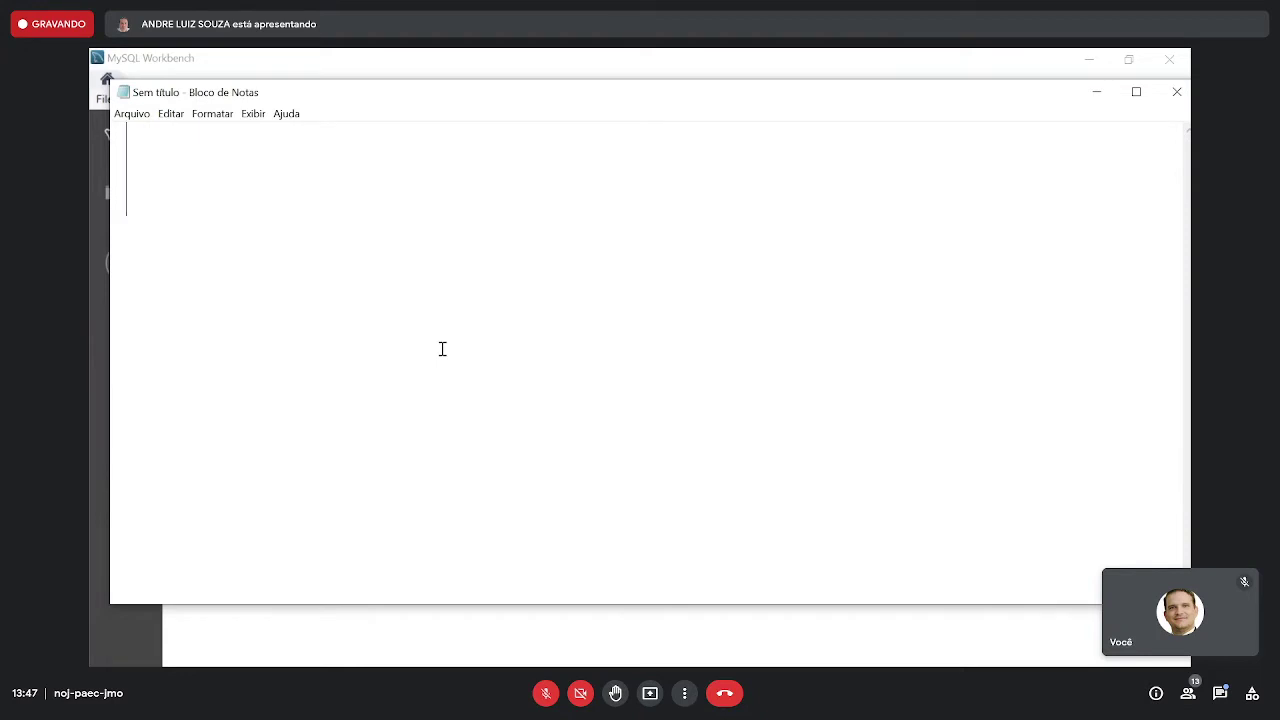
- Type 'Controlar e consultar' in Notepad and reduce the font size to 48
{"action": "type", "text": "Controlar e c"}
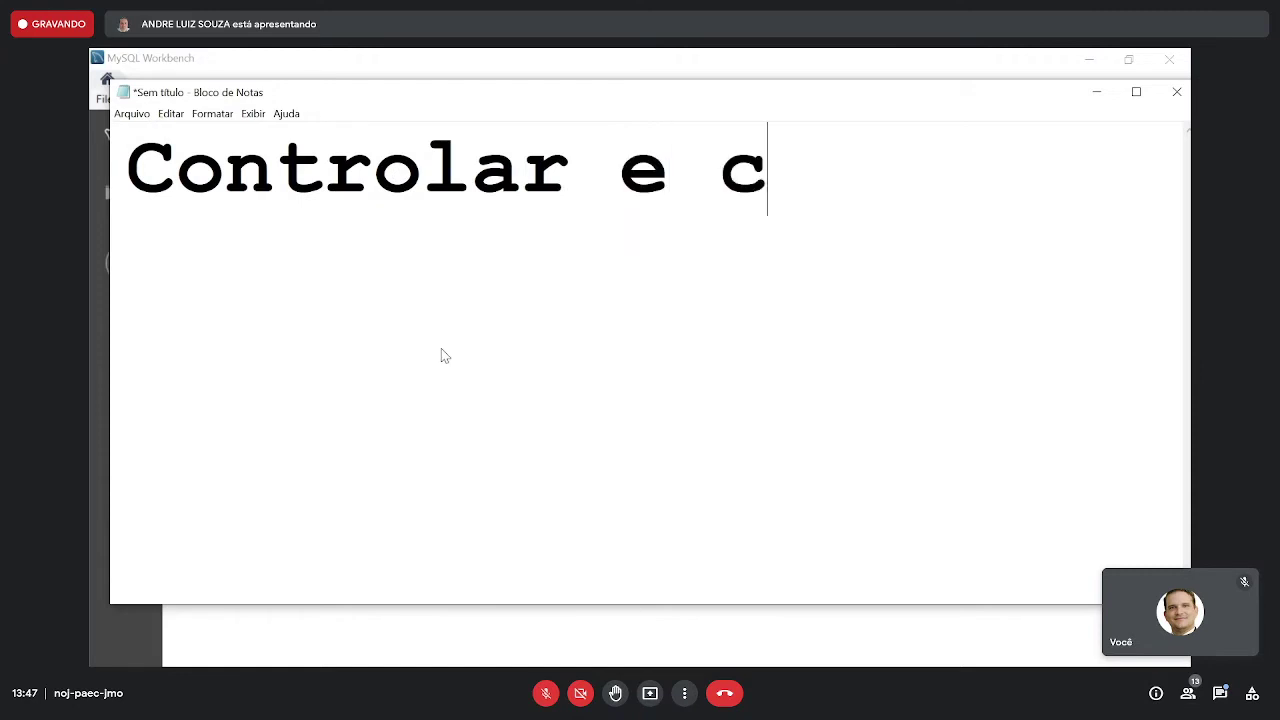
{"action": "type", "text": "onsultar"}
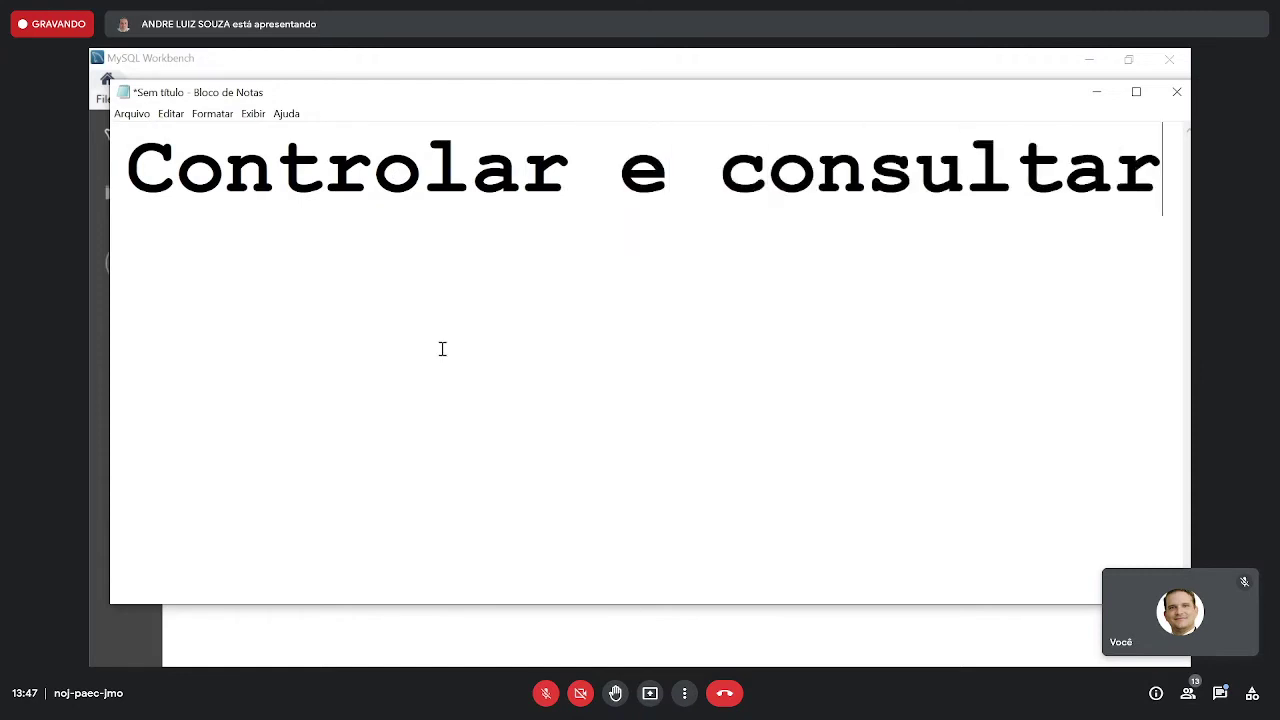
{"action": "left_click", "coordinate": [212, 113]}
{"action": "left_click", "coordinate": [259, 151]}
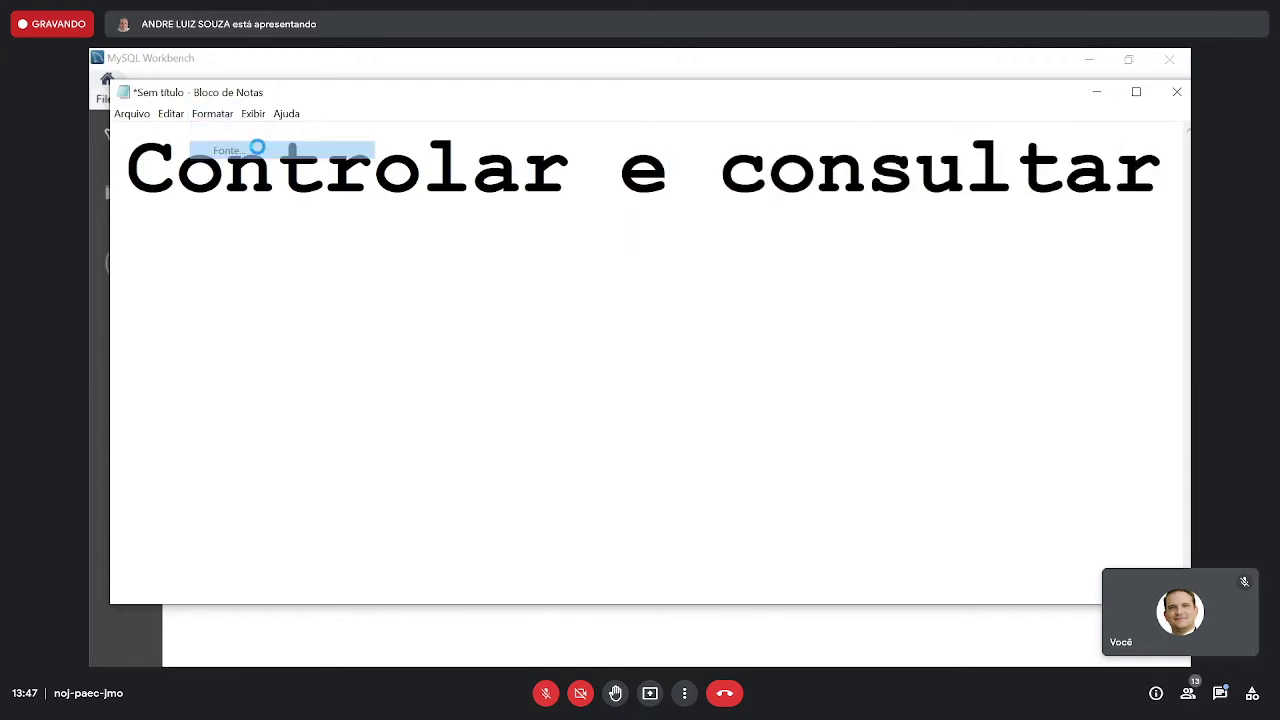
{"action": "left_click", "coordinate": [484, 381]}
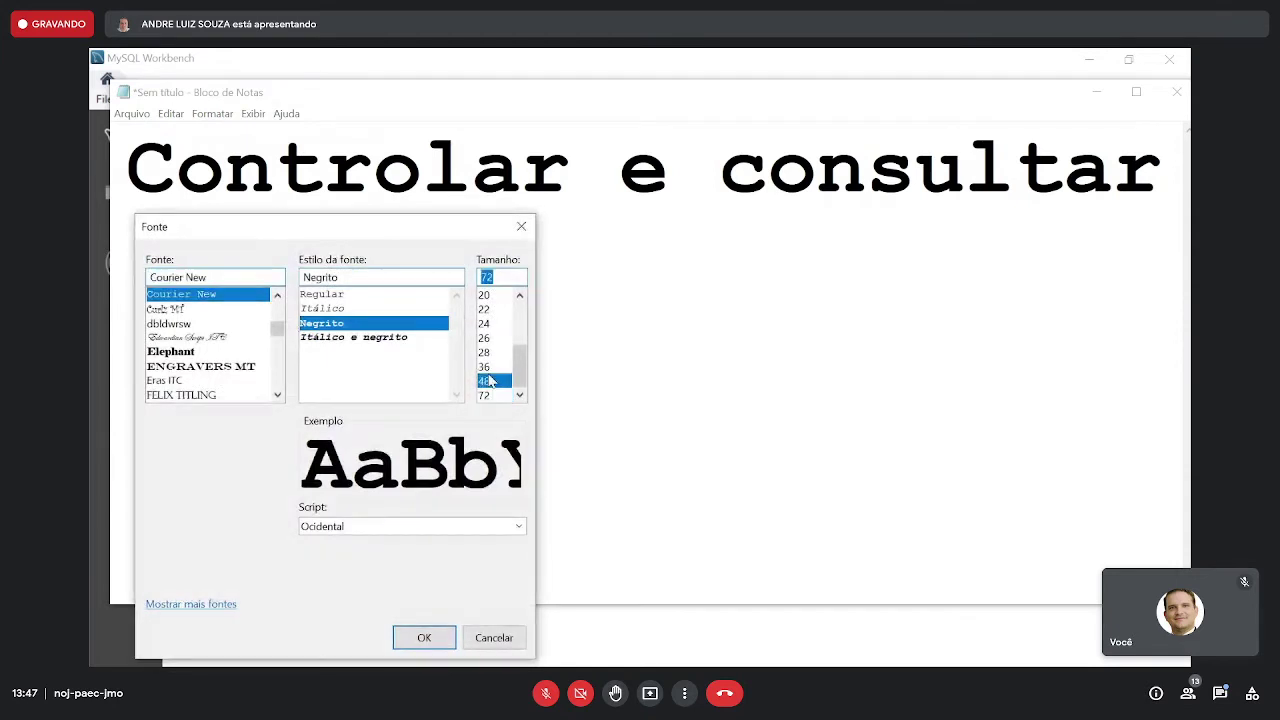
{"action": "left_click", "coordinate": [424, 637]}
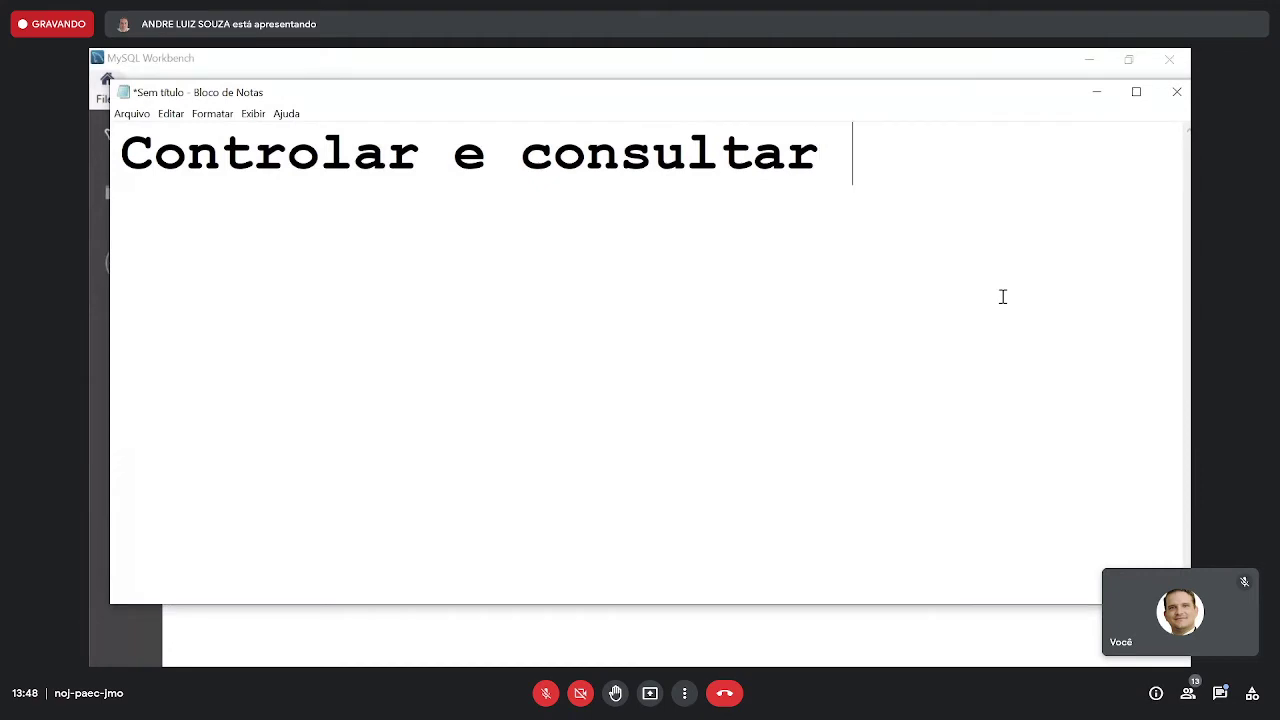
- Continue the sentence with 'a cidades onde as pessoas nascem, moram e são enterradas ao morrer.' and start a new line
{"action": "type", "text": "a c"}
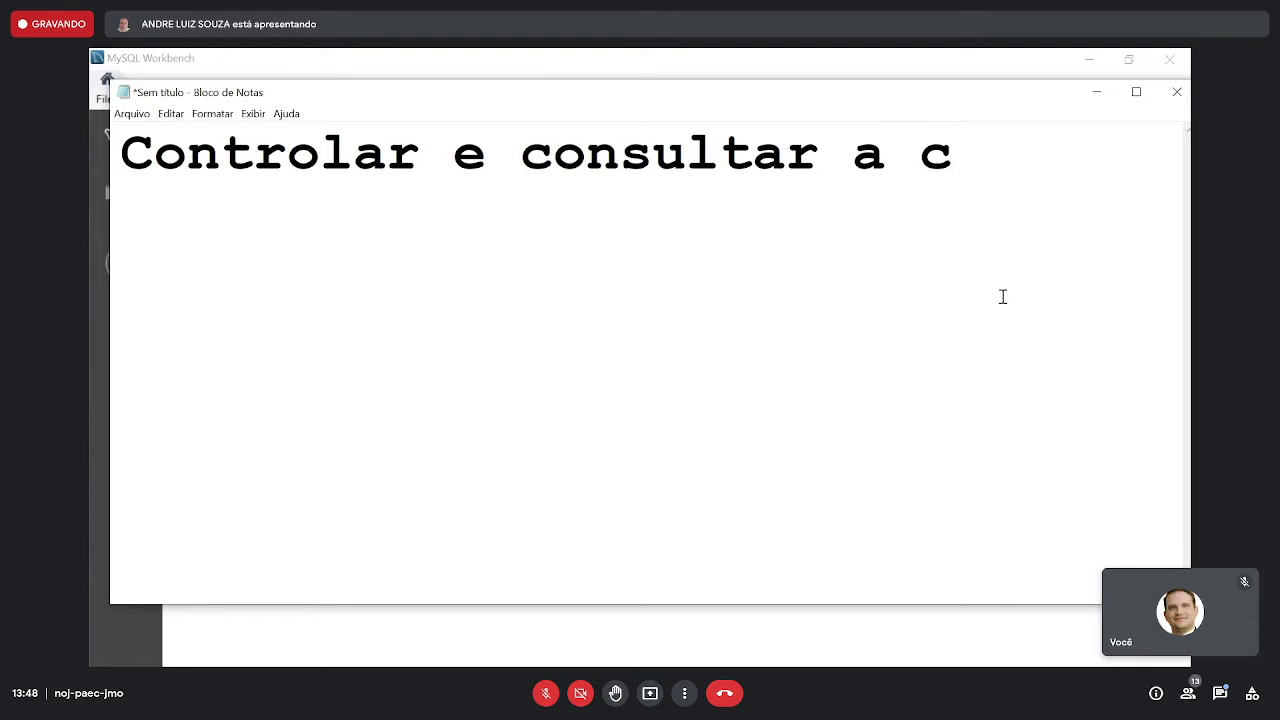
{"action": "type", "text": "idades ondes pa"}
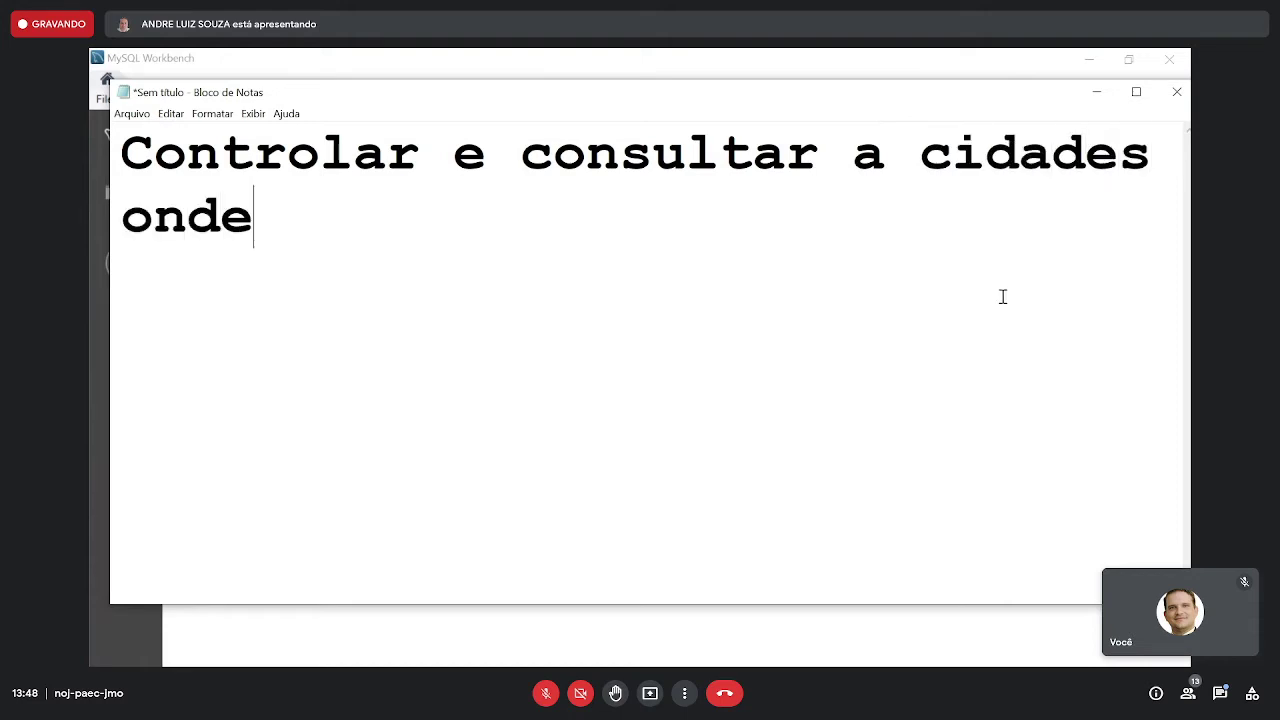
{"action": "key", "text": "BackSpace"}
{"action": "key", "text": "BackSpace"}
{"action": "key", "text": "BackSpace"}
{"action": "key", "text": "BackSpace"}
{"action": "type", "text": "as "}
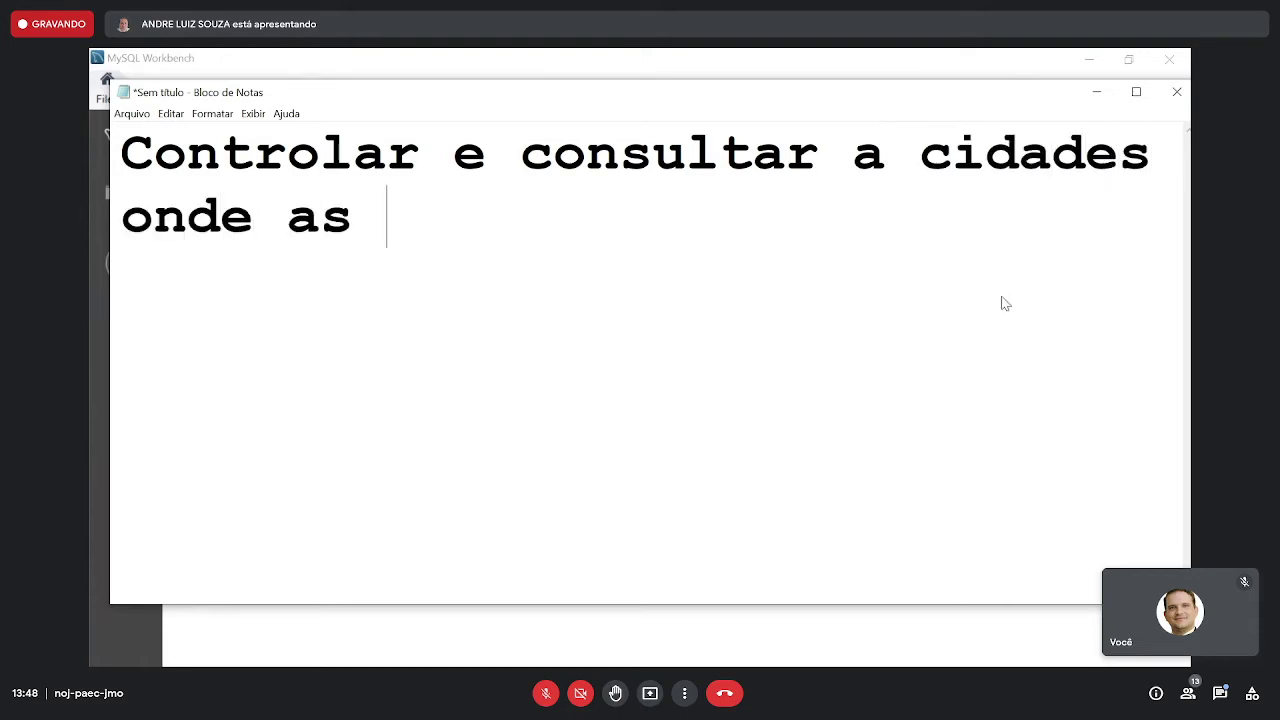
{"action": "type", "text": "pessoas nascem"}
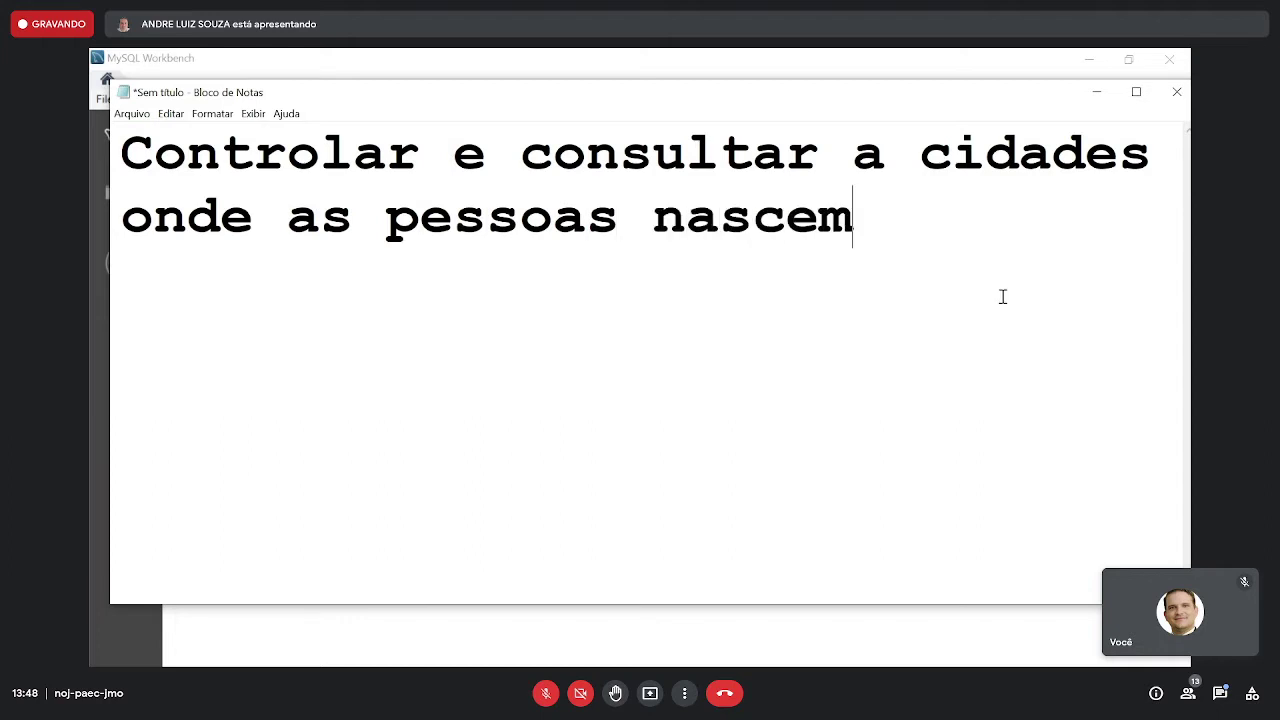
{"action": "type", "text": ", mora"}
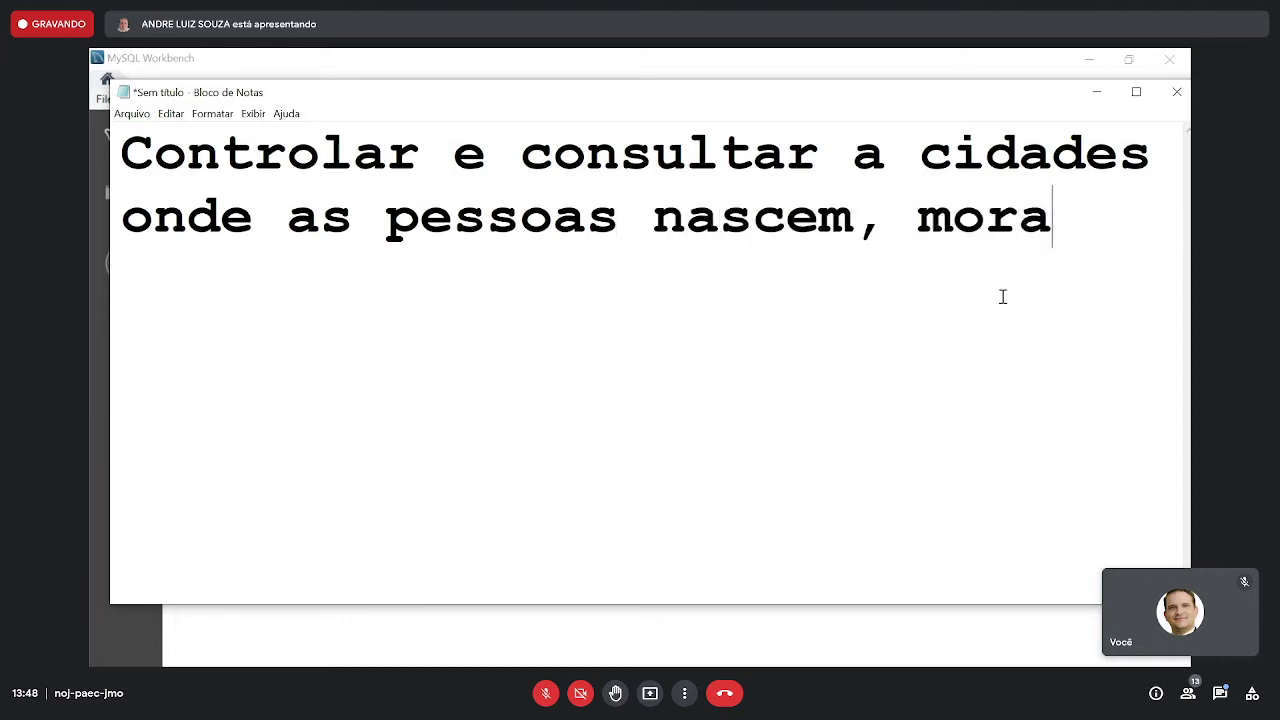
{"action": "type", "text": "m e"}
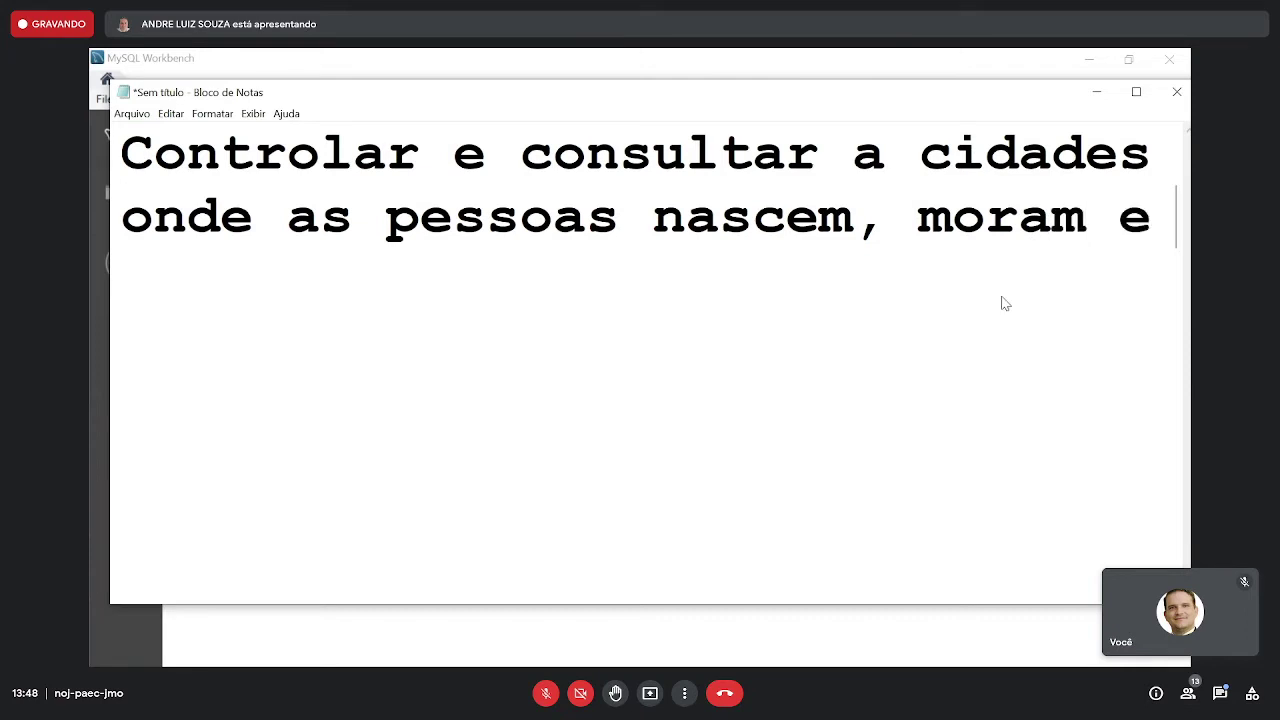
{"action": "type", "text": " são enter"}
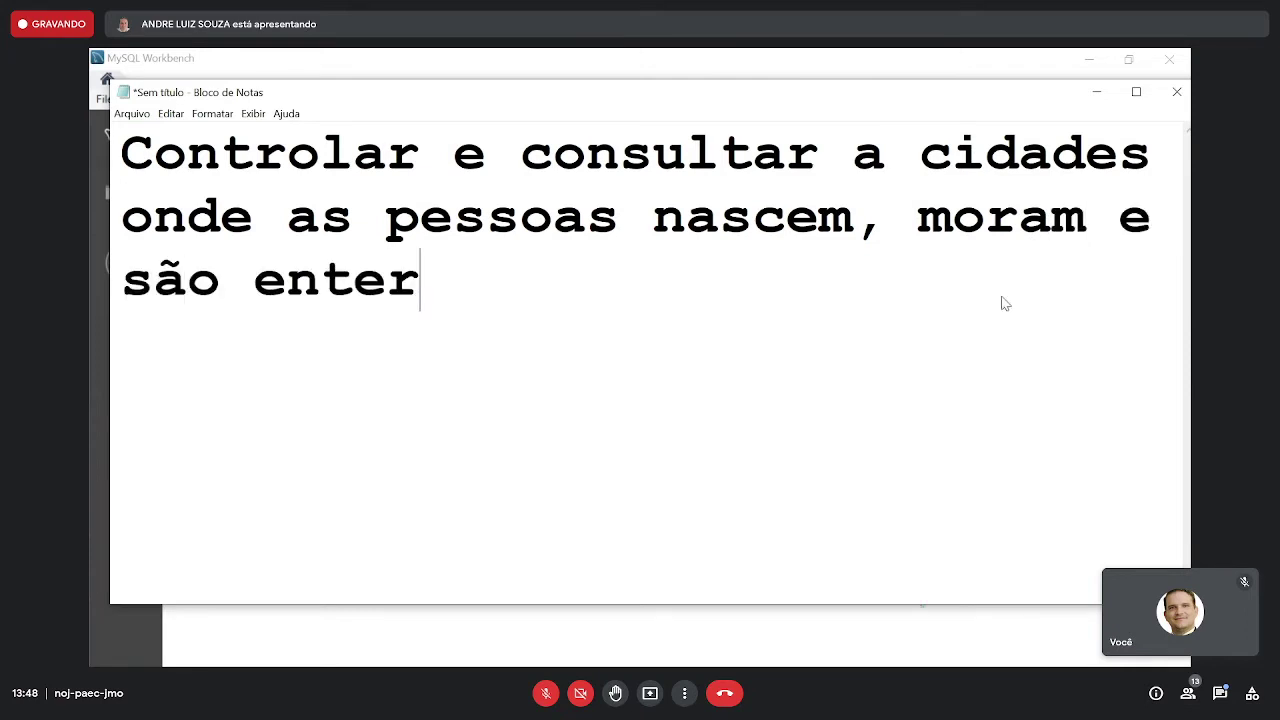
{"action": "type", "text": "radas ao morrer."}
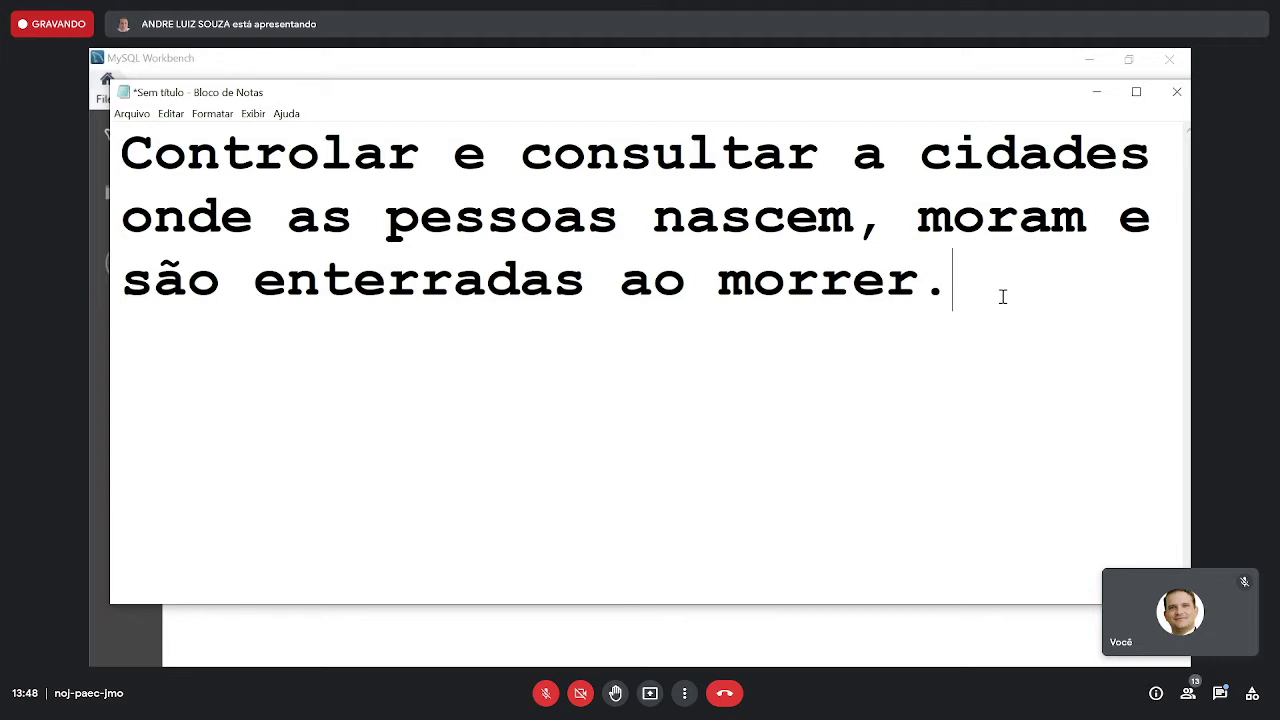
{"action": "key", "text": "Return"}
- Begin the example line: a person born in Prata on 21/10/2003 who then moved
{"action": "type", "text": "E"}
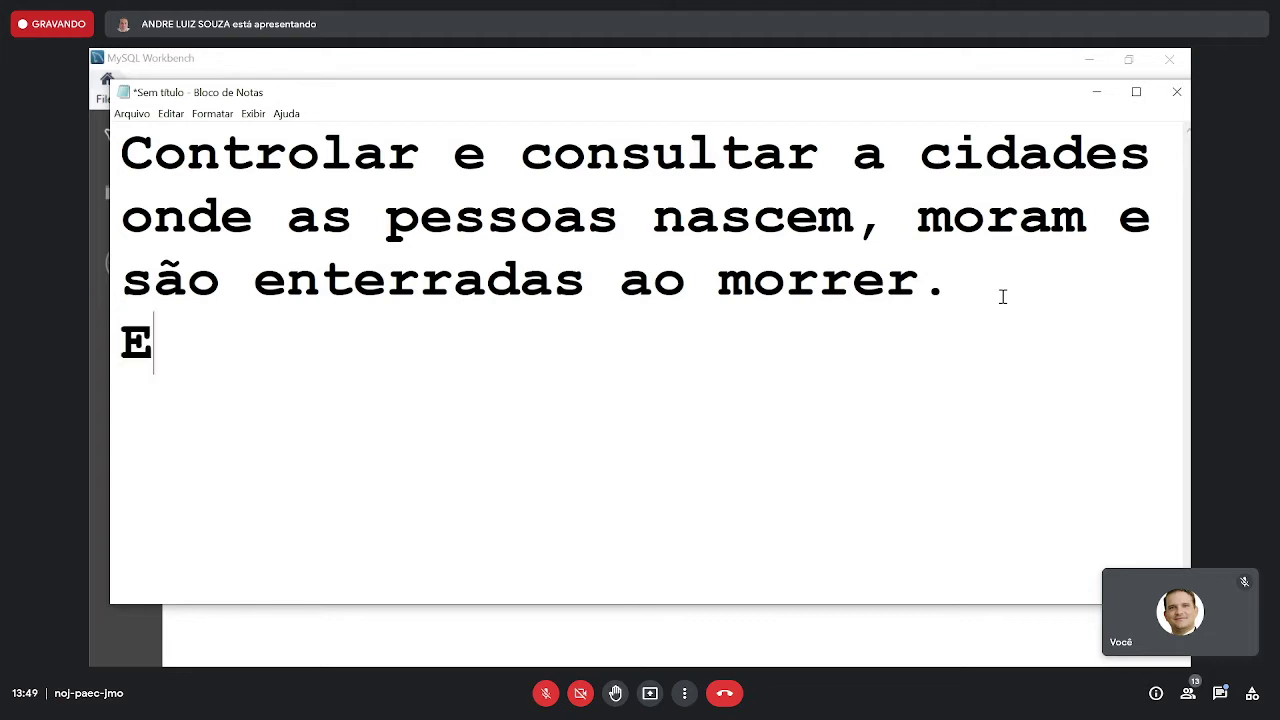
{"action": "type", "text": "x: And"}
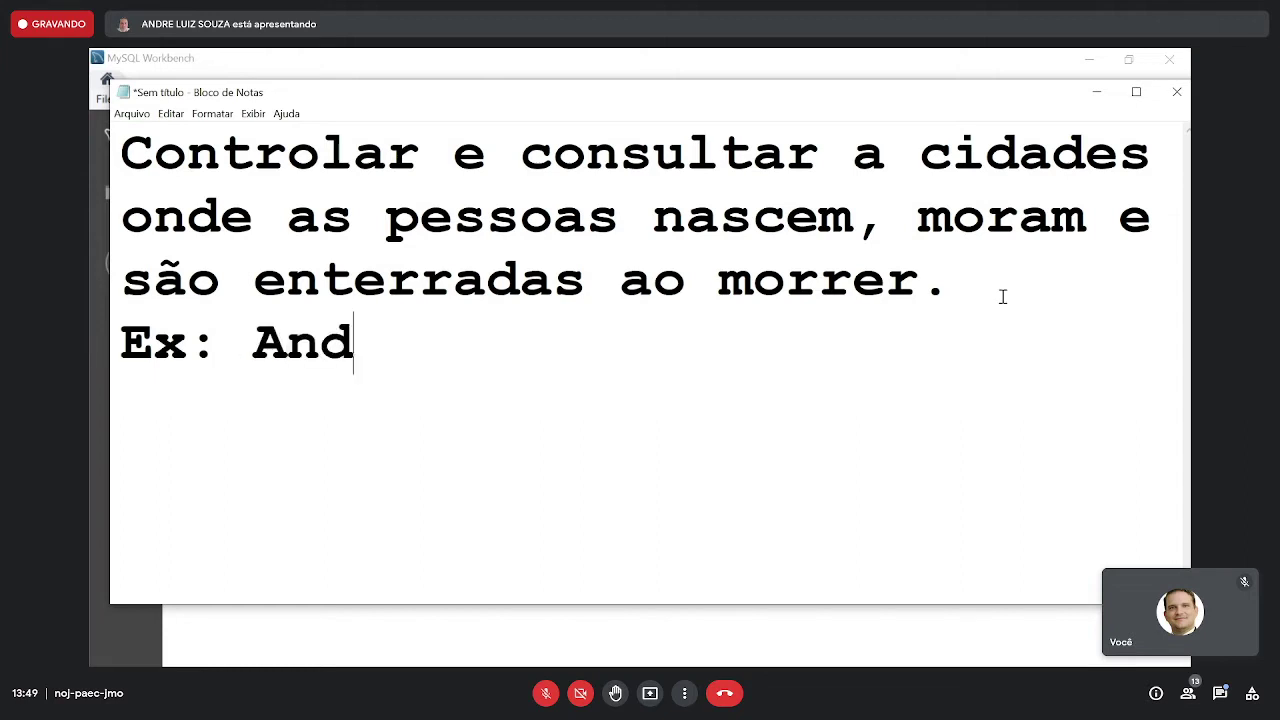
{"action": "type", "text": "re nasceu prata"}
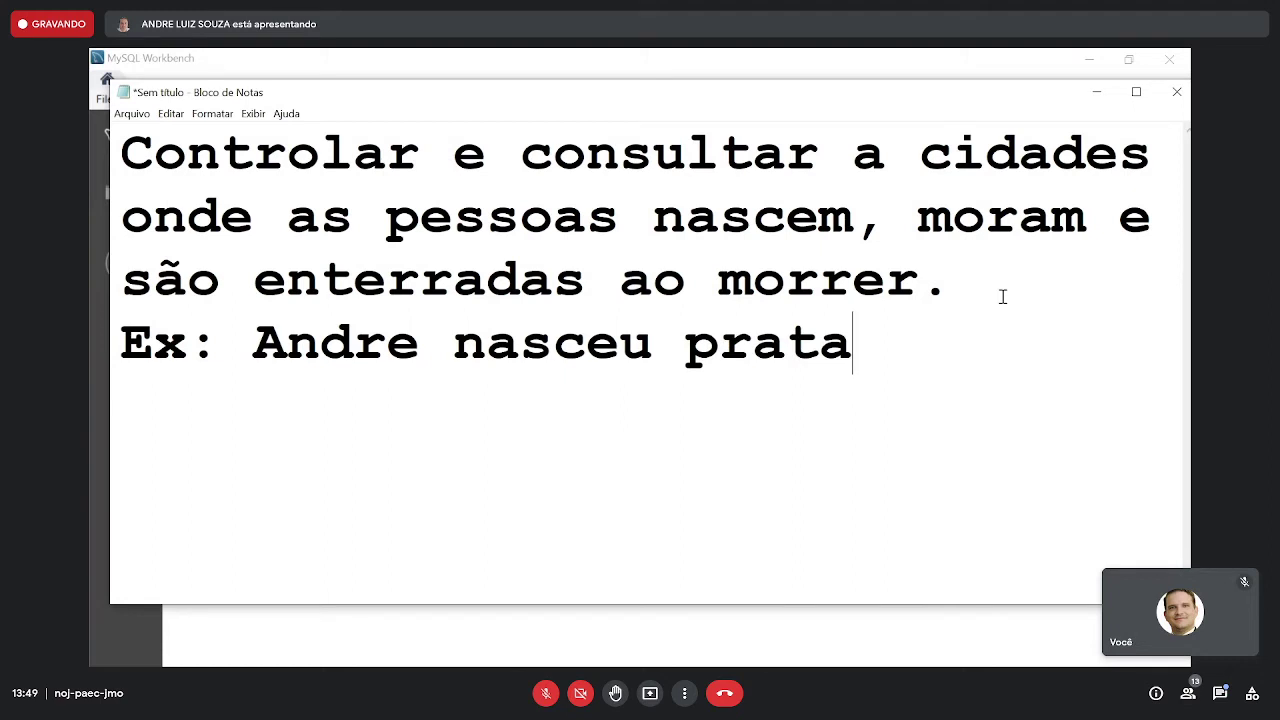
{"action": "key", "text": "BackSpace"}
{"action": "key", "text": "BackSpace"}
{"action": "key", "text": "BackSpace"}
{"action": "key", "text": "BackSpace"}
{"action": "key", "text": "BackSpace"}
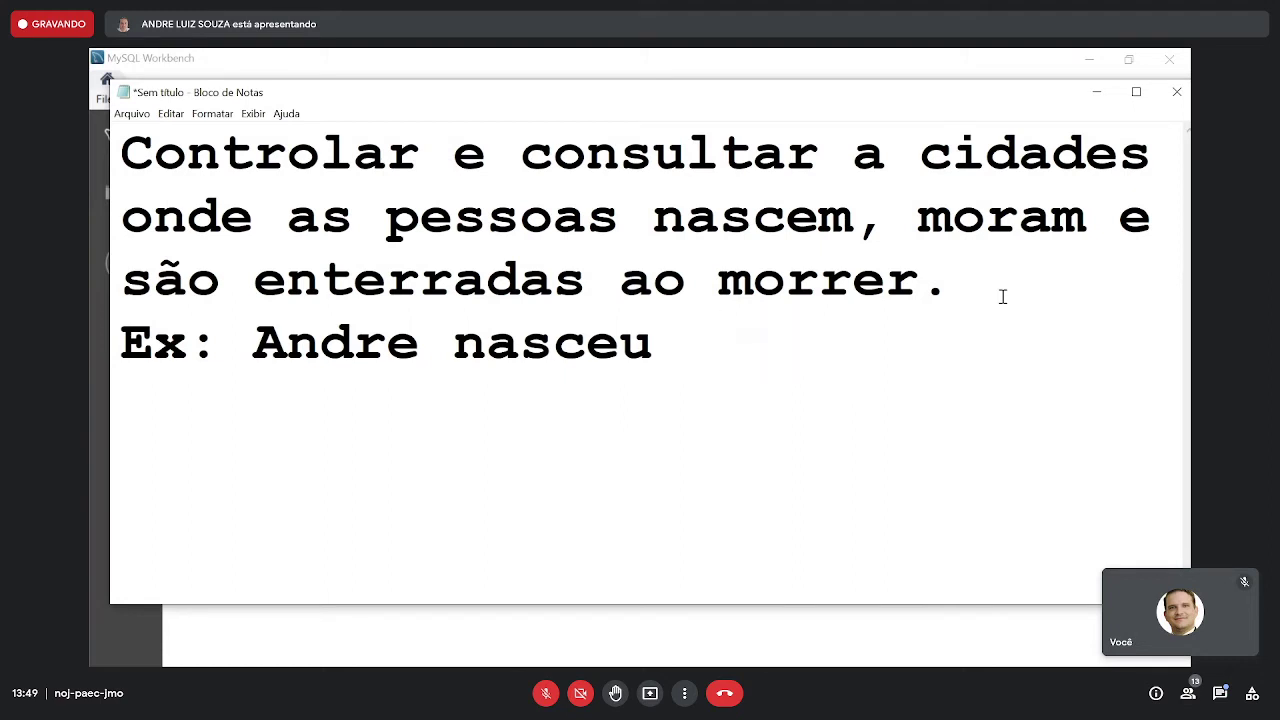
{"action": "type", "text": "no Prata"}
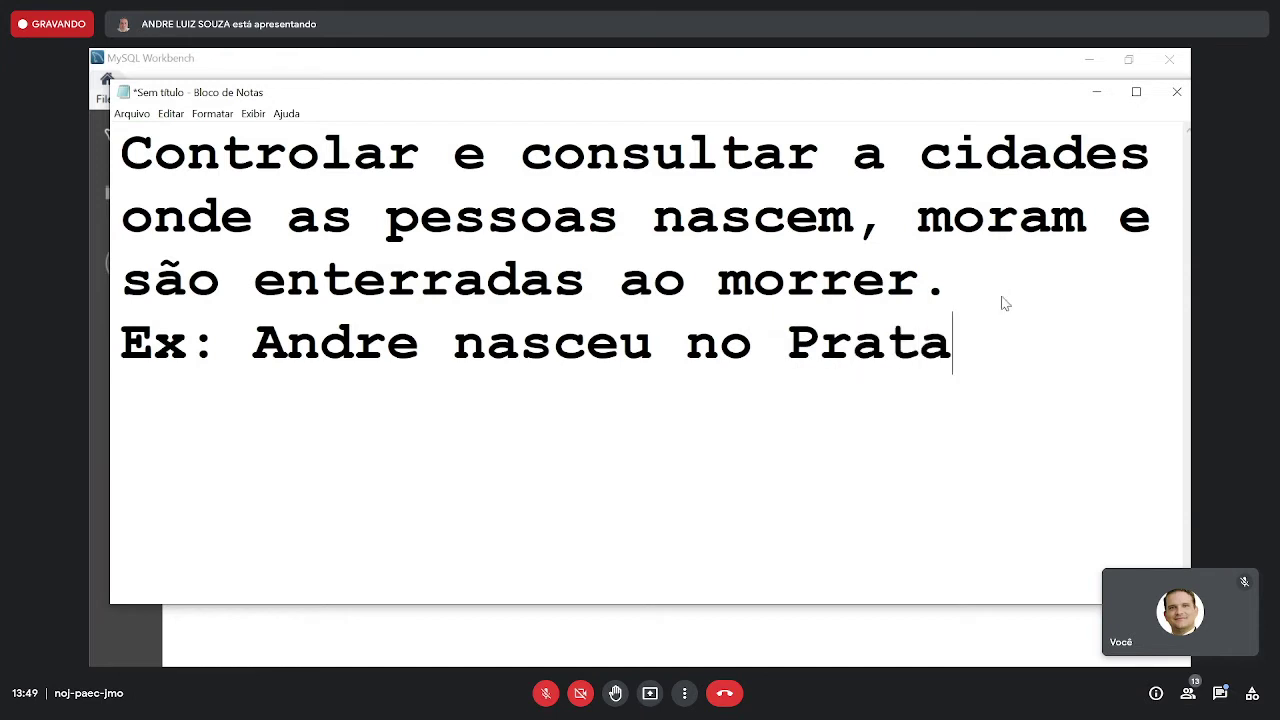
{"action": "type", "text": ", em "}
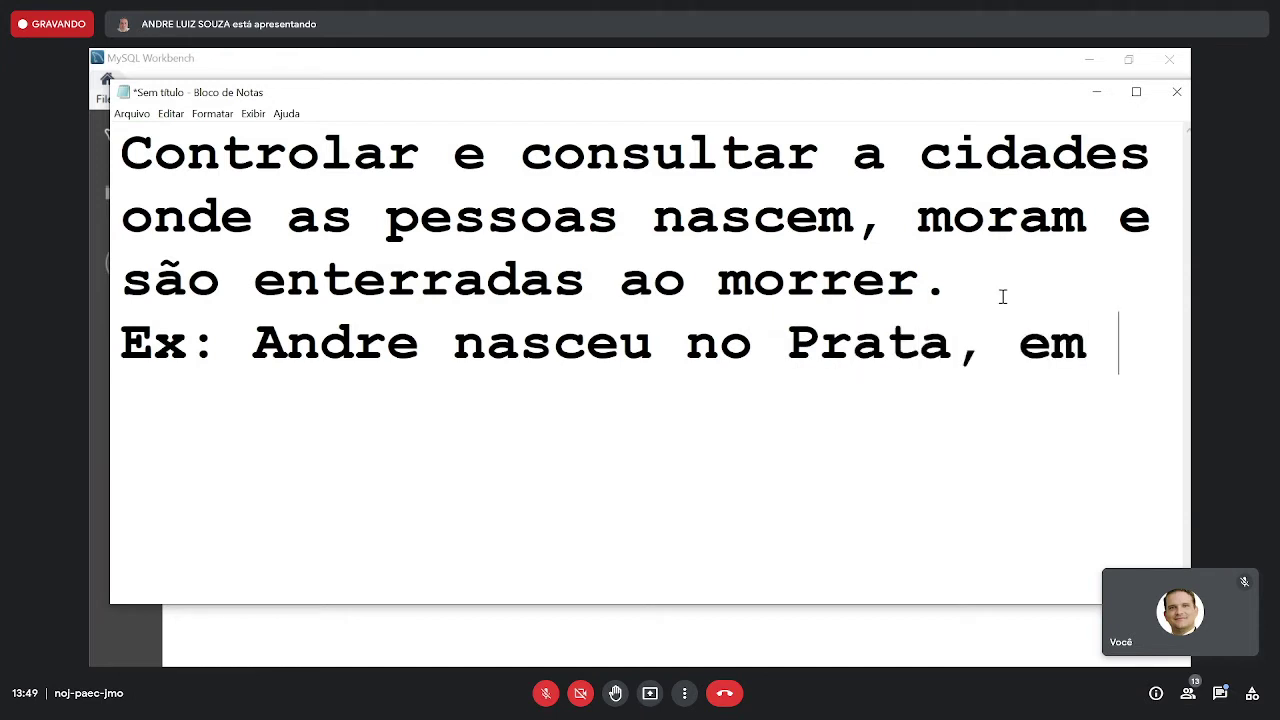
{"action": "type", "text": "21/10/1"}
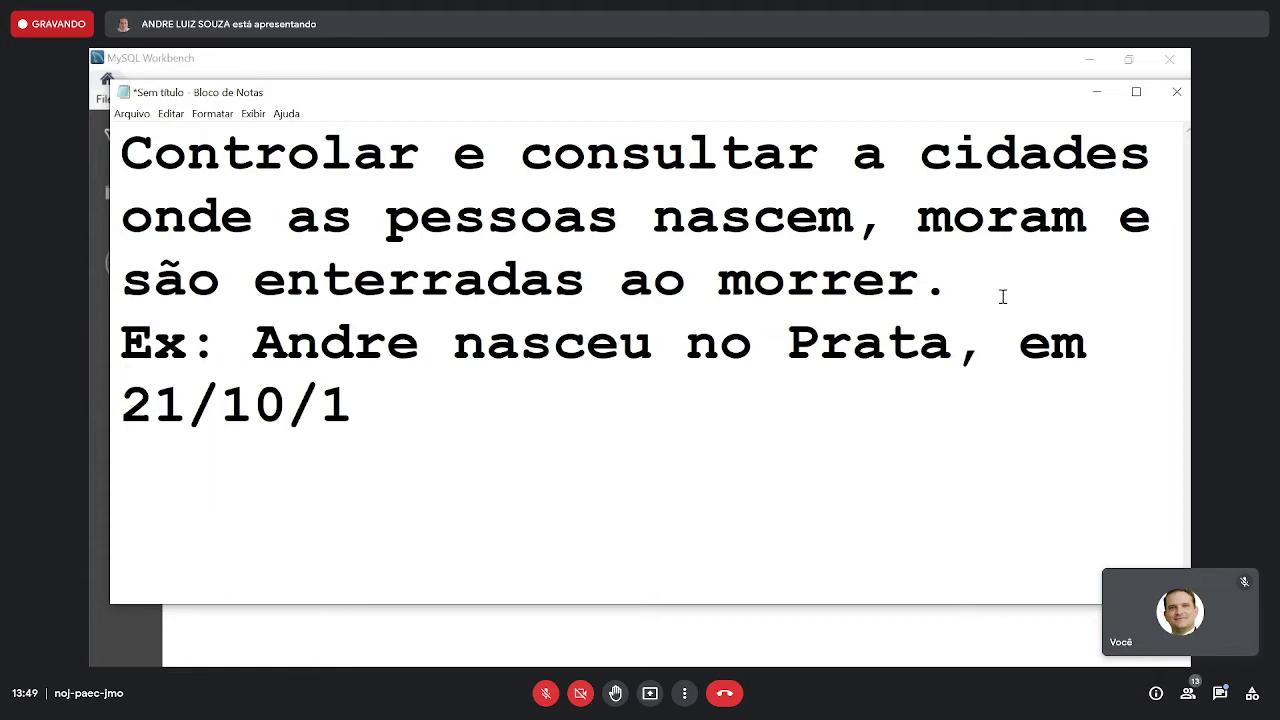
{"action": "key", "text": "BackSpace"}
{"action": "type", "text": "20"}
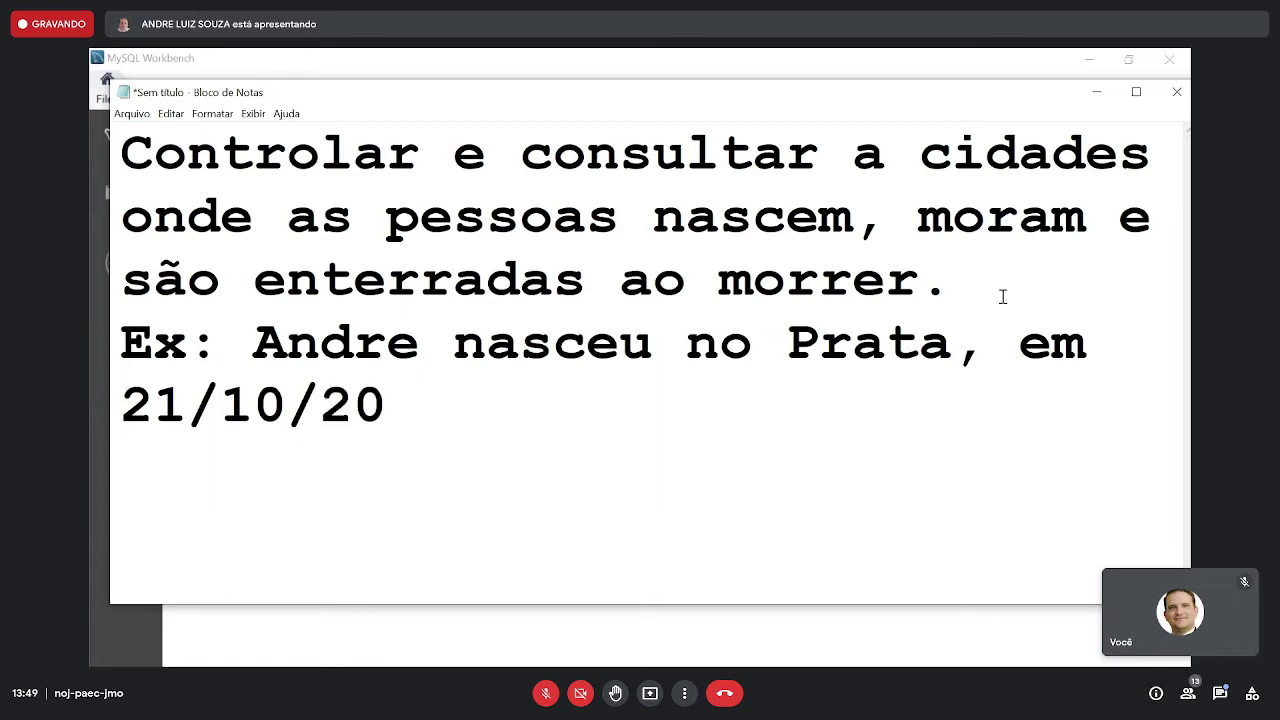
{"action": "type", "text": "03"}
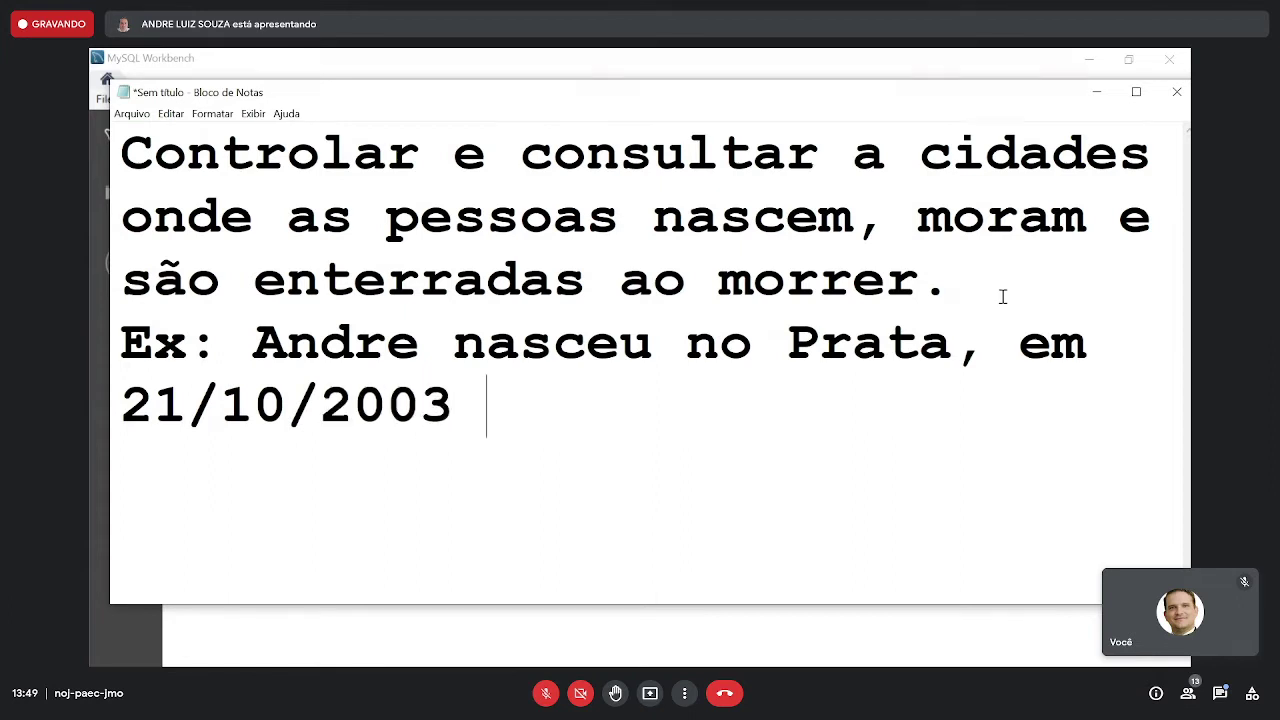
{"action": "type", "text": " mudou"}
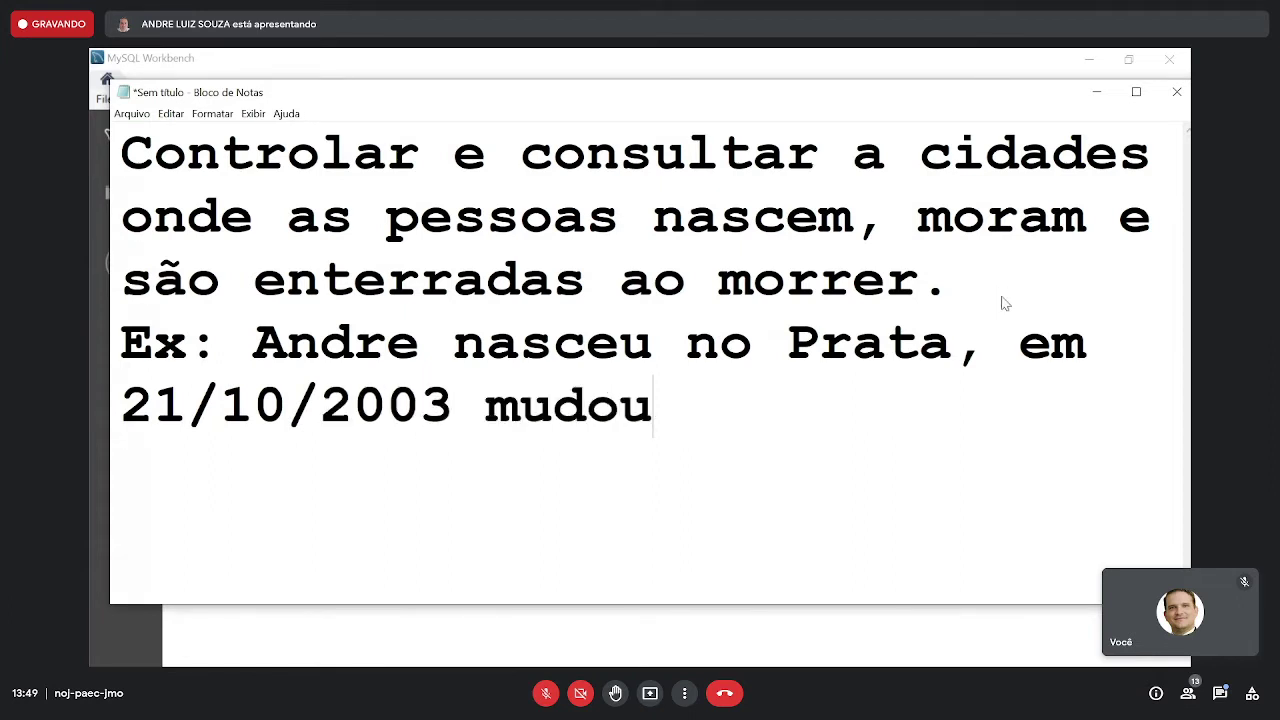
{"action": "type", "text": " para a"}
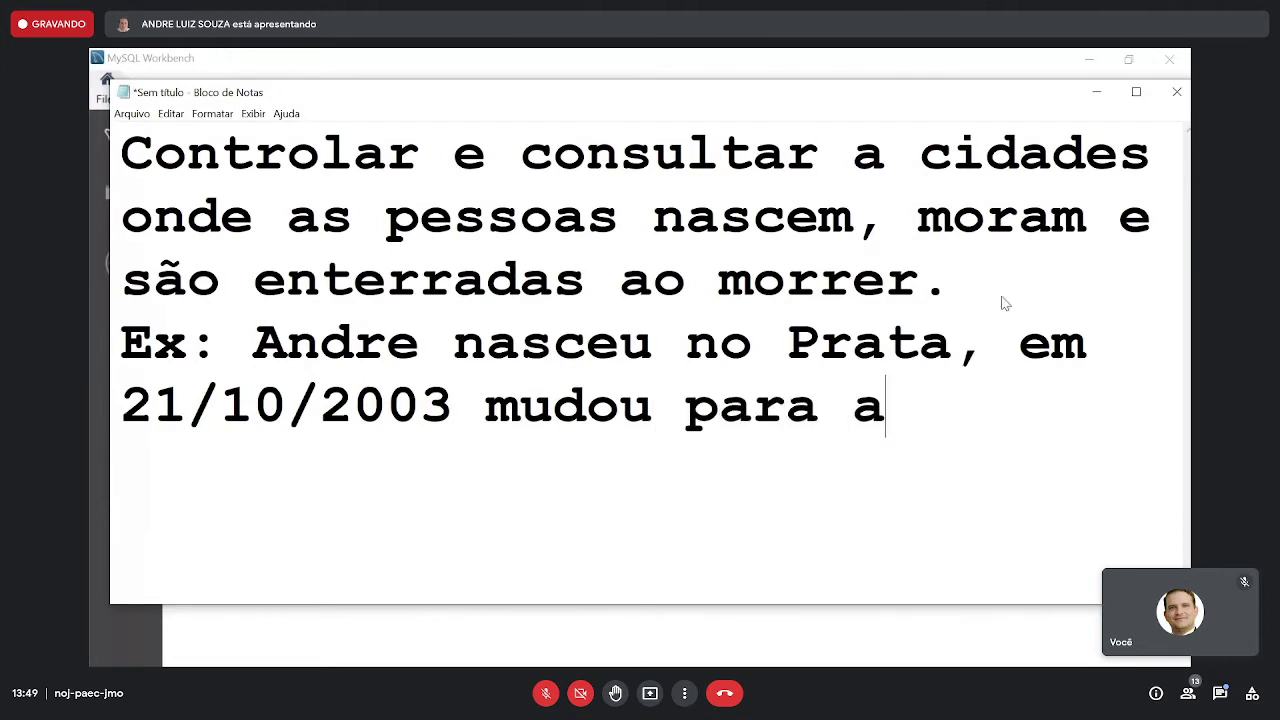
{"action": "key", "text": "BackSpace"}
- Add Araxá on 20/05/2007, Ibiá, and burial in uberaba on 26/01/2015, then enlarge Notepad
{"action": "type", "text": "Arax"}
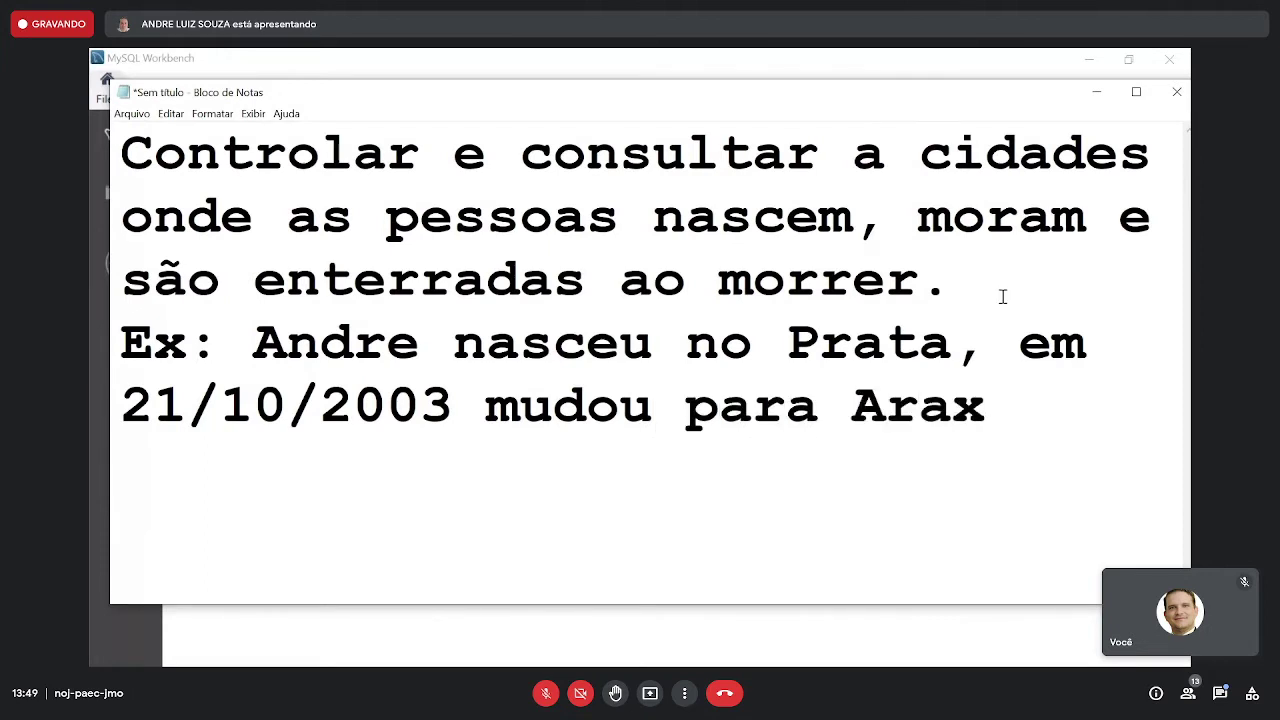
{"action": "type", "text": "á, em"}
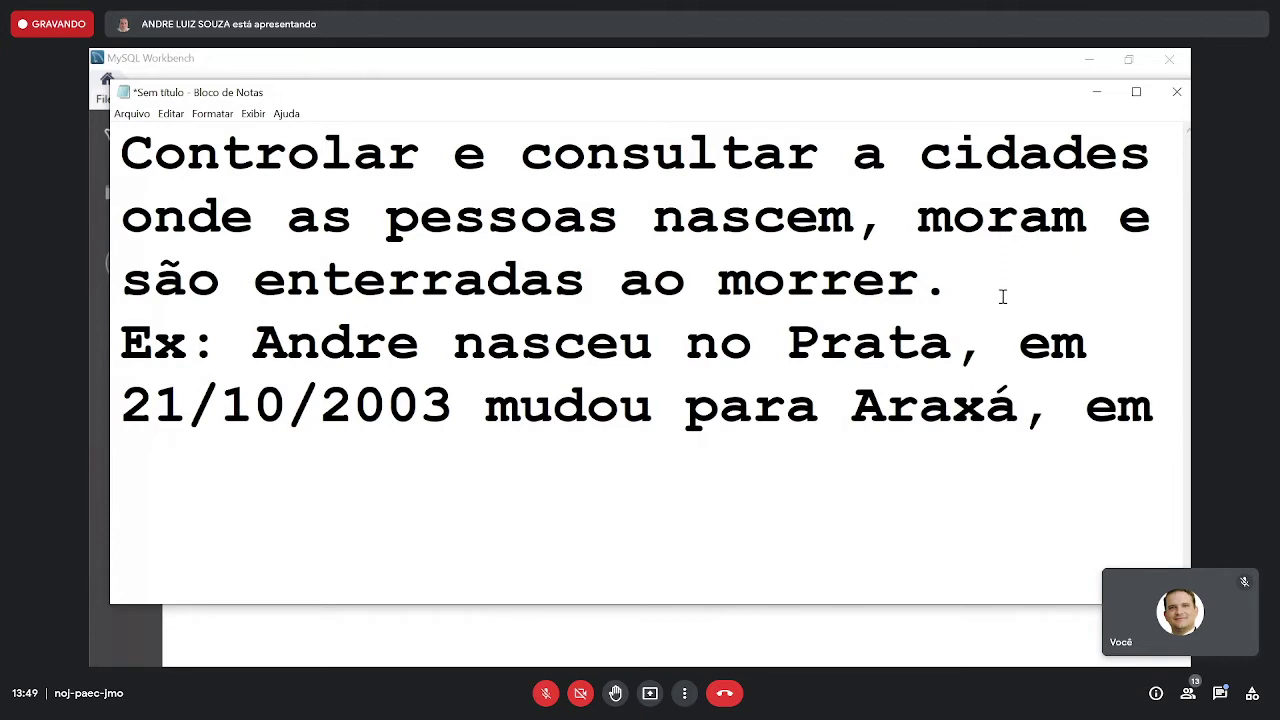
{"action": "type", "text": " 20/"}
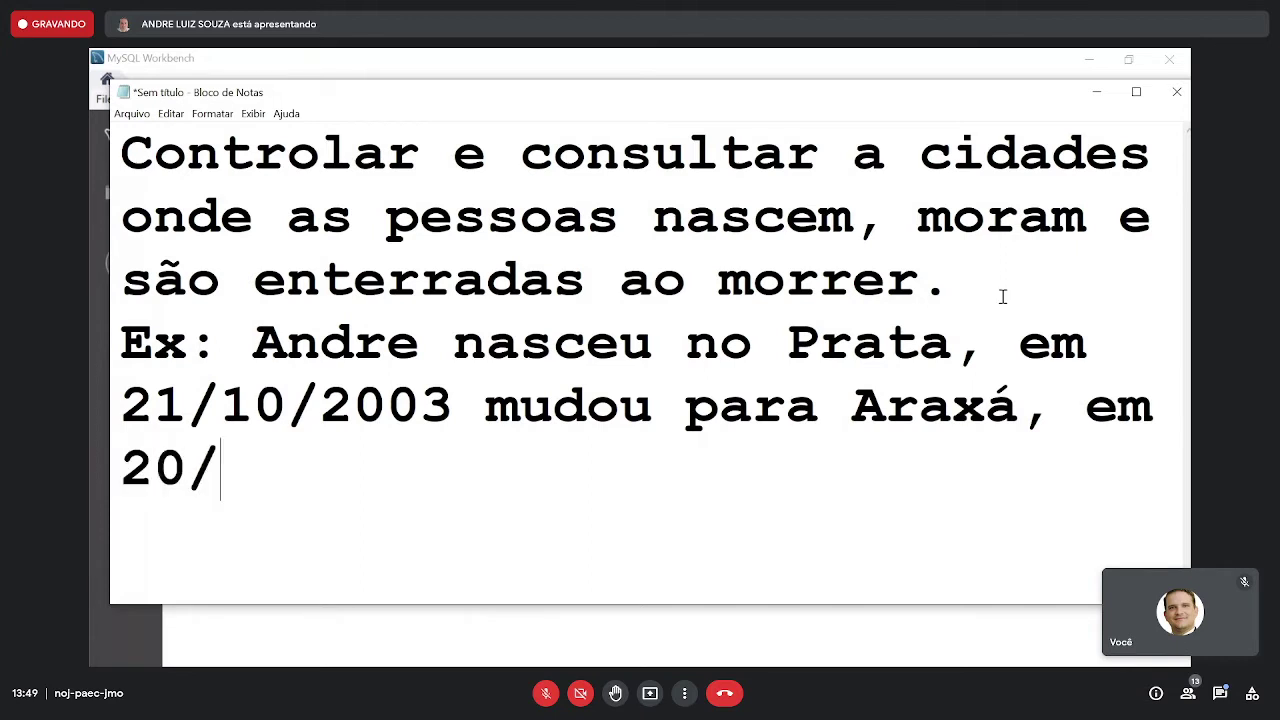
{"action": "type", "text": "05/"}
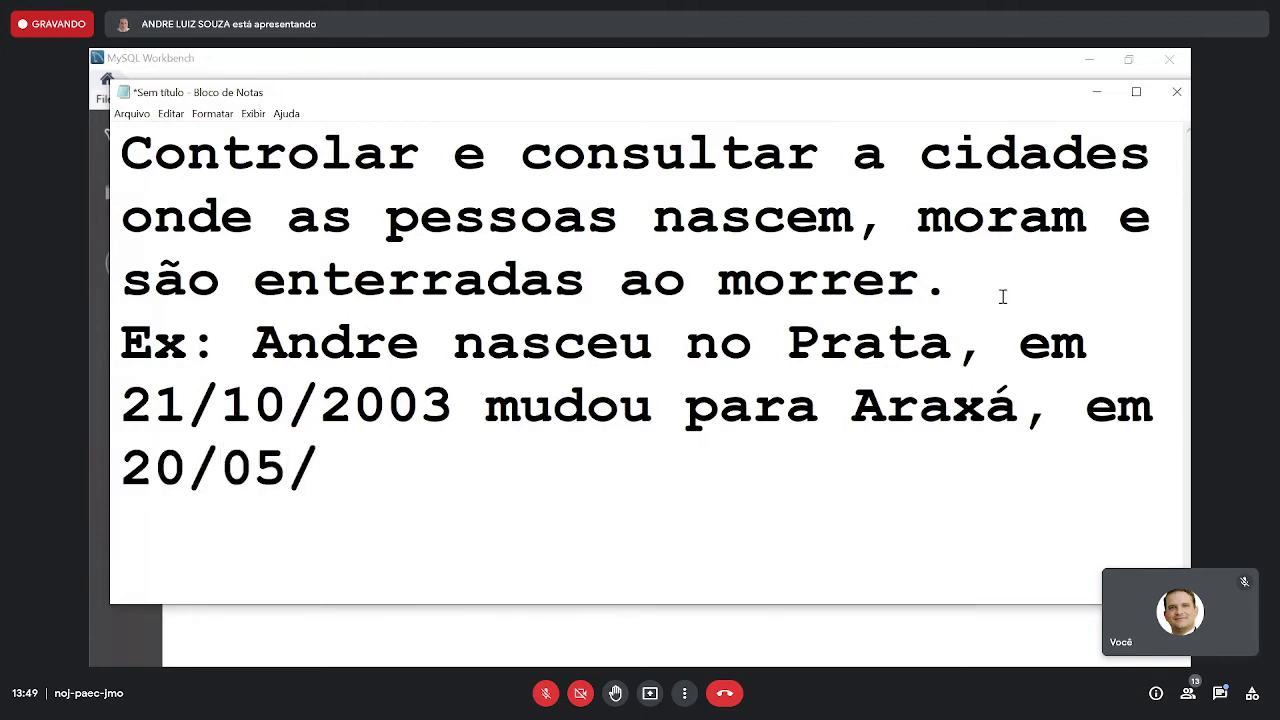
{"action": "type", "text": "2007 md"}
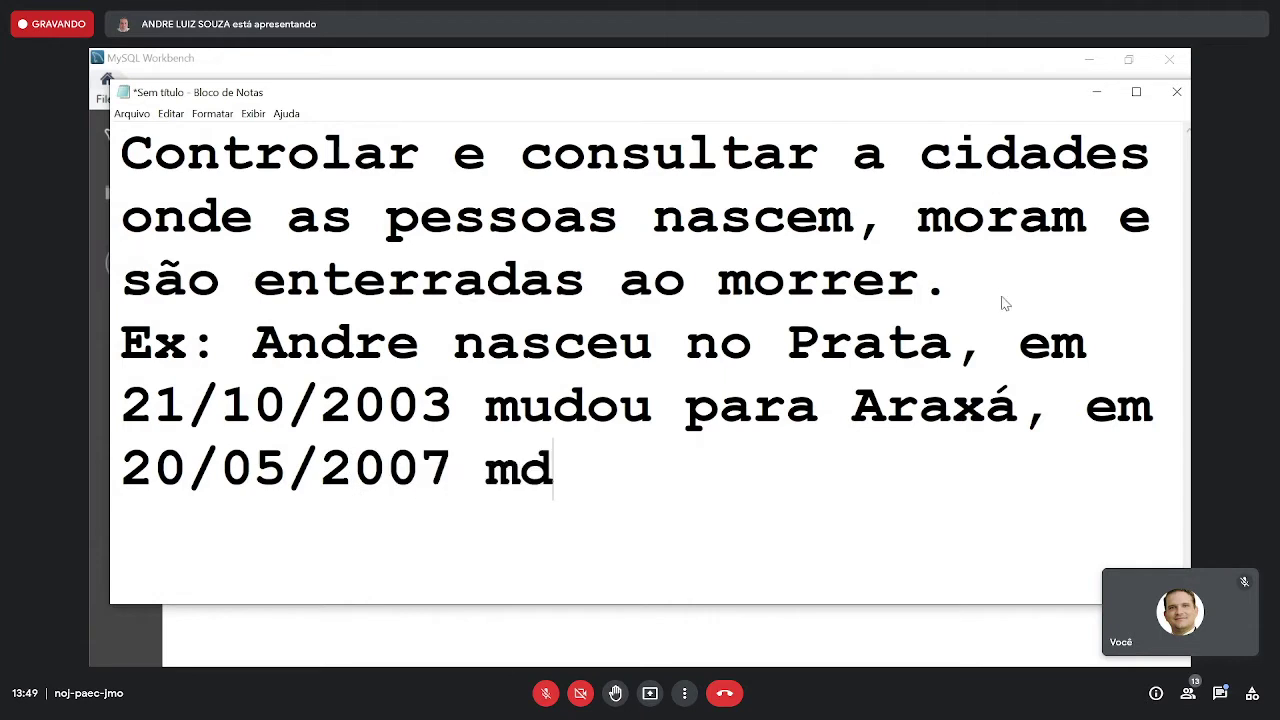
{"action": "key", "text": "BackSpace"}
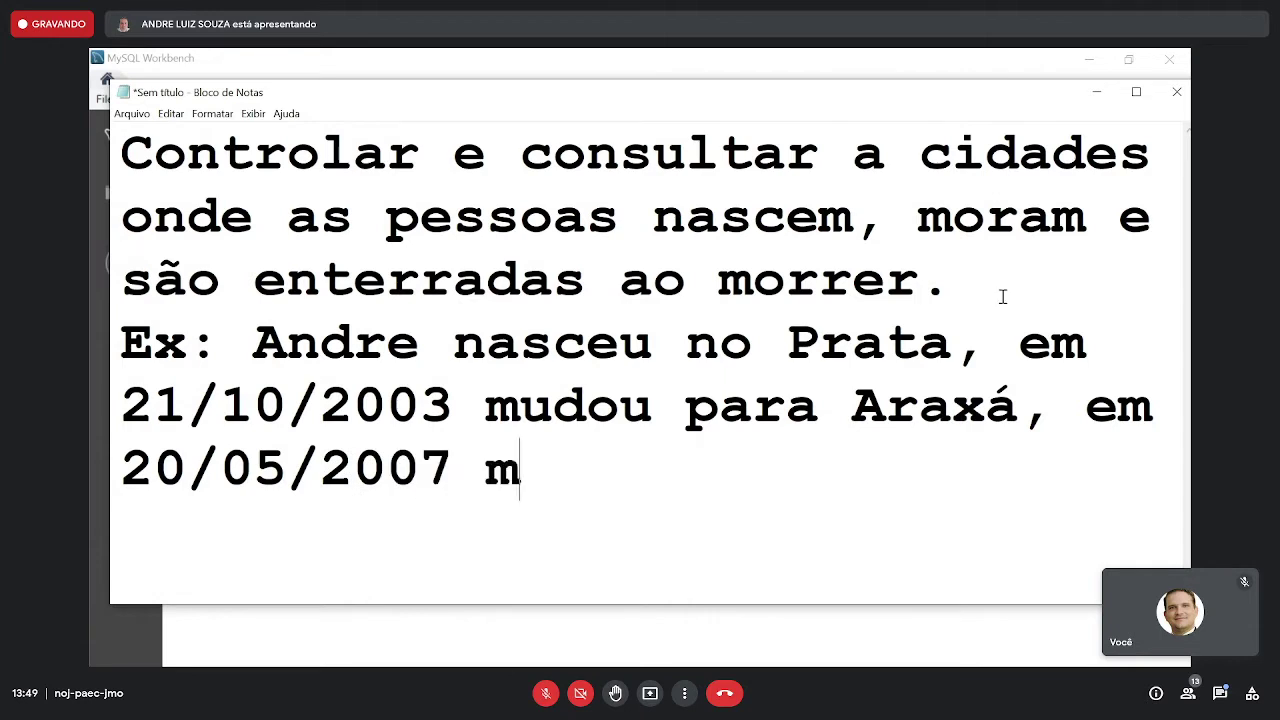
{"action": "type", "text": "udro"}
{"action": "key", "text": "BackSpace"}
{"action": "key", "text": "BackSpace"}
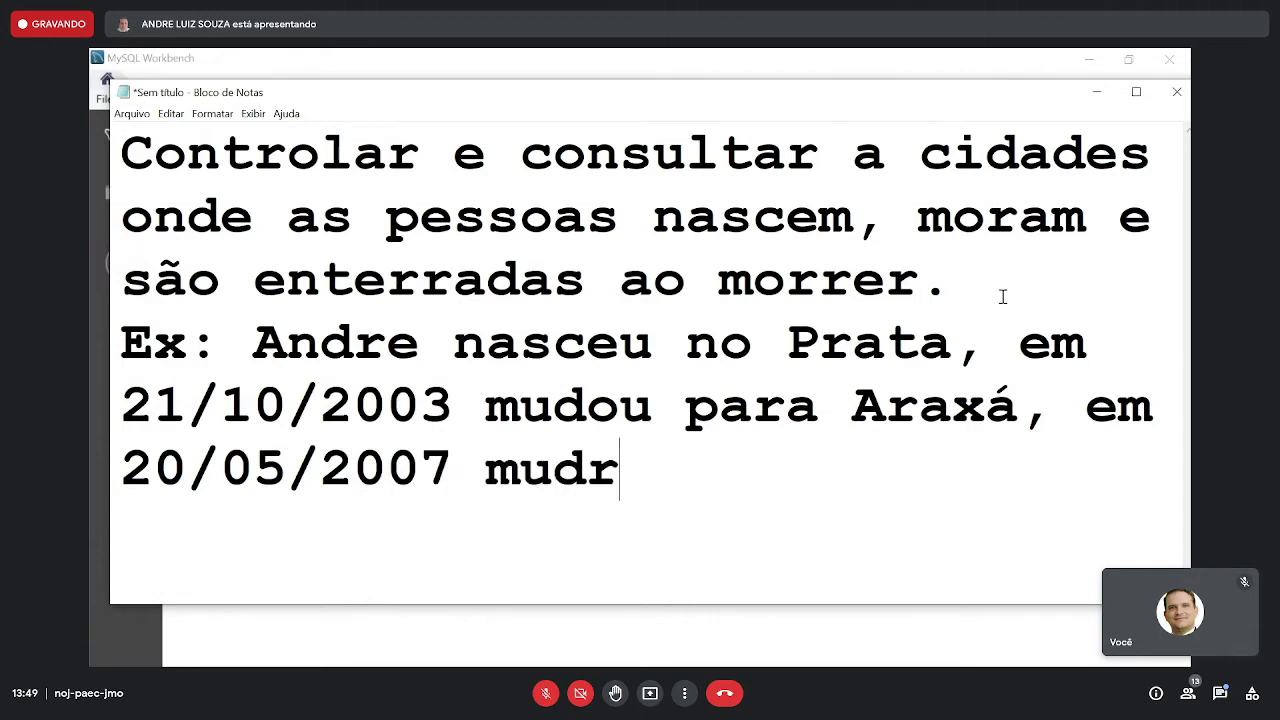
{"action": "type", "text": "ou p"}
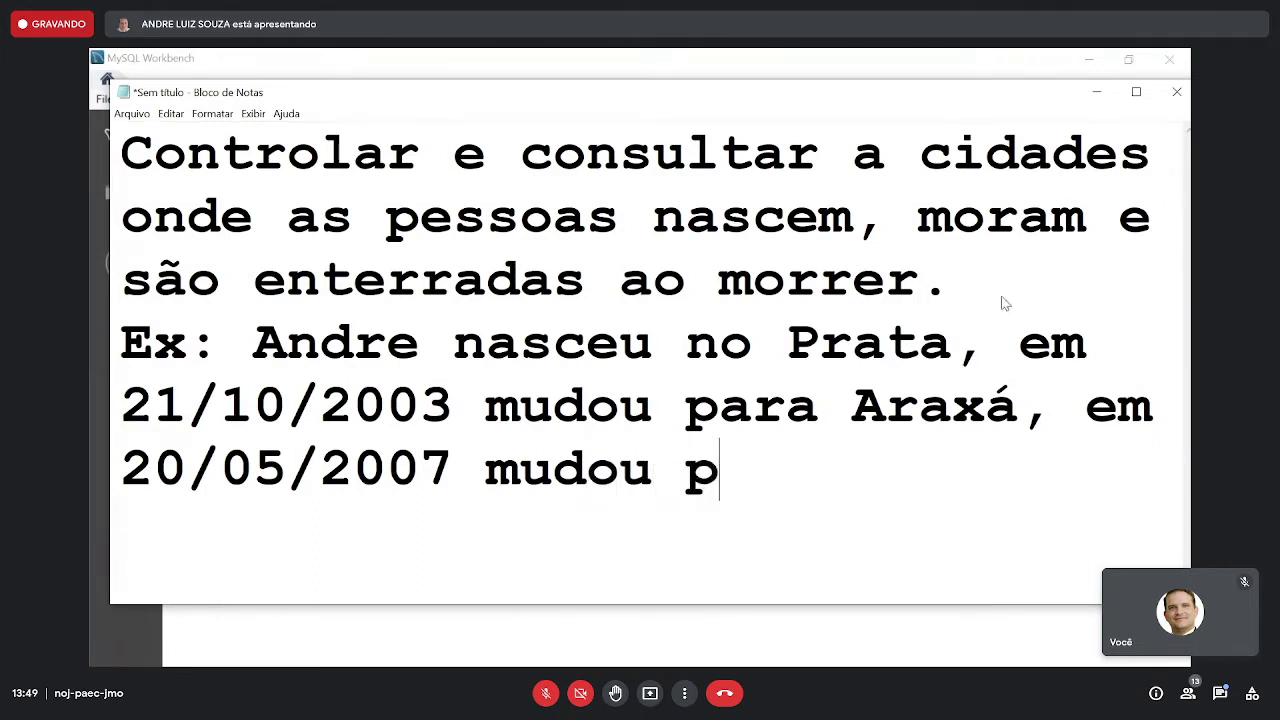
{"action": "type", "text": "ara Ibiá, em "}
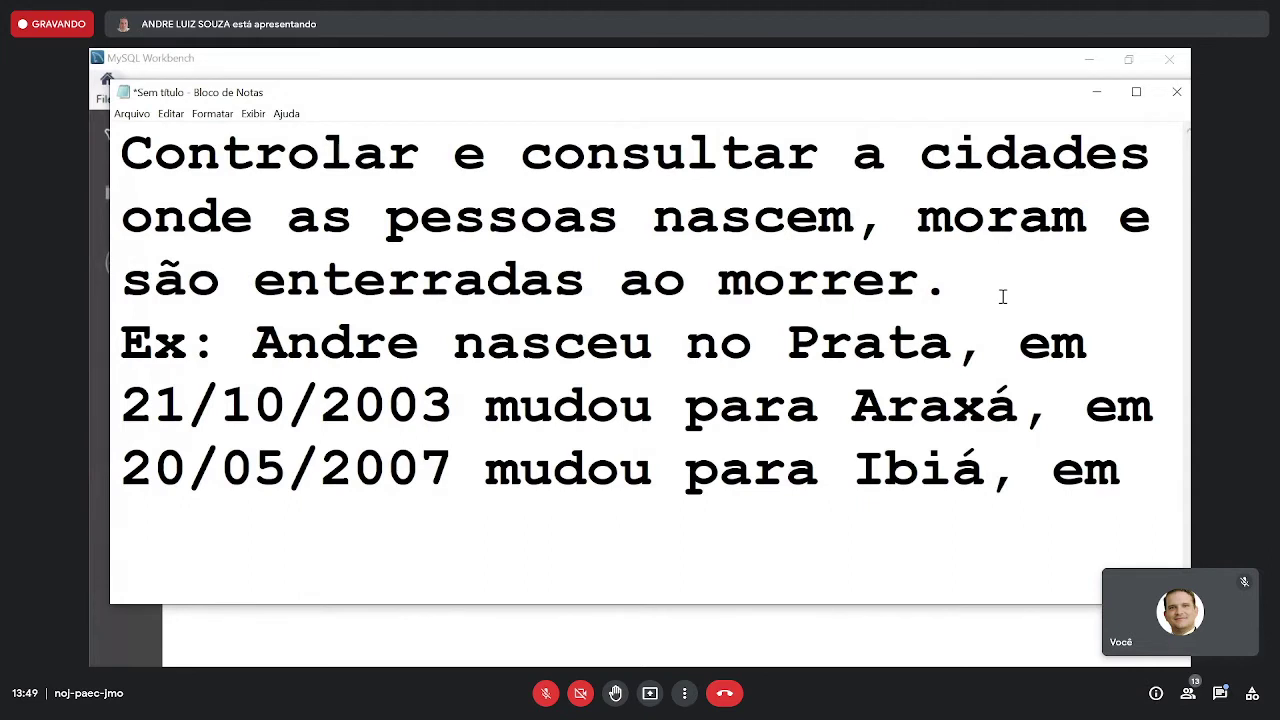
{"action": "type", "text": "26/"}
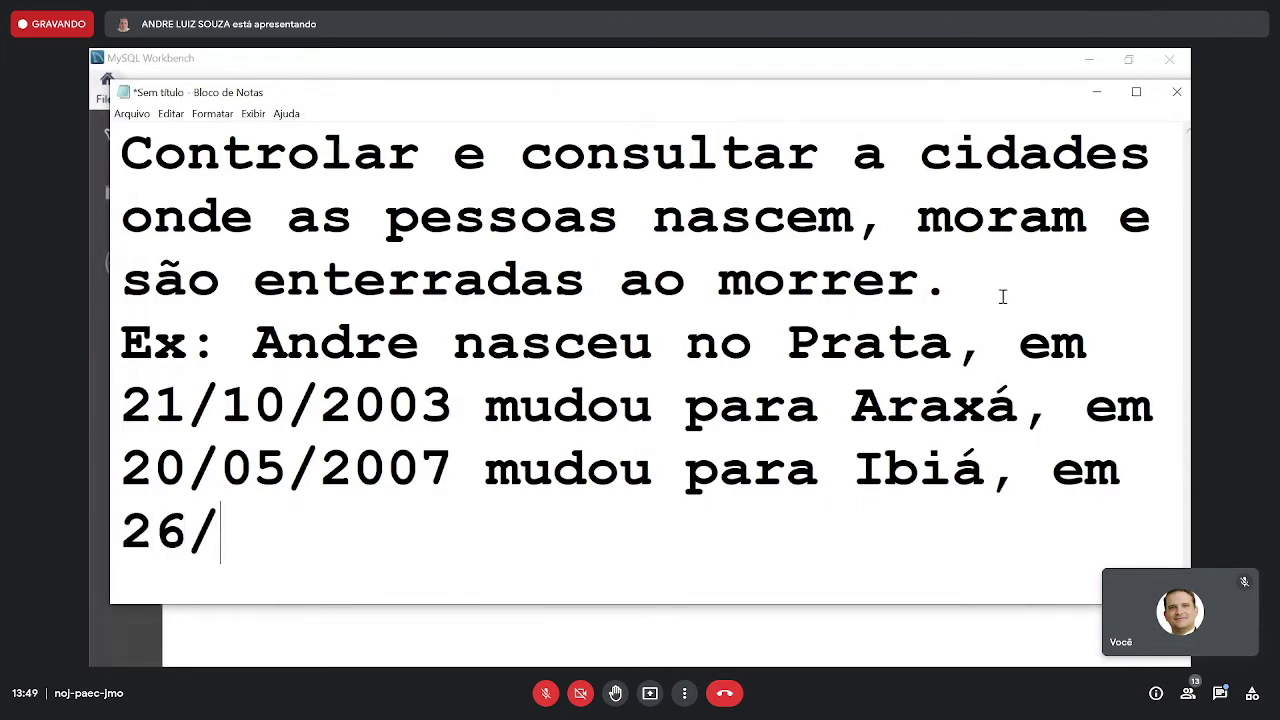
{"action": "type", "text": "01/"}
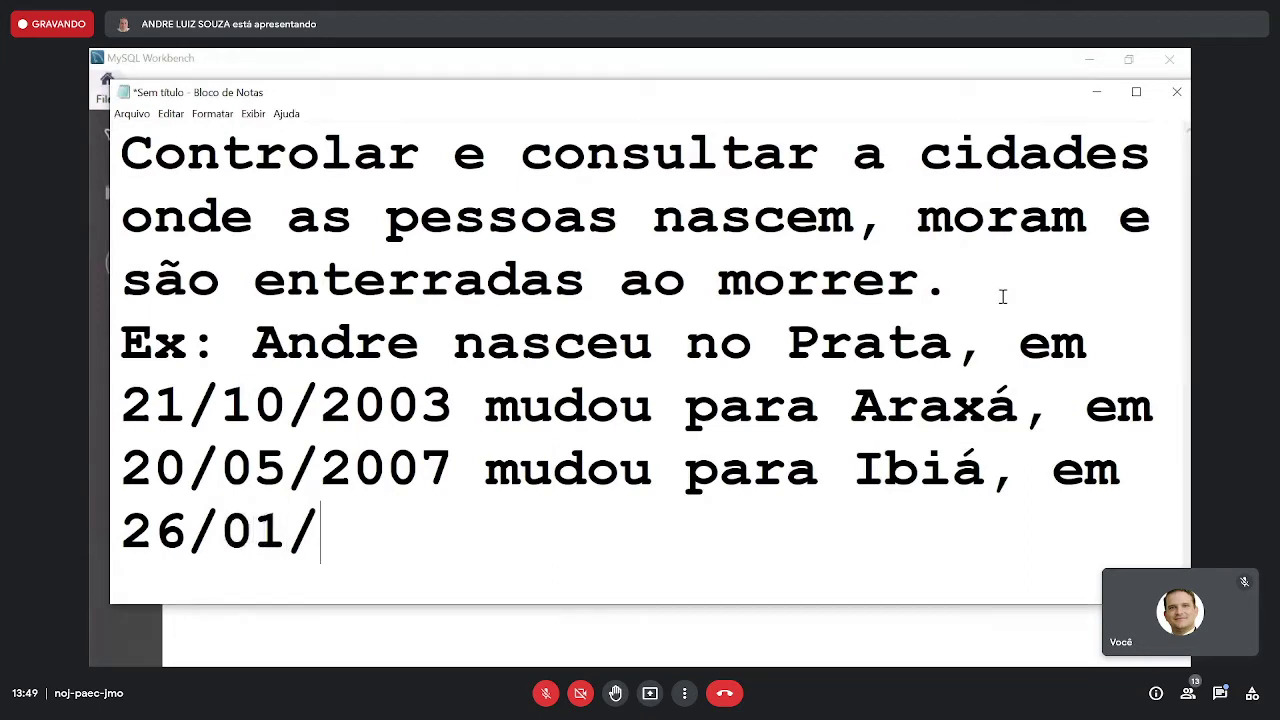
{"action": "type", "text": "2015 foi ente"}
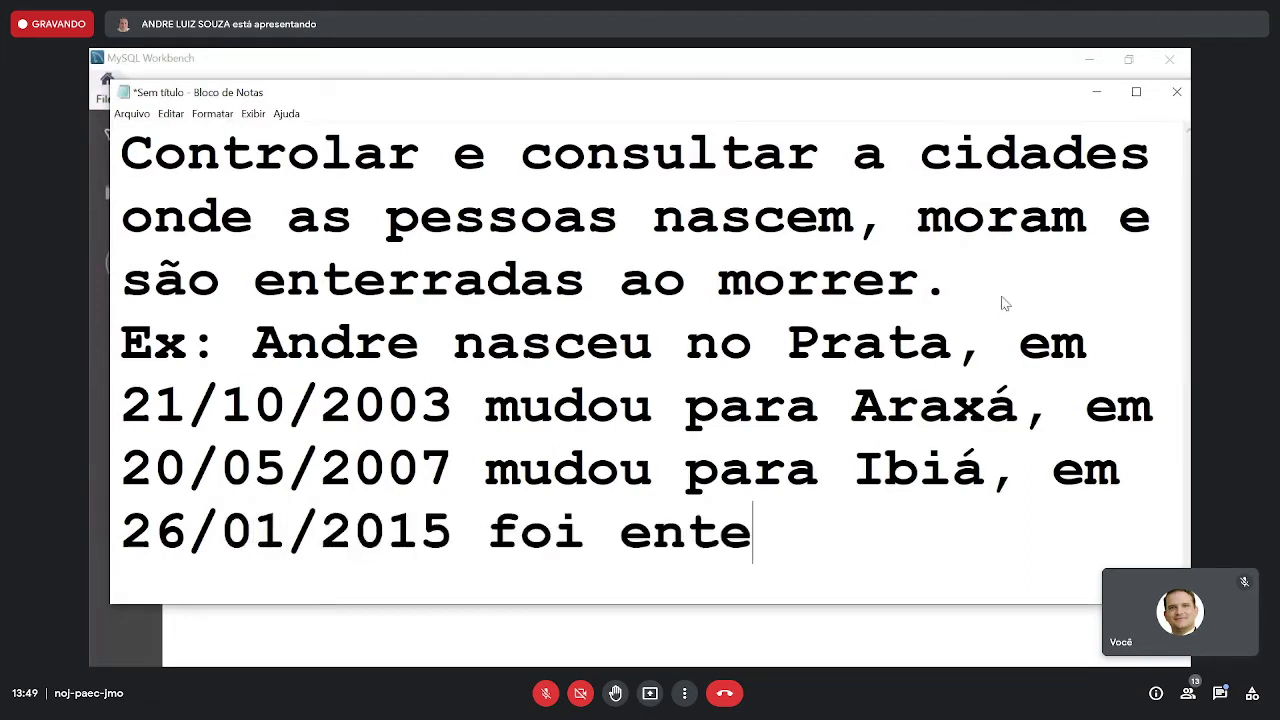
{"action": "type", "text": "rrado em uberab"}
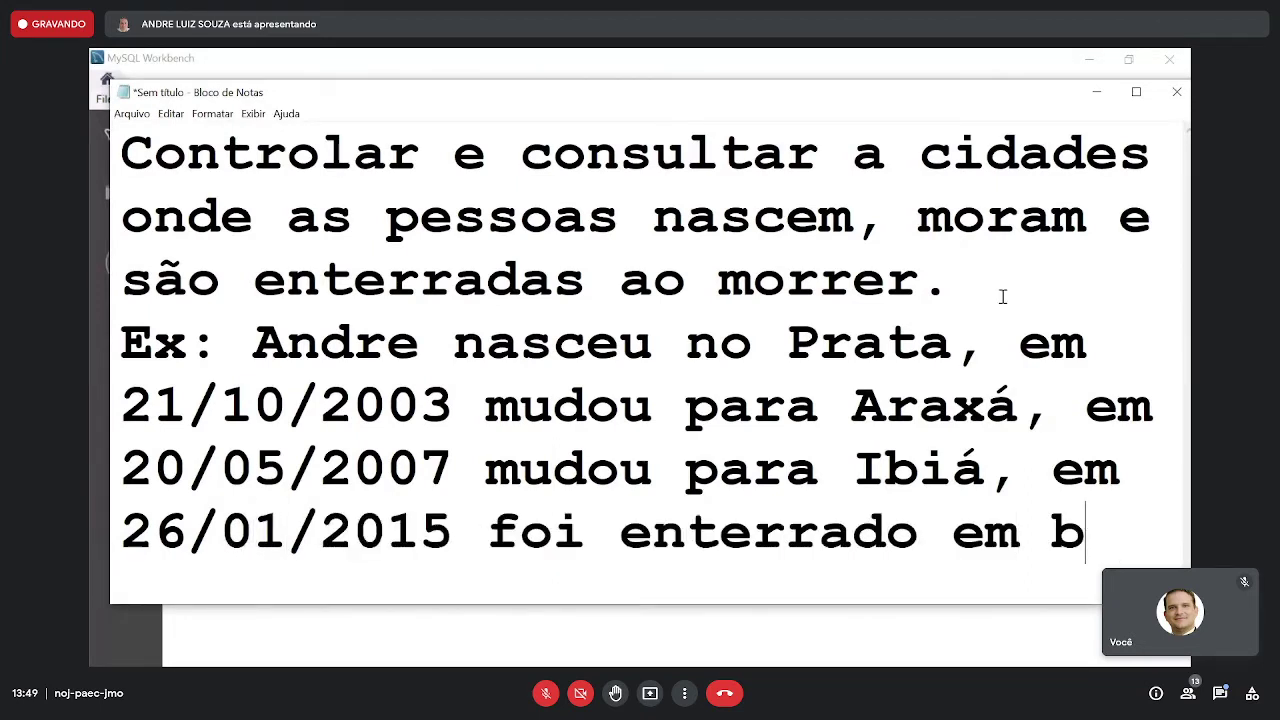
{"action": "type", "text": "a."}
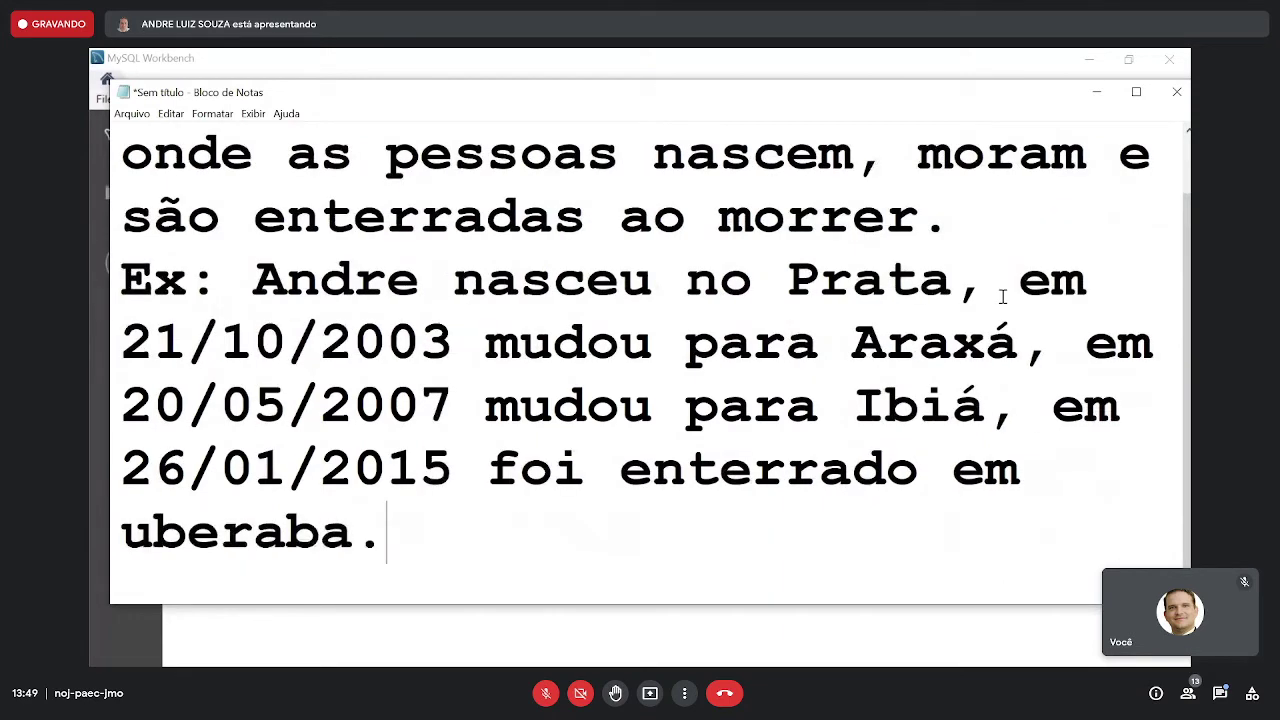
{"action": "left_click_drag", "start_coordinate": [1051, 607], "coordinate": [1052, 659]}
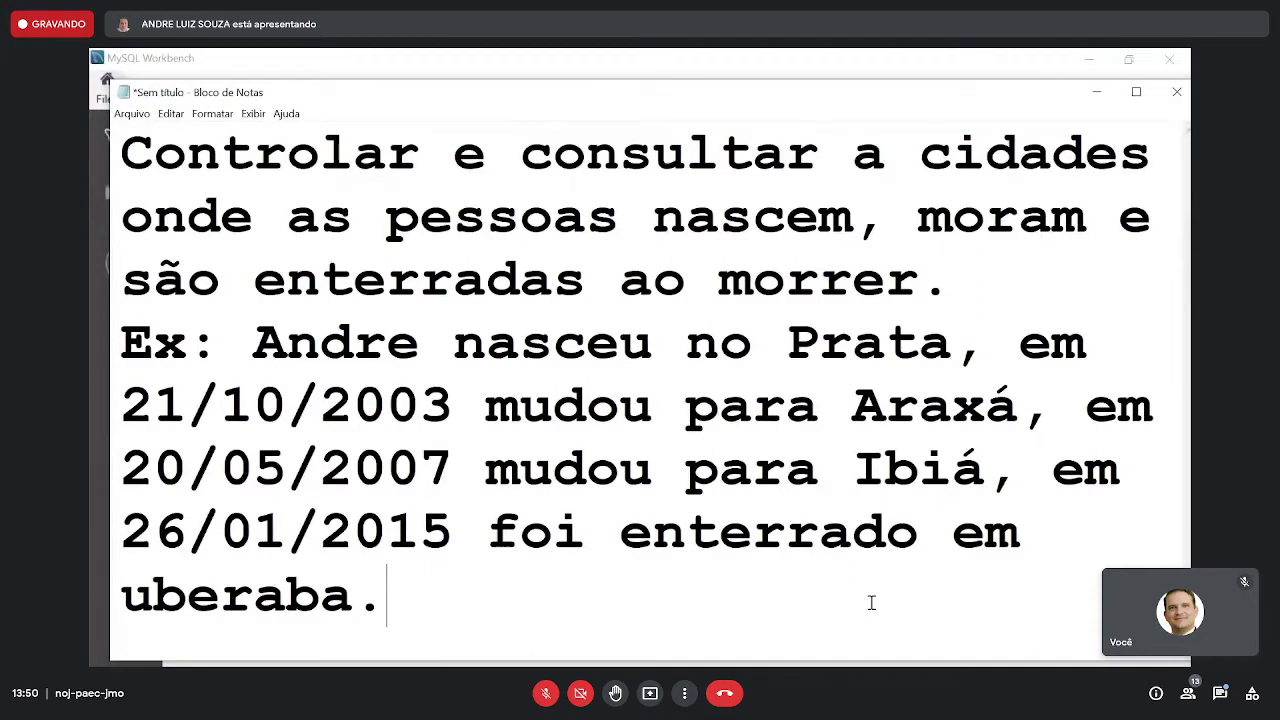
- Create a new model in MySQL Workbench and add an EER diagram to it
{"action": "left_click", "coordinate": [643, 68]}
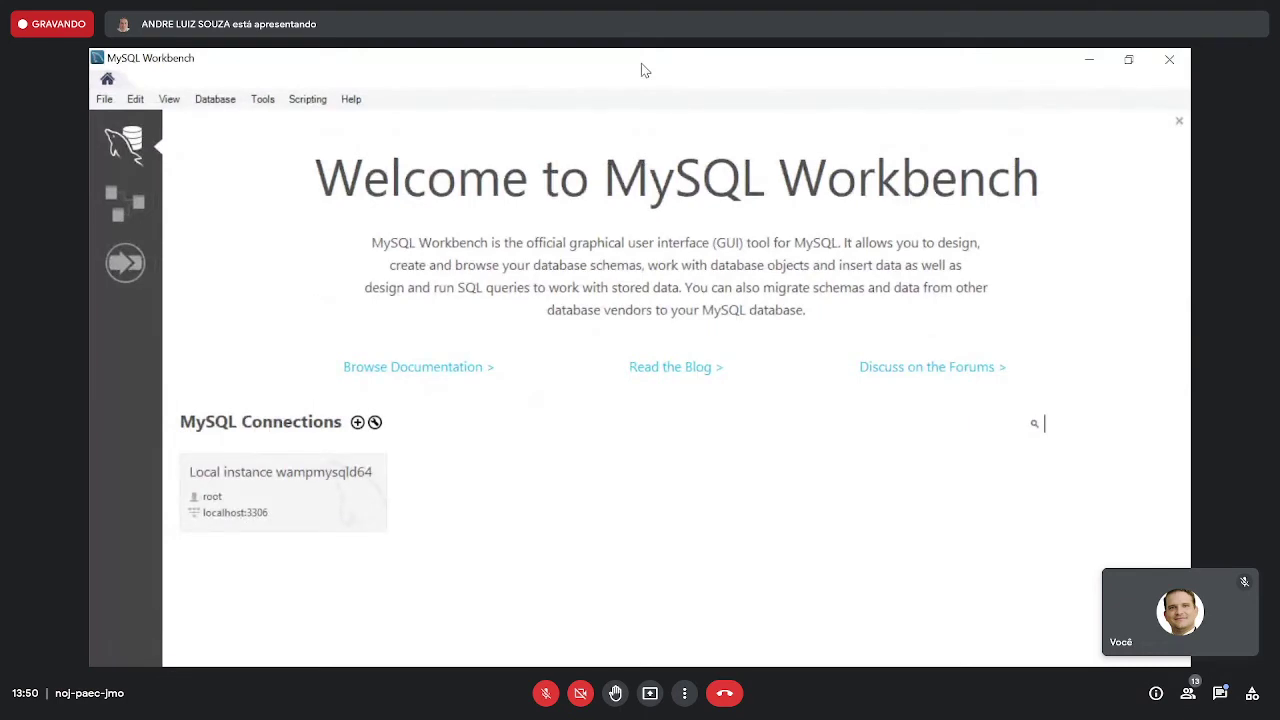
{"action": "left_click", "coordinate": [108, 100]}
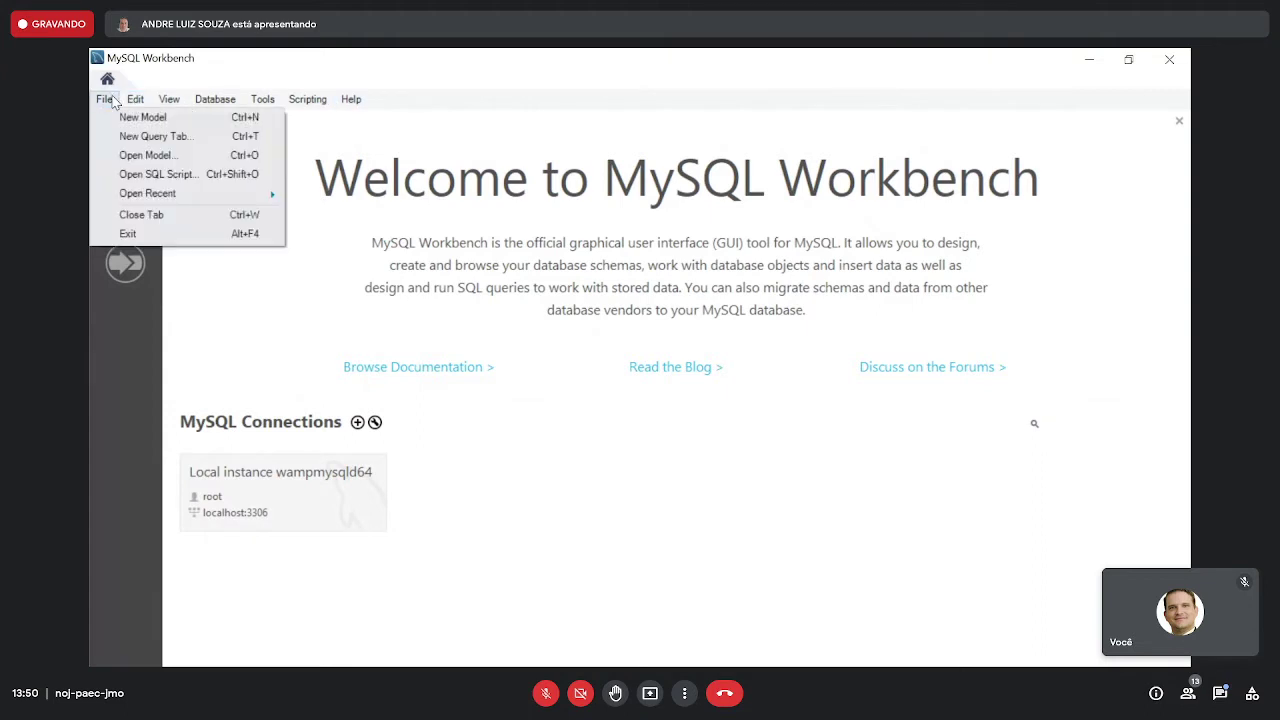
{"action": "left_click", "coordinate": [140, 117]}
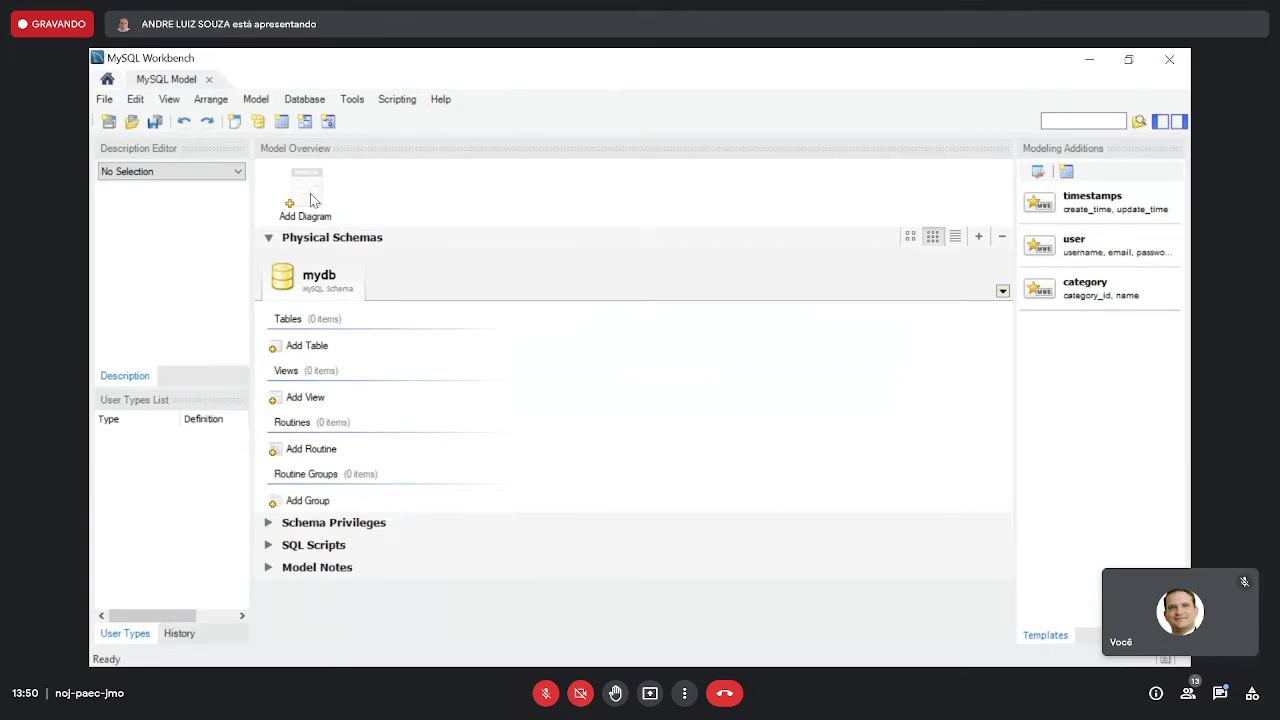
{"action": "left_click", "coordinate": [312, 200]}
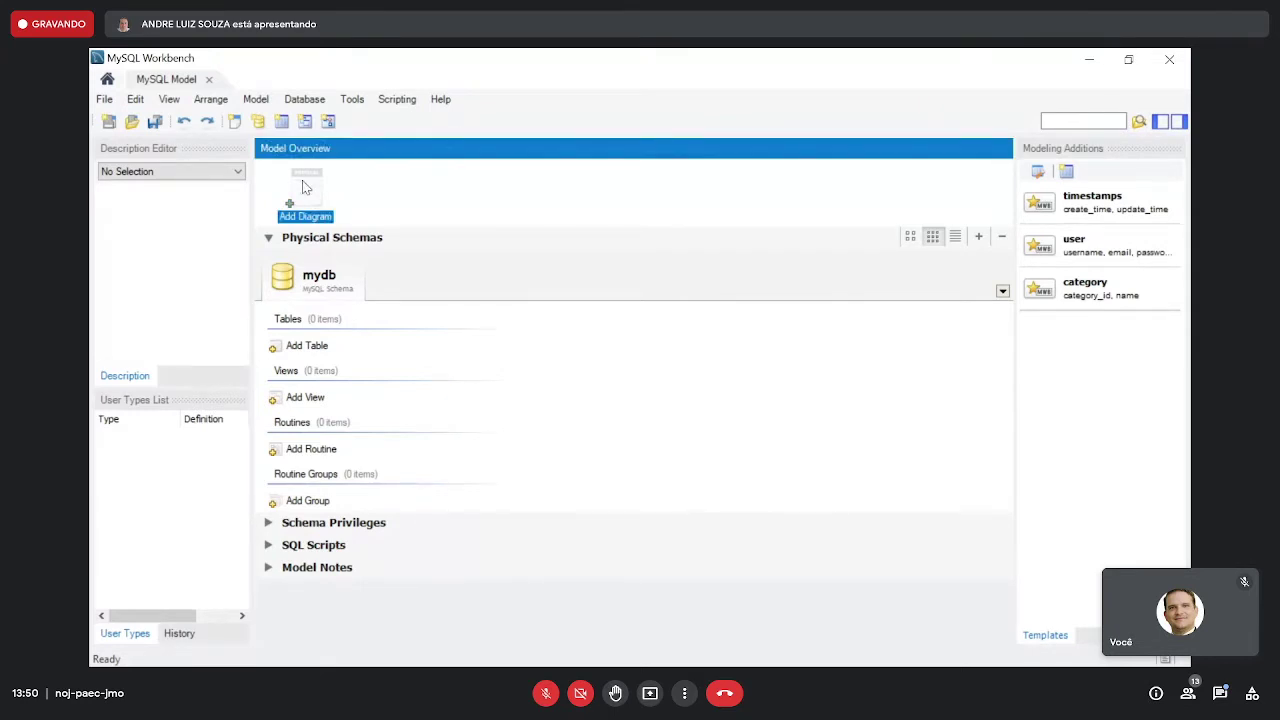
{"action": "double_click", "coordinate": [307, 190]}
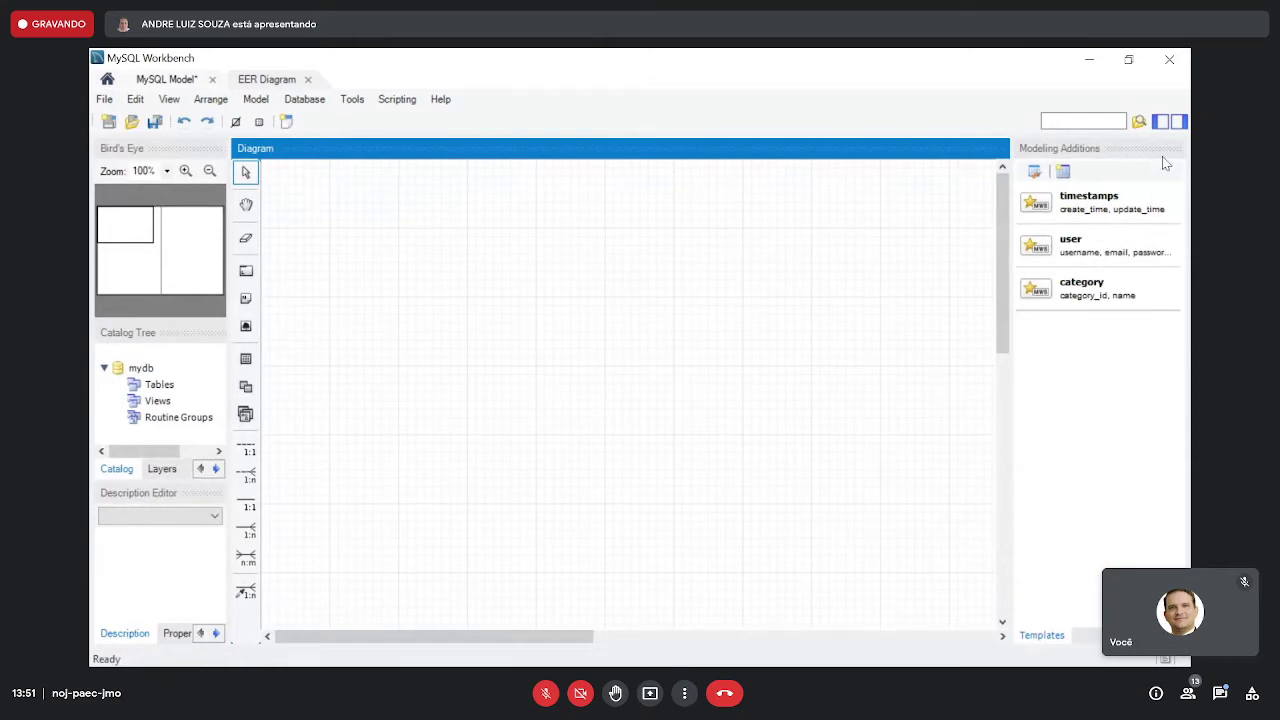
- Hide the Modeling Additions panel, zoom the diagram to 175%, and select the mydb schema
{"action": "left_click", "coordinate": [1179, 121]}
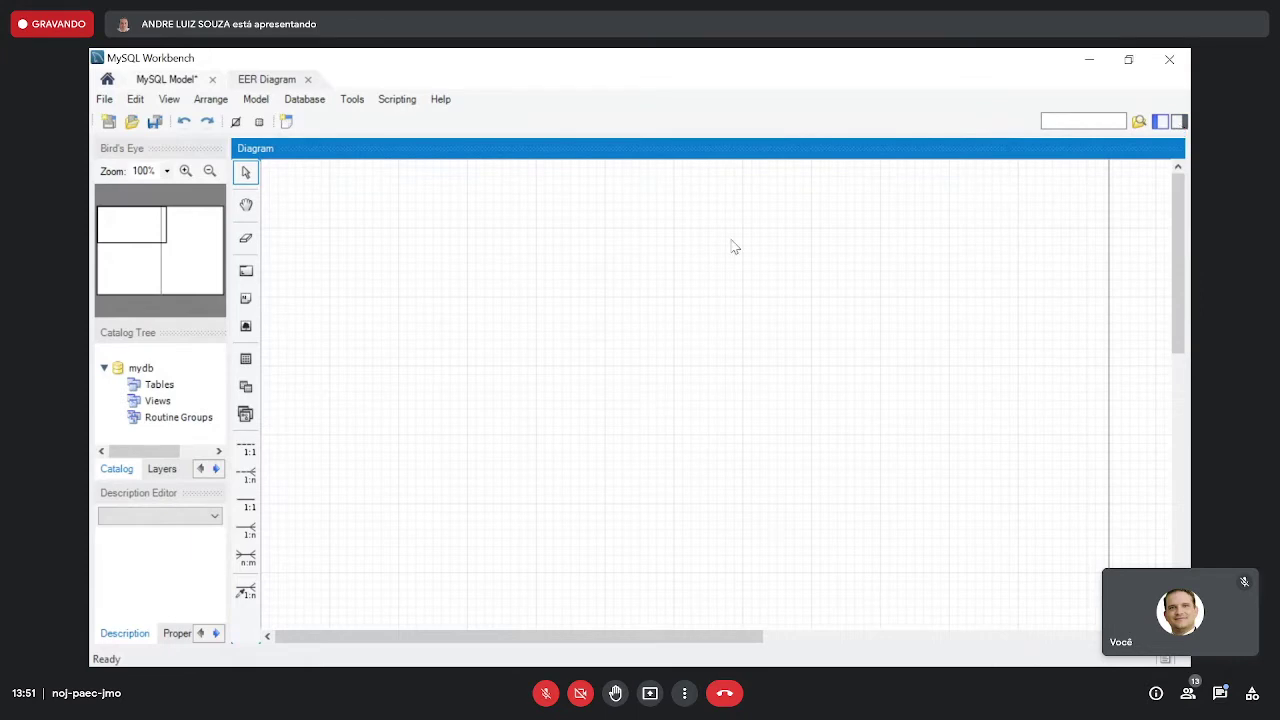
{"action": "left_click", "coordinate": [188, 173]}
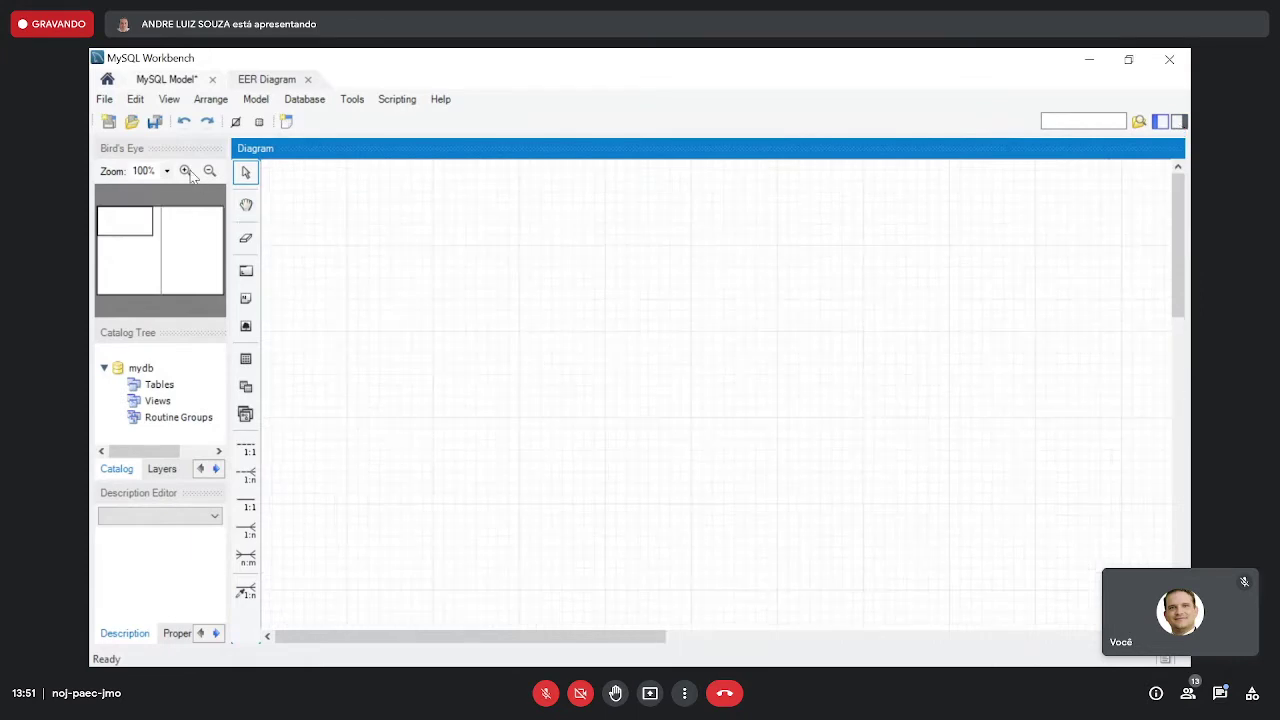
{"action": "left_click", "coordinate": [187, 173]}
{"action": "left_click", "coordinate": [186, 172]}
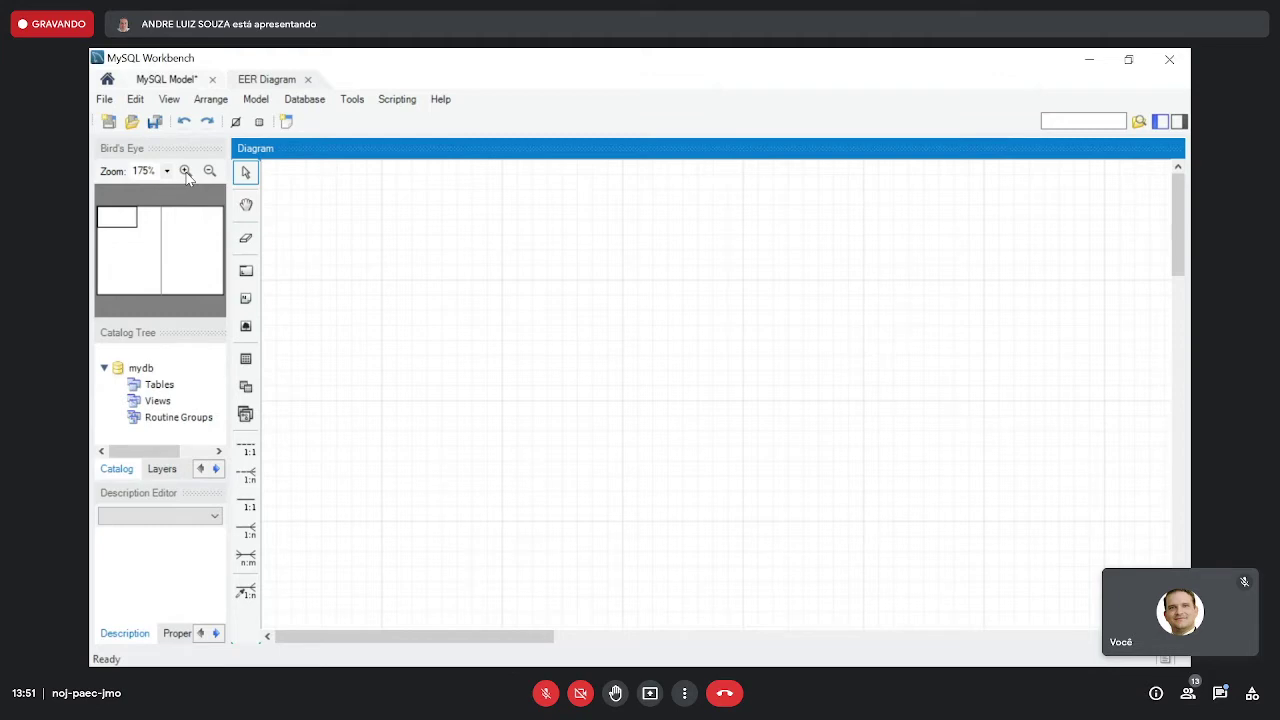
{"action": "left_click", "coordinate": [141, 368]}
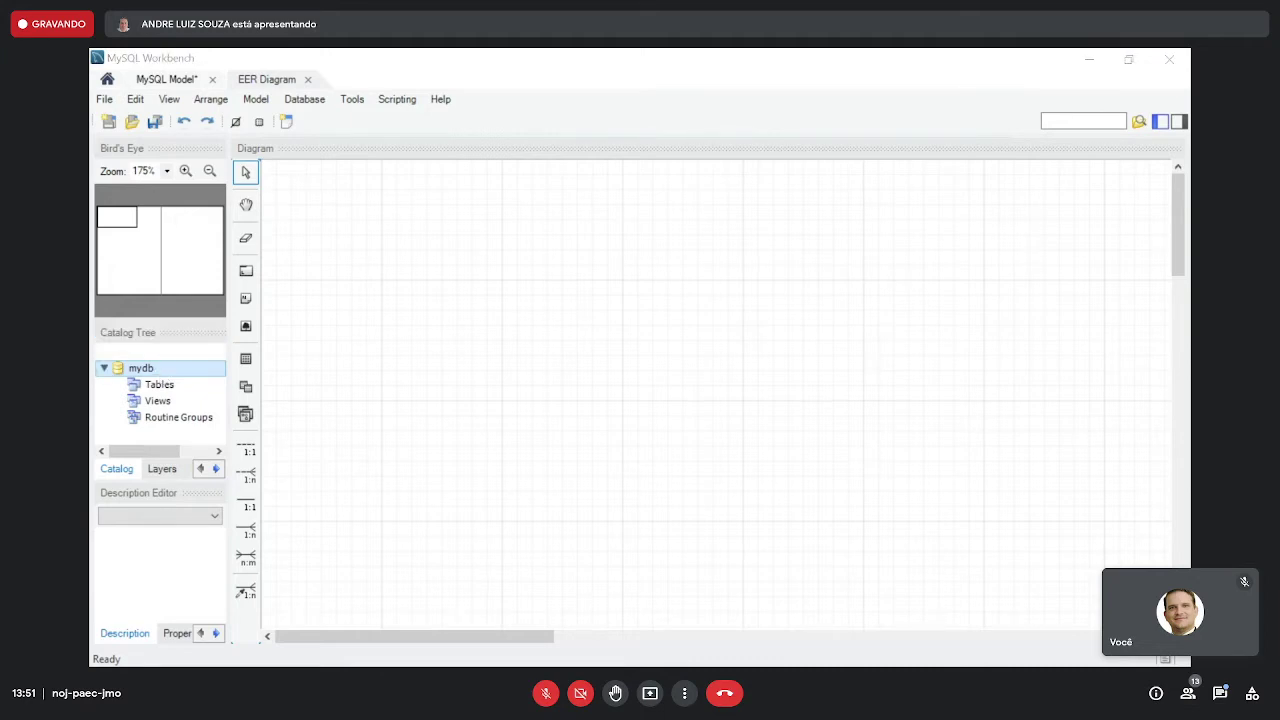
{"action": "key", "text": "alt+Tab"}
- Open DirectAdmin's Gerenciamento MySQL page and scroll through the account's 16 databases
{"action": "scroll", "coordinate": [551, 420], "scroll_direction": "up", "scroll_amount": 5}
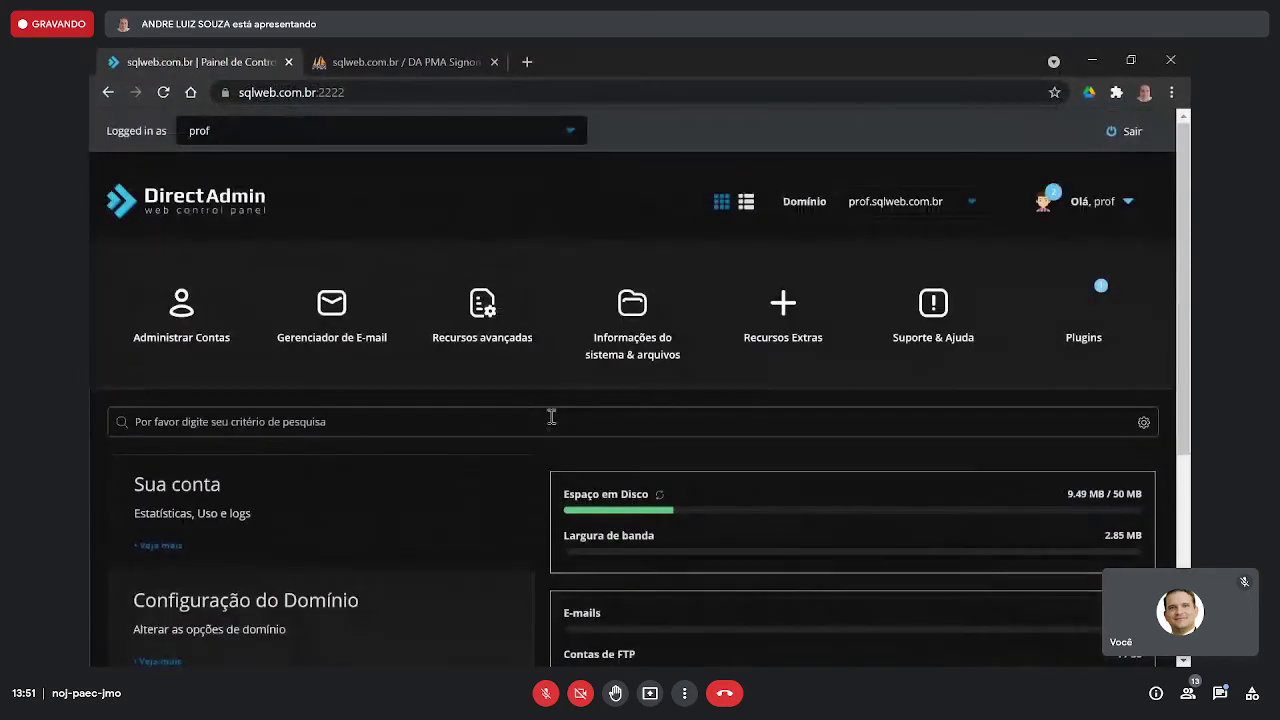
{"action": "mouse_move", "coordinate": [180, 354]}
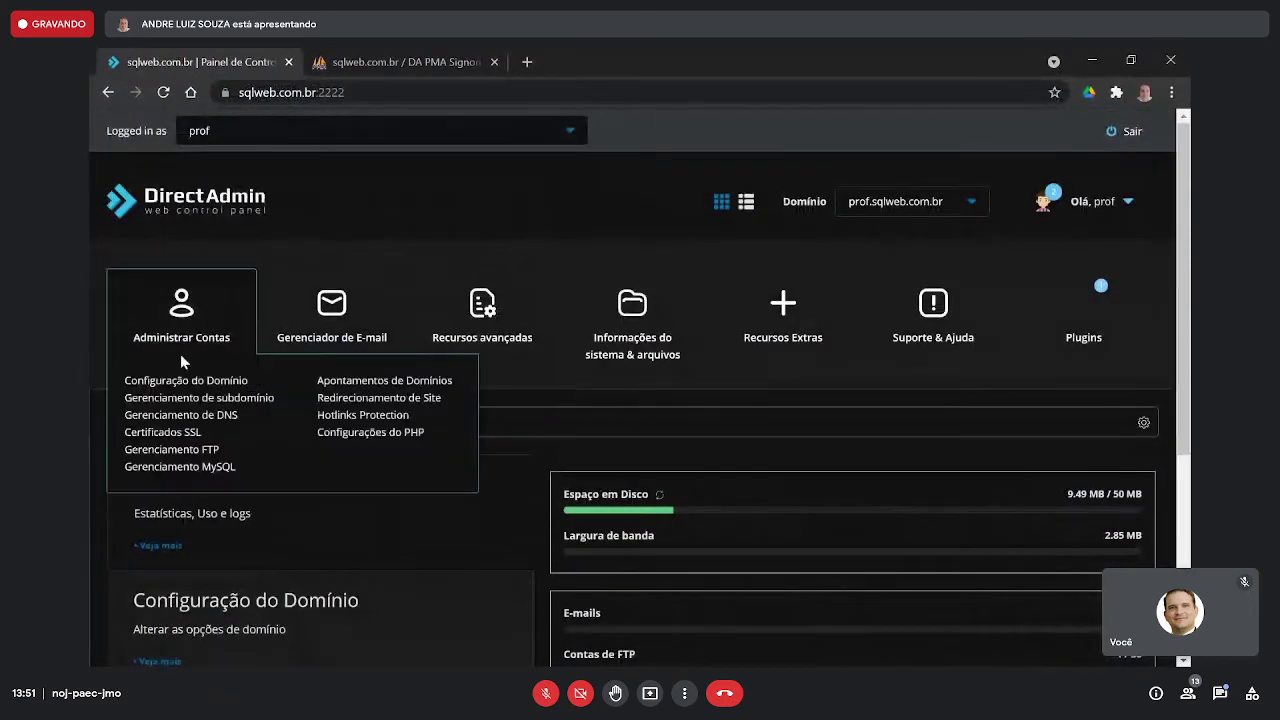
{"action": "left_click", "coordinate": [187, 469]}
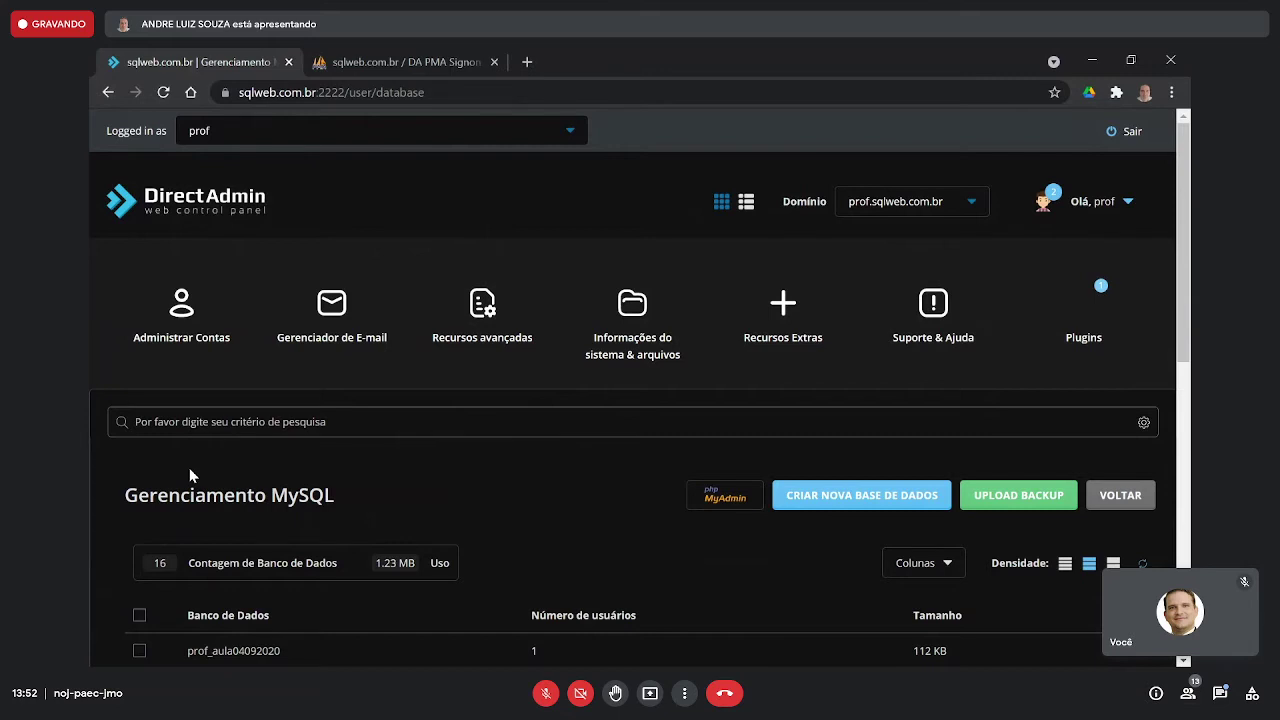
{"action": "scroll", "coordinate": [423, 466], "scroll_direction": "down", "scroll_amount": 3}
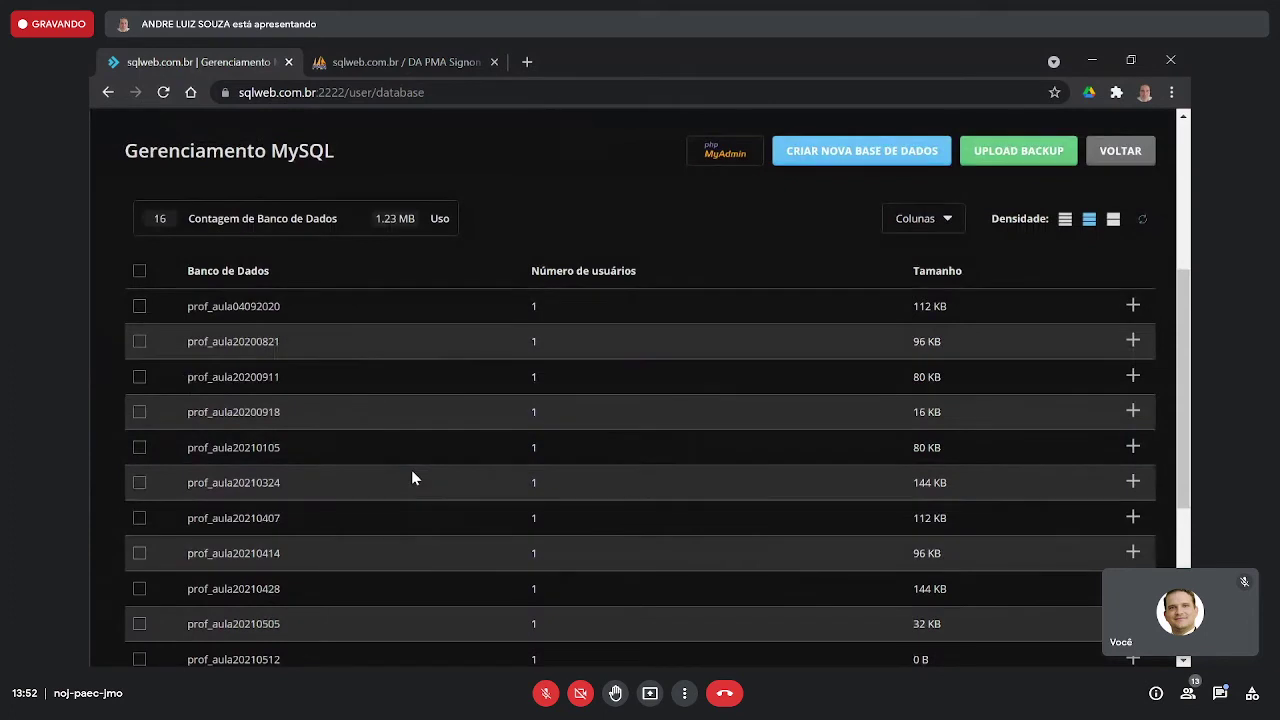
{"action": "scroll", "coordinate": [411, 470], "scroll_direction": "down", "scroll_amount": 2}
{"action": "scroll", "coordinate": [412, 477], "scroll_direction": "down", "scroll_amount": 1}
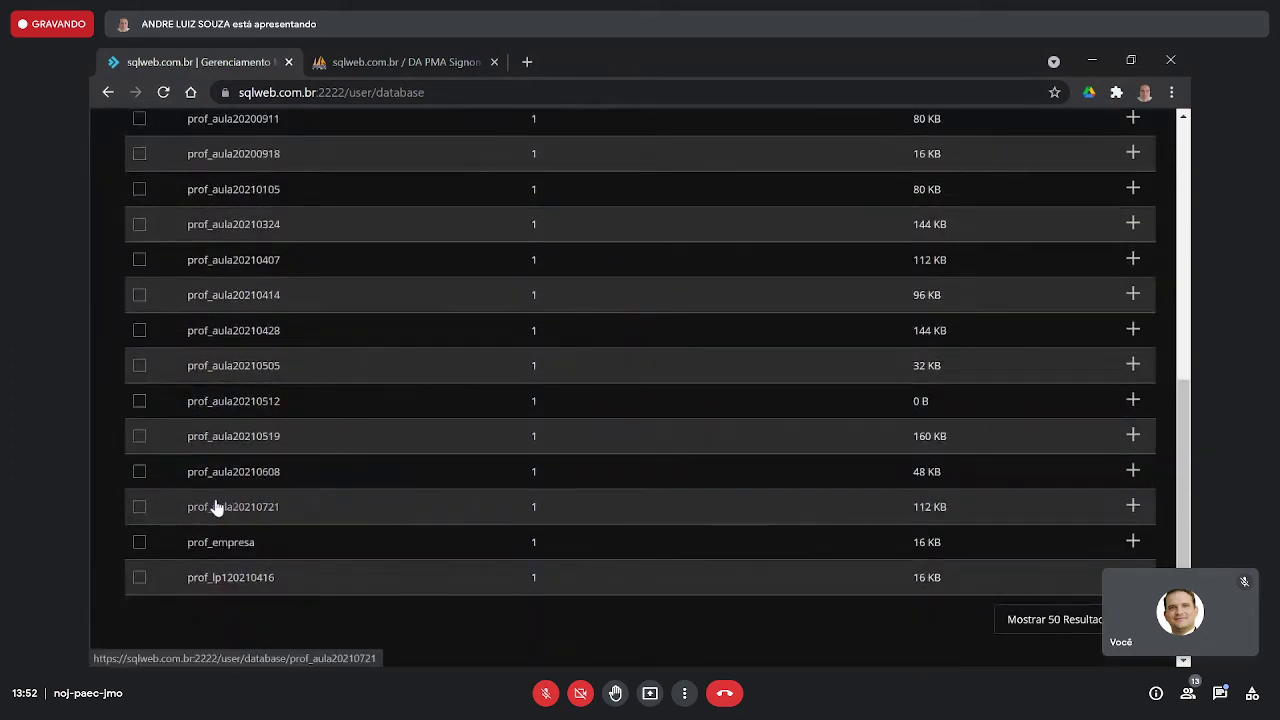
{"action": "scroll", "coordinate": [693, 401], "scroll_direction": "up", "scroll_amount": 6}
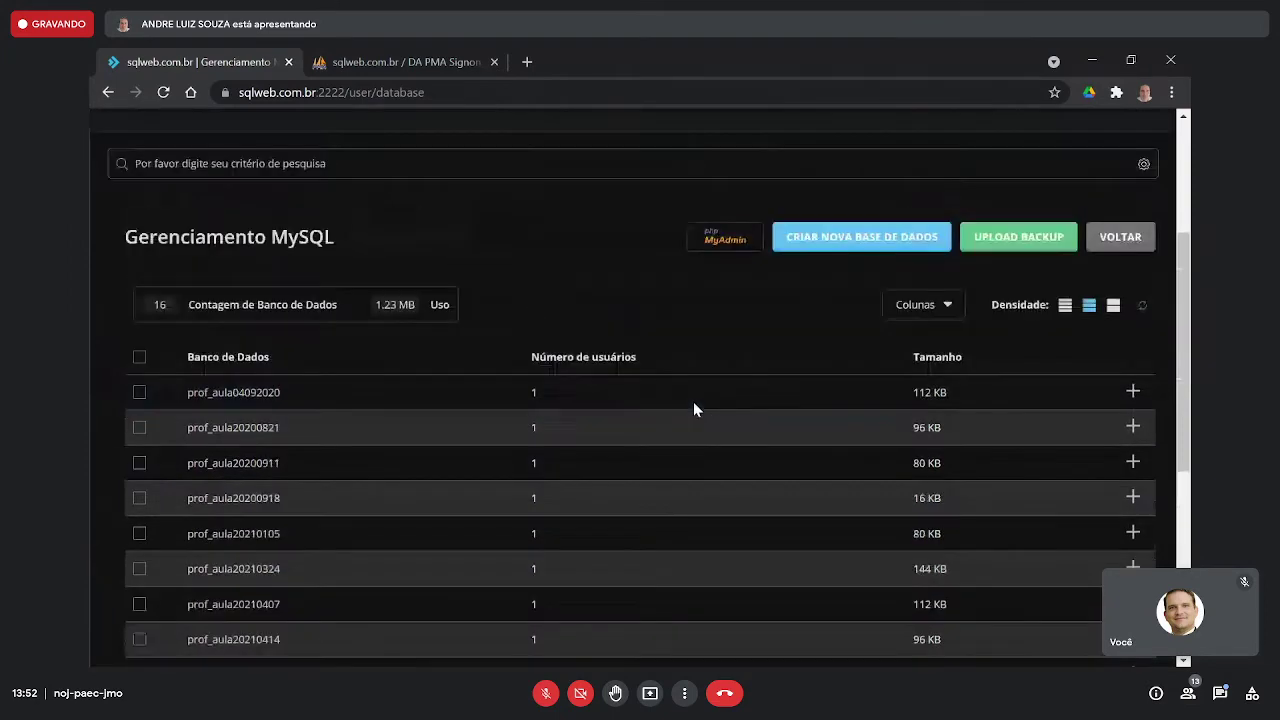
- Raise Chrome's page zoom to 150%, review the list, and return to Workbench
{"action": "left_click", "coordinate": [1172, 92]}
{"action": "left_click", "coordinate": [1118, 252]}
{"action": "left_click", "coordinate": [1118, 252]}
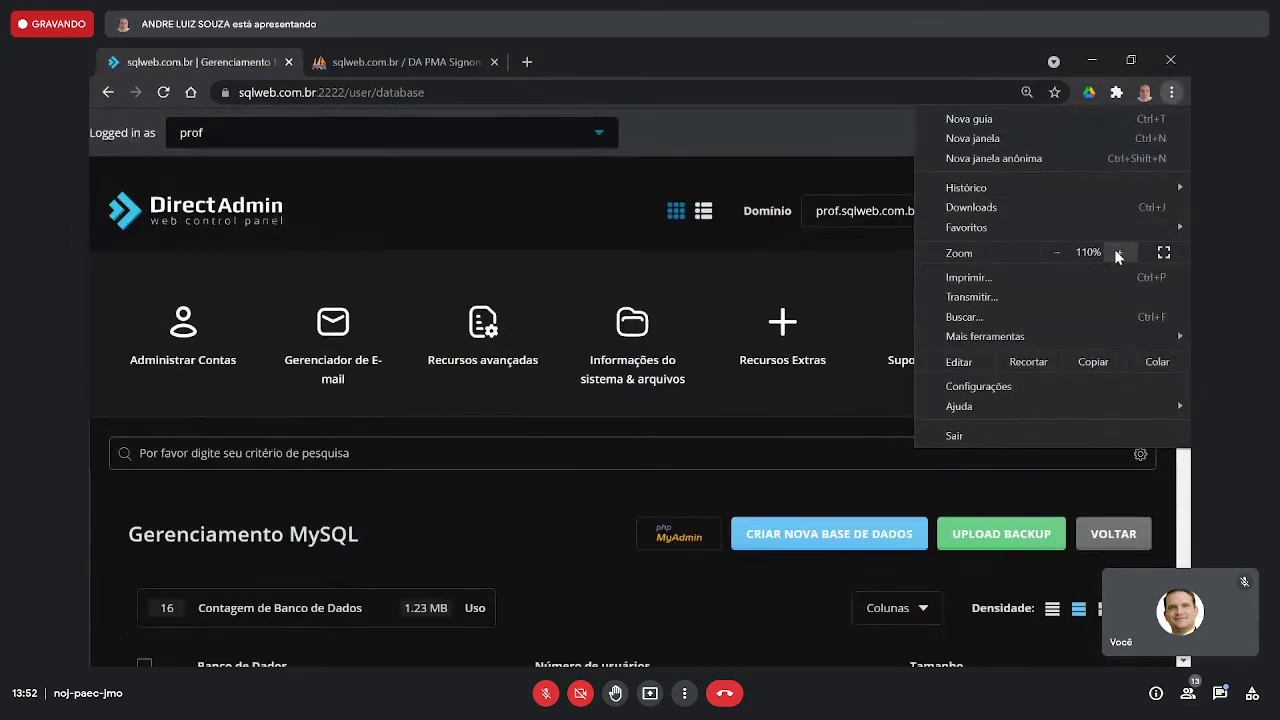
{"action": "left_click", "coordinate": [1118, 252]}
{"action": "left_click", "coordinate": [1118, 252]}
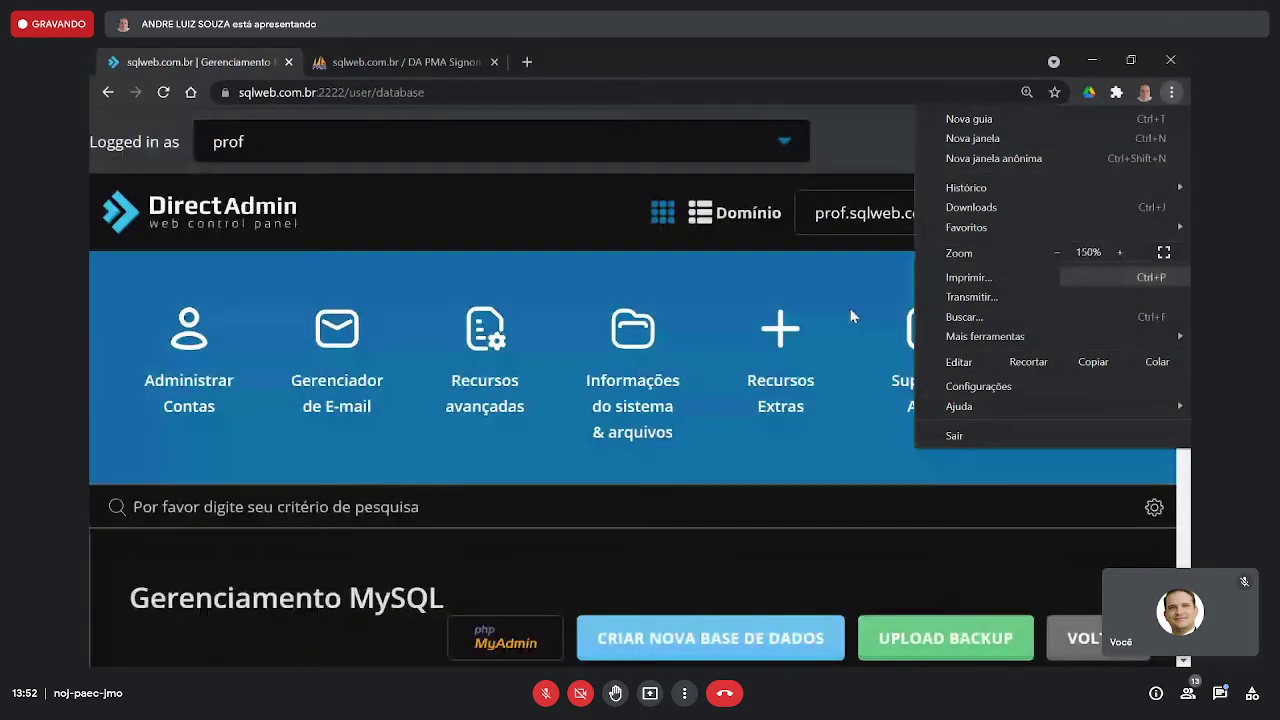
{"action": "scroll", "coordinate": [618, 399], "scroll_direction": "down", "scroll_amount": 3}
{"action": "scroll", "coordinate": [575, 420], "scroll_direction": "down", "scroll_amount": 3}
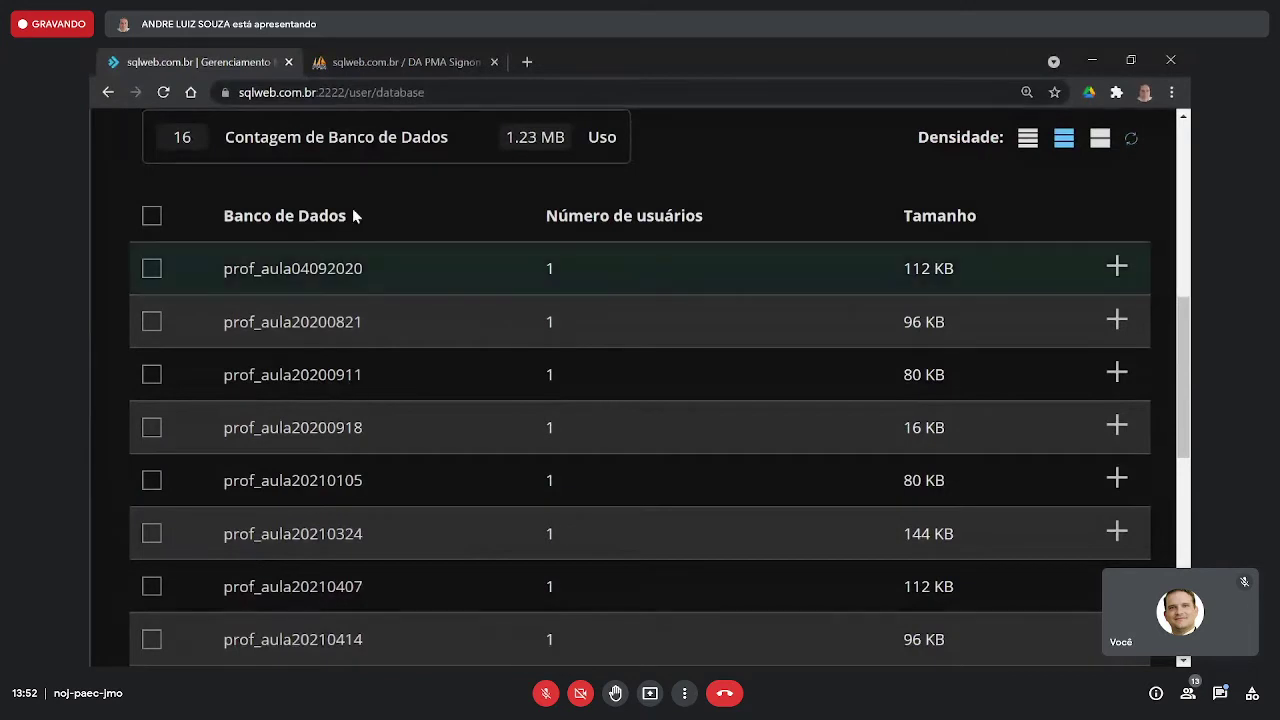
{"action": "key", "text": "alt+Tab"}
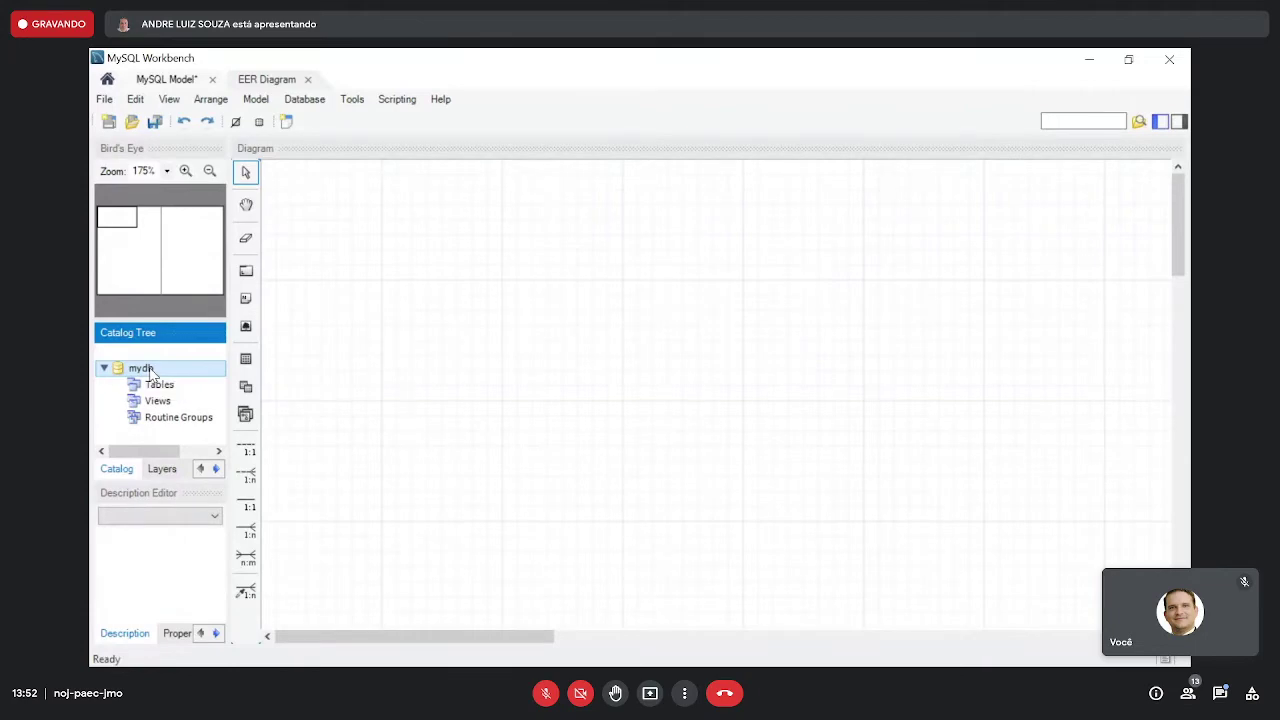
- Open the mydb schema editor and replace the name with 'prof_', checking database names in the browser
{"action": "double_click", "coordinate": [150, 370]}
{"action": "left_click", "coordinate": [375, 364]}
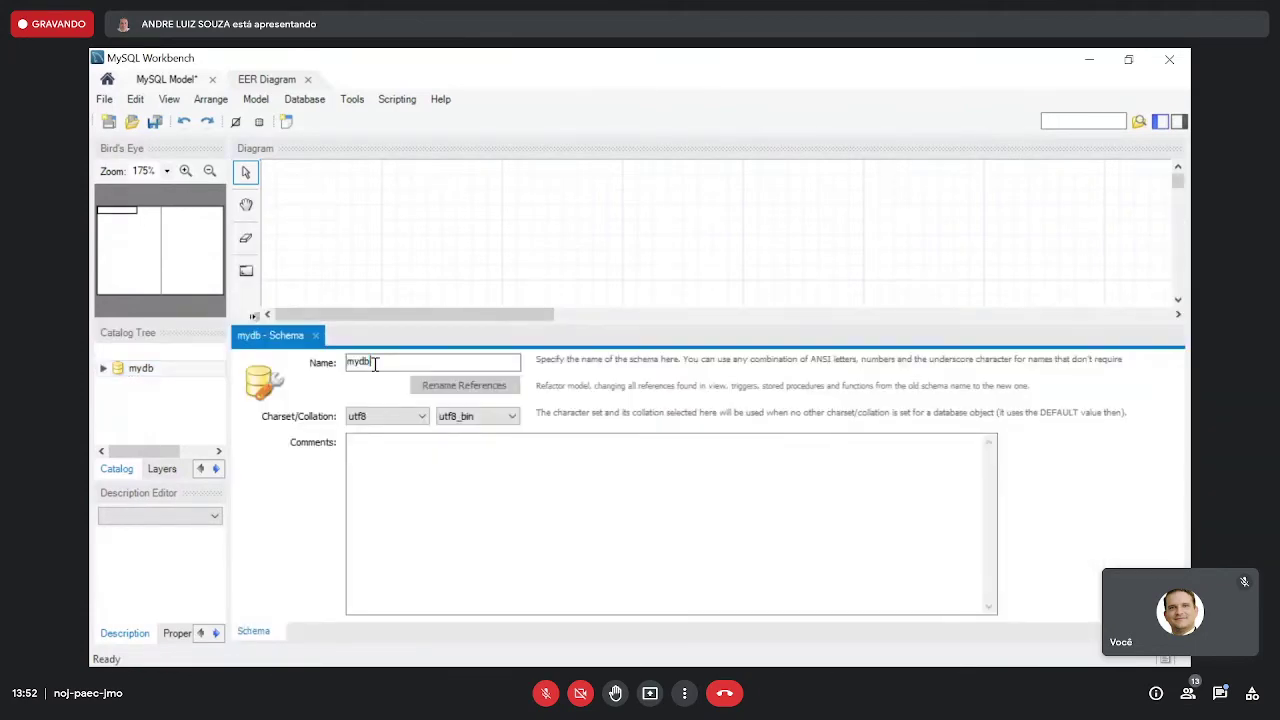
{"action": "left_click_drag", "start_coordinate": [375, 364], "coordinate": [330, 363]}
{"action": "type", "text": "prof_"}
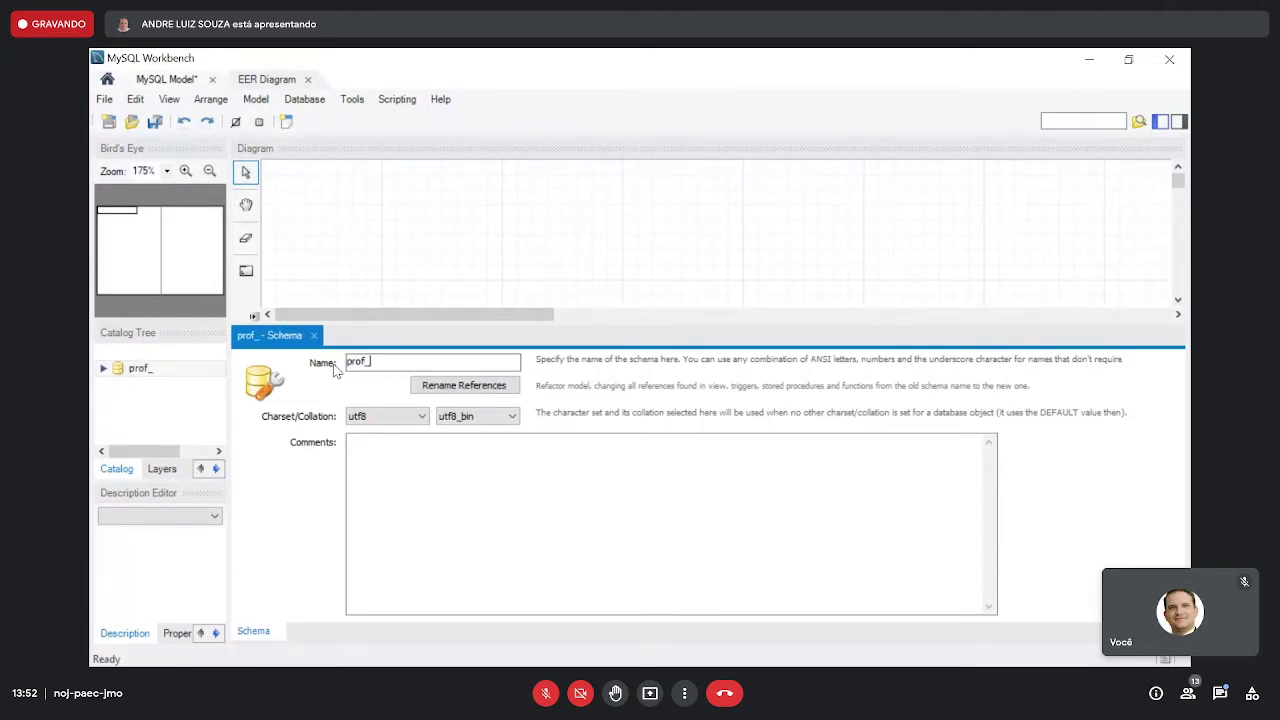
{"action": "key", "text": "alt+Tab"}
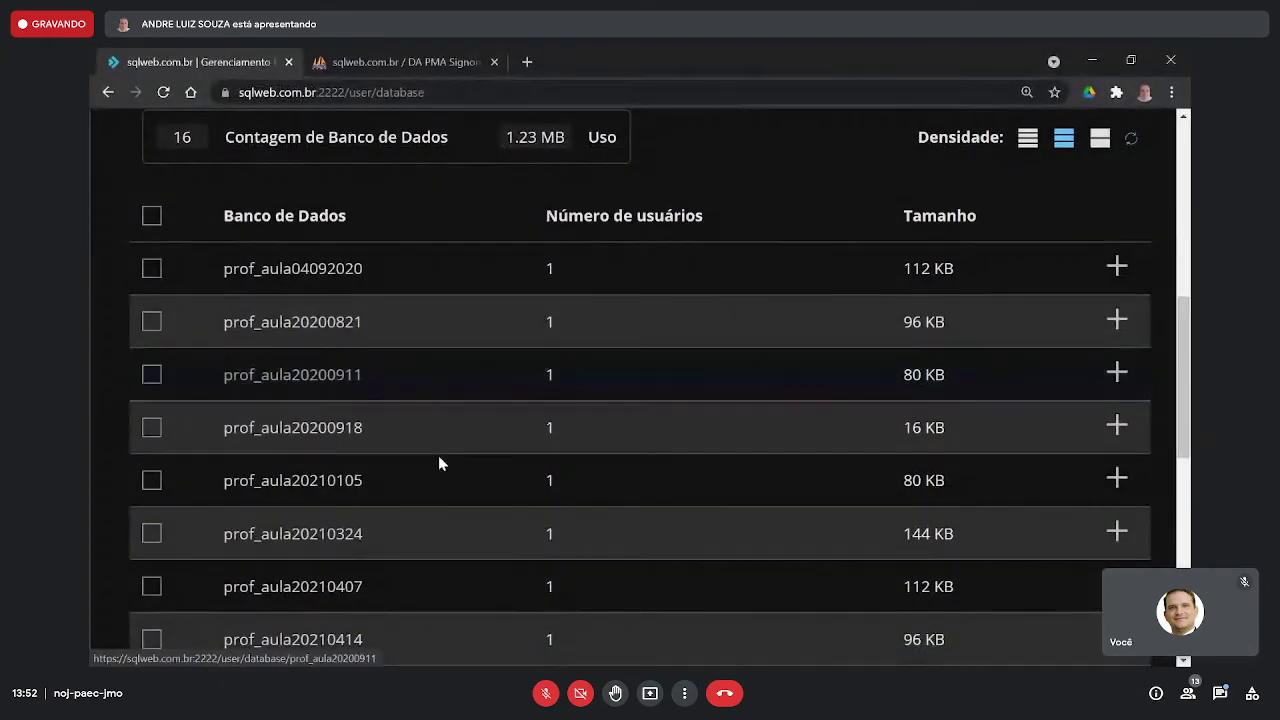
{"action": "scroll", "coordinate": [448, 463], "scroll_direction": "down", "scroll_amount": 5}
{"action": "scroll", "coordinate": [446, 464], "scroll_direction": "down", "scroll_amount": 1}
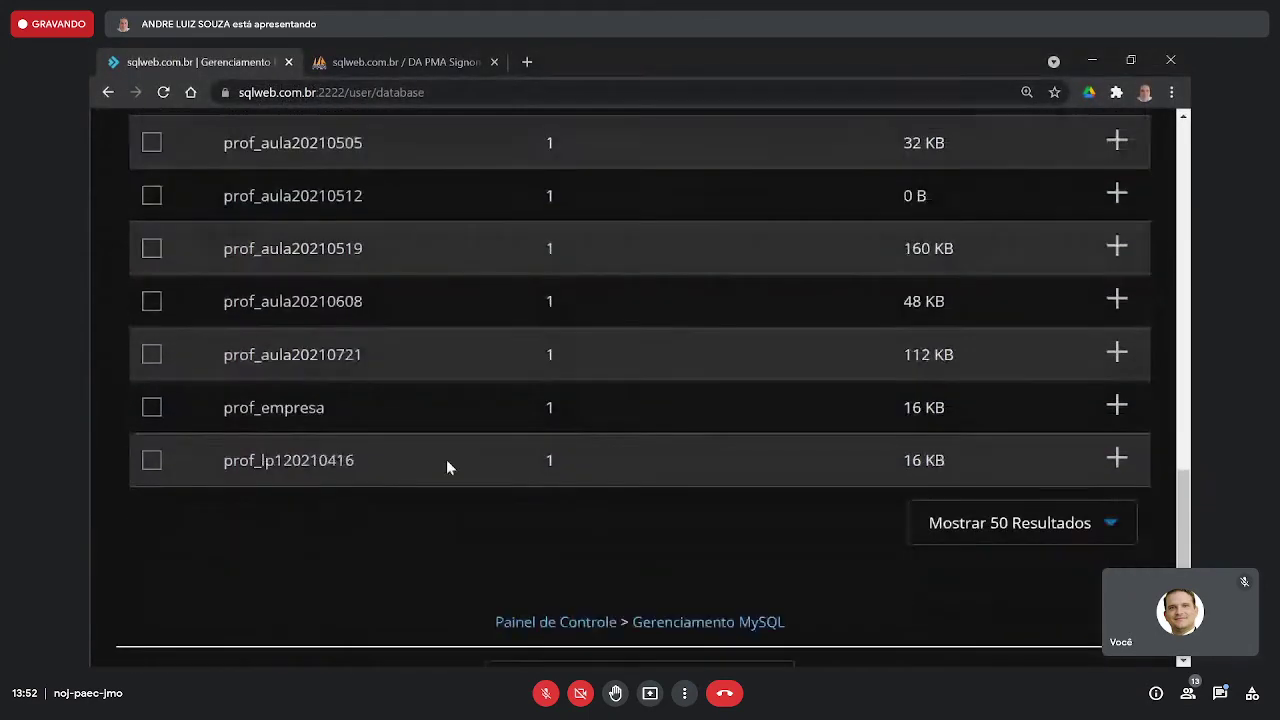
{"action": "scroll", "coordinate": [440, 470], "scroll_direction": "up", "scroll_amount": 2}
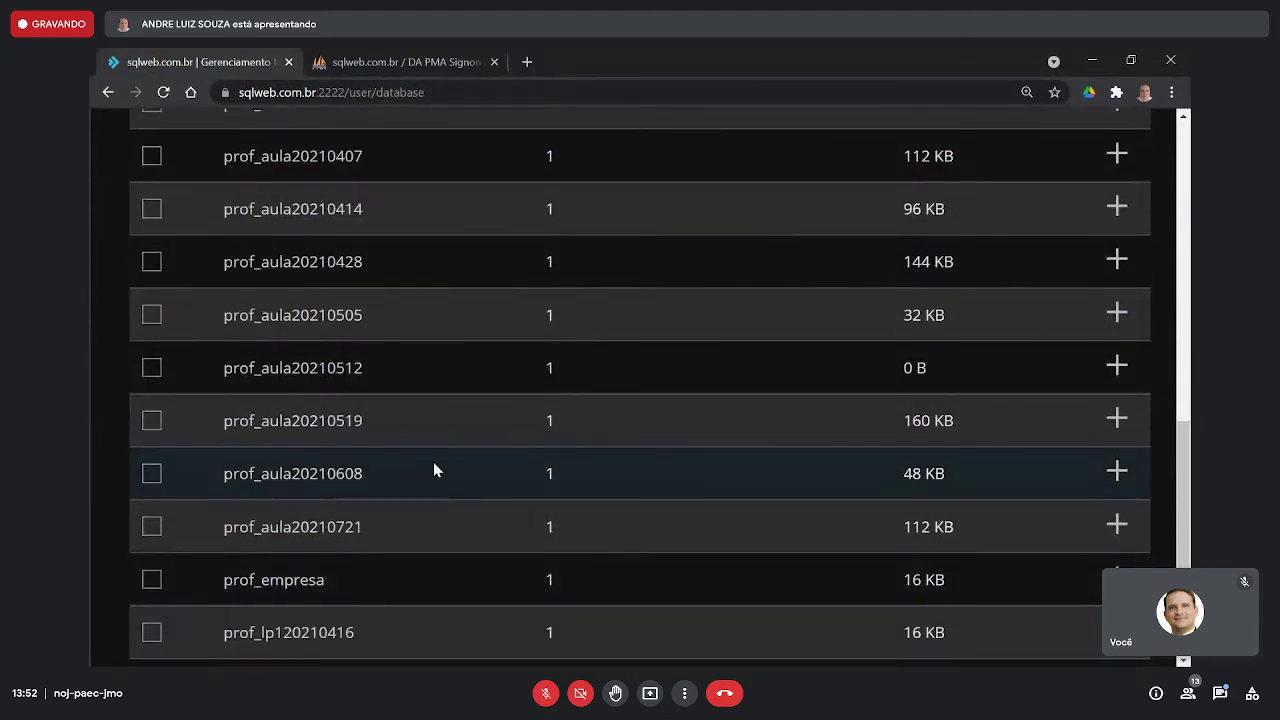
{"action": "key", "text": "alt+Tab"}
- Complete the schema name as prof_aula20210804 and close the schema editor
{"action": "left_click", "coordinate": [405, 360]}
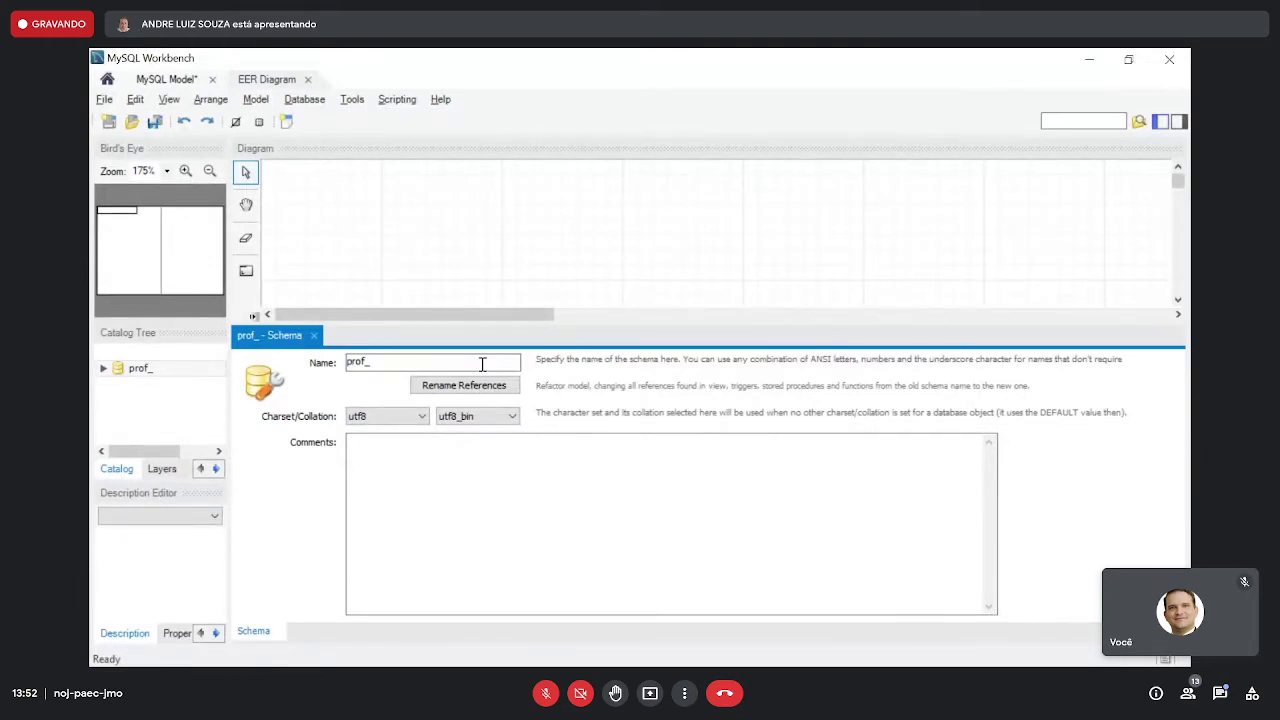
{"action": "type", "text": "aula"}
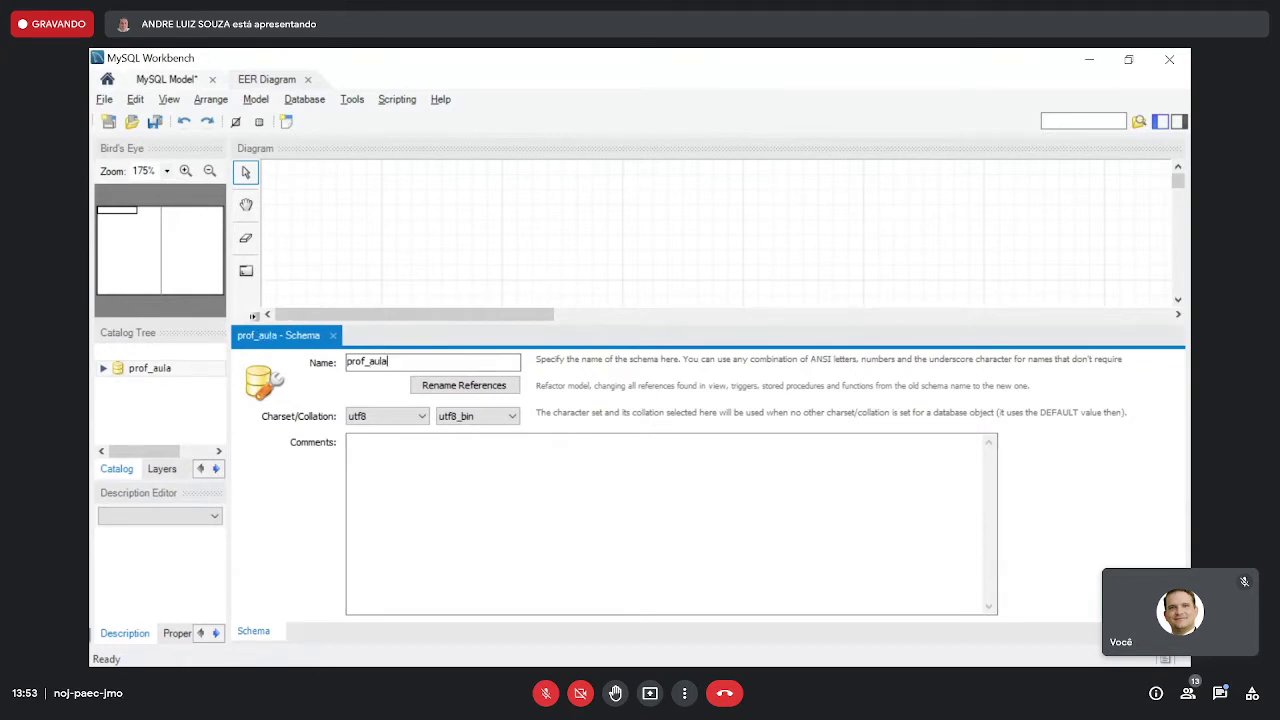
{"action": "type", "text": "20210804"}
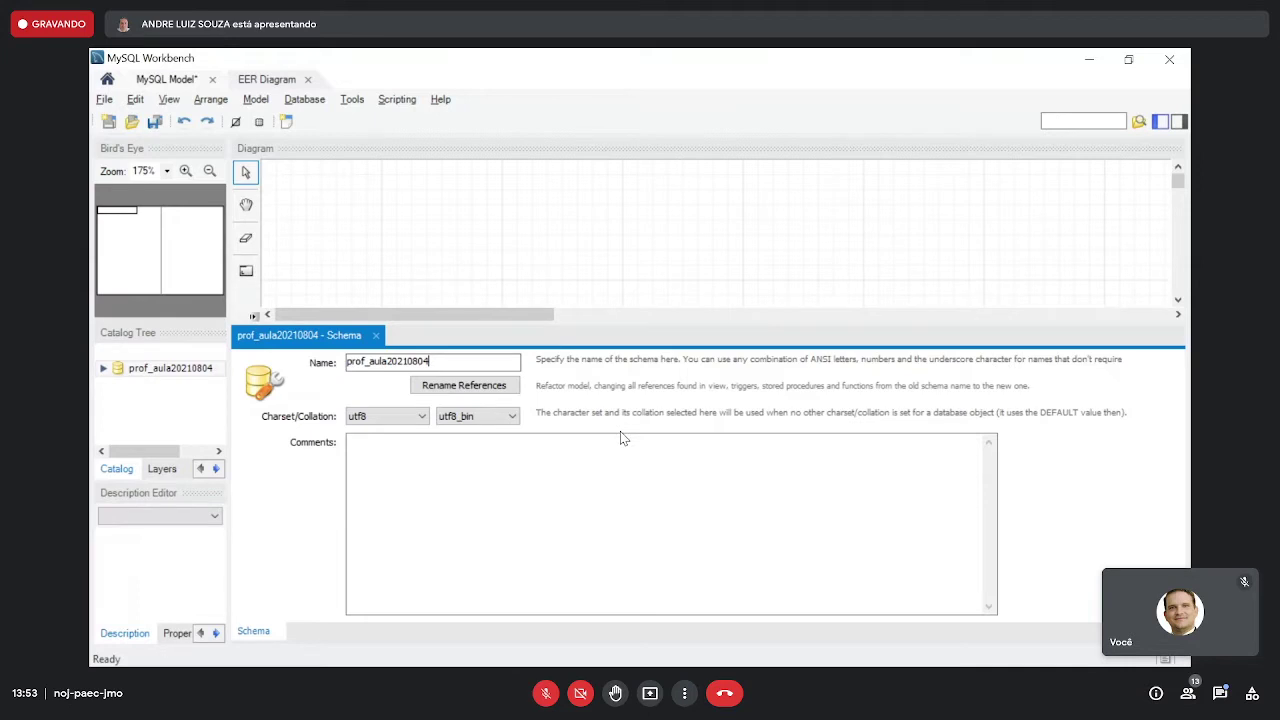
{"action": "left_click", "coordinate": [377, 337]}
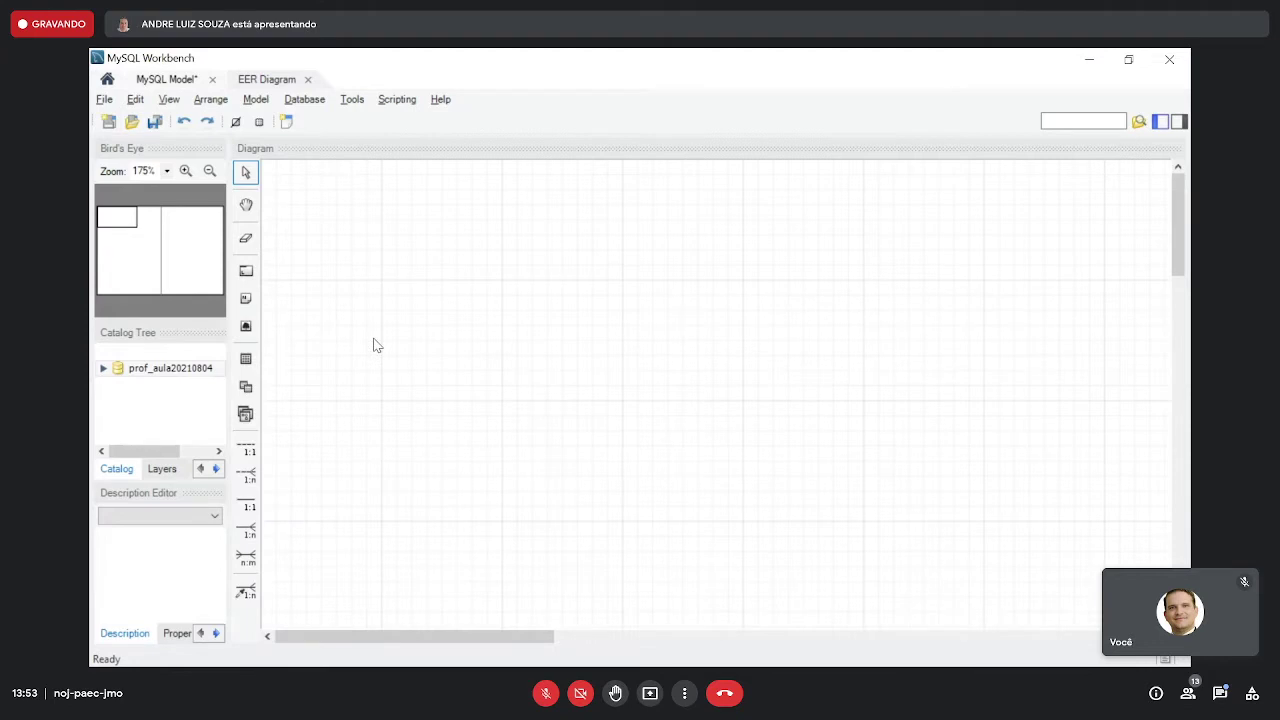
- Expand the schema in the Catalog Tree and save the model as aula20210804.mwb
{"action": "left_click", "coordinate": [103, 368]}
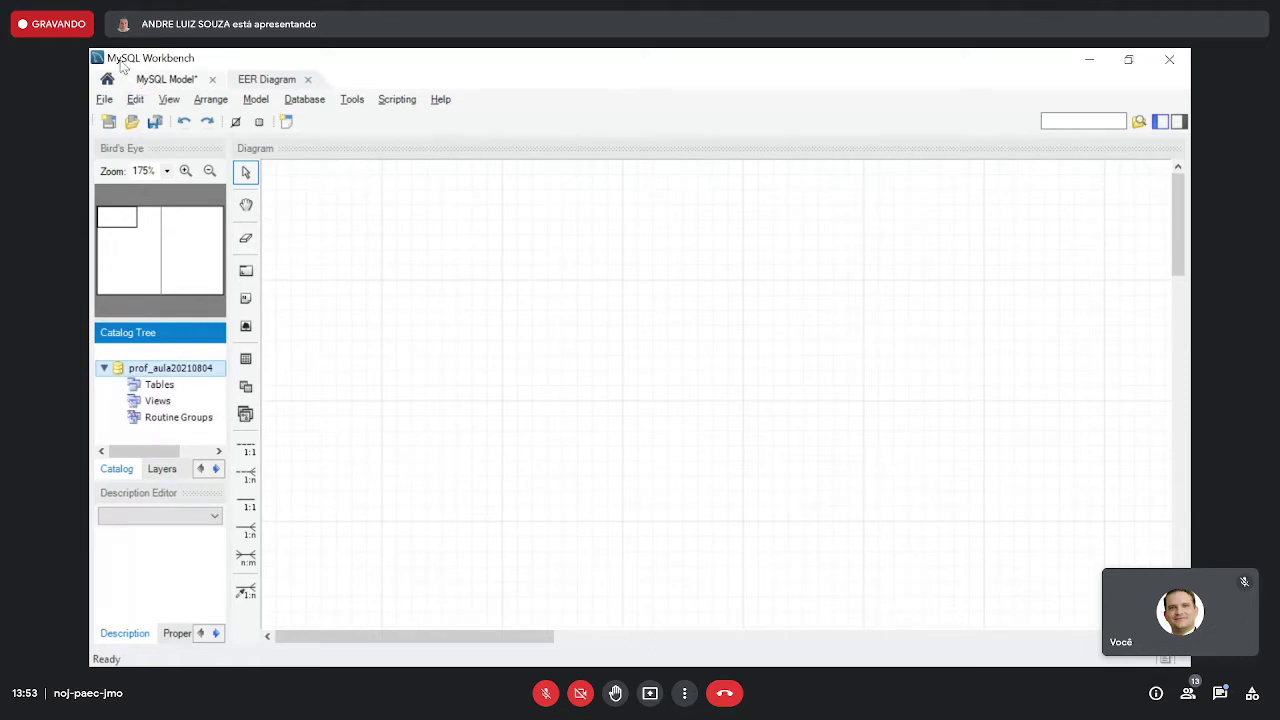
{"action": "left_click", "coordinate": [157, 127]}
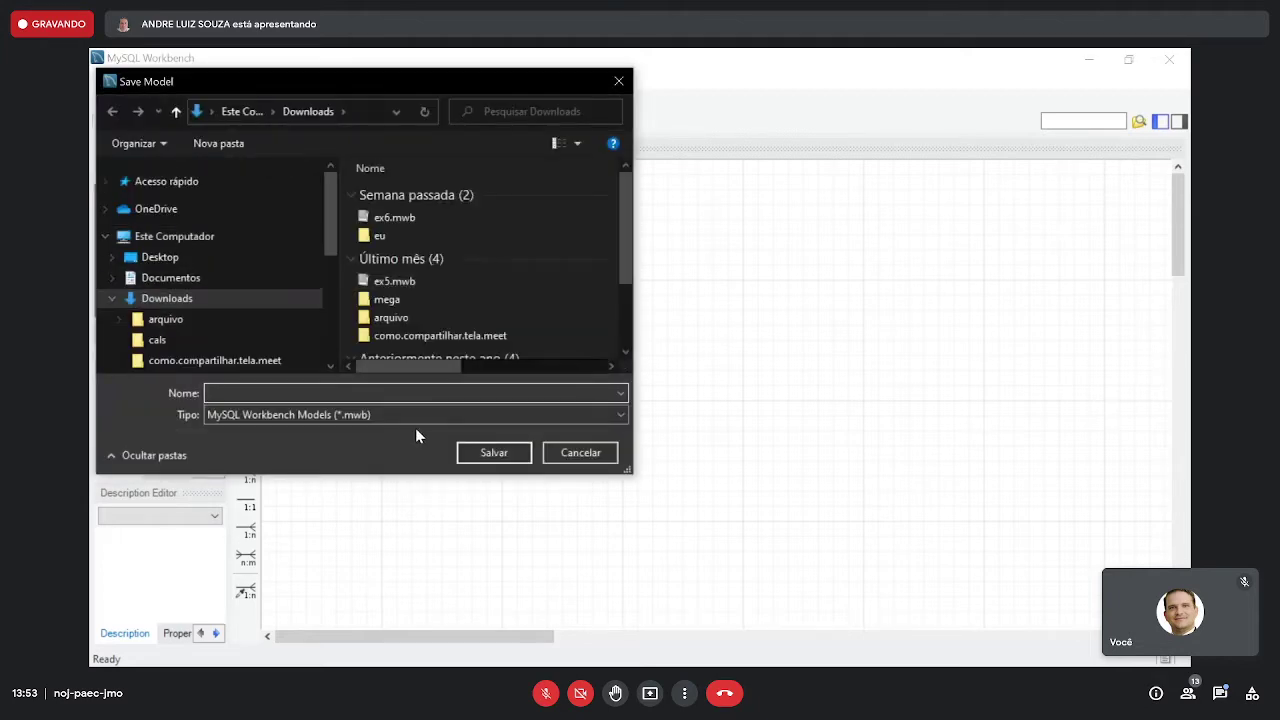
{"action": "type", "text": "aula20210804"}
{"action": "left_click", "coordinate": [511, 450]}
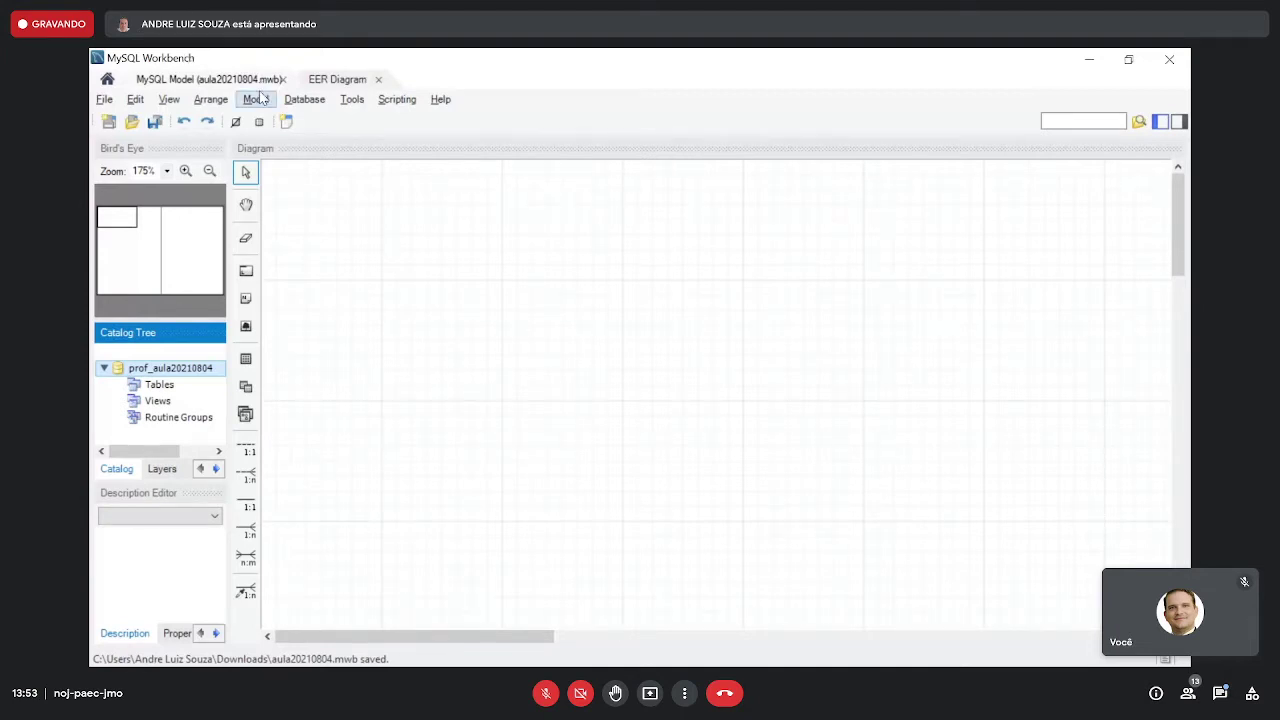
- Browse the Tools and Model menus without choosing a command
{"action": "left_click", "coordinate": [355, 101]}
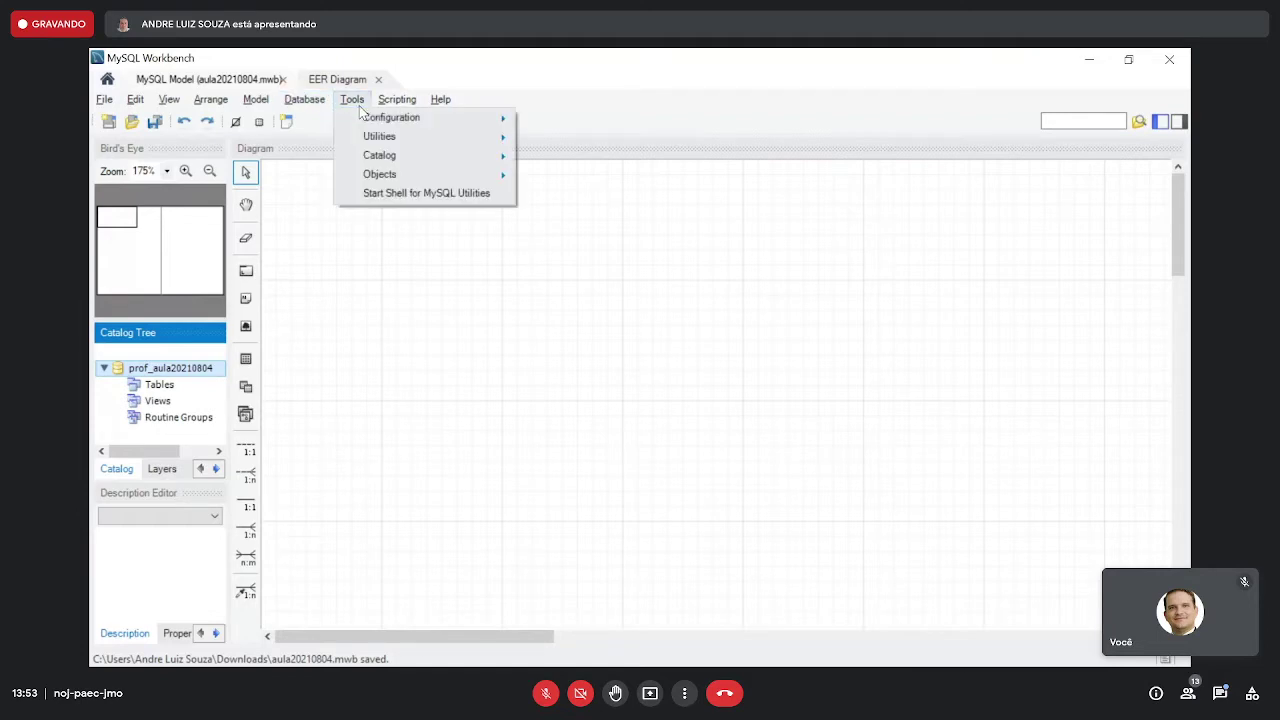
{"action": "mouse_move", "coordinate": [377, 119]}
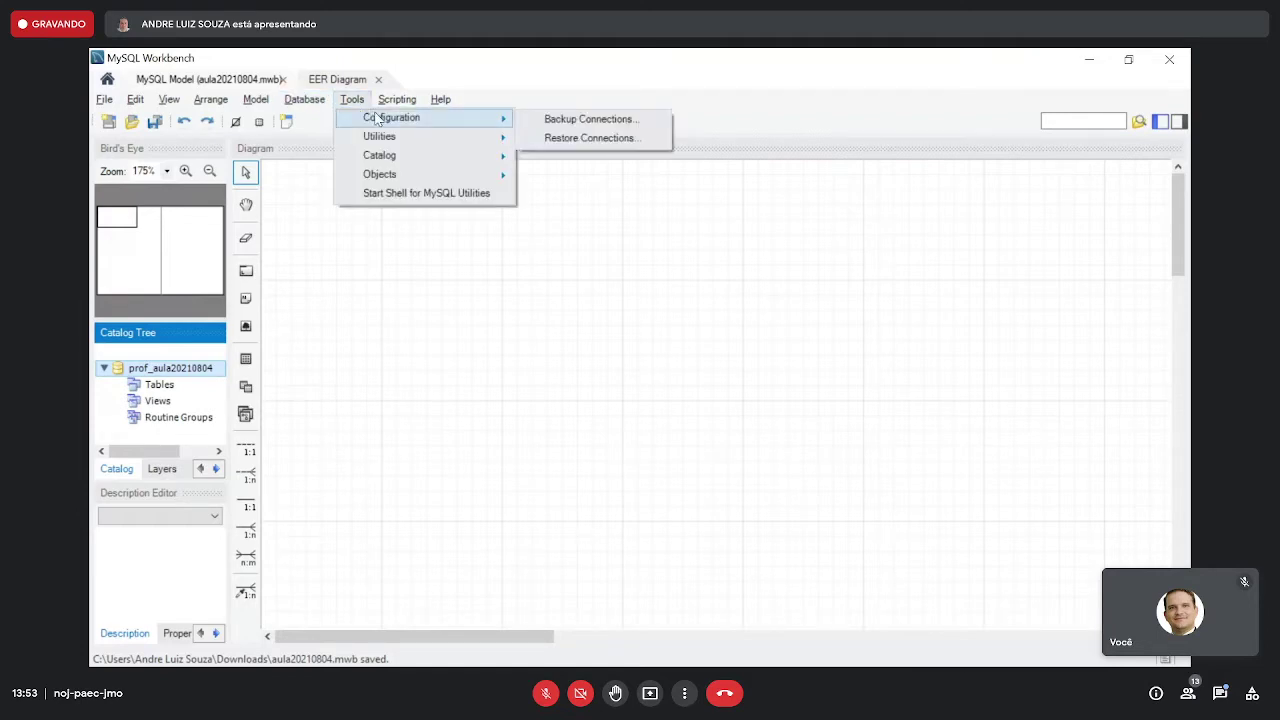
{"action": "mouse_move", "coordinate": [274, 106]}
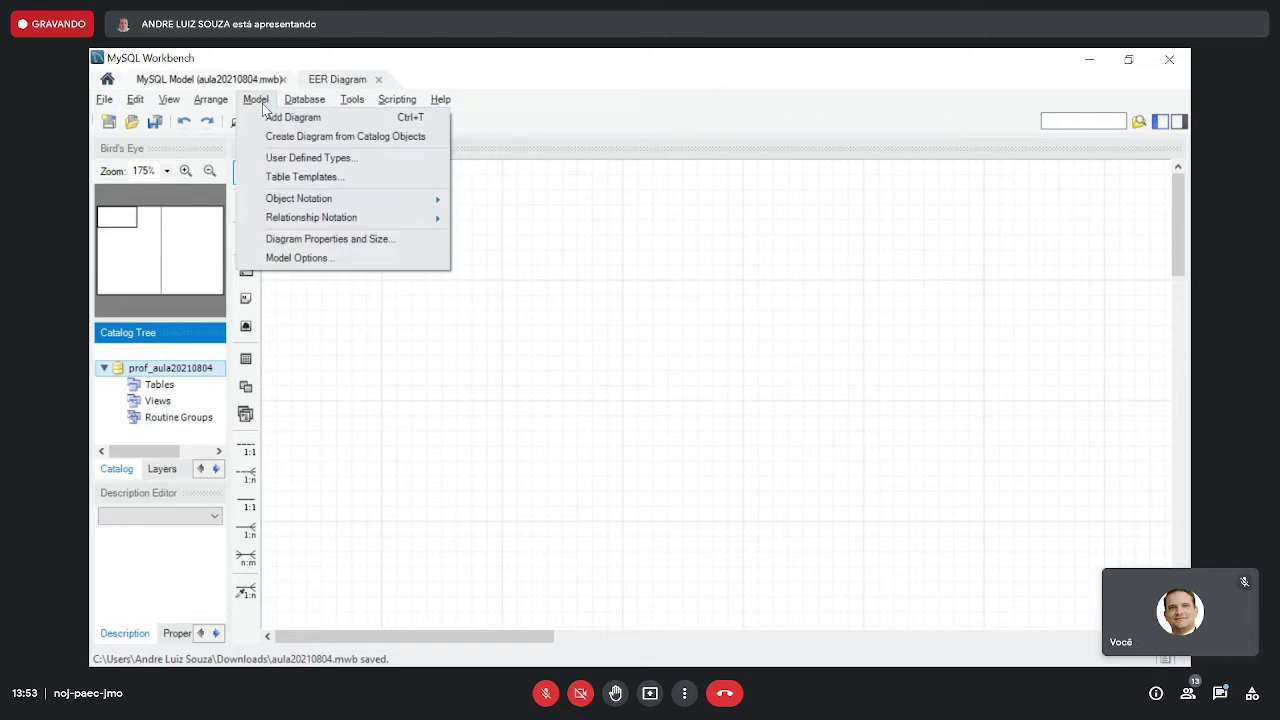
{"action": "mouse_move", "coordinate": [172, 104]}
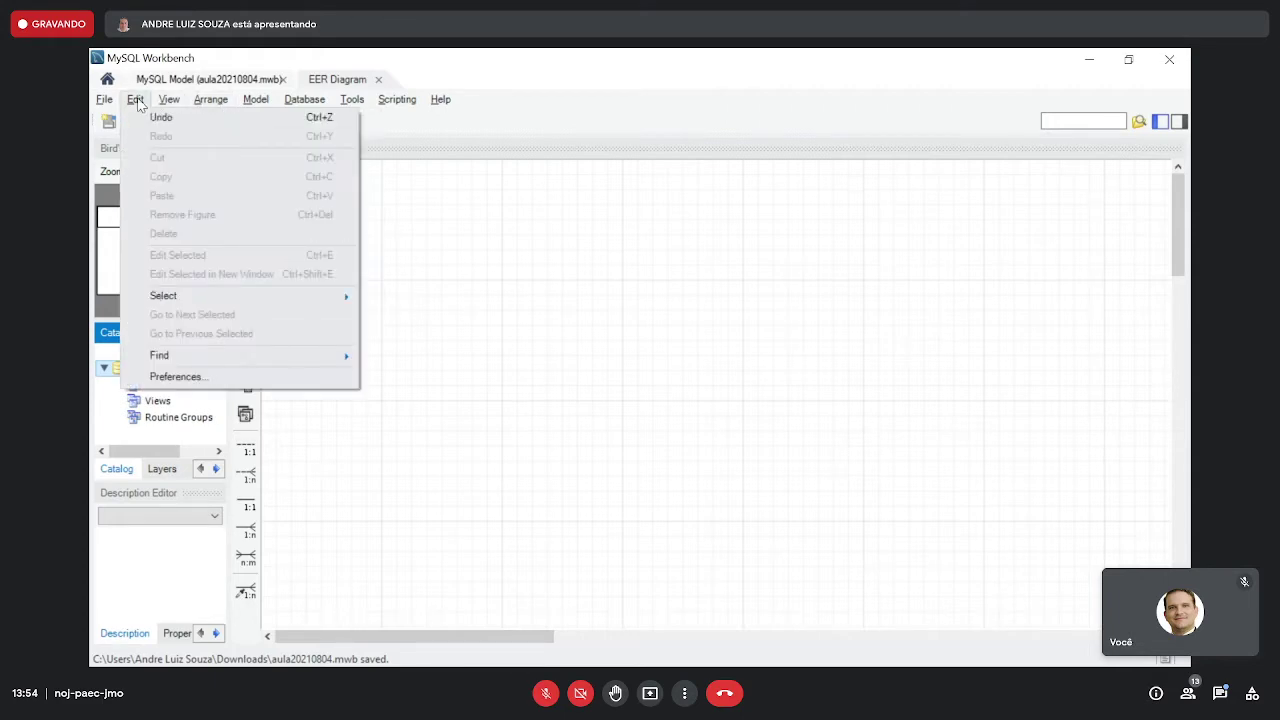
- Open Preferences, cancel, reopen it, and expand the SQL Editor settings group
{"action": "left_click", "coordinate": [197, 385]}
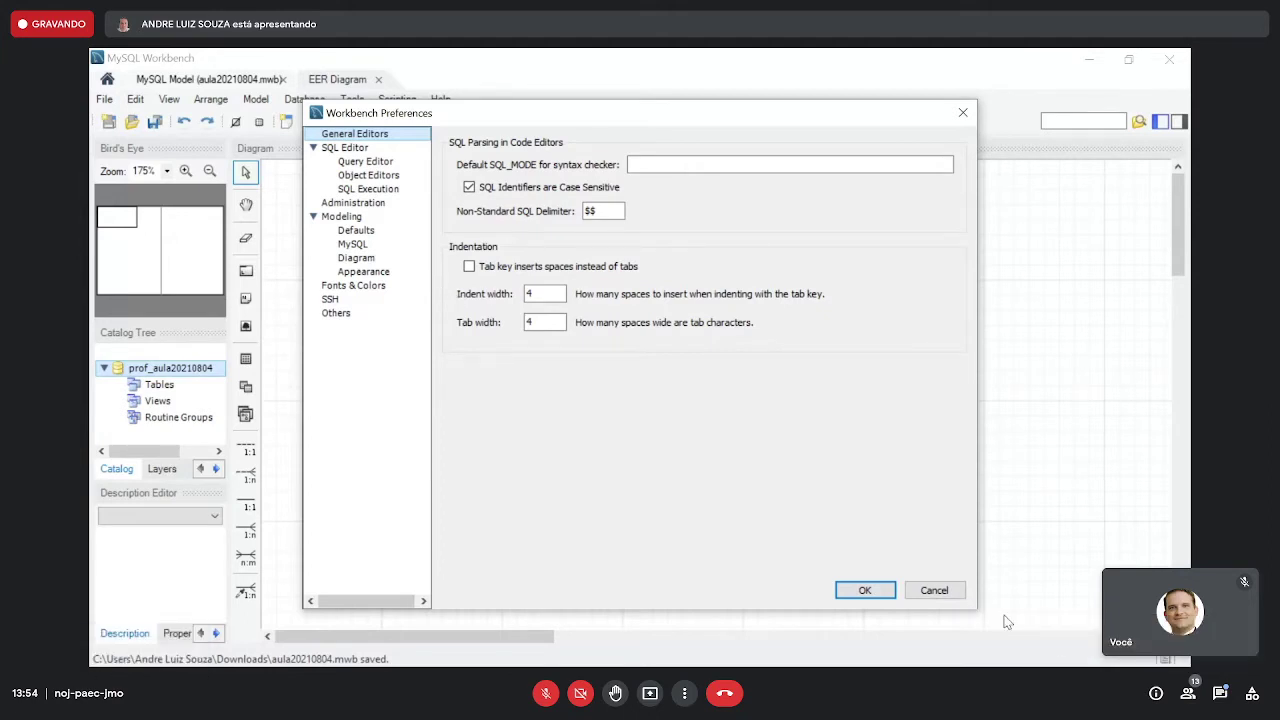
{"action": "left_click", "coordinate": [952, 591]}
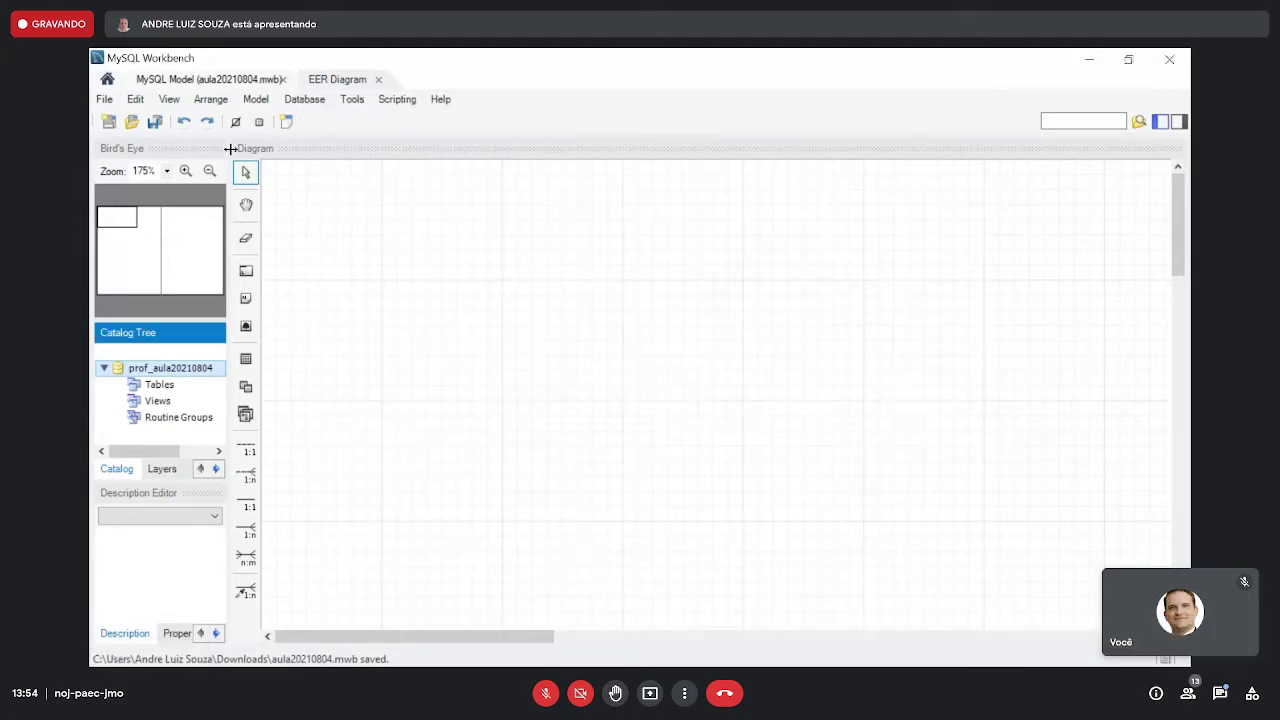
{"action": "left_click", "coordinate": [141, 104]}
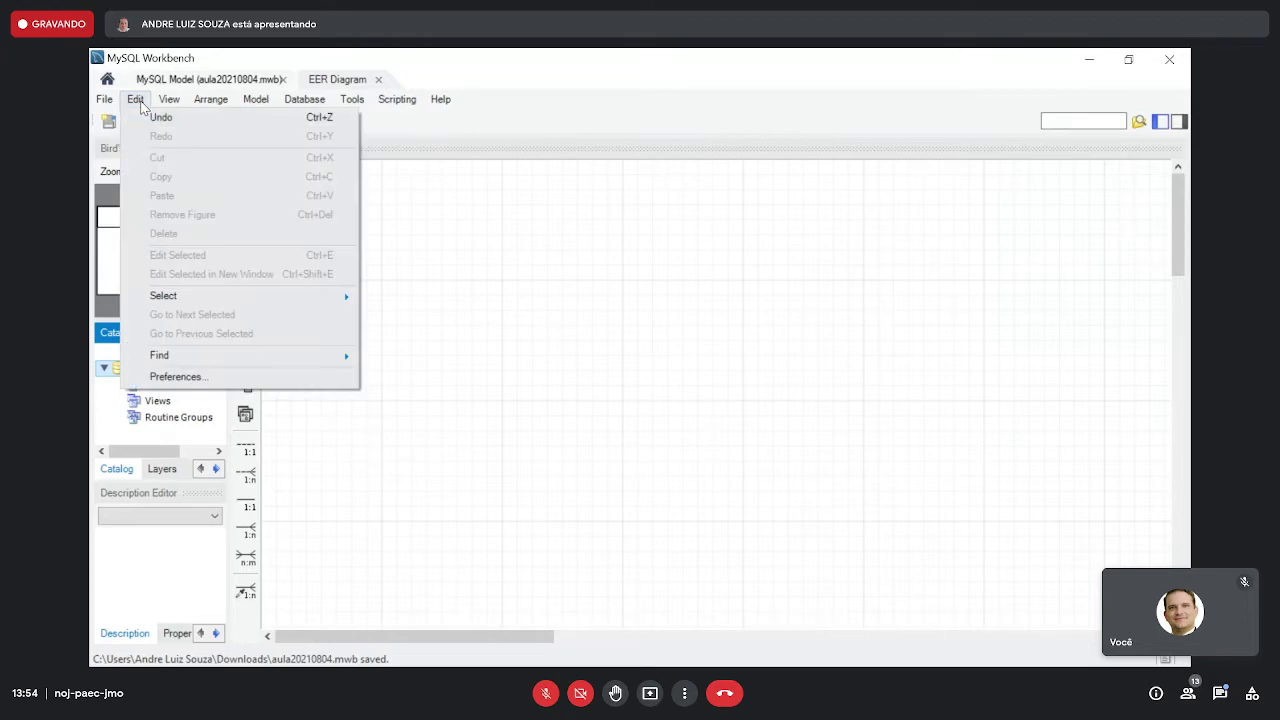
{"action": "left_click", "coordinate": [232, 377]}
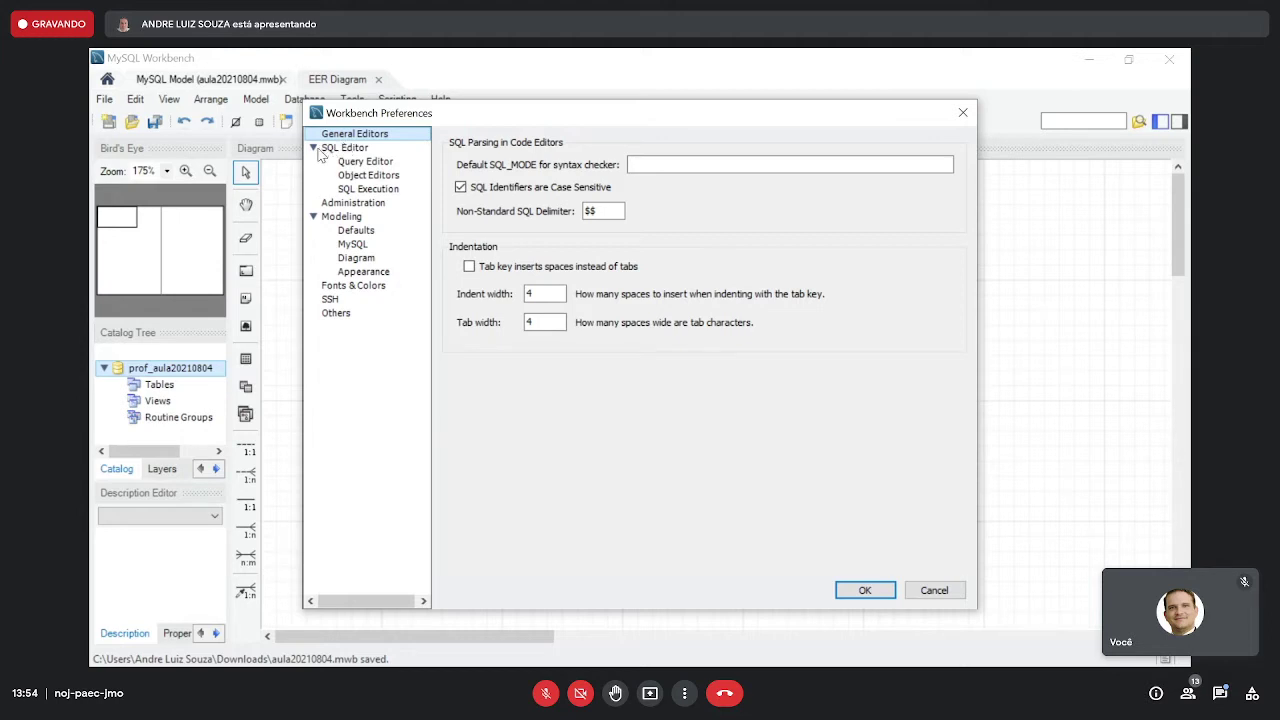
{"action": "left_click", "coordinate": [314, 149]}
{"action": "left_click", "coordinate": [314, 149]}
{"action": "left_click", "coordinate": [314, 150]}
{"action": "left_click", "coordinate": [314, 149]}
- Review the SQL Editor, Object Editors, SQL Execution, Administration and Modeling pages, ending on Modeling Defaults
{"action": "left_click", "coordinate": [338, 150]}
{"action": "left_click", "coordinate": [372, 176]}
{"action": "left_click", "coordinate": [378, 163]}
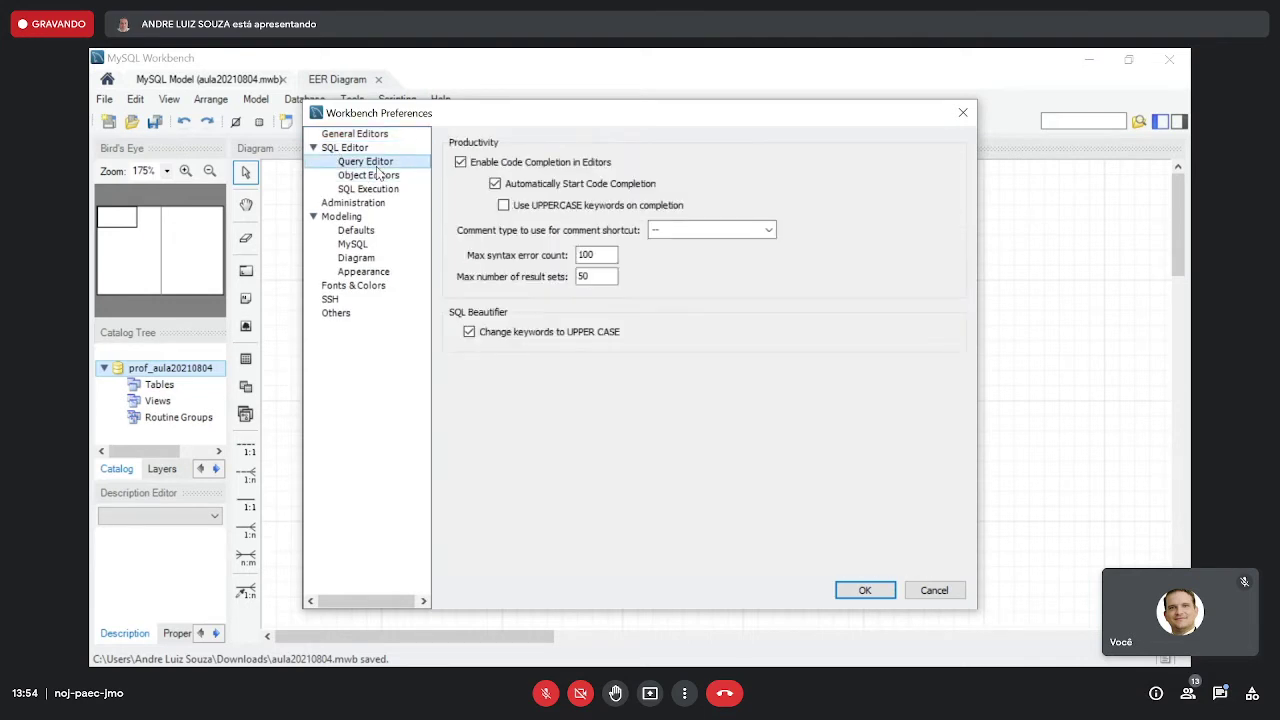
{"action": "left_click", "coordinate": [378, 189]}
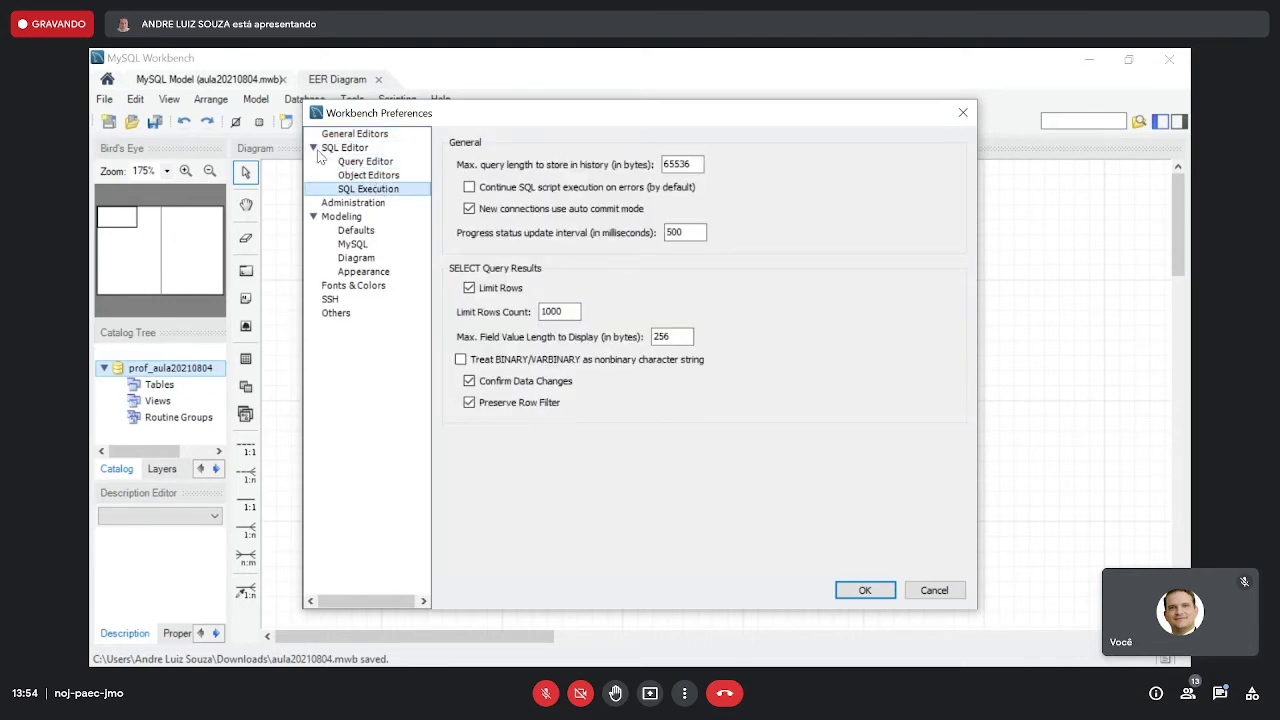
{"action": "left_click", "coordinate": [366, 204]}
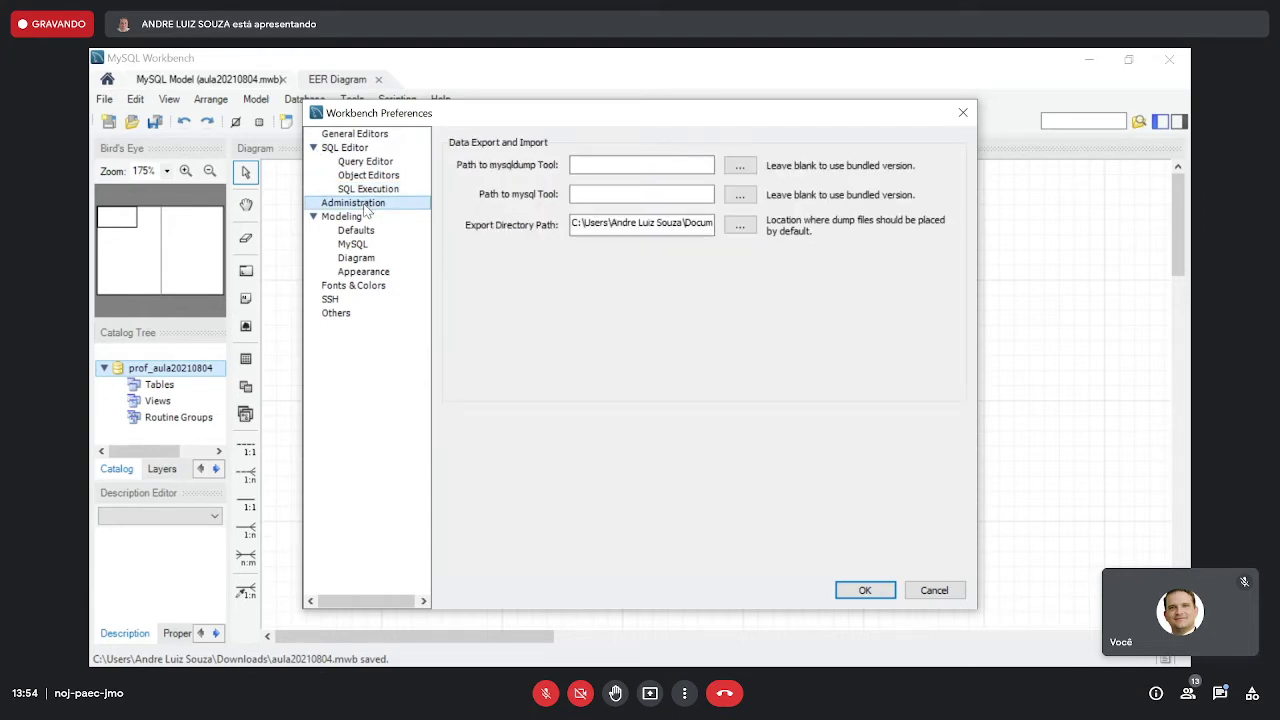
{"action": "left_click", "coordinate": [352, 218]}
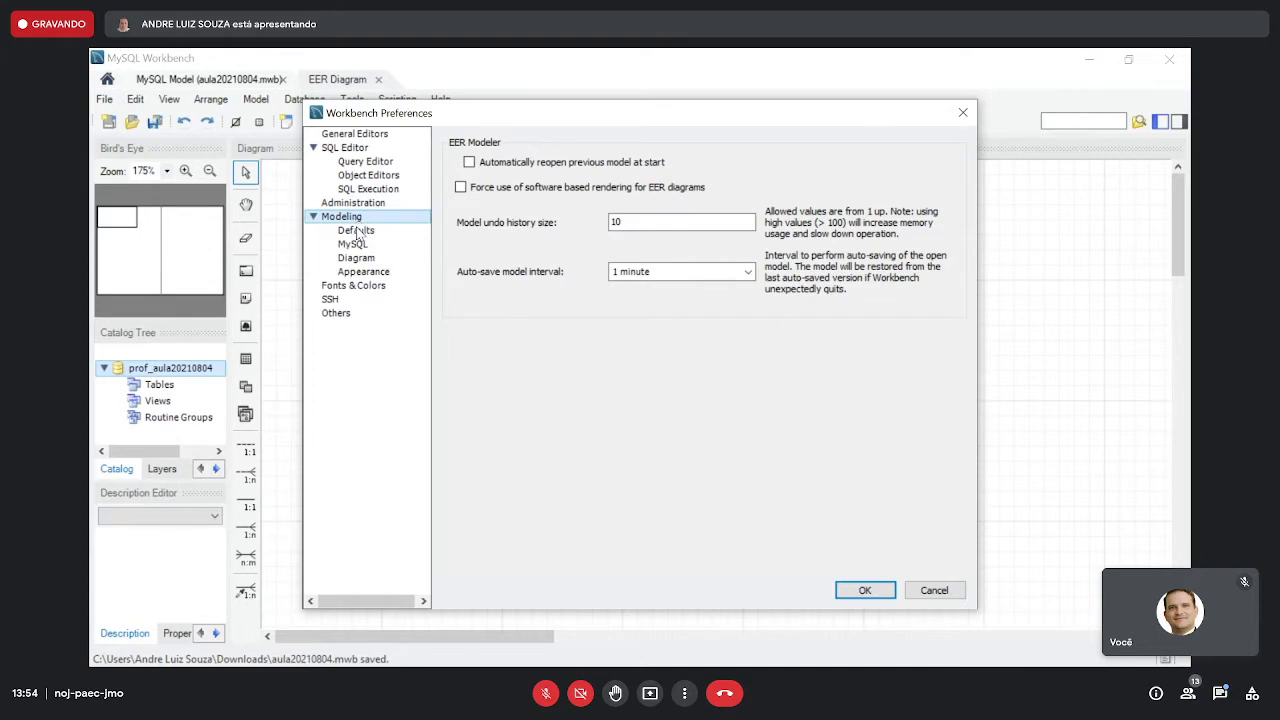
{"action": "left_click", "coordinate": [357, 232]}
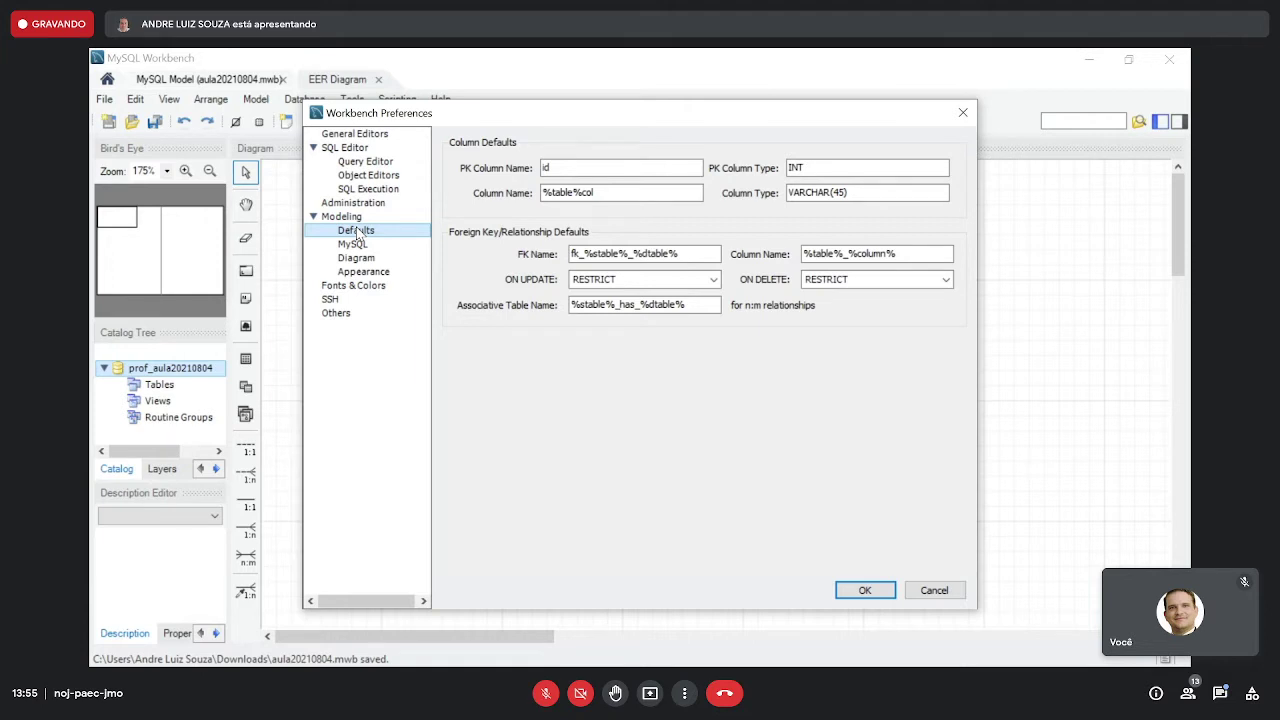
- Keep the default primary key column name 'id' with column type INT
{"action": "left_click", "coordinate": [572, 168]}
{"action": "left_click_drag", "start_coordinate": [568, 170], "coordinate": [515, 172]}
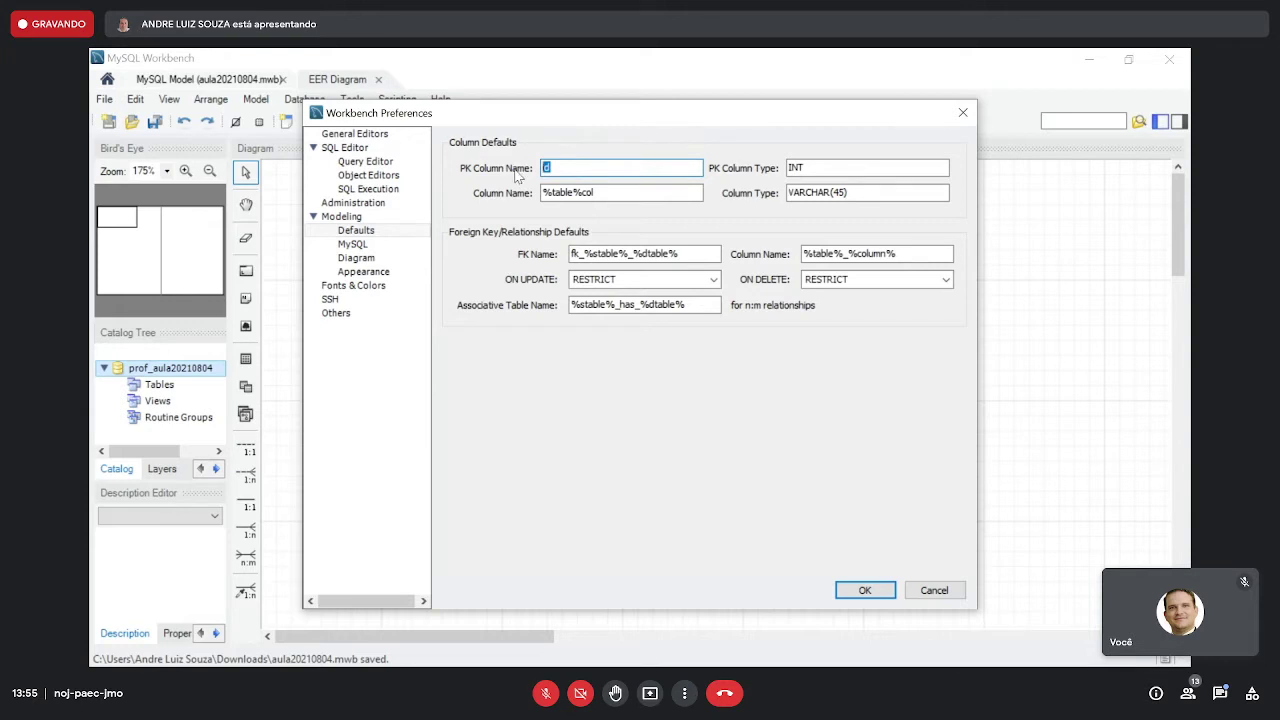
{"action": "left_click", "coordinate": [592, 170]}
{"action": "left_click_drag", "start_coordinate": [543, 170], "coordinate": [589, 170]}
{"action": "type", "text": "id"}
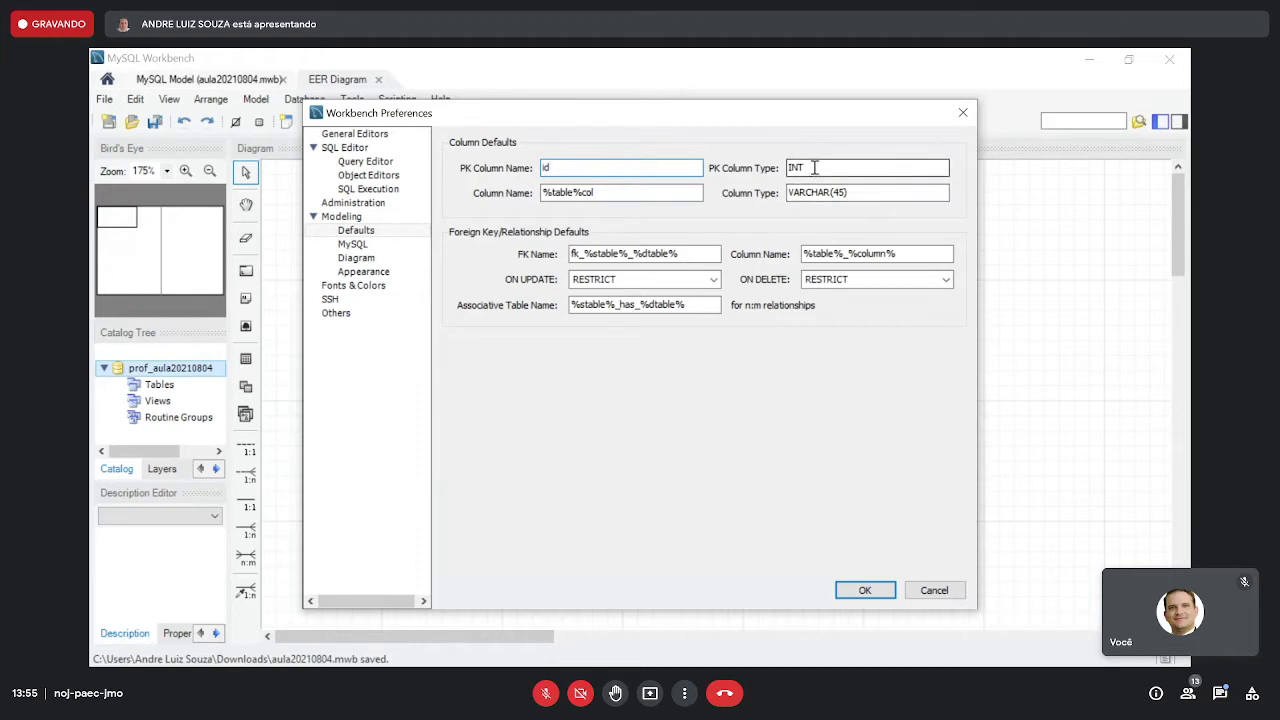
{"action": "key", "text": "Tab"}
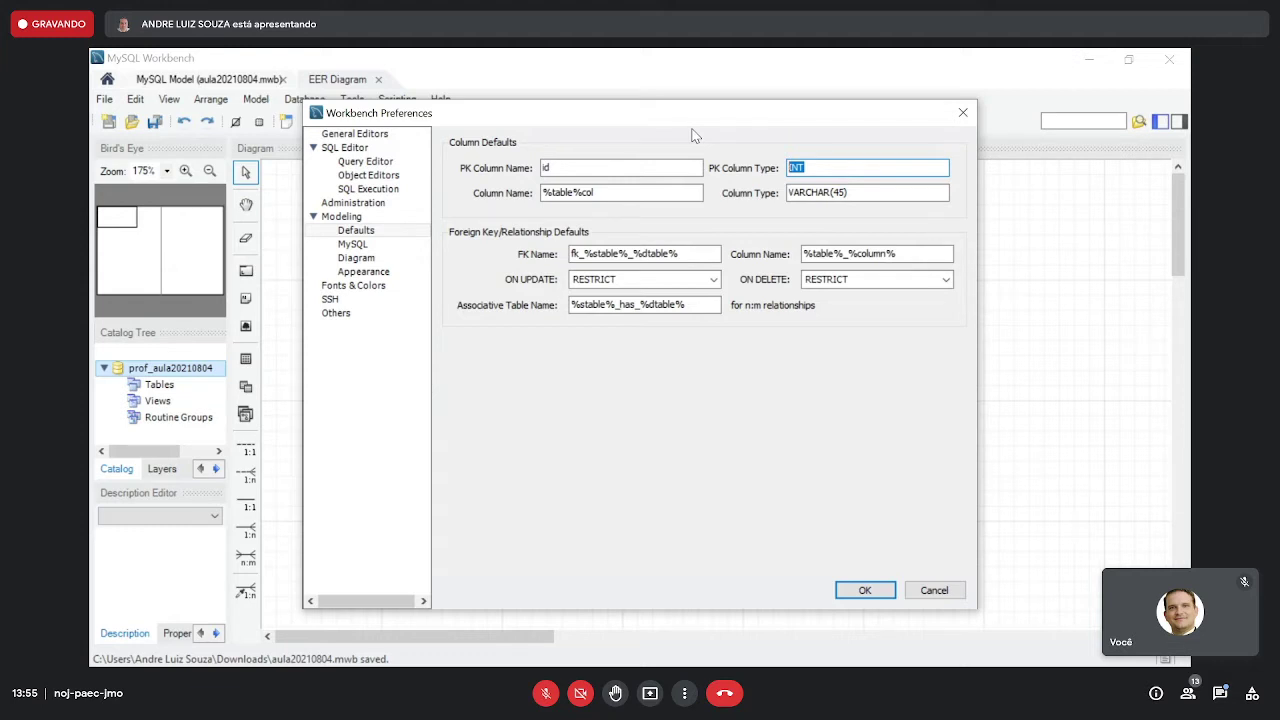
{"action": "left_click", "coordinate": [652, 164]}
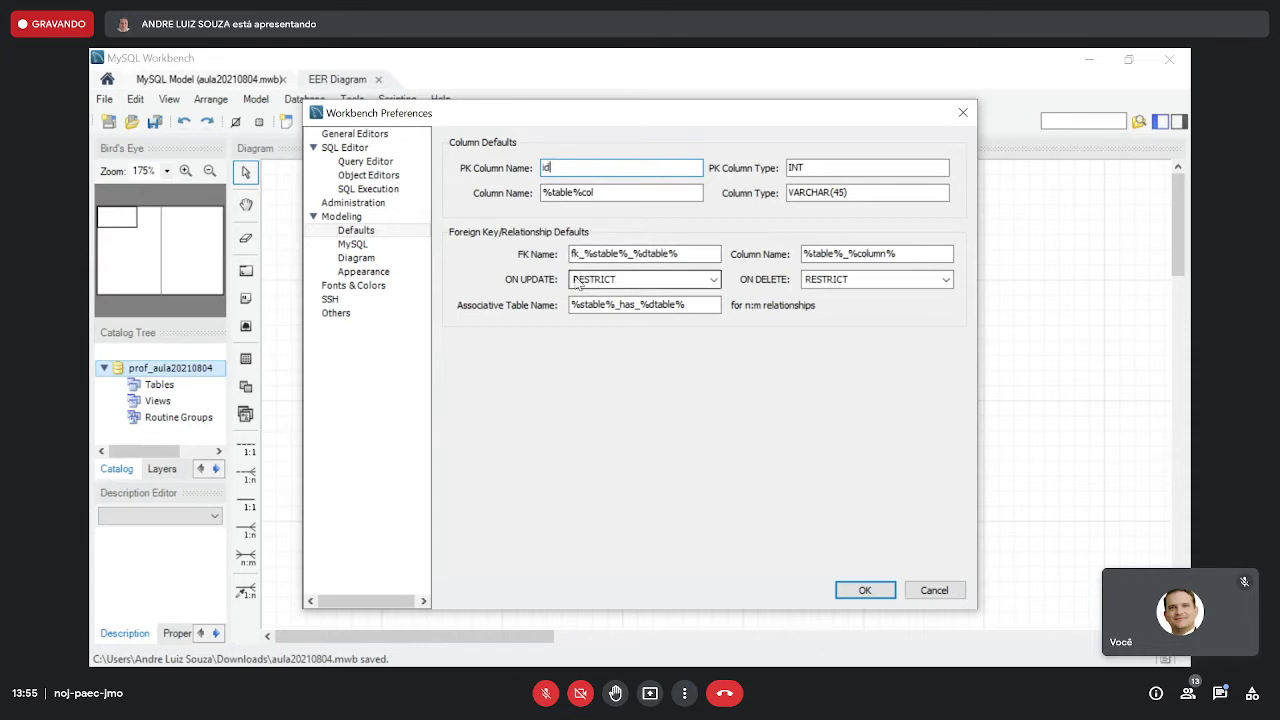
- Leave ON UPDATE and ON DELETE at RESTRICT and confirm Preferences with OK
{"action": "left_click", "coordinate": [617, 280]}
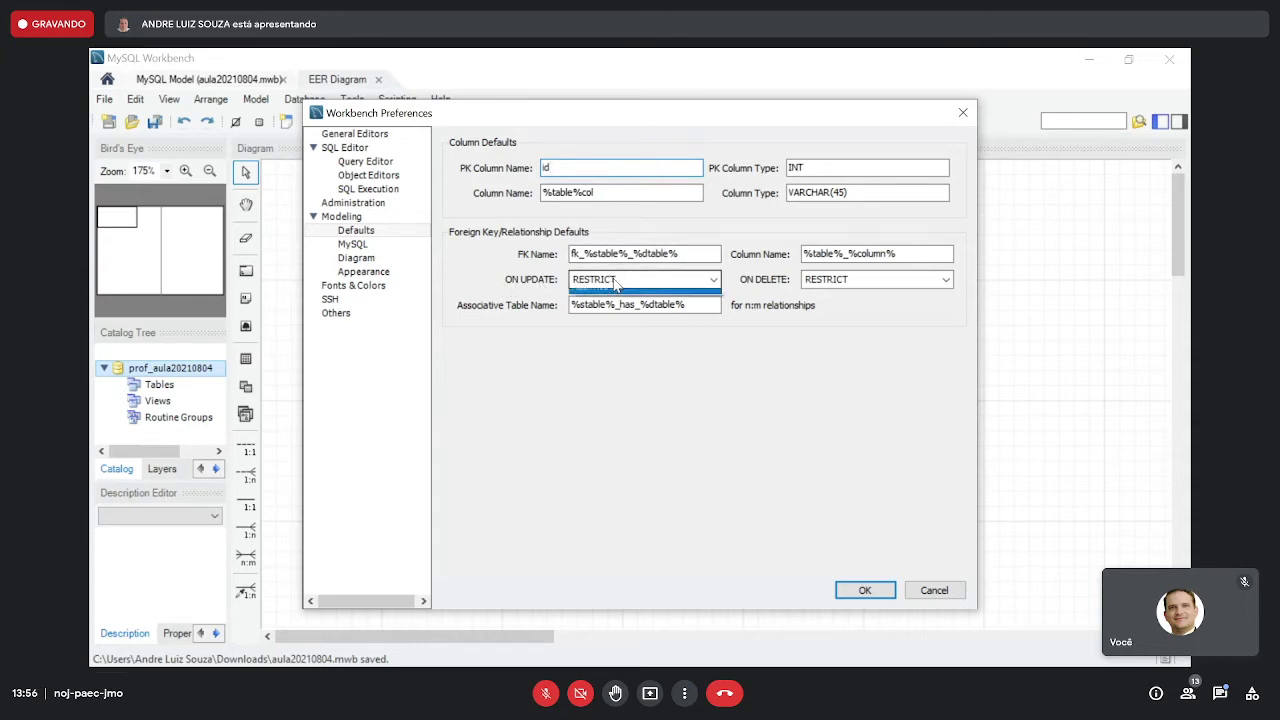
{"action": "left_click", "coordinate": [617, 282]}
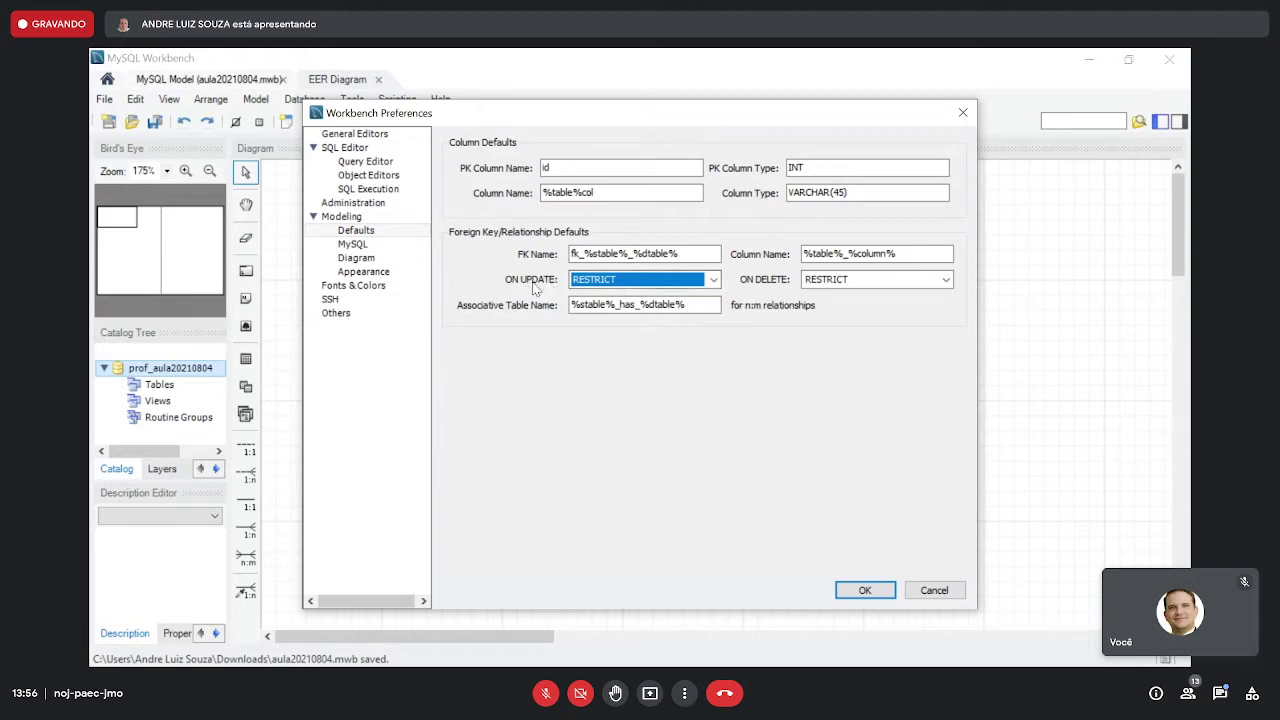
{"action": "left_click", "coordinate": [665, 283]}
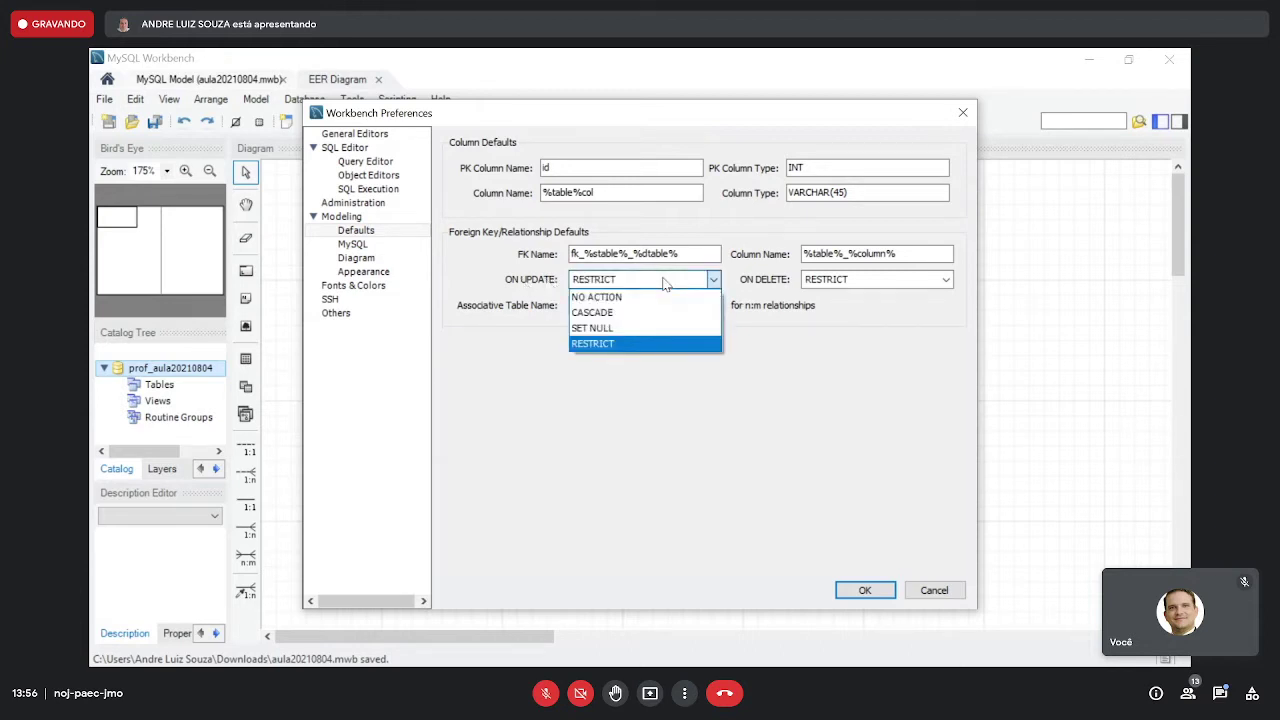
{"action": "left_click", "coordinate": [615, 344]}
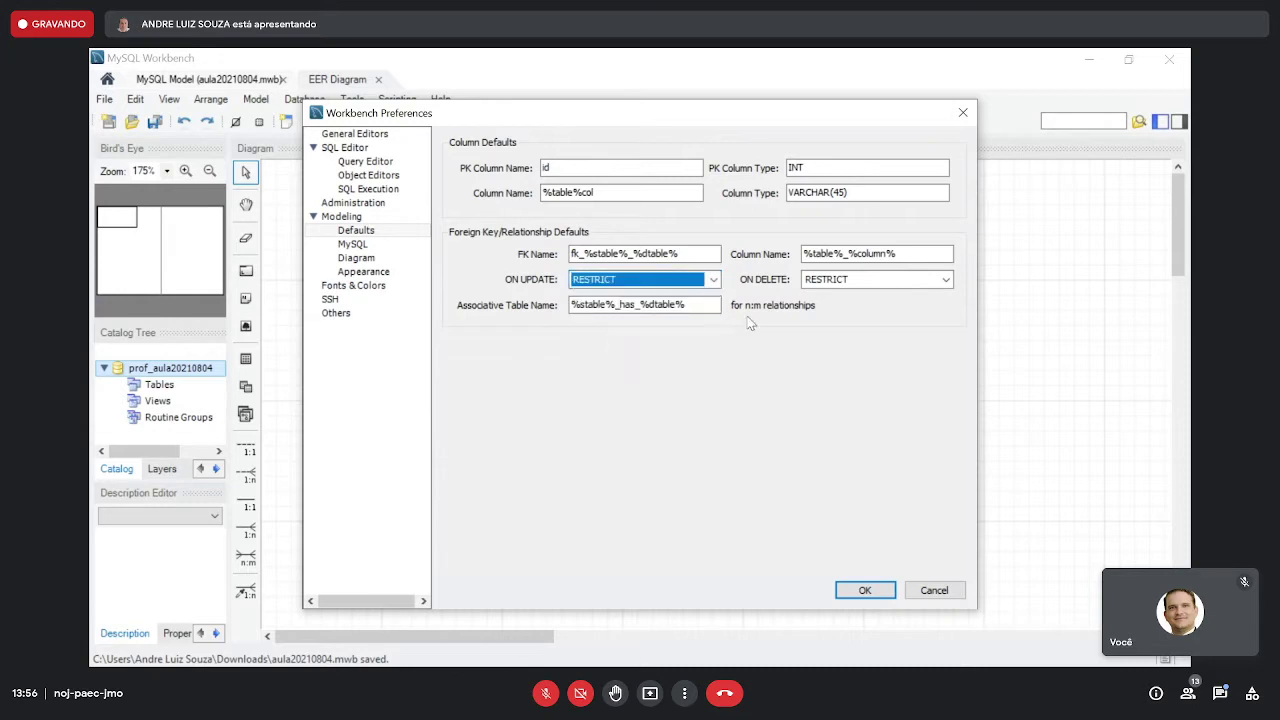
{"action": "left_click", "coordinate": [843, 282]}
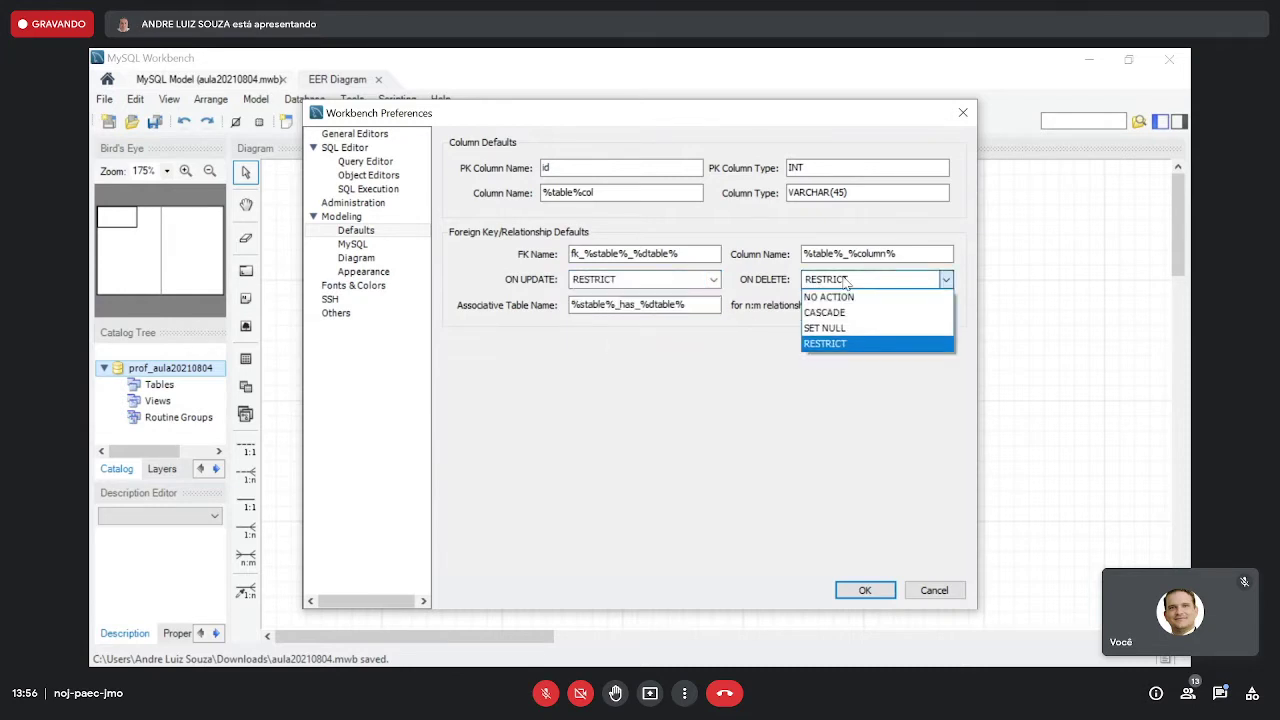
{"action": "left_click", "coordinate": [838, 340]}
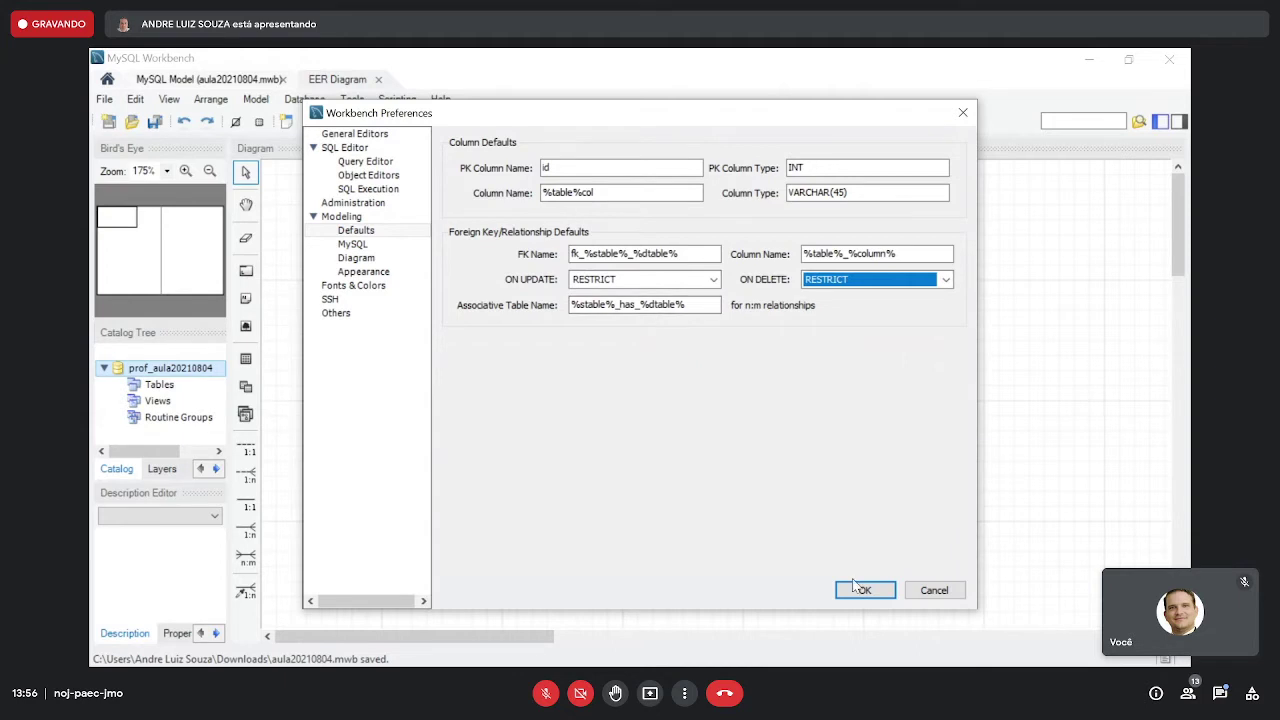
{"action": "left_click", "coordinate": [862, 590]}
{"action": "left_click", "coordinate": [477, 258]}
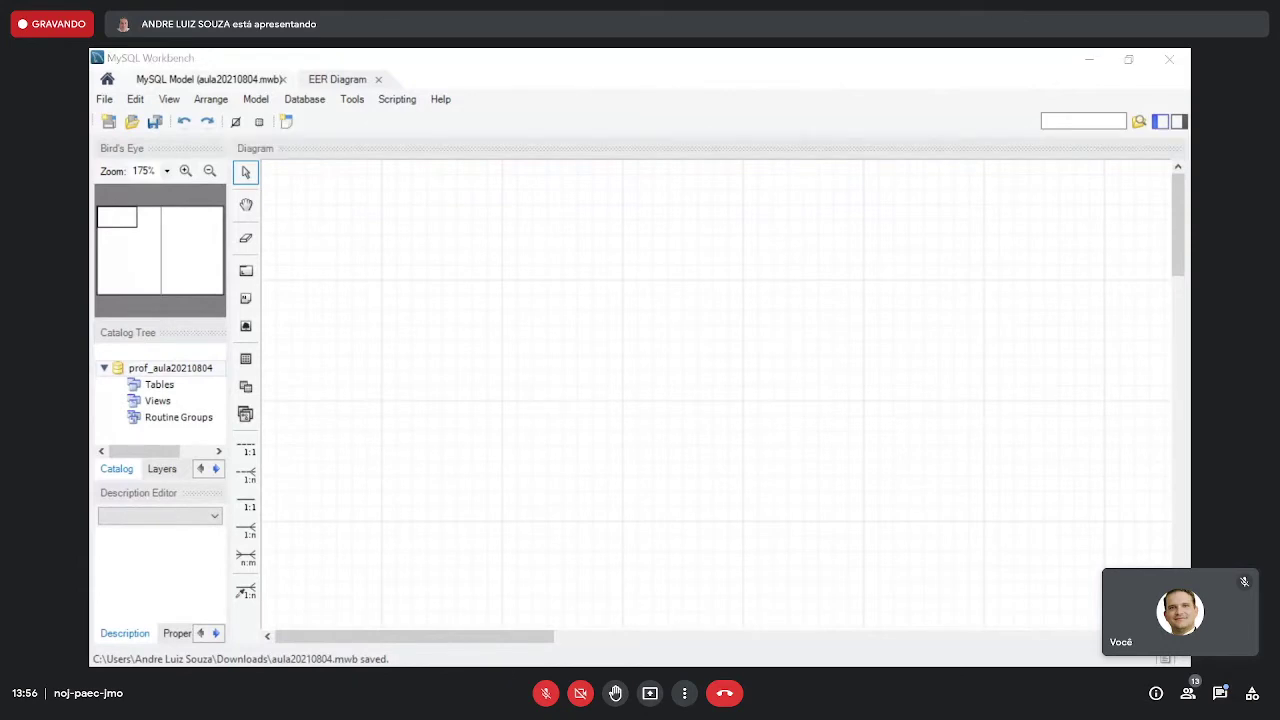
- Review the Notepad requirements note, then minimize it to reveal the Workbench diagram
{"action": "key", "text": "alt+Tab"}
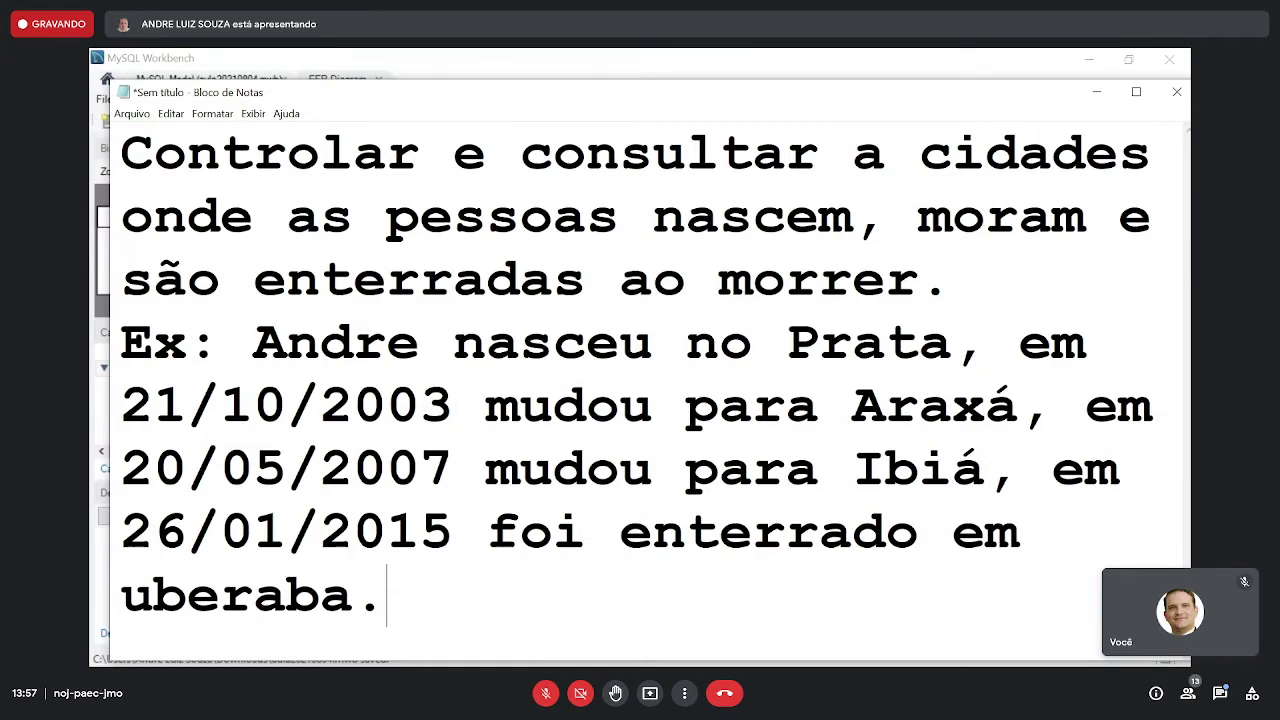
{"action": "key", "text": "alt+Tab"}
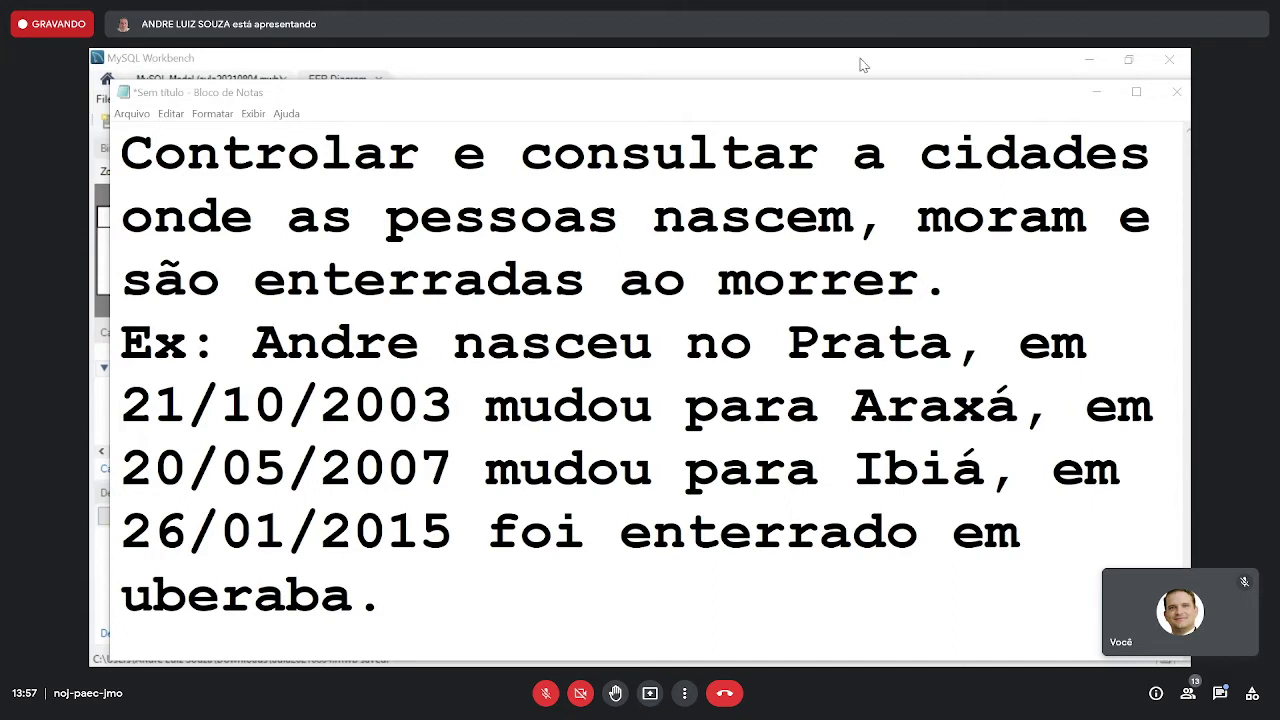
{"action": "left_click", "coordinate": [1096, 92]}
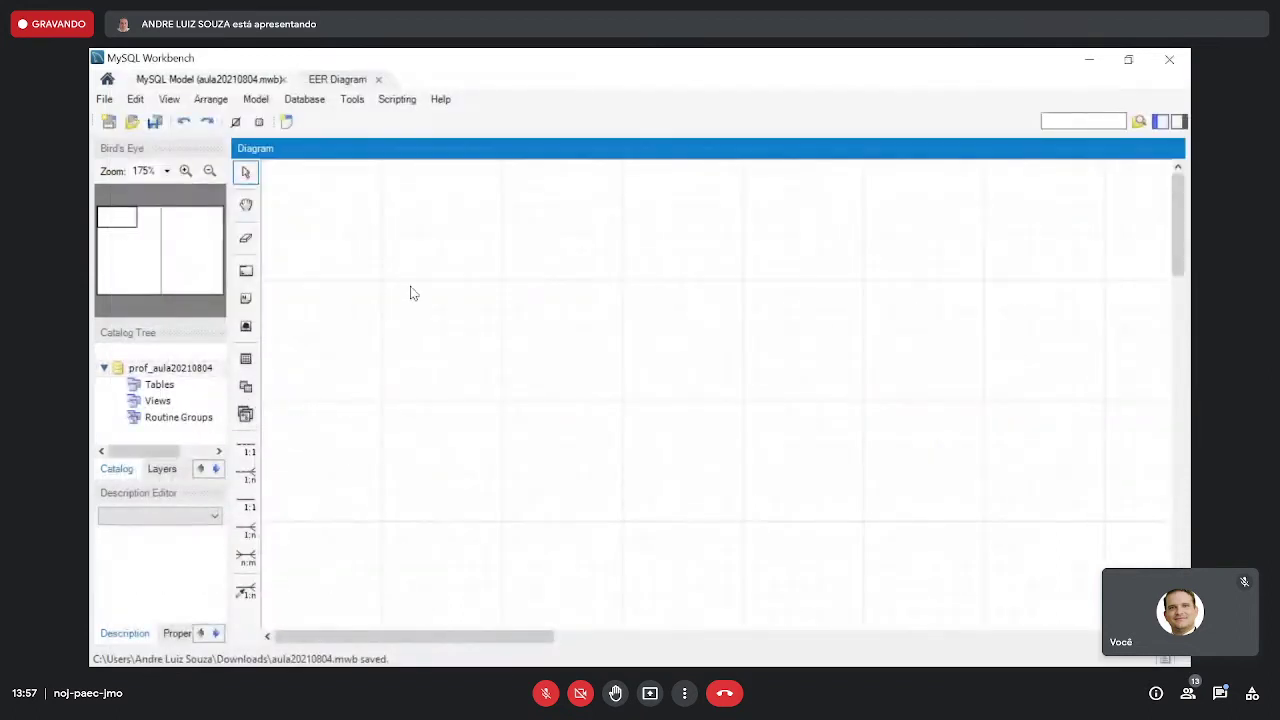
- Place a new table, table1, on the EER diagram and nudge it up and to the left
{"action": "left_click", "coordinate": [246, 359]}
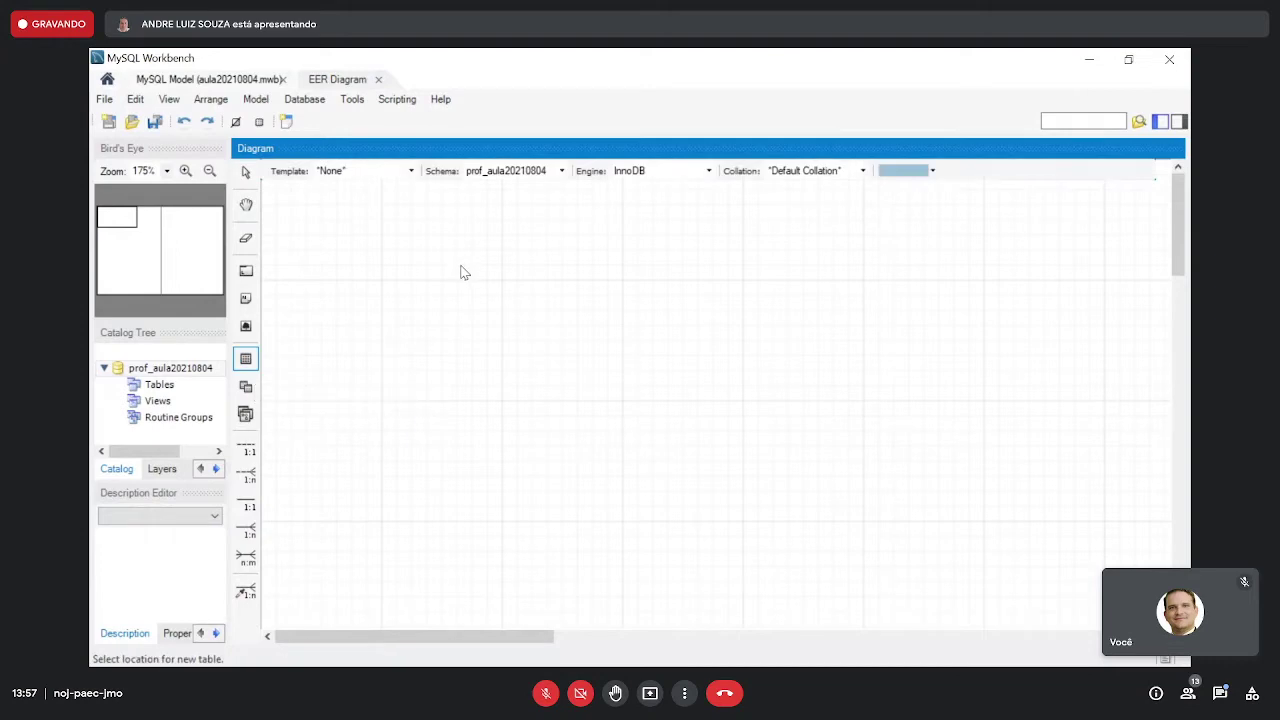
{"action": "left_click", "coordinate": [422, 252]}
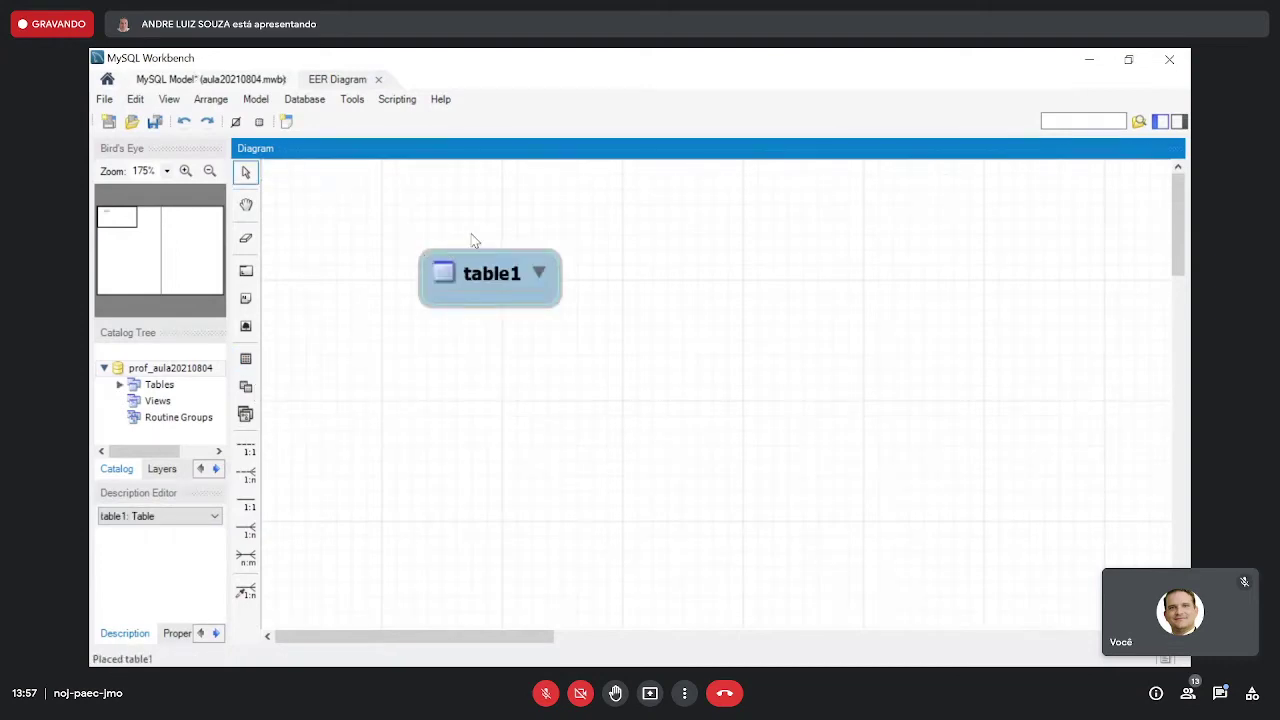
{"action": "key", "text": "ctrl+z"}
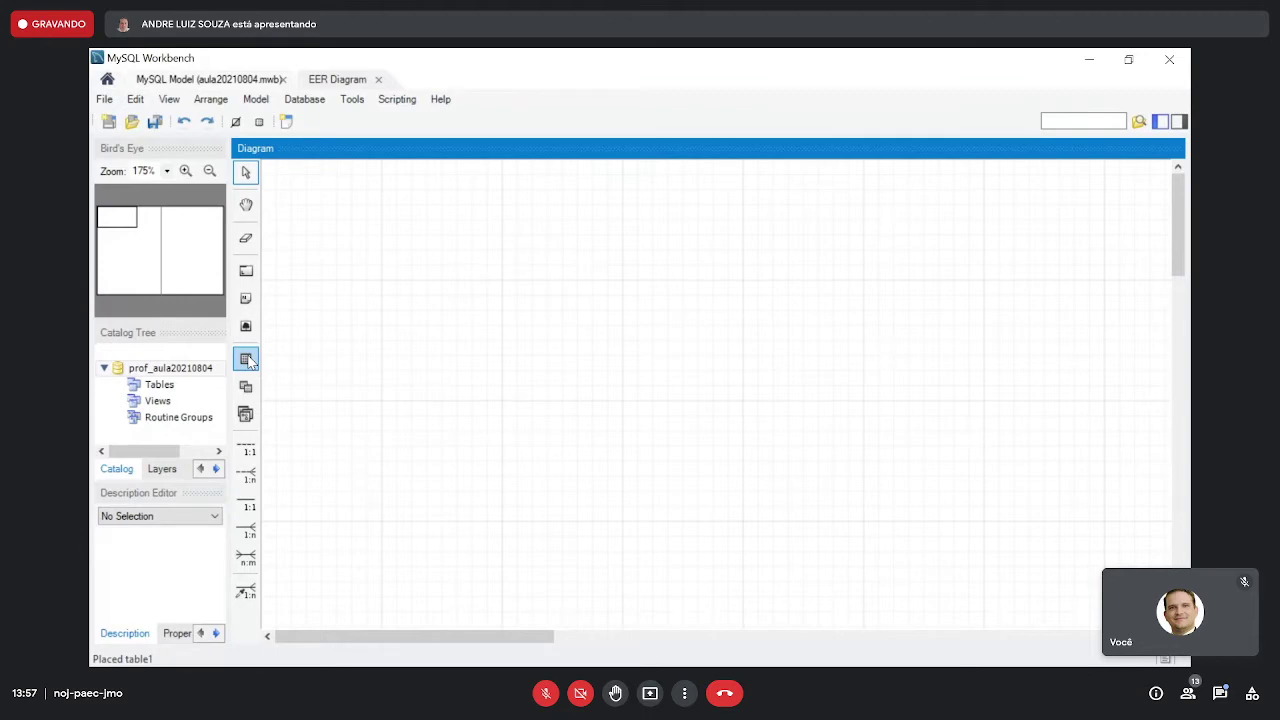
{"action": "left_click", "coordinate": [246, 359]}
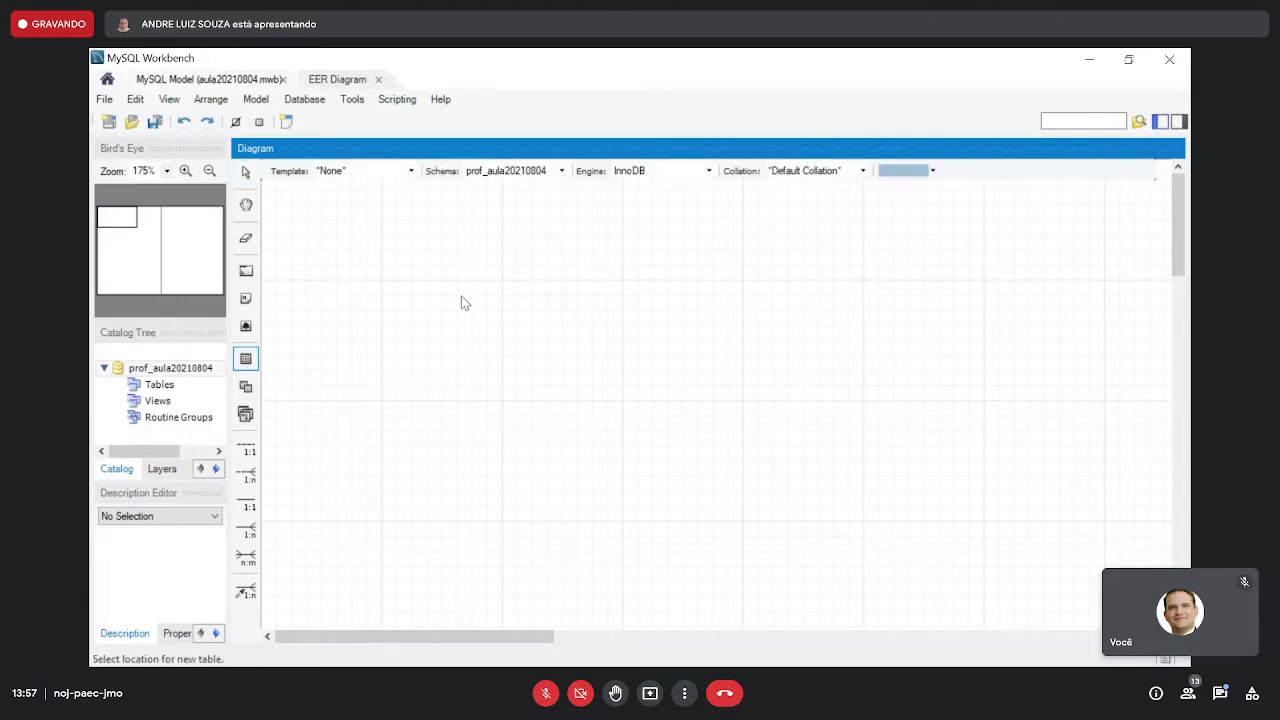
{"action": "left_click", "coordinate": [372, 266]}
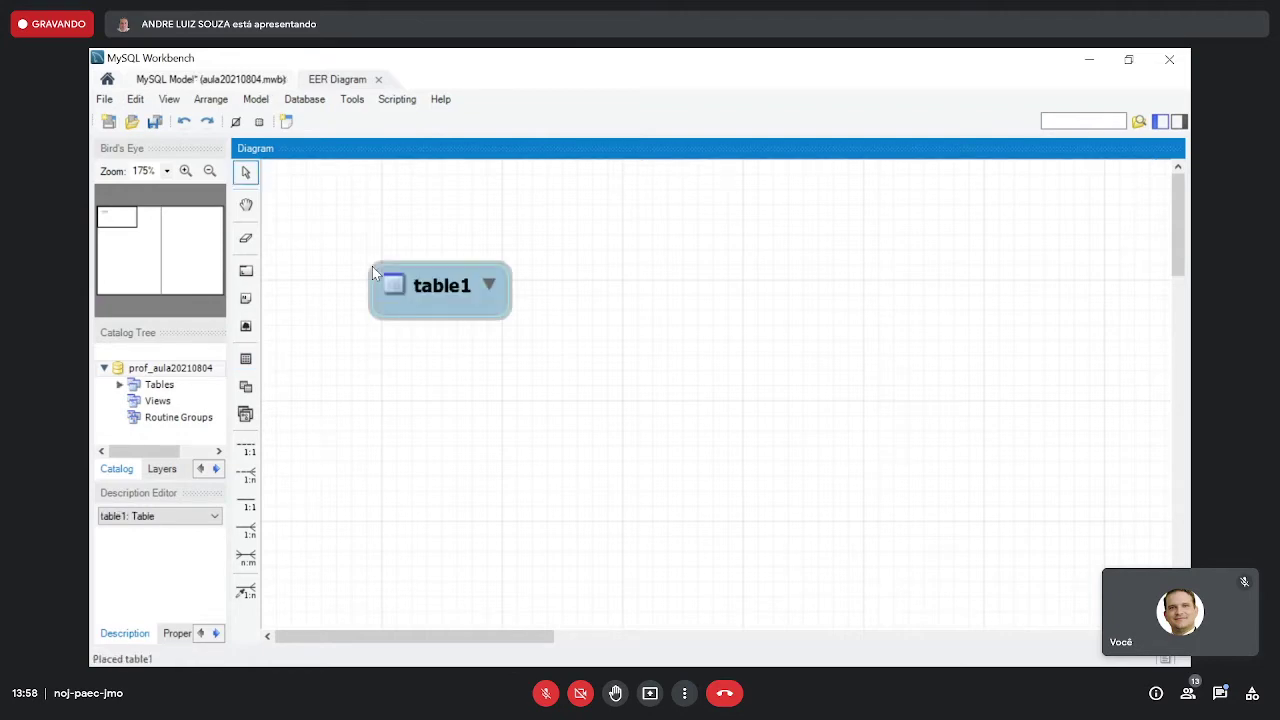
{"action": "left_click", "coordinate": [372, 266]}
{"action": "left_click_drag", "start_coordinate": [427, 279], "coordinate": [419, 235]}
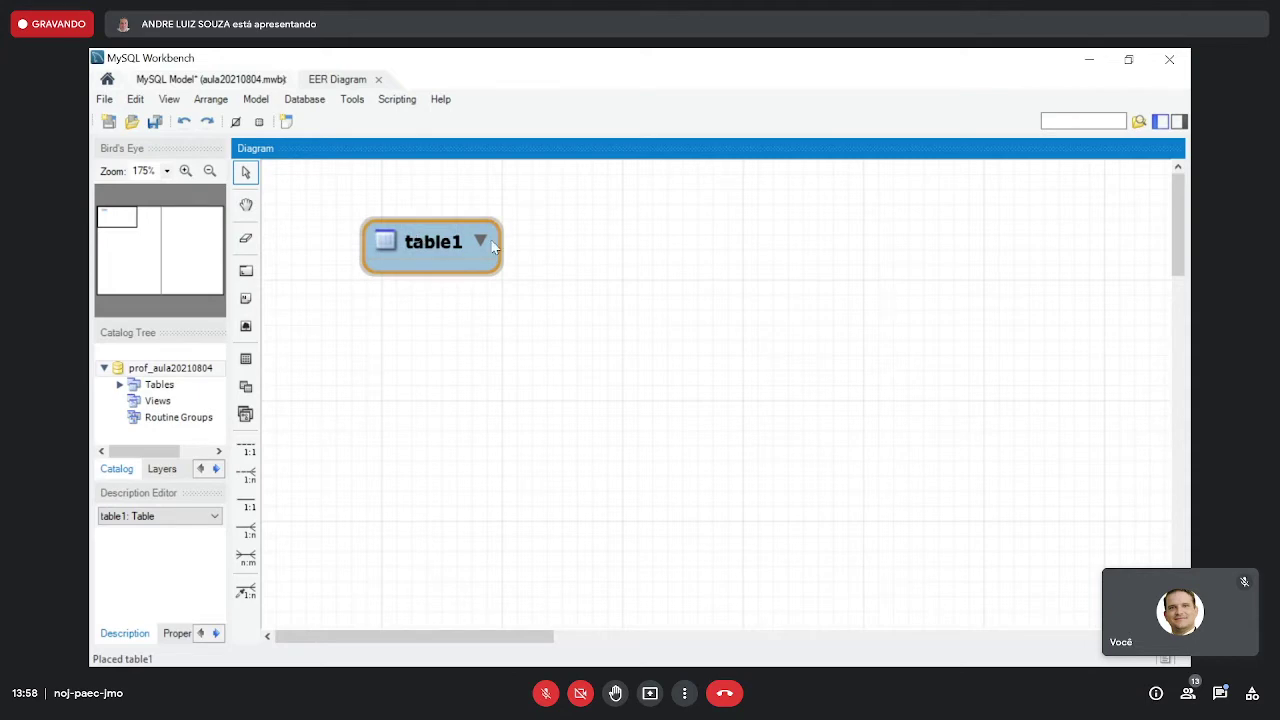
{"action": "left_click", "coordinate": [558, 294]}
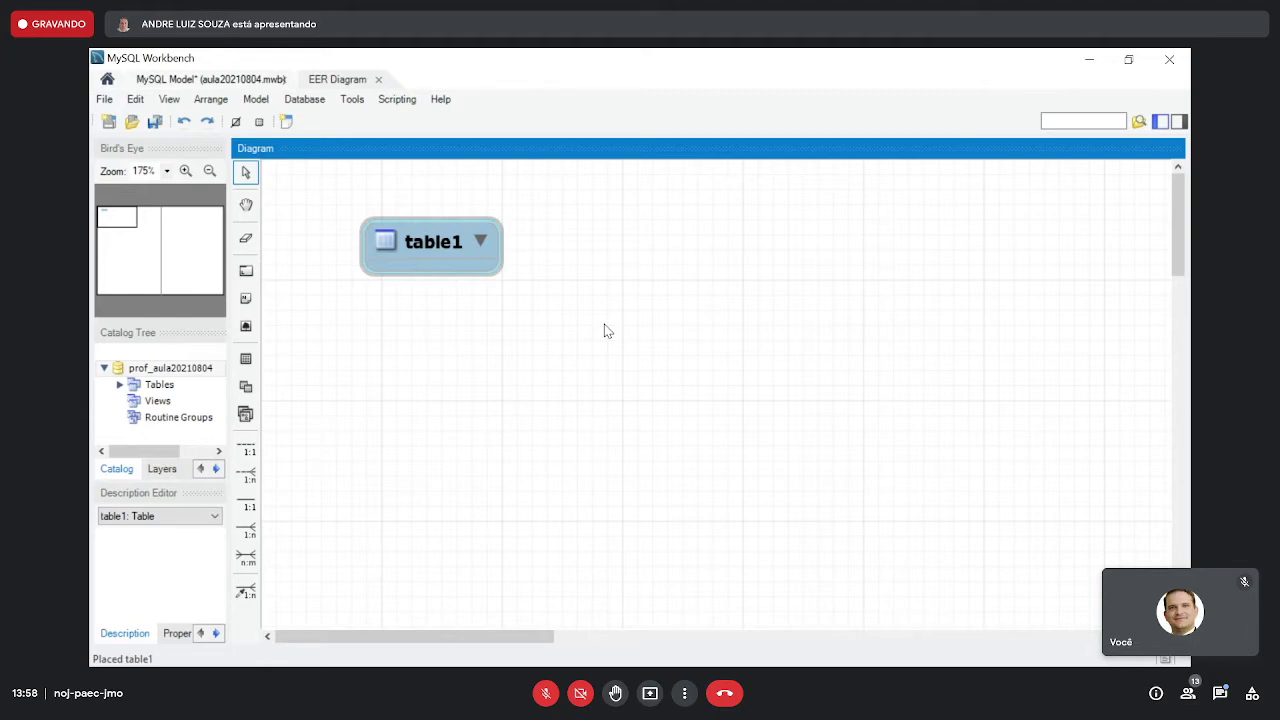
- Rename table1 to 'pessoas' and add an auto-increment id INT primary key column
{"action": "double_click", "coordinate": [446, 252]}
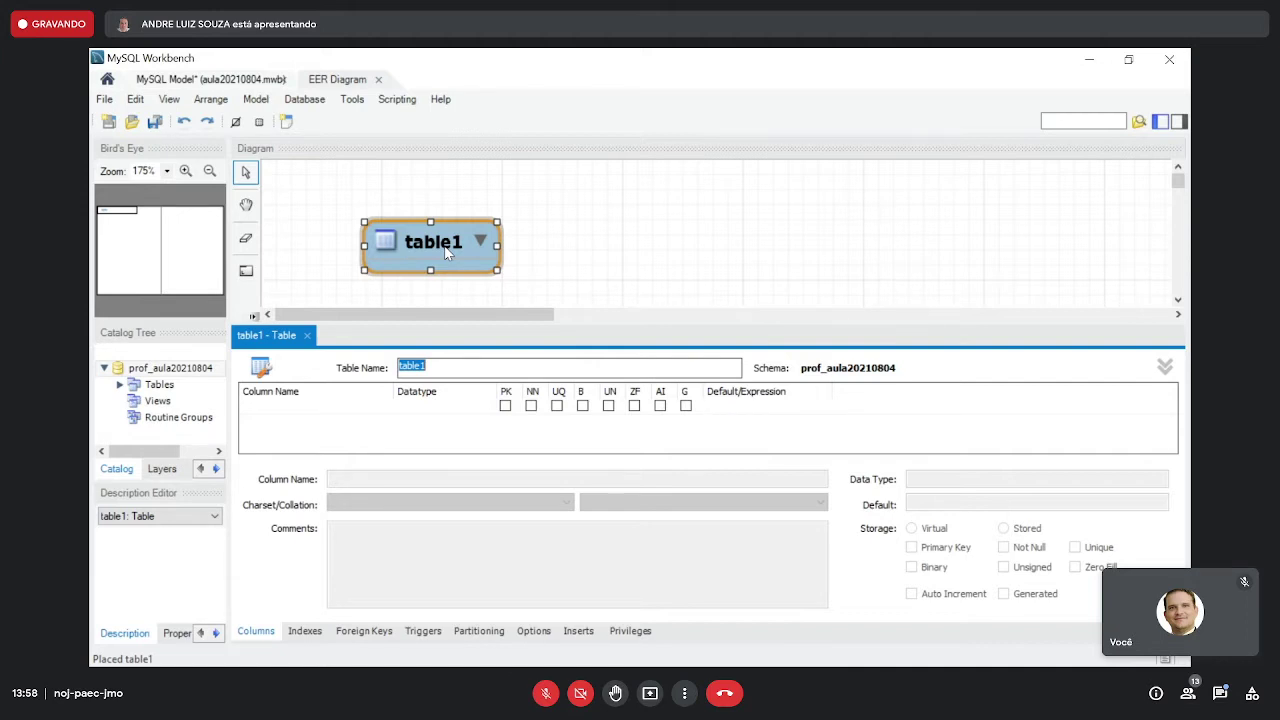
{"action": "left_click", "coordinate": [474, 363]}
{"action": "left_click_drag", "start_coordinate": [474, 363], "coordinate": [399, 363]}
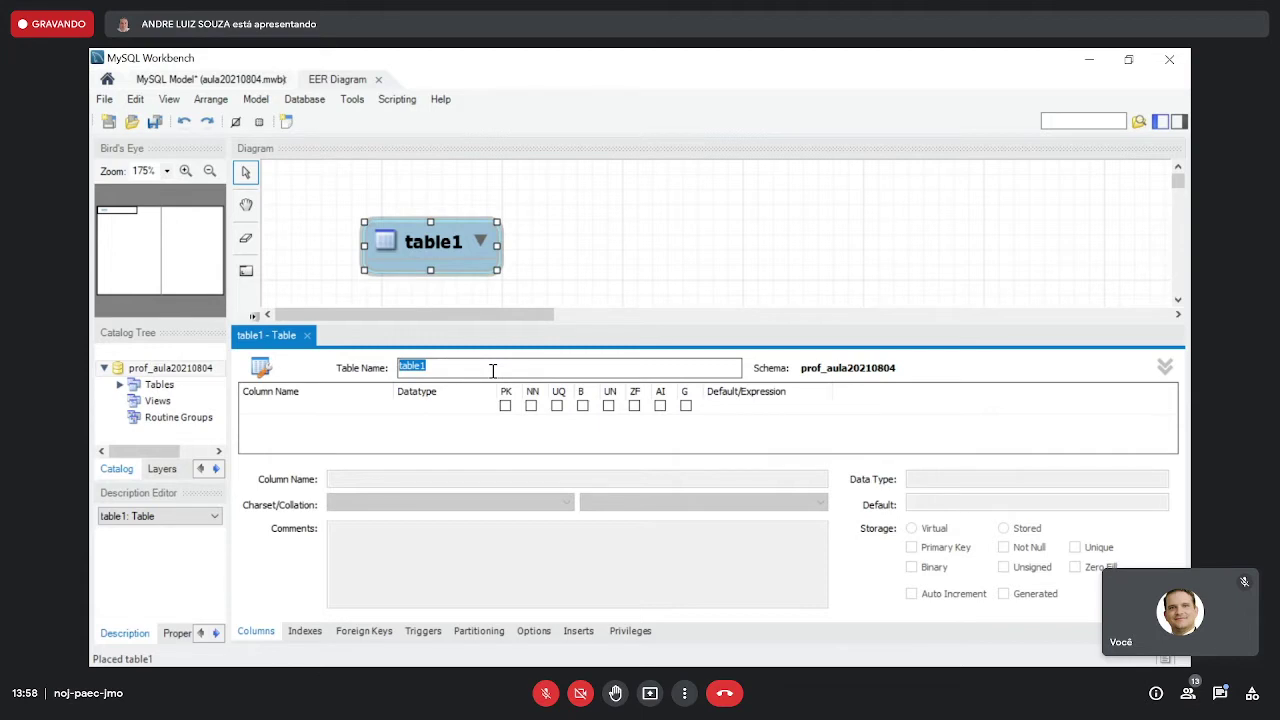
{"action": "type", "text": "pessoas"}
{"action": "left_click", "coordinate": [505, 406]}
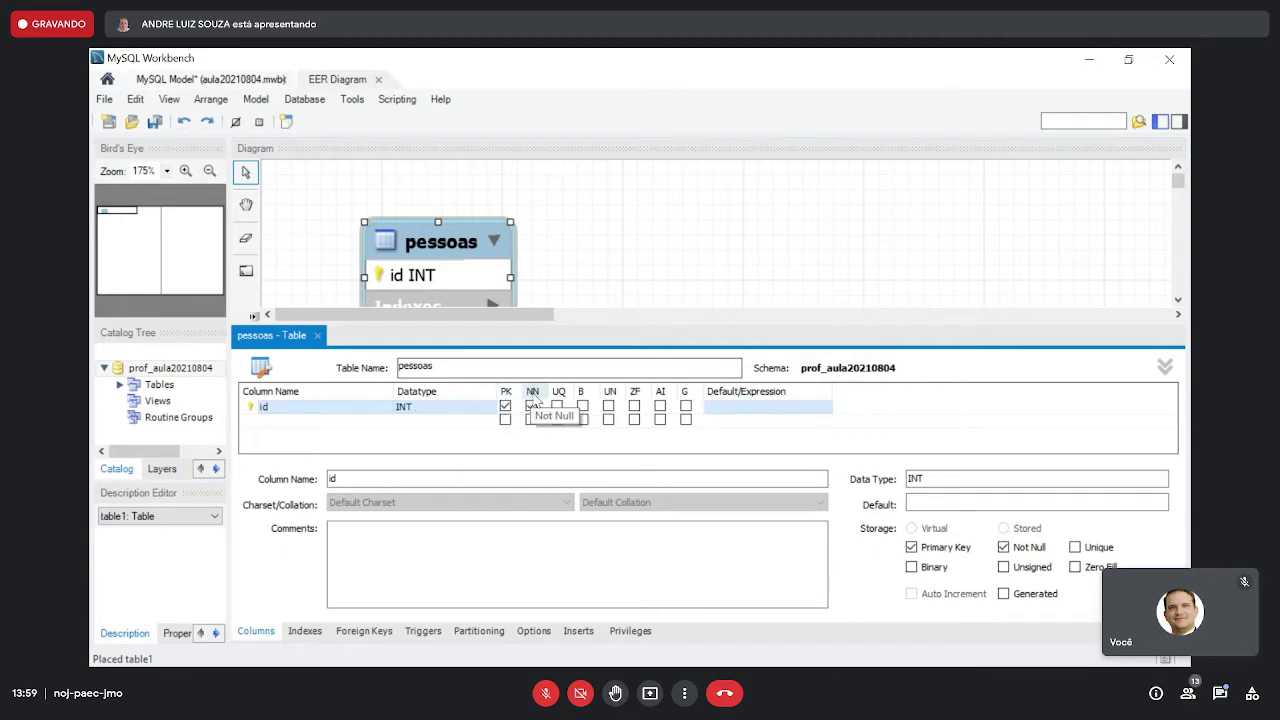
{"action": "left_click", "coordinate": [660, 410]}
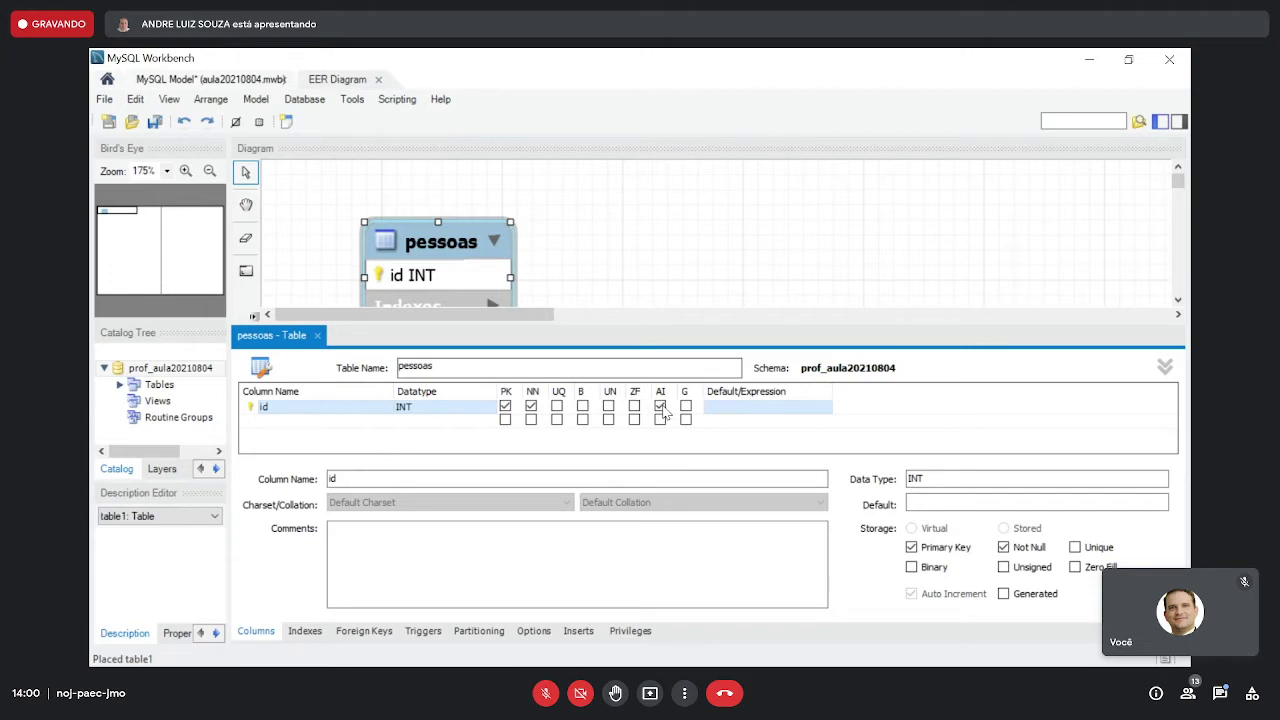
- Add a nome VARCHAR(45) column to pessoas below id
{"action": "left_click", "coordinate": [531, 420]}
{"action": "left_click", "coordinate": [335, 421]}
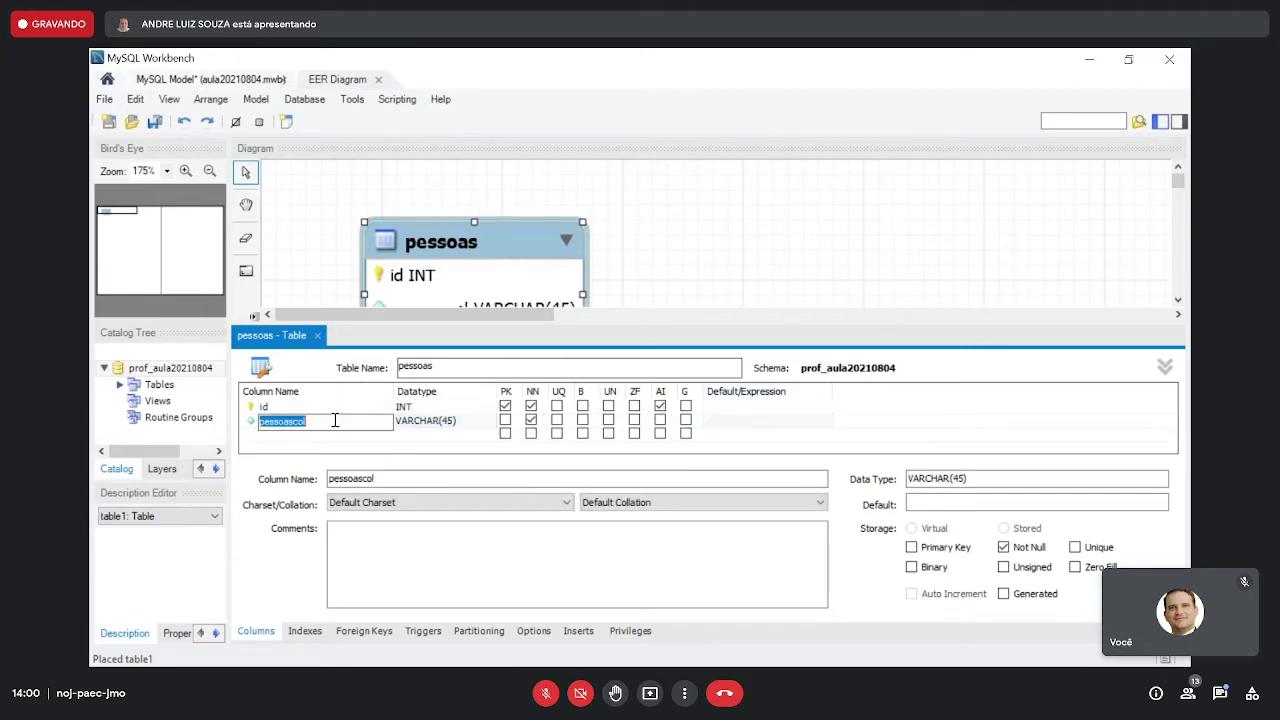
{"action": "type", "text": "nome"}
{"action": "left_click", "coordinate": [368, 406]}
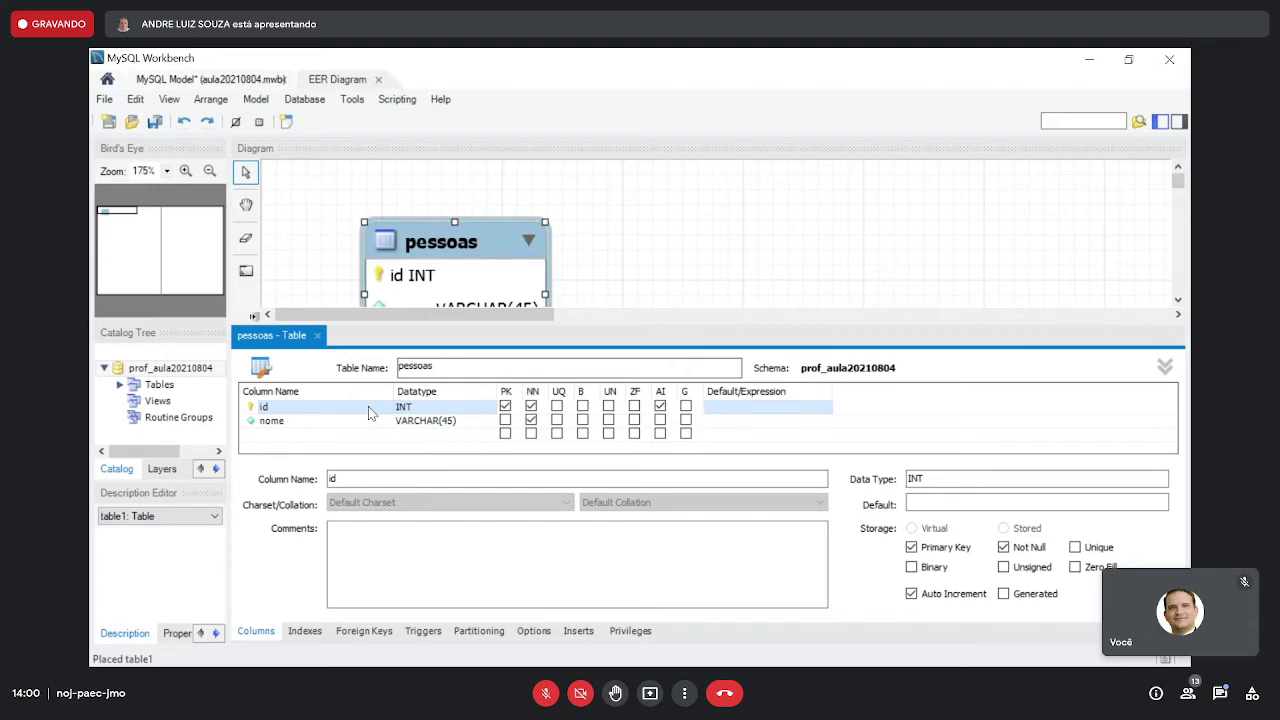
- Add a not-null cpf CHAR(11) column, then close the pessoas table editor
{"action": "left_click", "coordinate": [339, 435]}
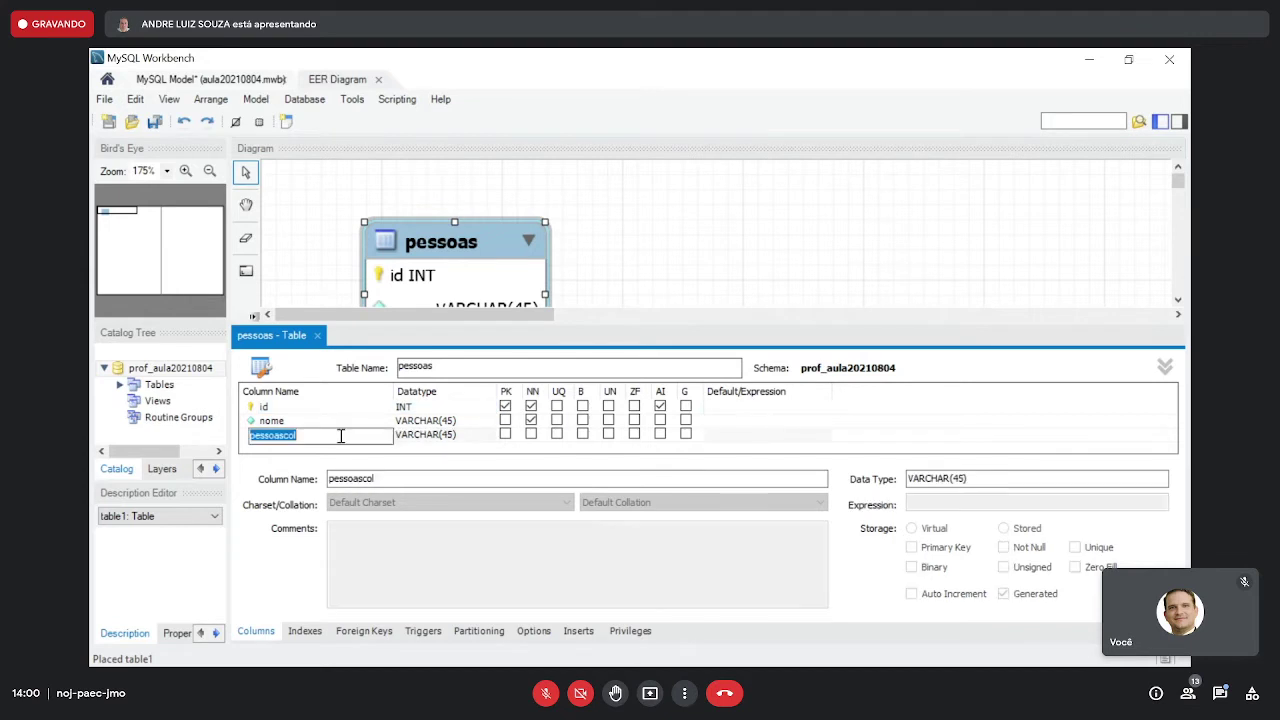
{"action": "type", "text": "cpf"}
{"action": "left_click", "coordinate": [453, 436]}
{"action": "left_click", "coordinate": [453, 436]}
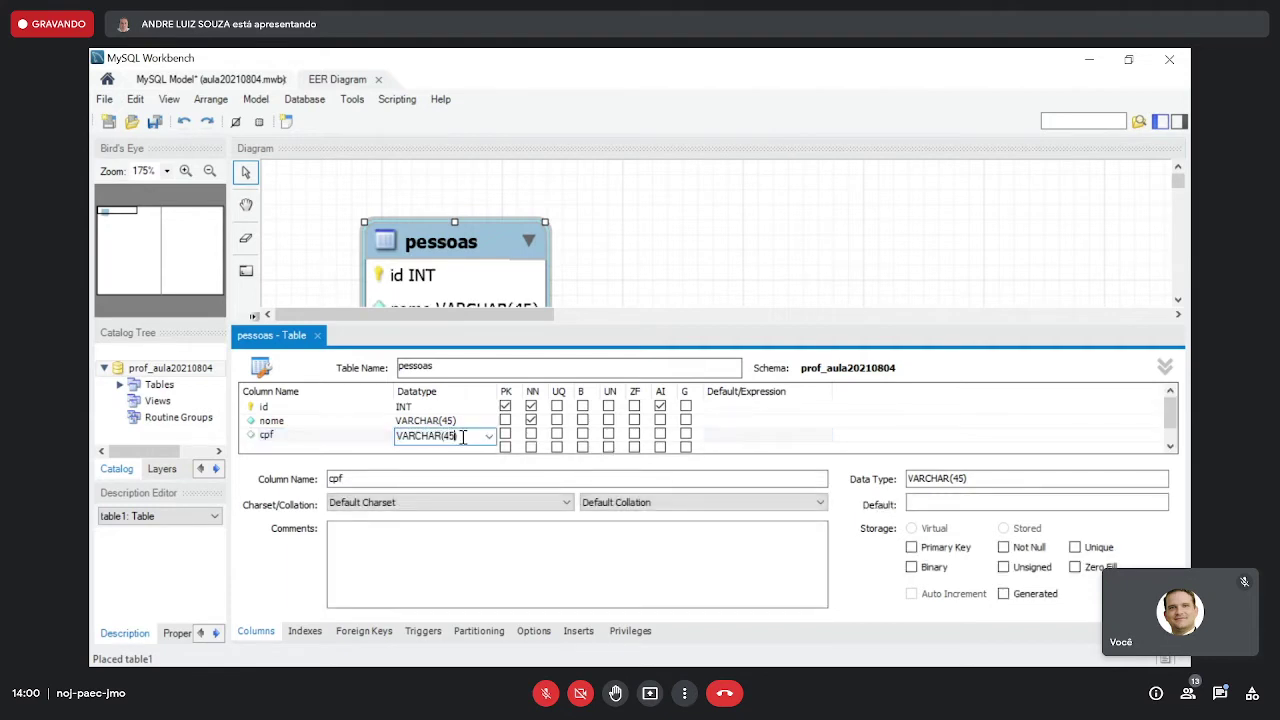
{"action": "key", "text": "Delete"}
{"action": "key", "text": "Delete"}
{"action": "key", "text": "Delete"}
{"action": "type", "text": "11)"}
{"action": "key", "text": "BackSpace"}
{"action": "key", "text": "BackSpace"}
{"action": "key", "text": "BackSpace"}
{"action": "left_click", "coordinate": [530, 433]}
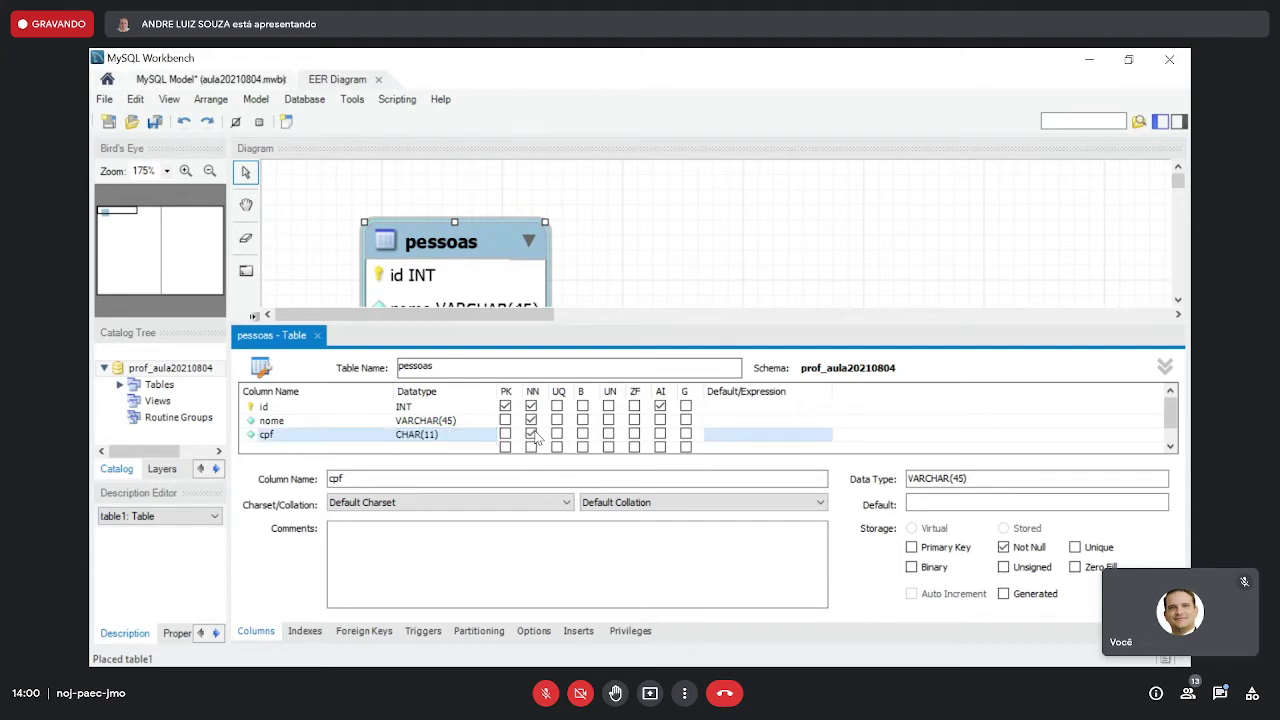
{"action": "left_click", "coordinate": [348, 421]}
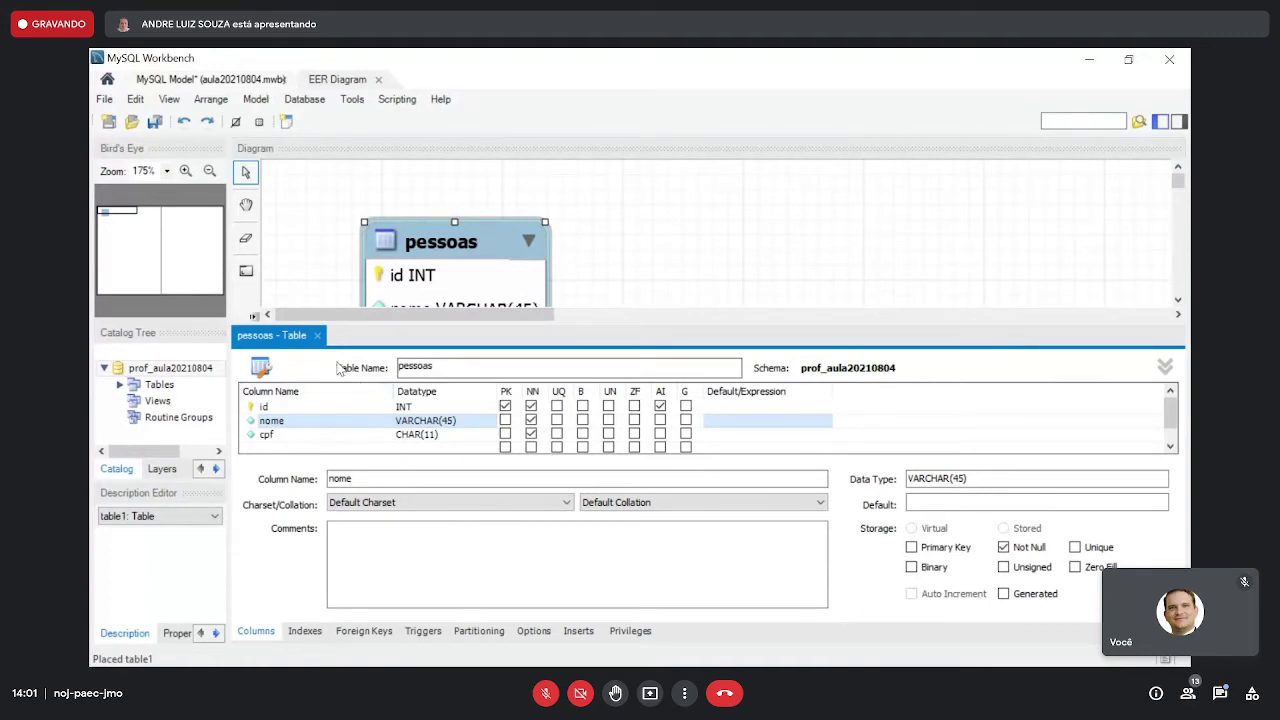
{"action": "left_click", "coordinate": [318, 336]}
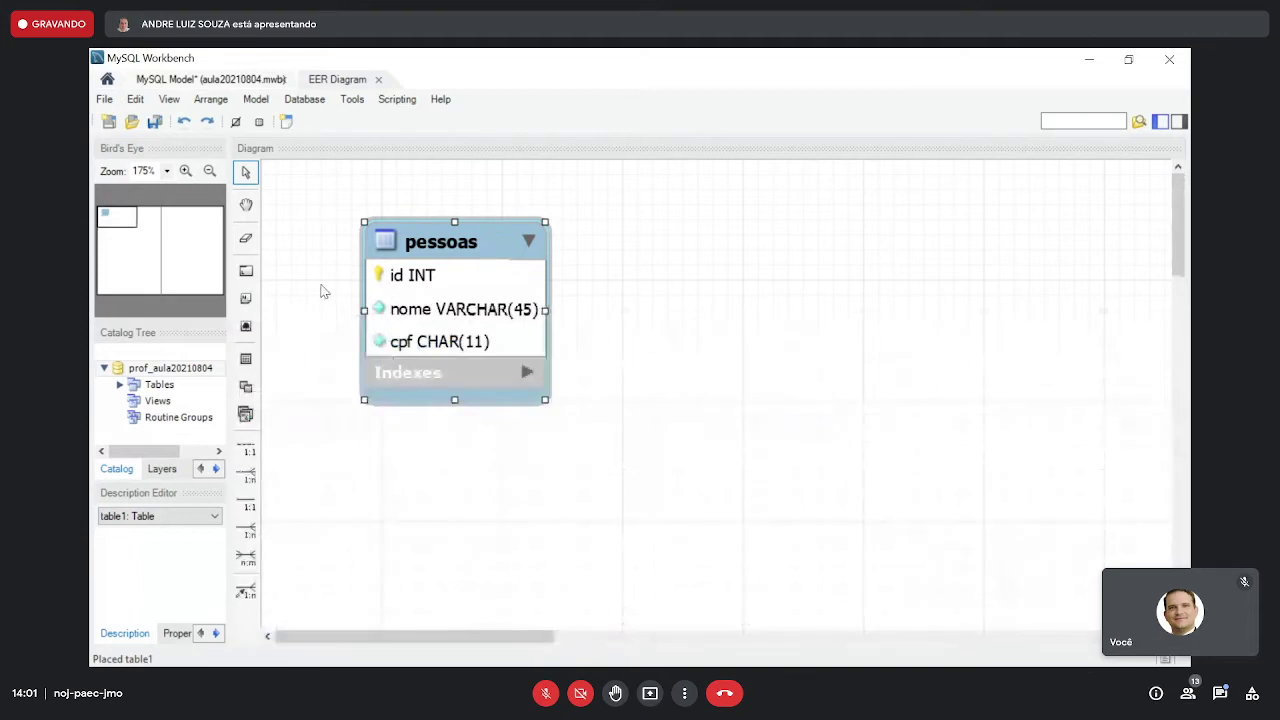
- Save the model and place a second table, table1, to the right of pessoas
{"action": "left_click", "coordinate": [156, 123]}
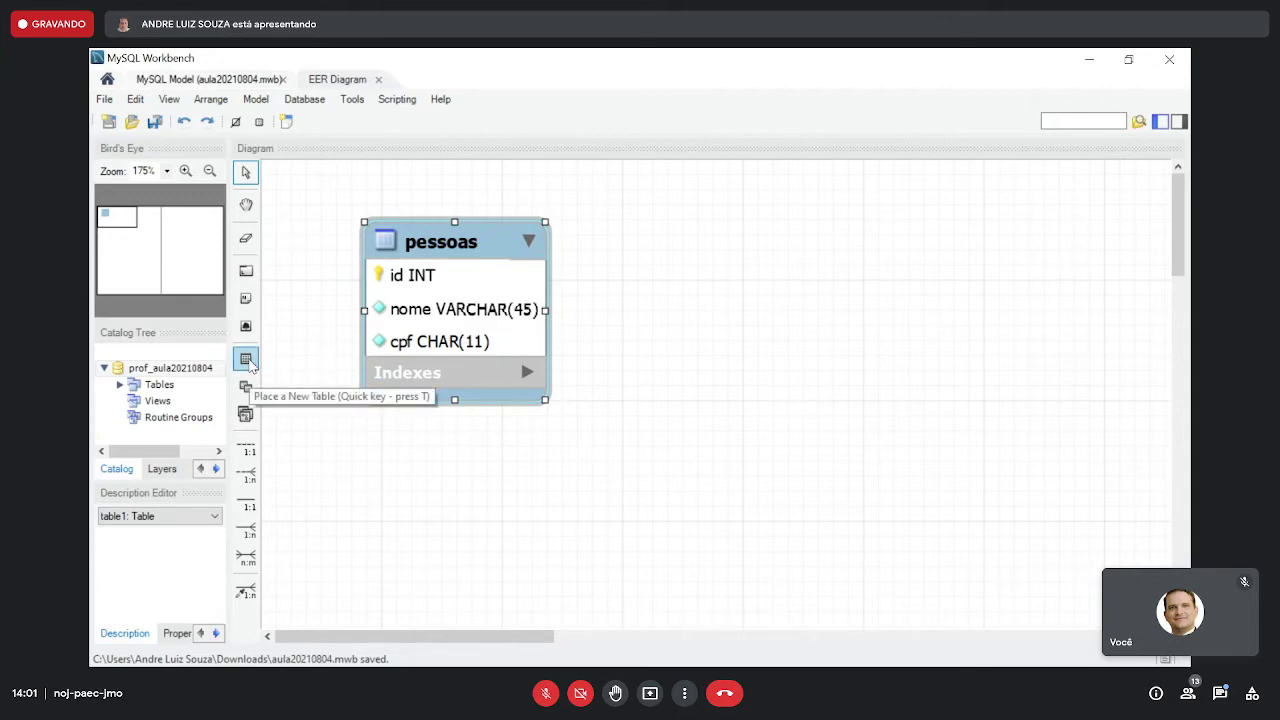
{"action": "left_click", "coordinate": [247, 361]}
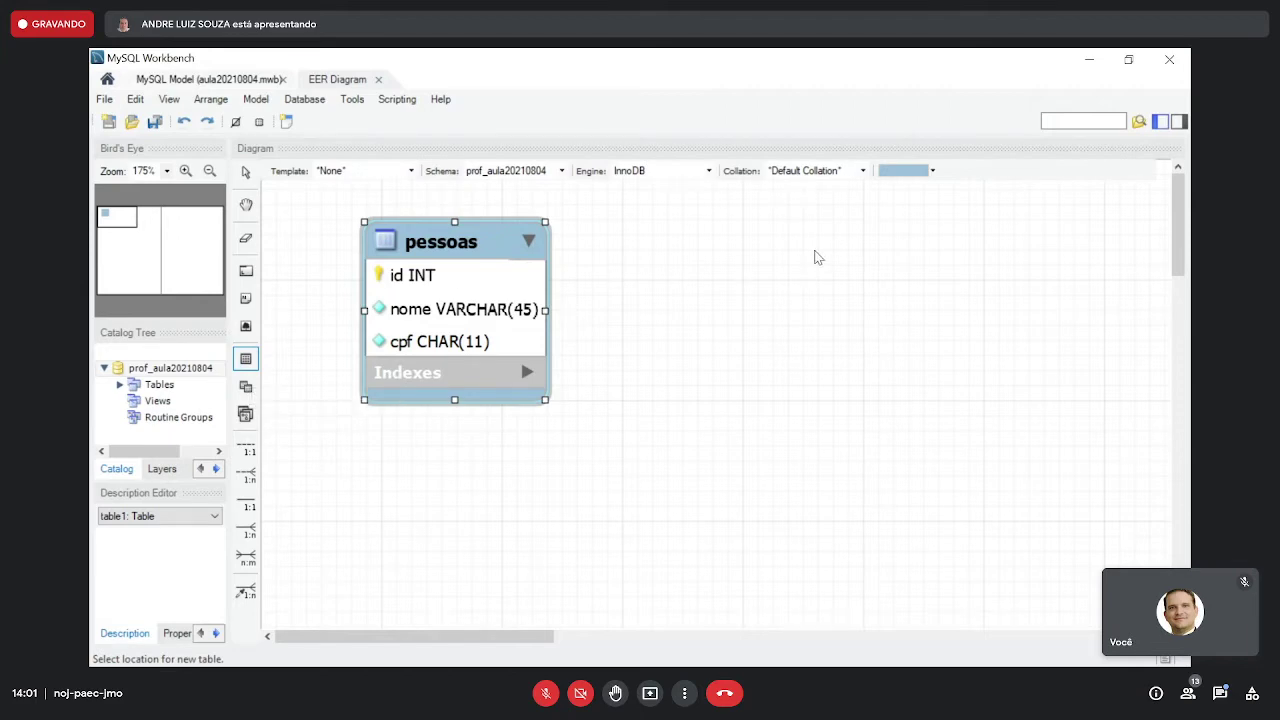
{"action": "left_click", "coordinate": [815, 257]}
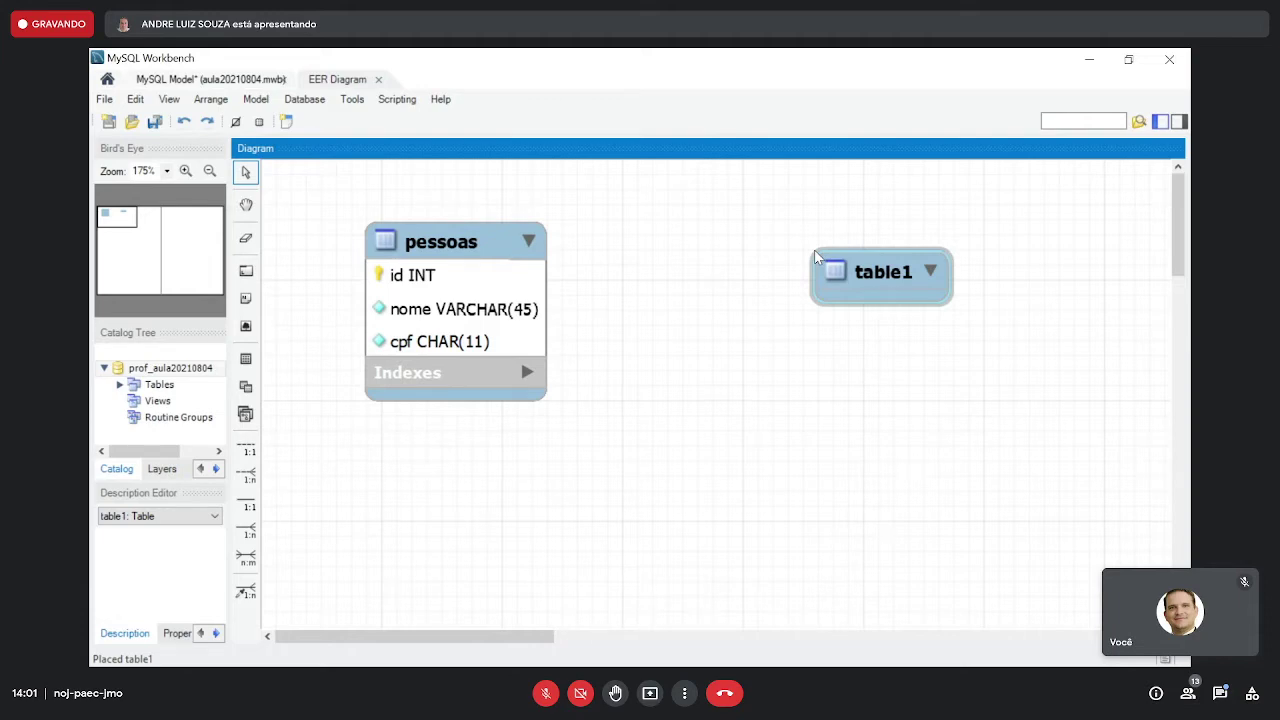
- Move pessoas up and left, and raise table1 level with it
{"action": "left_click_drag", "start_coordinate": [456, 244], "coordinate": [379, 218]}
{"action": "left_click", "coordinate": [751, 226]}
{"action": "left_click", "coordinate": [848, 266]}
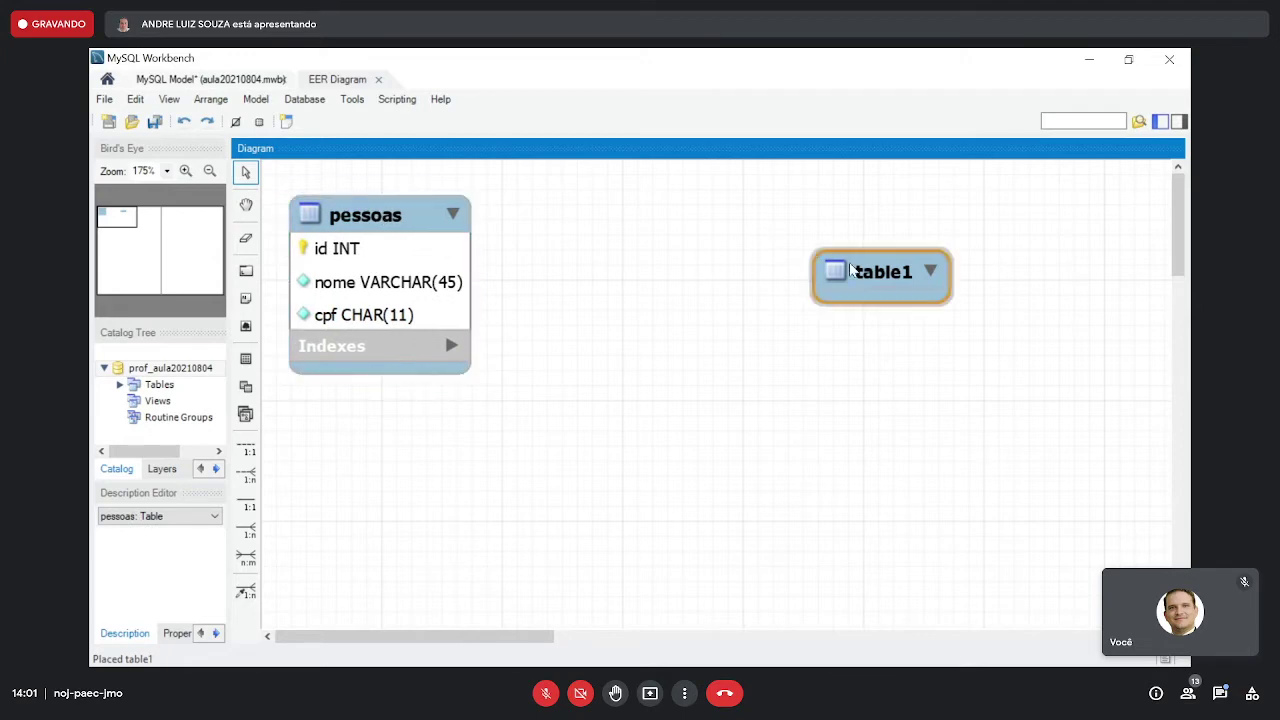
{"action": "left_click_drag", "start_coordinate": [862, 263], "coordinate": [885, 220]}
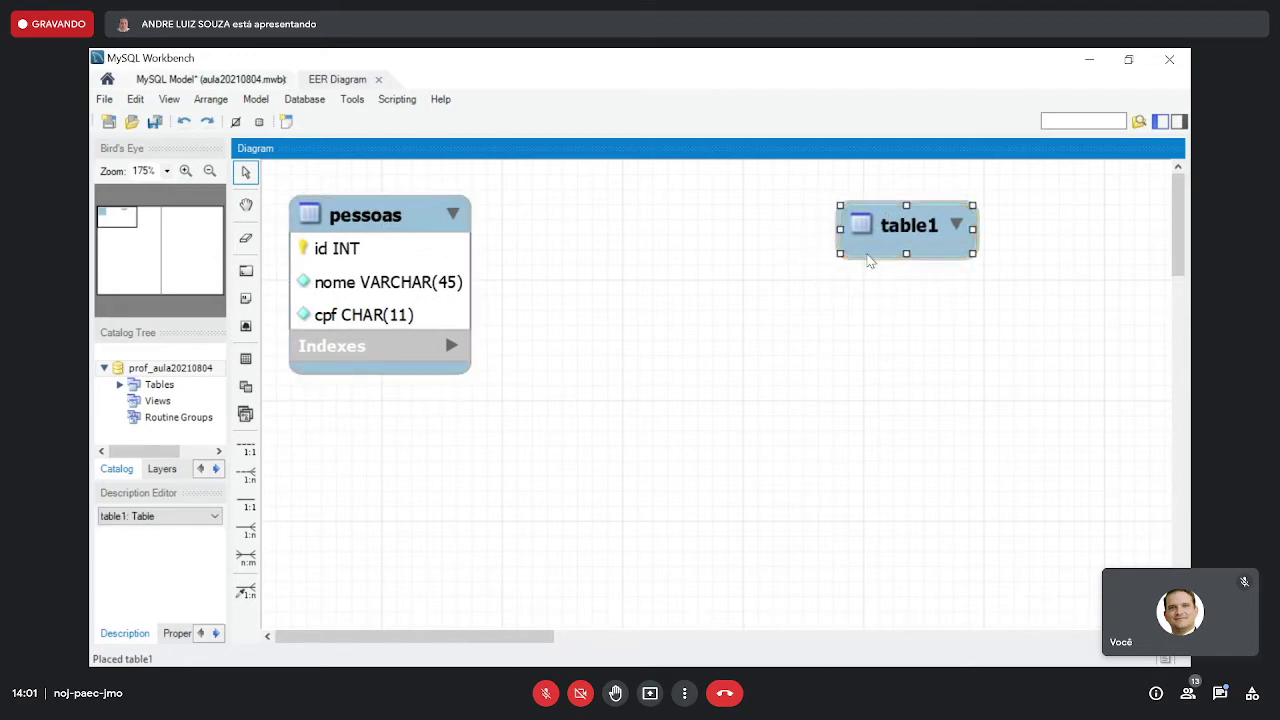
{"action": "left_click", "coordinate": [908, 236]}
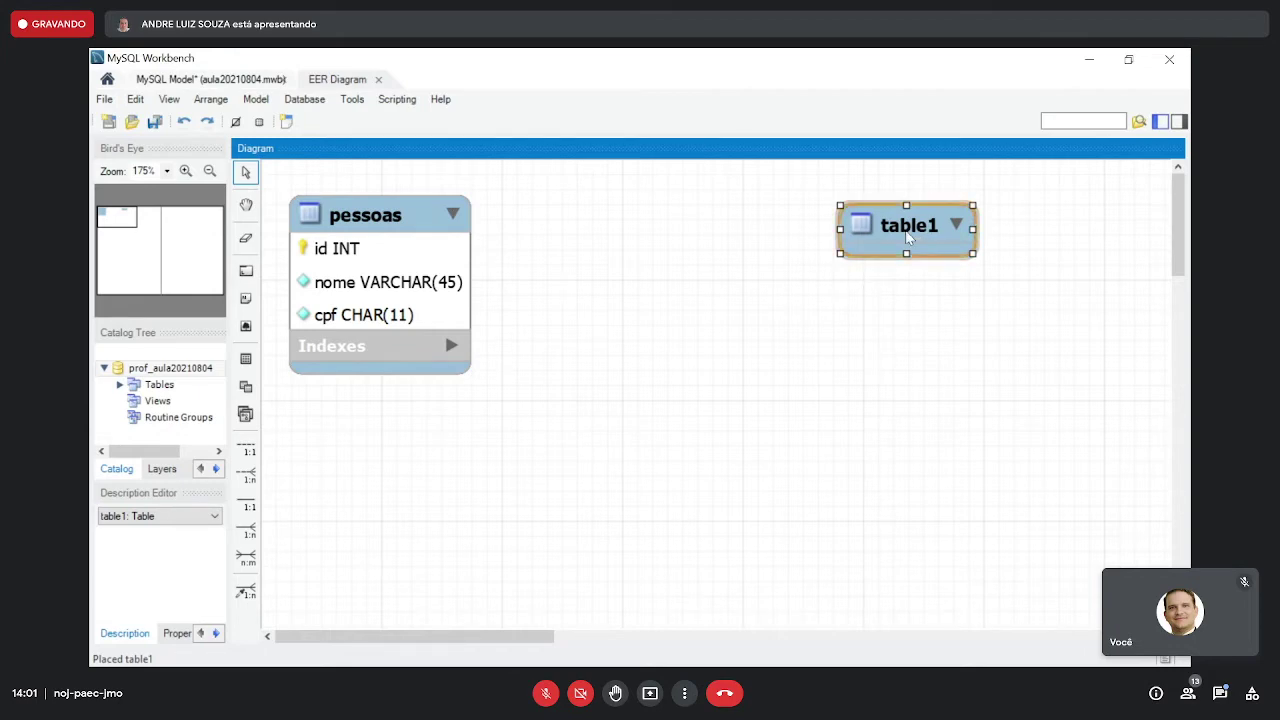
- Rename table1 to 'cidades' with an auto-increment id primary key and a not-null nome column
{"action": "double_click", "coordinate": [908, 236]}
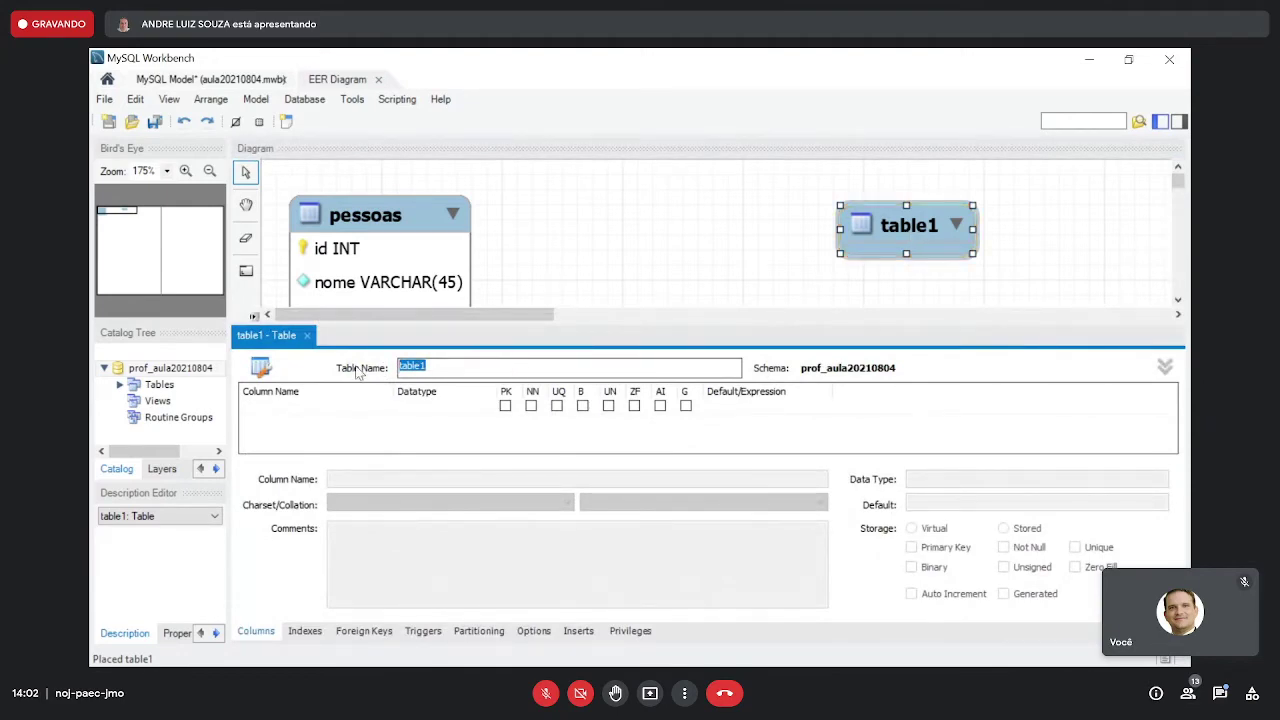
{"action": "type", "text": "cidades"}
{"action": "left_click", "coordinate": [505, 406]}
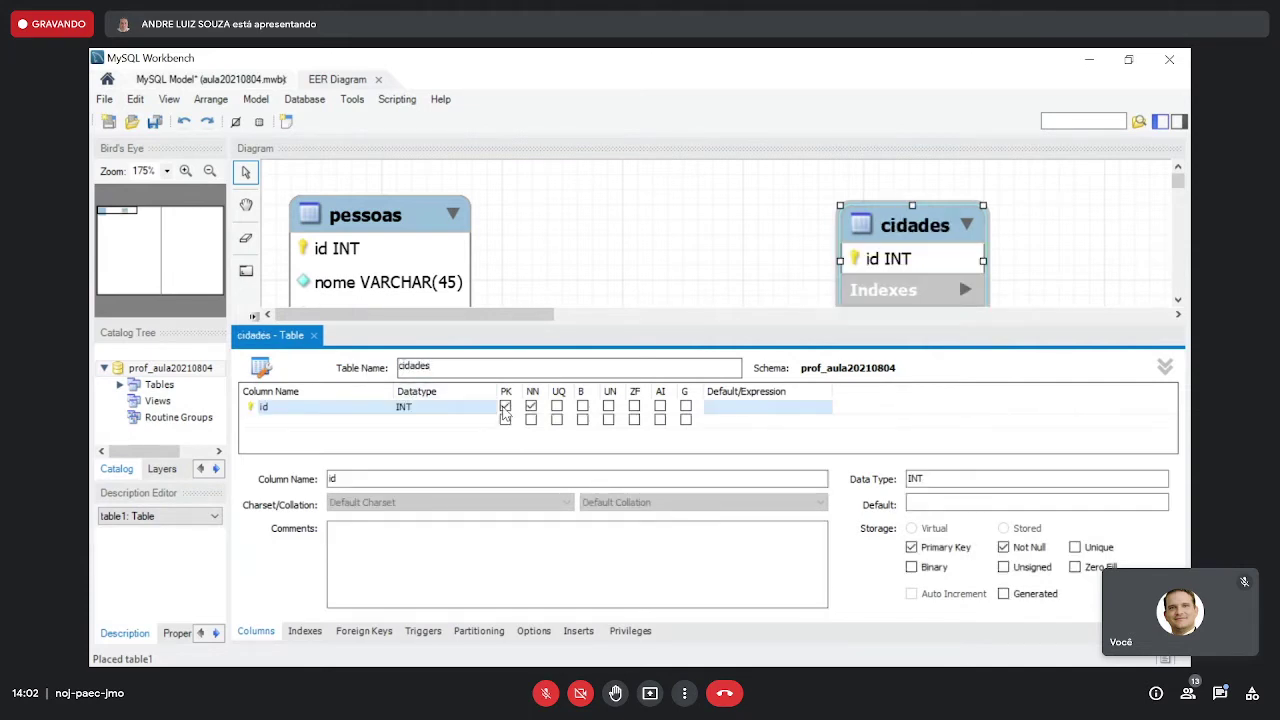
{"action": "left_click", "coordinate": [660, 406]}
{"action": "double_click", "coordinate": [337, 419]}
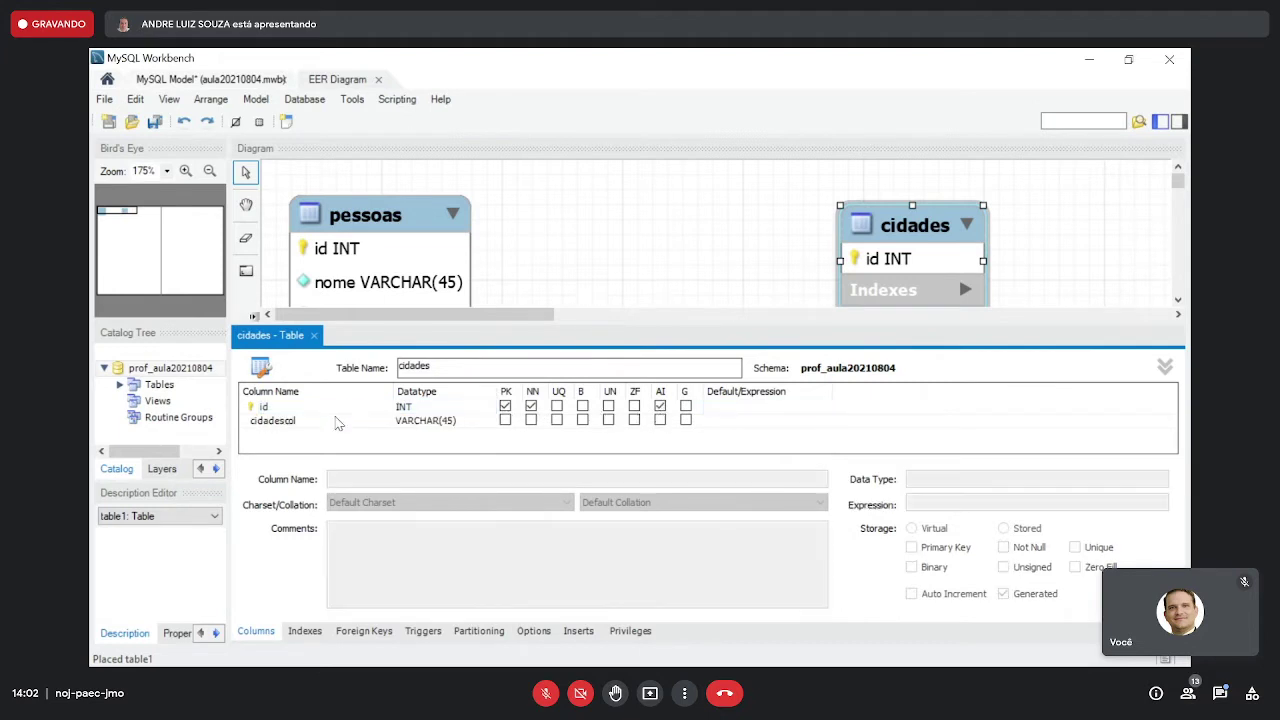
{"action": "type", "text": "nome"}
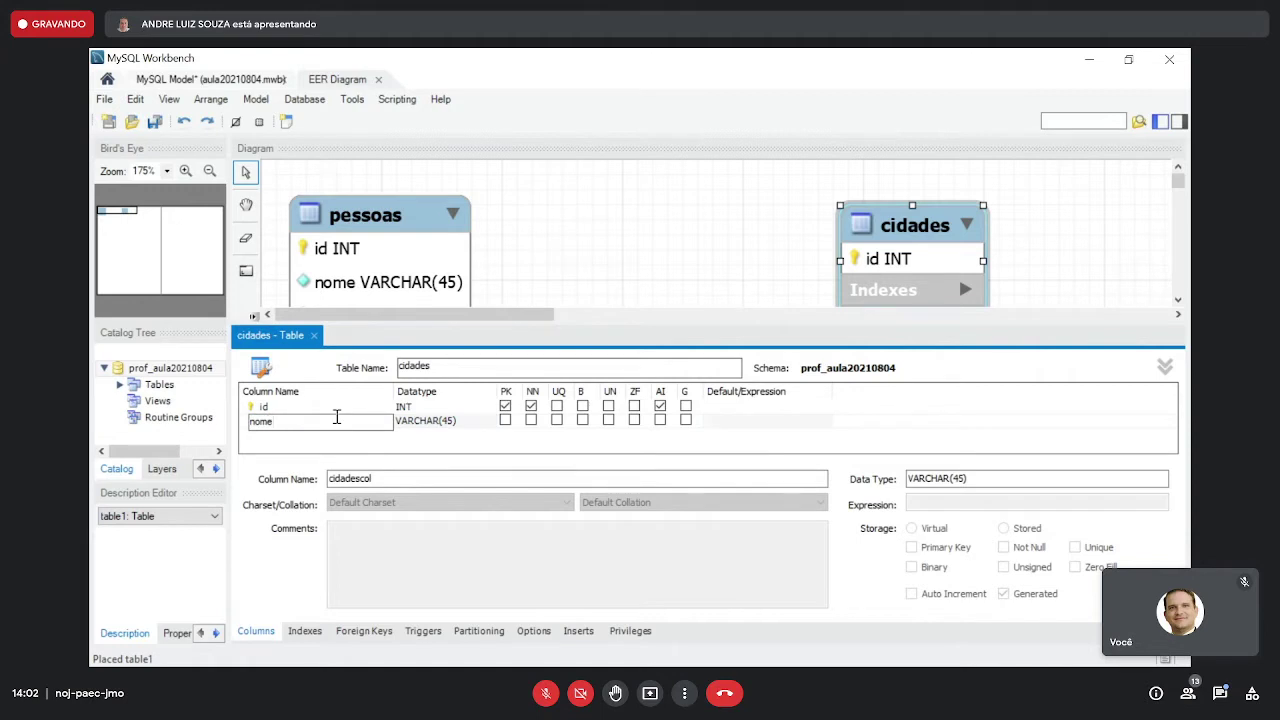
{"action": "left_click", "coordinate": [531, 421]}
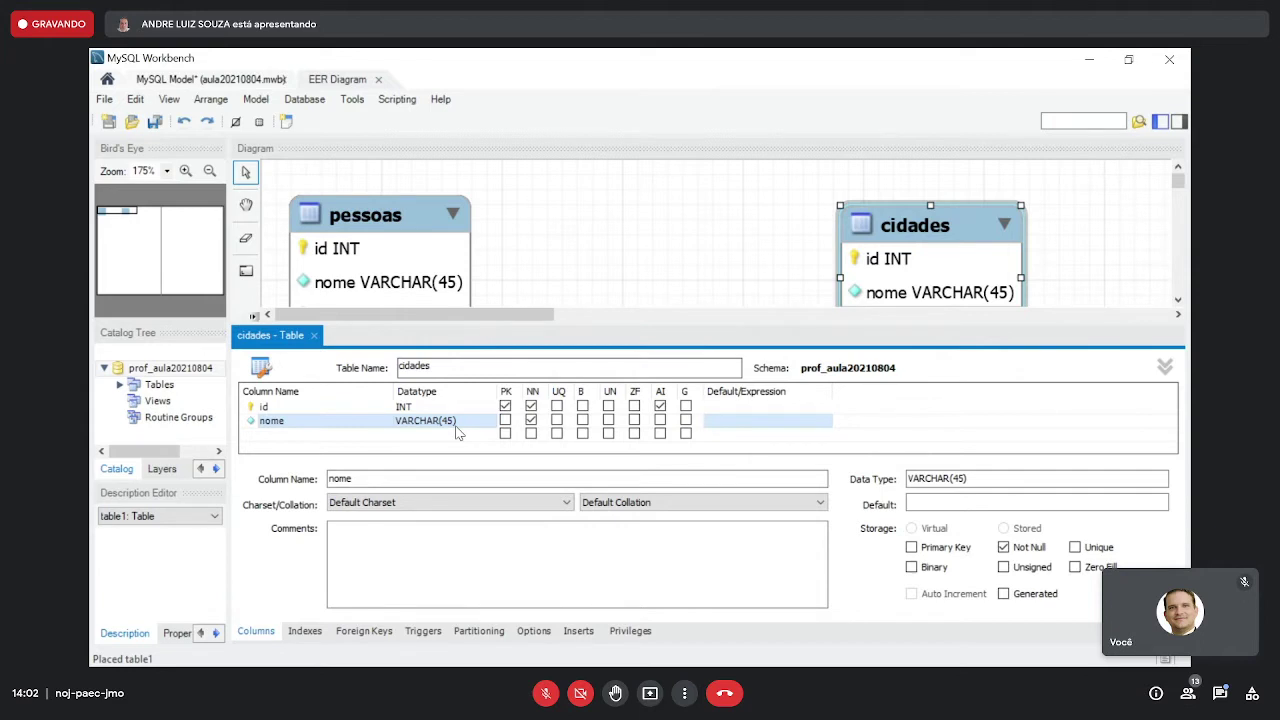
- Add a populacao column of type INT that does not allow NULL
{"action": "double_click", "coordinate": [338, 437]}
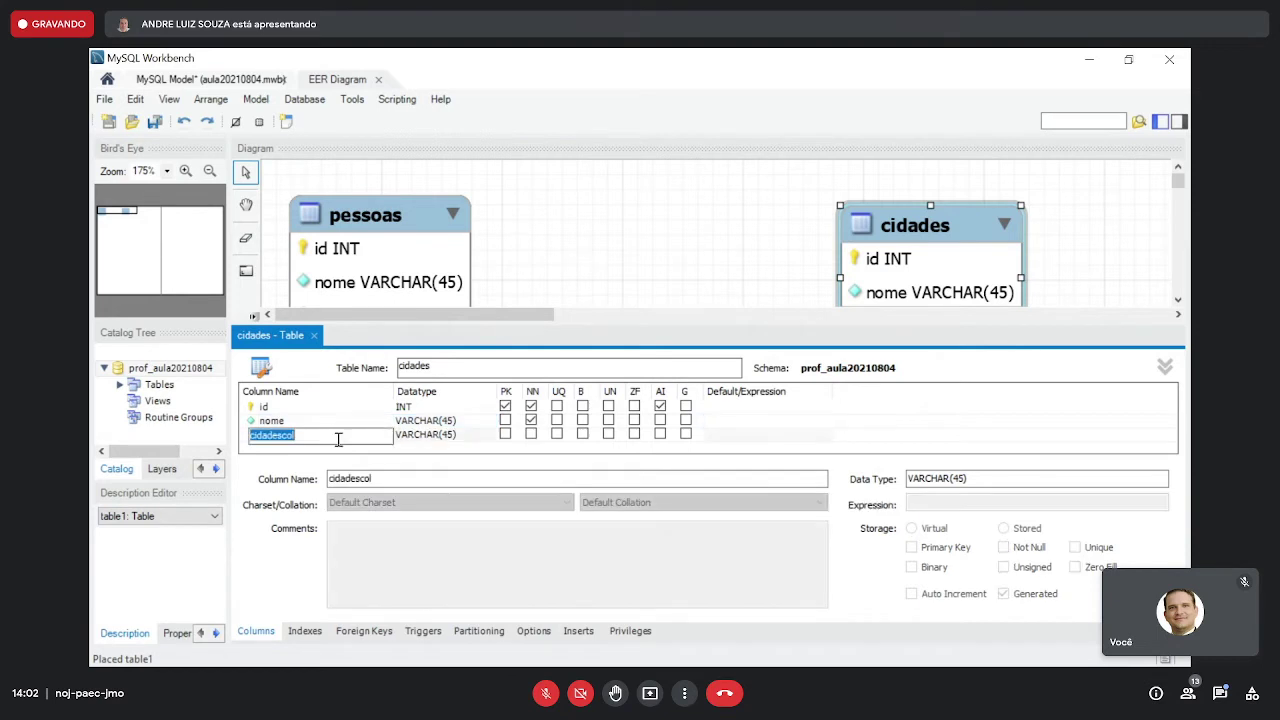
{"action": "type", "text": "populaa"}
{"action": "key", "text": "BackSpace"}
{"action": "type", "text": "cao"}
{"action": "left_click", "coordinate": [456, 438]}
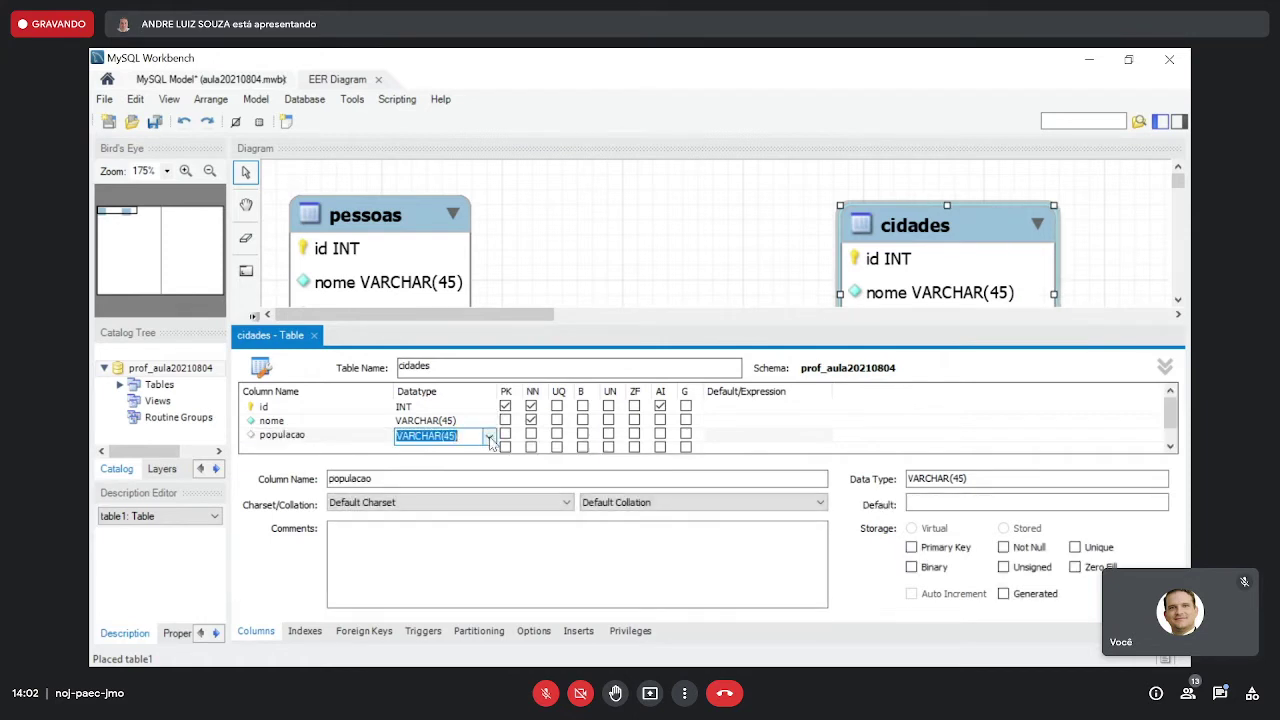
{"action": "type", "text": "int"}
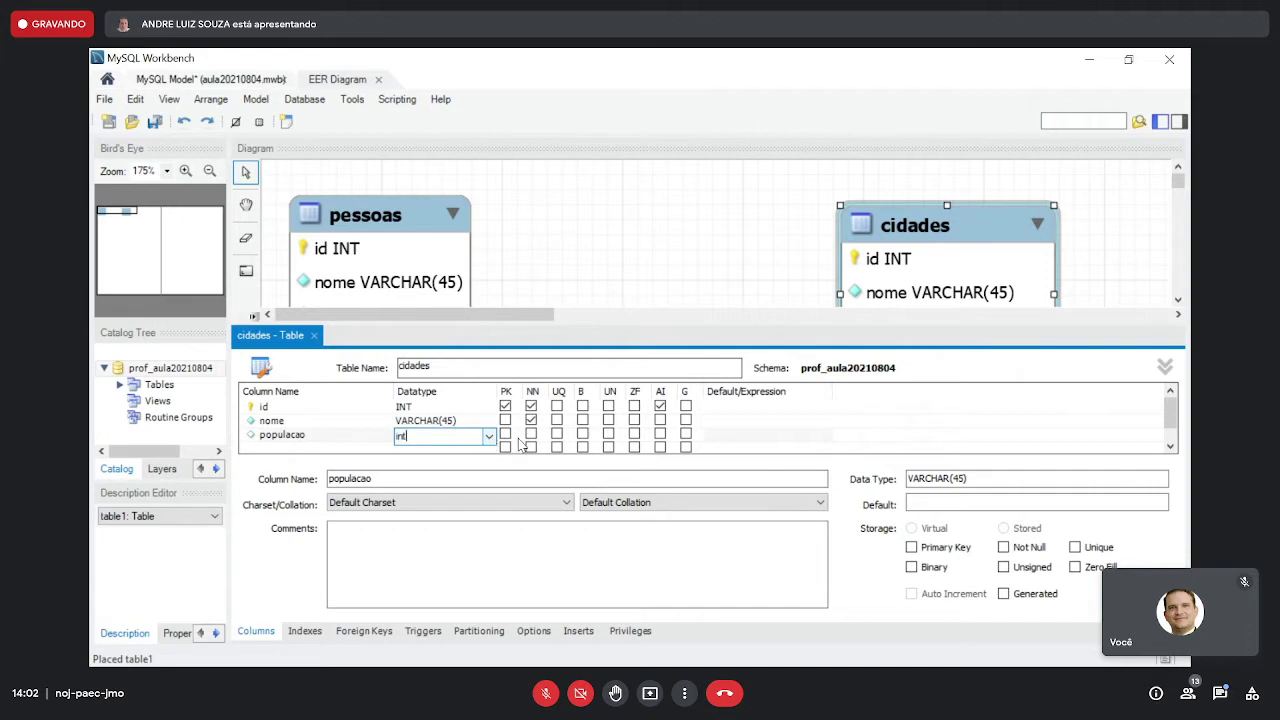
{"action": "left_click", "coordinate": [530, 435]}
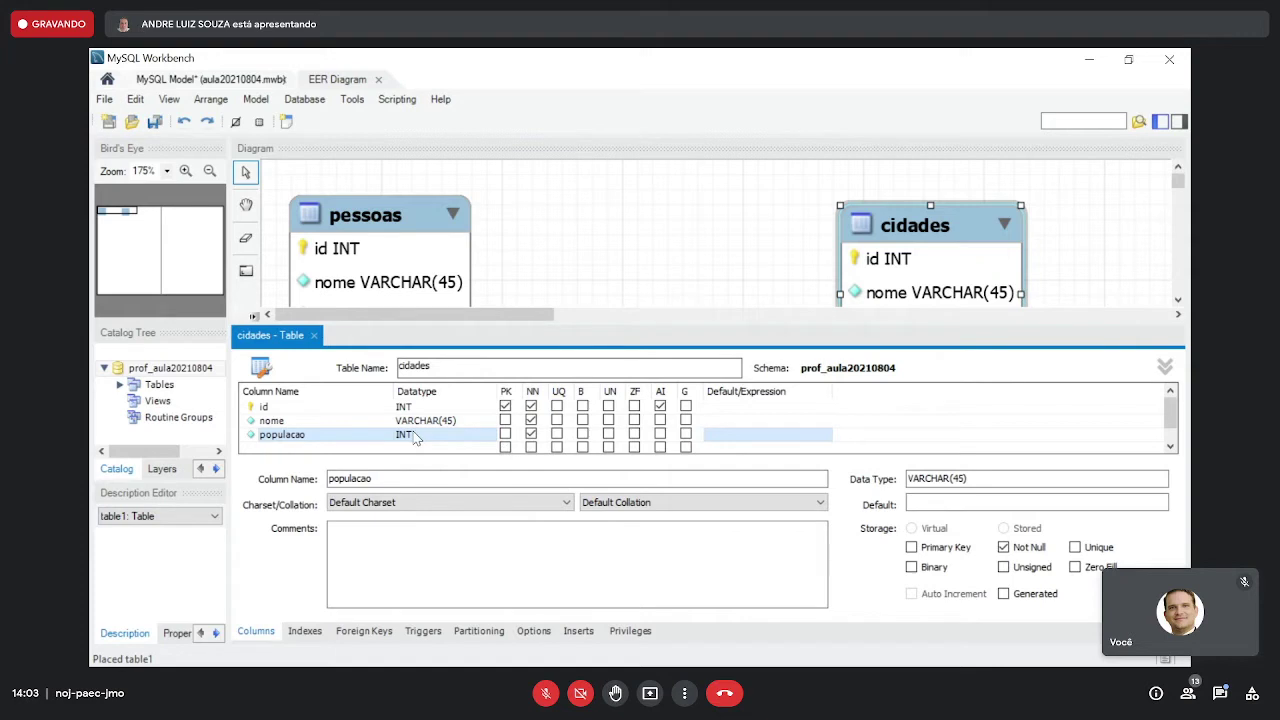
{"action": "left_click", "coordinate": [330, 437]}
{"action": "left_click", "coordinate": [404, 437]}
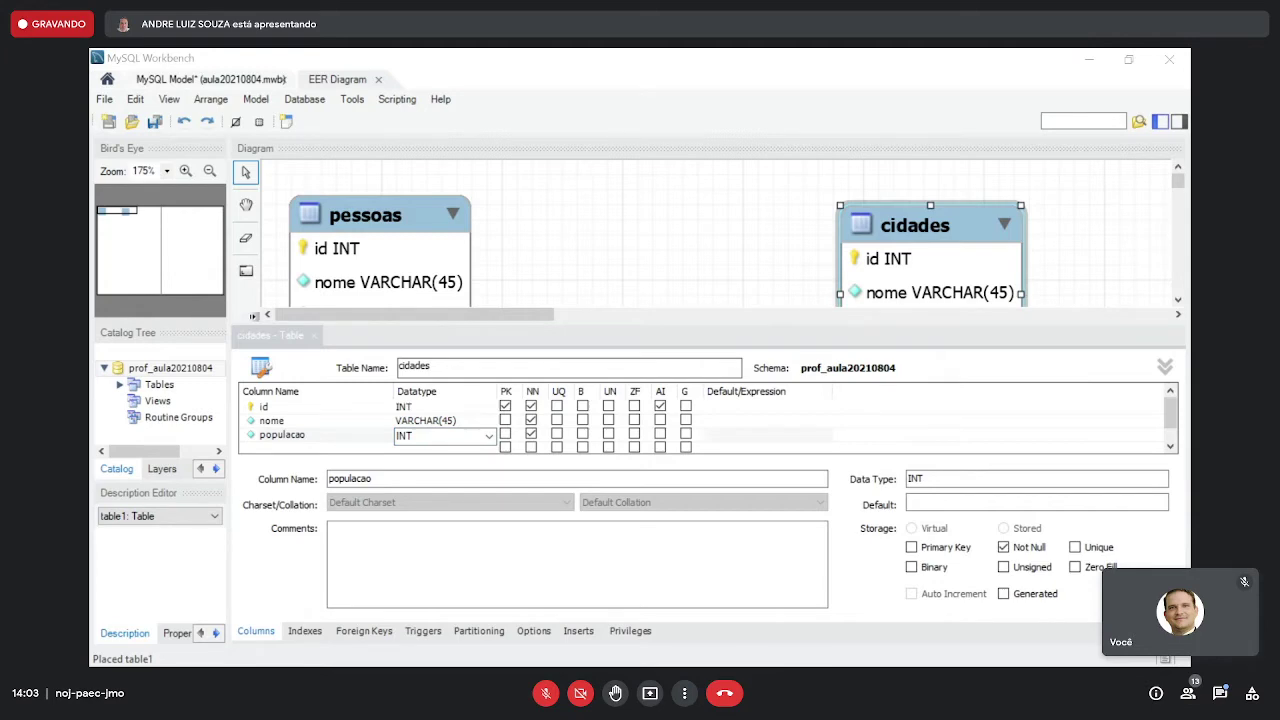
- Bring the manual PDF window forward and minimize Workbench
{"action": "left_click_drag", "start_coordinate": [90, 81], "coordinate": [491, 83]}
{"action": "double_click", "coordinate": [491, 83]}
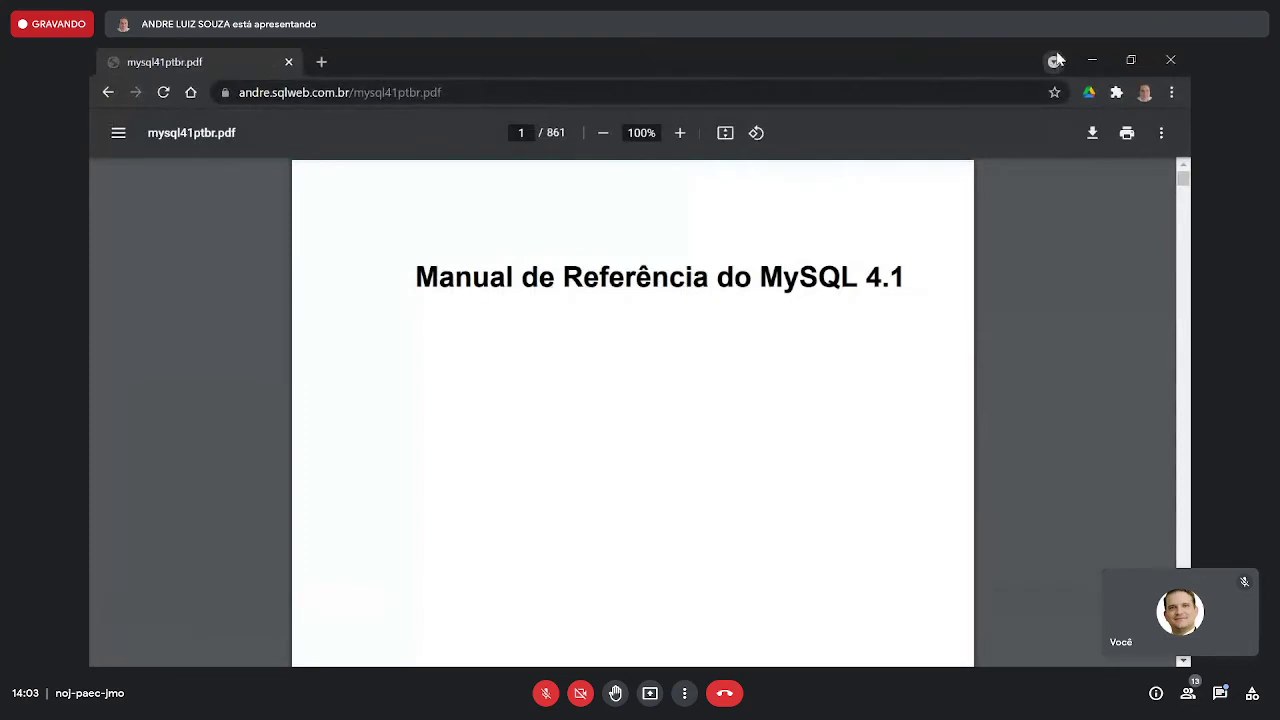
{"action": "left_click", "coordinate": [1091, 58]}
{"action": "left_click", "coordinate": [1091, 58]}
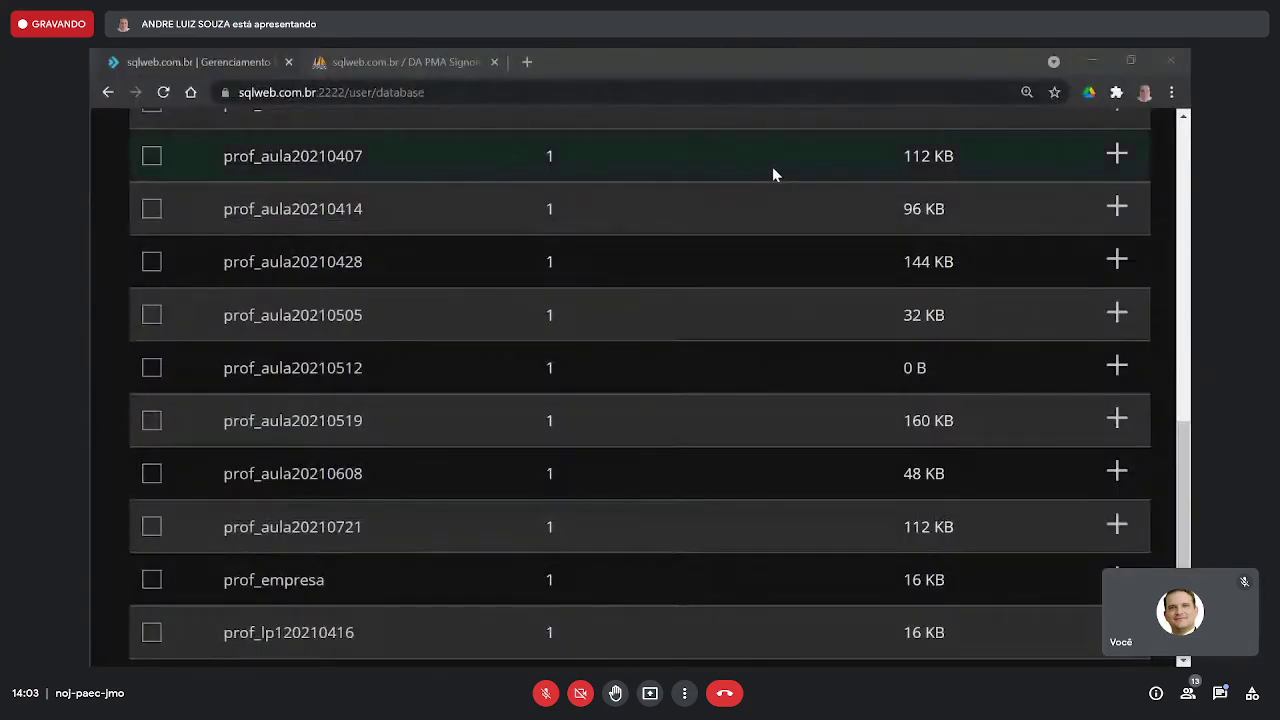
{"action": "key", "text": "alt+Tab"}
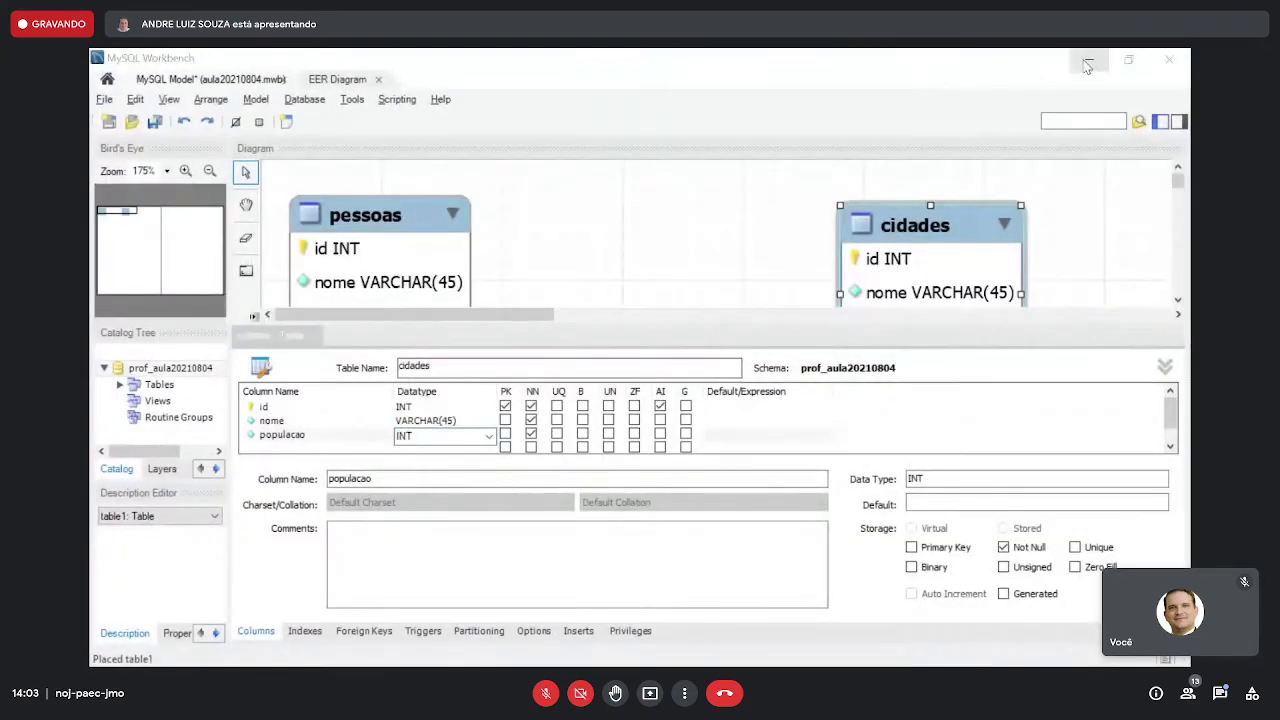
{"action": "left_click", "coordinate": [1088, 62]}
- Move the MySQL 4.1 manual PDF into the main Chrome window at page width and search 'tipos'
{"action": "key", "text": "alt+Tab"}
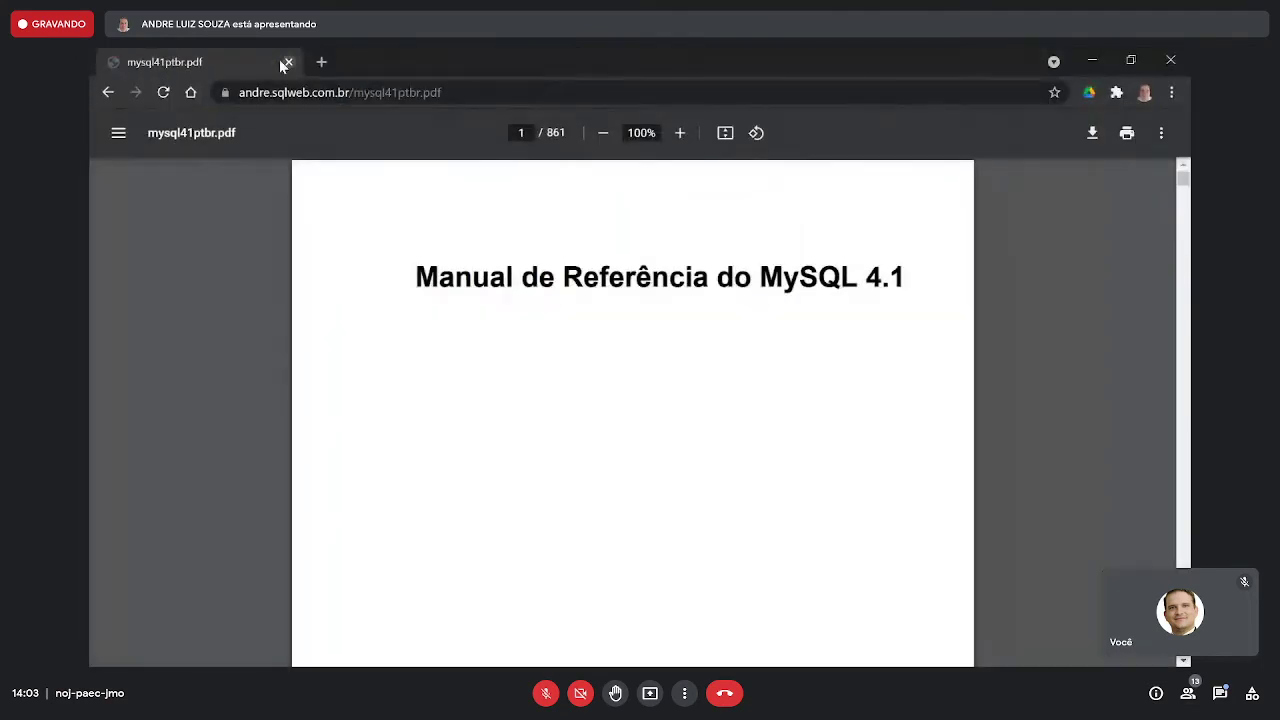
{"action": "left_click_drag", "start_coordinate": [283, 65], "coordinate": [612, 80]}
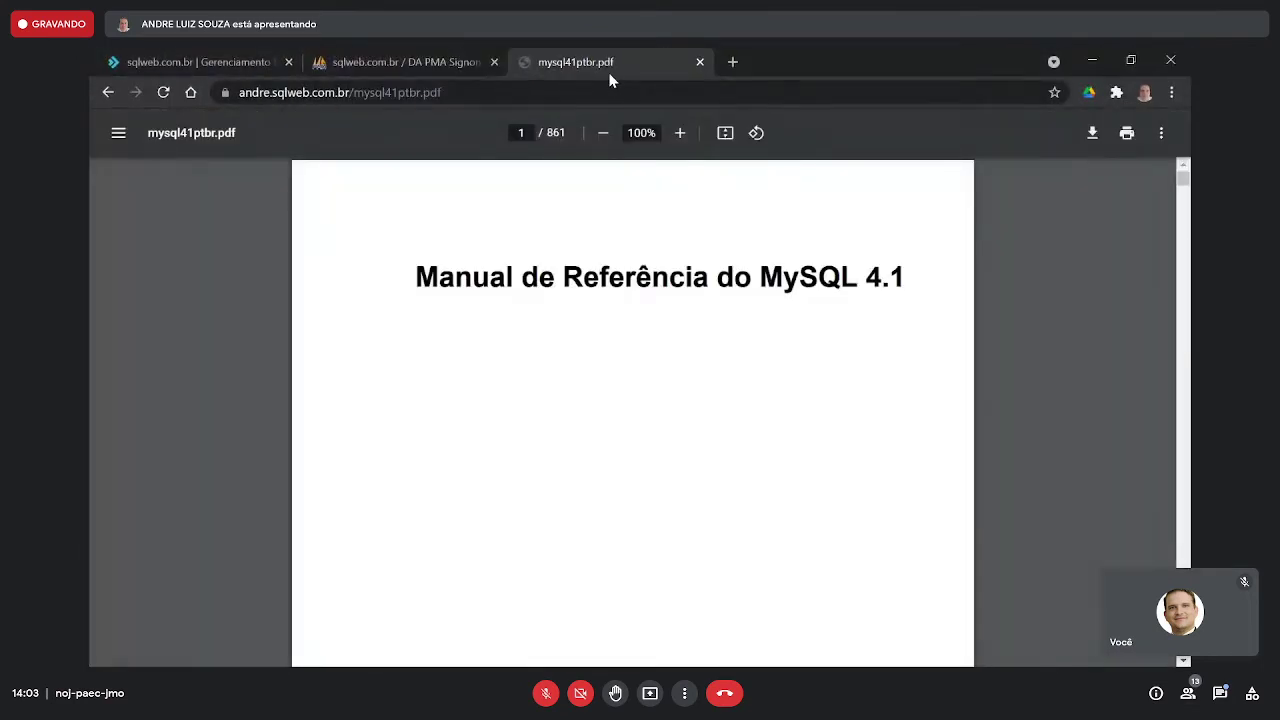
{"action": "left_click", "coordinate": [725, 133]}
{"action": "left_click", "coordinate": [725, 133]}
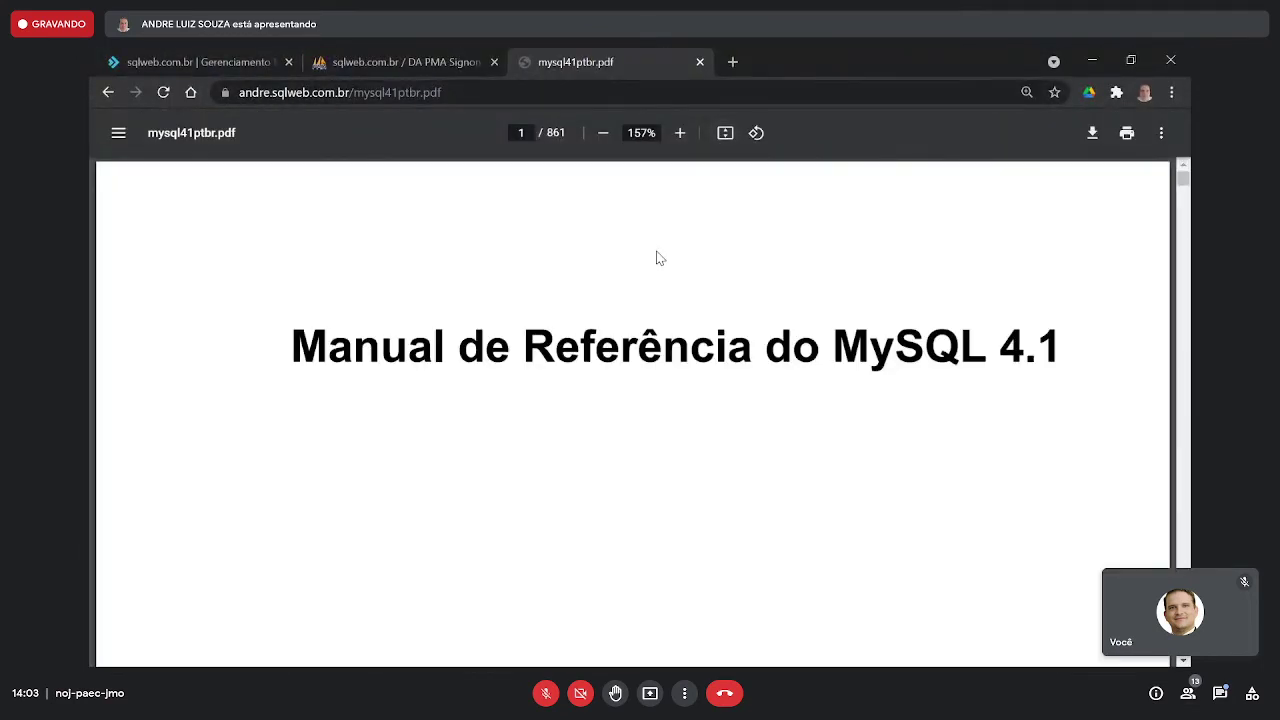
{"action": "scroll", "coordinate": [659, 262], "scroll_direction": "down", "scroll_amount": 2}
{"action": "scroll", "coordinate": [659, 265], "scroll_direction": "down", "scroll_amount": 10}
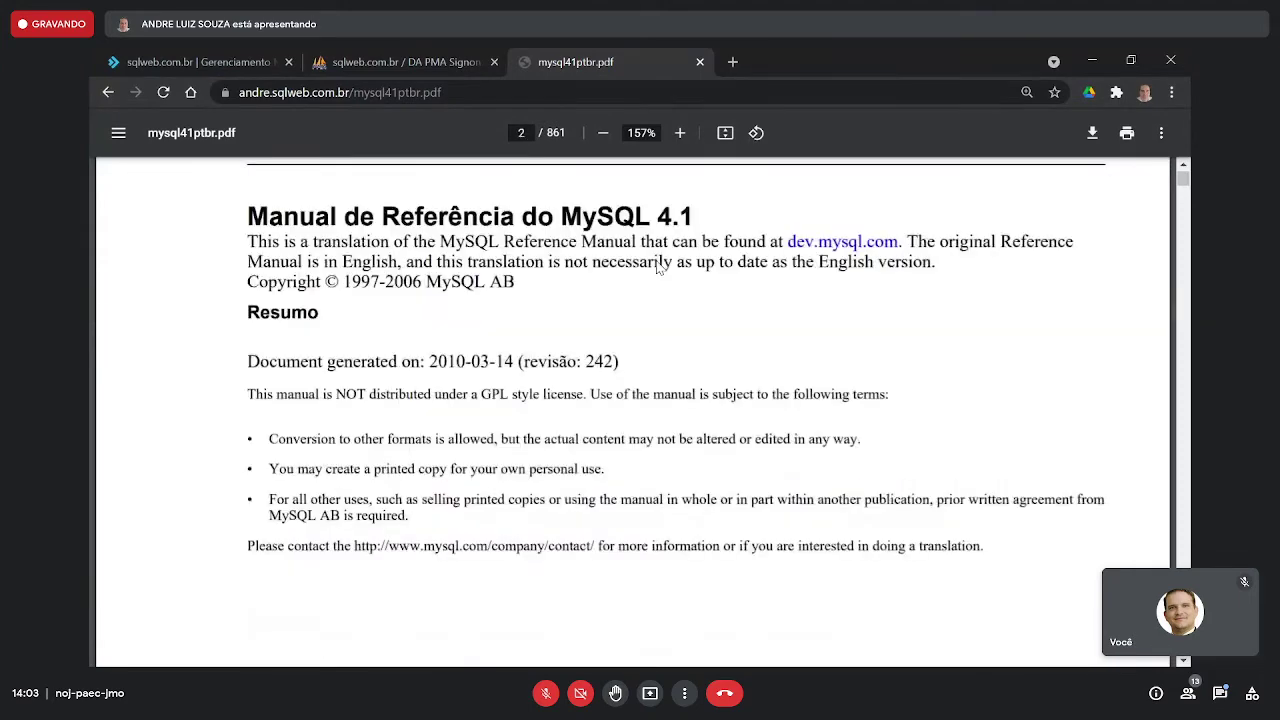
{"action": "key", "text": "ctrl+f"}
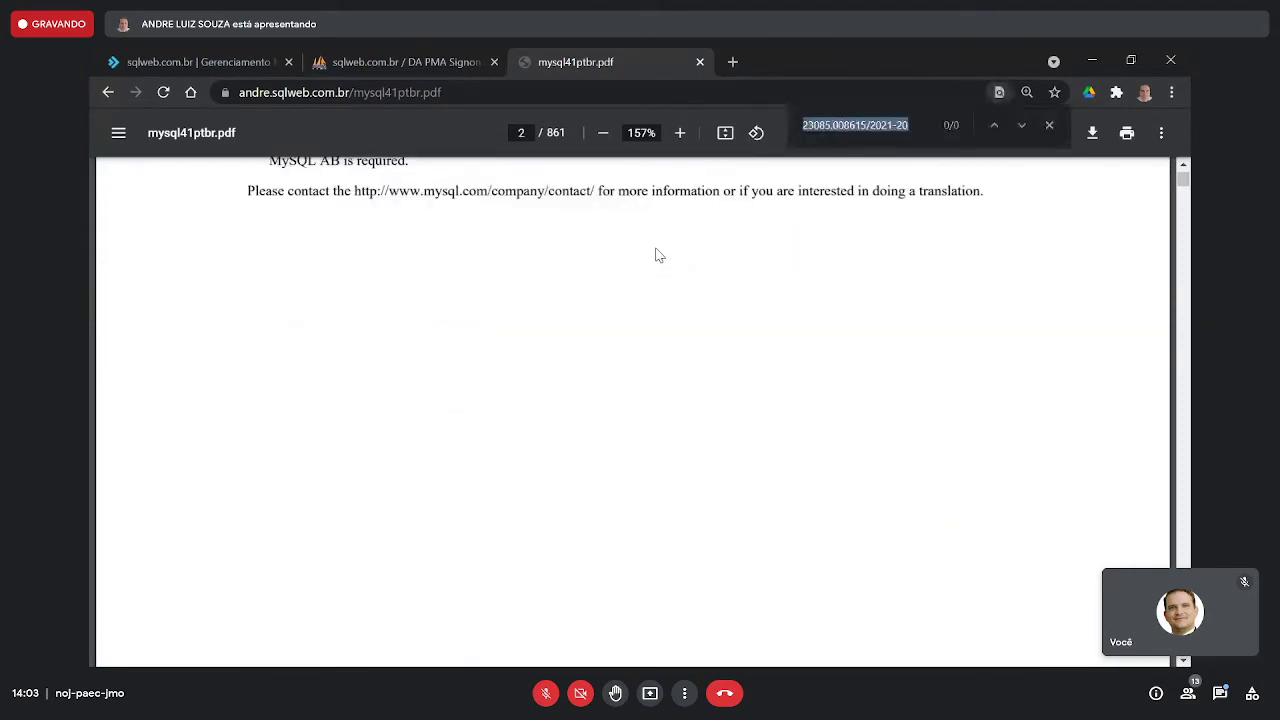
{"action": "type", "text": "tipos"}
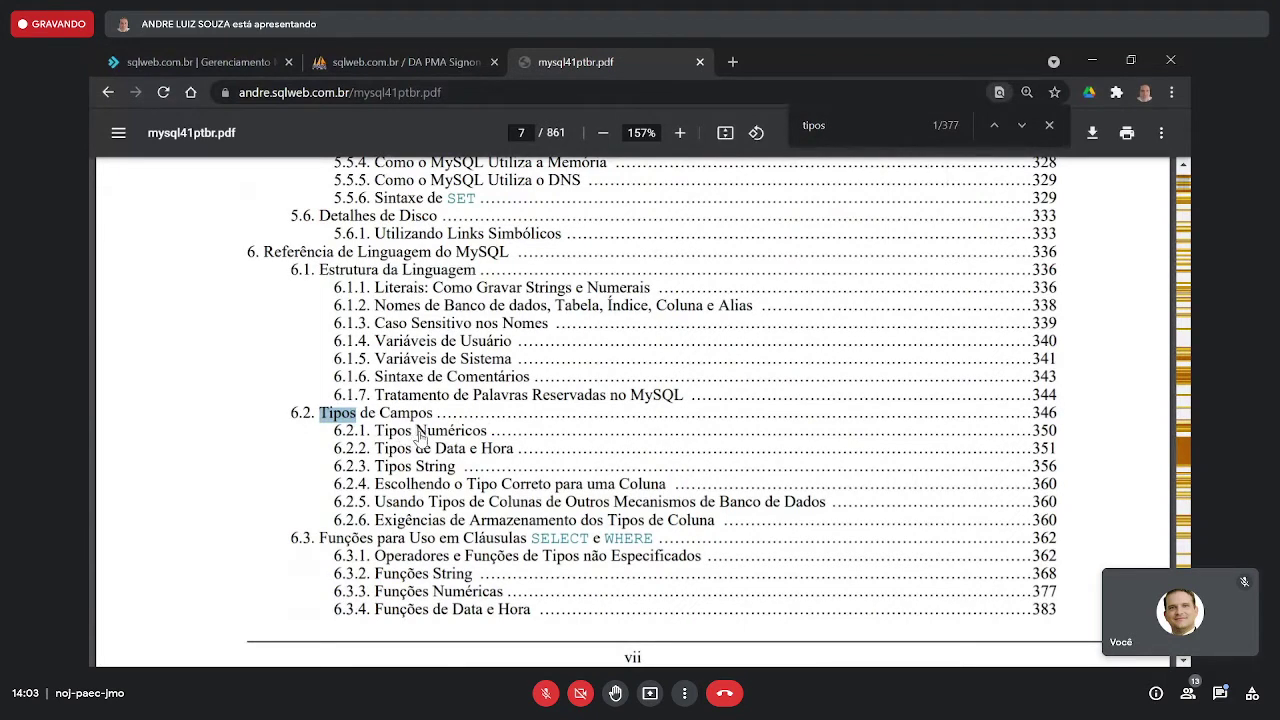
- Jump to 6.2.1 Tipos Numéricos and select TINYINT with its range -128 and 127
{"action": "left_click", "coordinate": [420, 437]}
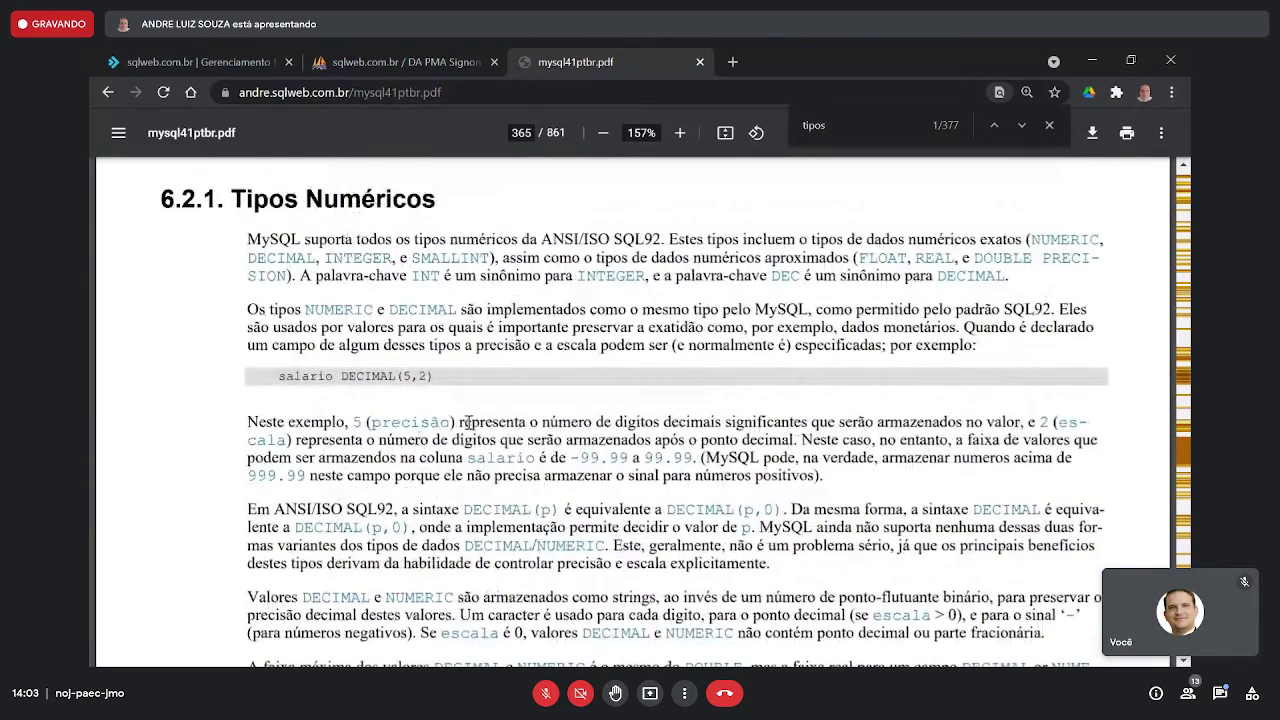
{"action": "scroll", "coordinate": [491, 417], "scroll_direction": "down", "scroll_amount": 10}
{"action": "scroll", "coordinate": [491, 417], "scroll_direction": "down", "scroll_amount": 8}
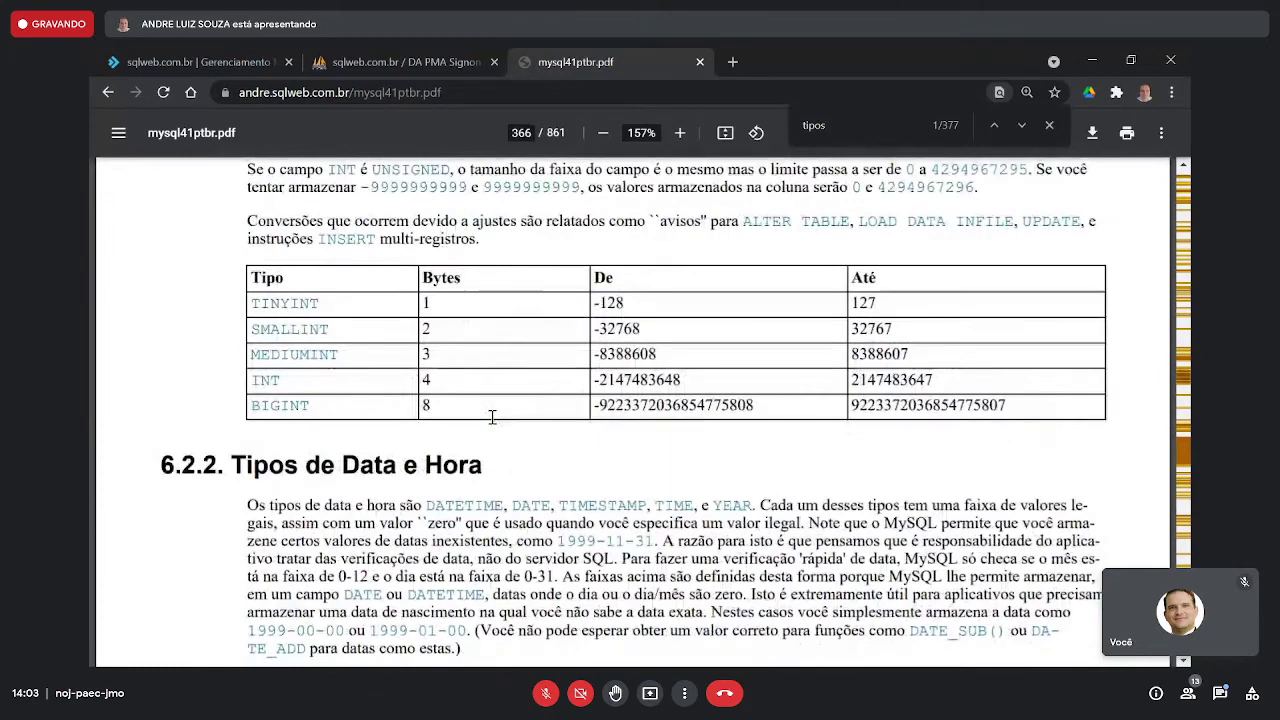
{"action": "scroll", "coordinate": [491, 417], "scroll_direction": "up", "scroll_amount": 1}
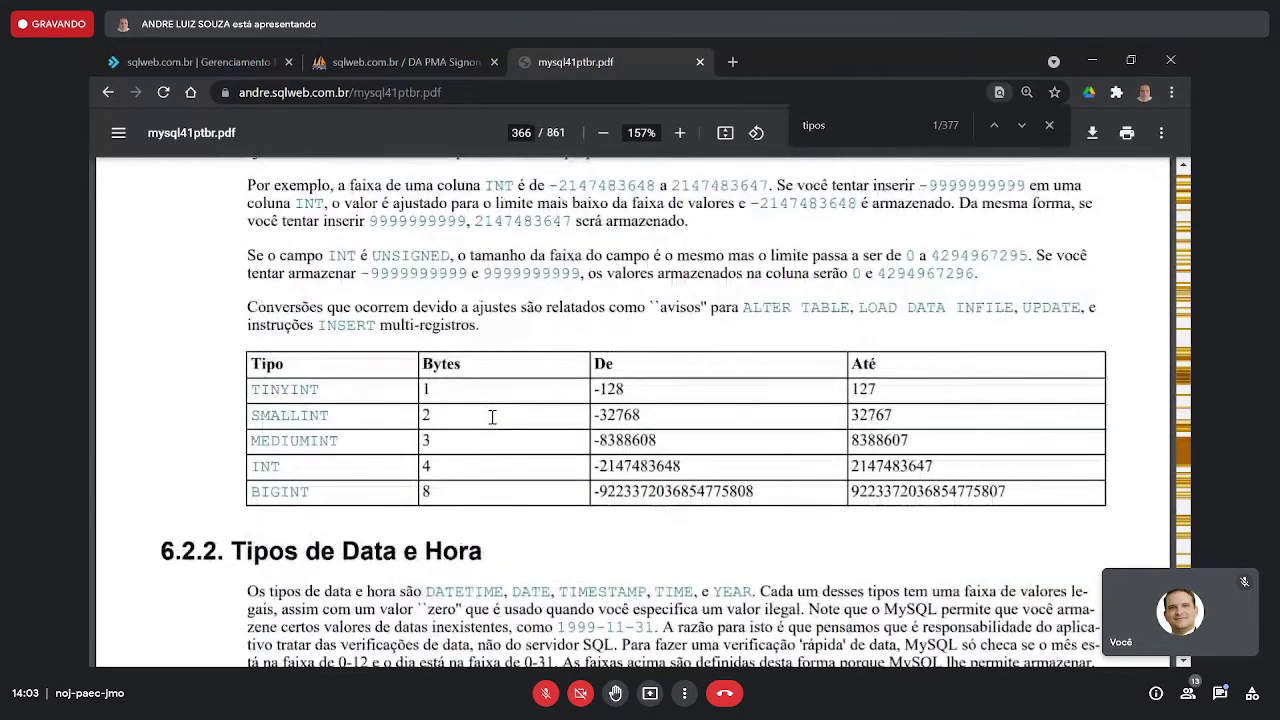
{"action": "double_click", "coordinate": [297, 391]}
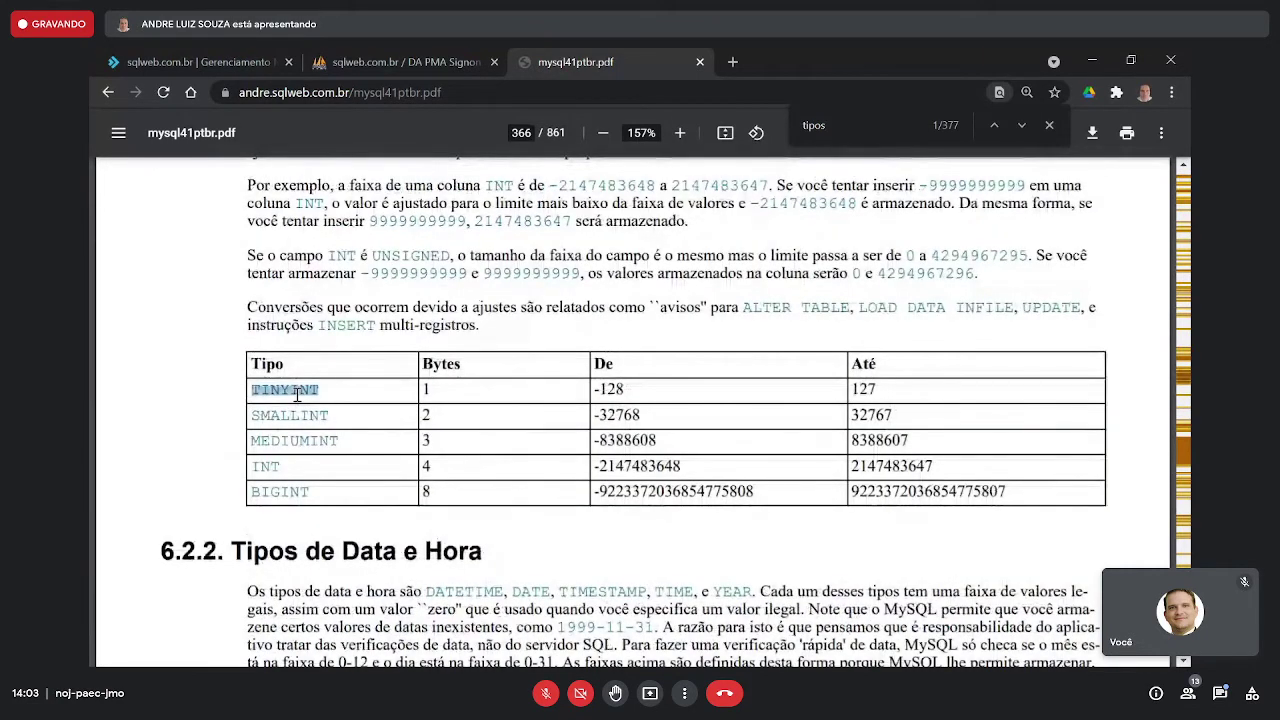
{"action": "left_click", "coordinate": [438, 388]}
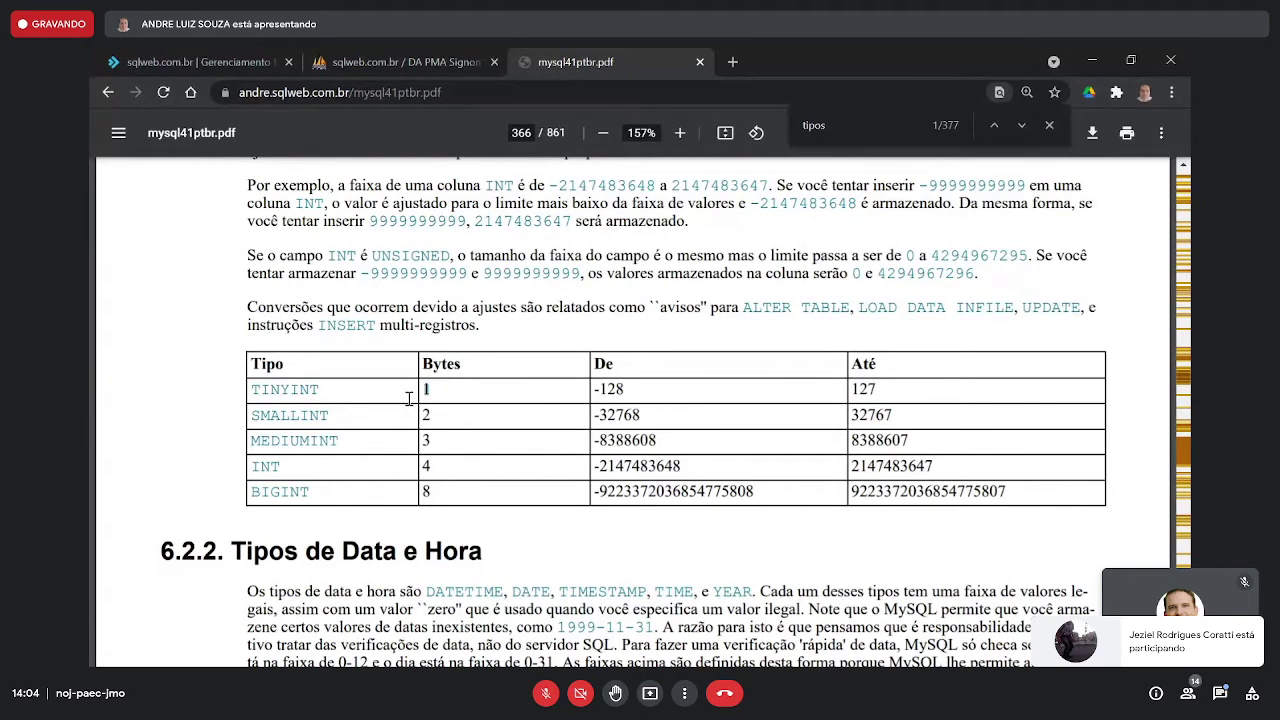
{"action": "double_click", "coordinate": [289, 389]}
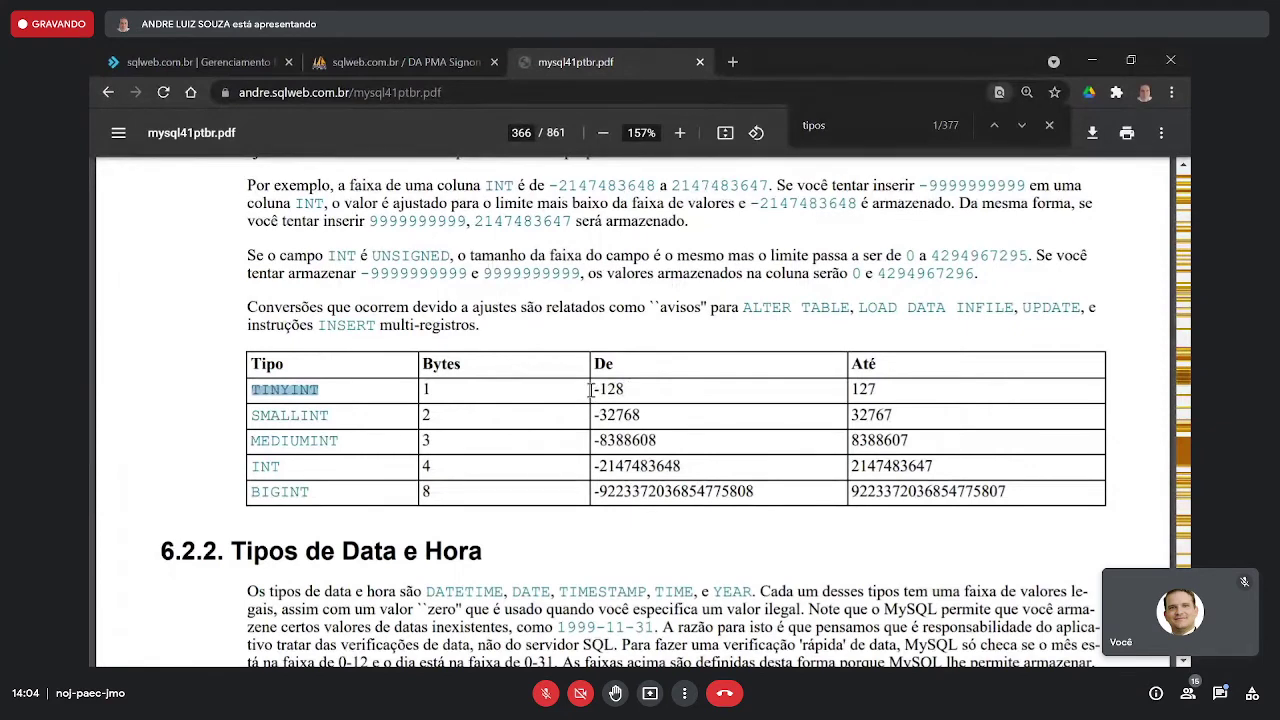
{"action": "left_click_drag", "start_coordinate": [594, 389], "coordinate": [625, 390]}
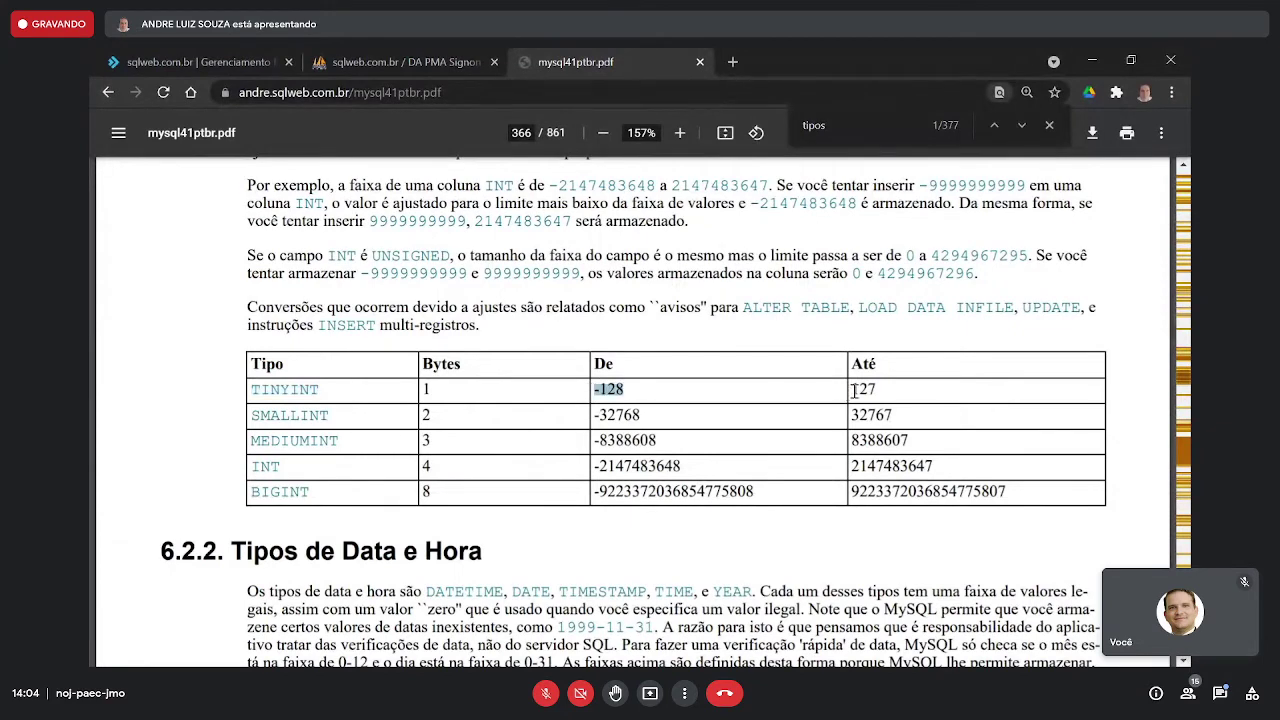
{"action": "left_click_drag", "start_coordinate": [851, 390], "coordinate": [884, 386]}
- Scroll the manual down to section 6.3.1 and the comparison operators on page 377
{"action": "scroll", "coordinate": [653, 397], "scroll_direction": "down", "scroll_amount": 4}
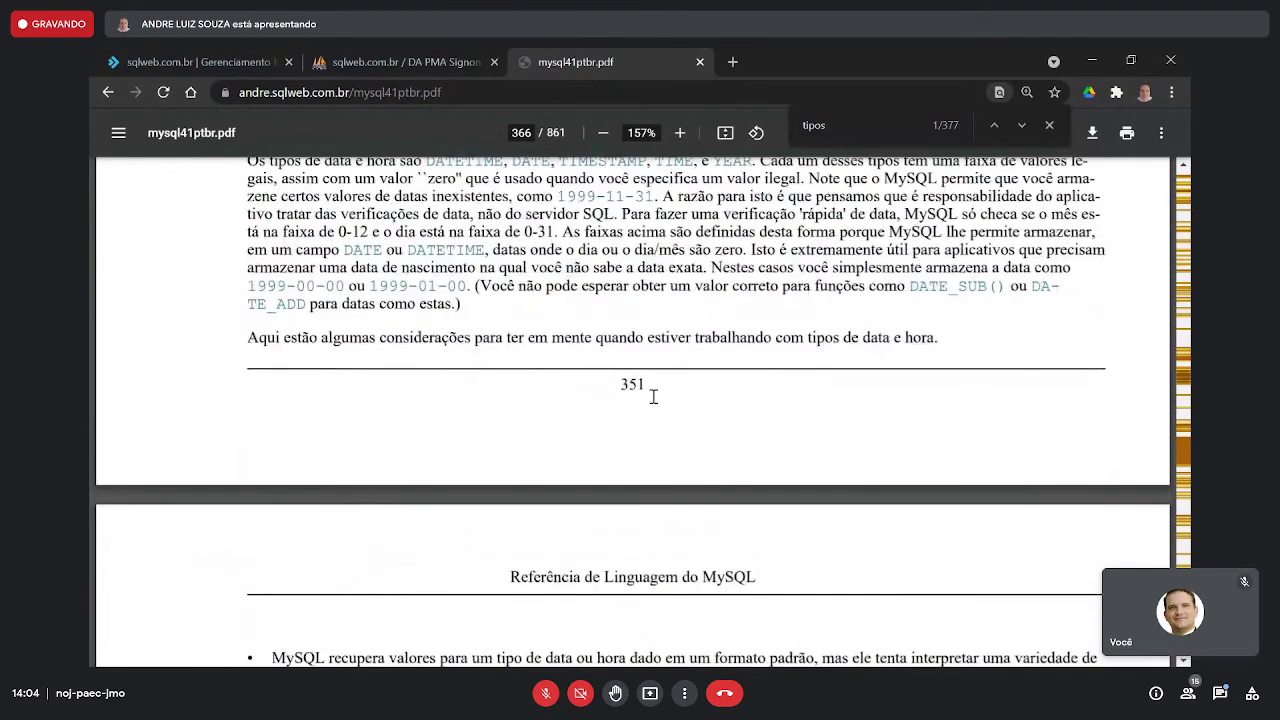
{"action": "scroll", "coordinate": [653, 397], "scroll_direction": "down", "scroll_amount": 14}
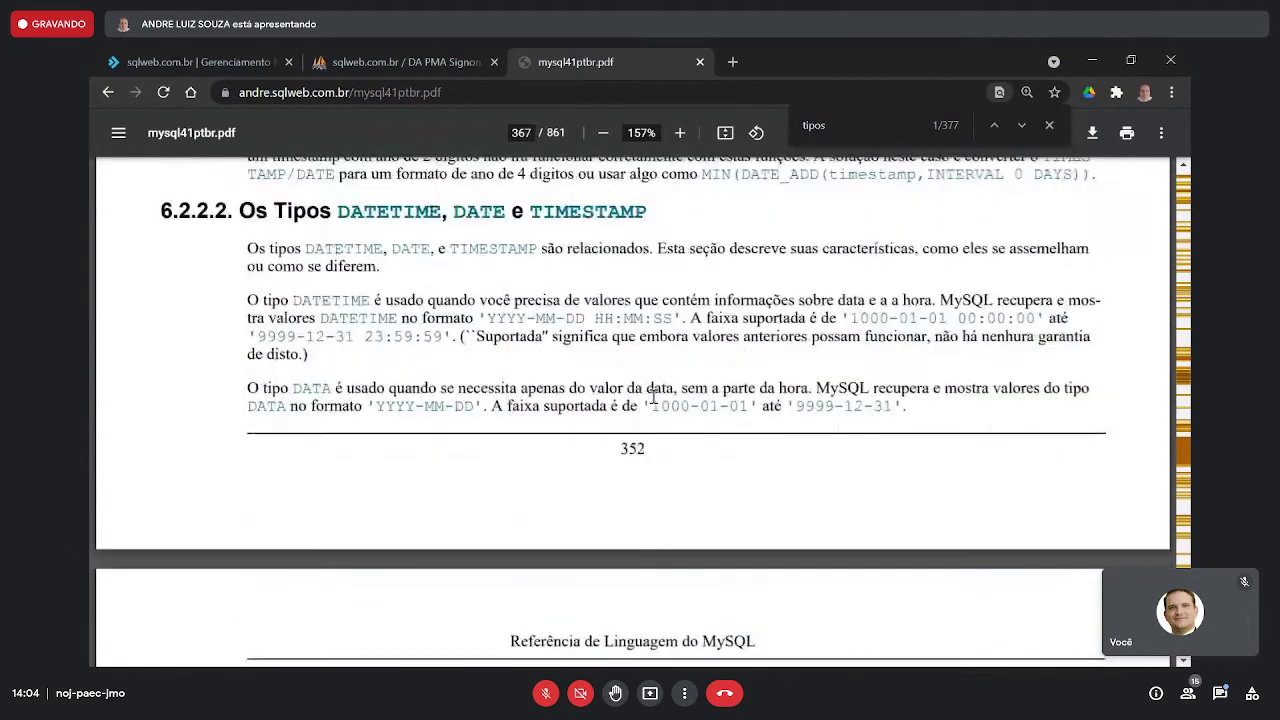
{"action": "scroll", "coordinate": [653, 397], "scroll_direction": "down", "scroll_amount": 14}
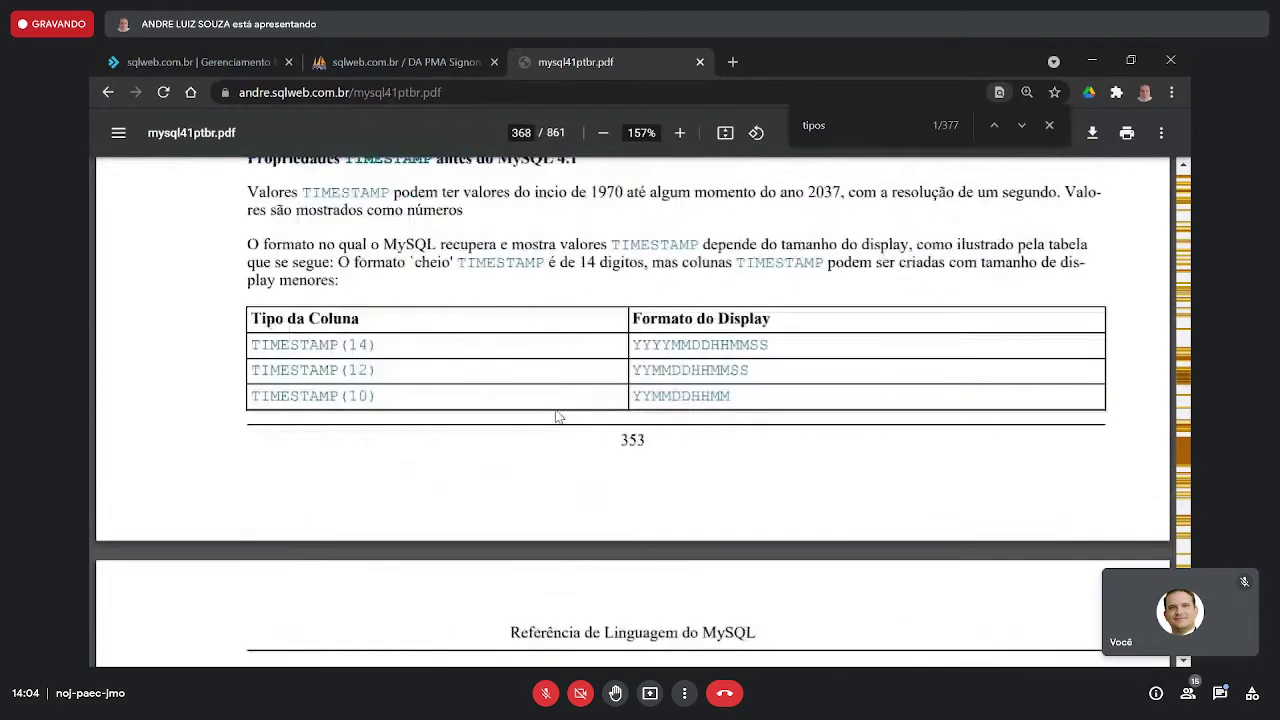
{"action": "scroll", "coordinate": [558, 417], "scroll_direction": "down", "scroll_amount": 10}
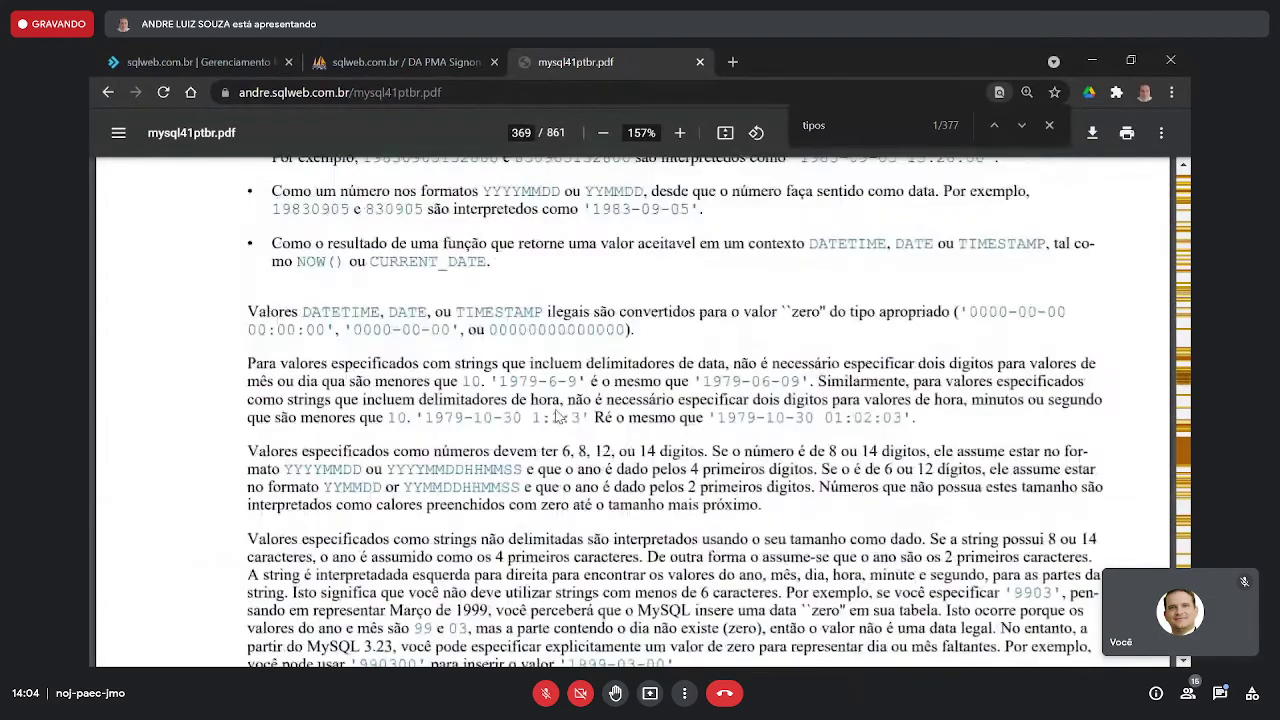
{"action": "scroll", "coordinate": [558, 417], "scroll_direction": "down", "scroll_amount": 14}
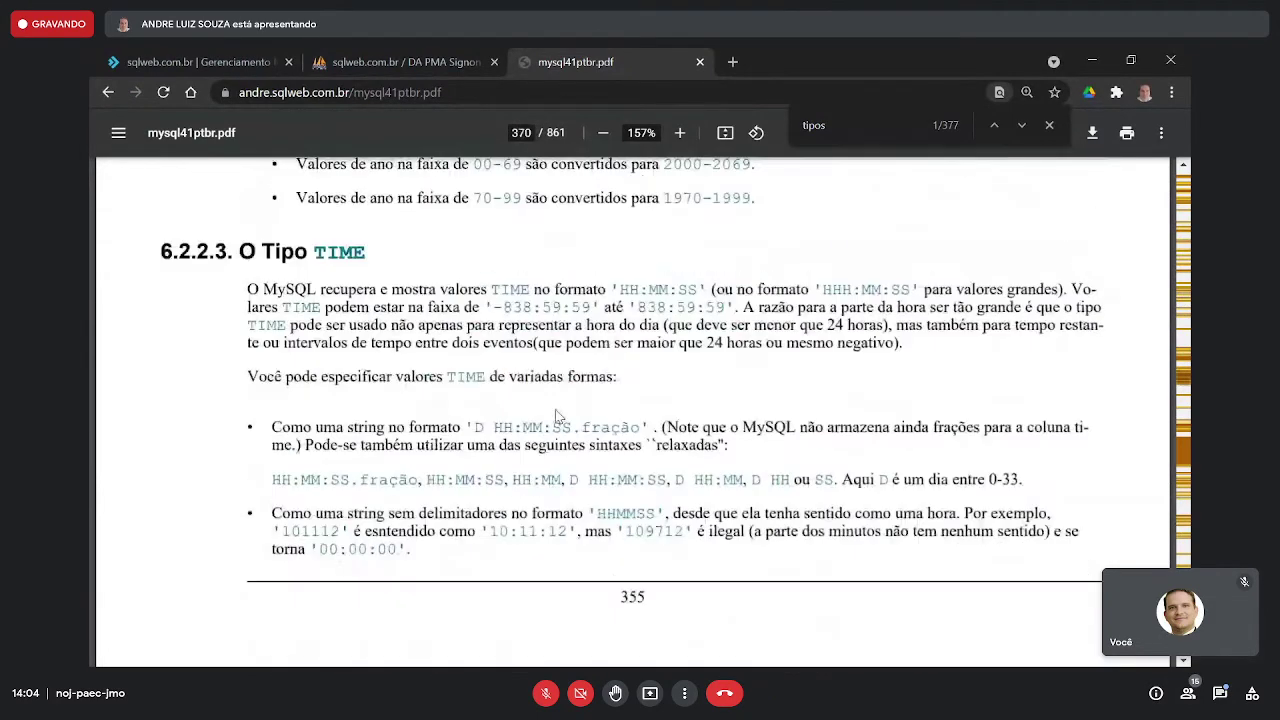
{"action": "scroll", "coordinate": [558, 417], "scroll_direction": "down", "scroll_amount": 5}
{"action": "scroll", "coordinate": [558, 417], "scroll_direction": "down", "scroll_amount": 10}
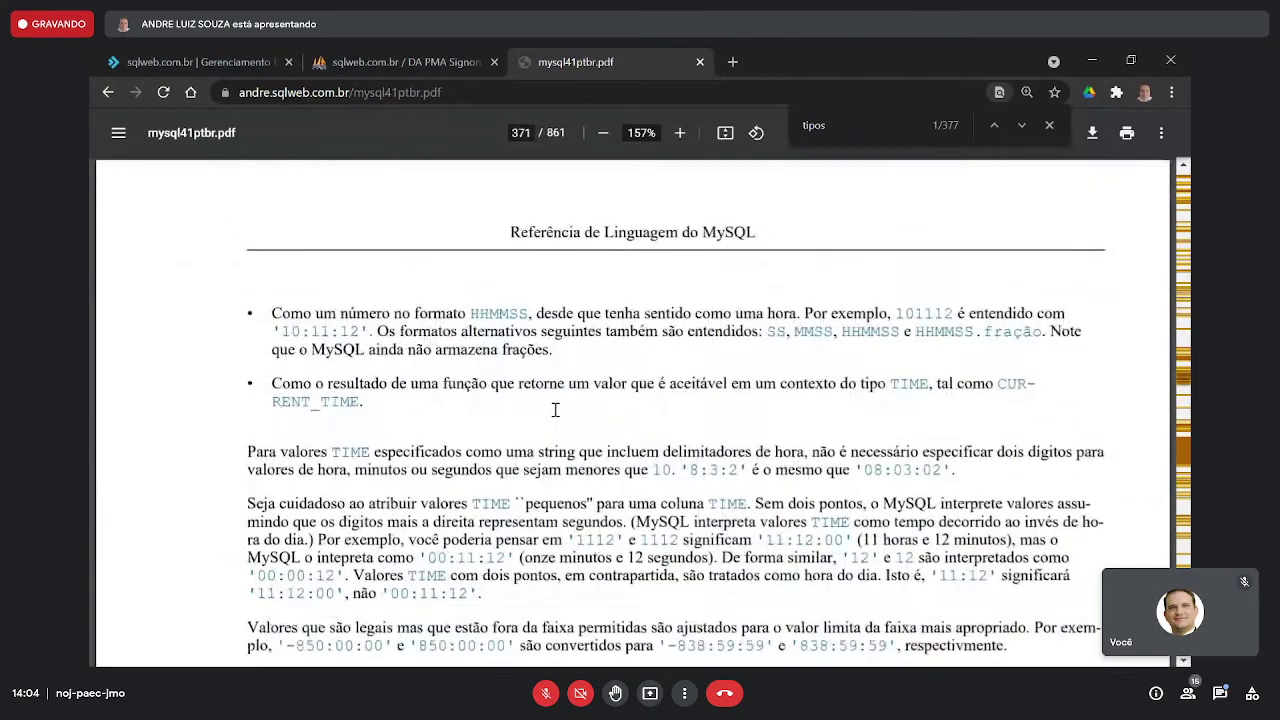
{"action": "scroll", "coordinate": [555, 410], "scroll_direction": "down", "scroll_amount": 15}
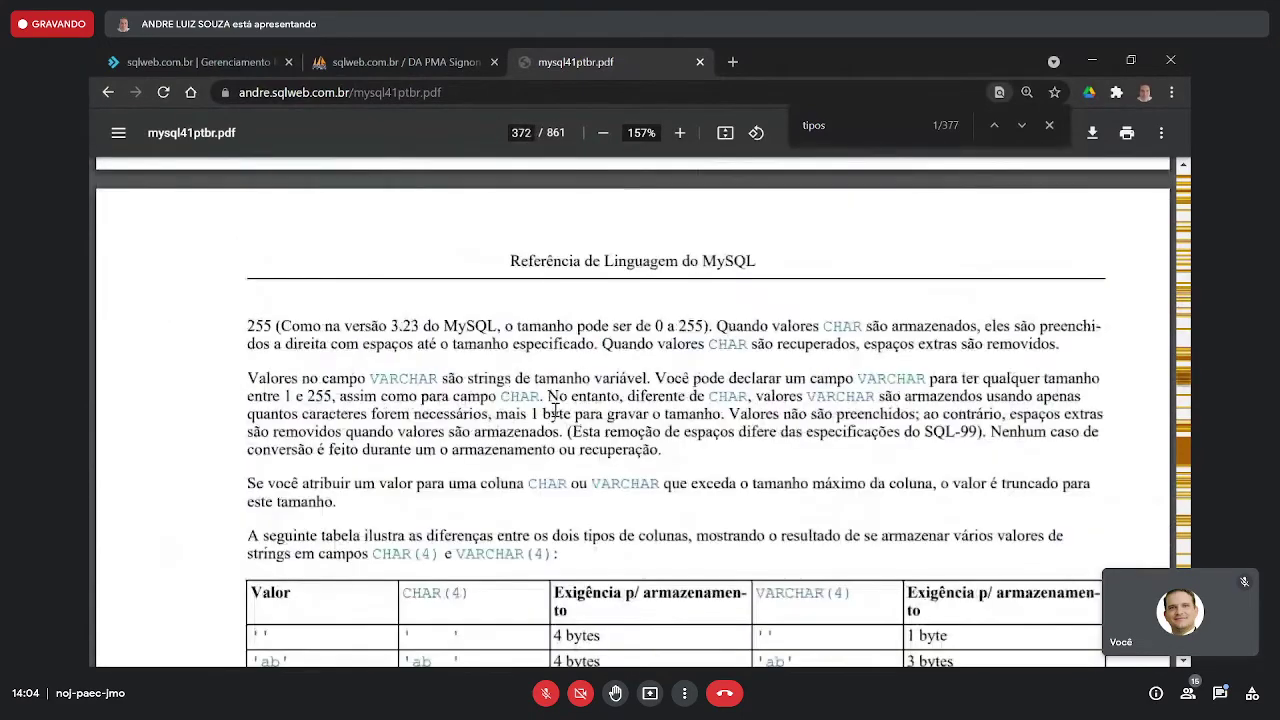
{"action": "scroll", "coordinate": [555, 410], "scroll_direction": "down", "scroll_amount": 15}
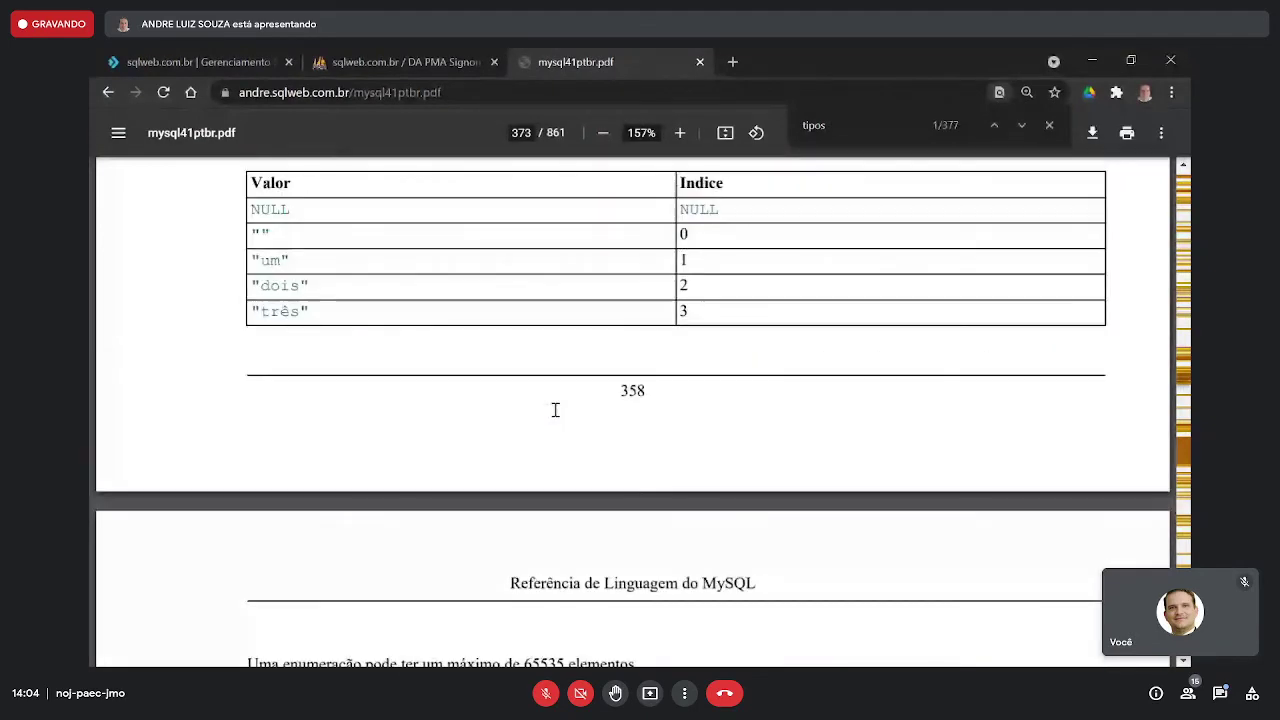
{"action": "scroll", "coordinate": [555, 410], "scroll_direction": "down", "scroll_amount": 15}
{"action": "scroll", "coordinate": [555, 410], "scroll_direction": "down", "scroll_amount": 8}
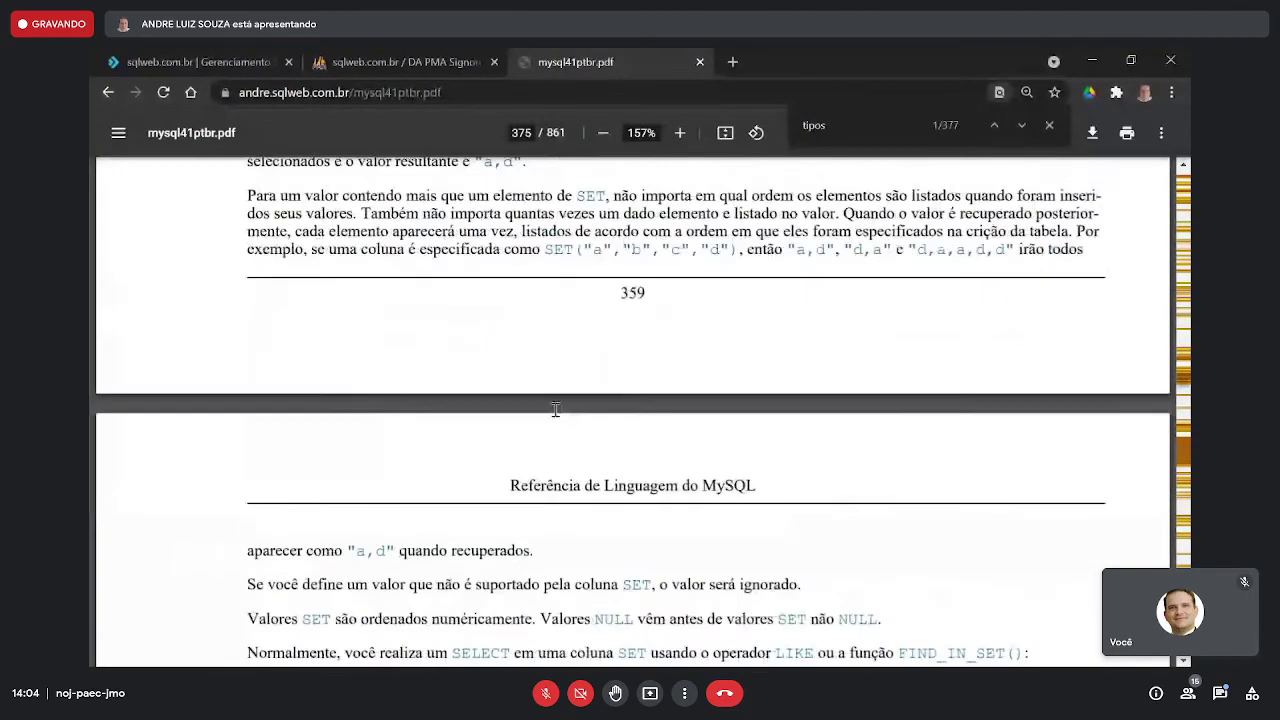
{"action": "scroll", "coordinate": [555, 410], "scroll_direction": "down", "scroll_amount": 20}
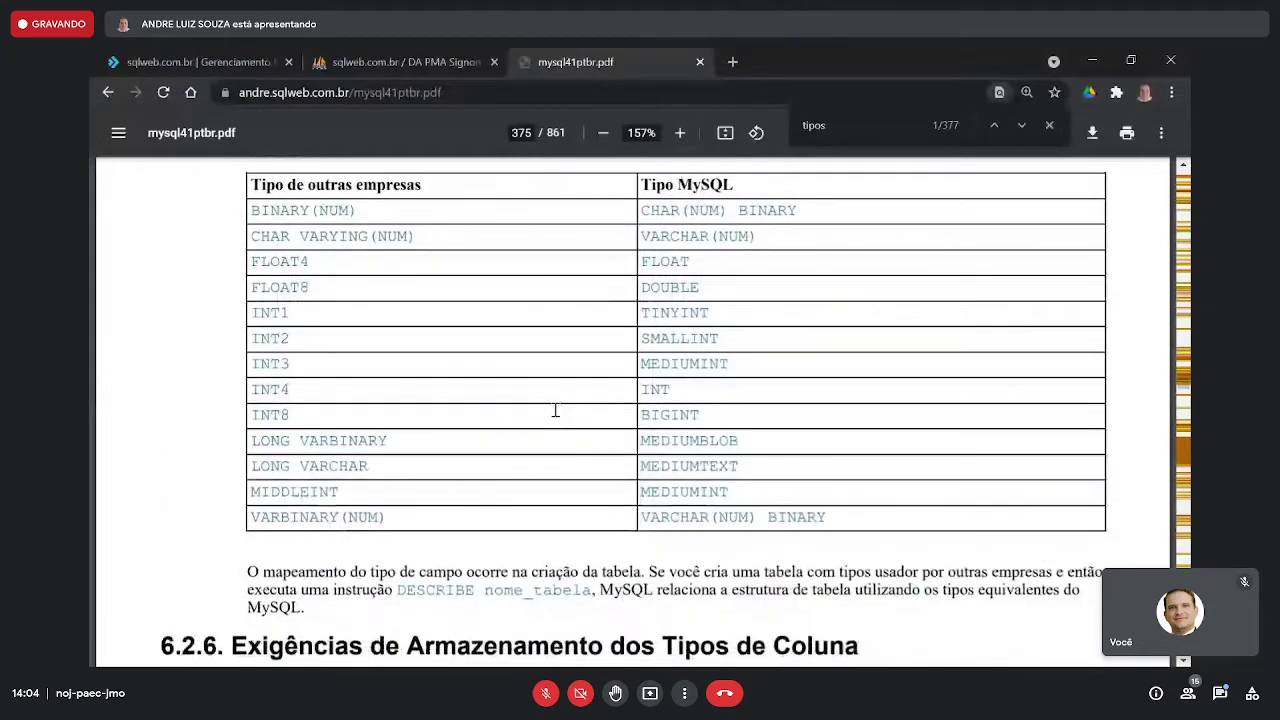
{"action": "scroll", "coordinate": [555, 410], "scroll_direction": "down", "scroll_amount": 5}
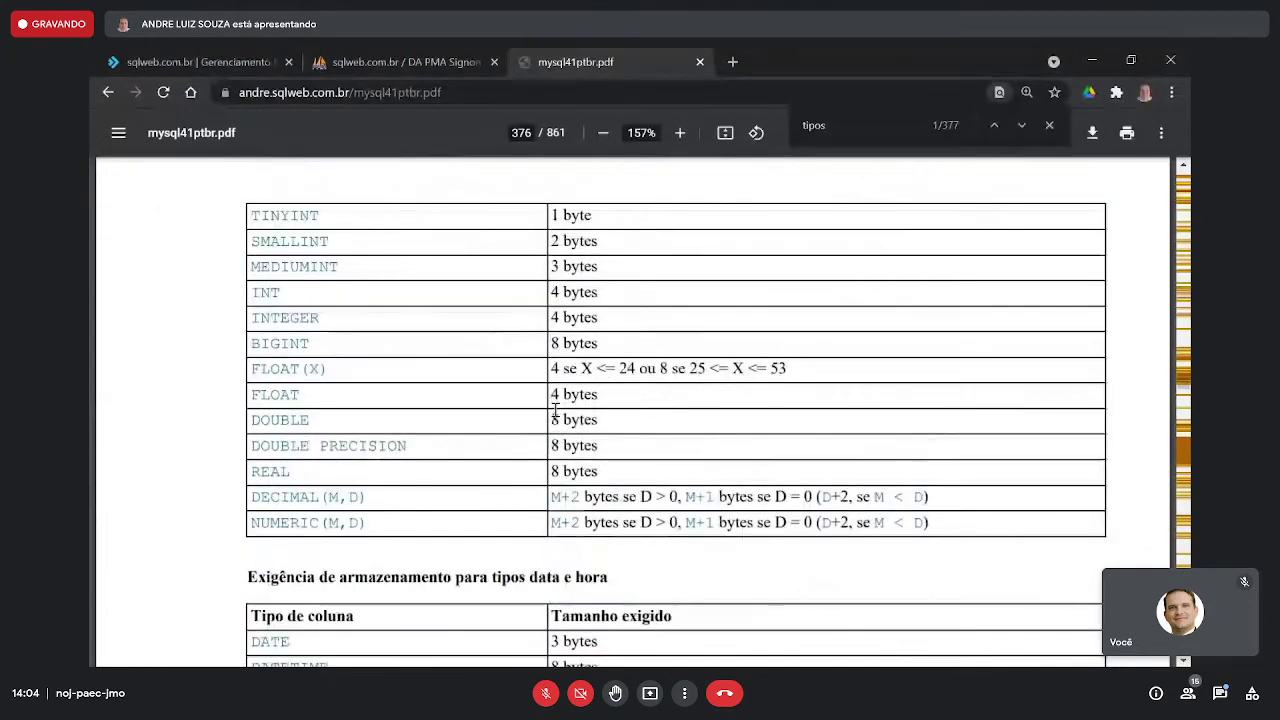
{"action": "scroll", "coordinate": [555, 410], "scroll_direction": "down", "scroll_amount": 4}
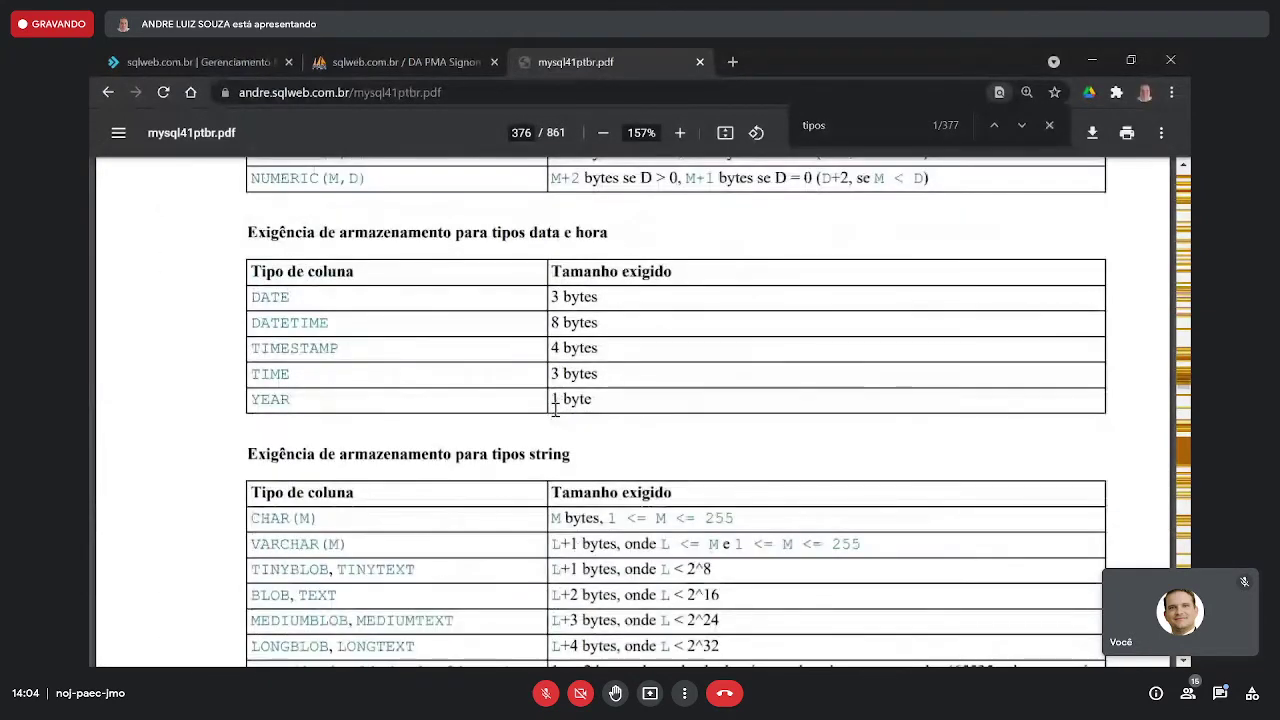
{"action": "scroll", "coordinate": [555, 410], "scroll_direction": "down", "scroll_amount": 10}
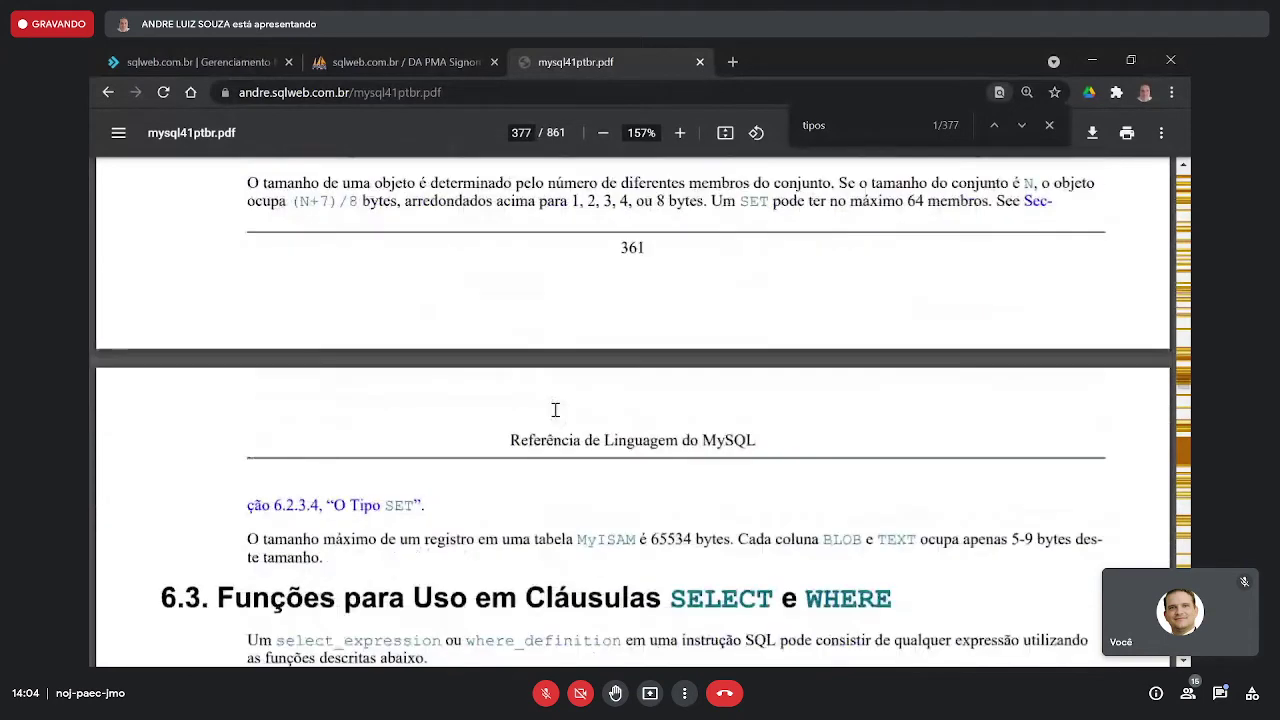
{"action": "scroll", "coordinate": [555, 410], "scroll_direction": "down", "scroll_amount": 9}
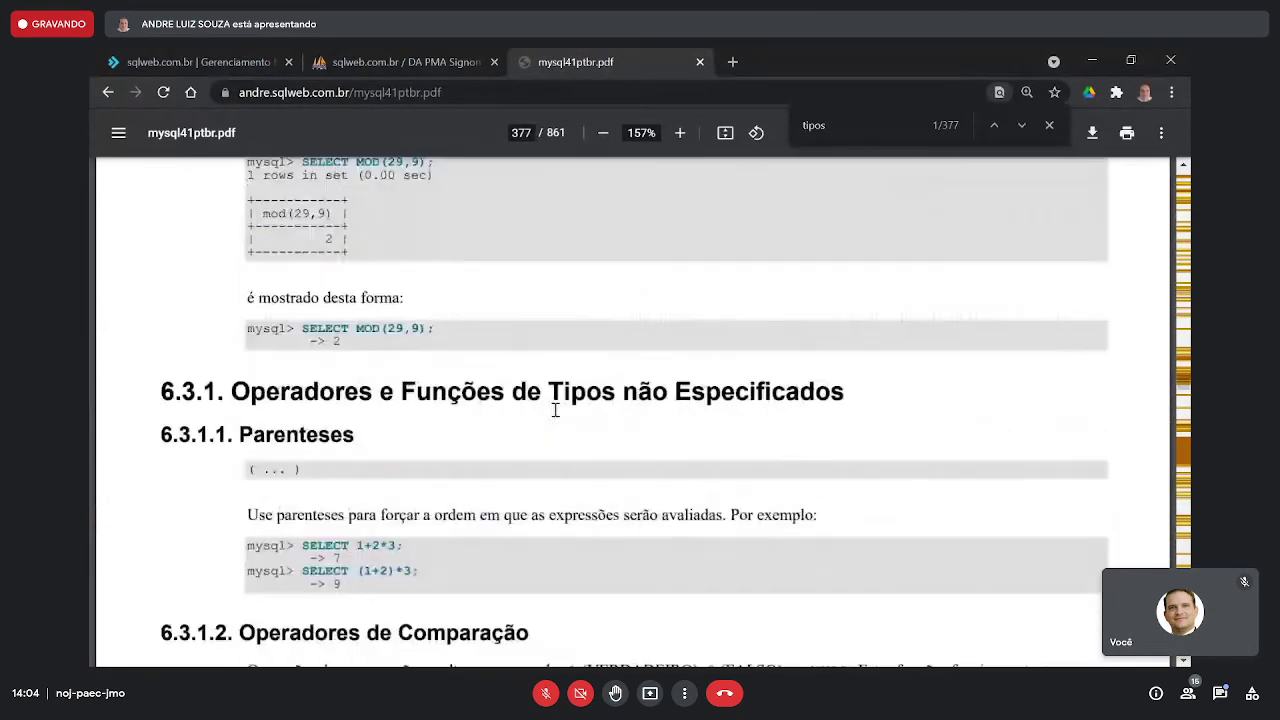
{"action": "scroll", "coordinate": [555, 410], "scroll_direction": "down", "scroll_amount": 2}
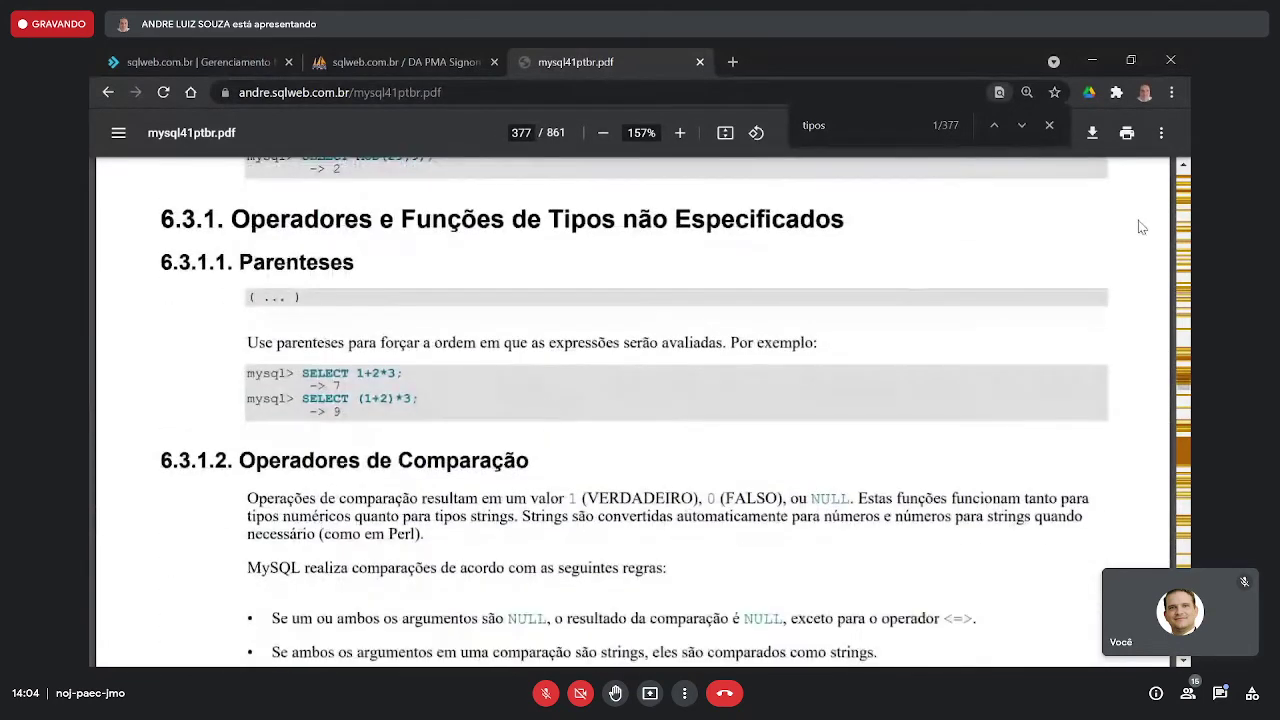
- Scroll back up to the integer type entries and zoom the manual page to 200%
{"action": "scroll", "coordinate": [1060, 245], "scroll_direction": "up", "scroll_amount": 12}
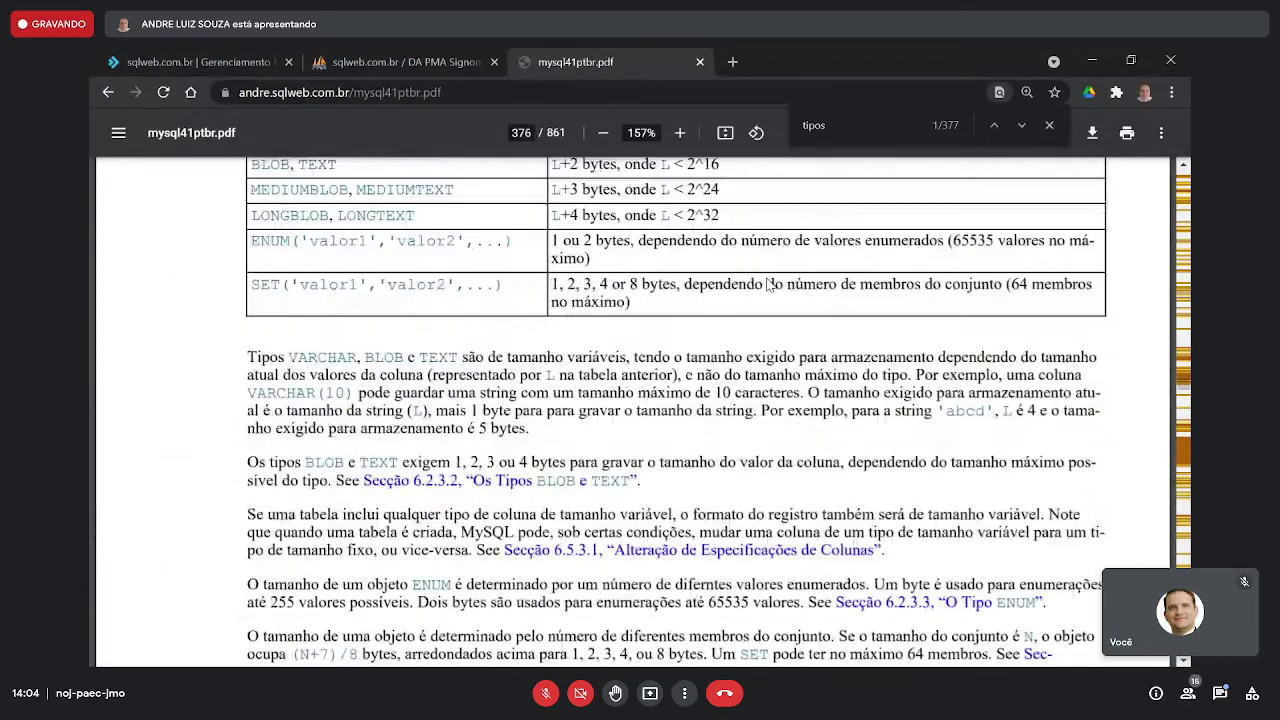
{"action": "scroll", "coordinate": [769, 285], "scroll_direction": "up", "scroll_amount": 20}
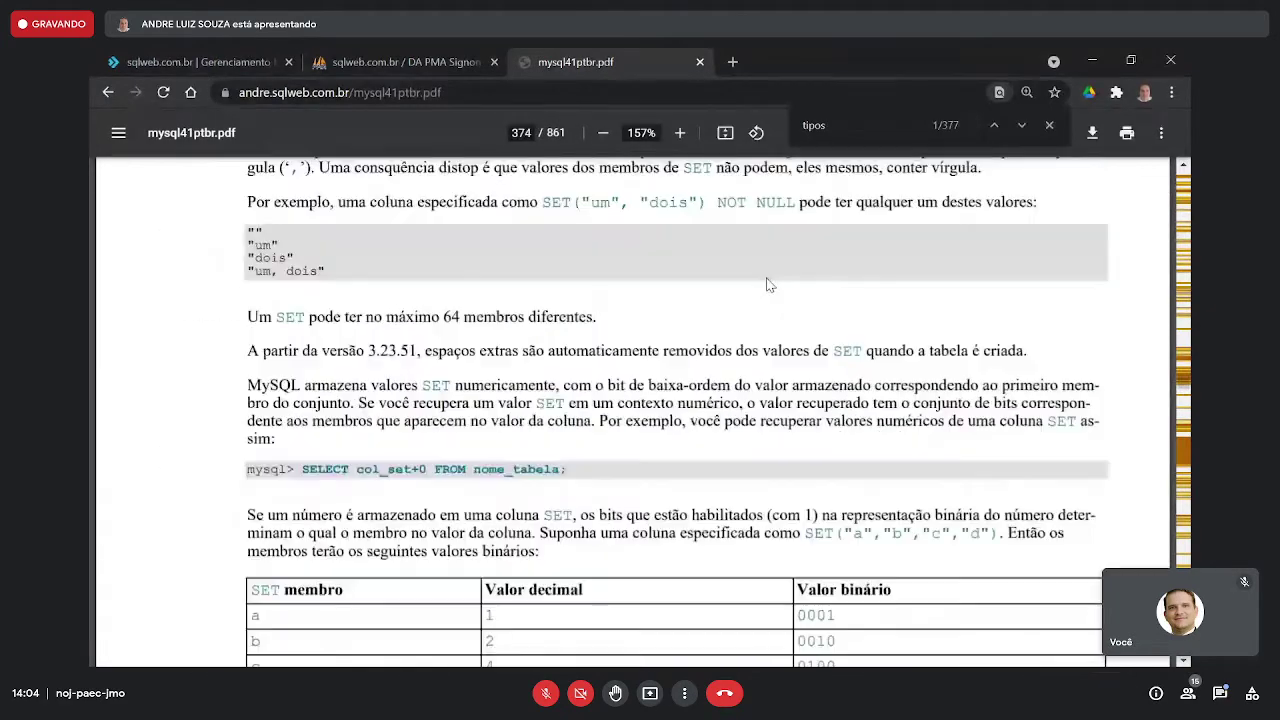
{"action": "scroll", "coordinate": [769, 285], "scroll_direction": "up", "scroll_amount": 20}
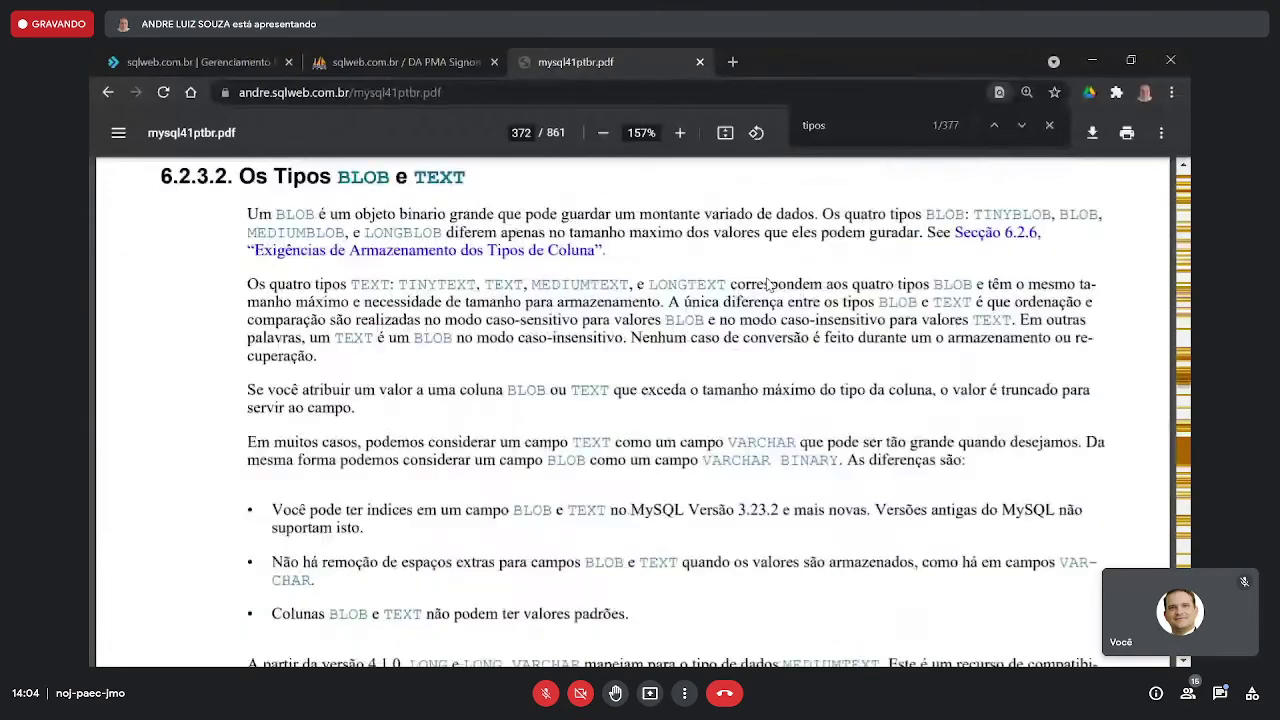
{"action": "scroll", "coordinate": [769, 285], "scroll_direction": "up", "scroll_amount": 20}
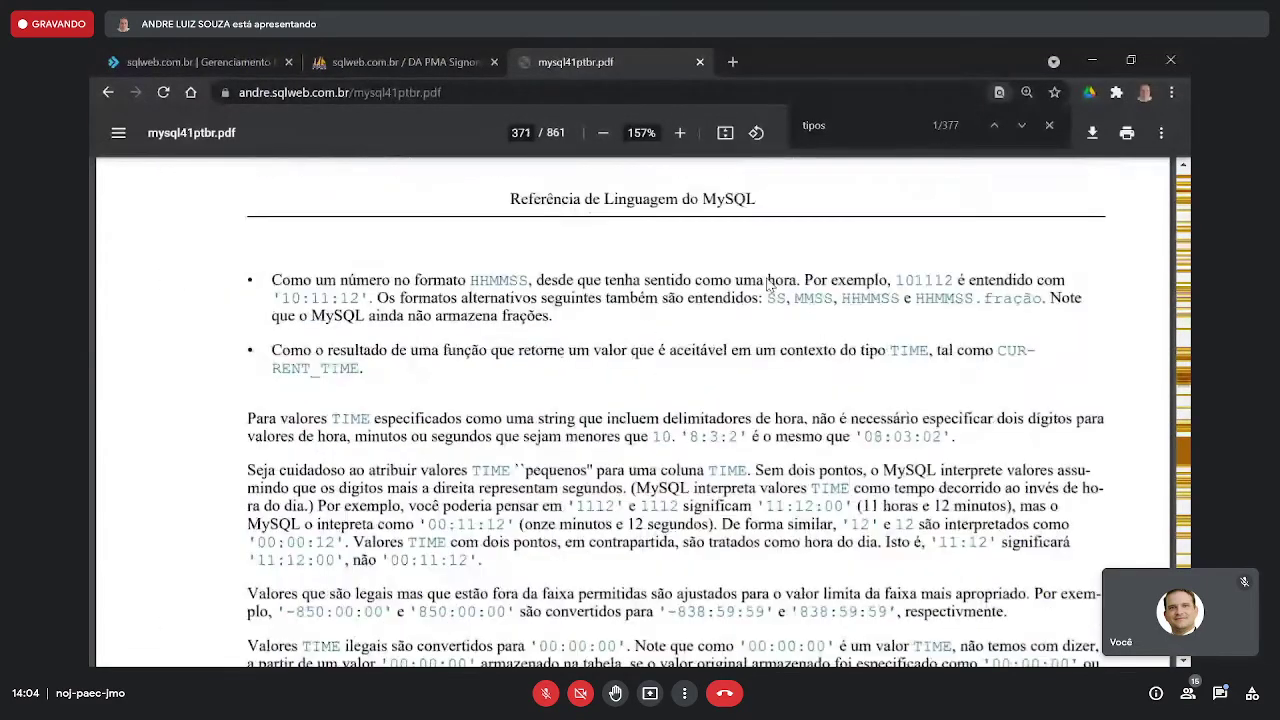
{"action": "scroll", "coordinate": [769, 285], "scroll_direction": "up", "scroll_amount": 15}
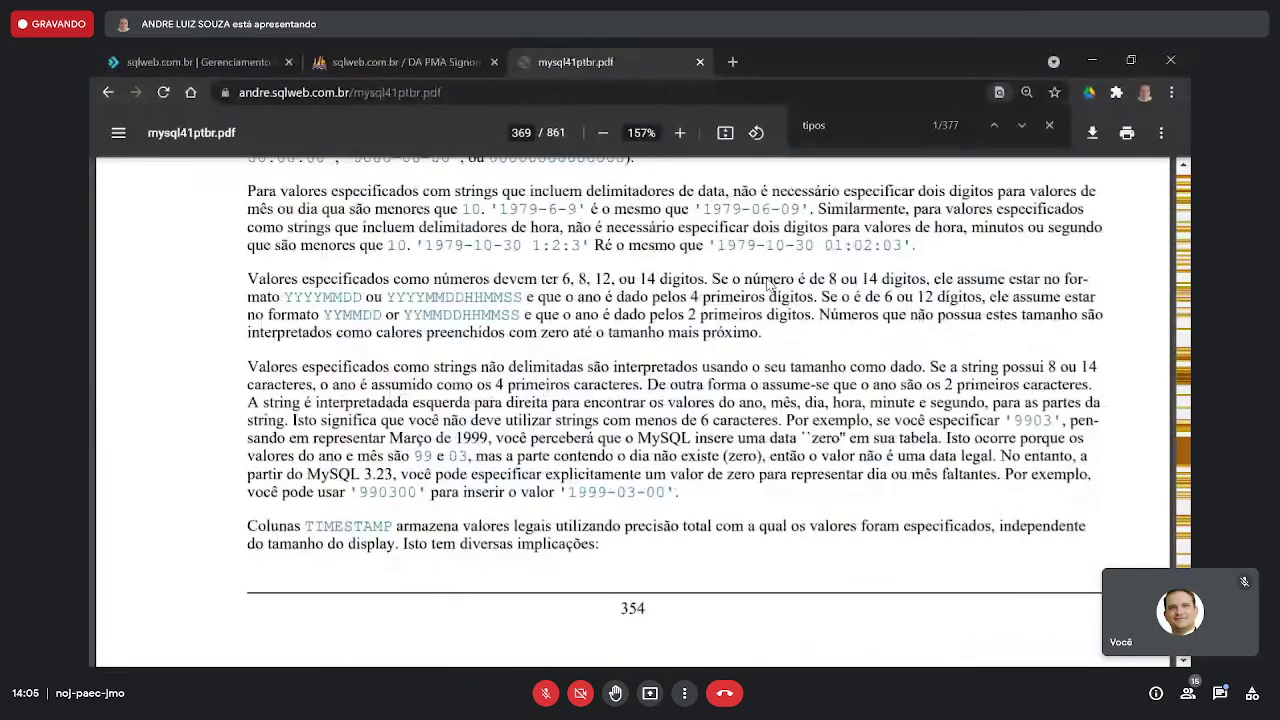
{"action": "scroll", "coordinate": [769, 285], "scroll_direction": "up", "scroll_amount": 15}
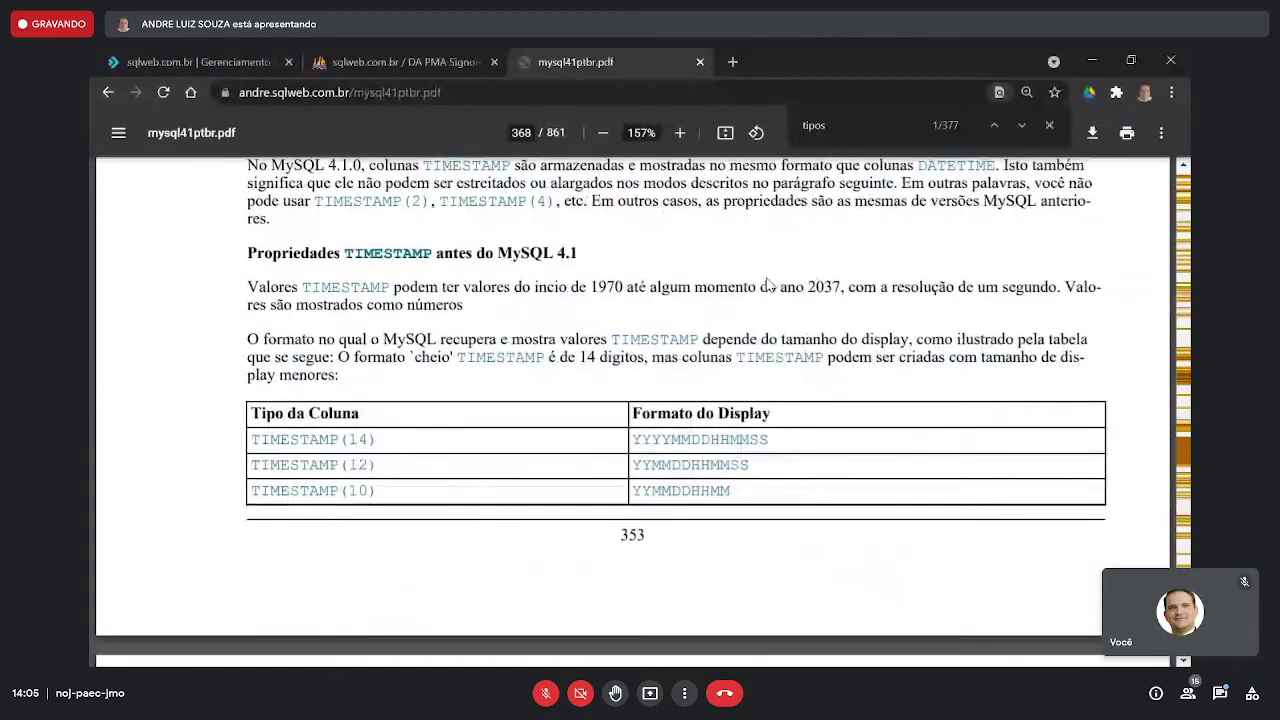
{"action": "scroll", "coordinate": [769, 285], "scroll_direction": "up", "scroll_amount": 15}
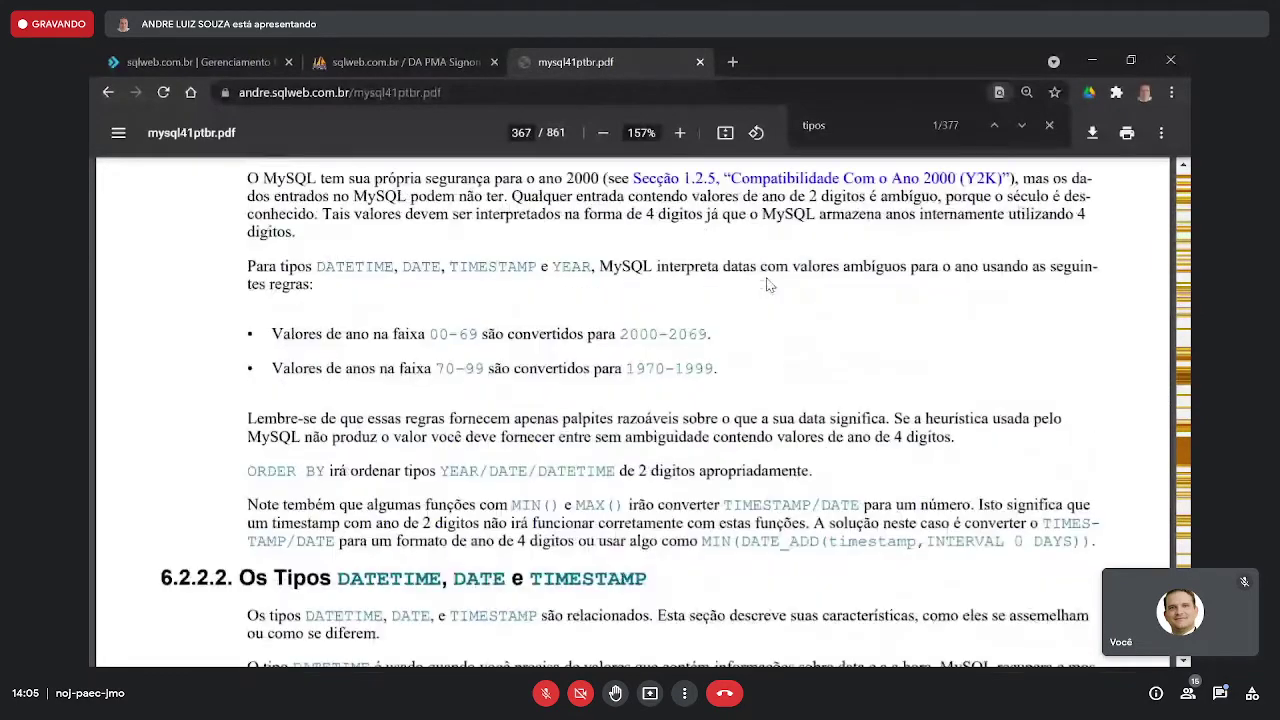
{"action": "scroll", "coordinate": [769, 285], "scroll_direction": "up", "scroll_amount": 15}
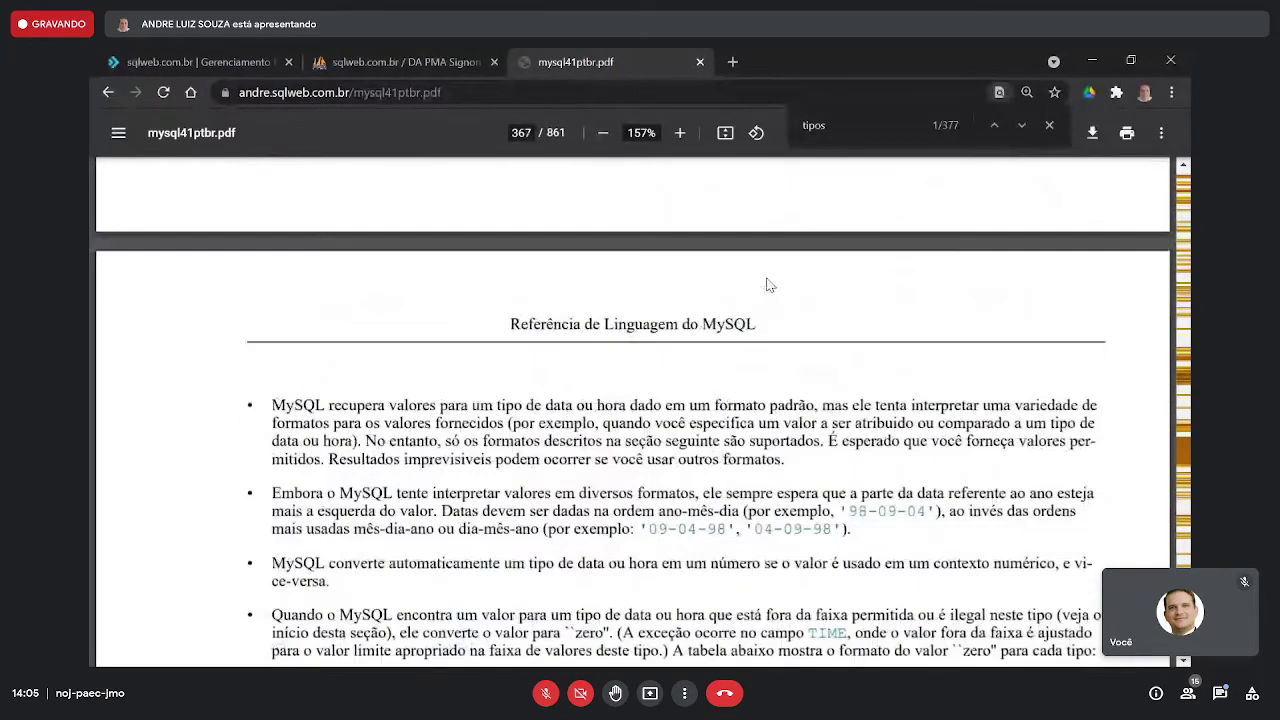
{"action": "scroll", "coordinate": [769, 285], "scroll_direction": "up", "scroll_amount": 2}
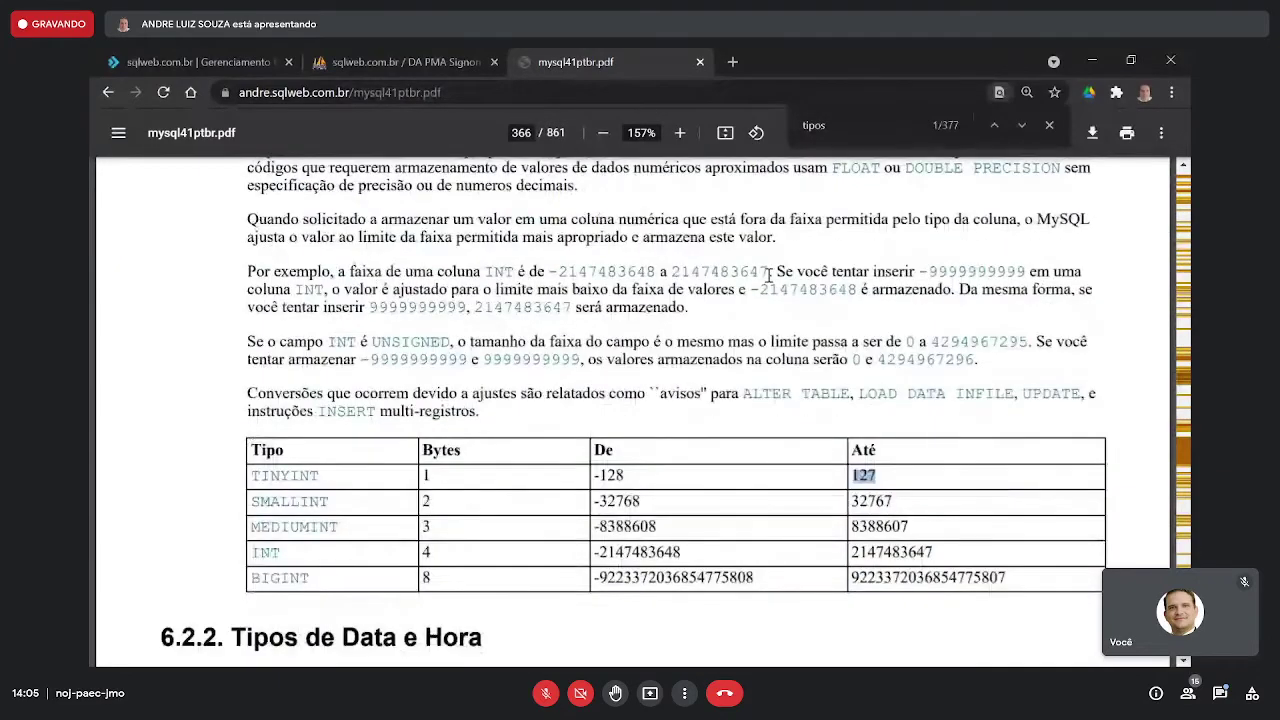
{"action": "scroll", "coordinate": [769, 275], "scroll_direction": "up", "scroll_amount": 15}
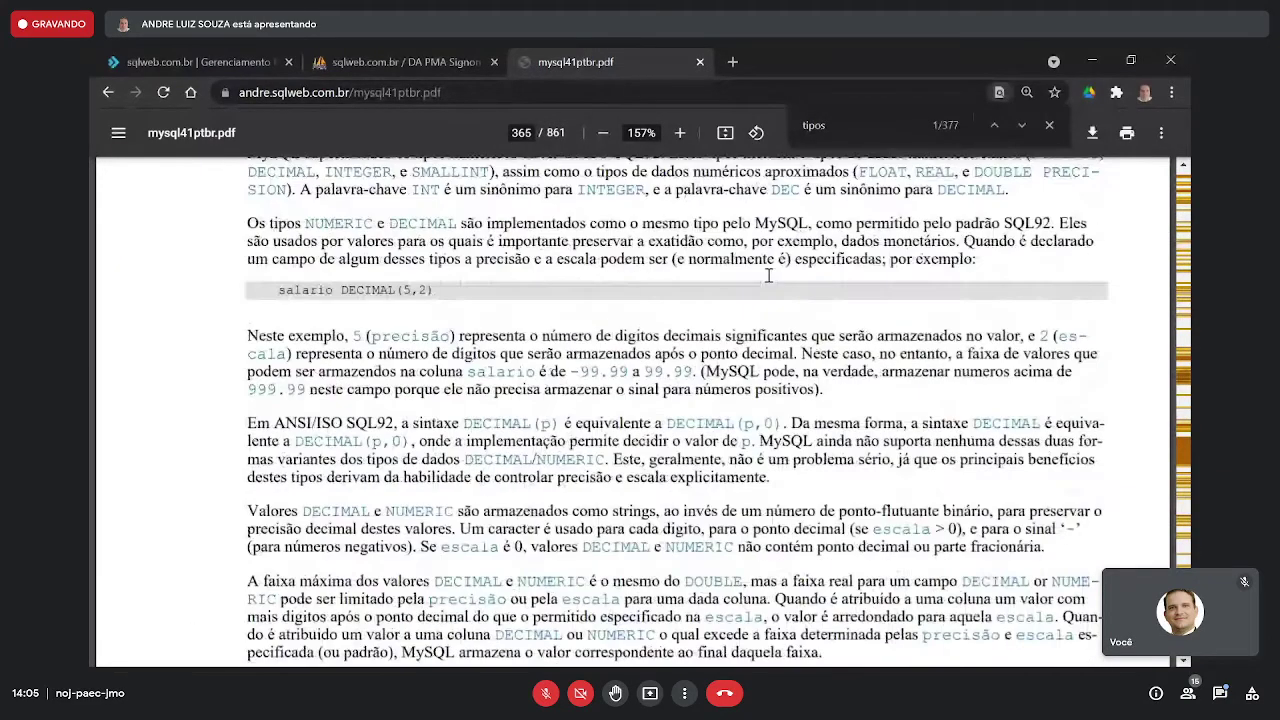
{"action": "scroll", "coordinate": [769, 275], "scroll_direction": "up", "scroll_amount": 10}
{"action": "scroll", "coordinate": [769, 275], "scroll_direction": "down", "scroll_amount": 7}
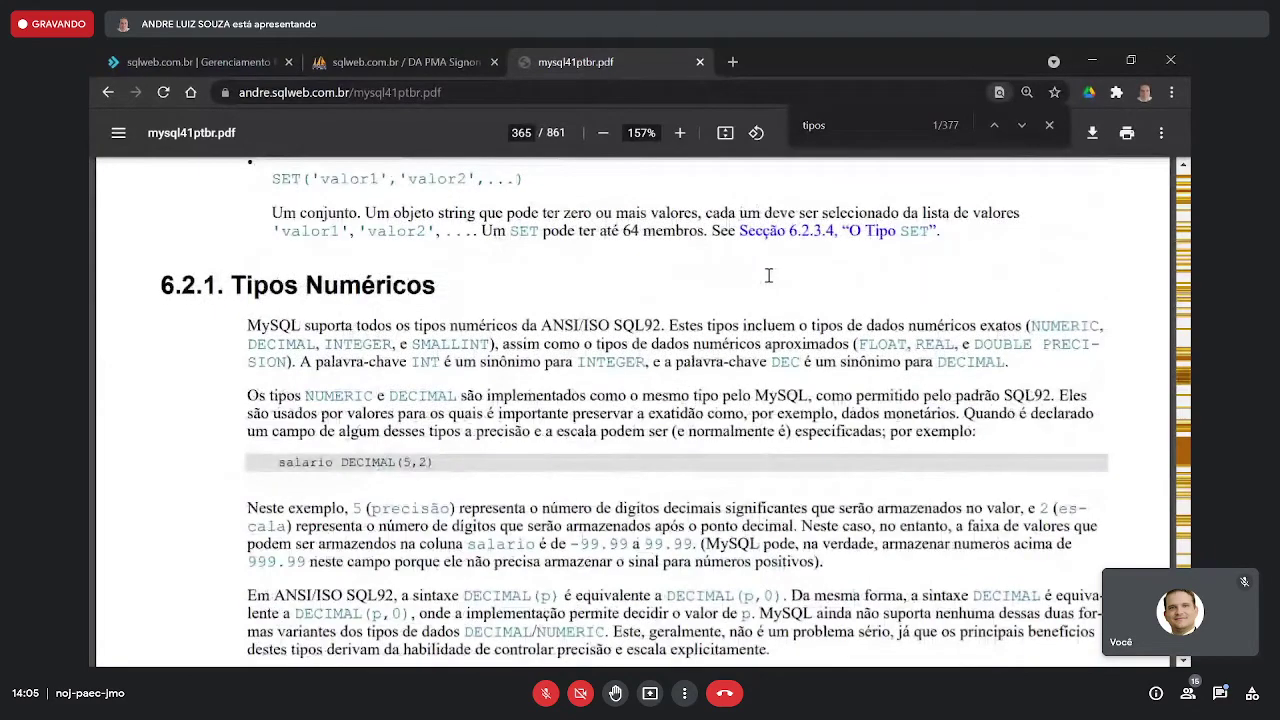
{"action": "scroll", "coordinate": [769, 275], "scroll_direction": "down", "scroll_amount": 6}
{"action": "scroll", "coordinate": [769, 275], "scroll_direction": "up", "scroll_amount": 6}
{"action": "scroll", "coordinate": [769, 275], "scroll_direction": "up", "scroll_amount": 18}
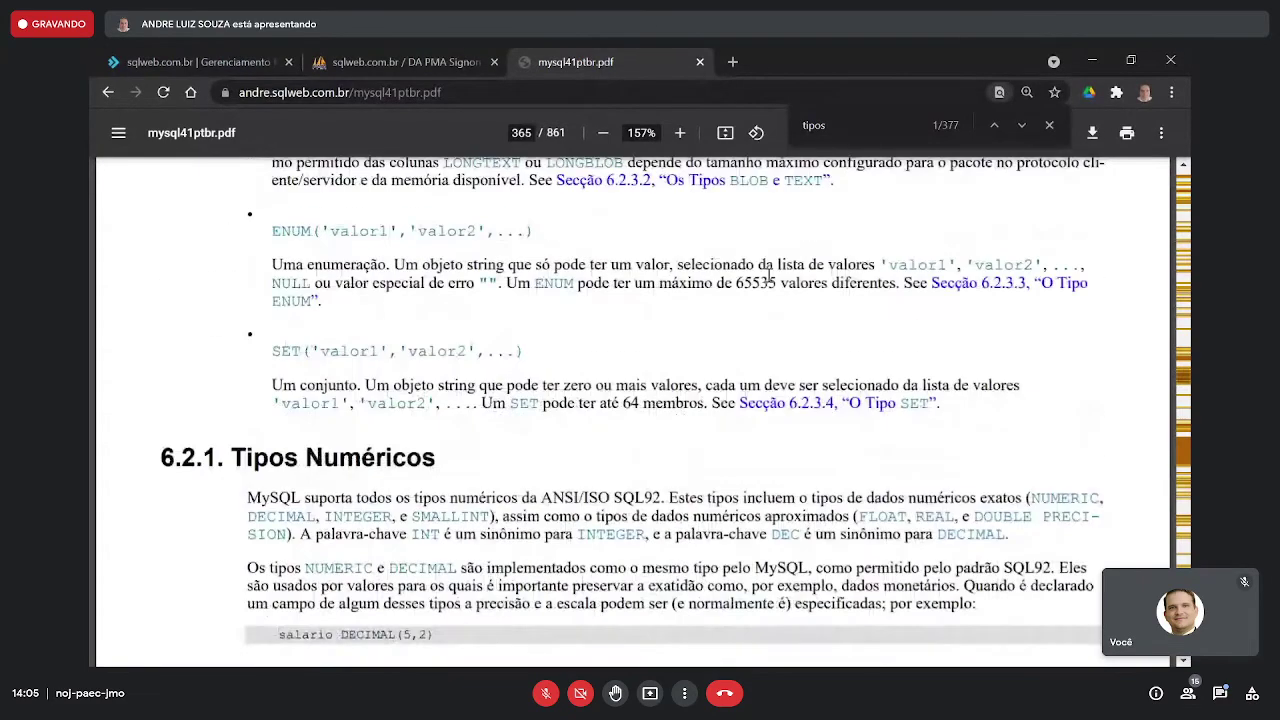
{"action": "scroll", "coordinate": [769, 275], "scroll_direction": "up", "scroll_amount": 15}
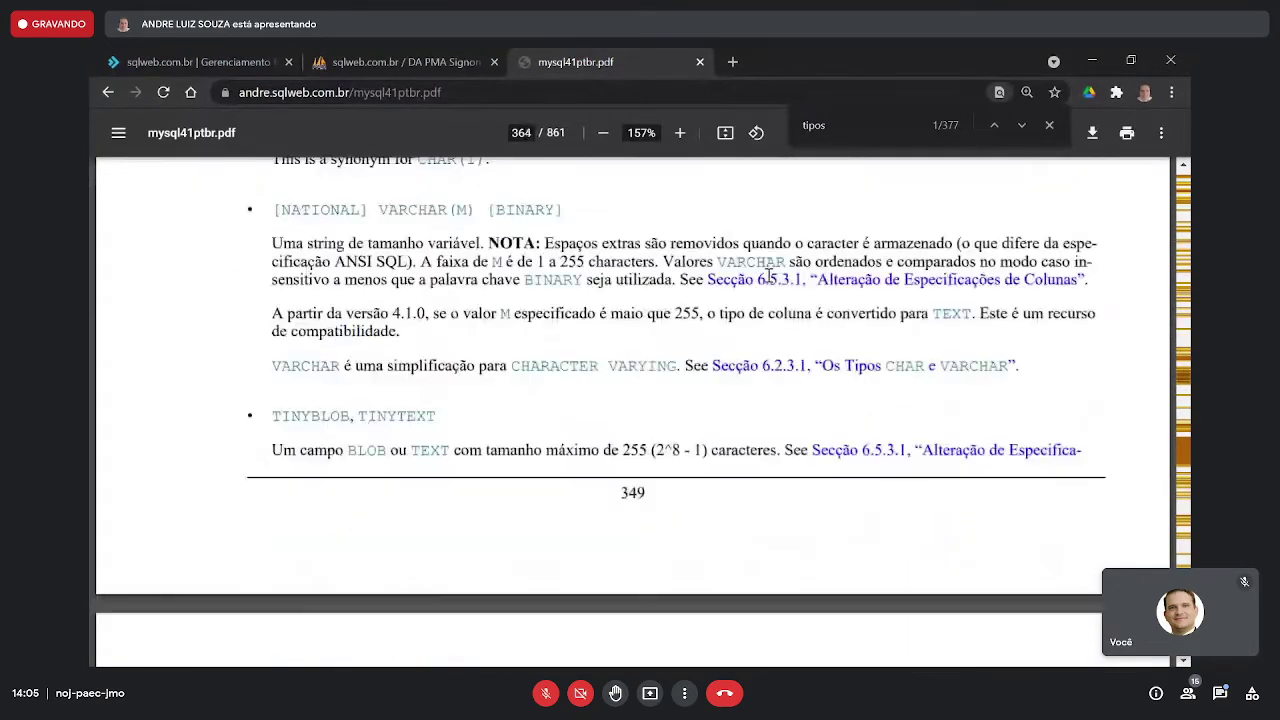
{"action": "scroll", "coordinate": [769, 275], "scroll_direction": "up", "scroll_amount": 15}
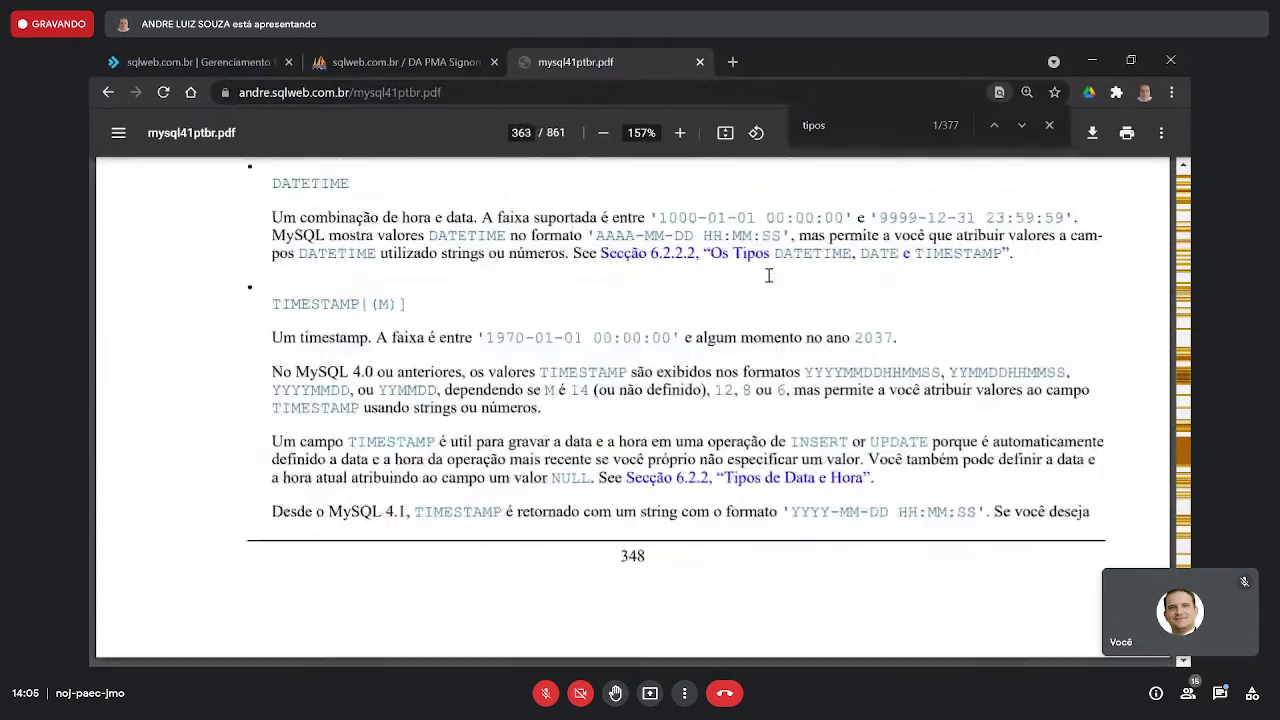
{"action": "scroll", "coordinate": [769, 275], "scroll_direction": "up", "scroll_amount": 15}
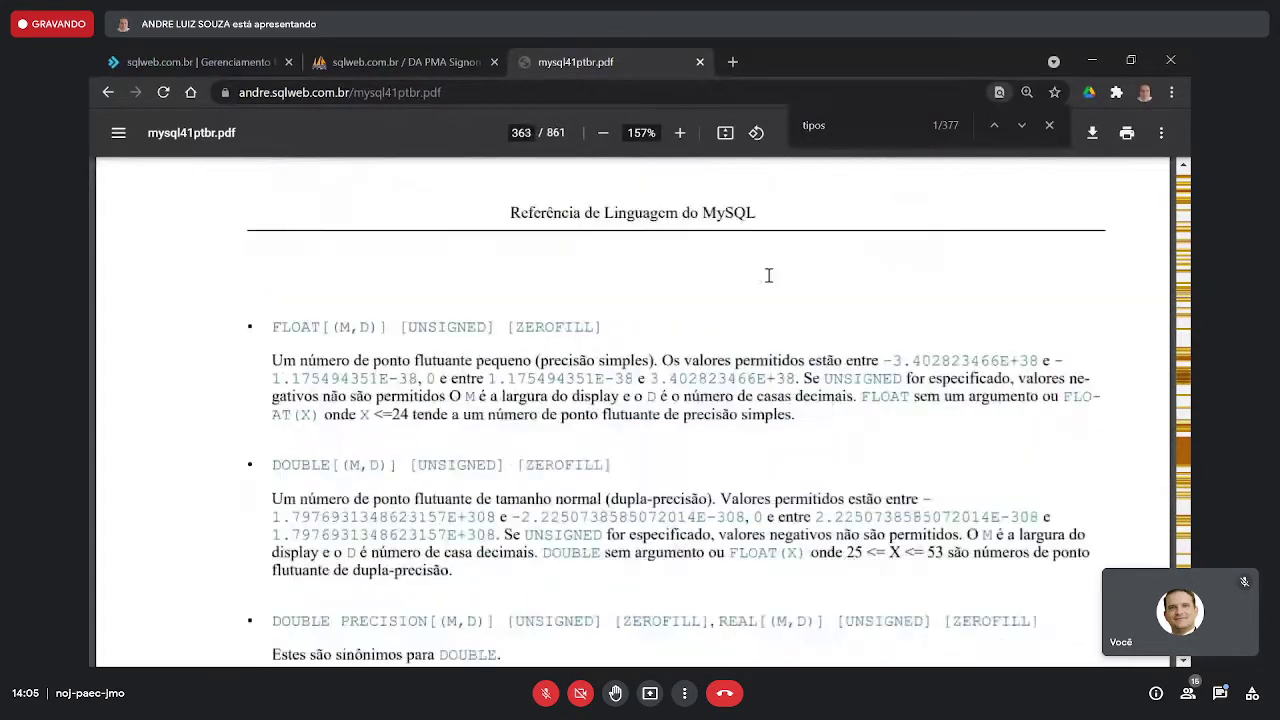
{"action": "scroll", "coordinate": [769, 275], "scroll_direction": "up", "scroll_amount": 15}
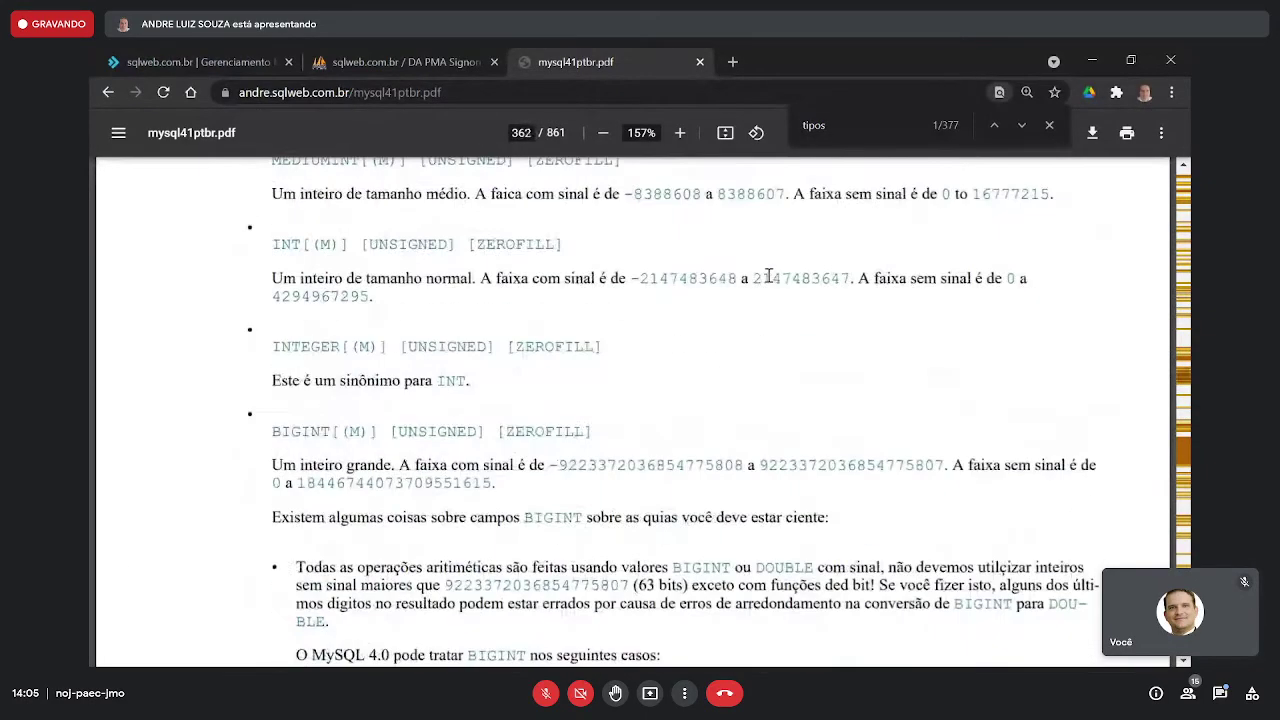
{"action": "scroll", "coordinate": [769, 275], "scroll_direction": "up", "scroll_amount": 10}
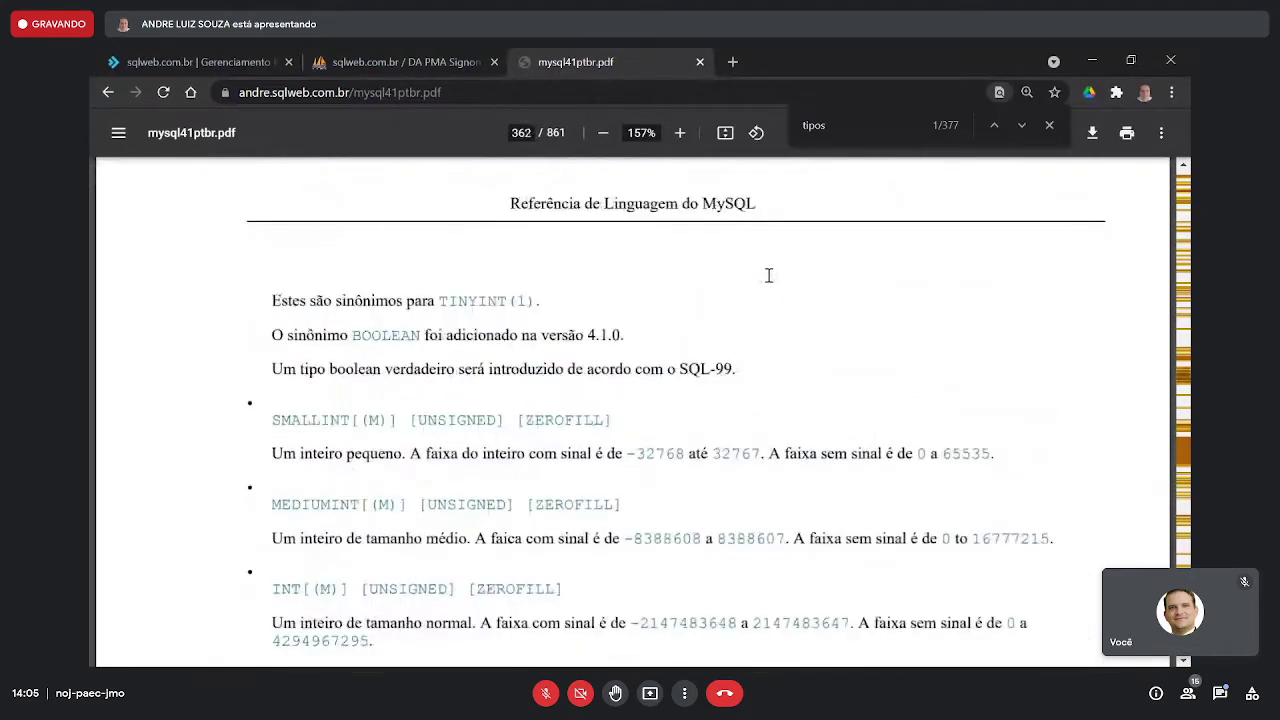
{"action": "scroll", "coordinate": [769, 275], "scroll_direction": "up", "scroll_amount": 5}
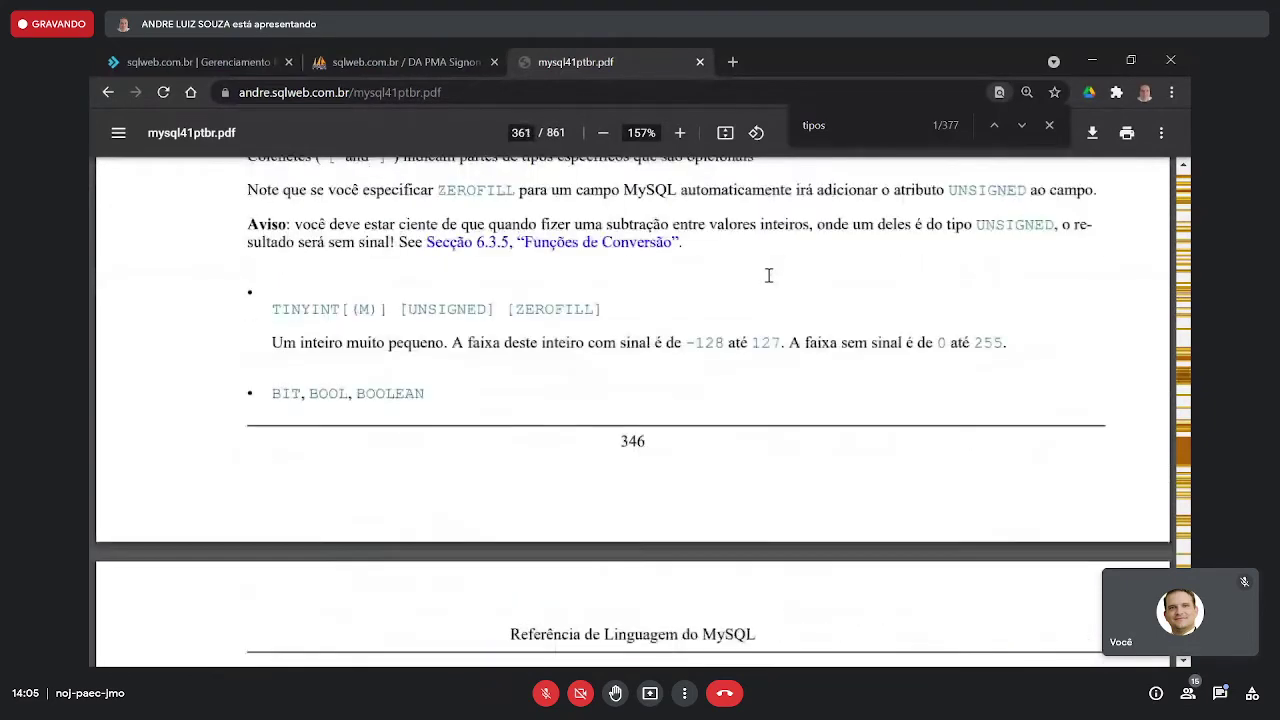
{"action": "left_click", "coordinate": [680, 134]}
{"action": "left_click", "coordinate": [680, 134]}
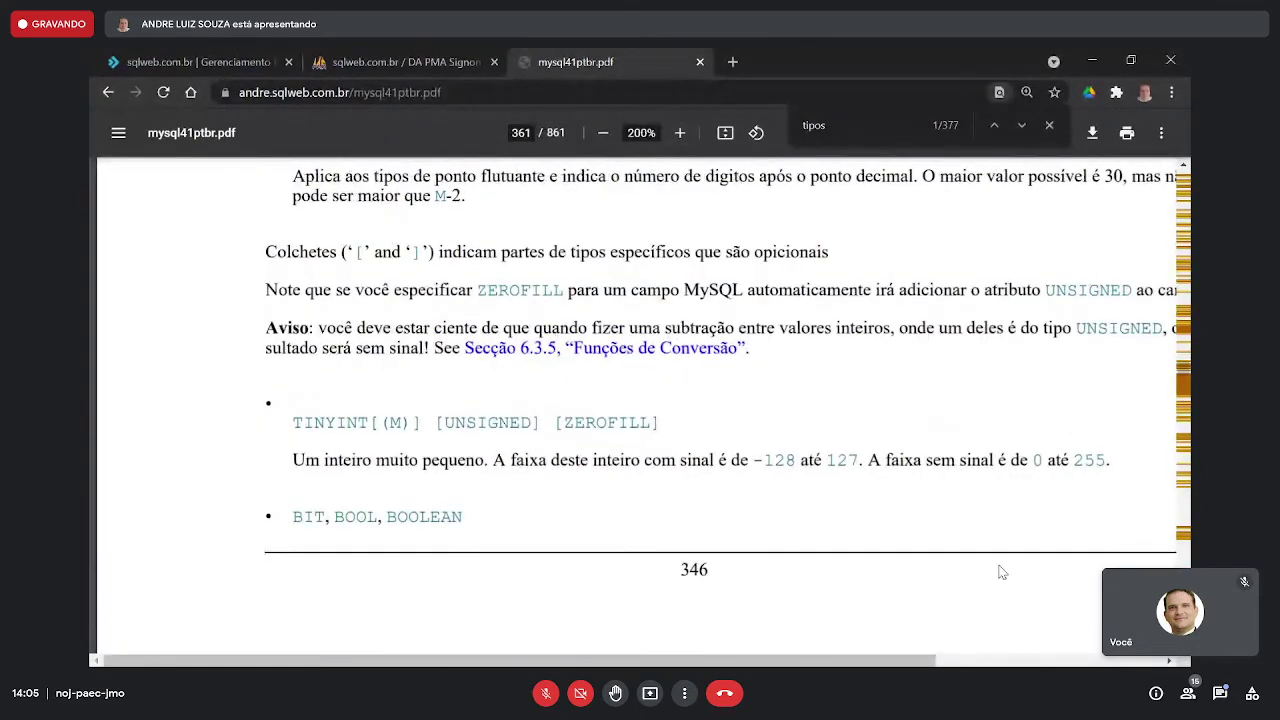
{"action": "left_click", "coordinate": [1169, 661]}
{"action": "left_click", "coordinate": [1169, 661]}
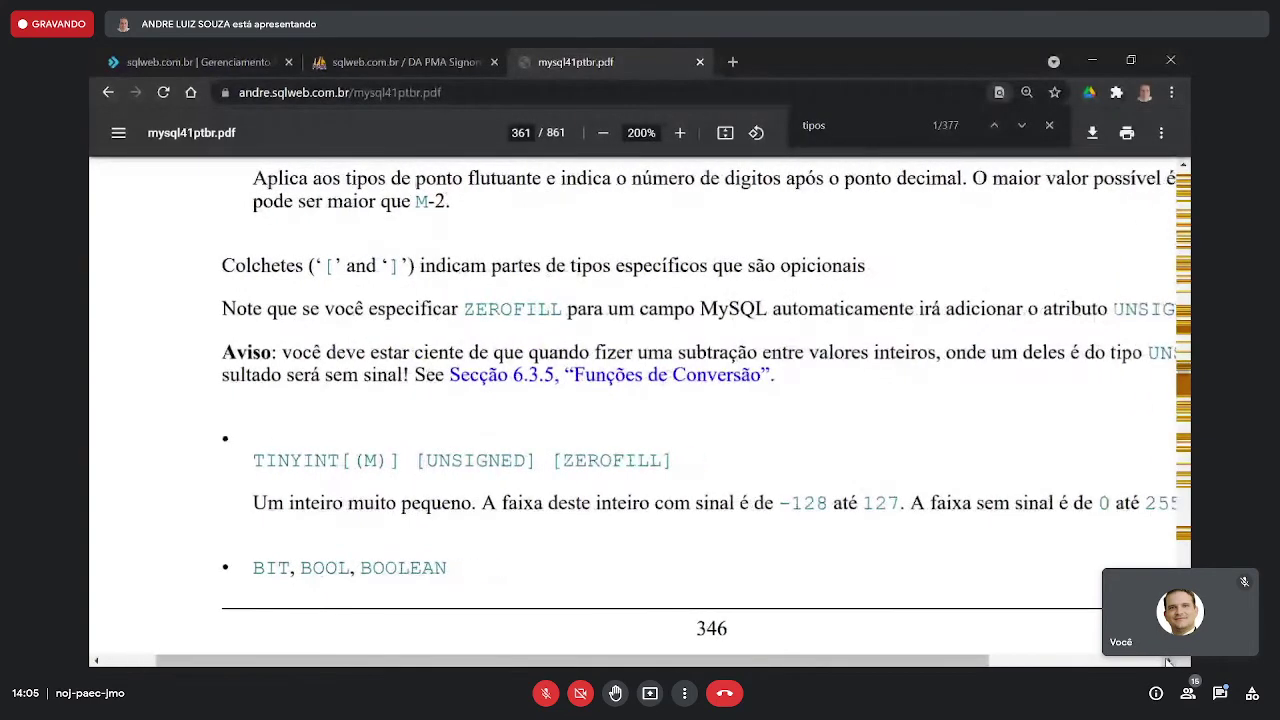
{"action": "left_click", "coordinate": [1169, 661]}
{"action": "left_click", "coordinate": [1169, 661]}
{"action": "scroll", "coordinate": [1060, 590], "scroll_direction": "down", "scroll_amount": 1}
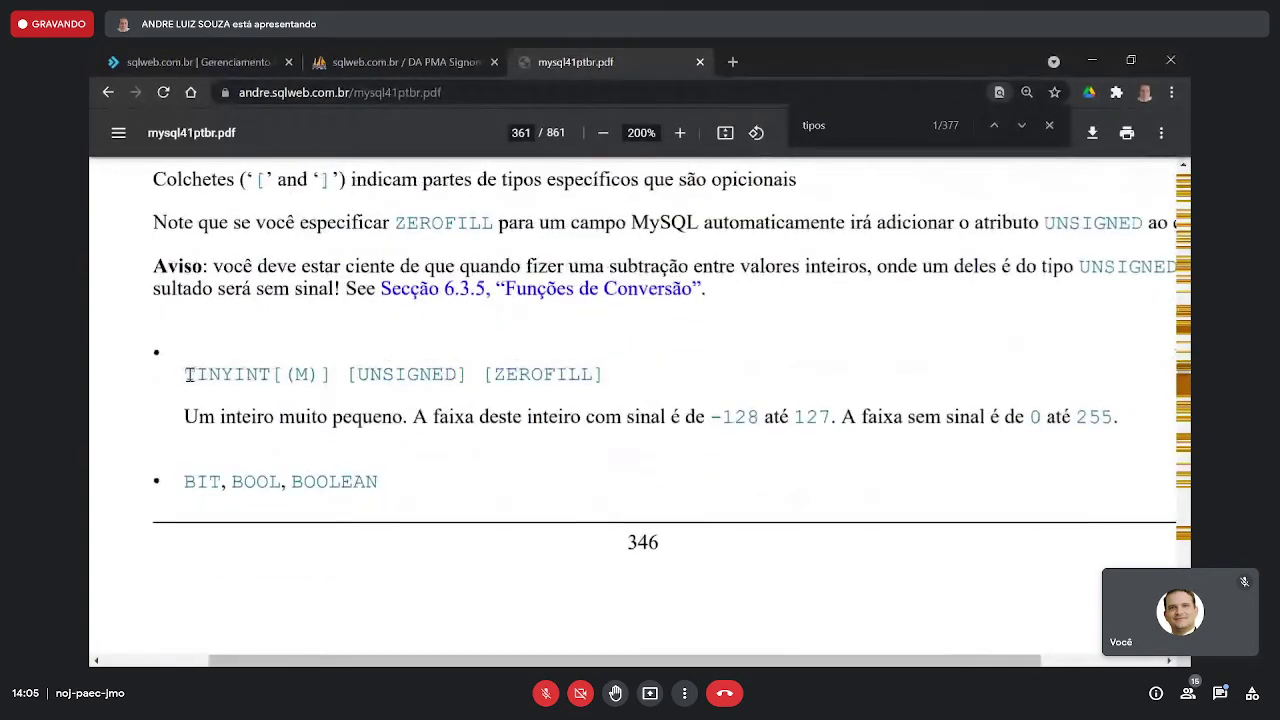
- Highlight TINYINT, its description 'Um inteiro muito pequeno' and the signed-range phrase
{"action": "left_click_drag", "start_coordinate": [187, 374], "coordinate": [268, 374]}
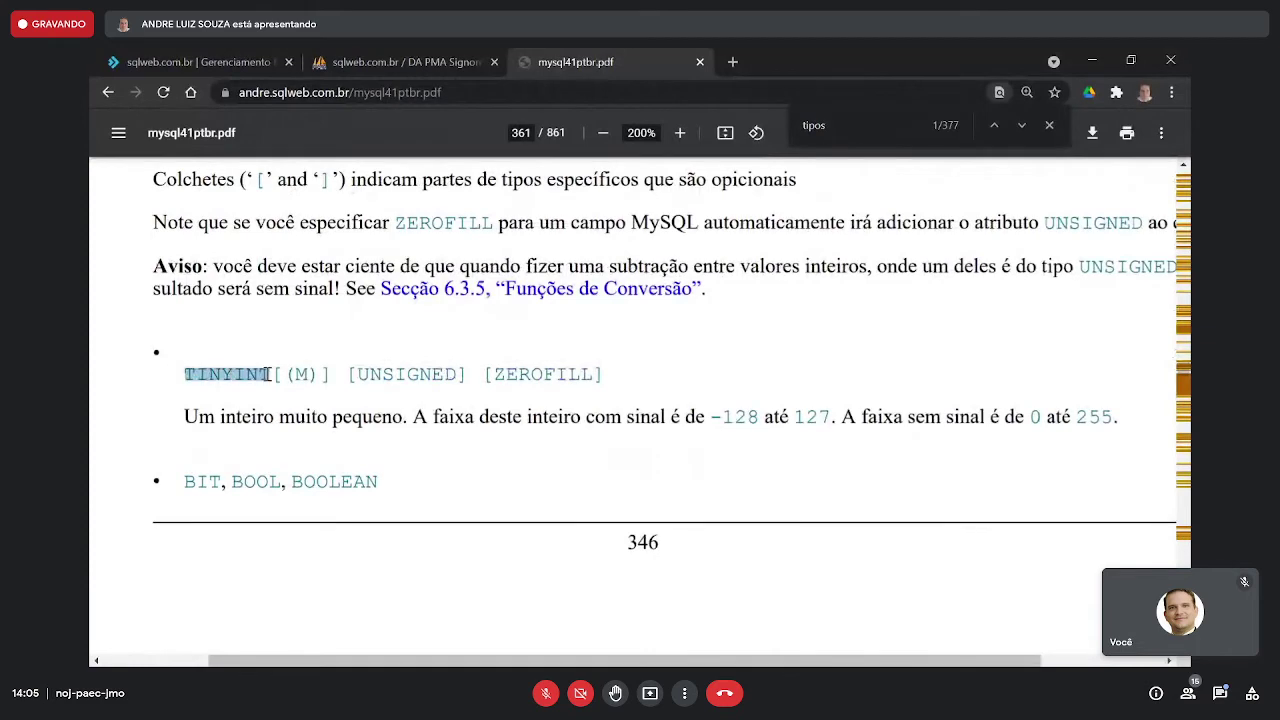
{"action": "left_click", "coordinate": [268, 374]}
{"action": "left_click_drag", "start_coordinate": [186, 374], "coordinate": [264, 365]}
{"action": "left_click_drag", "start_coordinate": [186, 418], "coordinate": [404, 432]}
{"action": "left_click", "coordinate": [417, 418]}
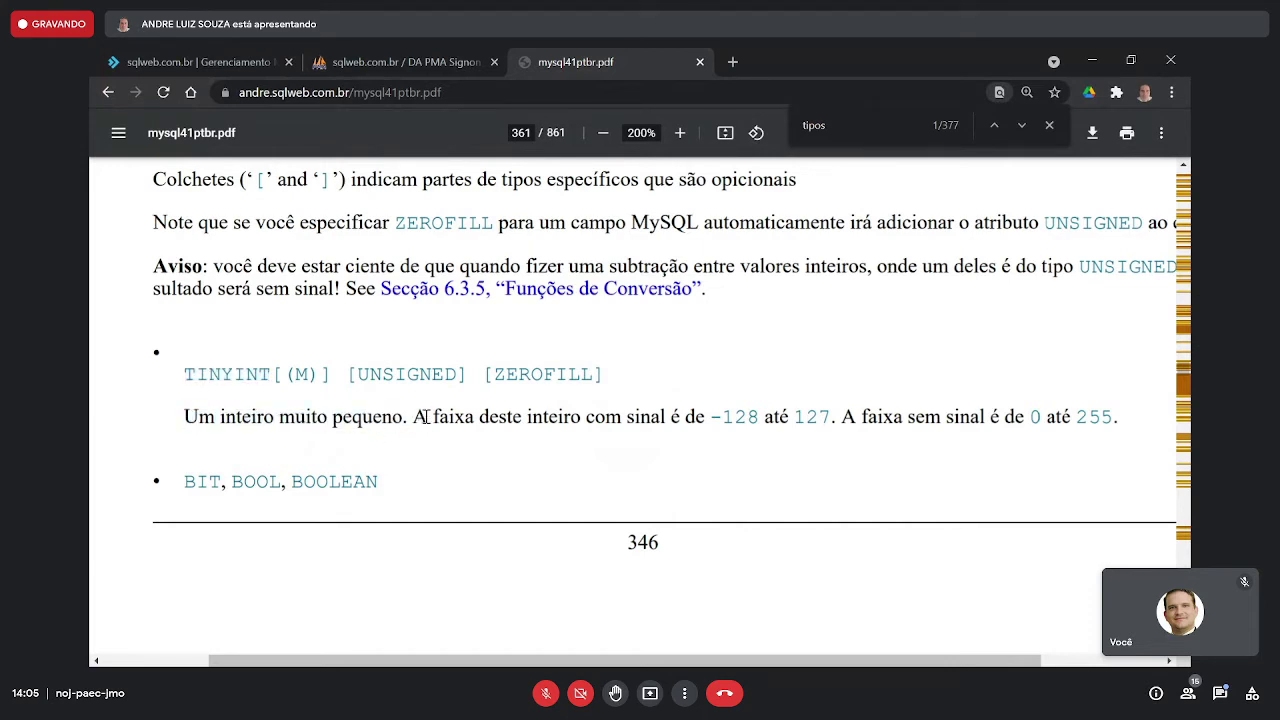
{"action": "left_click_drag", "start_coordinate": [418, 419], "coordinate": [667, 423]}
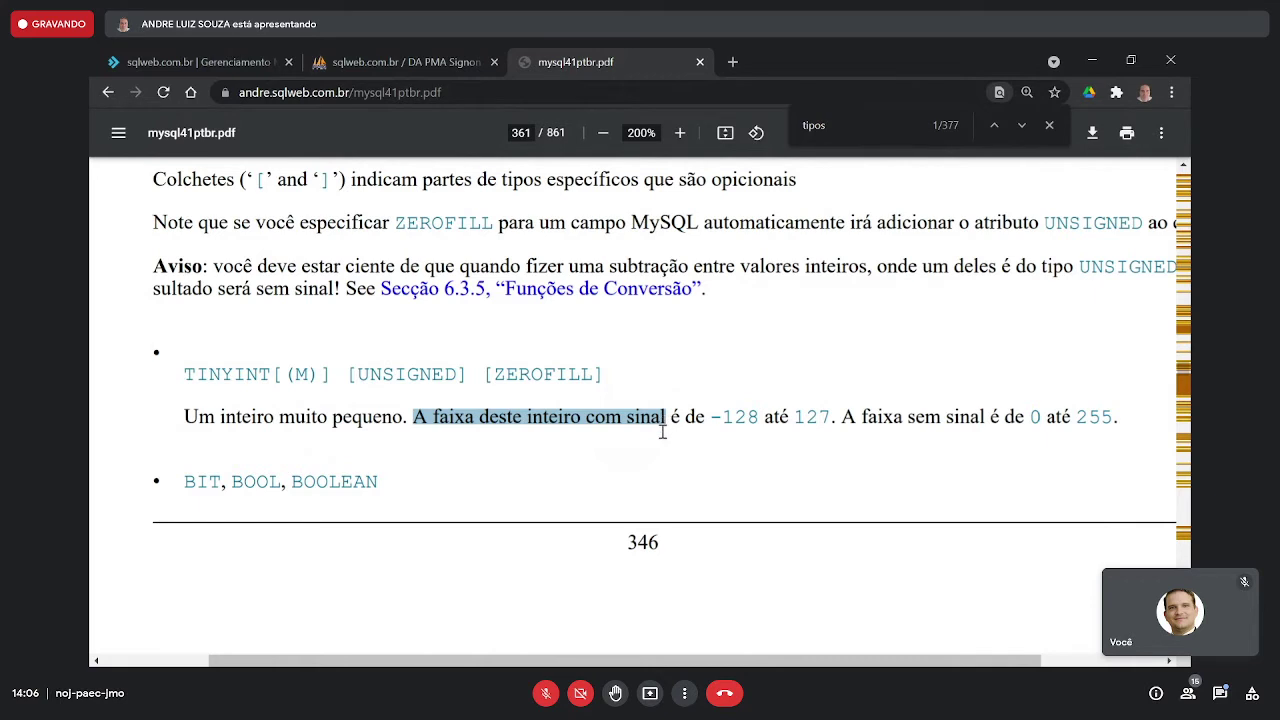
{"action": "left_click", "coordinate": [685, 433]}
- Highlight TINYINT's signed range limits and the unsigned range 0 até 255
{"action": "left_click_drag", "start_coordinate": [710, 421], "coordinate": [830, 420]}
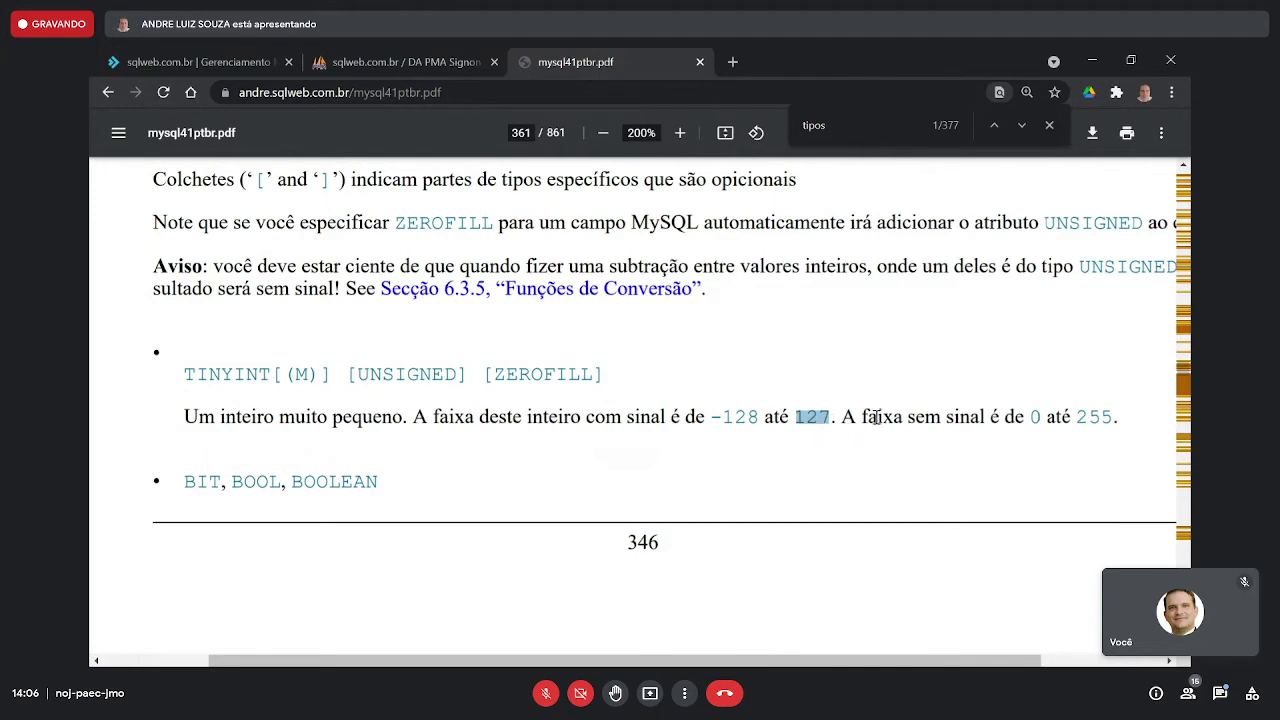
{"action": "left_click_drag", "start_coordinate": [862, 418], "coordinate": [986, 421]}
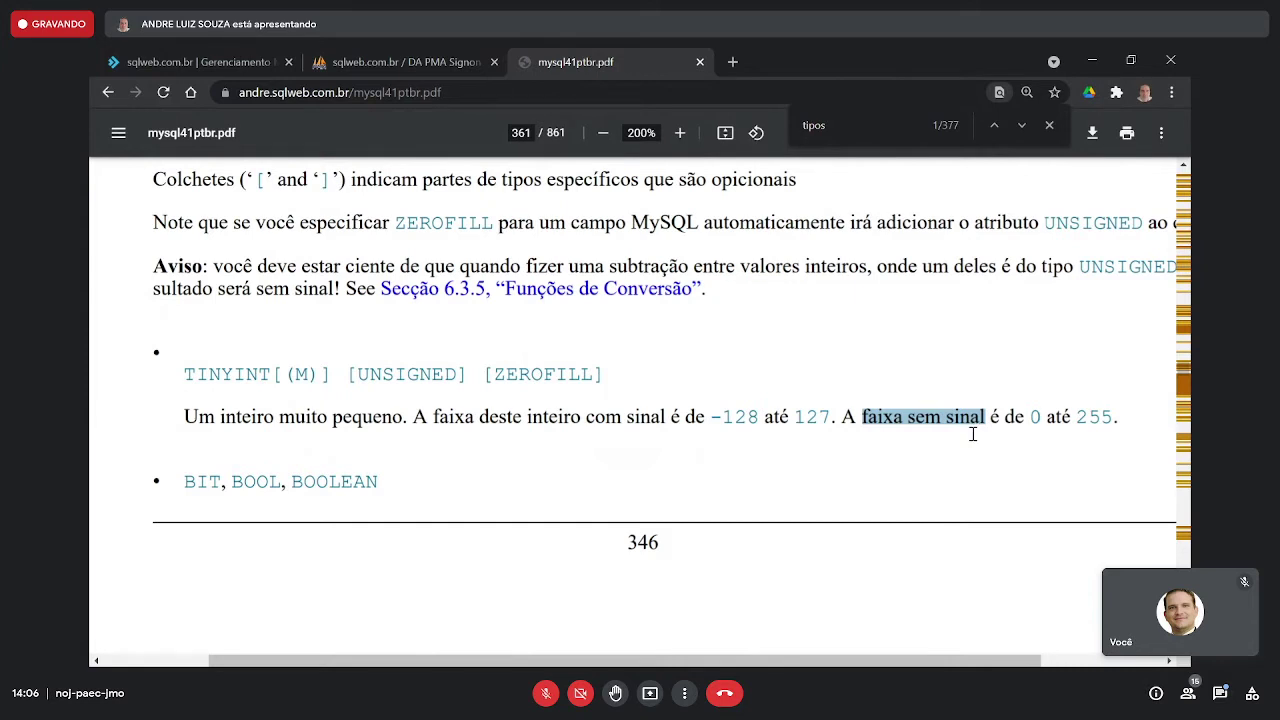
{"action": "left_click", "coordinate": [928, 417]}
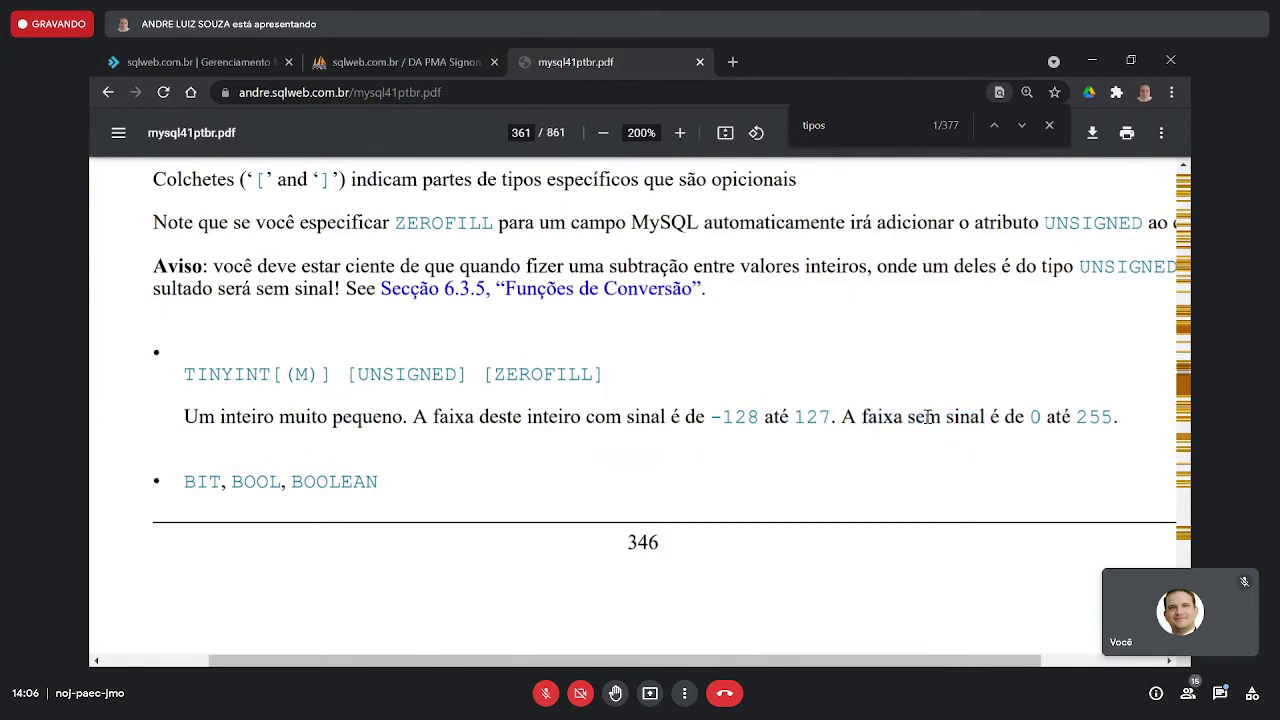
{"action": "left_click_drag", "start_coordinate": [1030, 416], "coordinate": [1110, 410]}
{"action": "left_click", "coordinate": [1110, 410]}
{"action": "left_click_drag", "start_coordinate": [1031, 416], "coordinate": [1112, 414]}
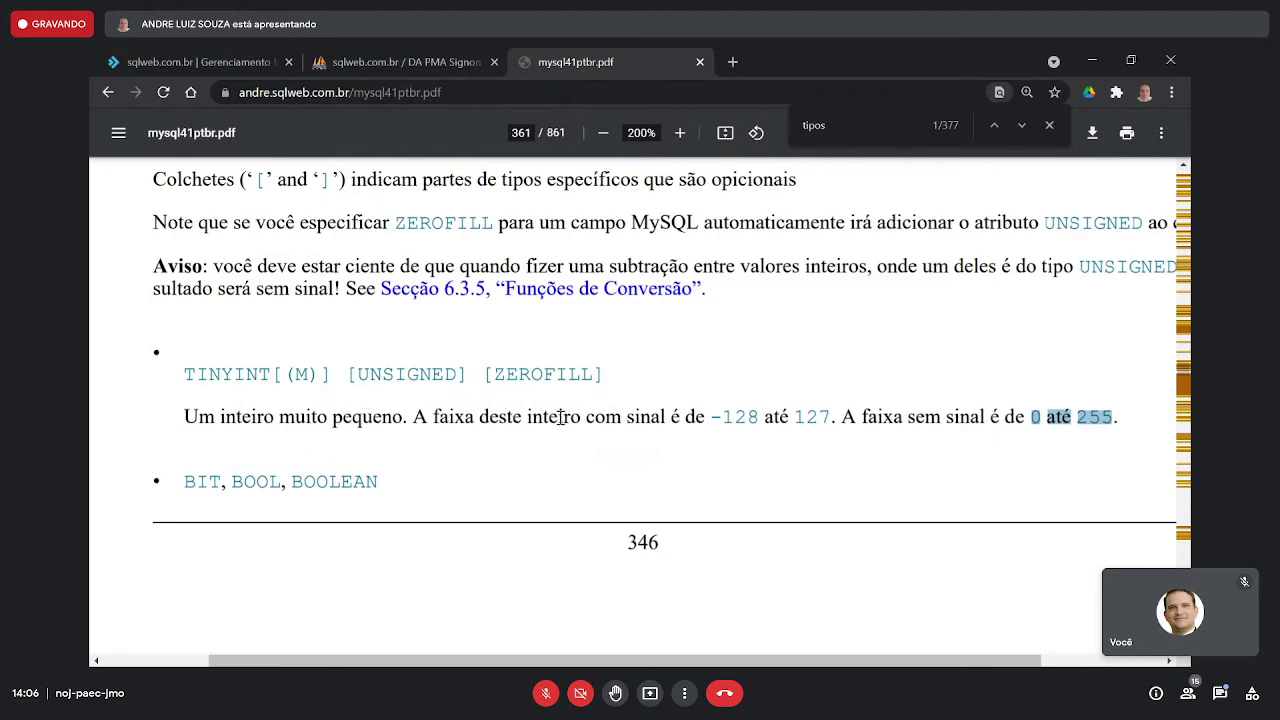
{"action": "left_click_drag", "start_coordinate": [514, 417], "coordinate": [670, 422]}
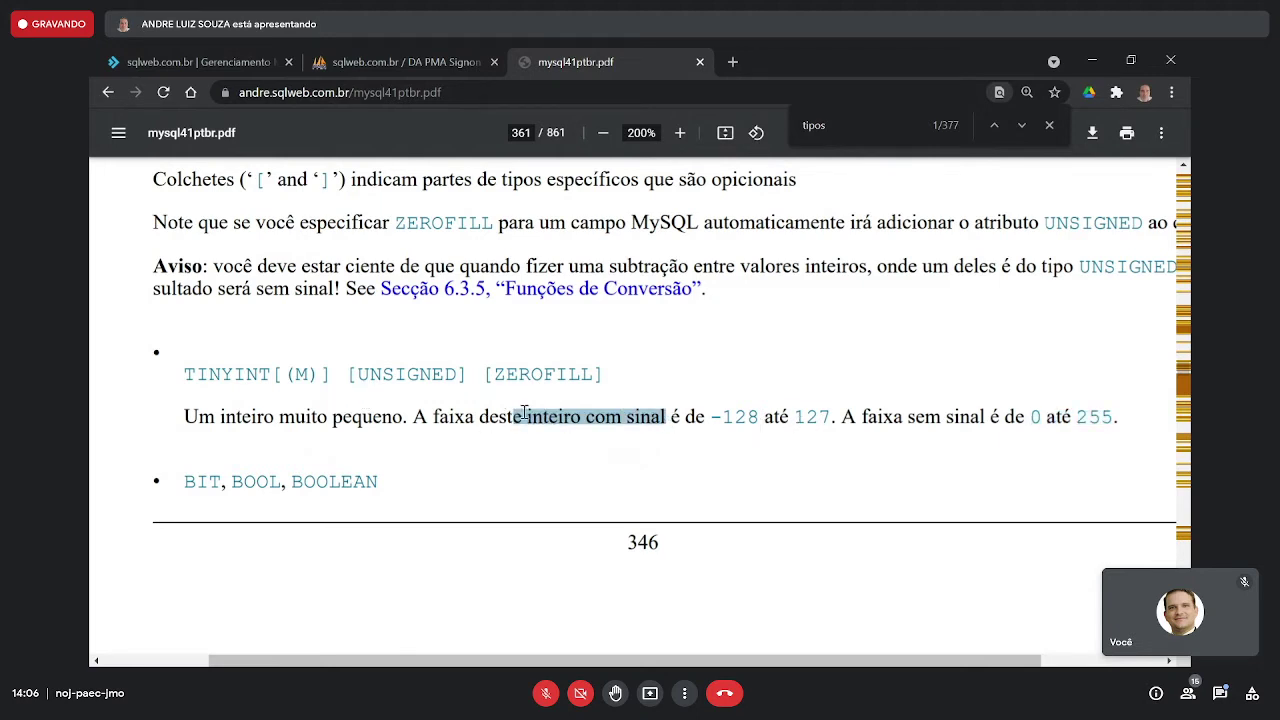
{"action": "left_click_drag", "start_coordinate": [185, 374], "coordinate": [314, 393]}
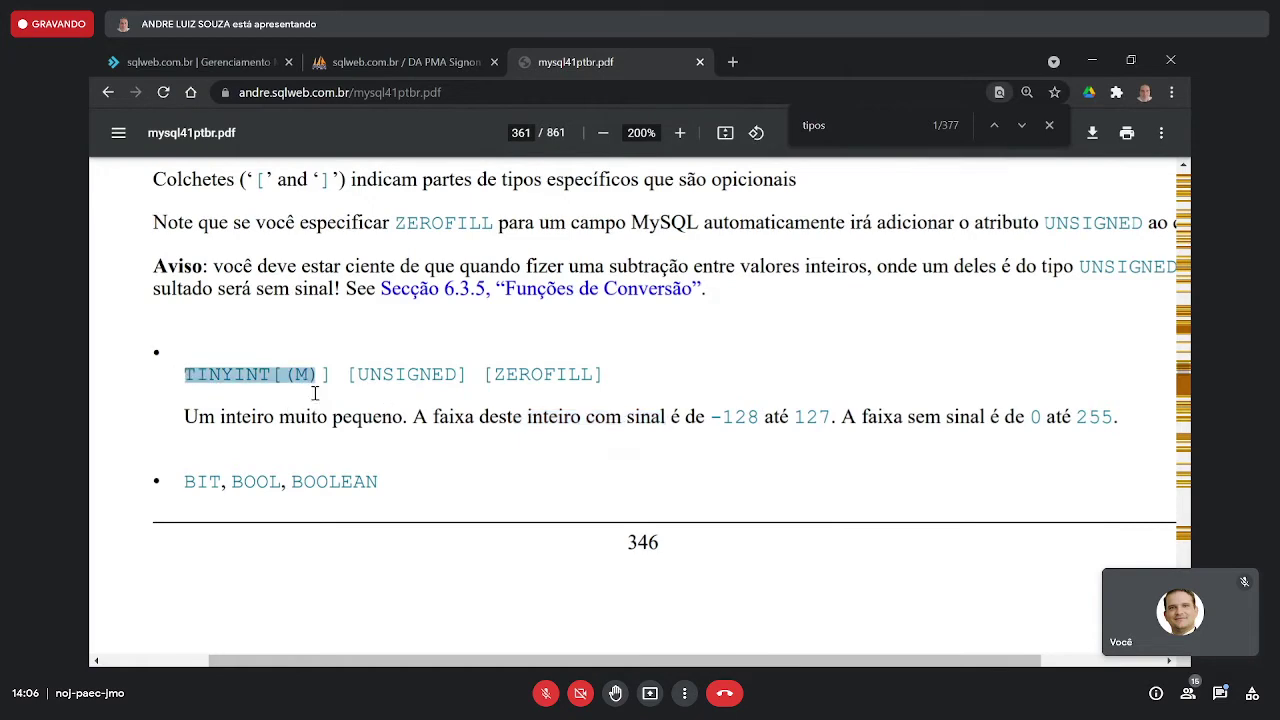
{"action": "scroll", "coordinate": [314, 393], "scroll_direction": "down", "scroll_amount": 5}
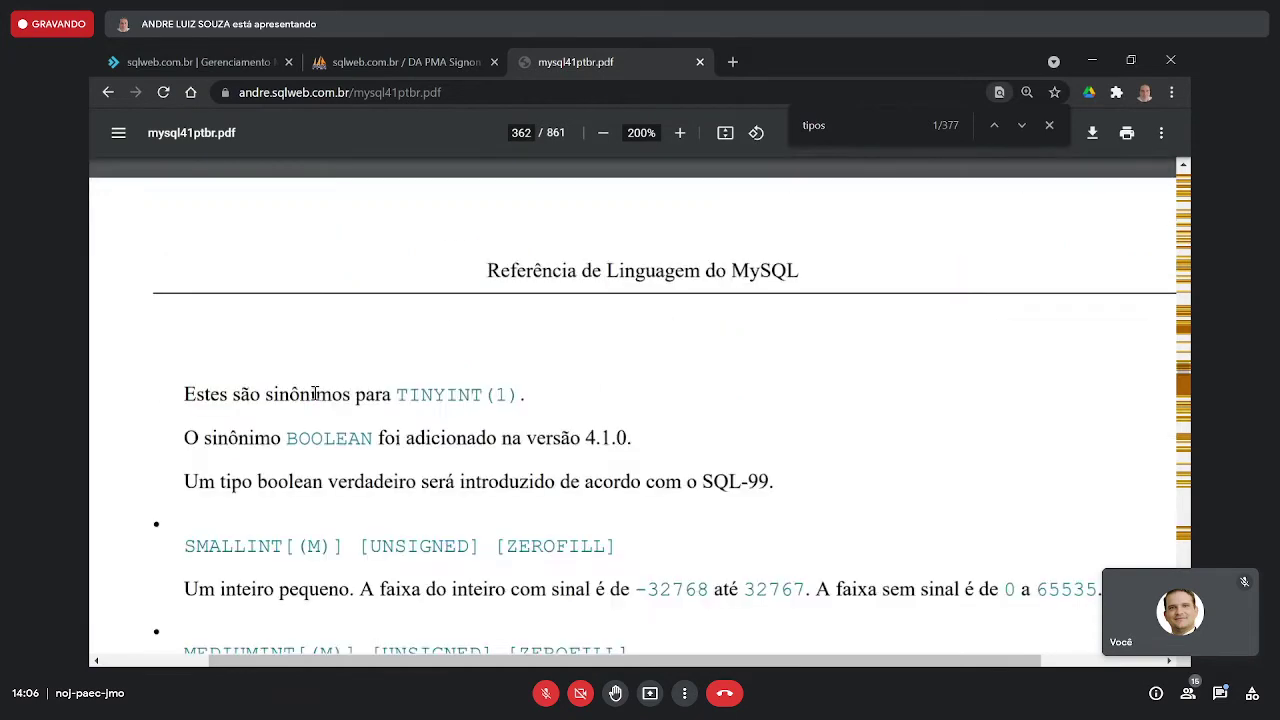
- Highlight the [UNSIGNED] option on the SMALLINT line of the MySQL manual PDF
{"action": "scroll", "coordinate": [314, 394], "scroll_direction": "down", "scroll_amount": 2}
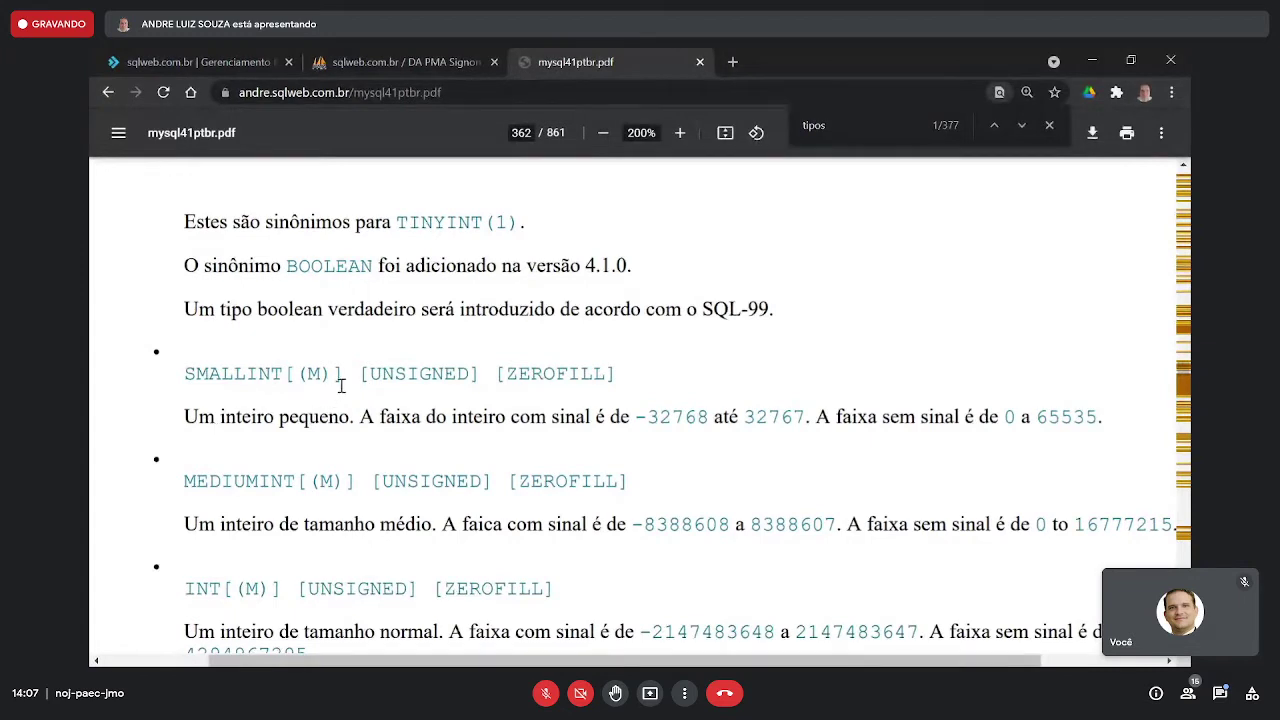
{"action": "left_click_drag", "start_coordinate": [361, 374], "coordinate": [479, 374]}
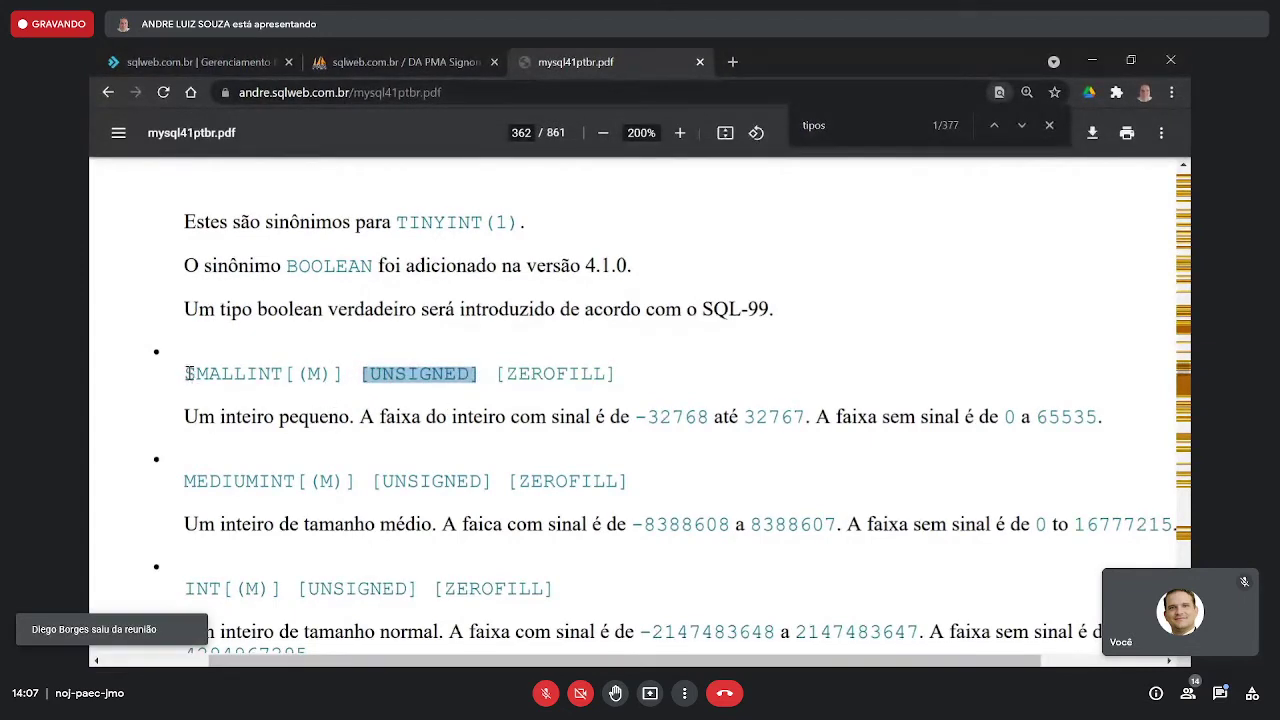
{"action": "left_click_drag", "start_coordinate": [187, 374], "coordinate": [293, 374]}
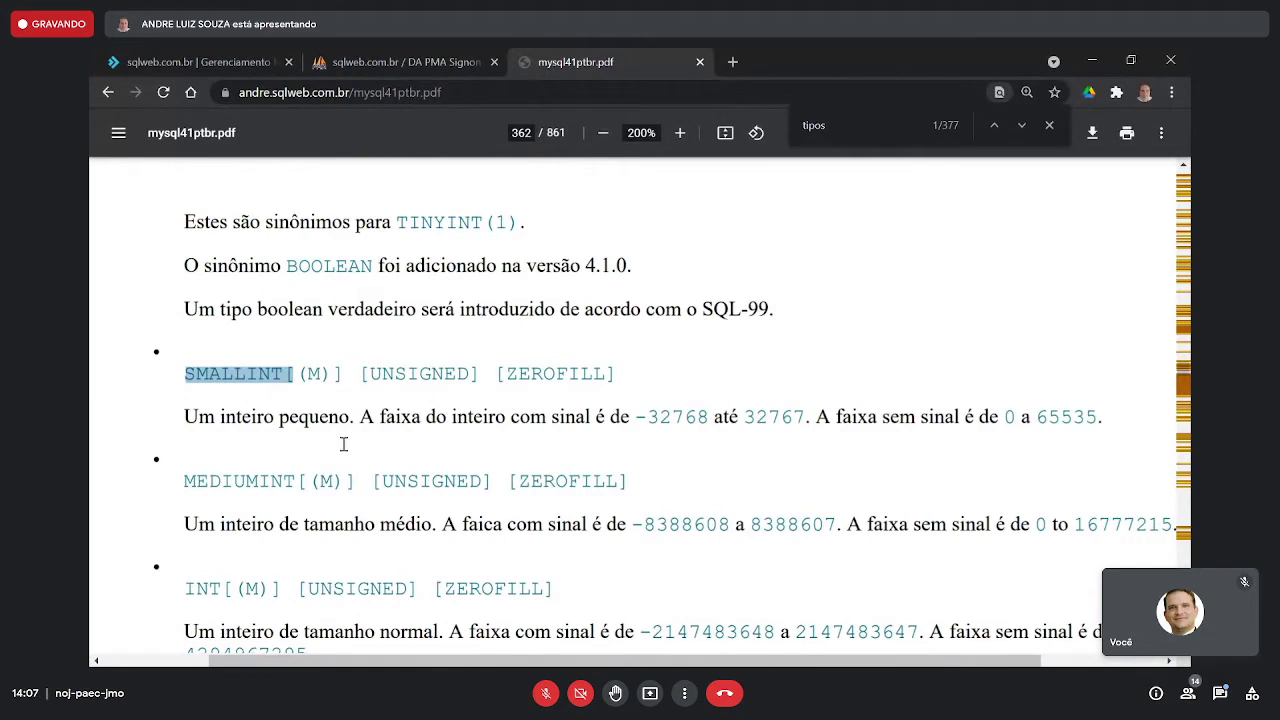
{"action": "double_click", "coordinate": [421, 378]}
{"action": "left_click", "coordinate": [439, 402]}
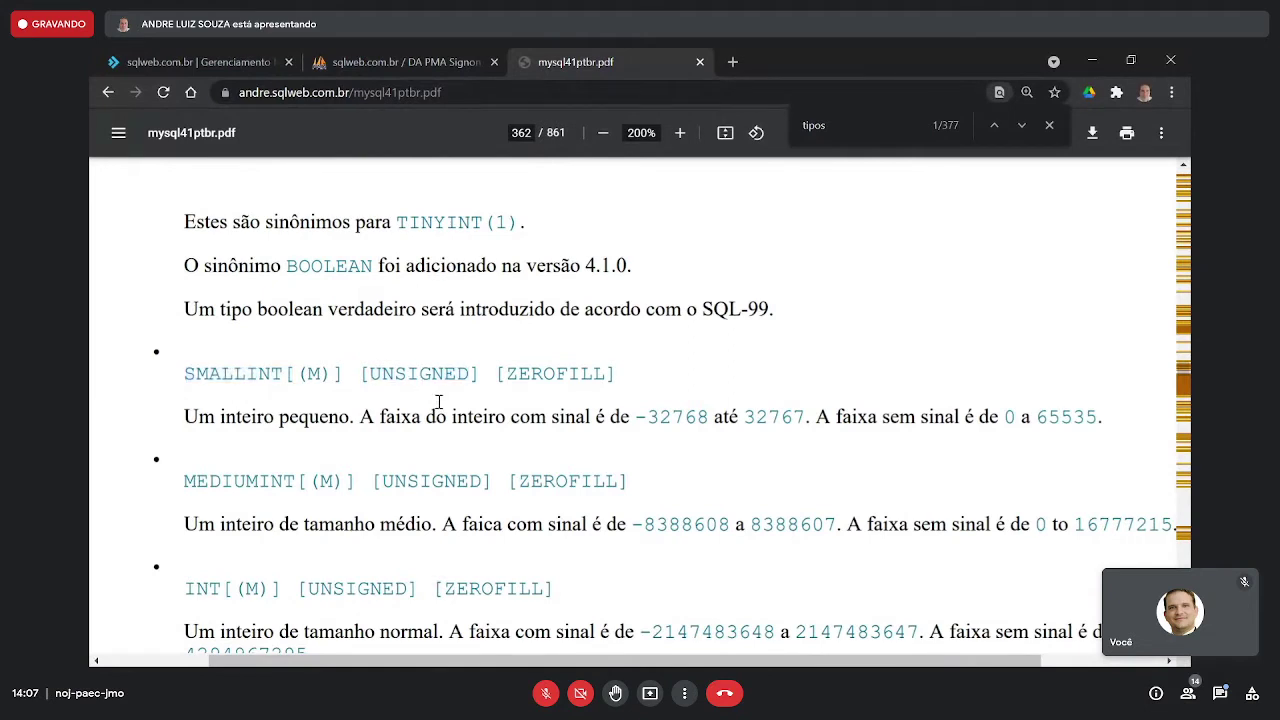
{"action": "left_click_drag", "start_coordinate": [363, 374], "coordinate": [480, 373]}
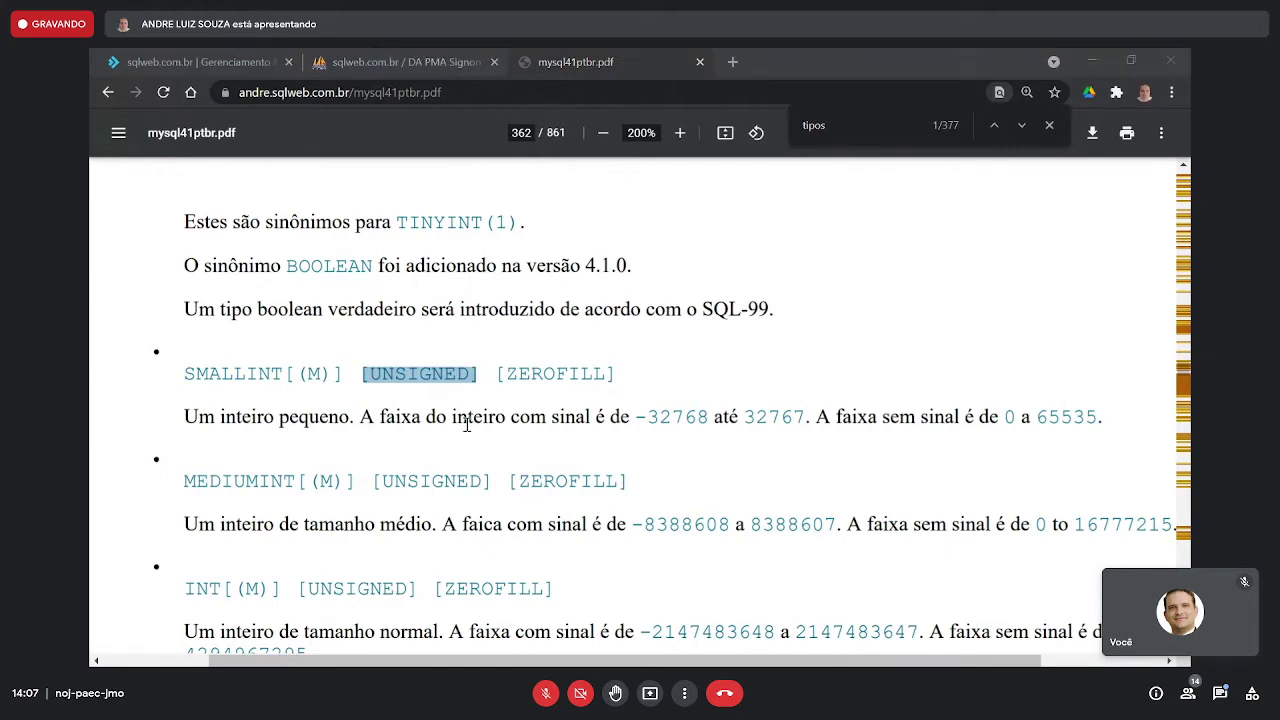
{"action": "key", "text": "alt+Tab"}
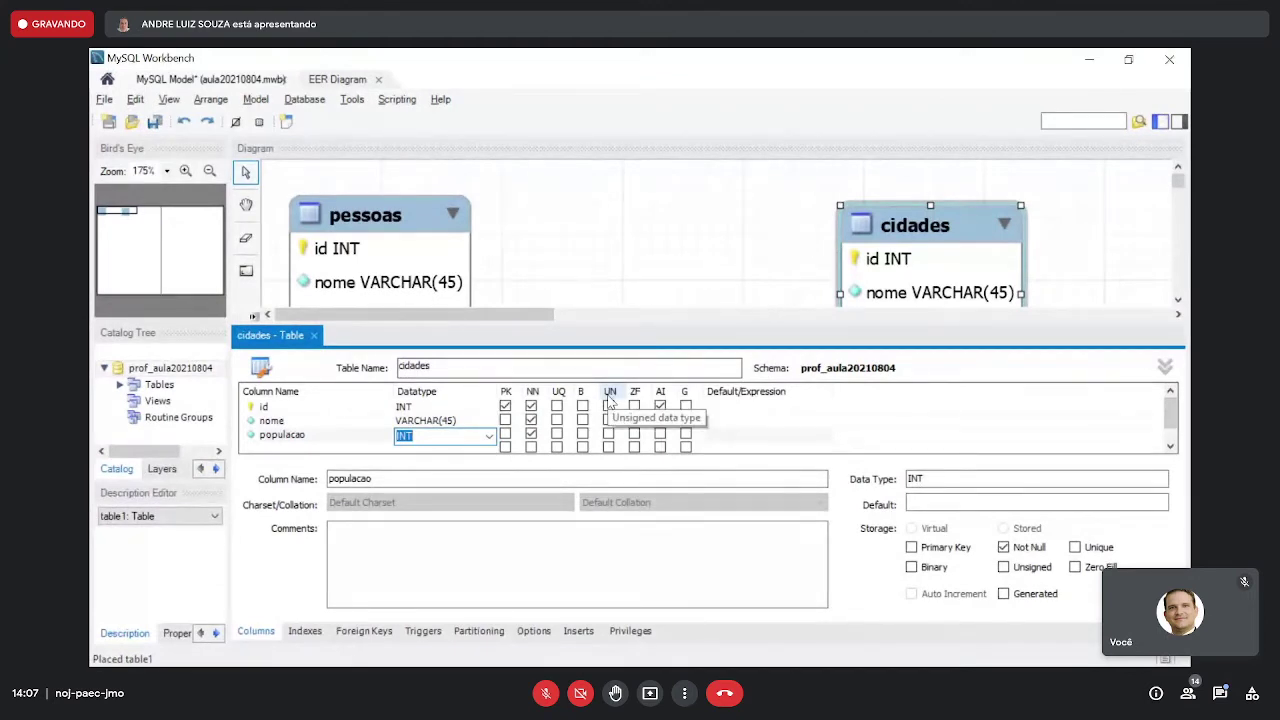
- Tick UN on the cidades populacao INT column so it becomes unsigned
{"action": "left_click", "coordinate": [377, 444]}
{"action": "left_click", "coordinate": [376, 440]}
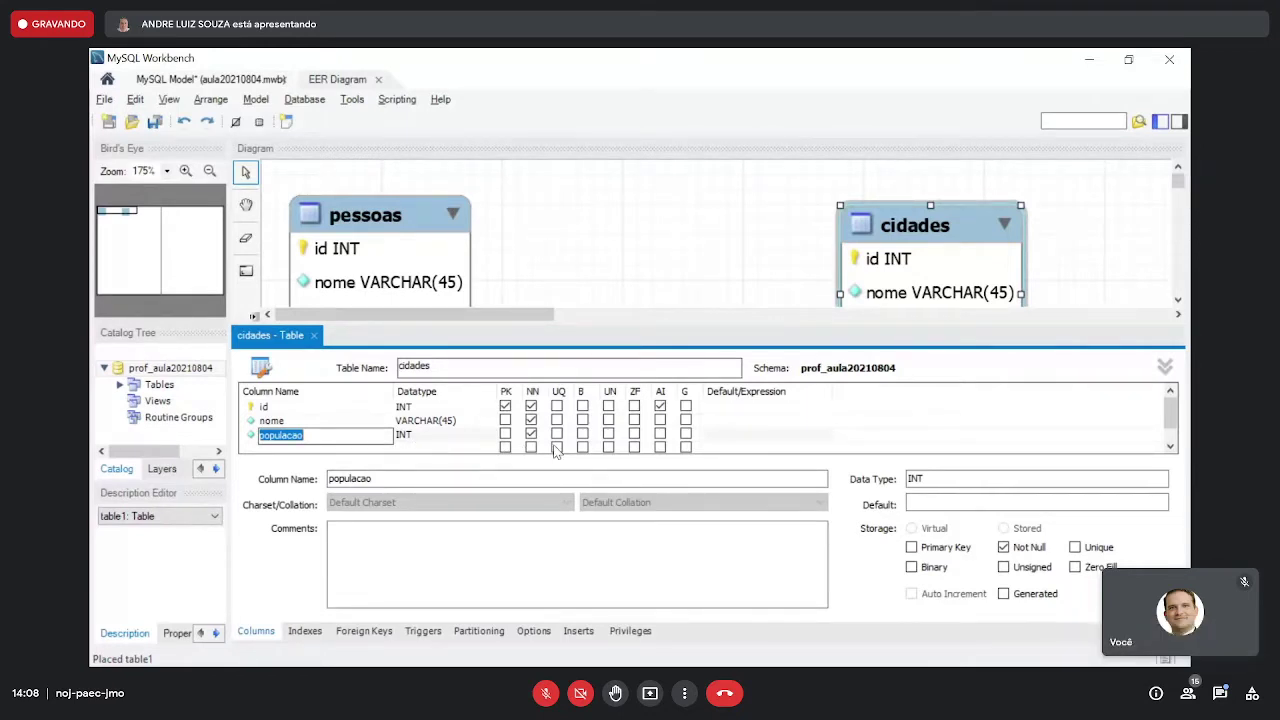
{"action": "left_click", "coordinate": [469, 436]}
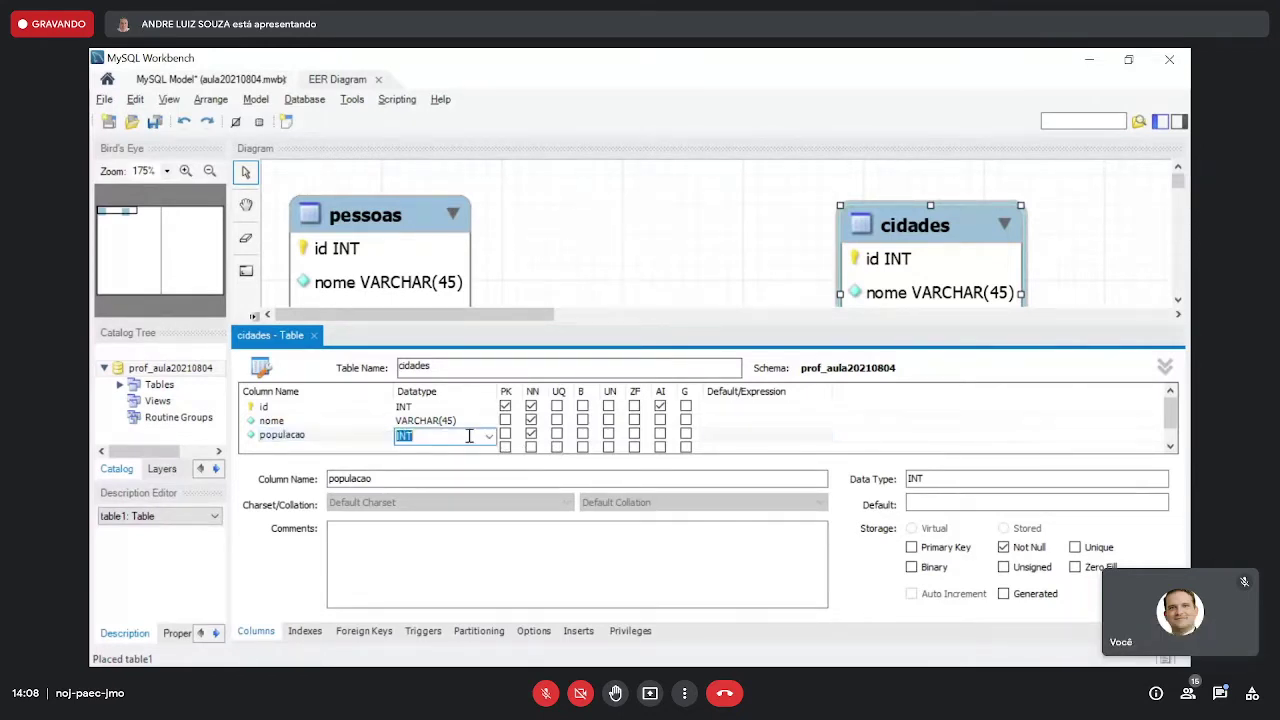
{"action": "left_click", "coordinate": [608, 434]}
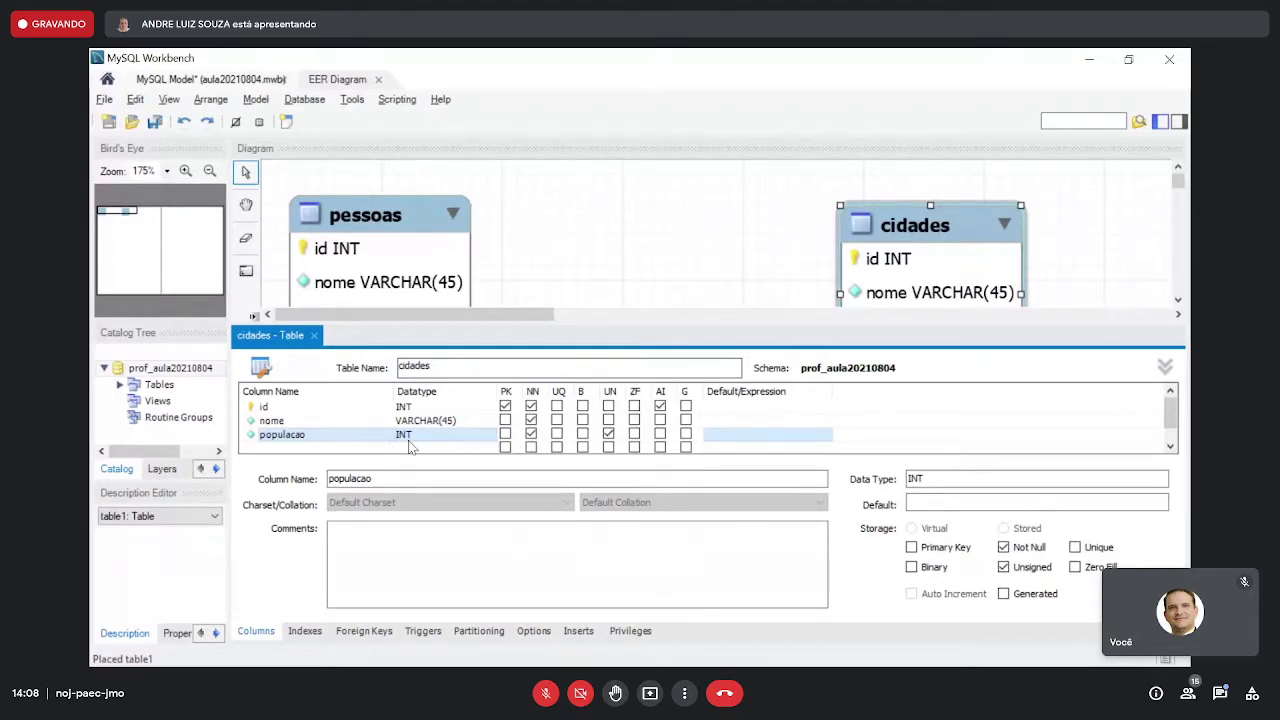
{"action": "key", "text": "alt+Tab"}
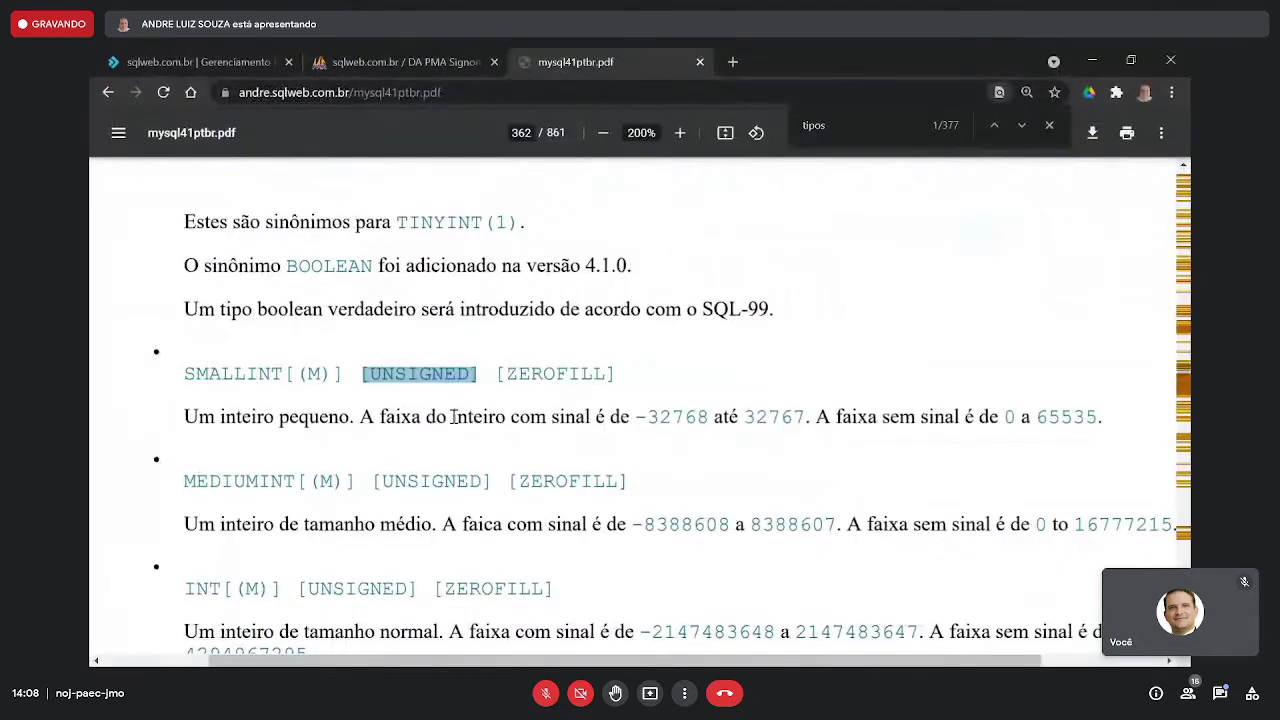
{"action": "scroll", "coordinate": [449, 414], "scroll_direction": "down", "scroll_amount": 3}
{"action": "left_click_drag", "start_coordinate": [186, 418], "coordinate": [528, 418]}
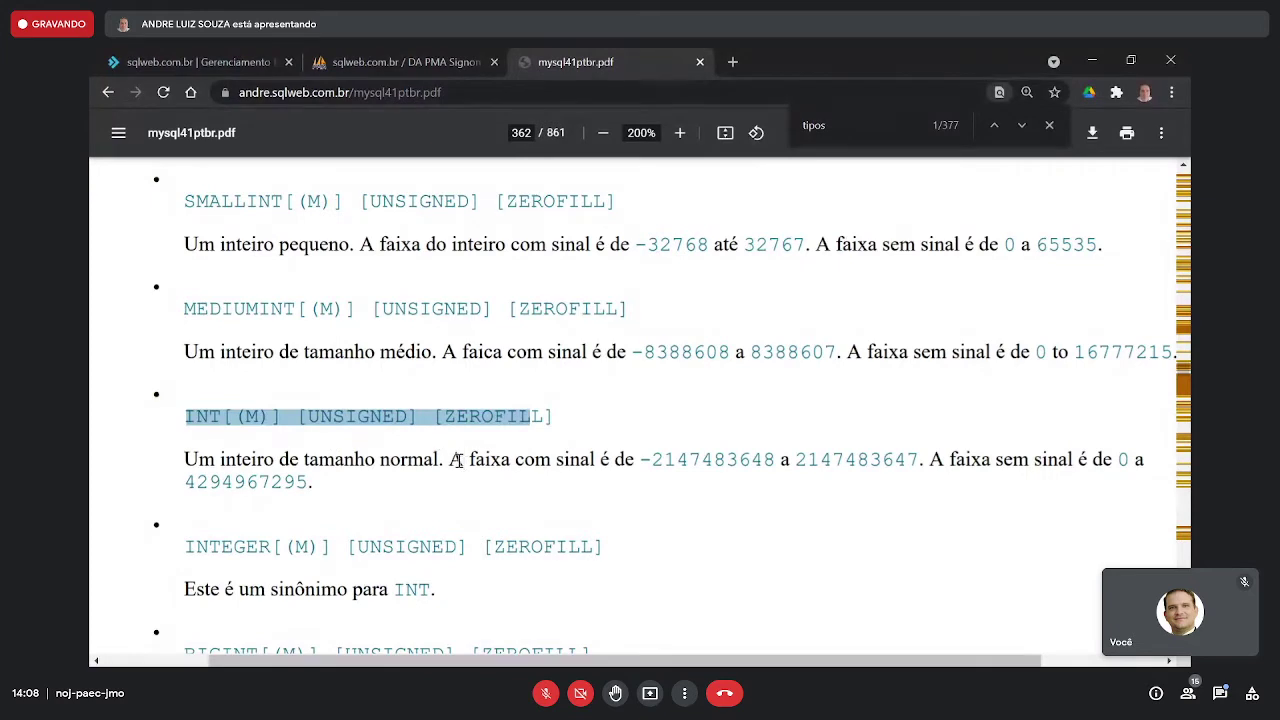
{"action": "left_click_drag", "start_coordinate": [449, 460], "coordinate": [707, 456]}
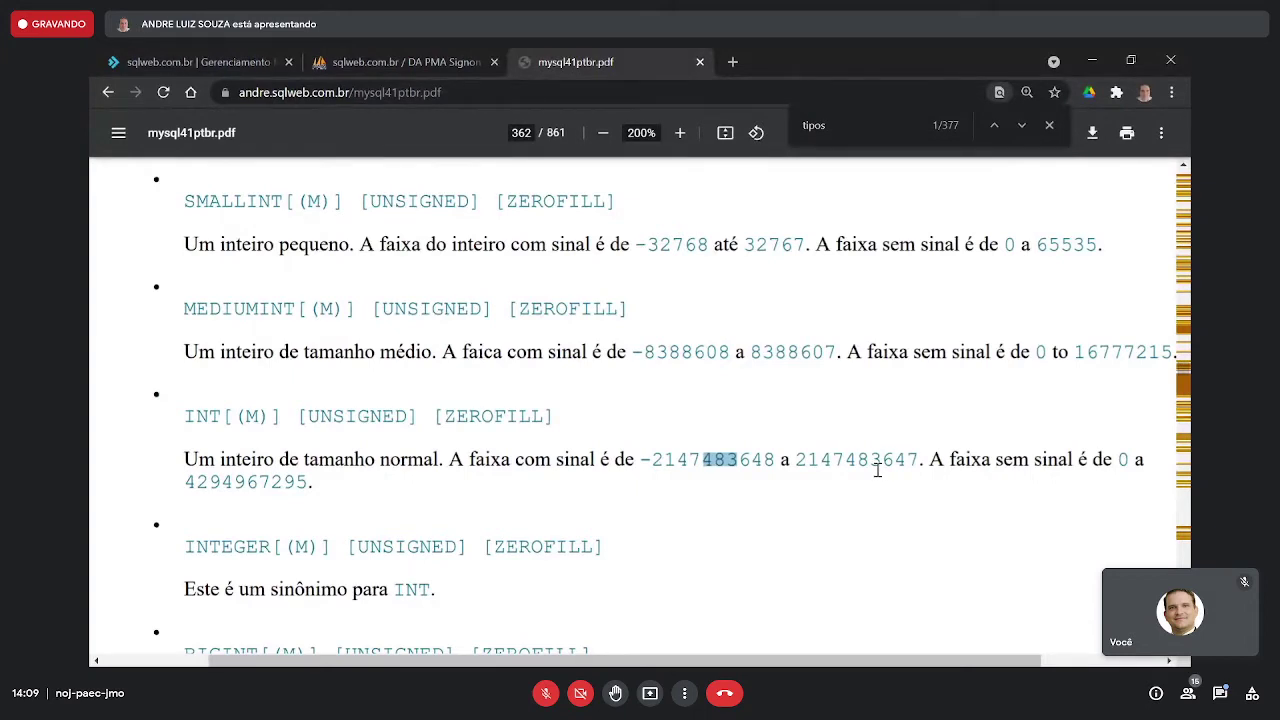
{"action": "left_click", "coordinate": [855, 462]}
{"action": "left_click_drag", "start_coordinate": [921, 459], "coordinate": [668, 455]}
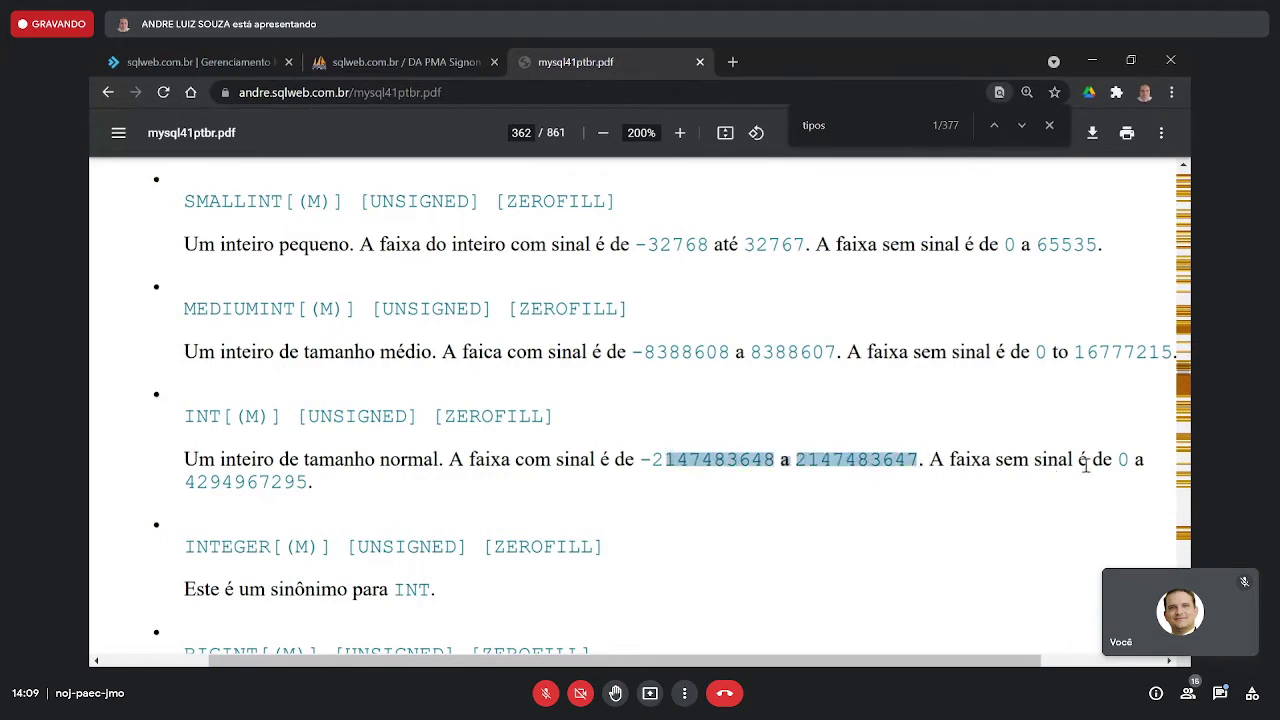
{"action": "left_click_drag", "start_coordinate": [1103, 462], "coordinate": [1131, 461]}
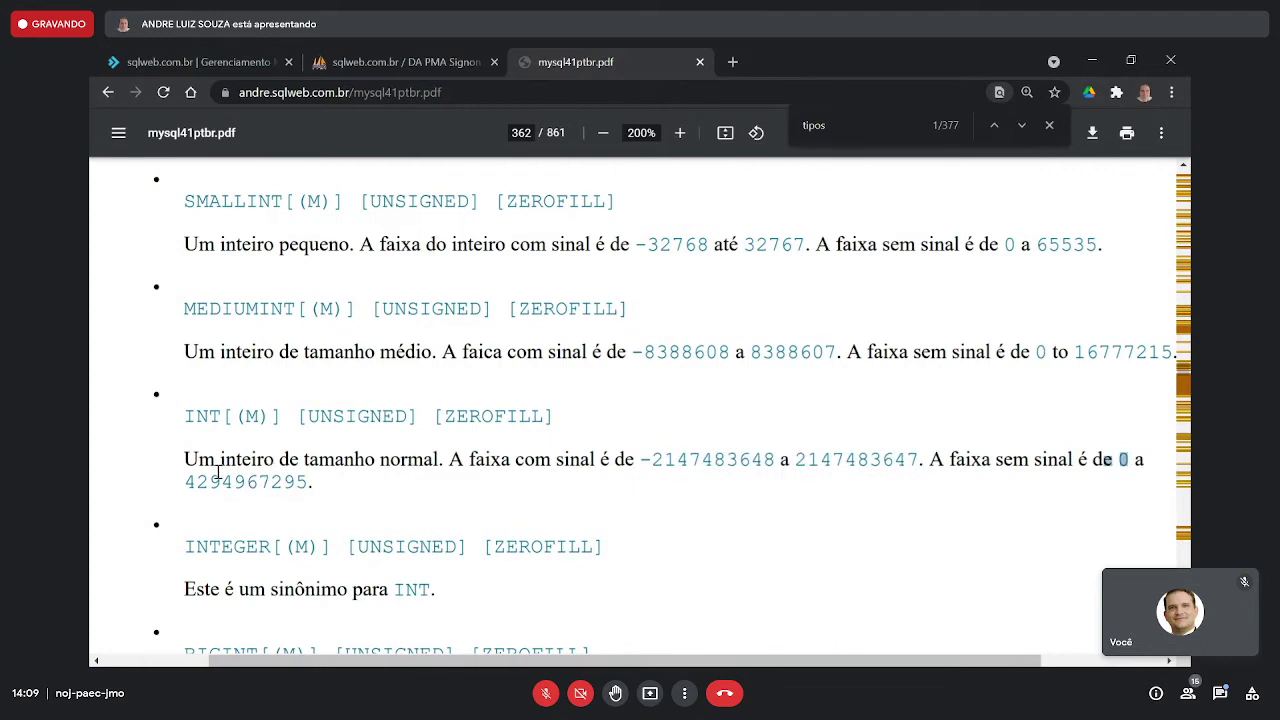
{"action": "left_click_drag", "start_coordinate": [271, 482], "coordinate": [240, 485]}
{"action": "left_click", "coordinate": [184, 412]}
{"action": "left_click_drag", "start_coordinate": [184, 412], "coordinate": [400, 480]}
{"action": "left_click", "coordinate": [399, 482]}
- Highlight the SMALLINT (65535), MEDIUMINT and INT unsigned maximum ranges in the manual
{"action": "left_click_drag", "start_coordinate": [185, 201], "coordinate": [257, 200]}
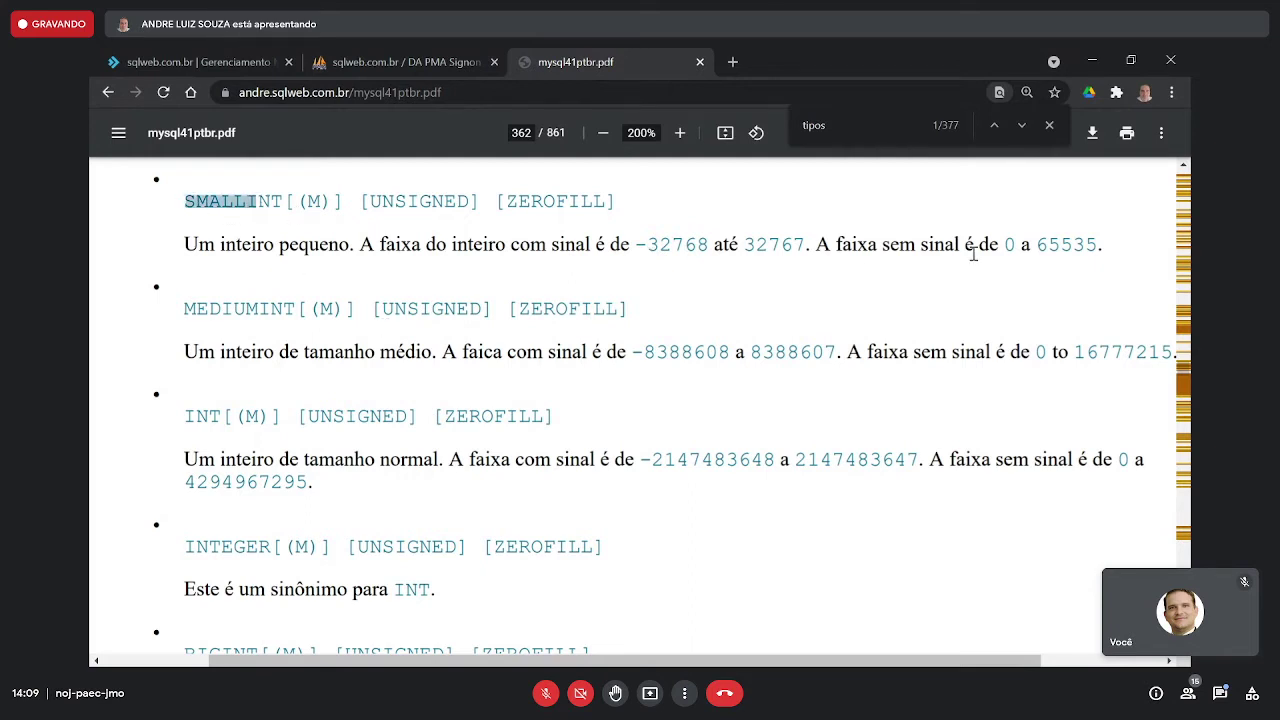
{"action": "left_click_drag", "start_coordinate": [1037, 244], "coordinate": [1098, 244]}
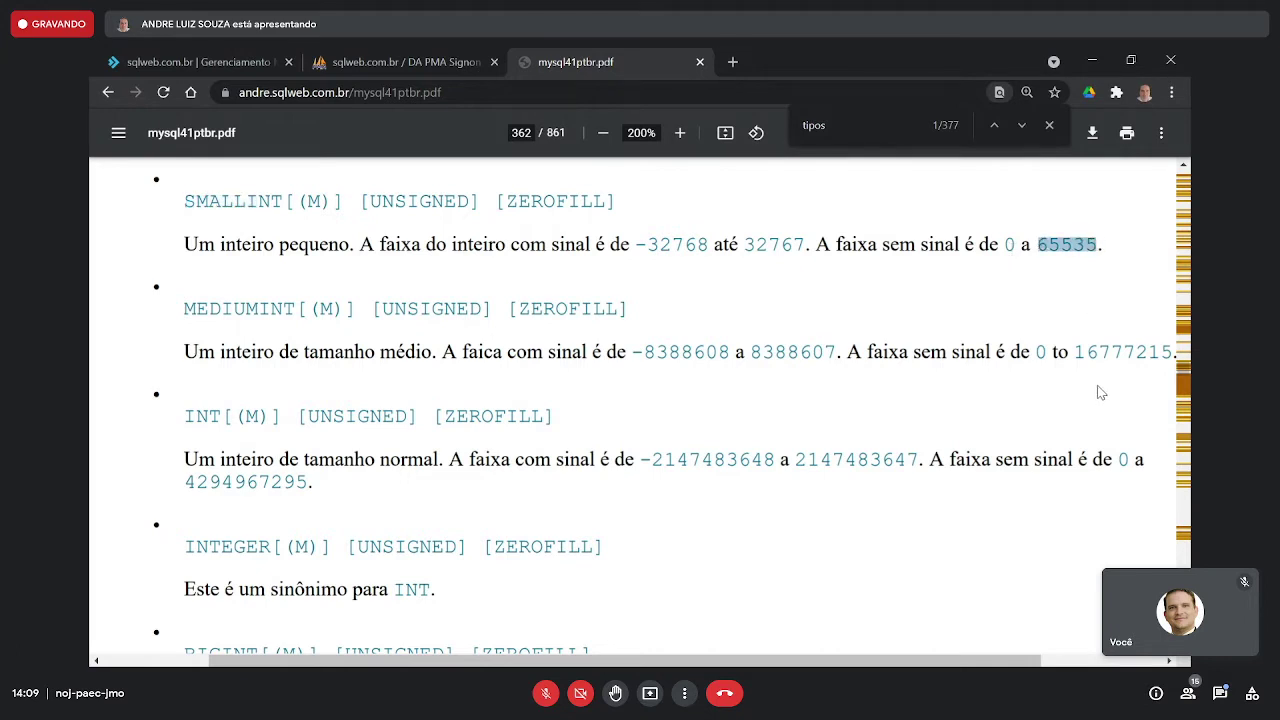
{"action": "double_click", "coordinate": [231, 312]}
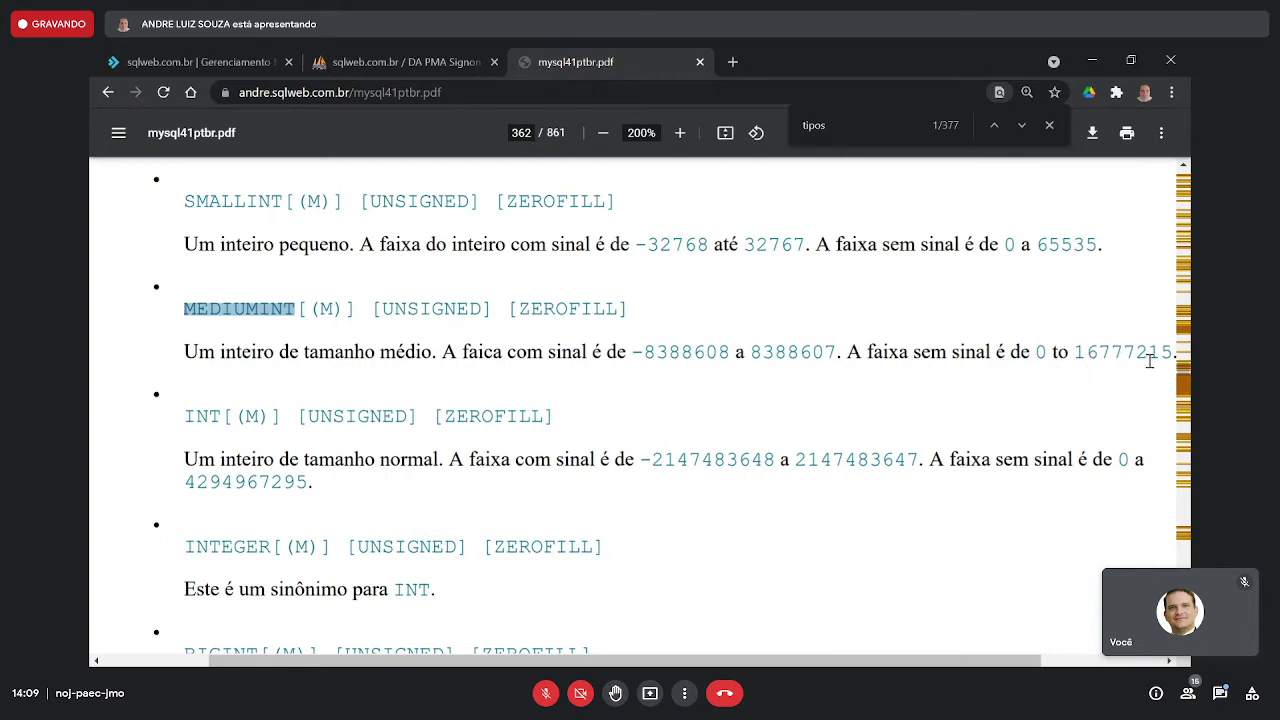
{"action": "mouse_move", "coordinate": [1140, 353]}
{"action": "left_mouse_down"}
{"action": "mouse_move", "coordinate": [1102, 356]}
{"action": "mouse_move", "coordinate": [1134, 352]}
{"action": "left_mouse_up"}
{"action": "left_click", "coordinate": [1108, 348]}
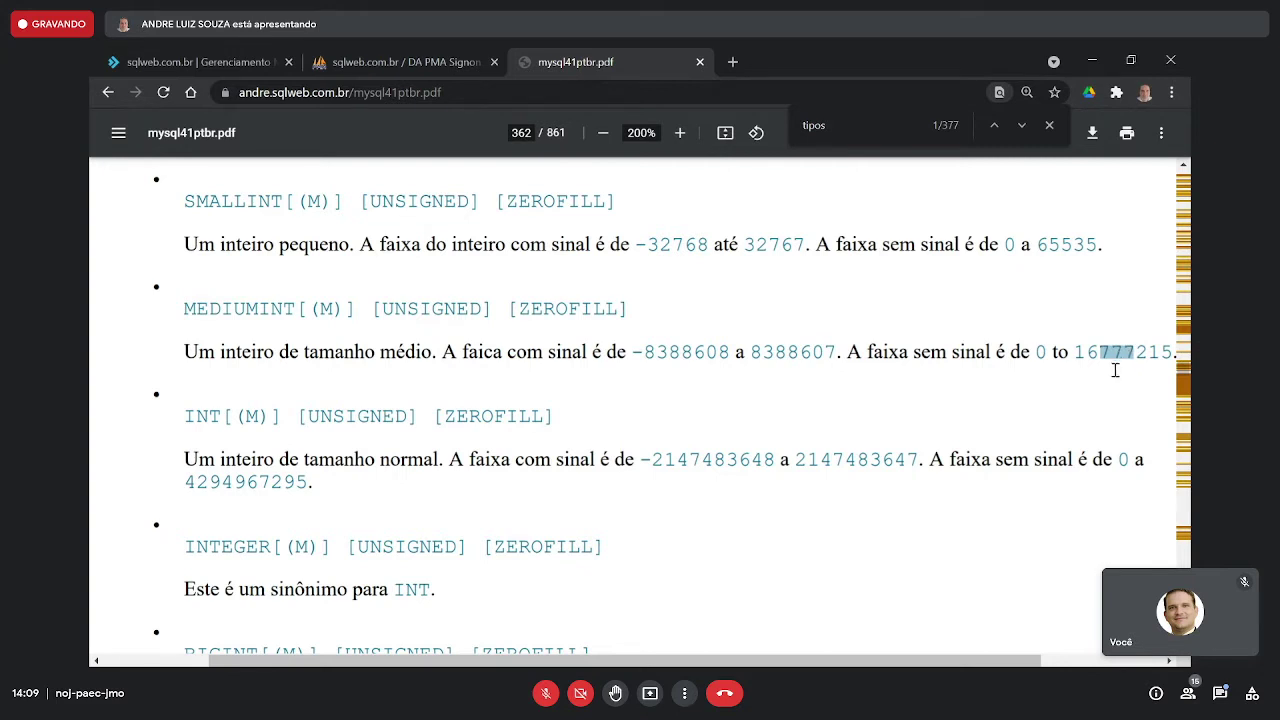
{"action": "left_click", "coordinate": [1167, 660]}
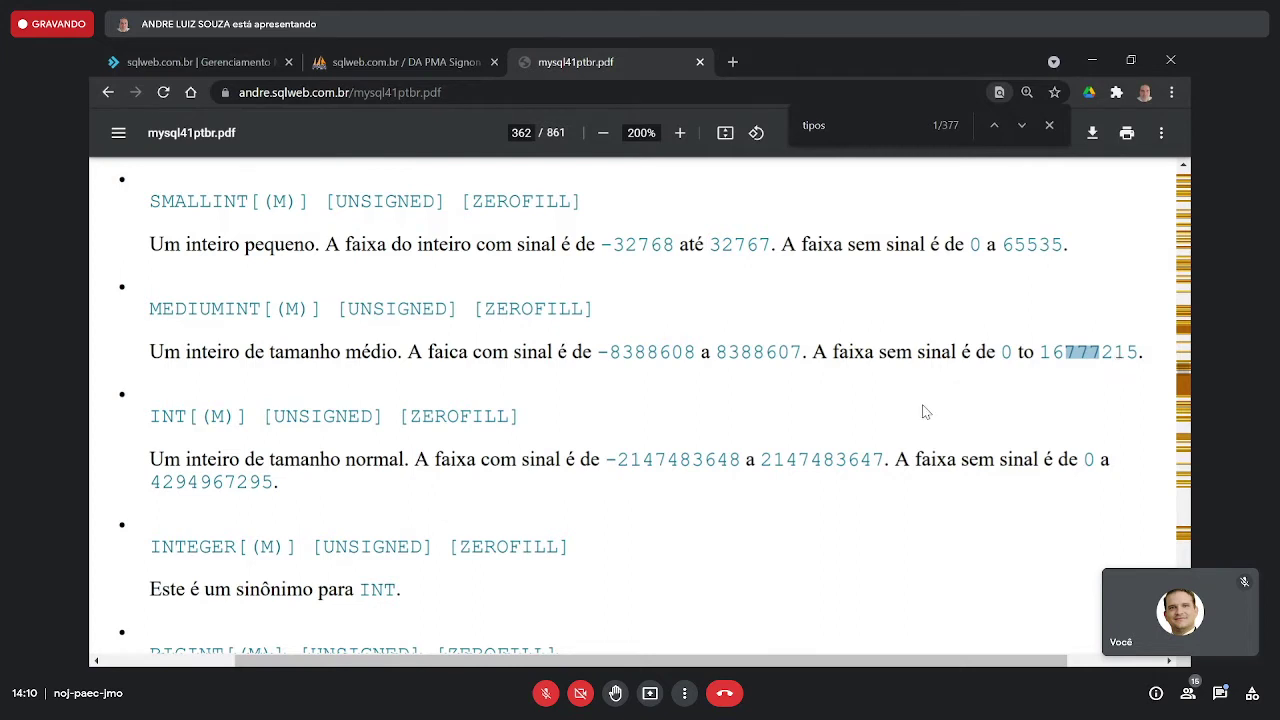
{"action": "left_click_drag", "start_coordinate": [152, 418], "coordinate": [187, 417]}
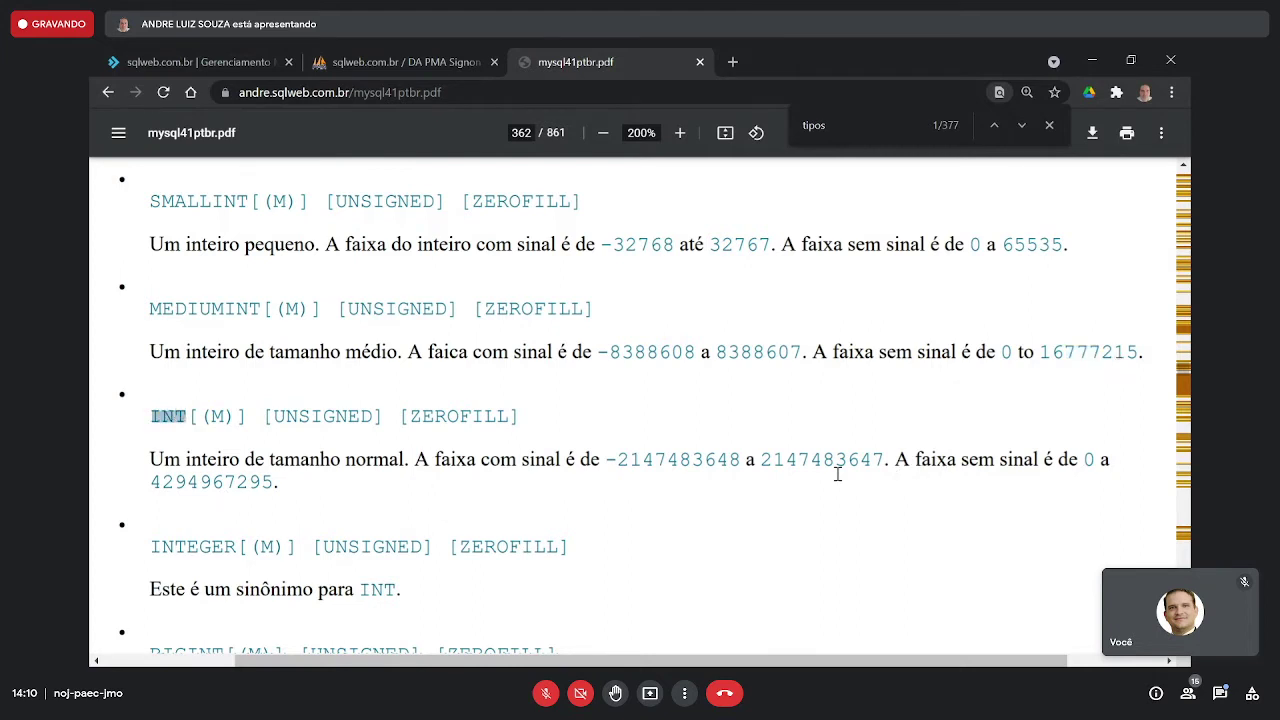
{"action": "left_click_drag", "start_coordinate": [235, 481], "coordinate": [201, 482]}
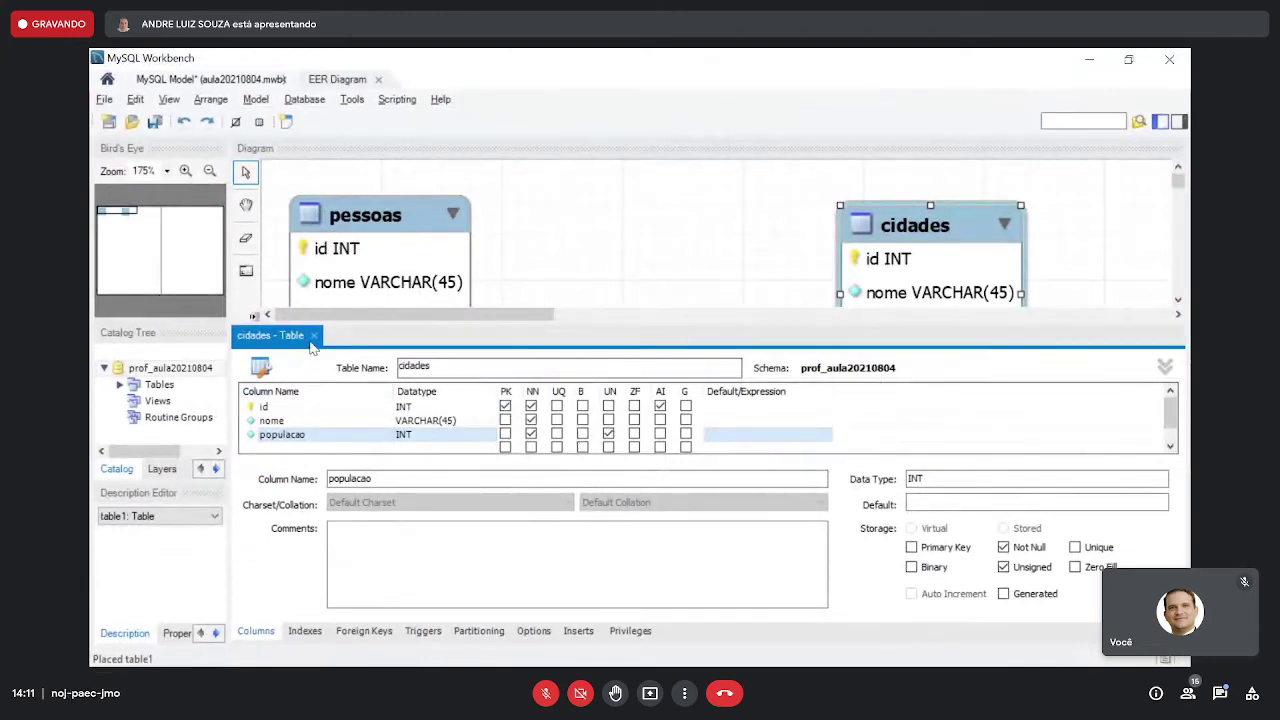
- Close the cidades table editor and nudge the cidades table slightly up and right
{"action": "left_click", "coordinate": [314, 337]}
{"action": "left_click", "coordinate": [718, 366]}
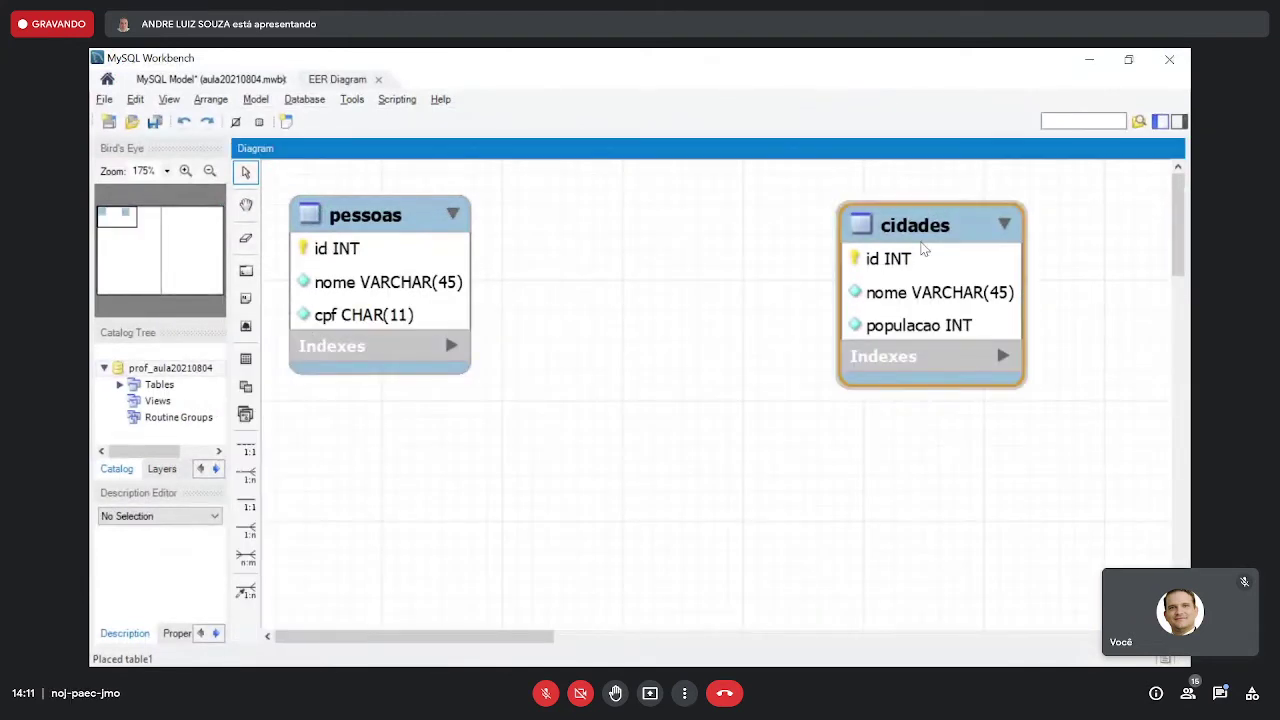
{"action": "left_click_drag", "start_coordinate": [924, 236], "coordinate": [967, 228]}
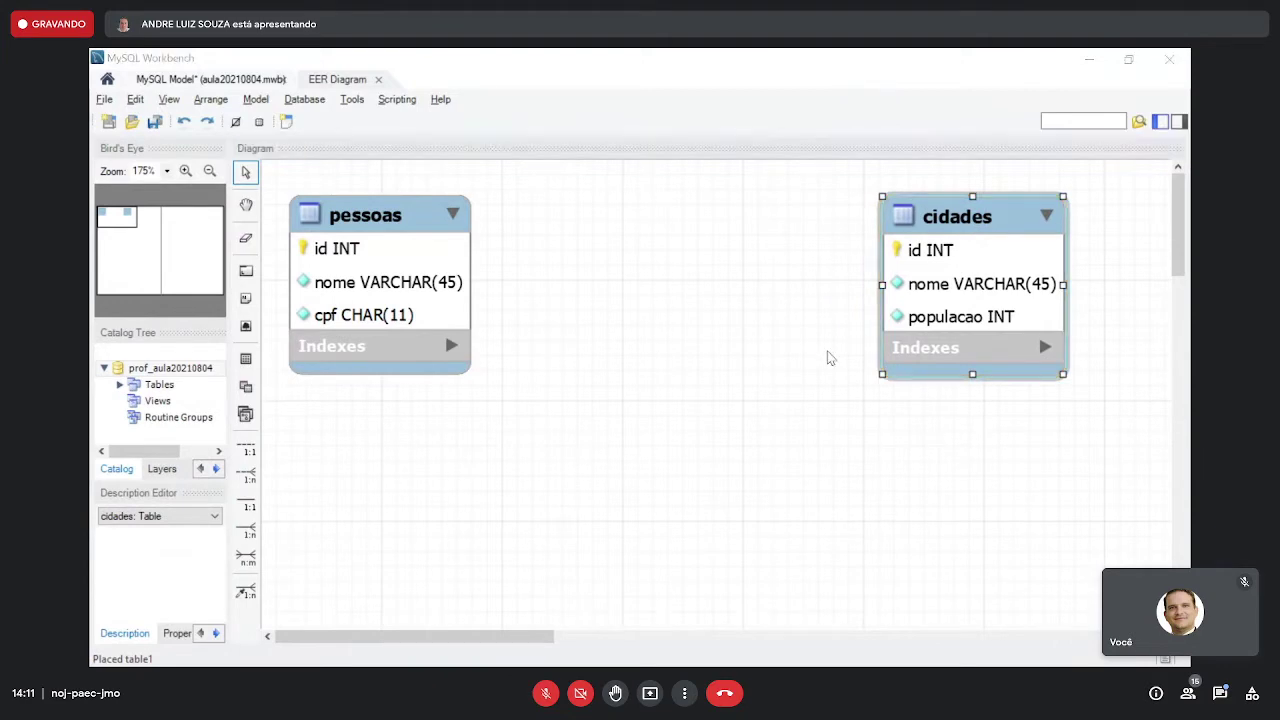
{"action": "key", "text": "alt+Tab"}
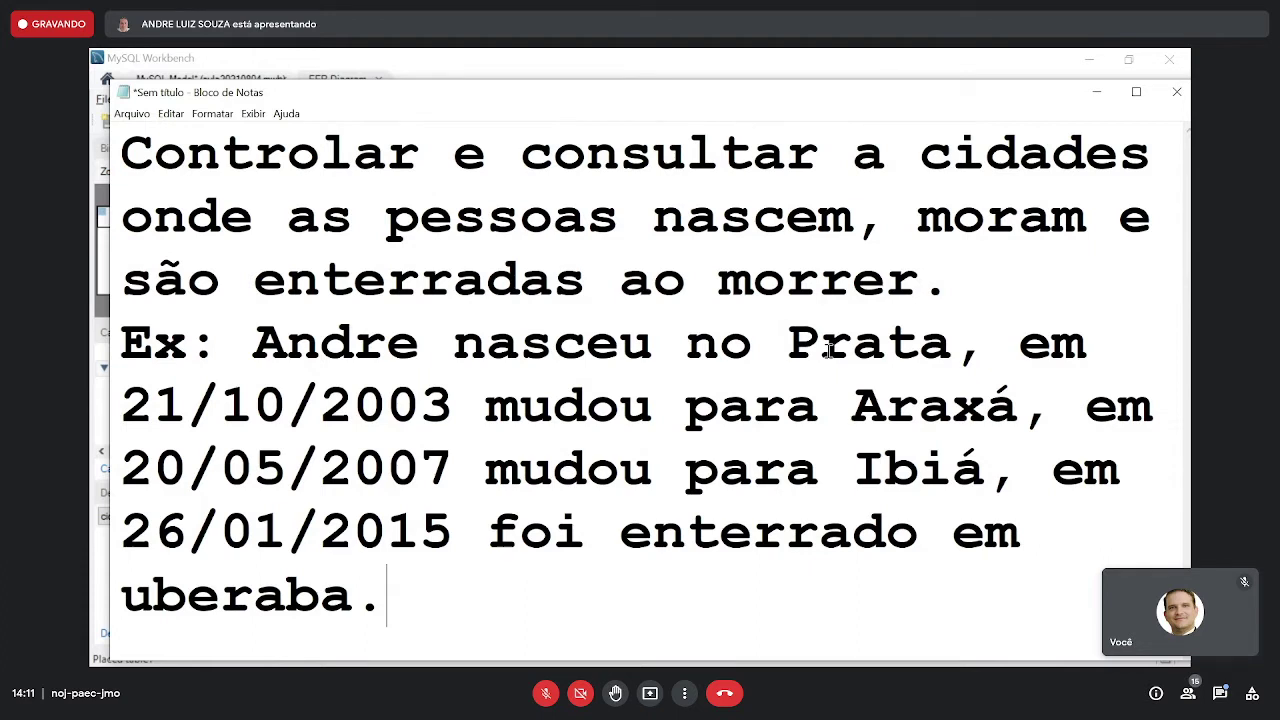
- Leave the Notepad requirements note and return to the MySQL Workbench EER diagram
{"action": "key", "text": "alt+Tab"}
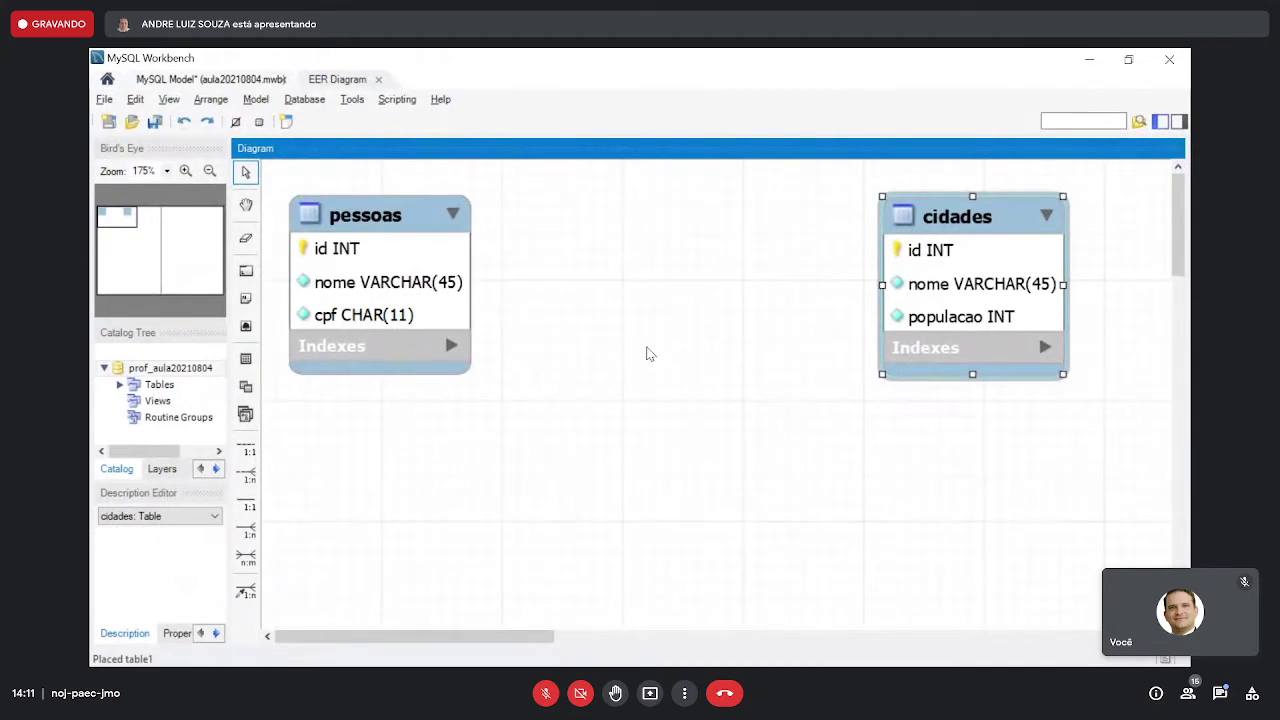
- Nudge pessoas slightly up and drag cidades further right to widen the gap
{"action": "left_click_drag", "start_coordinate": [401, 222], "coordinate": [407, 214]}
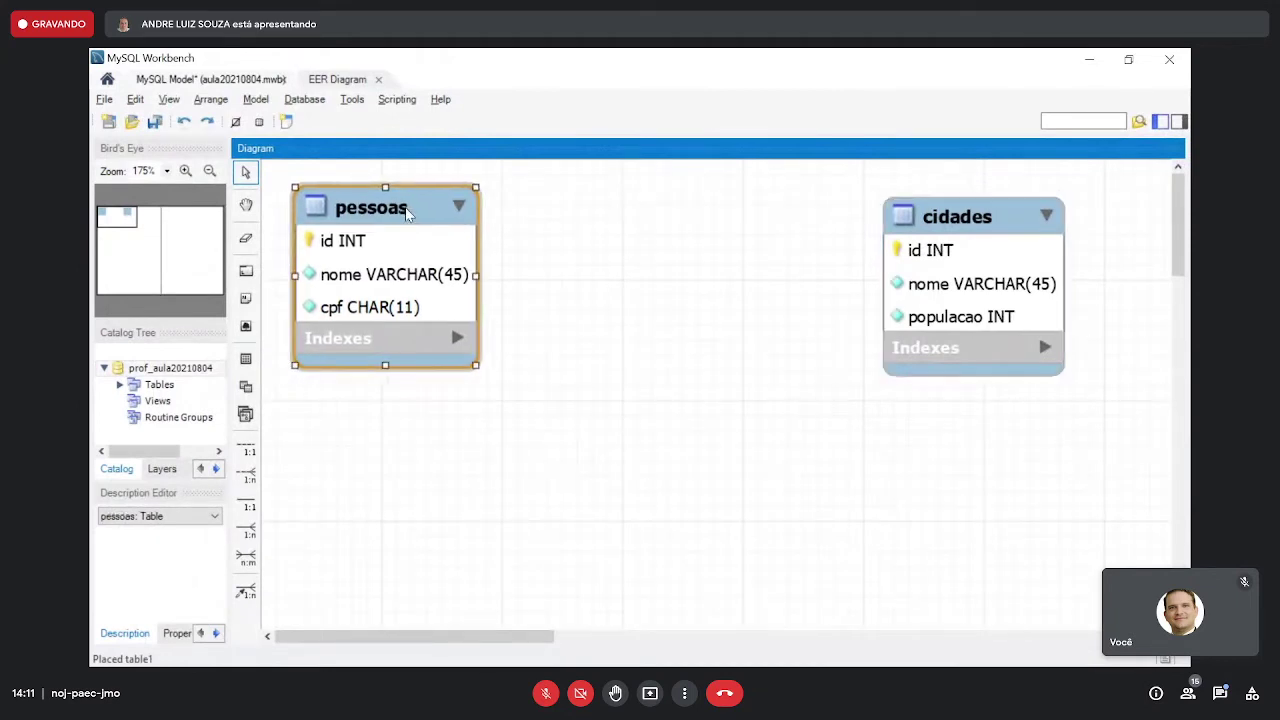
{"action": "left_click_drag", "start_coordinate": [942, 231], "coordinate": [1034, 230]}
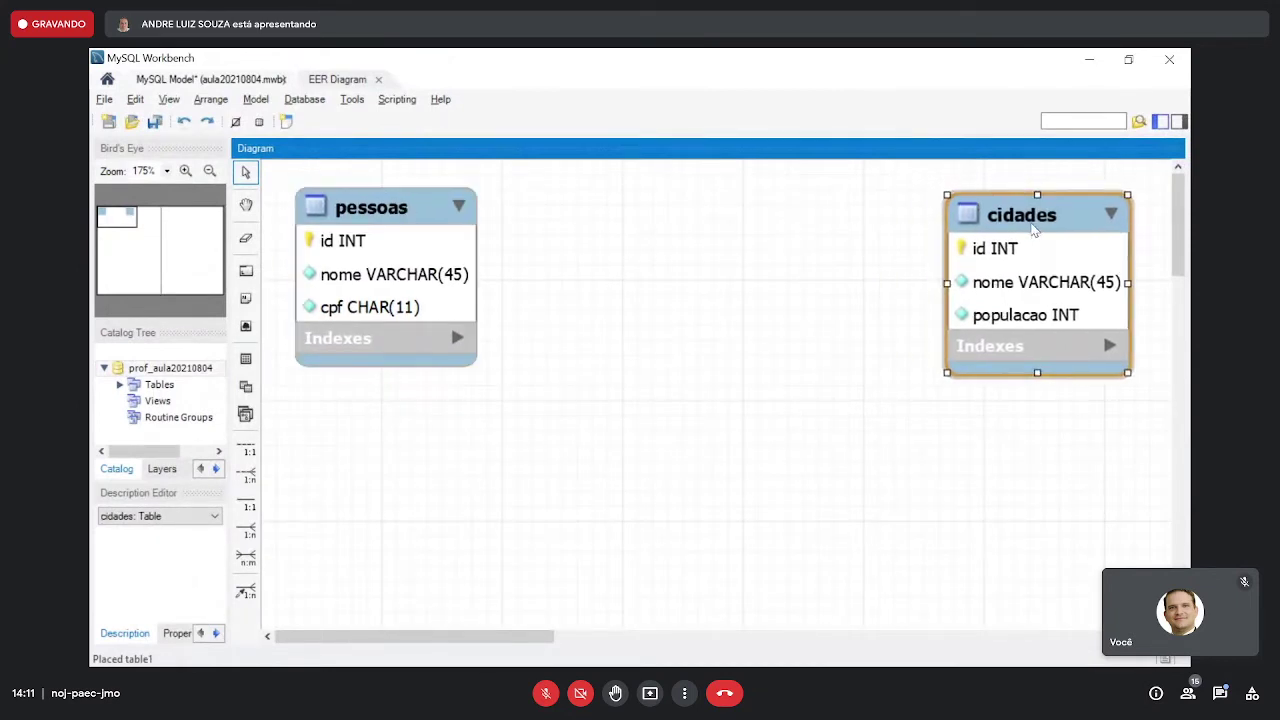
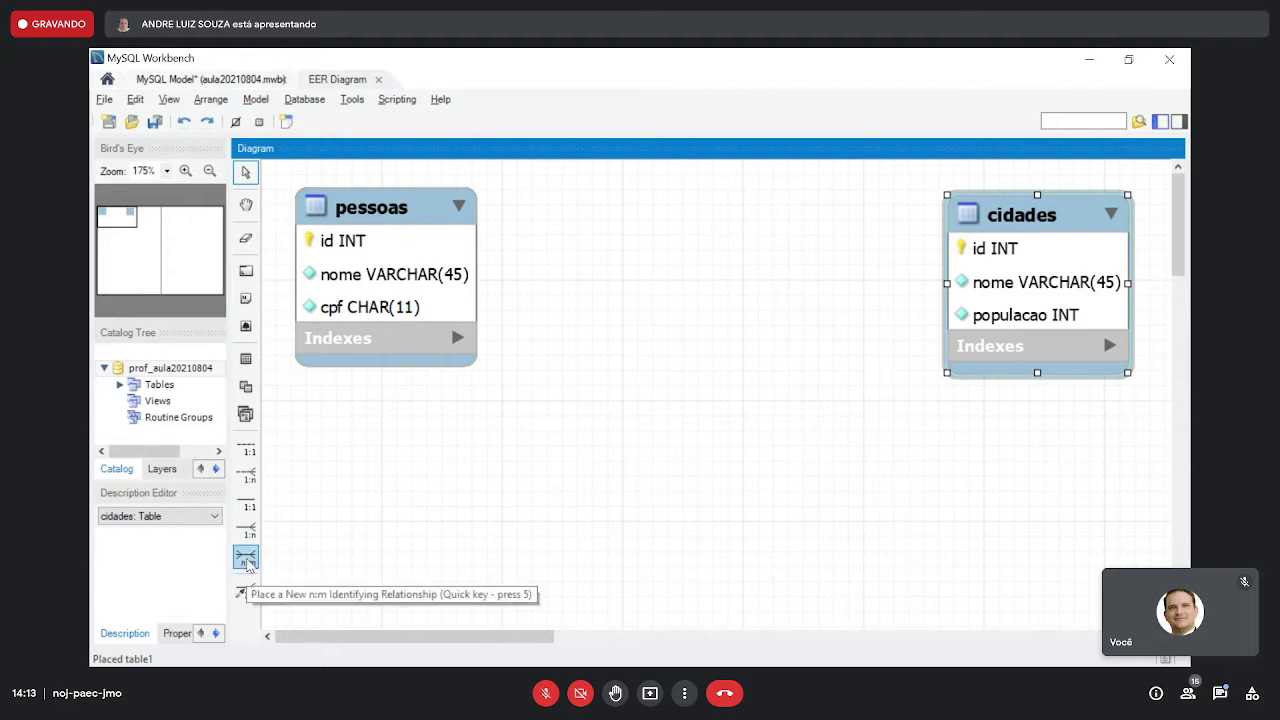
- Link pessoas and cidades with an n:m identifying relationship, placing pessoas_has_cidades between them
{"action": "left_click", "coordinate": [246, 558]}
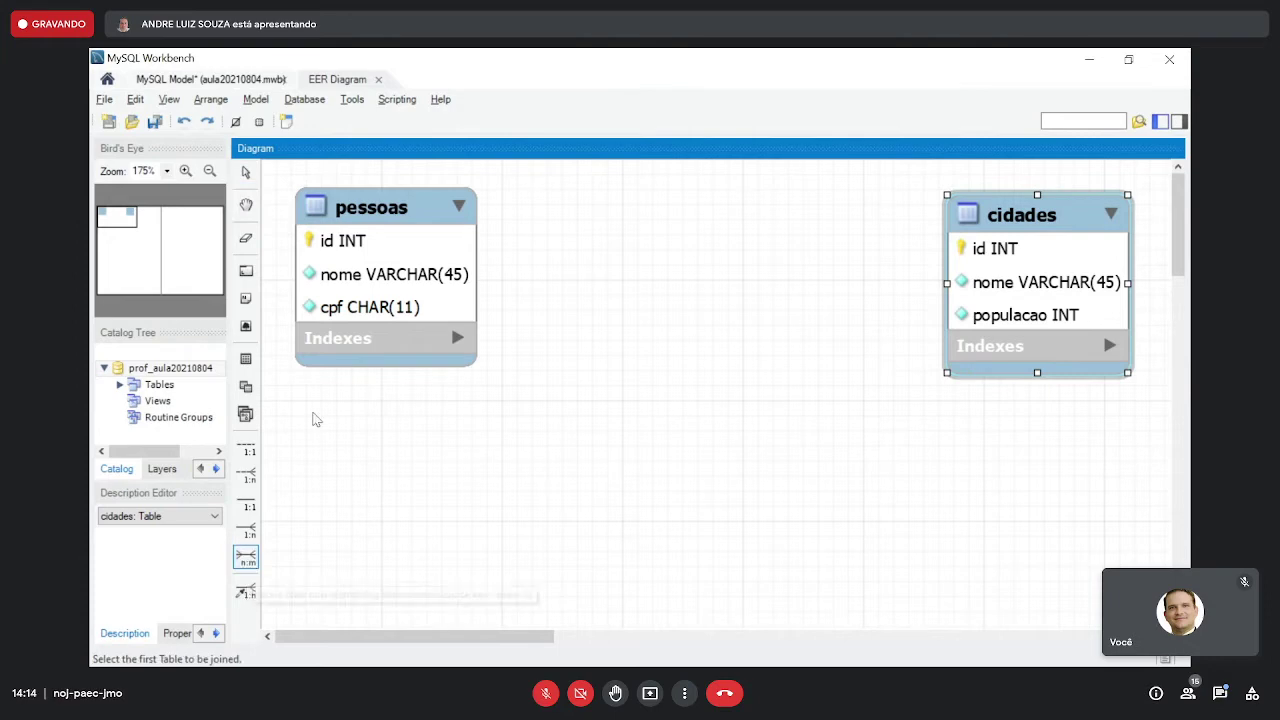
{"action": "left_click", "coordinate": [410, 278]}
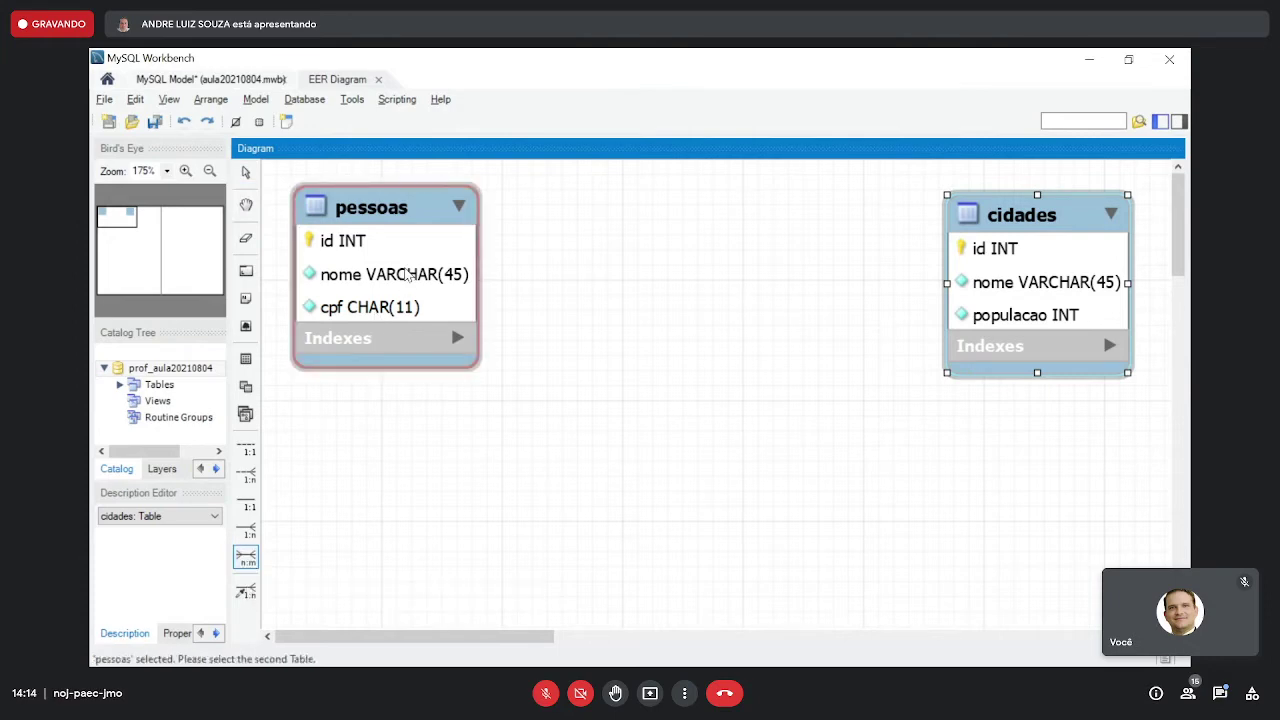
{"action": "left_click", "coordinate": [1005, 270]}
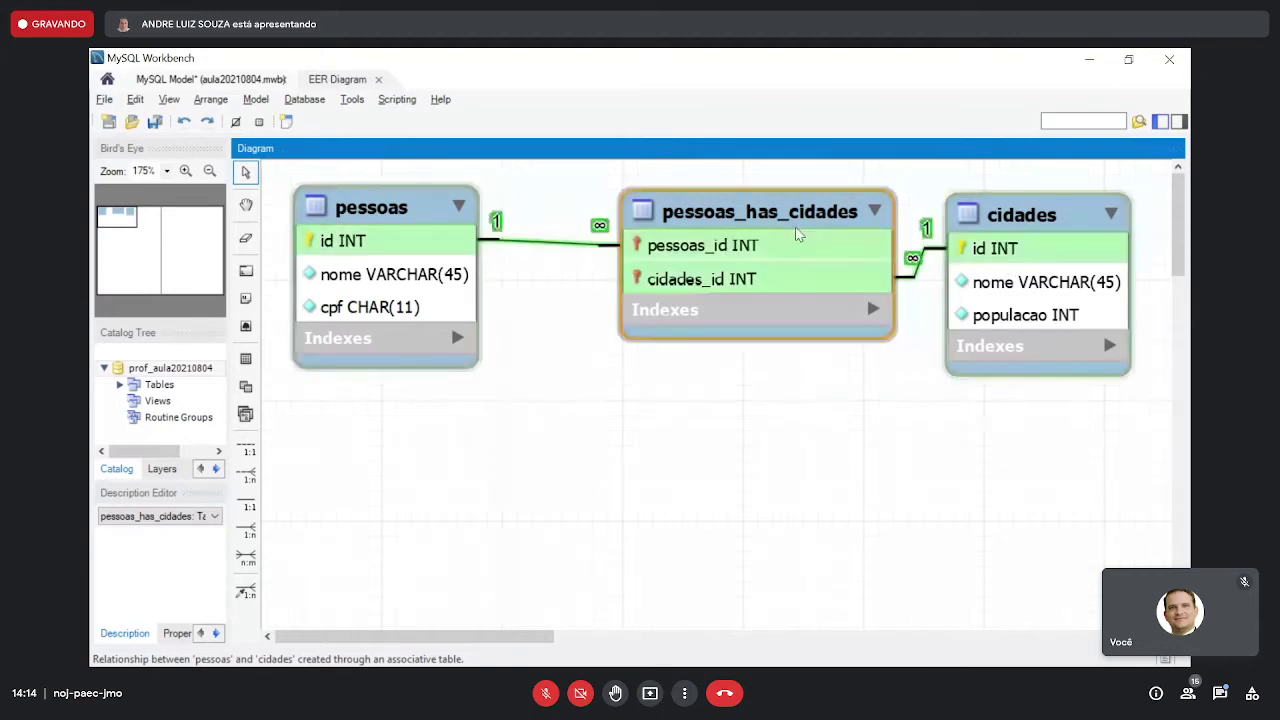
{"action": "left_click_drag", "start_coordinate": [761, 228], "coordinate": [719, 228]}
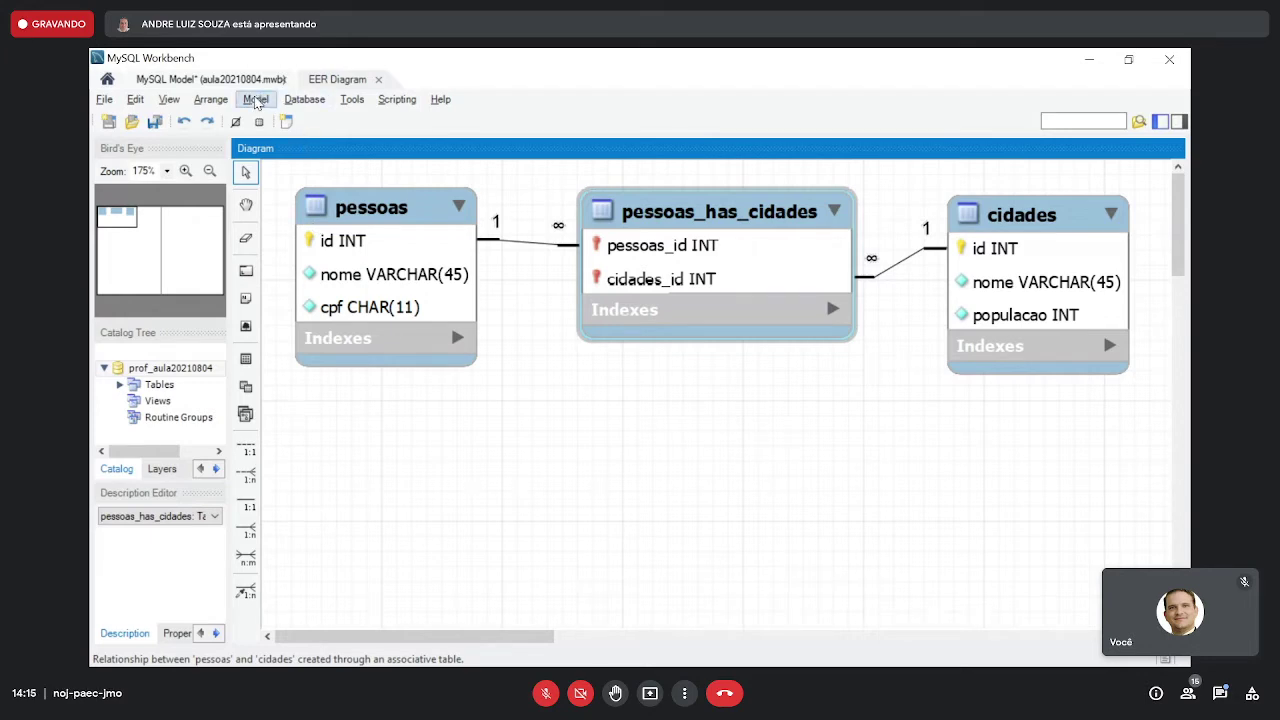
{"action": "left_click", "coordinate": [256, 101]}
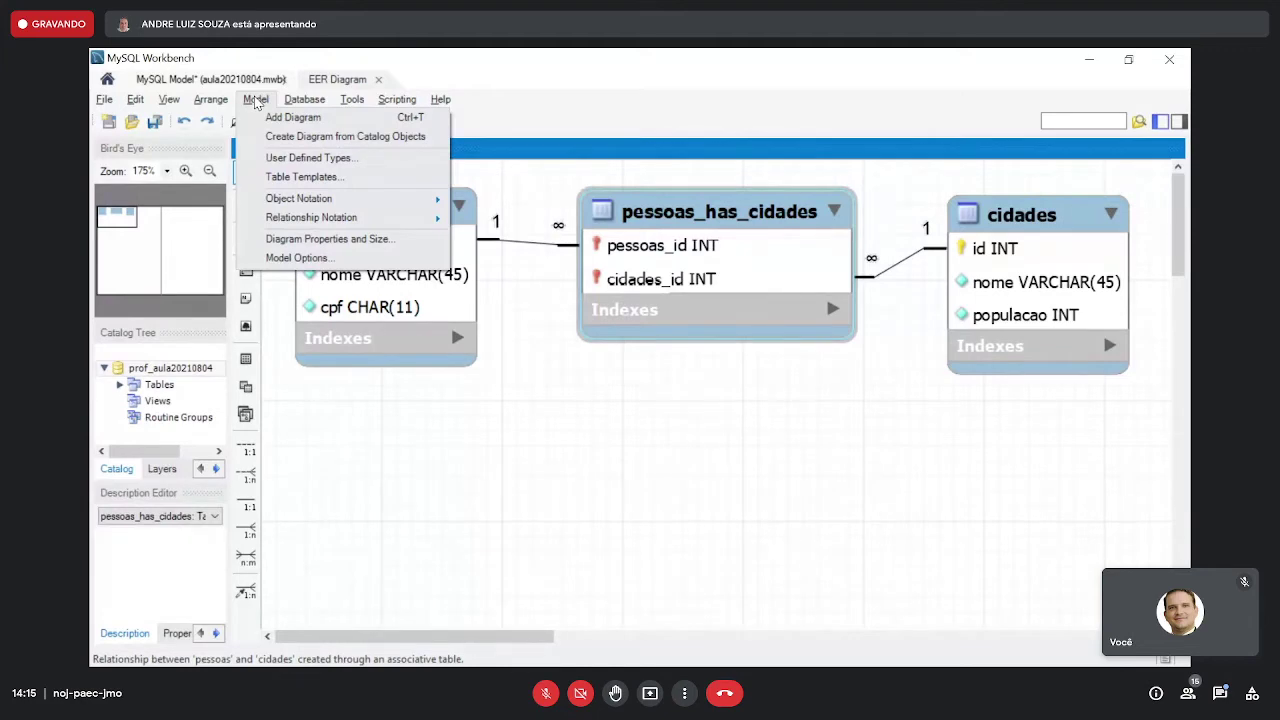
- Nudge pessoas left and set relationship notation to Crow's Foot (IE)
{"action": "left_click", "coordinate": [414, 280]}
{"action": "left_click", "coordinate": [524, 372]}
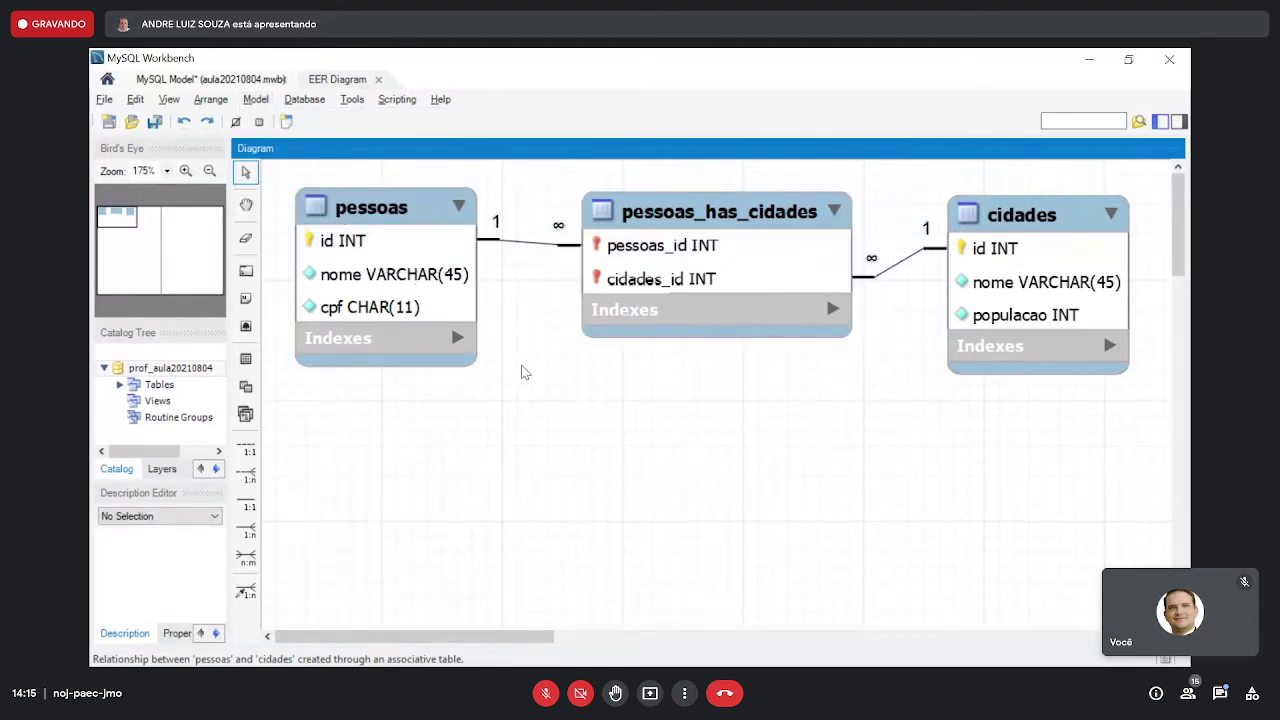
{"action": "left_click_drag", "start_coordinate": [403, 224], "coordinate": [389, 226]}
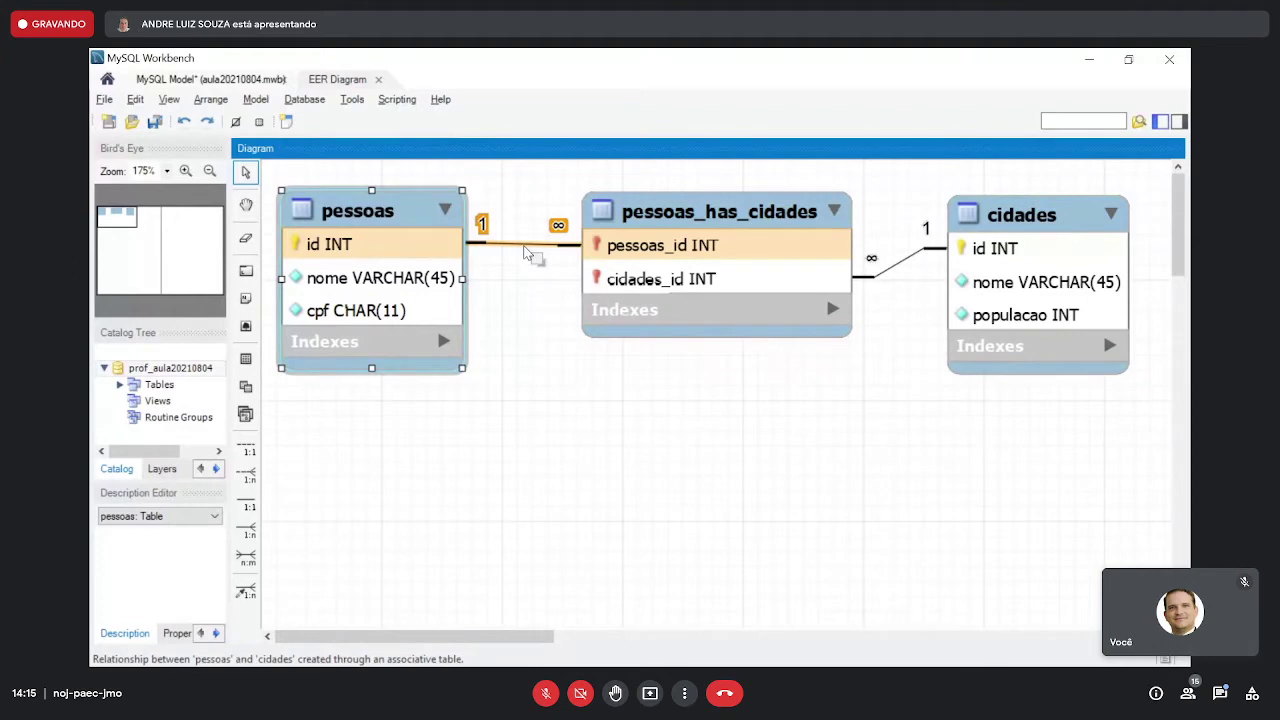
{"action": "left_click", "coordinate": [255, 99]}
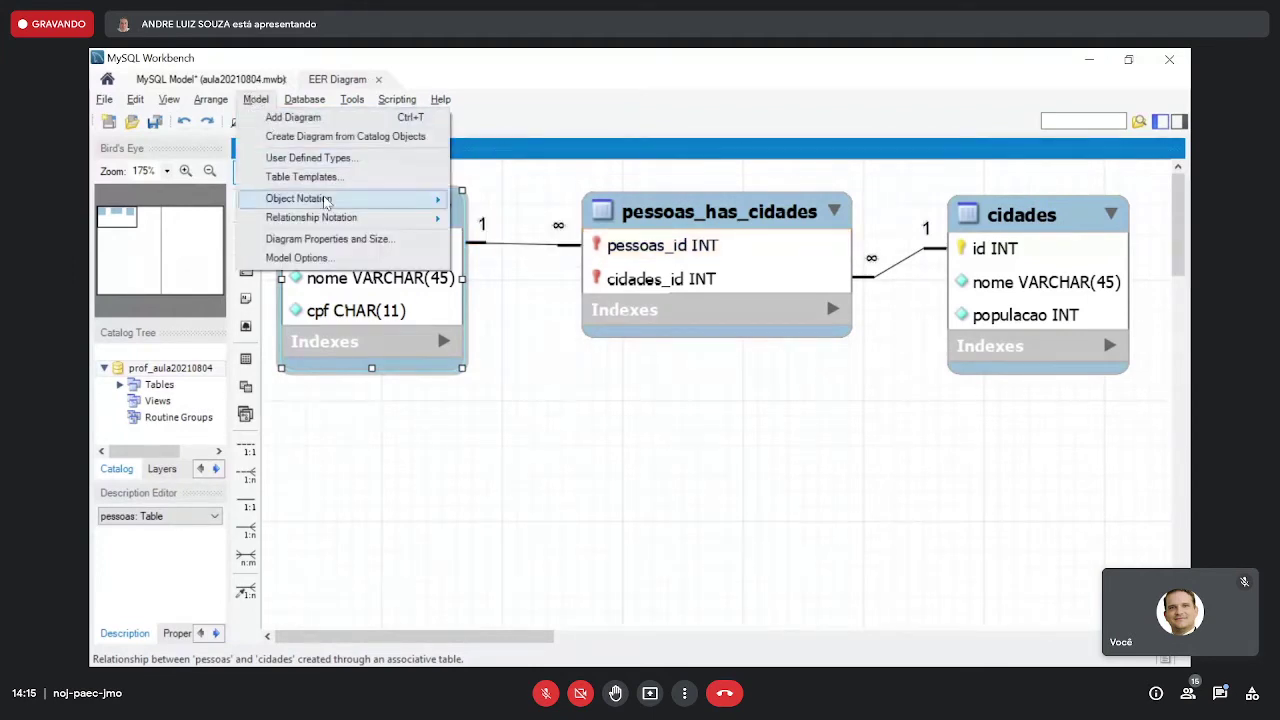
{"action": "mouse_move", "coordinate": [325, 201]}
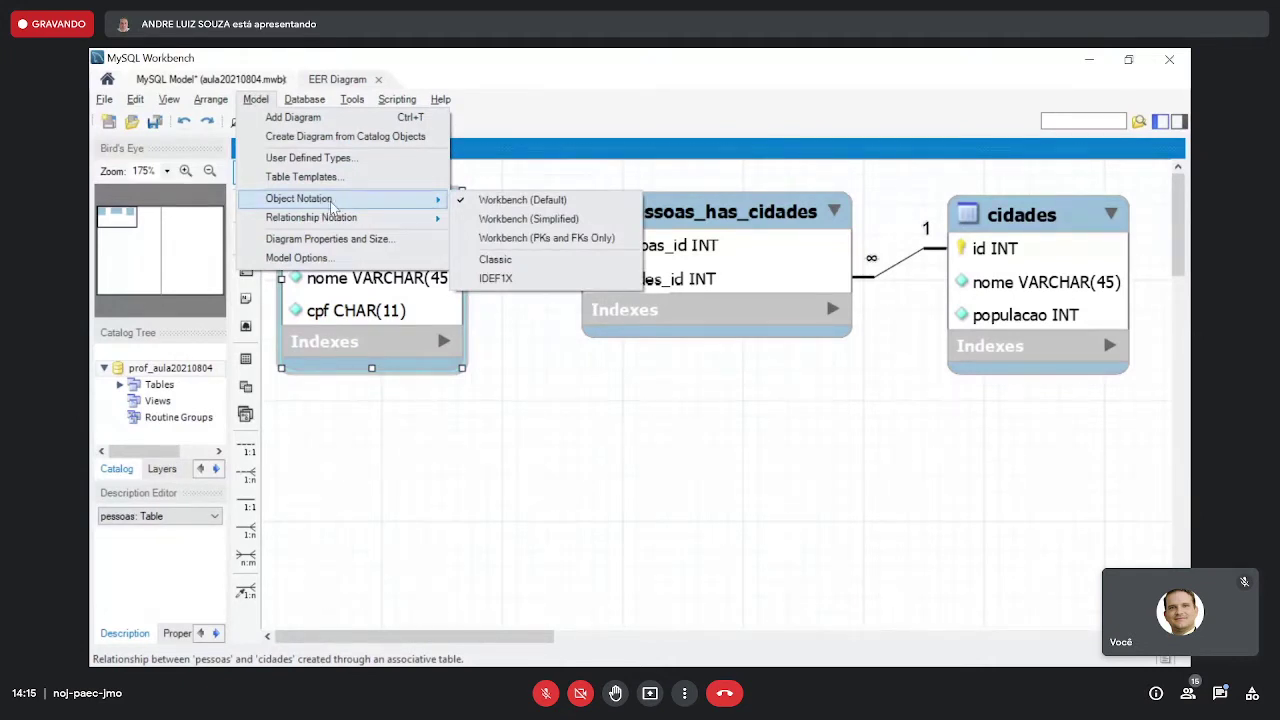
{"action": "mouse_move", "coordinate": [371, 219]}
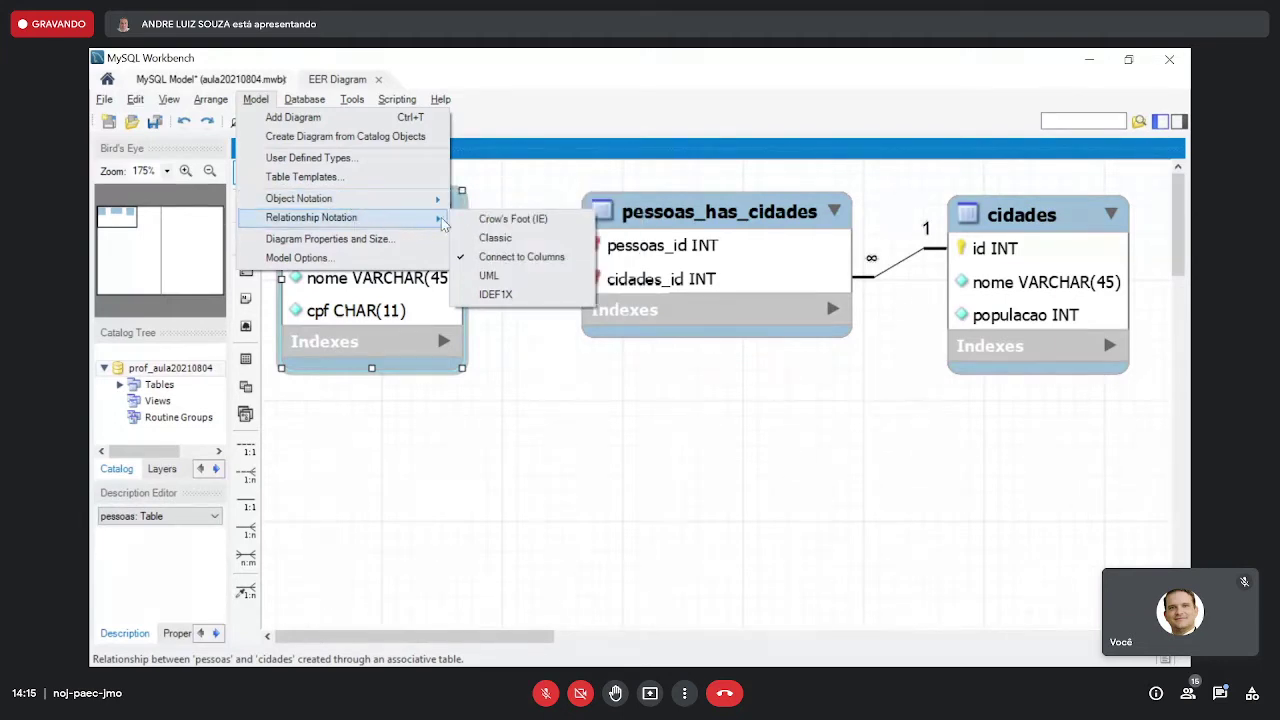
{"action": "left_click", "coordinate": [494, 222]}
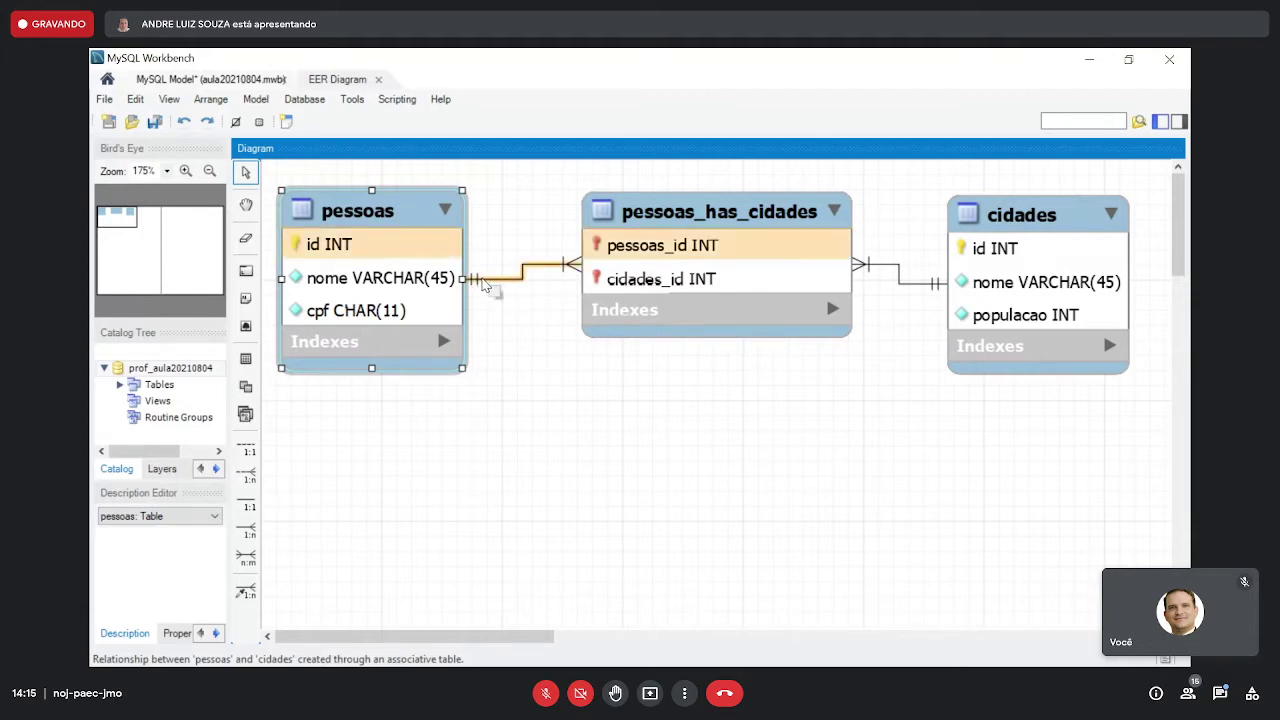
- Switch to Classic notation, shift pessoas_has_cidades right, and connect relationship lines to columns
{"action": "left_click", "coordinate": [255, 99]}
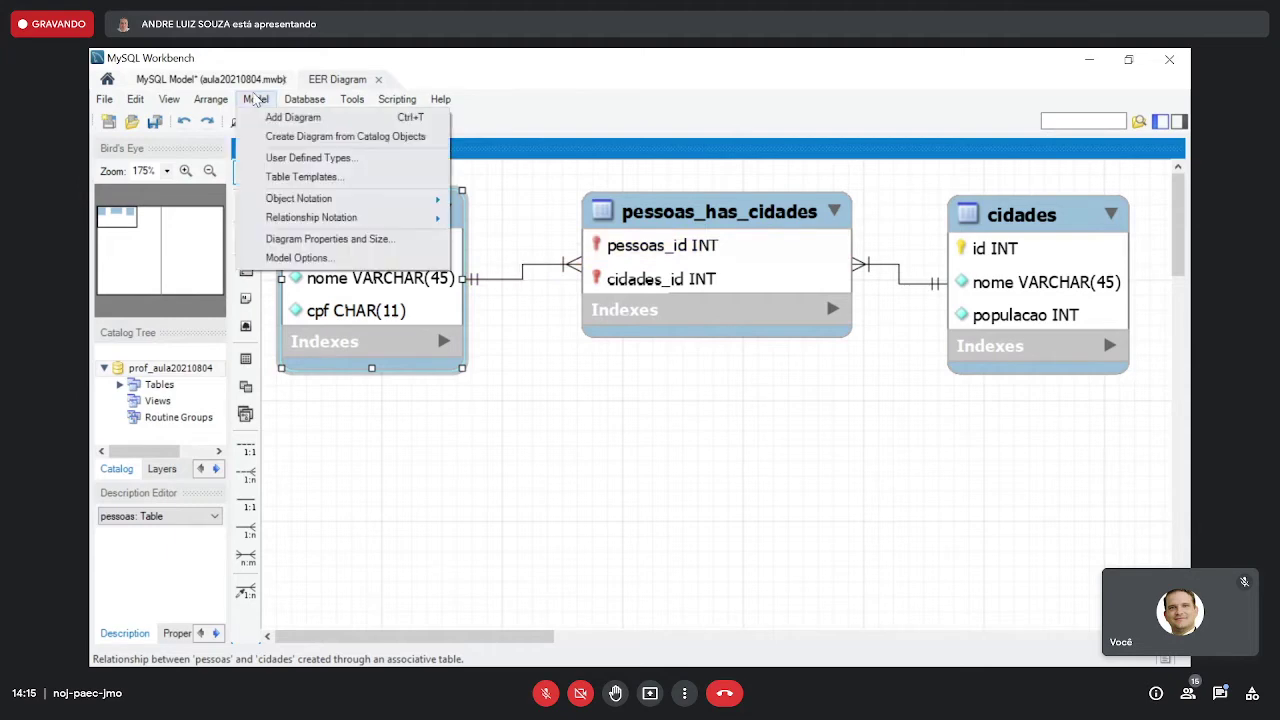
{"action": "mouse_move", "coordinate": [340, 217]}
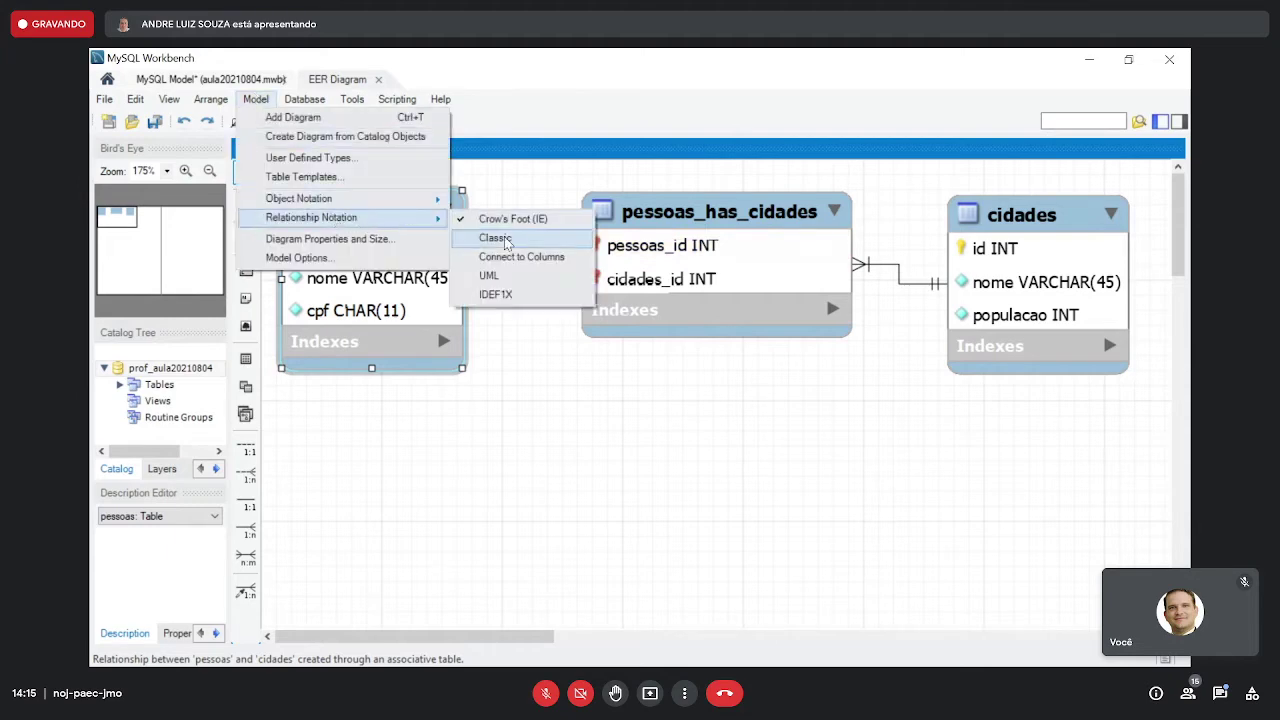
{"action": "left_click", "coordinate": [495, 238]}
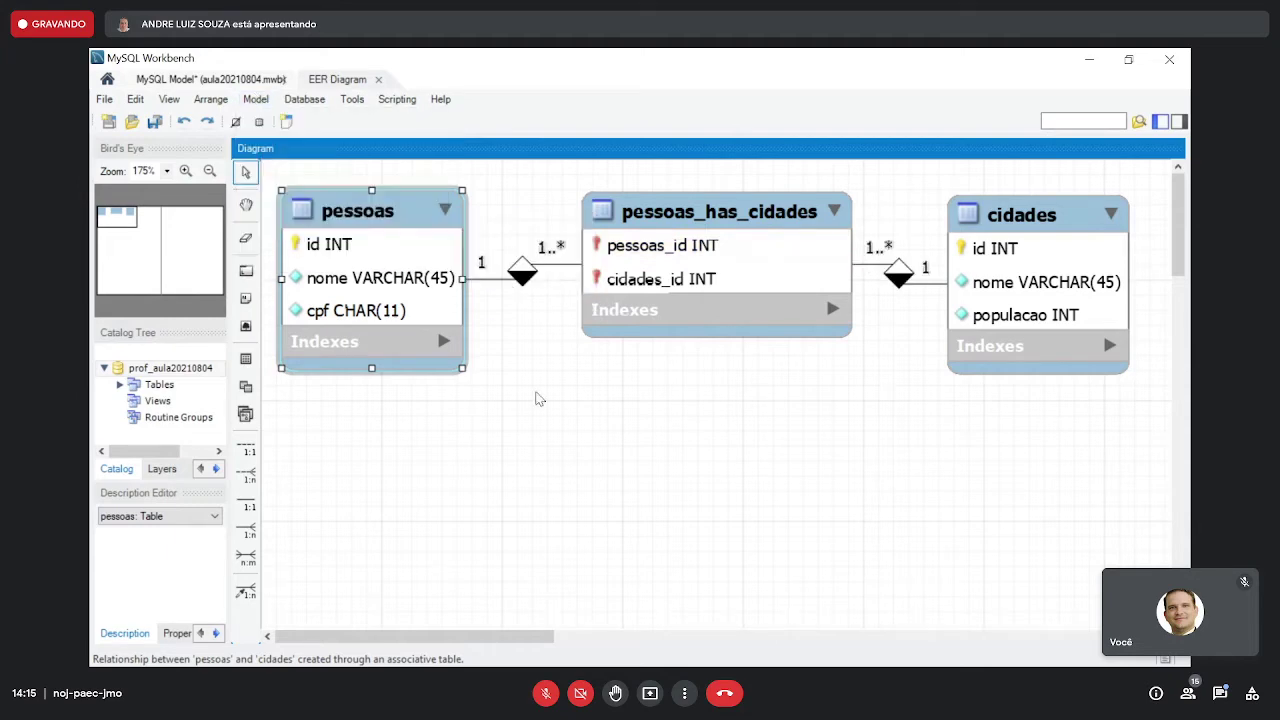
{"action": "left_click_drag", "start_coordinate": [666, 234], "coordinate": [695, 230]}
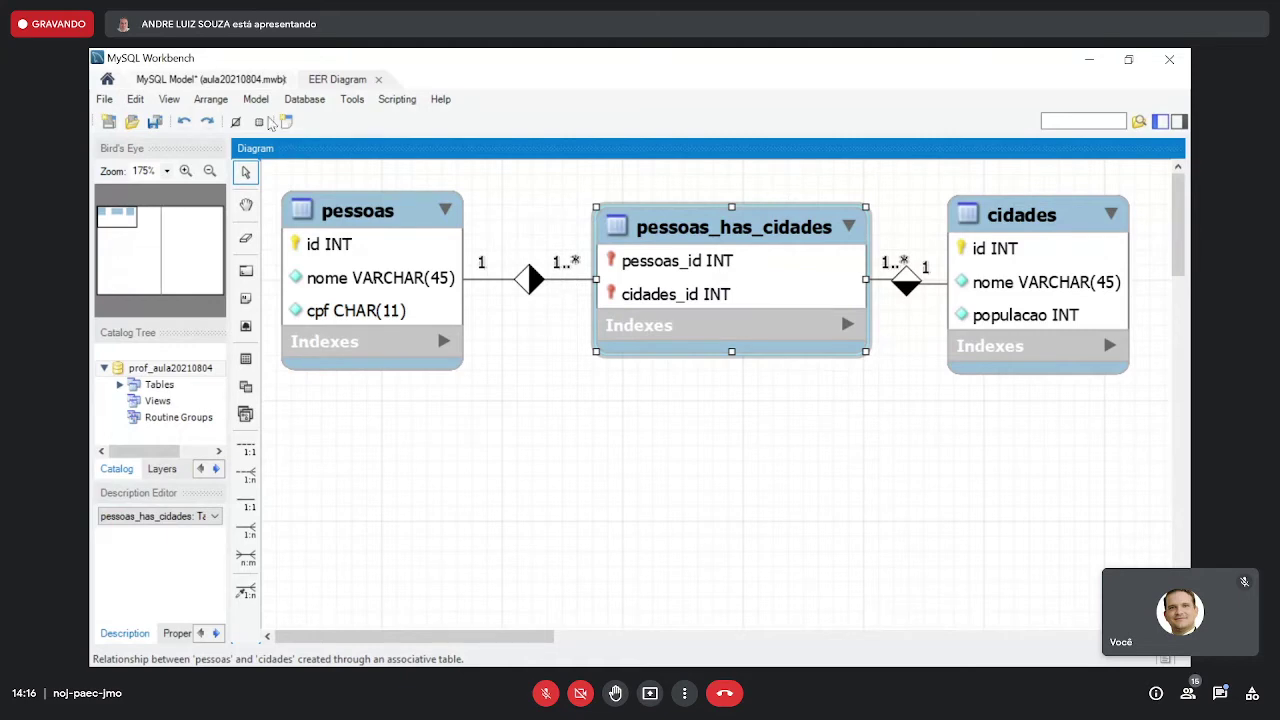
{"action": "left_click", "coordinate": [256, 100]}
{"action": "mouse_move", "coordinate": [355, 220]}
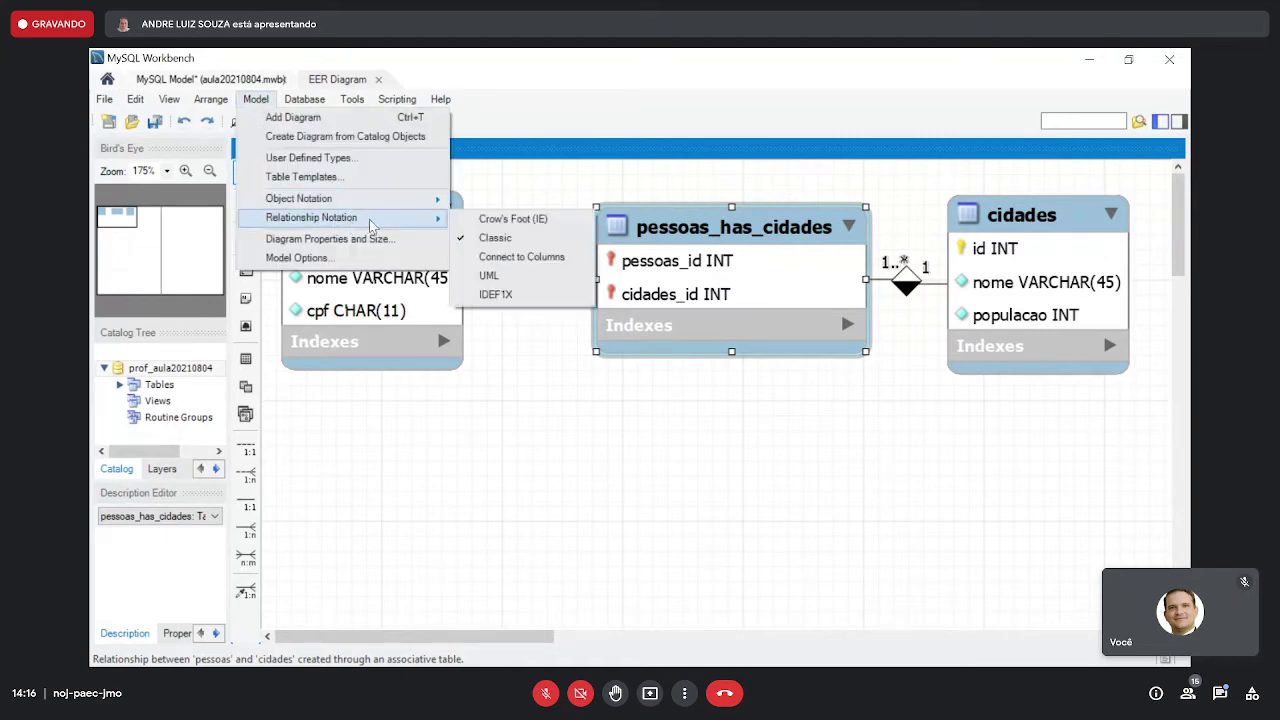
{"action": "left_click", "coordinate": [505, 257]}
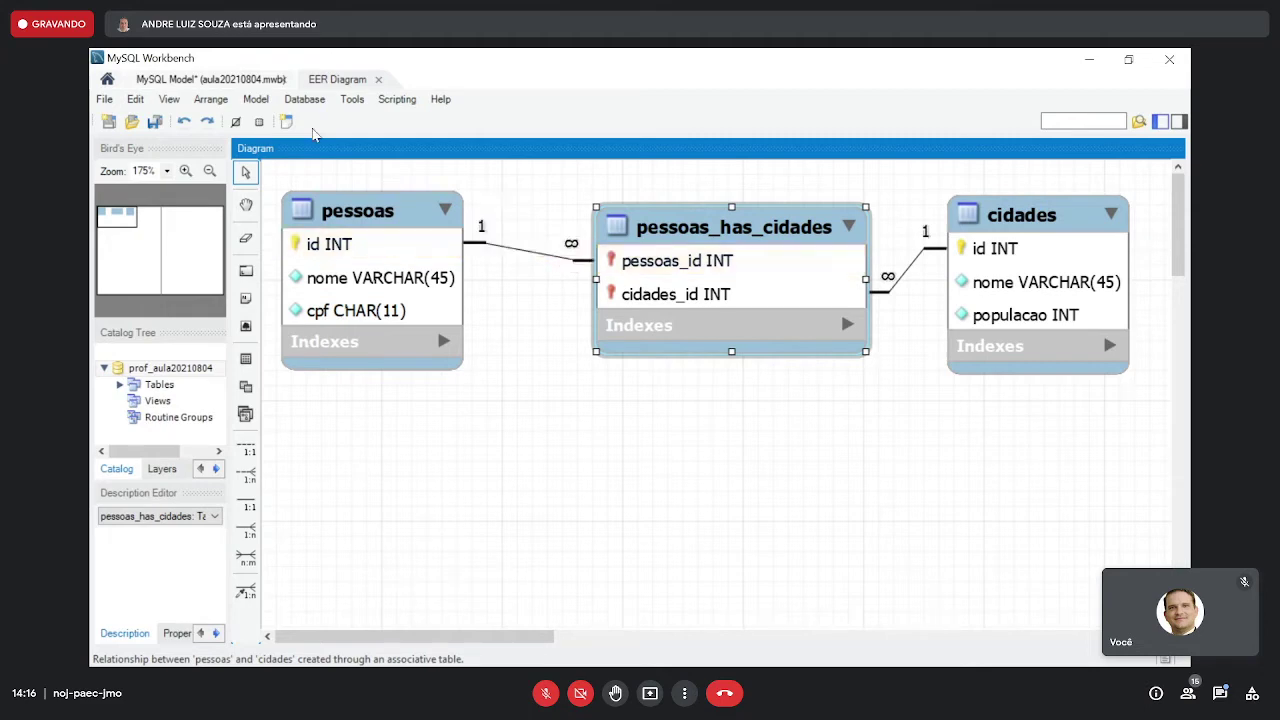
- Try UML and IDEF1X notations, then reattach relationship lines to the linked columns
{"action": "left_click", "coordinate": [255, 99]}
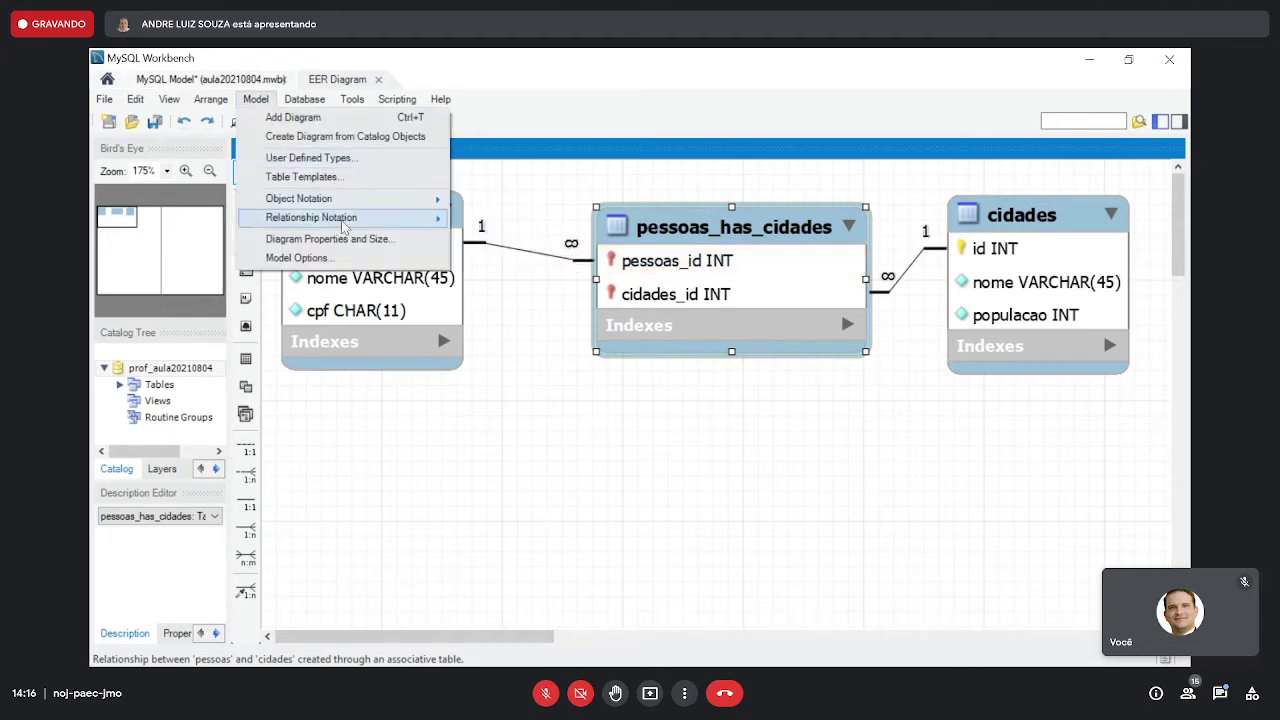
{"action": "mouse_move", "coordinate": [345, 218]}
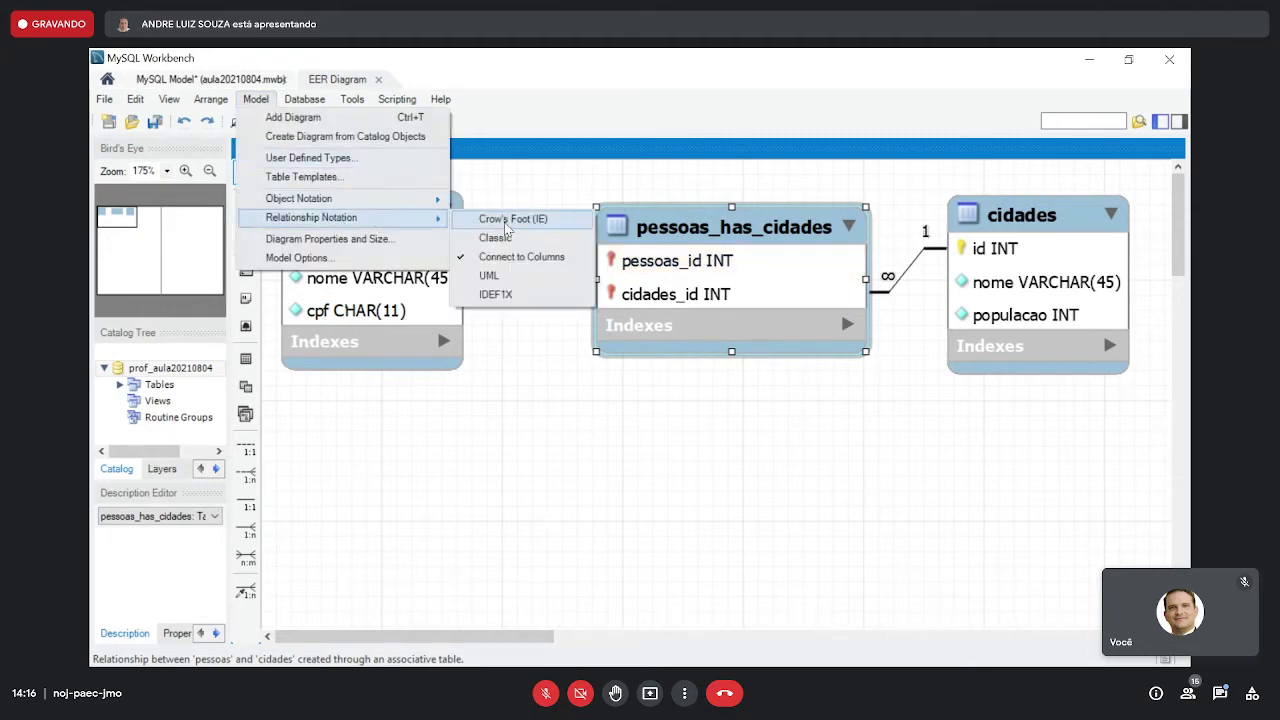
{"action": "left_click", "coordinate": [511, 277]}
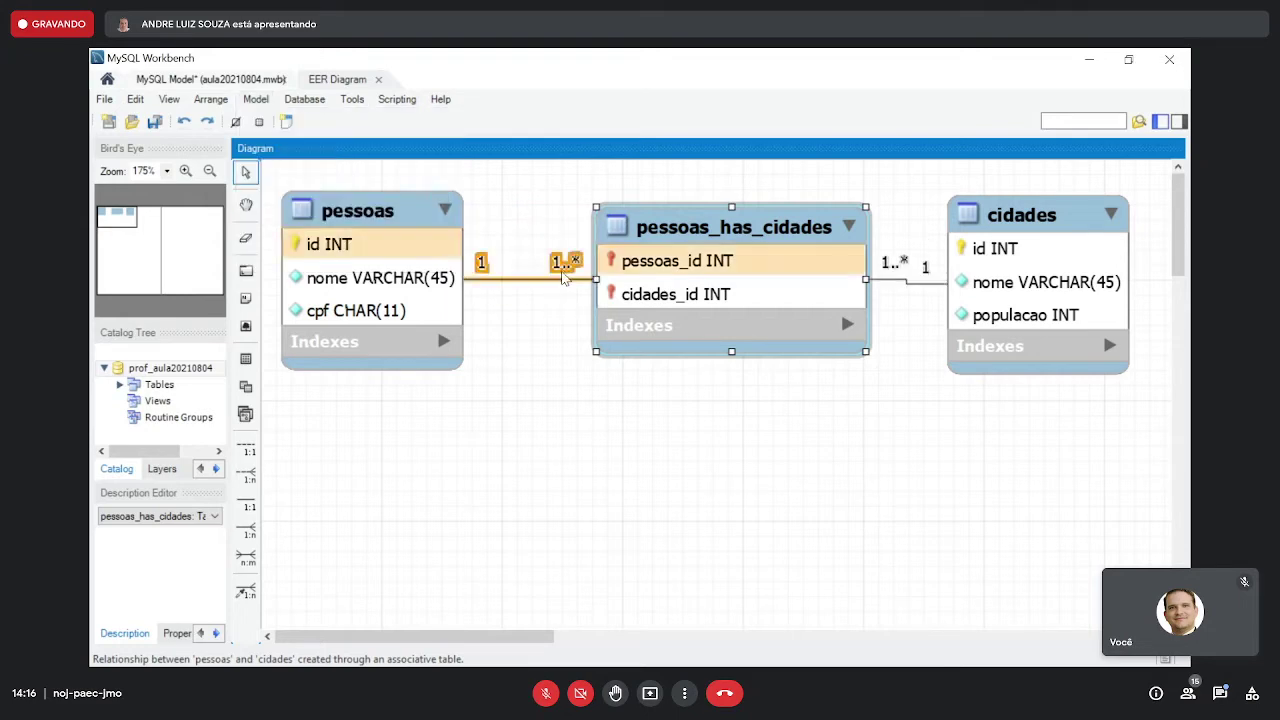
{"action": "left_click", "coordinate": [260, 100]}
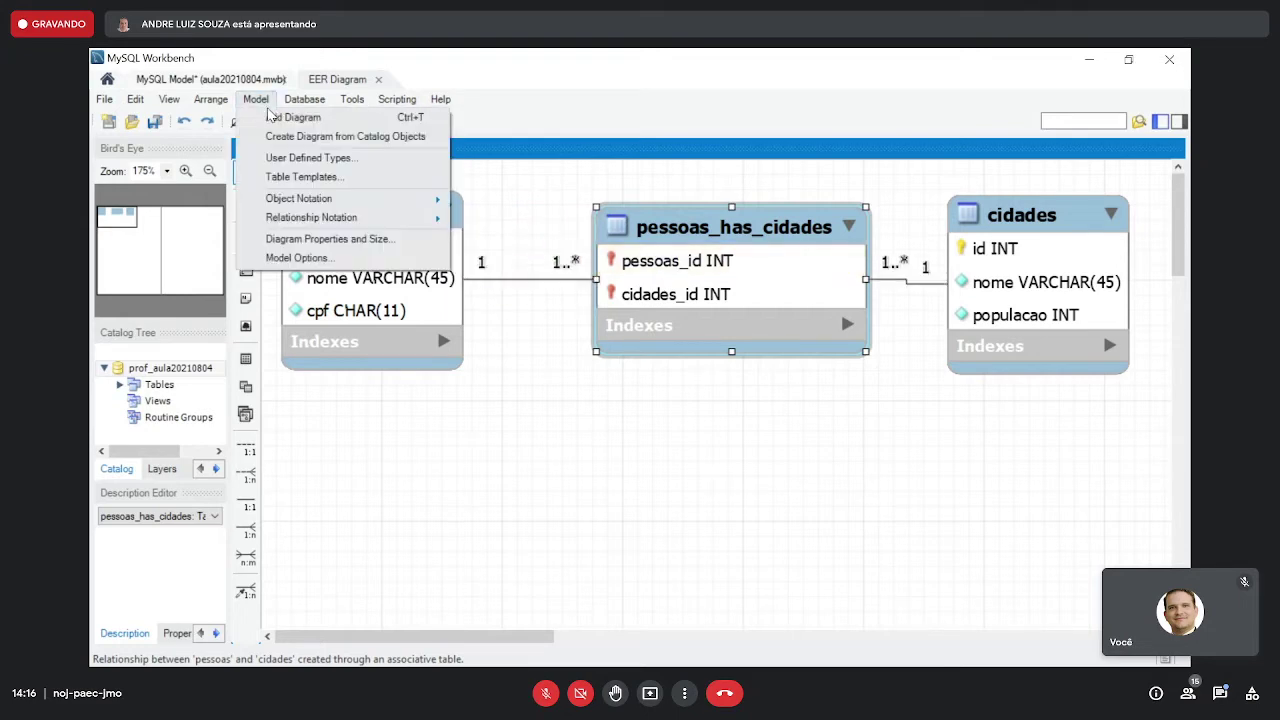
{"action": "mouse_move", "coordinate": [440, 218]}
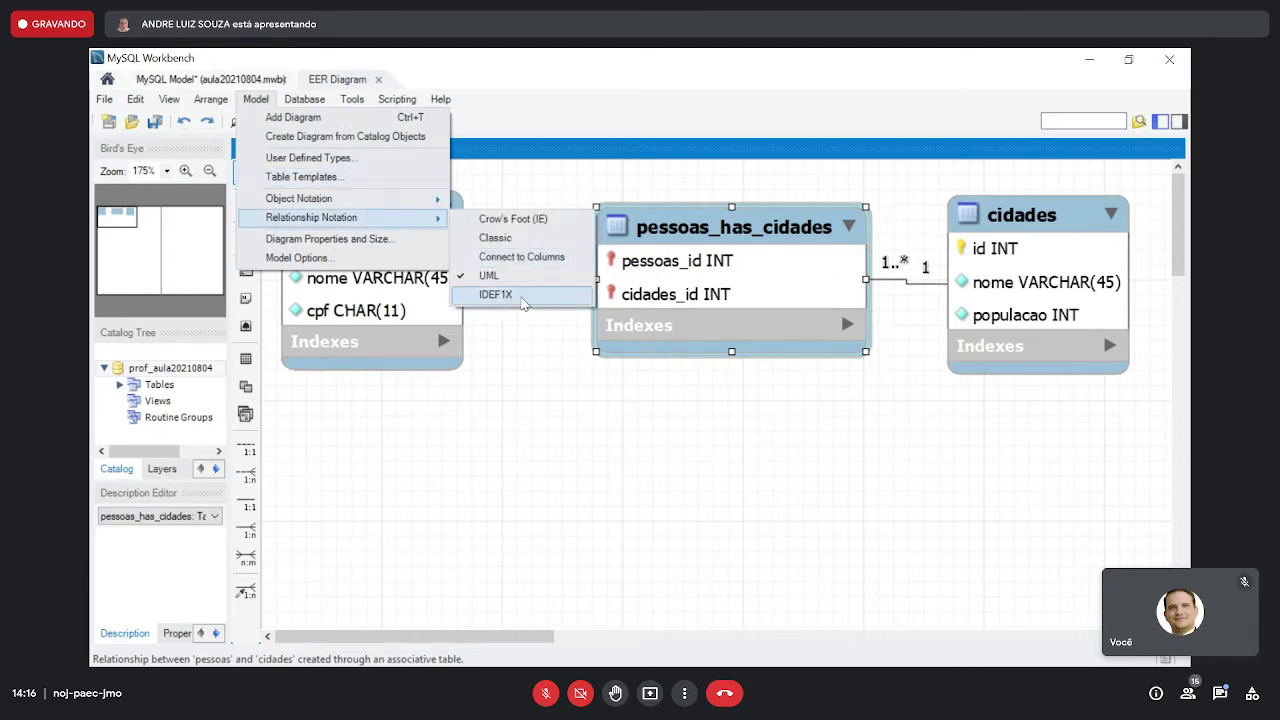
{"action": "left_click", "coordinate": [522, 298]}
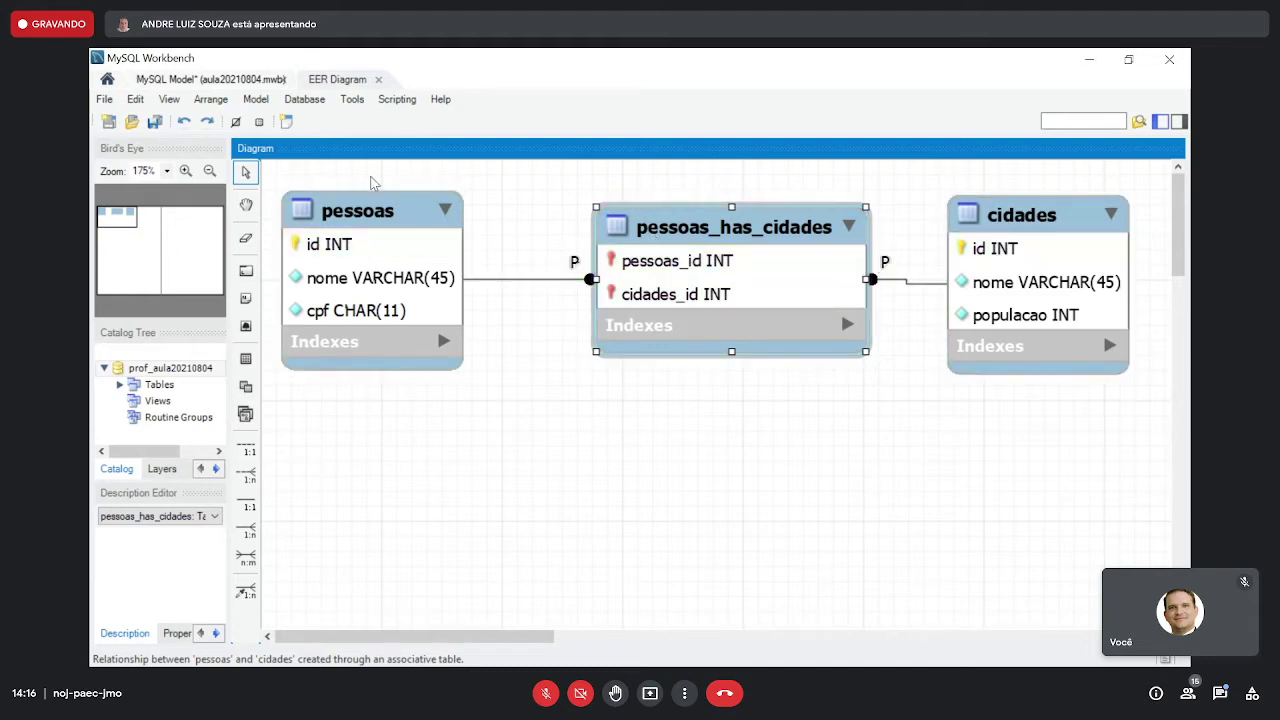
{"action": "left_click", "coordinate": [263, 100]}
{"action": "mouse_move", "coordinate": [409, 217]}
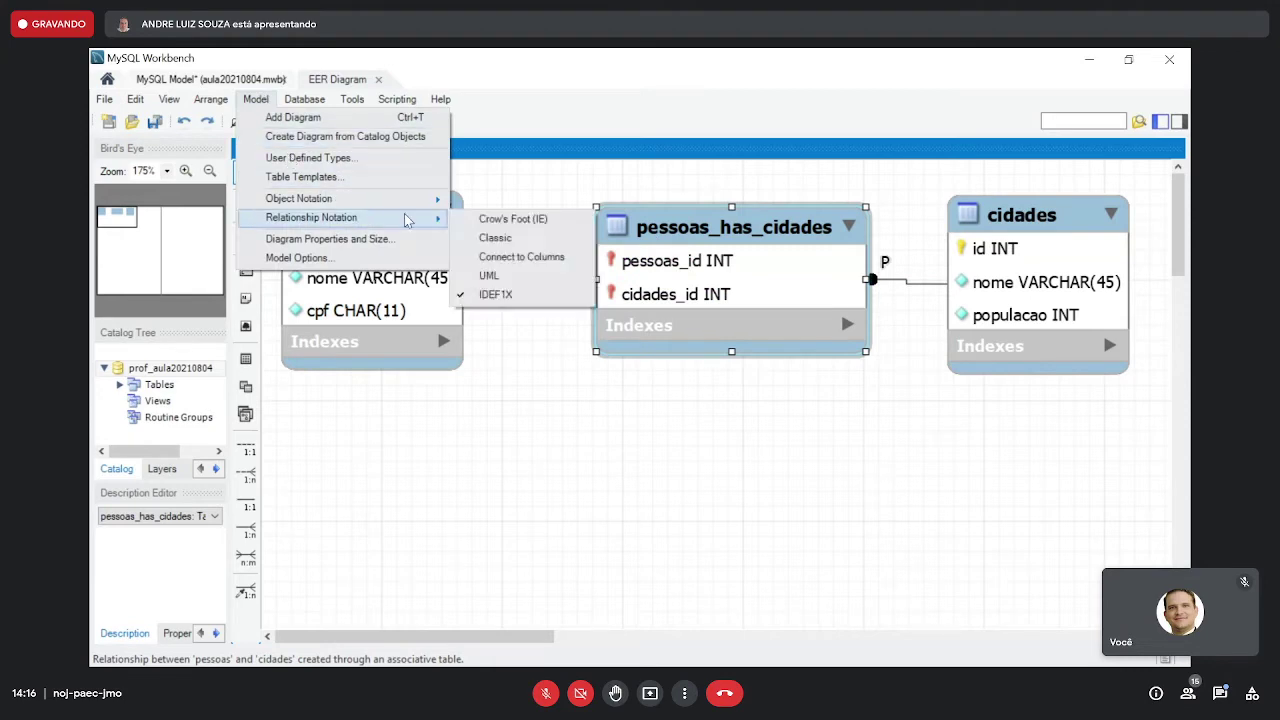
{"action": "left_click", "coordinate": [483, 258]}
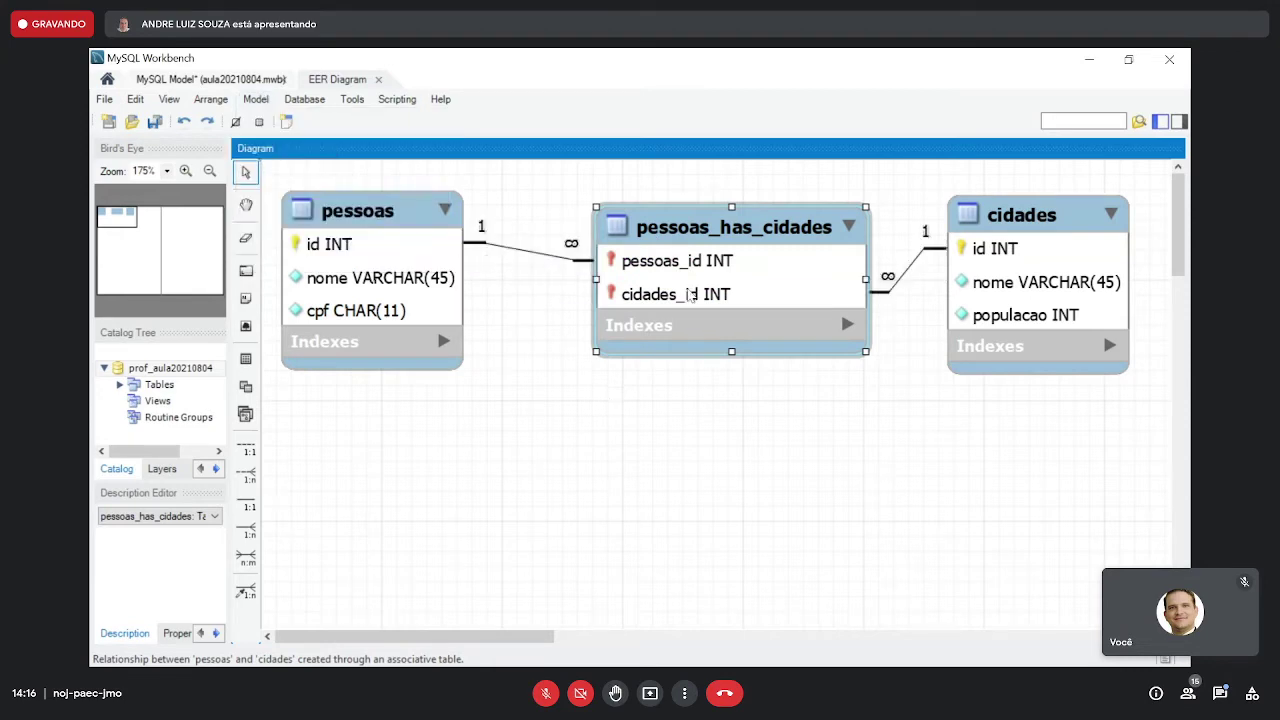
- Open pessoas_has_cidades in the table editor and save the model
{"action": "left_click_drag", "start_coordinate": [722, 243], "coordinate": [707, 228]}
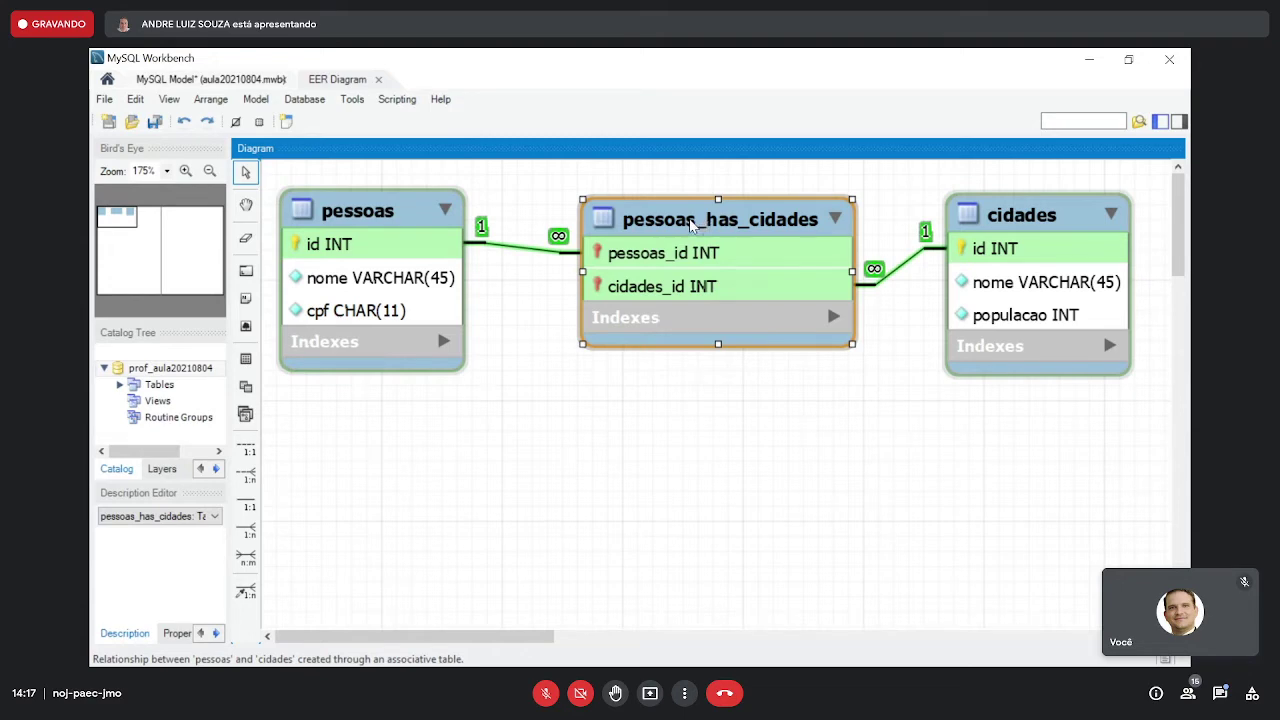
{"action": "double_click", "coordinate": [692, 224]}
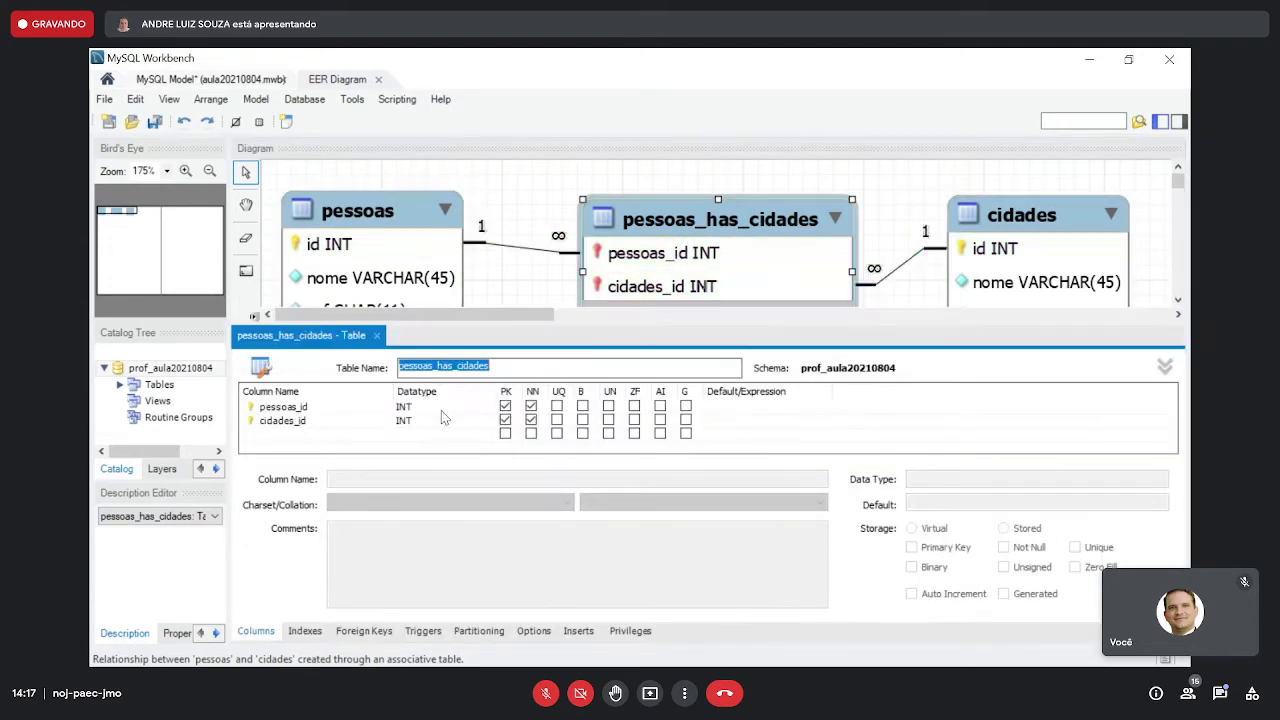
{"action": "left_click", "coordinate": [156, 122]}
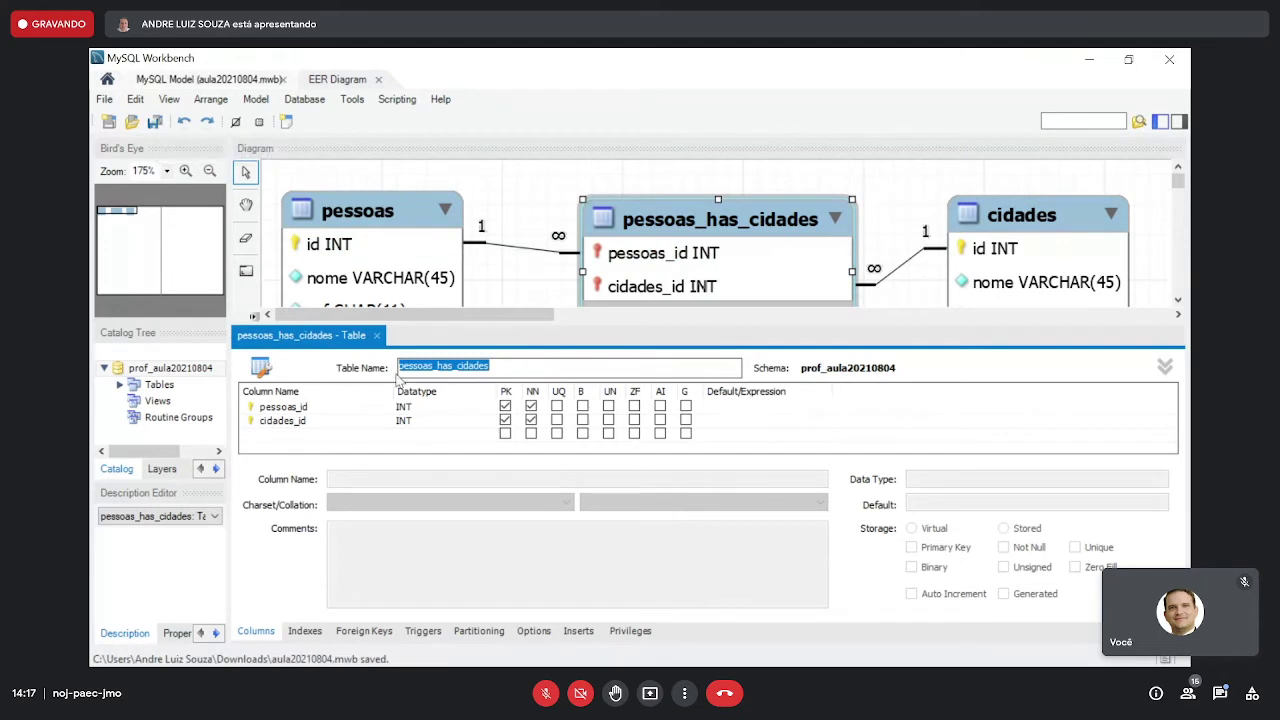
- Rename the table to pessoas_cidades and remove PK from pessoas_id and cidades_id
{"action": "left_click", "coordinate": [504, 368]}
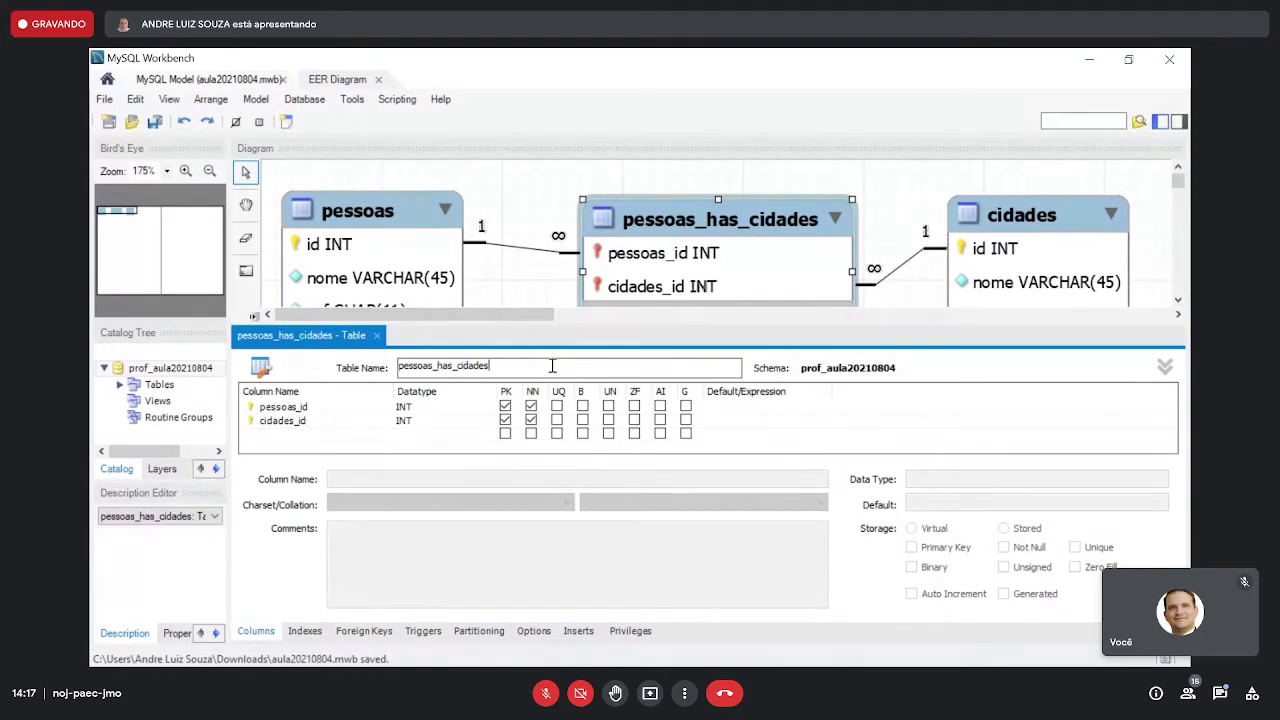
{"action": "key", "text": "Left"}
{"action": "key", "text": "Left"}
{"action": "key", "text": "Left"}
{"action": "key", "text": "Left"}
{"action": "key", "text": "Left"}
{"action": "key", "text": "Left"}
{"action": "key", "text": "Left"}
{"action": "key", "text": "Left"}
{"action": "key", "text": "Left"}
{"action": "key", "text": "Left"}
{"action": "key", "text": "Left"}
{"action": "key", "text": "Delete"}
{"action": "key", "text": "Delete"}
{"action": "key", "text": "Delete"}
{"action": "key", "text": "Delete"}
{"action": "key", "text": "Right"}
{"action": "key", "text": "Right"}
{"action": "key", "text": "Right"}
{"action": "key", "text": "Right"}
{"action": "key", "text": "Right"}
{"action": "key", "text": "Right"}
{"action": "left_click", "coordinate": [505, 406]}
{"action": "left_click", "coordinate": [505, 420]}
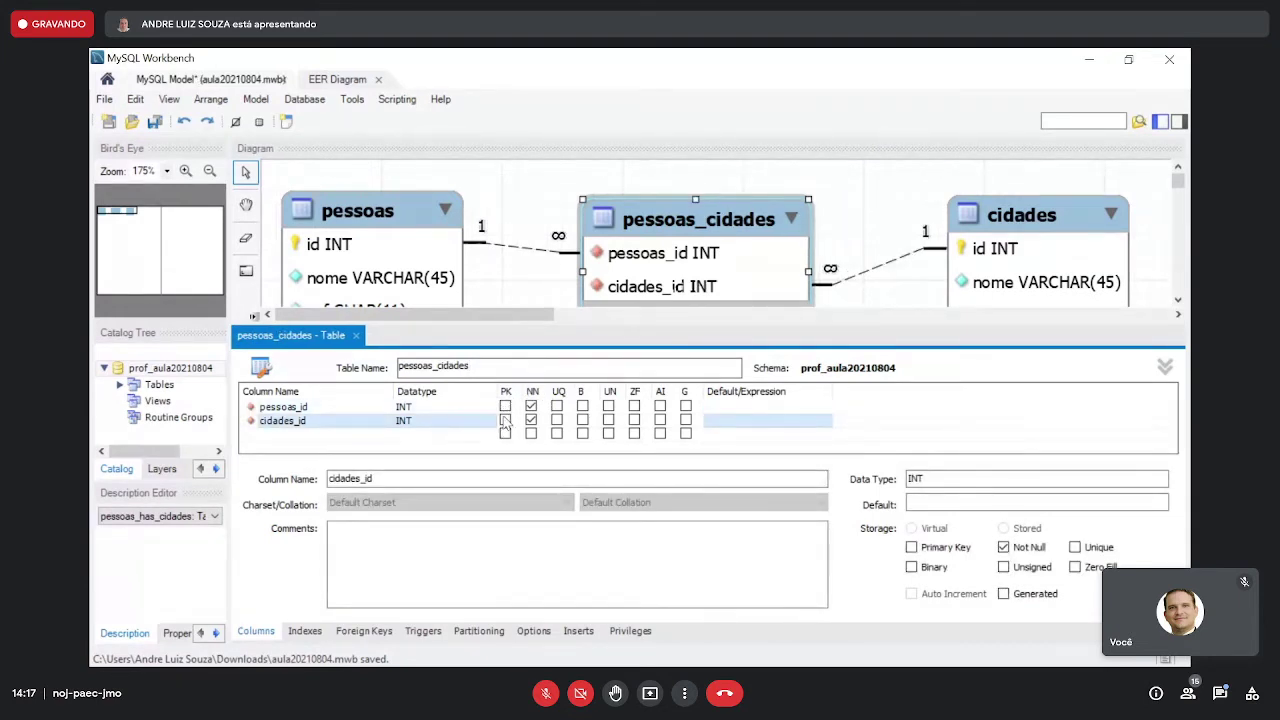
- Add an INT column id as the auto-increment primary key
{"action": "double_click", "coordinate": [297, 435]}
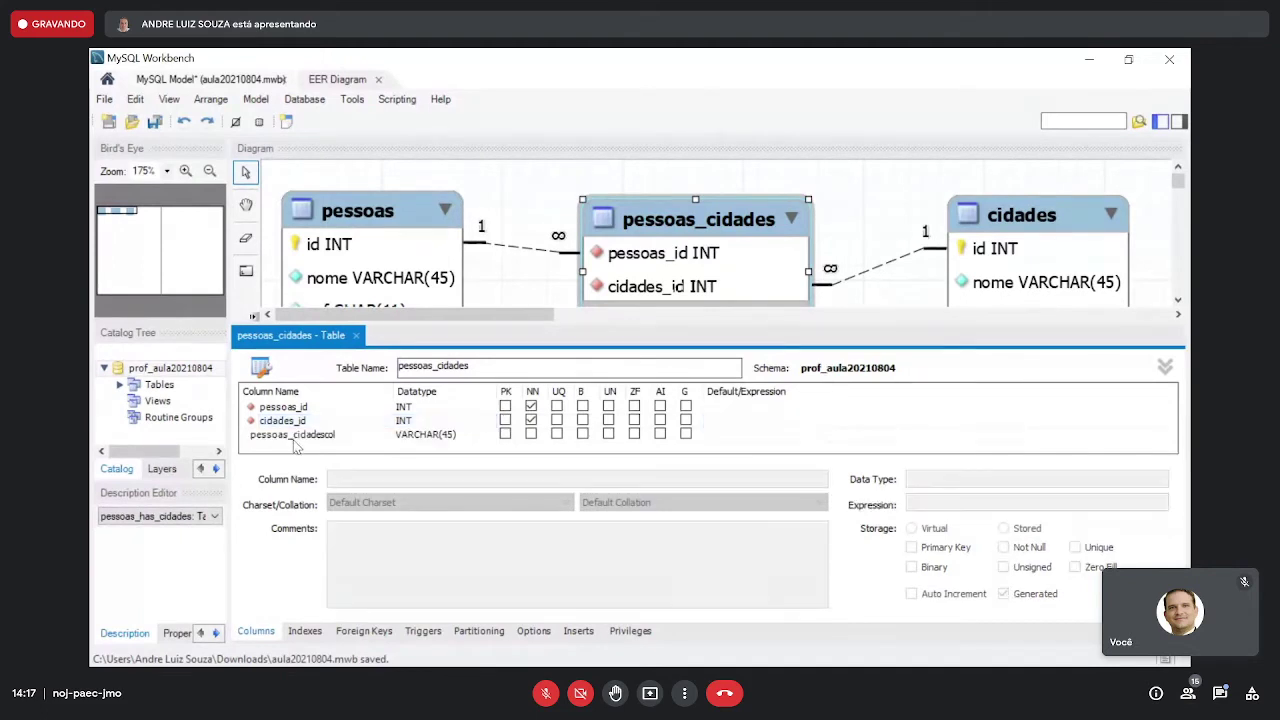
{"action": "type", "text": "id"}
{"action": "key", "text": "Tab"}
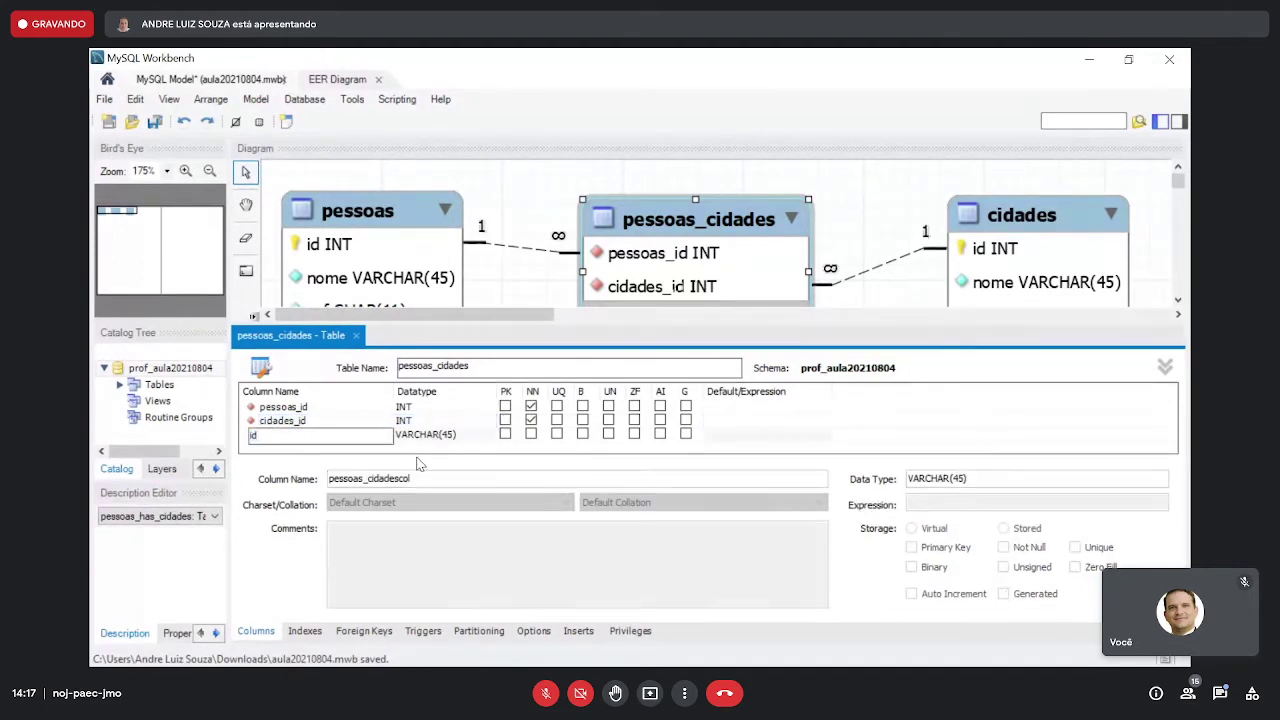
{"action": "type", "text": "int"}
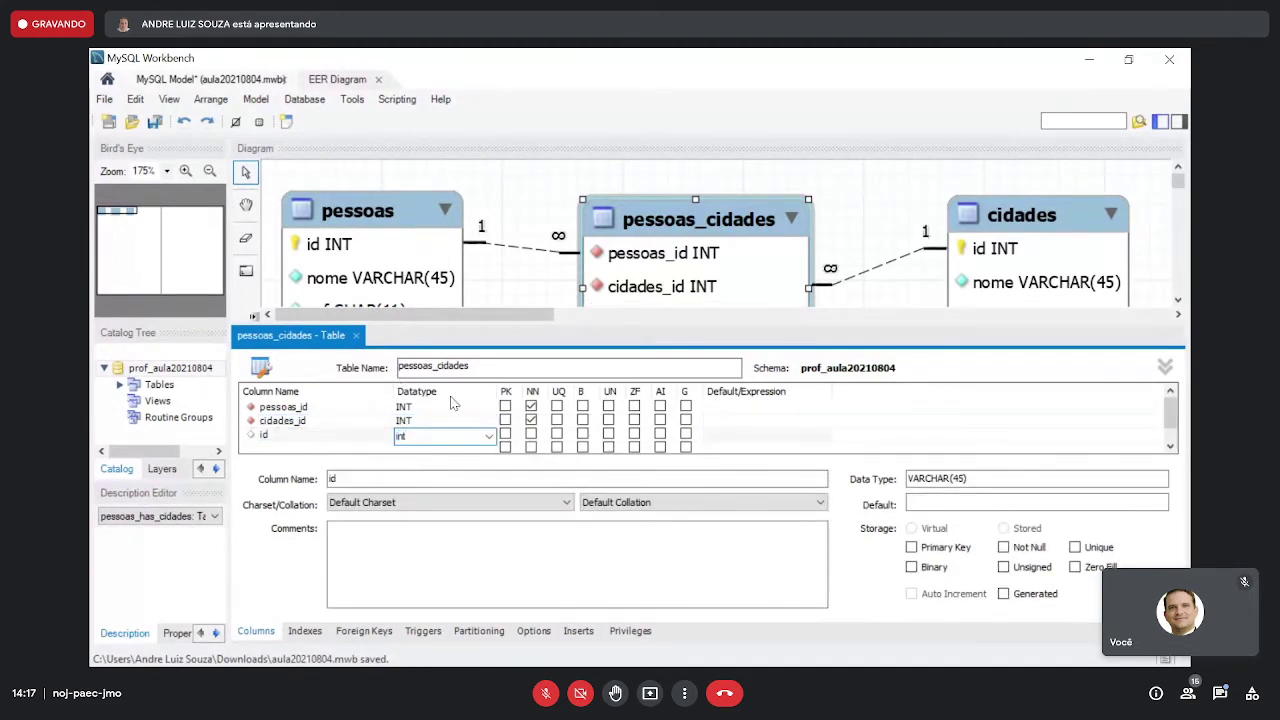
{"action": "left_click", "coordinate": [505, 434]}
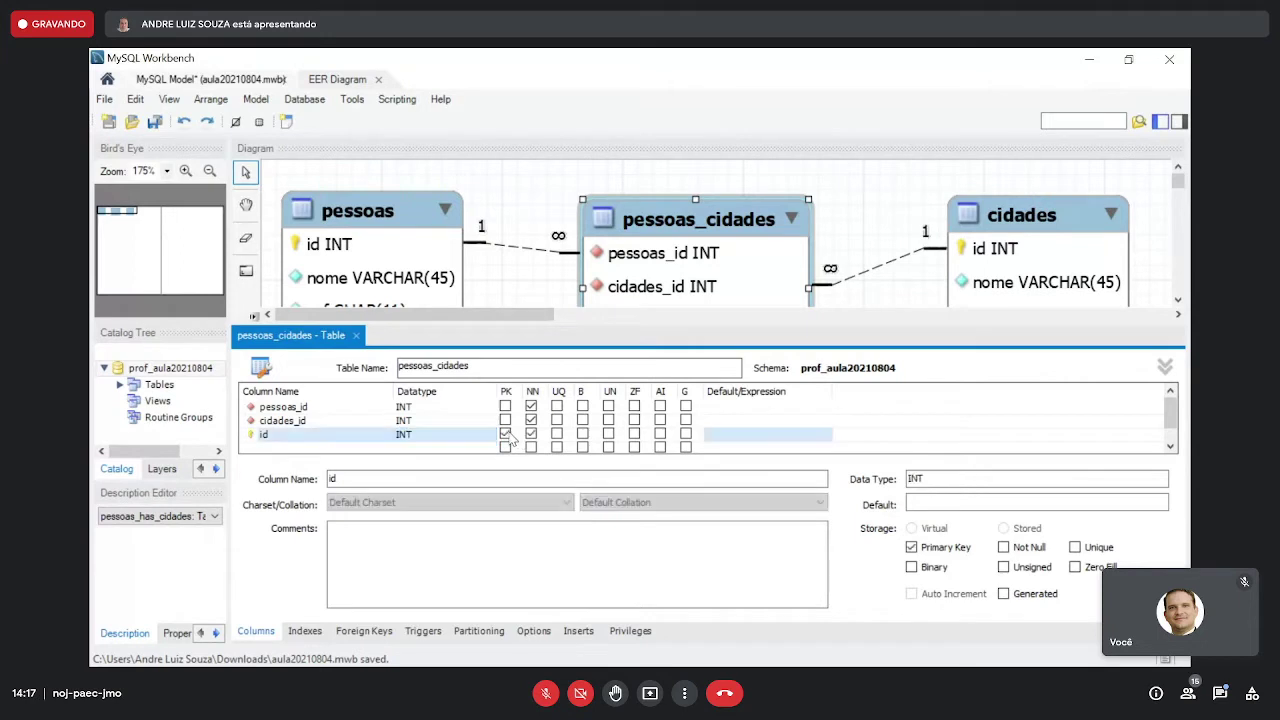
{"action": "left_click", "coordinate": [660, 434]}
- Rename pessoas_id to pessoa and cidades_id to cidade
{"action": "left_click", "coordinate": [317, 407]}
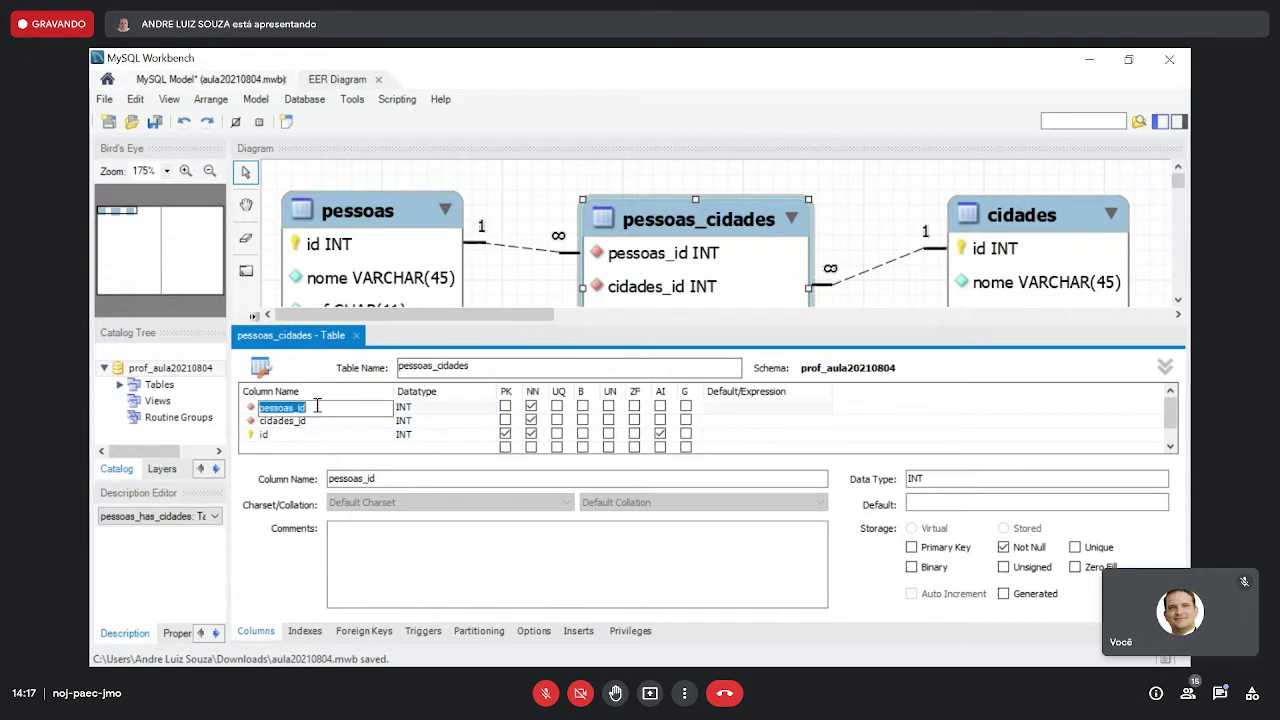
{"action": "left_click", "coordinate": [323, 407]}
{"action": "key", "text": "BackSpace"}
{"action": "key", "text": "BackSpace"}
{"action": "key", "text": "BackSpace"}
{"action": "key", "text": "BackSpace"}
{"action": "left_click", "coordinate": [315, 422]}
{"action": "left_click", "coordinate": [315, 422]}
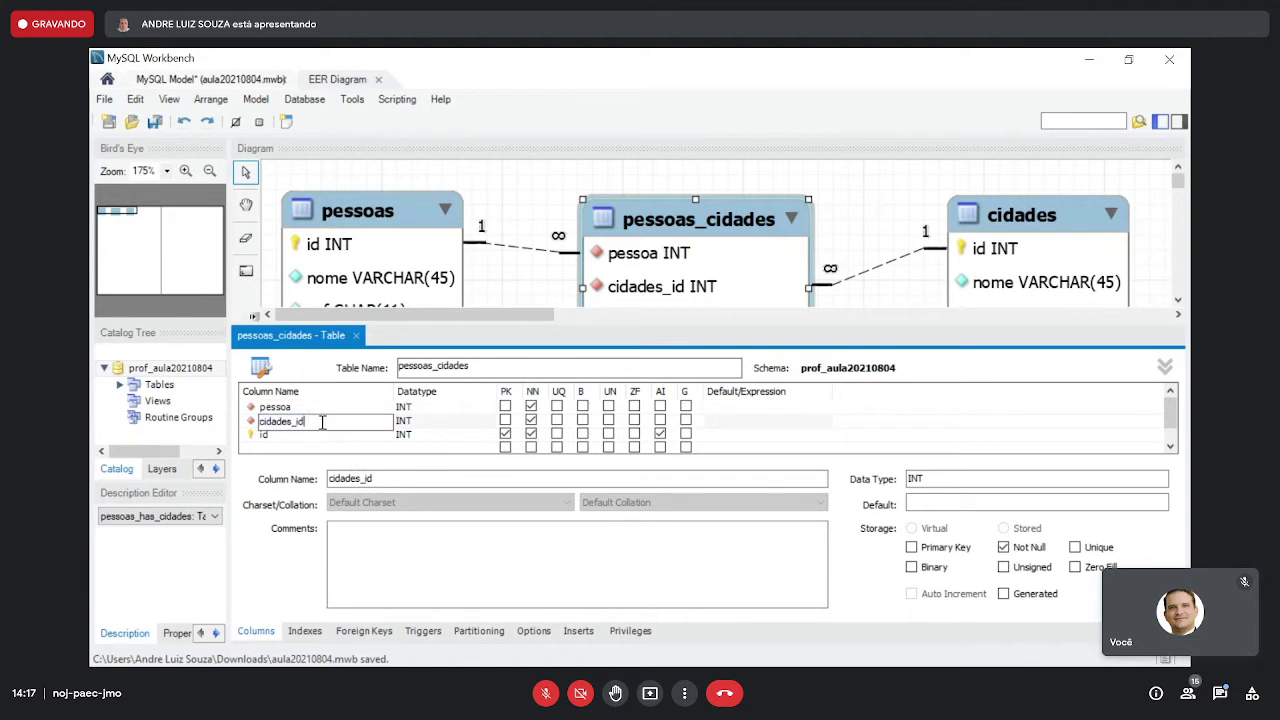
{"action": "key", "text": "BackSpace"}
{"action": "key", "text": "BackSpace"}
{"action": "key", "text": "BackSpace"}
{"action": "key", "text": "BackSpace"}
- Add a not-null DATE column dia and close the table editor
{"action": "left_click", "coordinate": [344, 449]}
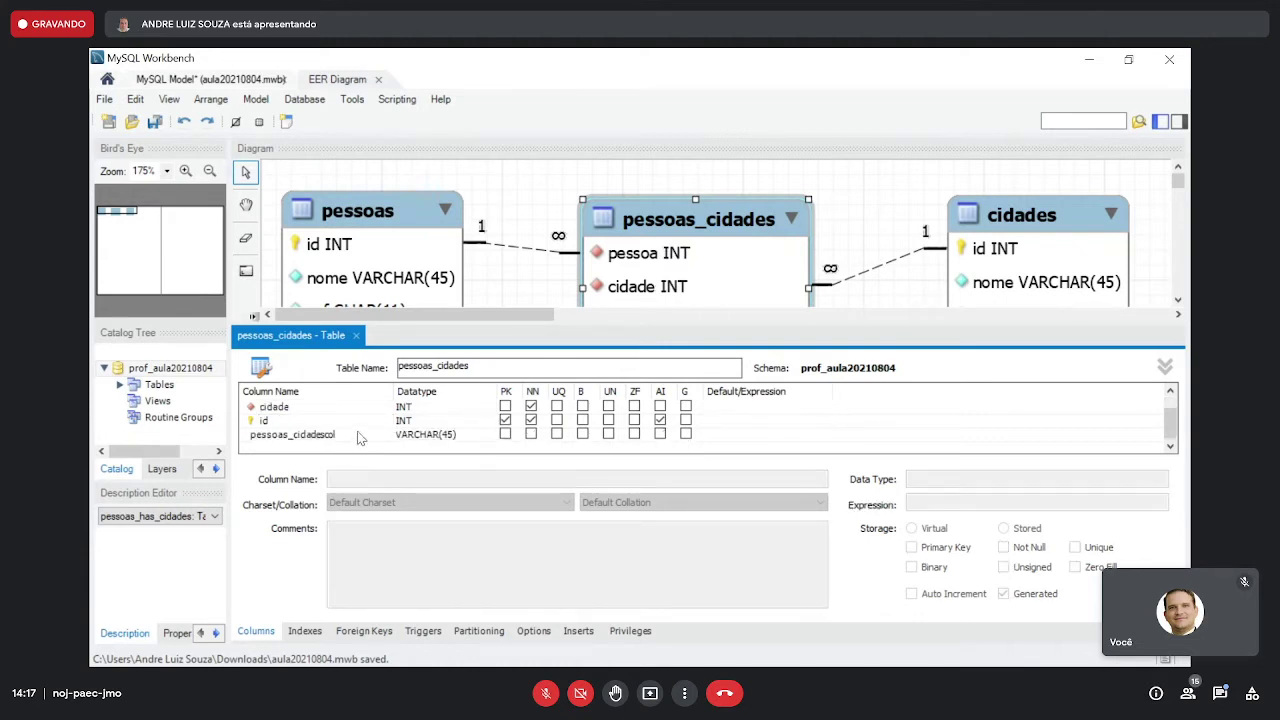
{"action": "left_click", "coordinate": [357, 434]}
{"action": "left_click", "coordinate": [357, 434]}
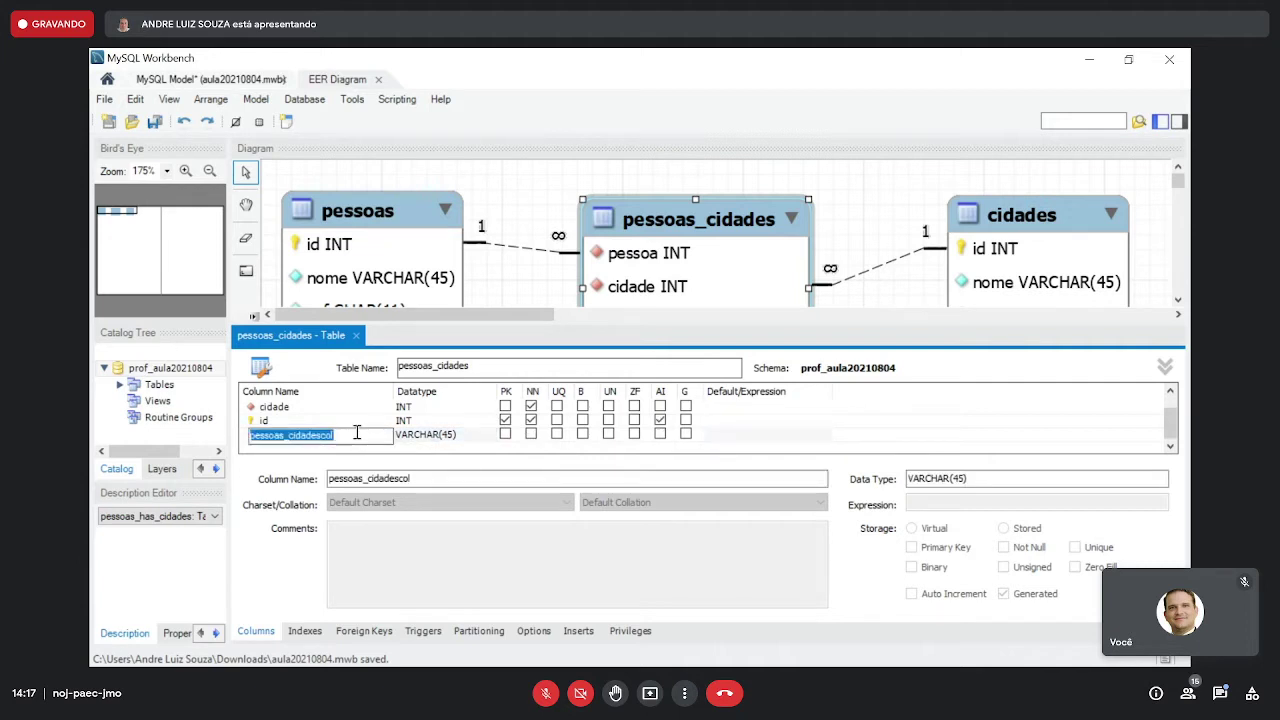
{"action": "type", "text": "dia"}
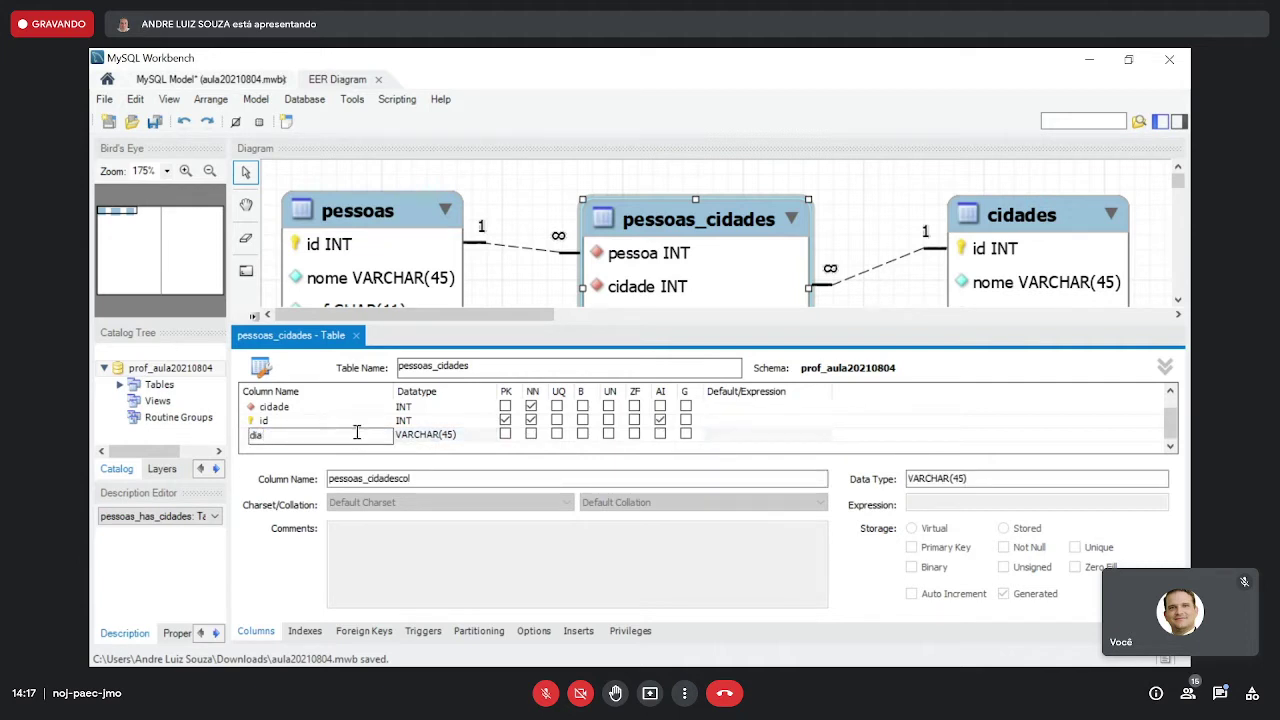
{"action": "key", "text": "Tab"}
{"action": "type", "text": "da"}
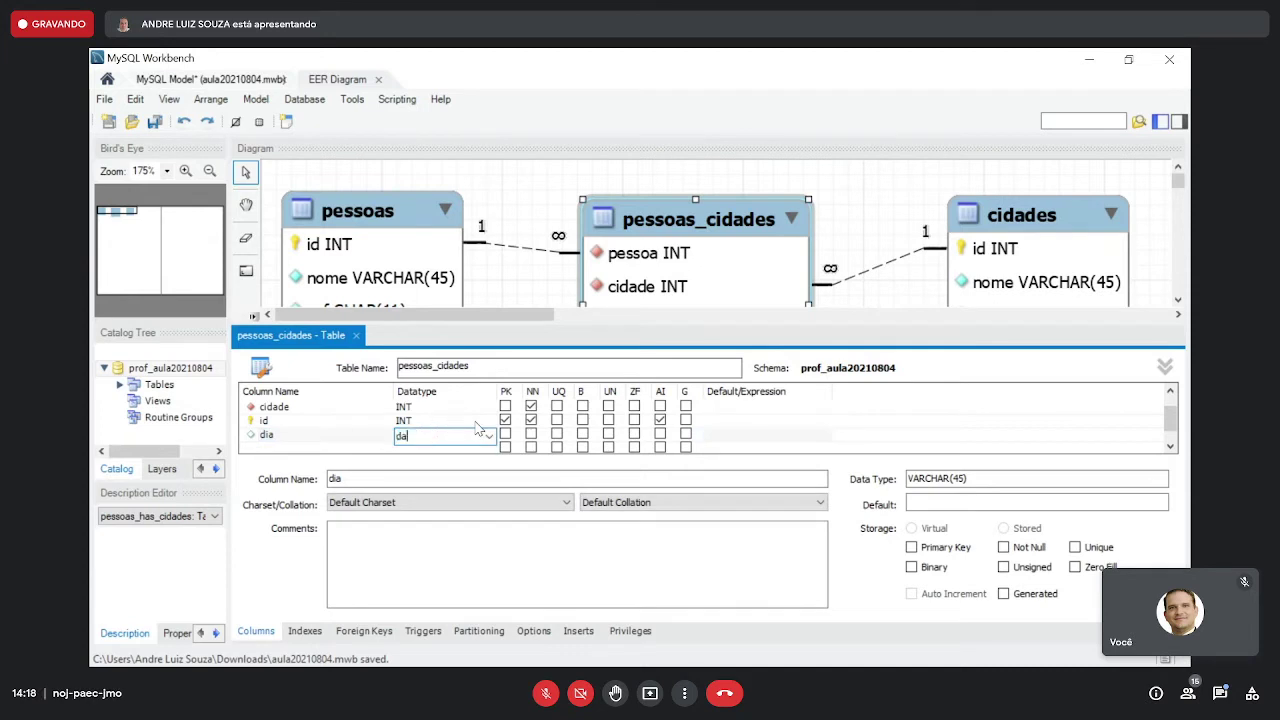
{"action": "type", "text": "te"}
{"action": "left_click", "coordinate": [531, 434]}
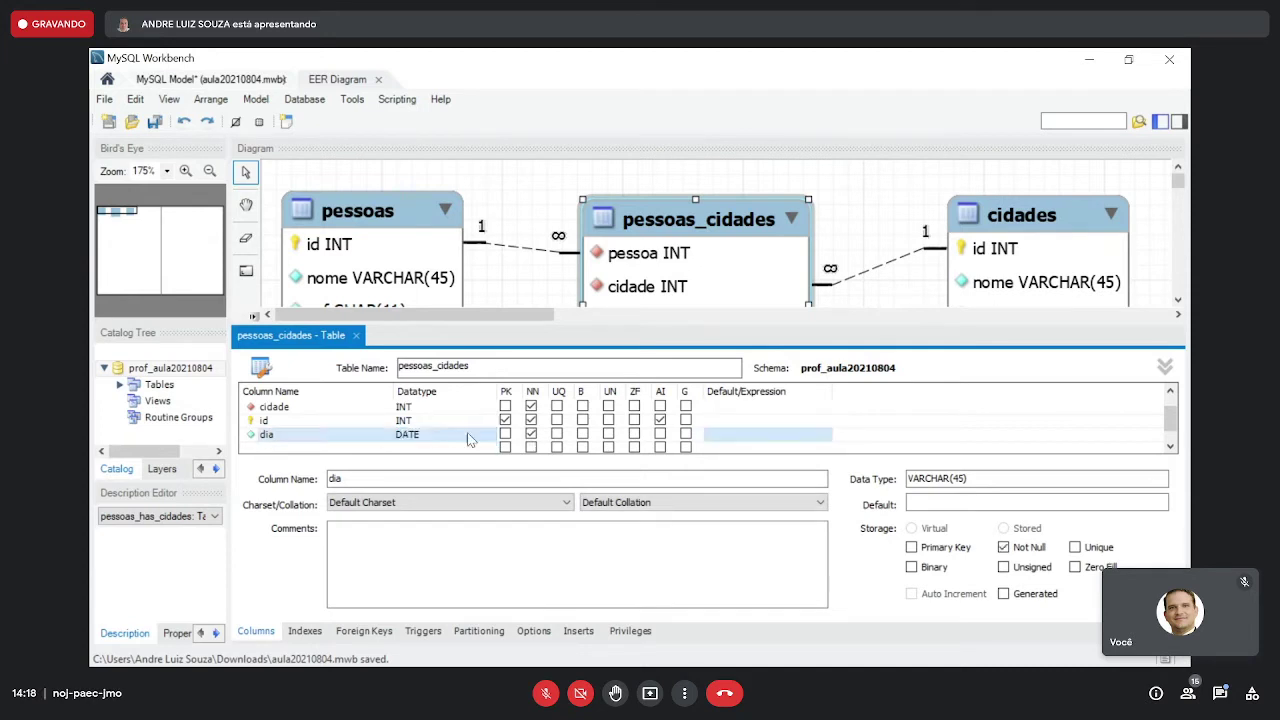
{"action": "left_click", "coordinate": [310, 421]}
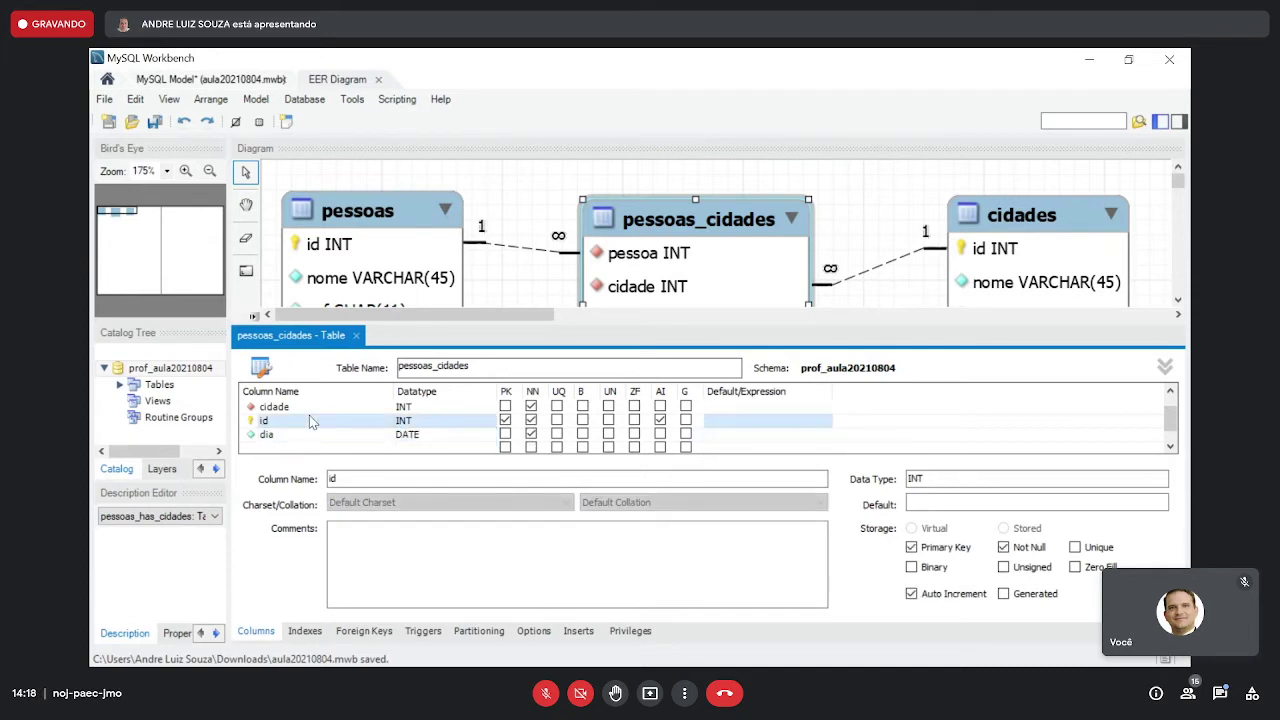
{"action": "scroll", "coordinate": [309, 415], "scroll_direction": "up", "scroll_amount": 1}
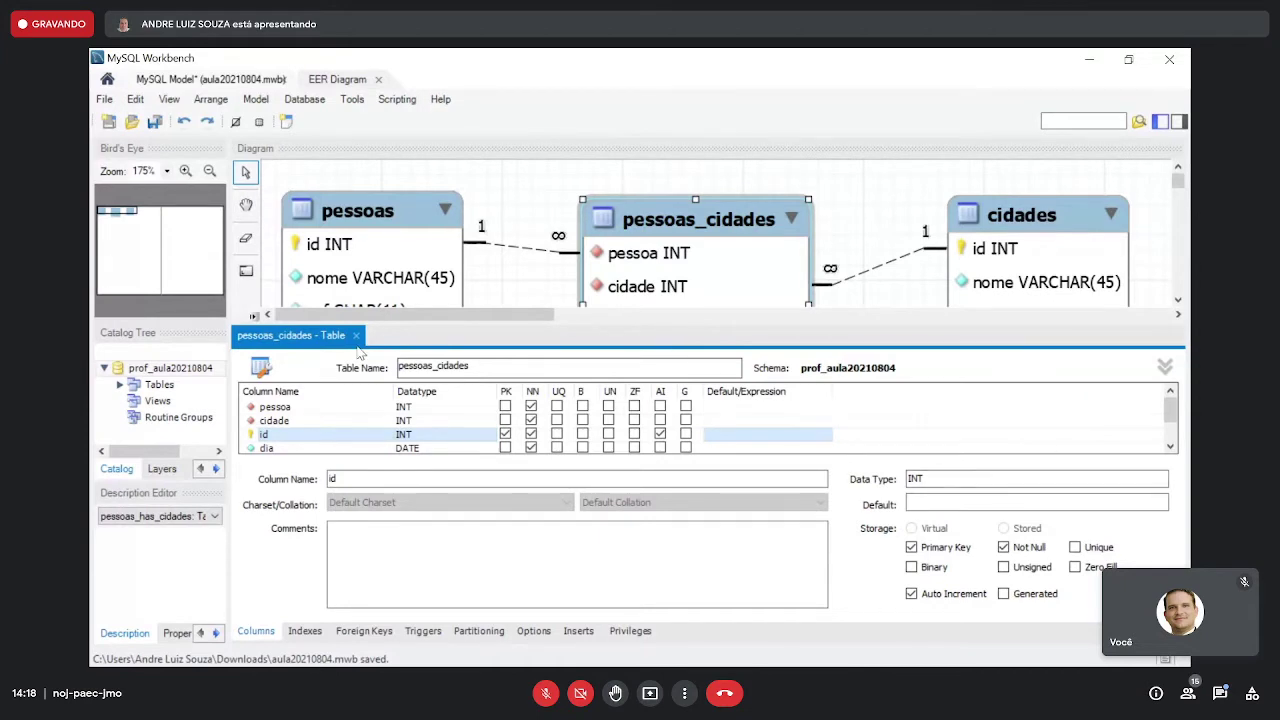
{"action": "left_click", "coordinate": [356, 337]}
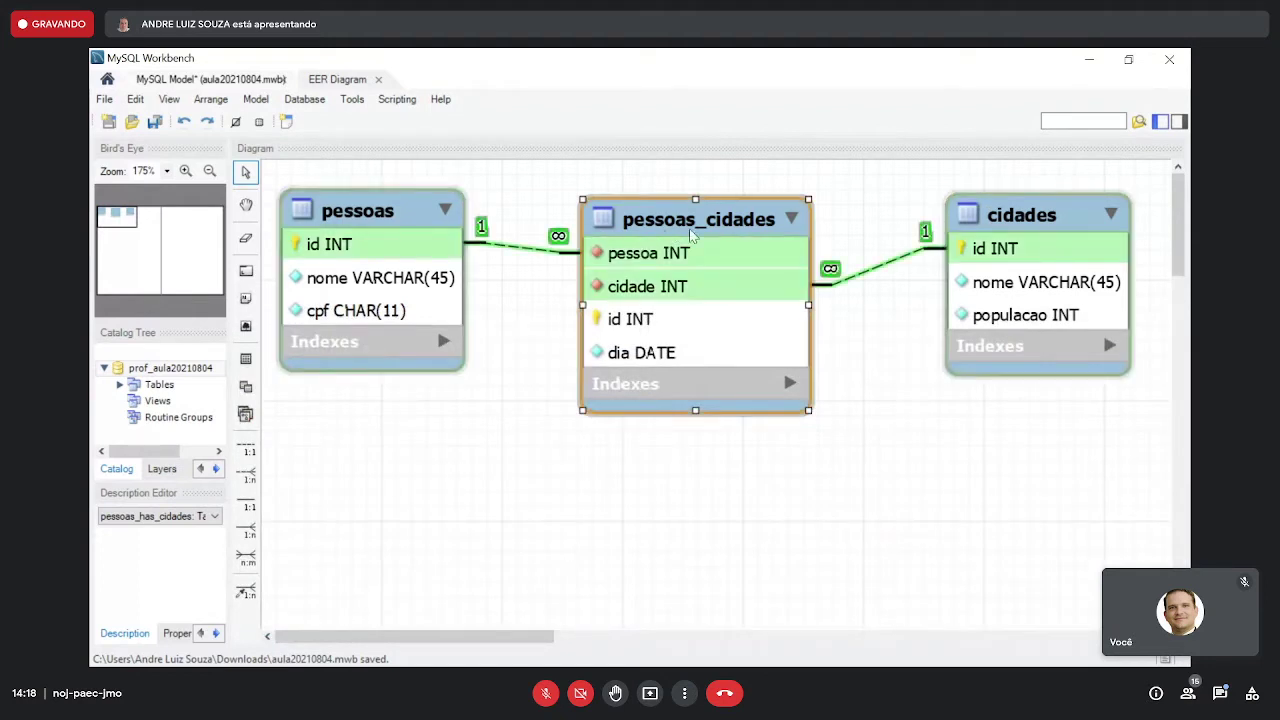
- Reposition pessoas_cidades and cidades on the canvas and save the model
{"action": "left_click_drag", "start_coordinate": [692, 228], "coordinate": [703, 221]}
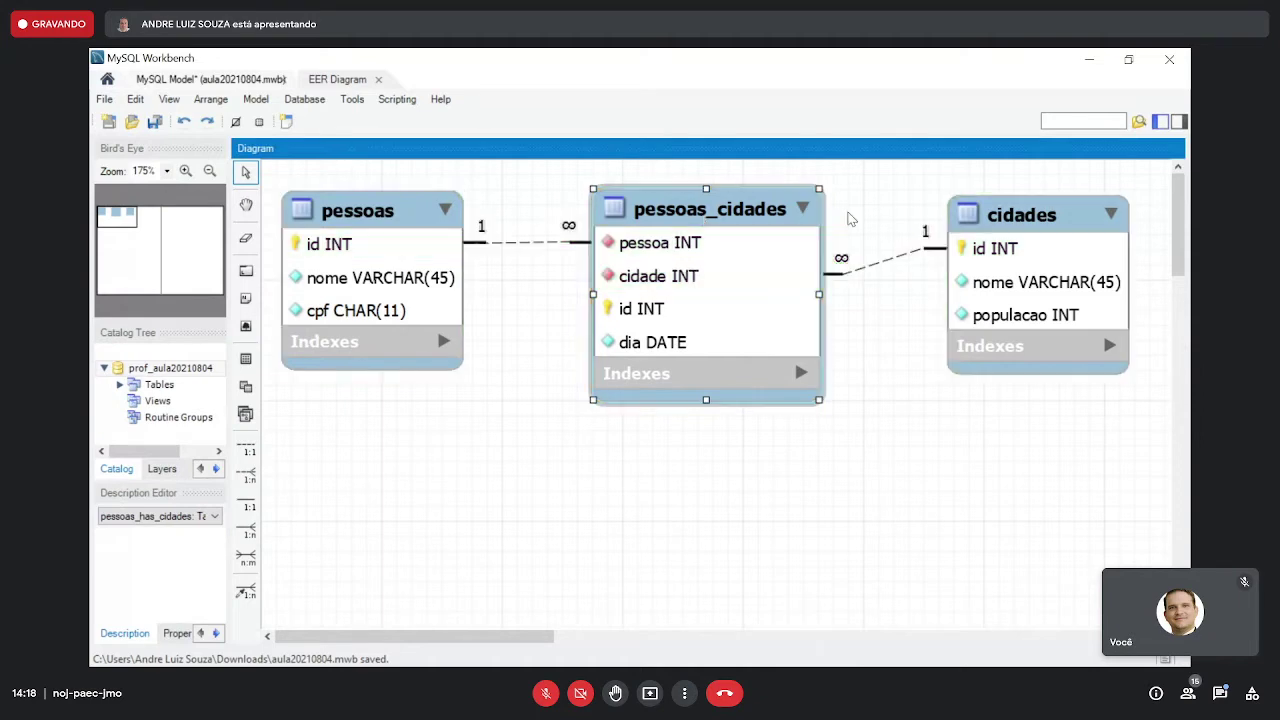
{"action": "left_click_drag", "start_coordinate": [1012, 218], "coordinate": [1018, 213]}
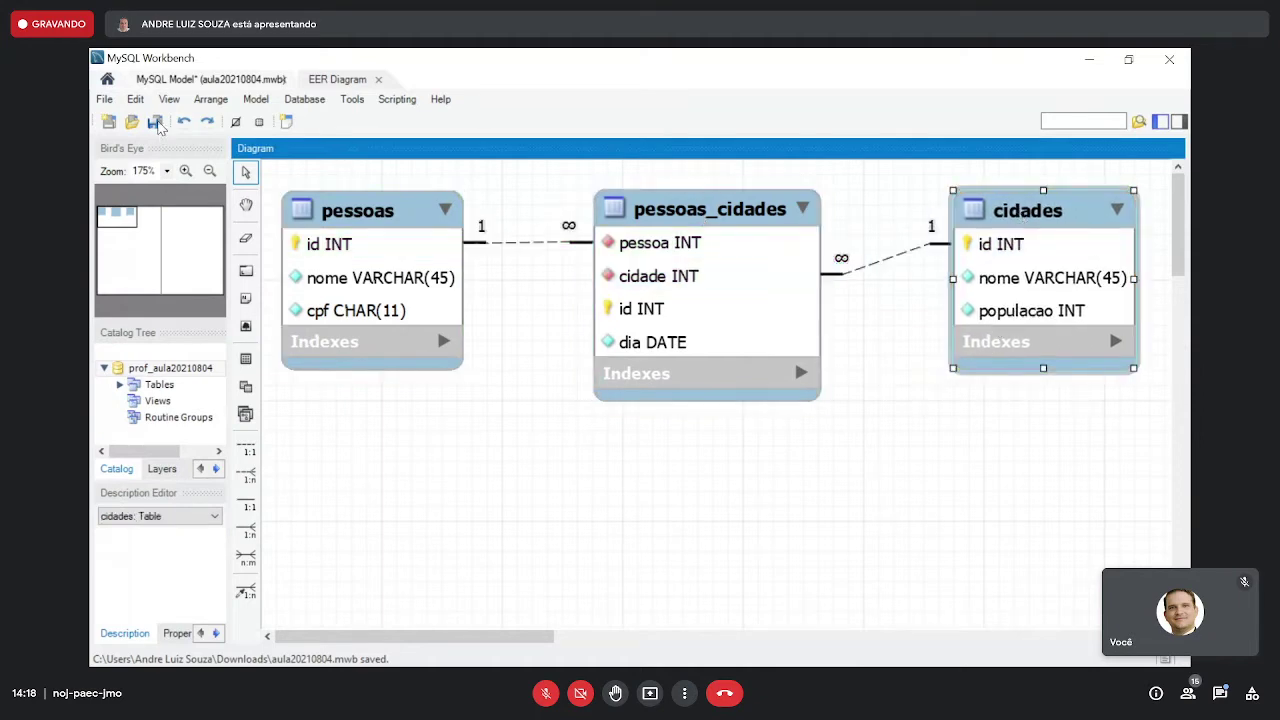
{"action": "left_click", "coordinate": [157, 123]}
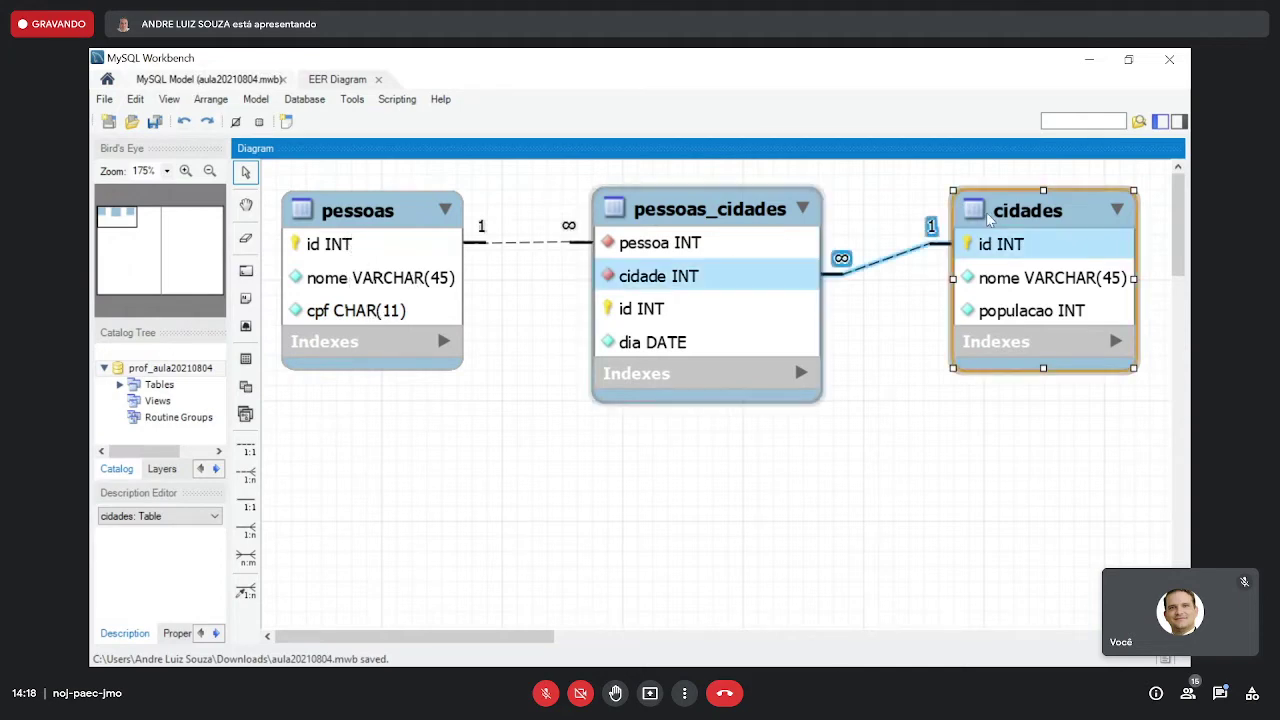
{"action": "left_click_drag", "start_coordinate": [1048, 210], "coordinate": [1063, 219]}
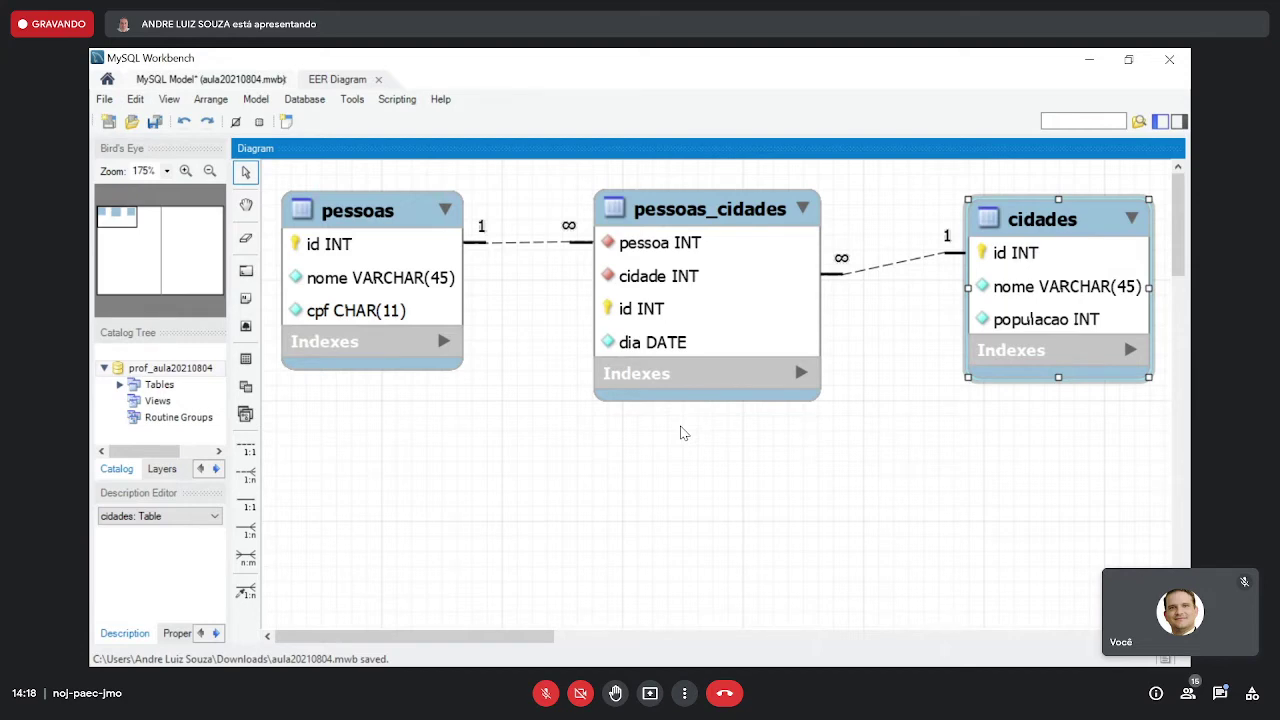
- Copy the pessoas table's creation SQL to the clipboard and switch to the browser
{"action": "key", "text": "alt+Tab"}
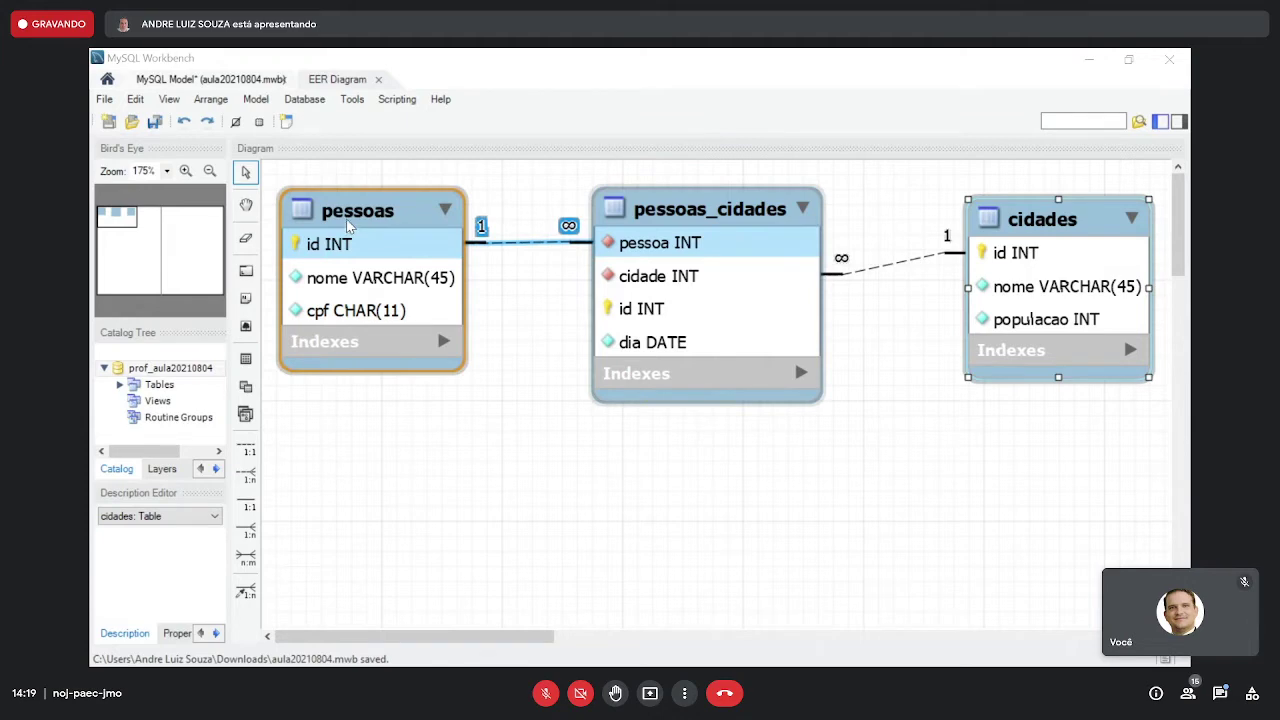
{"action": "left_click", "coordinate": [348, 226]}
{"action": "right_click", "coordinate": [348, 226]}
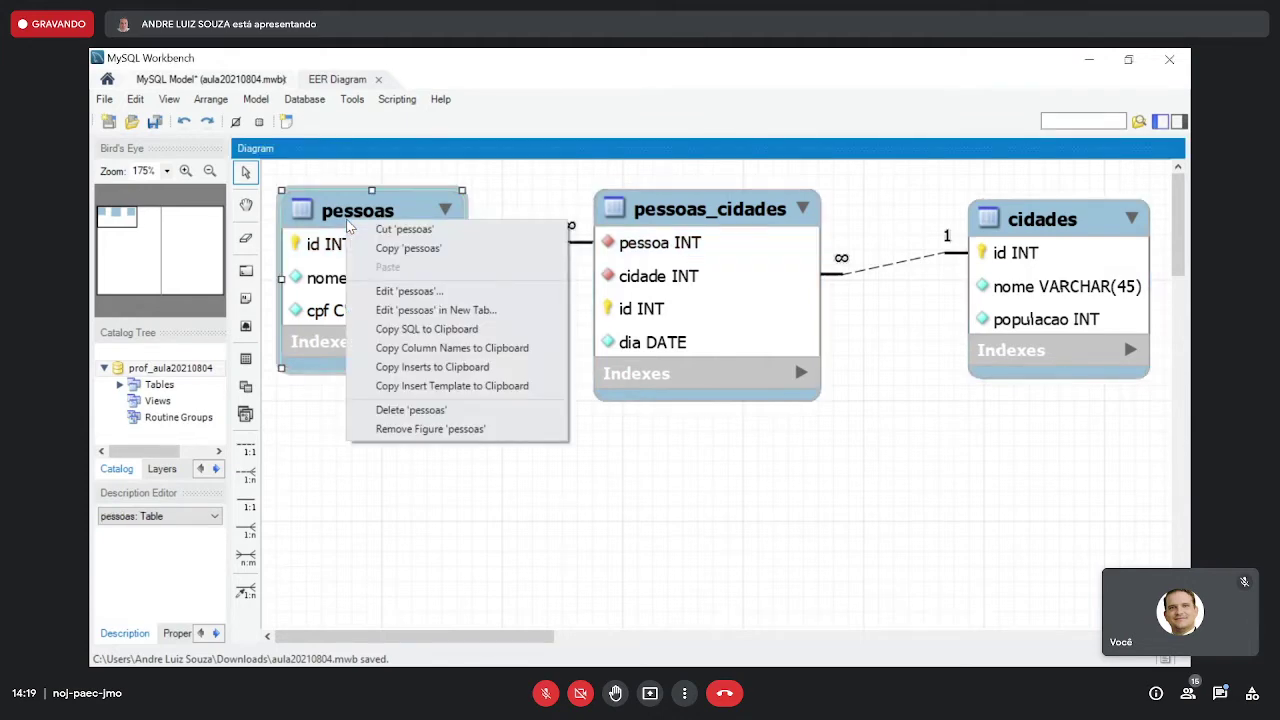
{"action": "left_click", "coordinate": [448, 331]}
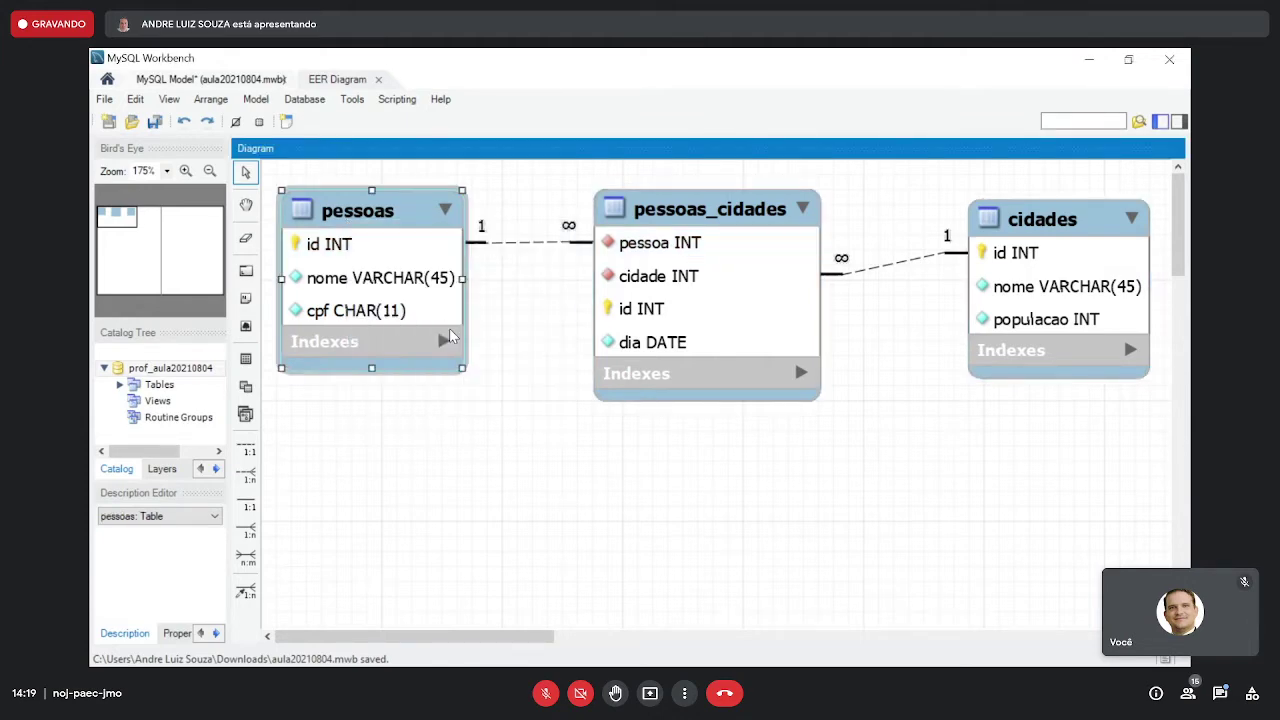
{"action": "key", "text": "alt+Tab"}
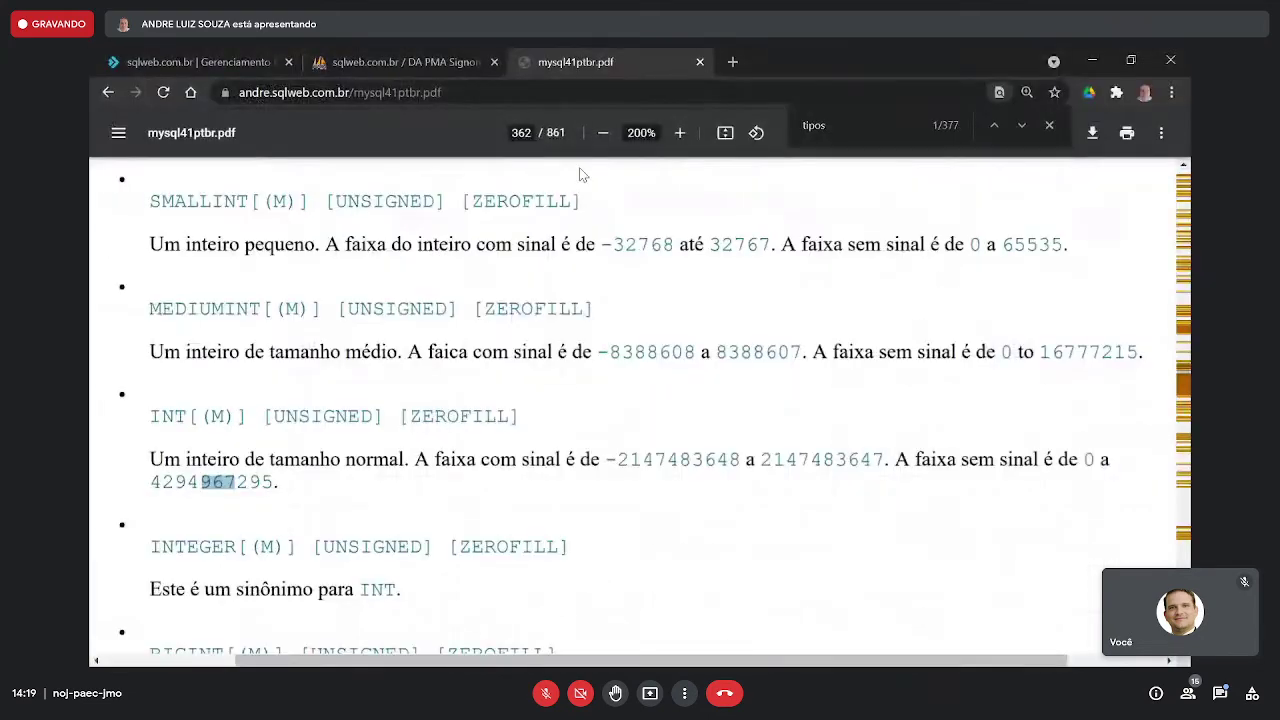
- Switch to DirectAdmin and open Gerenciamento MySQL, scrolling to the database list
{"action": "left_click", "coordinate": [336, 57]}
{"action": "left_click", "coordinate": [337, 55]}
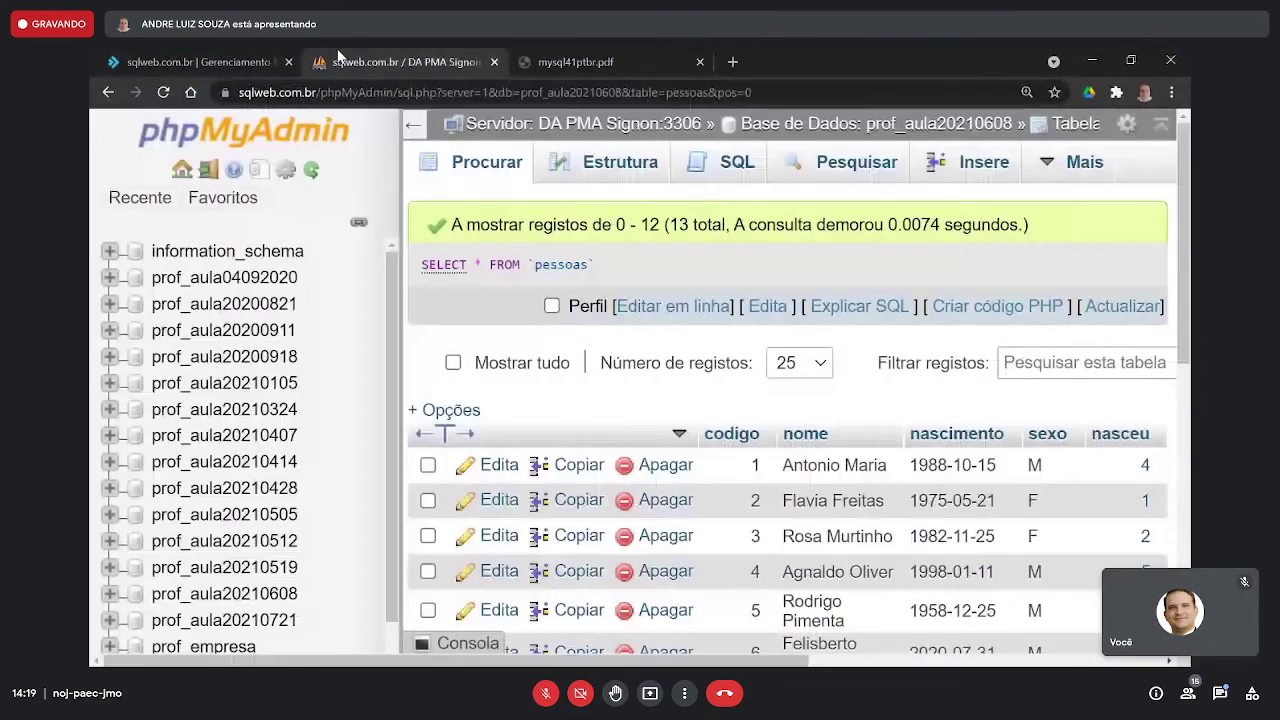
{"action": "left_click", "coordinate": [177, 54]}
{"action": "scroll", "coordinate": [577, 343], "scroll_direction": "up", "scroll_amount": 3}
{"action": "scroll", "coordinate": [640, 330], "scroll_direction": "up", "scroll_amount": 8}
{"action": "mouse_move", "coordinate": [700, 309]}
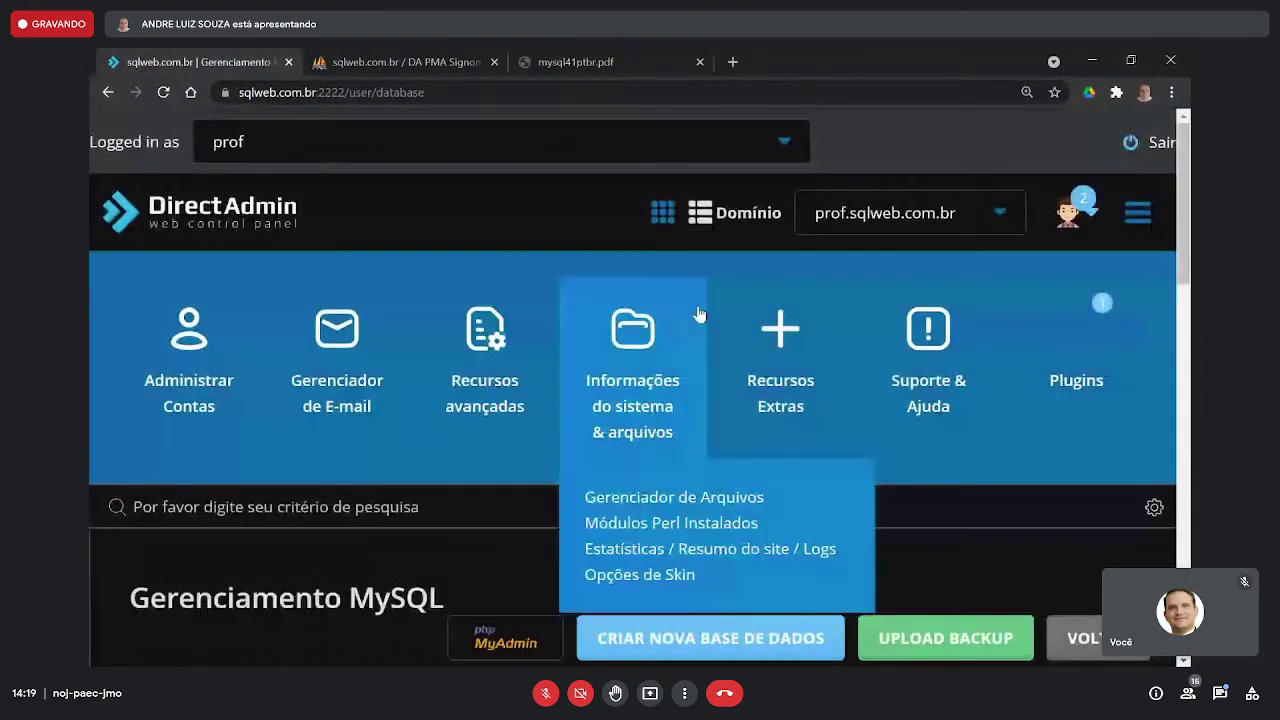
{"action": "scroll", "coordinate": [691, 318], "scroll_direction": "down", "scroll_amount": 3}
{"action": "scroll", "coordinate": [691, 318], "scroll_direction": "down", "scroll_amount": 3}
{"action": "scroll", "coordinate": [429, 400], "scroll_direction": "up", "scroll_amount": 6}
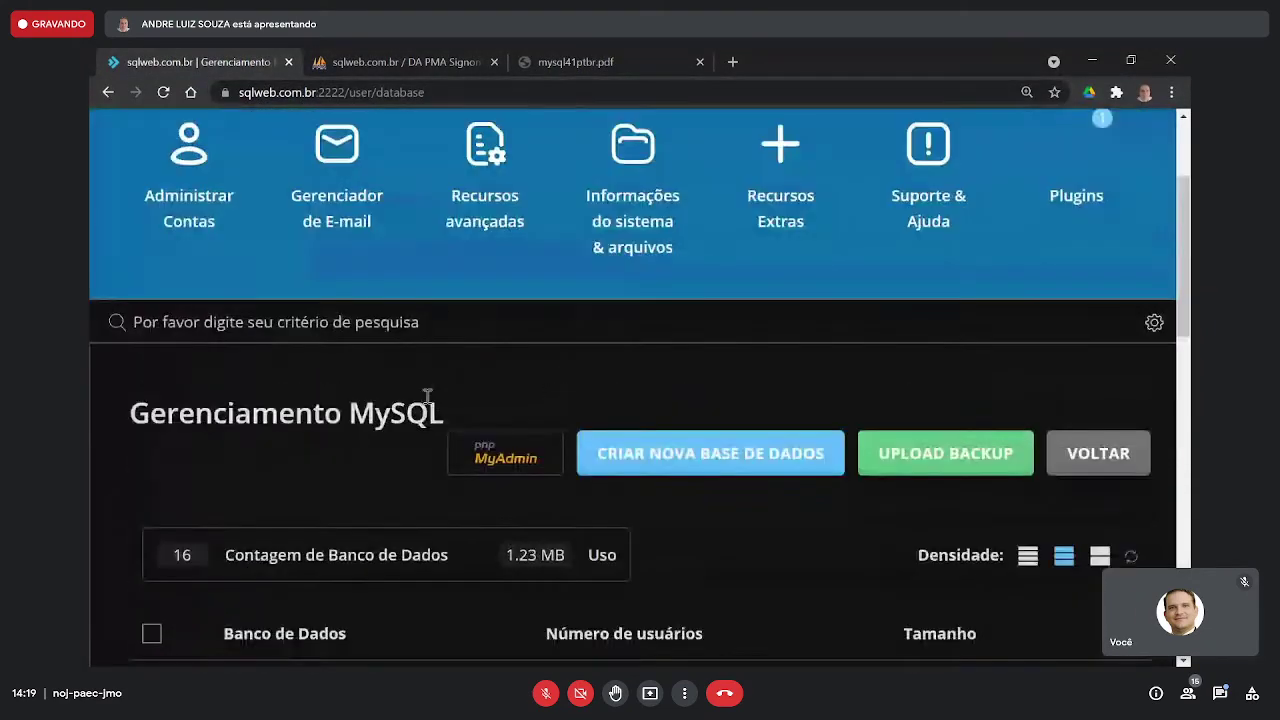
{"action": "mouse_move", "coordinate": [219, 364]}
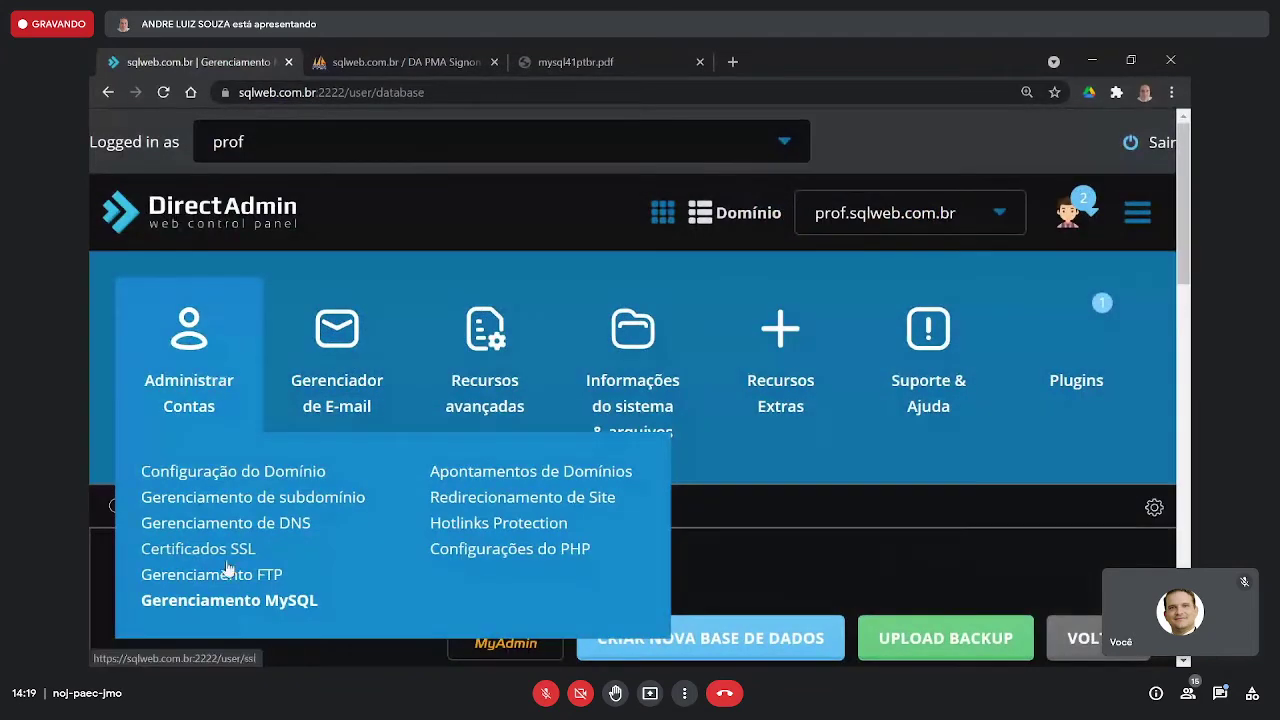
{"action": "scroll", "coordinate": [232, 570], "scroll_direction": "down", "scroll_amount": 1}
{"action": "mouse_move", "coordinate": [200, 322]}
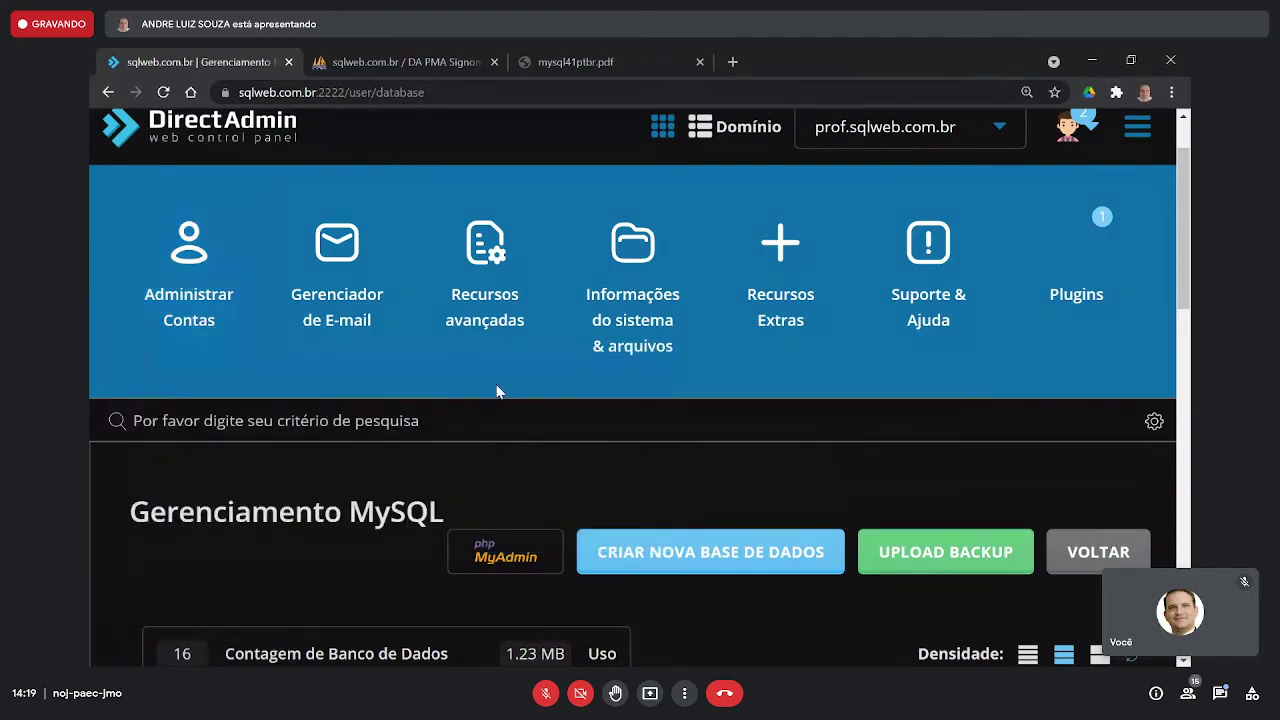
{"action": "scroll", "coordinate": [343, 449], "scroll_direction": "down", "scroll_amount": 3}
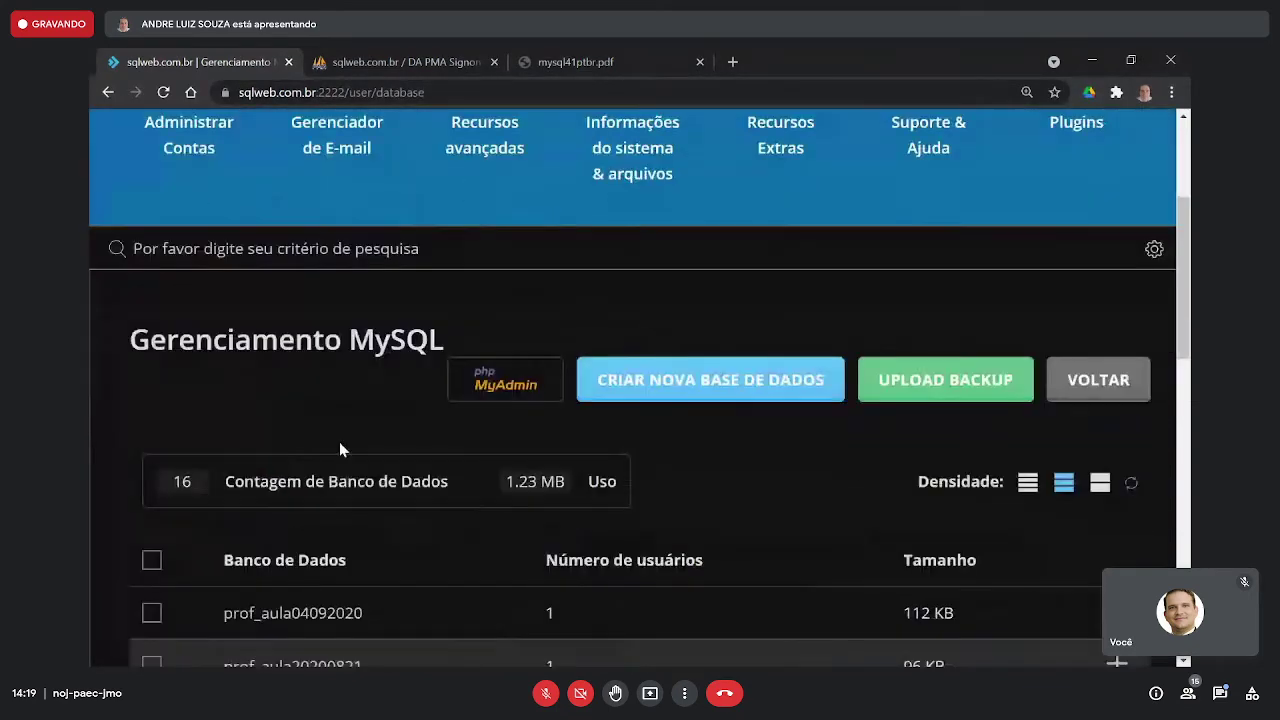
{"action": "scroll", "coordinate": [343, 449], "scroll_direction": "up", "scroll_amount": 2}
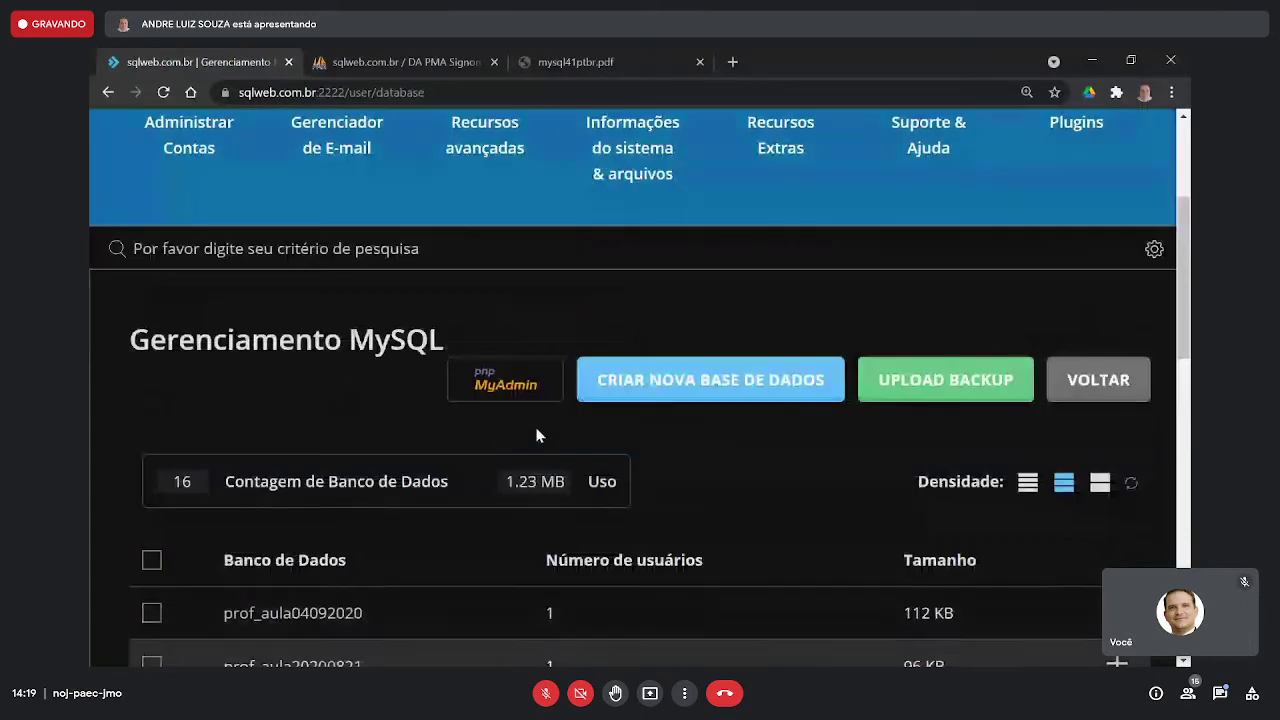
- Create database aula20210804 (prof_aula20210804) with a randomly generated password
{"action": "left_click", "coordinate": [742, 395]}
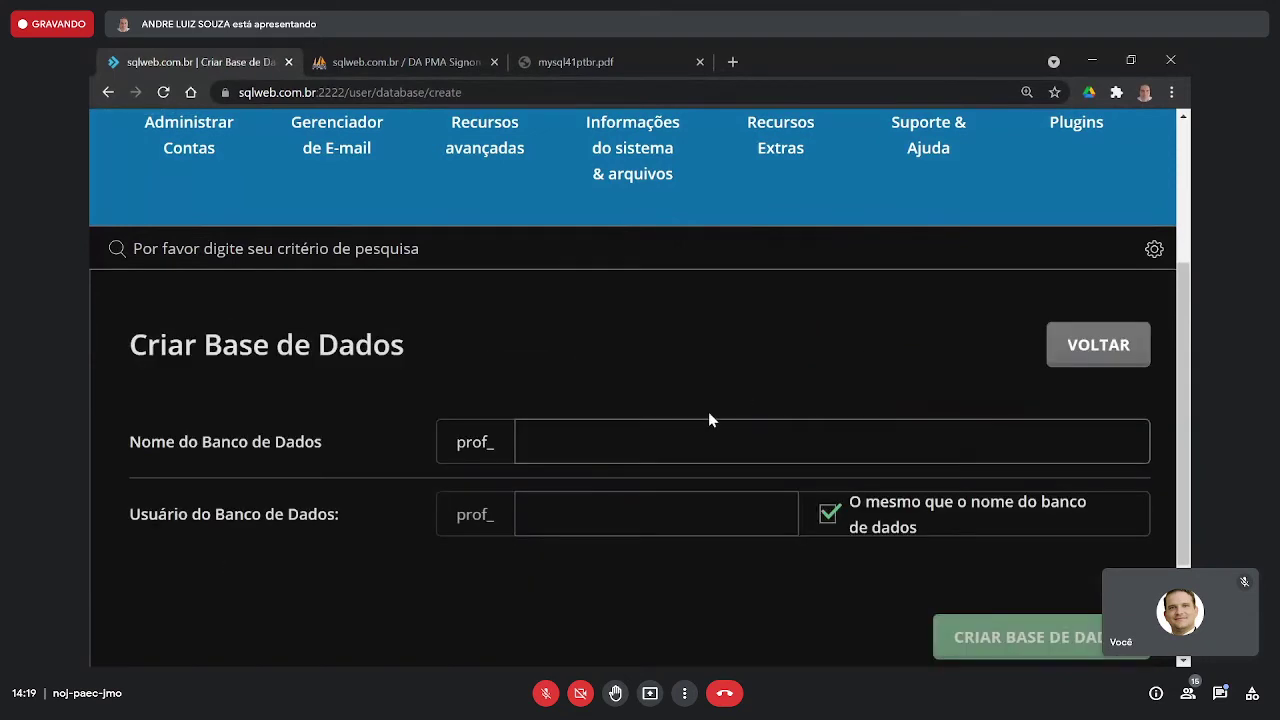
{"action": "left_click", "coordinate": [677, 439]}
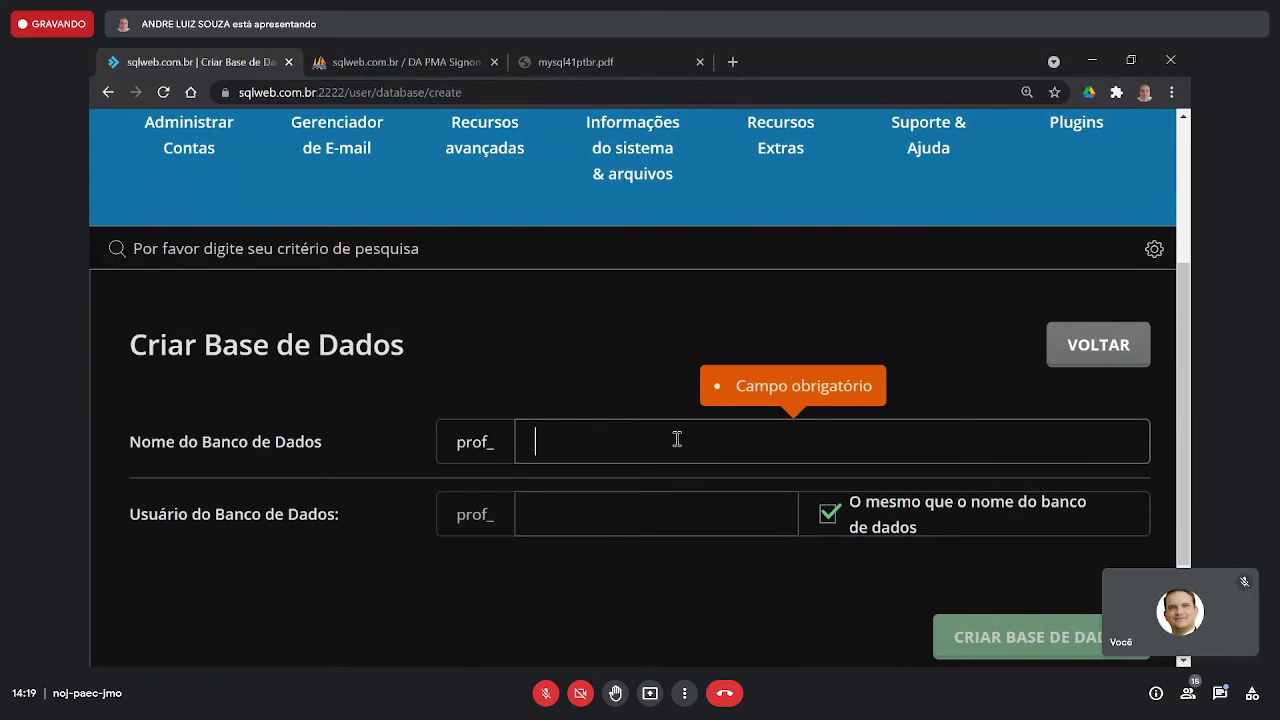
{"action": "type", "text": "aula2021"}
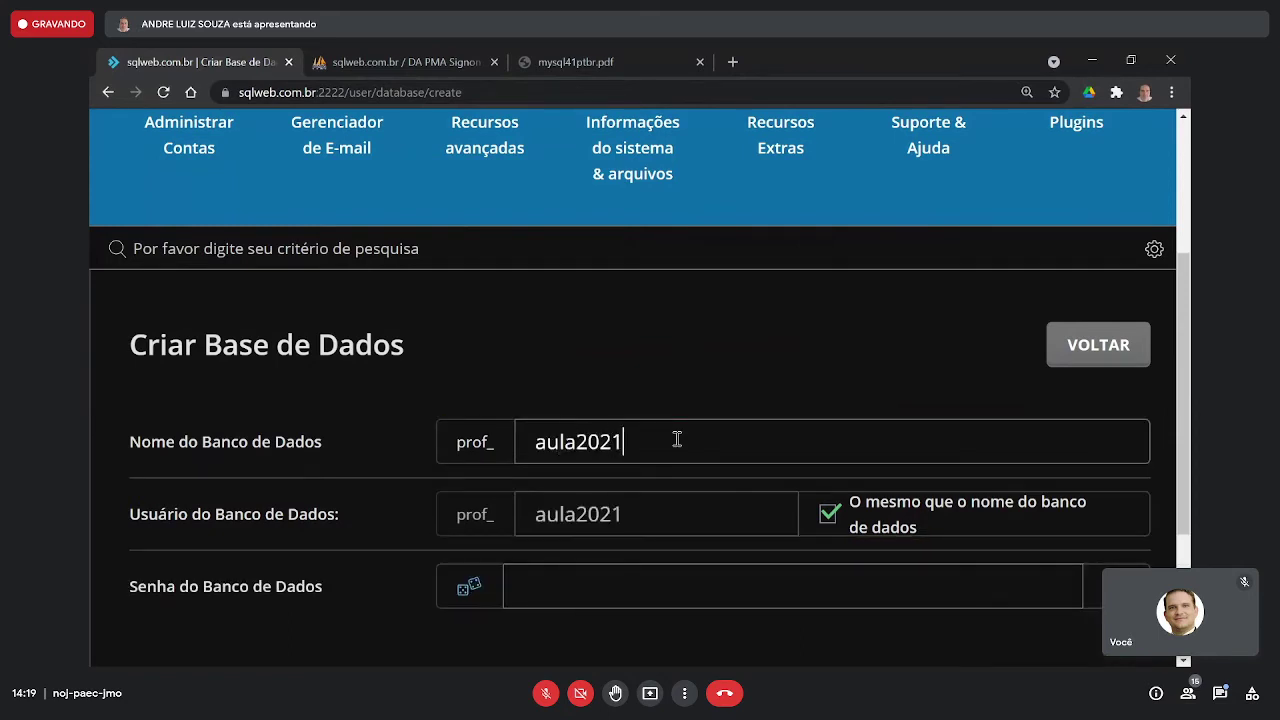
{"action": "type", "text": "0804"}
{"action": "key", "text": "alt+Tab"}
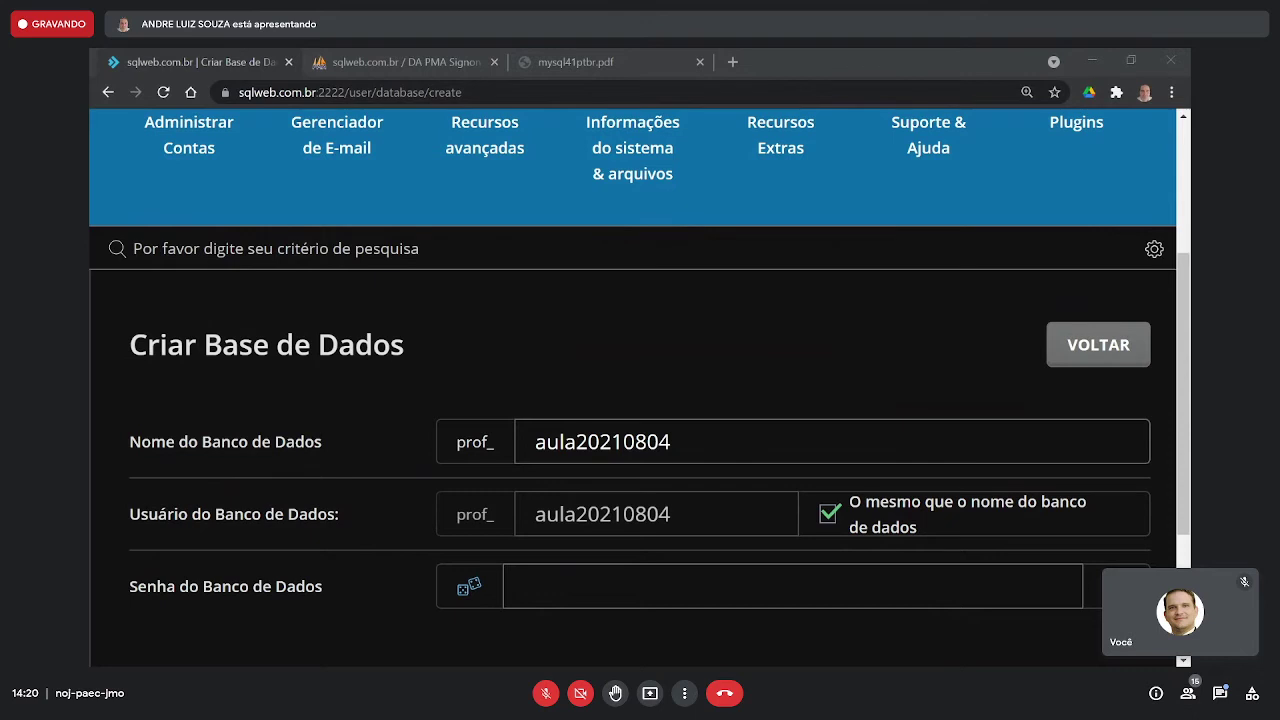
{"action": "scroll", "coordinate": [781, 464], "scroll_direction": "down", "scroll_amount": 2}
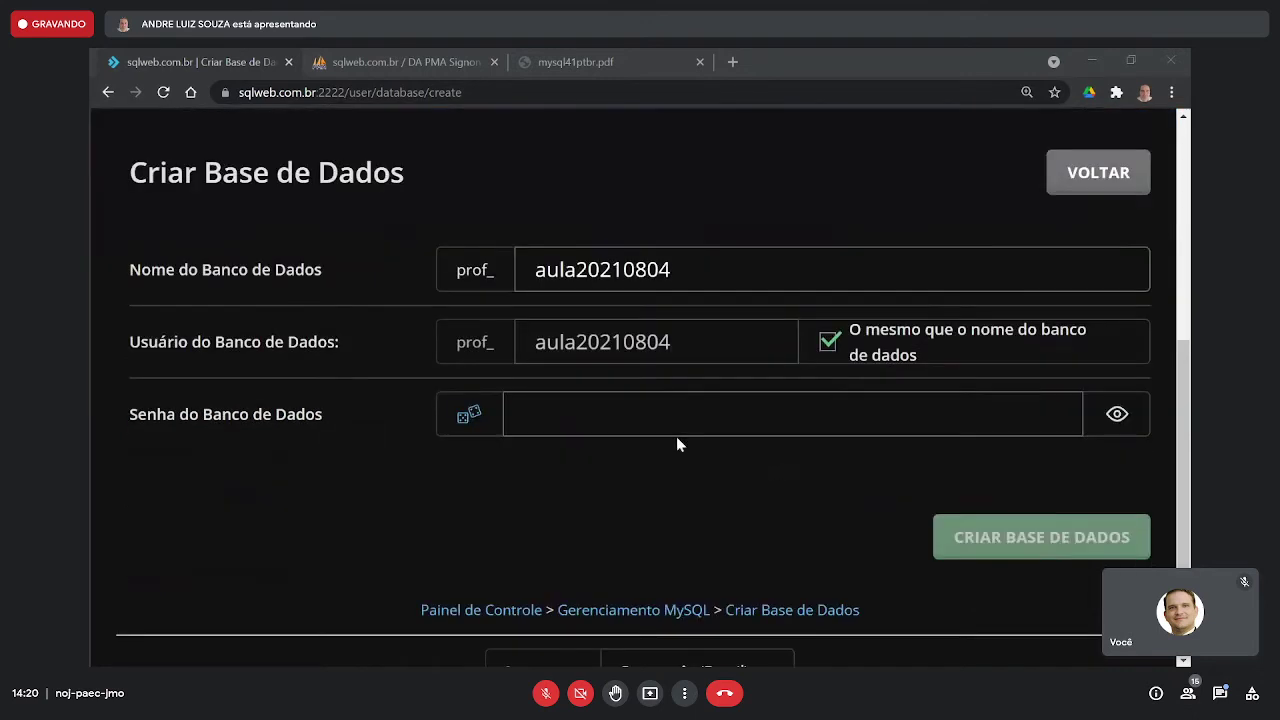
{"action": "left_click", "coordinate": [469, 416]}
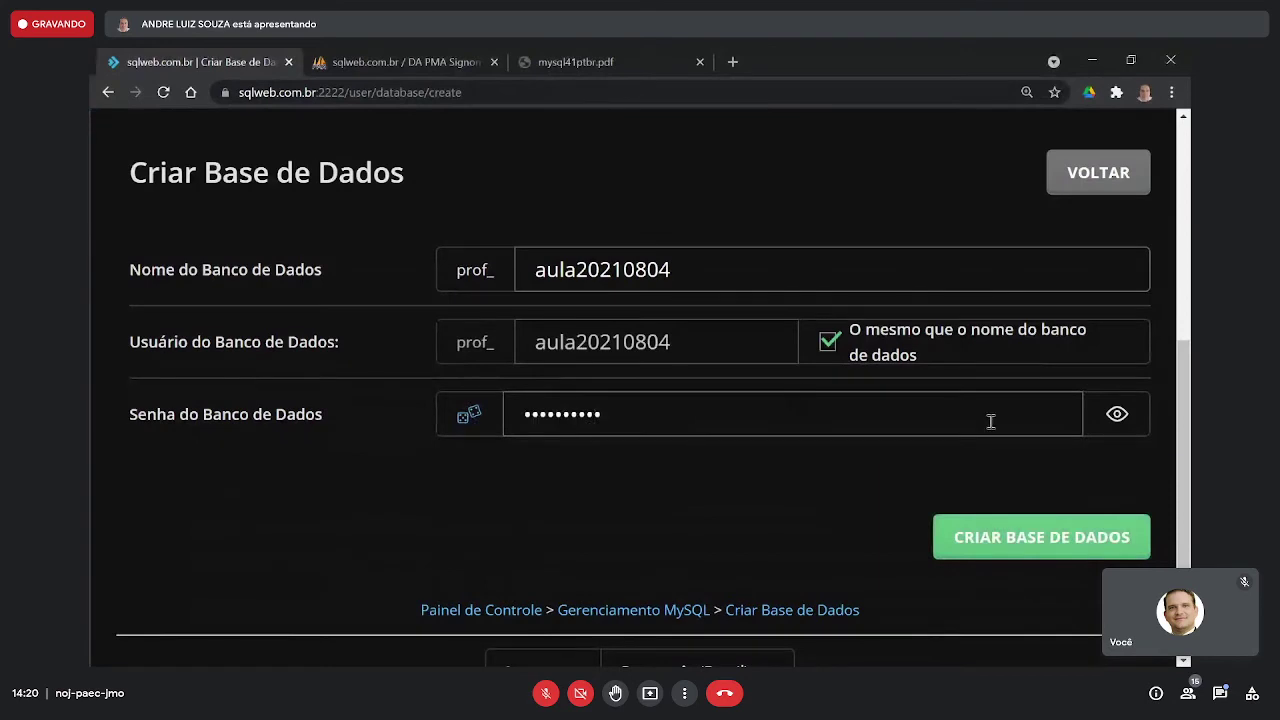
{"action": "left_click", "coordinate": [1031, 537]}
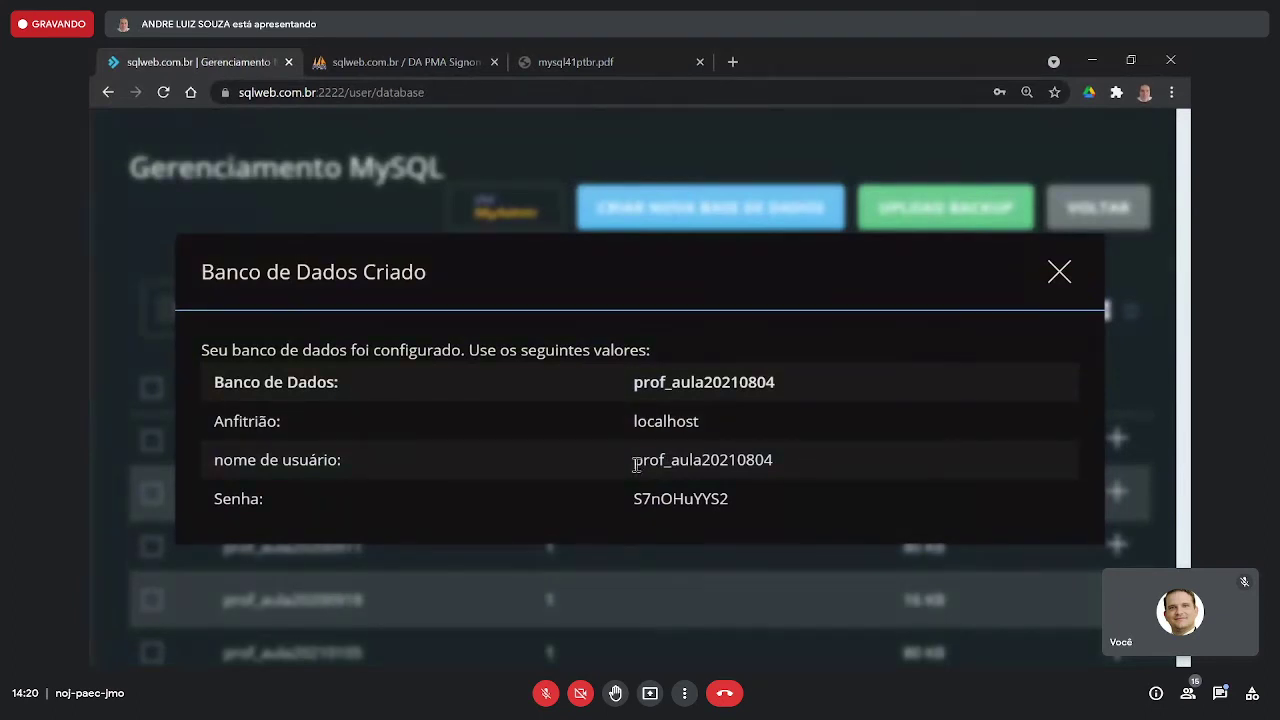
- Close the confirmation, select the name prof_aula20210804, and launch phpMyAdmin
{"action": "left_click_drag", "start_coordinate": [633, 460], "coordinate": [837, 472]}
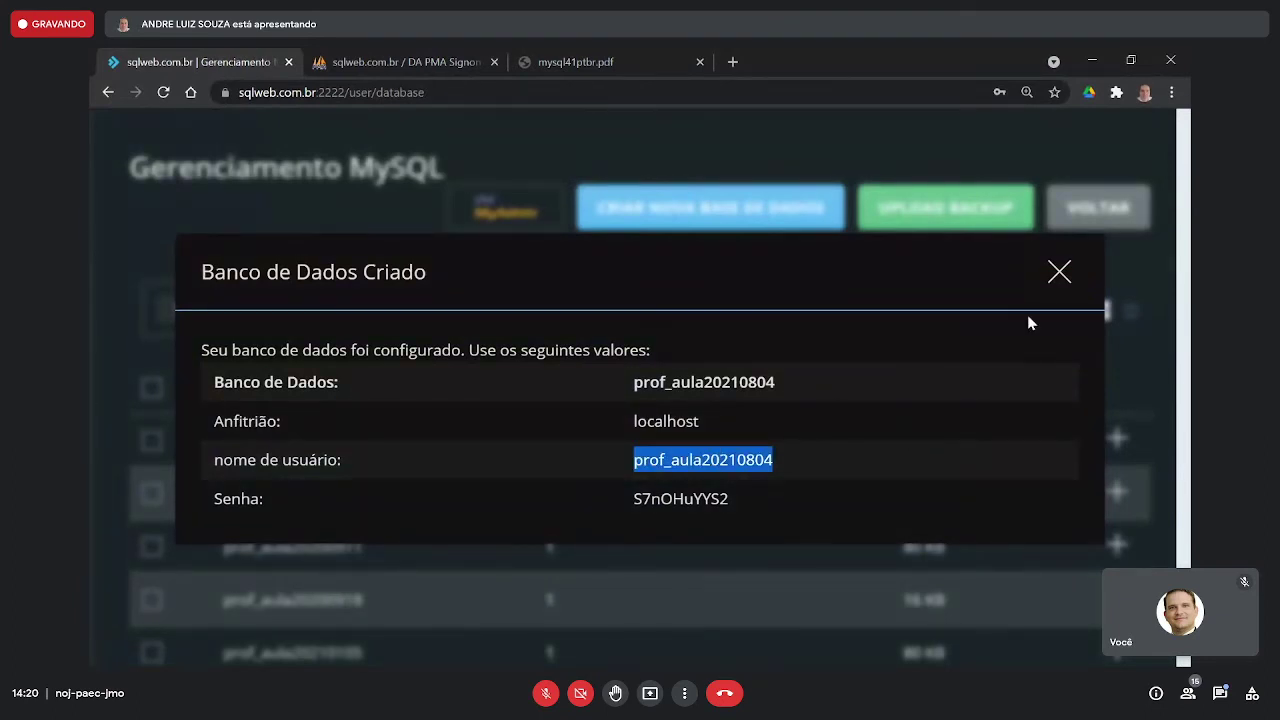
{"action": "left_click", "coordinate": [1052, 293]}
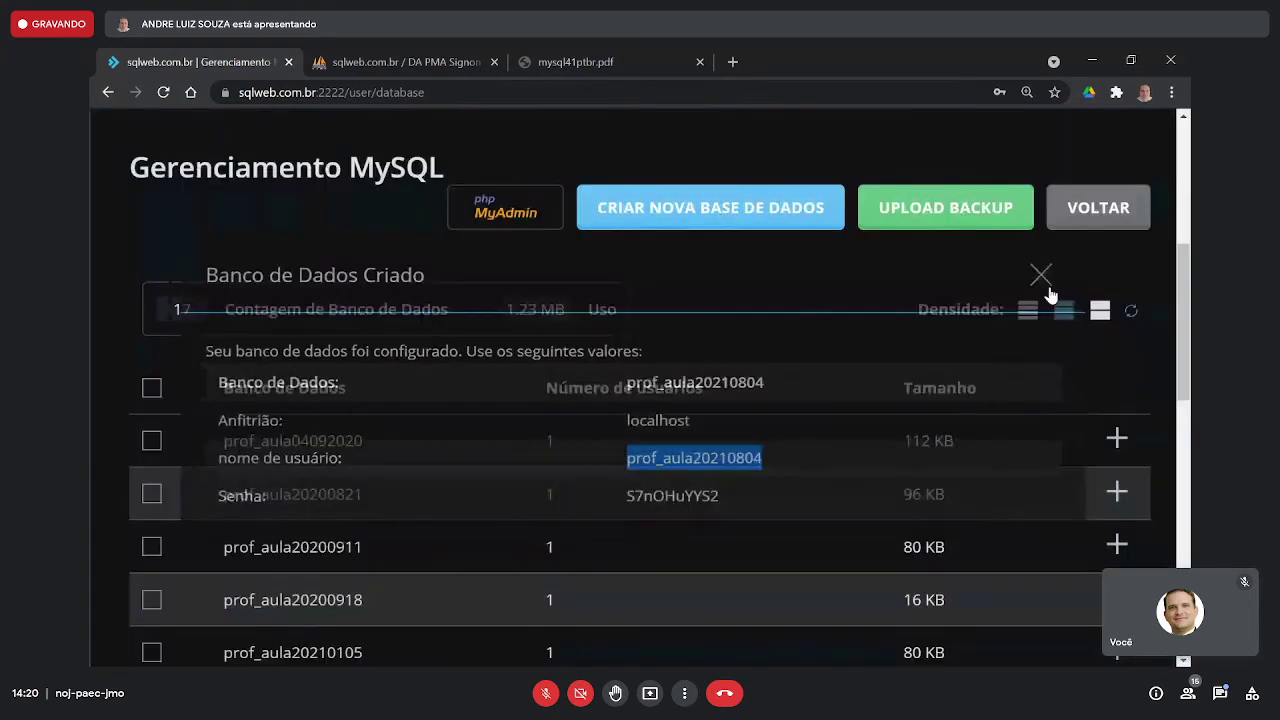
{"action": "scroll", "coordinate": [803, 295], "scroll_direction": "down", "scroll_amount": 9}
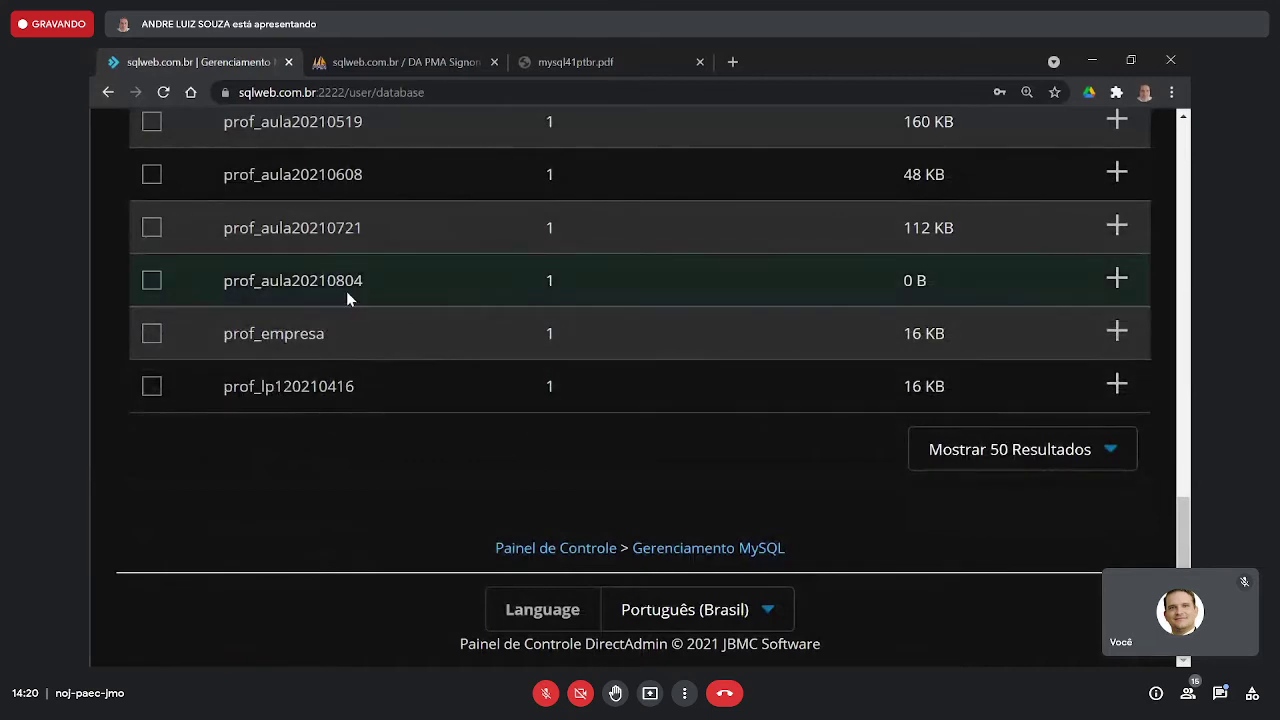
{"action": "scroll", "coordinate": [346, 291], "scroll_direction": "up", "scroll_amount": 1}
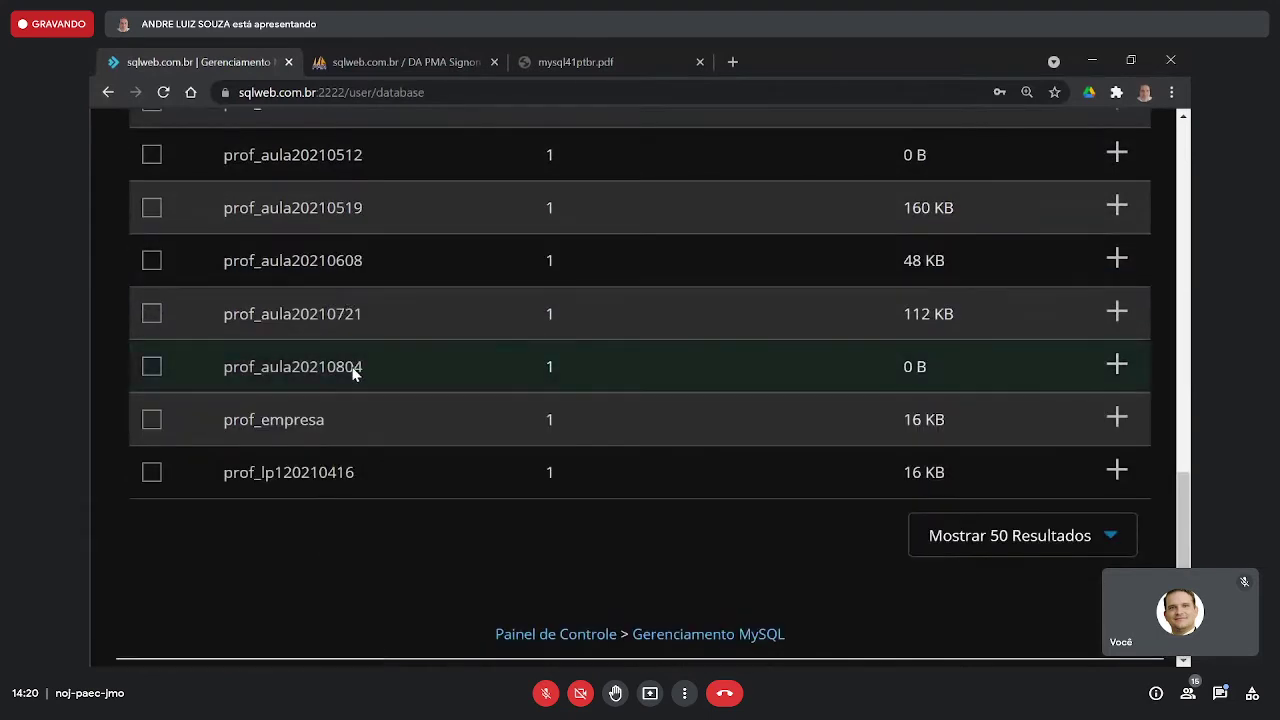
{"action": "double_click", "coordinate": [351, 366]}
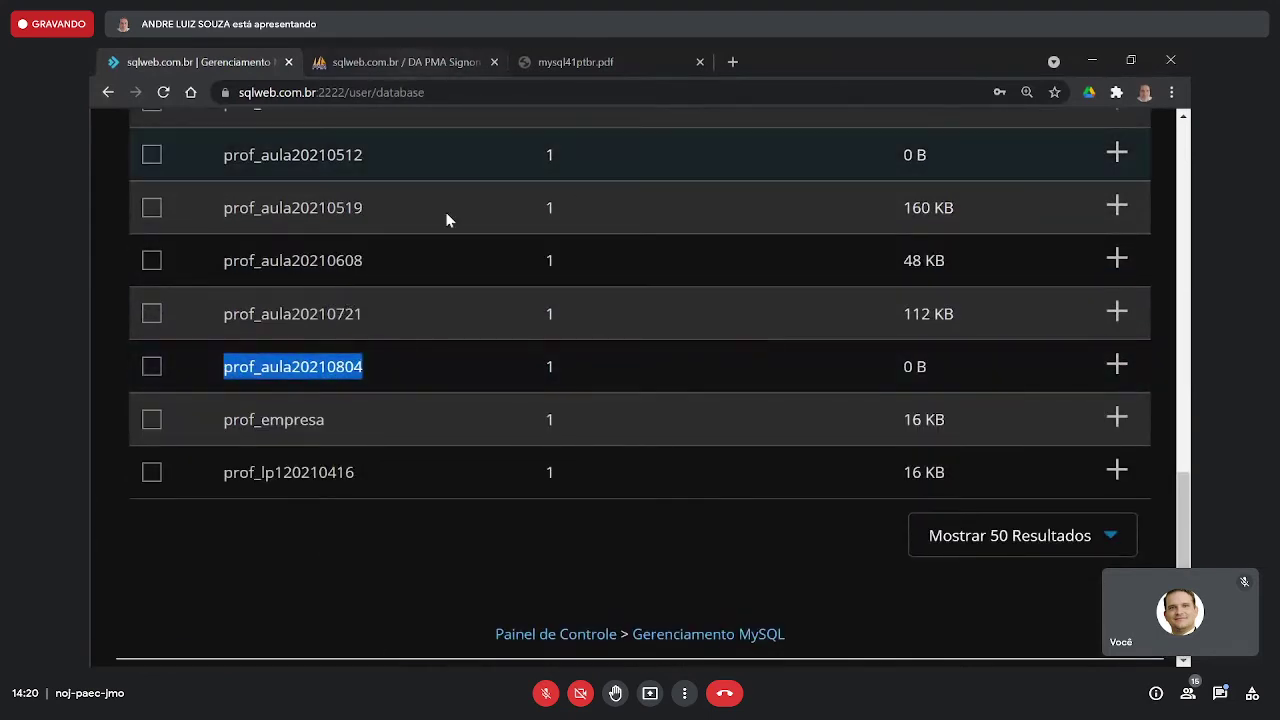
{"action": "scroll", "coordinate": [489, 254], "scroll_direction": "up", "scroll_amount": 10}
{"action": "mouse_move", "coordinate": [587, 314]}
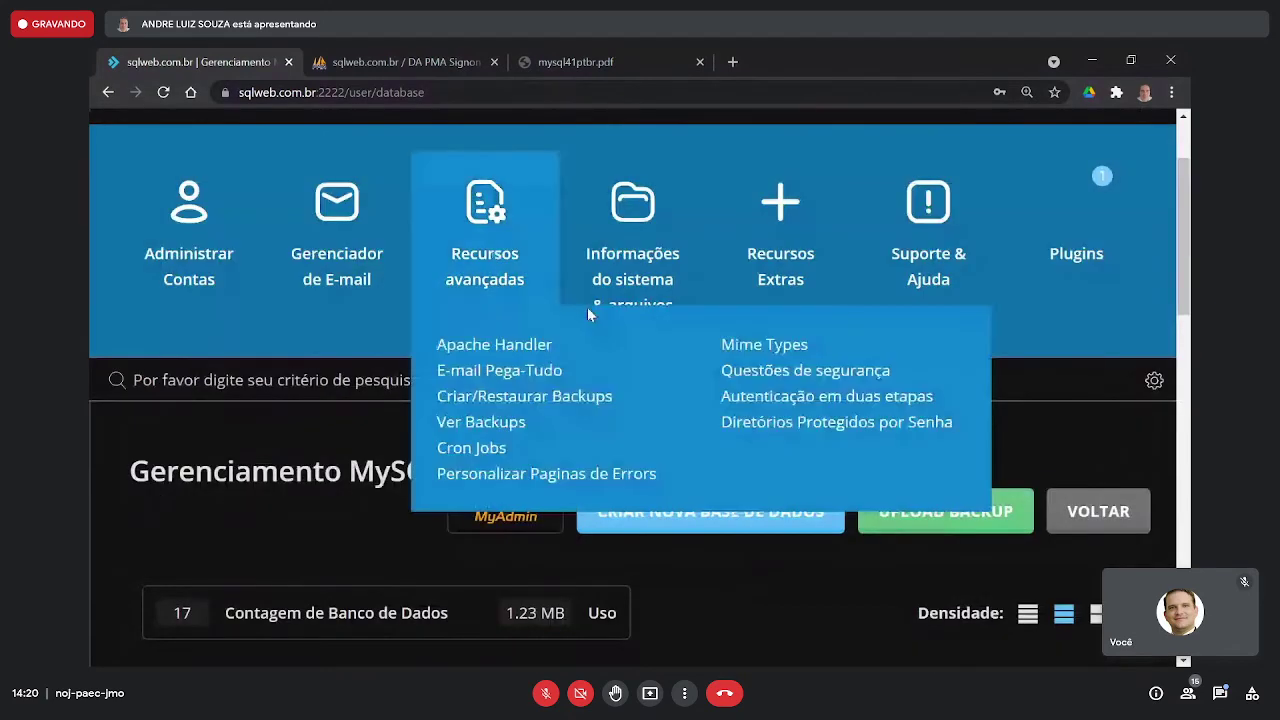
{"action": "left_click", "coordinate": [507, 515]}
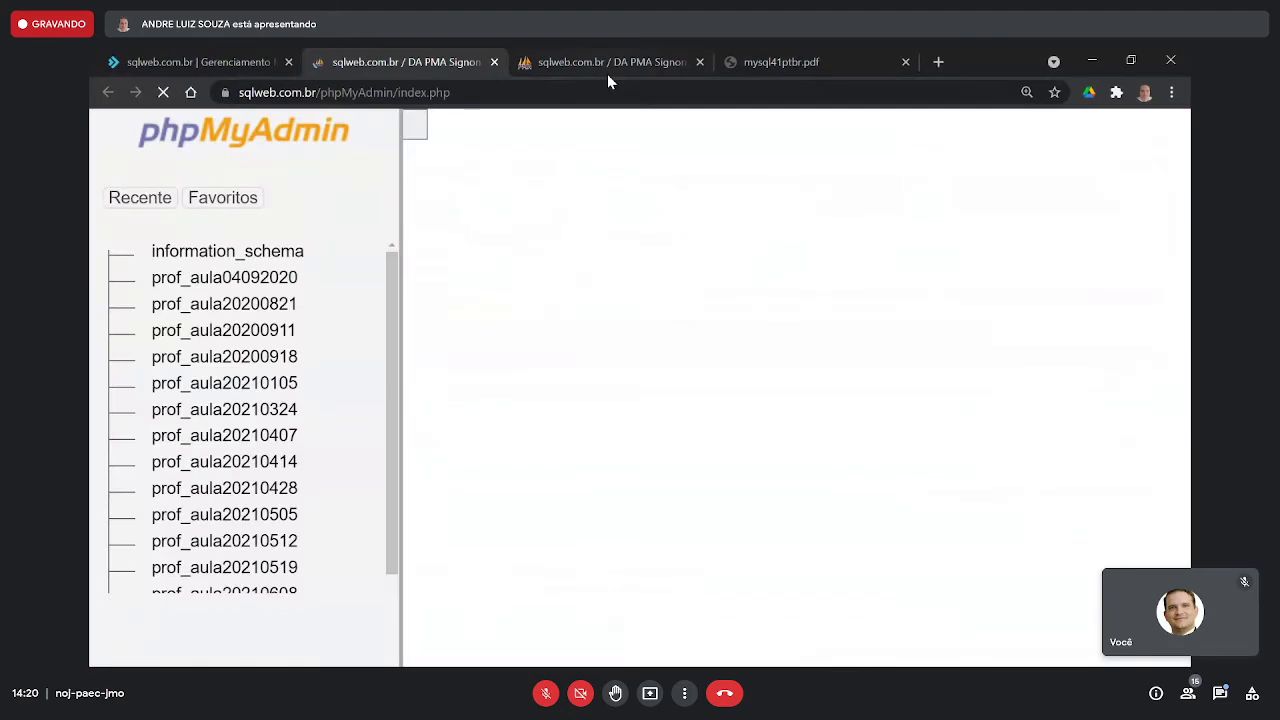
- Close the old phpMyAdmin tab and open the SQL tab for prof_aula20210804
{"action": "middle_click", "coordinate": [615, 67]}
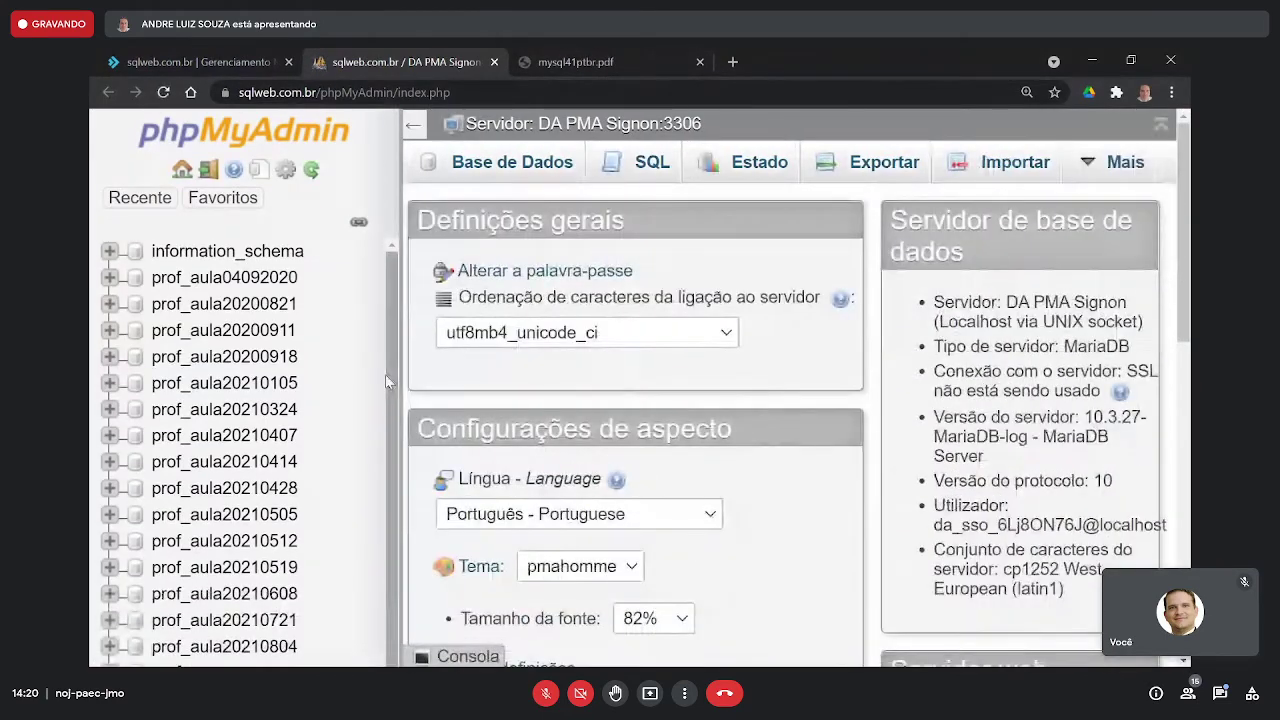
{"action": "scroll", "coordinate": [385, 374], "scroll_direction": "down", "scroll_amount": 5}
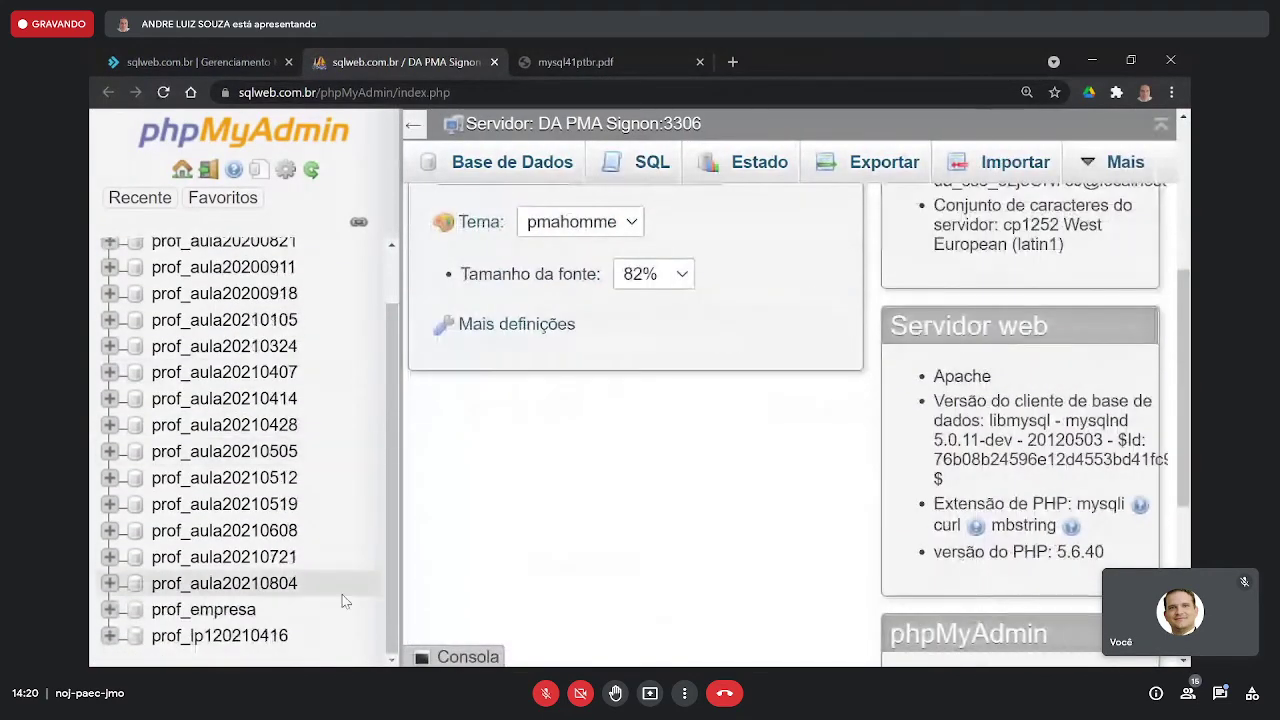
{"action": "left_click", "coordinate": [247, 587]}
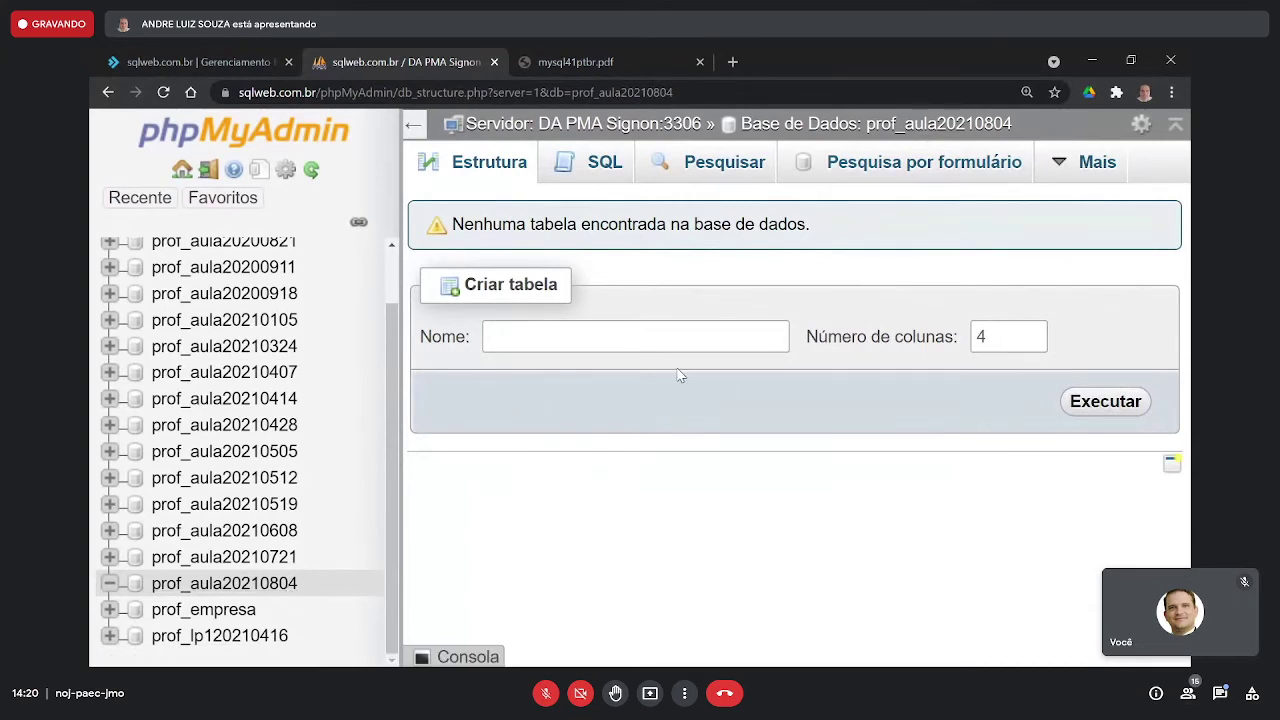
{"action": "left_click", "coordinate": [597, 165]}
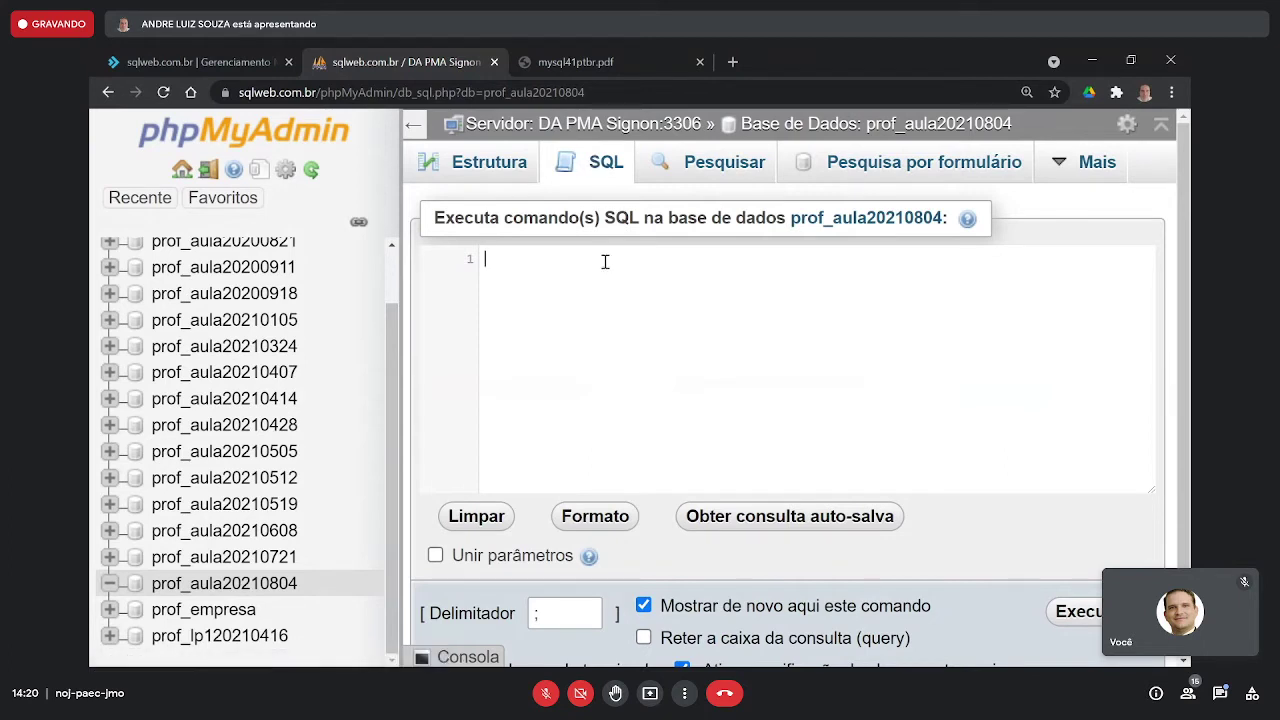
- Paste the pessoas CREATE TABLE statement into the SQL editor
{"action": "type", "text": "CREATE TABLE IF NOT EXISTS `prof_aula20210804`.`pessoas` (   `id` INT NOT NULL AUTO_INCREMENT,   `nome` VARCHAR(45) NOT NULL,   `cpf` CHAR(11) NOT NULL,   PRIMARY KEY (`id`)) ENGINE = InnoDB"}
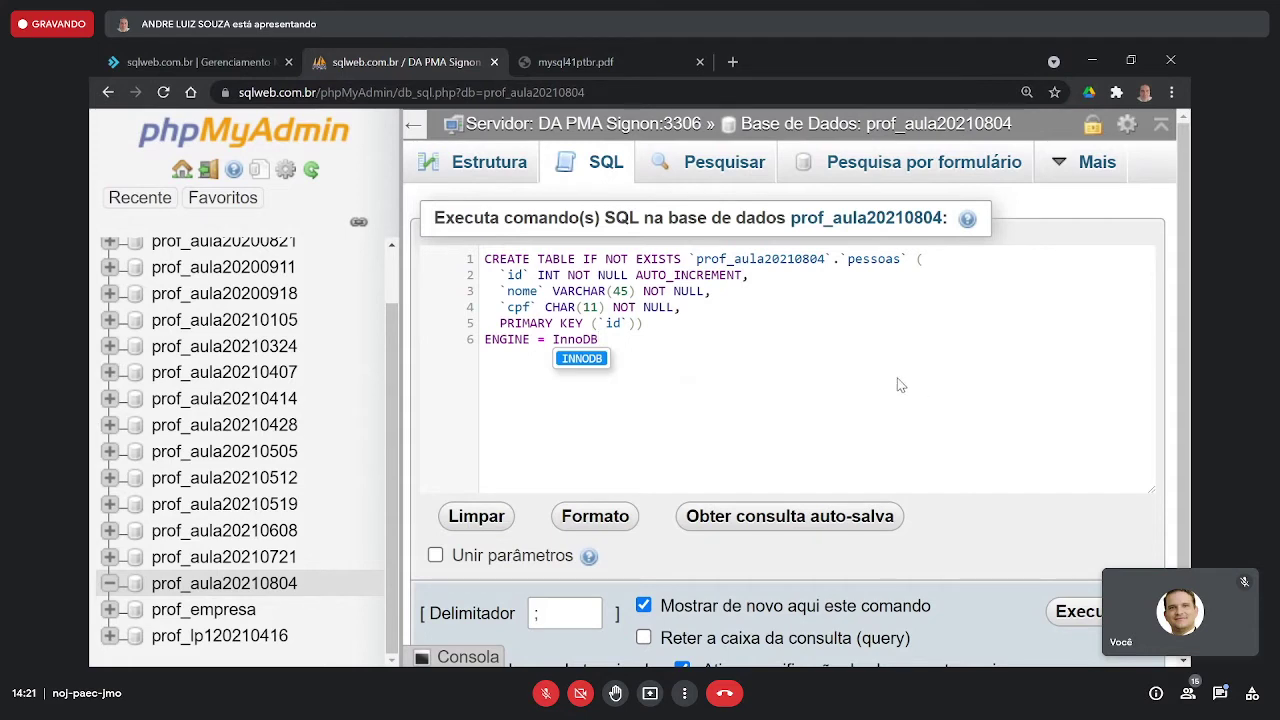
{"action": "left_click", "coordinate": [875, 270]}
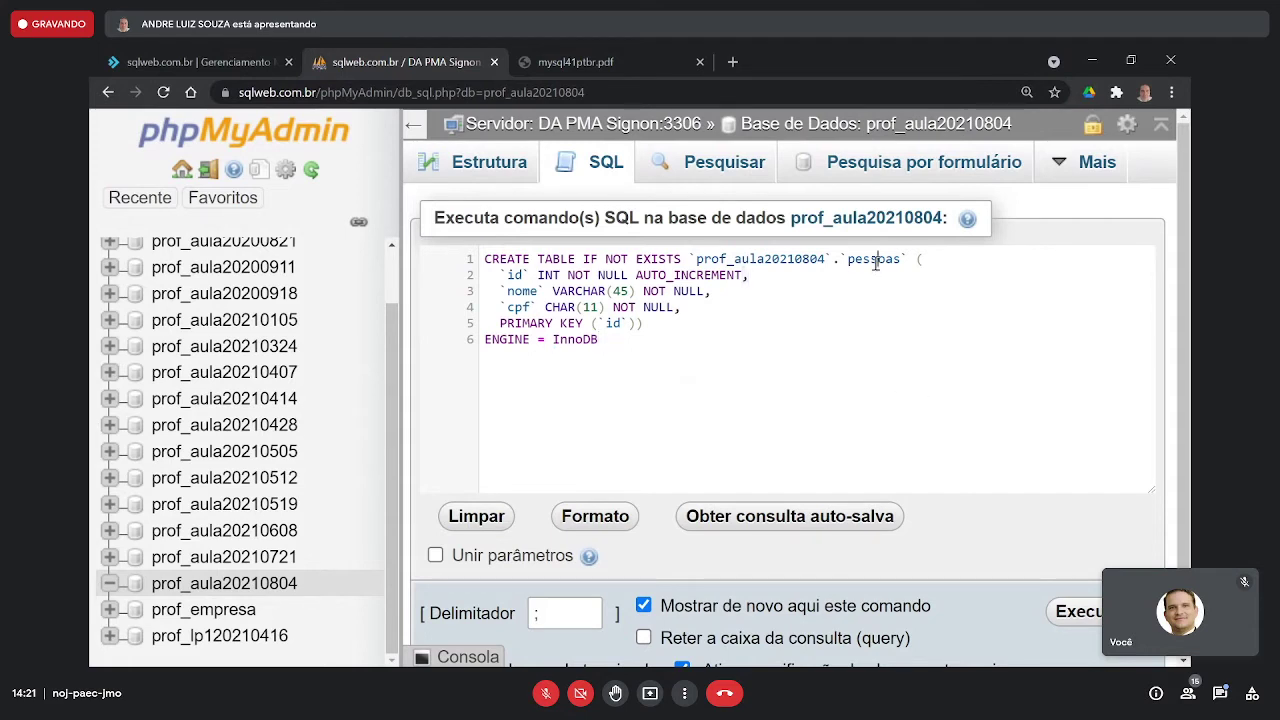
{"action": "double_click", "coordinate": [874, 260]}
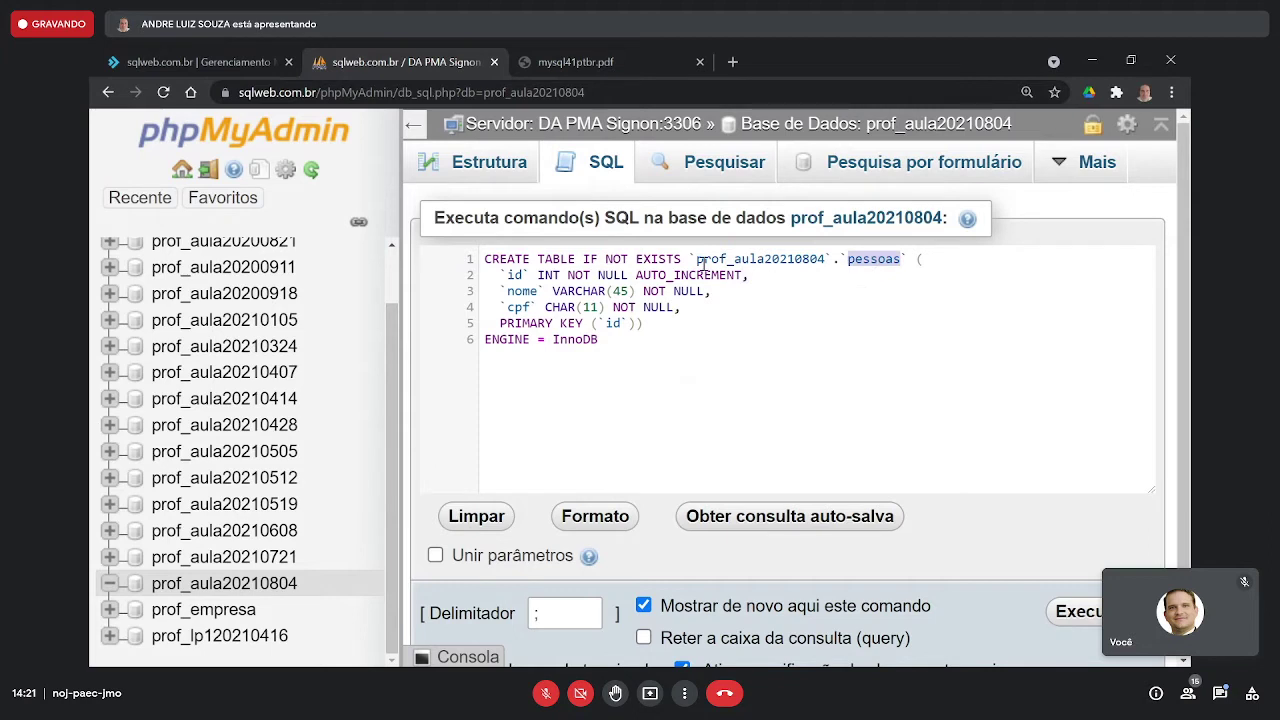
{"action": "left_click_drag", "start_coordinate": [695, 261], "coordinate": [826, 256]}
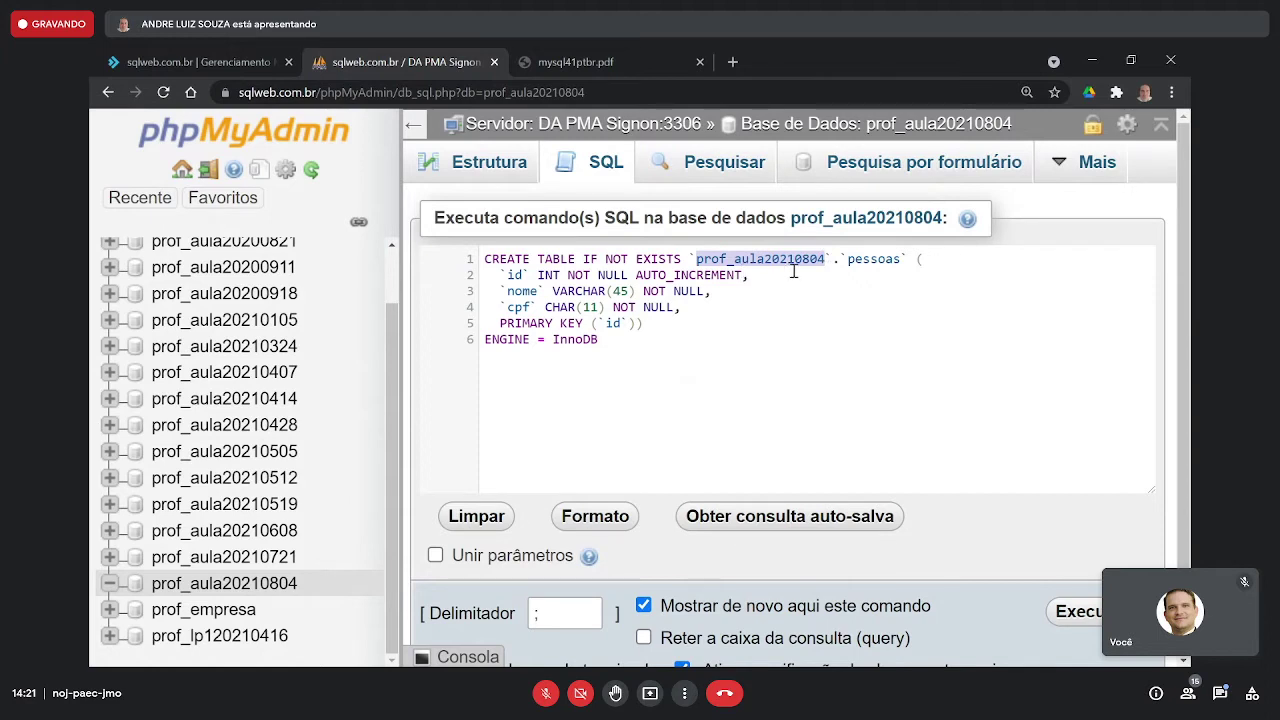
{"action": "left_click", "coordinate": [793, 271]}
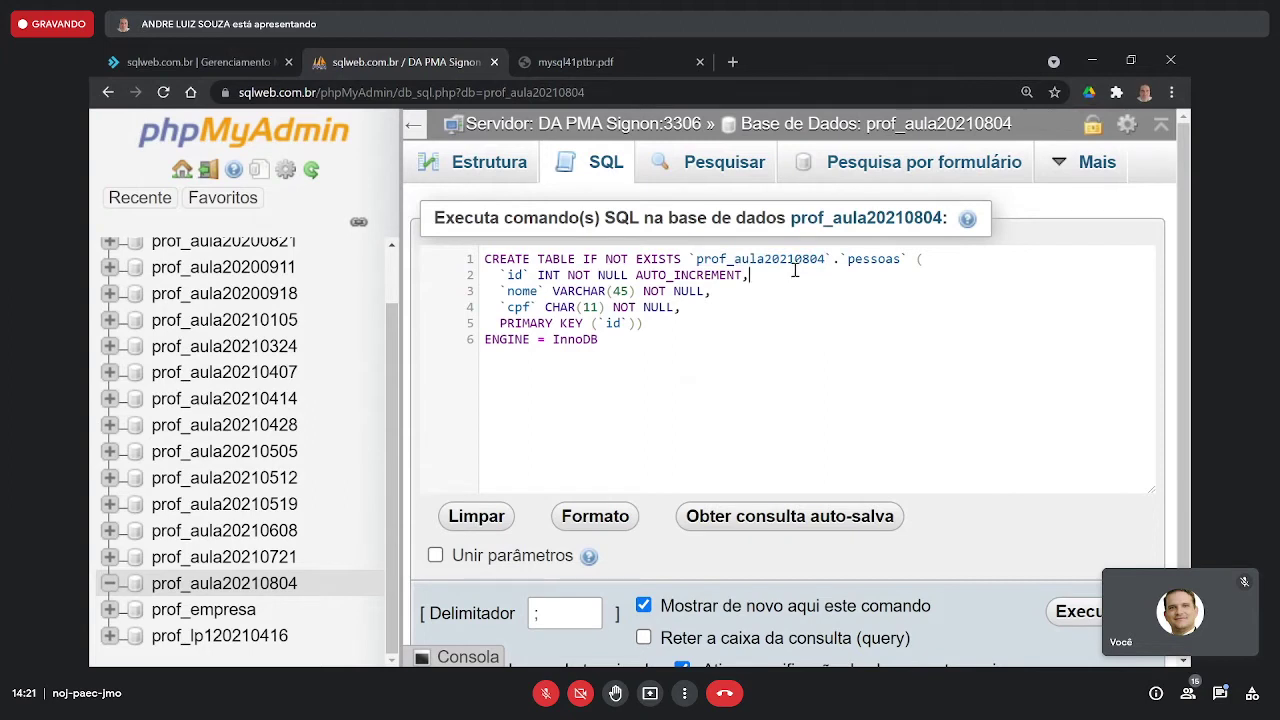
{"action": "left_click_drag", "start_coordinate": [437, 220], "coordinate": [772, 210]}
{"action": "left_click", "coordinate": [585, 210]}
{"action": "left_click_drag", "start_coordinate": [441, 218], "coordinate": [944, 214]}
- Delete the `prof_aula20210804`. prefix from the table name on line 1
{"action": "left_click", "coordinate": [760, 303]}
{"action": "left_click_drag", "start_coordinate": [680, 343], "coordinate": [553, 282]}
{"action": "left_click_drag", "start_coordinate": [722, 350], "coordinate": [556, 291]}
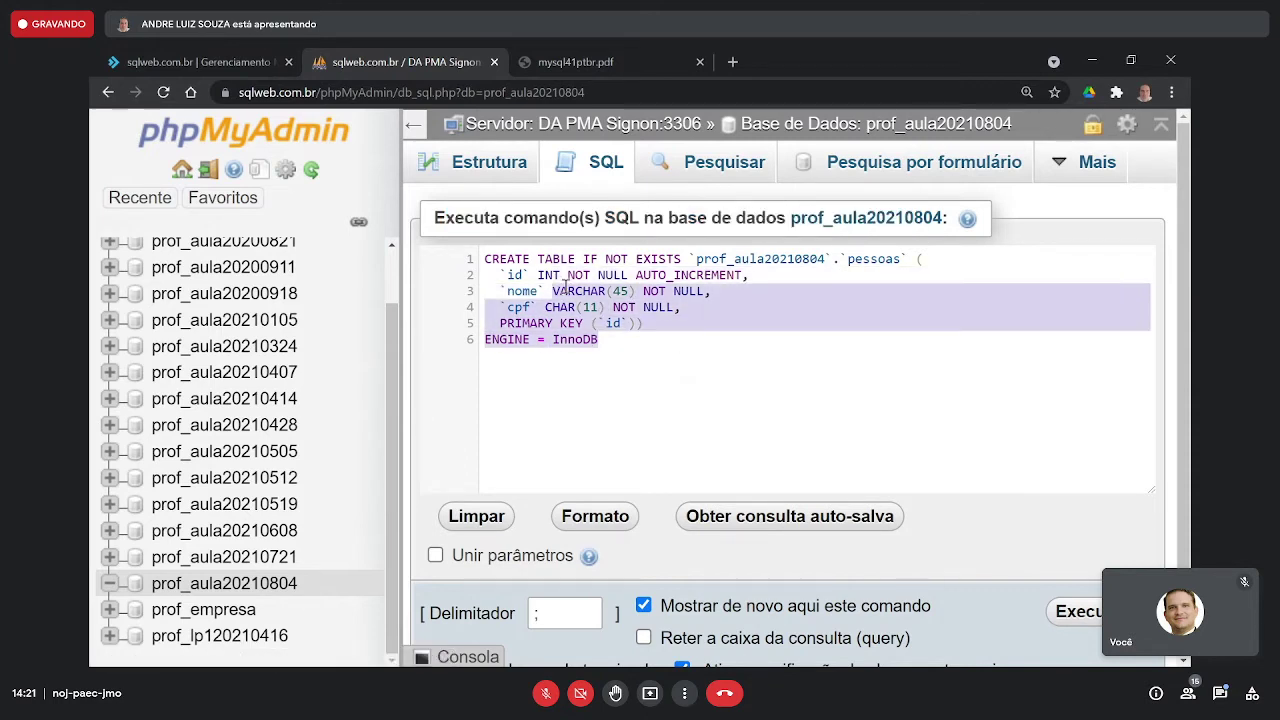
{"action": "left_click_drag", "start_coordinate": [444, 218], "coordinate": [895, 212]}
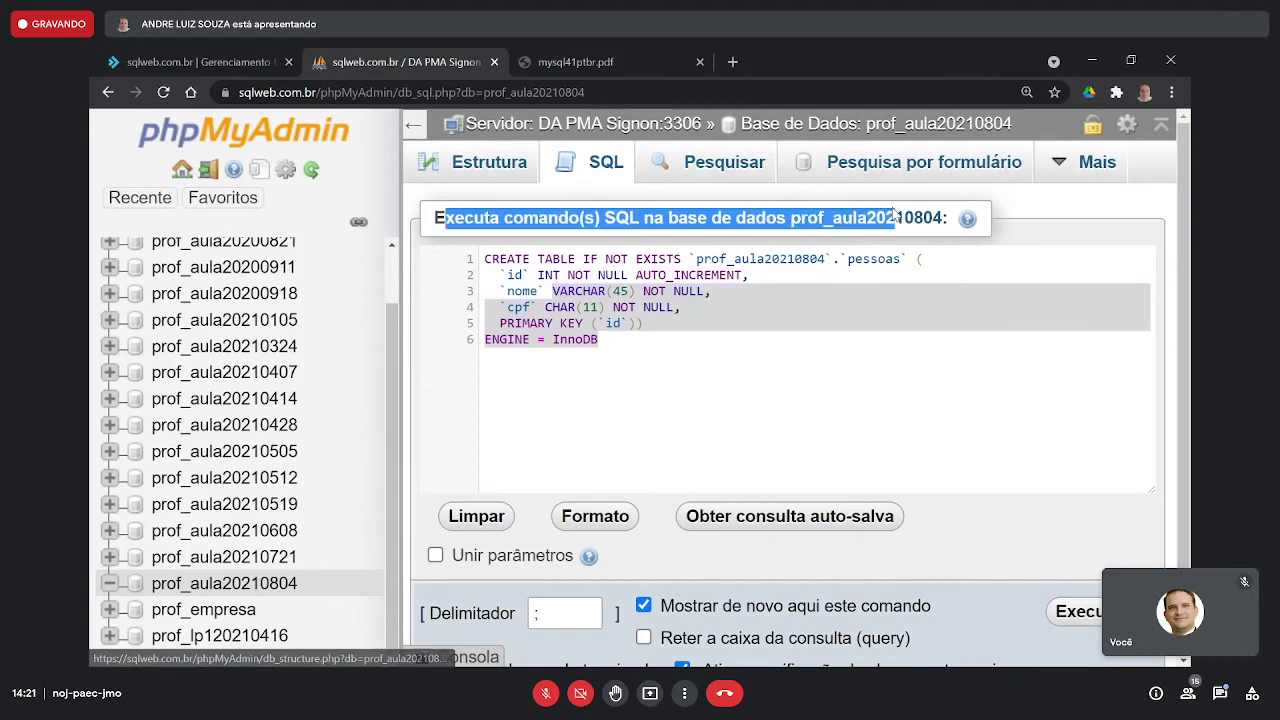
{"action": "left_click", "coordinate": [854, 291]}
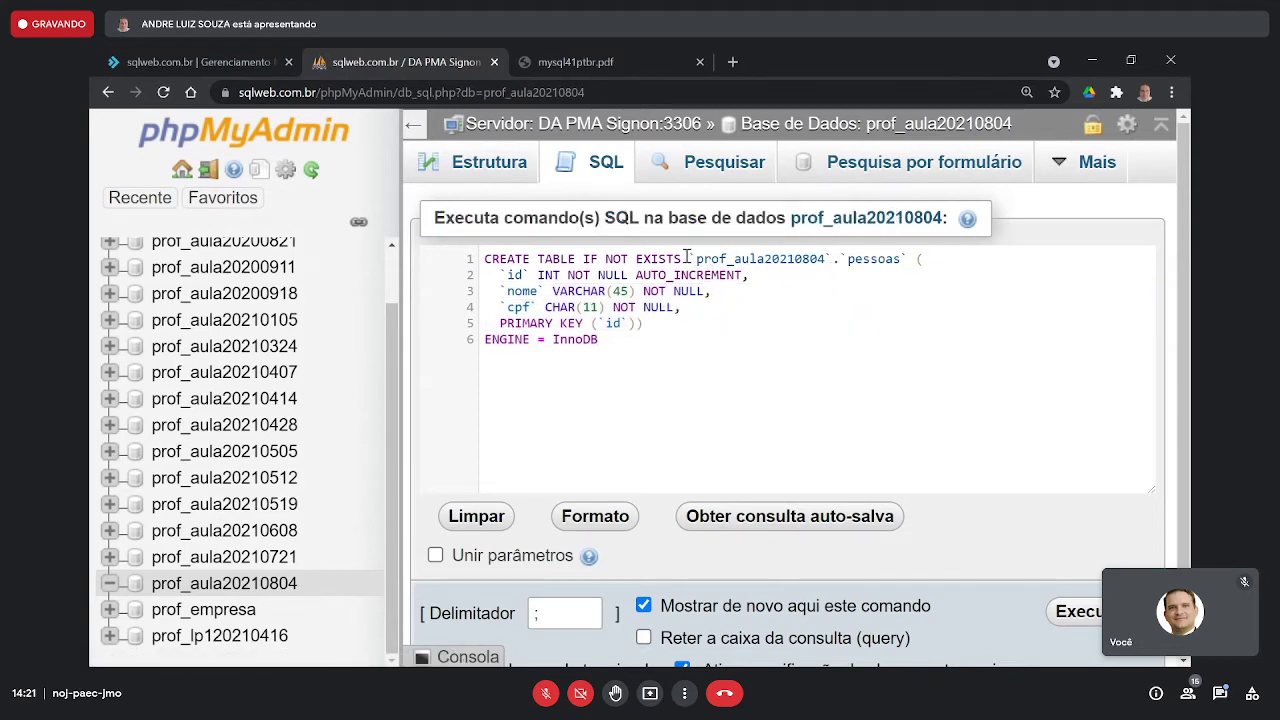
{"action": "left_click_drag", "start_coordinate": [682, 258], "coordinate": [835, 256]}
{"action": "left_click", "coordinate": [838, 311]}
{"action": "left_click_drag", "start_coordinate": [688, 259], "coordinate": [850, 259]}
{"action": "key", "text": "BackSpace"}
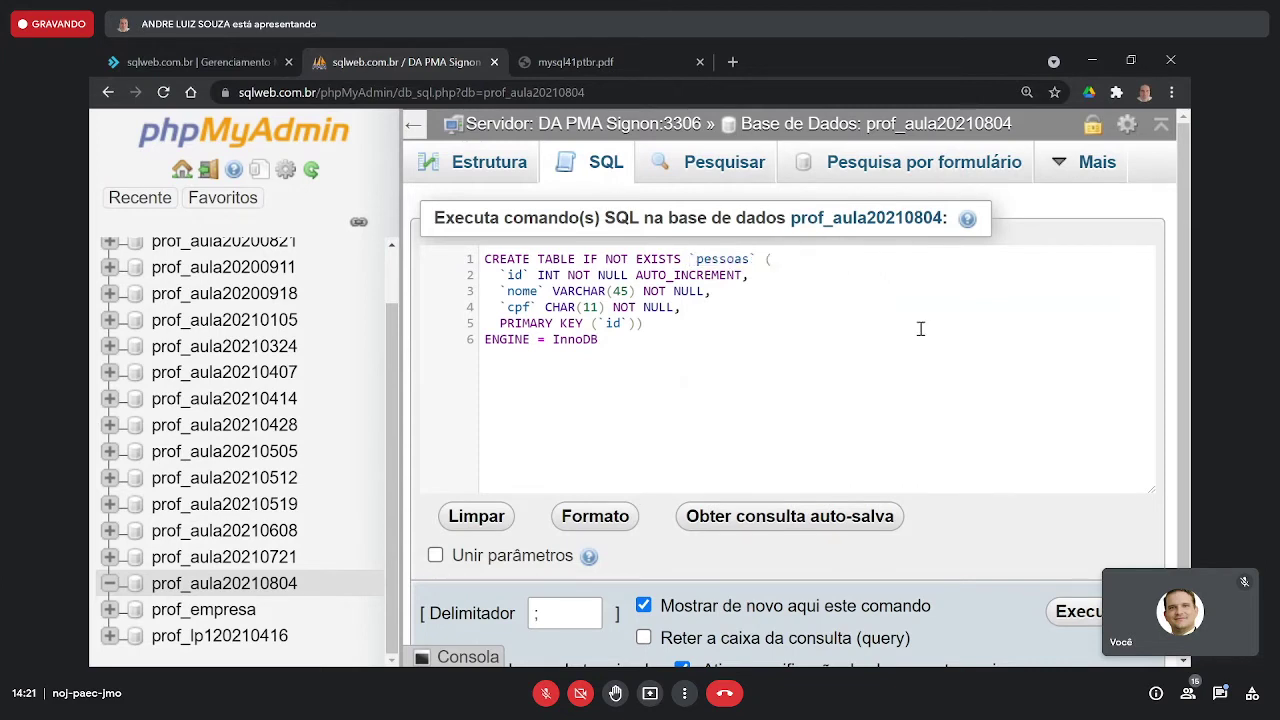
- Review the statement's id, nome and cpf column definitions by highlighting them
{"action": "left_click_drag", "start_coordinate": [499, 259], "coordinate": [684, 259]}
{"action": "double_click", "coordinate": [715, 259]}
{"action": "left_click_drag", "start_coordinate": [694, 323], "coordinate": [743, 275]}
{"action": "left_click", "coordinate": [642, 293]}
{"action": "left_click", "coordinate": [637, 273]}
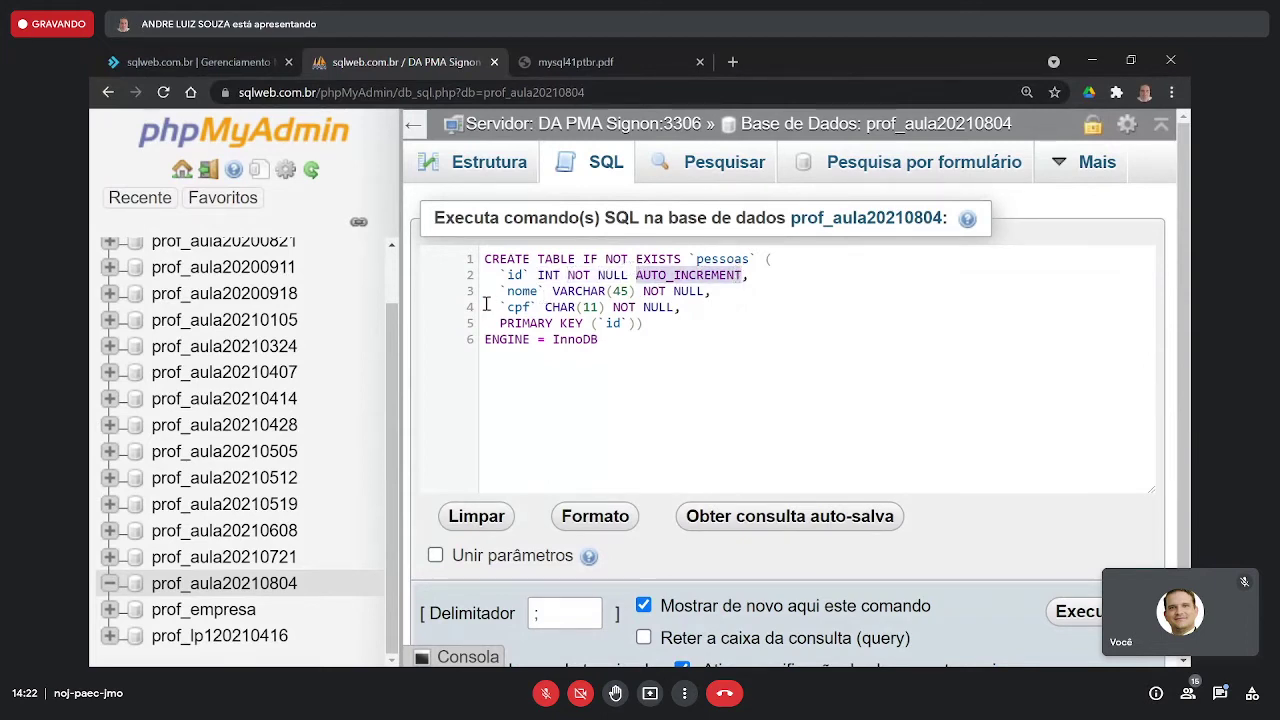
{"action": "left_click_drag", "start_coordinate": [486, 290], "coordinate": [722, 288]}
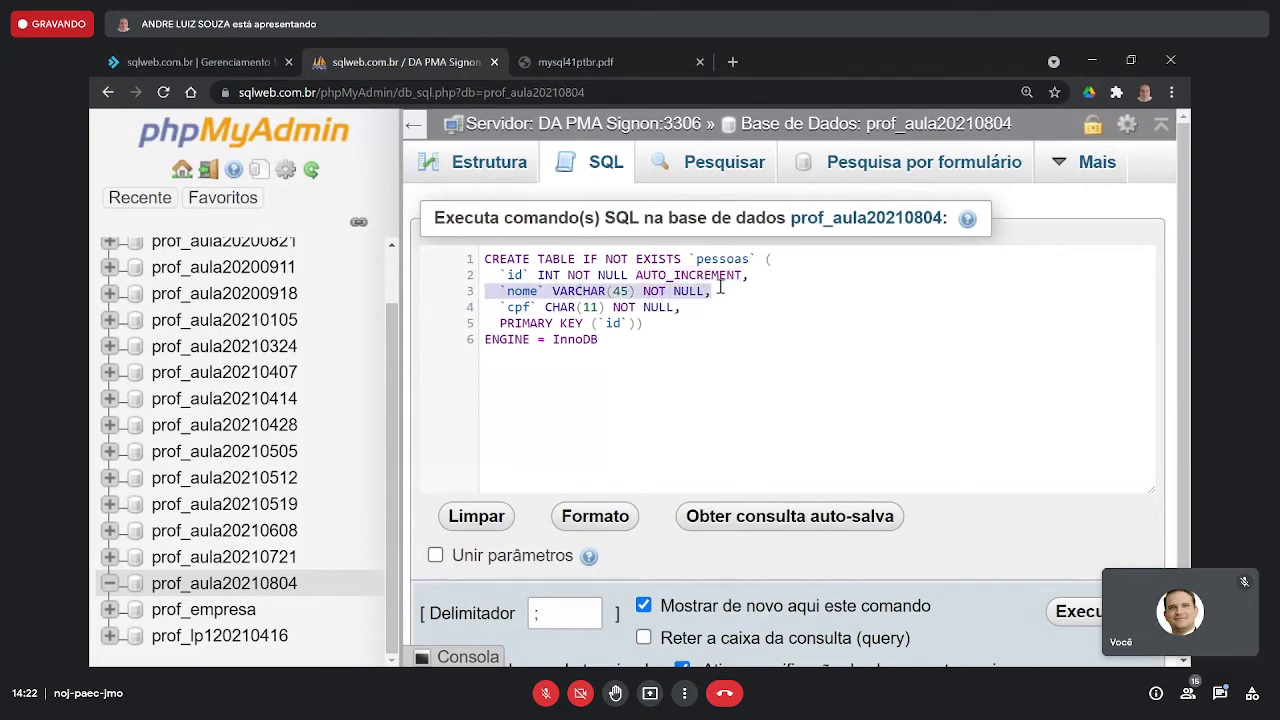
{"action": "left_click", "coordinate": [722, 288]}
{"action": "left_click_drag", "start_coordinate": [643, 290], "coordinate": [709, 290]}
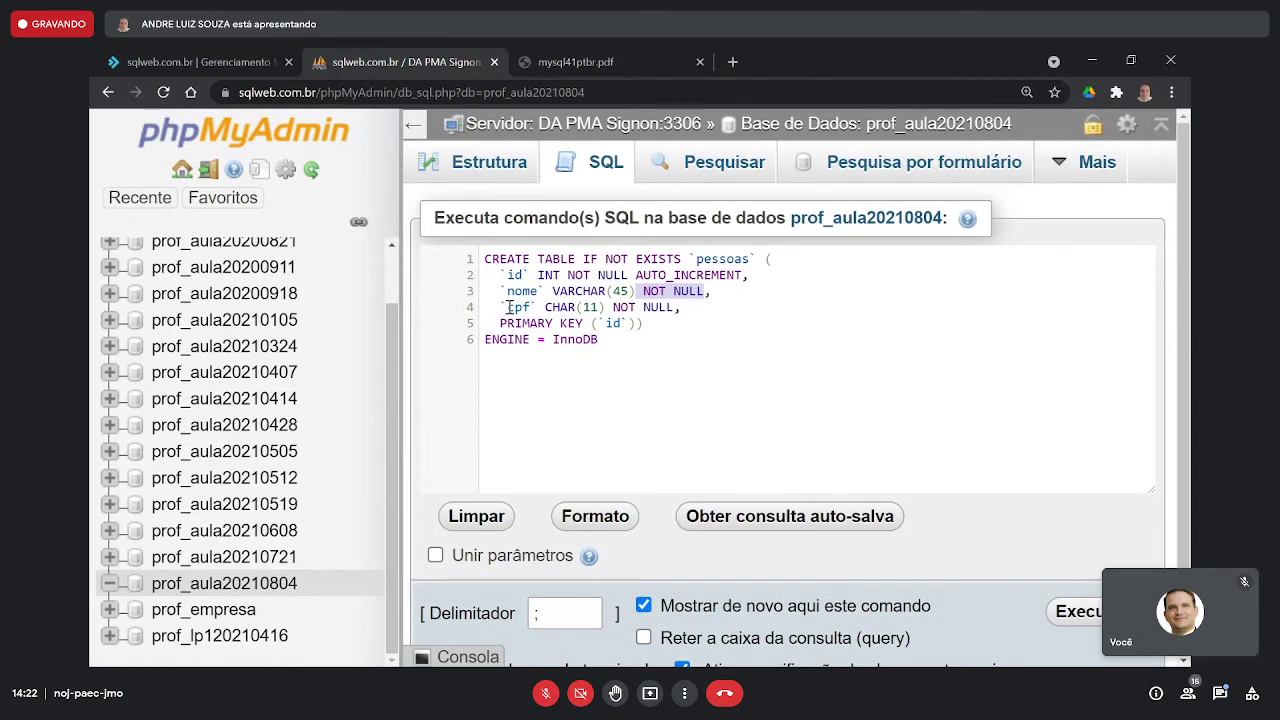
{"action": "left_click_drag", "start_coordinate": [497, 307], "coordinate": [681, 307]}
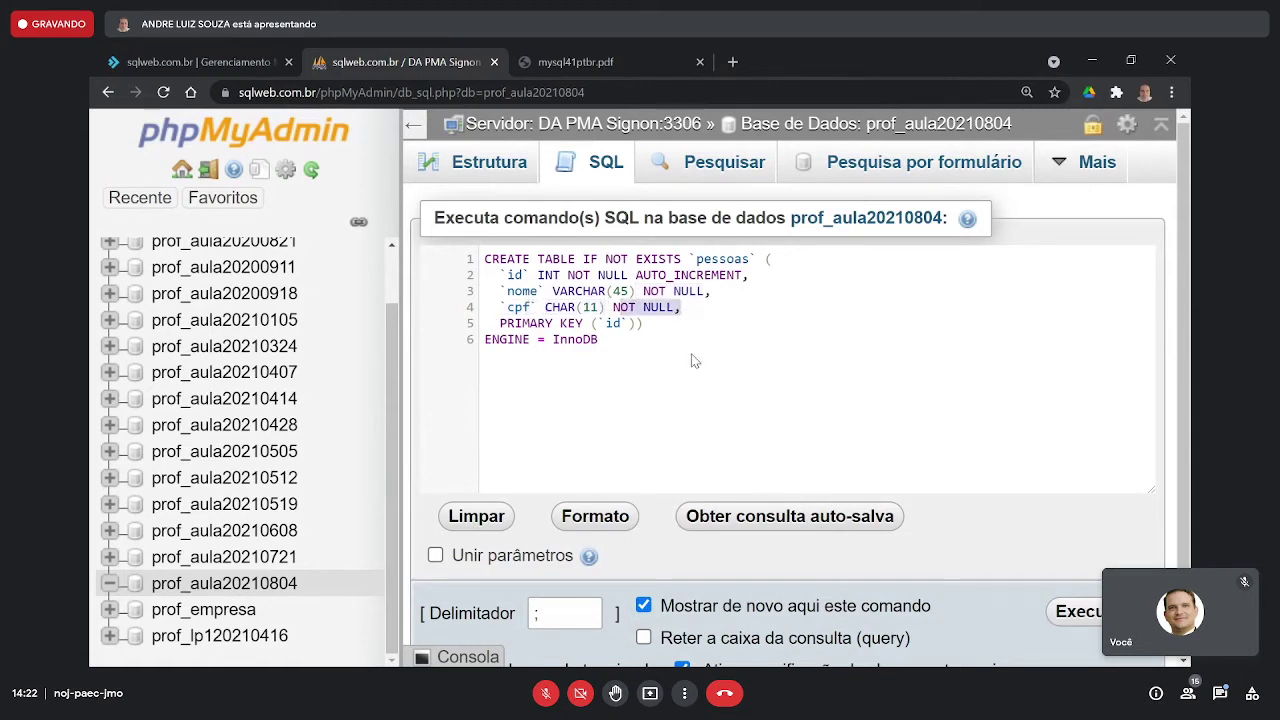
{"action": "left_click", "coordinate": [885, 408]}
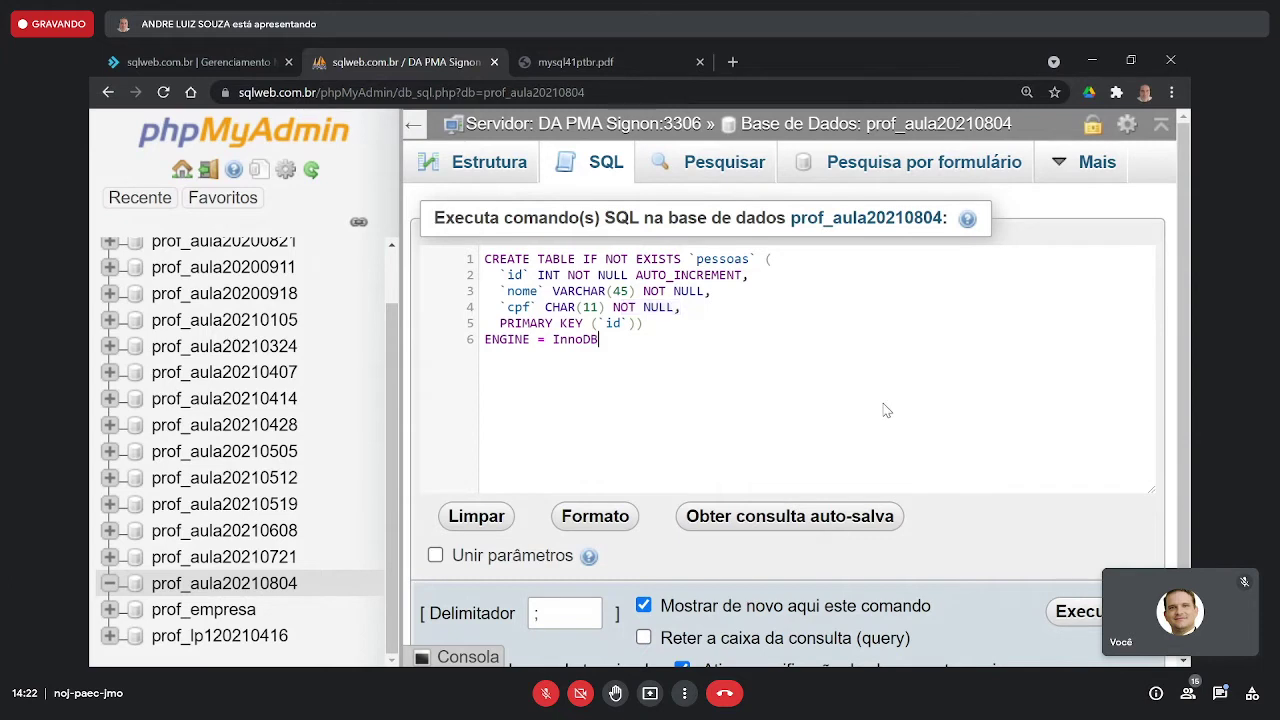
- Run the CREATE TABLE pessoas statement in prof_aula20210804, then switch to MySQL Workbench
{"action": "left_click", "coordinate": [1068, 608]}
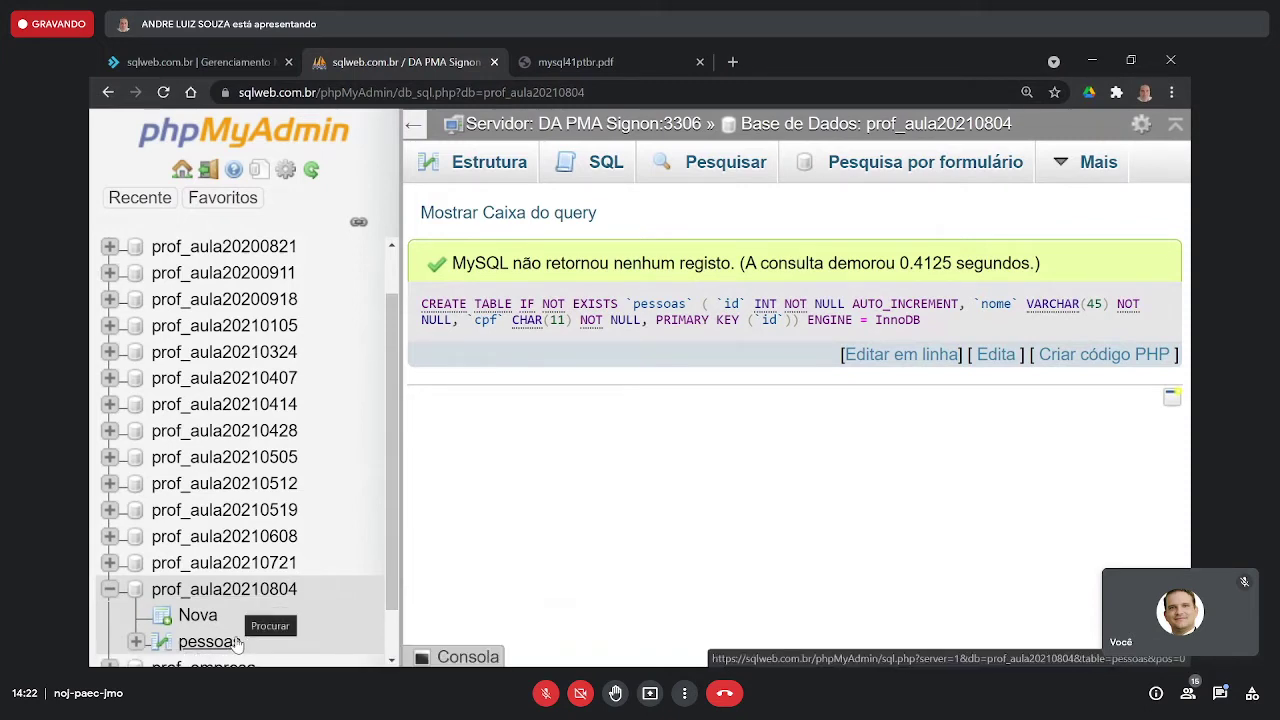
{"action": "key", "text": "alt+Tab"}
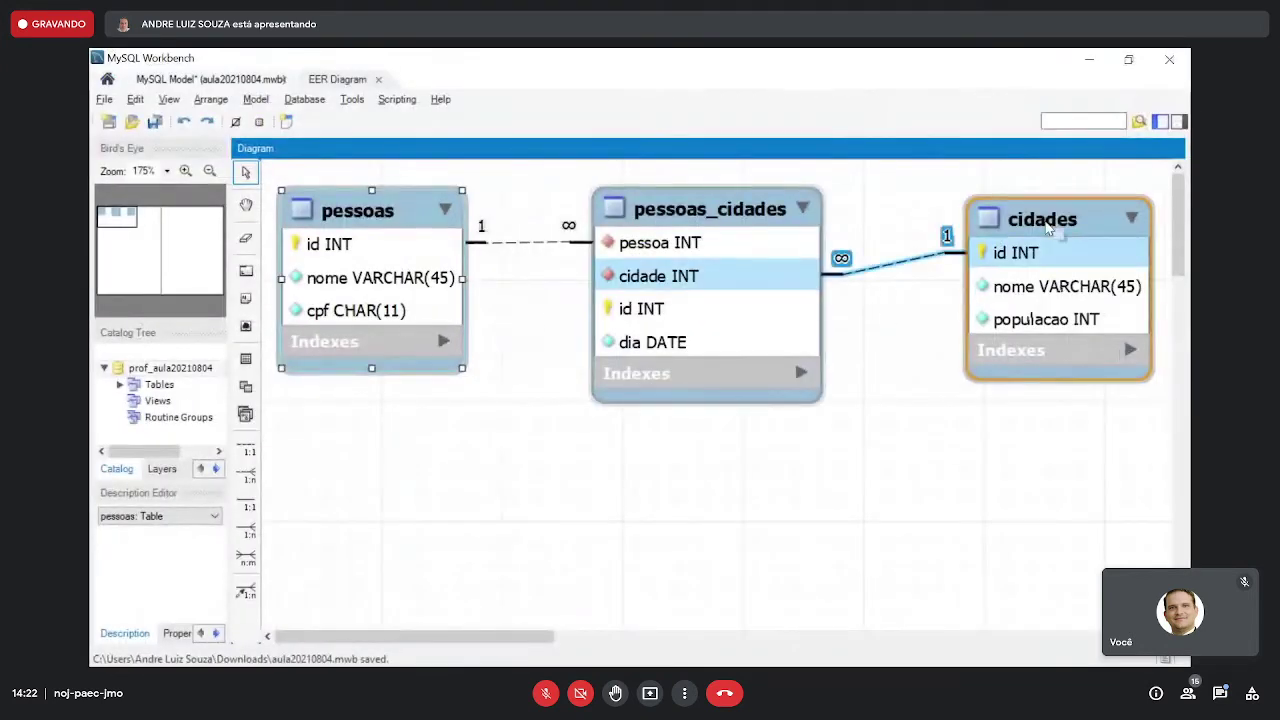
- Copy the cidades table's SQL from the Workbench diagram and bring phpMyAdmin back
{"action": "right_click", "coordinate": [1049, 229]}
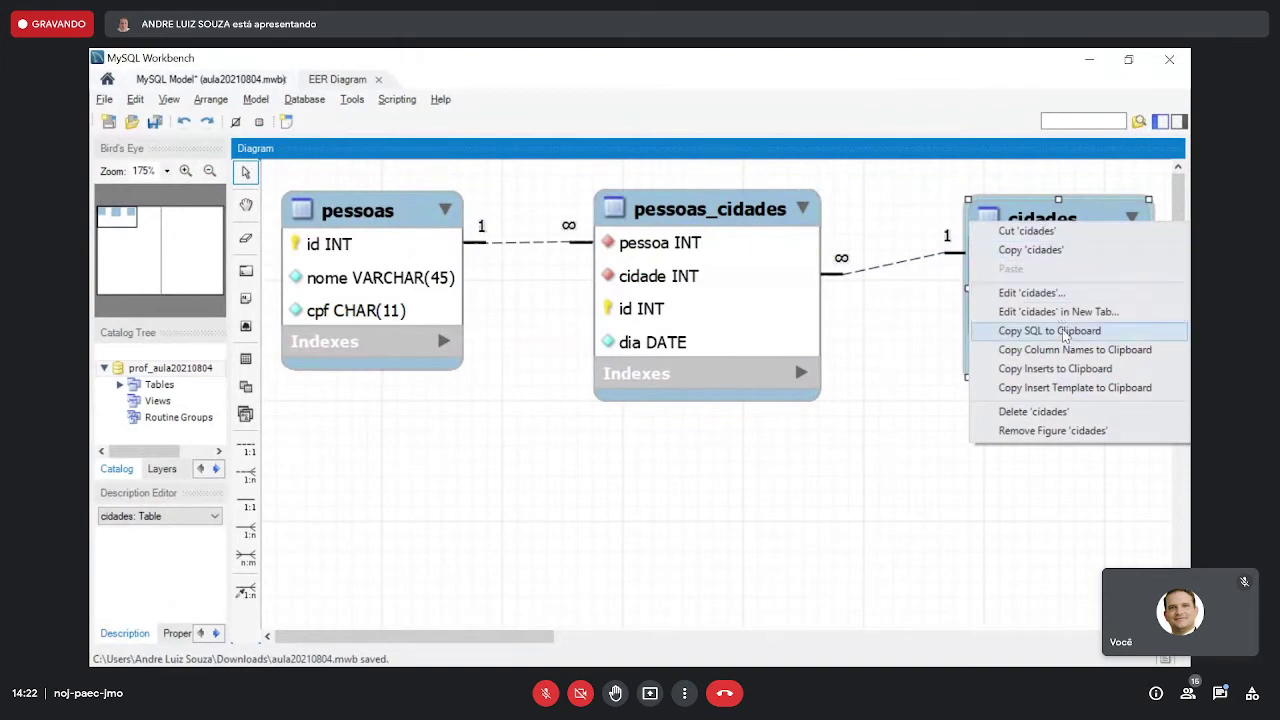
{"action": "left_click", "coordinate": [1065, 335]}
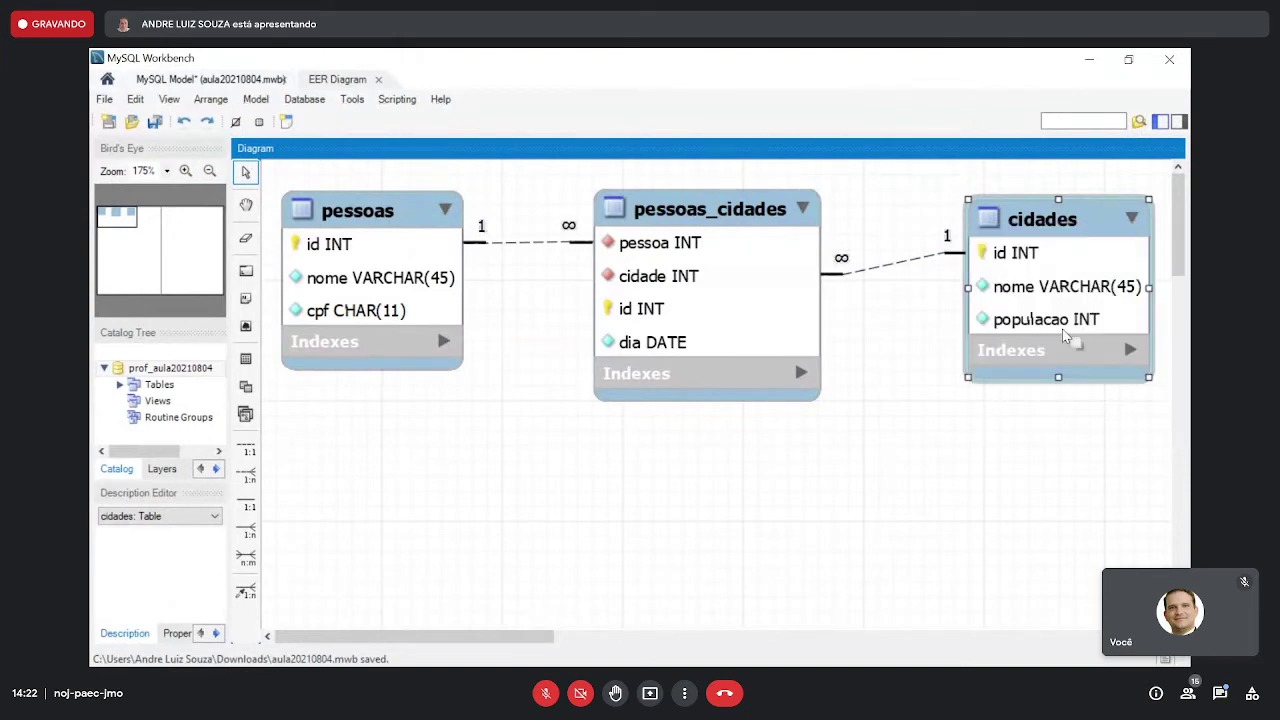
{"action": "left_click", "coordinate": [1089, 59]}
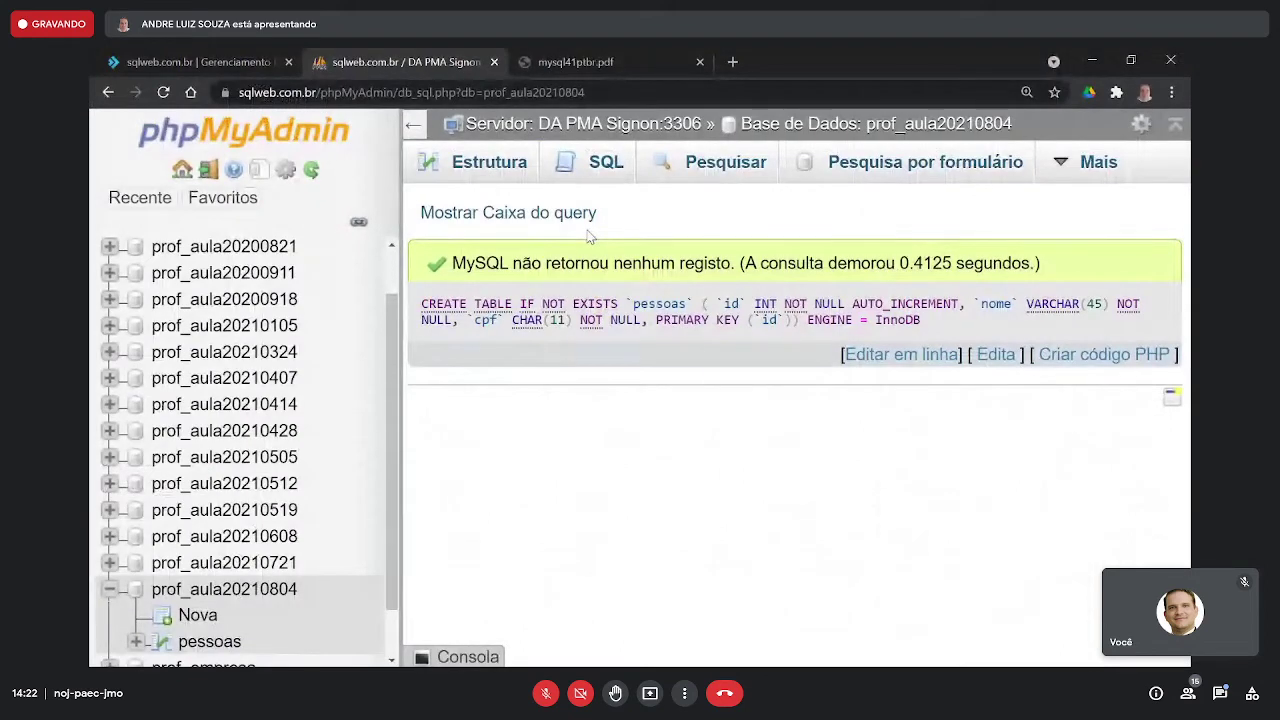
- Paste the cidades CREATE TABLE into a new SQL query and delete the `prof_aula20210804`. prefix
{"action": "left_click", "coordinate": [602, 172]}
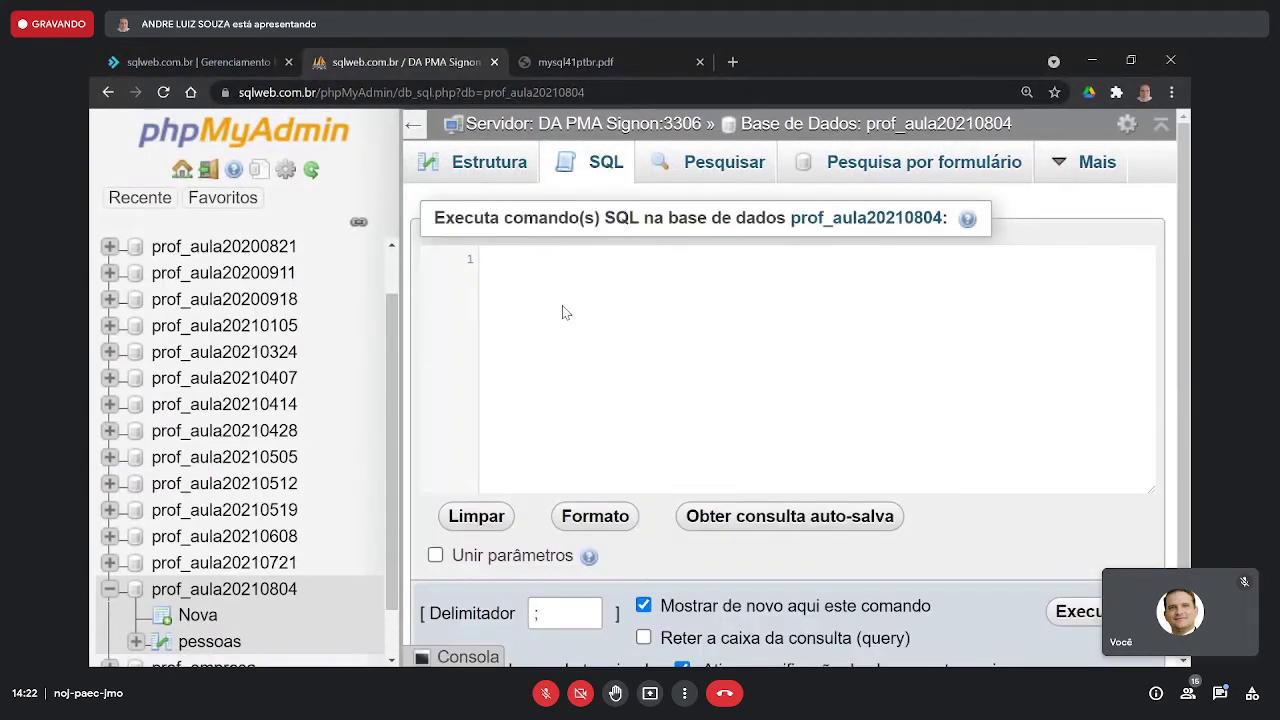
{"action": "key", "text": "ctrl+v"}
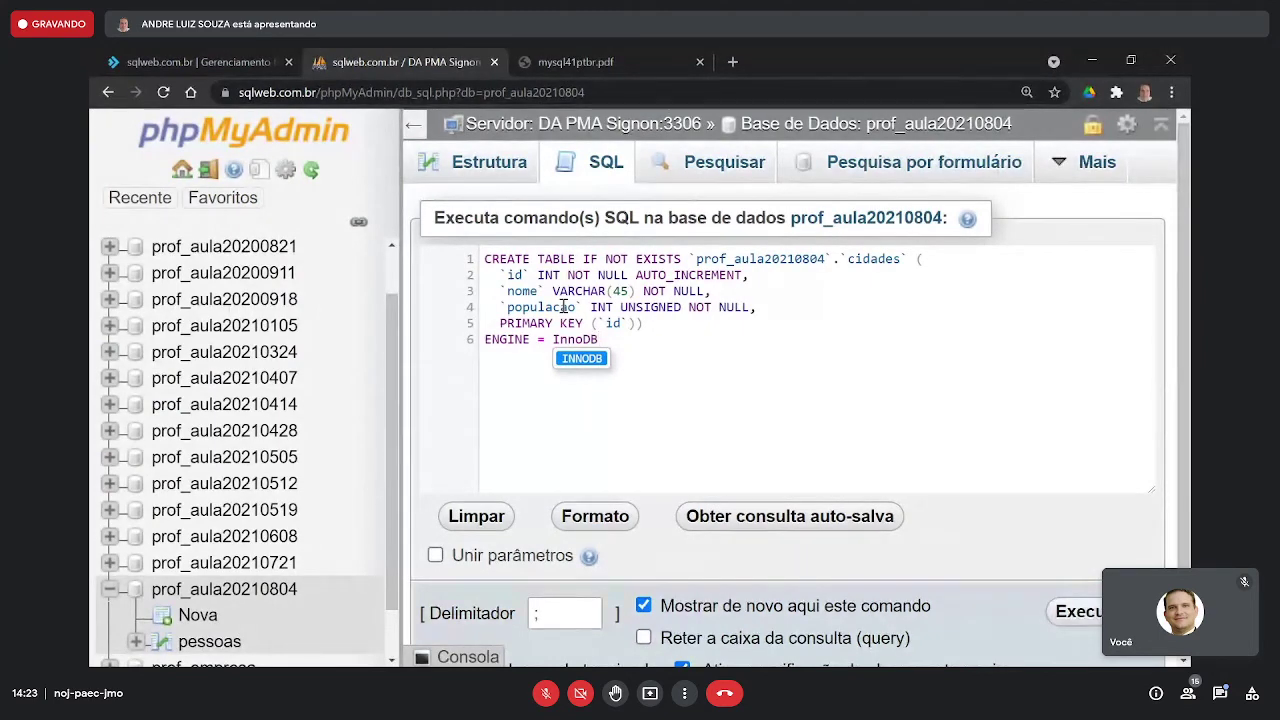
{"action": "left_click_drag", "start_coordinate": [690, 254], "coordinate": [836, 260]}
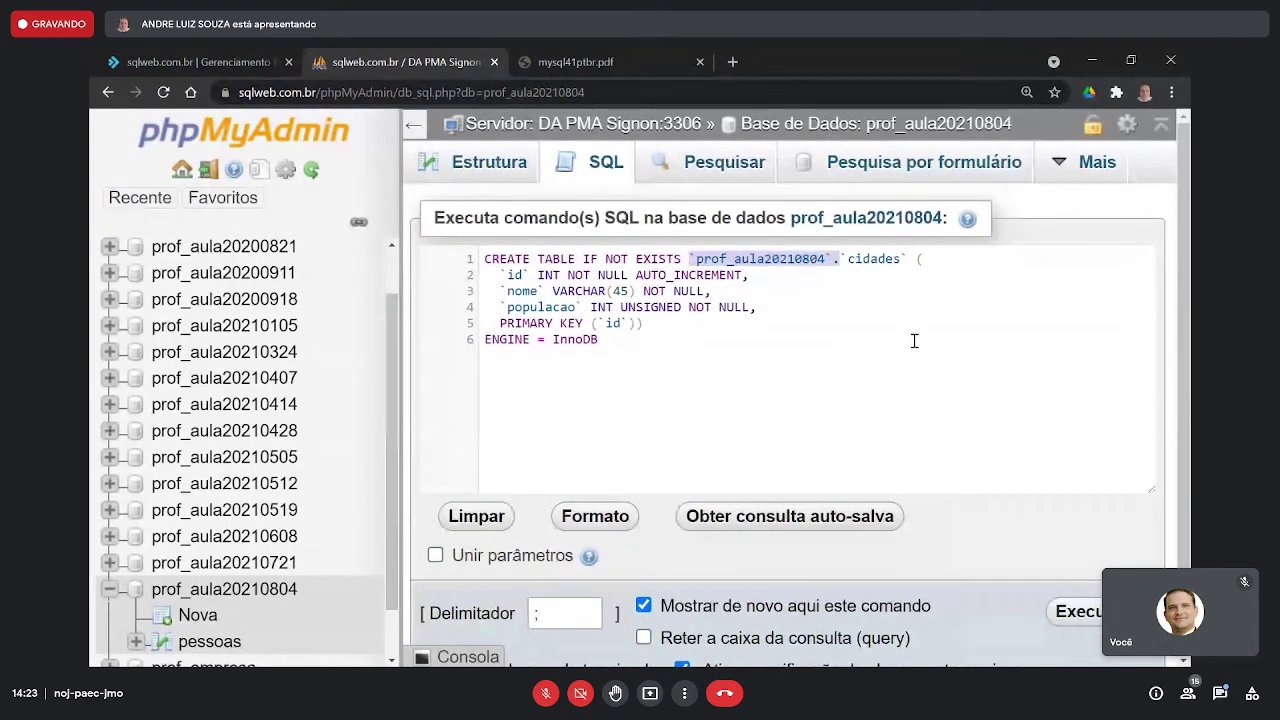
{"action": "key", "text": "BackSpace"}
- Walk through the cidades statement: target database, id, nome and populacao INT UNSIGNED columns
{"action": "double_click", "coordinate": [727, 262]}
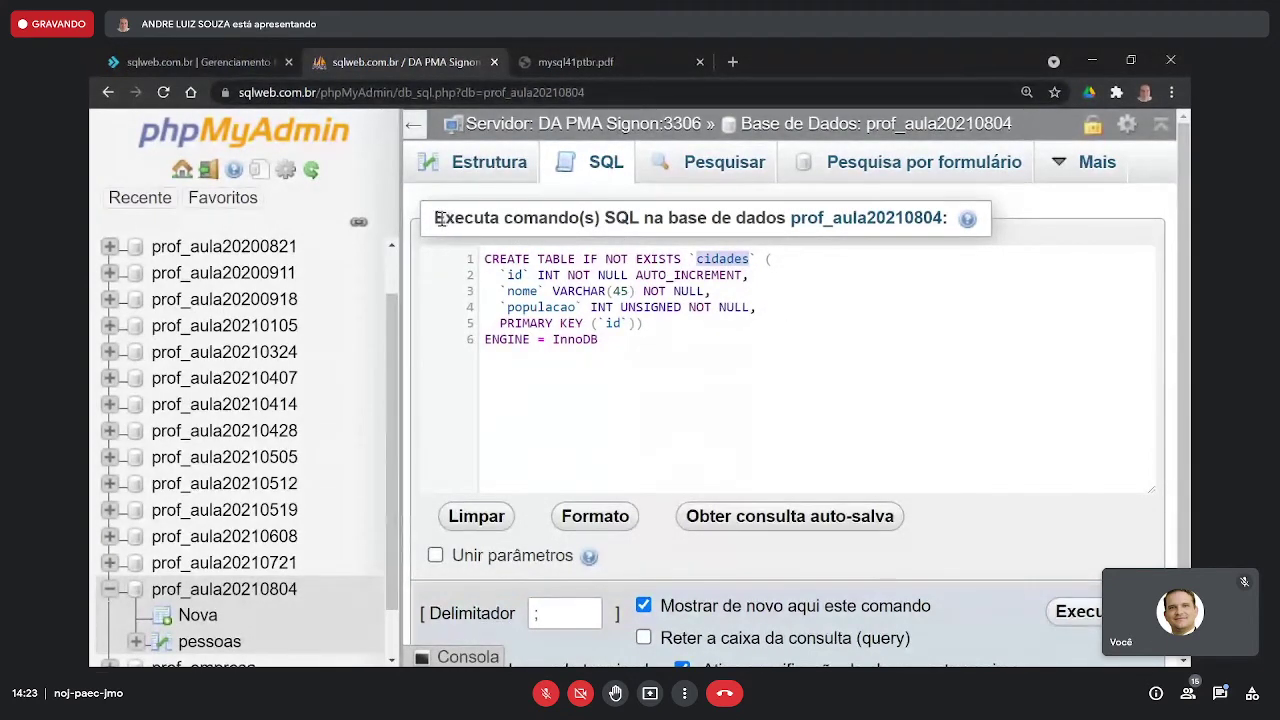
{"action": "left_click_drag", "start_coordinate": [444, 219], "coordinate": [778, 216]}
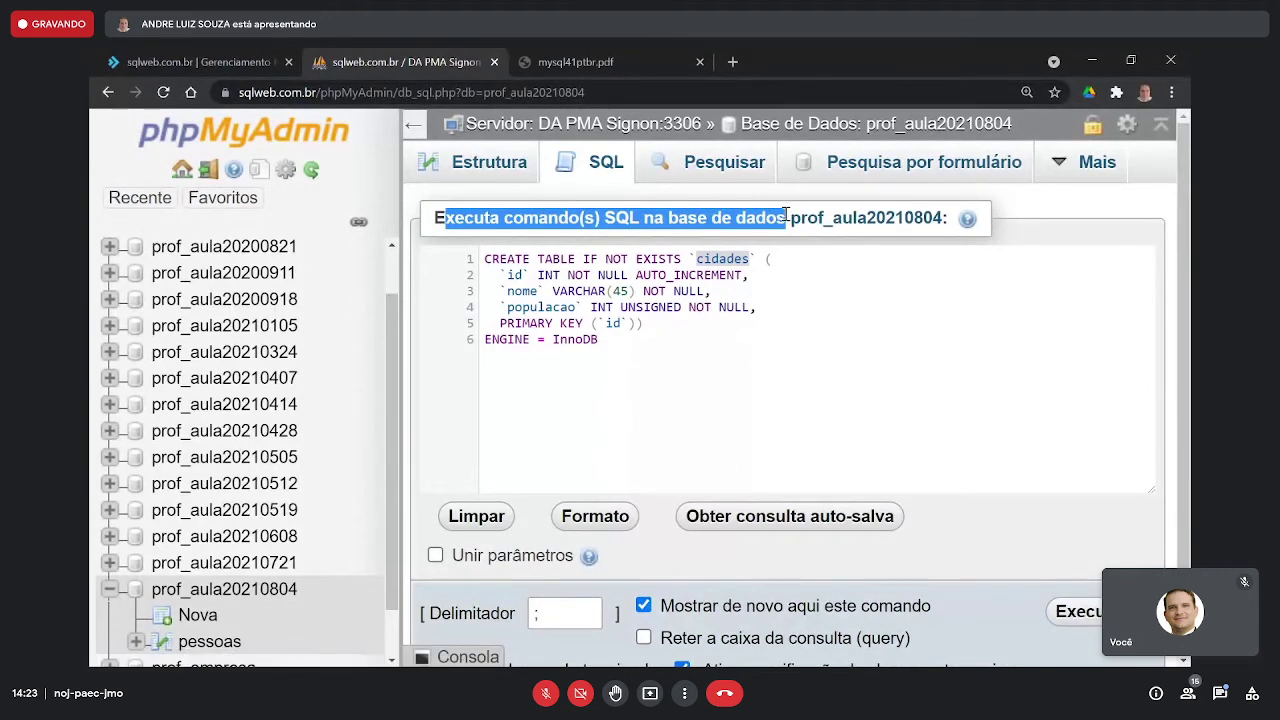
{"action": "left_click", "coordinate": [800, 271]}
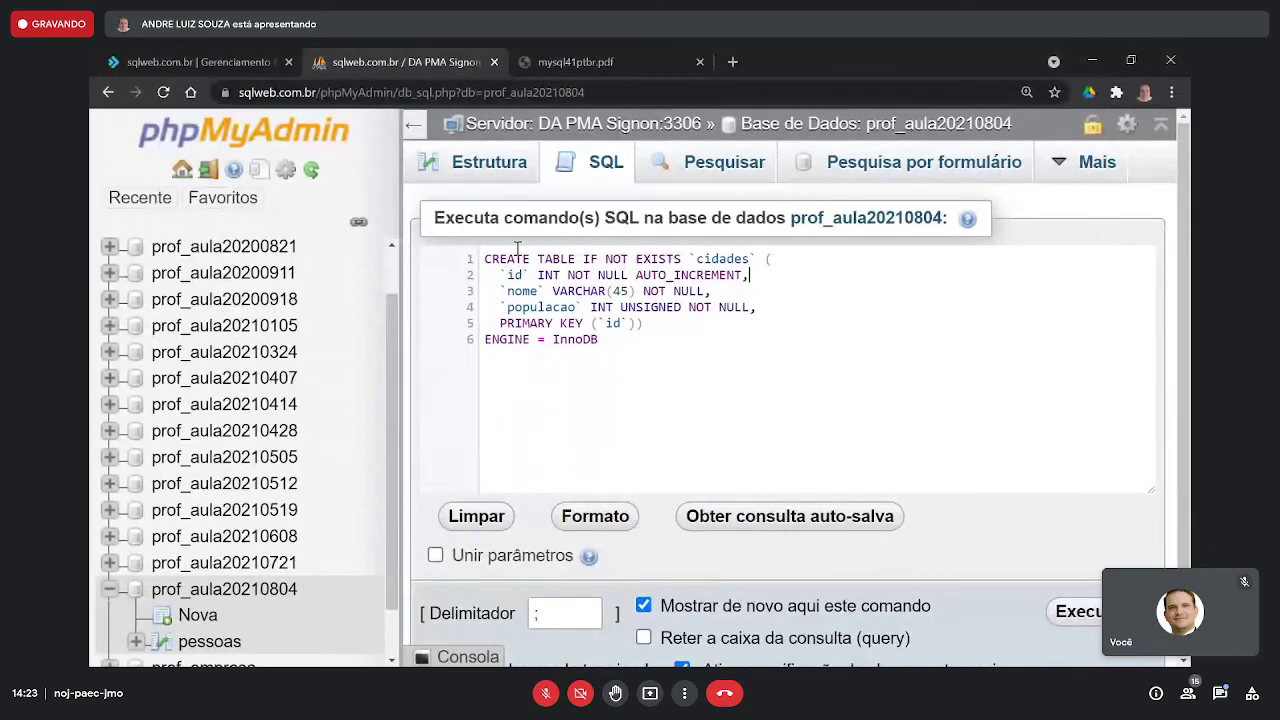
{"action": "left_click_drag", "start_coordinate": [487, 257], "coordinate": [750, 252]}
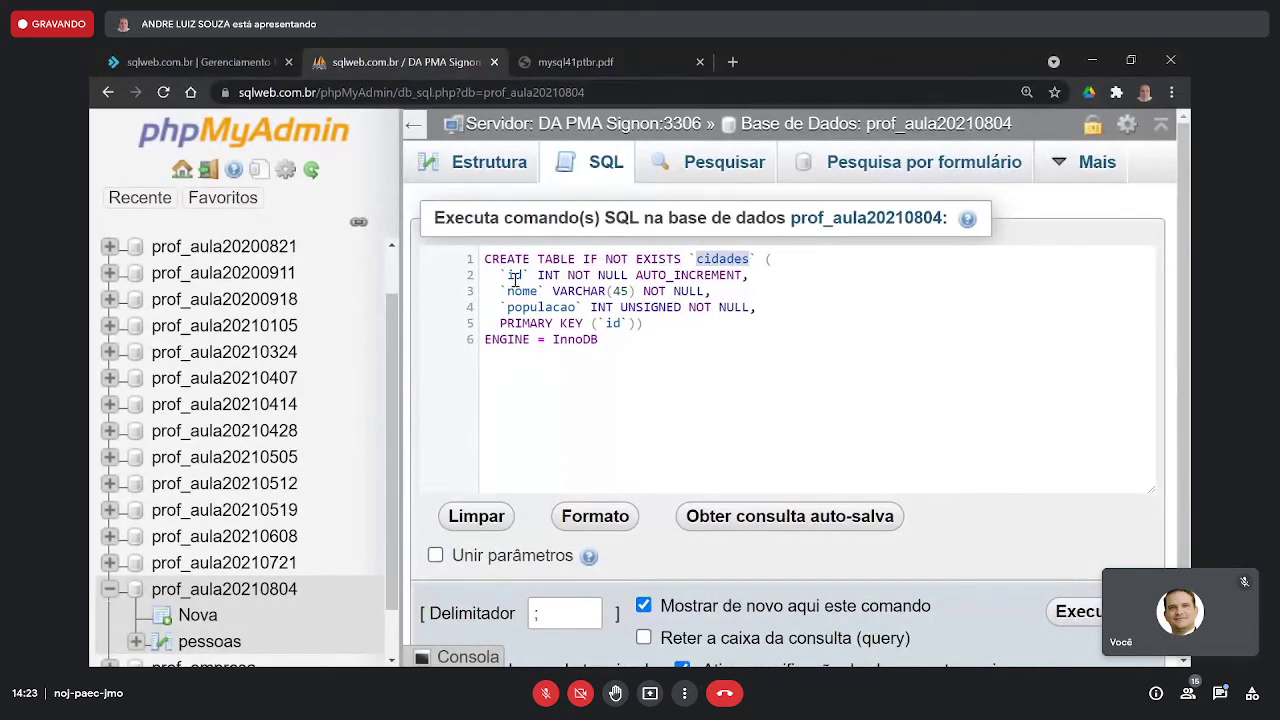
{"action": "left_click_drag", "start_coordinate": [487, 274], "coordinate": [757, 272]}
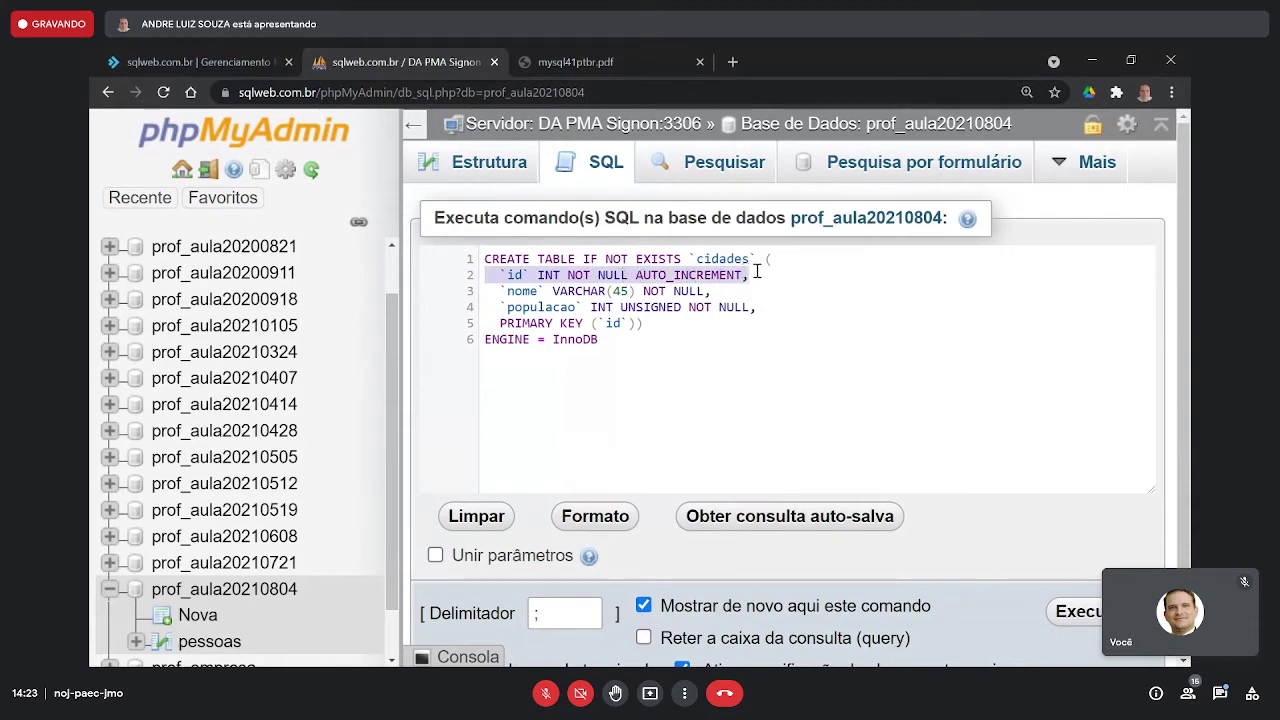
{"action": "left_click", "coordinate": [491, 289]}
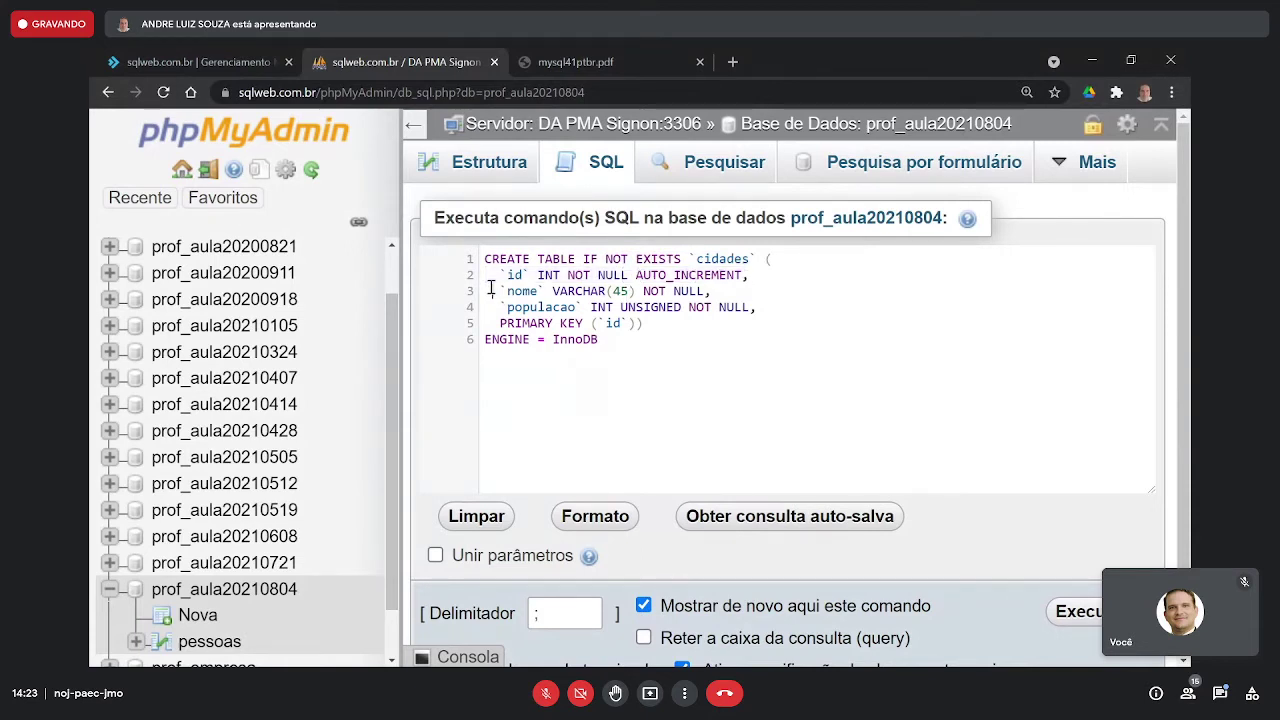
{"action": "left_click_drag", "start_coordinate": [491, 289], "coordinate": [712, 288]}
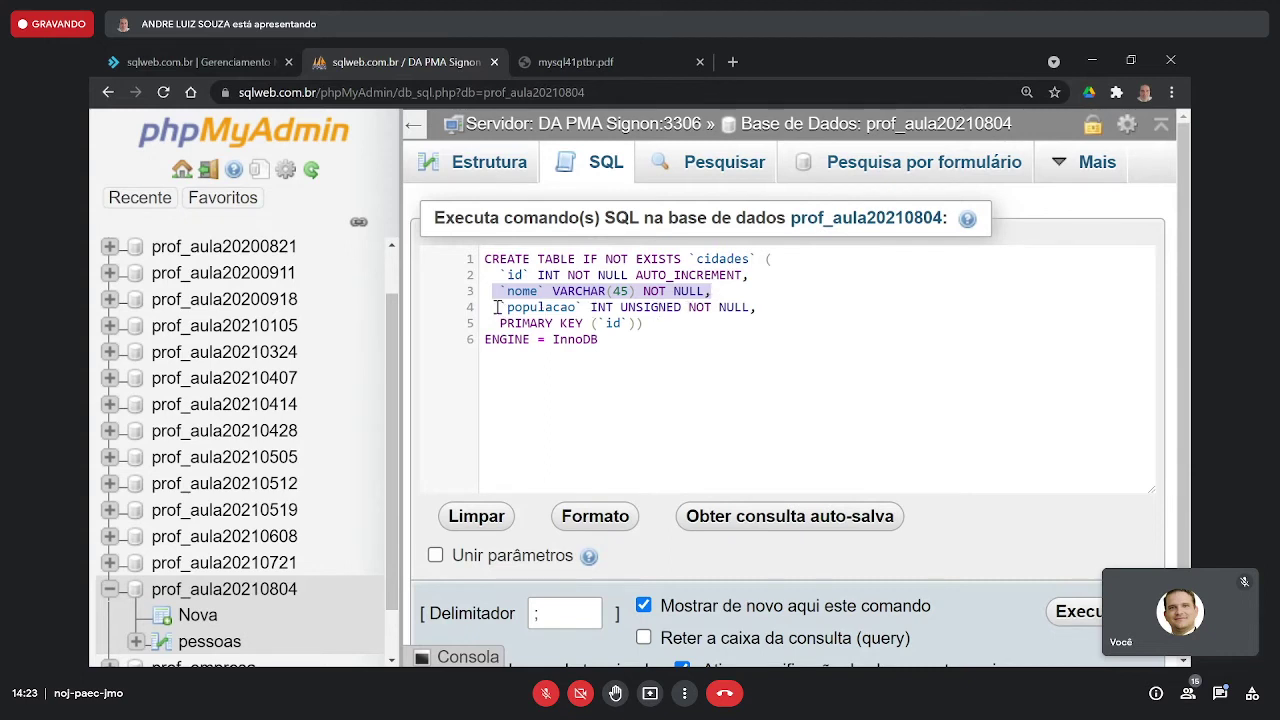
{"action": "left_click_drag", "start_coordinate": [497, 307], "coordinate": [585, 307]}
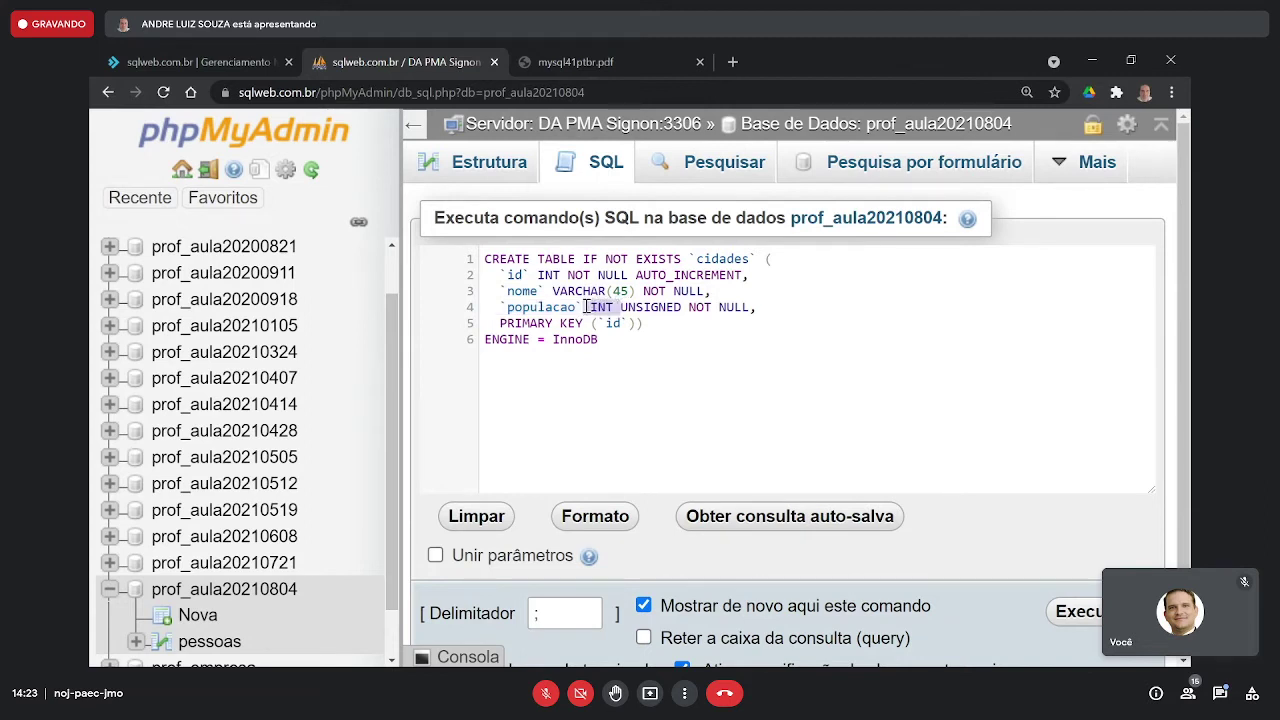
{"action": "double_click", "coordinate": [653, 310]}
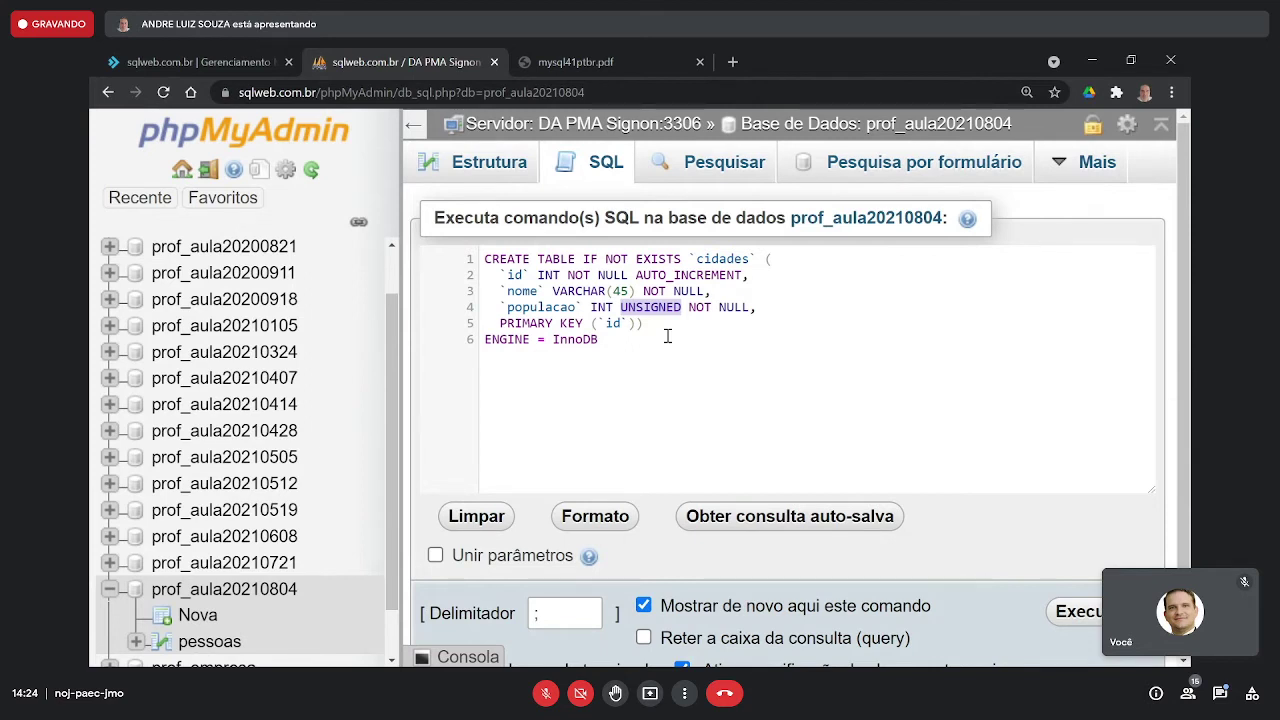
{"action": "left_click_drag", "start_coordinate": [614, 308], "coordinate": [684, 307]}
{"action": "key", "text": "alt+Tab"}
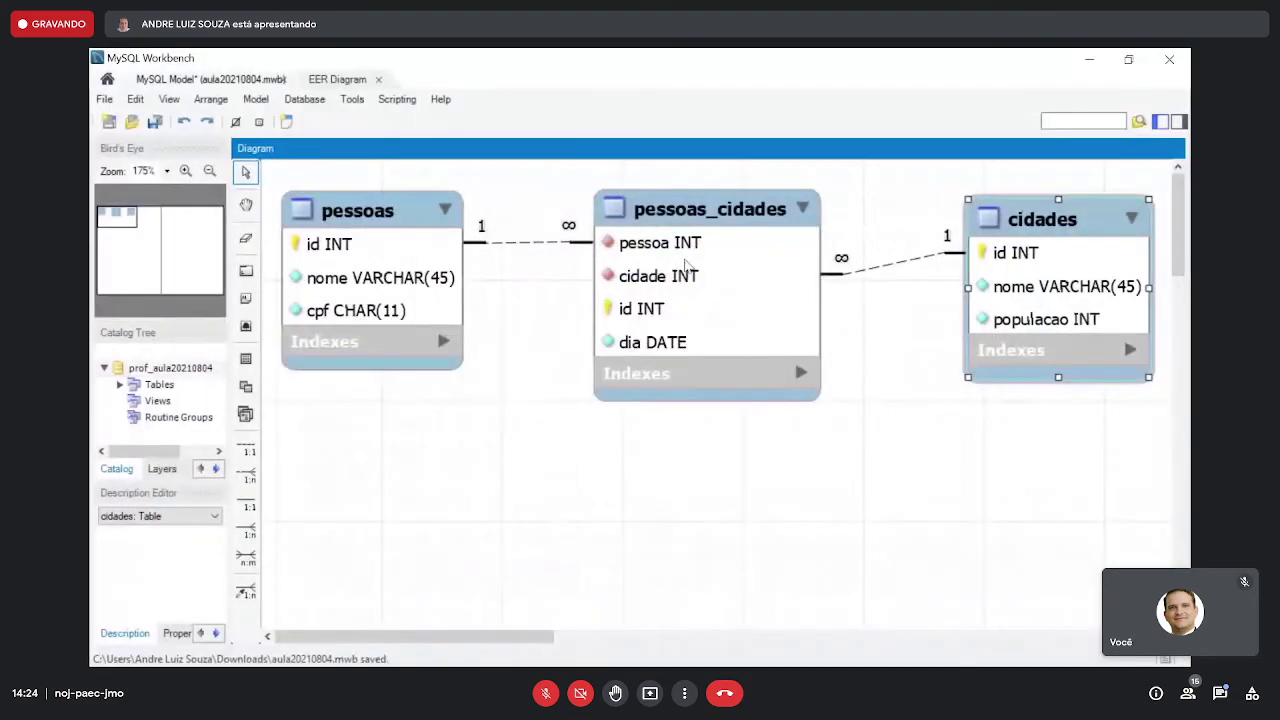
- Check cidades' populacao column is unsigned in its Workbench table editor, then close the editor
{"action": "double_click", "coordinate": [1012, 231]}
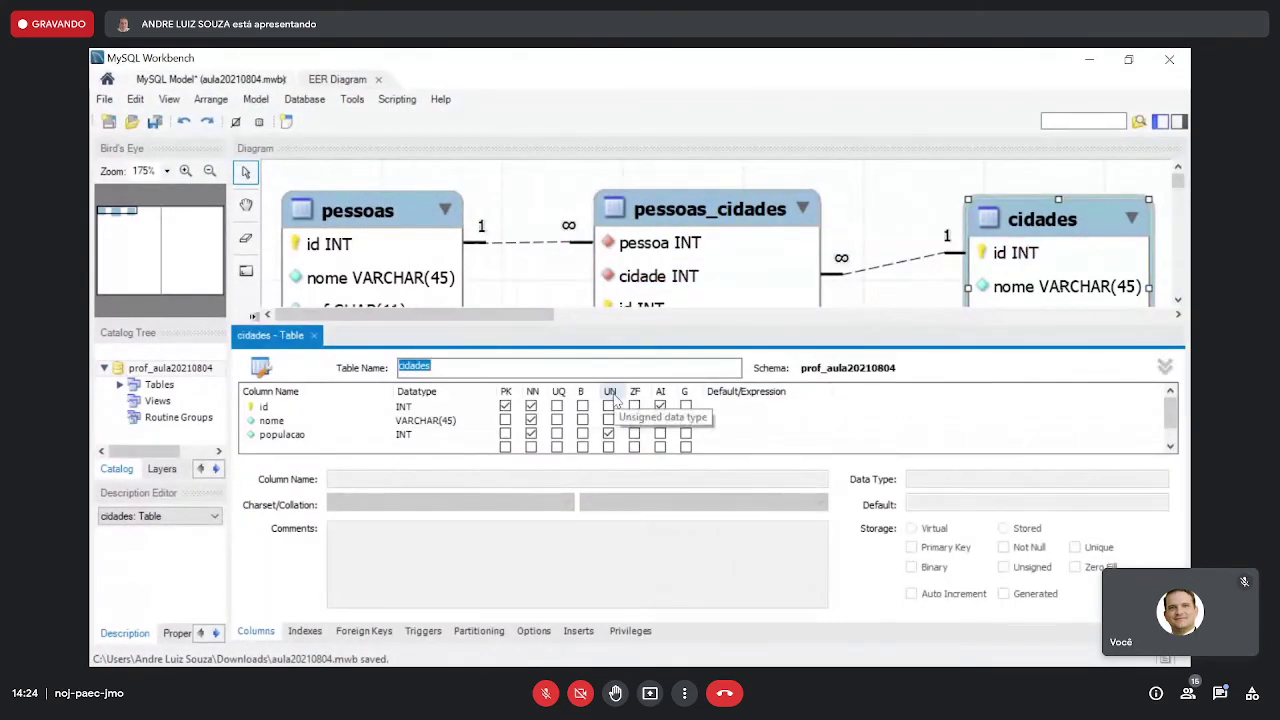
{"action": "left_click", "coordinate": [612, 441]}
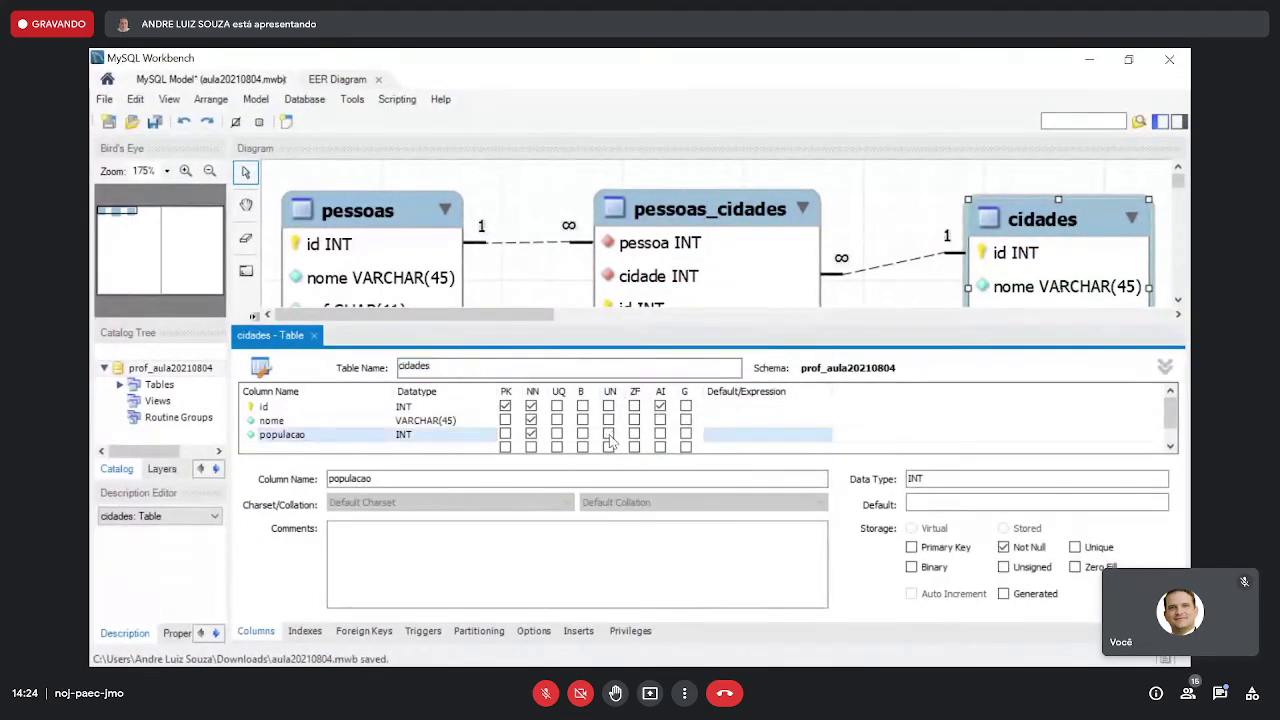
{"action": "left_click", "coordinate": [612, 441]}
{"action": "left_click", "coordinate": [612, 441]}
{"action": "left_click", "coordinate": [1168, 368]}
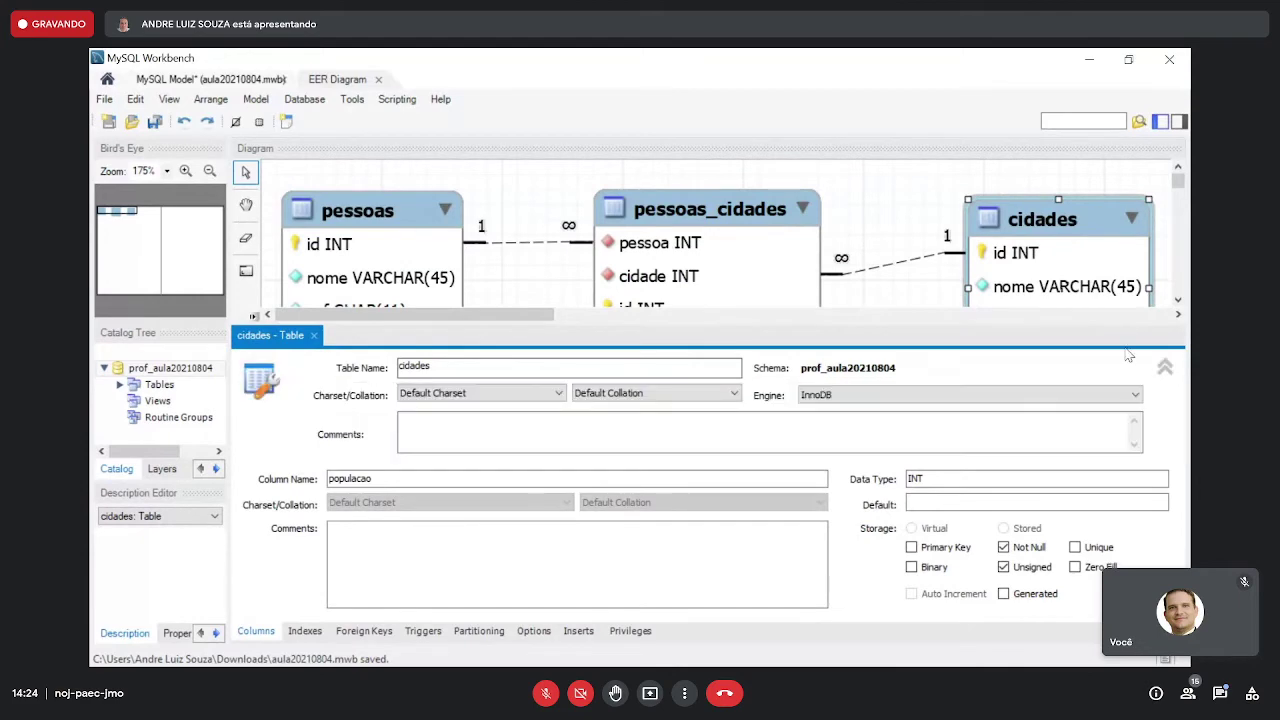
{"action": "left_click", "coordinate": [1163, 369]}
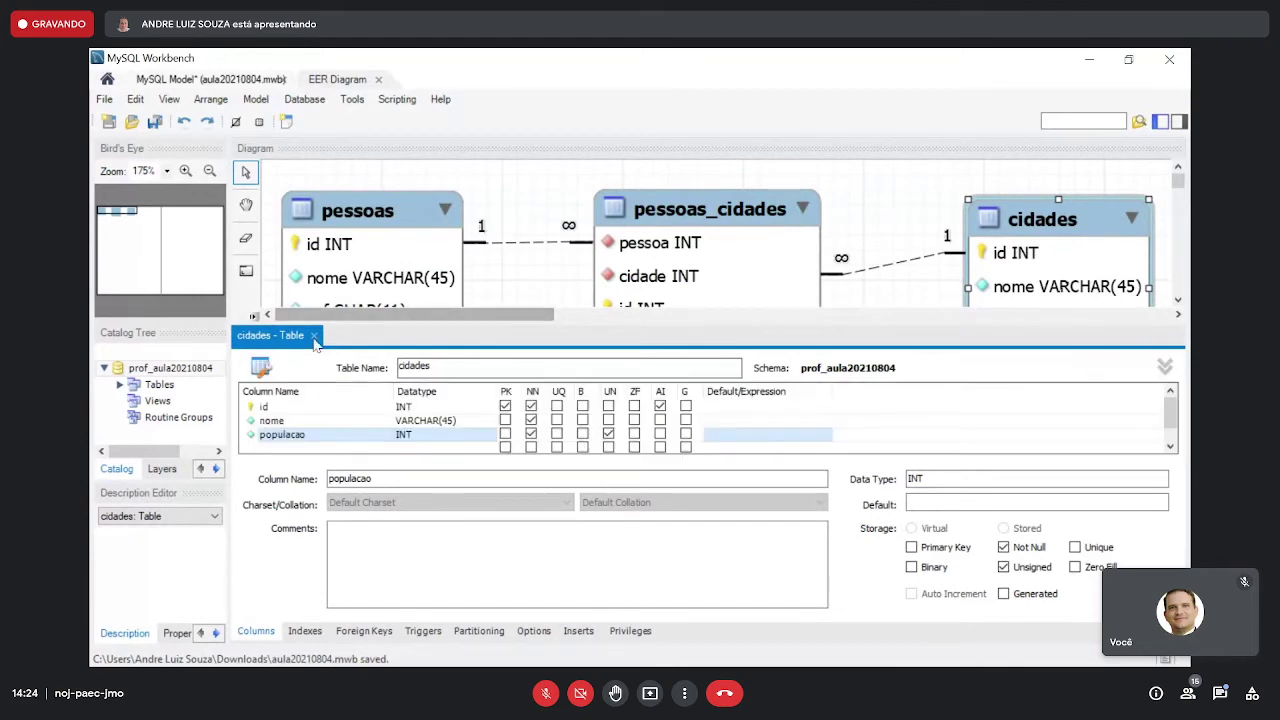
{"action": "left_click", "coordinate": [314, 336]}
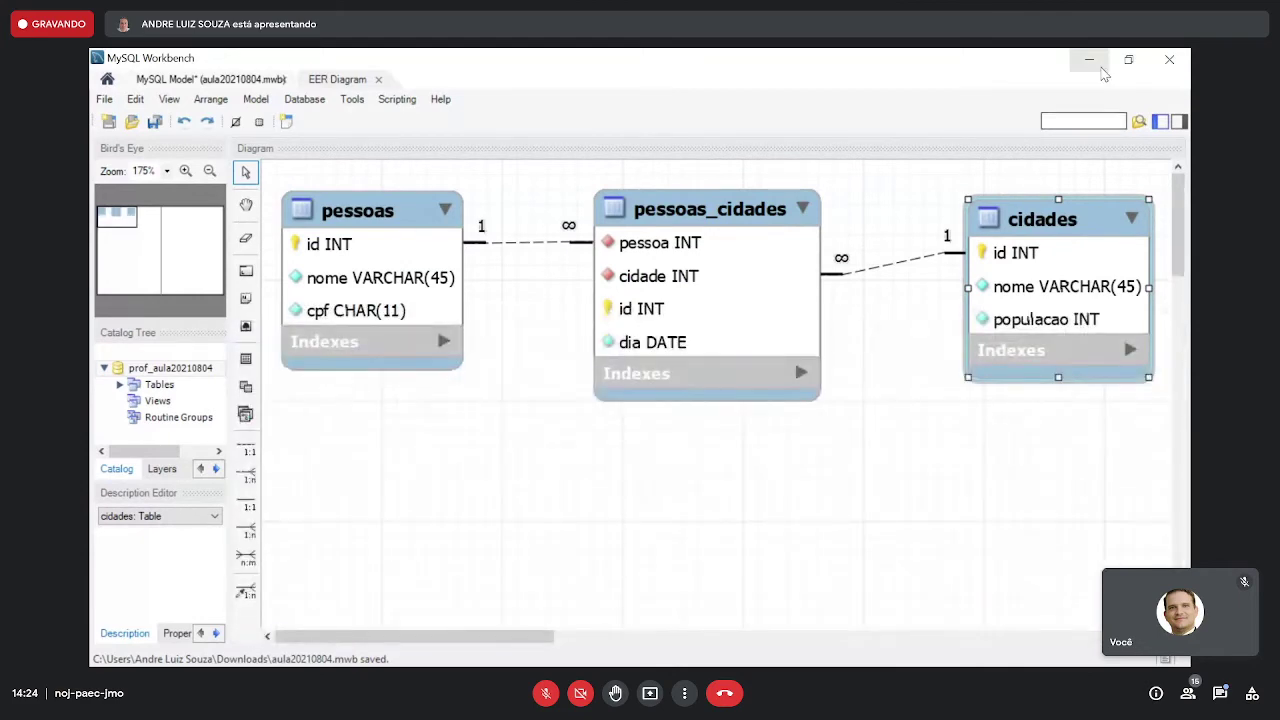
{"action": "key", "text": "alt+Tab"}
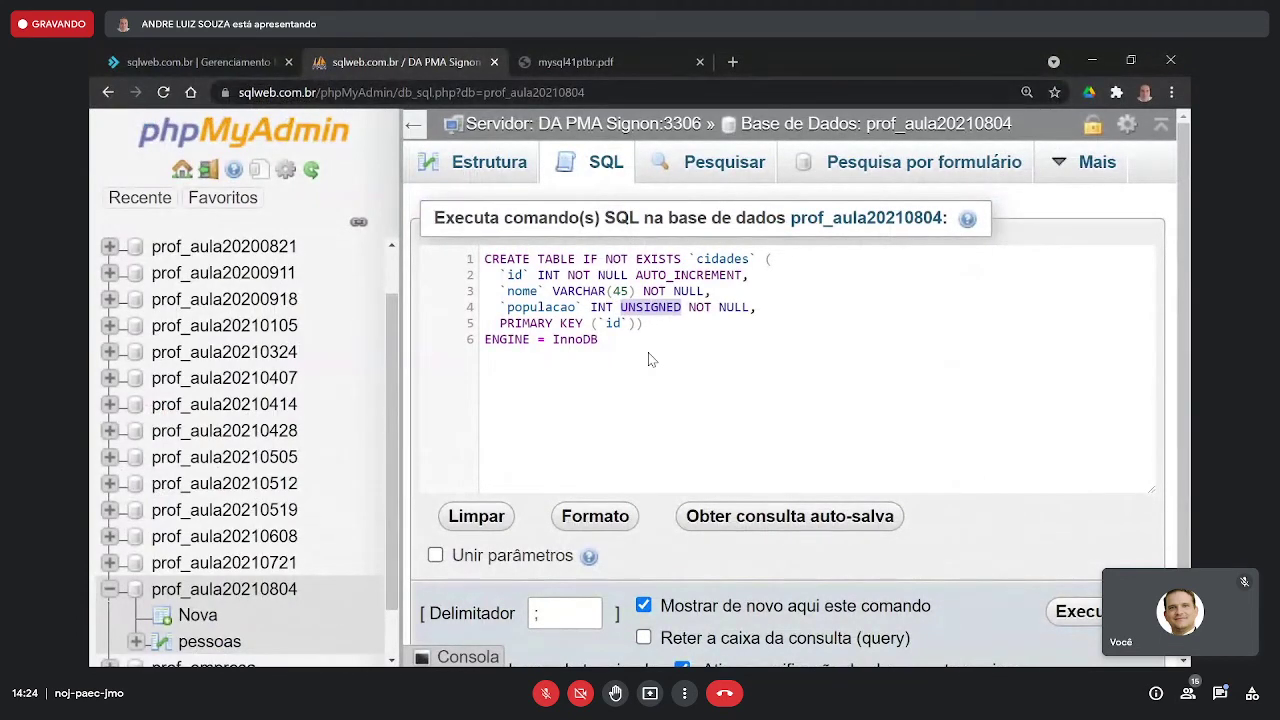
{"action": "double_click", "coordinate": [516, 307]}
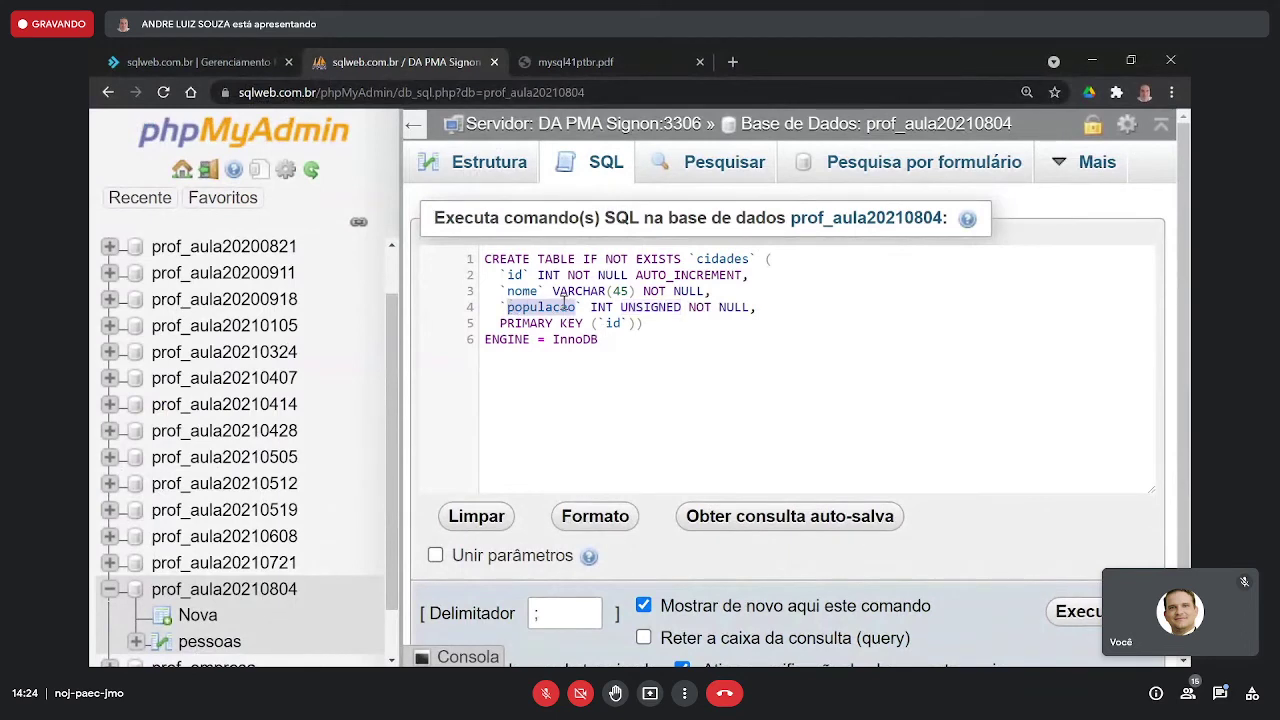
{"action": "double_click", "coordinate": [600, 307]}
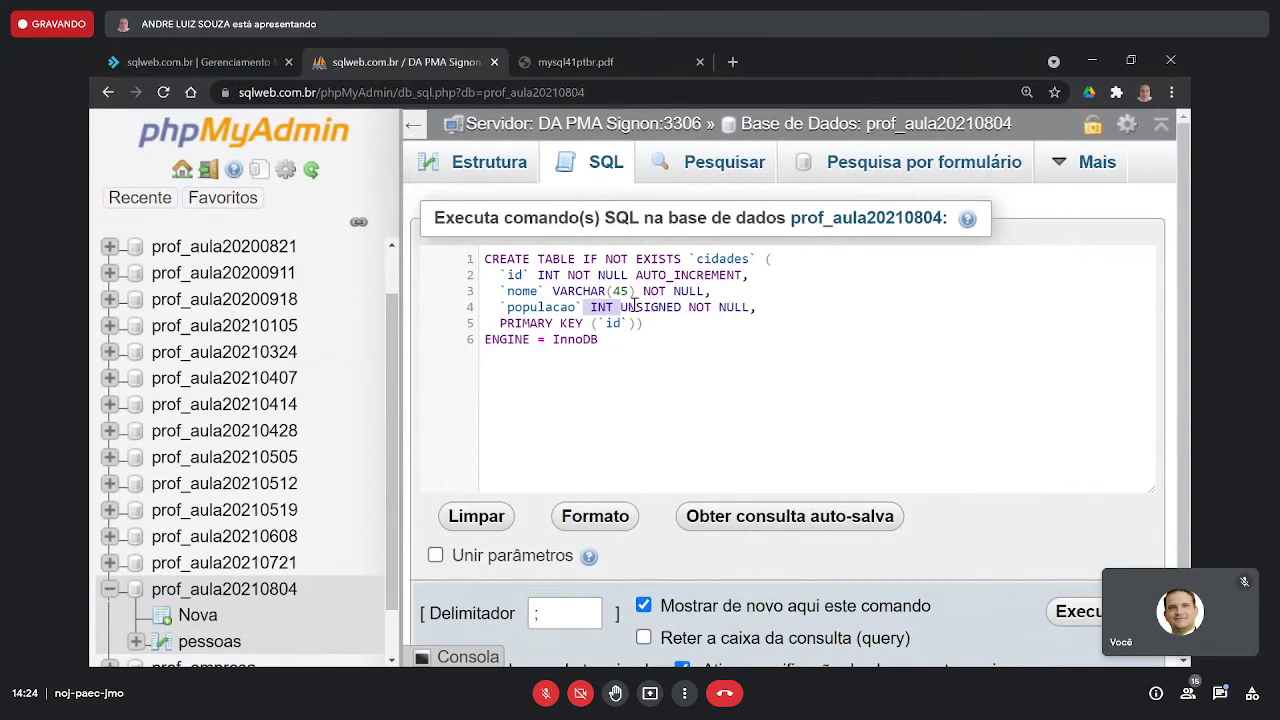
{"action": "left_click", "coordinate": [636, 307]}
{"action": "left_click", "coordinate": [760, 311]}
{"action": "left_click_drag", "start_coordinate": [760, 311], "coordinate": [505, 282]}
{"action": "left_click", "coordinate": [729, 307]}
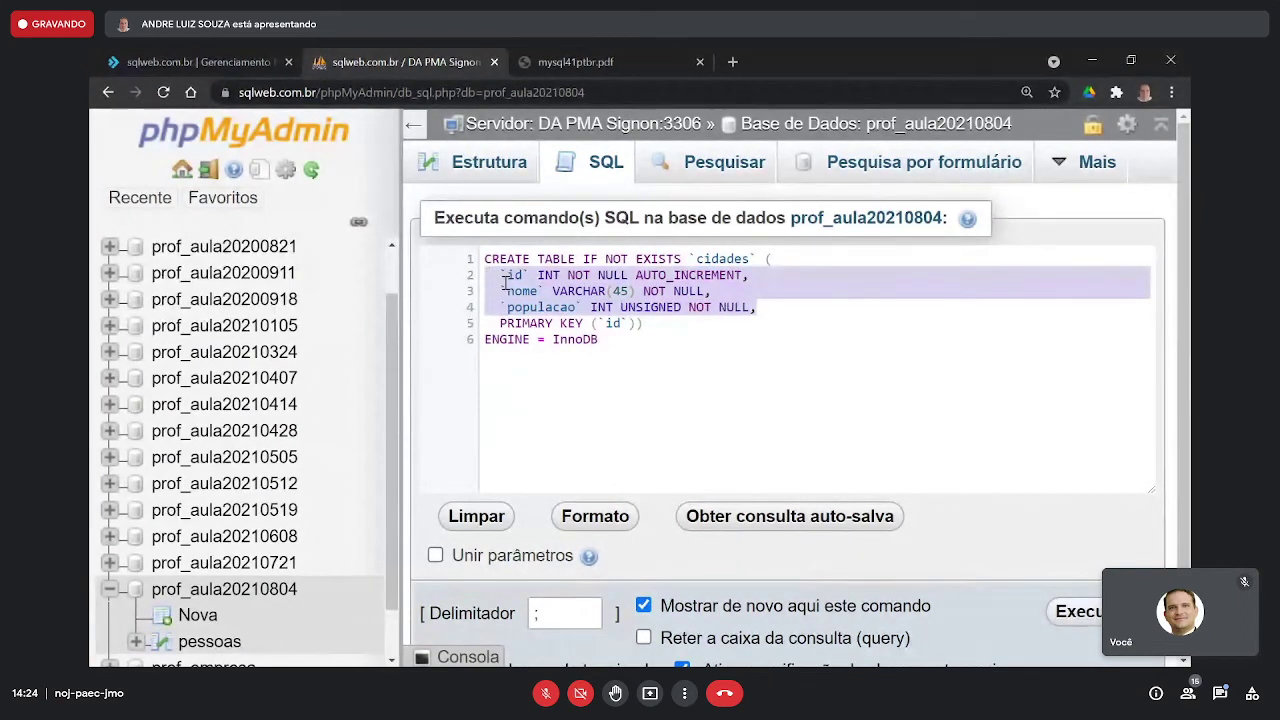
{"action": "double_click", "coordinate": [503, 323]}
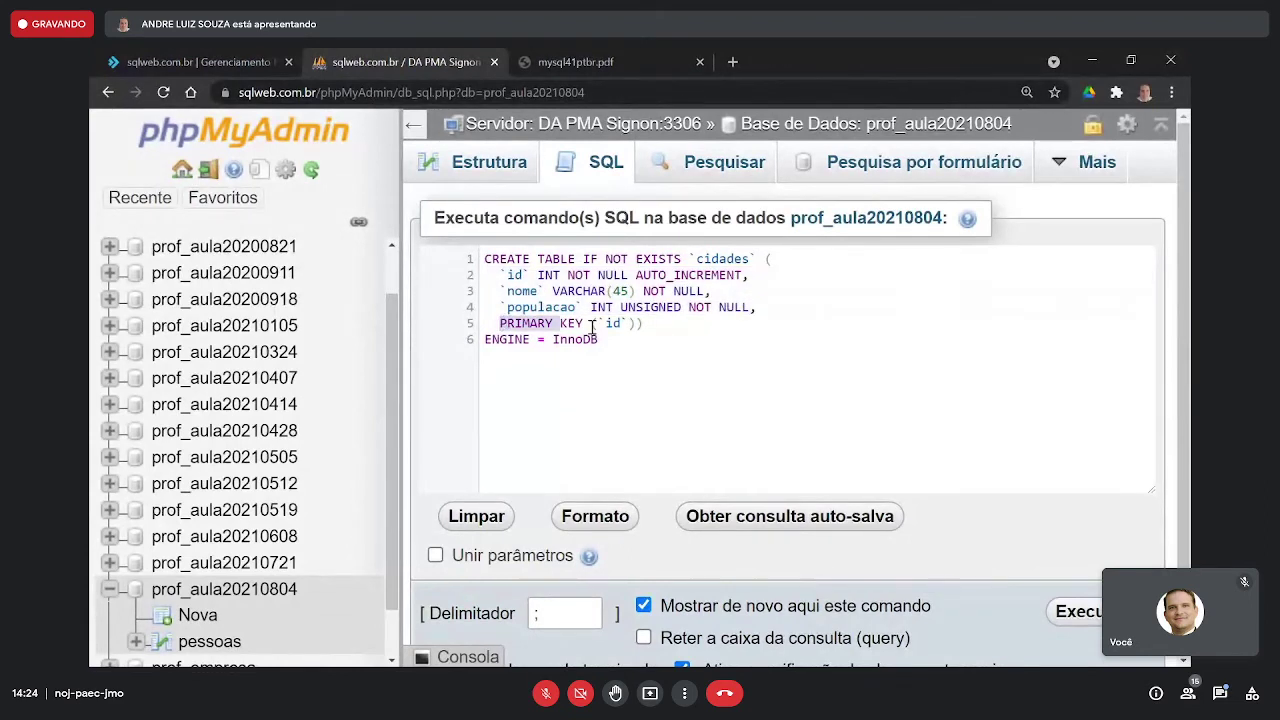
{"action": "left_click_drag", "start_coordinate": [592, 327], "coordinate": [591, 323]}
{"action": "left_click_drag", "start_coordinate": [757, 307], "coordinate": [462, 279]}
{"action": "left_click", "coordinate": [551, 306]}
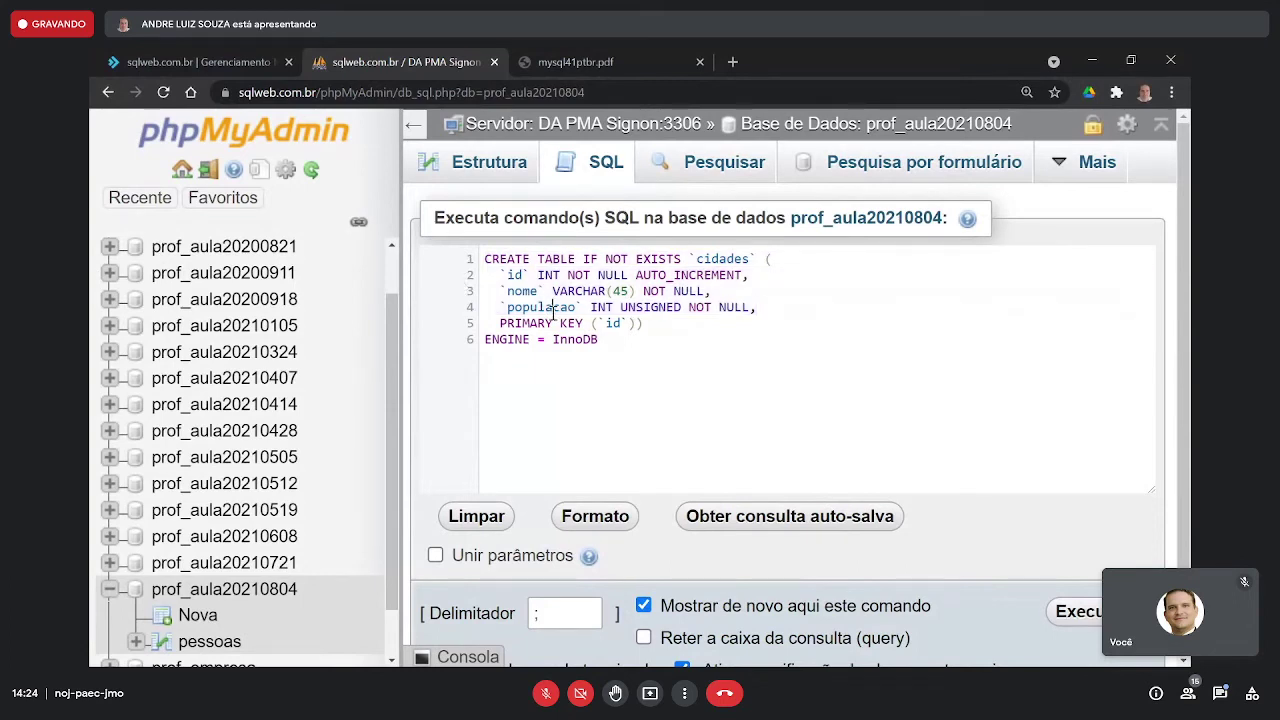
{"action": "left_click_drag", "start_coordinate": [502, 323], "coordinate": [653, 325]}
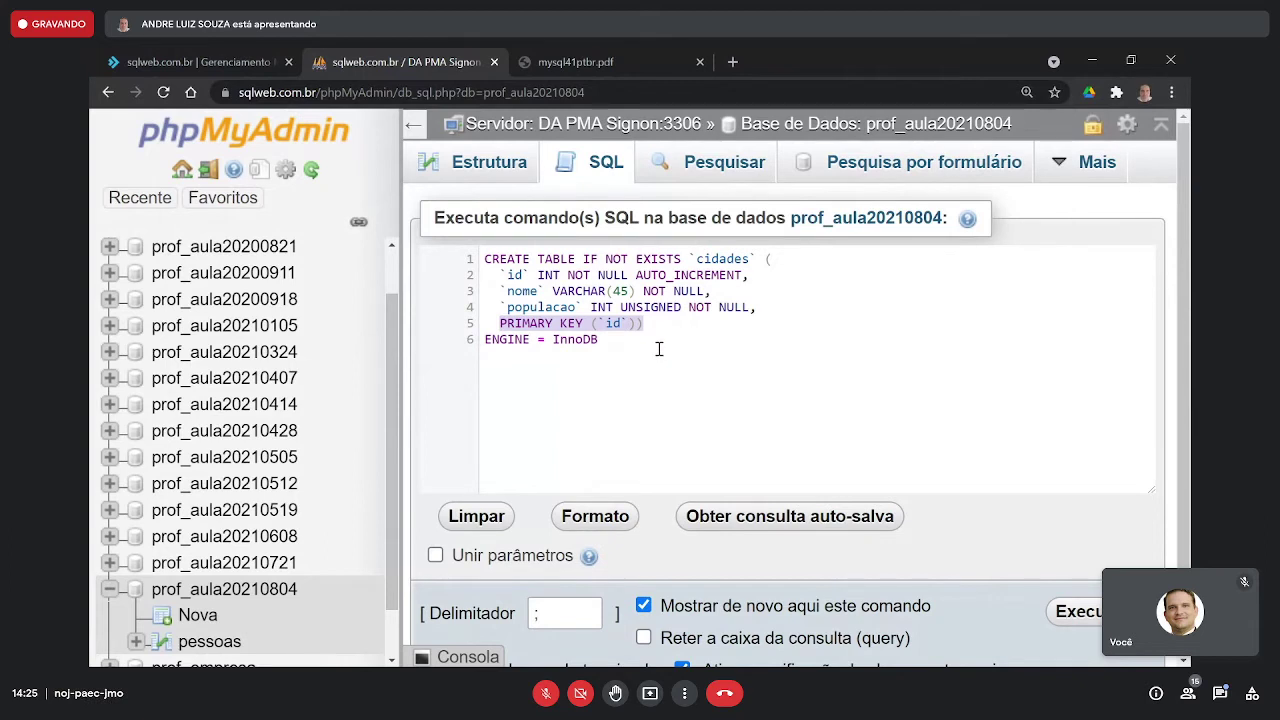
{"action": "left_click", "coordinate": [659, 349]}
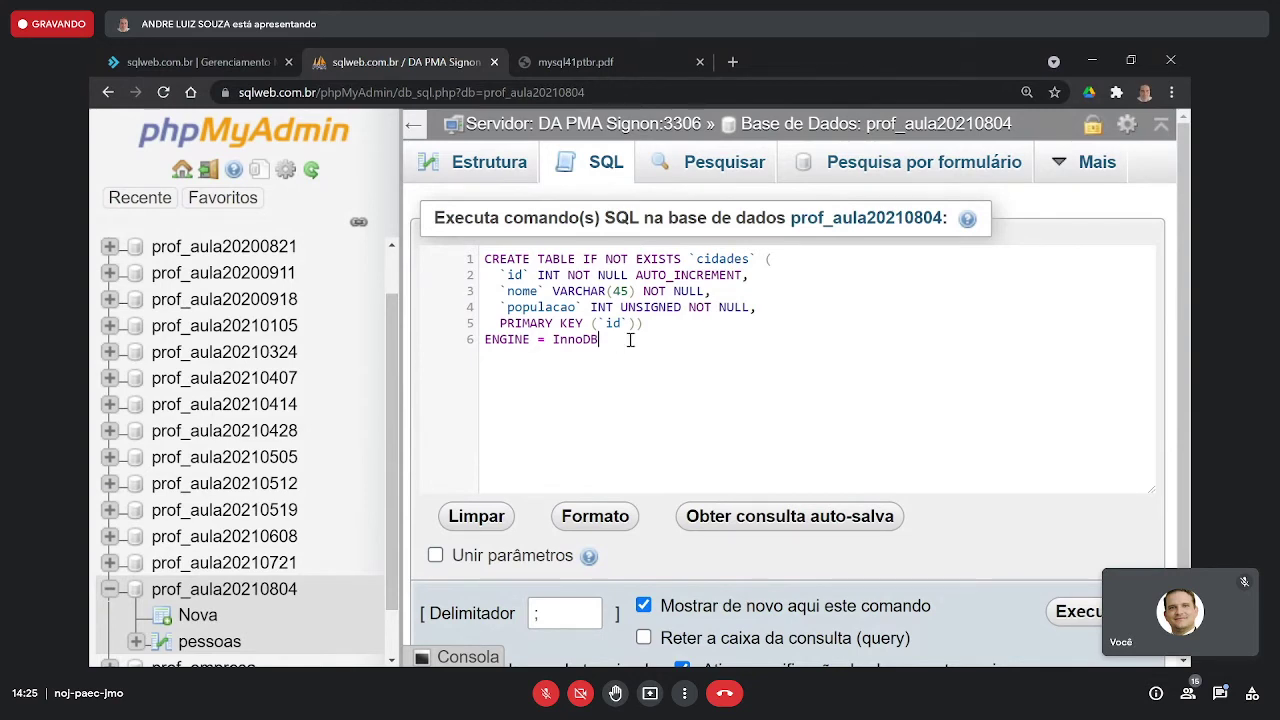
{"action": "left_click_drag", "start_coordinate": [600, 341], "coordinate": [474, 346]}
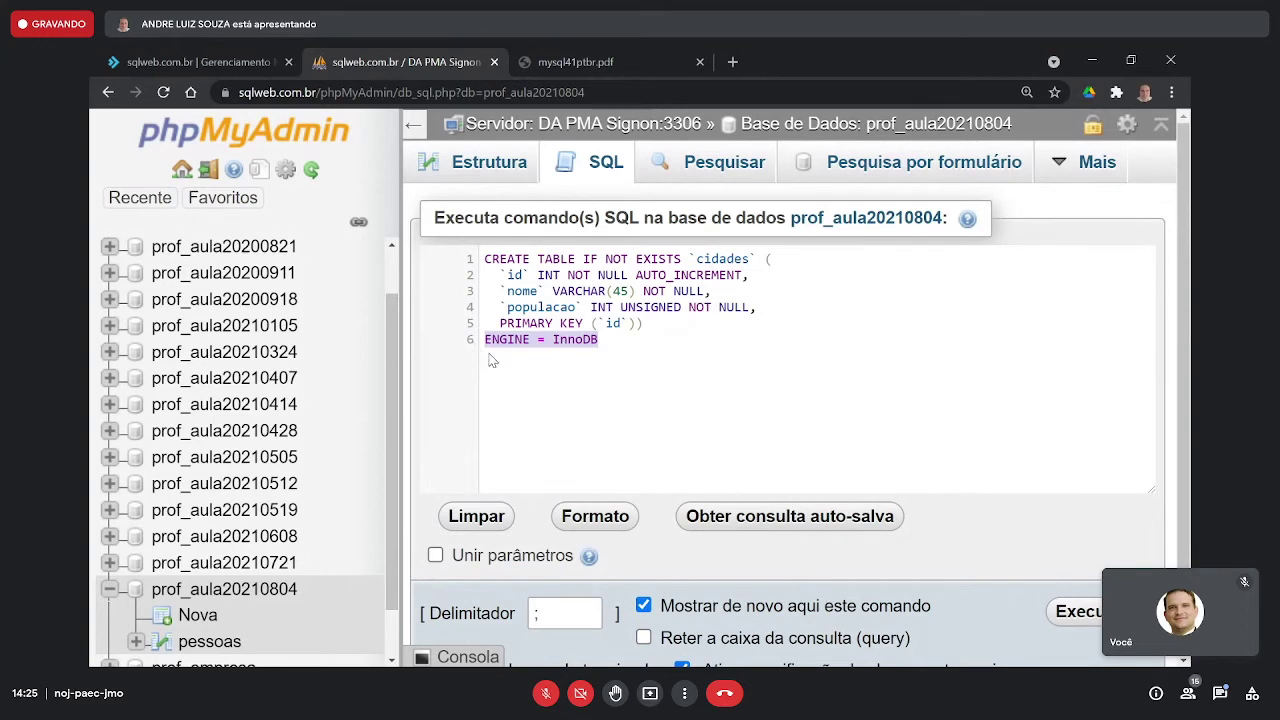
{"action": "left_click", "coordinate": [608, 340]}
{"action": "left_click_drag", "start_coordinate": [600, 341], "coordinate": [471, 341]}
{"action": "left_click_drag", "start_coordinate": [650, 323], "coordinate": [487, 259]}
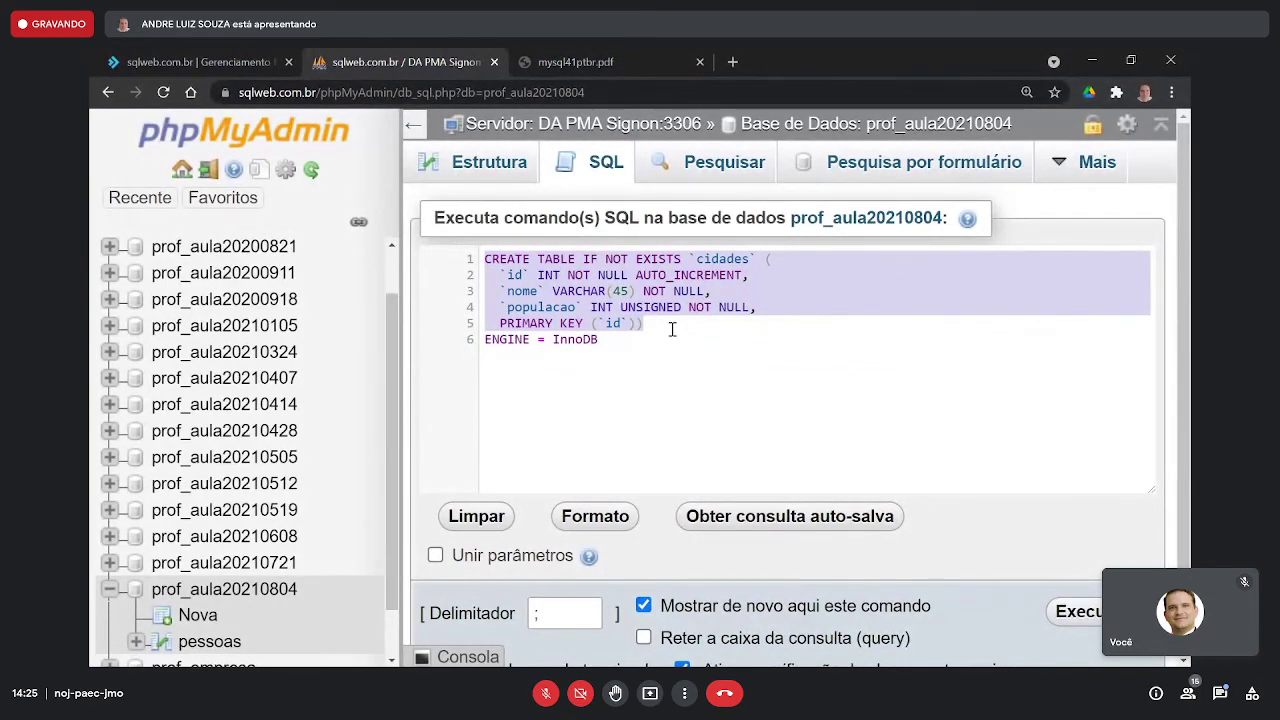
{"action": "left_click_drag", "start_coordinate": [672, 330], "coordinate": [486, 340]}
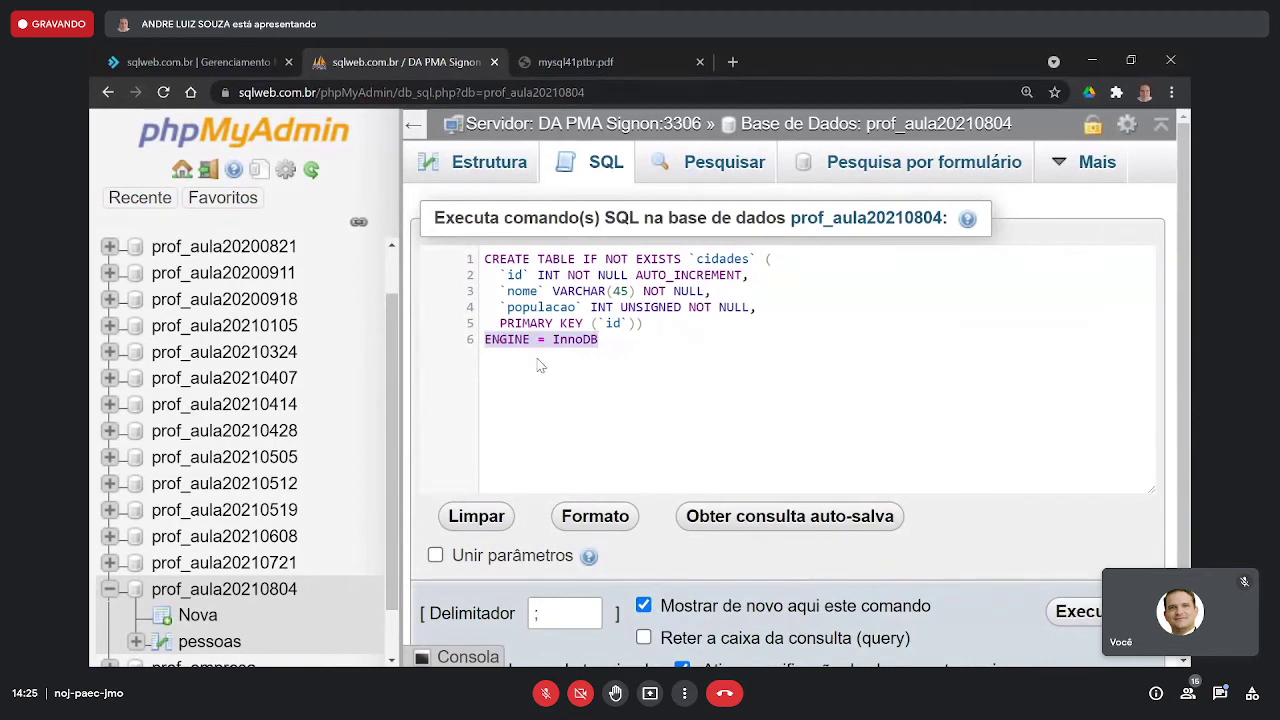
- Run the cidades CREATE TABLE query with Ctrl+Enter so cidades appears beside pessoas
{"action": "left_click_drag", "start_coordinate": [650, 325], "coordinate": [486, 260]}
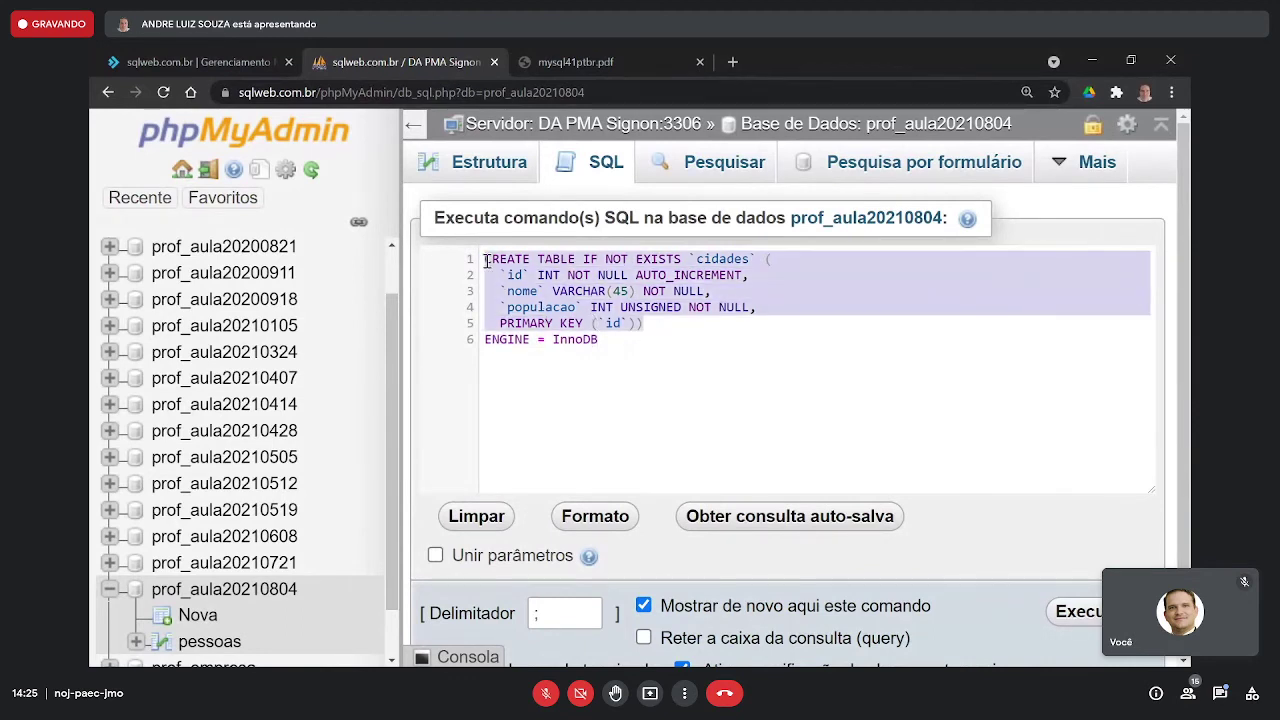
{"action": "left_click", "coordinate": [740, 361]}
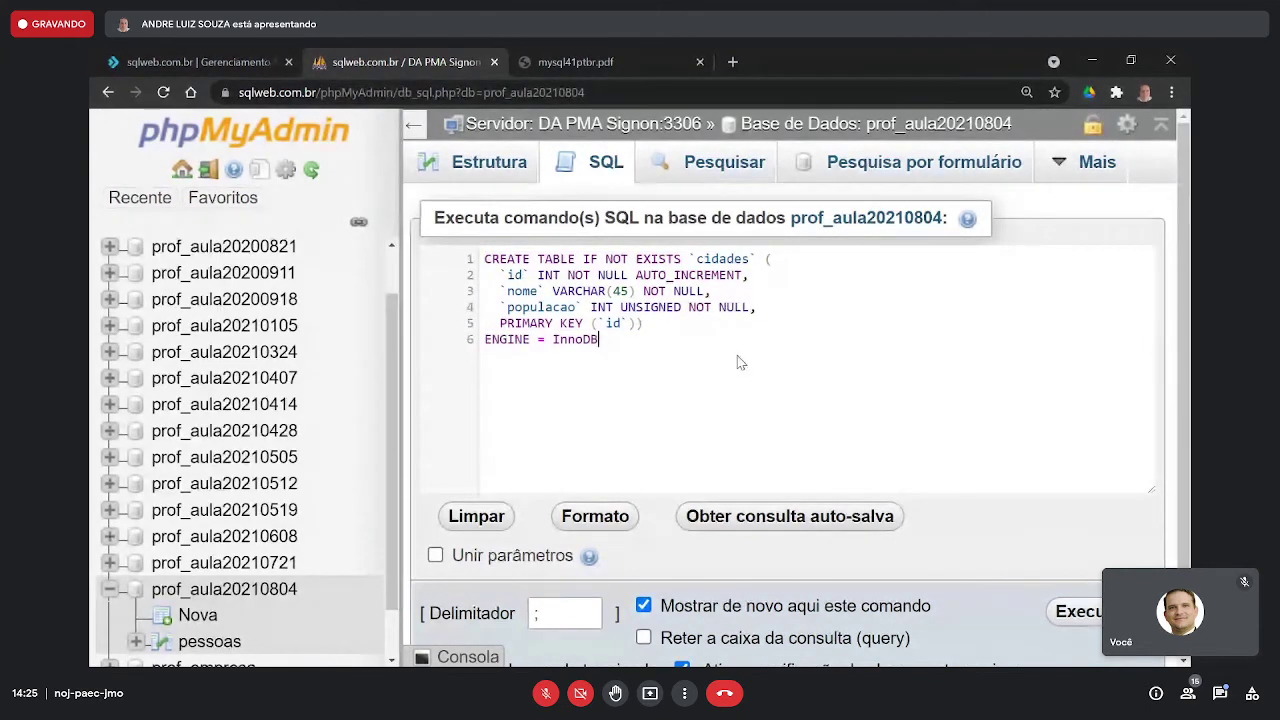
{"action": "key", "text": "ctrl+Return"}
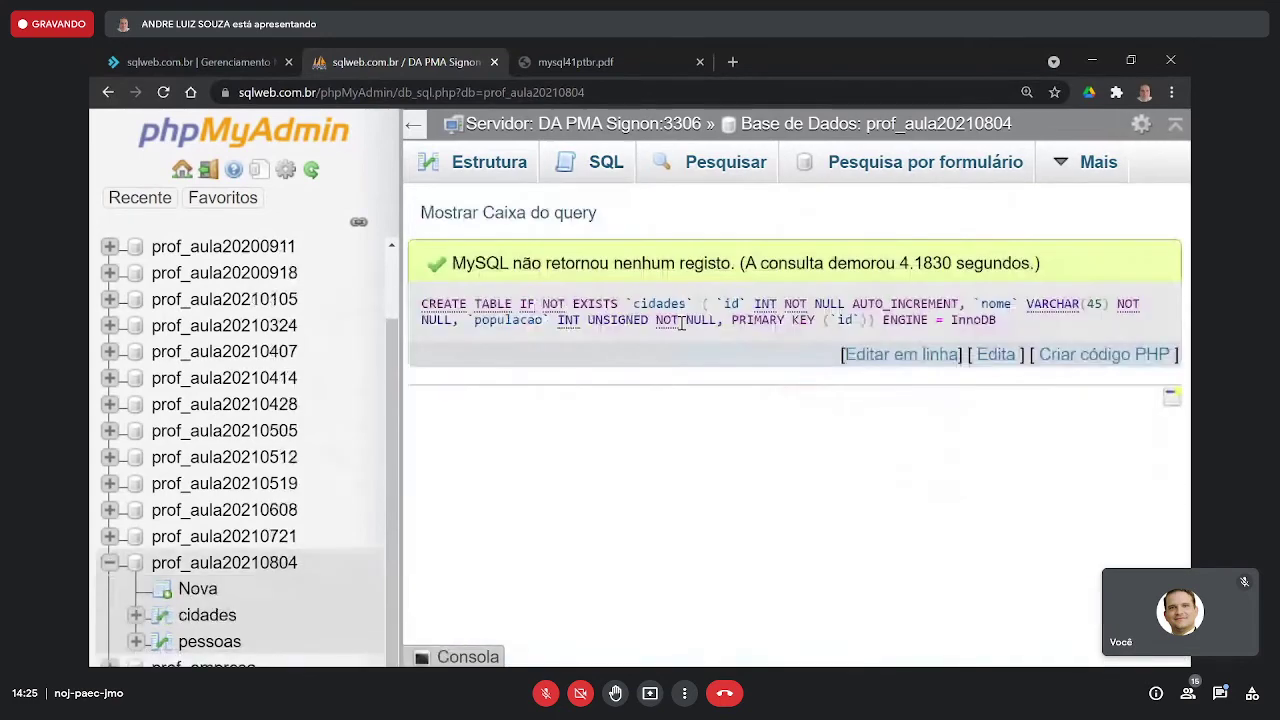
{"action": "scroll", "coordinate": [225, 605], "scroll_direction": "down", "scroll_amount": 1}
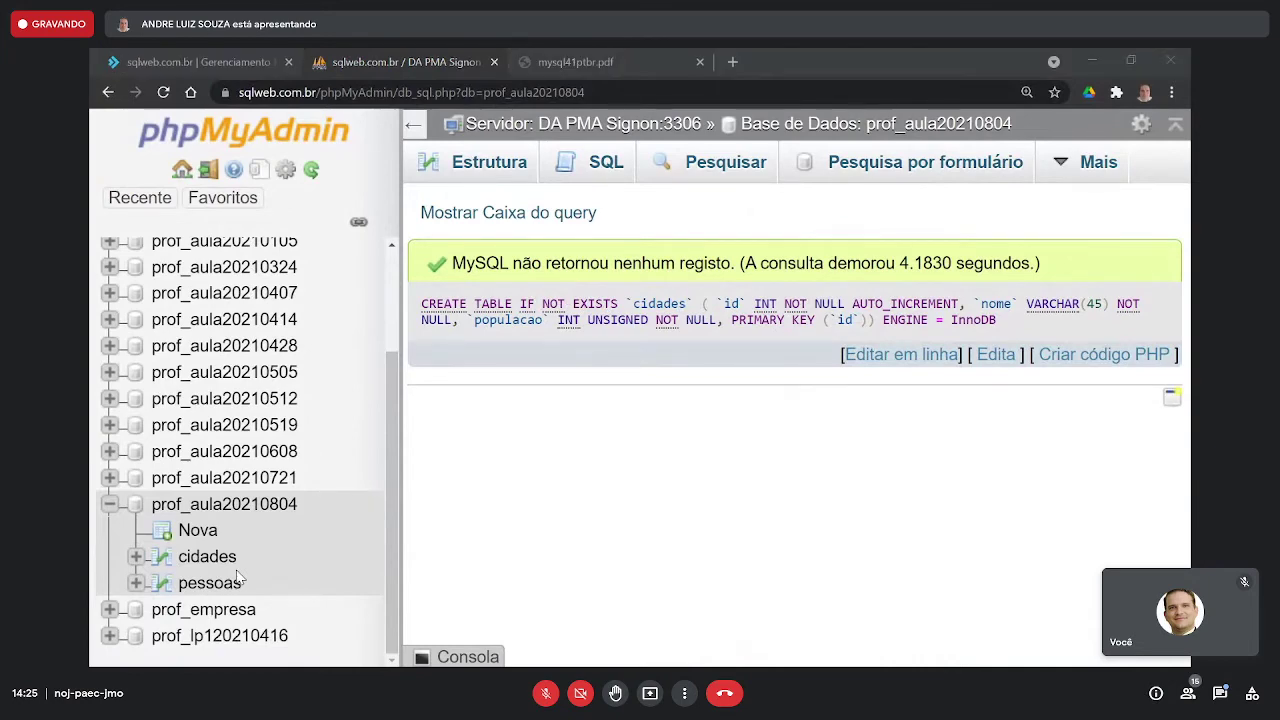
- Copy the pessoas_cidades table's SQL from the Workbench diagram and return to the browser
{"action": "key", "text": "alt+Tab"}
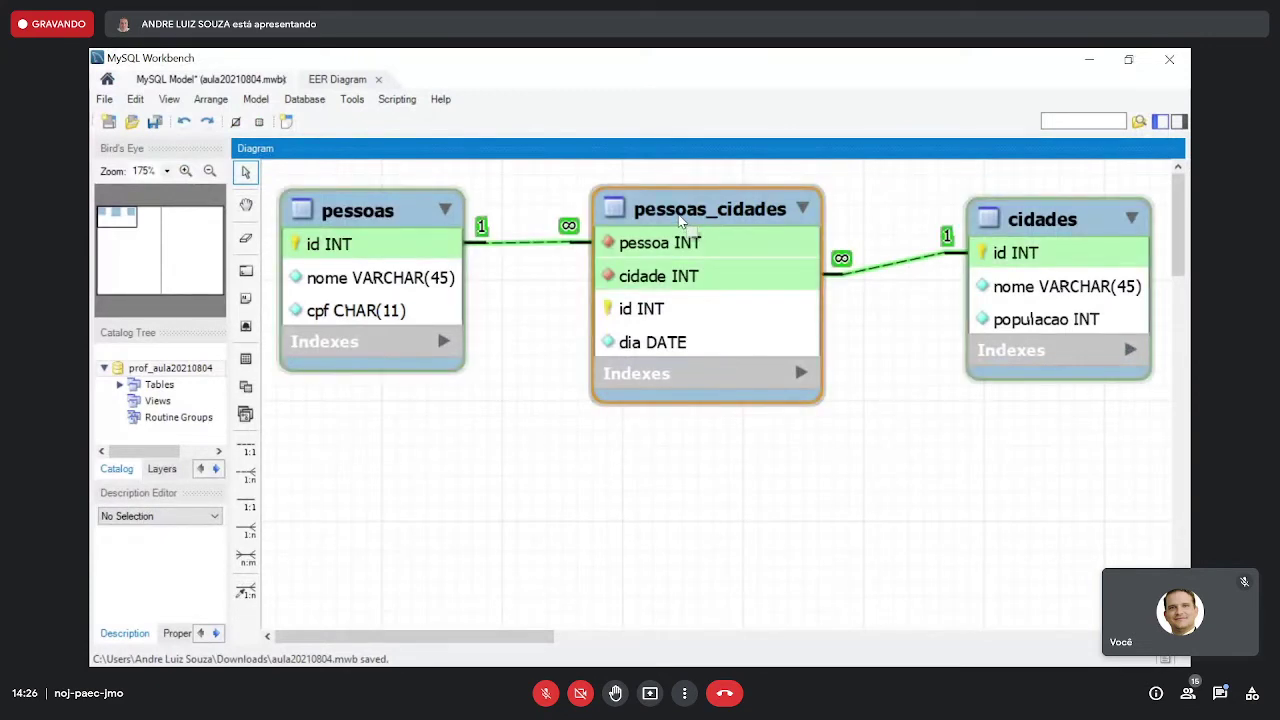
{"action": "right_click", "coordinate": [680, 221]}
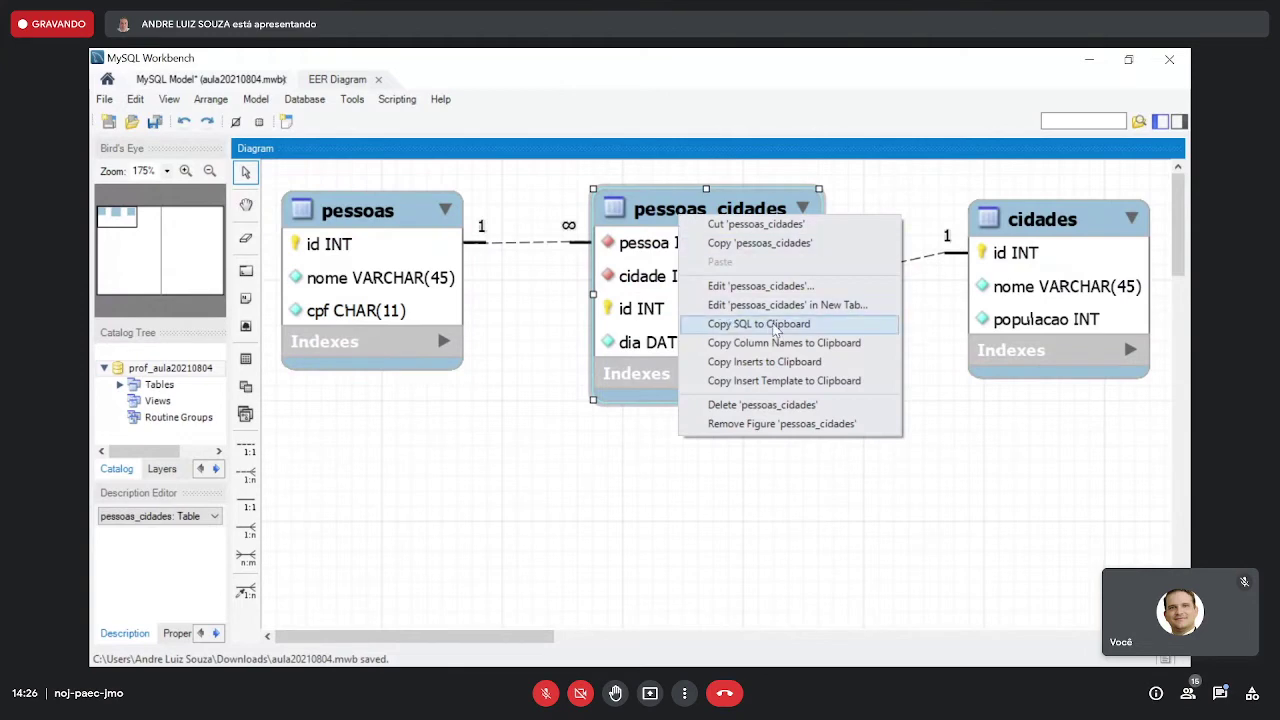
{"action": "left_click", "coordinate": [775, 328]}
{"action": "key", "text": "alt+Tab"}
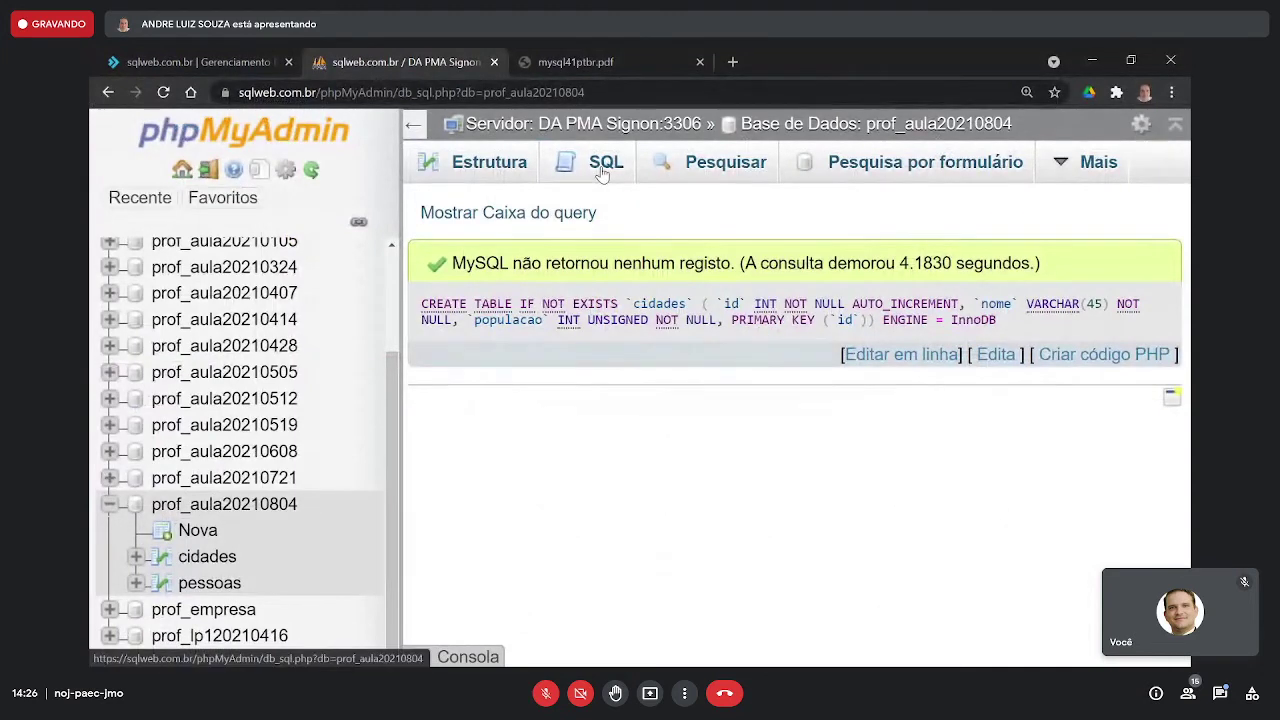
- Paste the pessoas_cidades CREATE TABLE, with dia DATE and foreign keys, into a new SQL query
{"action": "left_click", "coordinate": [602, 170]}
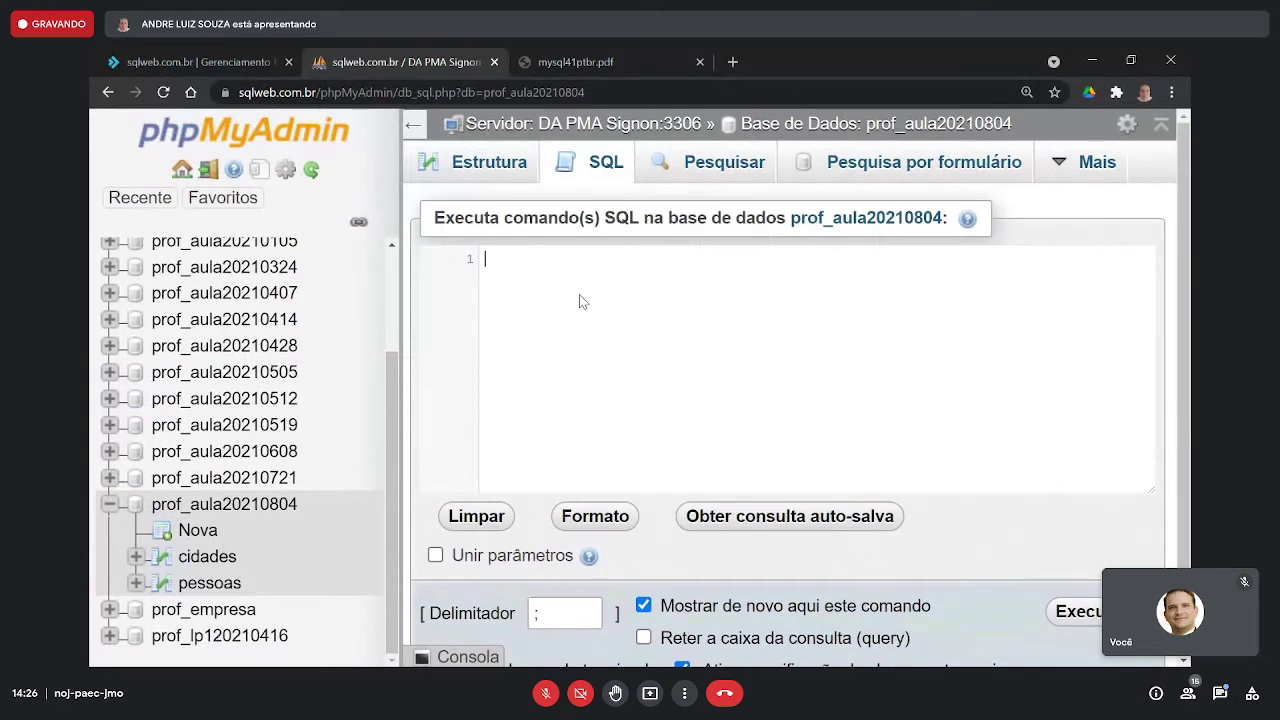
{"action": "key", "text": "ctrl+v"}
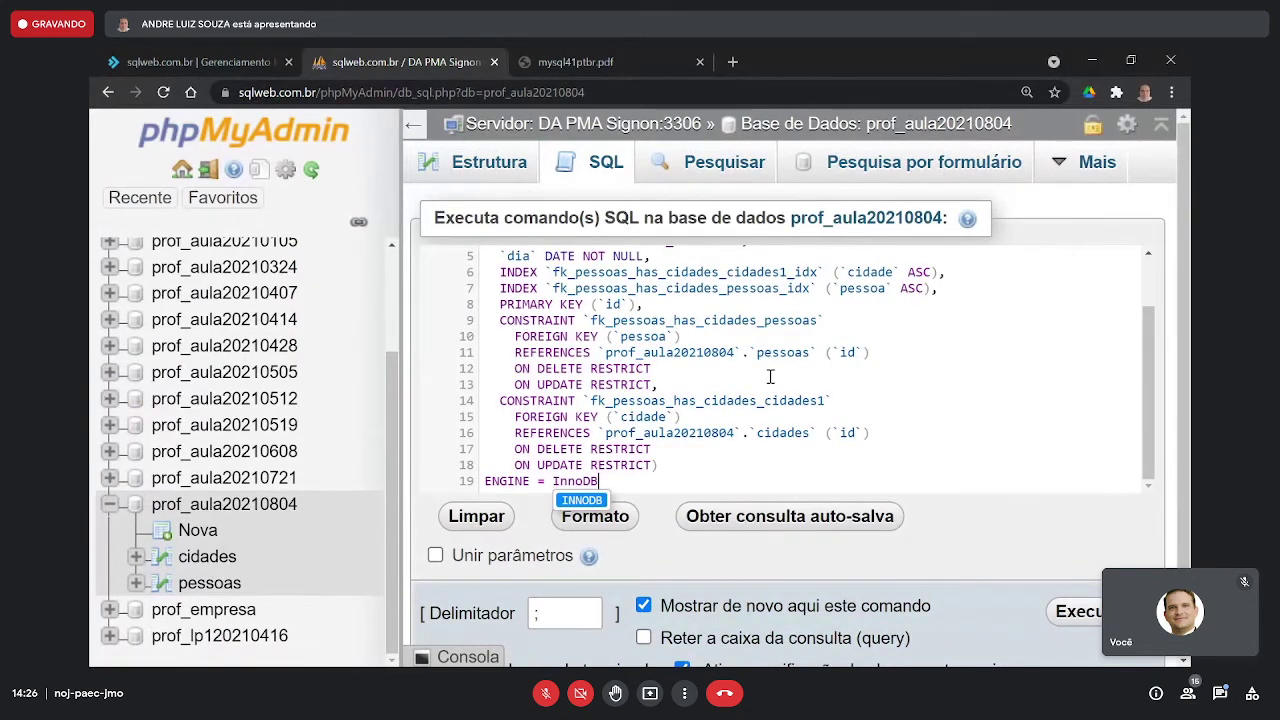
{"action": "scroll", "coordinate": [770, 376], "scroll_direction": "up", "scroll_amount": 2}
{"action": "scroll", "coordinate": [770, 376], "scroll_direction": "down", "scroll_amount": 2}
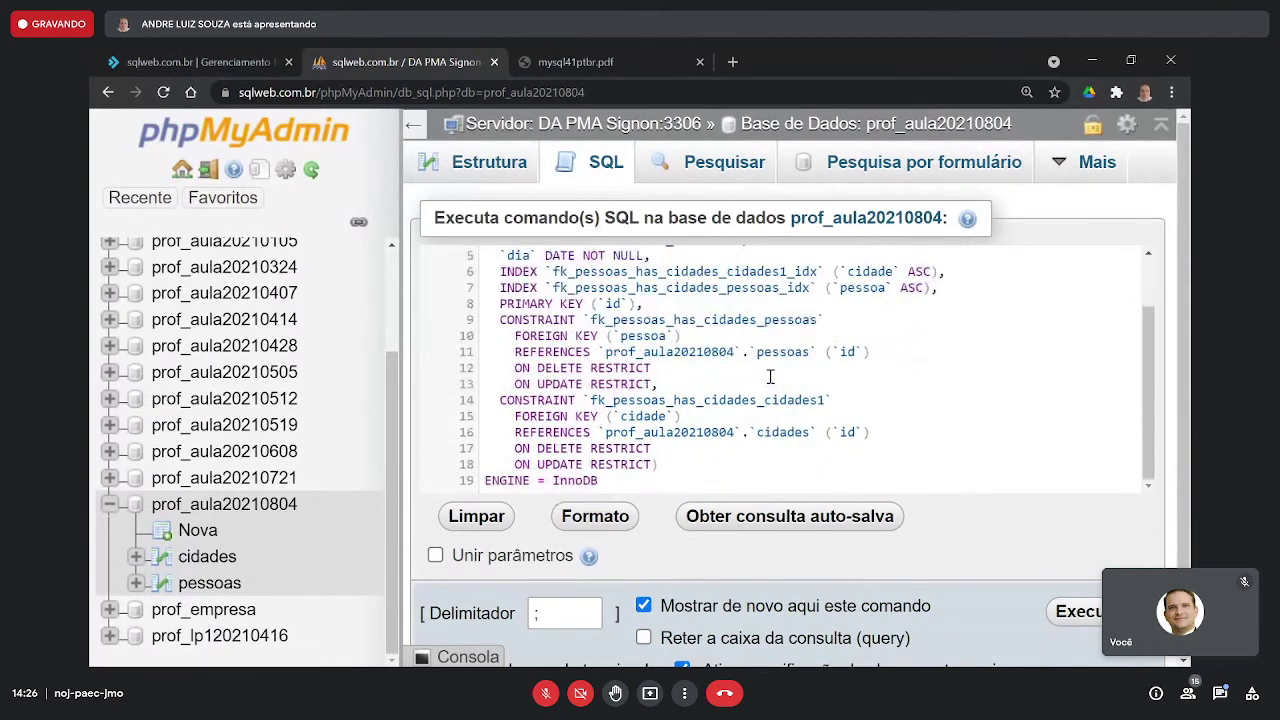
{"action": "scroll", "coordinate": [770, 376], "scroll_direction": "up", "scroll_amount": 2}
{"action": "scroll", "coordinate": [770, 376], "scroll_direction": "down", "scroll_amount": 2}
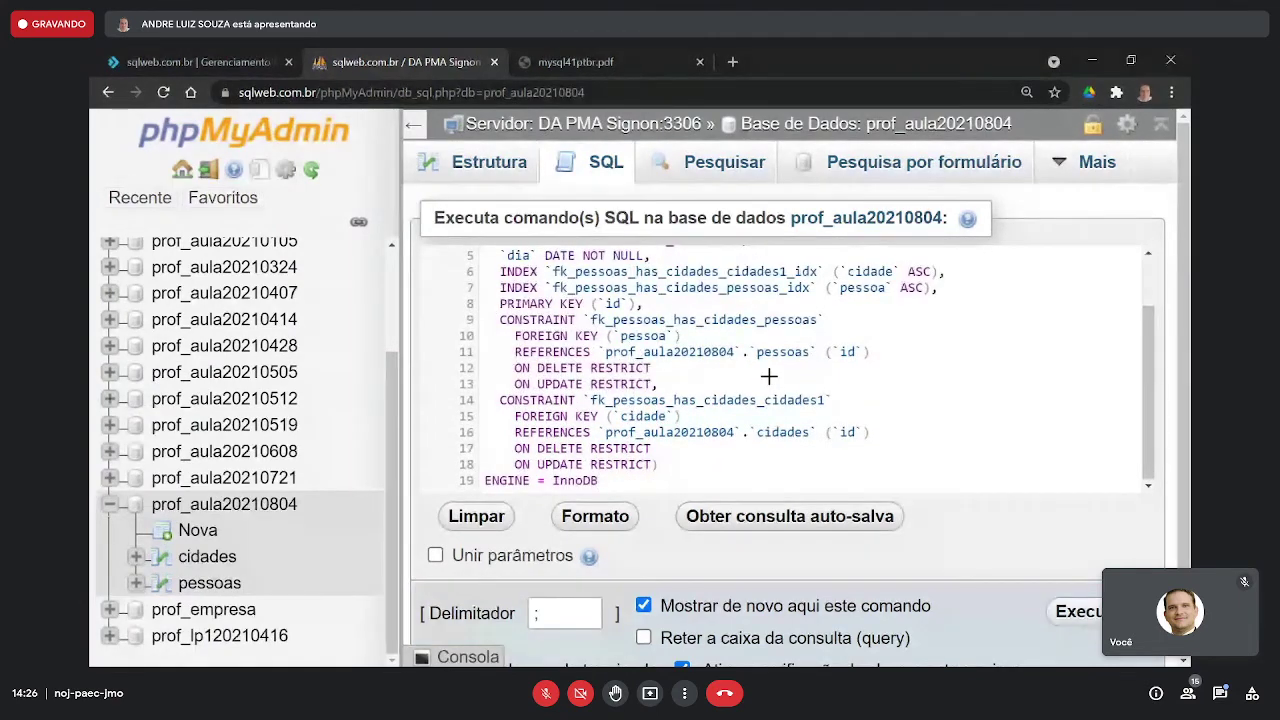
{"action": "key", "text": "alt+Tab"}
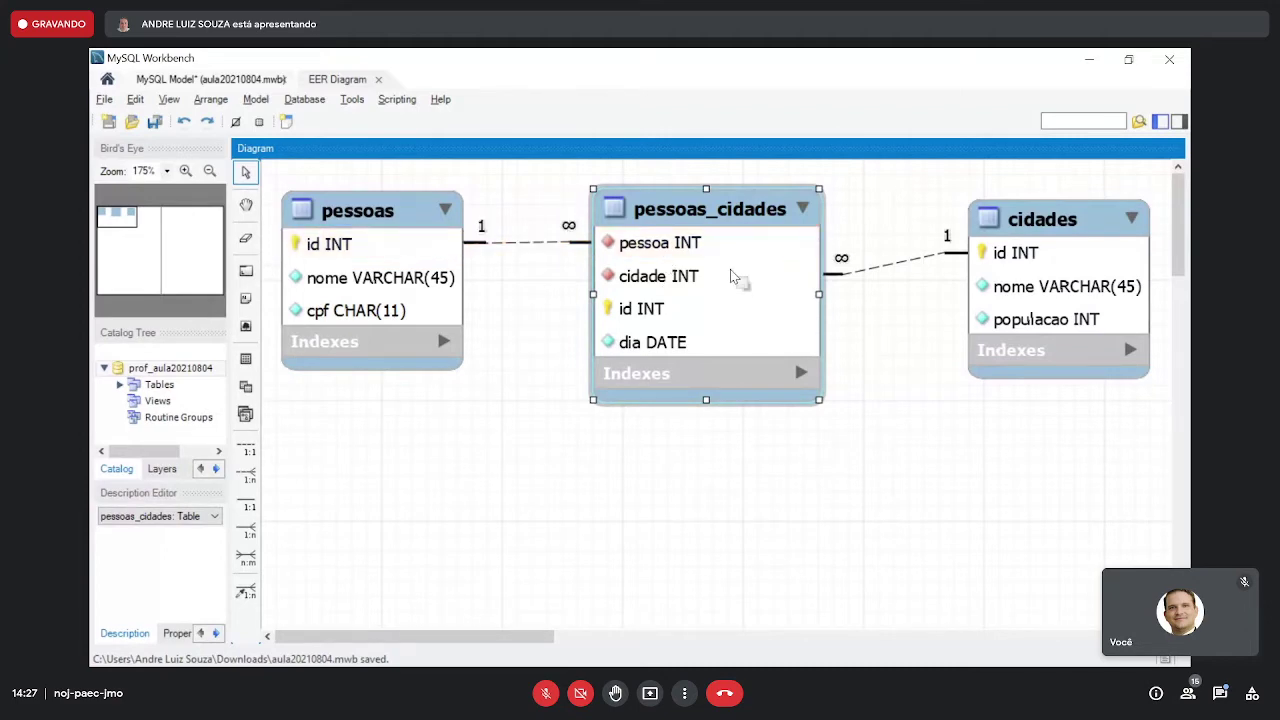
- Delete the `prof_aula20210804`. prefix before pessoas_cidades, pessoas and cidades in the statement
{"action": "key", "text": "alt+Tab"}
{"action": "scroll", "coordinate": [731, 271], "scroll_direction": "up", "scroll_amount": 2}
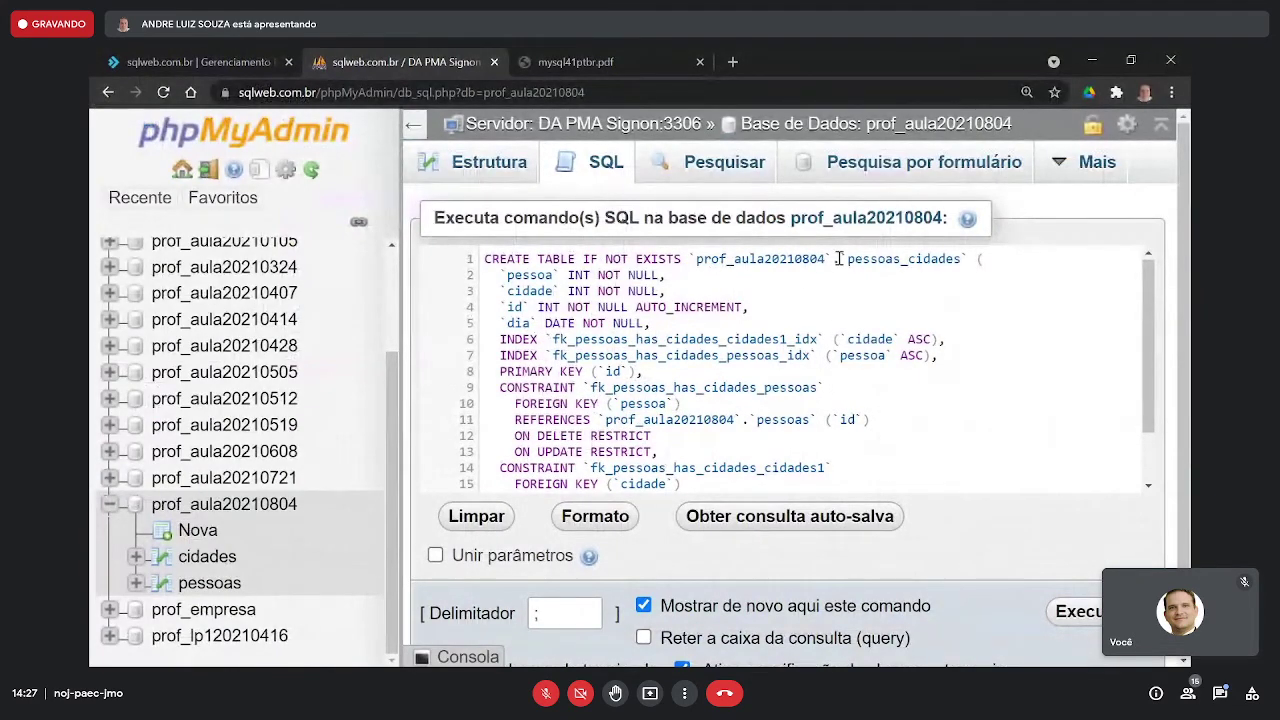
{"action": "left_click_drag", "start_coordinate": [838, 259], "coordinate": [690, 261]}
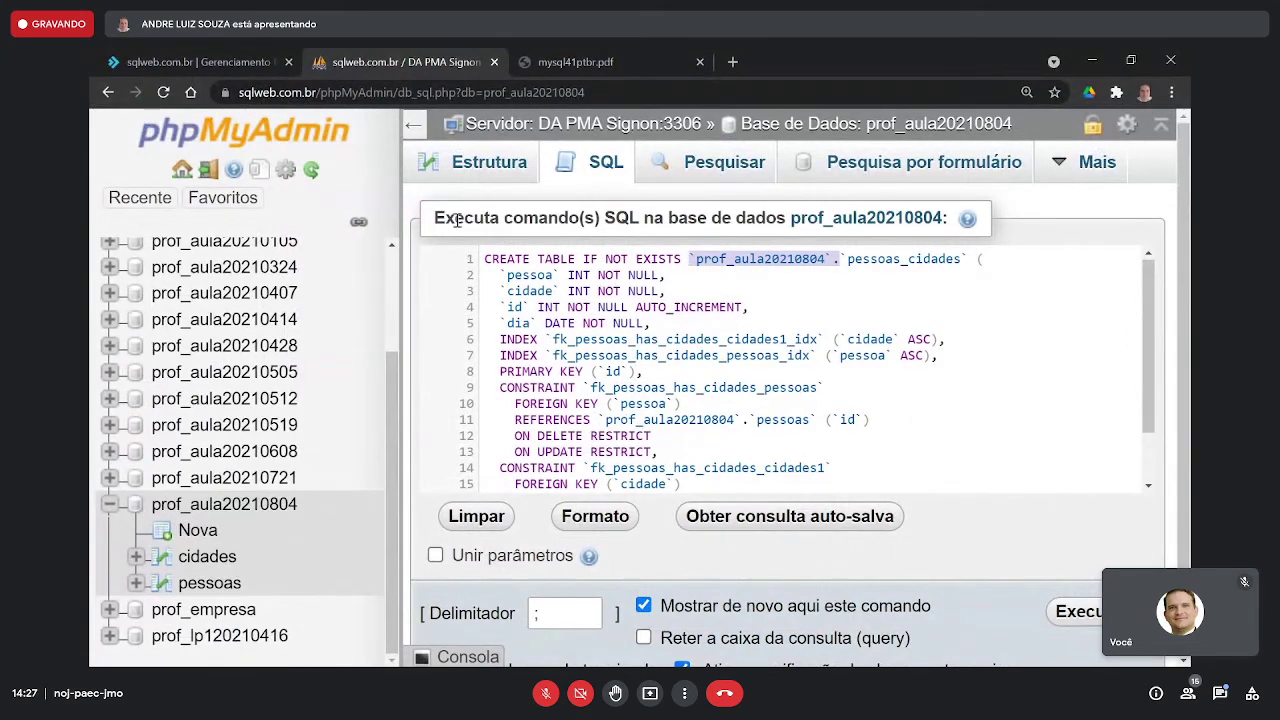
{"action": "left_click_drag", "start_coordinate": [445, 218], "coordinate": [785, 218]}
{"action": "left_click", "coordinate": [757, 260]}
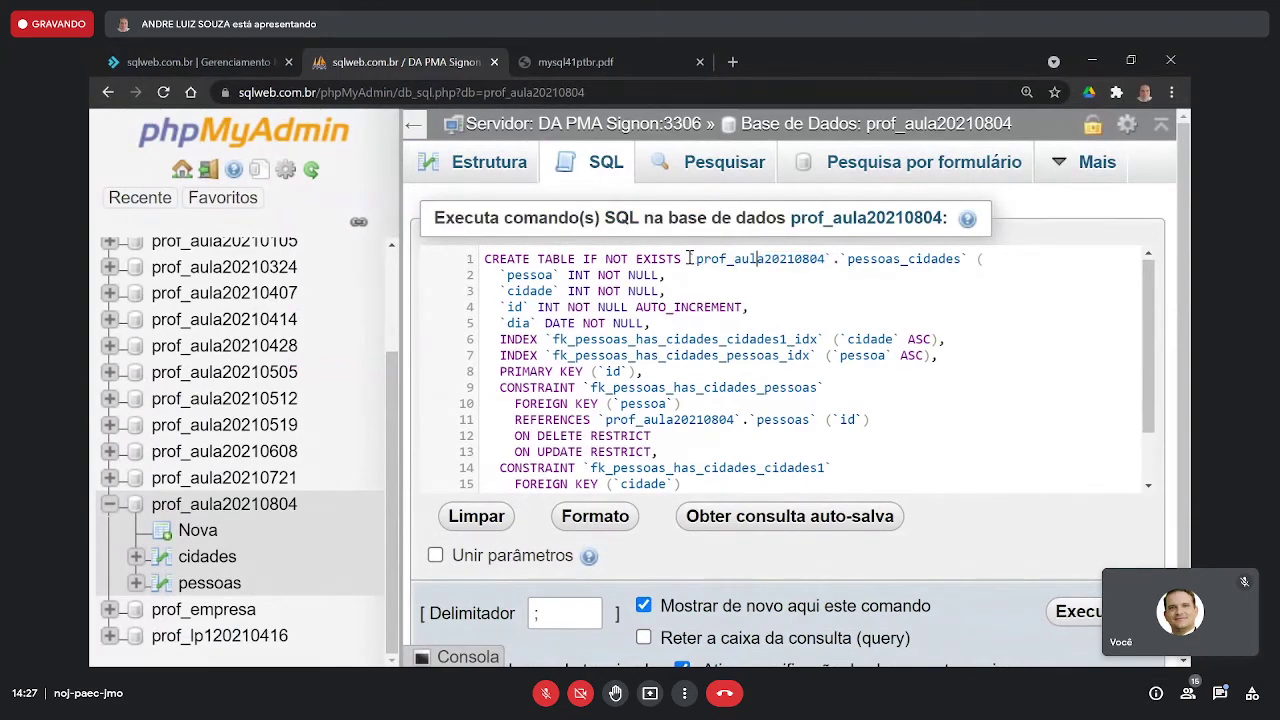
{"action": "left_click_drag", "start_coordinate": [689, 260], "coordinate": [840, 261]}
{"action": "key", "text": "Delete"}
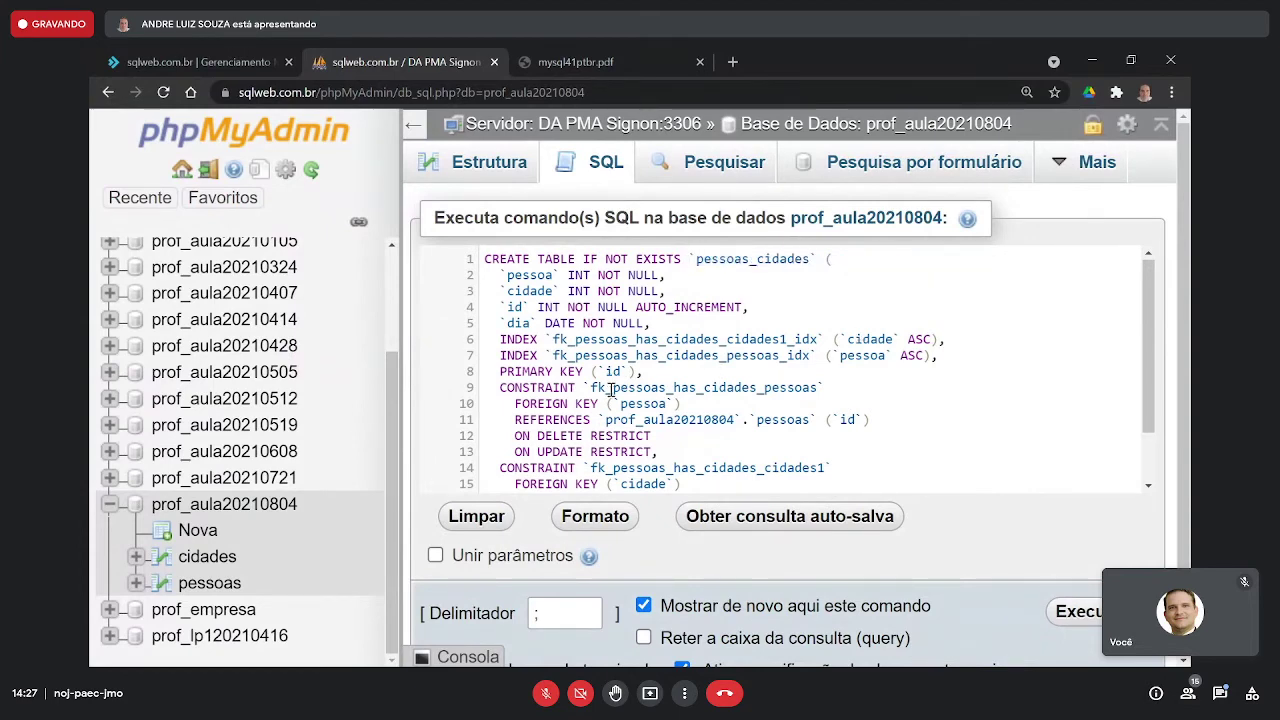
{"action": "left_click_drag", "start_coordinate": [599, 419], "coordinate": [745, 415]}
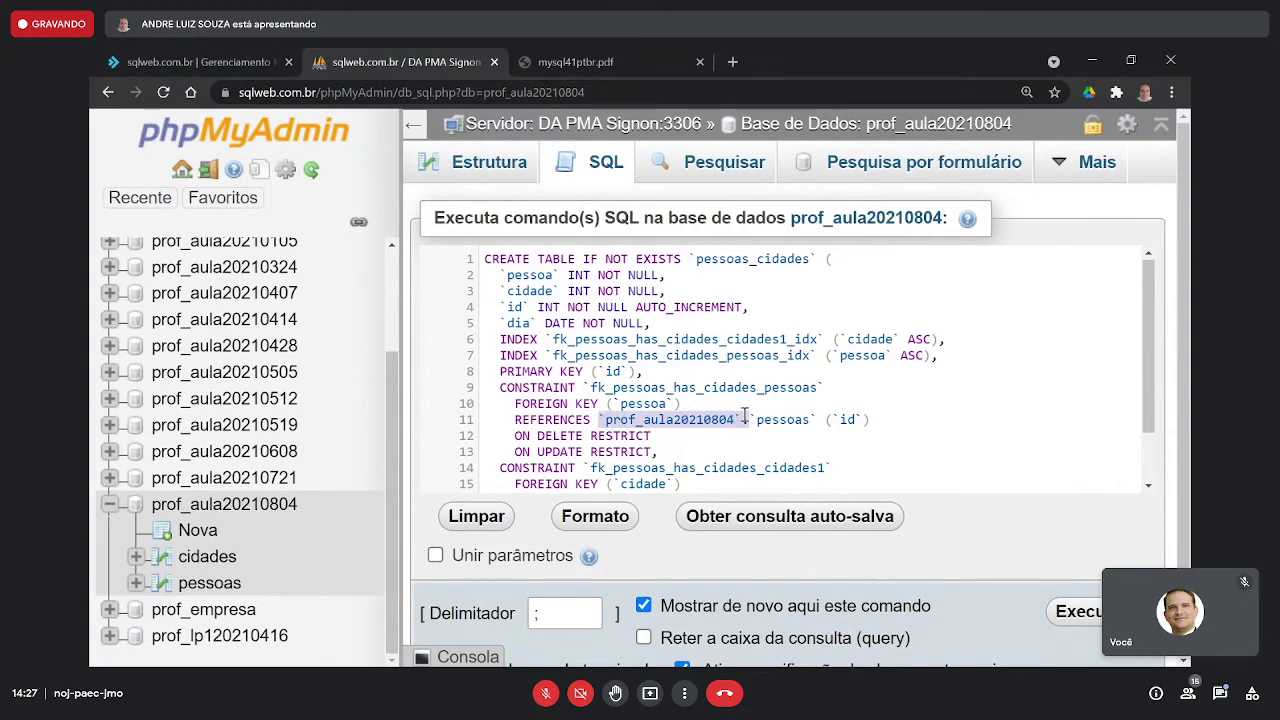
{"action": "key", "text": "Delete"}
{"action": "scroll", "coordinate": [744, 415], "scroll_direction": "down", "scroll_amount": 2}
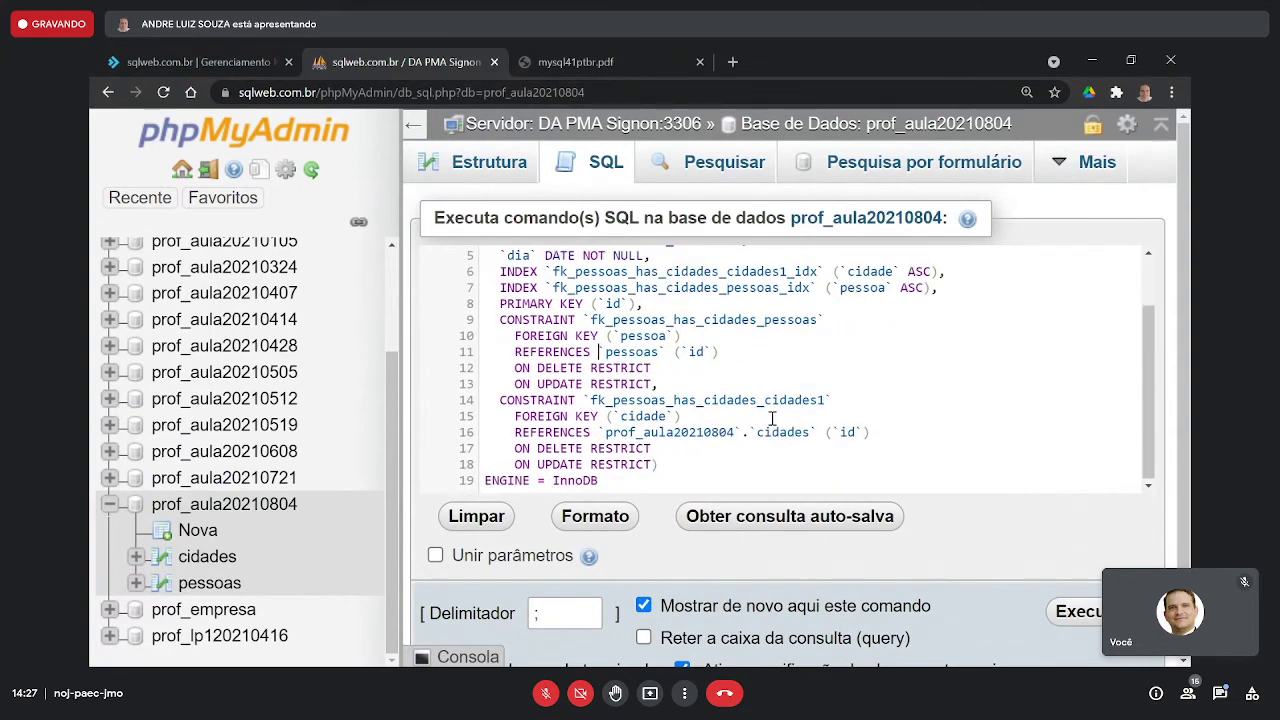
{"action": "left_click_drag", "start_coordinate": [598, 432], "coordinate": [750, 437]}
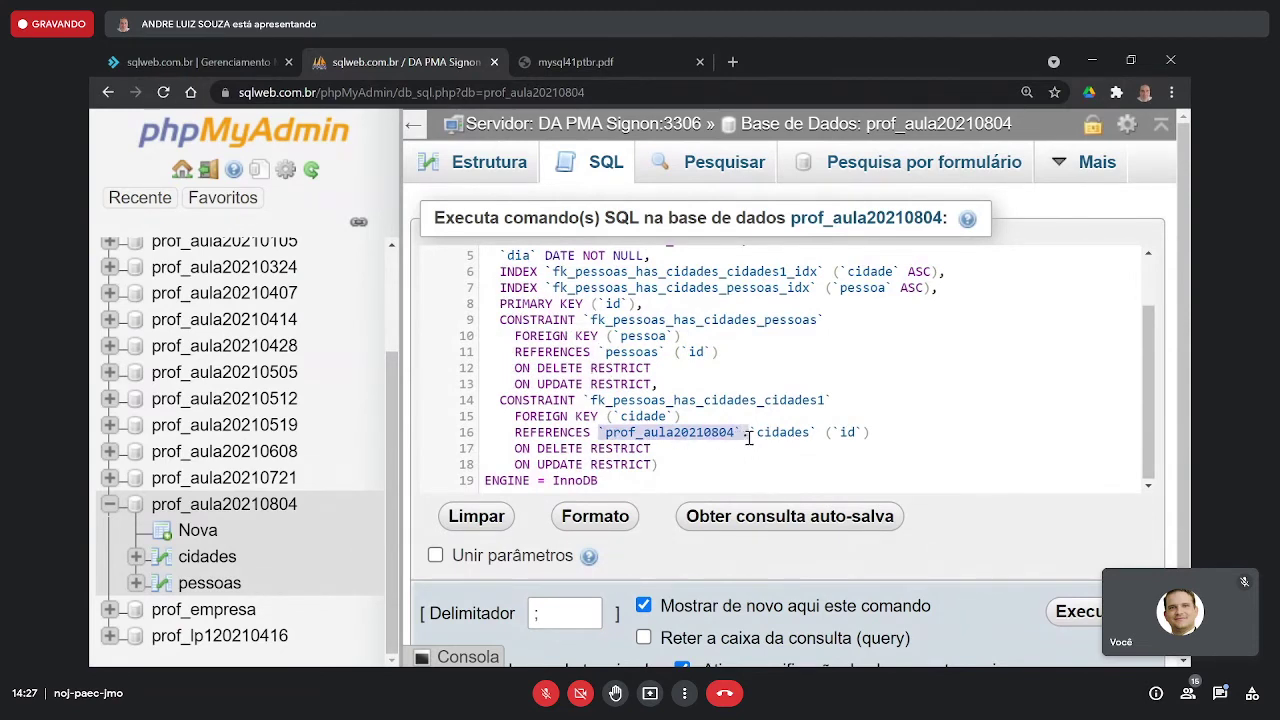
{"action": "left_click", "coordinate": [818, 516]}
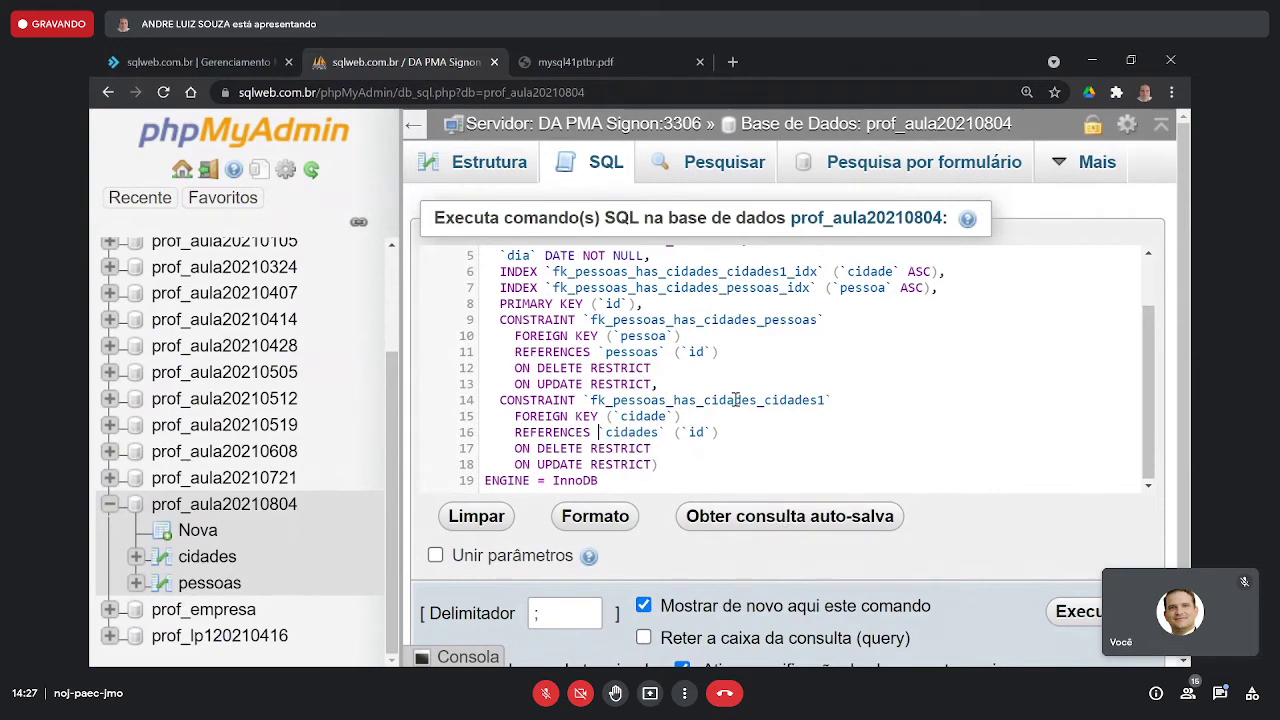
{"action": "scroll", "coordinate": [736, 399], "scroll_direction": "up", "scroll_amount": 2}
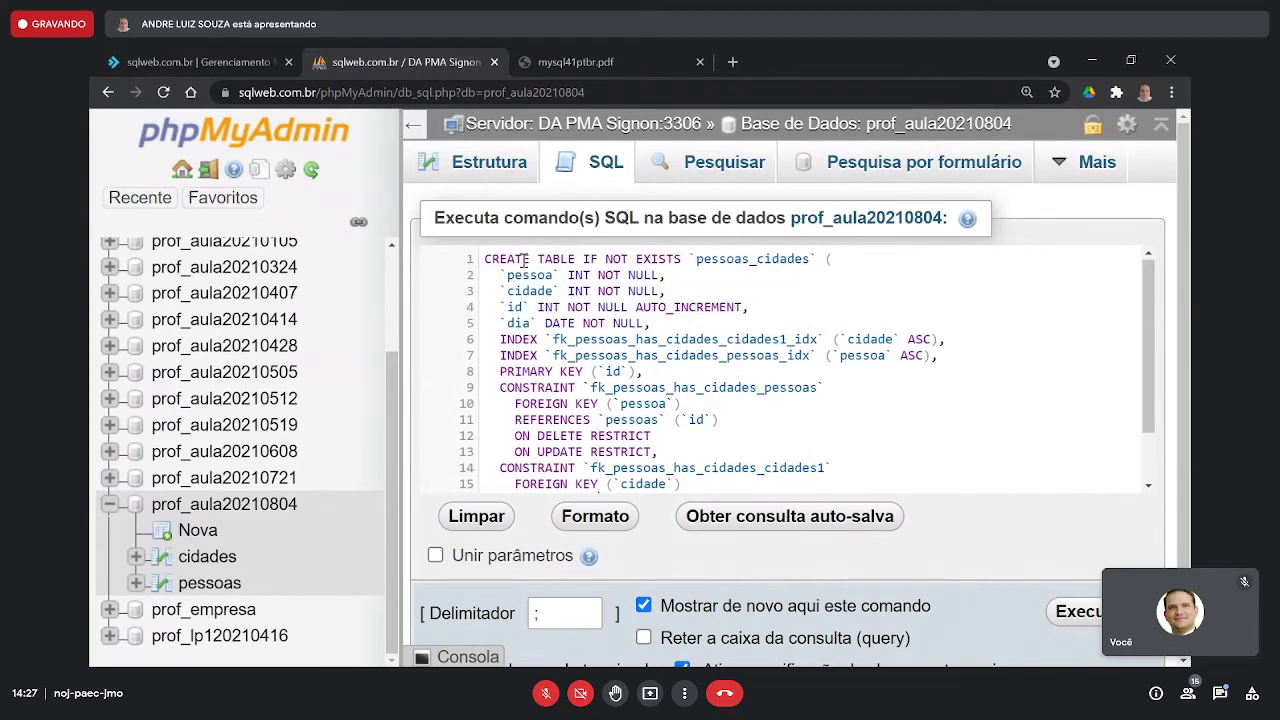
- Highlight the IF NOT EXISTS clause, table name and pessoa column to explain them
{"action": "left_click_drag", "start_coordinate": [521, 260], "coordinate": [690, 260]}
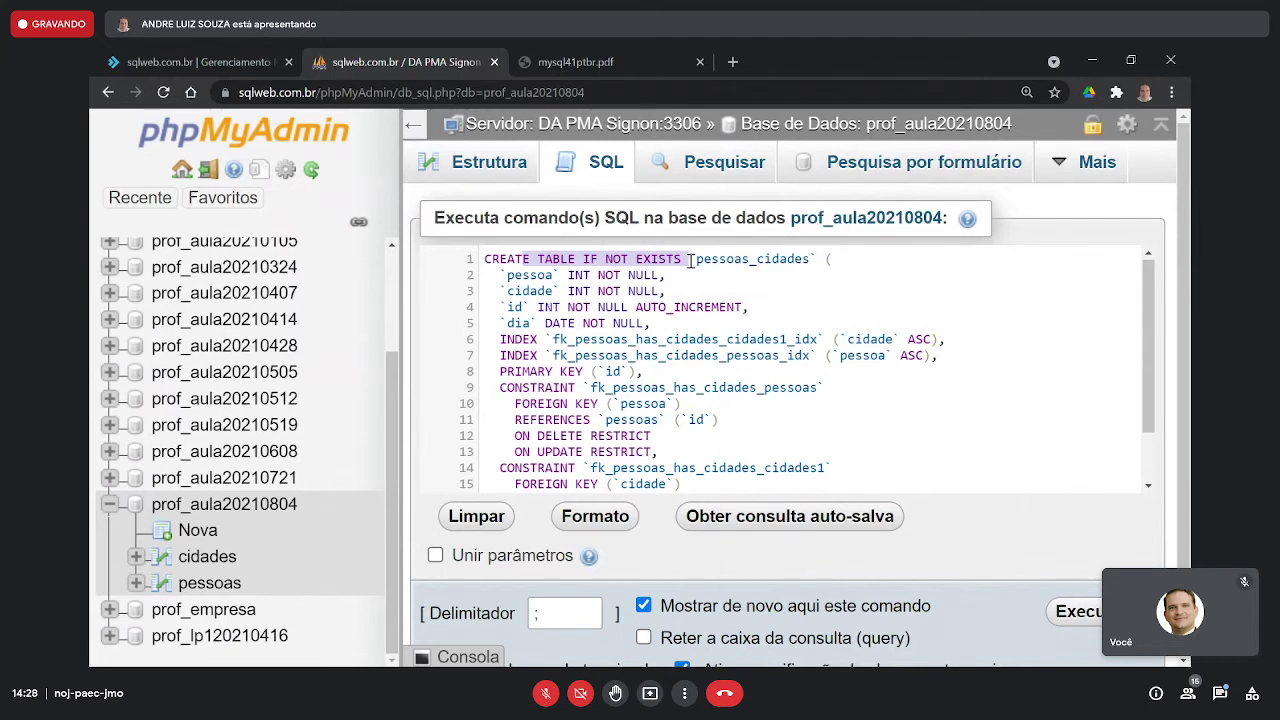
{"action": "left_click", "coordinate": [688, 260]}
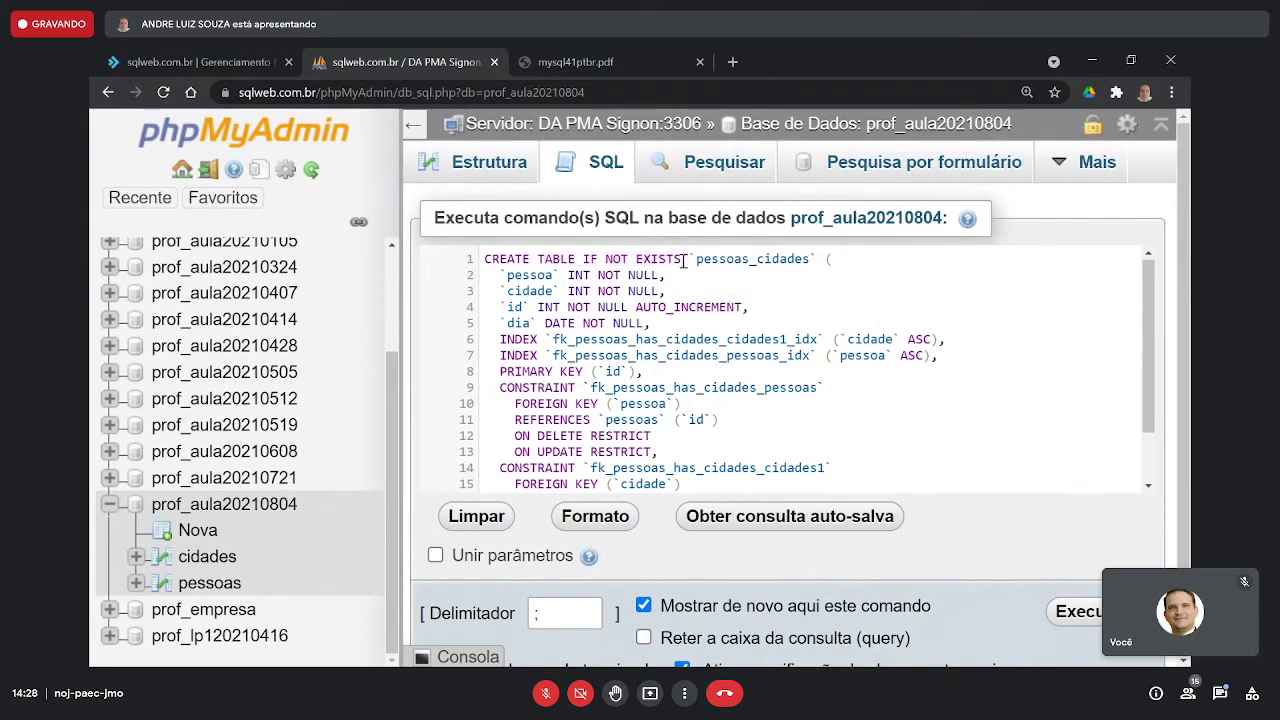
{"action": "left_click_drag", "start_coordinate": [568, 259], "coordinate": [808, 258]}
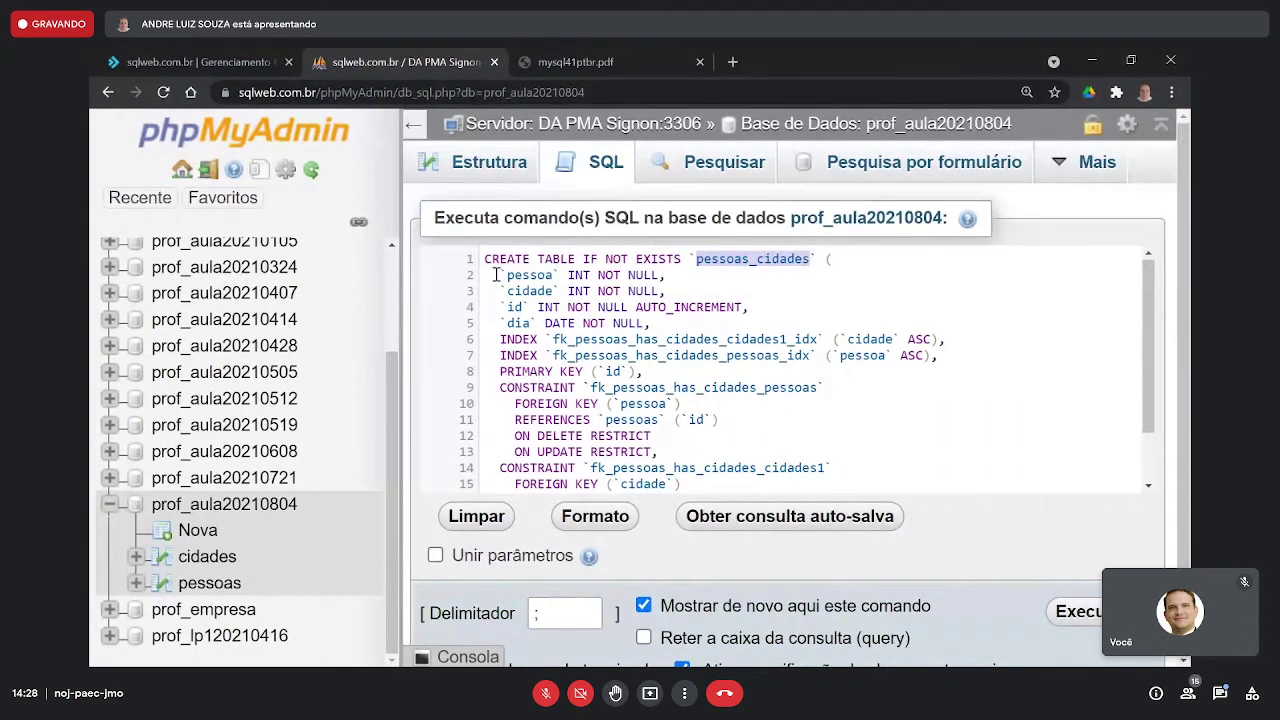
{"action": "left_click_drag", "start_coordinate": [494, 274], "coordinate": [672, 274]}
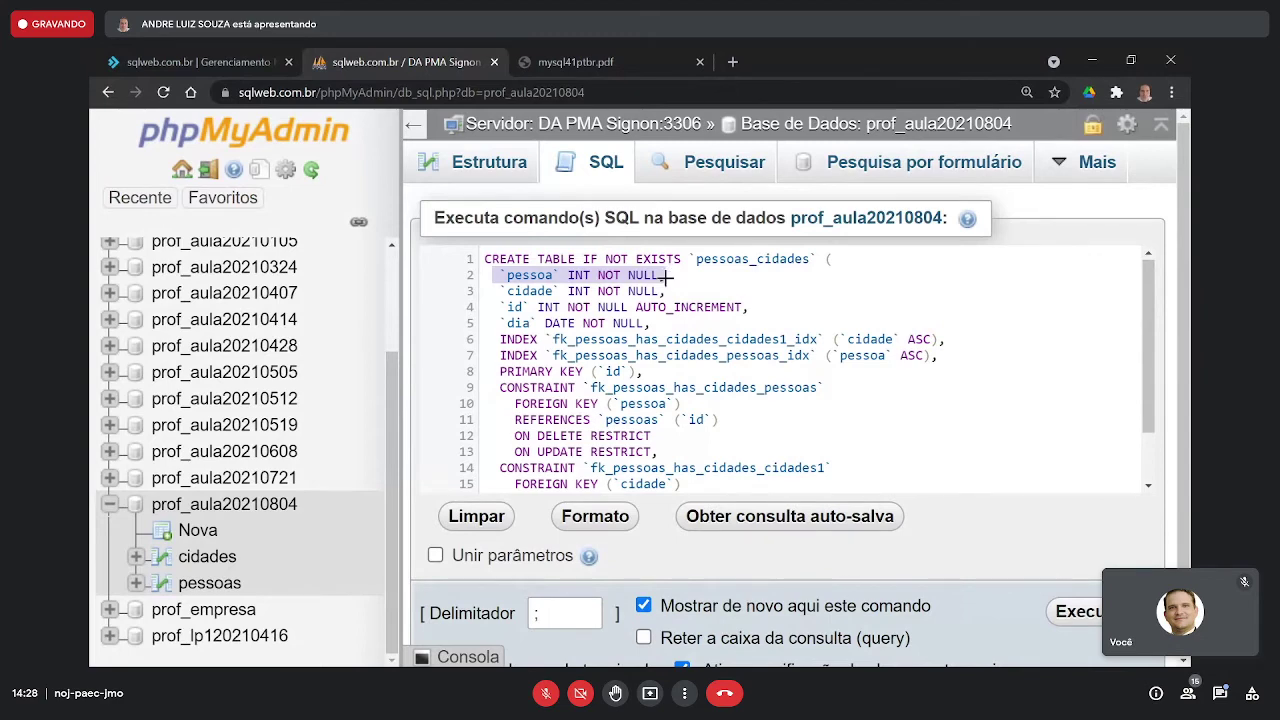
{"action": "key", "text": "alt+Tab"}
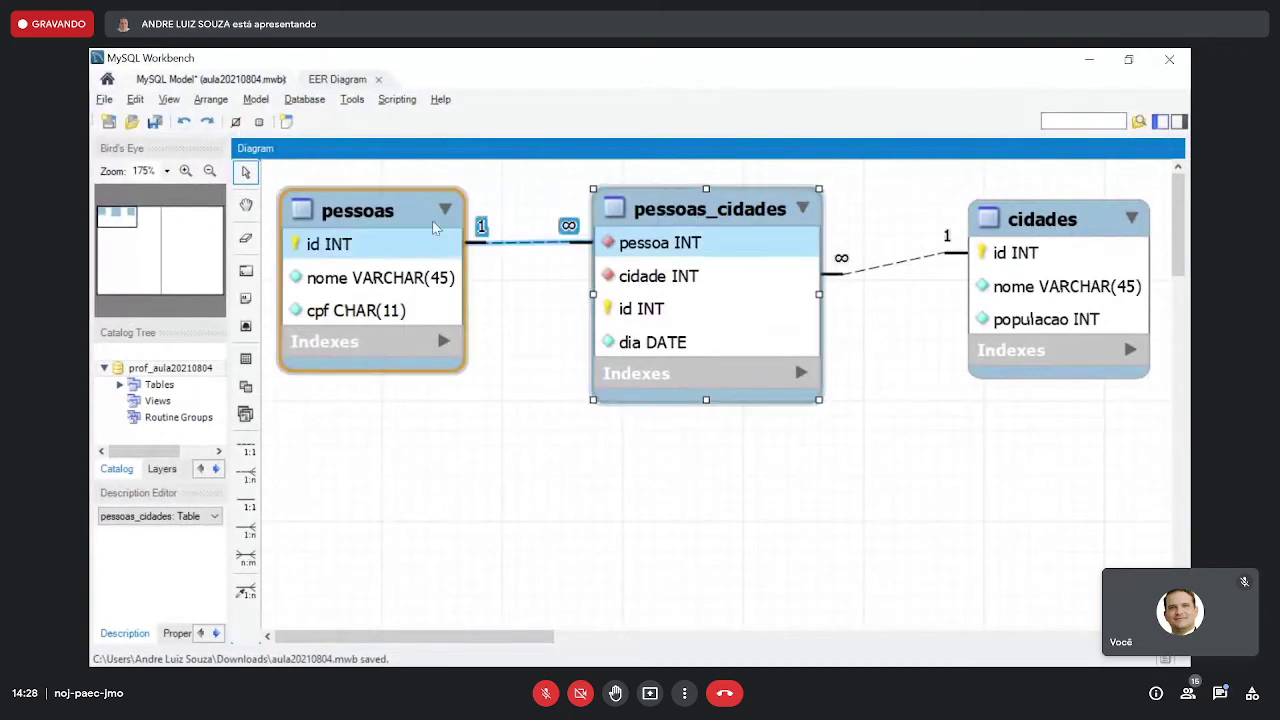
- Make the id columns of the pessoas and cidades tables unsigned in Workbench
{"action": "key", "text": "alt+Tab"}
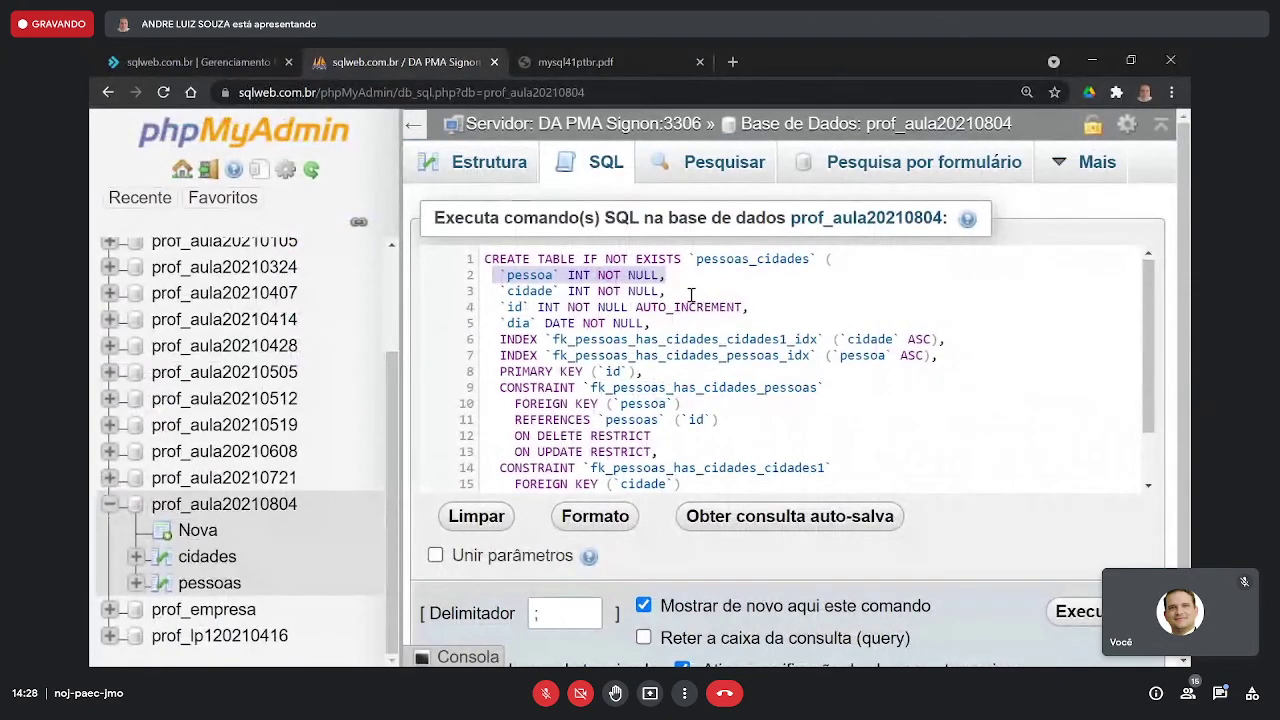
{"action": "key", "text": "alt+Tab"}
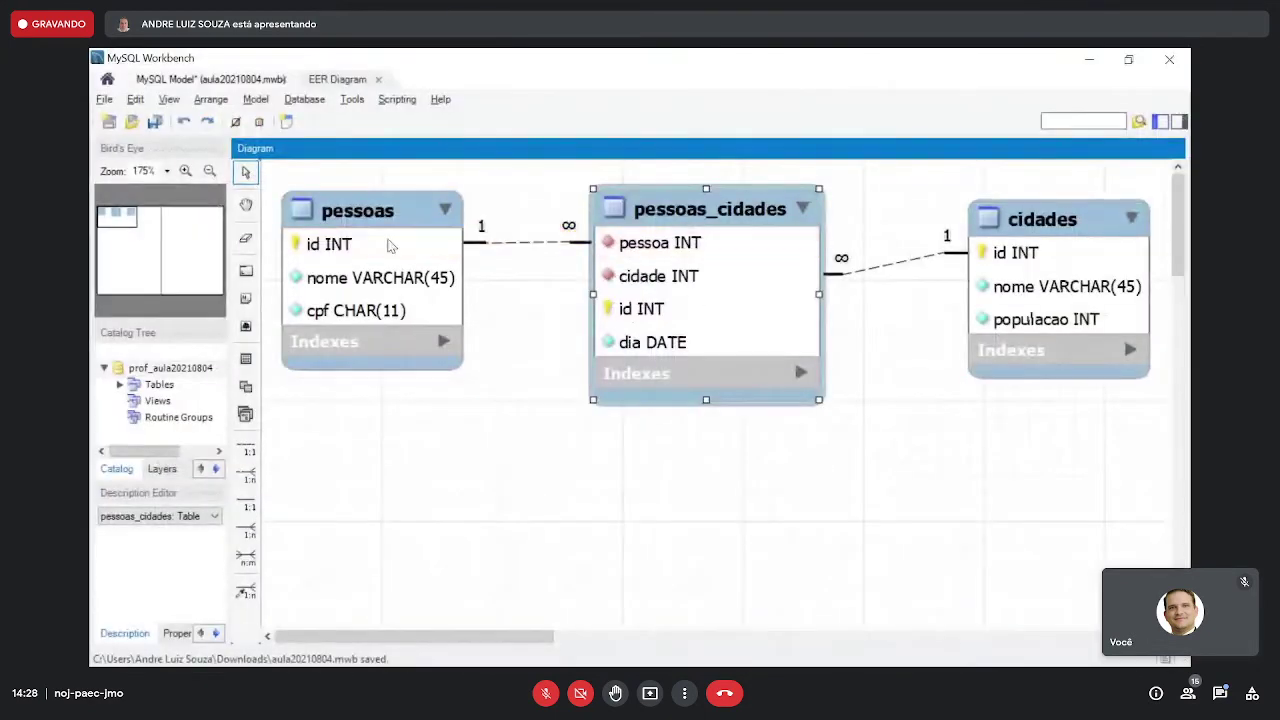
{"action": "double_click", "coordinate": [374, 232]}
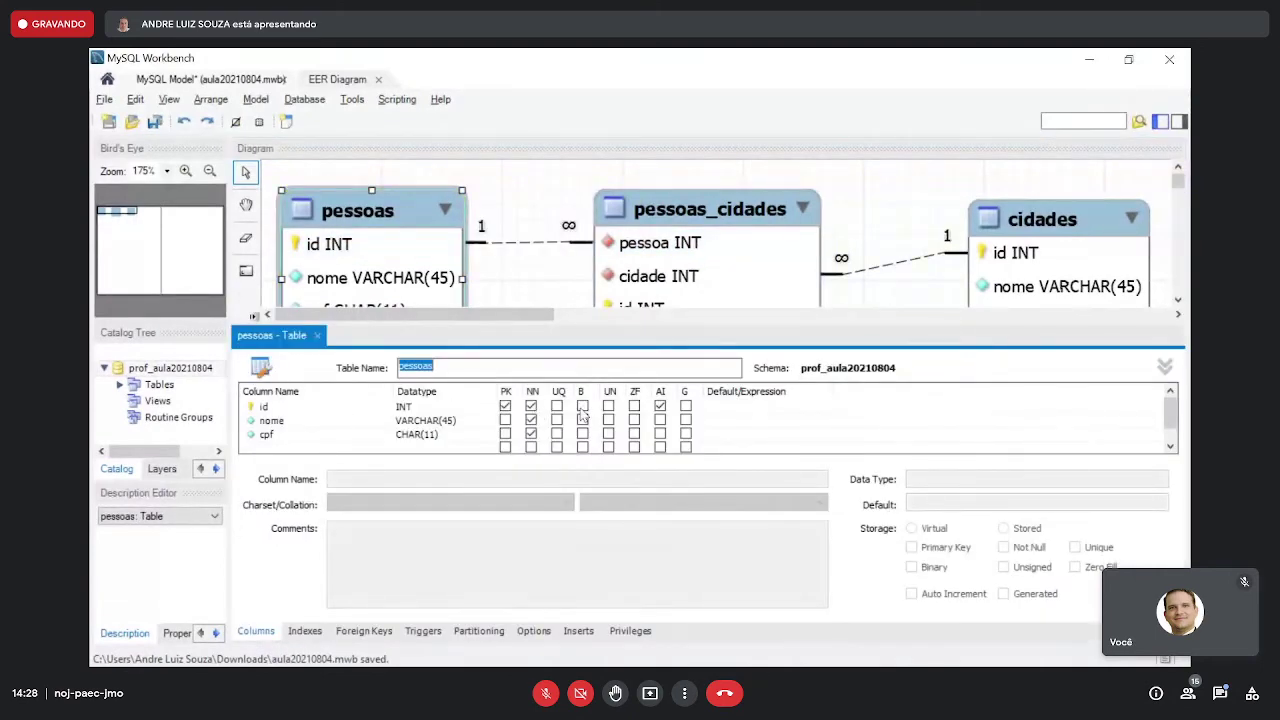
{"action": "left_click", "coordinate": [609, 406]}
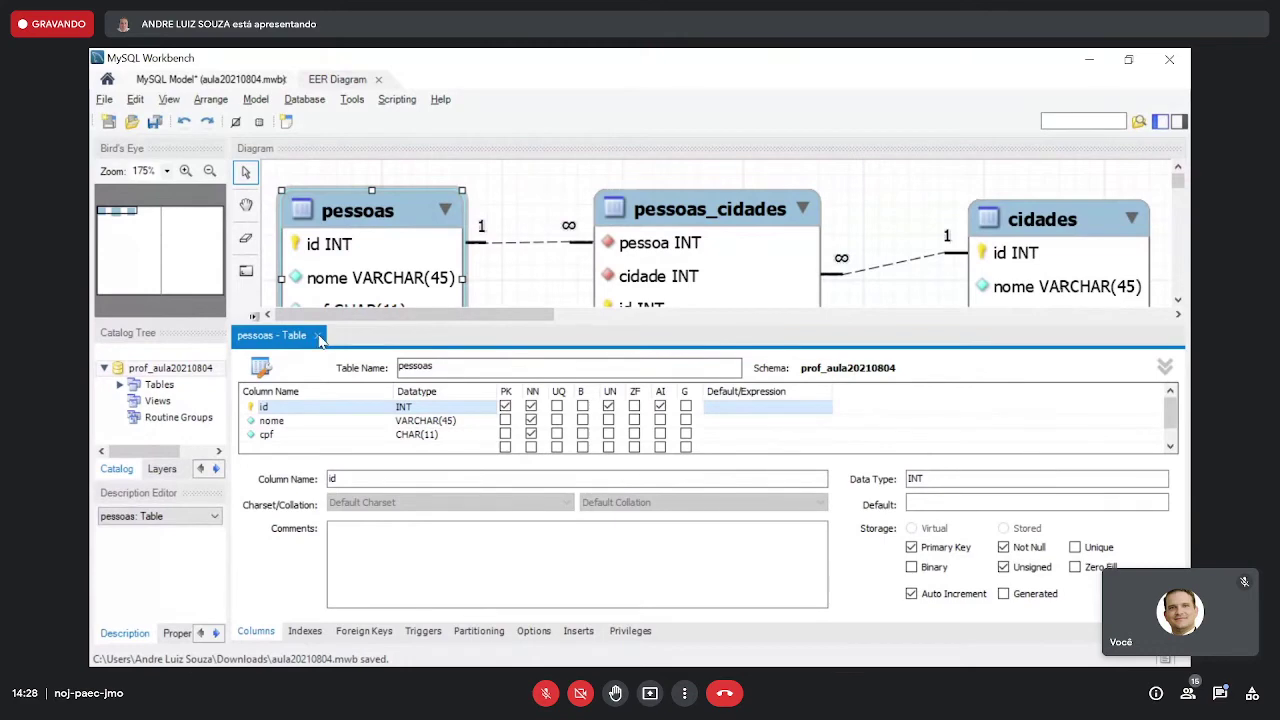
{"action": "left_click", "coordinate": [318, 336]}
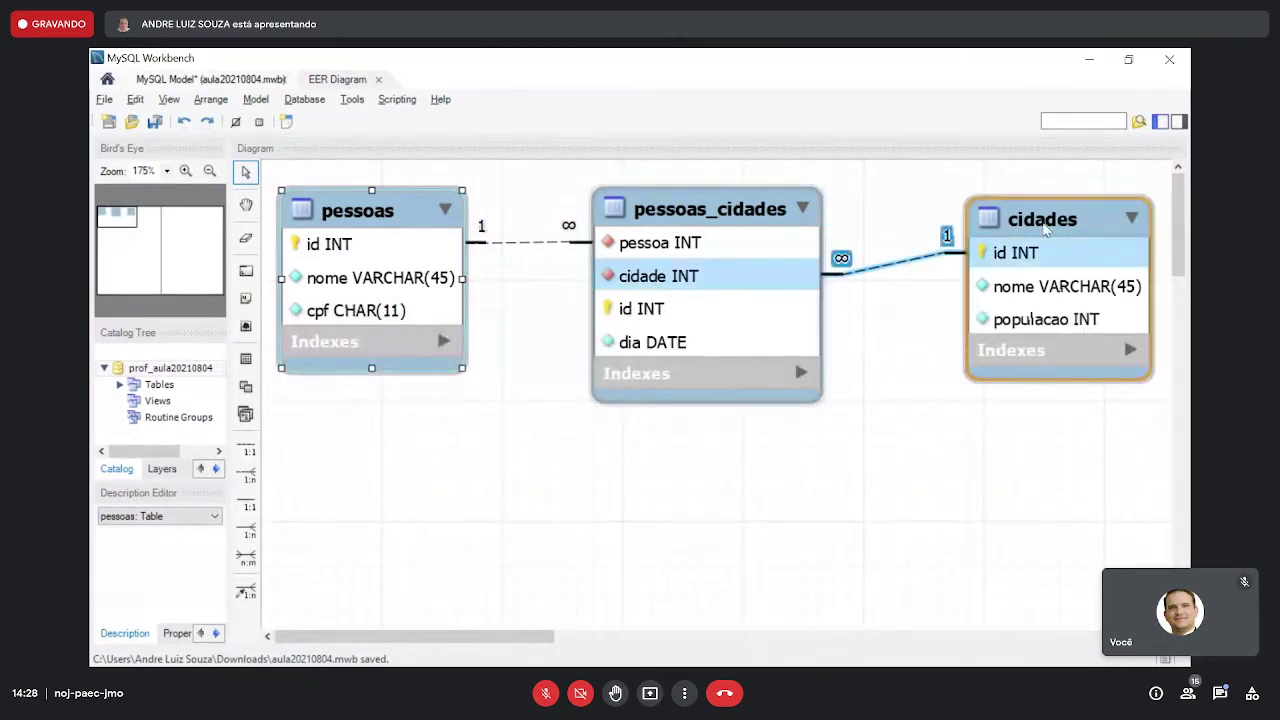
{"action": "left_click", "coordinate": [982, 240]}
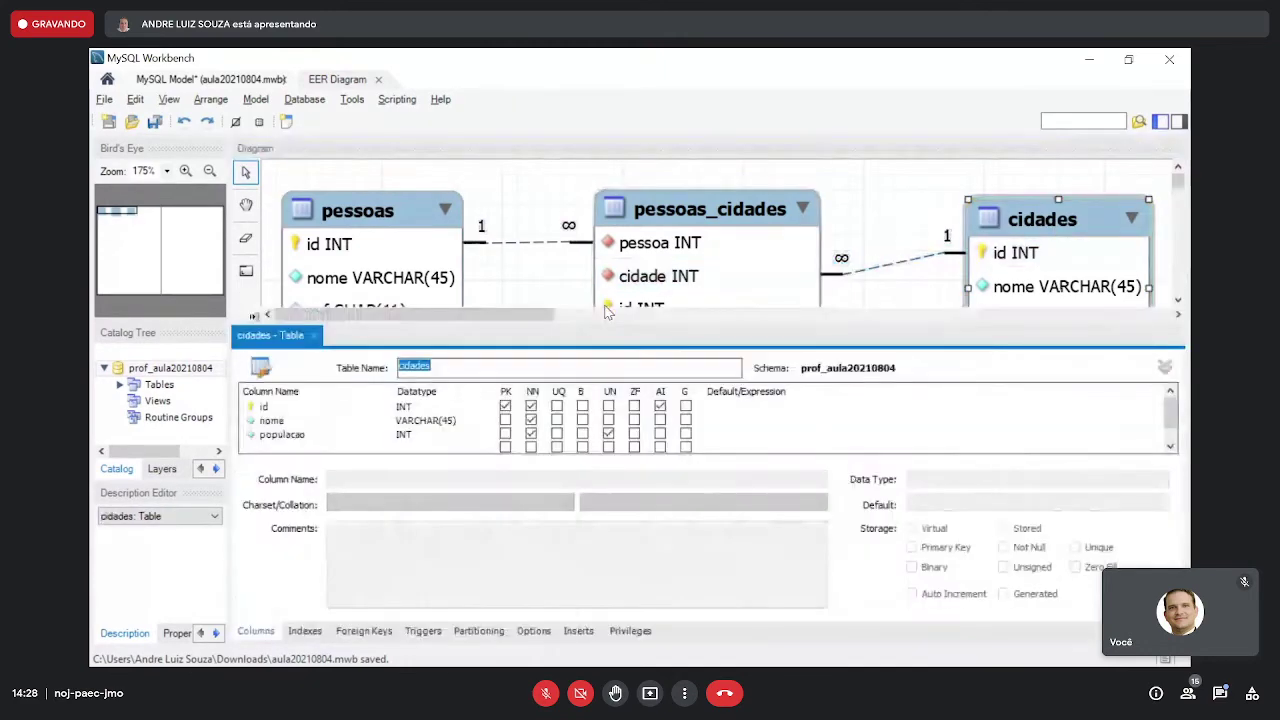
{"action": "left_click", "coordinate": [608, 407]}
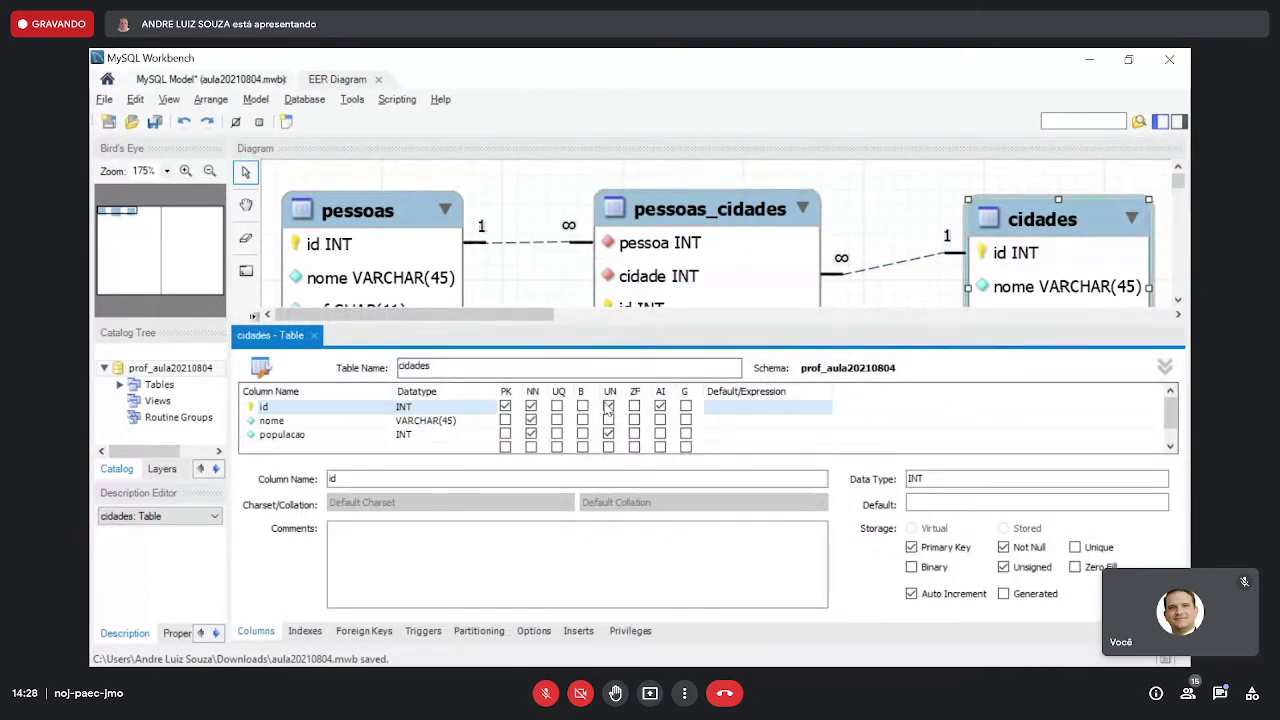
{"action": "left_click", "coordinate": [313, 335]}
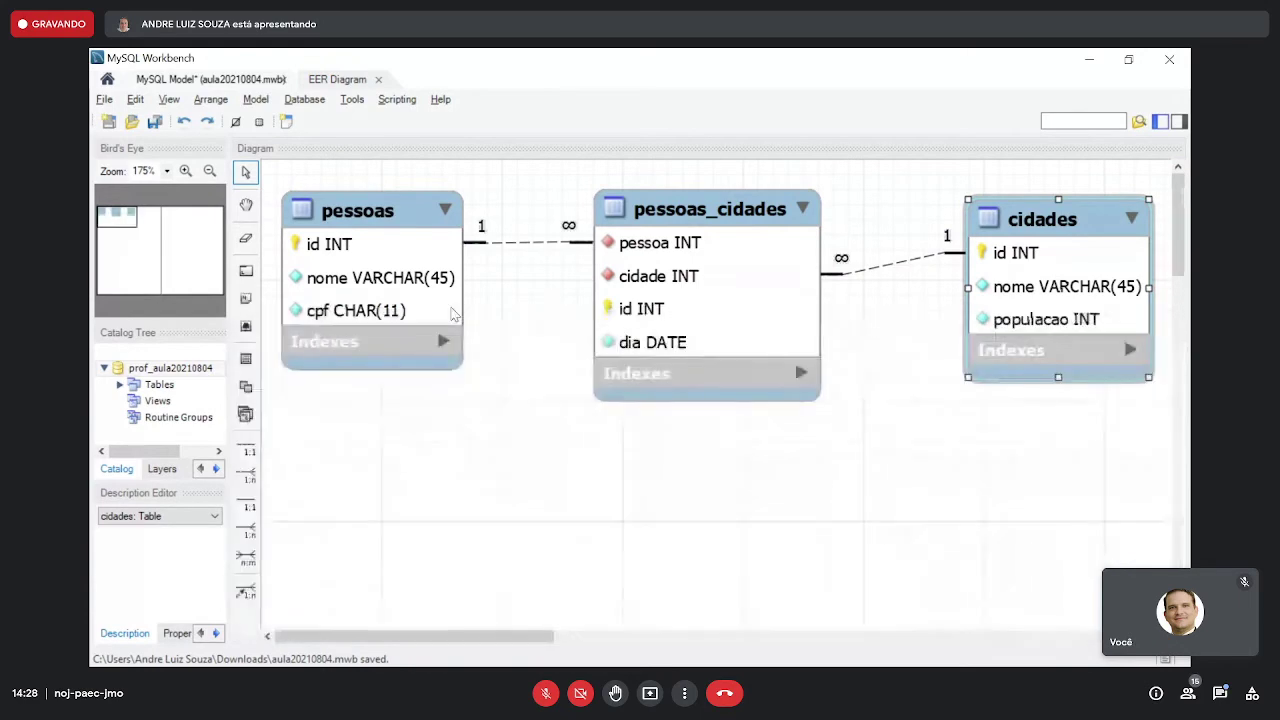
- Make pessoas_cidades' id column unsigned, save the model, and bring phpMyAdmin back
{"action": "left_click", "coordinate": [709, 200]}
{"action": "double_click", "coordinate": [709, 200]}
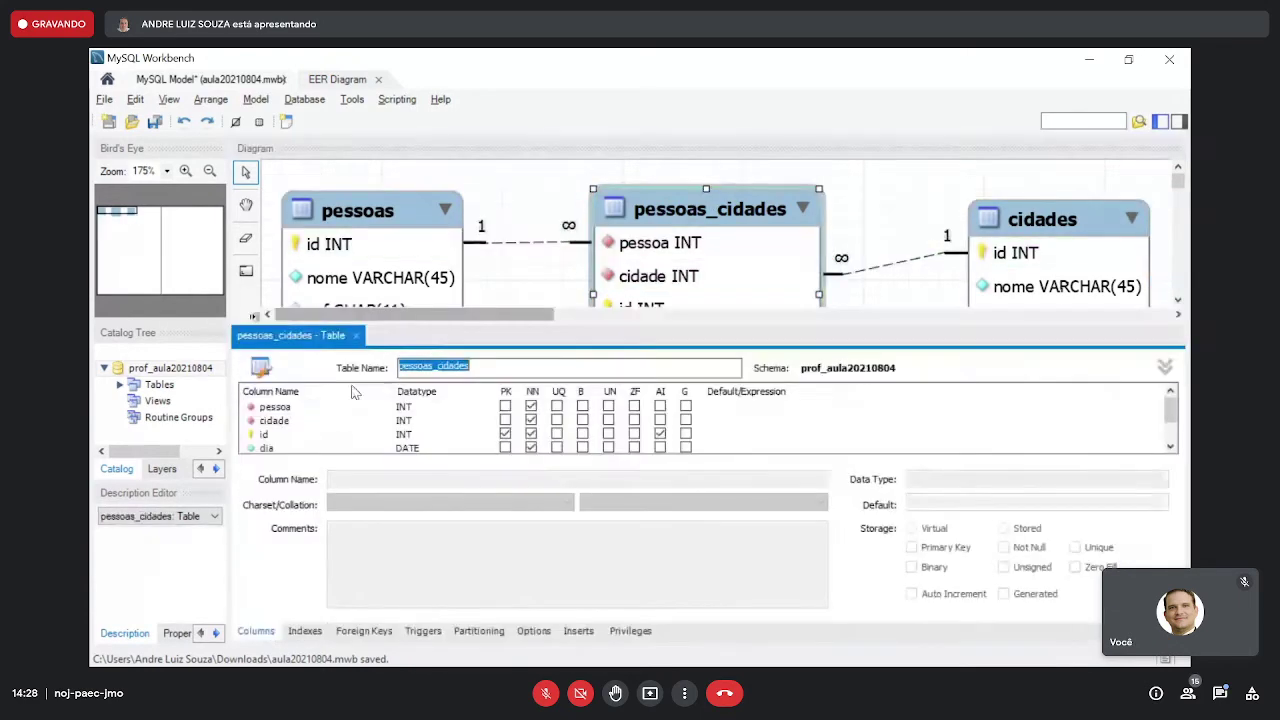
{"action": "left_click", "coordinate": [609, 434]}
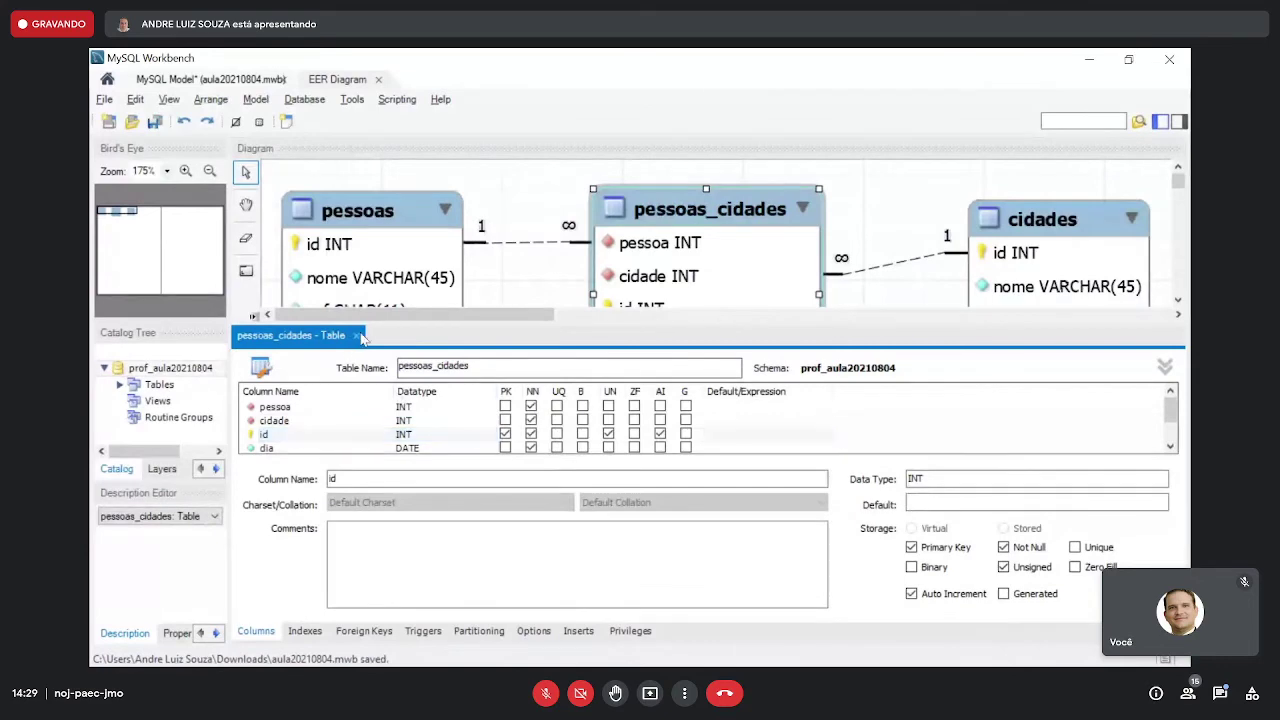
{"action": "left_click", "coordinate": [356, 336]}
{"action": "left_click", "coordinate": [152, 127]}
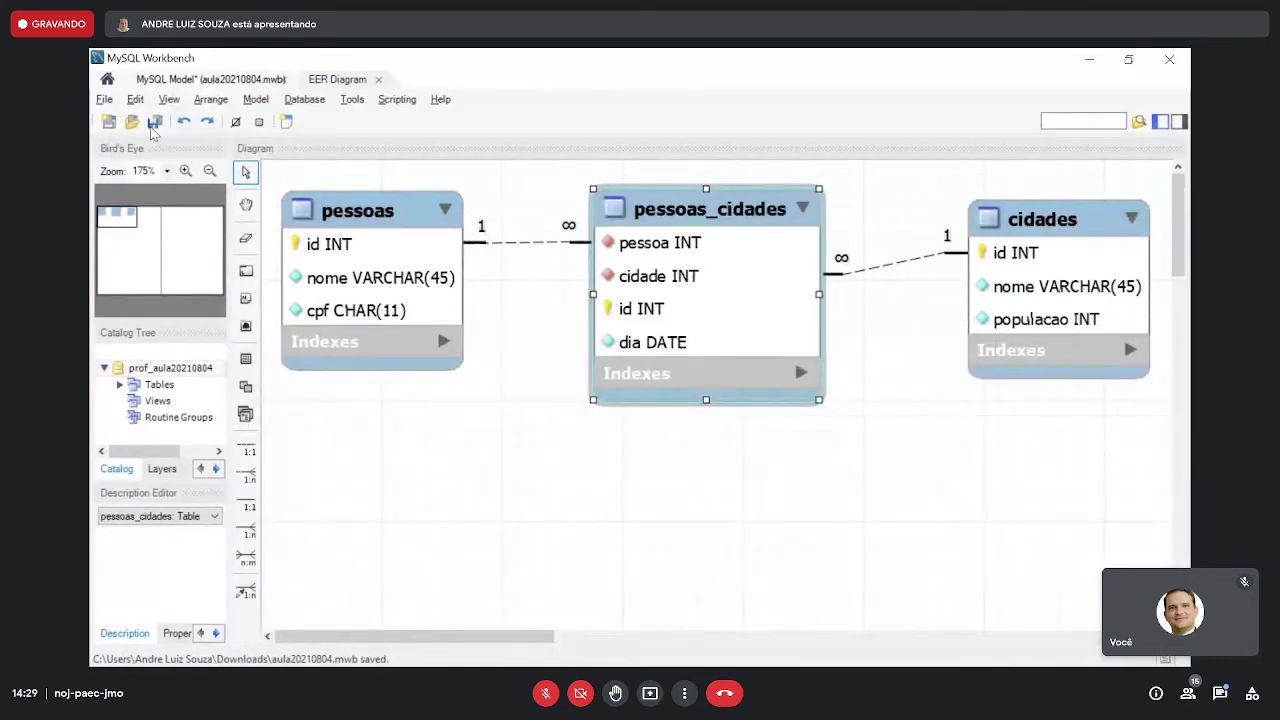
{"action": "left_click", "coordinate": [1089, 60]}
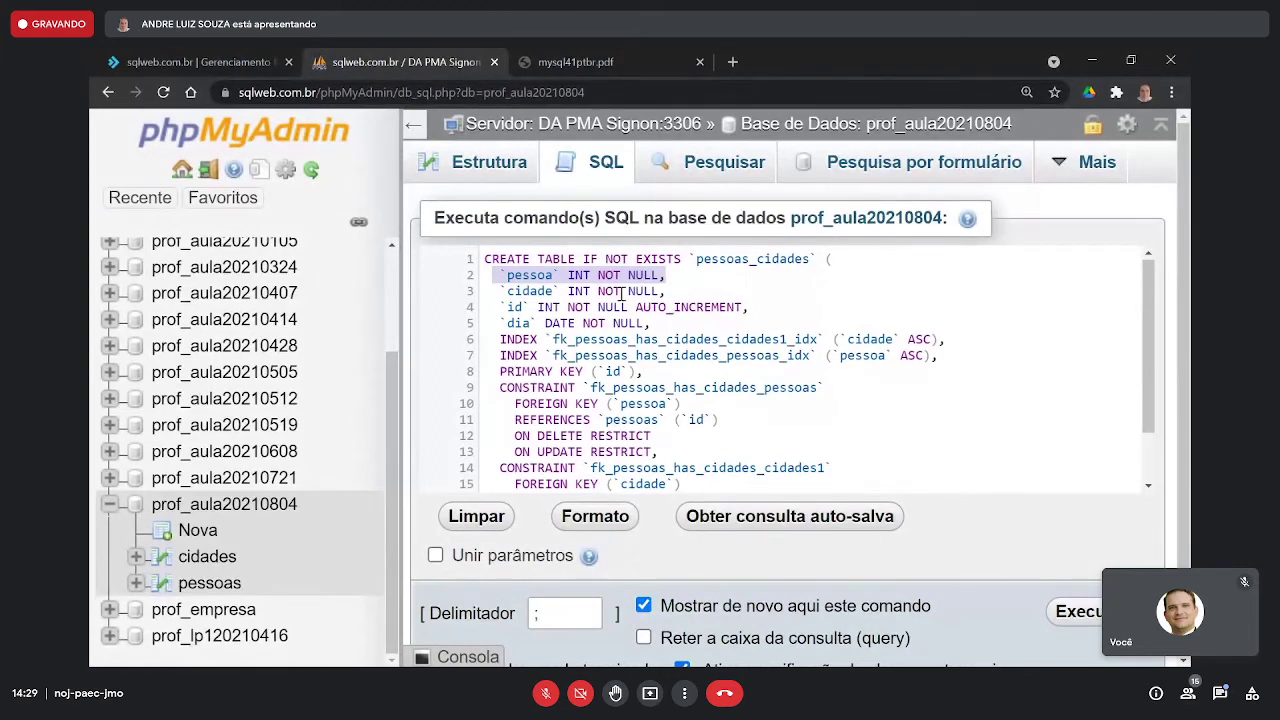
{"action": "left_click", "coordinate": [491, 275]}
{"action": "left_click_drag", "start_coordinate": [526, 274], "coordinate": [675, 274]}
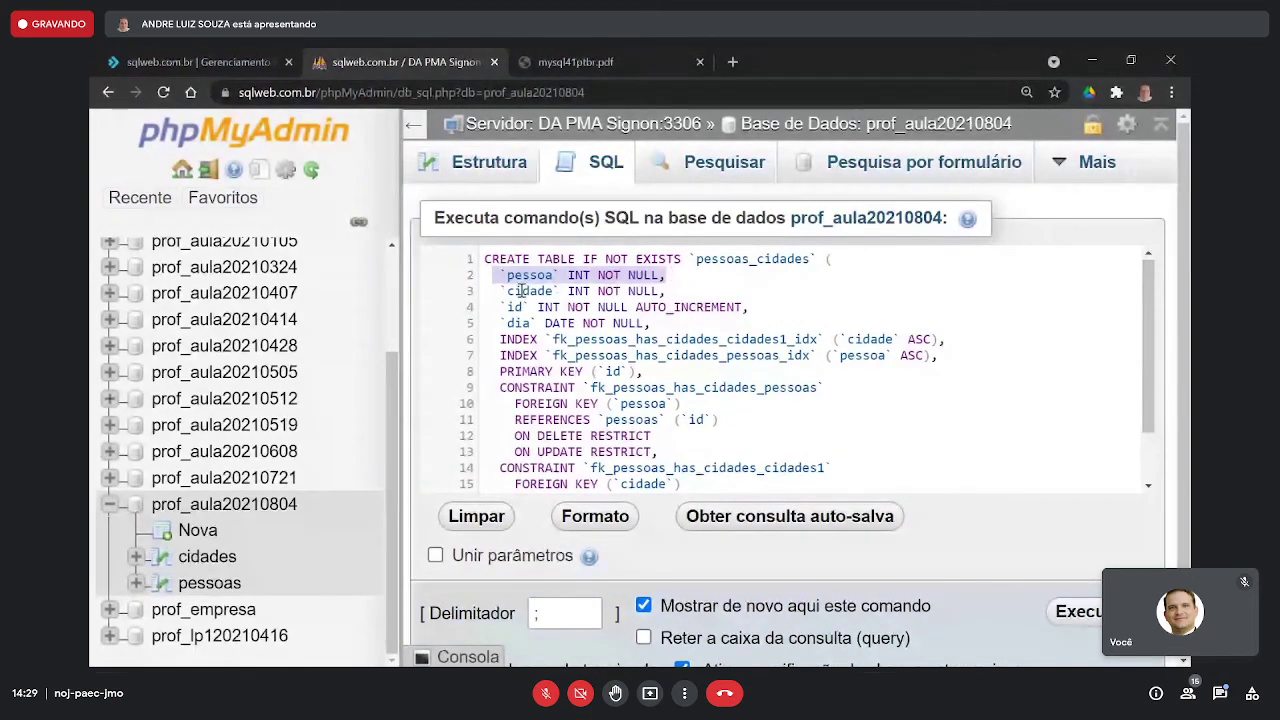
{"action": "left_click_drag", "start_coordinate": [493, 292], "coordinate": [676, 290]}
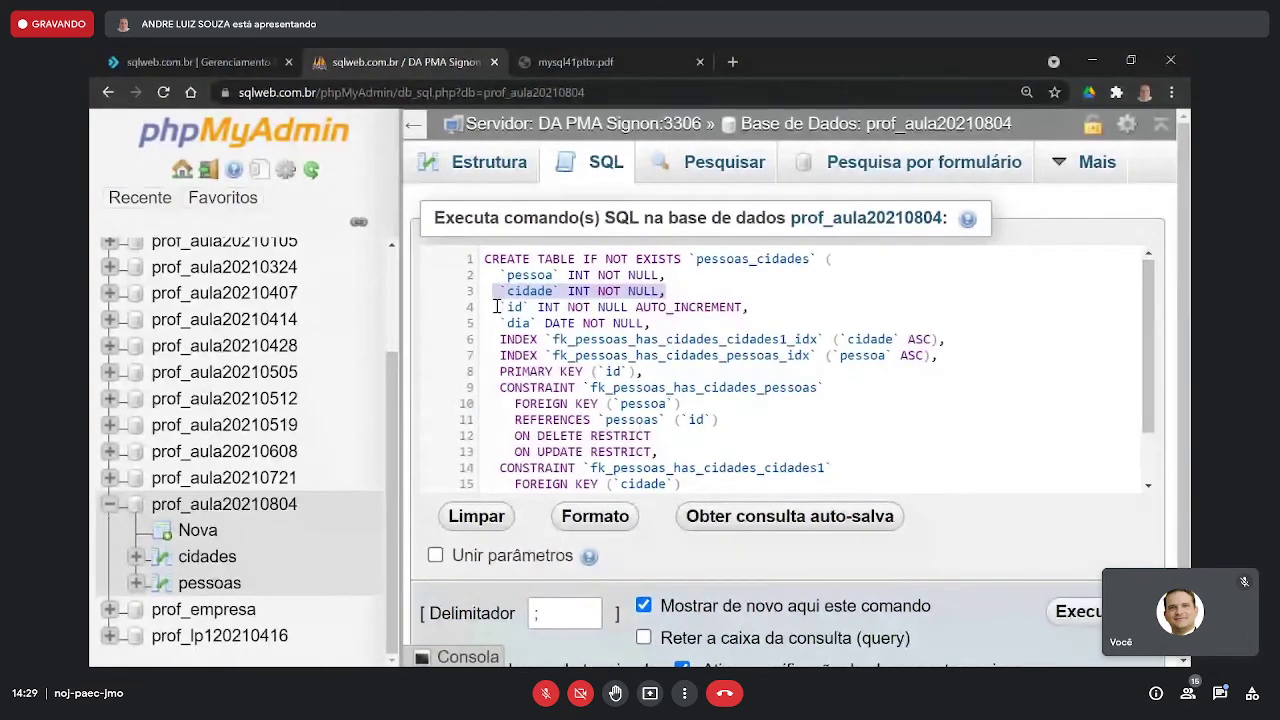
{"action": "left_click_drag", "start_coordinate": [494, 306], "coordinate": [745, 307]}
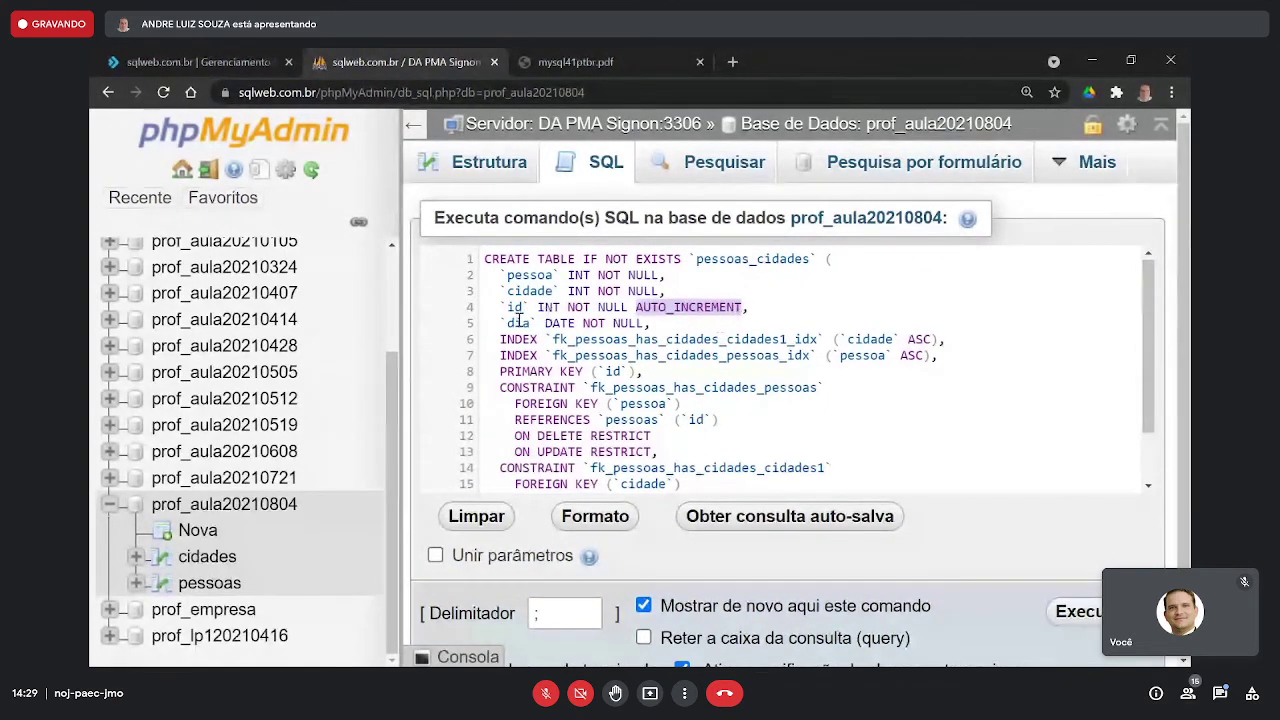
{"action": "left_click_drag", "start_coordinate": [500, 323], "coordinate": [538, 322]}
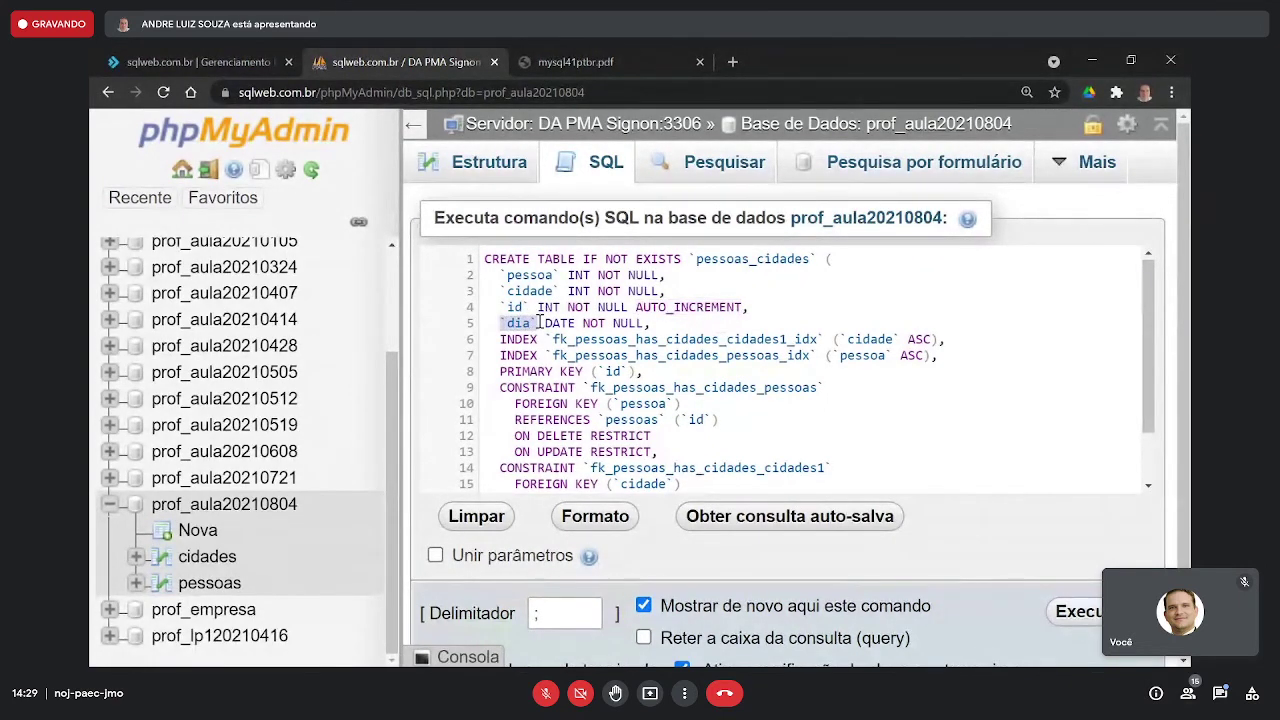
{"action": "double_click", "coordinate": [548, 323]}
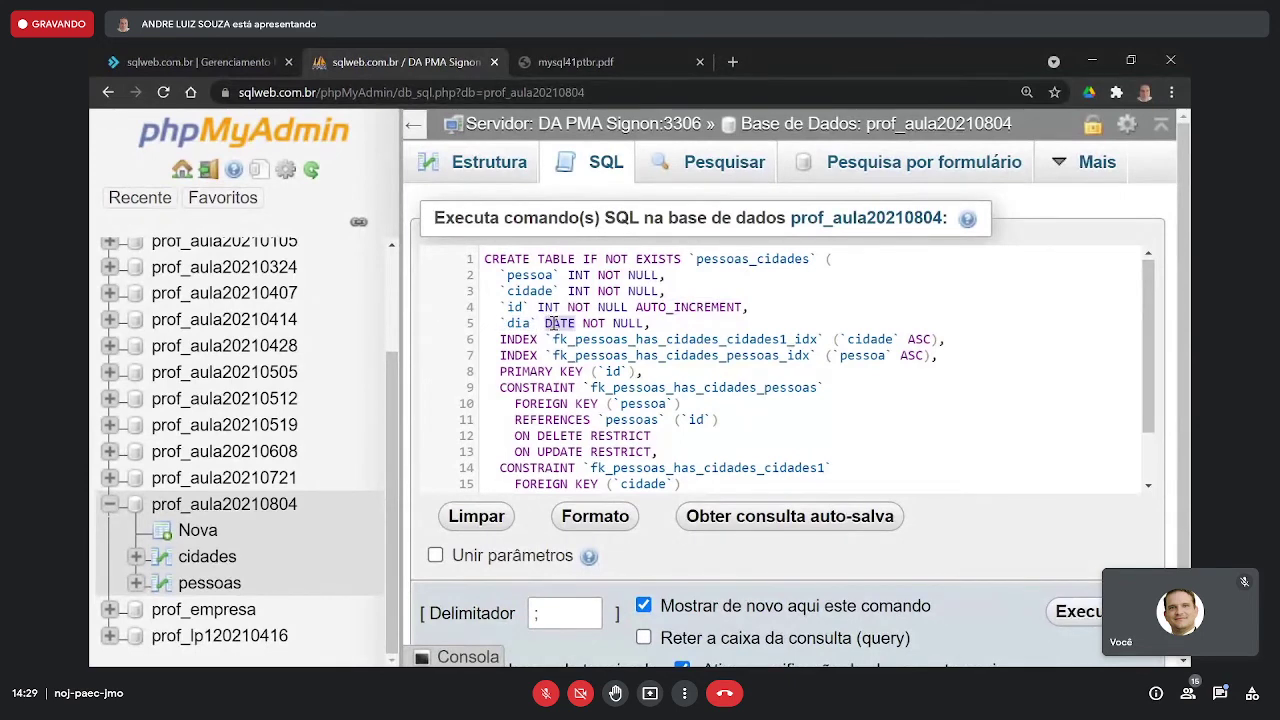
{"action": "left_click_drag", "start_coordinate": [582, 323], "coordinate": [648, 323]}
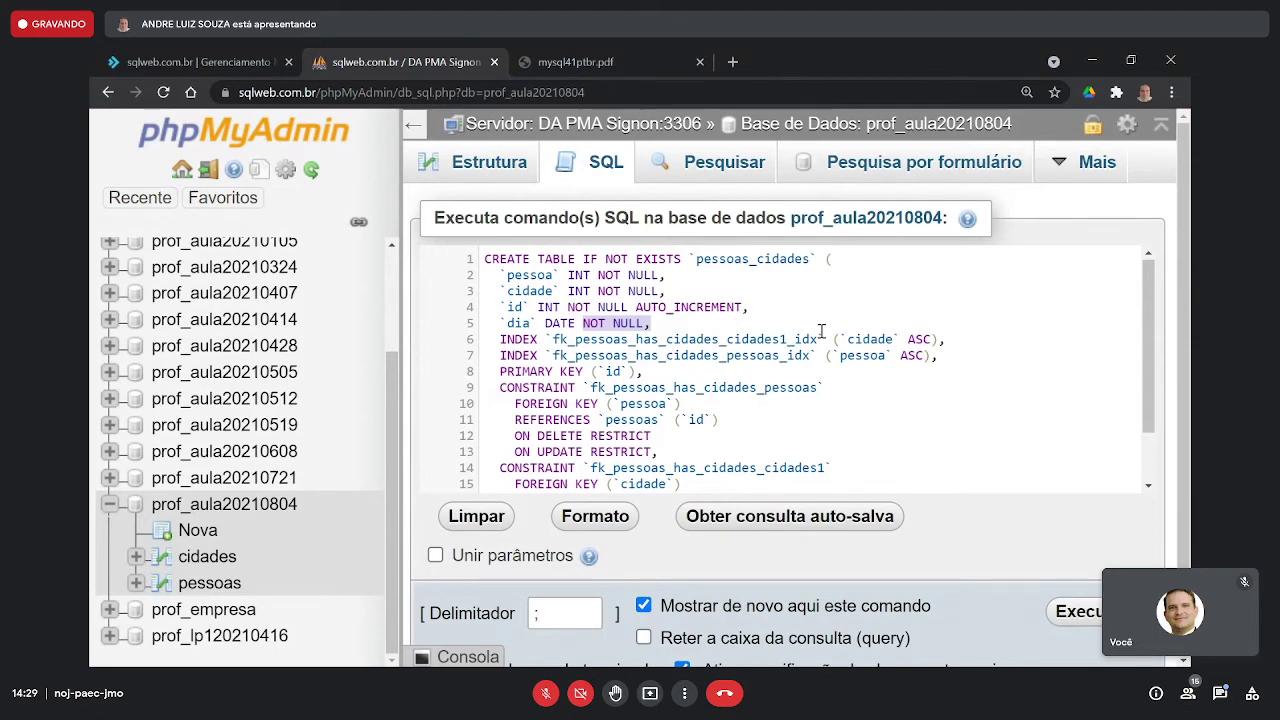
{"action": "key", "text": "alt+Tab"}
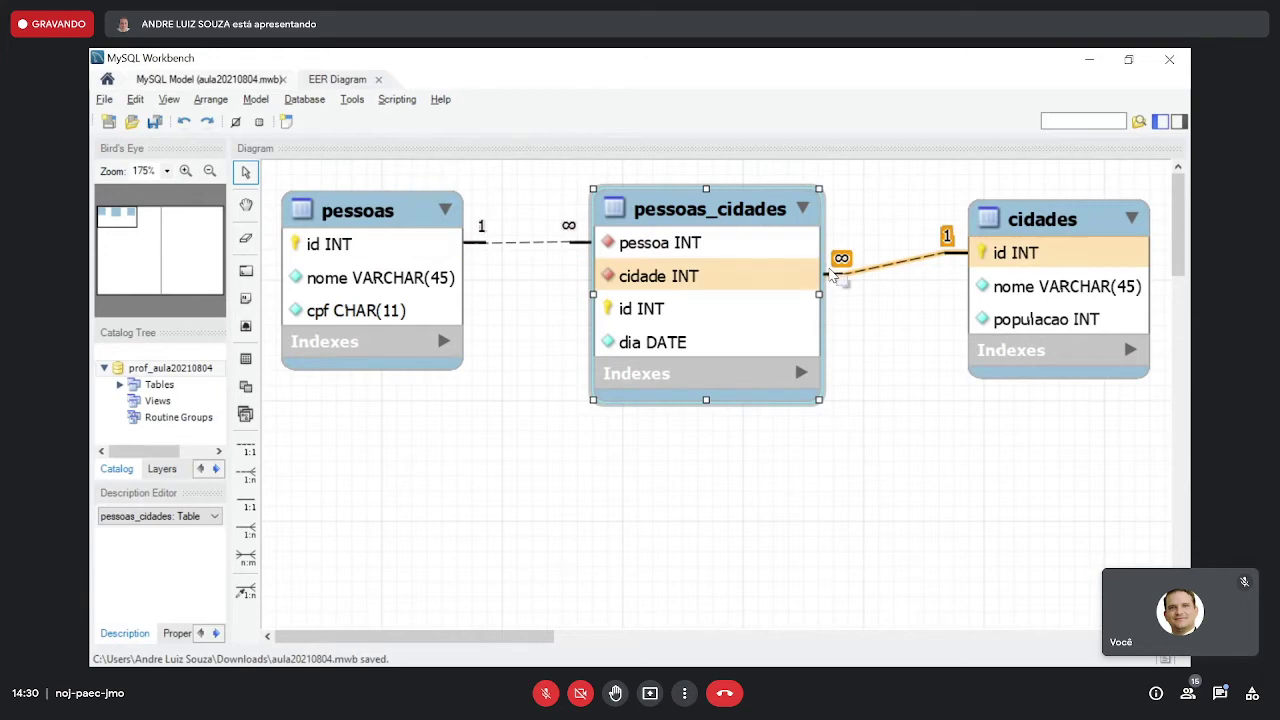
{"action": "key", "text": "alt+Tab"}
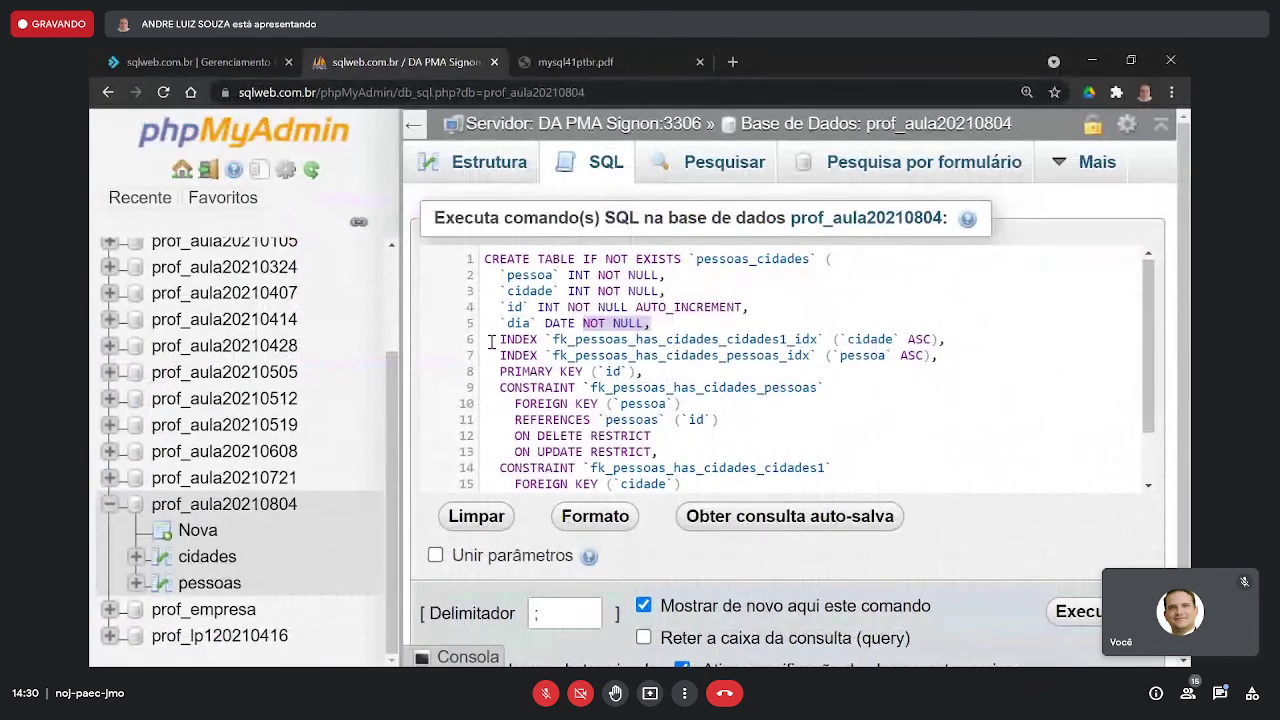
{"action": "left_click_drag", "start_coordinate": [490, 342], "coordinate": [818, 340]}
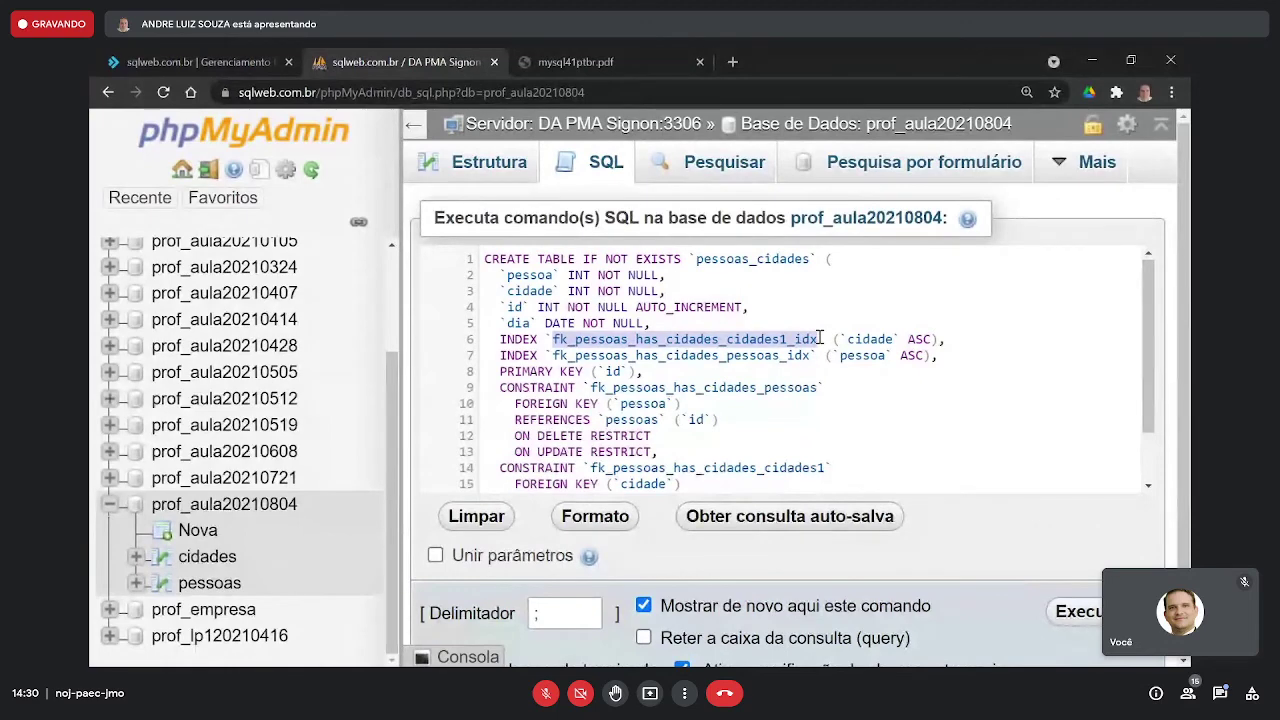
{"action": "double_click", "coordinate": [869, 340]}
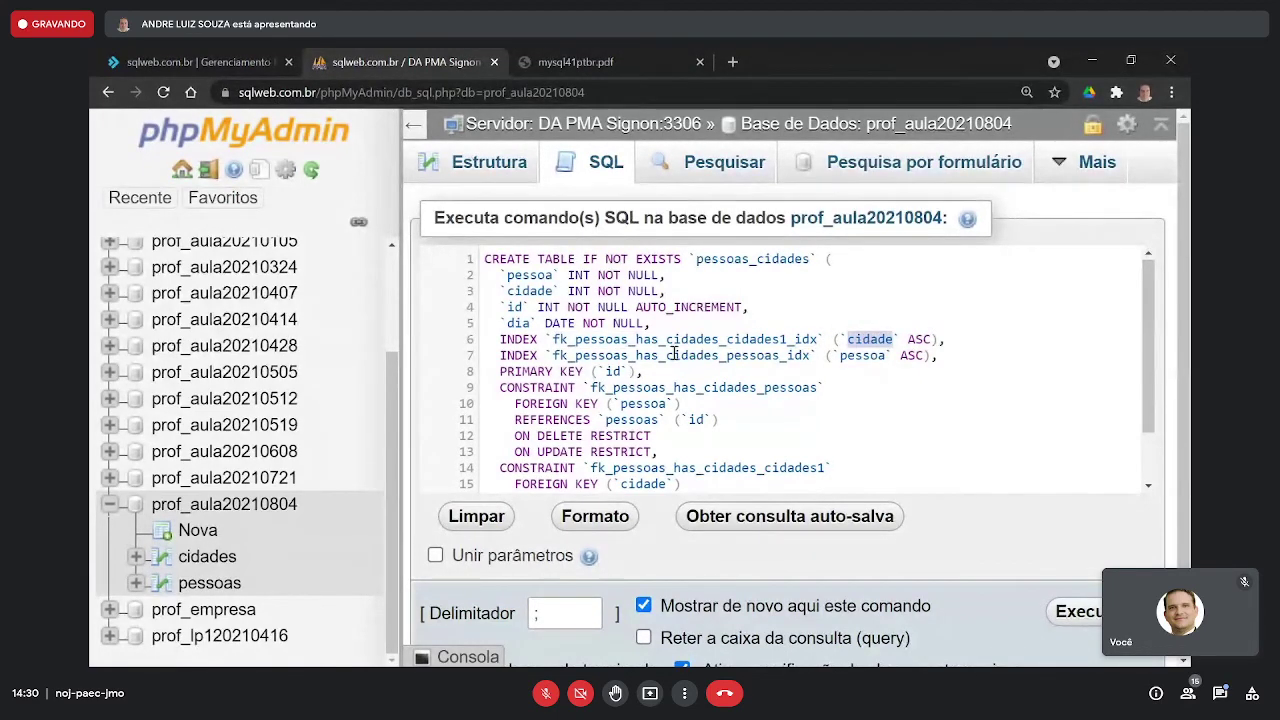
{"action": "double_click", "coordinate": [529, 356]}
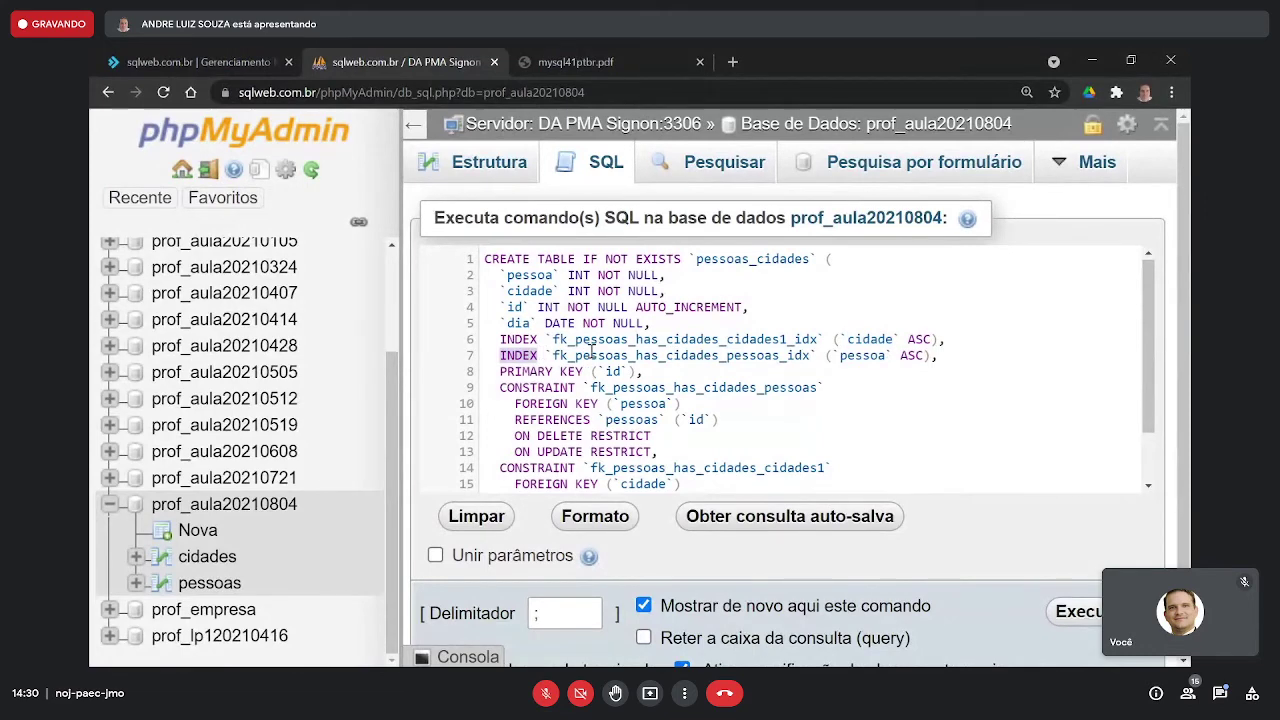
{"action": "left_click_drag", "start_coordinate": [568, 356], "coordinate": [812, 354]}
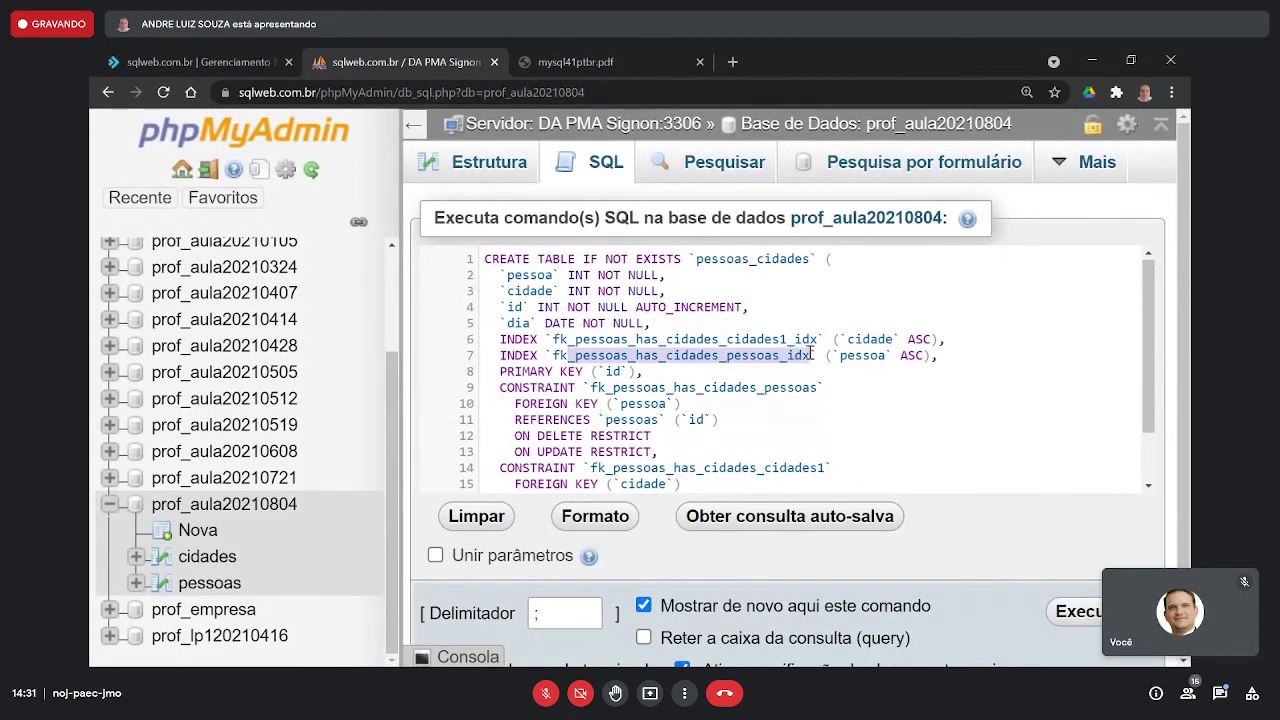
{"action": "double_click", "coordinate": [845, 356]}
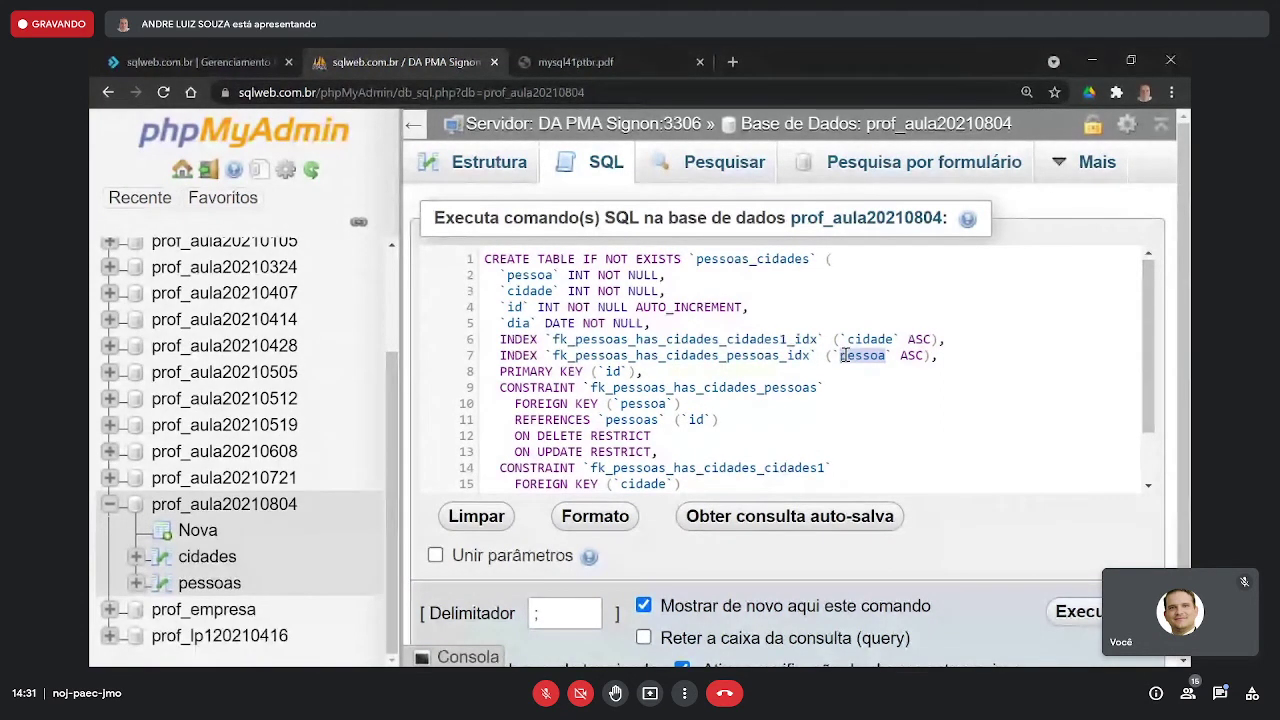
{"action": "left_click_drag", "start_coordinate": [946, 356], "coordinate": [491, 340]}
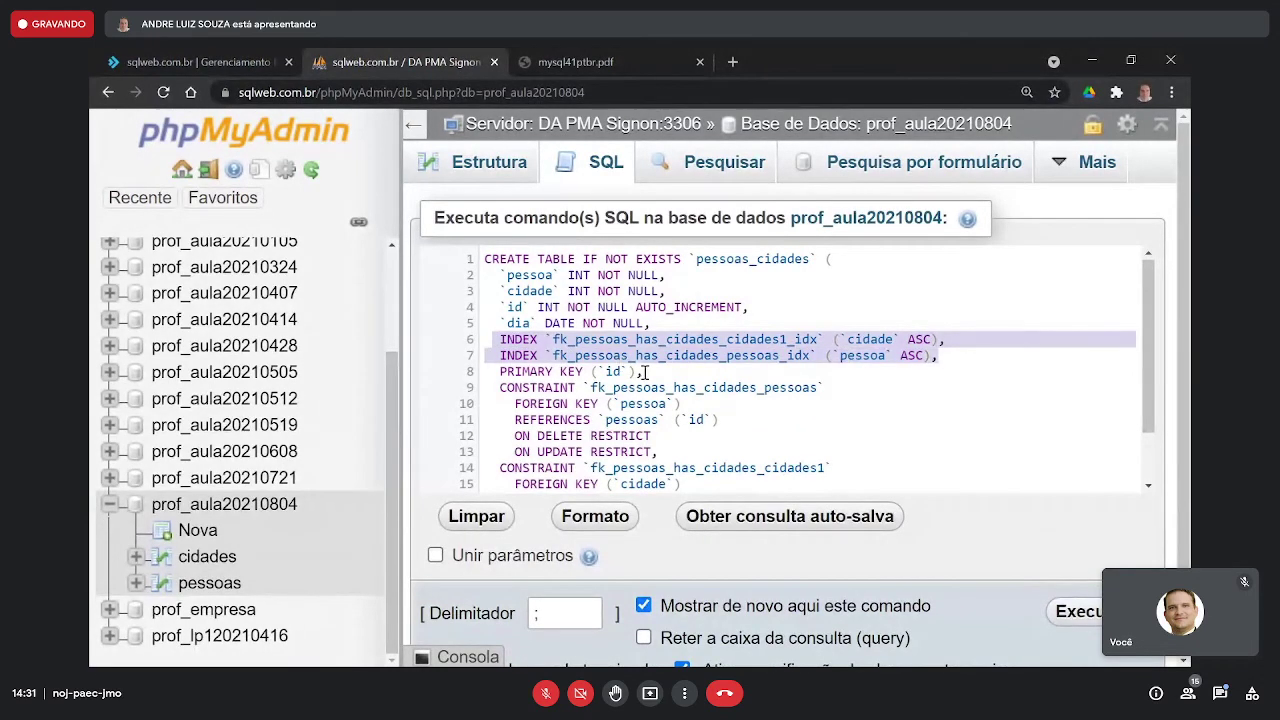
{"action": "left_click_drag", "start_coordinate": [652, 323], "coordinate": [480, 283]}
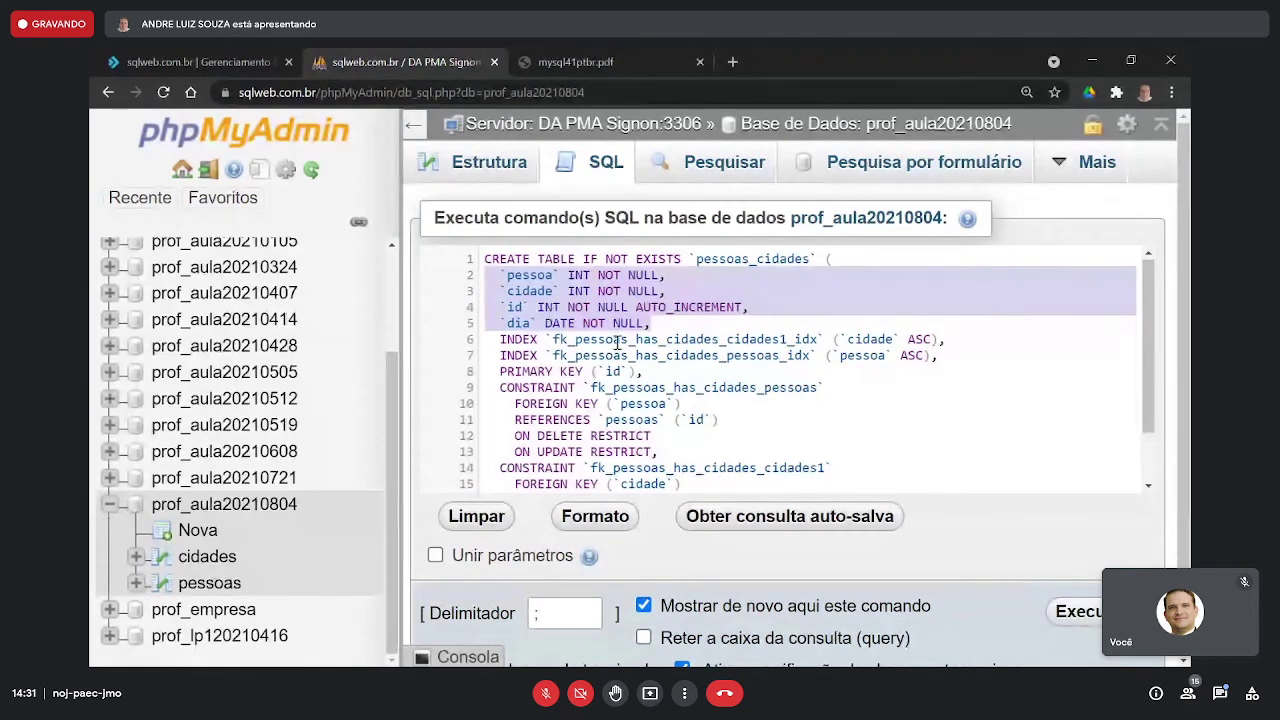
{"action": "left_click", "coordinate": [660, 372]}
{"action": "left_click_drag", "start_coordinate": [660, 372], "coordinate": [474, 370]}
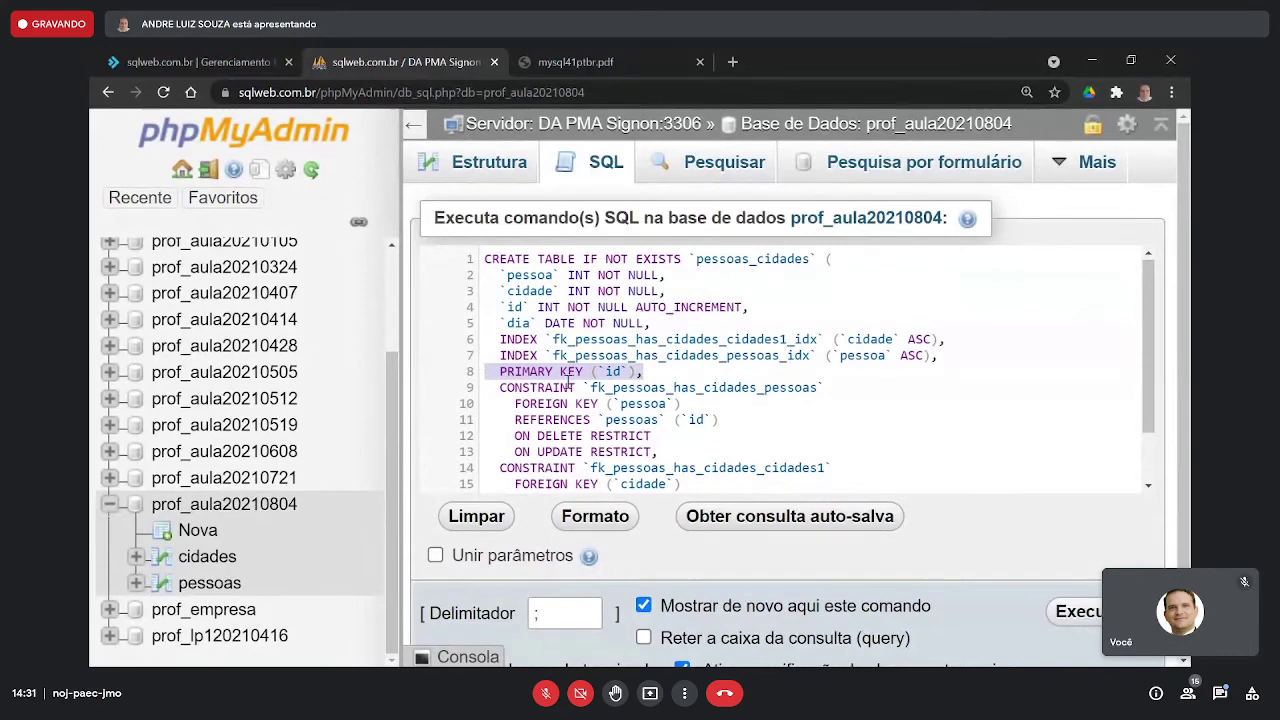
{"action": "scroll", "coordinate": [602, 386], "scroll_direction": "down", "scroll_amount": 1}
{"action": "scroll", "coordinate": [610, 376], "scroll_direction": "up", "scroll_amount": 1}
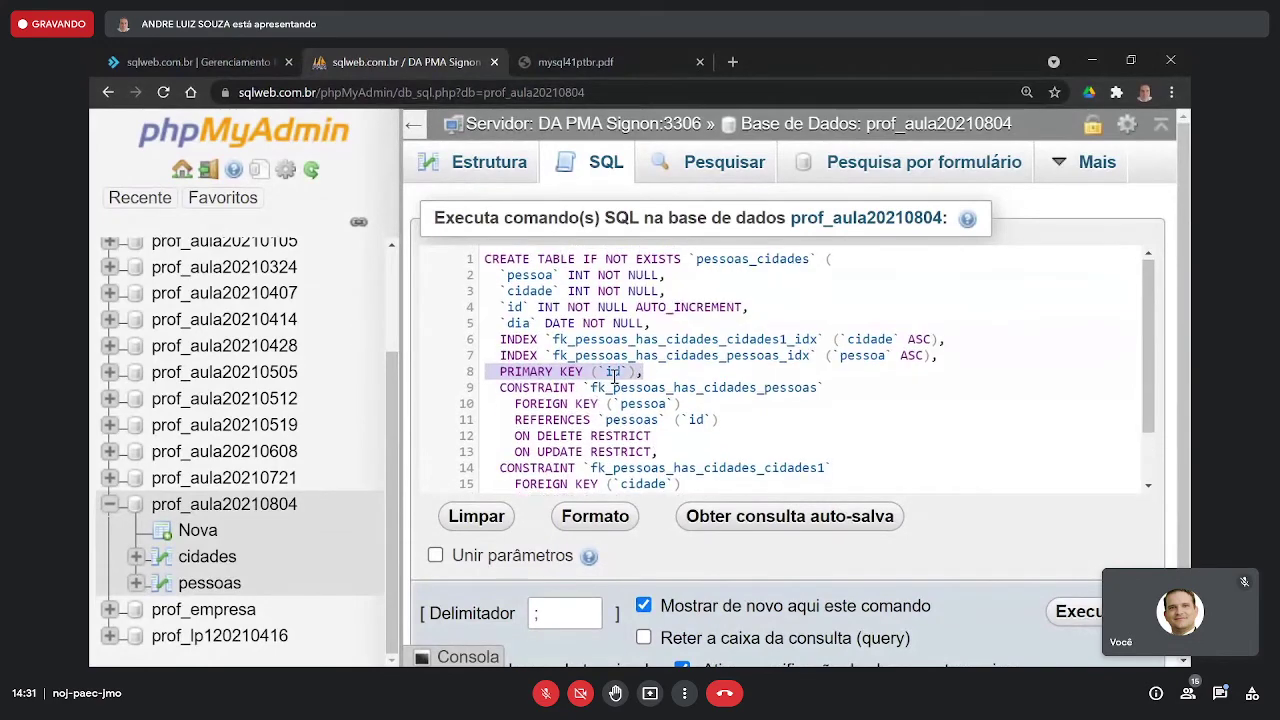
{"action": "left_click", "coordinate": [667, 375]}
{"action": "left_click_drag", "start_coordinate": [667, 375], "coordinate": [478, 262]}
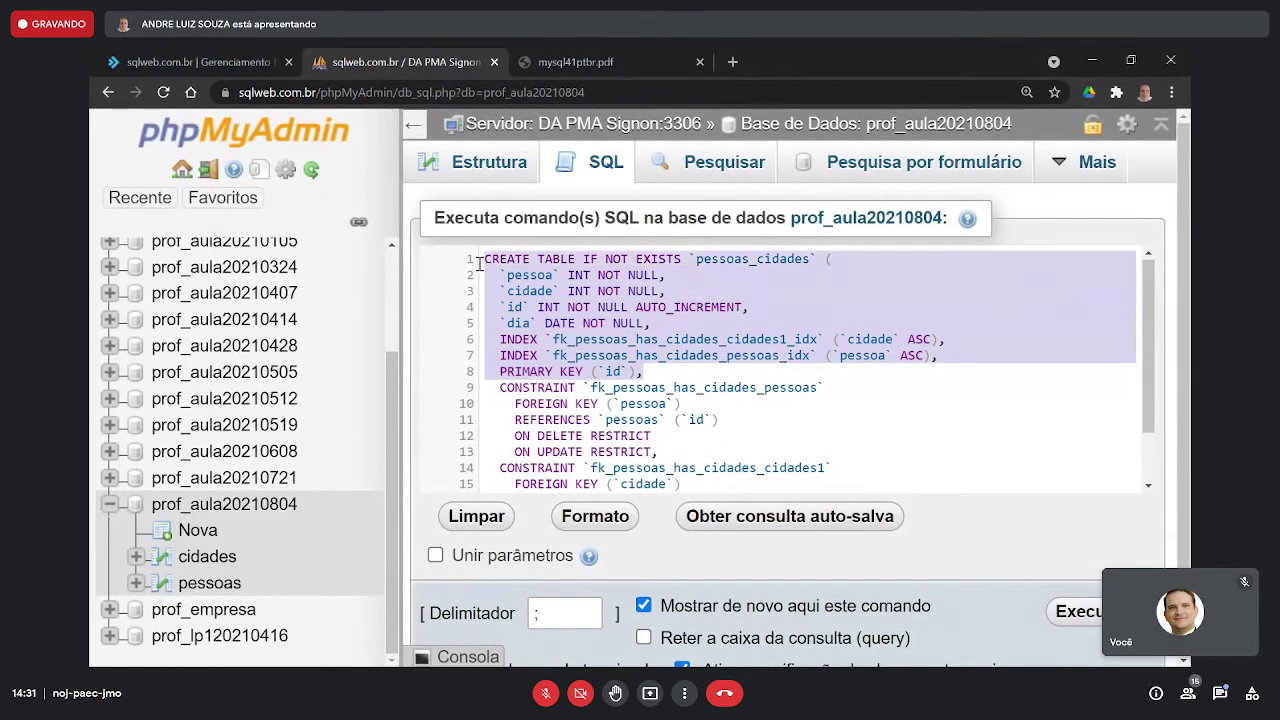
- Mark the pessoas and cidades foreign-key constraints and the REFERENCES pessoas line, then show the diagram
{"action": "scroll", "coordinate": [846, 410], "scroll_direction": "down", "scroll_amount": 1}
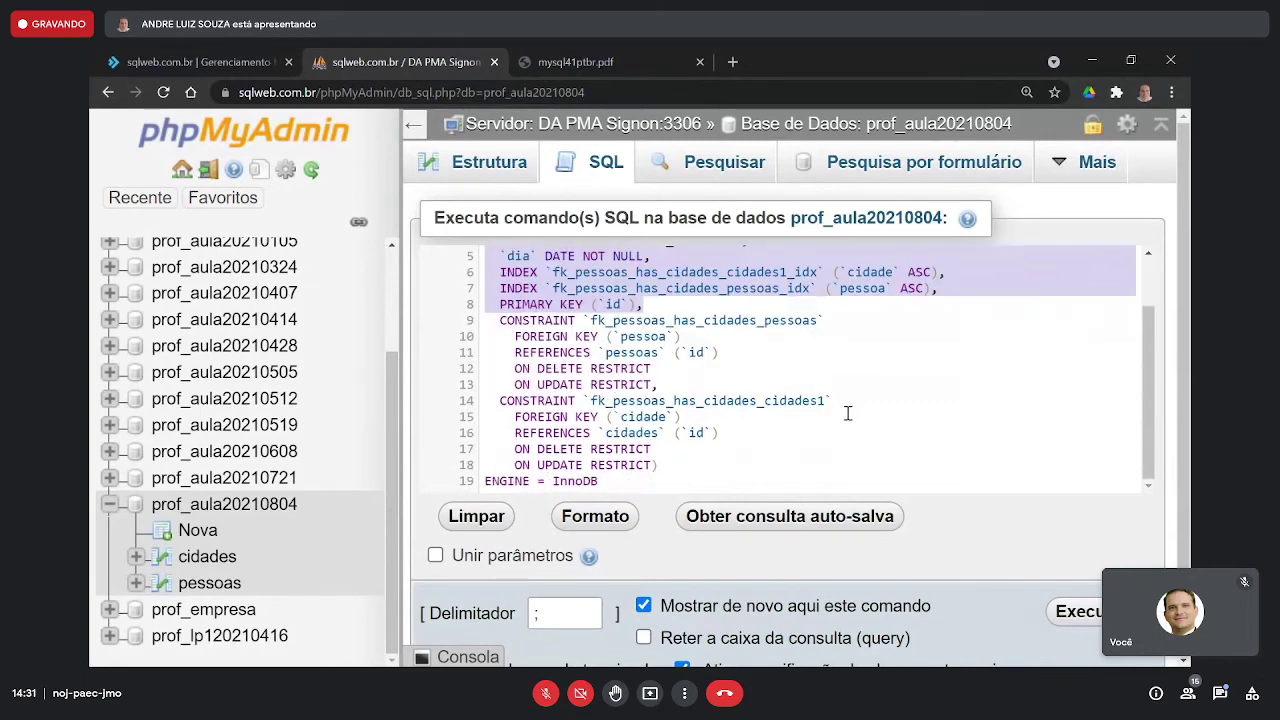
{"action": "left_click_drag", "start_coordinate": [679, 385], "coordinate": [477, 336]}
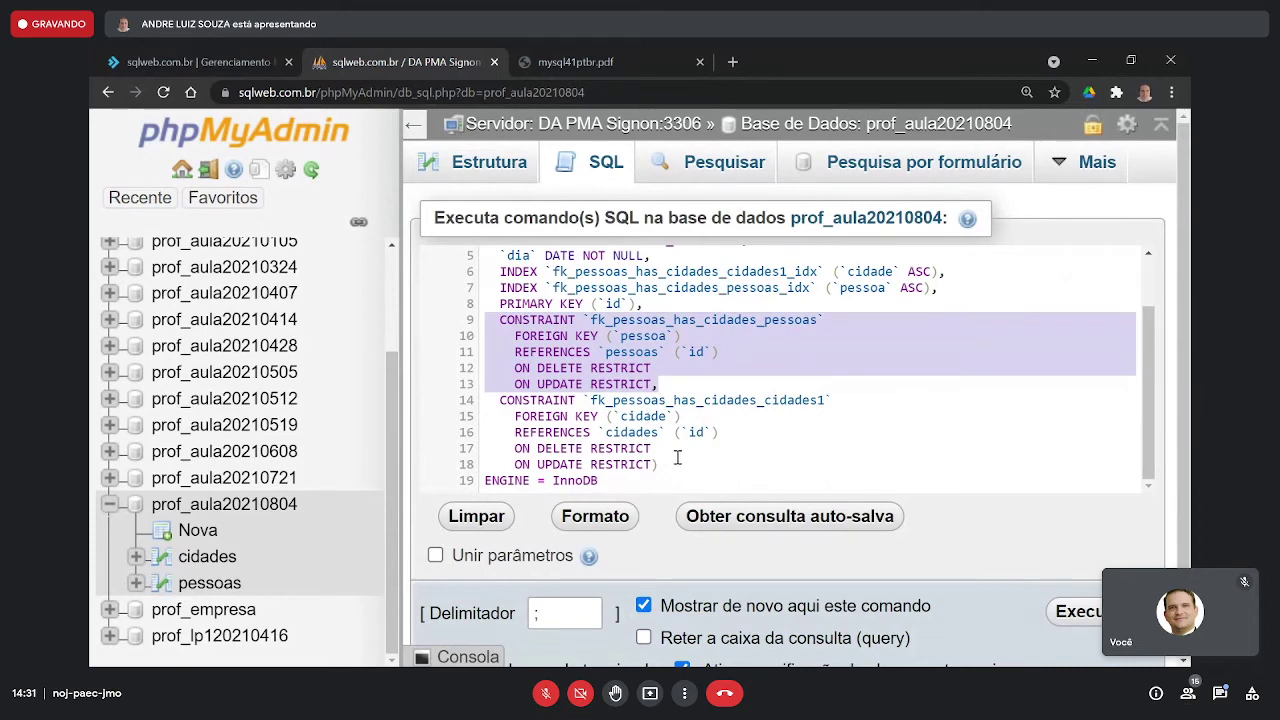
{"action": "left_click_drag", "start_coordinate": [677, 466], "coordinate": [484, 400]}
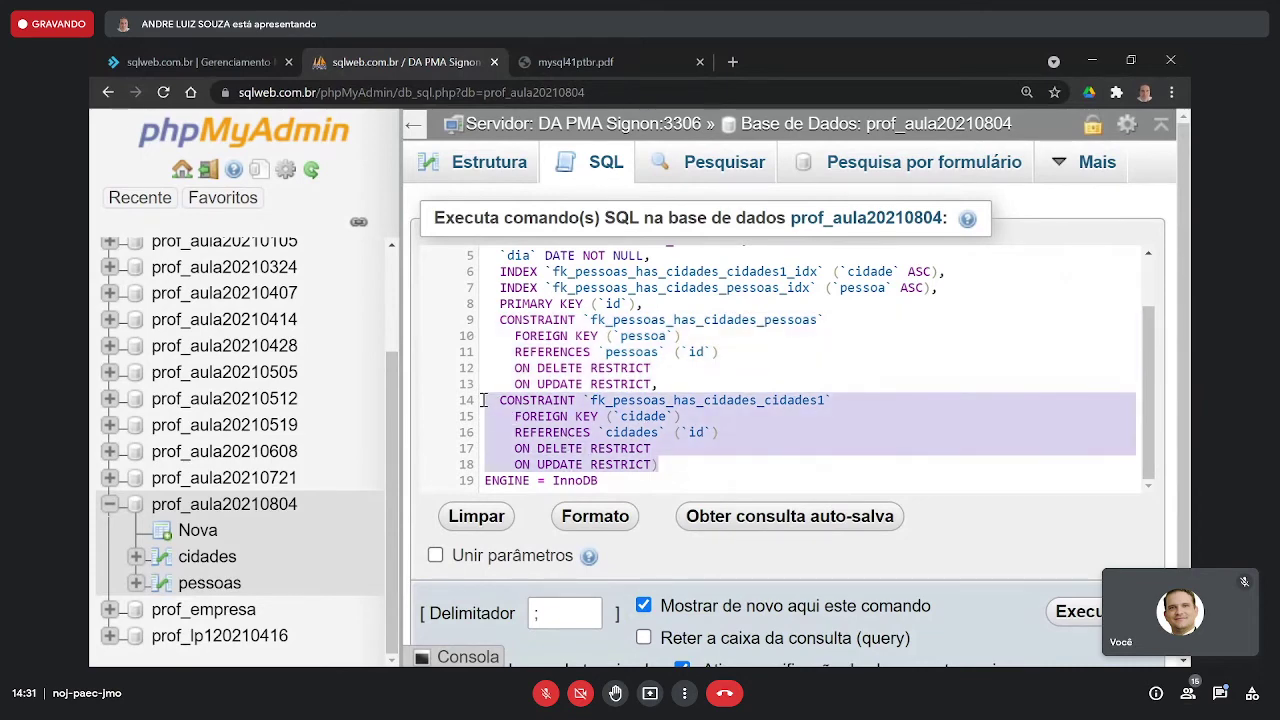
{"action": "left_click_drag", "start_coordinate": [651, 386], "coordinate": [486, 322]}
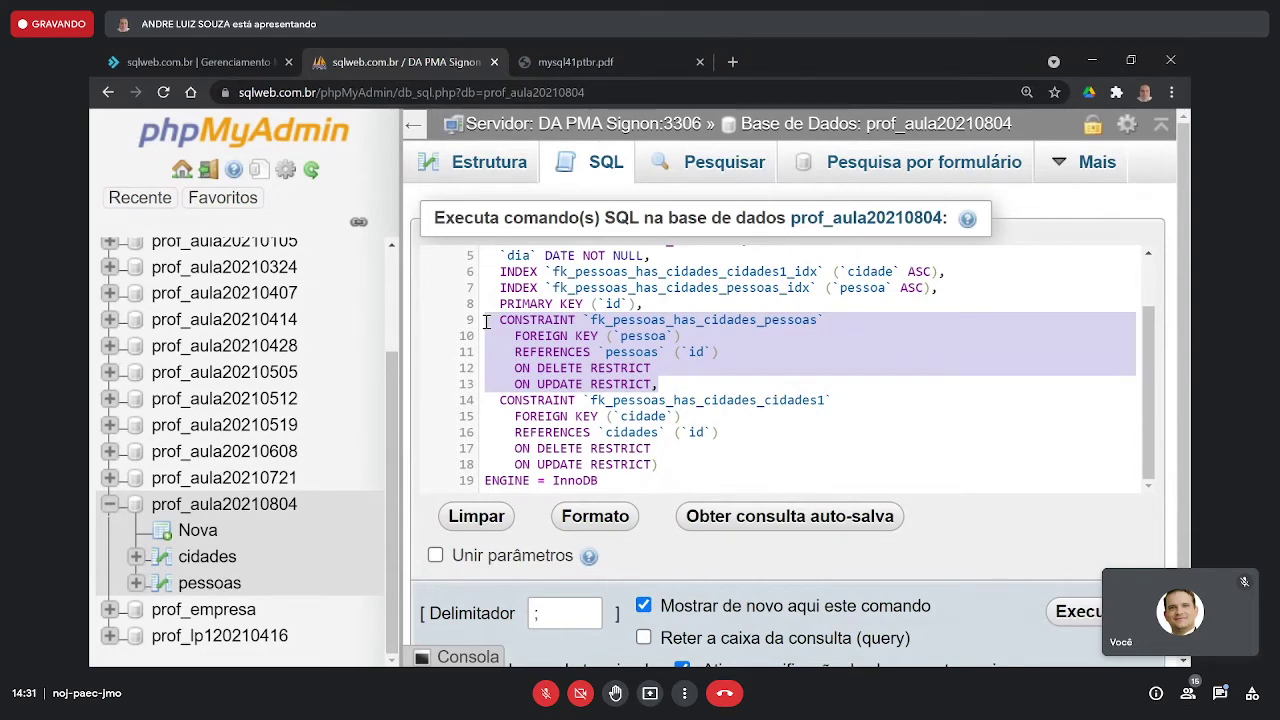
{"action": "key", "text": "alt+Tab"}
{"action": "key", "text": "alt+Tab"}
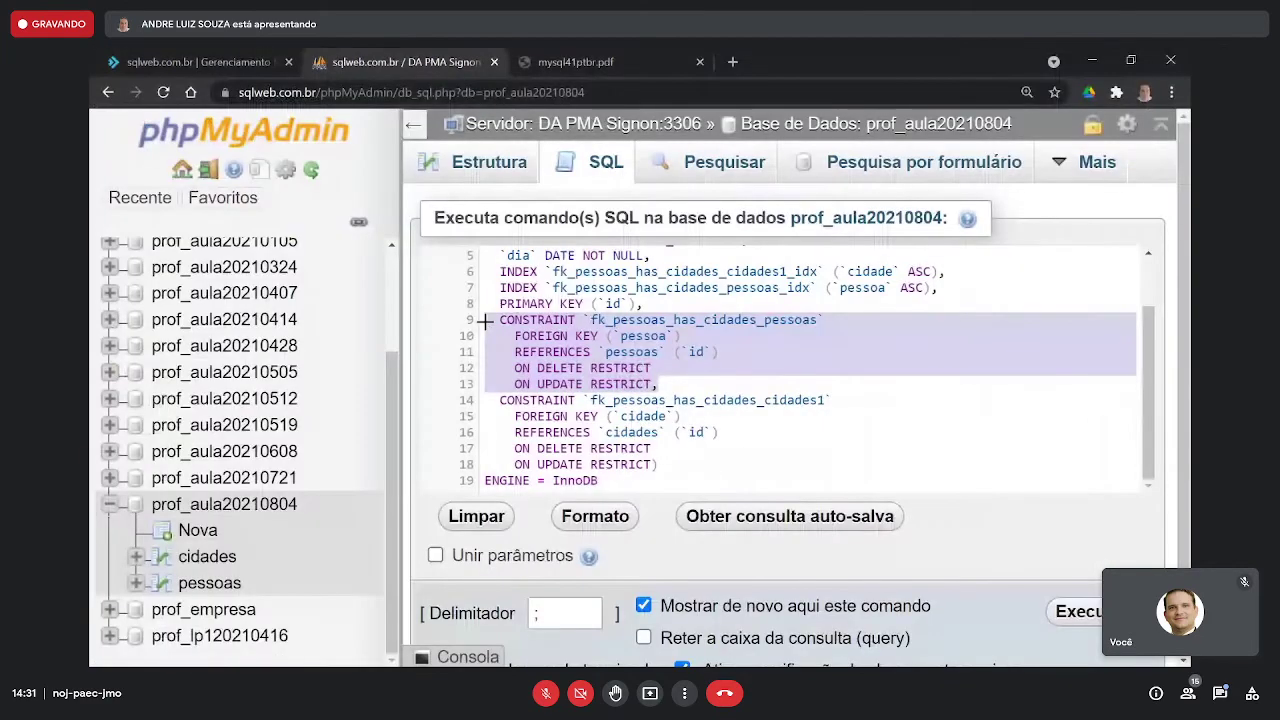
{"action": "key", "text": "alt+Tab"}
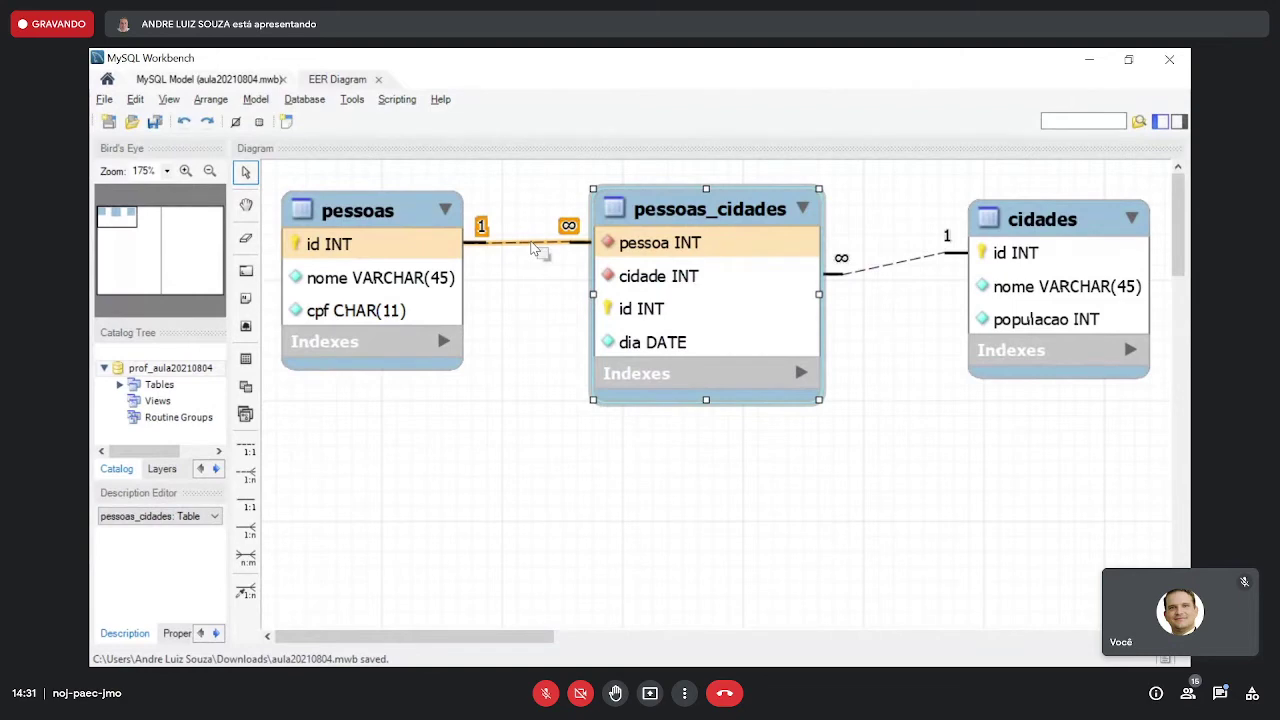
{"action": "key", "text": "alt+Tab"}
{"action": "left_click", "coordinate": [733, 352]}
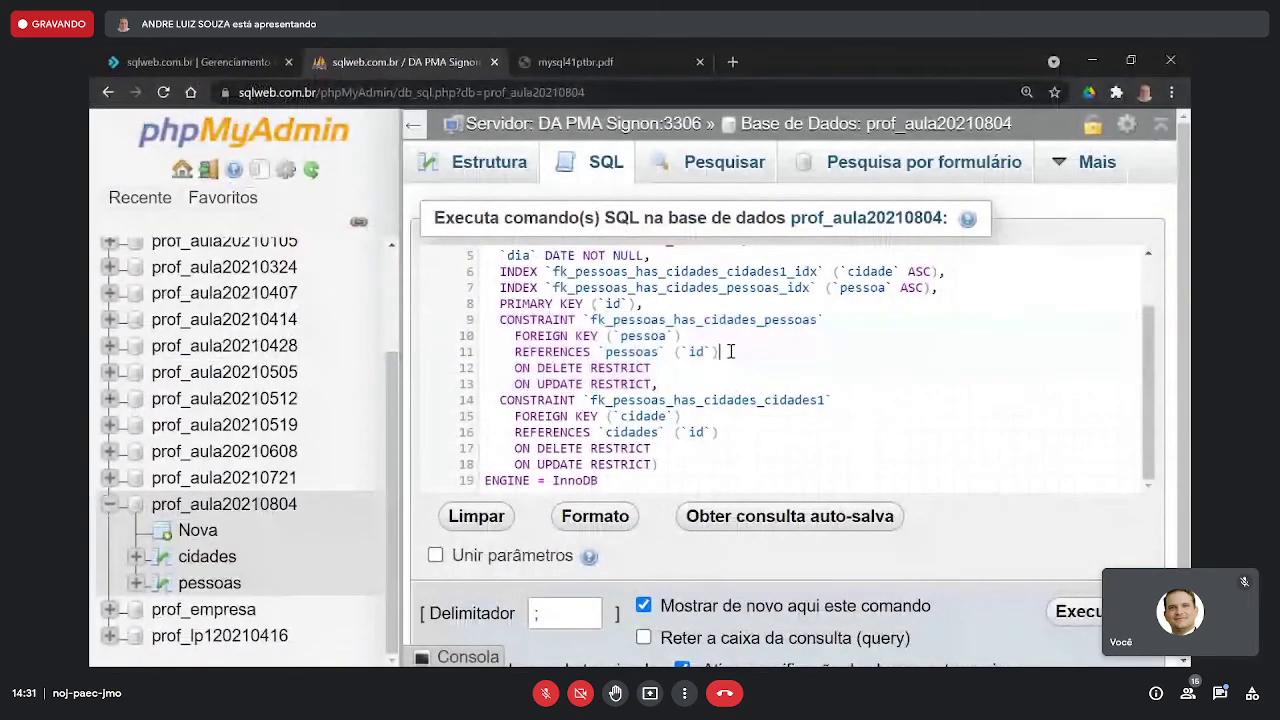
{"action": "left_click_drag", "start_coordinate": [730, 351], "coordinate": [512, 351]}
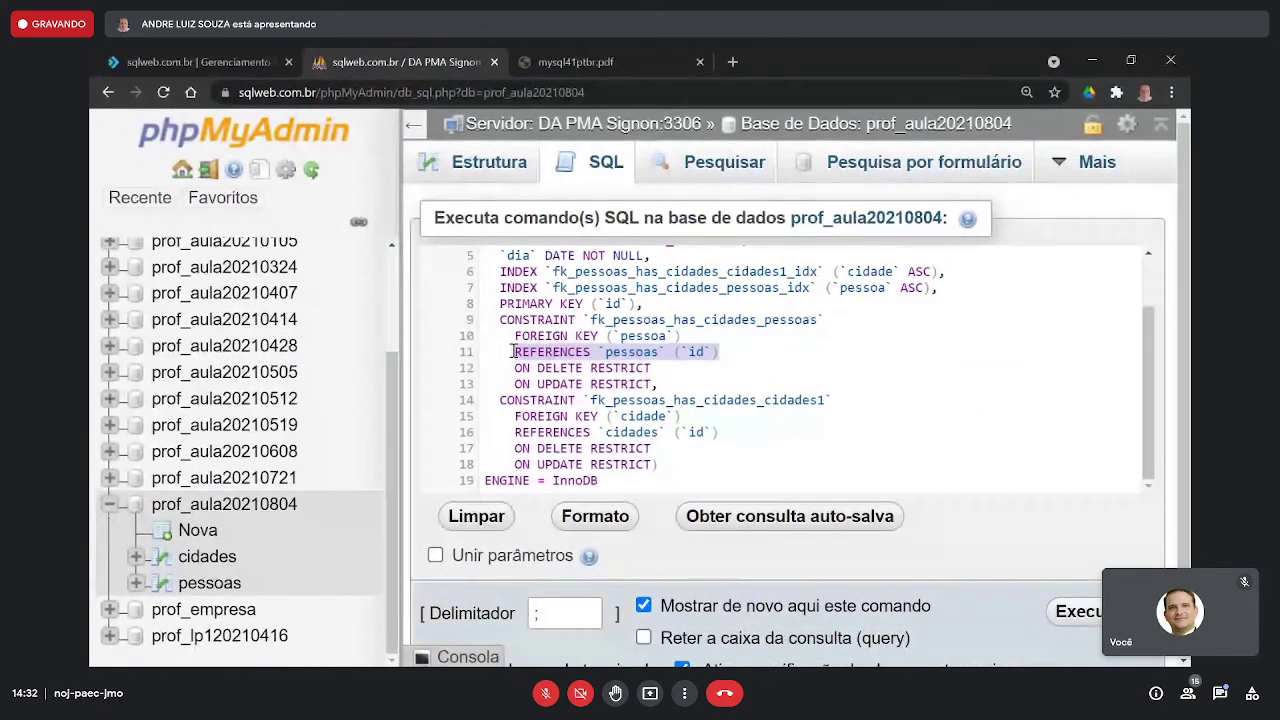
{"action": "key", "text": "alt+Tab"}
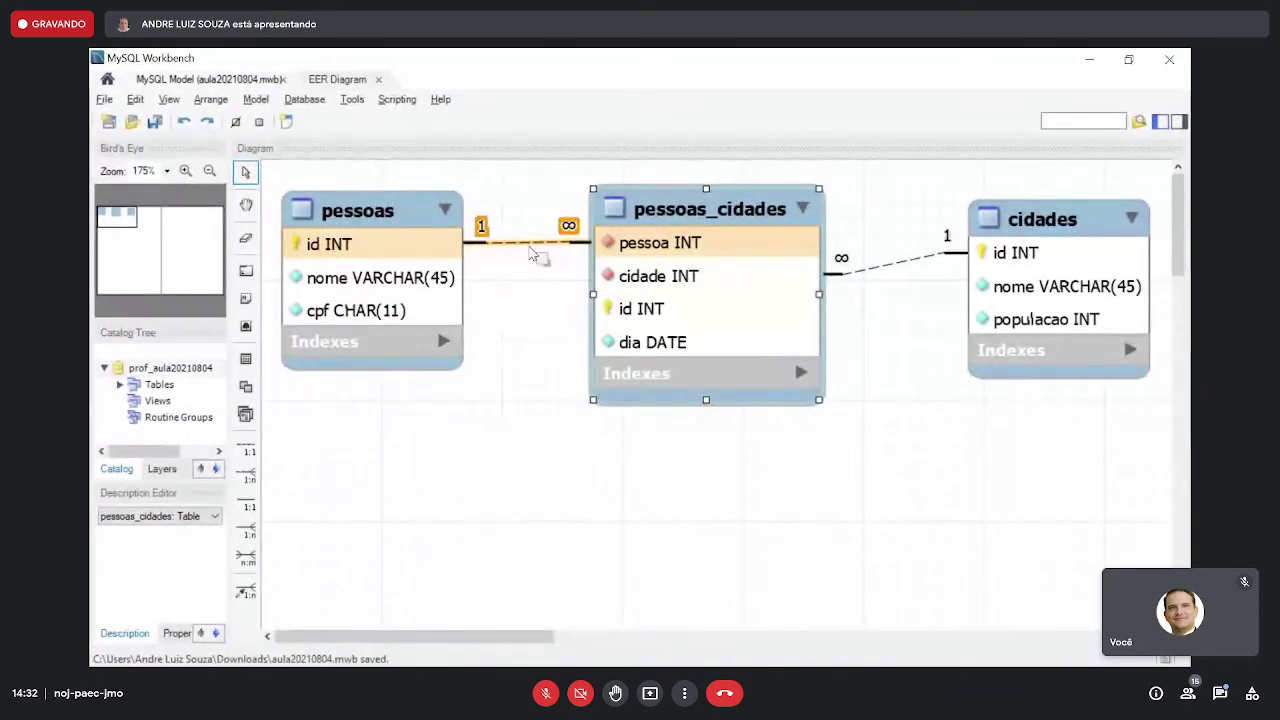
- Return to the pessoas_cidades script and highlight its FOREIGN KEY pessoa REFERENCES pessoas id lines
{"action": "key", "text": "alt+Tab"}
{"action": "left_click_drag", "start_coordinate": [714, 335], "coordinate": [770, 352]}
{"action": "left_click", "coordinate": [556, 345]}
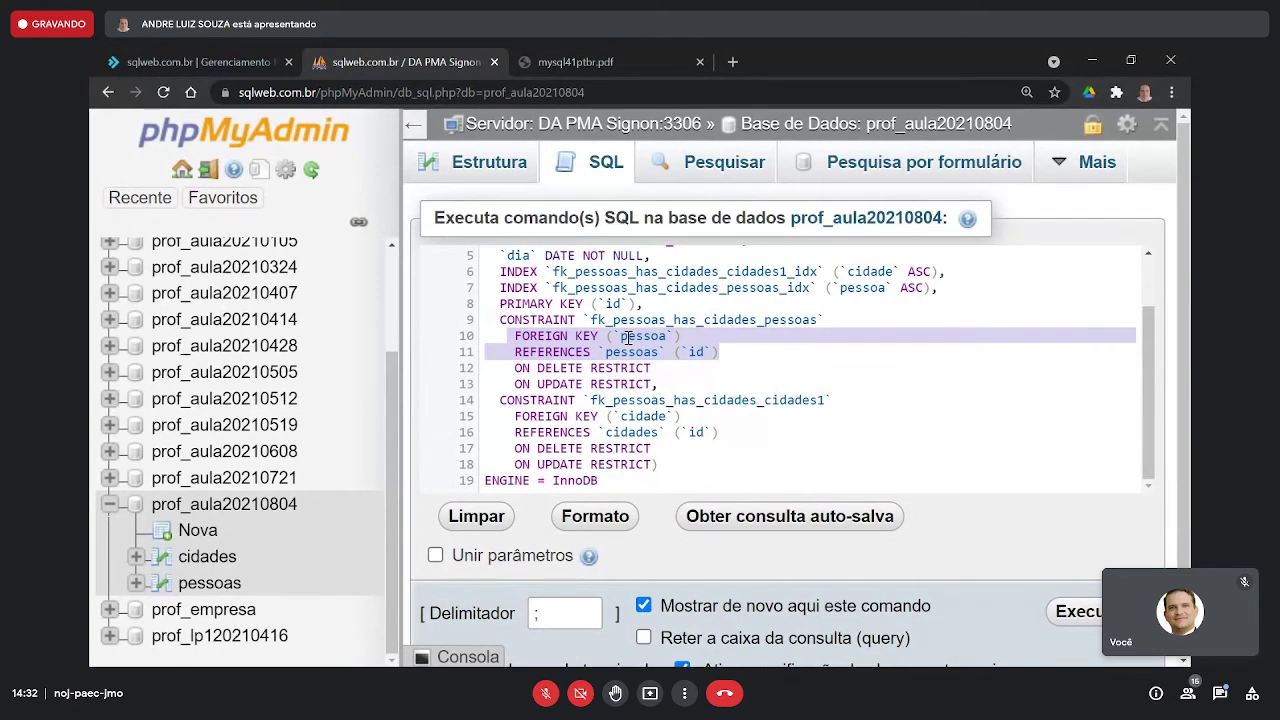
- Highlight the pessoa column, its FOREIGN KEY clause and the pessoas id reference, then compare with the Workbench diagram
{"action": "scroll", "coordinate": [628, 337], "scroll_direction": "up", "scroll_amount": 2}
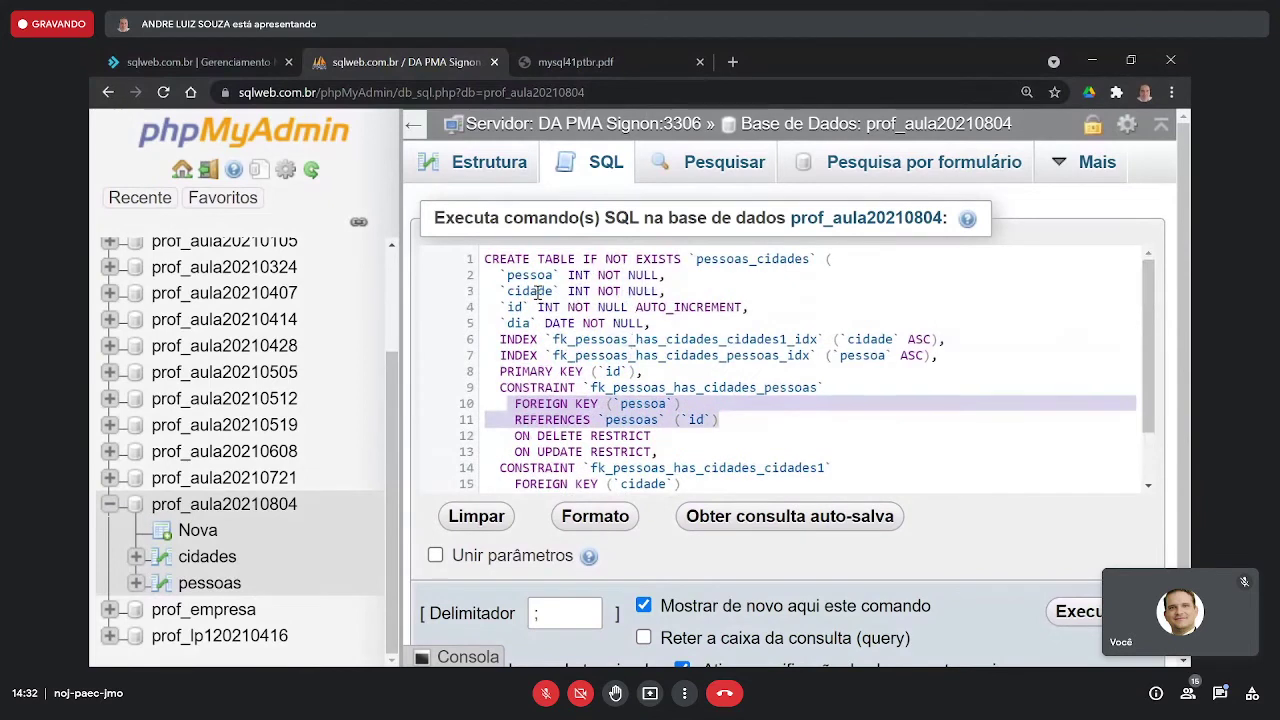
{"action": "left_click_drag", "start_coordinate": [500, 275], "coordinate": [669, 274]}
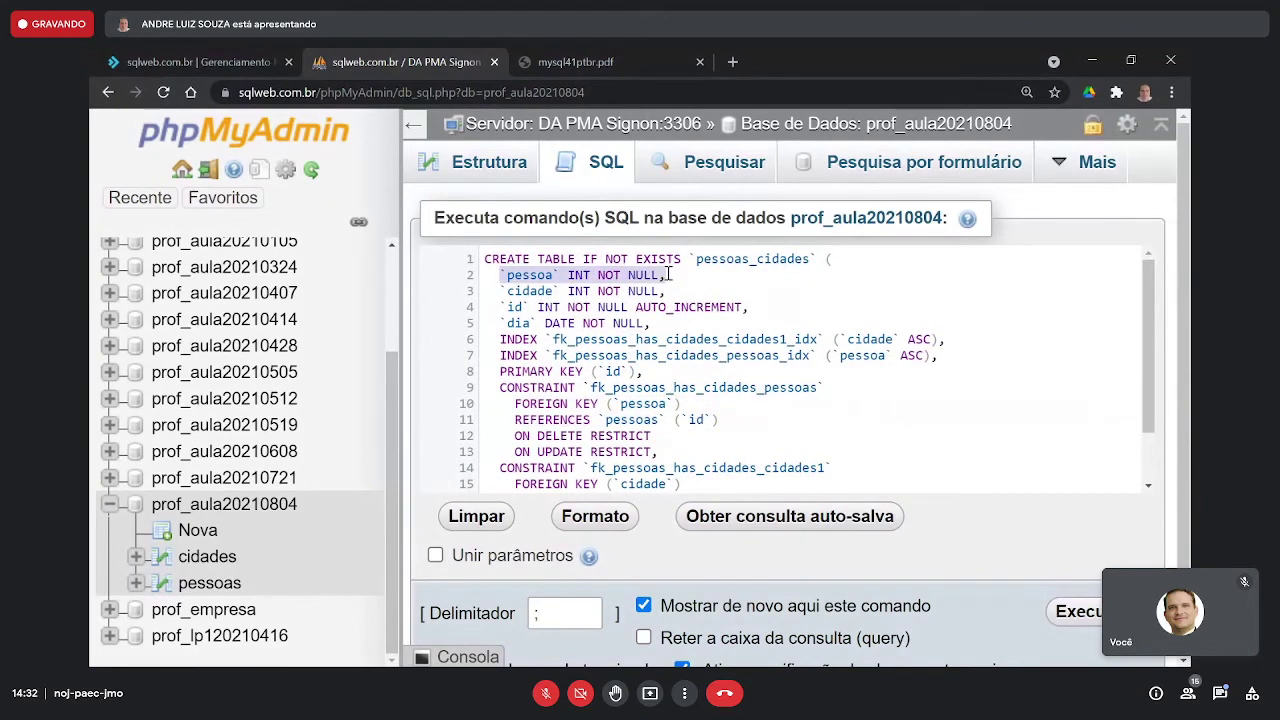
{"action": "left_click_drag", "start_coordinate": [508, 403], "coordinate": [684, 404]}
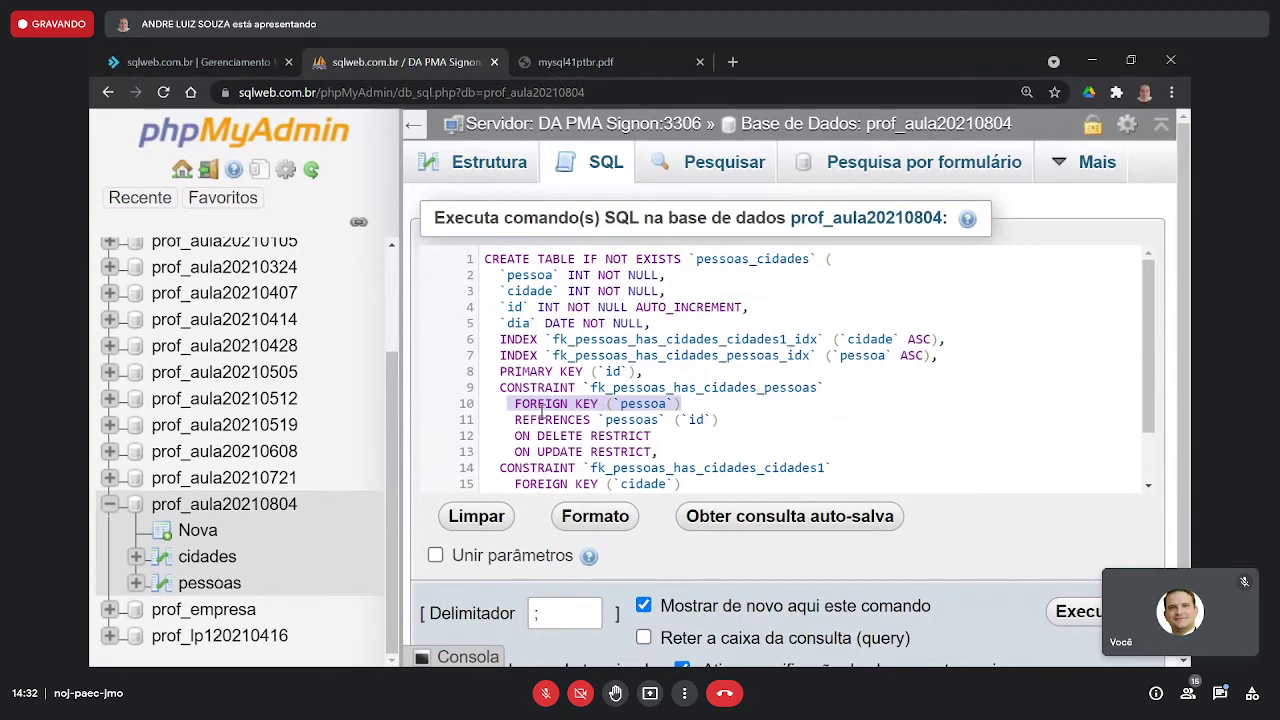
{"action": "left_click_drag", "start_coordinate": [500, 419], "coordinate": [741, 424]}
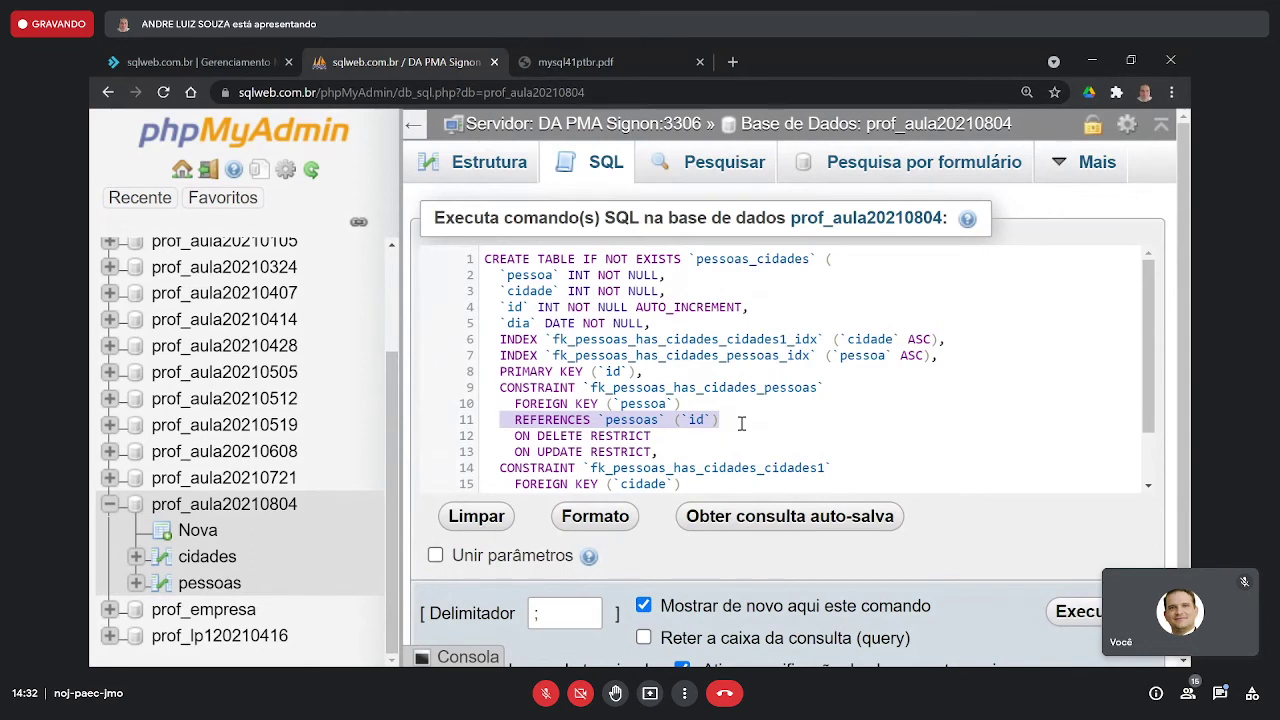
{"action": "key", "text": "alt+Tab"}
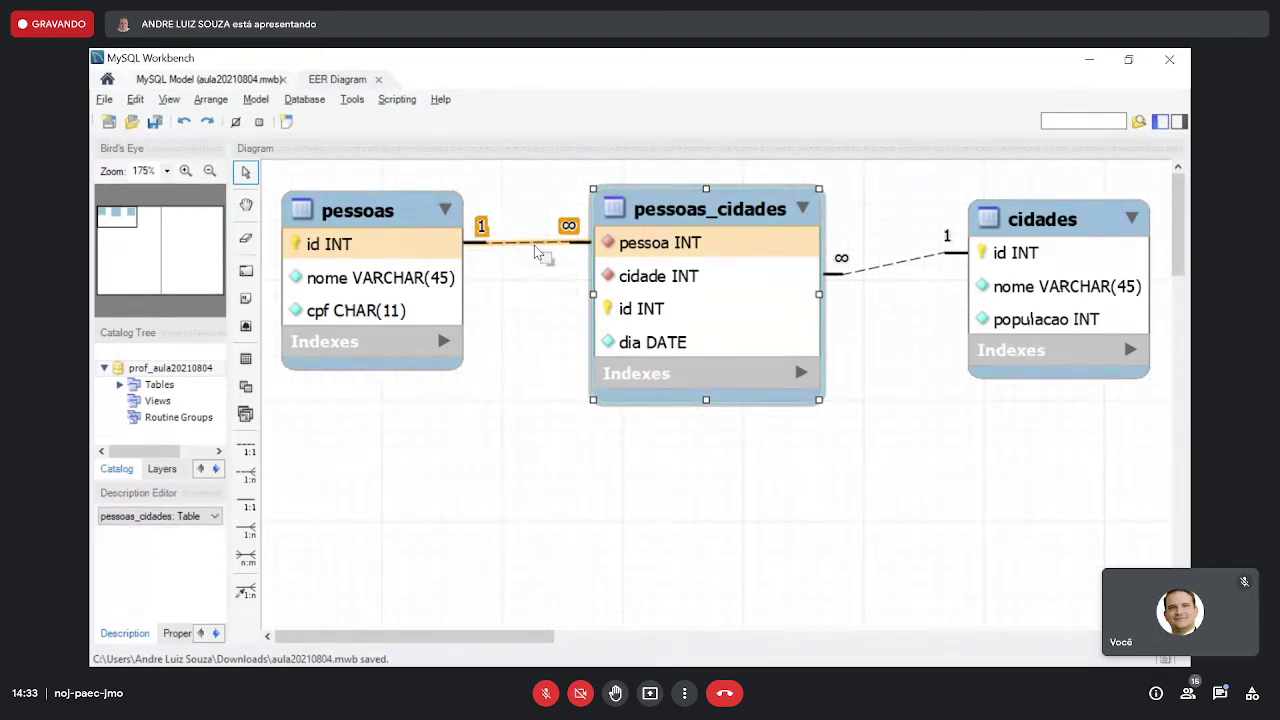
{"action": "key", "text": "alt+Tab"}
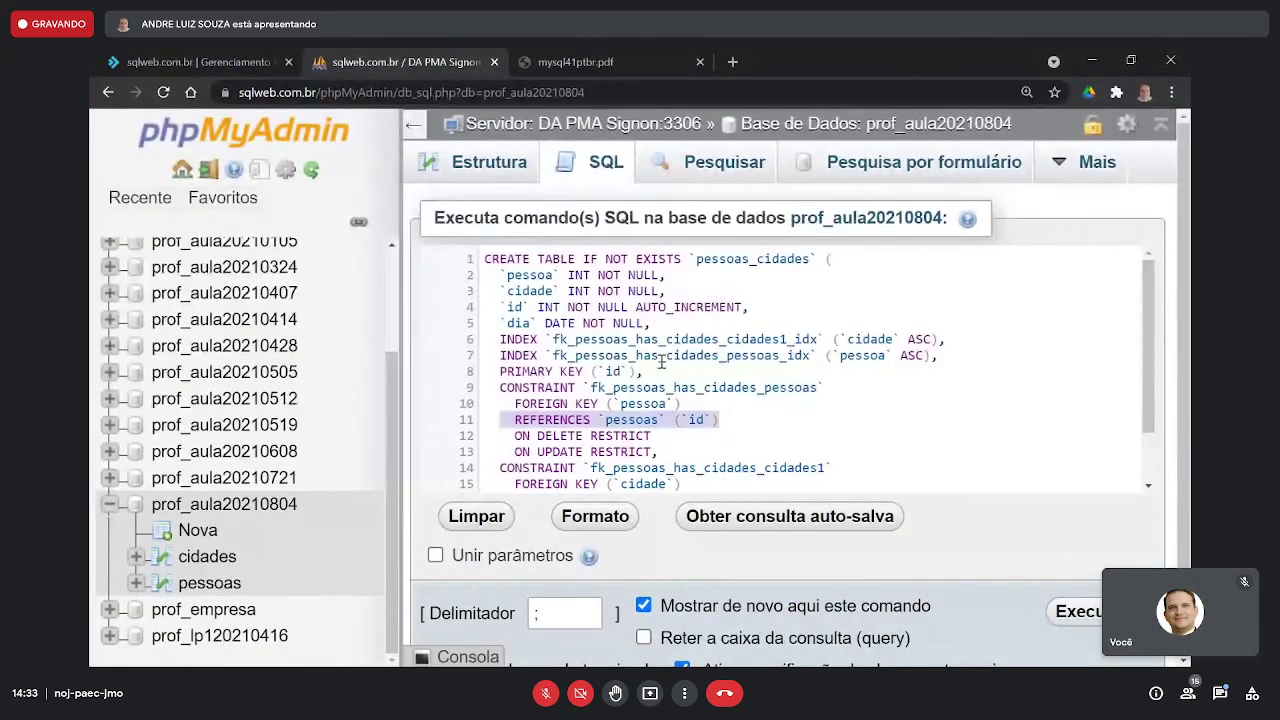
{"action": "left_click", "coordinate": [667, 403]}
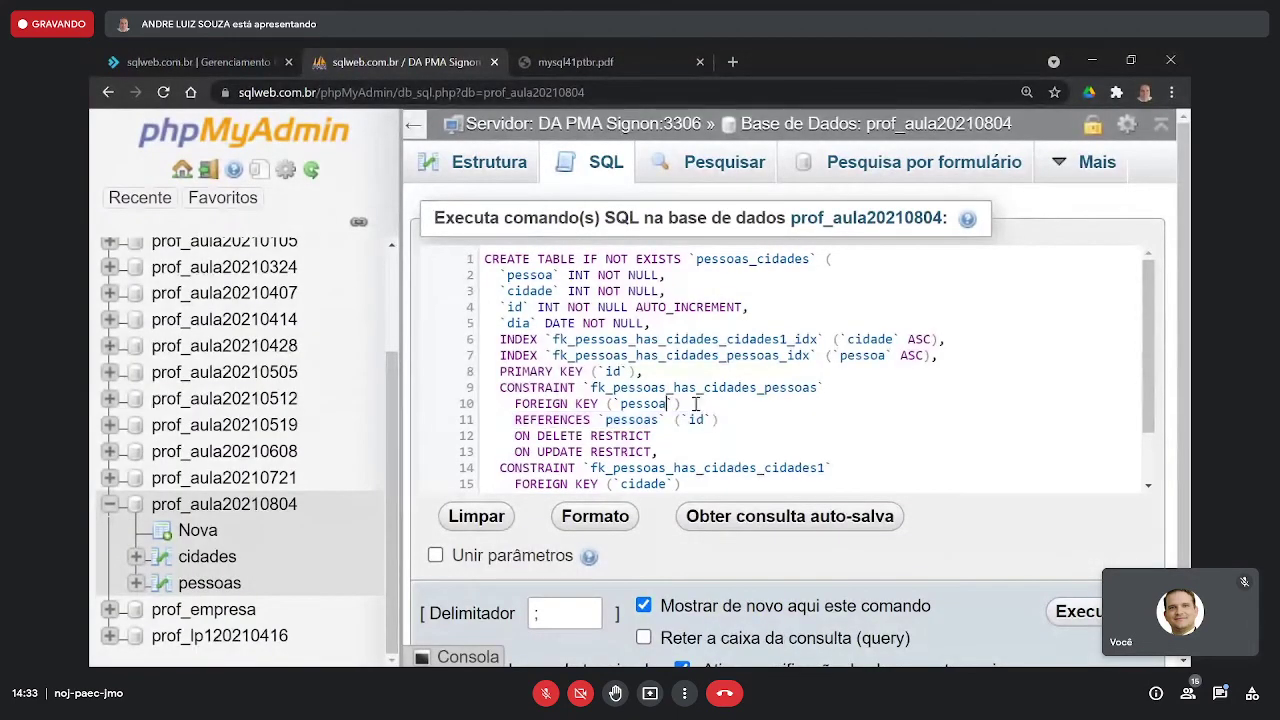
{"action": "left_click_drag", "start_coordinate": [684, 403], "coordinate": [516, 401]}
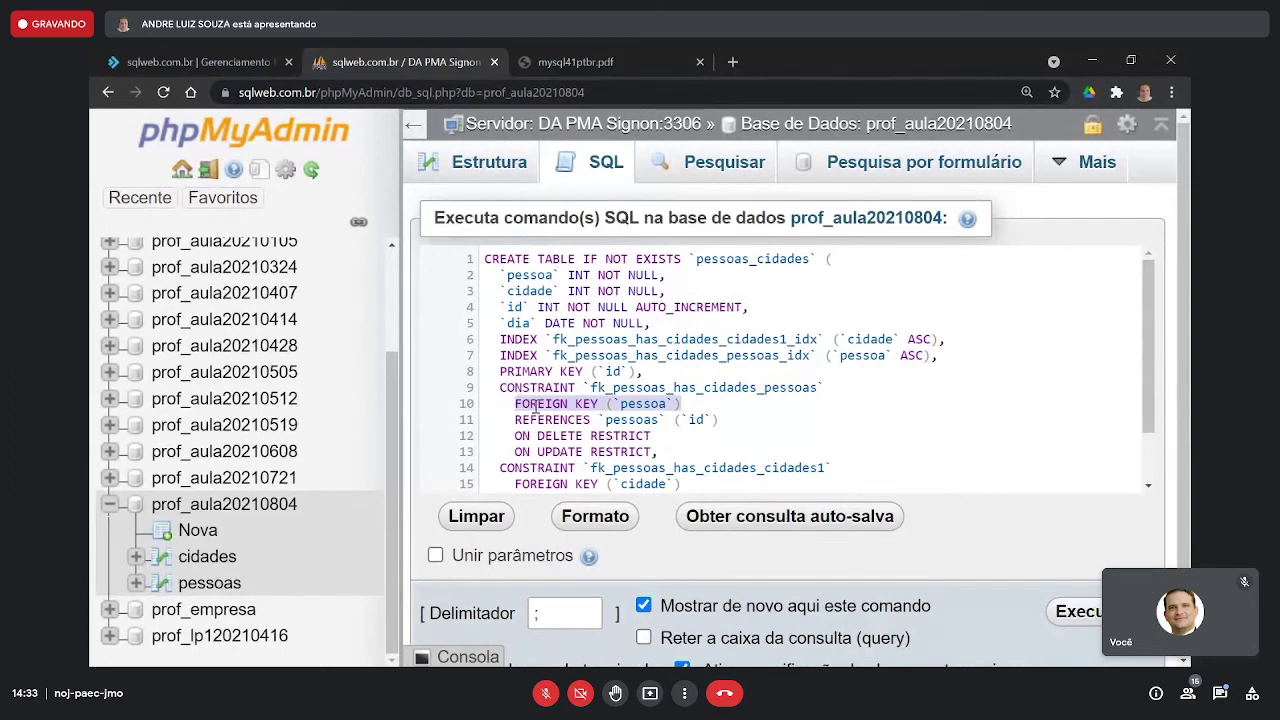
{"action": "left_click_drag", "start_coordinate": [726, 419], "coordinate": [518, 419]}
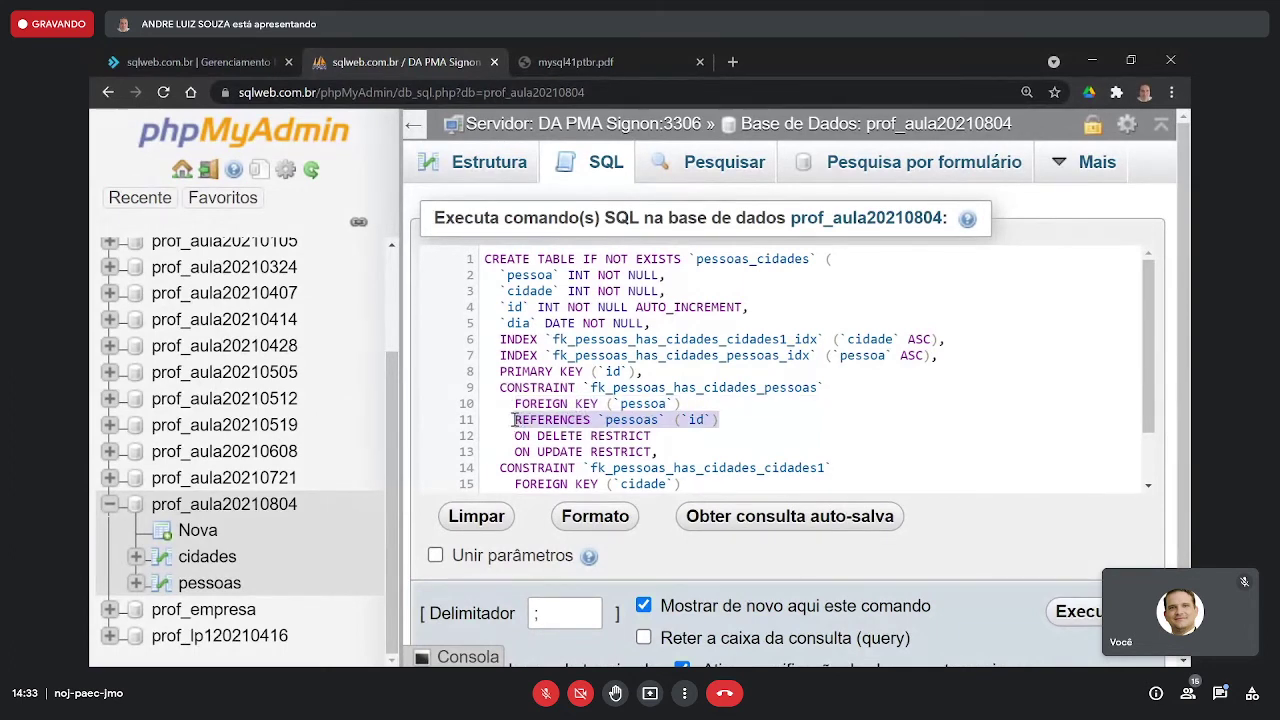
{"action": "left_click_drag", "start_coordinate": [659, 452], "coordinate": [478, 390]}
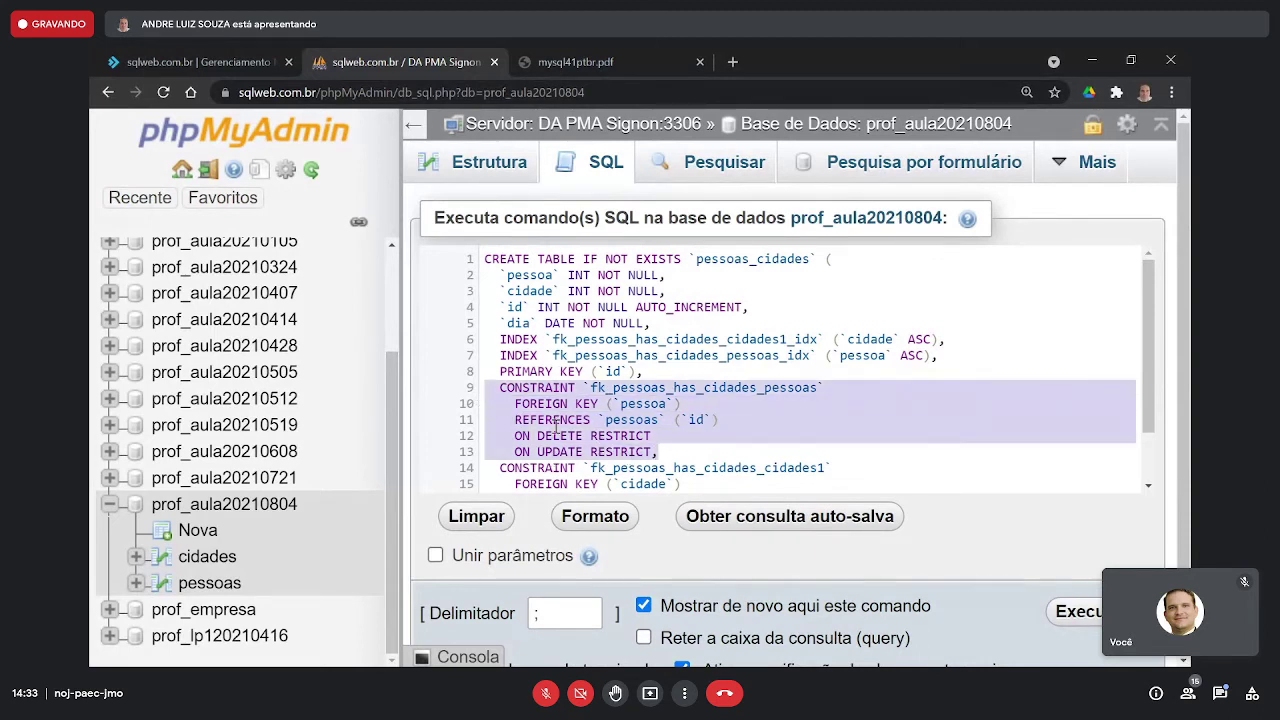
{"action": "left_click", "coordinate": [720, 419]}
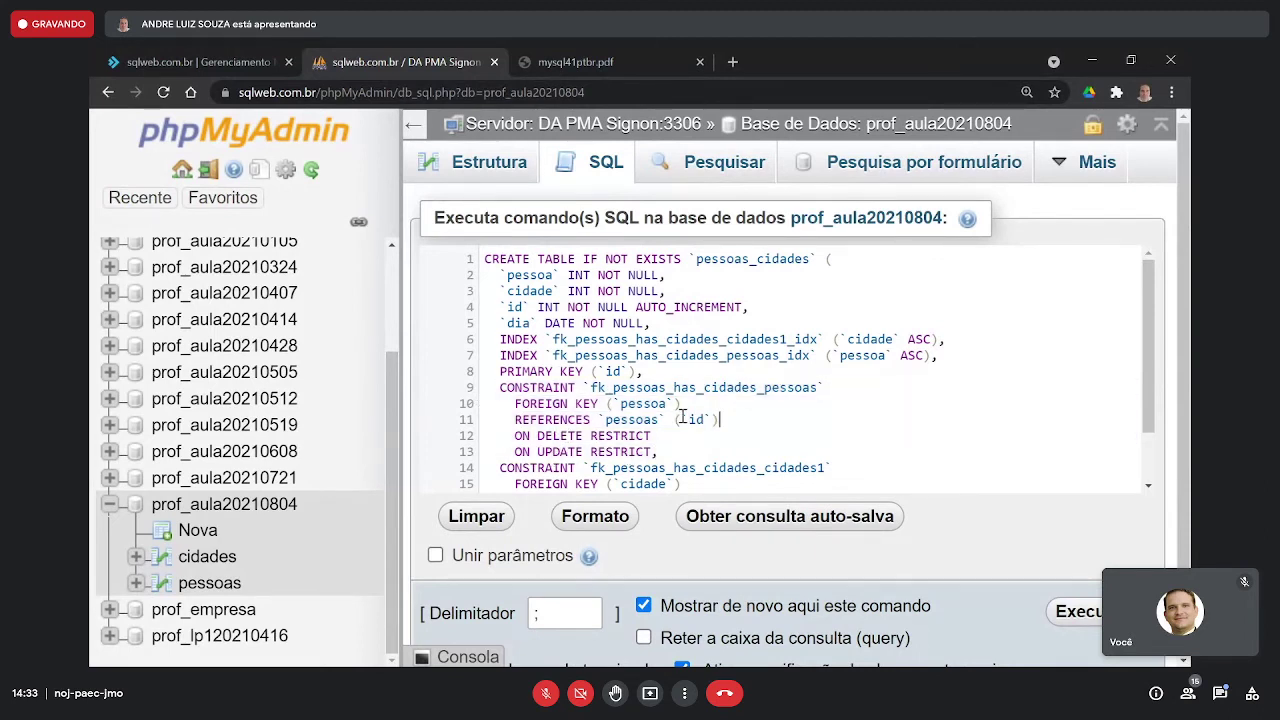
{"action": "left_click", "coordinate": [505, 406], "text": "shift"}
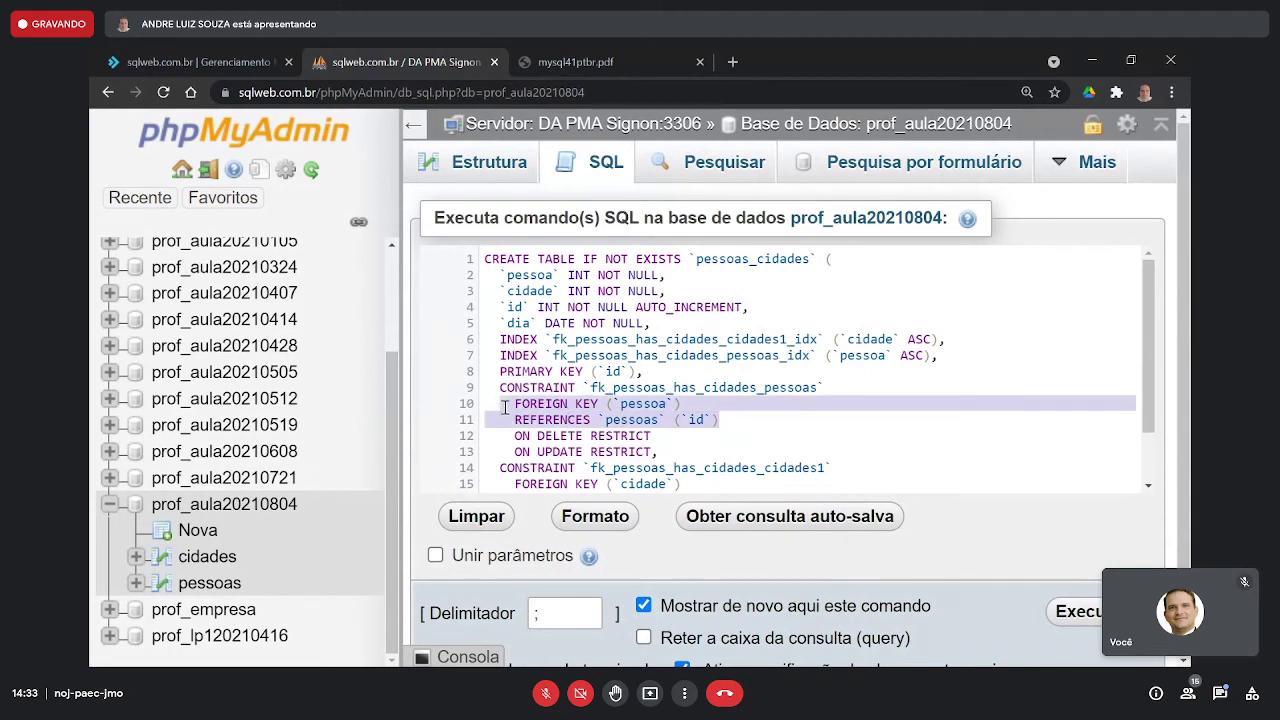
{"action": "left_click_drag", "start_coordinate": [737, 420], "coordinate": [497, 428]}
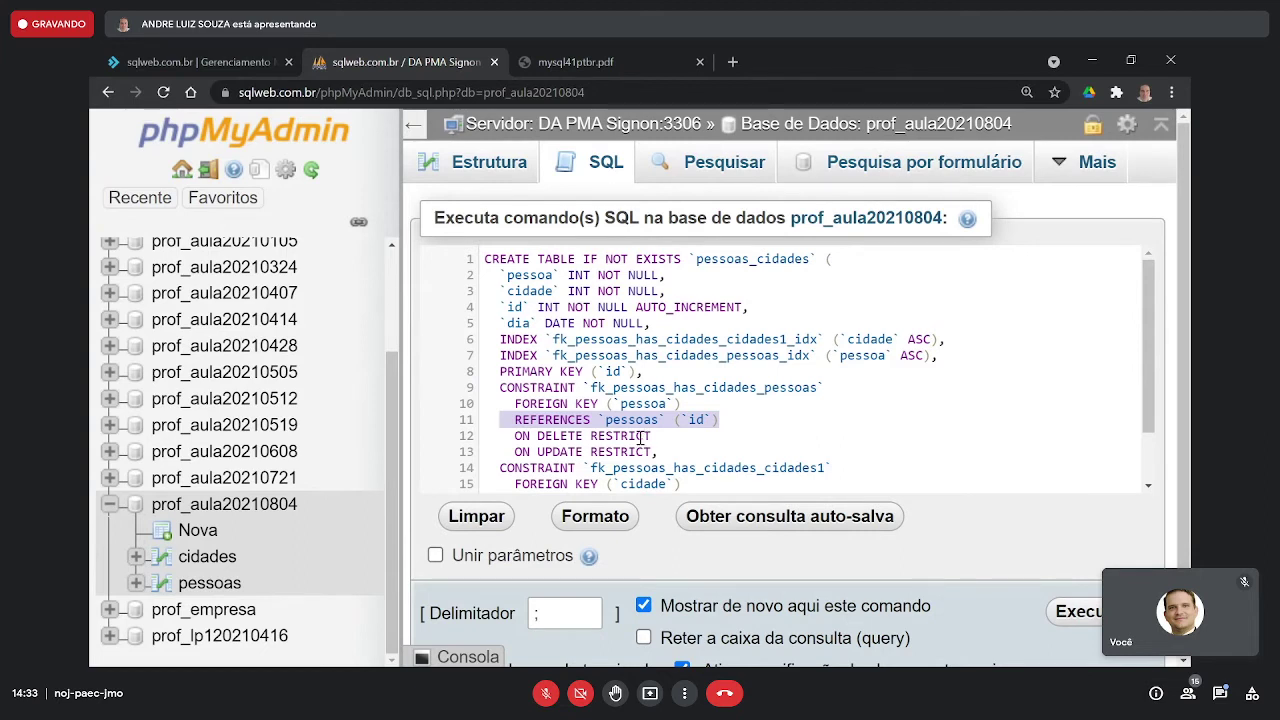
{"action": "left_click_drag", "start_coordinate": [675, 451], "coordinate": [485, 436]}
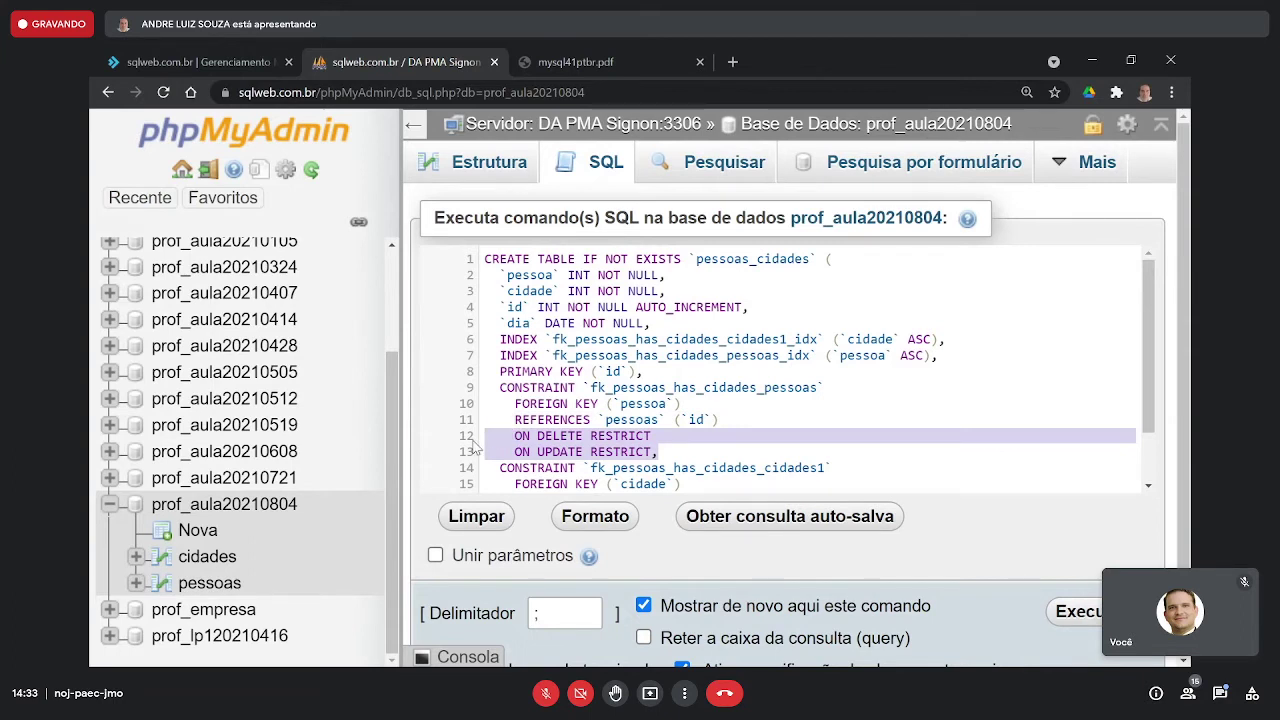
{"action": "left_click", "coordinate": [549, 436]}
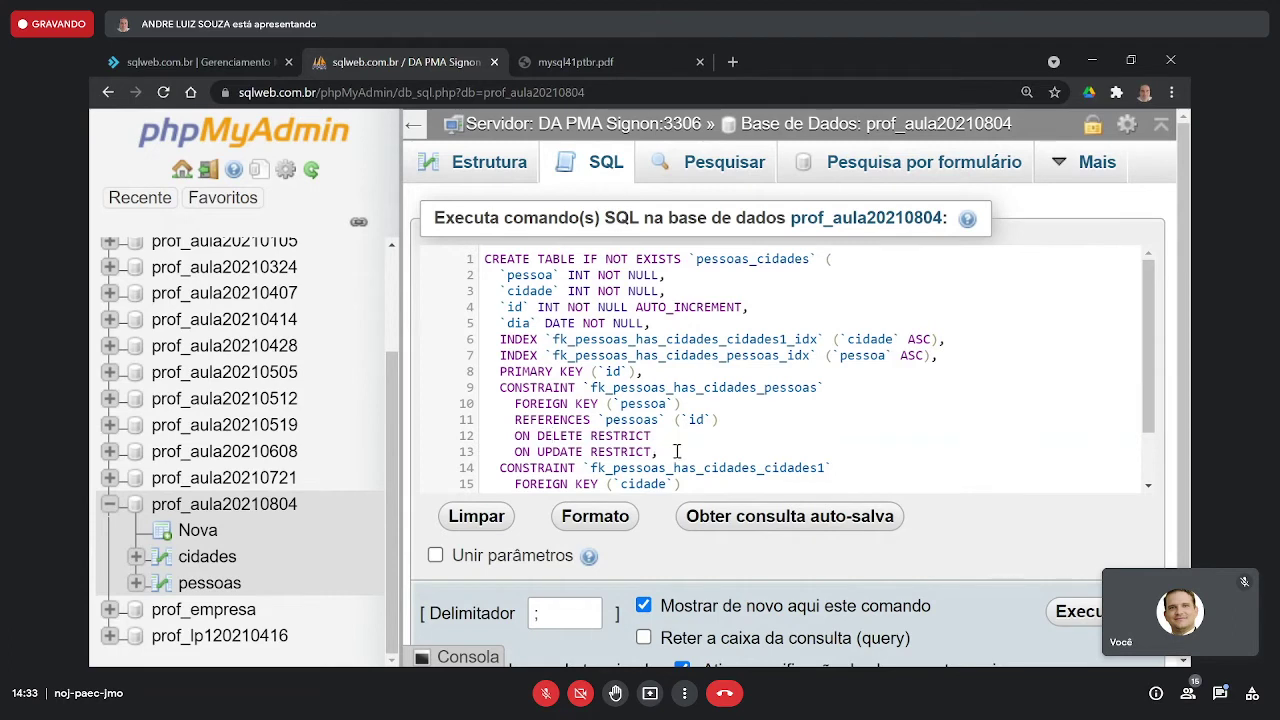
{"action": "left_click_drag", "start_coordinate": [673, 453], "coordinate": [490, 436]}
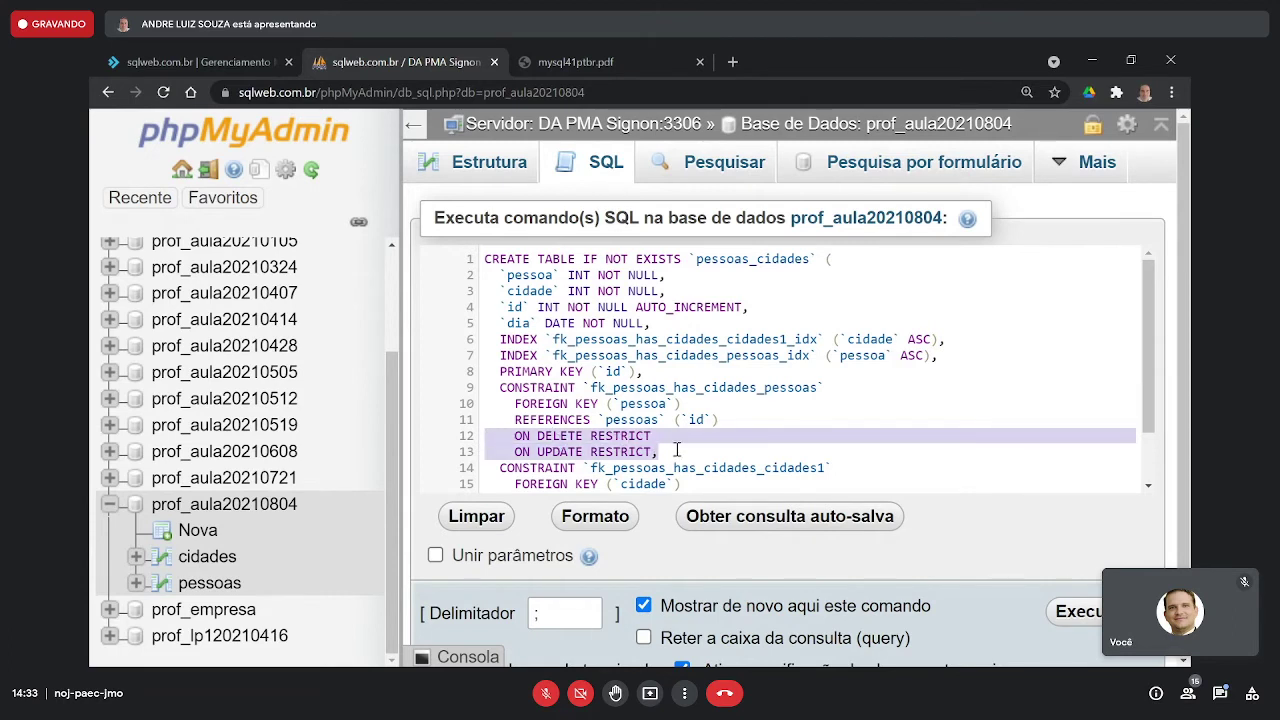
{"action": "left_click_drag", "start_coordinate": [678, 450], "coordinate": [494, 436]}
{"action": "key", "text": "alt+Tab"}
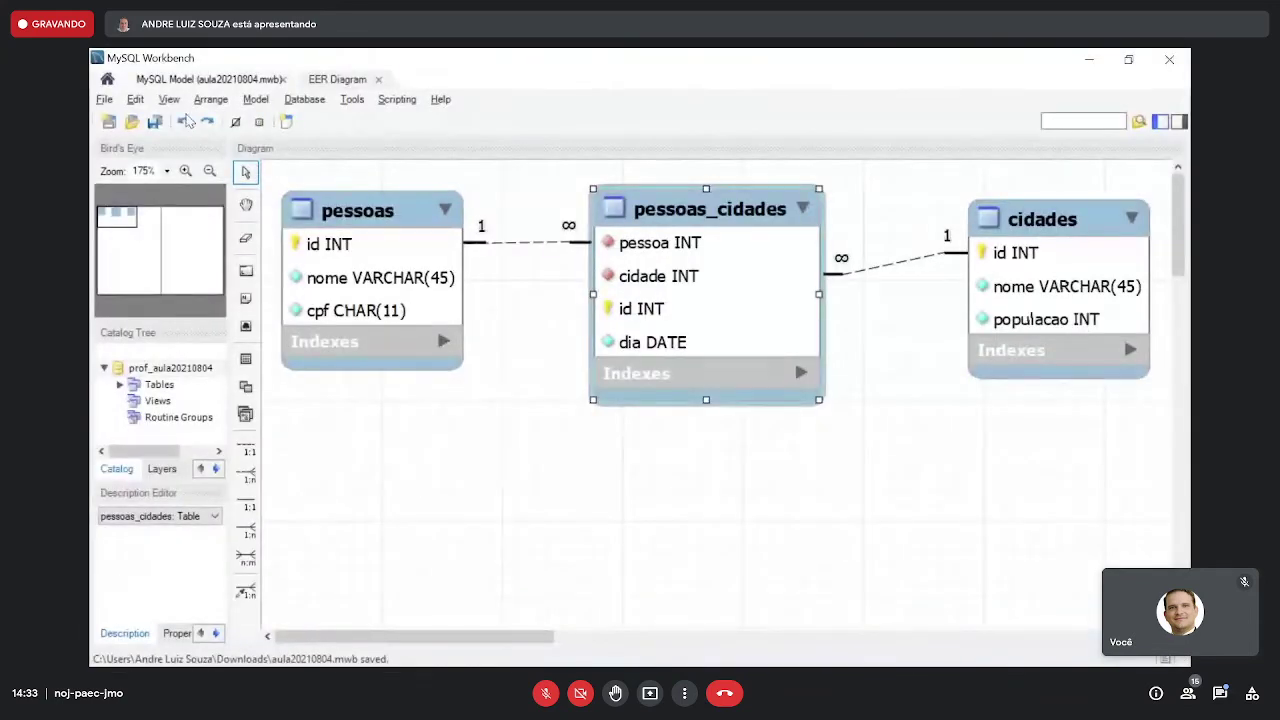
{"action": "left_click", "coordinate": [170, 100]}
{"action": "mouse_move", "coordinate": [135, 99]}
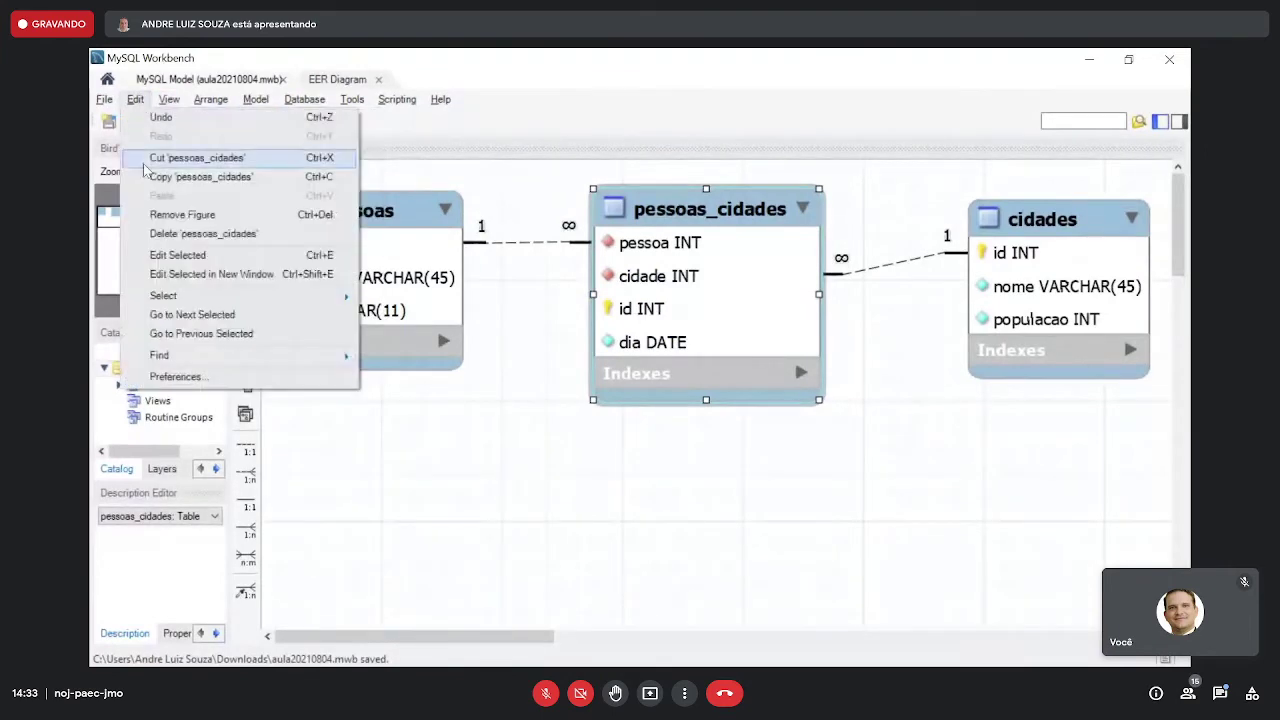
{"action": "left_click", "coordinate": [184, 377]}
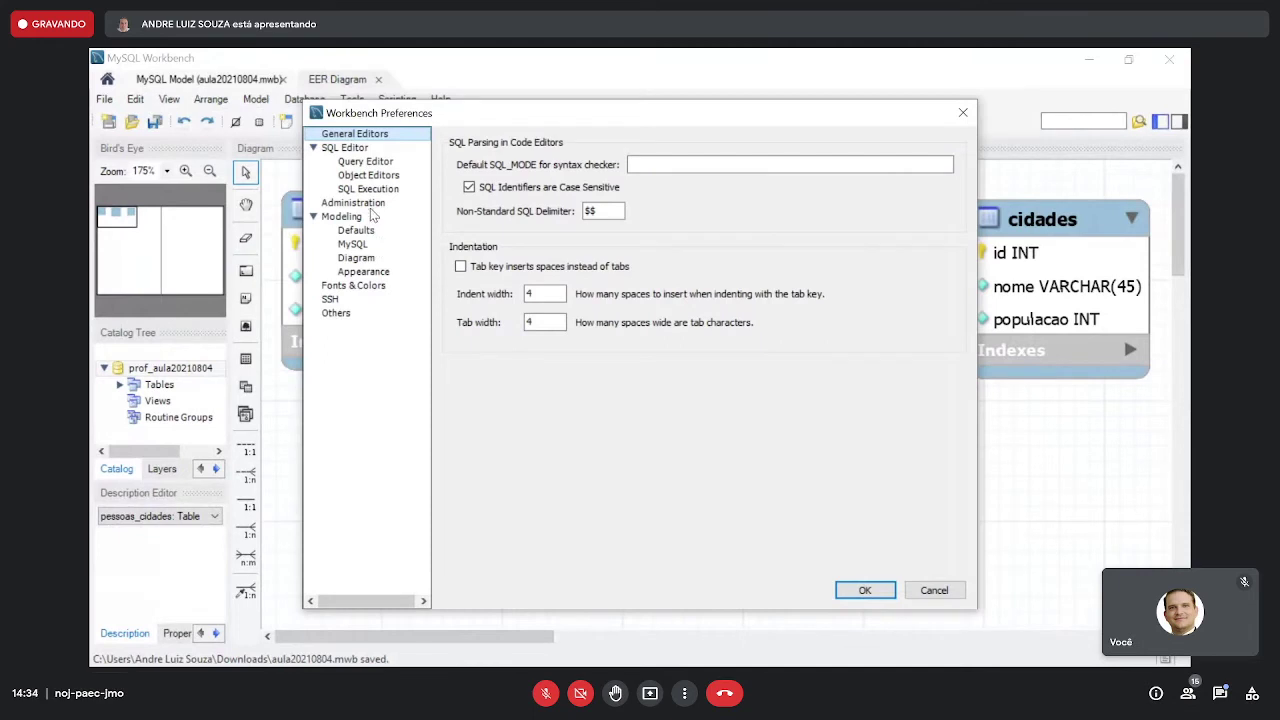
{"action": "left_click", "coordinate": [364, 231]}
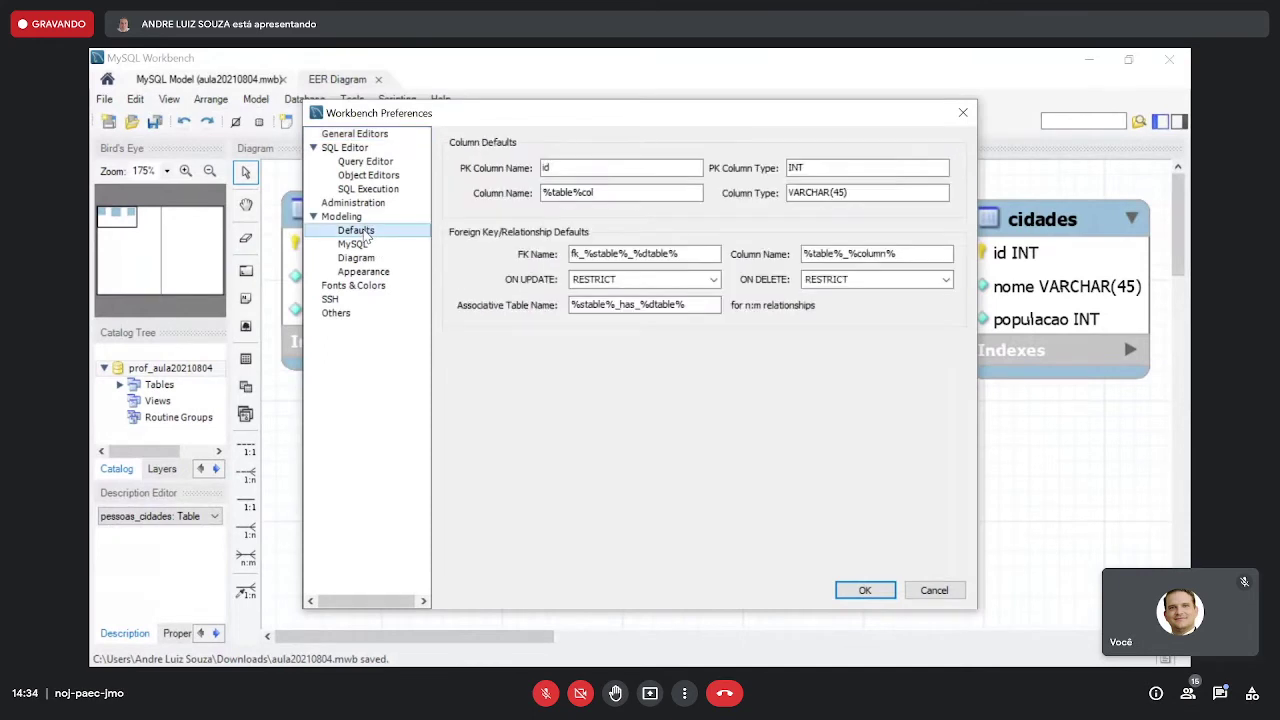
{"action": "left_click", "coordinate": [618, 279]}
{"action": "left_click", "coordinate": [618, 279]}
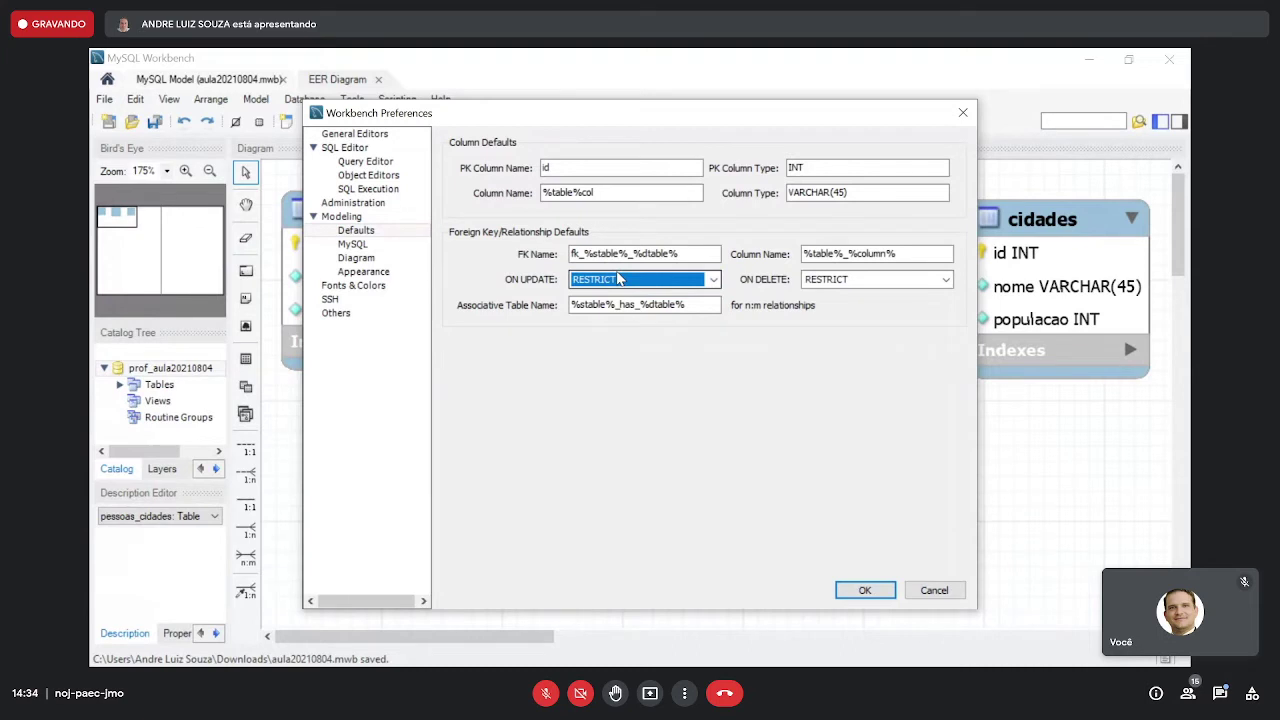
{"action": "left_click", "coordinate": [618, 279]}
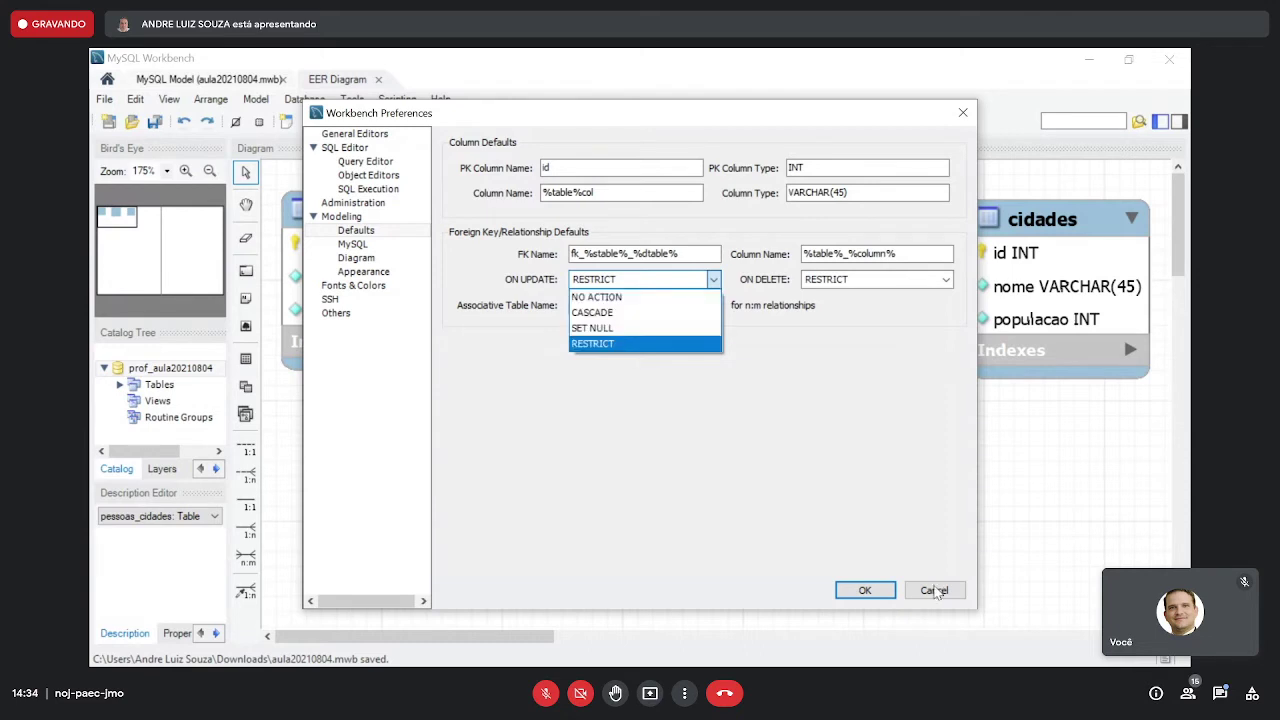
{"action": "left_click", "coordinate": [937, 591]}
{"action": "left_click", "coordinate": [934, 590]}
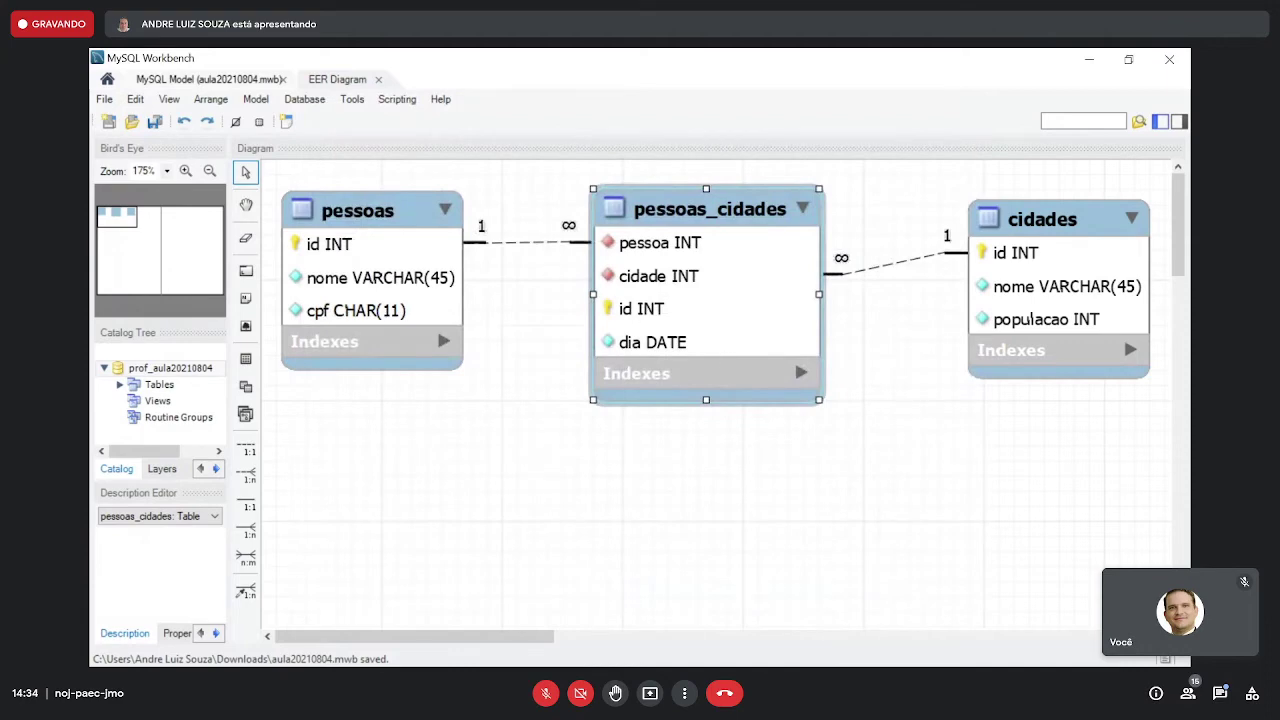
- Review the pessoa constraint's ON DELETE/ON UPDATE rules and pessoas id reference against the diagram
{"action": "key", "text": "alt+Tab"}
{"action": "left_click", "coordinate": [1097, 61]}
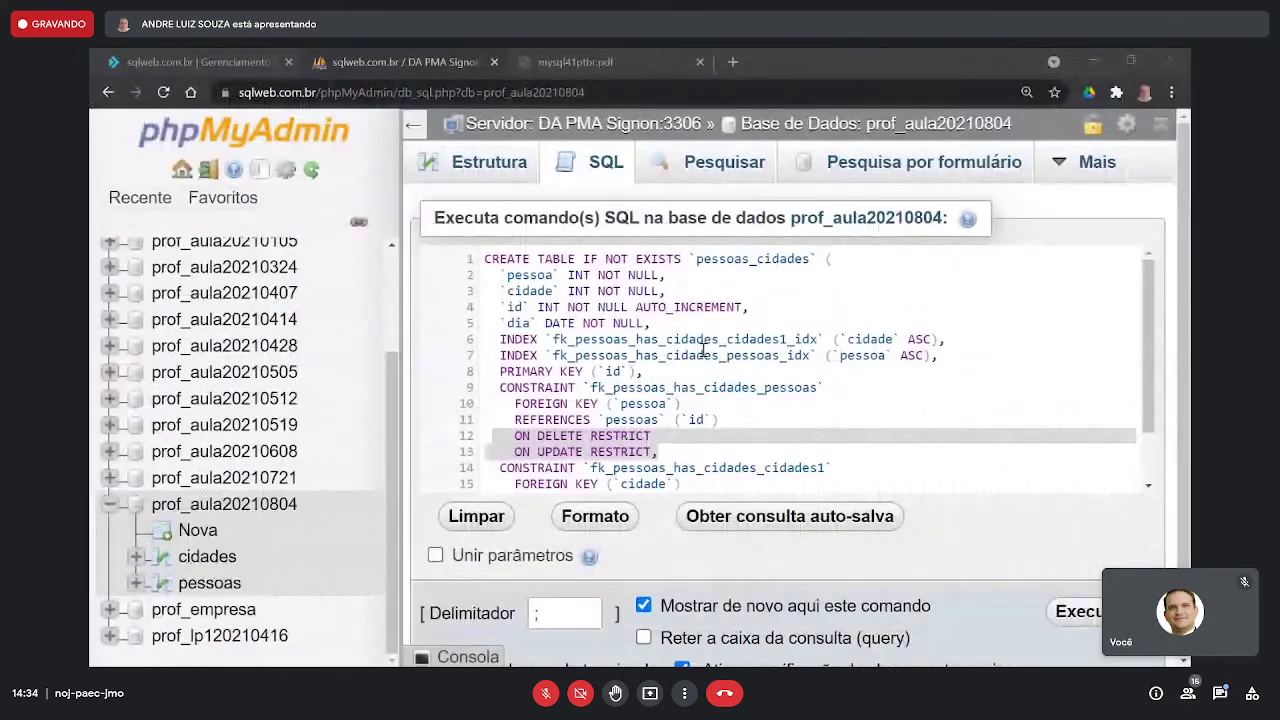
{"action": "left_click_drag", "start_coordinate": [684, 452], "coordinate": [493, 440]}
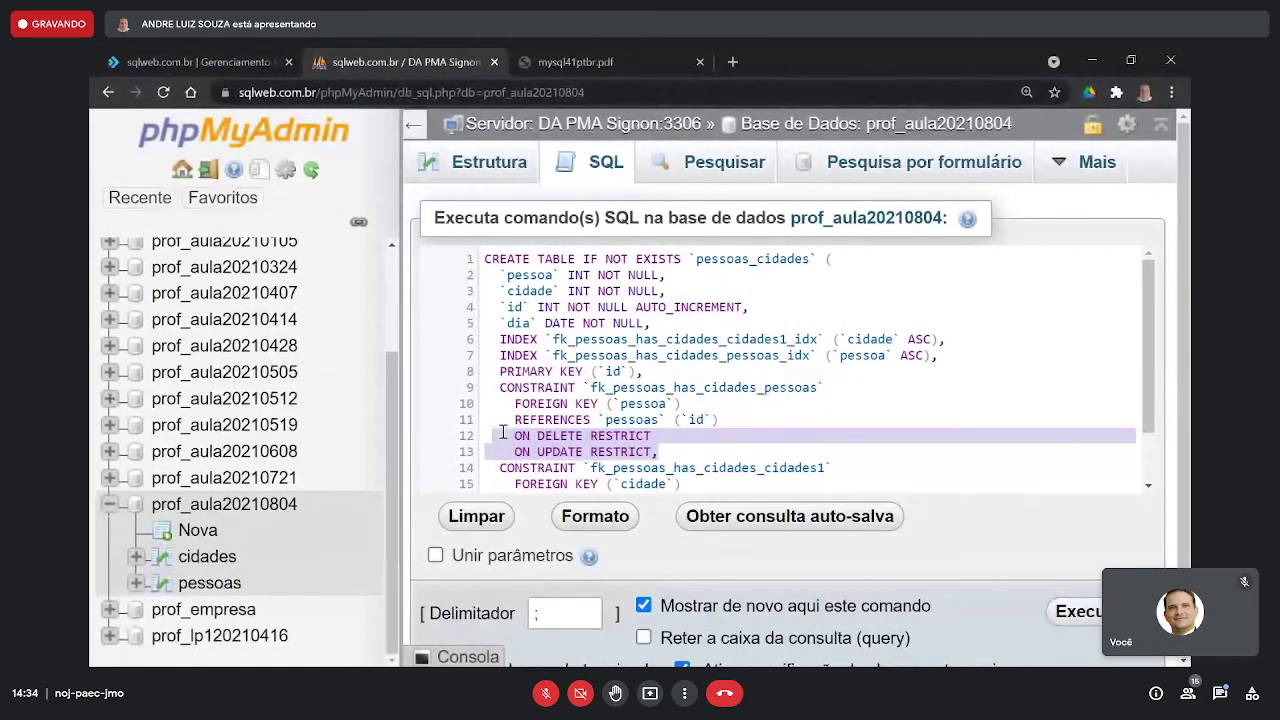
{"action": "scroll", "coordinate": [602, 435], "scroll_direction": "down", "scroll_amount": 2}
{"action": "left_click_drag", "start_coordinate": [676, 383], "coordinate": [497, 341]}
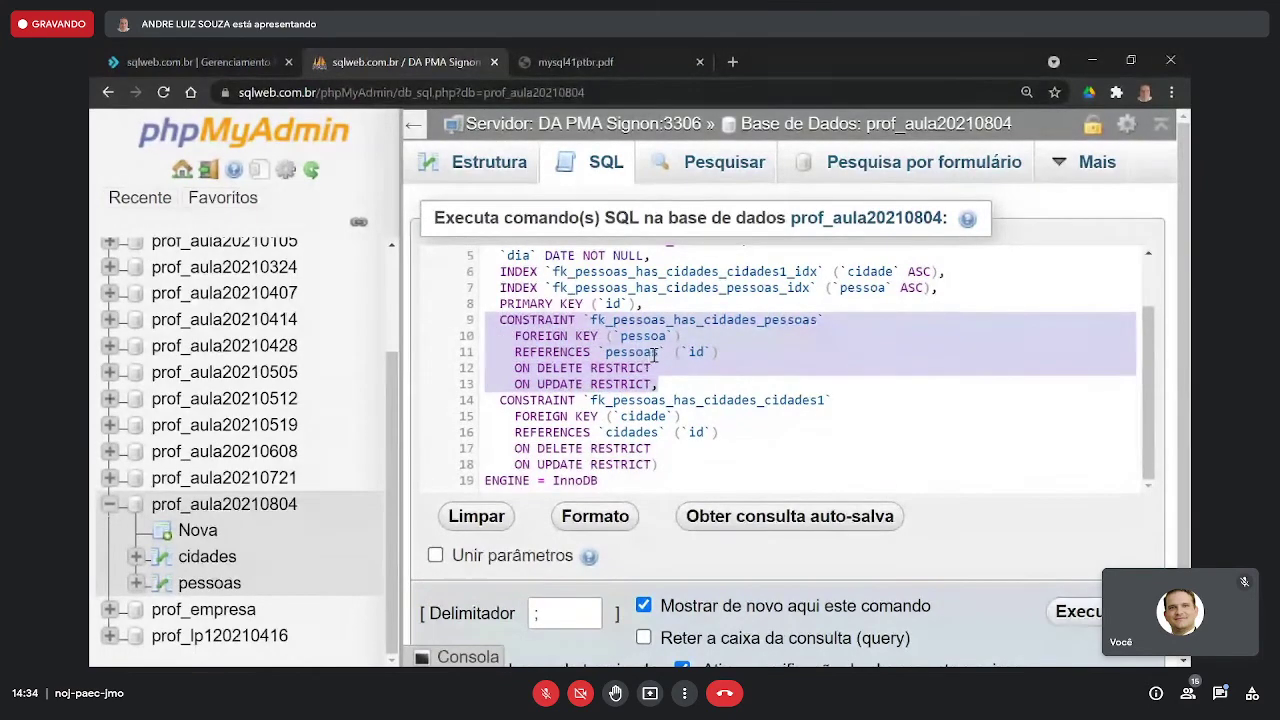
{"action": "left_click_drag", "start_coordinate": [726, 356], "coordinate": [590, 357]}
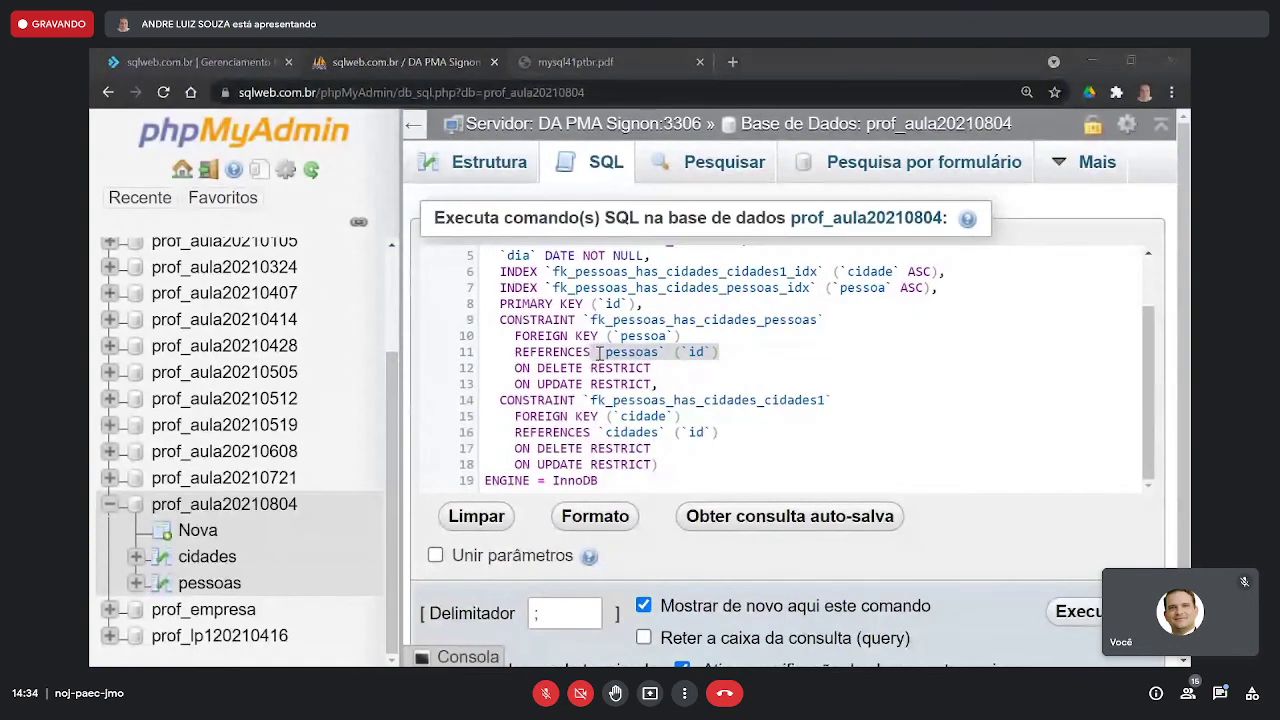
{"action": "key", "text": "alt+Tab"}
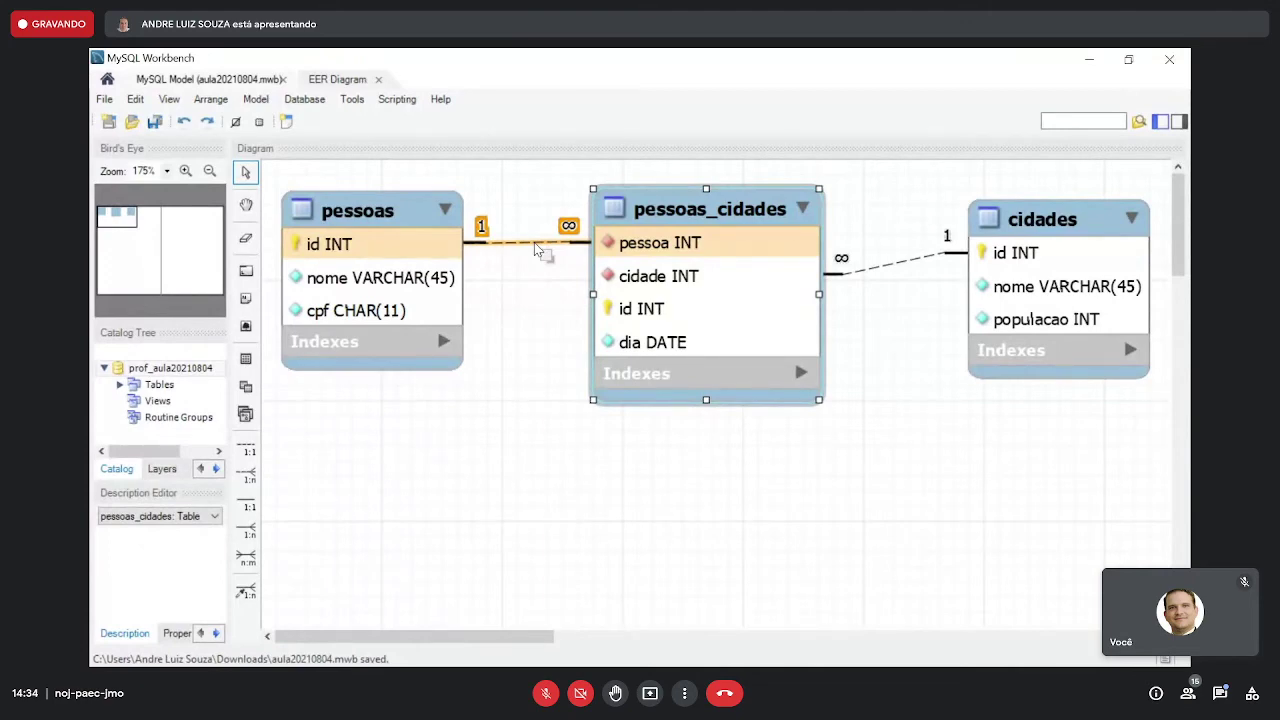
- Review the cidade foreign key referencing cidades id, comparing it with the Workbench diagram
{"action": "key", "text": "alt+Tab"}
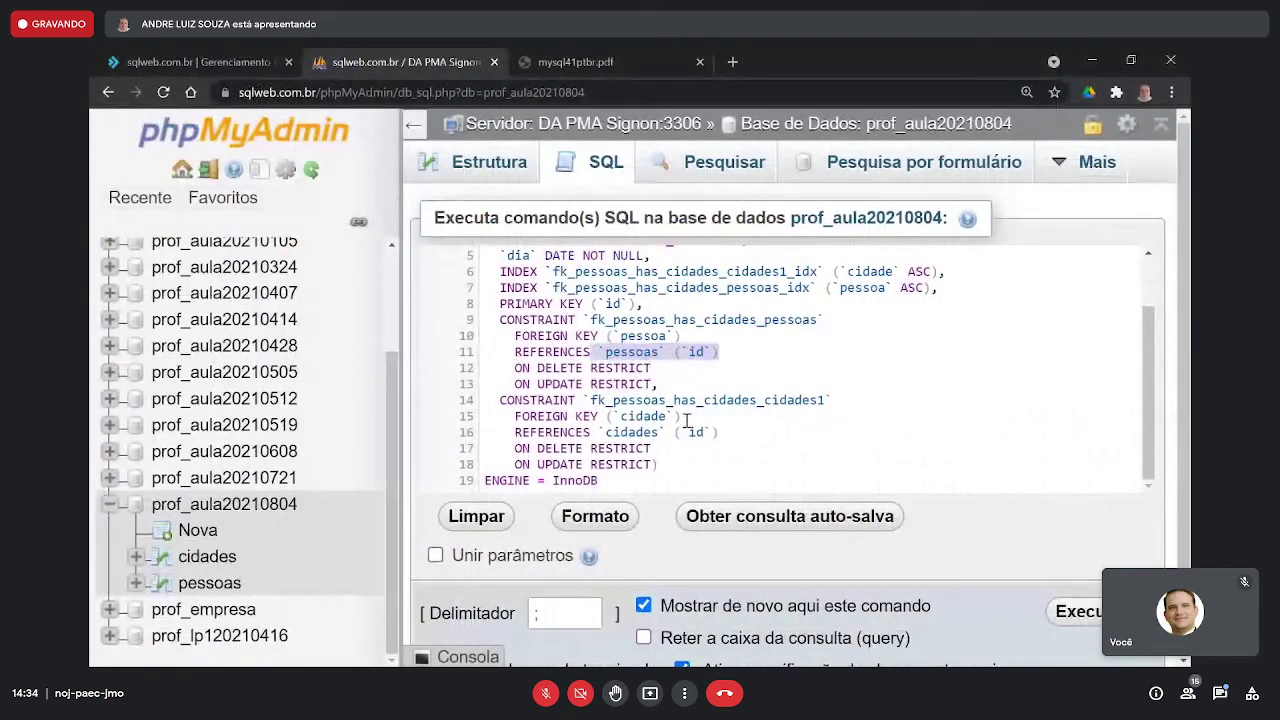
{"action": "left_click_drag", "start_coordinate": [682, 416], "coordinate": [510, 416]}
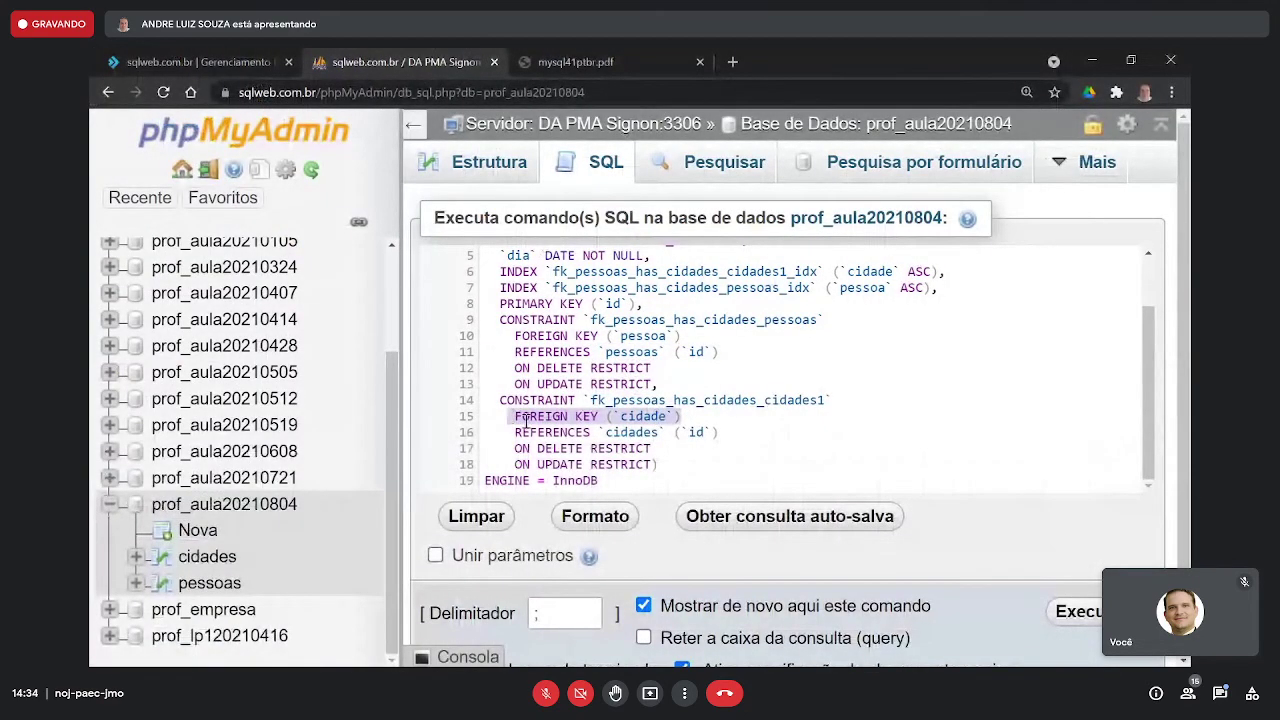
{"action": "left_click_drag", "start_coordinate": [721, 432], "coordinate": [519, 432]}
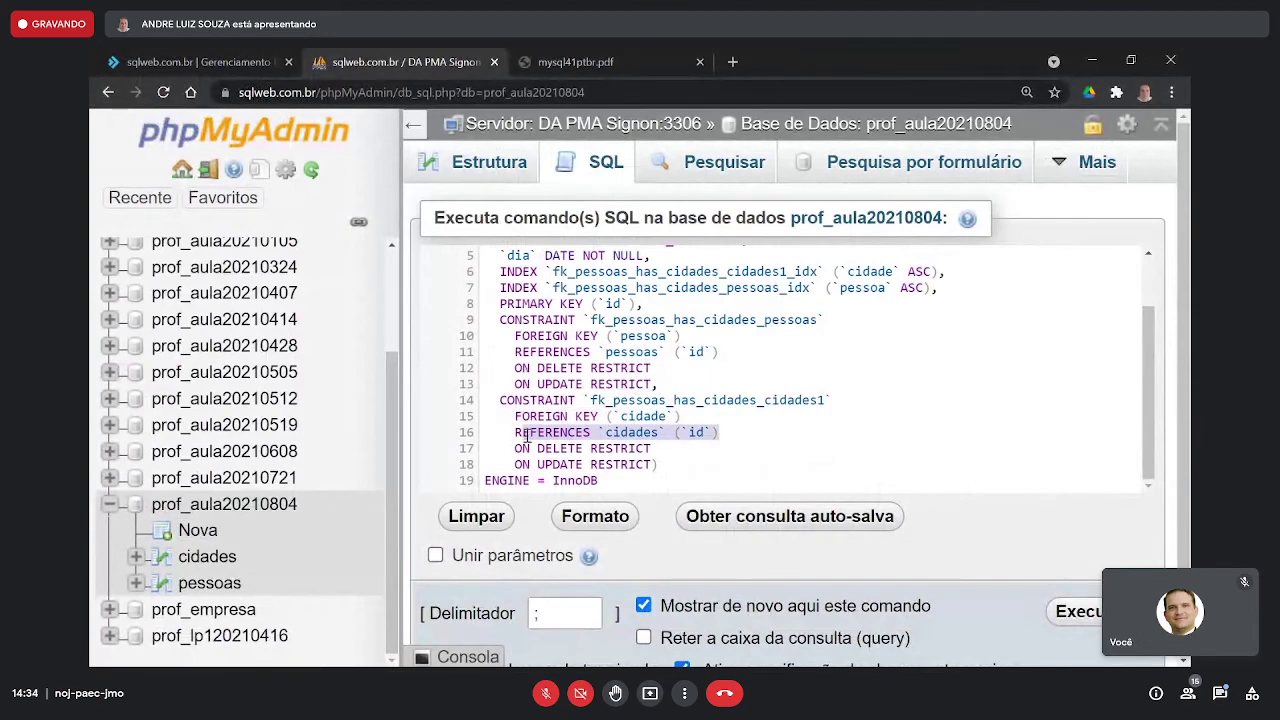
{"action": "key", "text": "alt+Tab"}
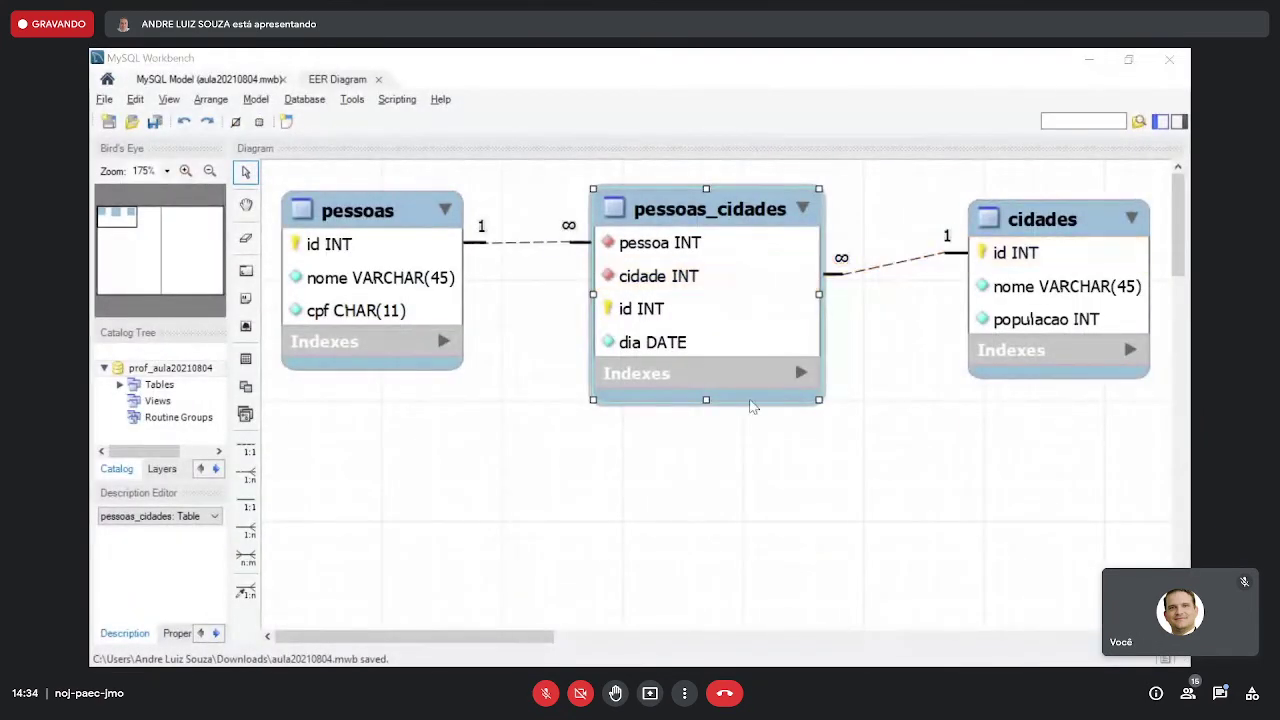
{"action": "key", "text": "alt+Tab"}
{"action": "left_click_drag", "start_coordinate": [680, 464], "coordinate": [480, 403]}
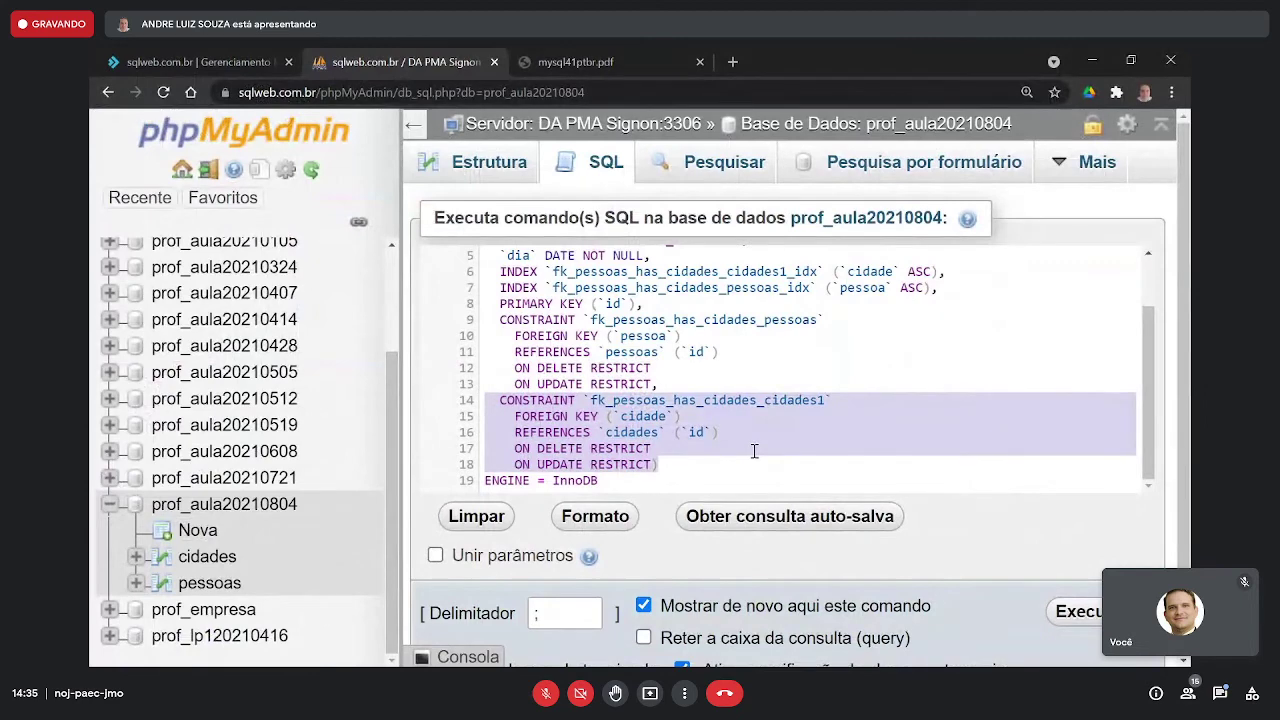
{"action": "scroll", "coordinate": [755, 451], "scroll_direction": "down", "scroll_amount": 1}
{"action": "left_click", "coordinate": [725, 387]}
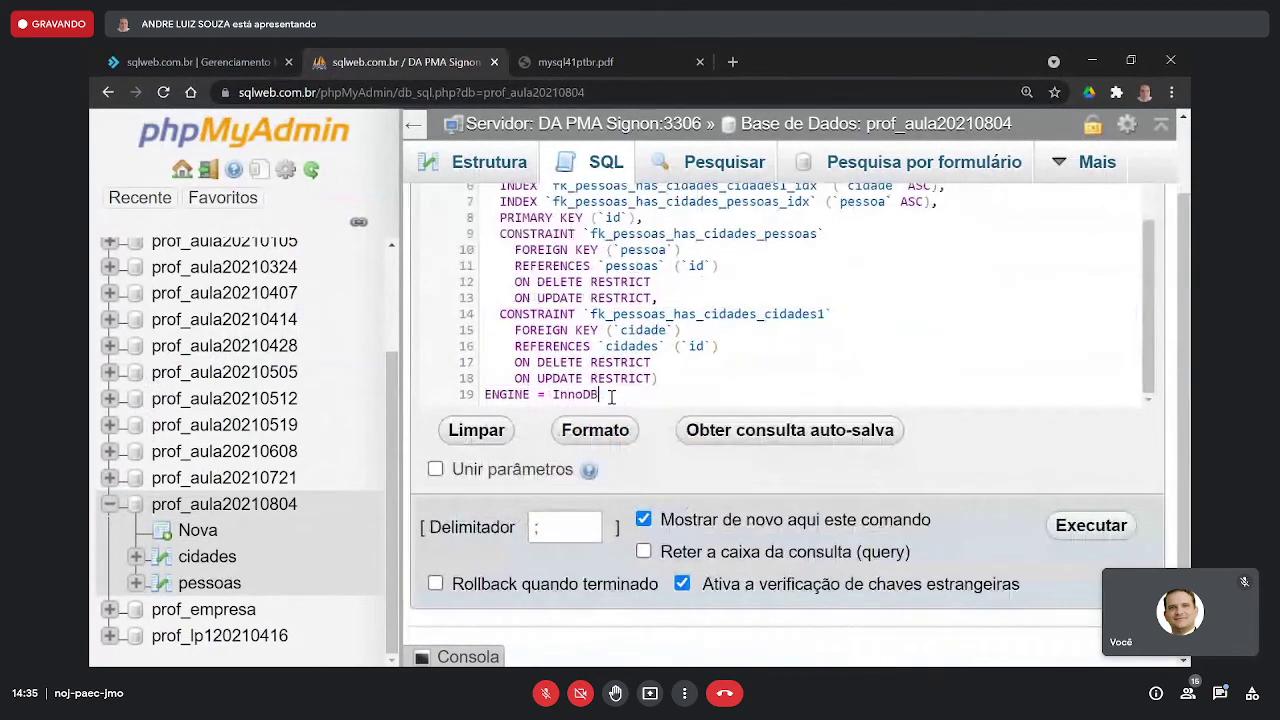
- Point out the ENGINE = InnoDB line and execute the CREATE TABLE pessoas_cidades statement
{"action": "left_click_drag", "start_coordinate": [612, 396], "coordinate": [478, 400]}
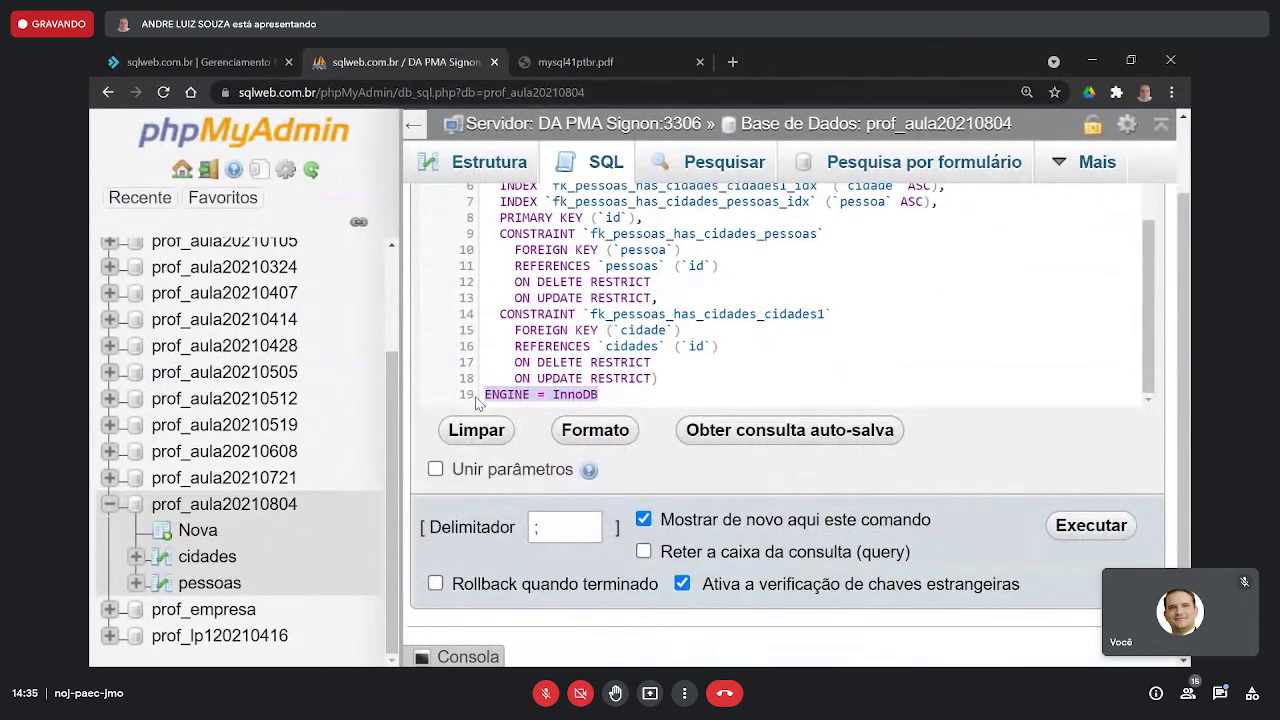
{"action": "scroll", "coordinate": [786, 328], "scroll_direction": "up", "scroll_amount": 3}
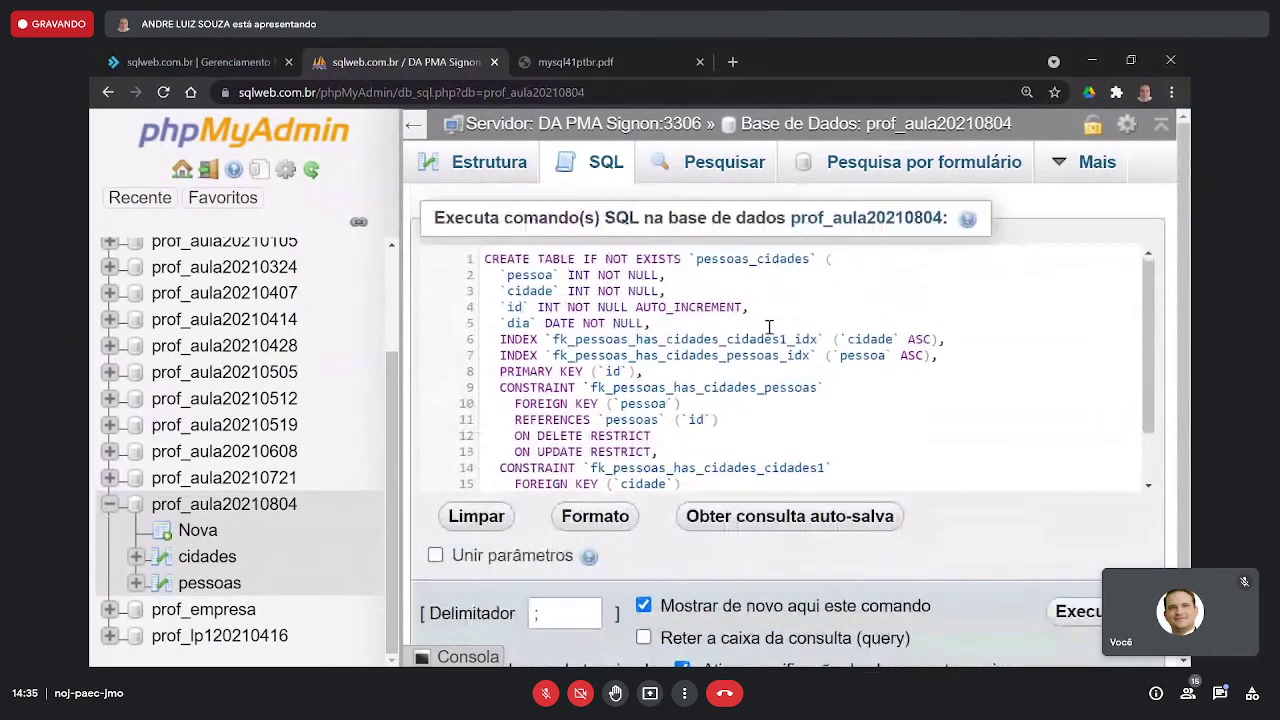
{"action": "scroll", "coordinate": [770, 330], "scroll_direction": "down", "scroll_amount": 2}
{"action": "scroll", "coordinate": [760, 328], "scroll_direction": "up", "scroll_amount": 2}
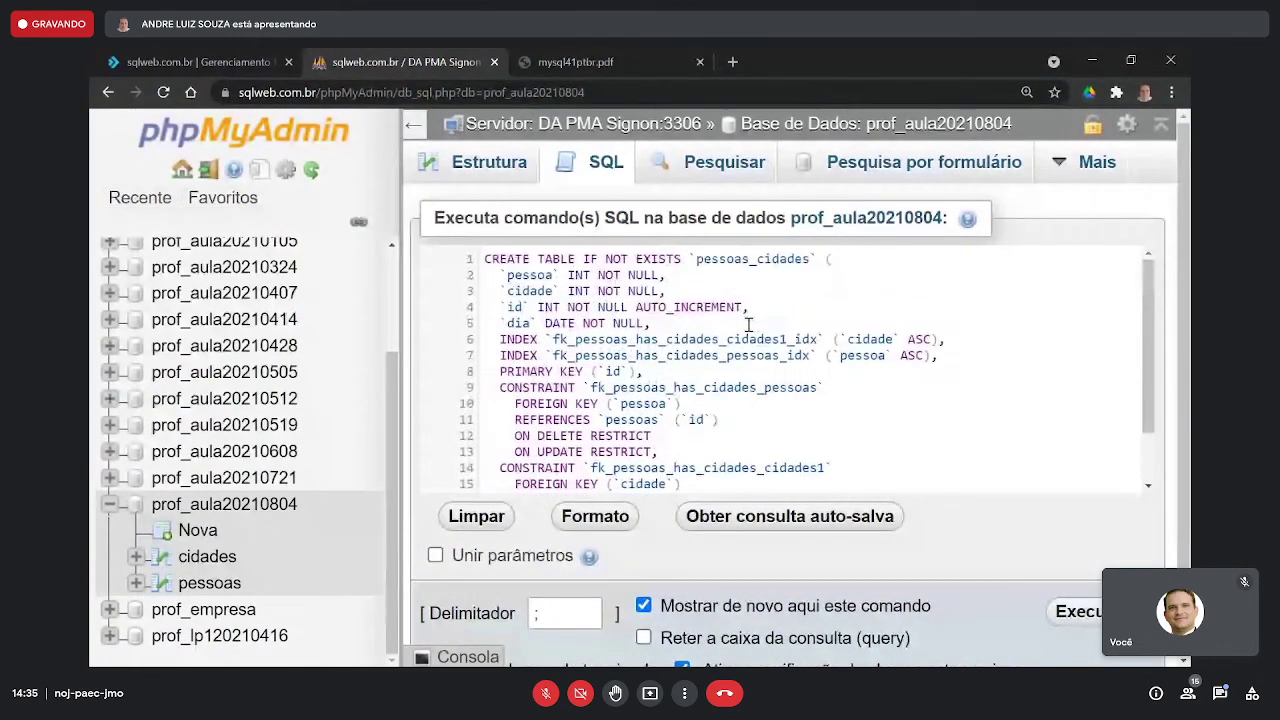
{"action": "scroll", "coordinate": [748, 325], "scroll_direction": "down", "scroll_amount": 2}
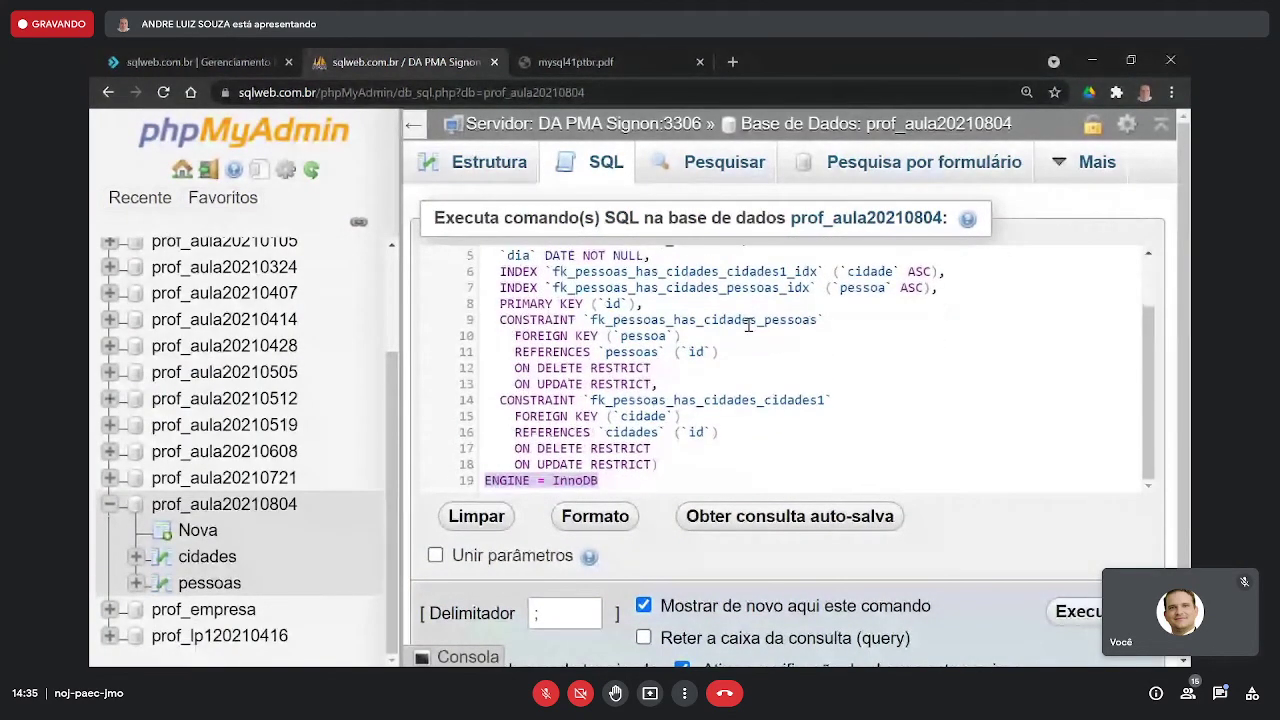
{"action": "scroll", "coordinate": [748, 325], "scroll_direction": "up", "scroll_amount": 1}
{"action": "scroll", "coordinate": [748, 325], "scroll_direction": "up", "scroll_amount": 1}
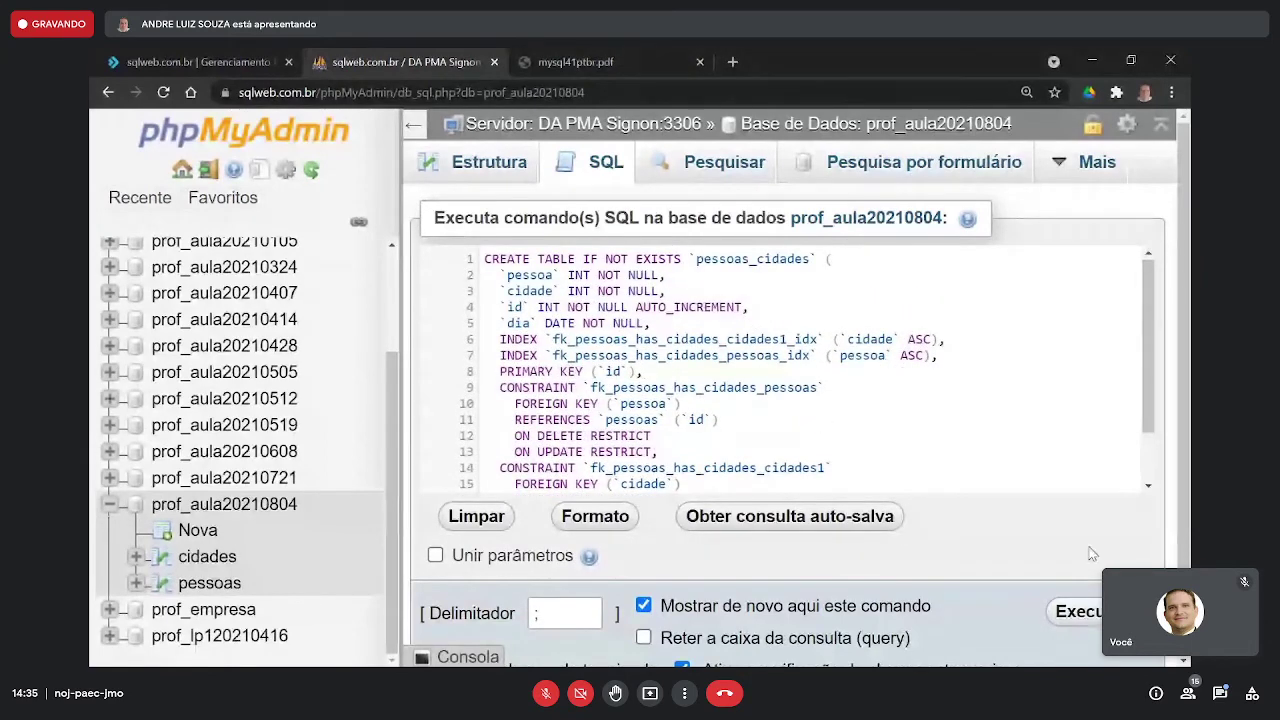
{"action": "left_click", "coordinate": [1096, 624]}
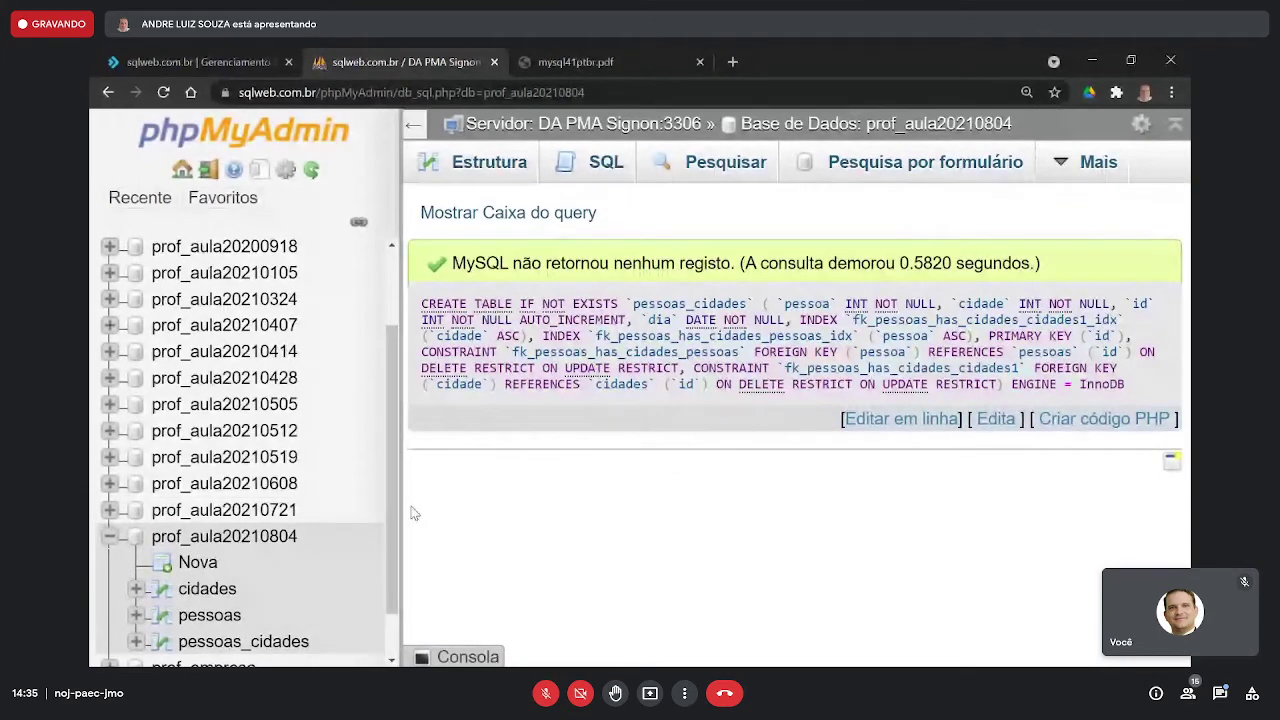
- Browse cidades, pessoas and pessoas_cidades to confirm each is empty, ending back on cidades
{"action": "left_click", "coordinate": [215, 590]}
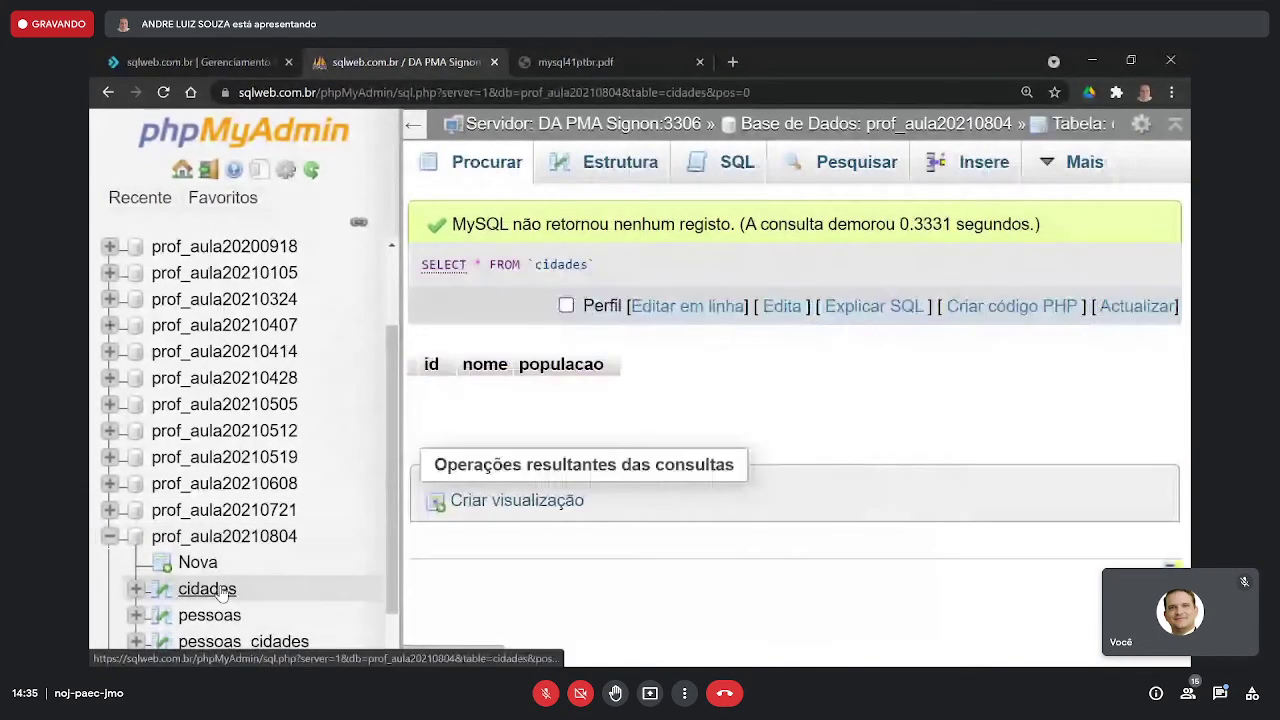
{"action": "left_click", "coordinate": [230, 619]}
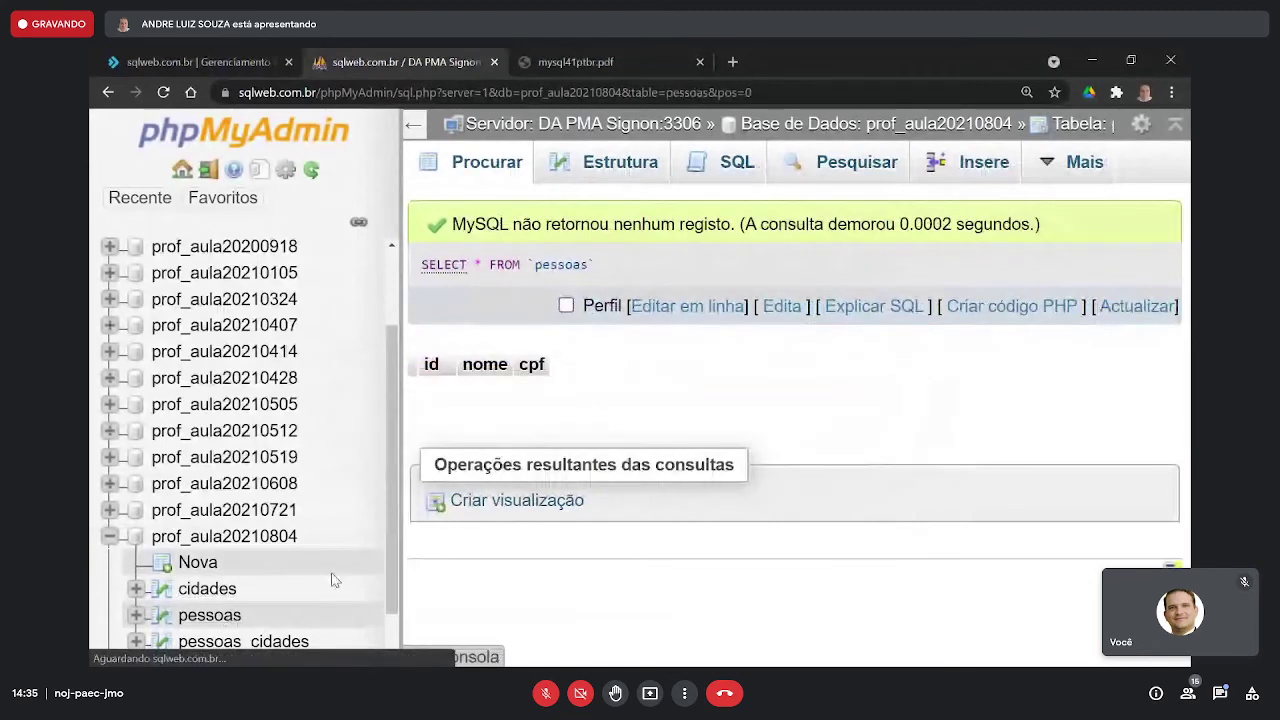
{"action": "scroll", "coordinate": [329, 575], "scroll_direction": "down", "scroll_amount": 1}
{"action": "left_click", "coordinate": [287, 585]}
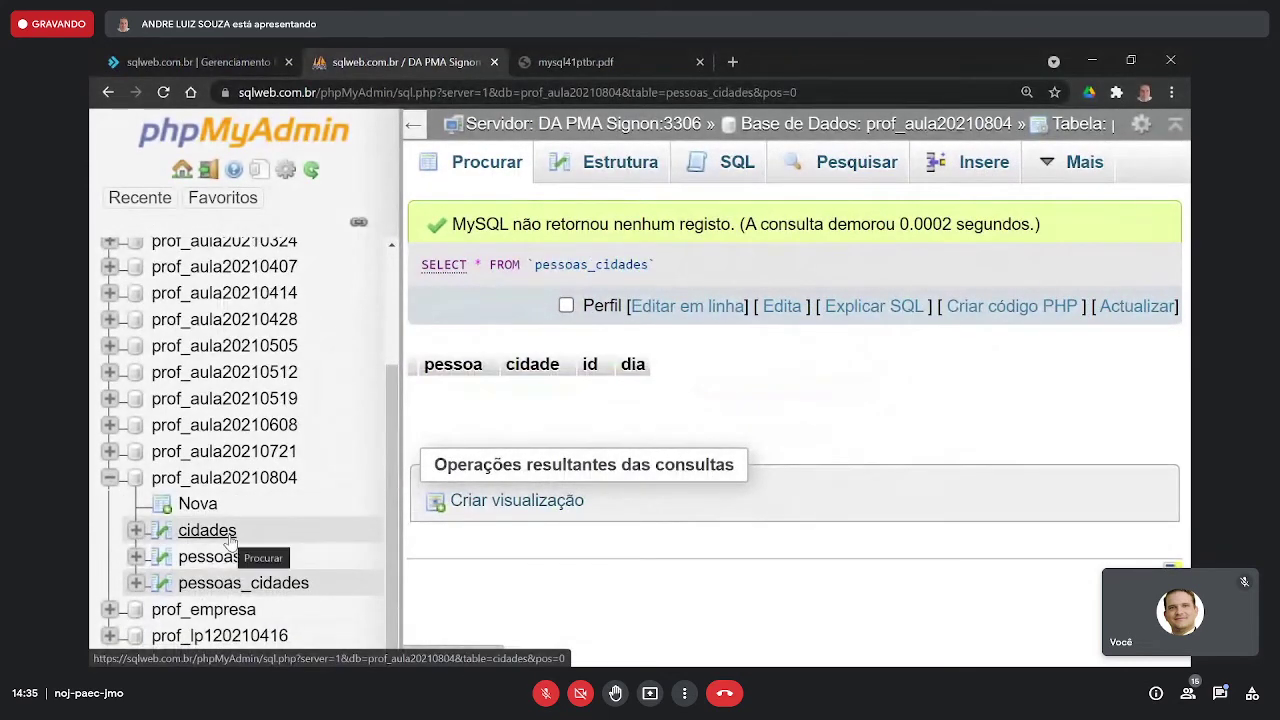
{"action": "left_click", "coordinate": [207, 531]}
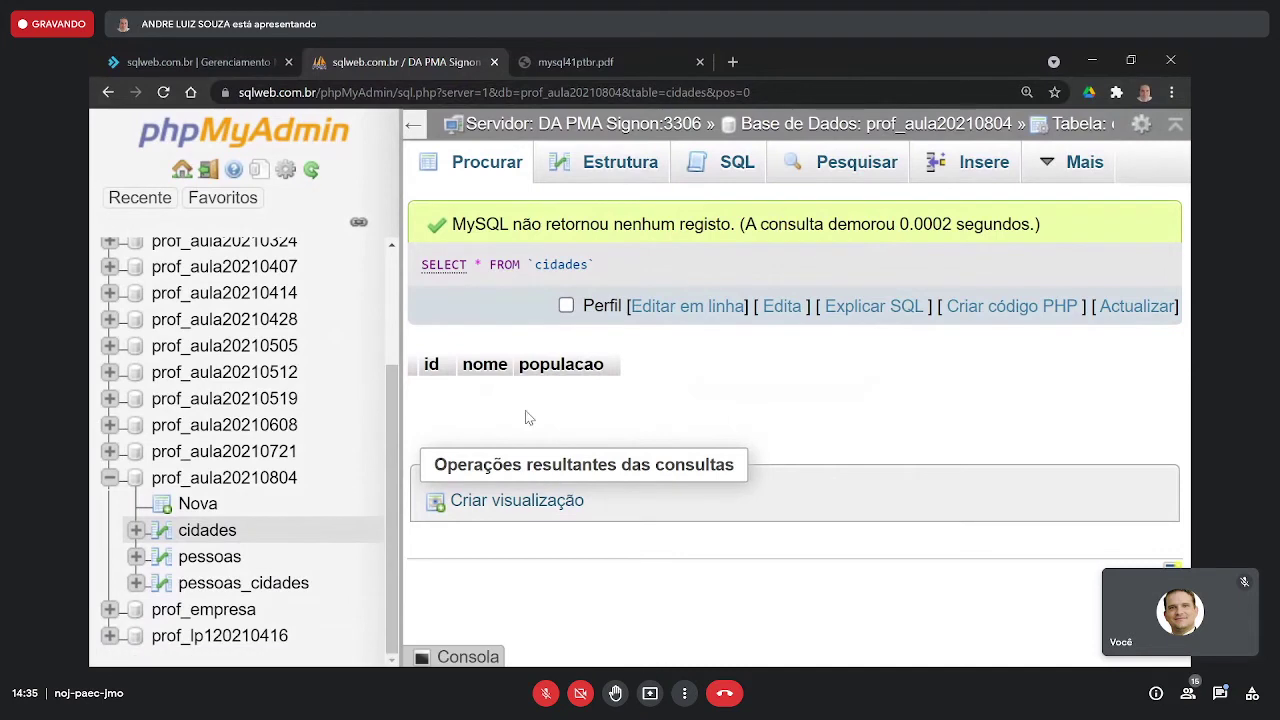
- Insert a cidades row with nome Uberaba and populacao 300000, then browse it as id 1
{"action": "left_click", "coordinate": [980, 172]}
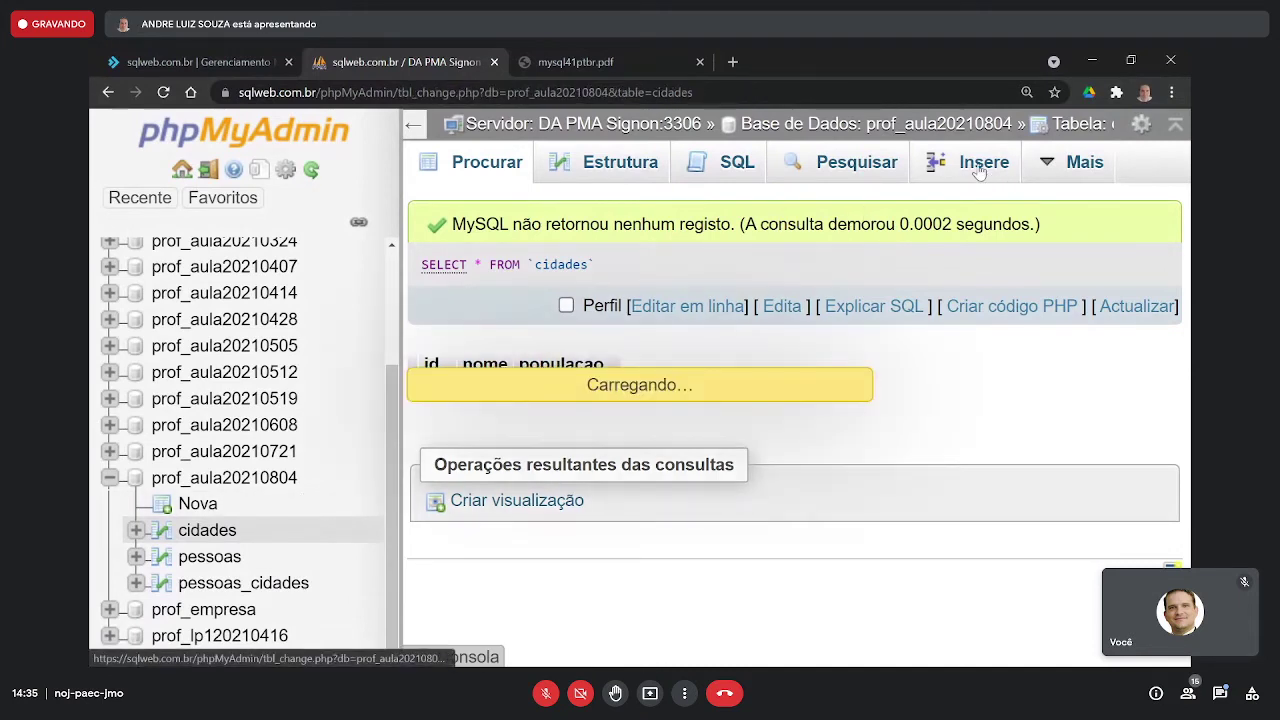
{"action": "left_click", "coordinate": [990, 290]}
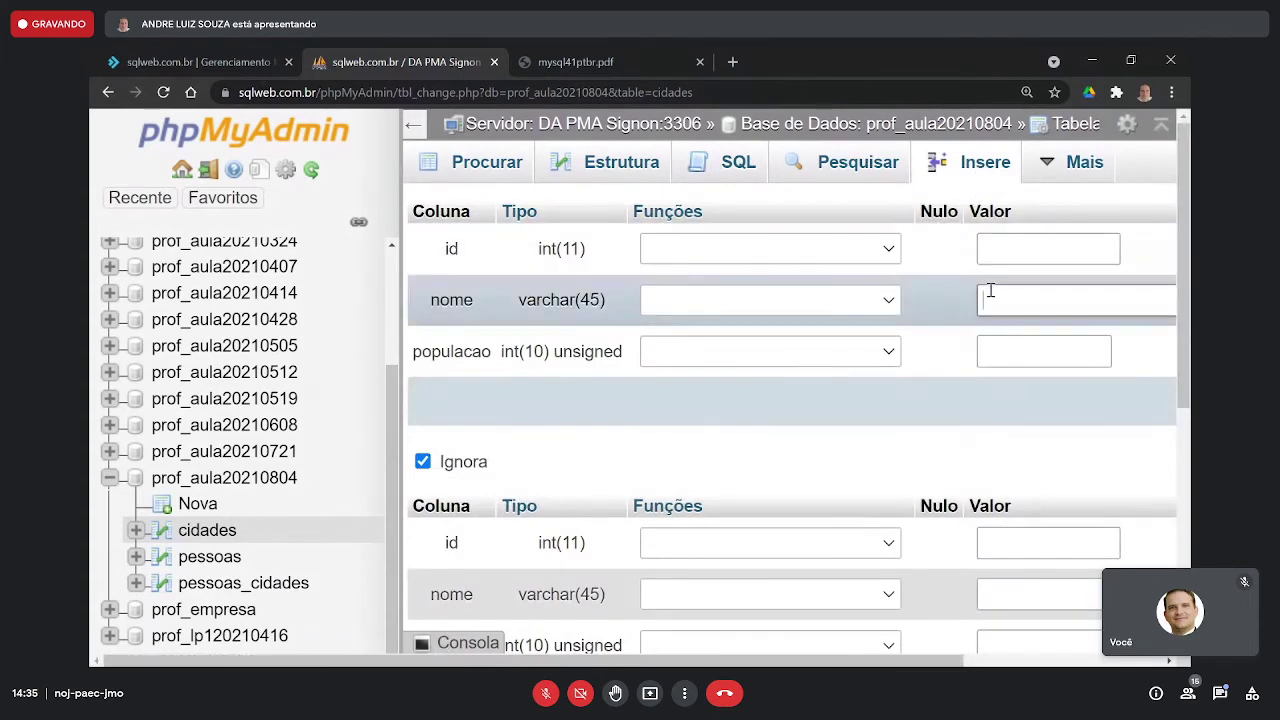
{"action": "type", "text": "Uberaba"}
{"action": "left_click", "coordinate": [1016, 351]}
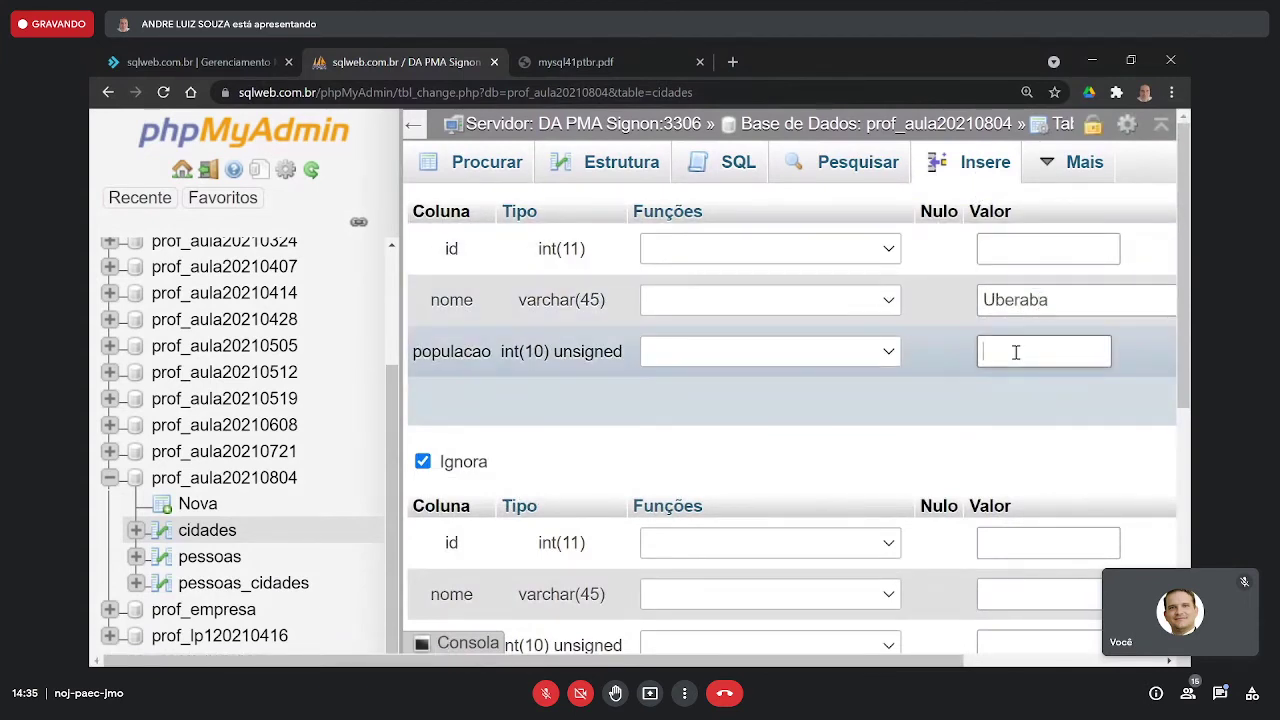
{"action": "type", "text": "300000"}
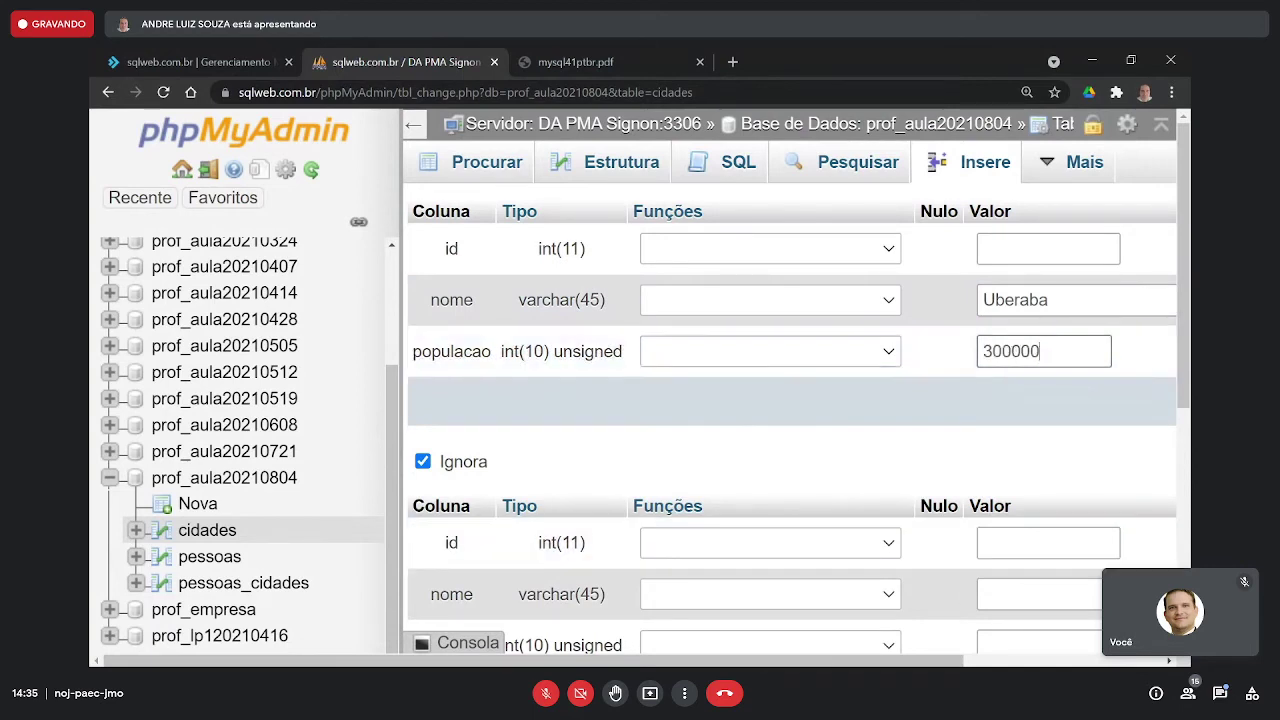
{"action": "scroll", "coordinate": [790, 420], "scroll_direction": "right", "scroll_amount": 3}
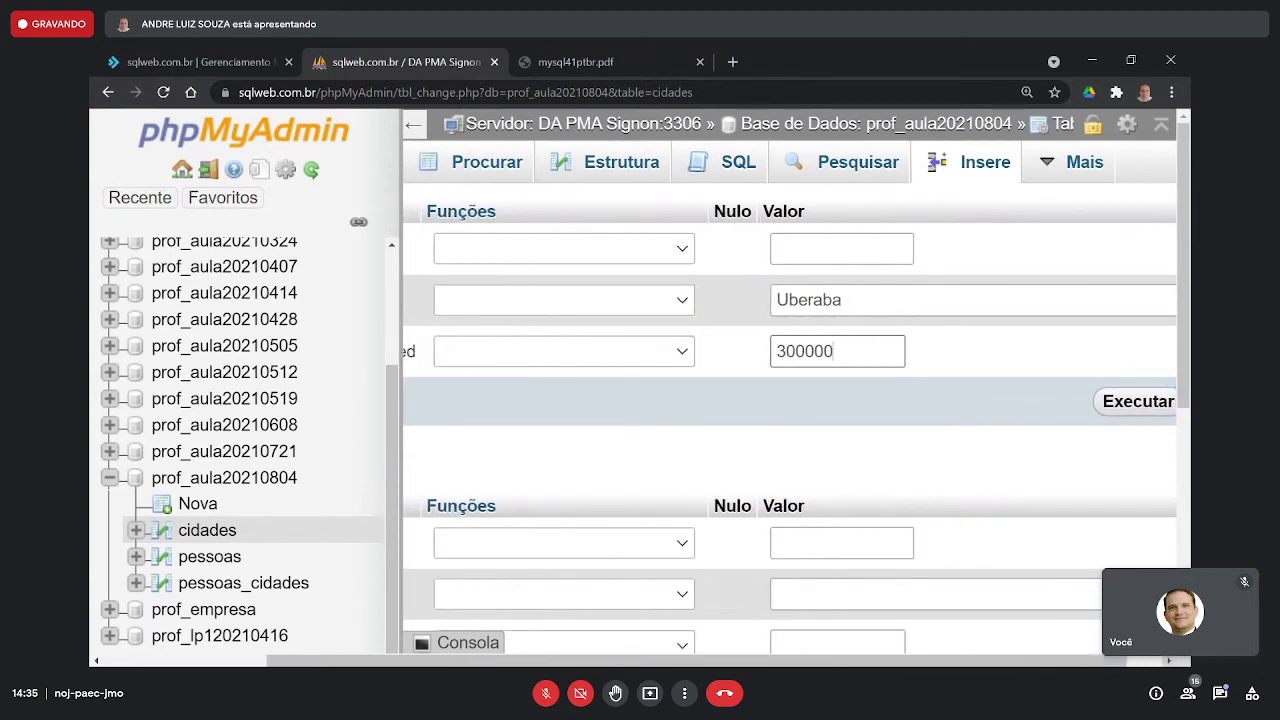
{"action": "left_click", "coordinate": [1131, 412]}
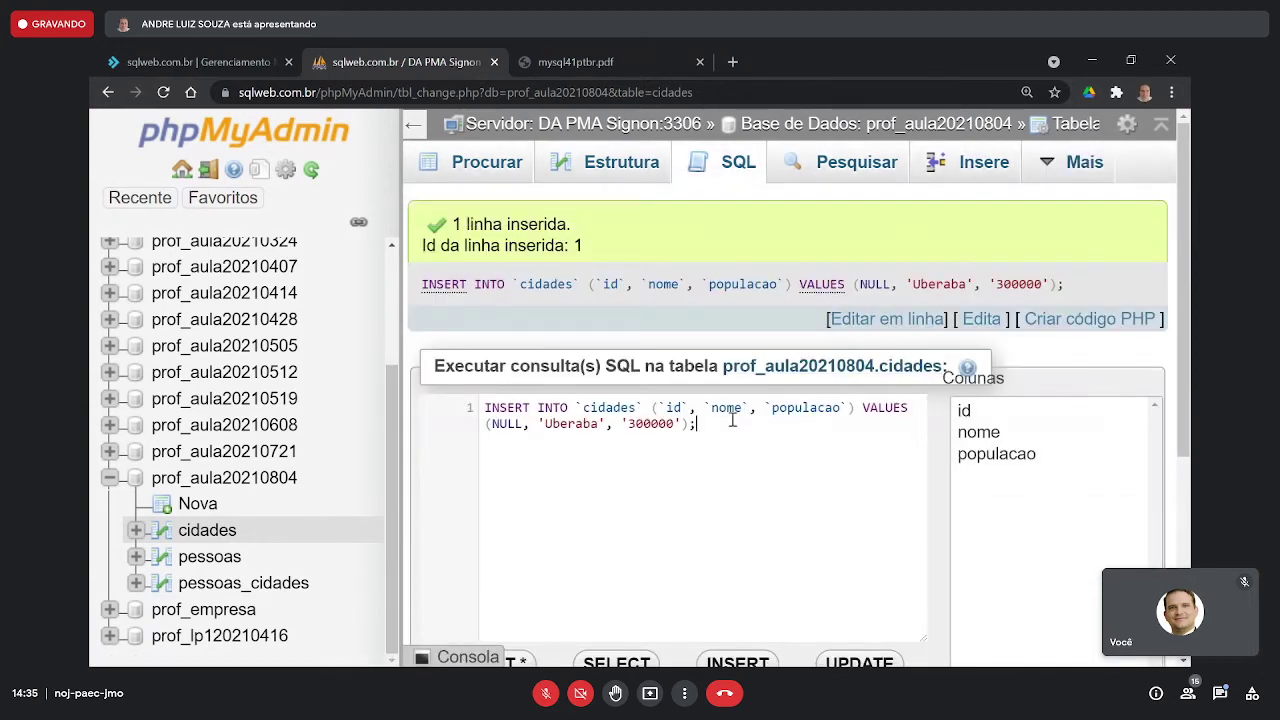
{"action": "left_click_drag", "start_coordinate": [732, 420], "coordinate": [455, 408]}
{"action": "key", "text": "ctrl+c"}
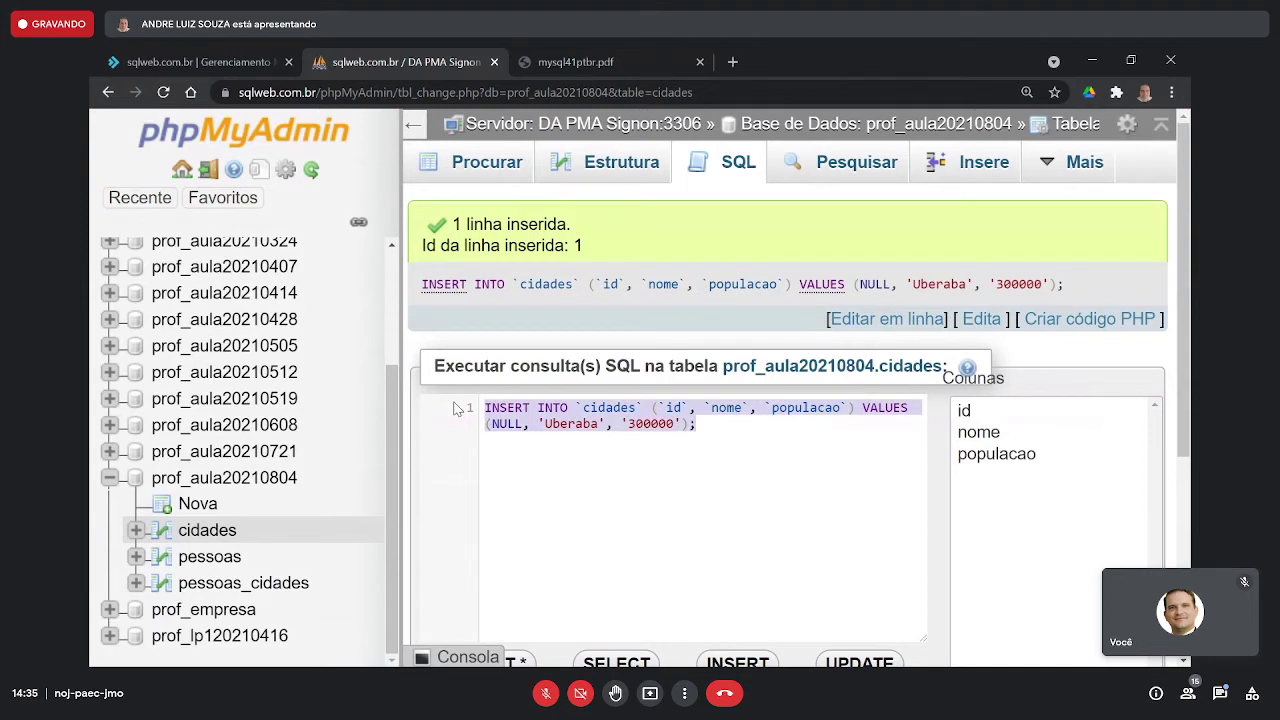
{"action": "left_click", "coordinate": [494, 175]}
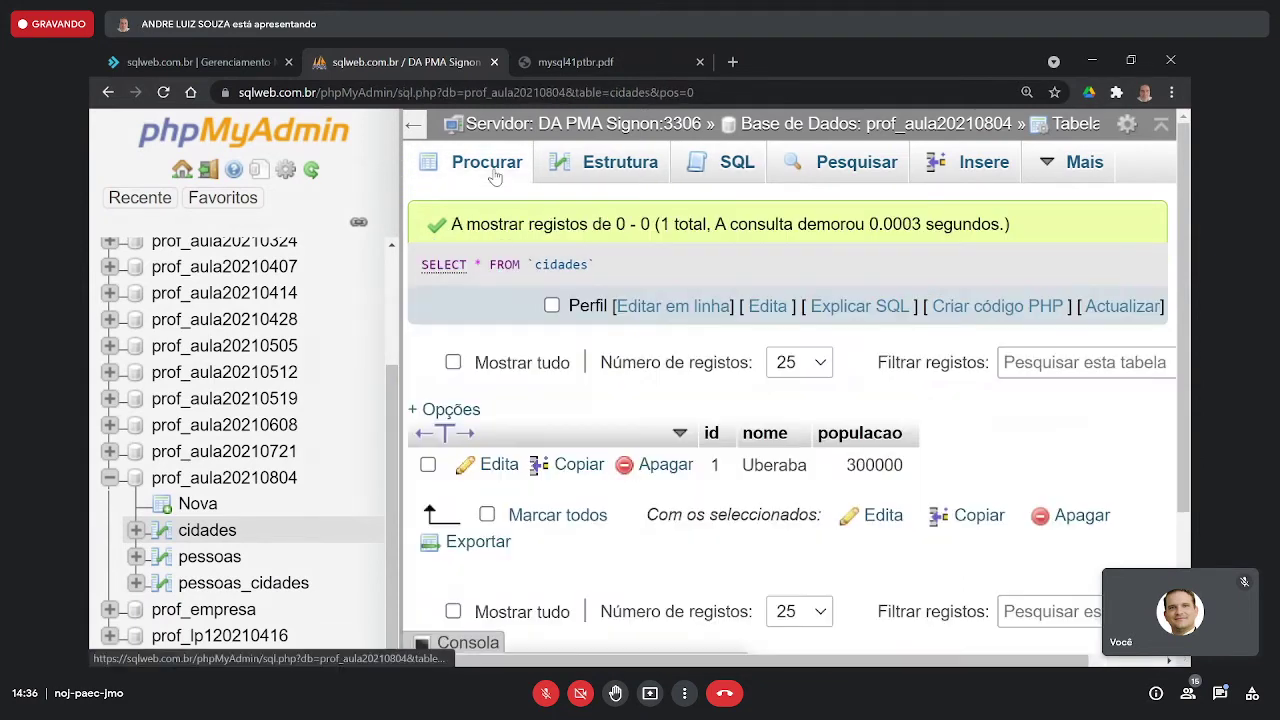
- Paste the previous Uberaba INSERT statement into the cidades SQL editor, replacing the default query
{"action": "double_click", "coordinate": [716, 475]}
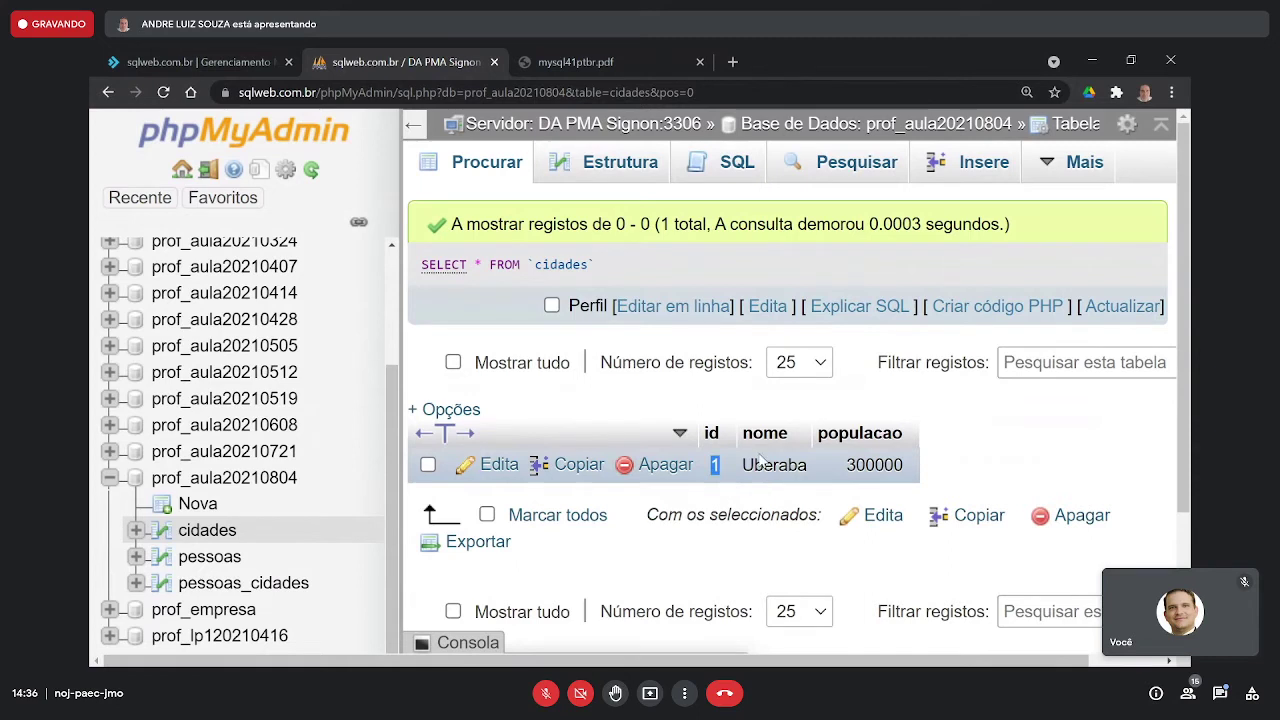
{"action": "left_click", "coordinate": [733, 168]}
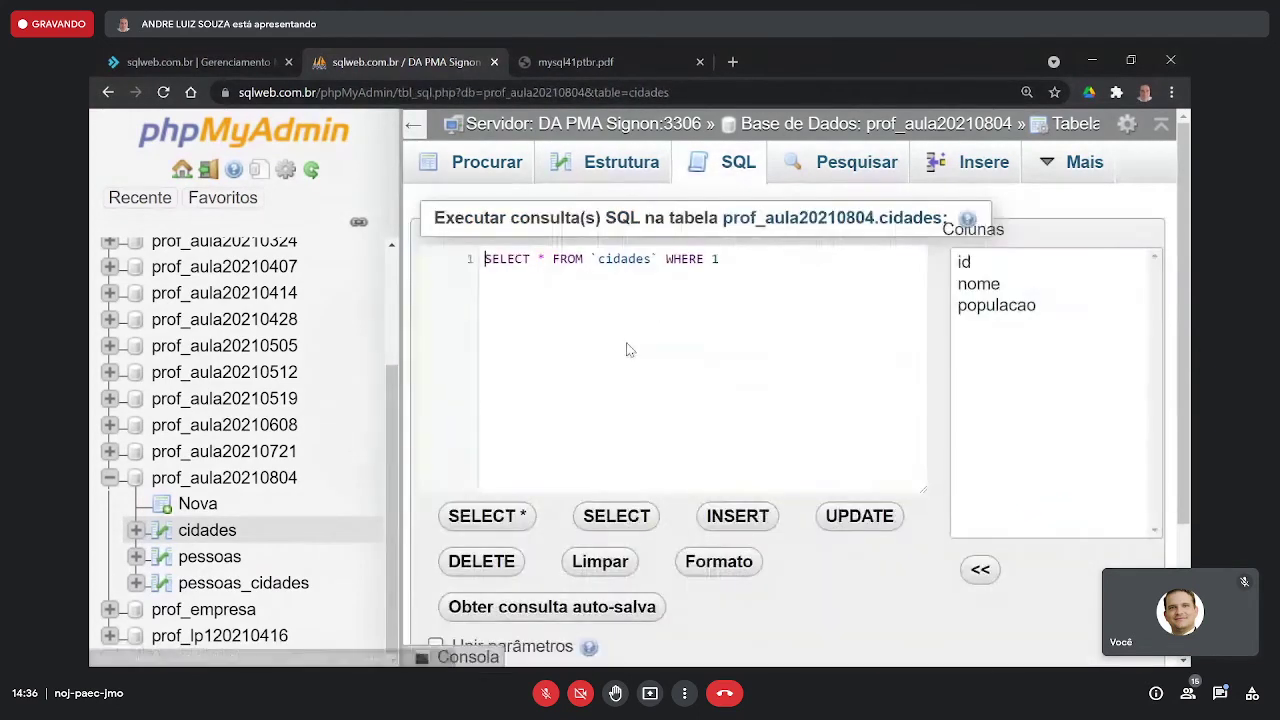
{"action": "key", "text": "ctrl+a"}
{"action": "key", "text": "ctrl+v"}
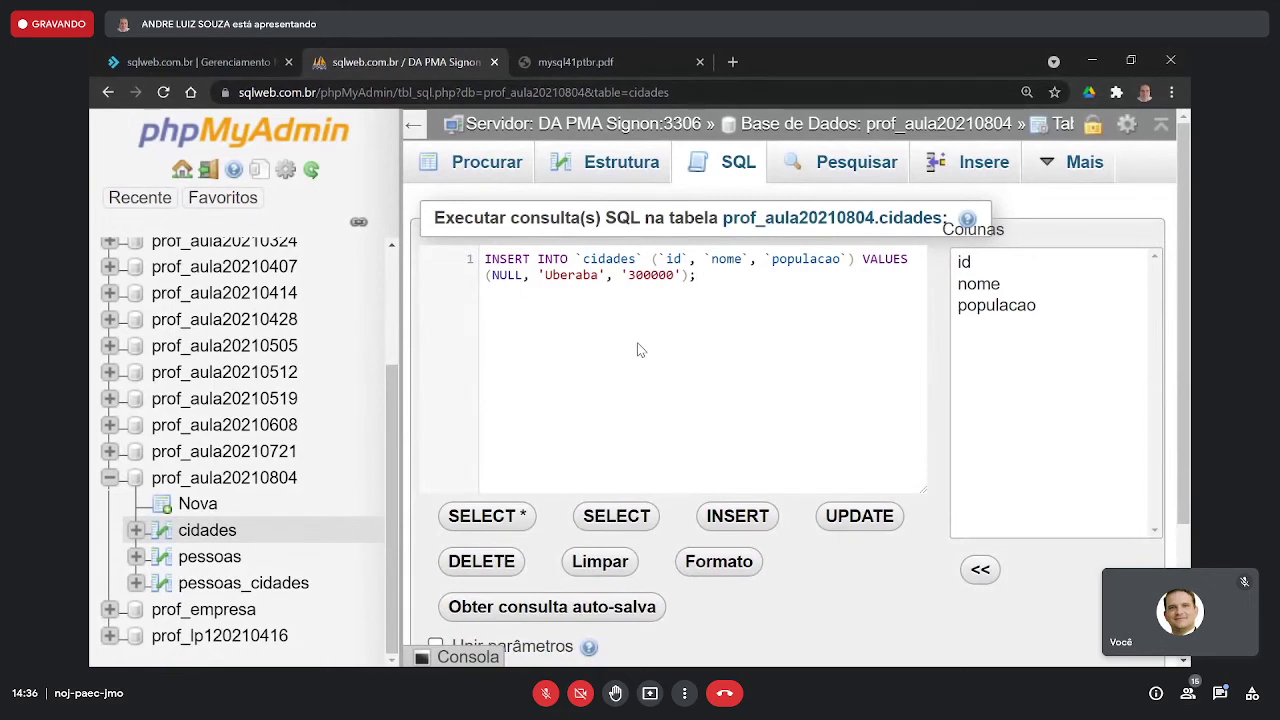
- Explain INSERT INTO cidades and its column list, moving VALUES onto line 2 and noting id's NULL
{"action": "double_click", "coordinate": [517, 260]}
{"action": "double_click", "coordinate": [549, 259]}
{"action": "double_click", "coordinate": [593, 259]}
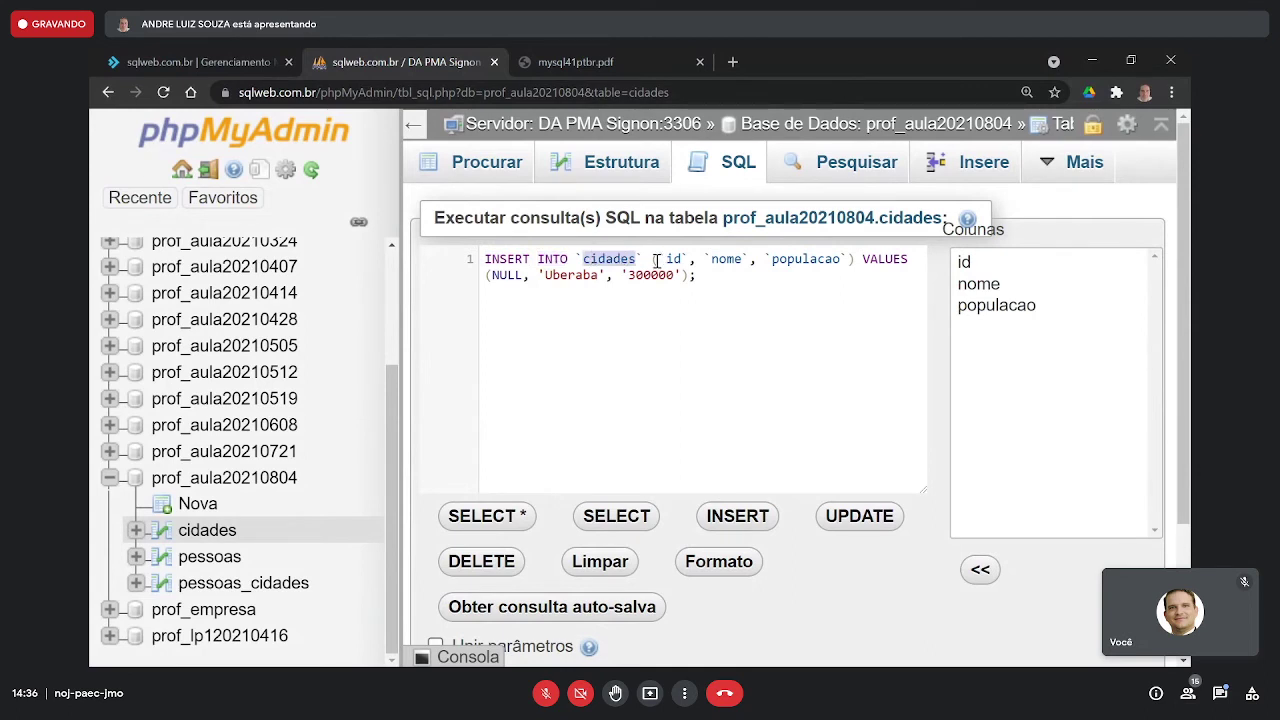
{"action": "left_click_drag", "start_coordinate": [656, 260], "coordinate": [909, 260]}
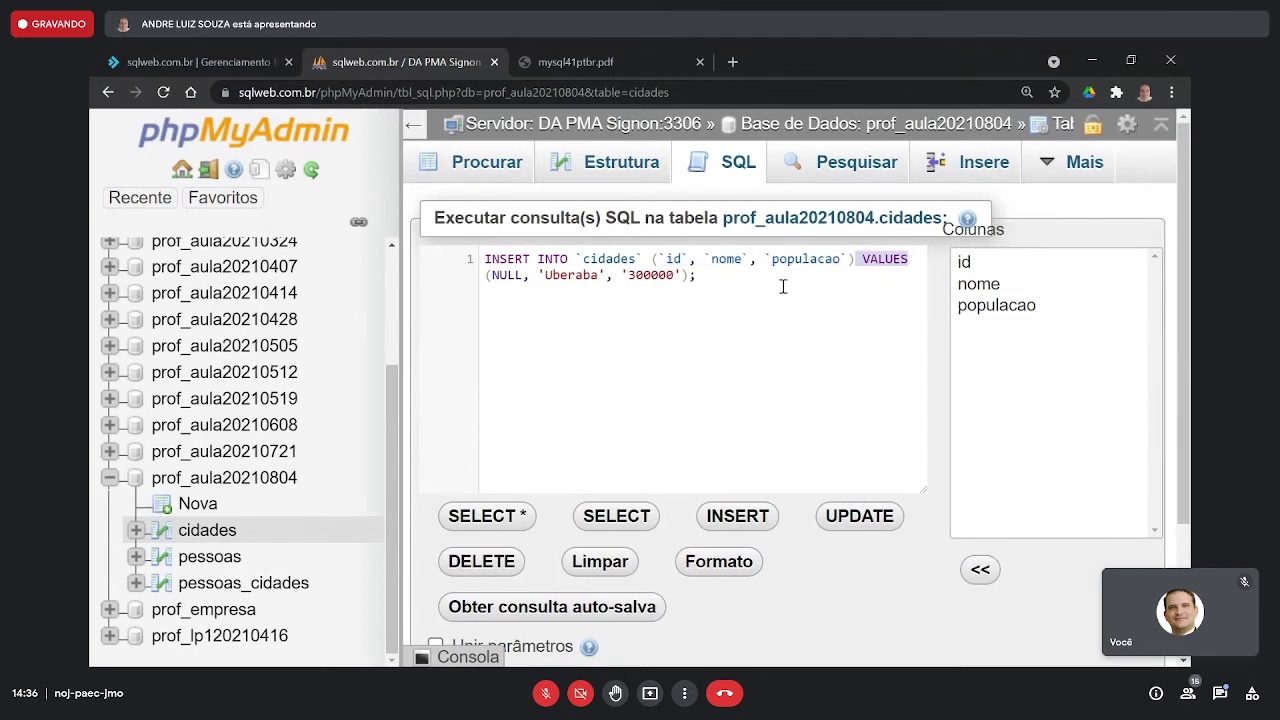
{"action": "left_click", "coordinate": [856, 260]}
{"action": "key", "text": "Return"}
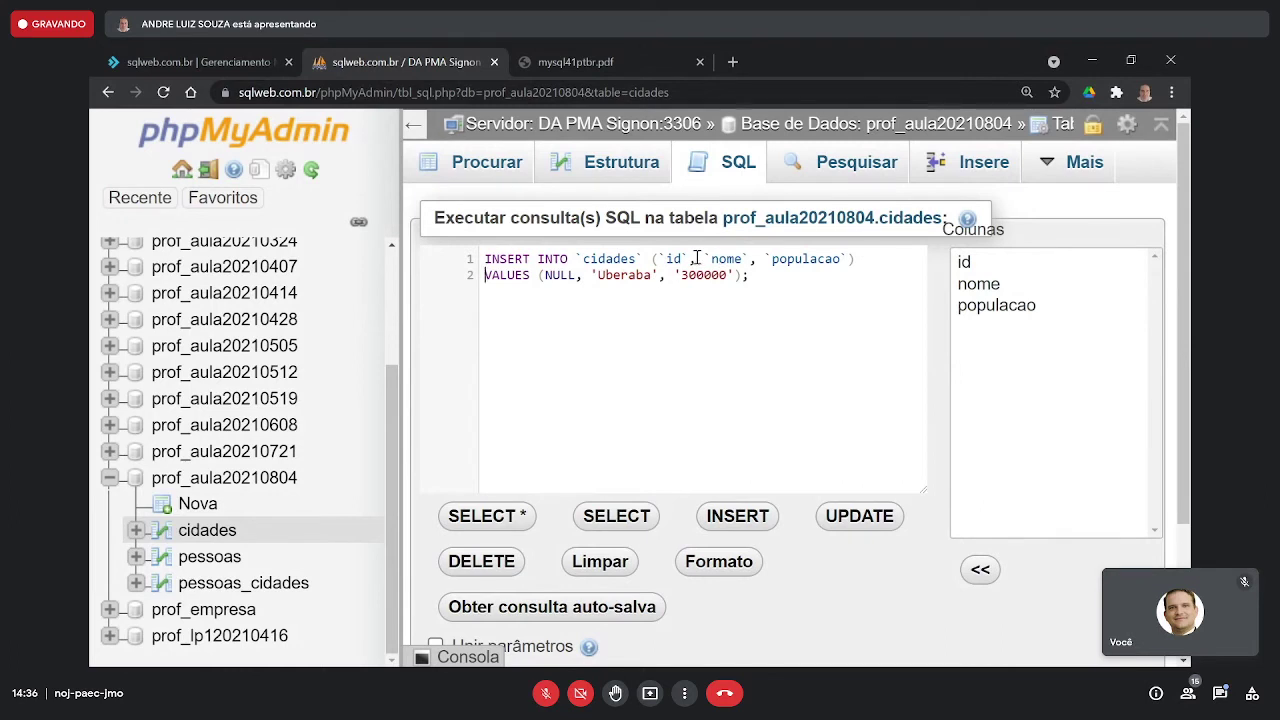
{"action": "left_click_drag", "start_coordinate": [688, 258], "coordinate": [661, 256]}
{"action": "left_click_drag", "start_coordinate": [577, 275], "coordinate": [545, 278]}
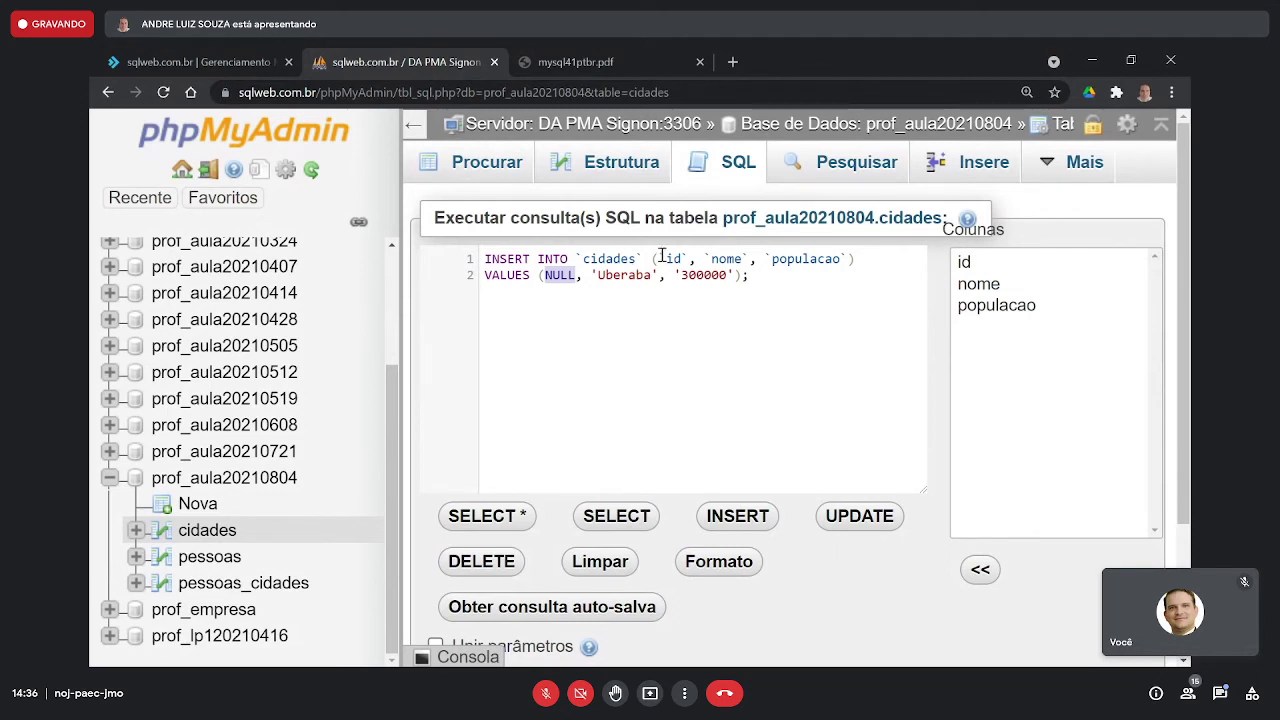
- Remove the `id` column and its NULL value from the cidades INSERT statement
{"action": "left_click_drag", "start_coordinate": [659, 258], "coordinate": [688, 255]}
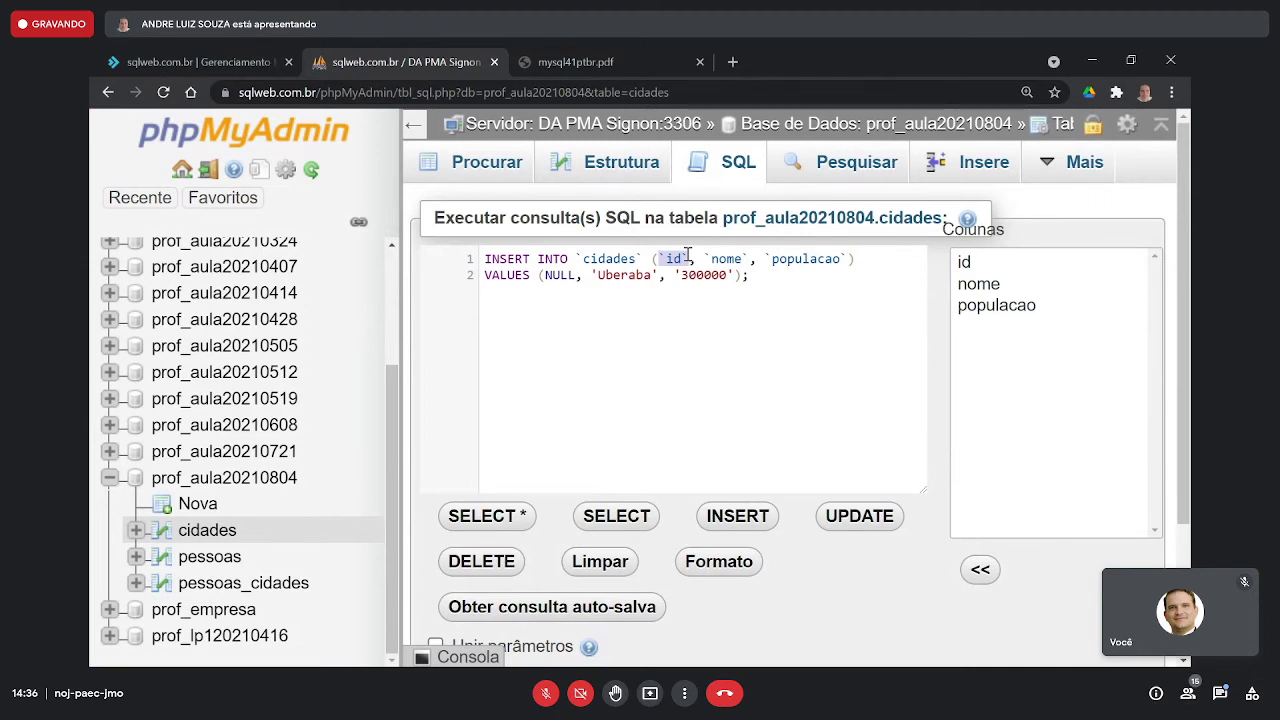
{"action": "left_click_drag", "start_coordinate": [688, 255], "coordinate": [681, 258]}
{"action": "left_click", "coordinate": [690, 258]}
{"action": "left_click_drag", "start_coordinate": [690, 258], "coordinate": [656, 258]}
{"action": "key", "text": "BackSpace"}
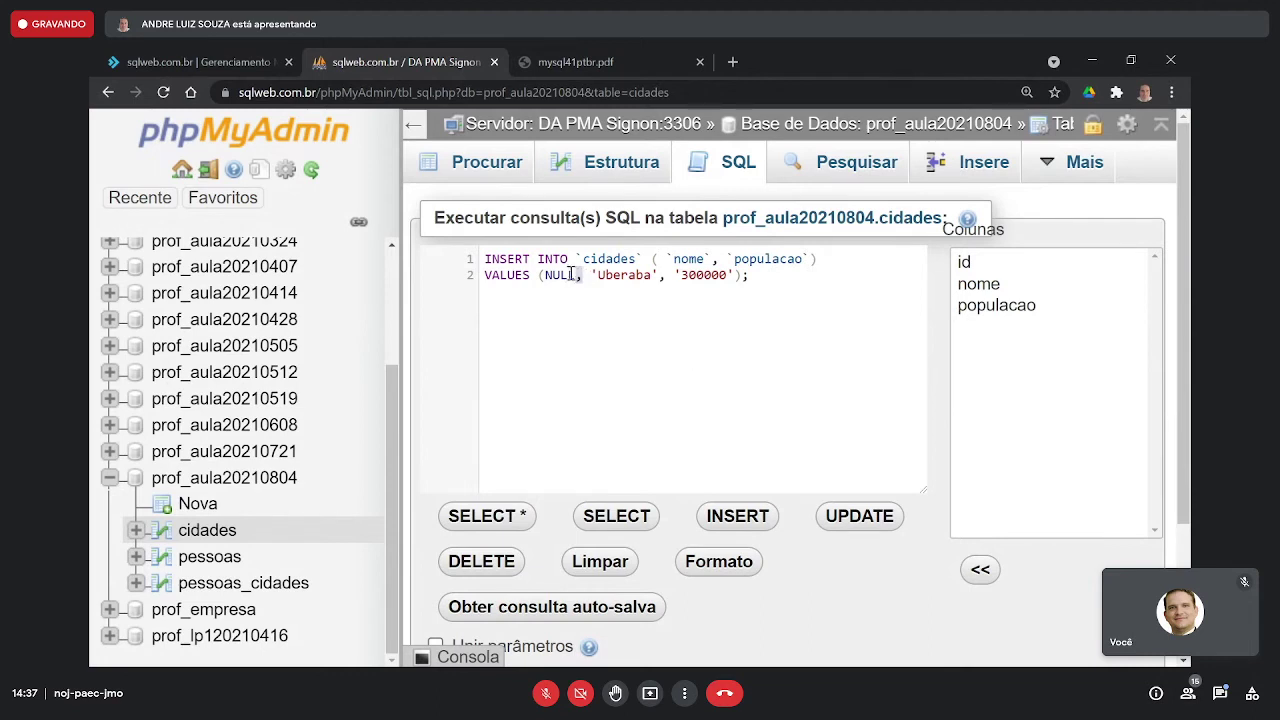
{"action": "left_click_drag", "start_coordinate": [574, 274], "coordinate": [545, 274]}
{"action": "key", "text": "BackSpace"}
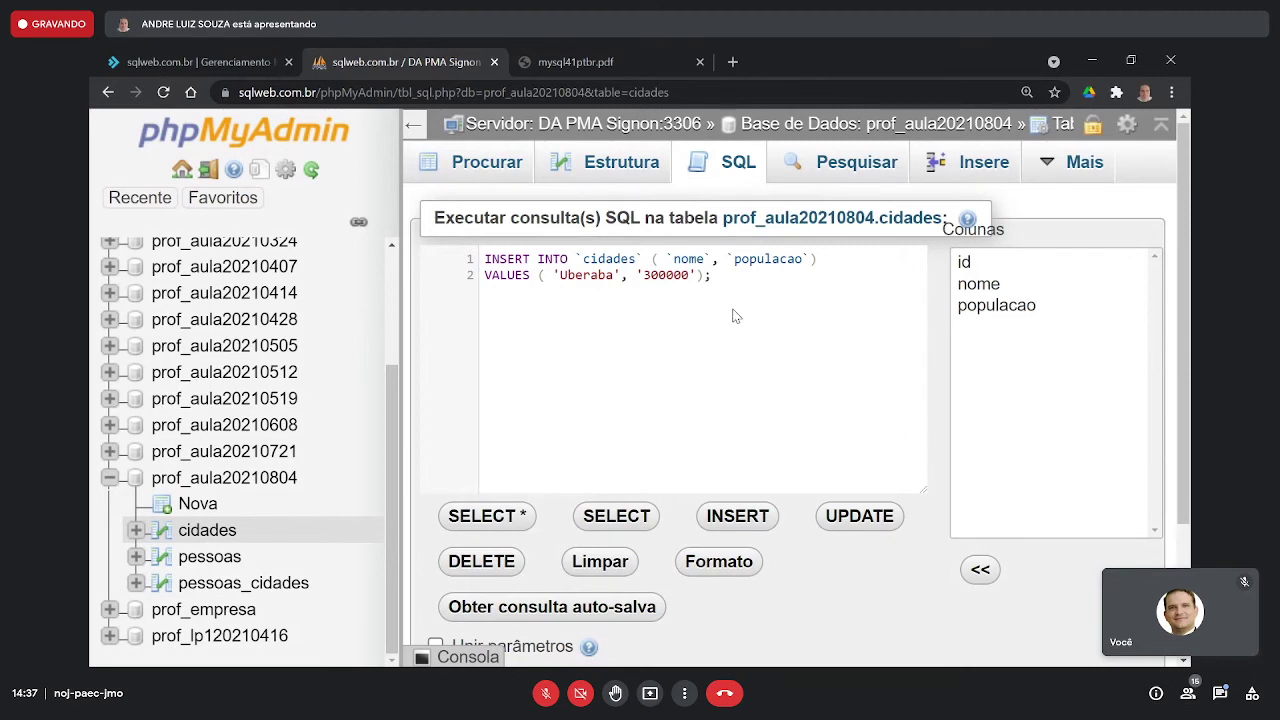
{"action": "left_click_drag", "start_coordinate": [660, 257], "coordinate": [804, 257]}
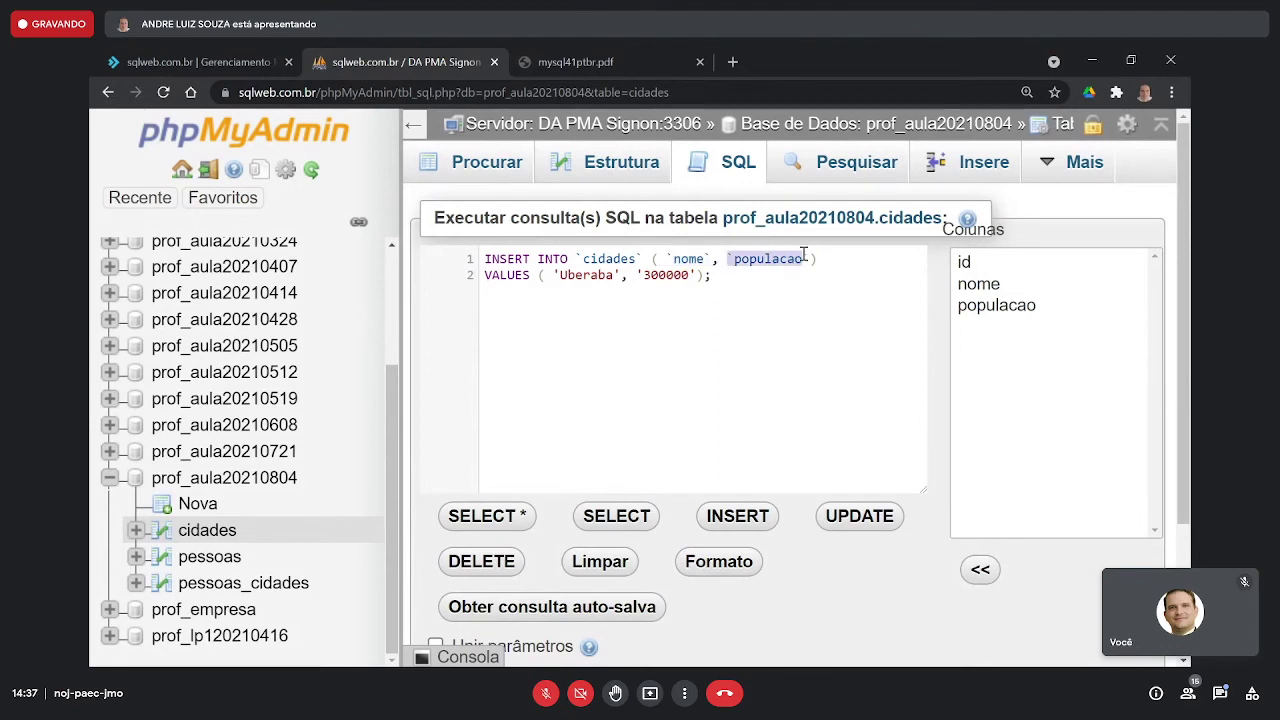
- Change the inserted values to 'Araxa' and '80000', adding a blank line after
{"action": "double_click", "coordinate": [600, 274]}
{"action": "type", "text": "Araxa"}
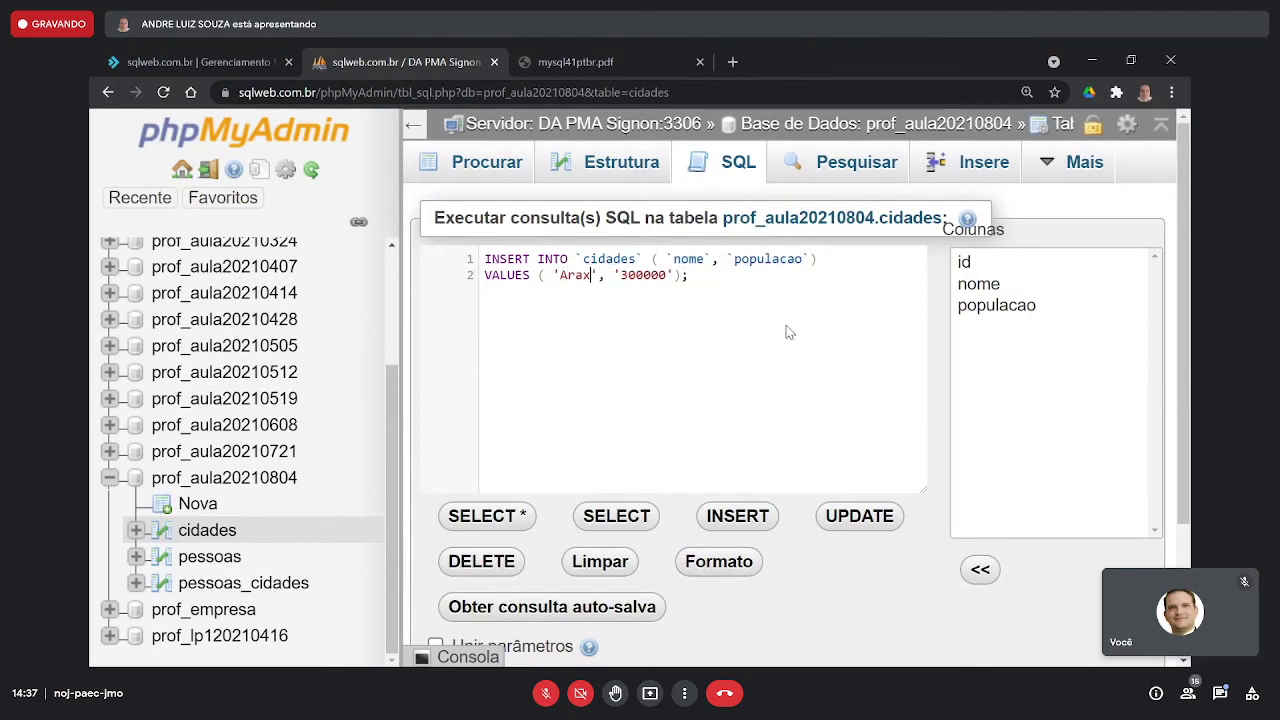
{"action": "double_click", "coordinate": [652, 276]}
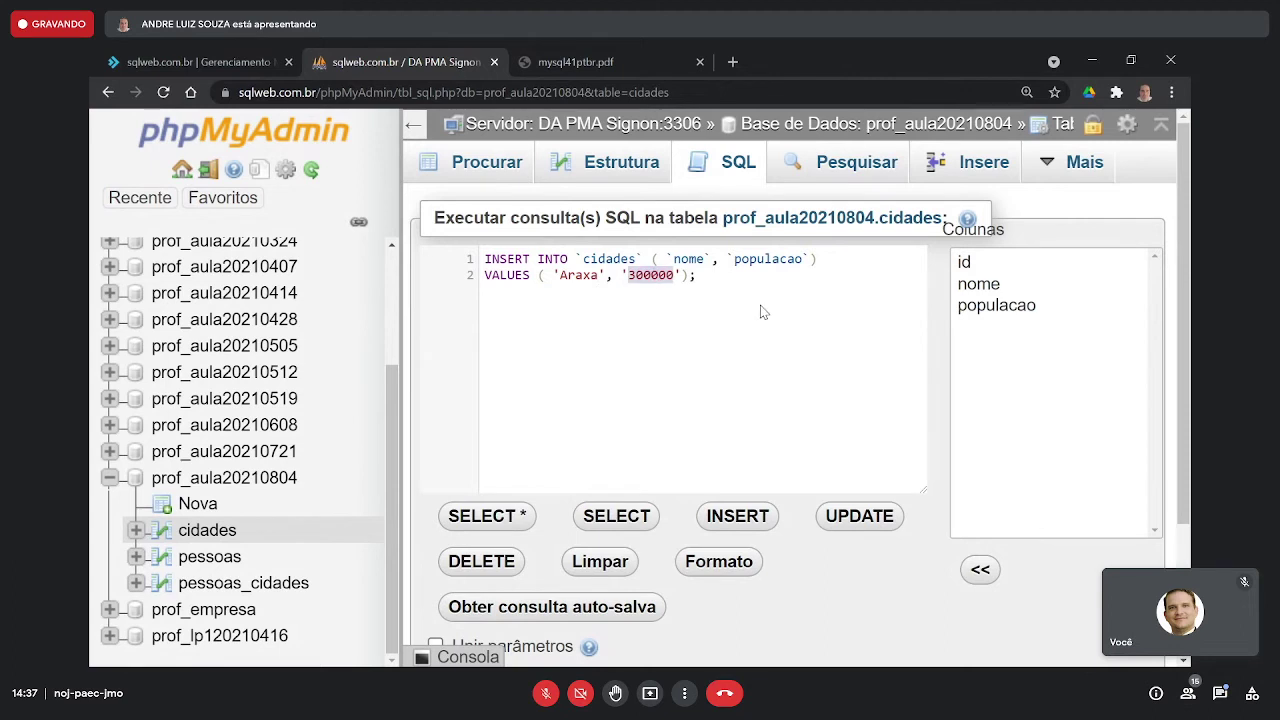
{"action": "type", "text": "80000"}
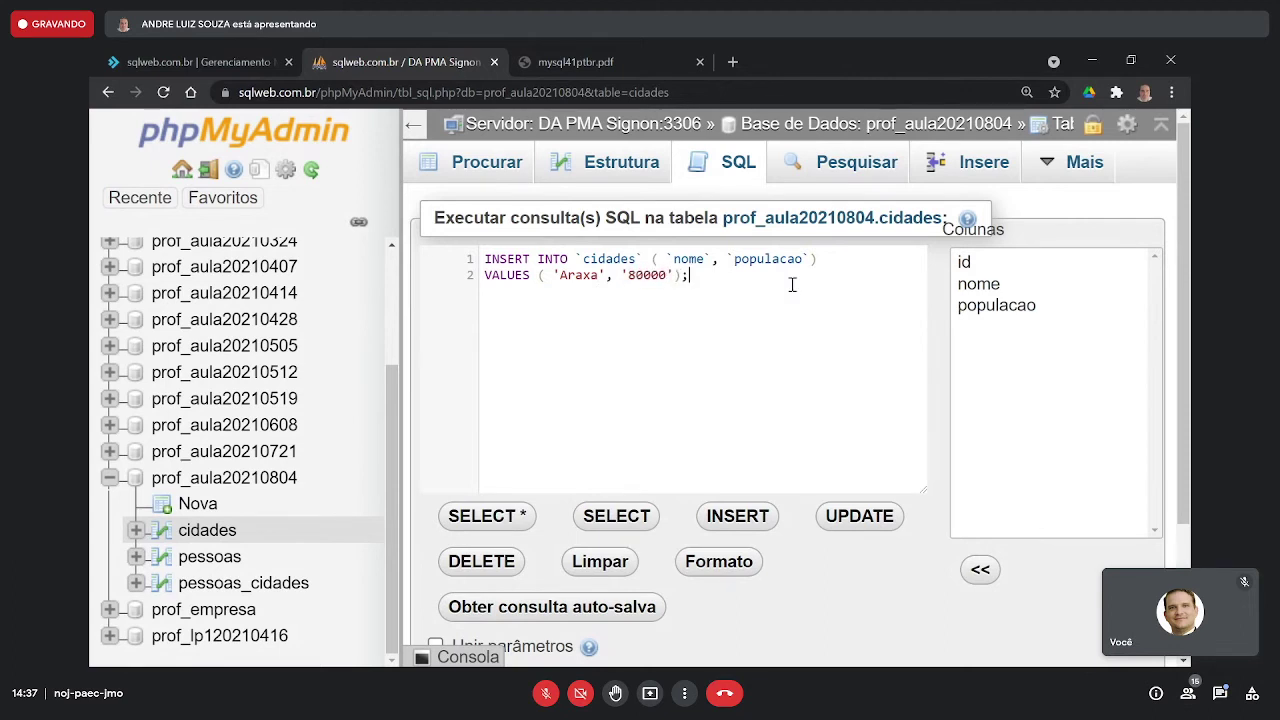
{"action": "key", "text": "Return"}
{"action": "key", "text": "Return"}
- Duplicate the Araxa INSERT statement into extra copies below it
{"action": "key", "text": "shift+Down"}
{"action": "key", "text": "shift+Down"}
{"action": "key", "text": "shift+Down"}
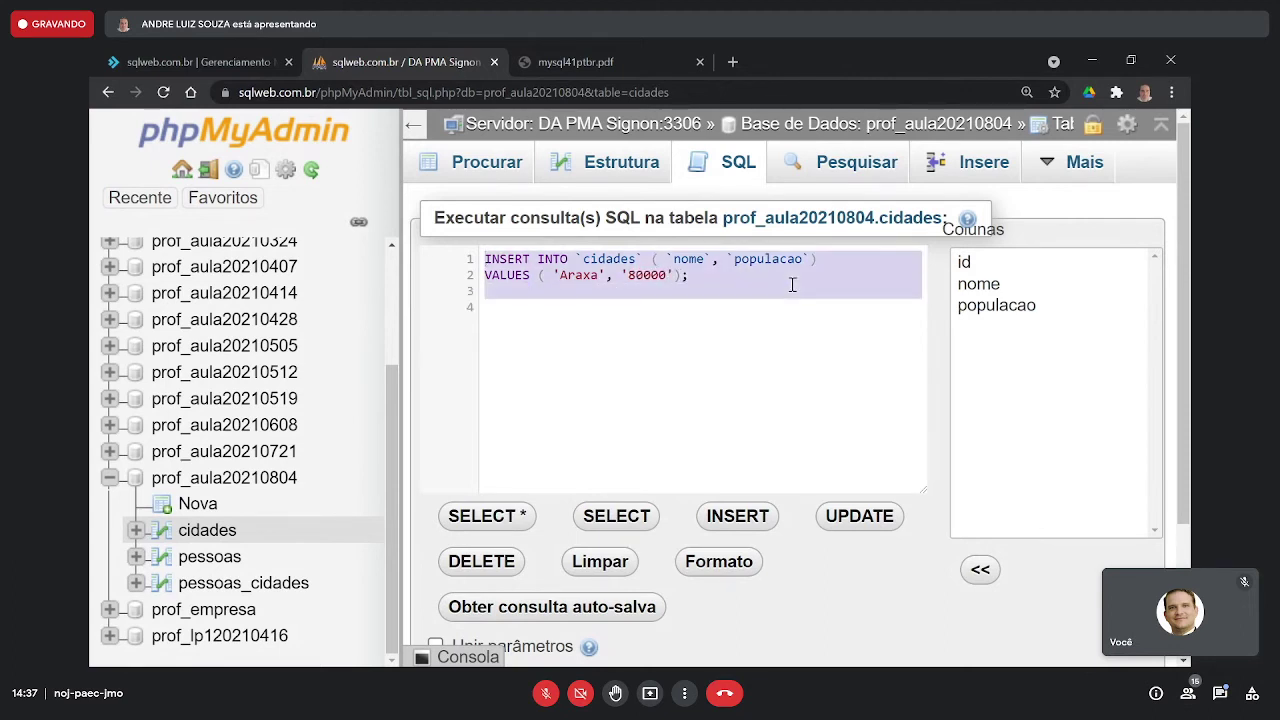
{"action": "key", "text": "ctrl+c"}
{"action": "key", "text": "ctrl+v"}
{"action": "key", "text": "ctrl+v"}
{"action": "key", "text": "ctrl+v"}
{"action": "key", "text": "ctrl+v"}
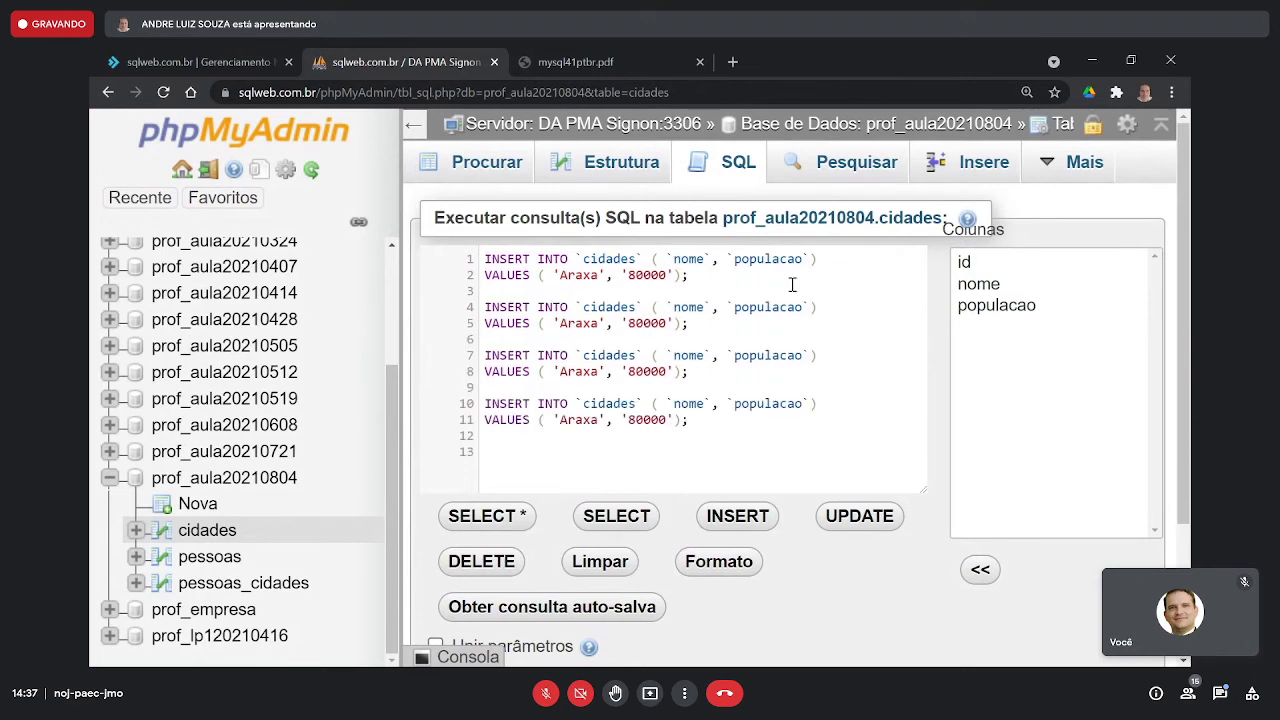
{"action": "key", "text": "ctrl+v"}
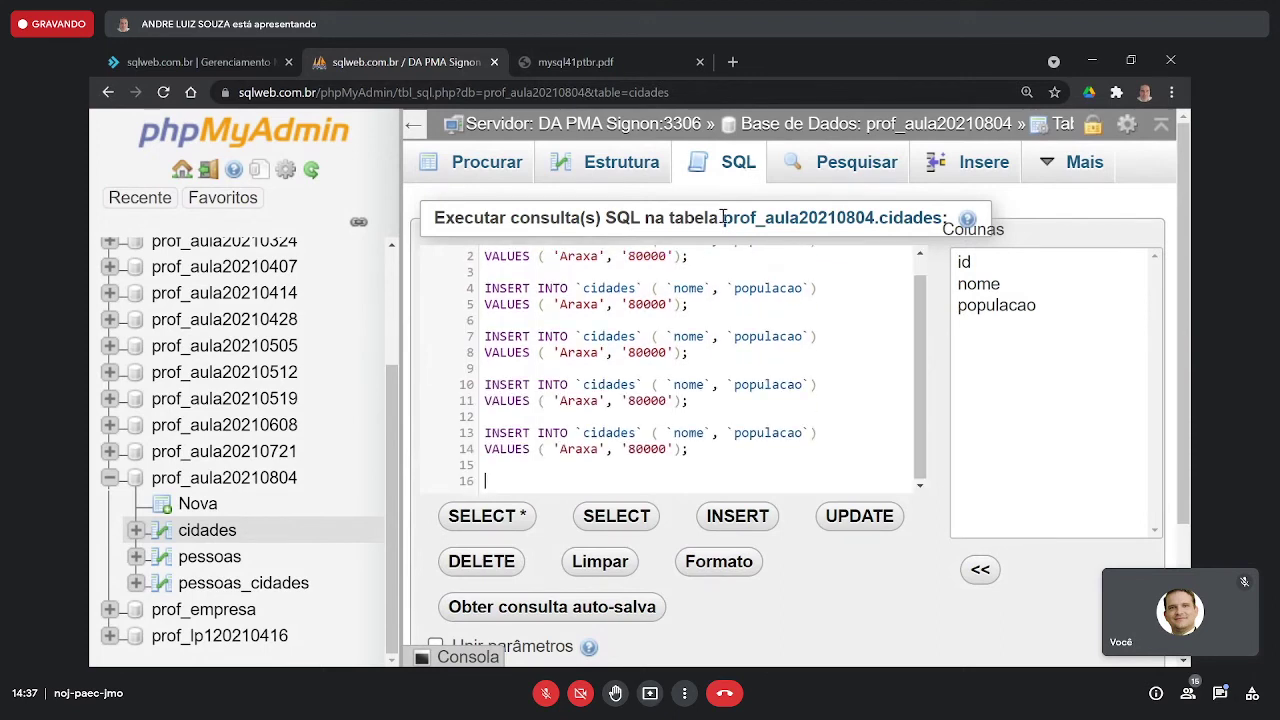
- Edit the second copy to insert Ibia with population 40000
{"action": "scroll", "coordinate": [920, 390], "scroll_direction": "up", "scroll_amount": 1}
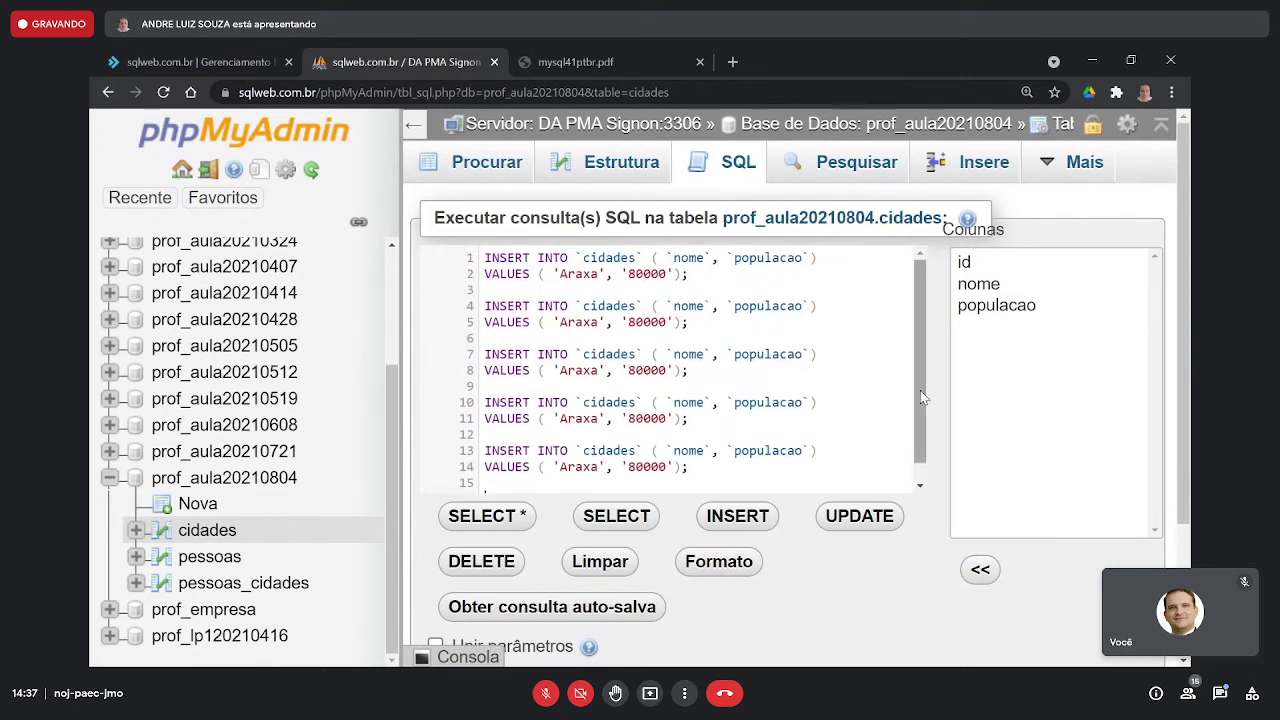
{"action": "double_click", "coordinate": [585, 322]}
{"action": "type", "text": "ibi"}
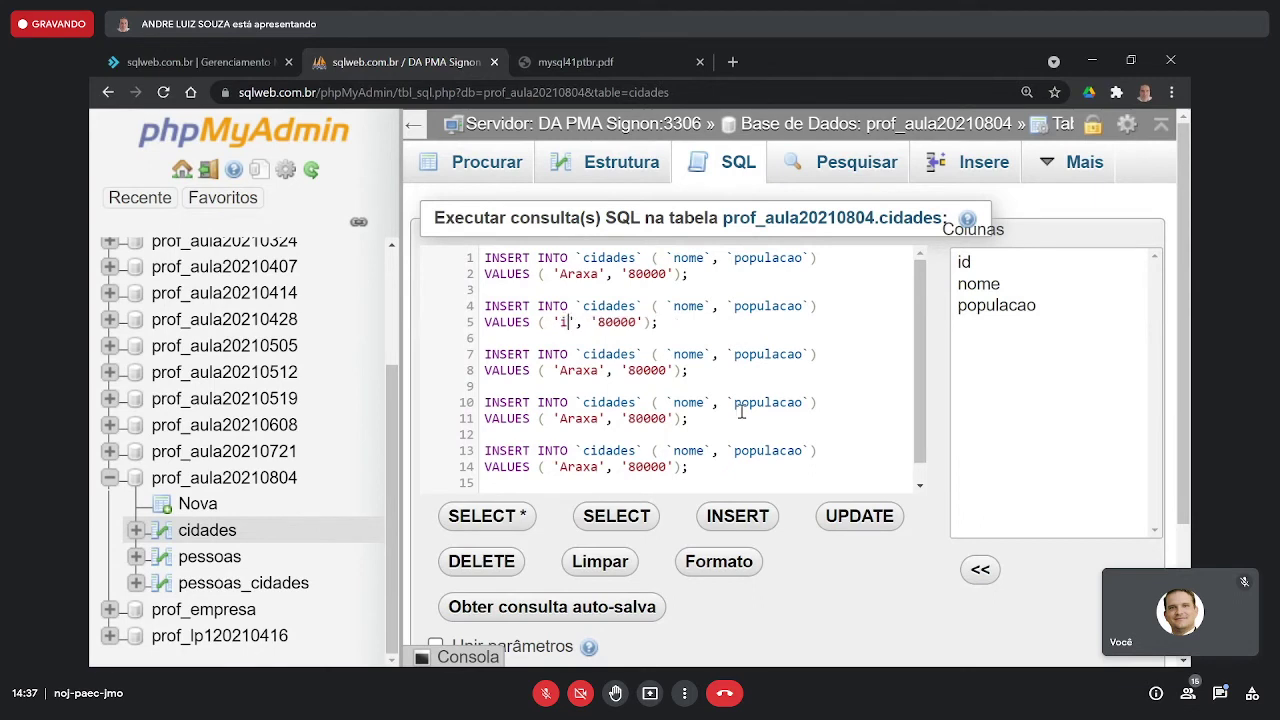
{"action": "key", "text": "BackSpace"}
{"action": "key", "text": "BackSpace"}
{"action": "key", "text": "BackSpace"}
{"action": "type", "text": "Ibia"}
{"action": "key", "text": "Right"}
{"action": "key", "text": "Right"}
{"action": "key", "text": "Right"}
{"action": "key", "text": "Delete"}
{"action": "type", "text": "4"}
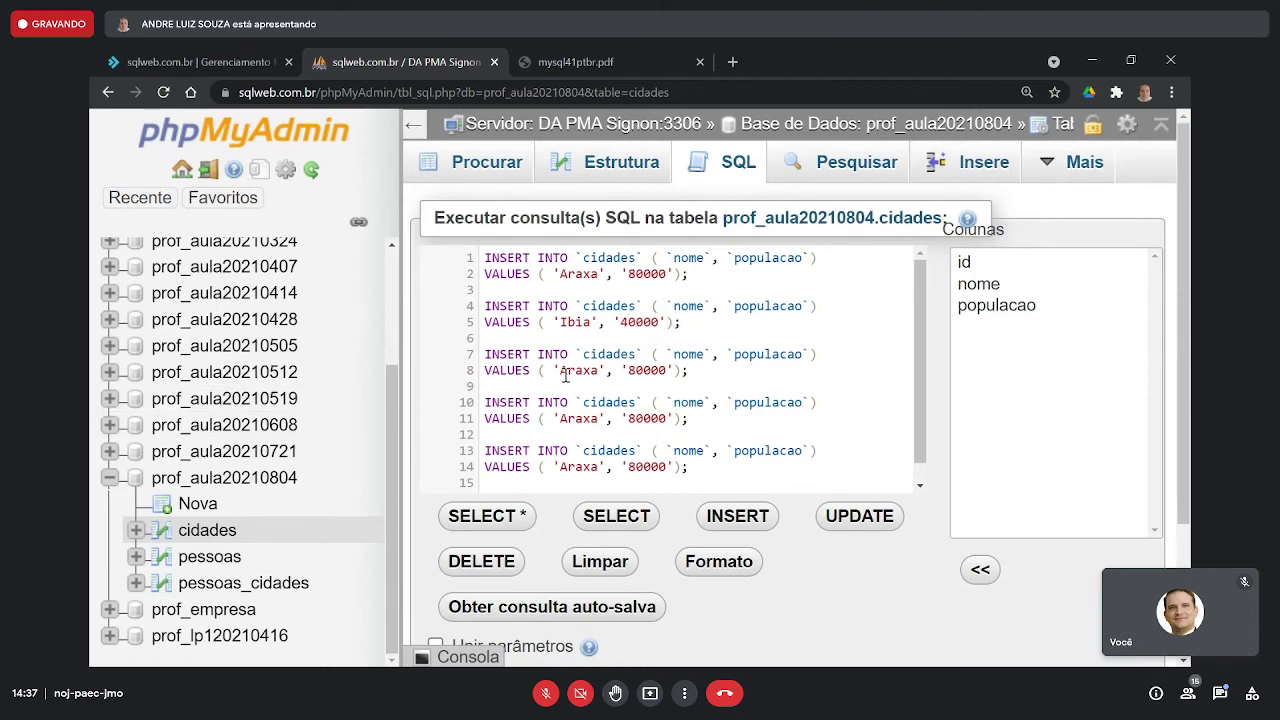
- Edit the third copy to insert Aramina with population 8000
{"action": "double_click", "coordinate": [567, 371]}
{"action": "type", "text": "Aramina"}
{"action": "left_click", "coordinate": [660, 370]}
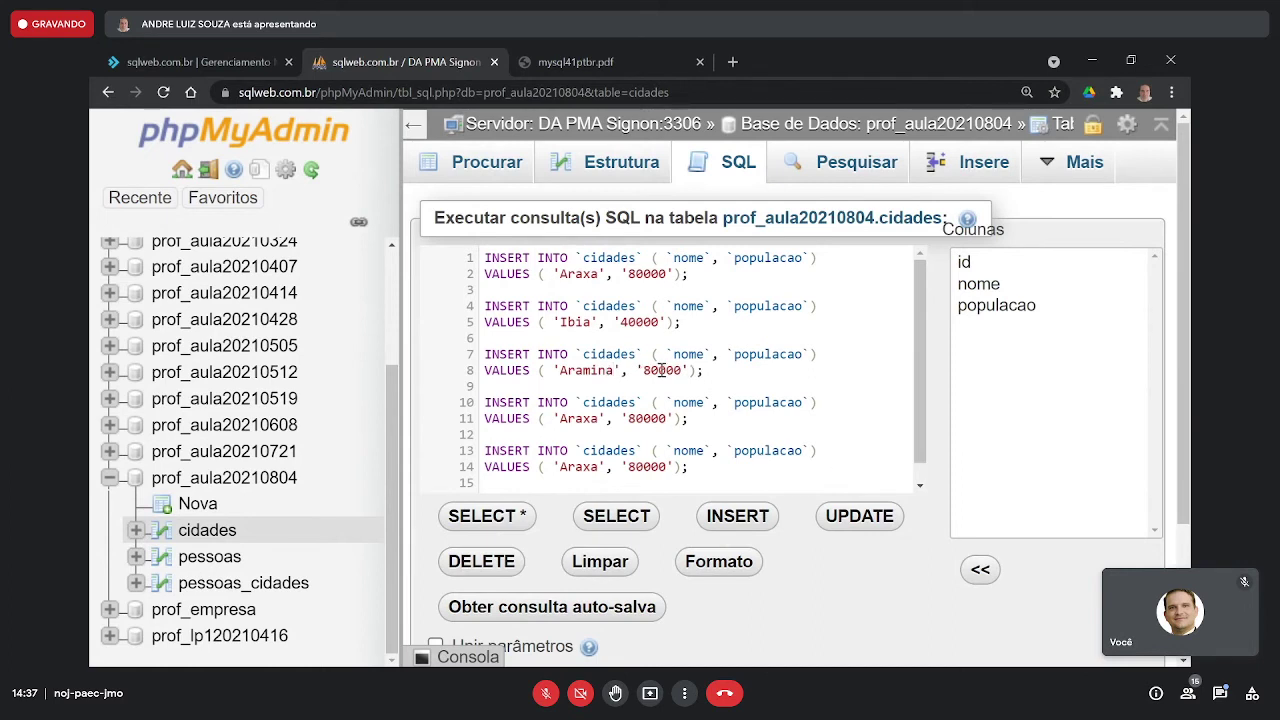
{"action": "key", "text": "BackSpace"}
- Edit the fourth copy to insert Campinas with population 1380000
{"action": "double_click", "coordinate": [586, 419]}
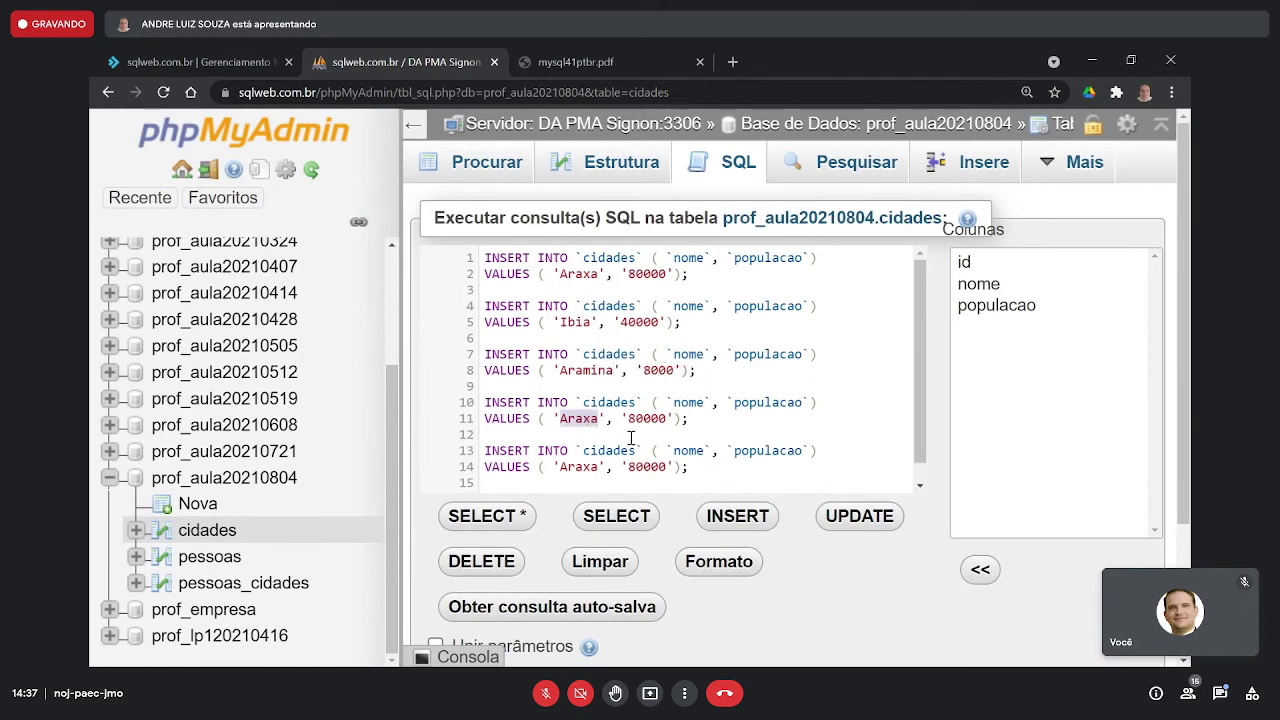
{"action": "type", "text": "Campinas"}
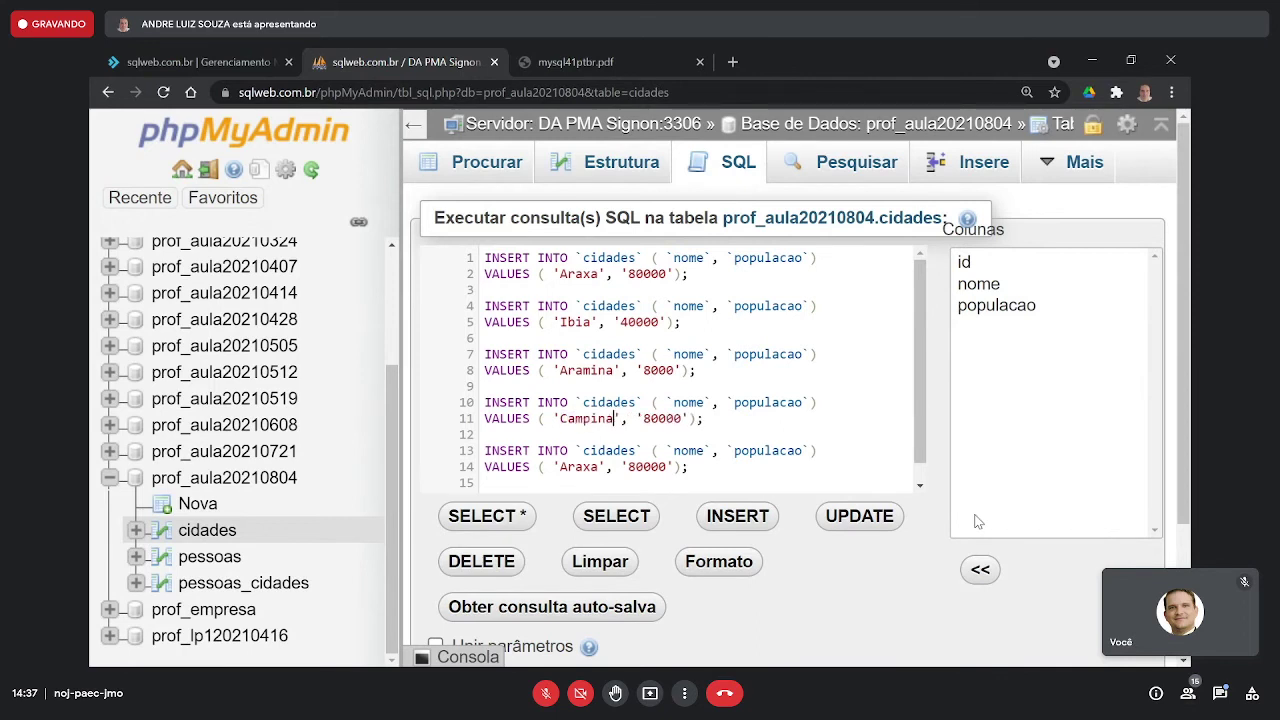
{"action": "left_click", "coordinate": [650, 419]}
{"action": "type", "text": "13"}
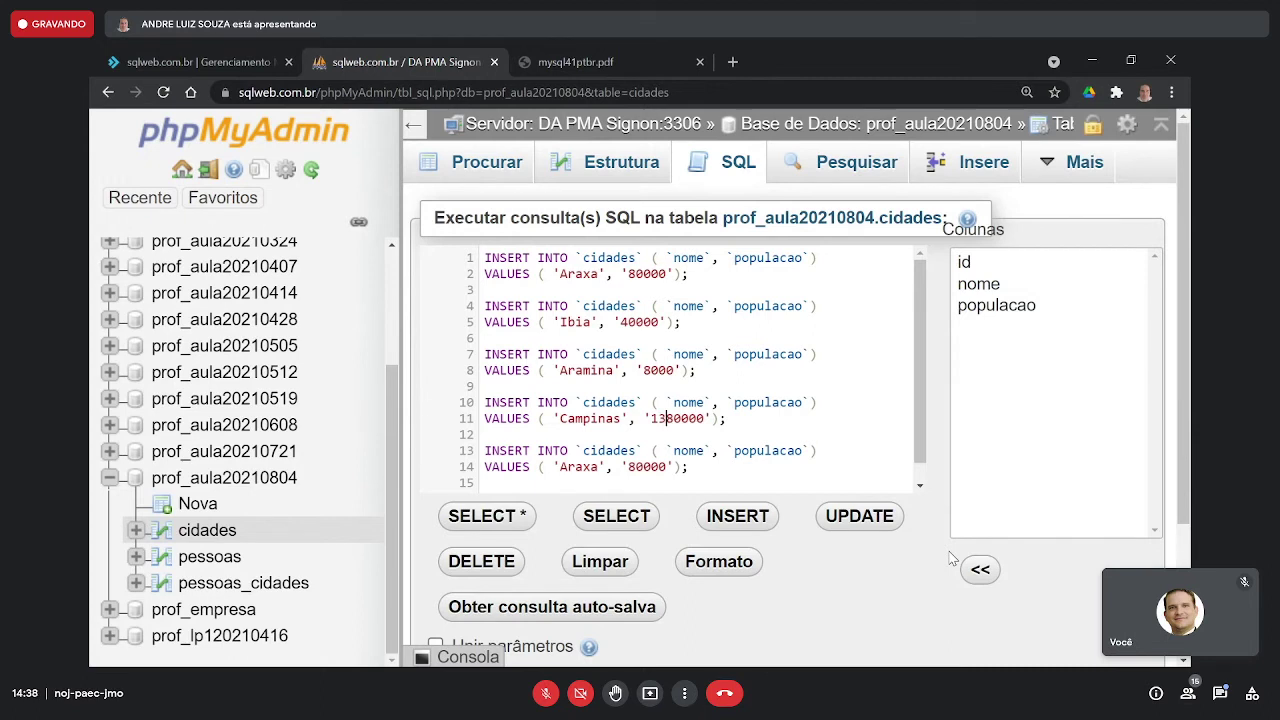
{"action": "key", "text": "Right"}
{"action": "key", "text": "Right"}
- Edit the last copy to insert Catalão with population 800000
{"action": "double_click", "coordinate": [571, 467]}
{"action": "type", "text": "Cata"}
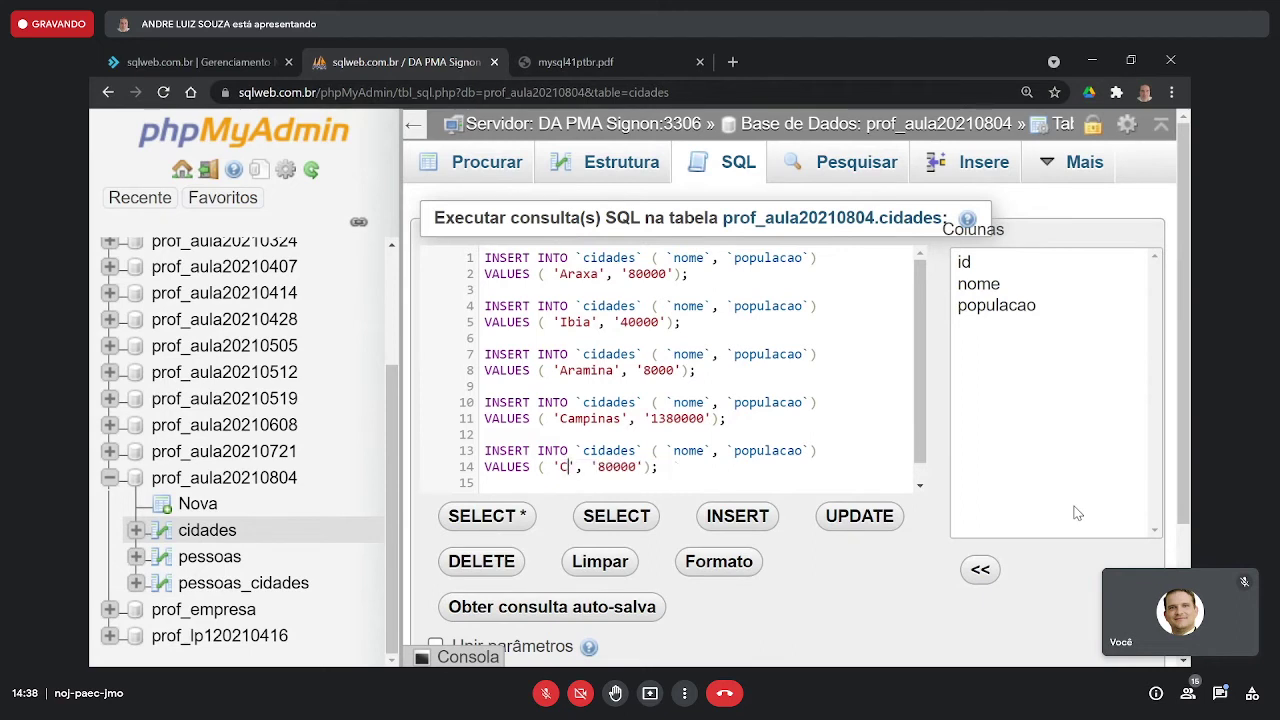
{"action": "type", "text": "lao"}
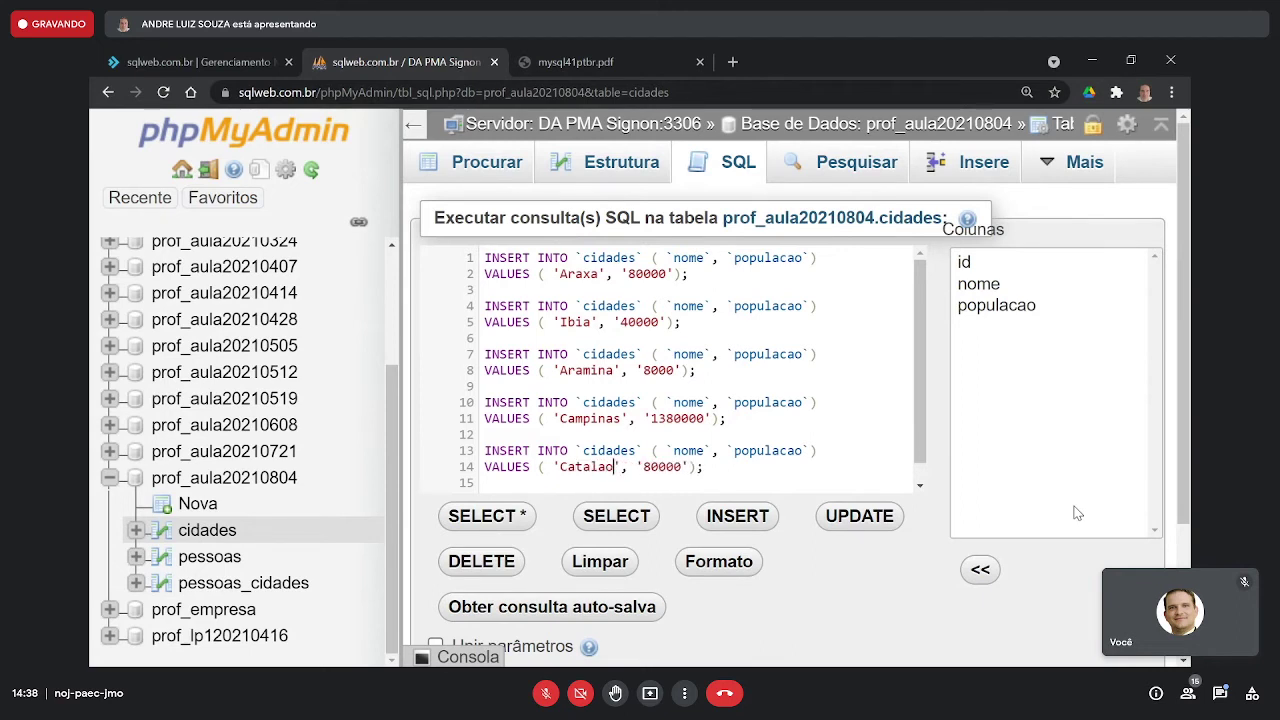
{"action": "key", "text": "BackSpace"}
{"action": "key", "text": "BackSpace"}
{"action": "type", "text": "ão"}
{"action": "left_click", "coordinate": [653, 468]}
{"action": "type", "text": "0"}
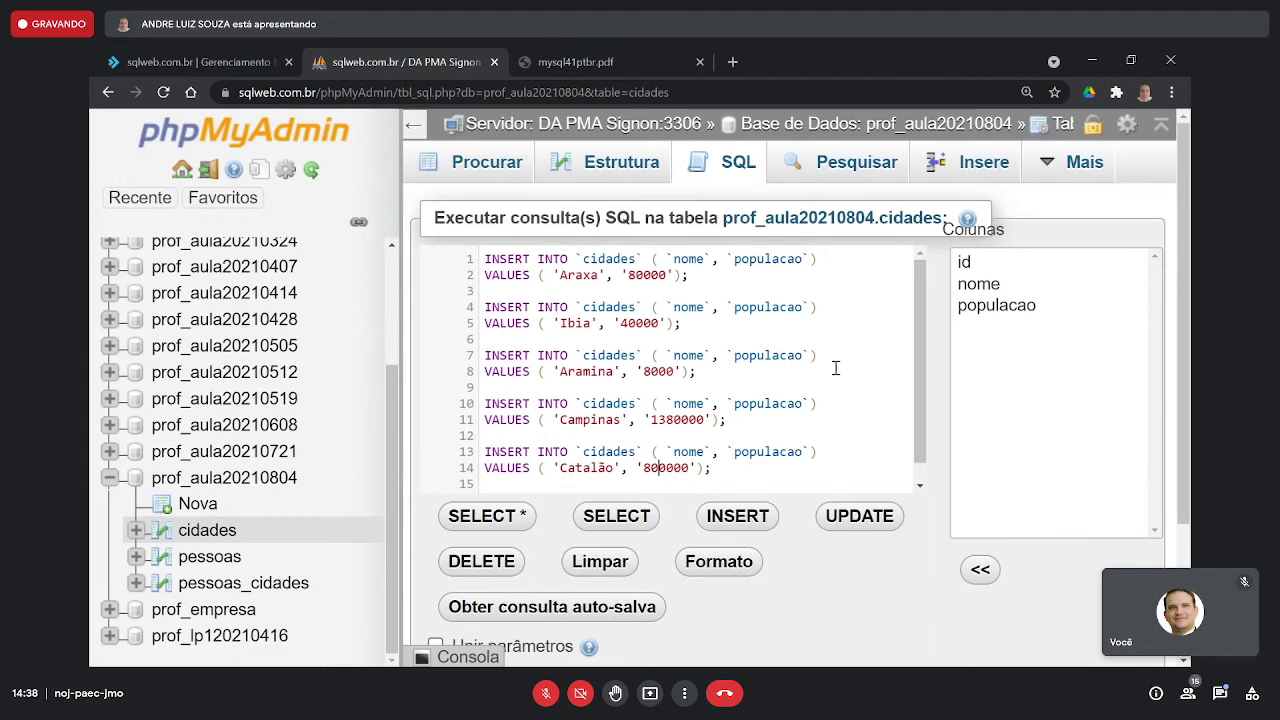
- Review the Araxa, Ibia, Aramina, Campinas and Catalão INSERT statements one by one
{"action": "left_click_drag", "start_coordinate": [740, 290], "coordinate": [460, 248]}
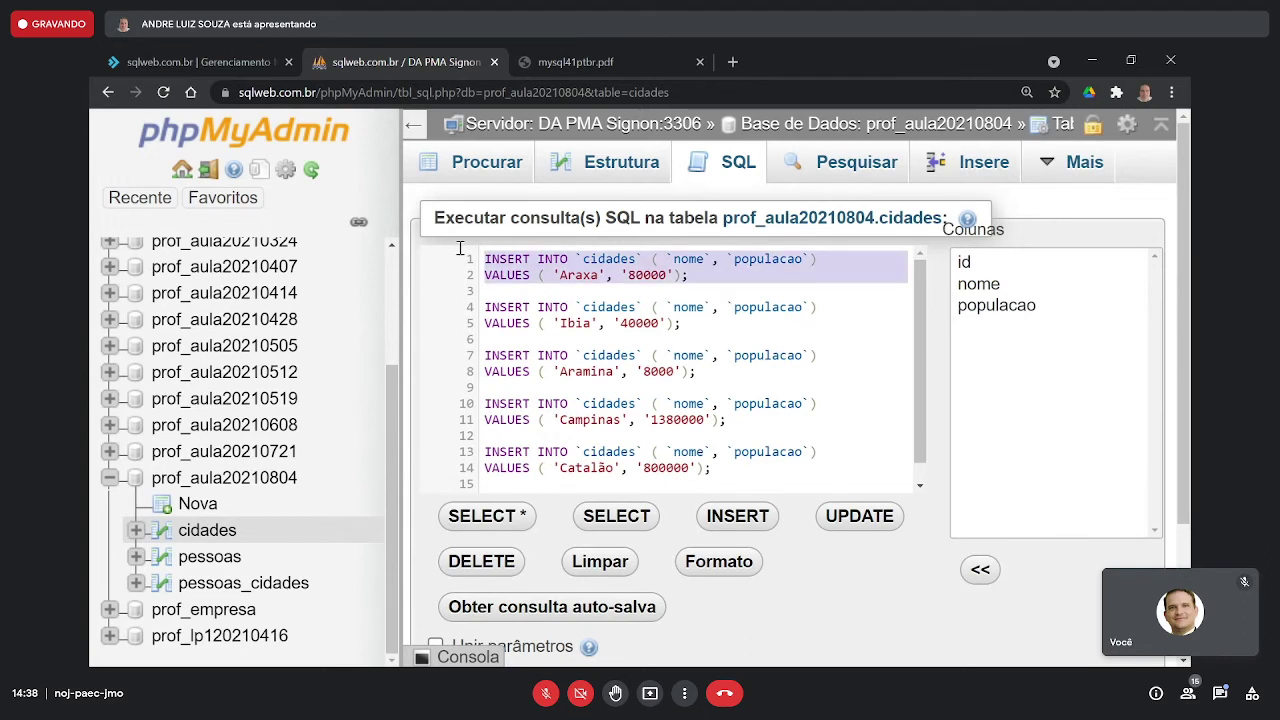
{"action": "left_click_drag", "start_coordinate": [707, 333], "coordinate": [479, 304]}
{"action": "left_click", "coordinate": [731, 376]}
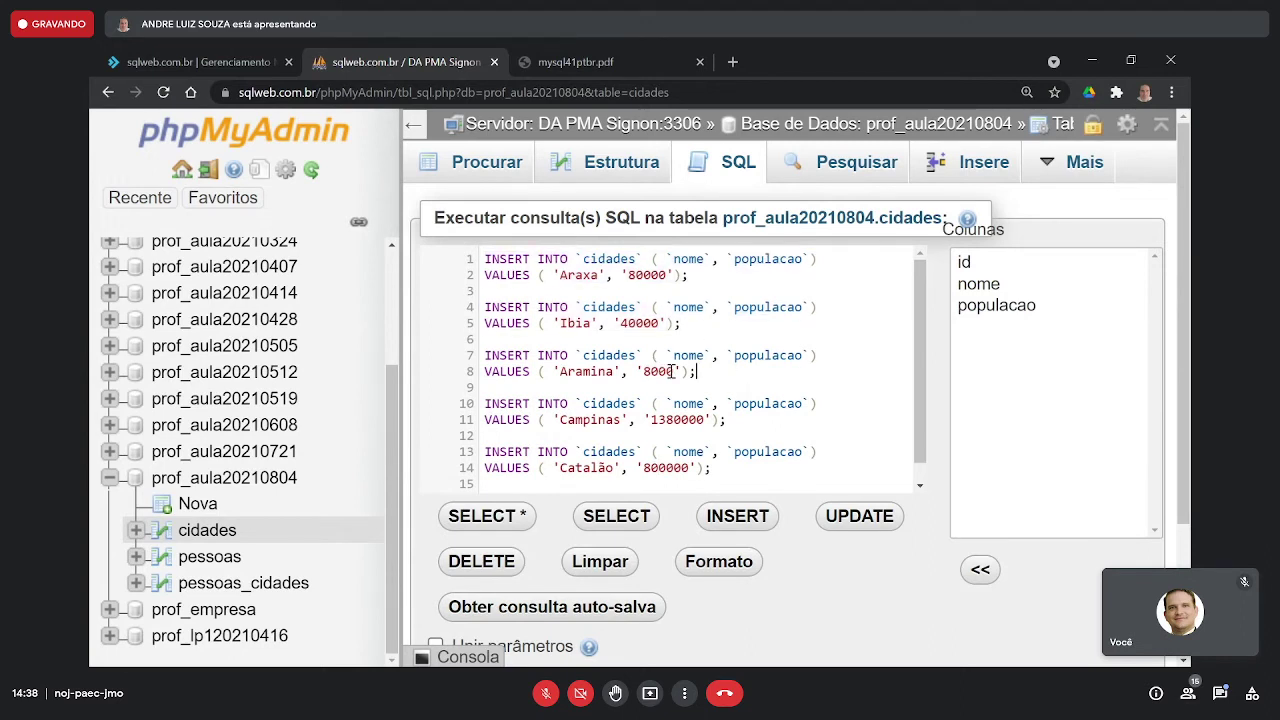
{"action": "left_click_drag", "start_coordinate": [700, 371], "coordinate": [518, 363]}
{"action": "left_click_drag", "start_coordinate": [753, 424], "coordinate": [529, 404]}
{"action": "left_click", "coordinate": [707, 475]}
{"action": "left_click_drag", "start_coordinate": [707, 475], "coordinate": [469, 457]}
- Check the cidades table name and Campinas statement ending, then move below the queries
{"action": "left_click", "coordinate": [613, 410]}
{"action": "double_click", "coordinate": [613, 409]}
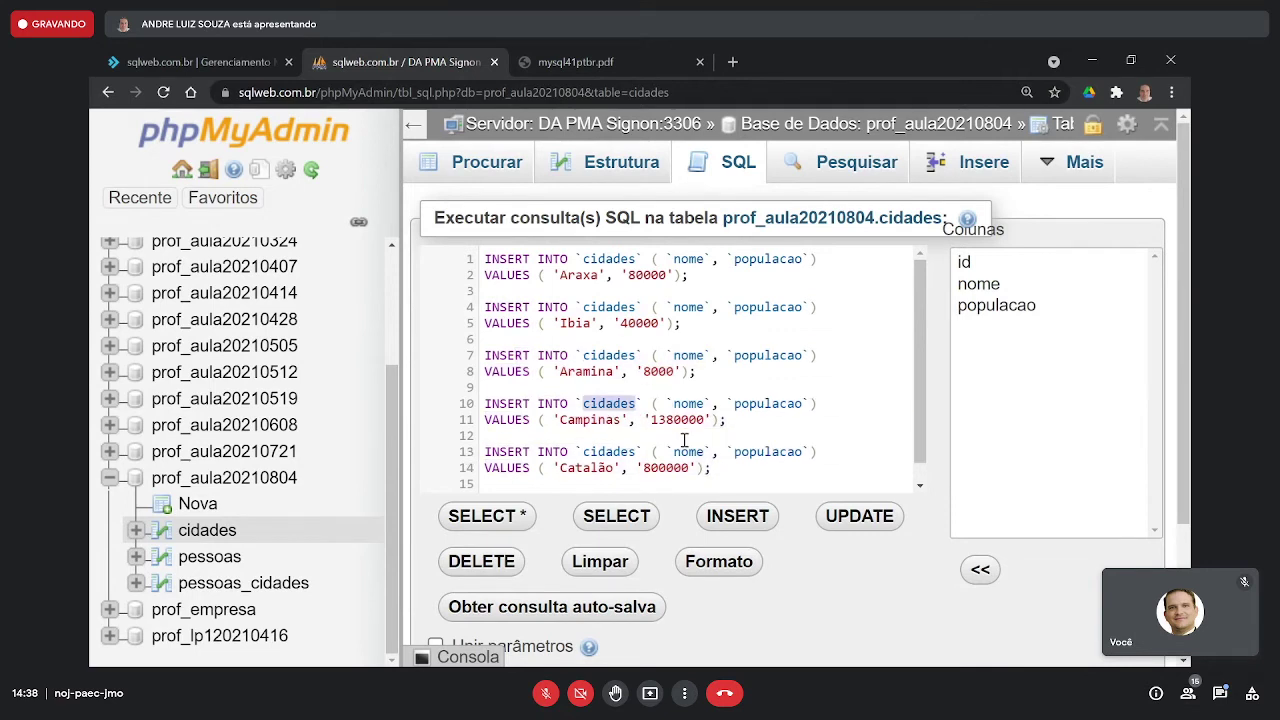
{"action": "left_click_drag", "start_coordinate": [763, 420], "coordinate": [702, 388]}
{"action": "left_click", "coordinate": [712, 468]}
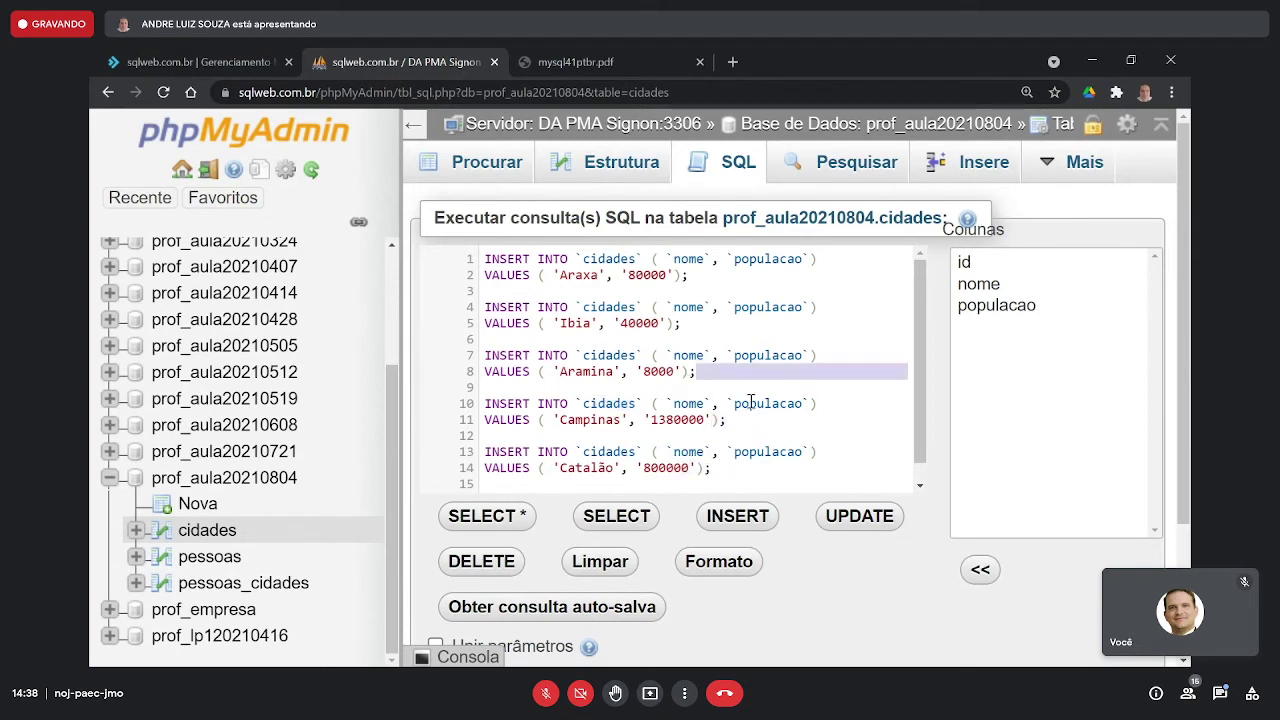
{"action": "left_click", "coordinate": [838, 434]}
{"action": "scroll", "coordinate": [843, 434], "scroll_direction": "down", "scroll_amount": 1}
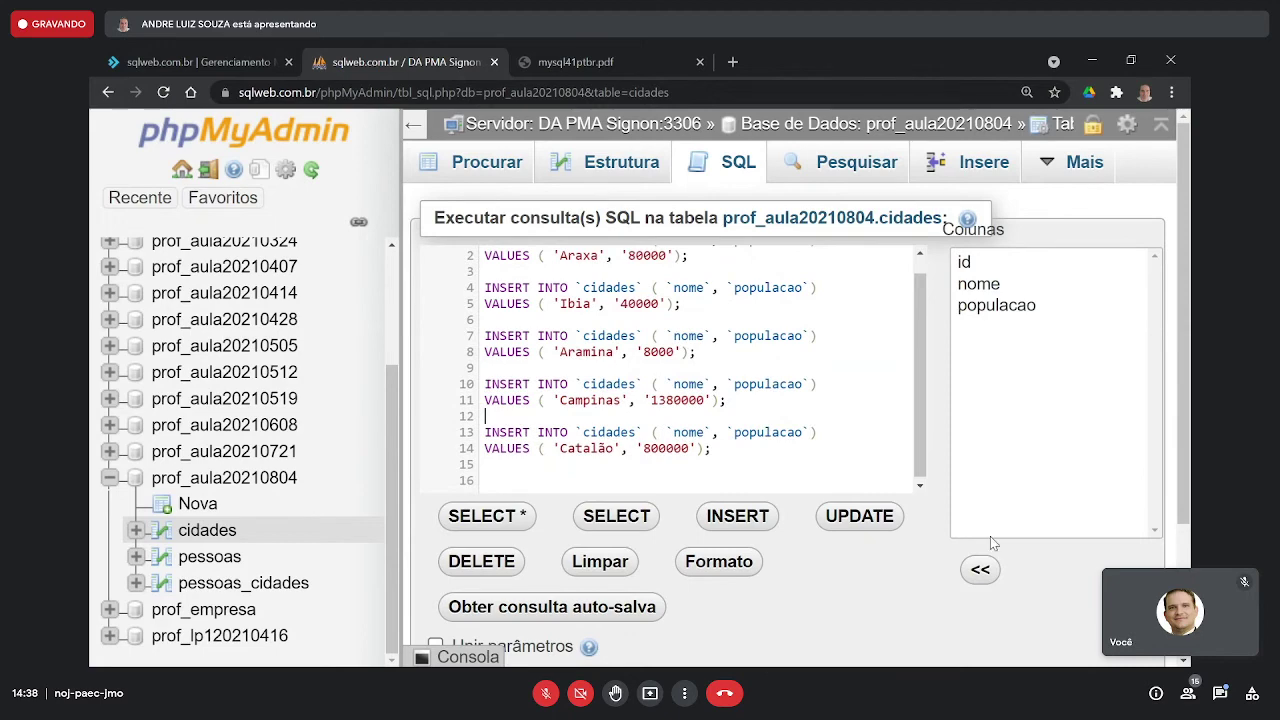
{"action": "scroll", "coordinate": [990, 536], "scroll_direction": "down", "scroll_amount": 2}
- Execute the five inserts and browse cidades, now listing six cities with ids 1–6
{"action": "left_click", "coordinate": [1091, 525]}
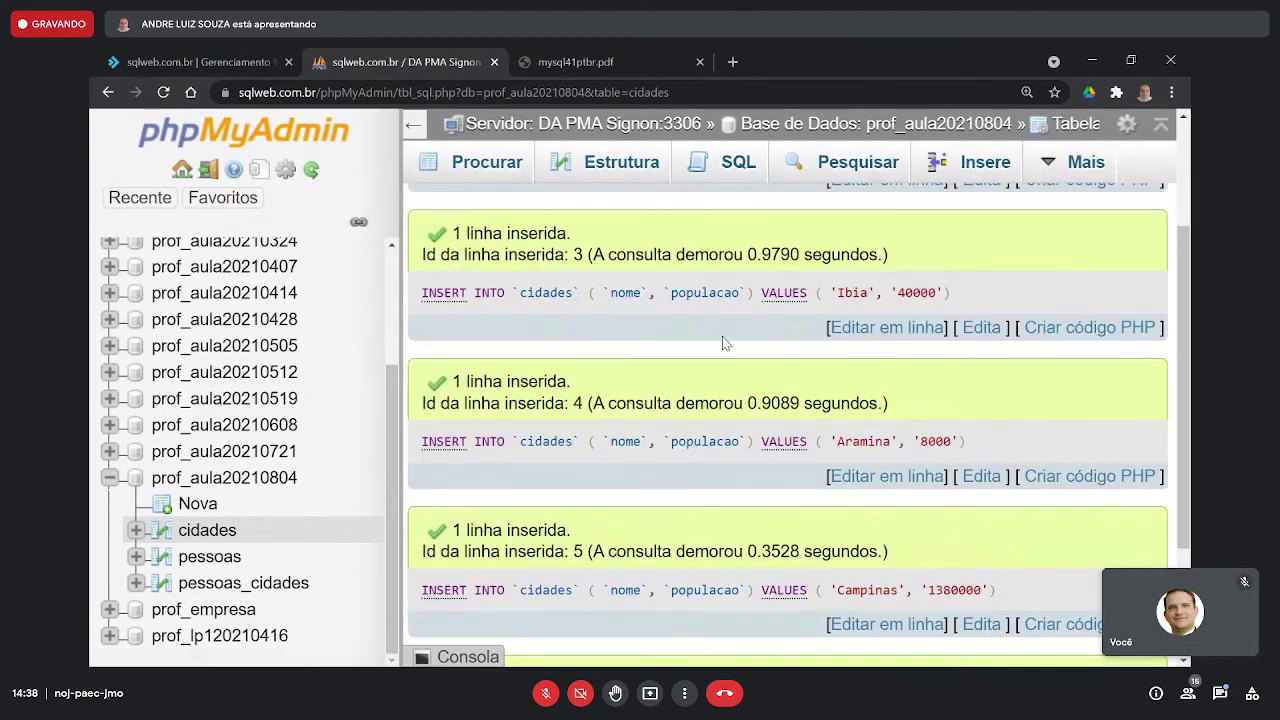
{"action": "scroll", "coordinate": [722, 343], "scroll_direction": "down", "scroll_amount": 1}
{"action": "scroll", "coordinate": [722, 343], "scroll_direction": "up", "scroll_amount": 3}
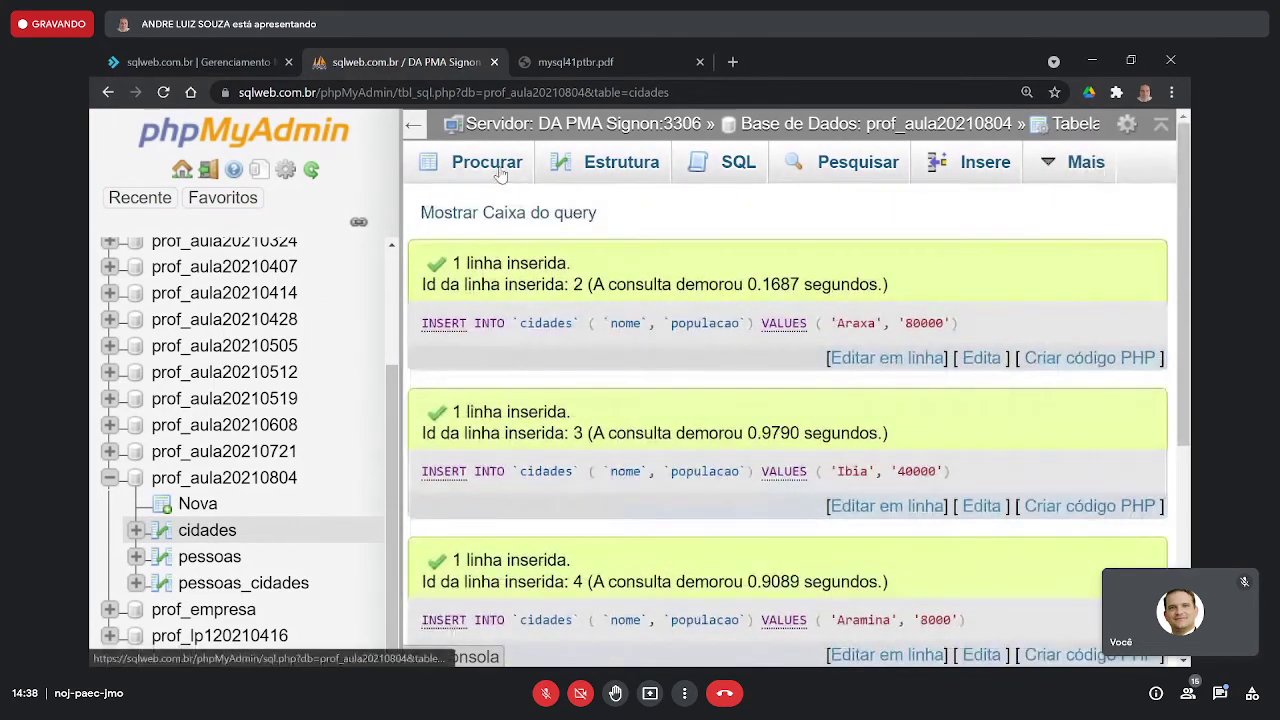
{"action": "left_click", "coordinate": [500, 170]}
{"action": "scroll", "coordinate": [978, 375], "scroll_direction": "down", "scroll_amount": 3}
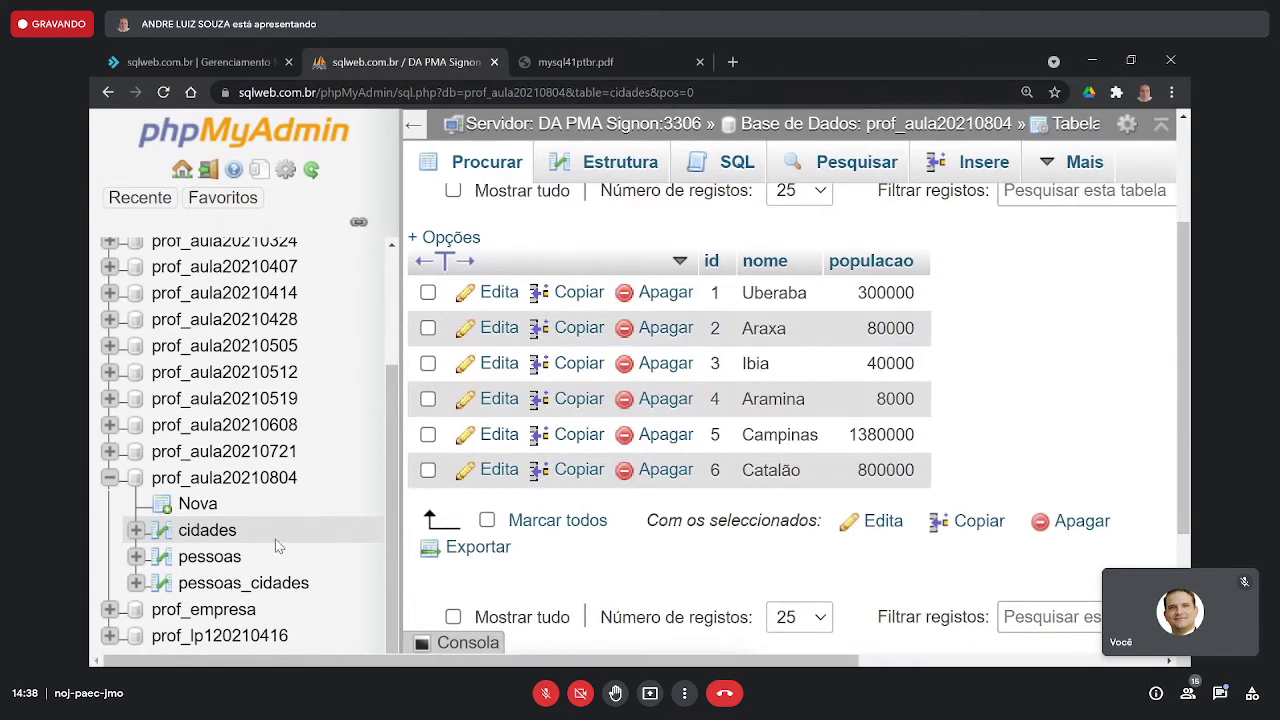
- Insert a pessoas row with the person's full name and an 11-digit CPF
{"action": "left_click", "coordinate": [215, 565]}
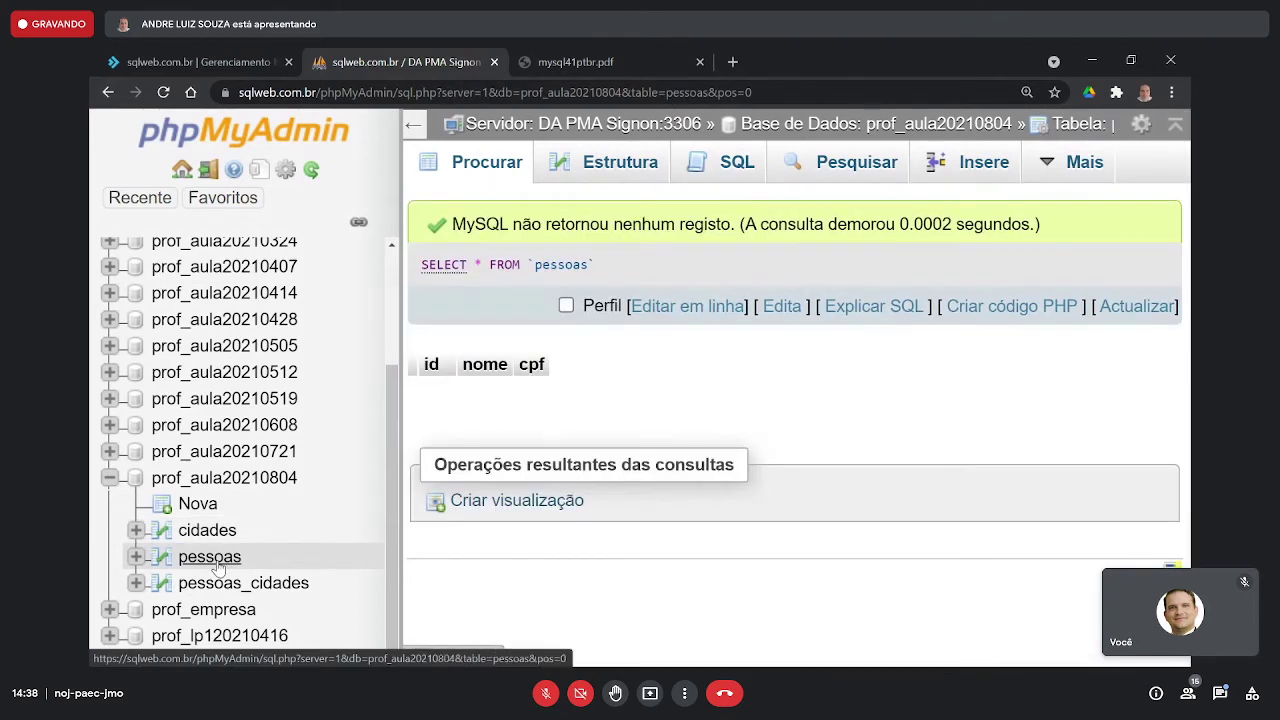
{"action": "left_click", "coordinate": [984, 162]}
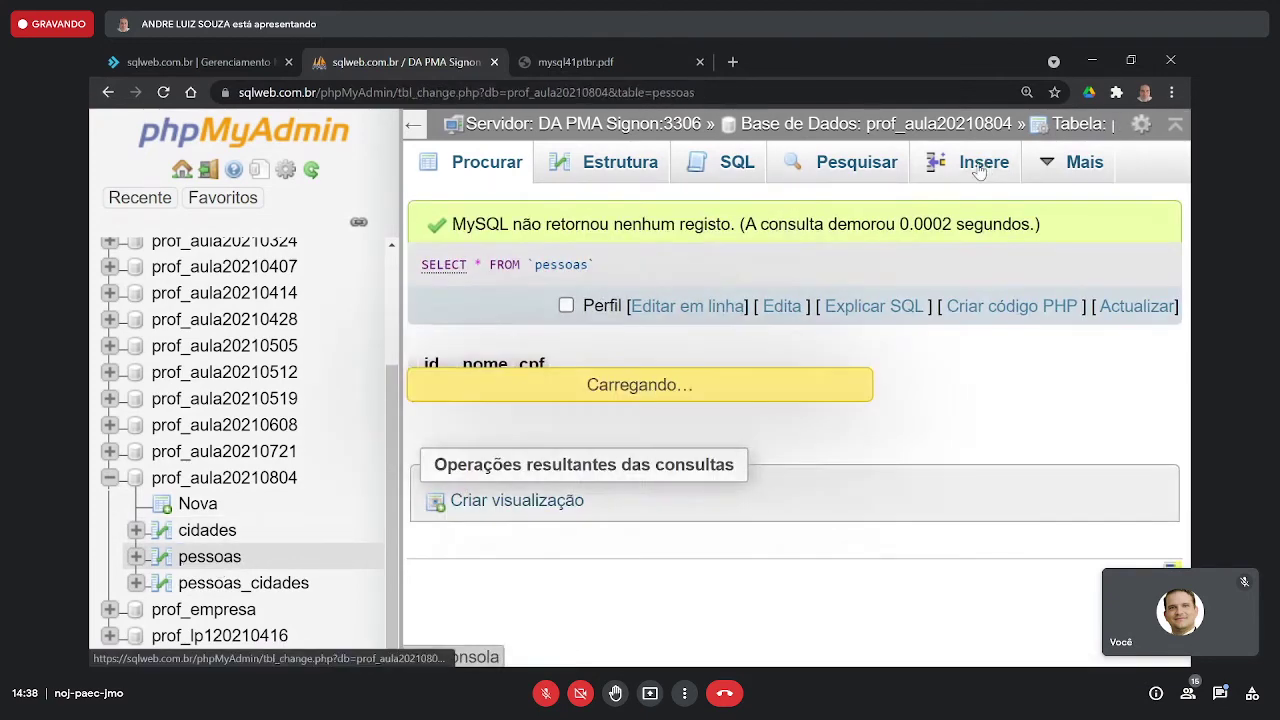
{"action": "left_click", "coordinate": [957, 305]}
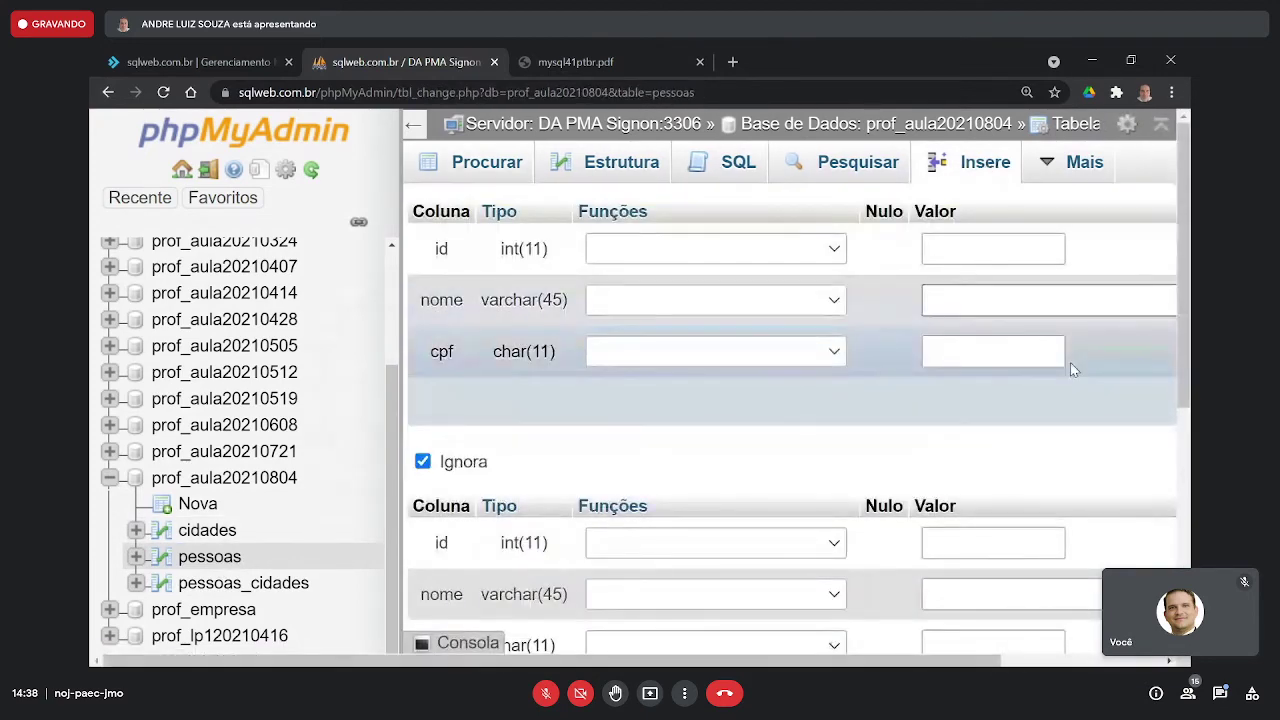
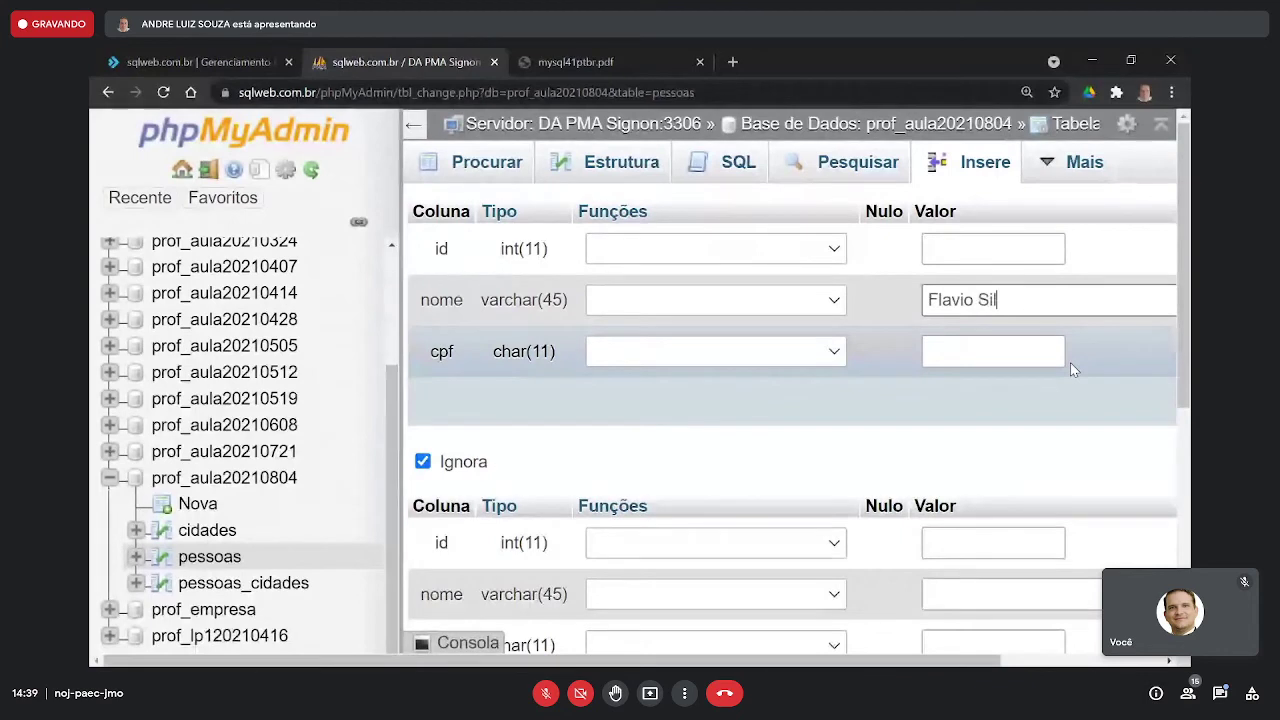
{"action": "key", "text": "Tab"}
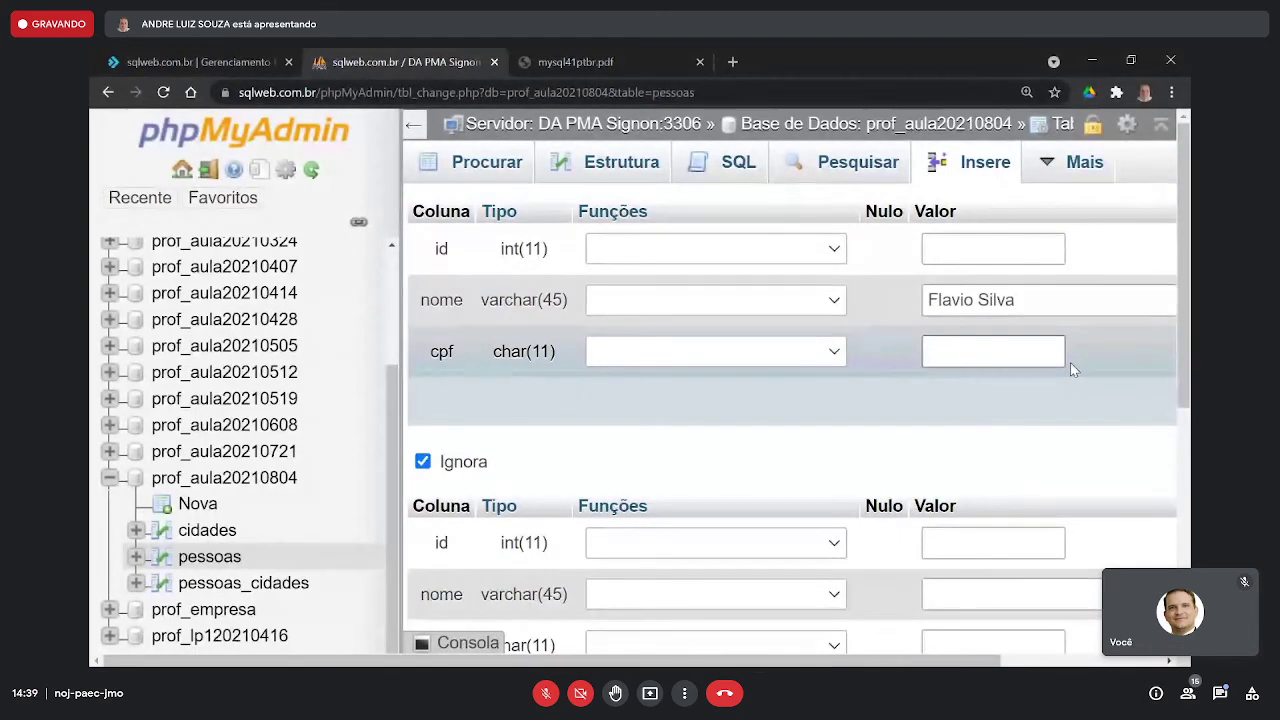
{"action": "type", "text": "123456780"}
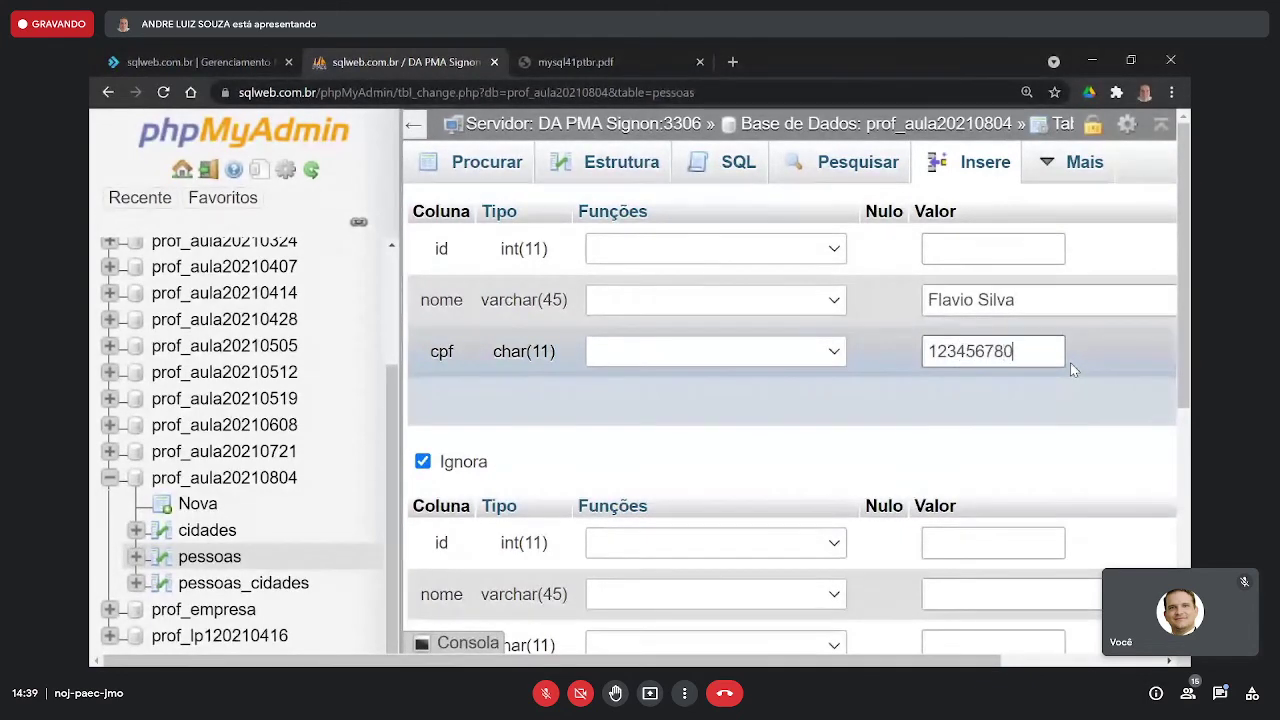
{"action": "type", "text": "01"}
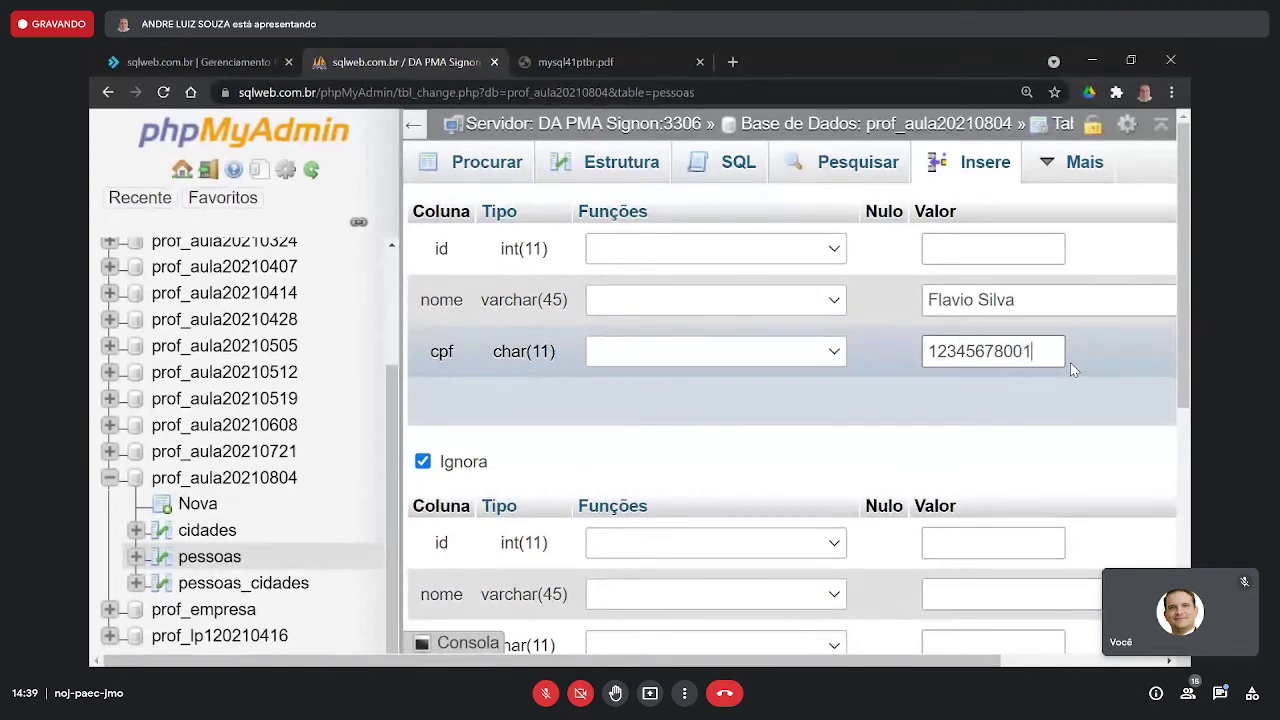
{"action": "scroll", "coordinate": [1075, 420], "scroll_direction": "down", "scroll_amount": 4}
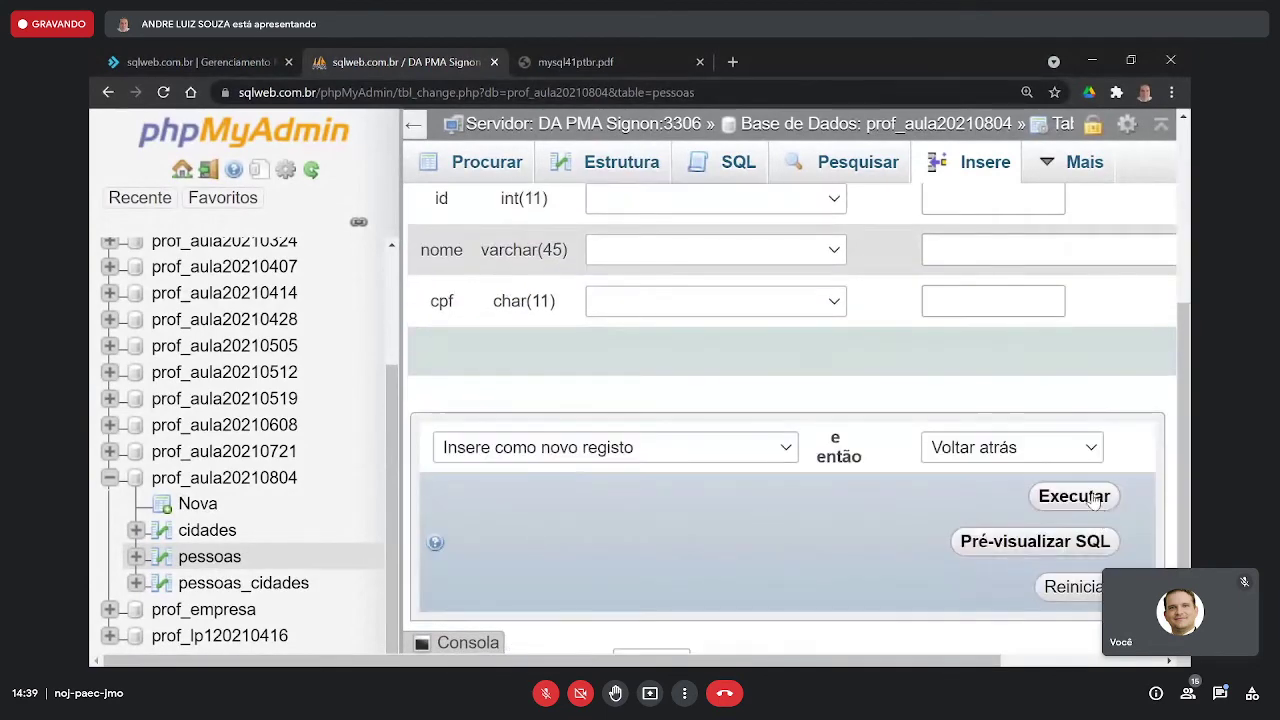
{"action": "left_click", "coordinate": [1088, 494]}
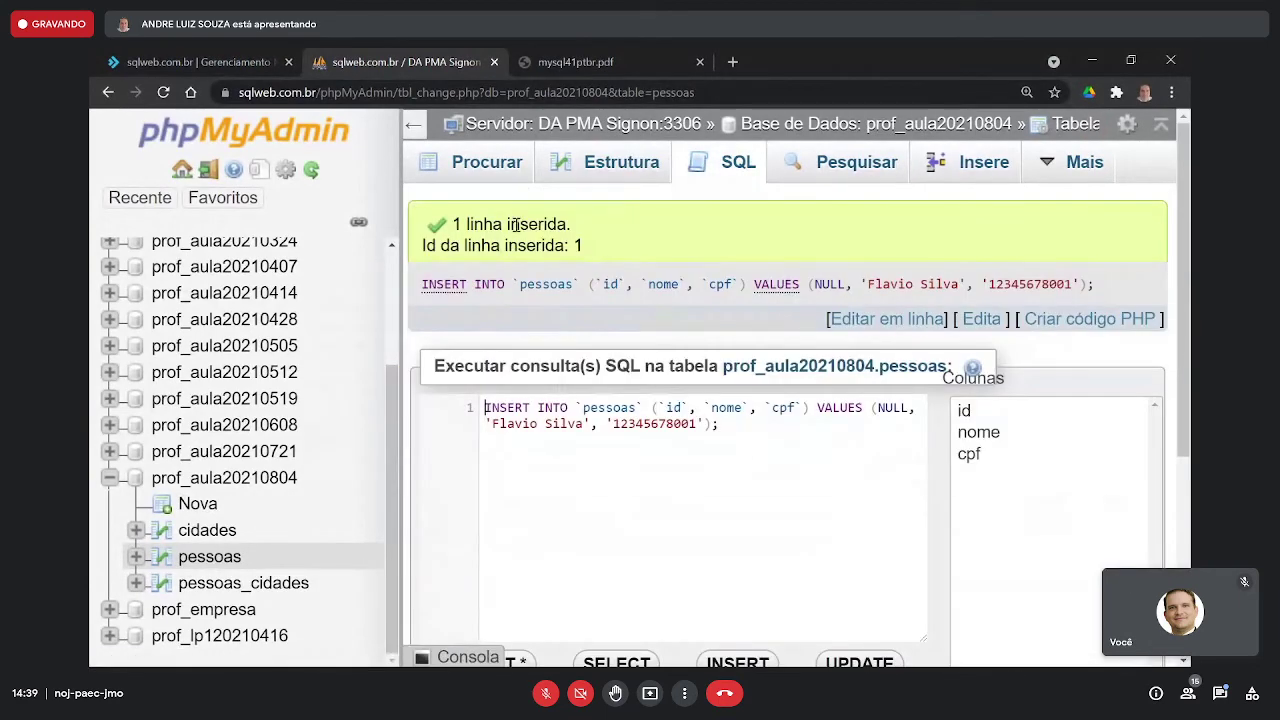
- Browse pessoas to confirm its one row, then open the empty pessoas_cidades table
{"action": "left_click", "coordinate": [488, 170]}
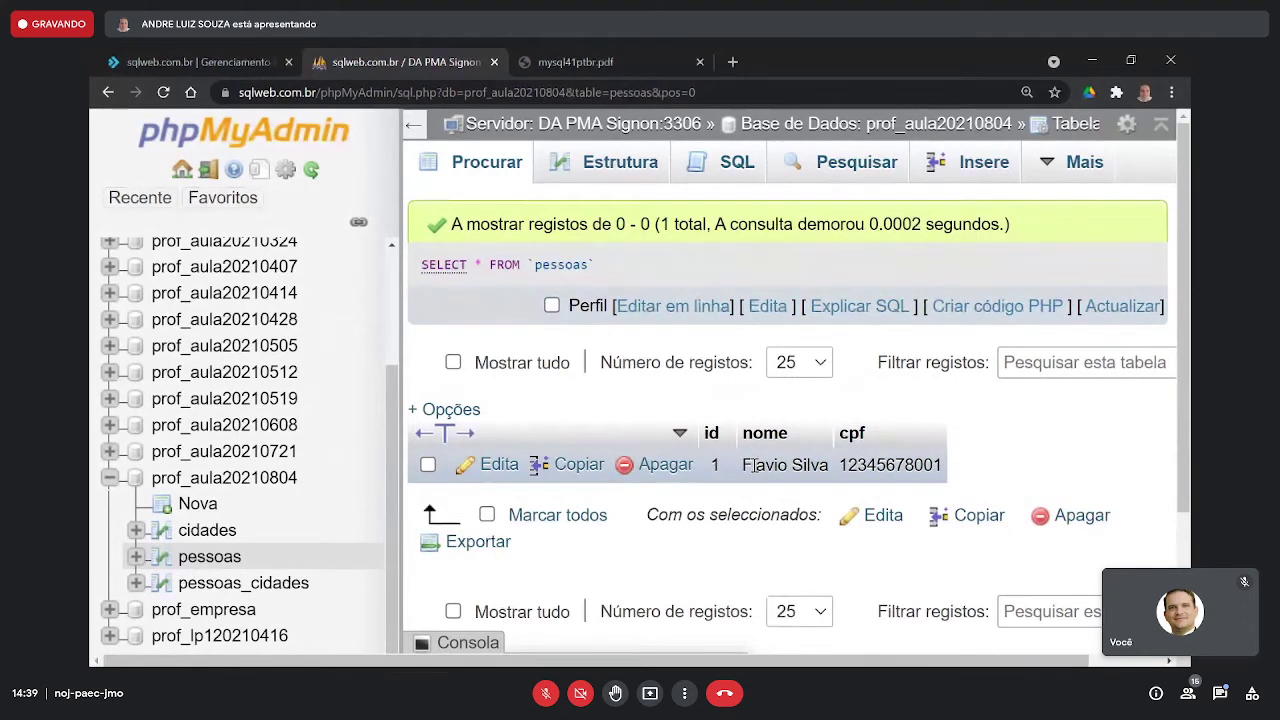
{"action": "left_click", "coordinate": [283, 590]}
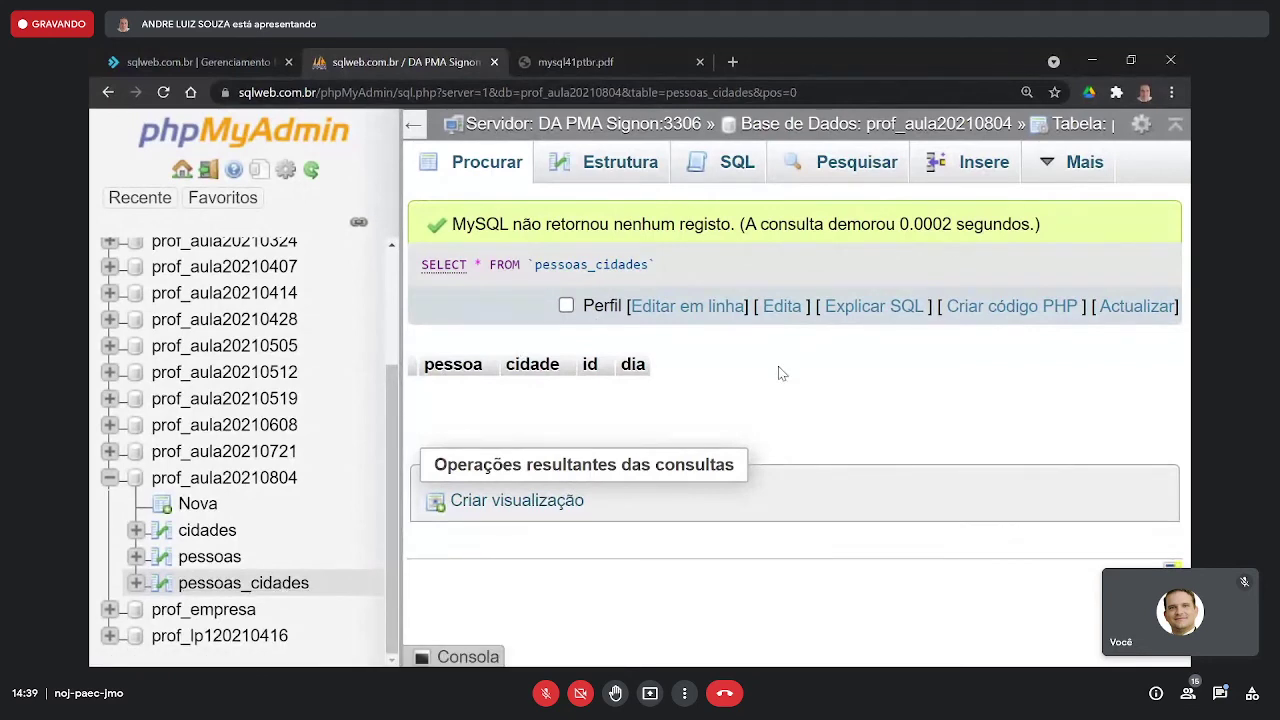
- Start a new pessoas_cidades row with pessoa 1 and cidade Araxa - 2
{"action": "left_click", "coordinate": [982, 172]}
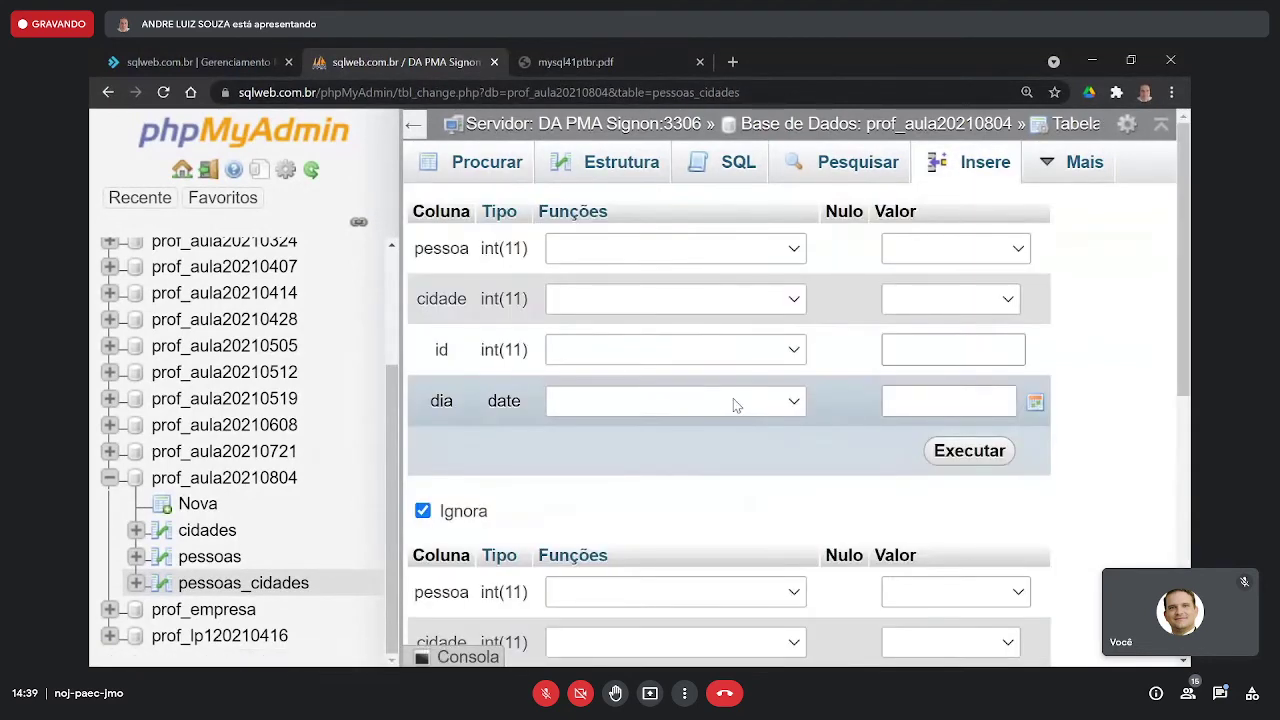
{"action": "left_click", "coordinate": [915, 262]}
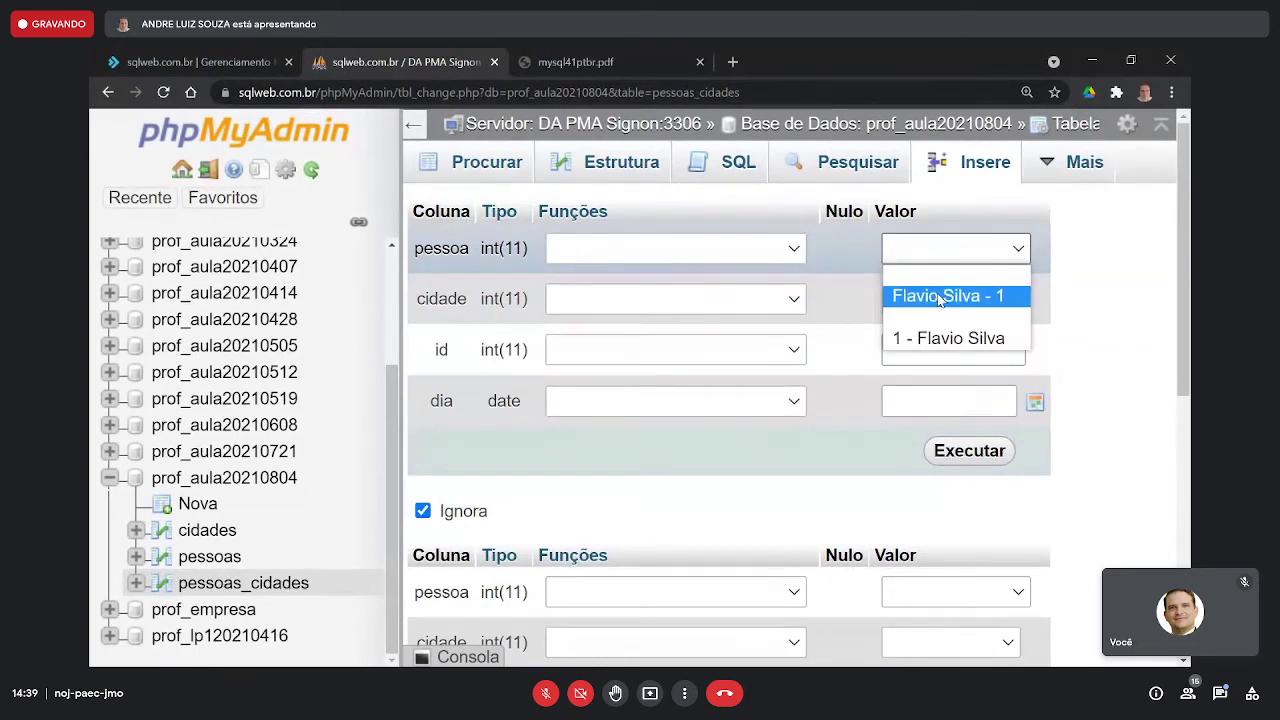
{"action": "left_click", "coordinate": [940, 297]}
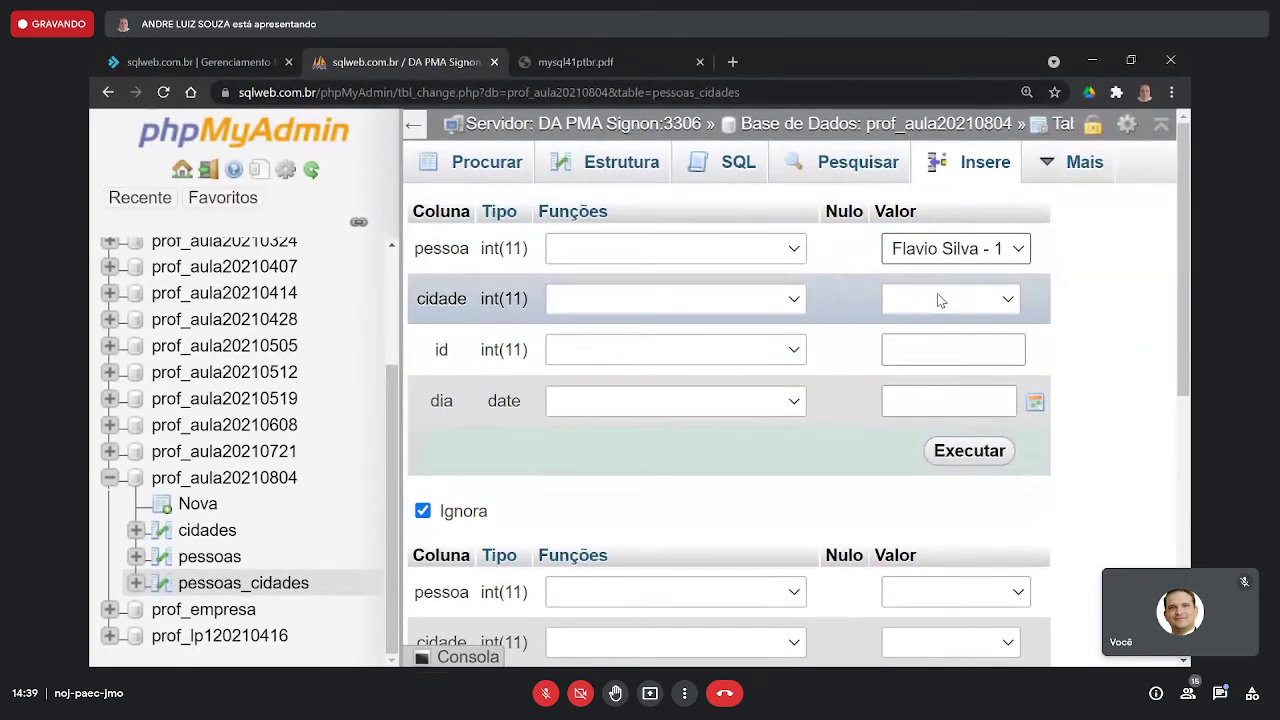
{"action": "left_click", "coordinate": [940, 300]}
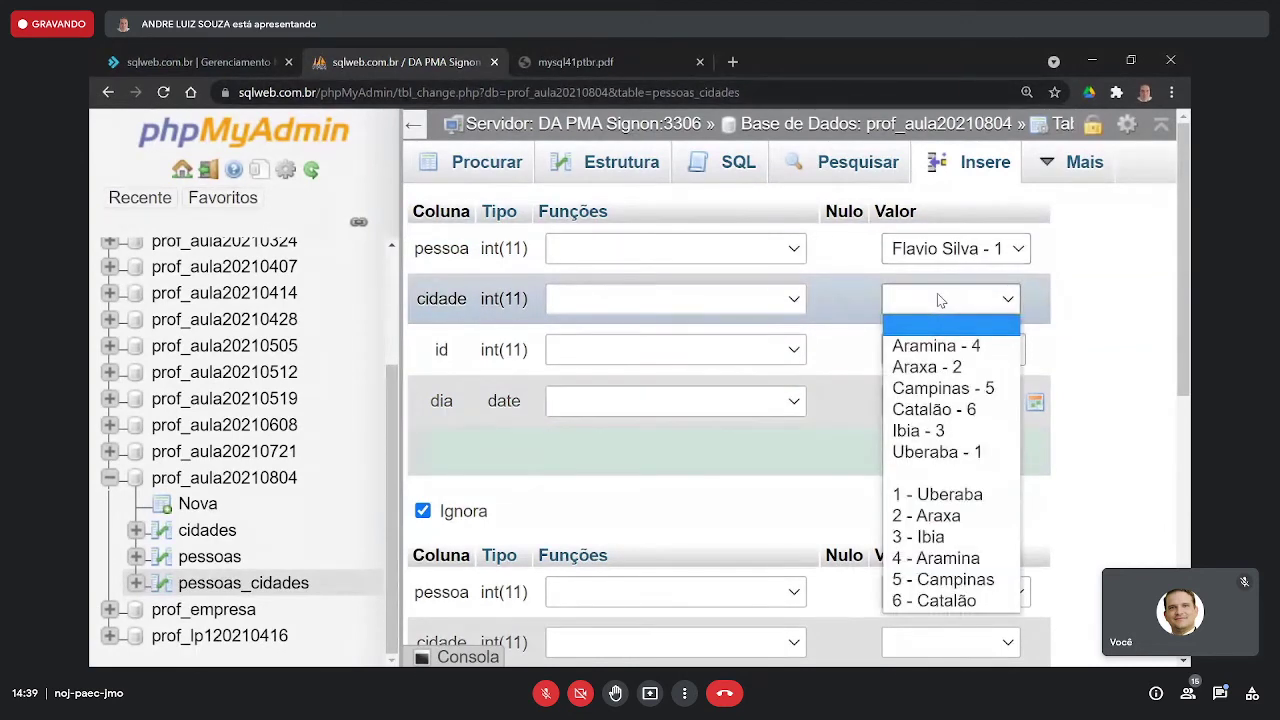
{"action": "left_click", "coordinate": [953, 369]}
{"action": "left_click", "coordinate": [937, 355]}
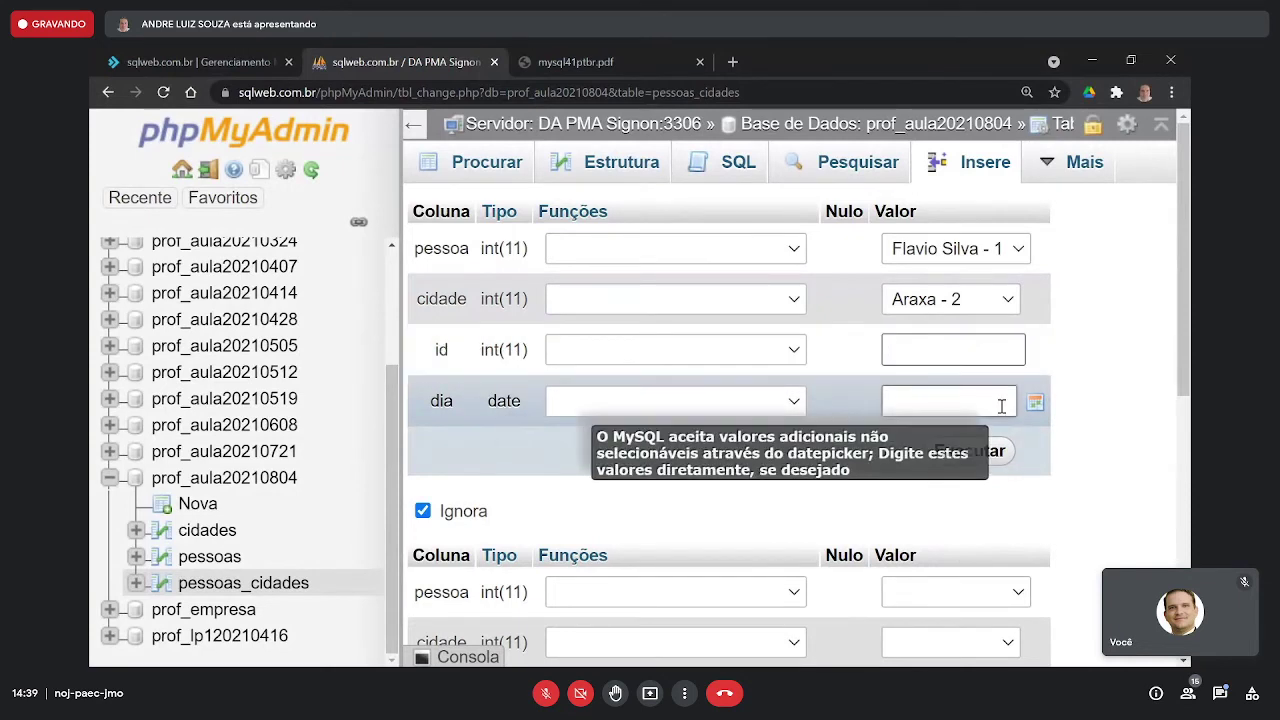
- Set the dia date to 2010-06-24 using the calendar and a year edit
{"action": "left_click", "coordinate": [1035, 404]}
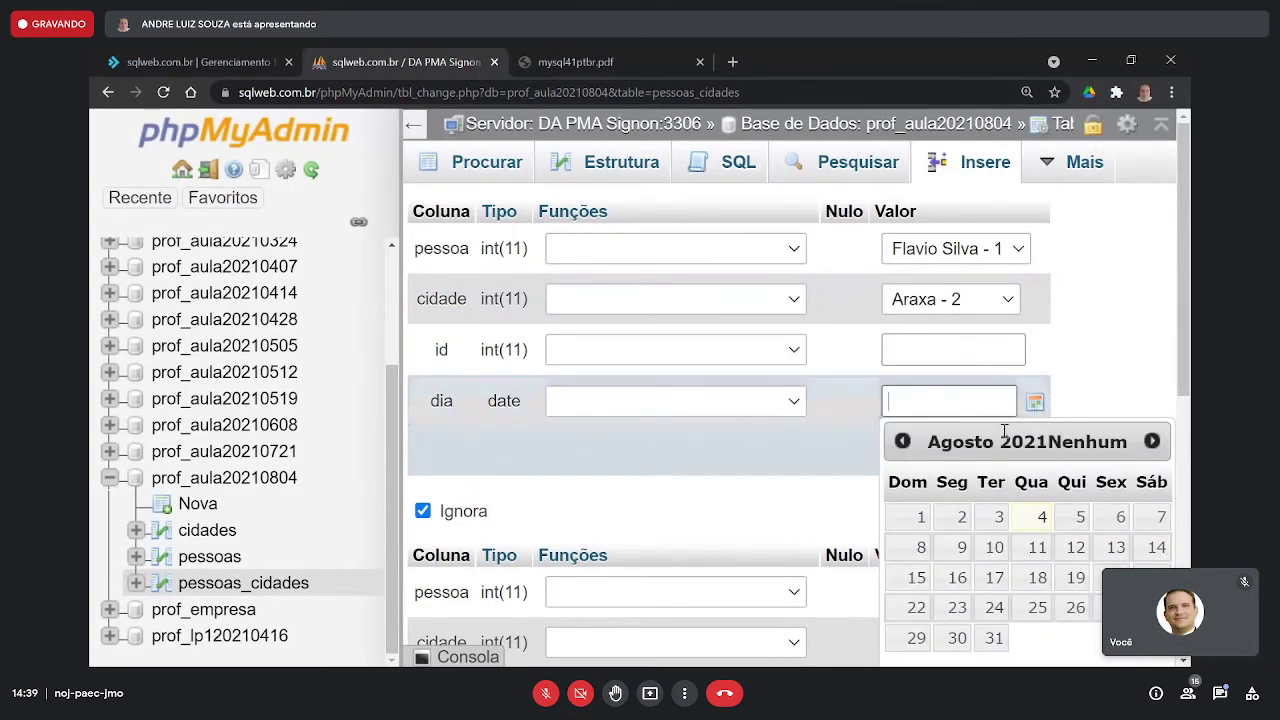
{"action": "left_click", "coordinate": [902, 441]}
{"action": "left_click", "coordinate": [902, 441]}
{"action": "left_click", "coordinate": [902, 441]}
{"action": "left_click", "coordinate": [902, 441]}
{"action": "double_click", "coordinate": [902, 441]}
{"action": "double_click", "coordinate": [902, 441]}
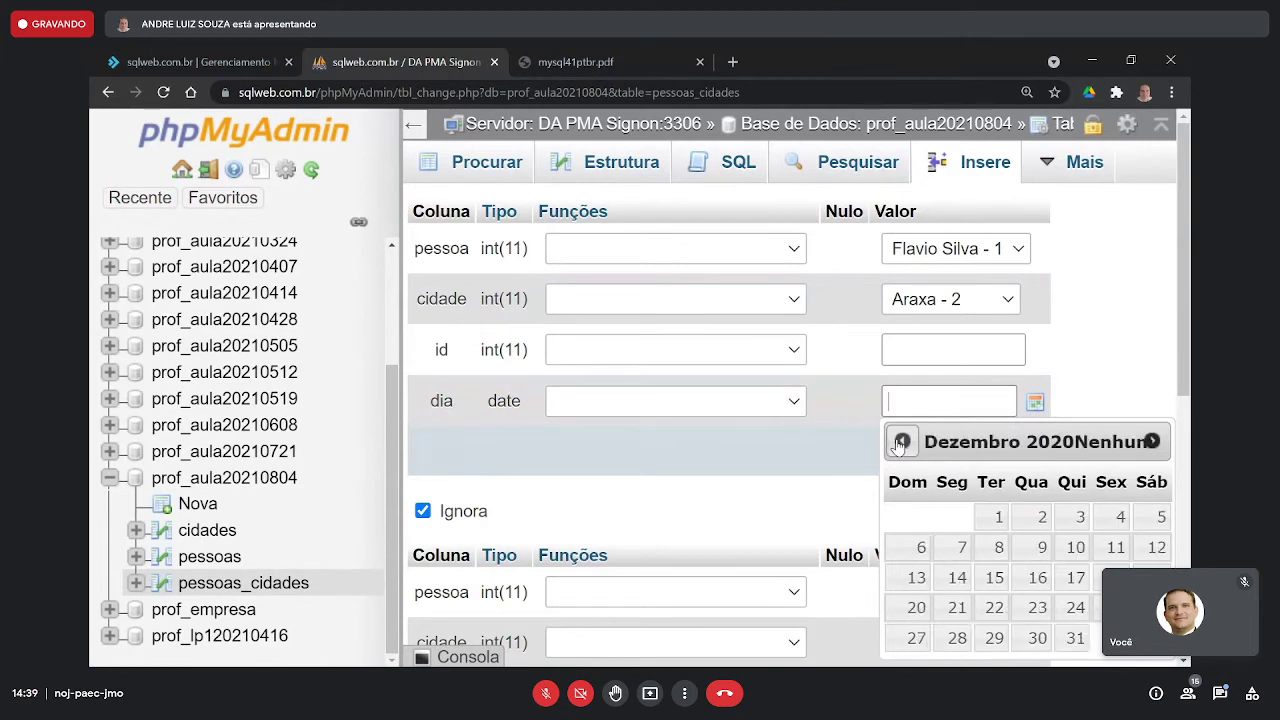
{"action": "left_click", "coordinate": [902, 441]}
{"action": "double_click", "coordinate": [902, 441]}
{"action": "double_click", "coordinate": [902, 441]}
{"action": "left_click", "coordinate": [902, 441]}
{"action": "left_click", "coordinate": [1038, 608]}
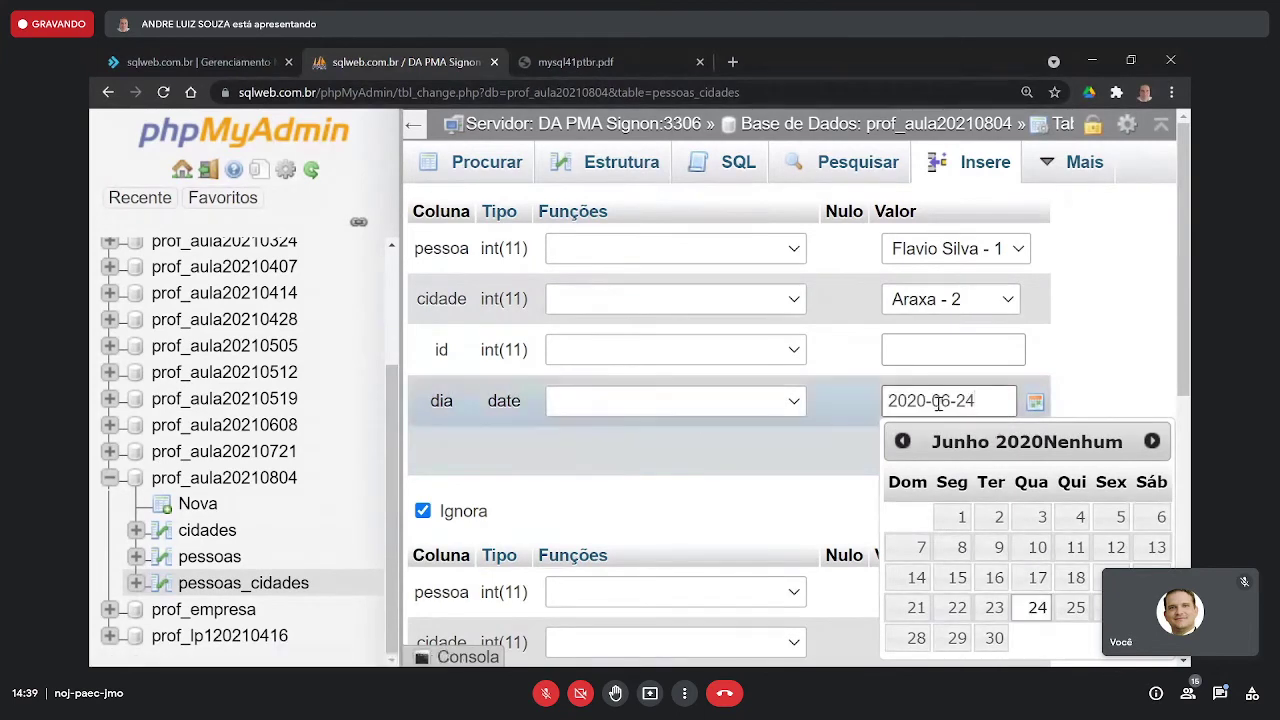
{"action": "key", "text": "BackSpace"}
{"action": "type", "text": "1"}
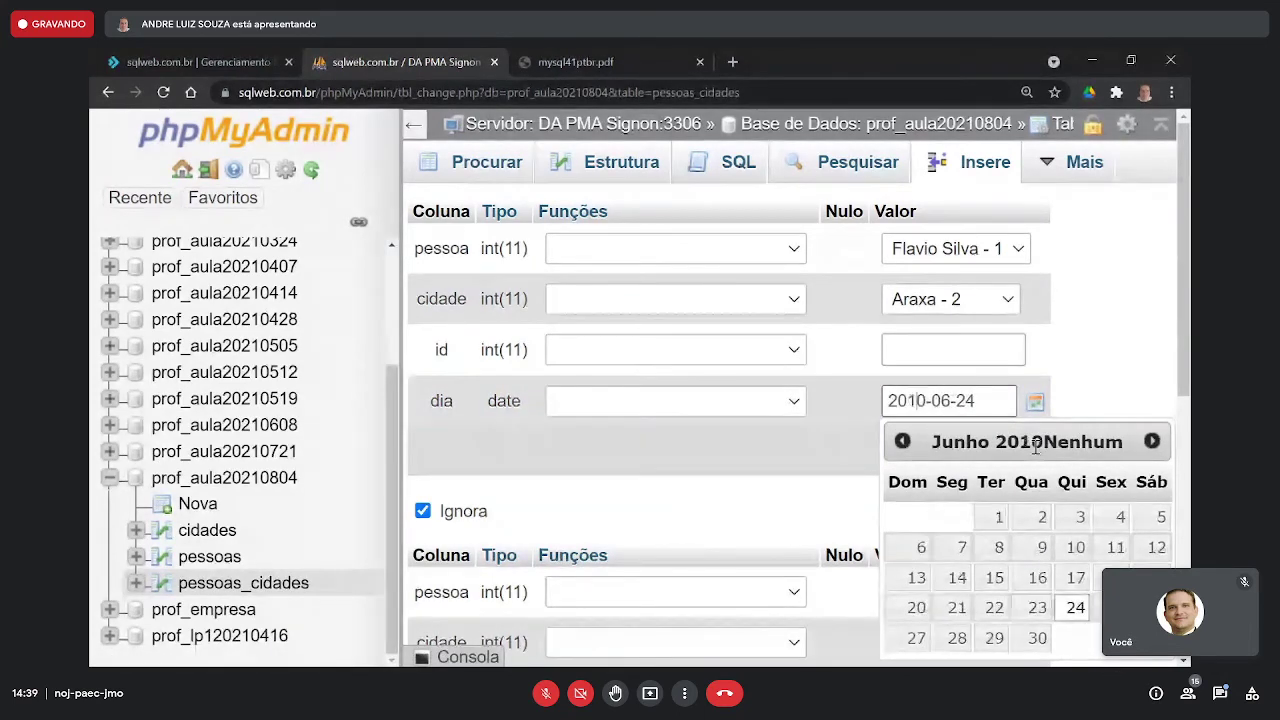
{"action": "key", "text": "Tab"}
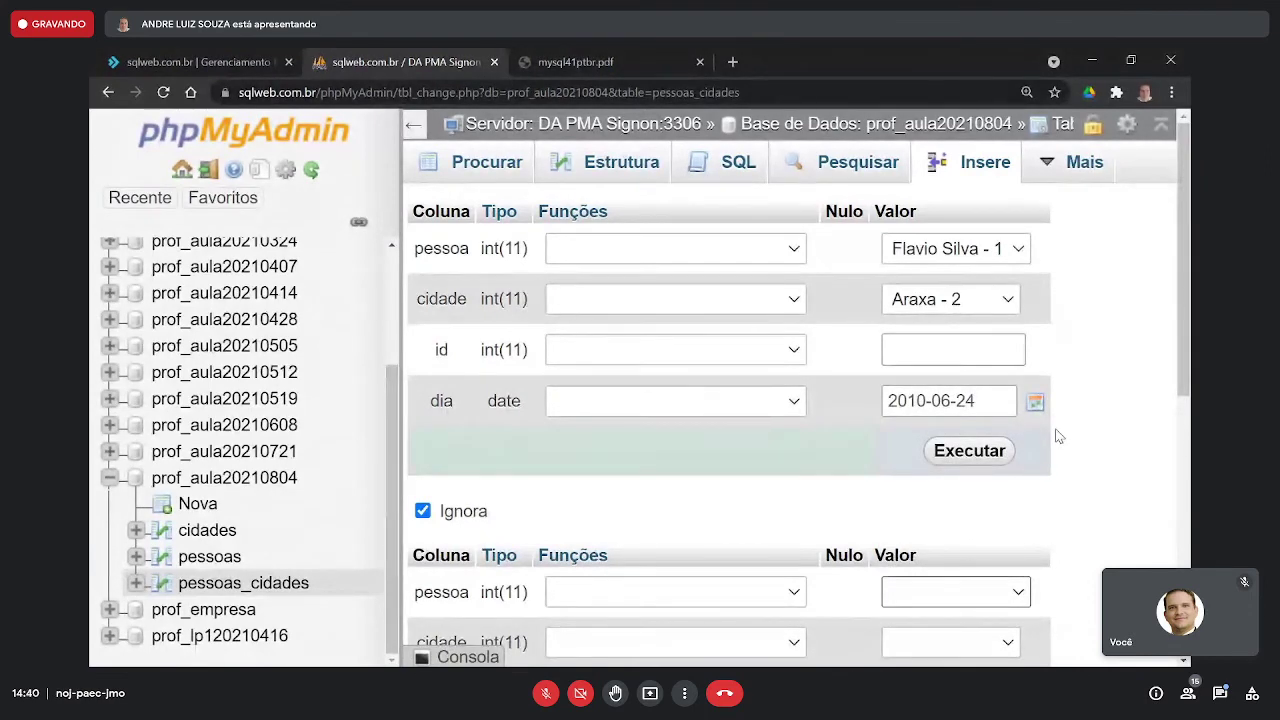
- Save the row and confirm pessoas_cidades holds pessoa 1, cidade 2, dia 2010-06-24
{"action": "left_click", "coordinate": [997, 452]}
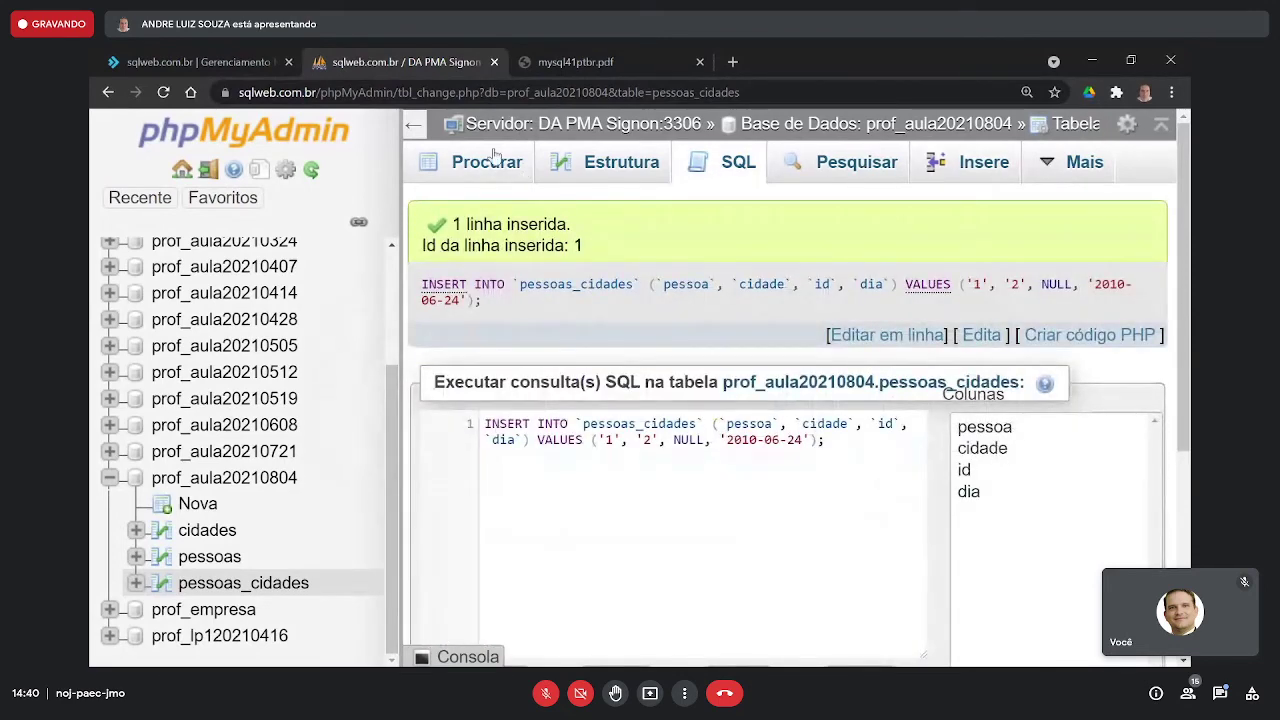
{"action": "left_click", "coordinate": [518, 166]}
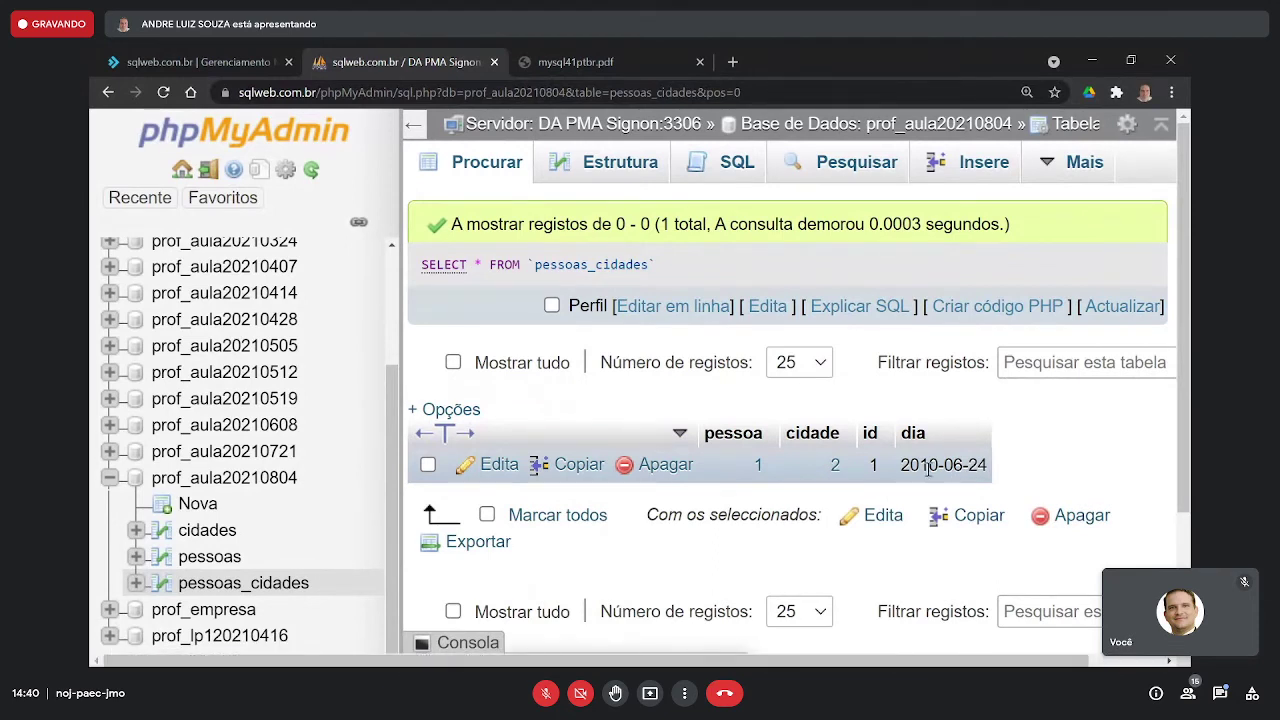
{"action": "left_click", "coordinate": [969, 178]}
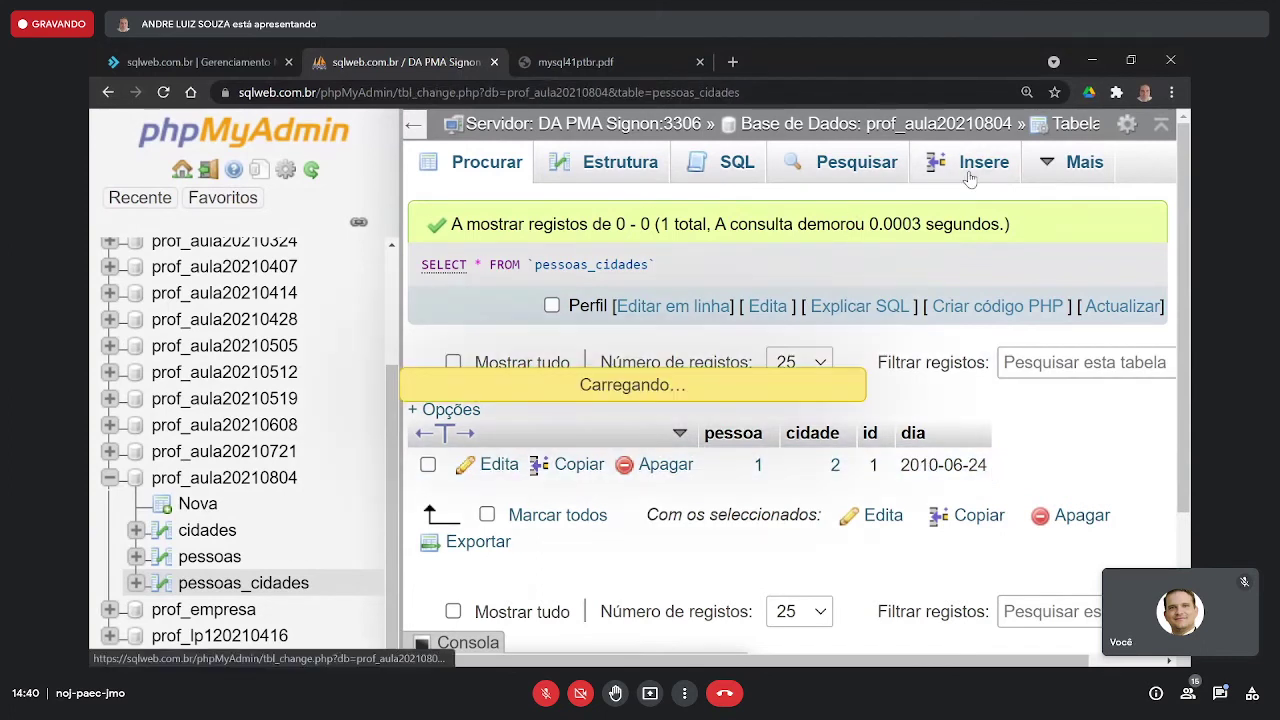
- Choose pessoa 1 and Campinas (city 5) for a second pessoas_cidades row
{"action": "left_click", "coordinate": [893, 249]}
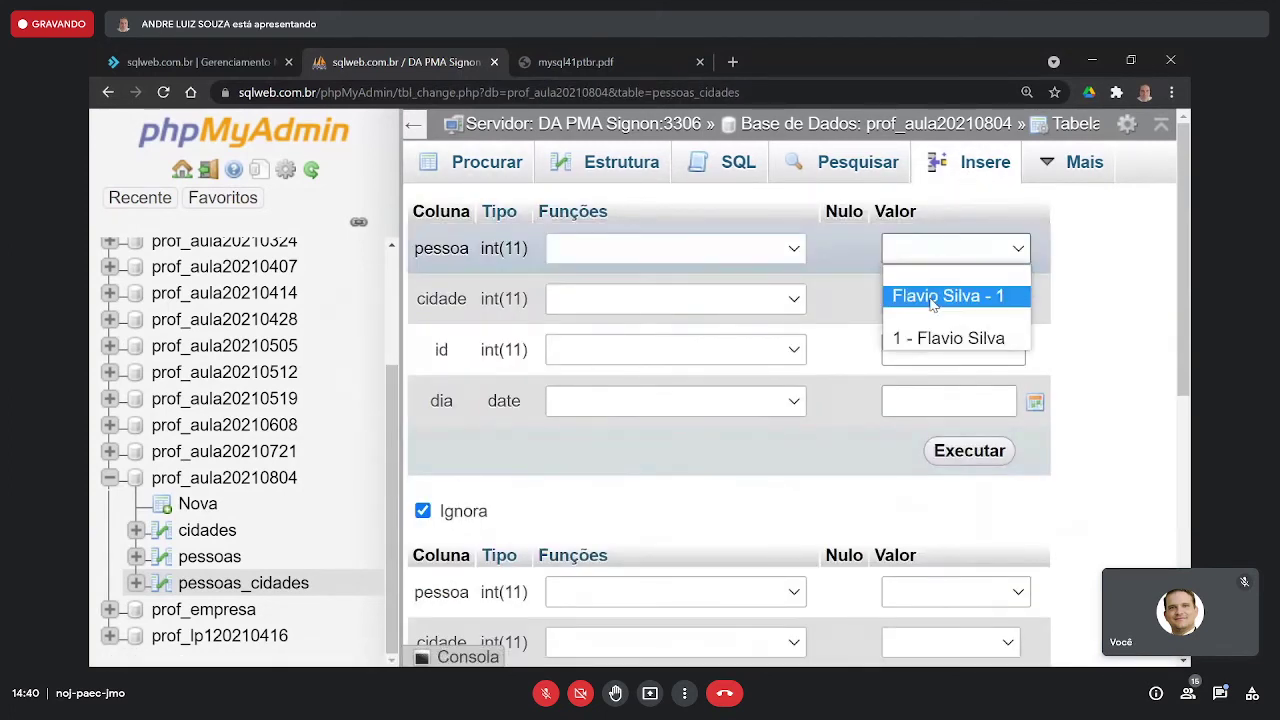
{"action": "left_click", "coordinate": [930, 296]}
{"action": "left_click", "coordinate": [930, 300]}
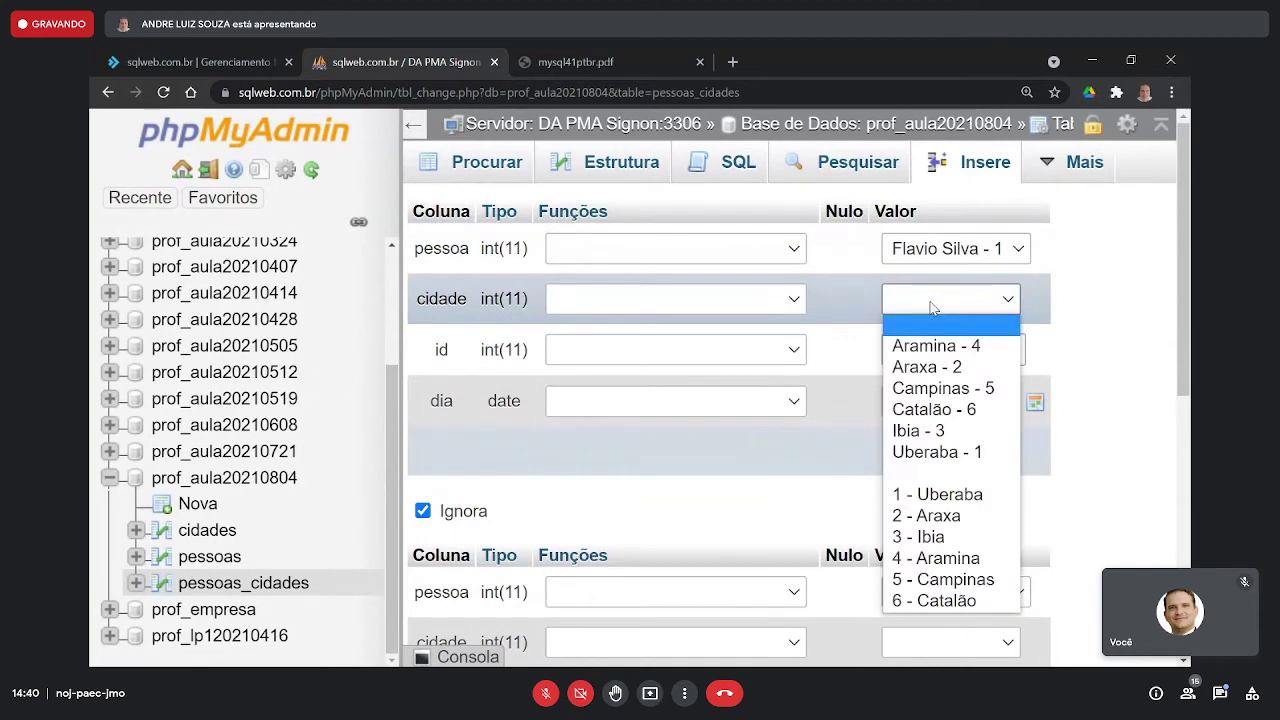
{"action": "left_click", "coordinate": [950, 388]}
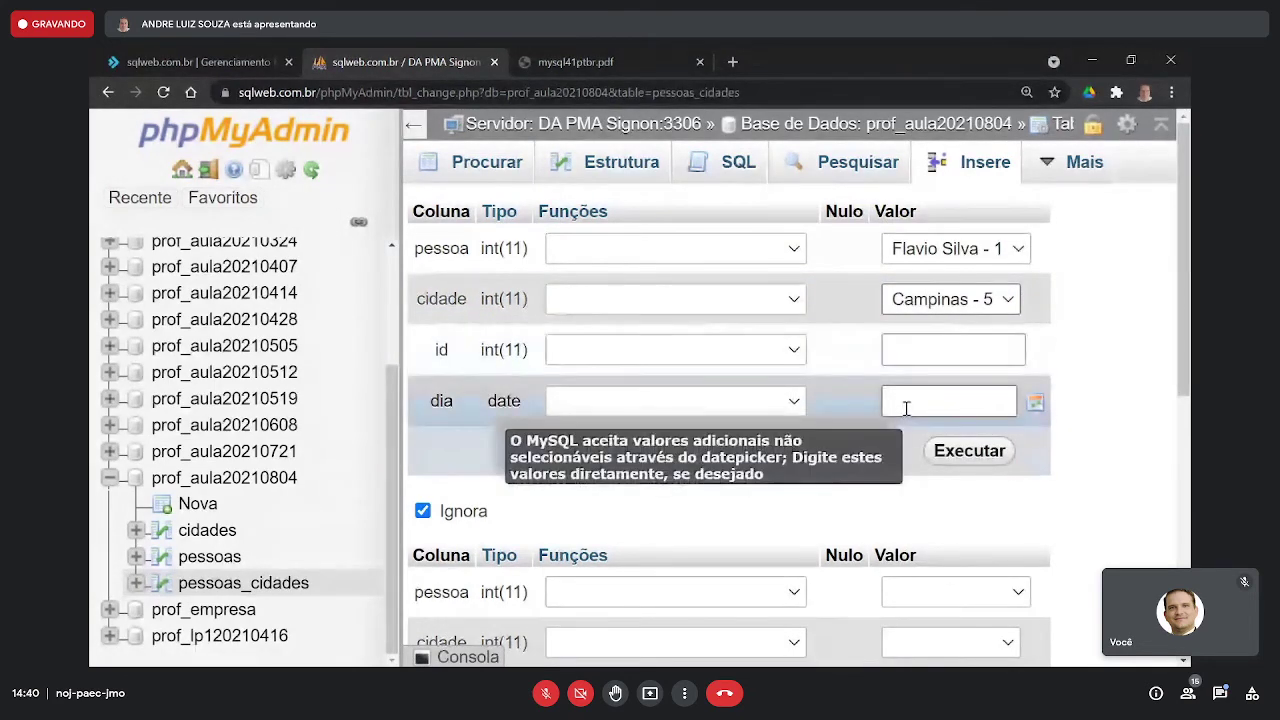
- Enter a 15/... dia date, save the row, and list rows showing dia 0000-00-00
{"action": "left_click", "coordinate": [980, 401]}
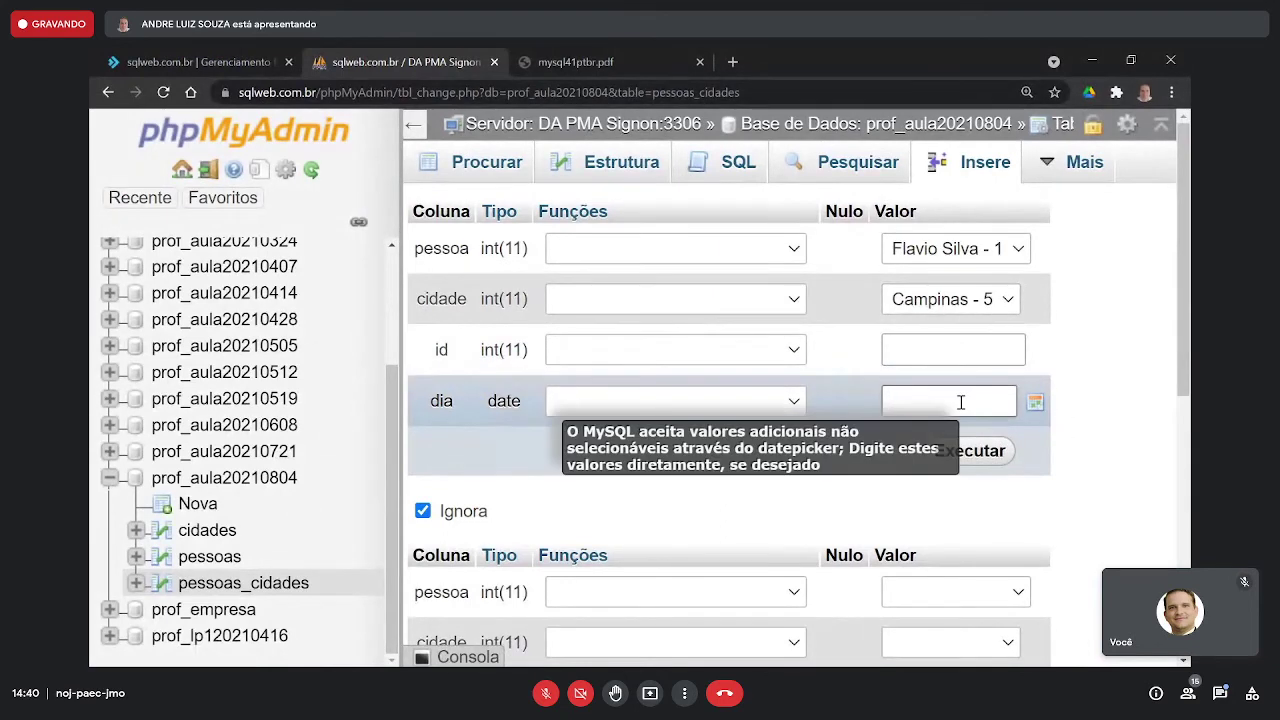
{"action": "type", "text": "15/08/2011"}
{"action": "left_click", "coordinate": [1035, 402]}
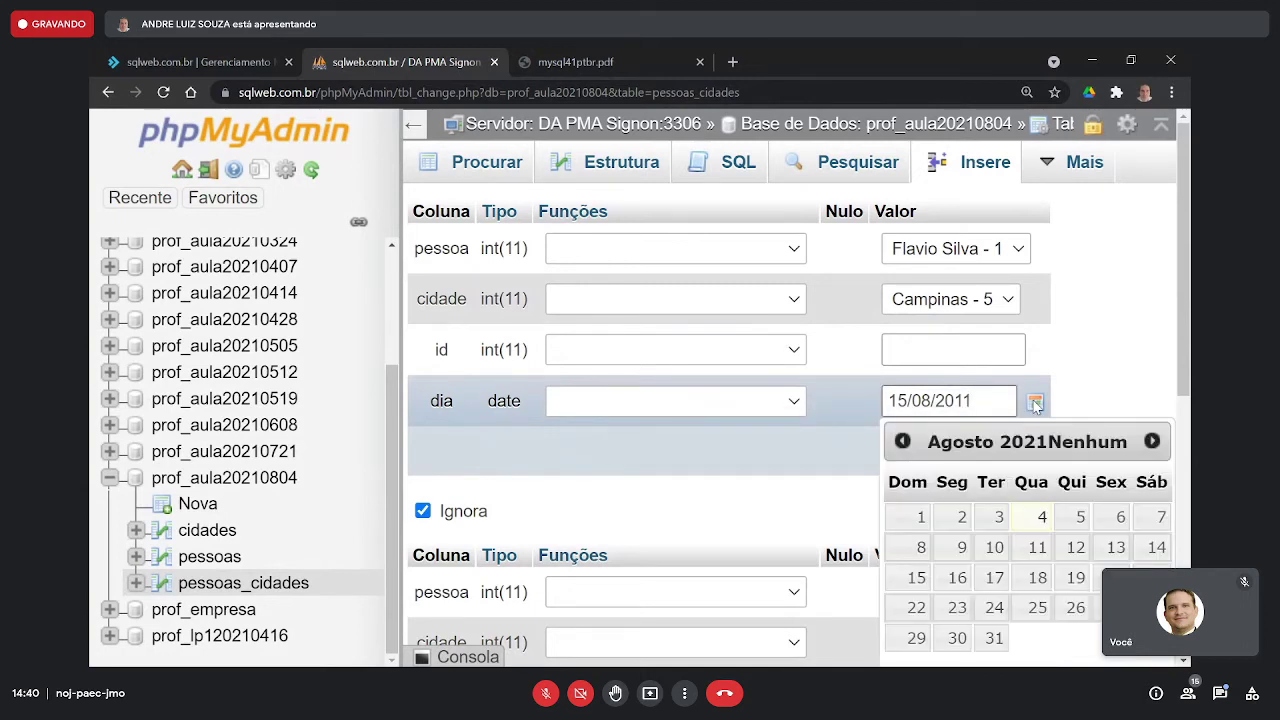
{"action": "left_click", "coordinate": [1135, 372]}
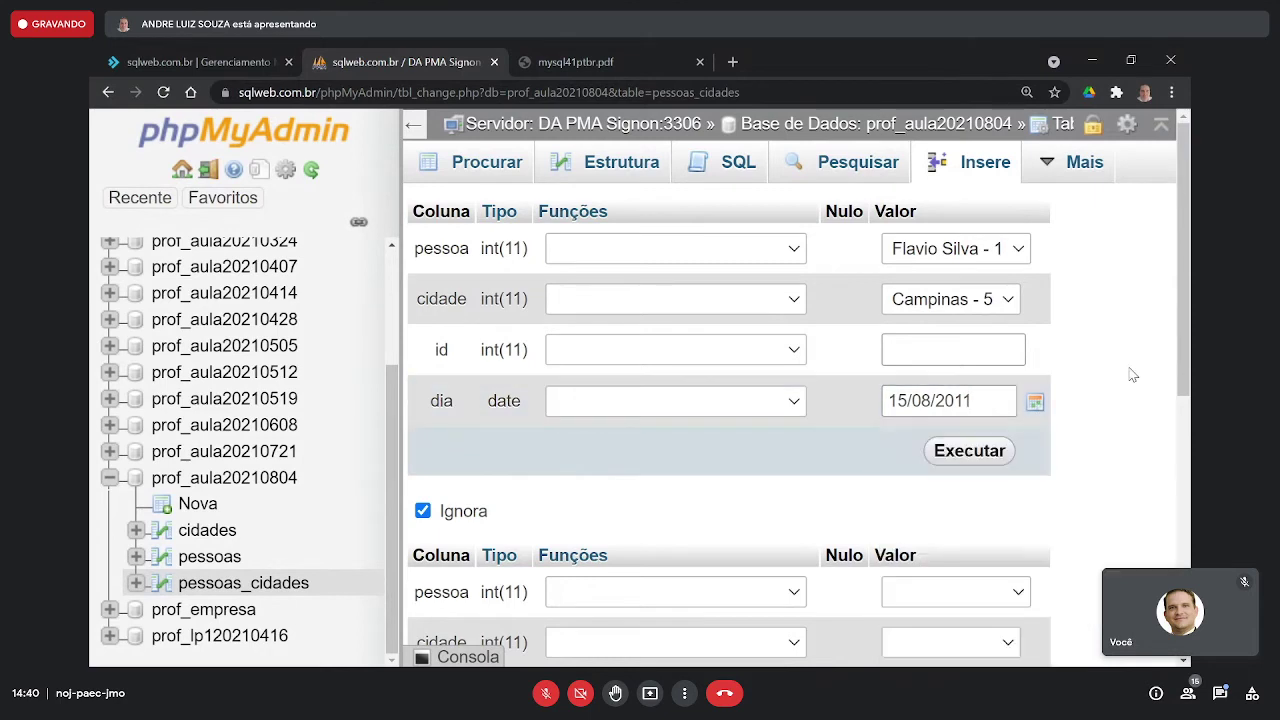
{"action": "left_click", "coordinate": [980, 452]}
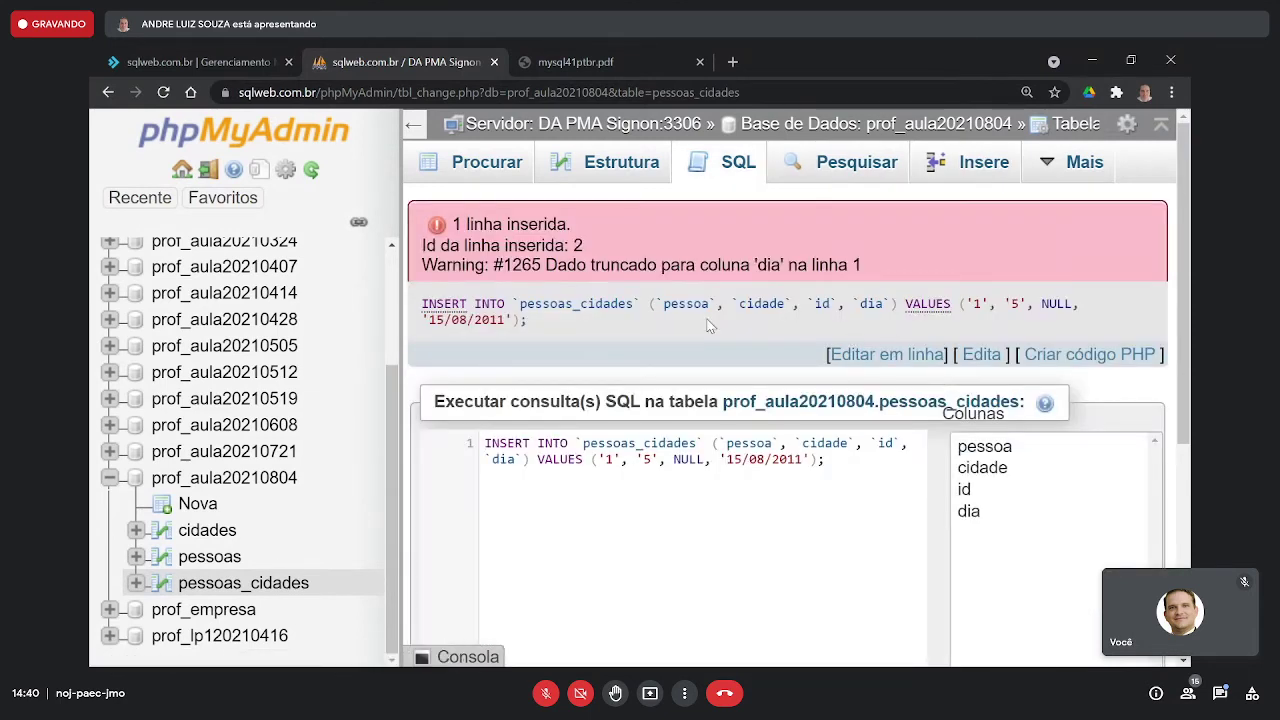
{"action": "left_click_drag", "start_coordinate": [437, 319], "coordinate": [521, 325]}
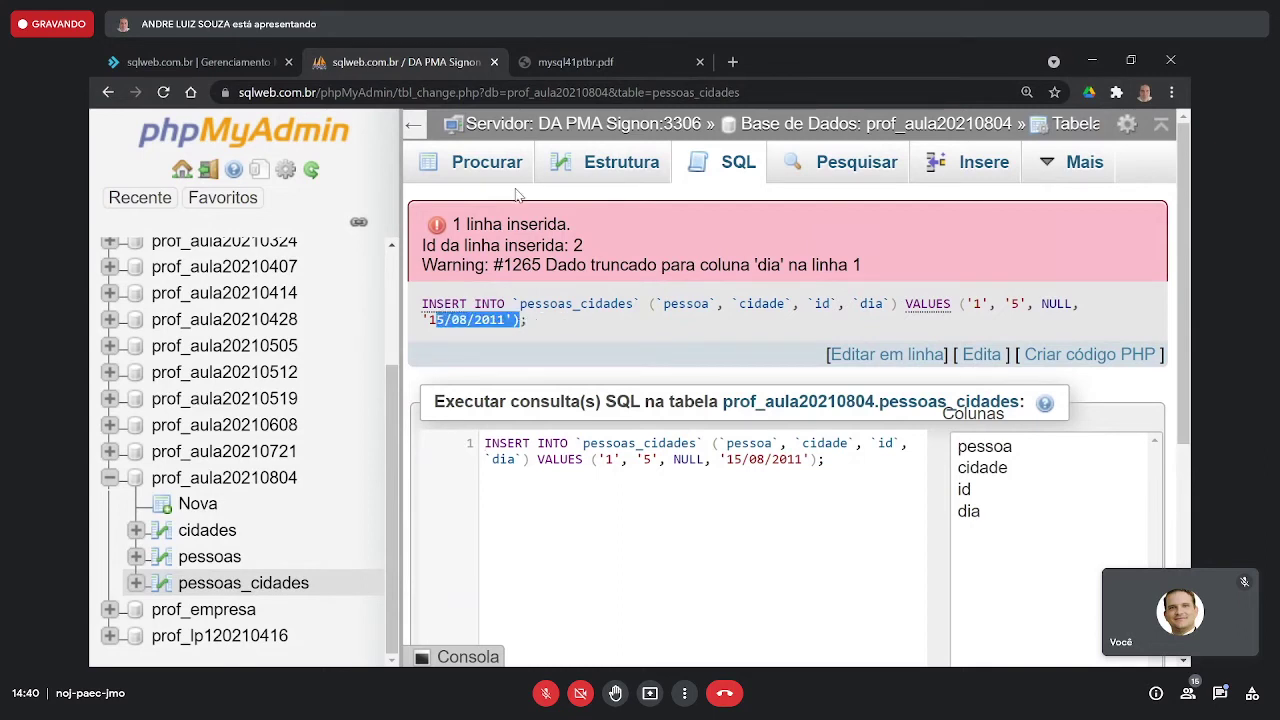
{"action": "left_click", "coordinate": [475, 165]}
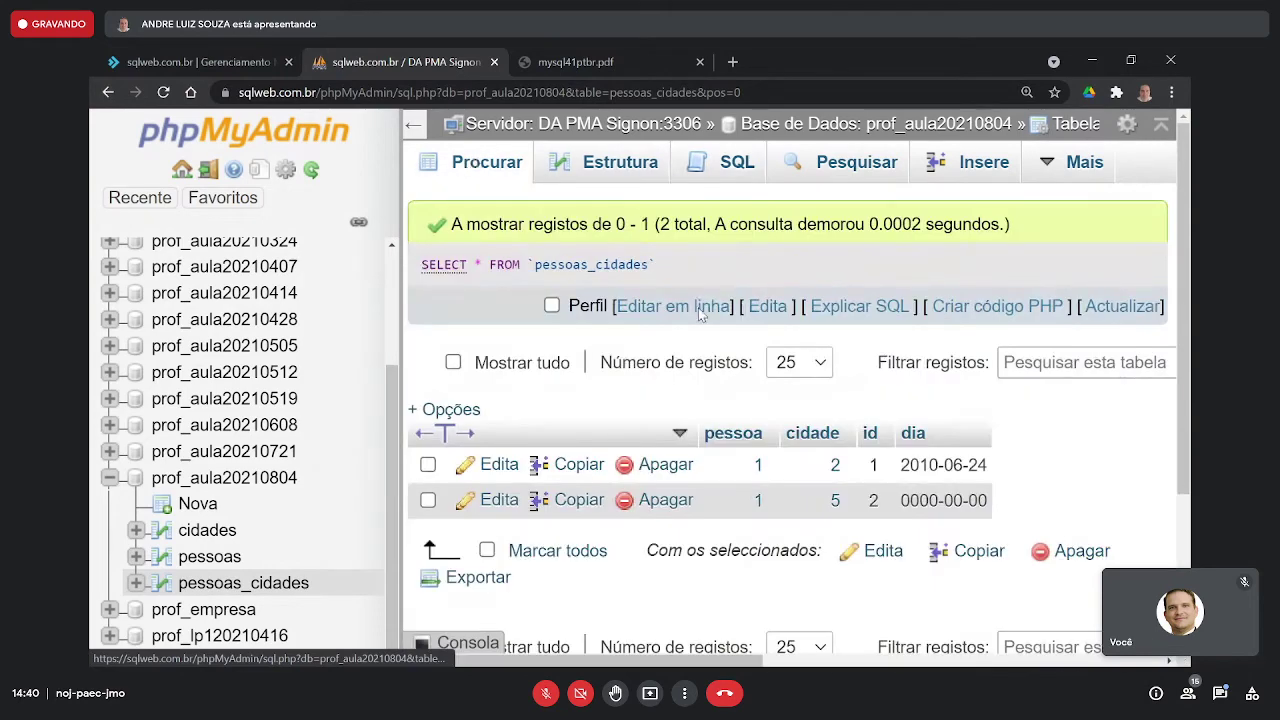
- Point out the 0000-00-00 date, then abandon an edit of row 2 without saving
{"action": "left_click_drag", "start_coordinate": [903, 500], "coordinate": [985, 502]}
{"action": "left_click", "coordinate": [914, 500]}
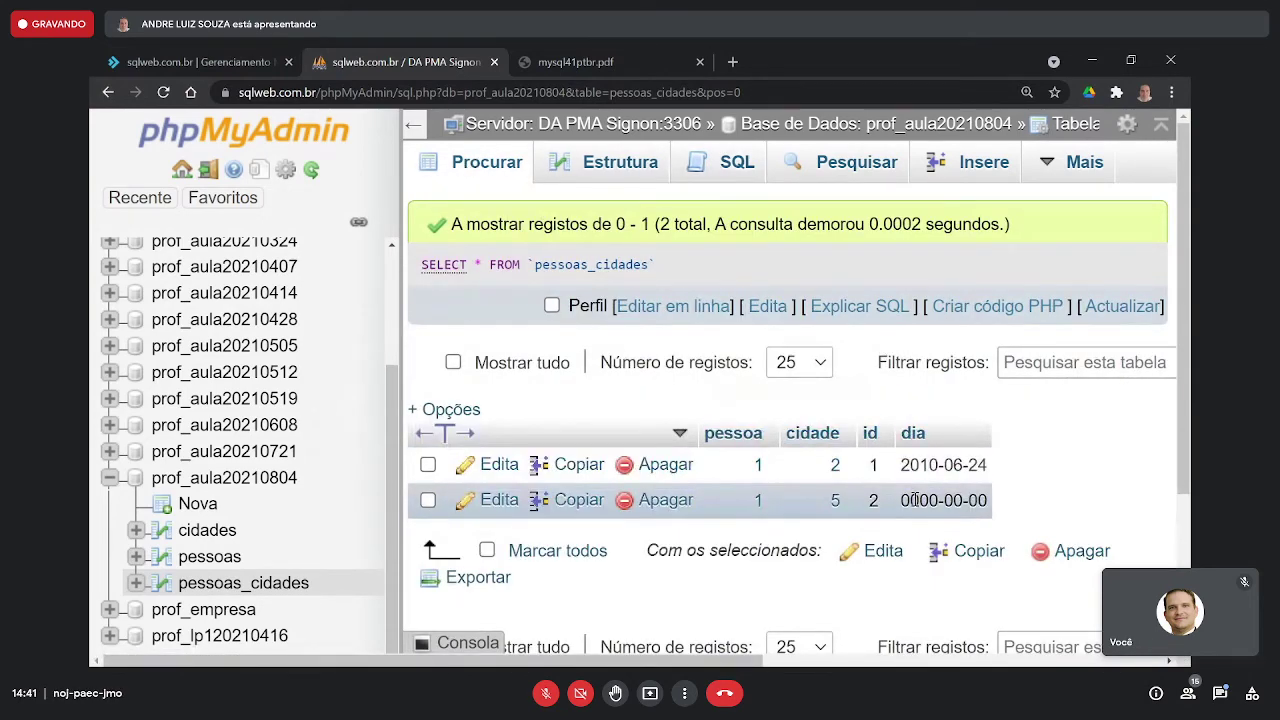
{"action": "left_click", "coordinate": [497, 502]}
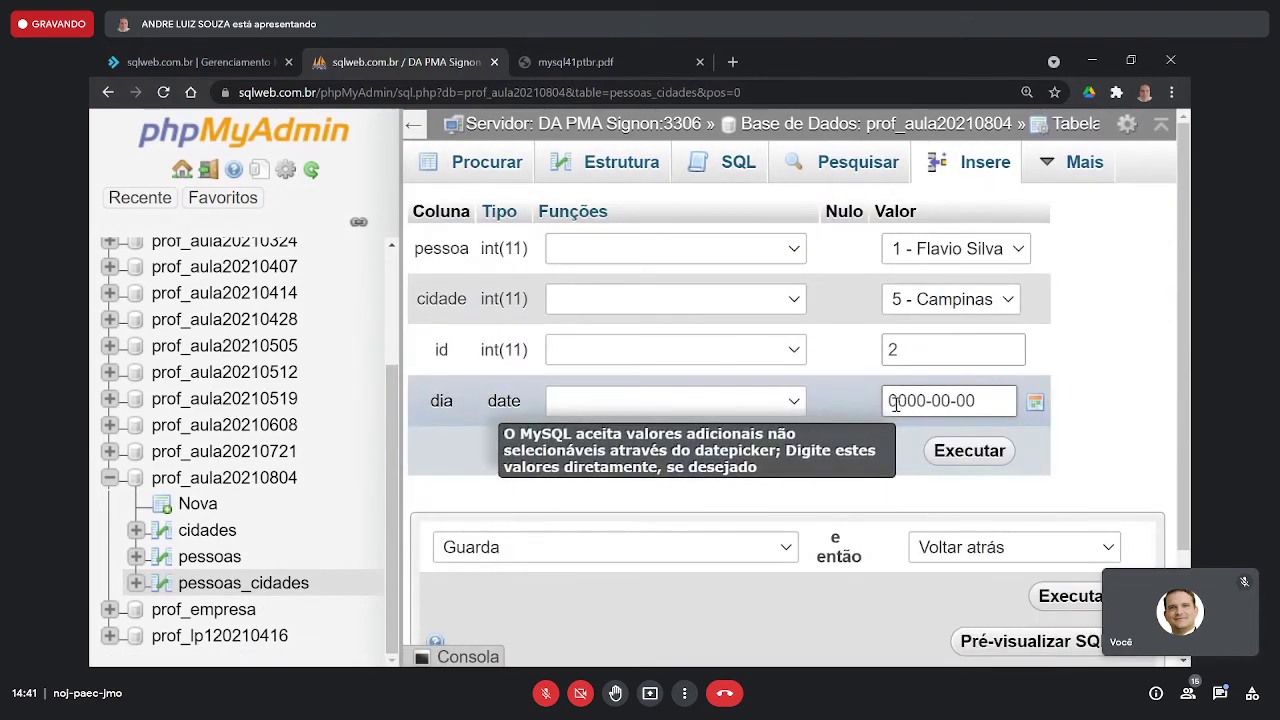
{"action": "left_click_drag", "start_coordinate": [889, 401], "coordinate": [929, 401]}
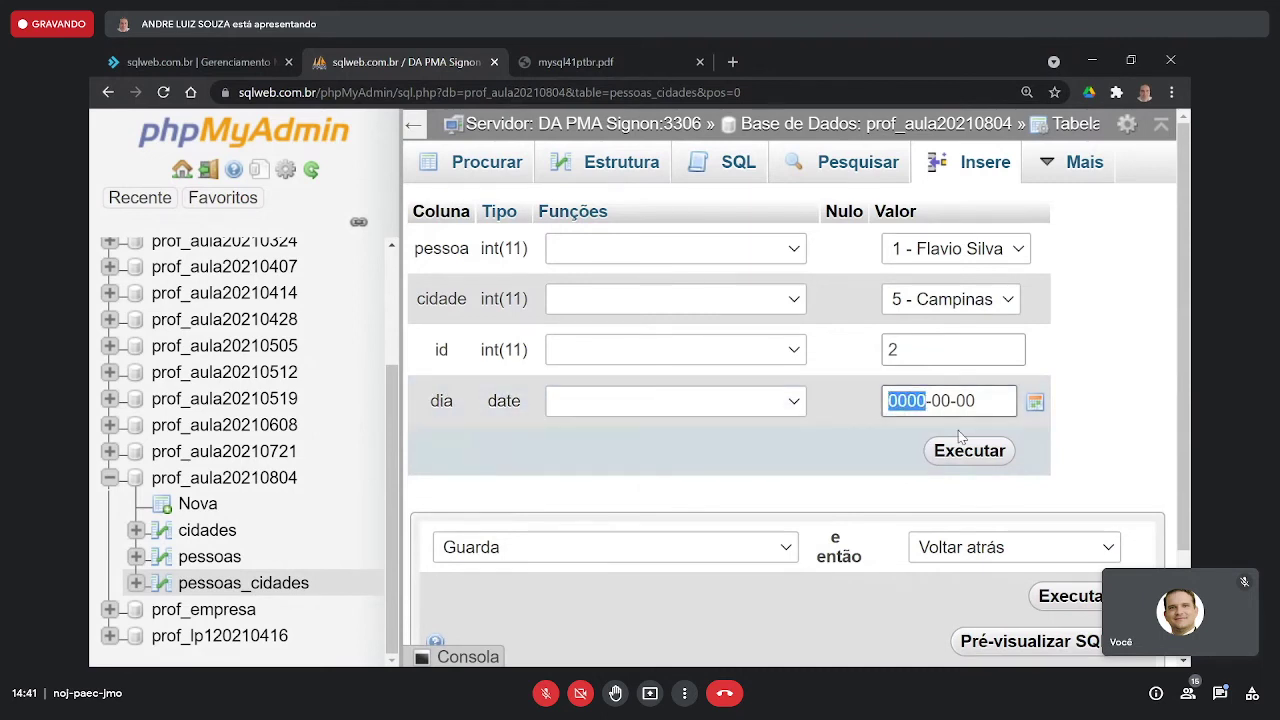
{"action": "type", "text": "20"}
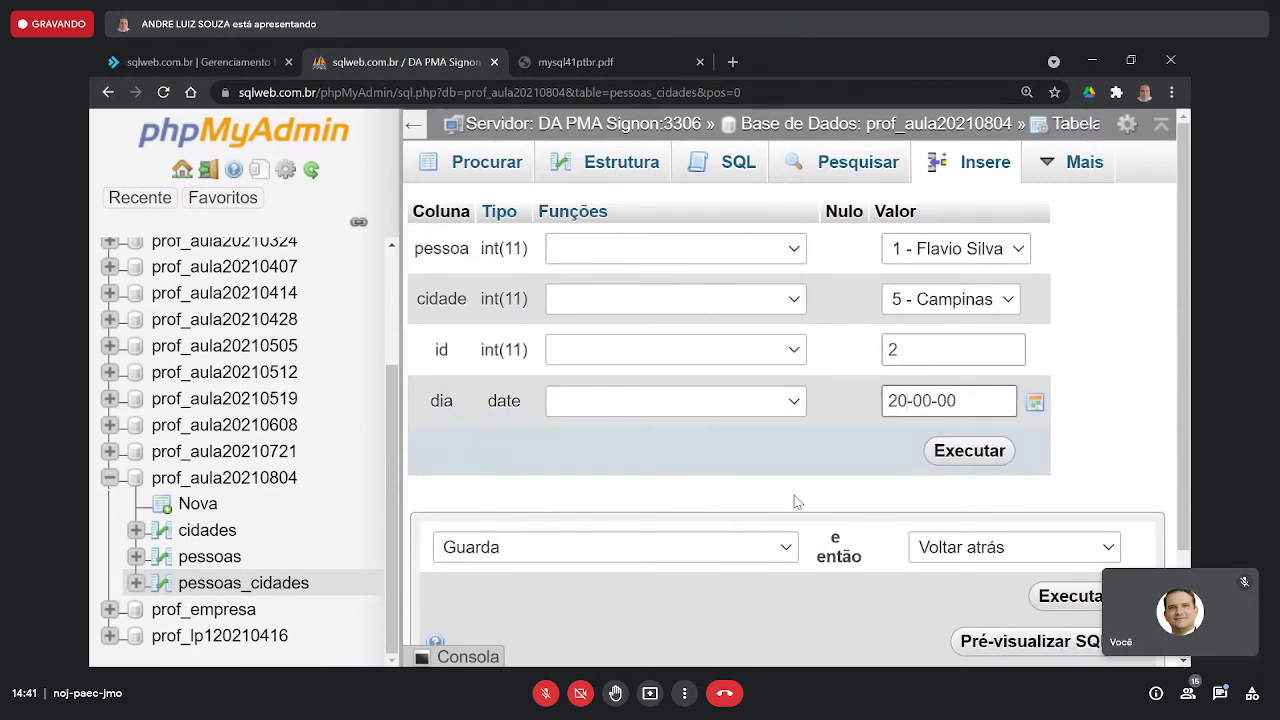
{"action": "left_click", "coordinate": [487, 162]}
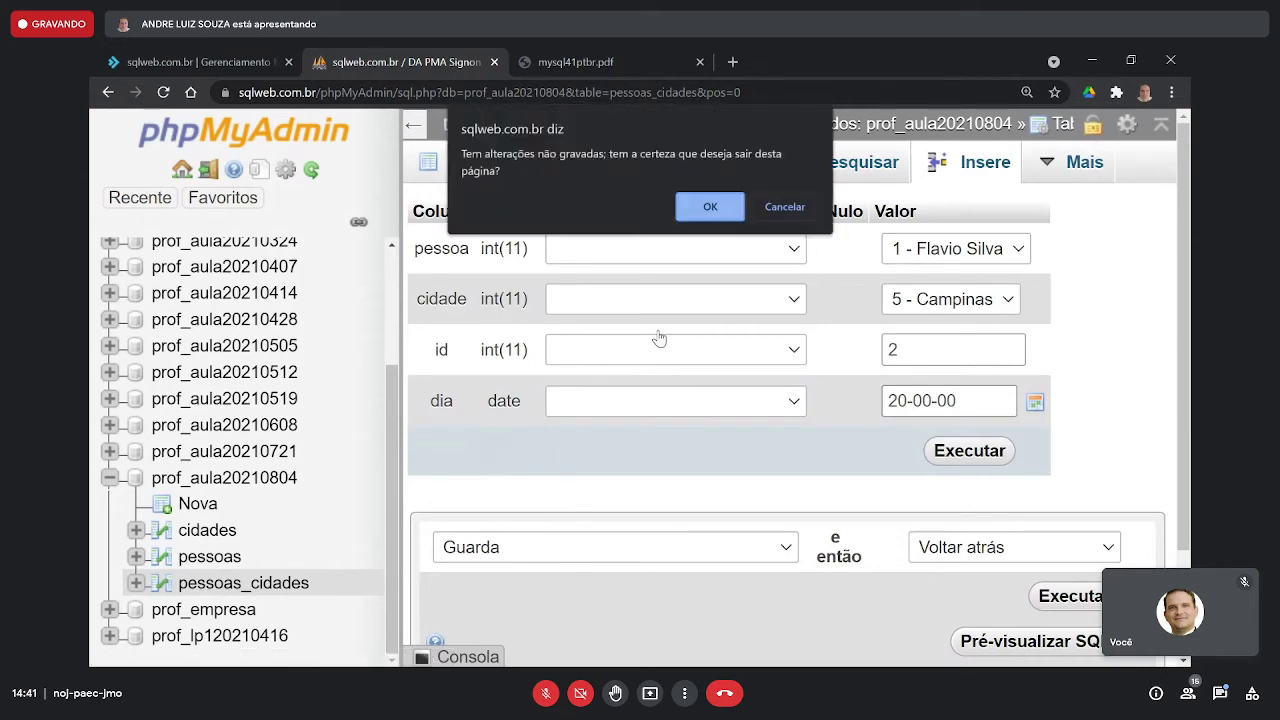
{"action": "left_click", "coordinate": [680, 208]}
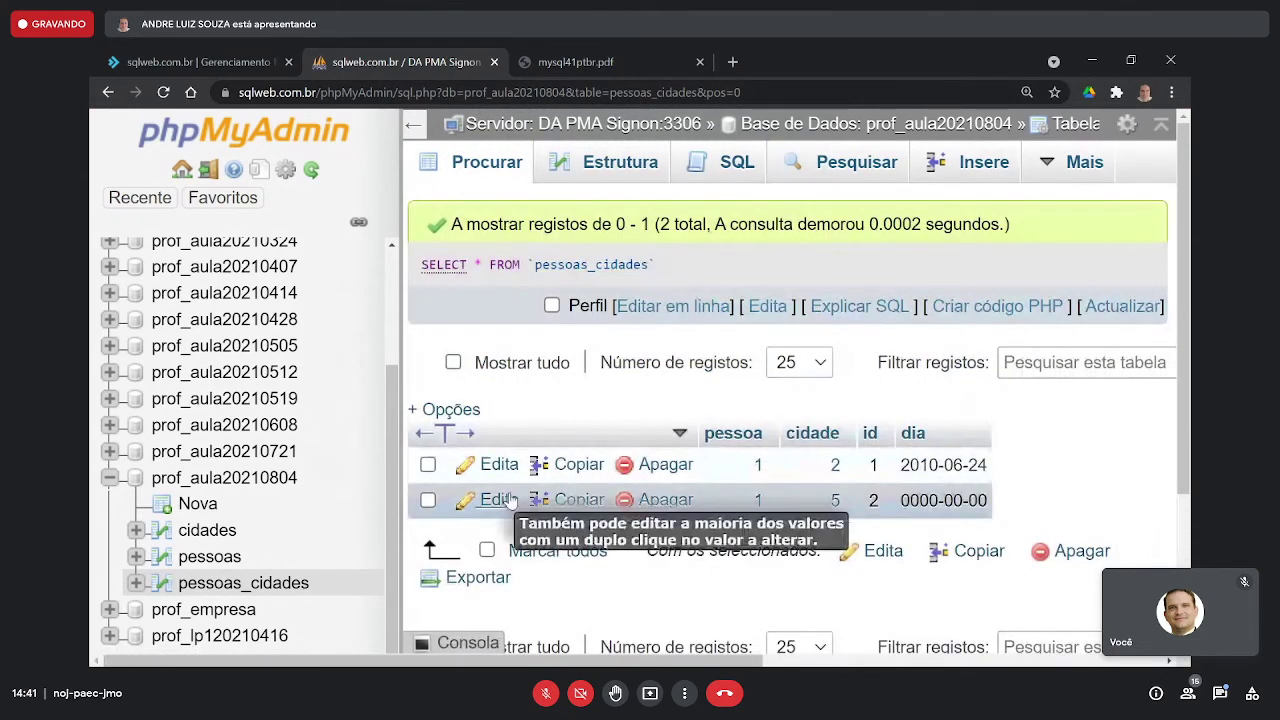
- Copy row 2 into a new form with dia 2011-10-20 and save it
{"action": "left_click", "coordinate": [562, 495]}
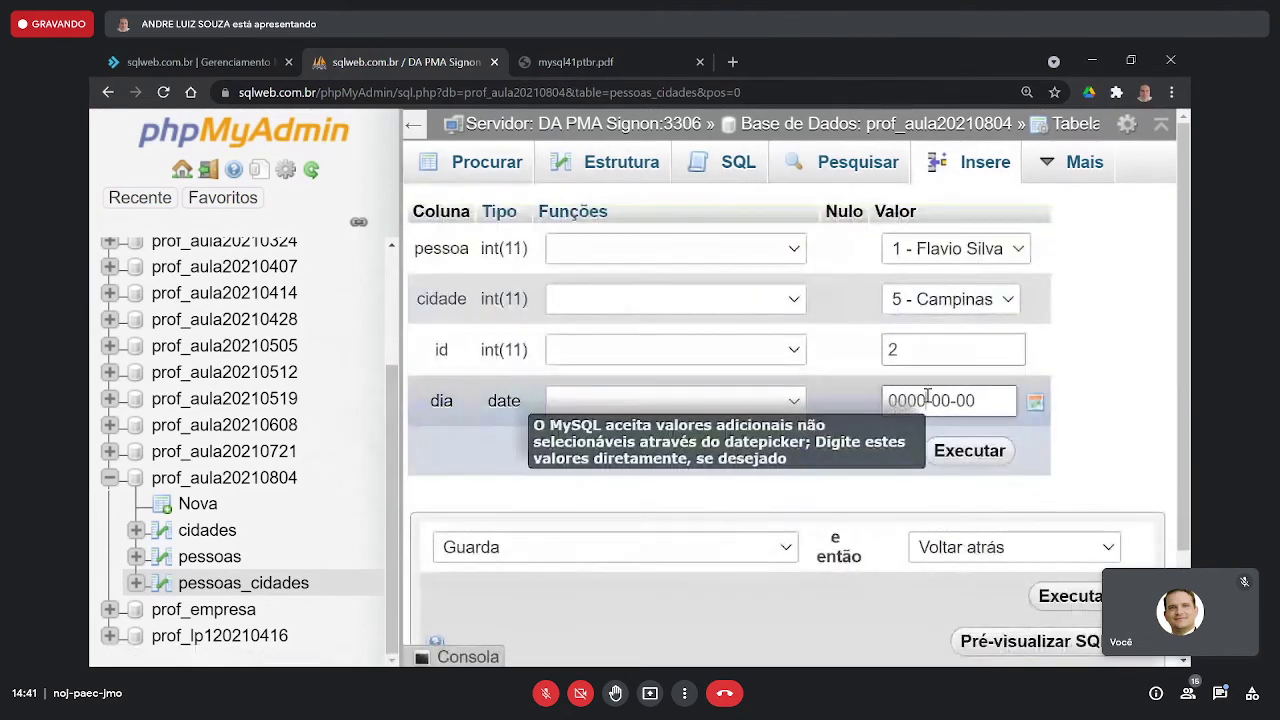
{"action": "double_click", "coordinate": [890, 401]}
{"action": "type", "text": "2011"}
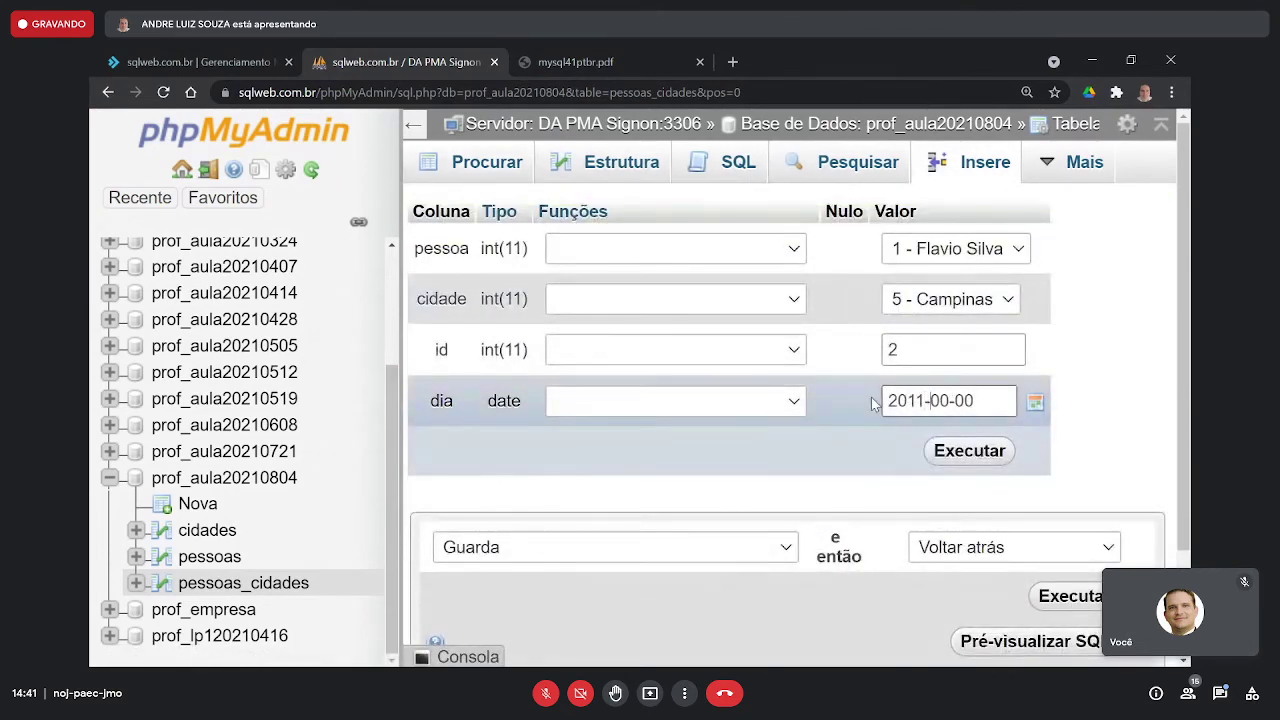
{"action": "key", "text": "Delete"}
{"action": "type", "text": "1"}
{"action": "left_click", "coordinate": [966, 456]}
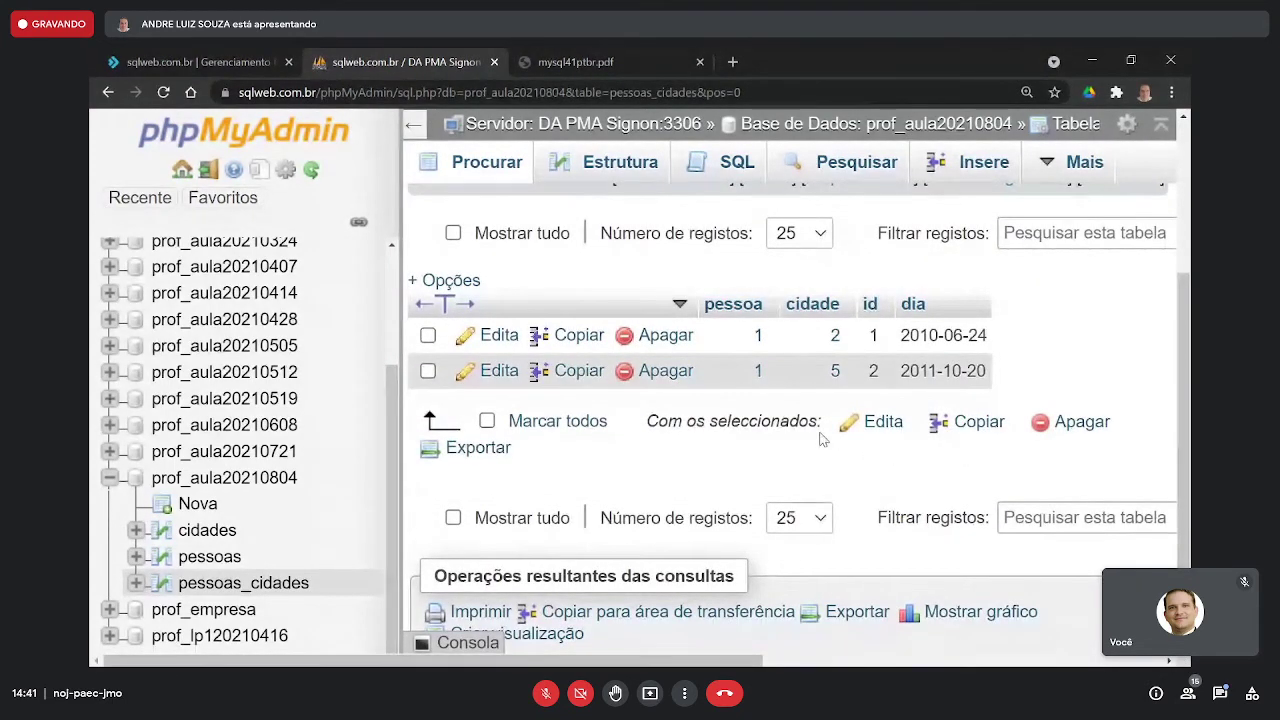
- Start a new pessoas_cidades row with pessoa 1 and cidade Uberaba - 1
{"action": "left_click", "coordinate": [963, 165]}
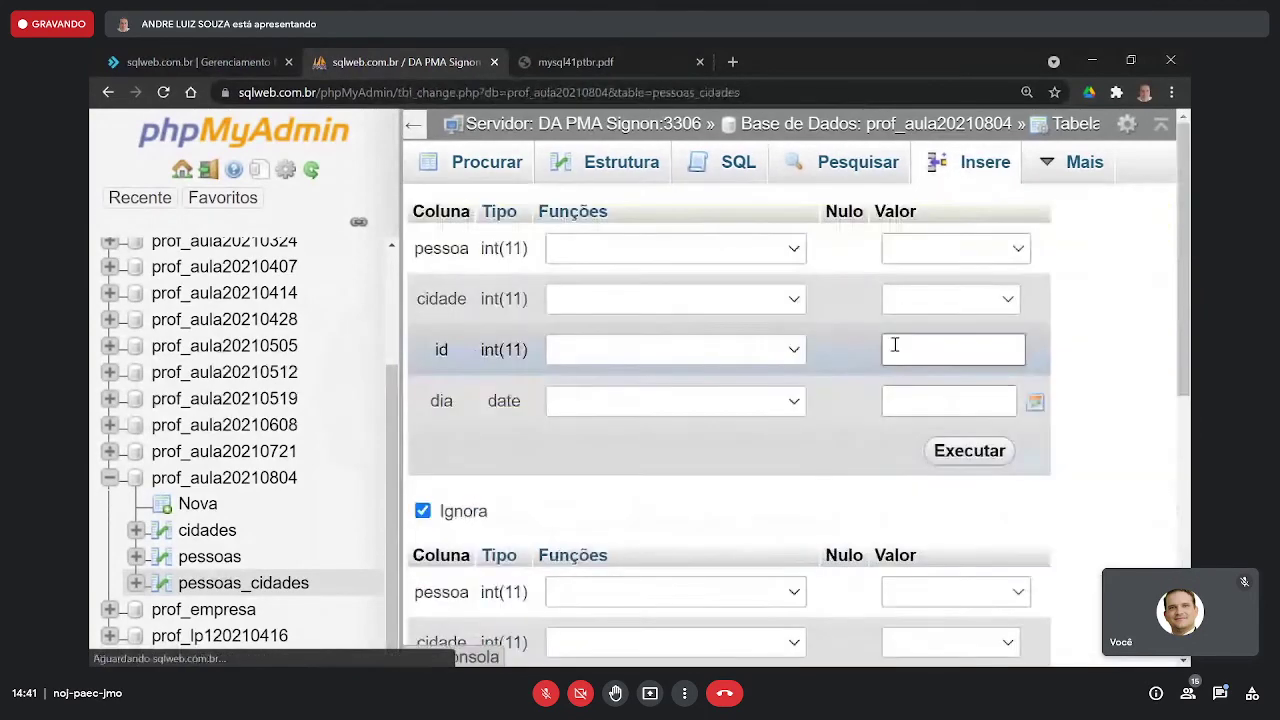
{"action": "left_click", "coordinate": [966, 250]}
{"action": "left_click", "coordinate": [961, 300]}
{"action": "left_click", "coordinate": [960, 302]}
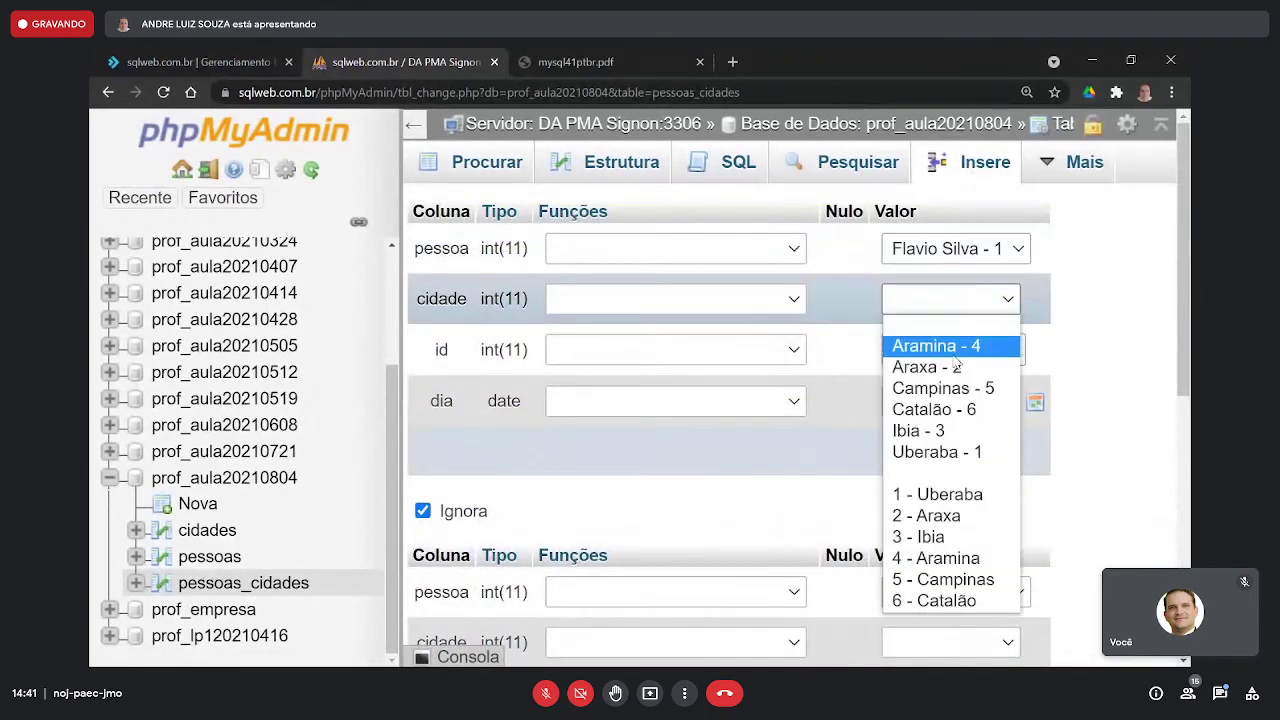
{"action": "left_click", "coordinate": [937, 452]}
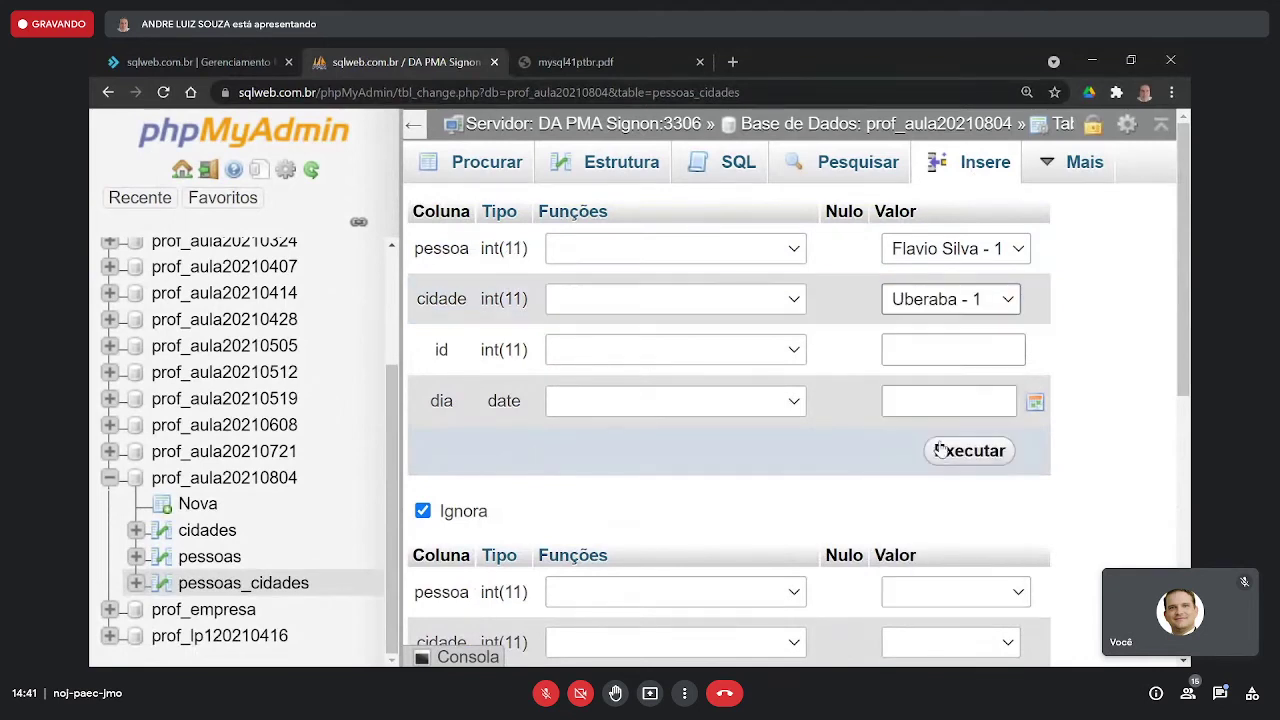
- Set dia to 2018-07-12, insert the row, and open the cidades table
{"action": "left_click", "coordinate": [1034, 413]}
{"action": "left_click", "coordinate": [902, 441]}
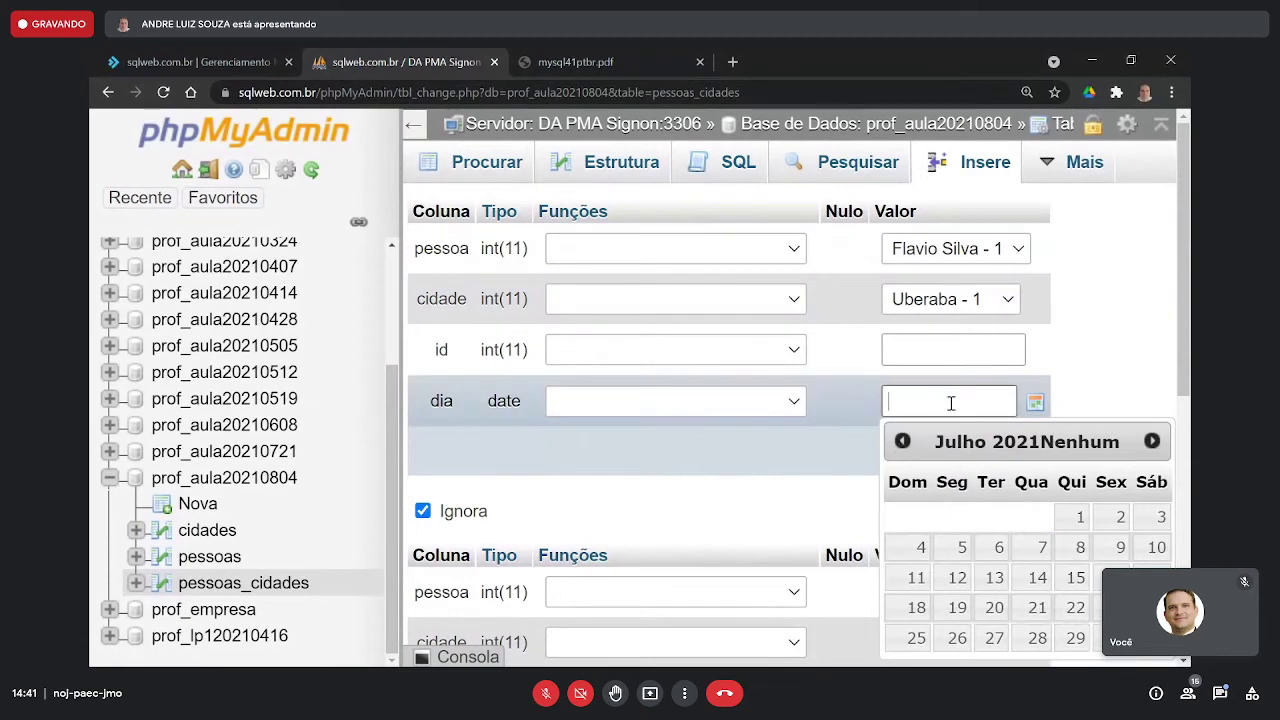
{"action": "left_click", "coordinate": [958, 578]}
{"action": "left_click", "coordinate": [915, 400]}
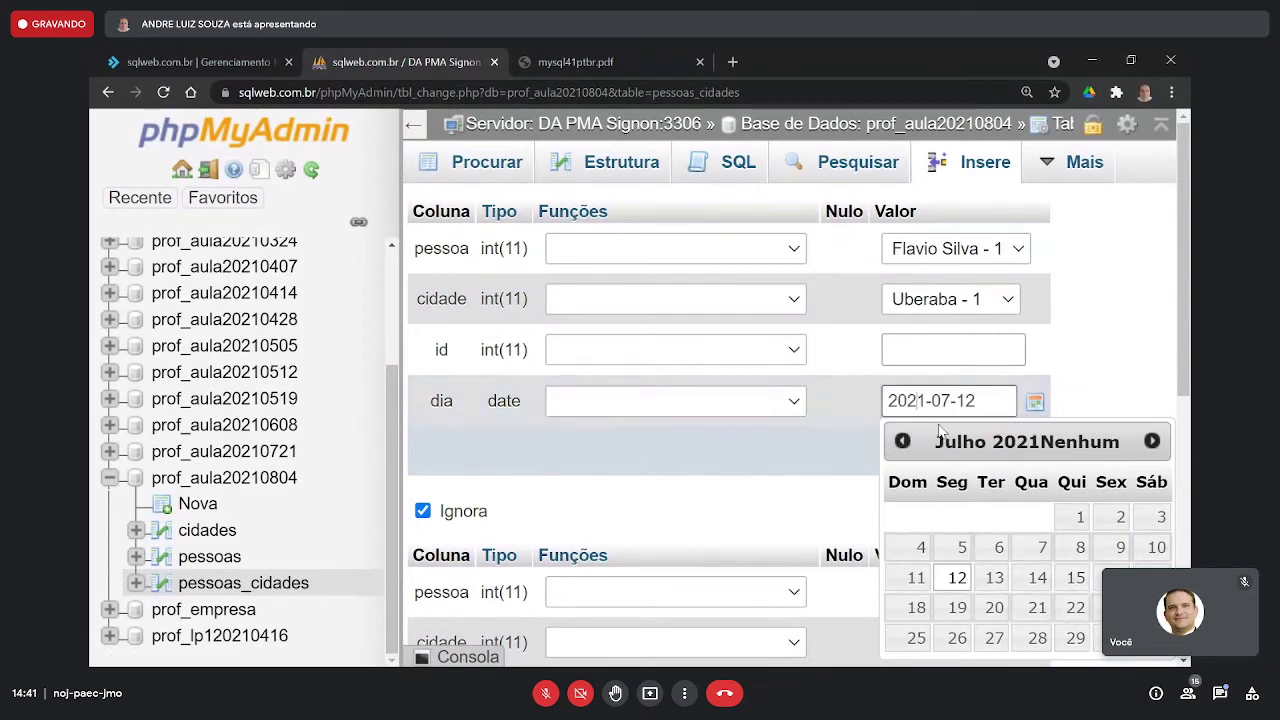
{"action": "key", "text": "BackSpace"}
{"action": "type", "text": "8"}
{"action": "left_click", "coordinate": [1066, 364]}
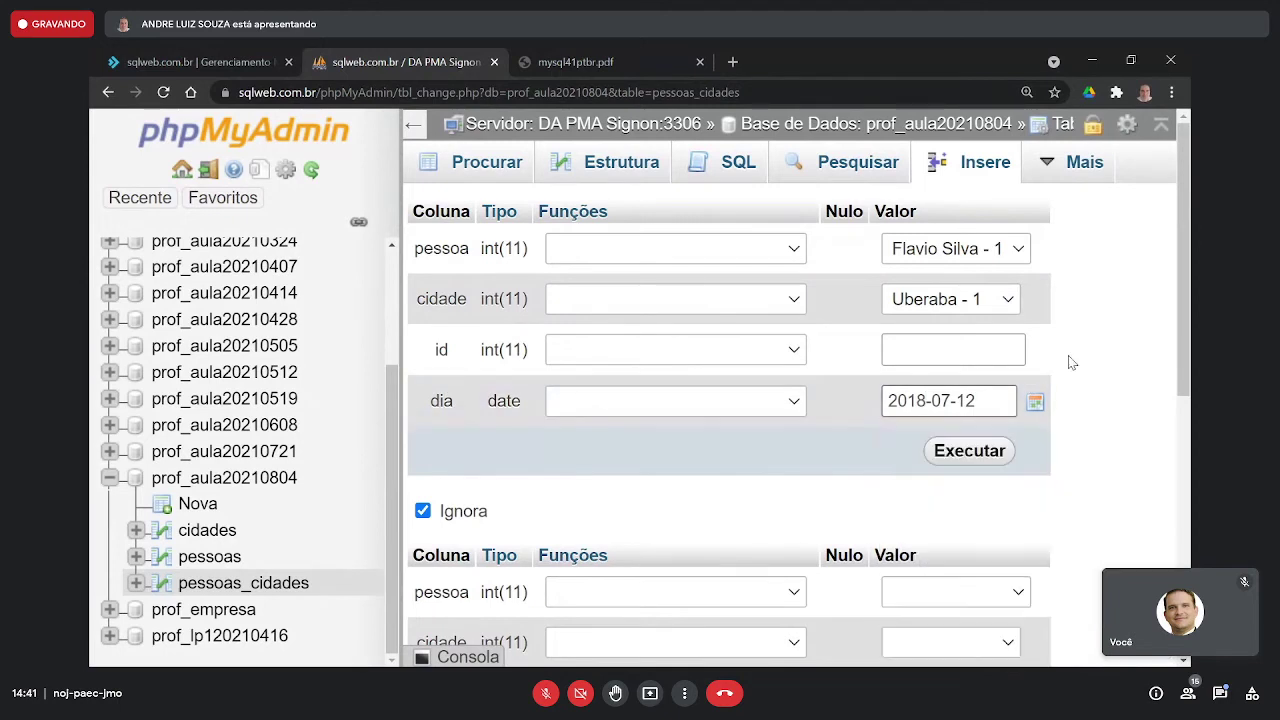
{"action": "left_click", "coordinate": [980, 452]}
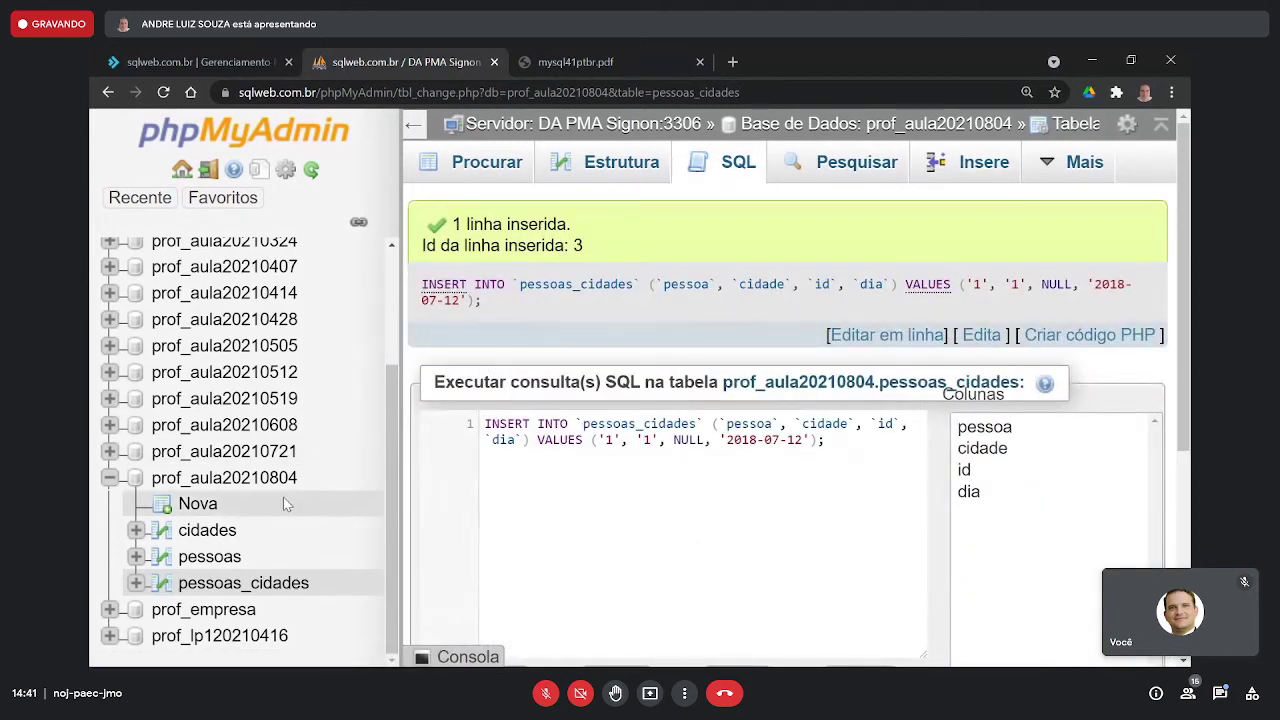
{"action": "left_click", "coordinate": [207, 531]}
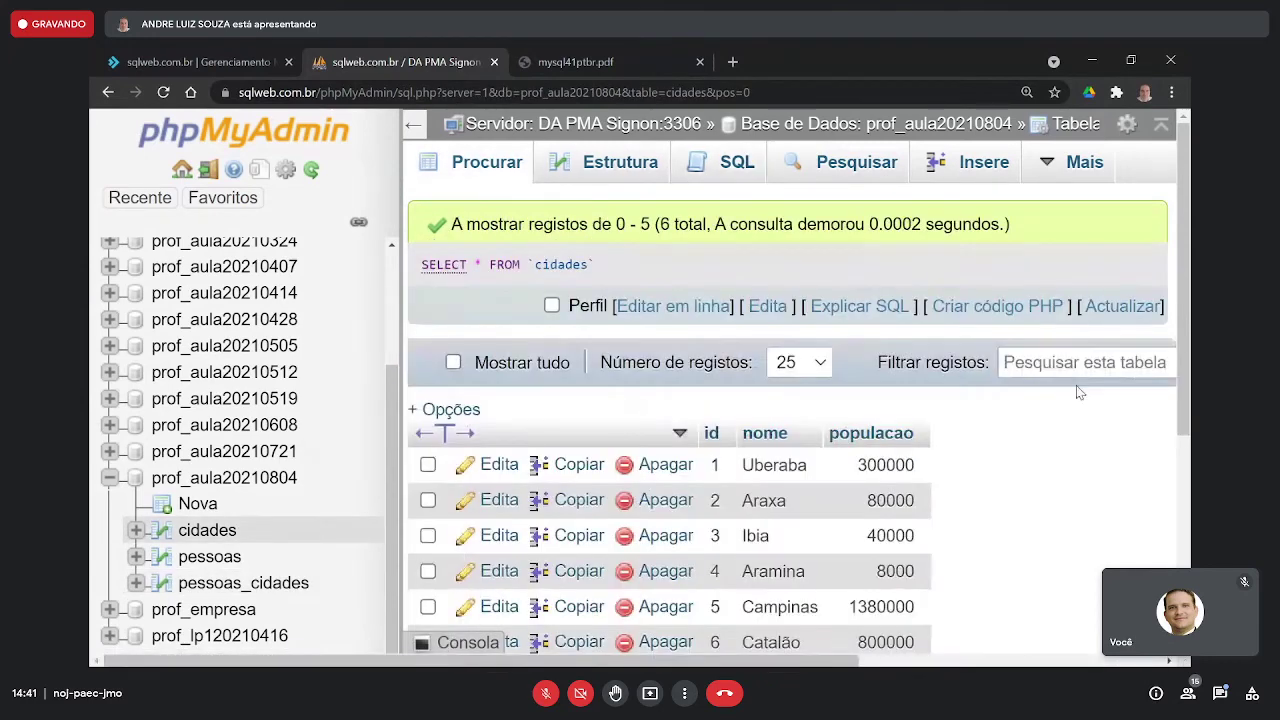
{"action": "scroll", "coordinate": [1076, 385], "scroll_direction": "down", "scroll_amount": 2}
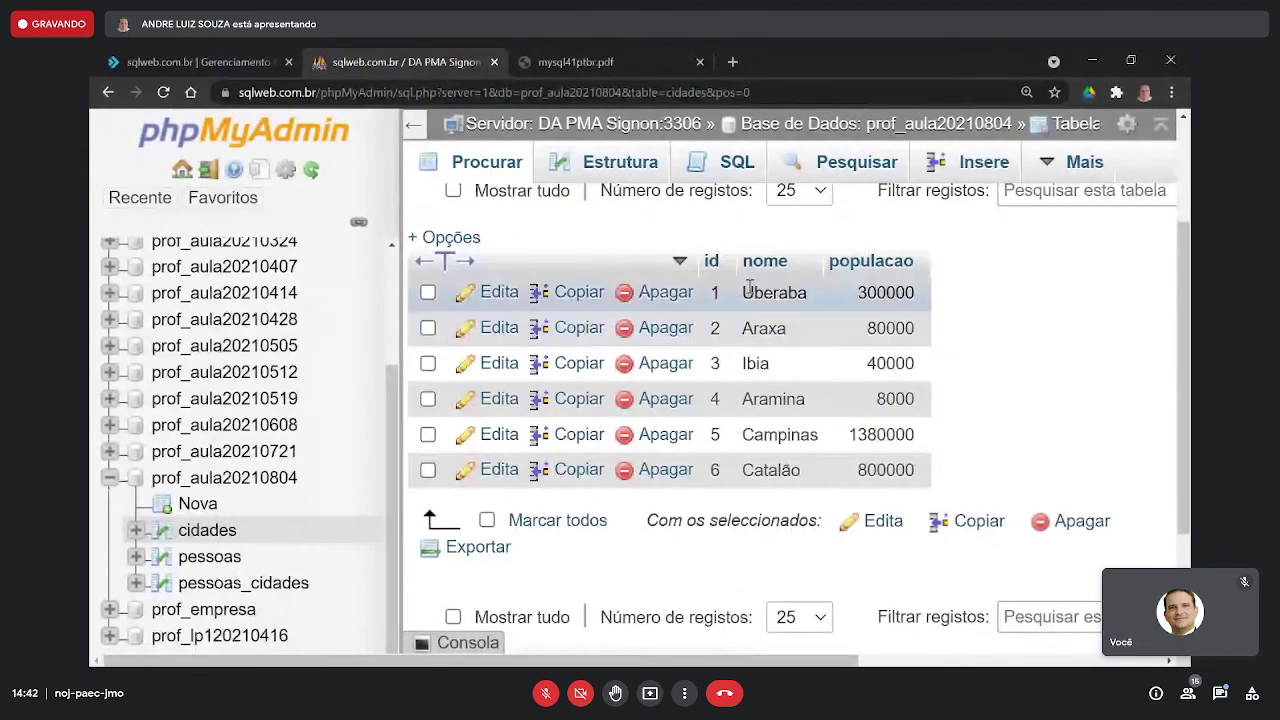
{"action": "key", "text": "super+shift+s"}
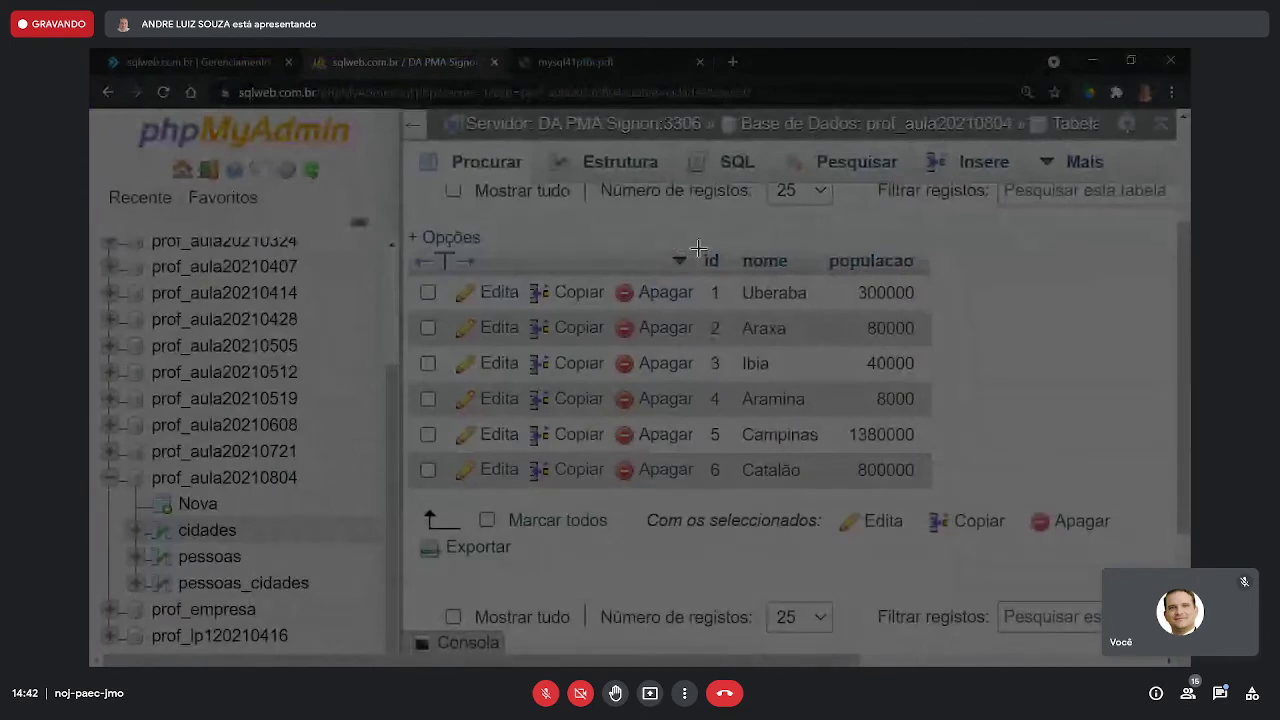
{"action": "left_click_drag", "start_coordinate": [698, 247], "coordinate": [942, 506]}
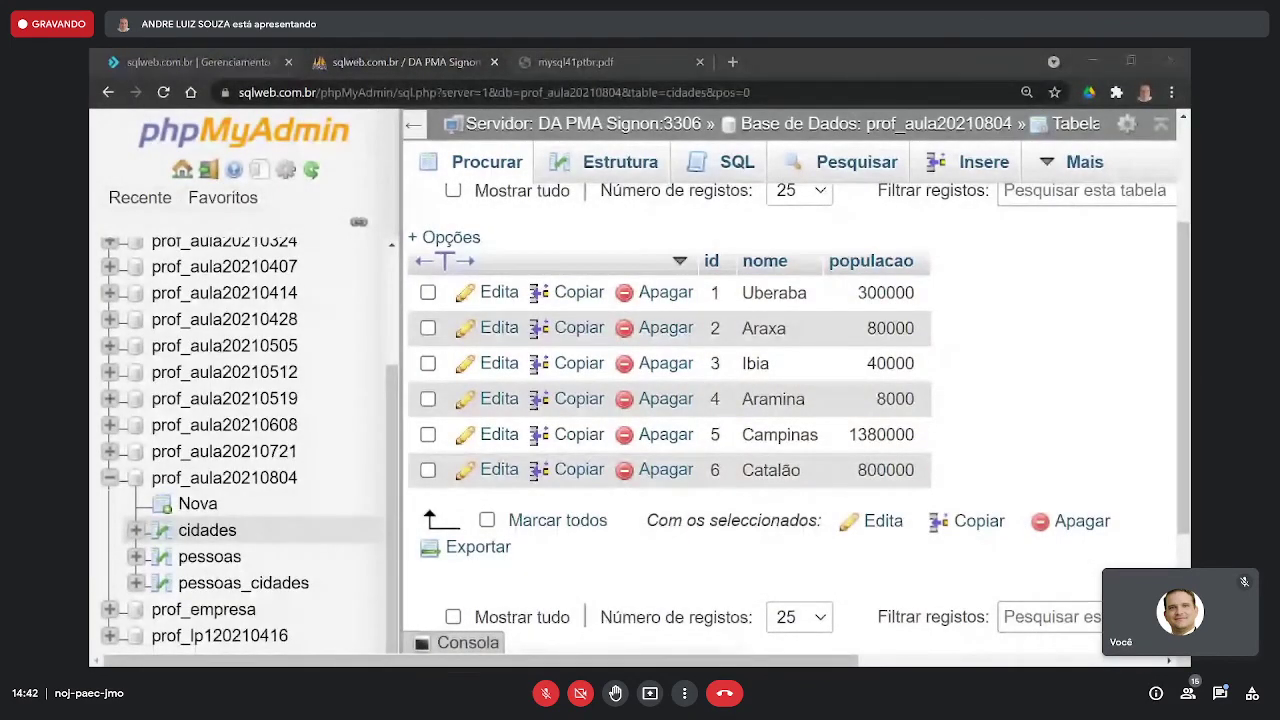
- Paste the captured cidades table into a maximized Paint window
{"action": "key", "text": "alt+Tab"}
{"action": "key", "text": "ctrl+v"}
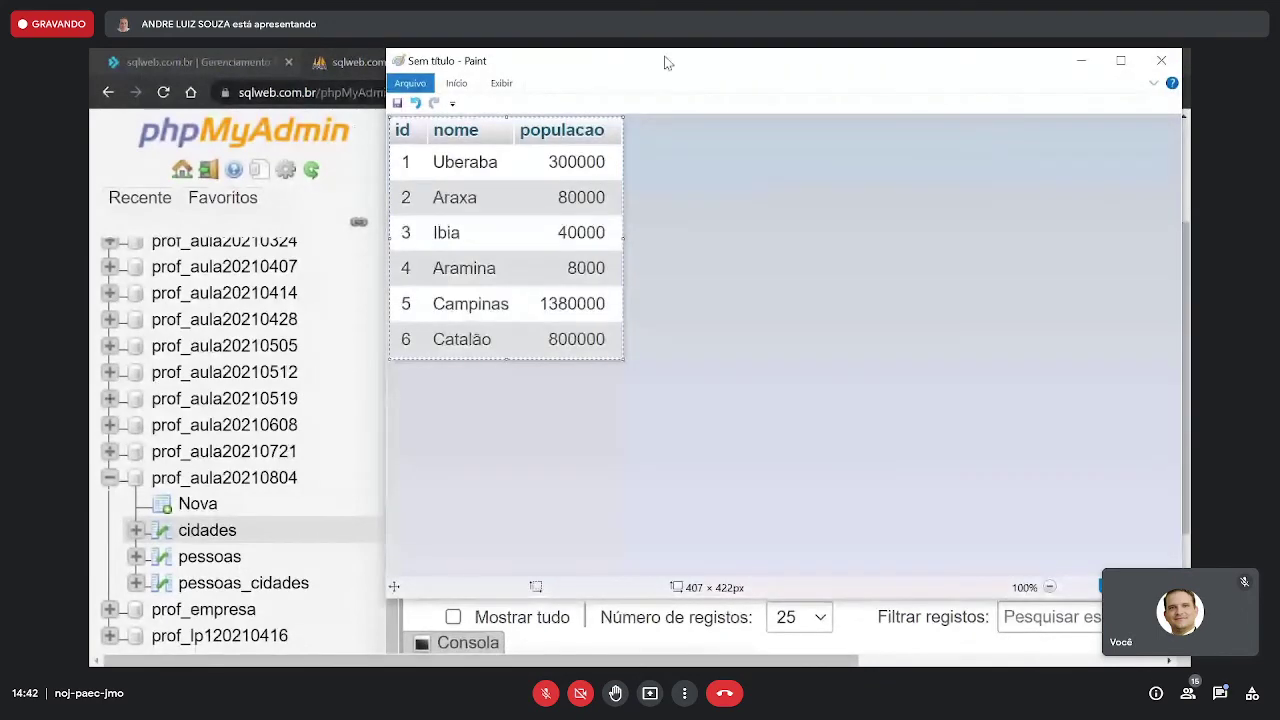
{"action": "left_click", "coordinate": [1121, 60]}
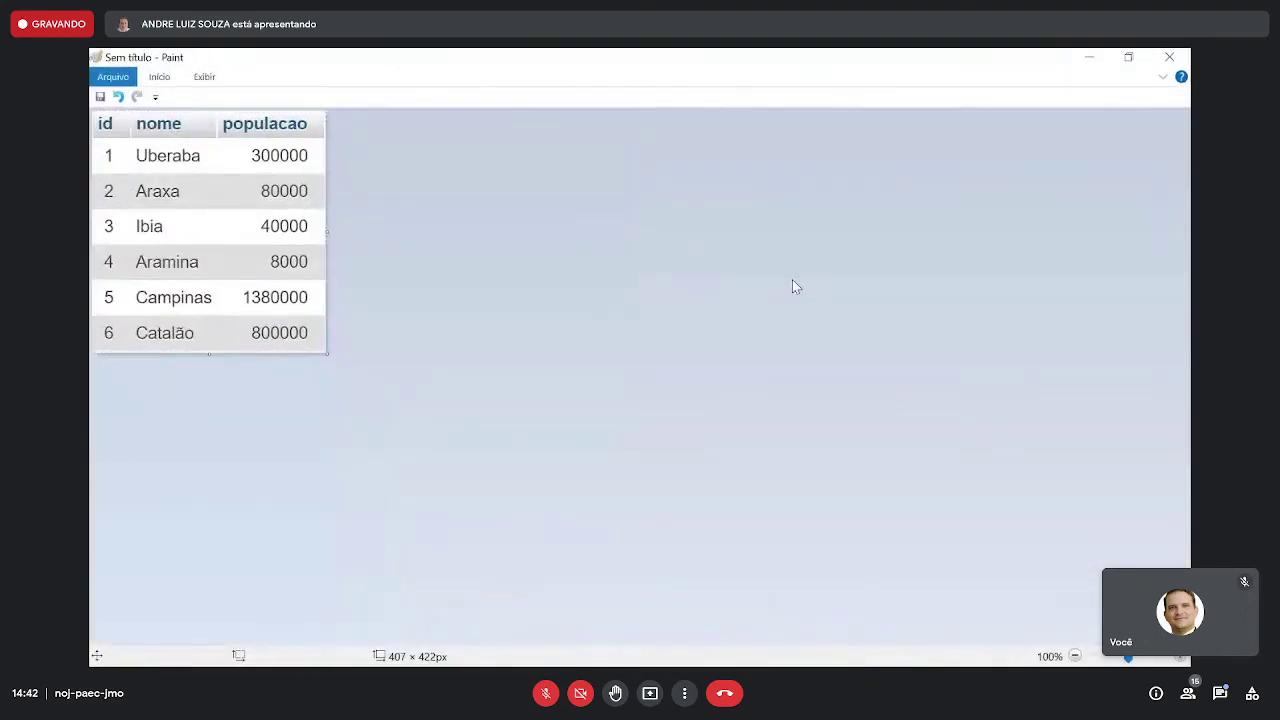
- Resize the canvas to 1400 × 1200, widen it to 1846 px, and return to Chrome
{"action": "key", "text": "ctrl+e"}
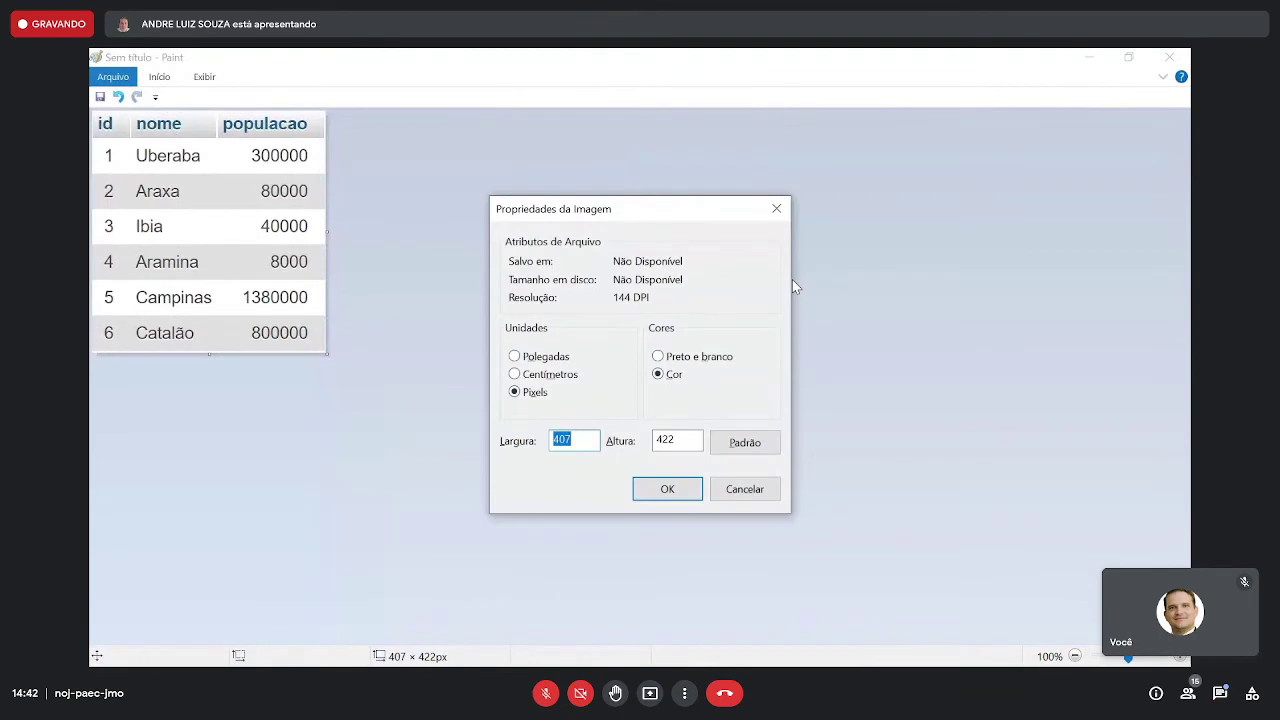
{"action": "type", "text": "1400"}
{"action": "key", "text": "Tab"}
{"action": "type", "text": "1200"}
{"action": "key", "text": "Return"}
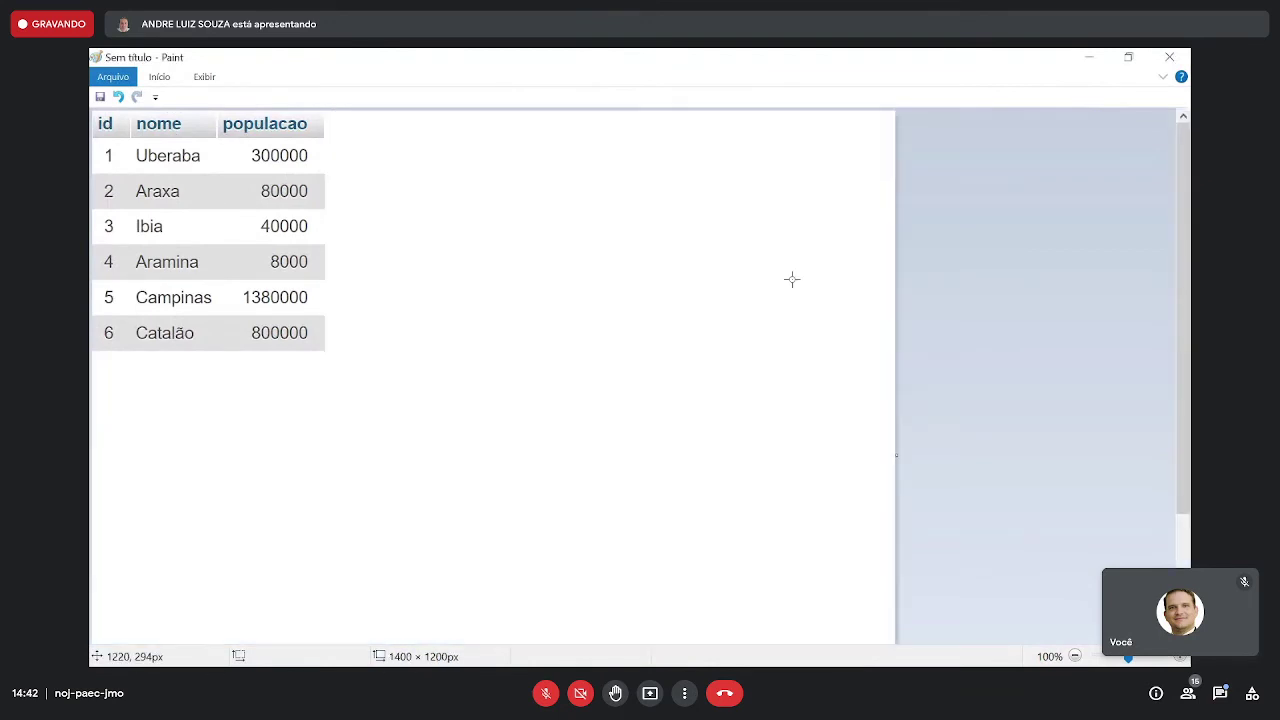
{"action": "left_click_drag", "start_coordinate": [897, 455], "coordinate": [1158, 435]}
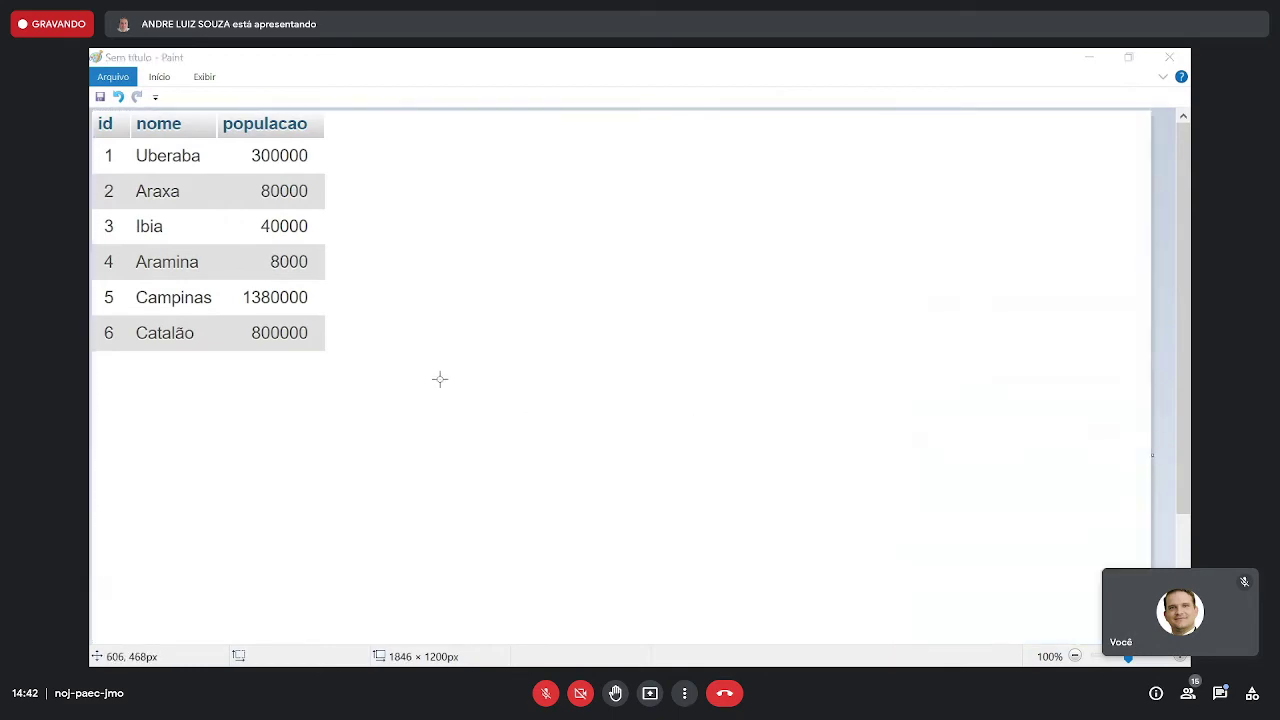
{"action": "key", "text": "alt+Tab"}
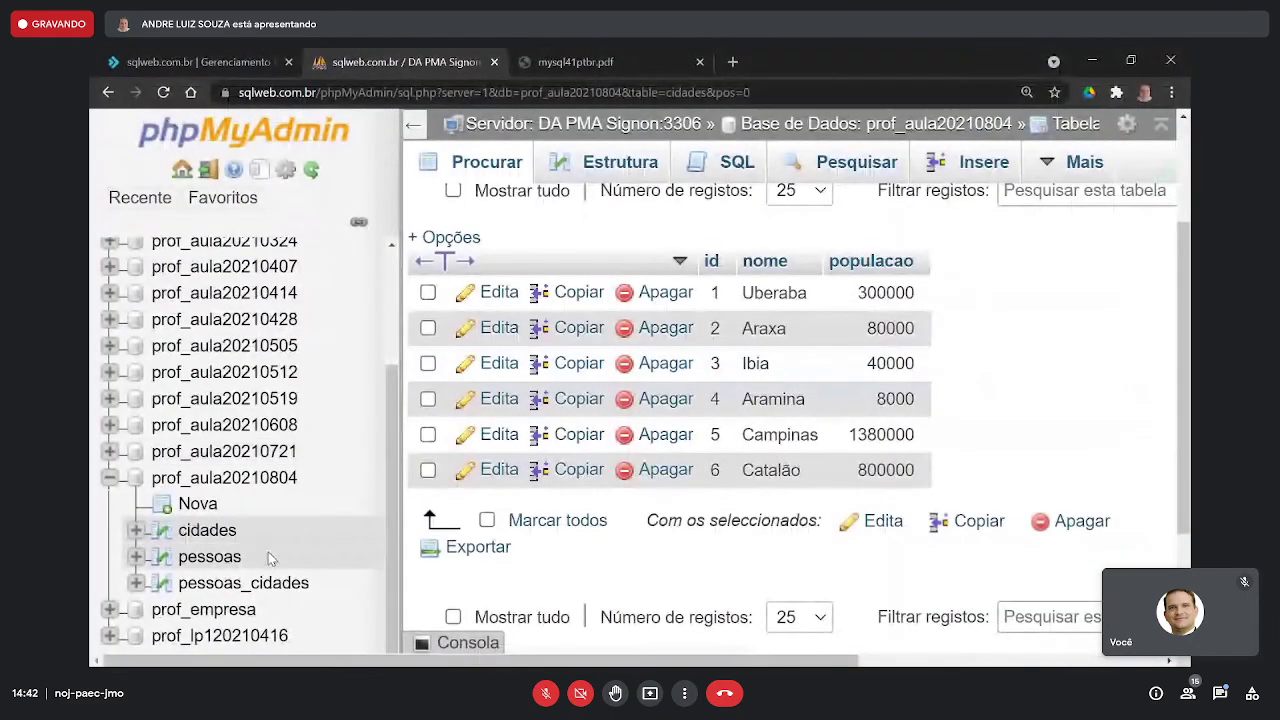
- Capture the pessoas id/nome/cpf rows and place the image on the right of the Paint canvas
{"action": "left_click", "coordinate": [210, 557]}
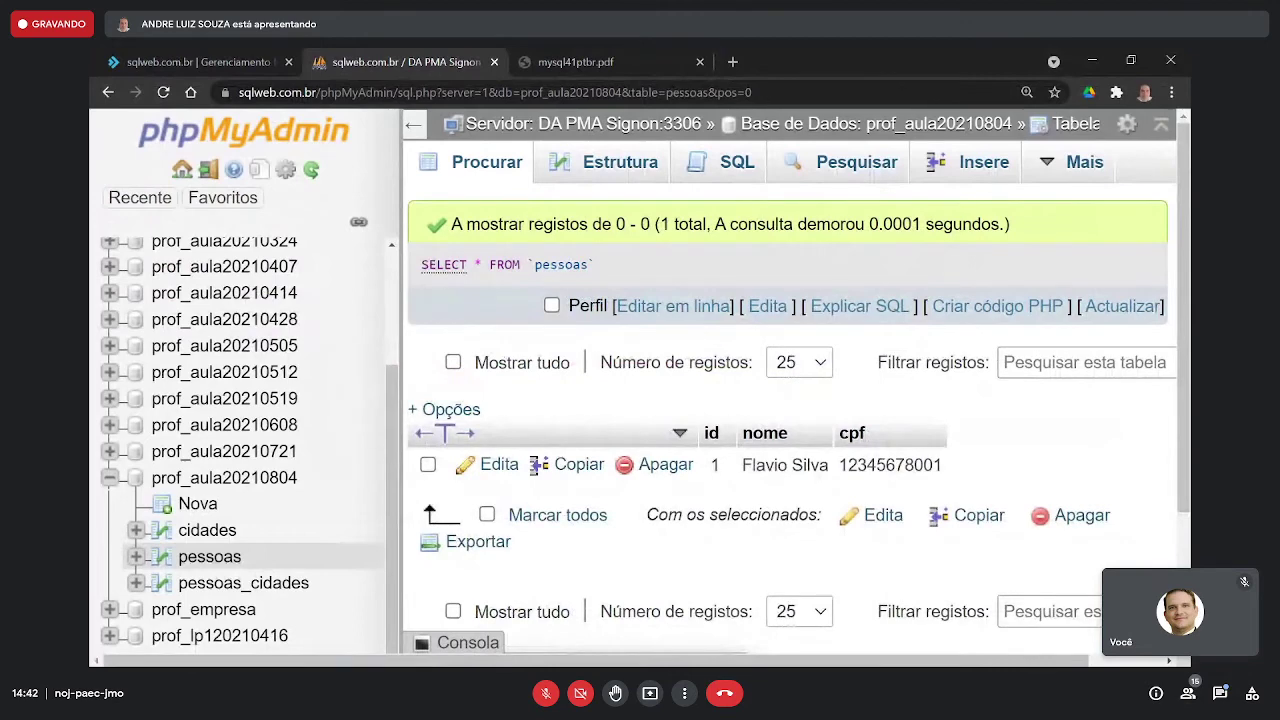
{"action": "key", "text": "super+shift+s"}
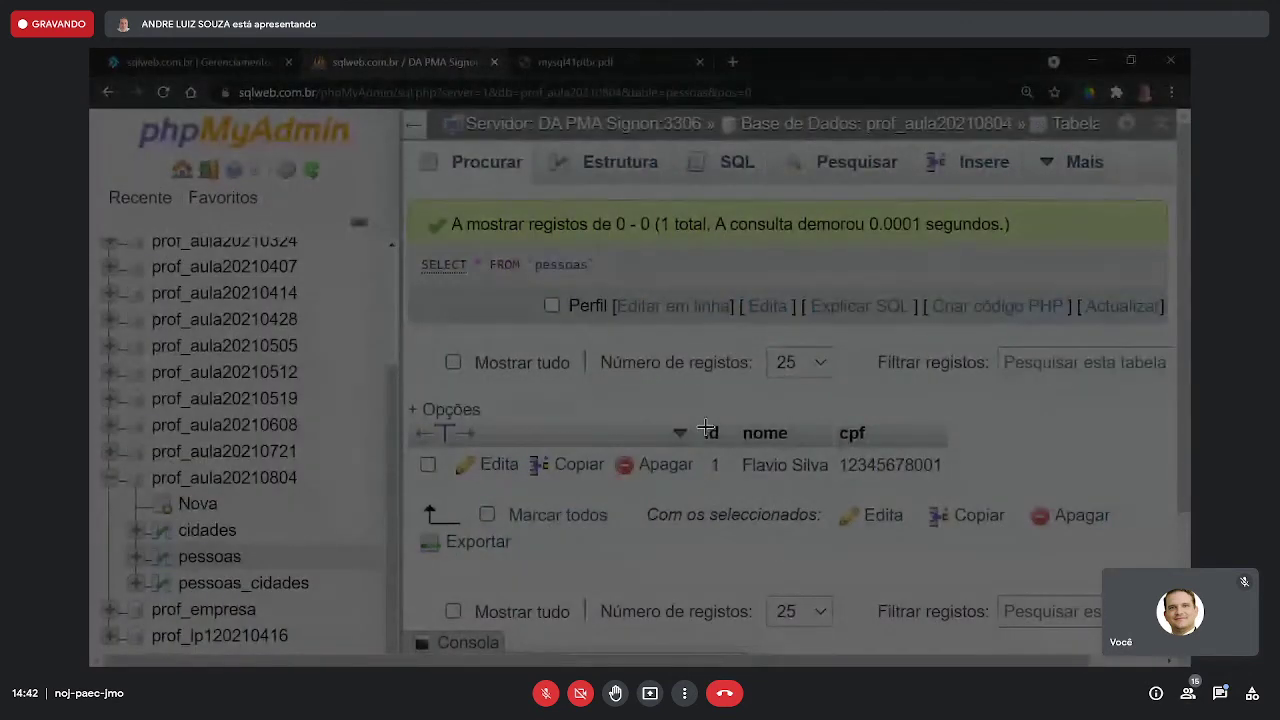
{"action": "left_click_drag", "start_coordinate": [699, 421], "coordinate": [953, 484]}
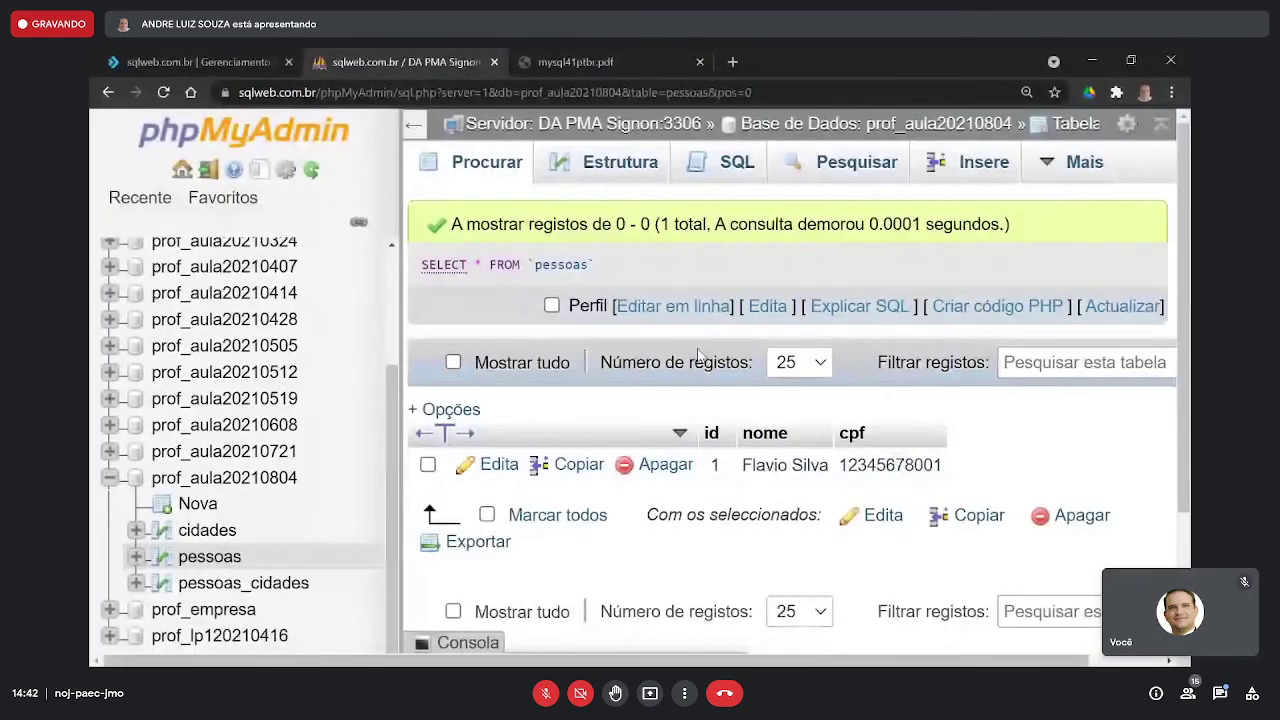
{"action": "key", "text": "alt+Tab"}
{"action": "key", "text": "ctrl+v"}
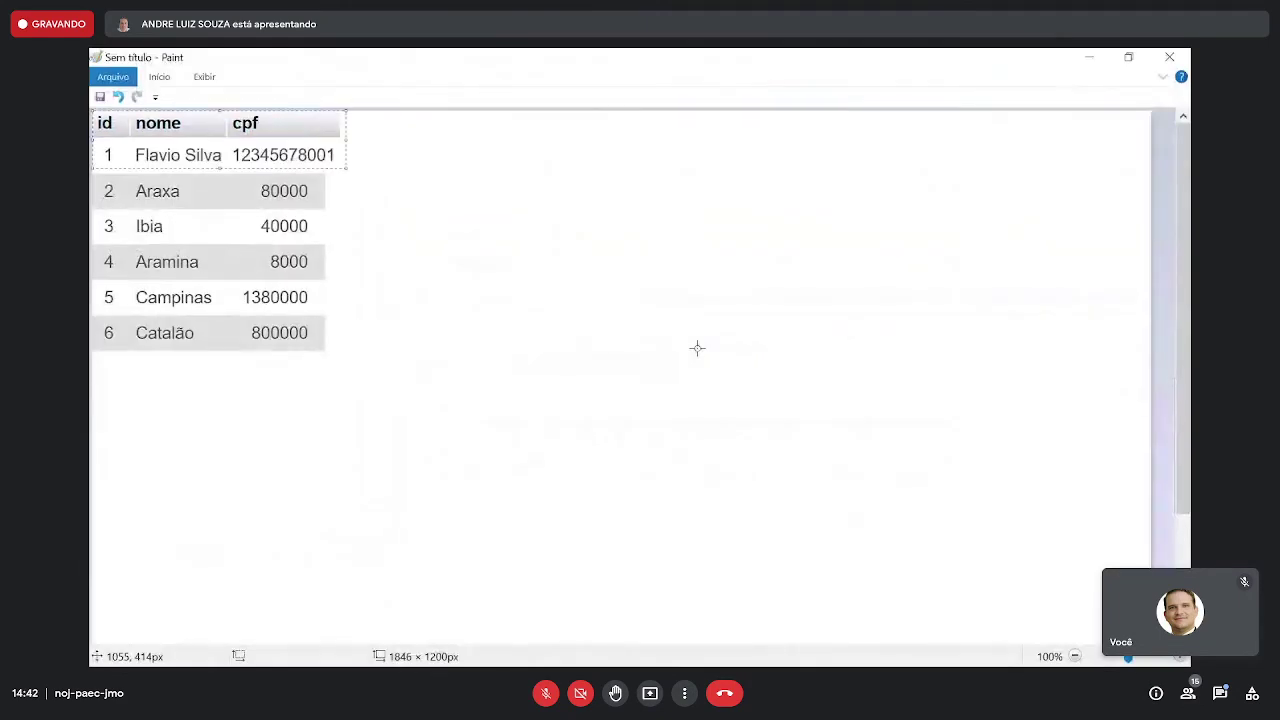
{"action": "left_click_drag", "start_coordinate": [288, 148], "coordinate": [1042, 205]}
{"action": "left_click", "coordinate": [1010, 300]}
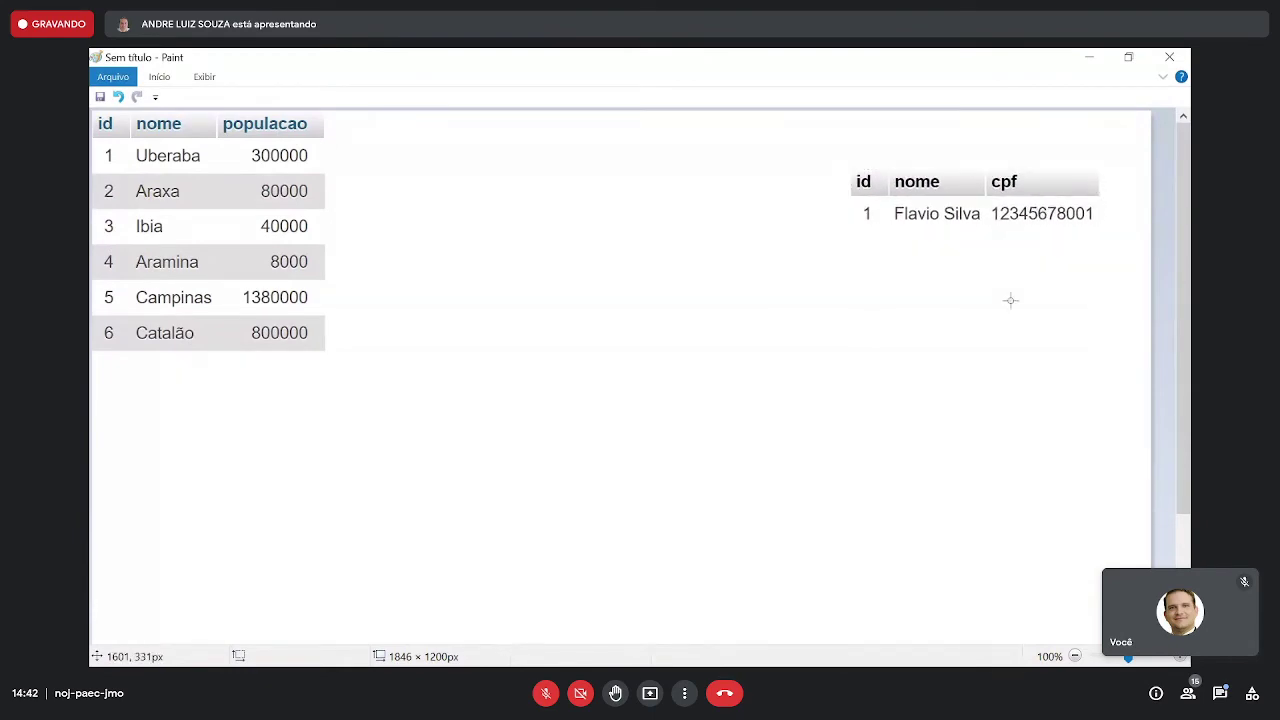
- Snip the three pessoas_cidades rows from phpMyAdmin and paste them into Paint
{"action": "key", "text": "alt+Tab"}
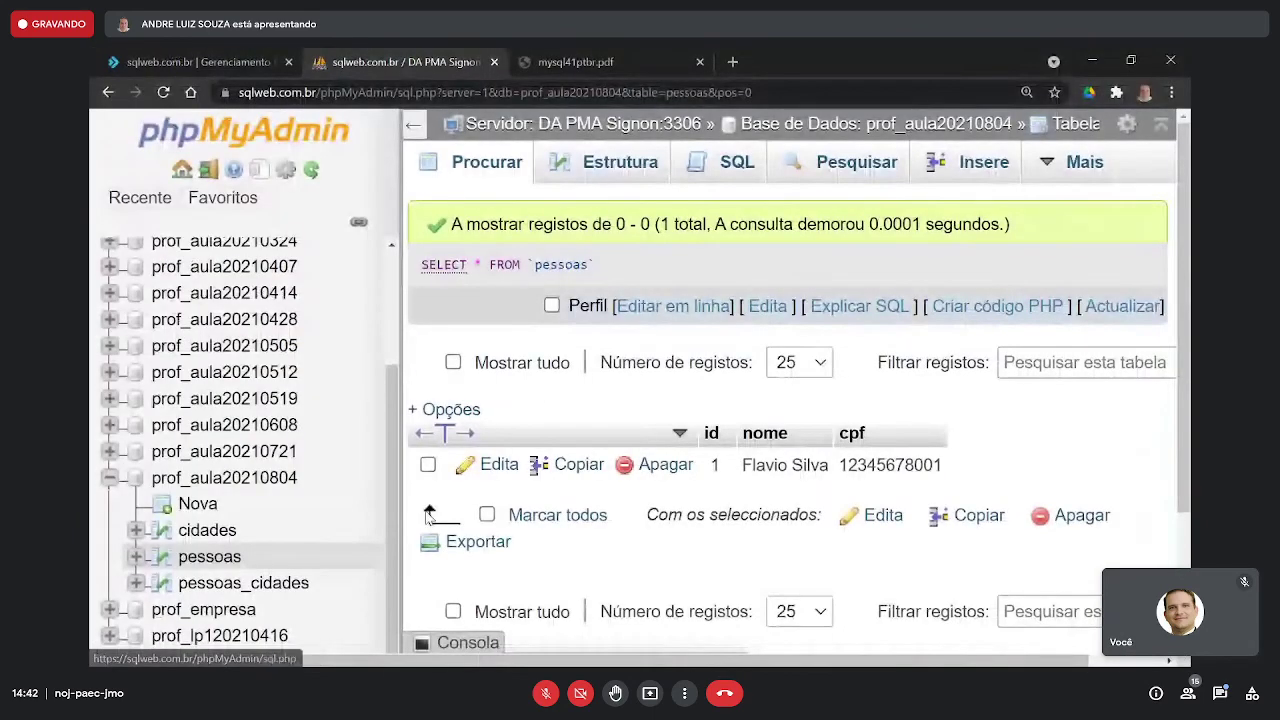
{"action": "left_click", "coordinate": [287, 582]}
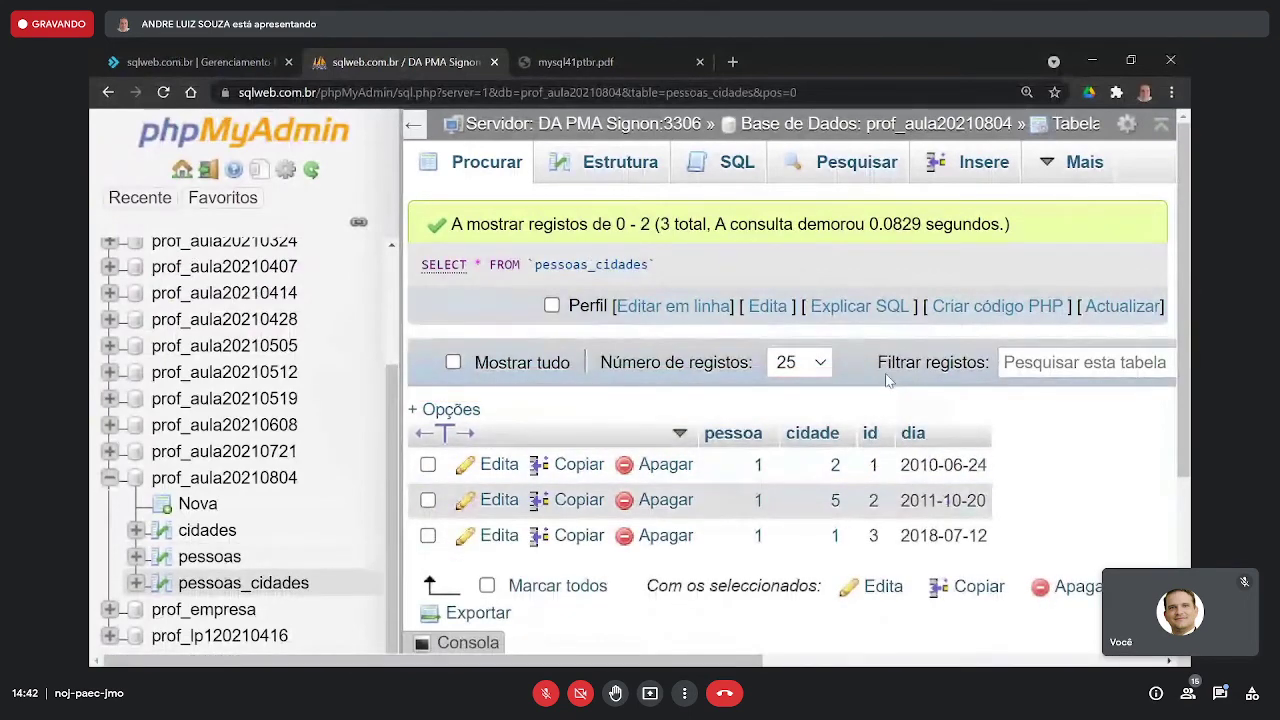
{"action": "key", "text": "super+shift+s"}
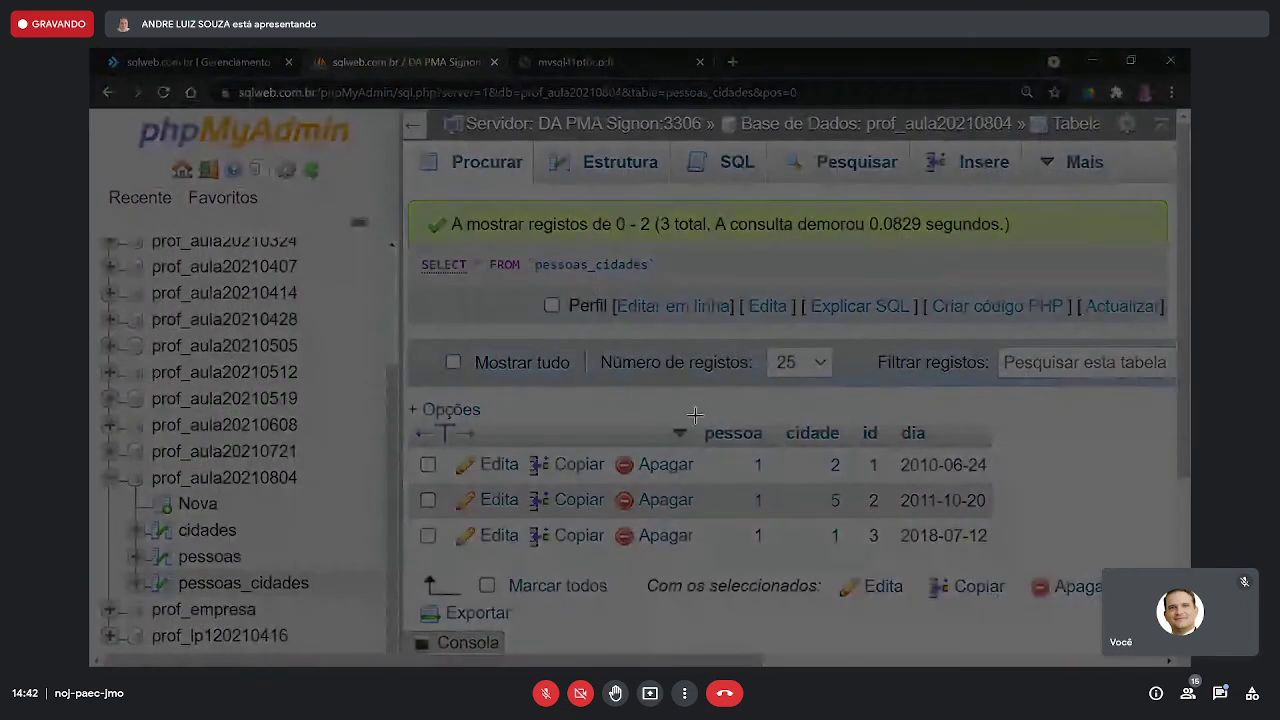
{"action": "left_click_drag", "start_coordinate": [697, 417], "coordinate": [1002, 555]}
{"action": "key", "text": "alt+Tab"}
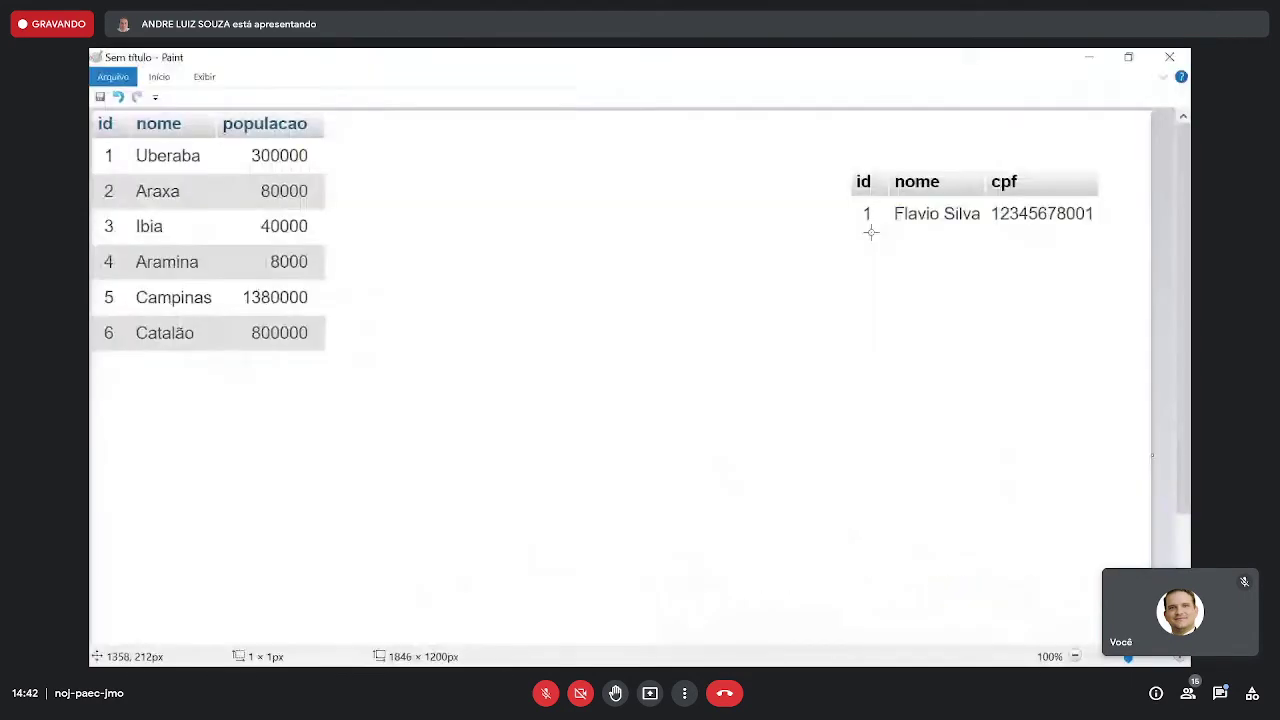
{"action": "key", "text": "ctrl+v"}
- Put pessoas_cidades in the centre, the cities table on the right and people on the left
{"action": "mouse_move", "coordinate": [345, 183]}
{"action": "left_mouse_down"}
{"action": "mouse_move", "coordinate": [697, 364]}
{"action": "mouse_move", "coordinate": [717, 325]}
{"action": "mouse_move", "coordinate": [719, 339]}
{"action": "mouse_move", "coordinate": [789, 334]}
{"action": "mouse_move", "coordinate": [833, 365]}
{"action": "mouse_move", "coordinate": [760, 330]}
{"action": "mouse_move", "coordinate": [708, 324]}
{"action": "mouse_move", "coordinate": [718, 308]}
{"action": "mouse_move", "coordinate": [710, 331]}
{"action": "left_mouse_up"}
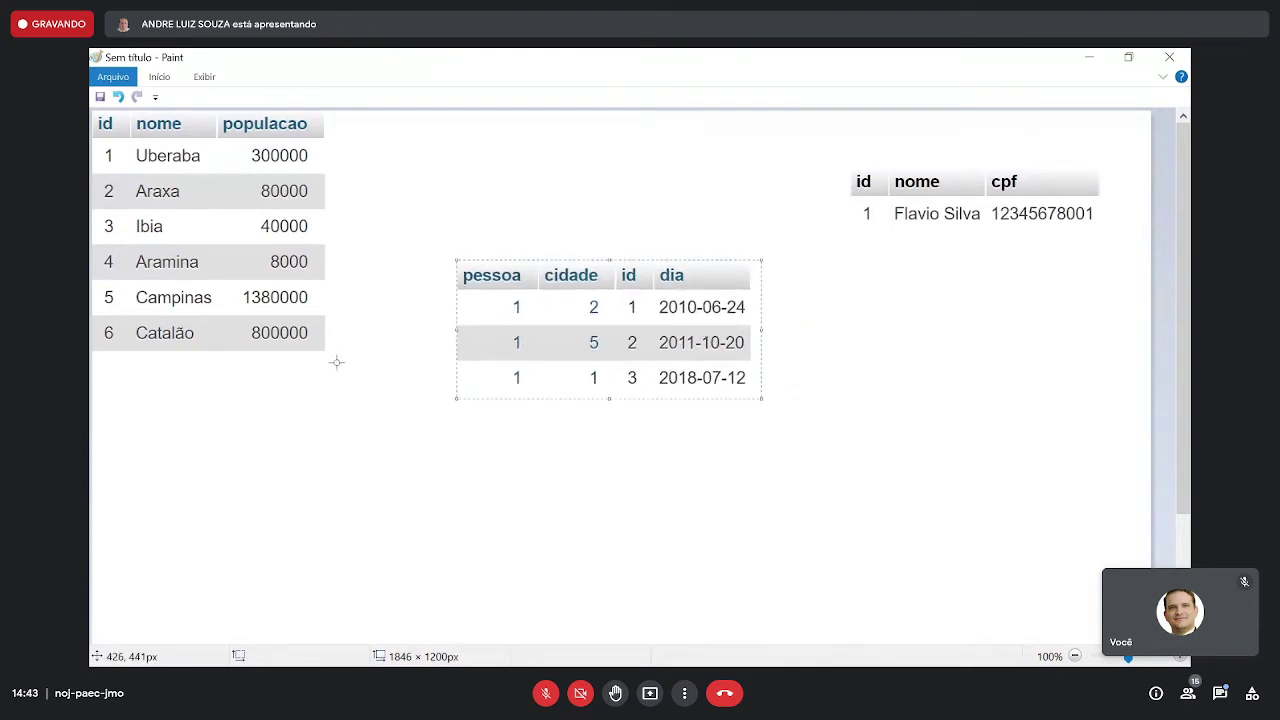
{"action": "left_click_drag", "start_coordinate": [332, 355], "coordinate": [92, 110]}
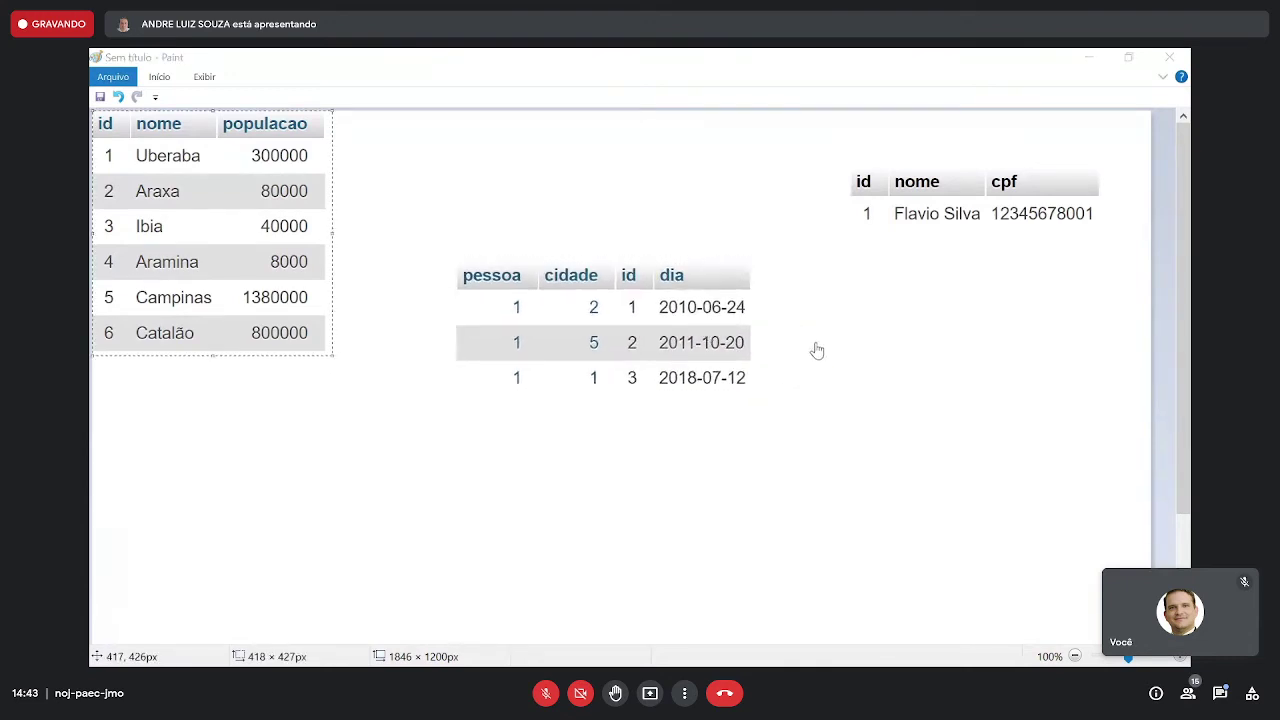
{"action": "left_click_drag", "start_coordinate": [295, 305], "coordinate": [1050, 466]}
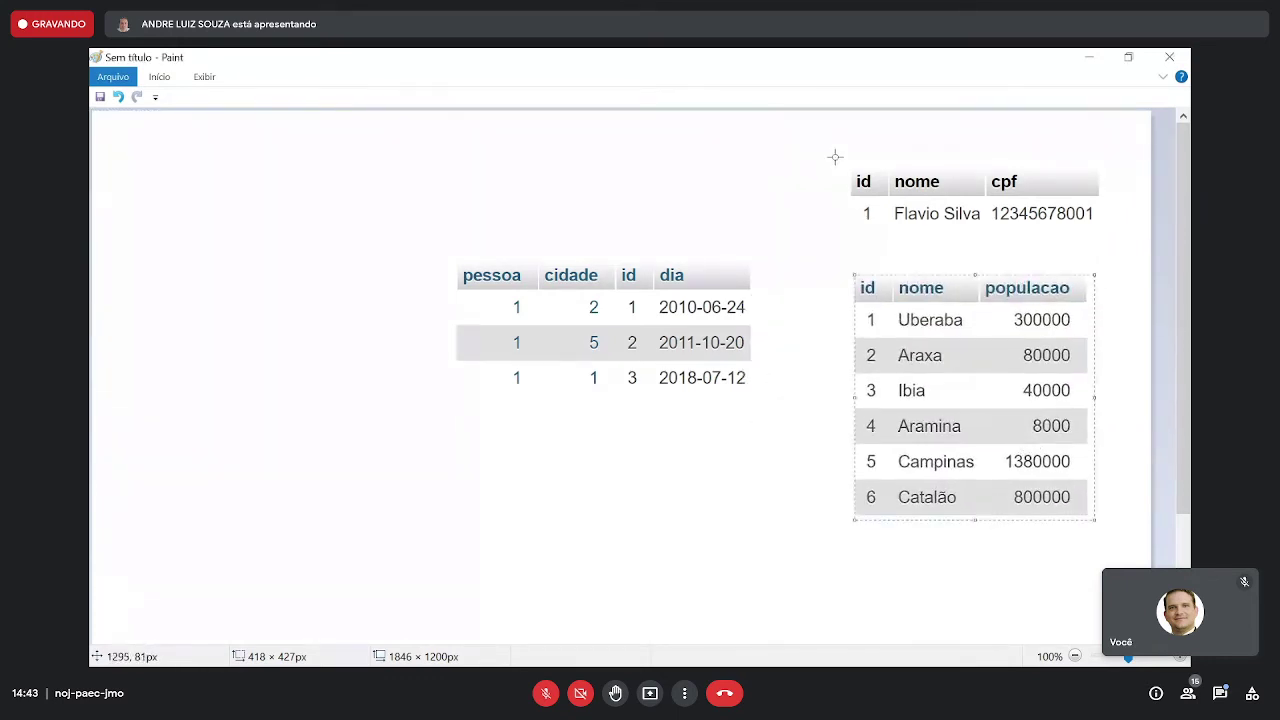
{"action": "left_click_drag", "start_coordinate": [835, 157], "coordinate": [1118, 235]}
{"action": "left_click_drag", "start_coordinate": [1060, 205], "coordinate": [316, 254]}
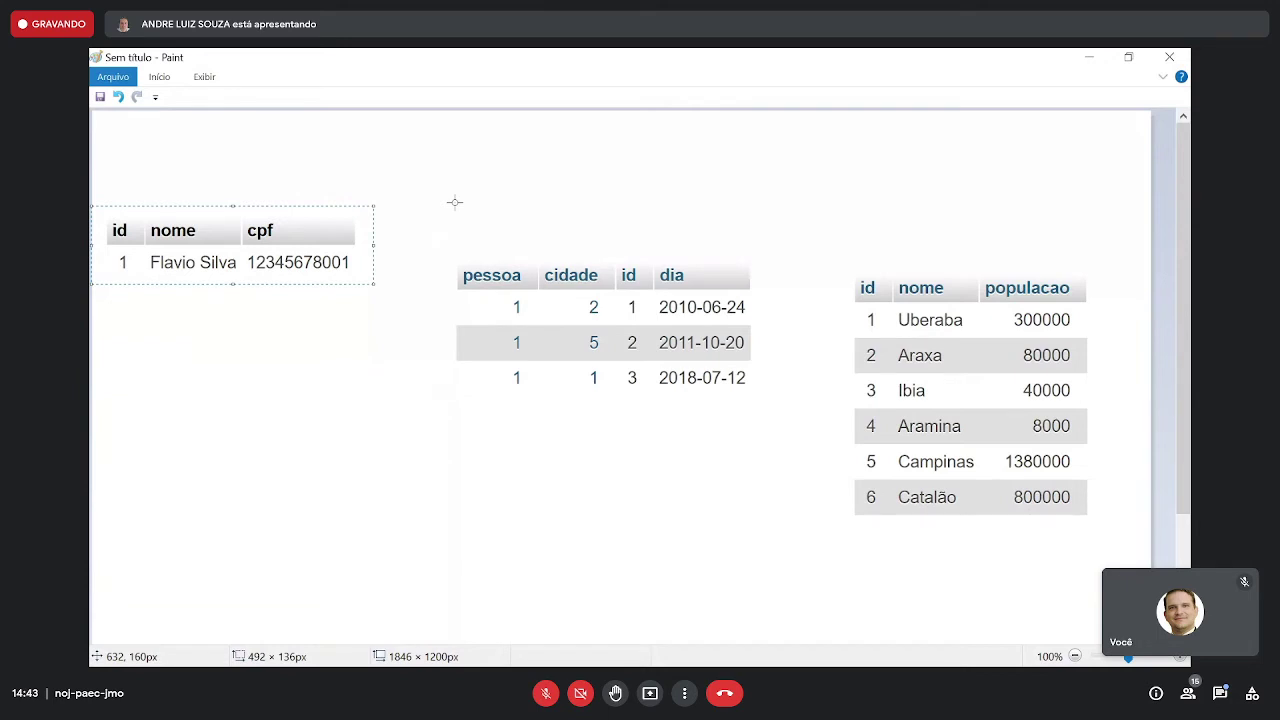
- Select the Line tool with red as the drawing colour
{"action": "left_click", "coordinate": [168, 83]}
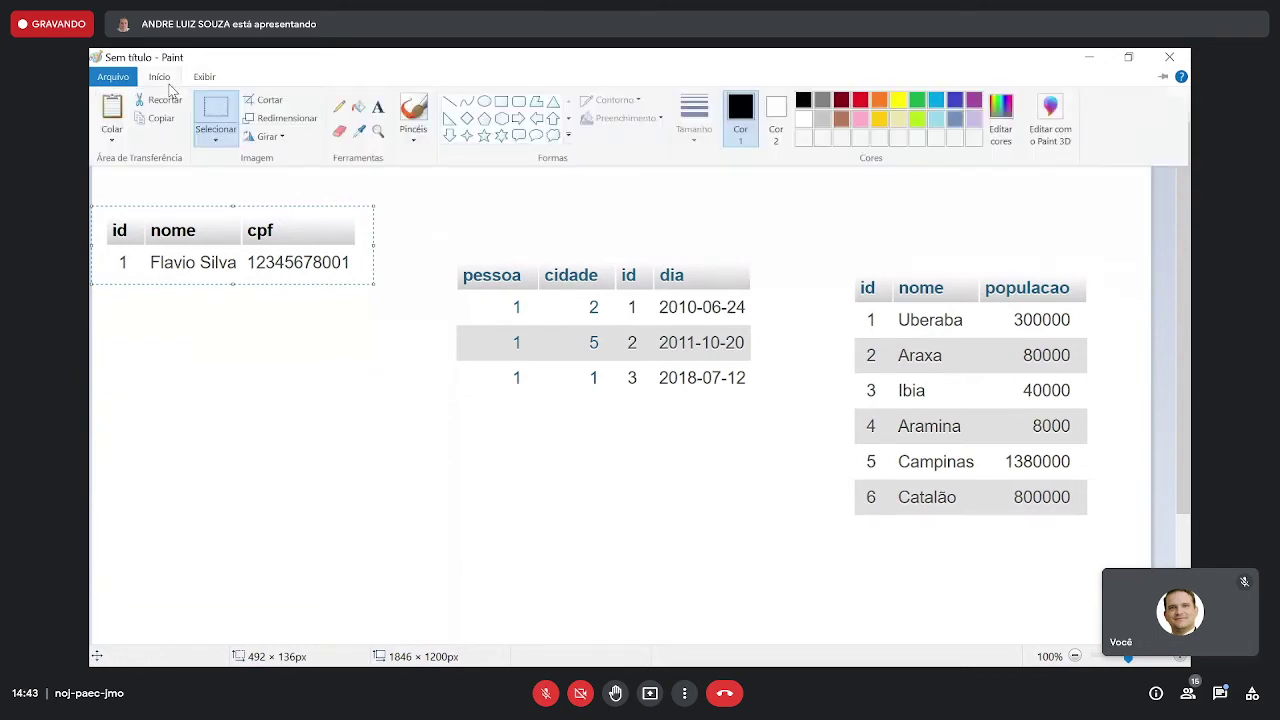
{"action": "left_click", "coordinate": [449, 101]}
{"action": "left_click", "coordinate": [168, 83]}
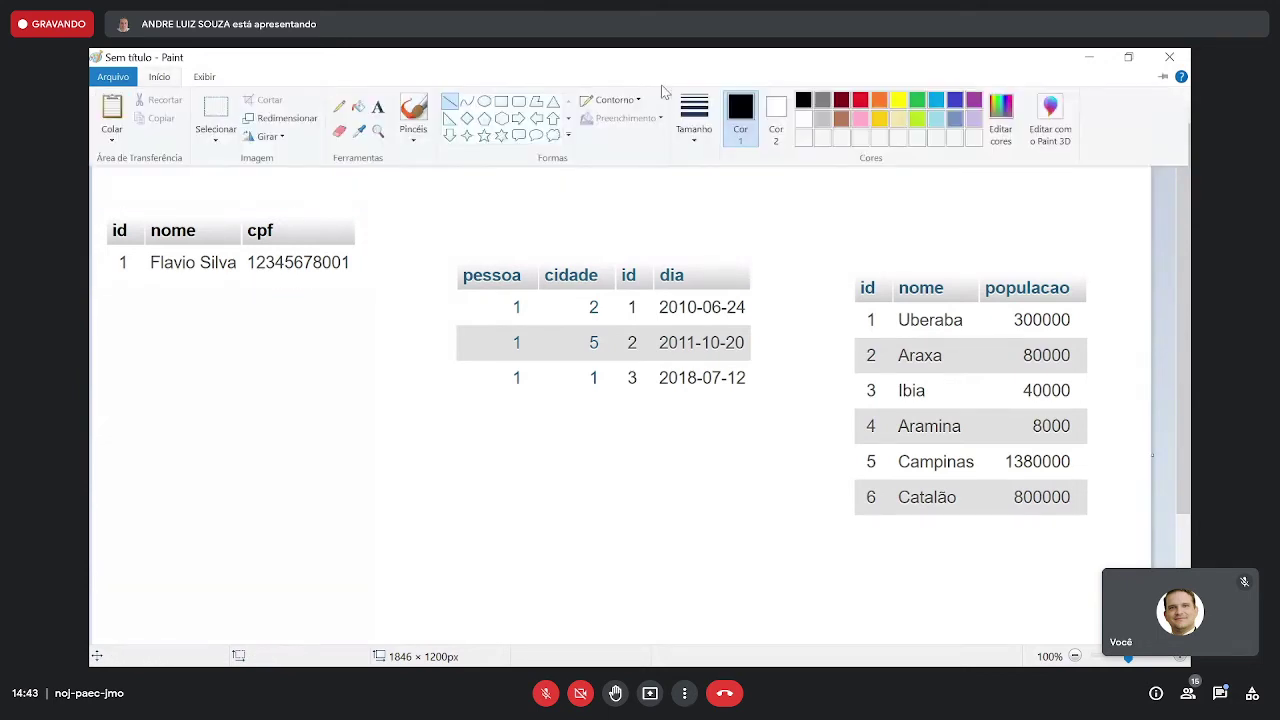
{"action": "left_click", "coordinate": [863, 101]}
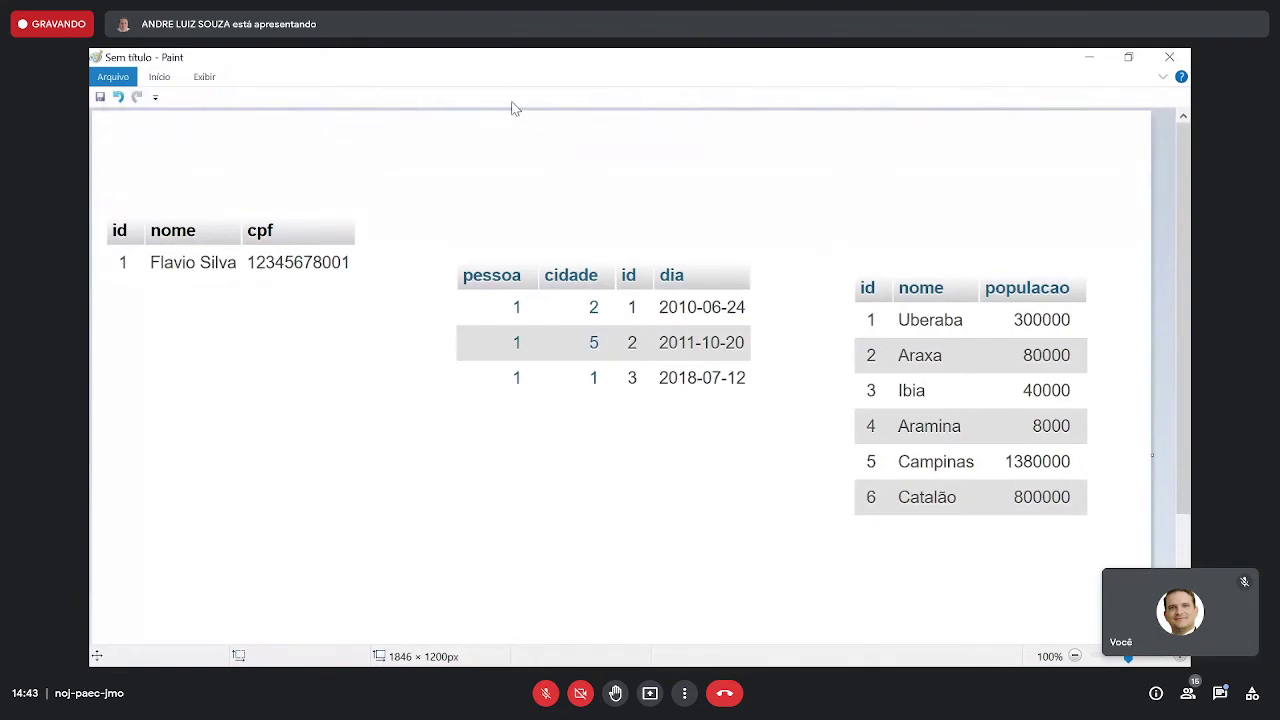
{"action": "left_click", "coordinate": [1162, 77]}
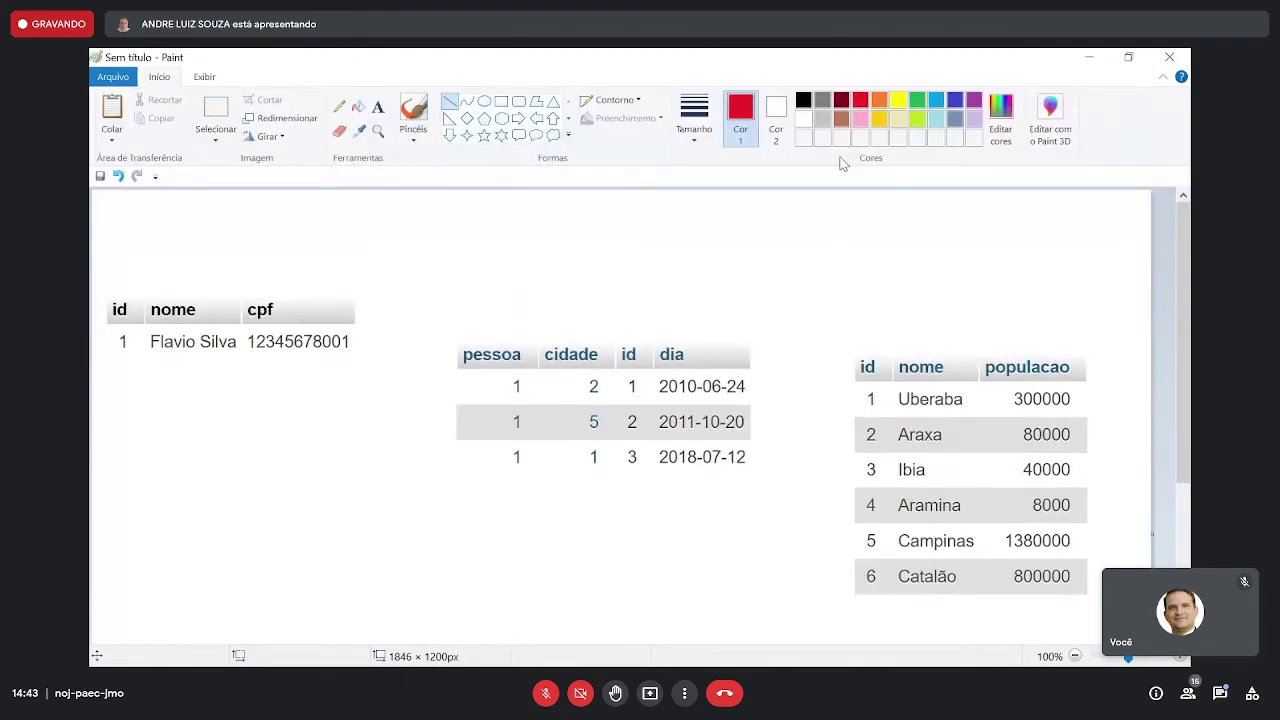
{"action": "left_click", "coordinate": [697, 140]}
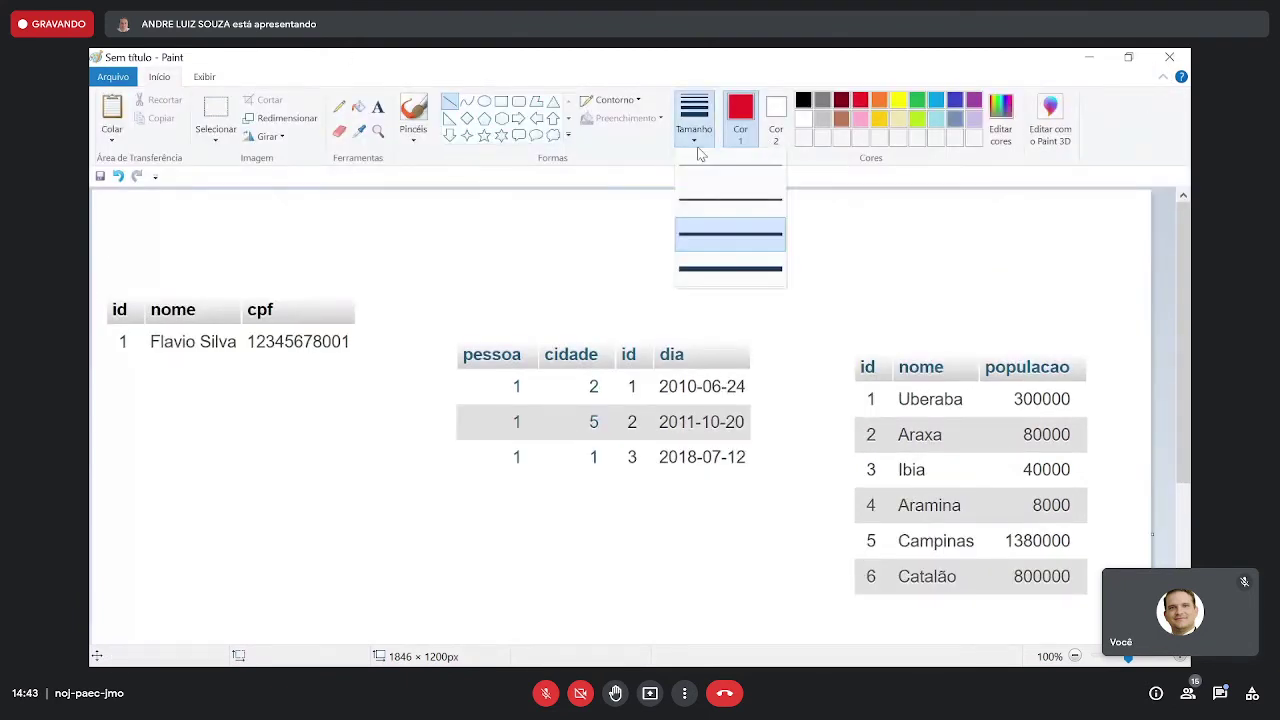
{"action": "left_click", "coordinate": [710, 262]}
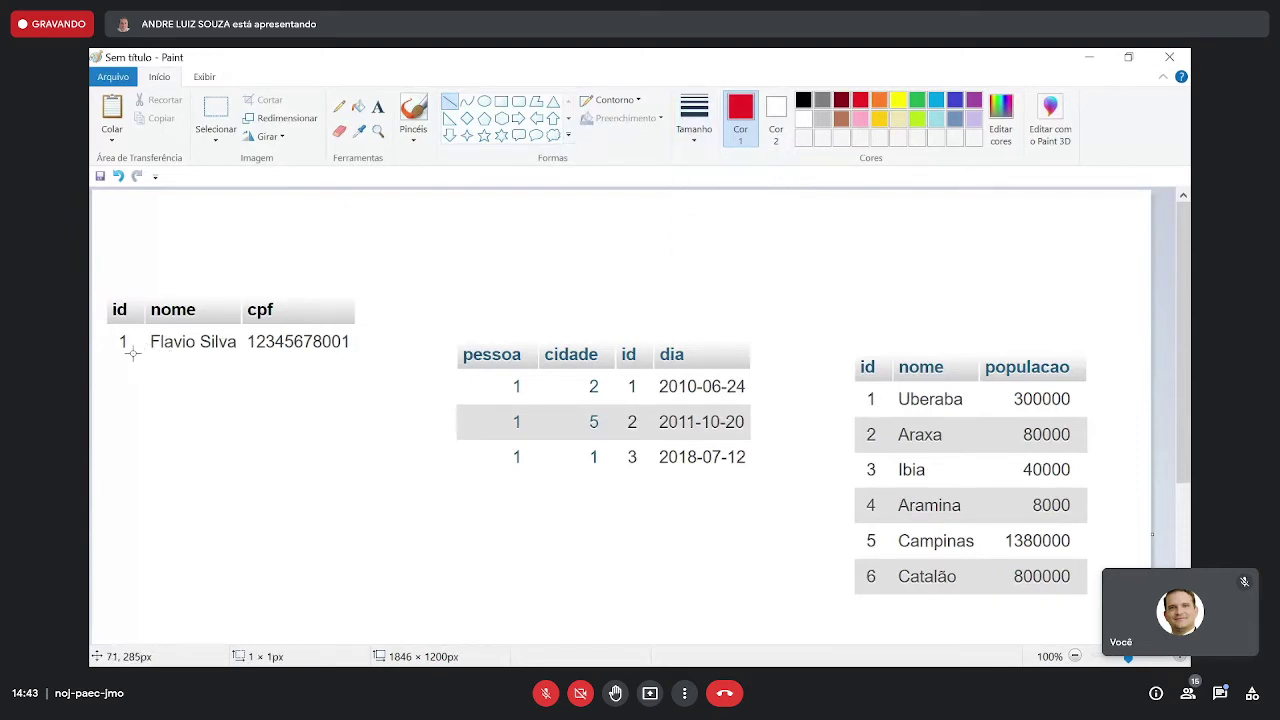
{"action": "left_click_drag", "start_coordinate": [132, 352], "coordinate": [497, 381]}
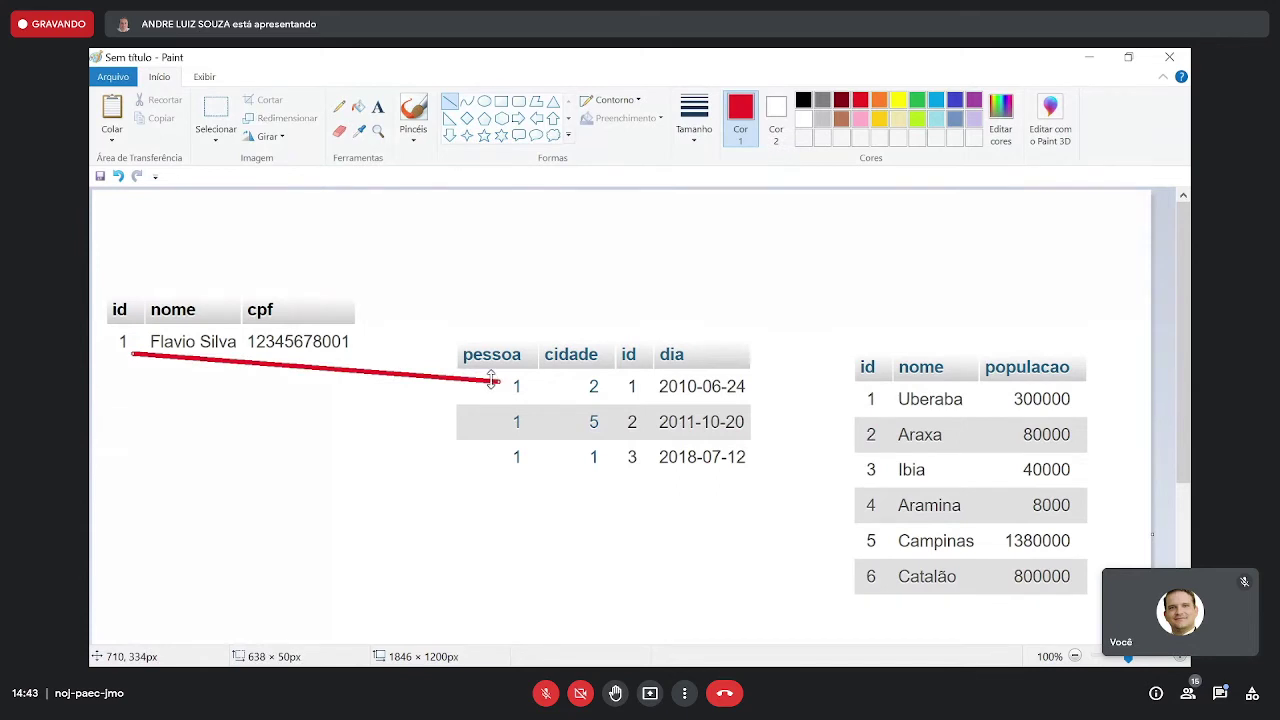
{"action": "mouse_move", "coordinate": [496, 421]}
{"action": "left_mouse_down"}
{"action": "mouse_move", "coordinate": [217, 389]}
{"action": "mouse_move", "coordinate": [130, 355]}
{"action": "left_mouse_up"}
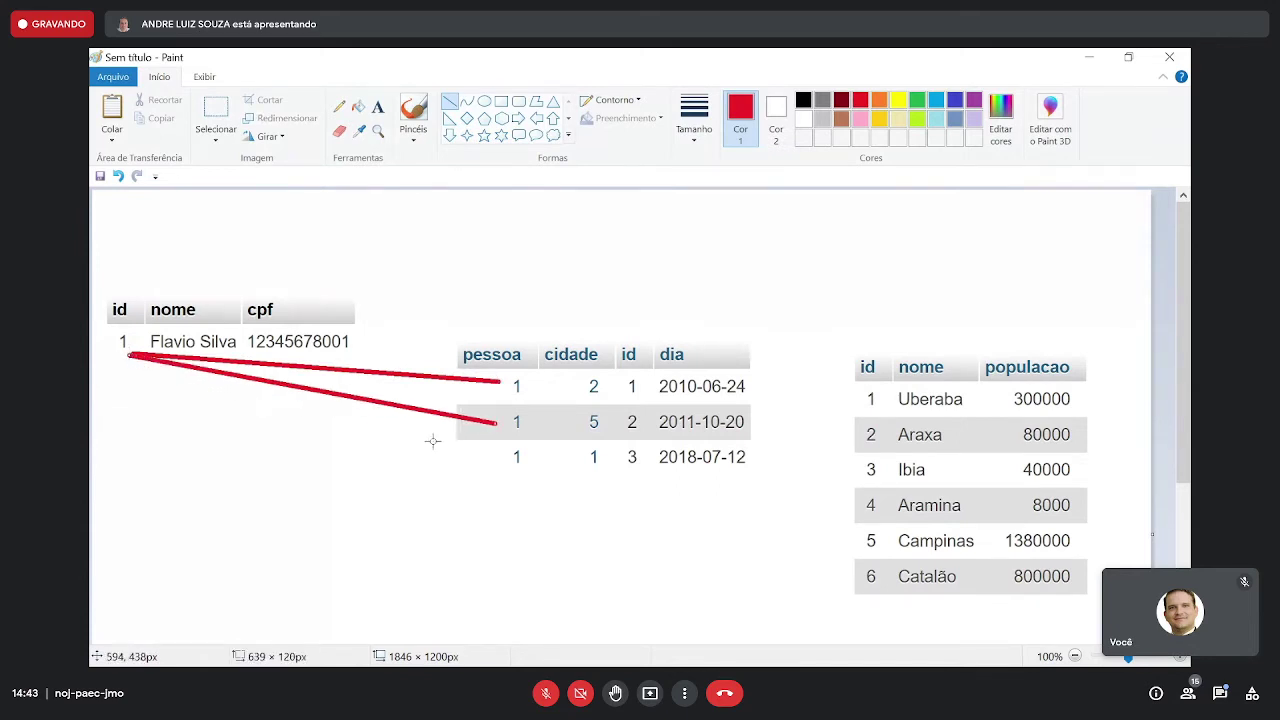
{"action": "mouse_move", "coordinate": [499, 457]}
{"action": "left_mouse_down"}
{"action": "mouse_move", "coordinate": [266, 411]}
{"action": "mouse_move", "coordinate": [116, 351]}
{"action": "mouse_move", "coordinate": [130, 354]}
{"action": "left_mouse_up"}
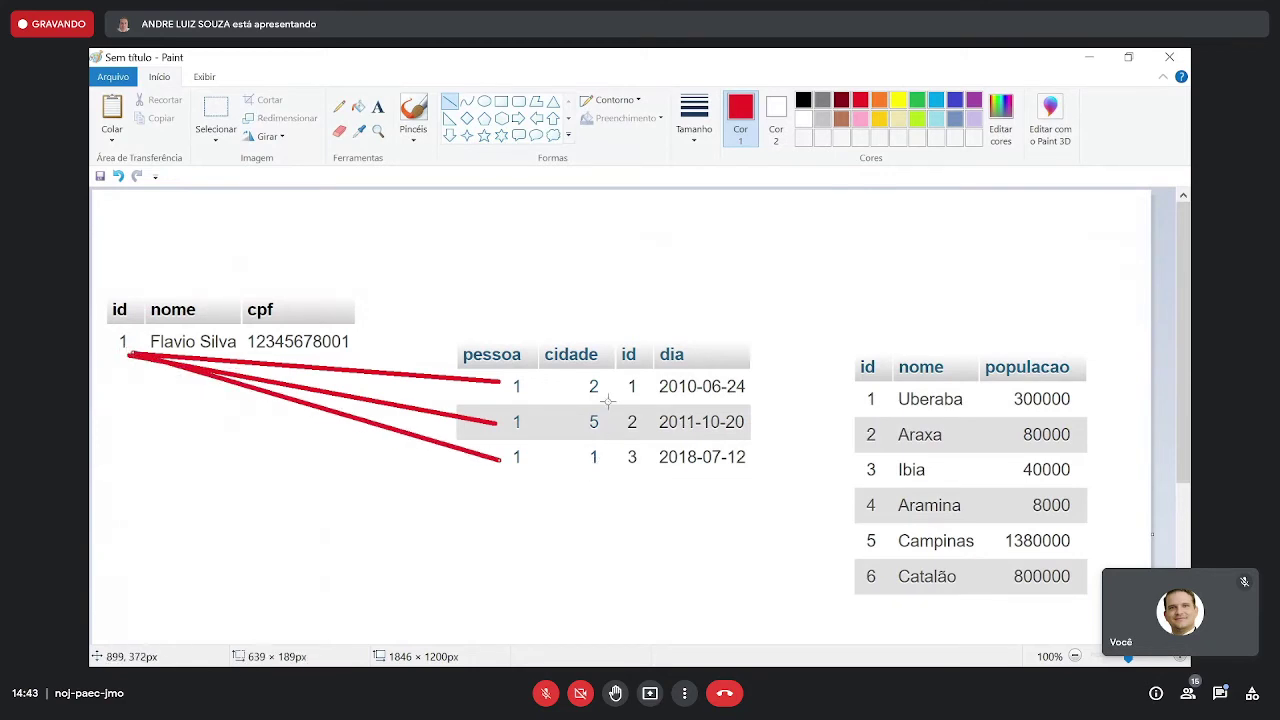
- Link cidade values 2, 5 and 1 to Araxa, Campinas and Uberaba
{"action": "left_click_drag", "start_coordinate": [599, 386], "coordinate": [855, 435]}
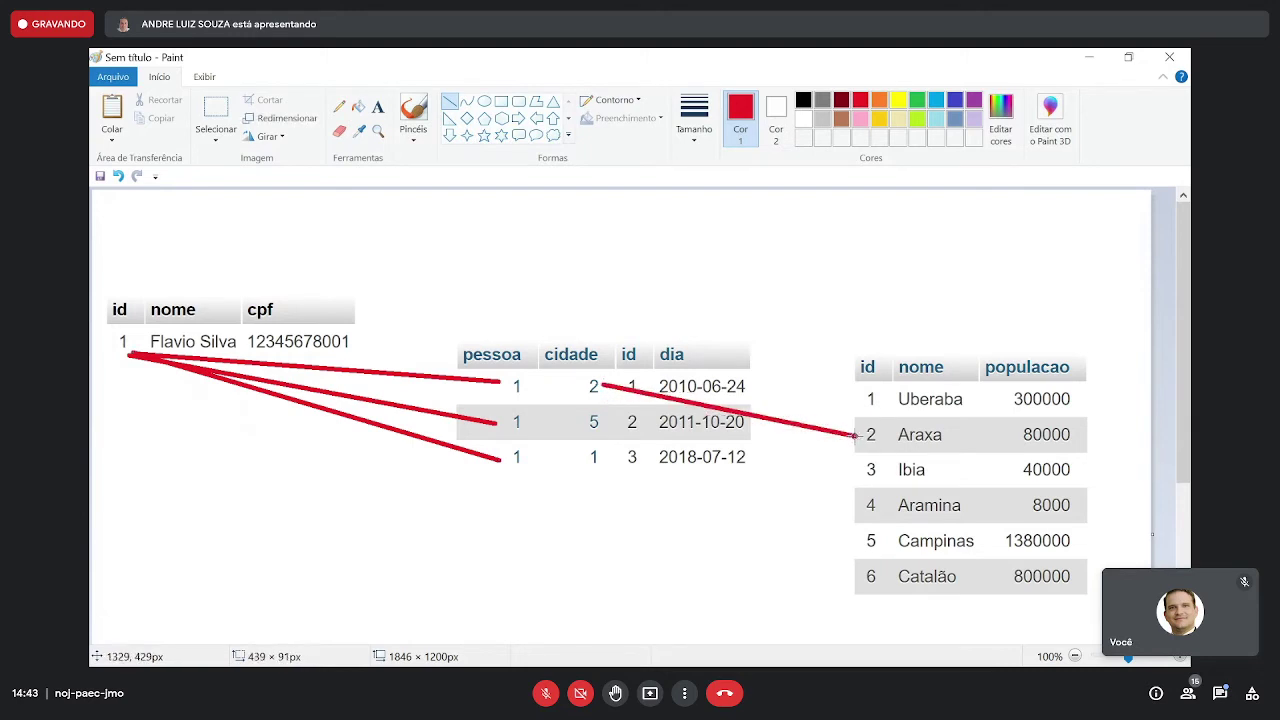
{"action": "left_click_drag", "start_coordinate": [597, 421], "coordinate": [858, 540]}
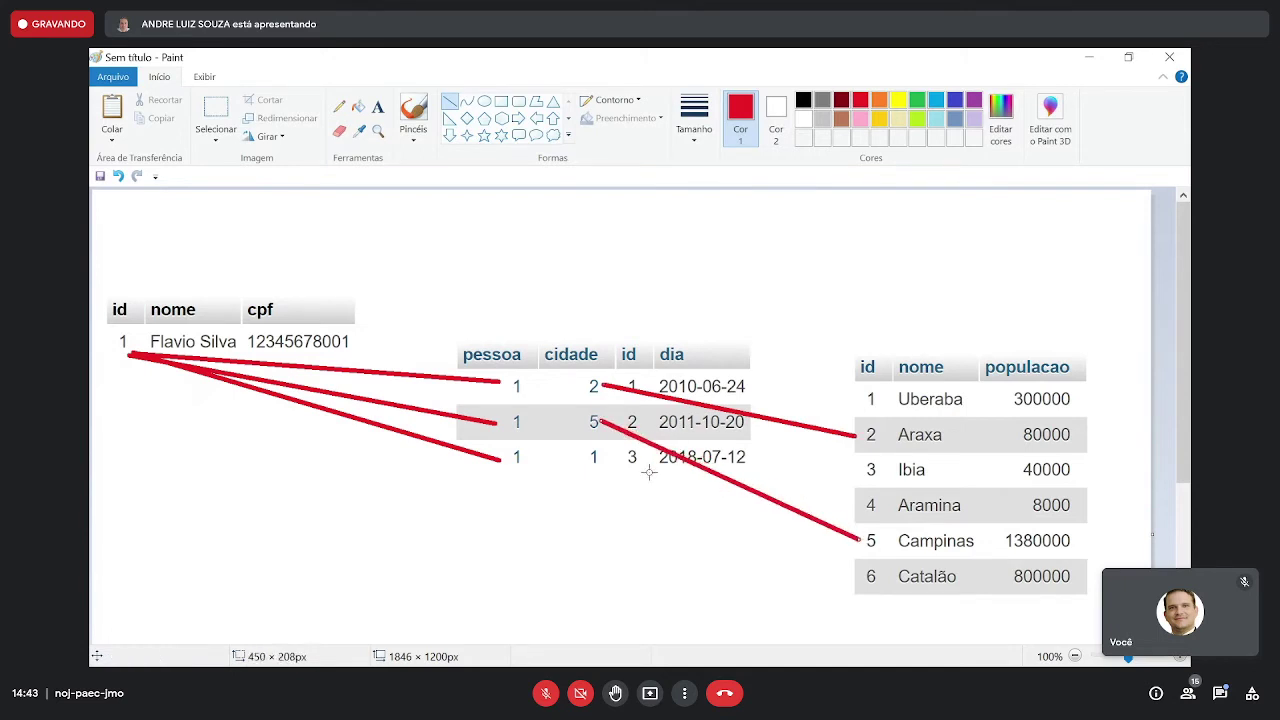
{"action": "left_click_drag", "start_coordinate": [604, 457], "coordinate": [857, 405]}
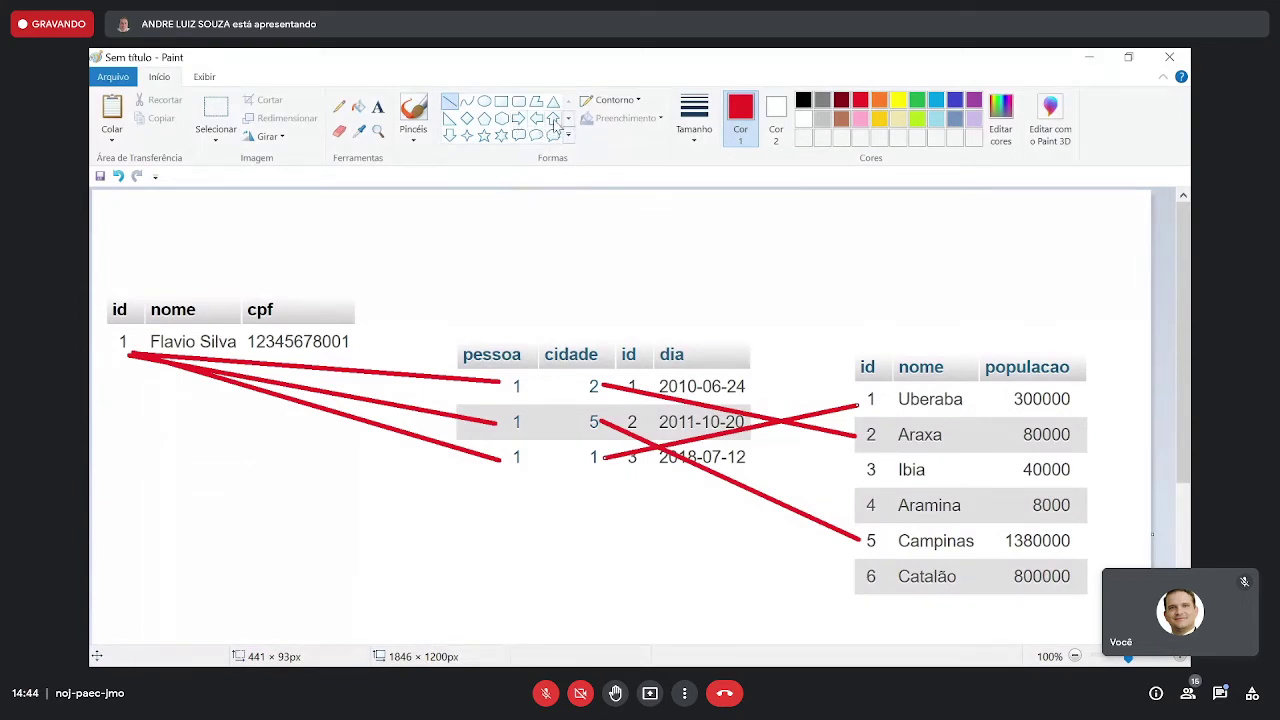
- Set up a left-pointing arrow shape with a solid yellow fill
{"action": "left_click", "coordinate": [536, 118]}
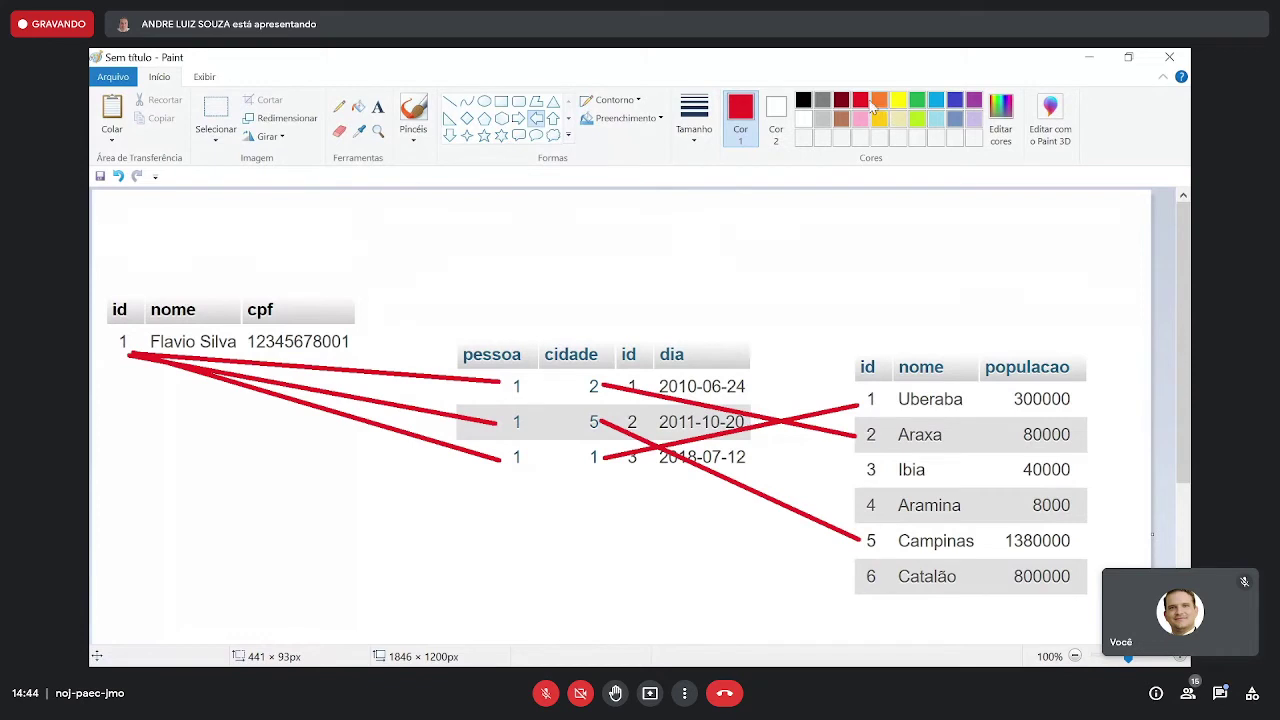
{"action": "left_click", "coordinate": [897, 100]}
{"action": "left_click_drag", "start_coordinate": [952, 231], "coordinate": [742, 297]}
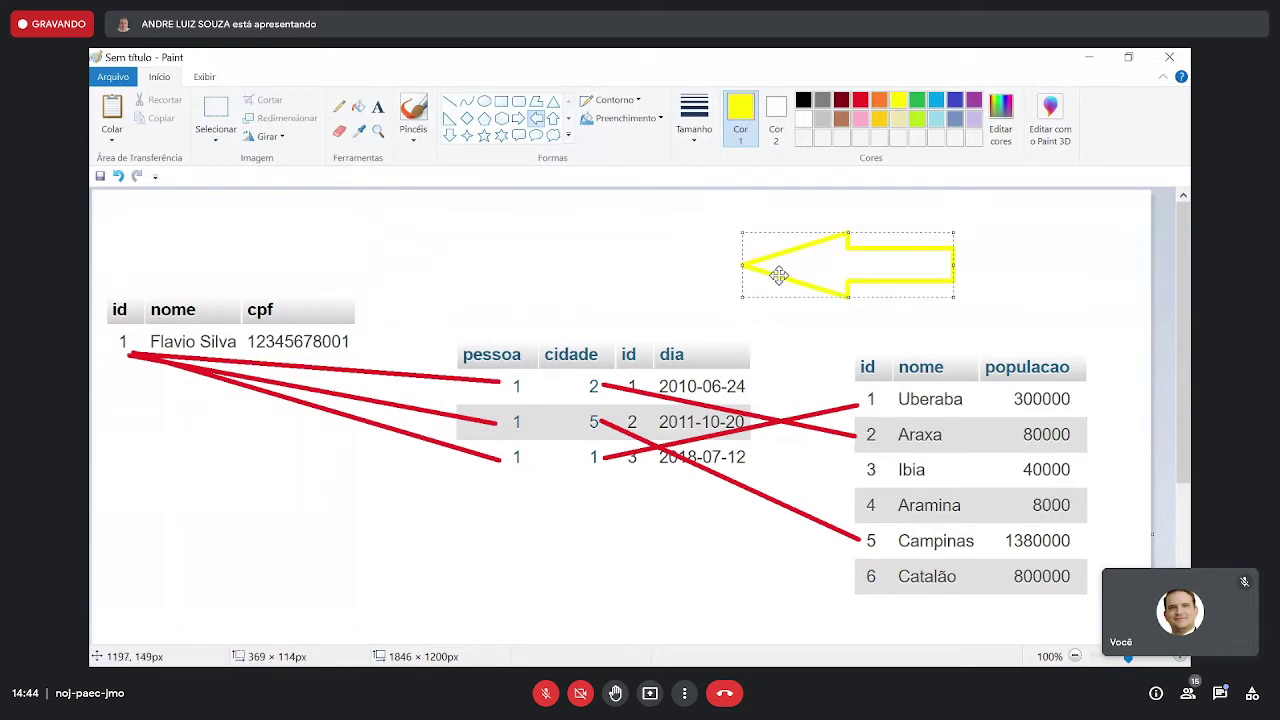
{"action": "key", "text": "ctrl+z"}
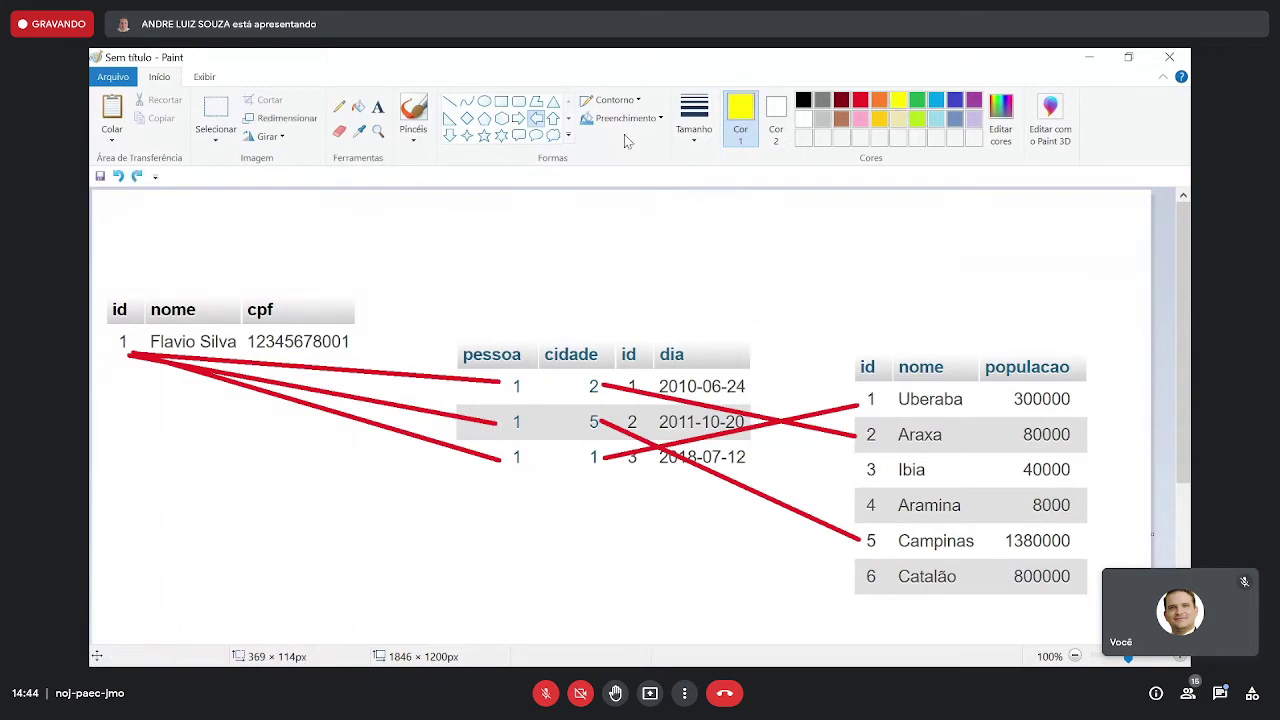
{"action": "left_click", "coordinate": [625, 118]}
{"action": "left_click", "coordinate": [648, 163]}
{"action": "left_click_drag", "start_coordinate": [910, 344], "coordinate": [722, 434]}
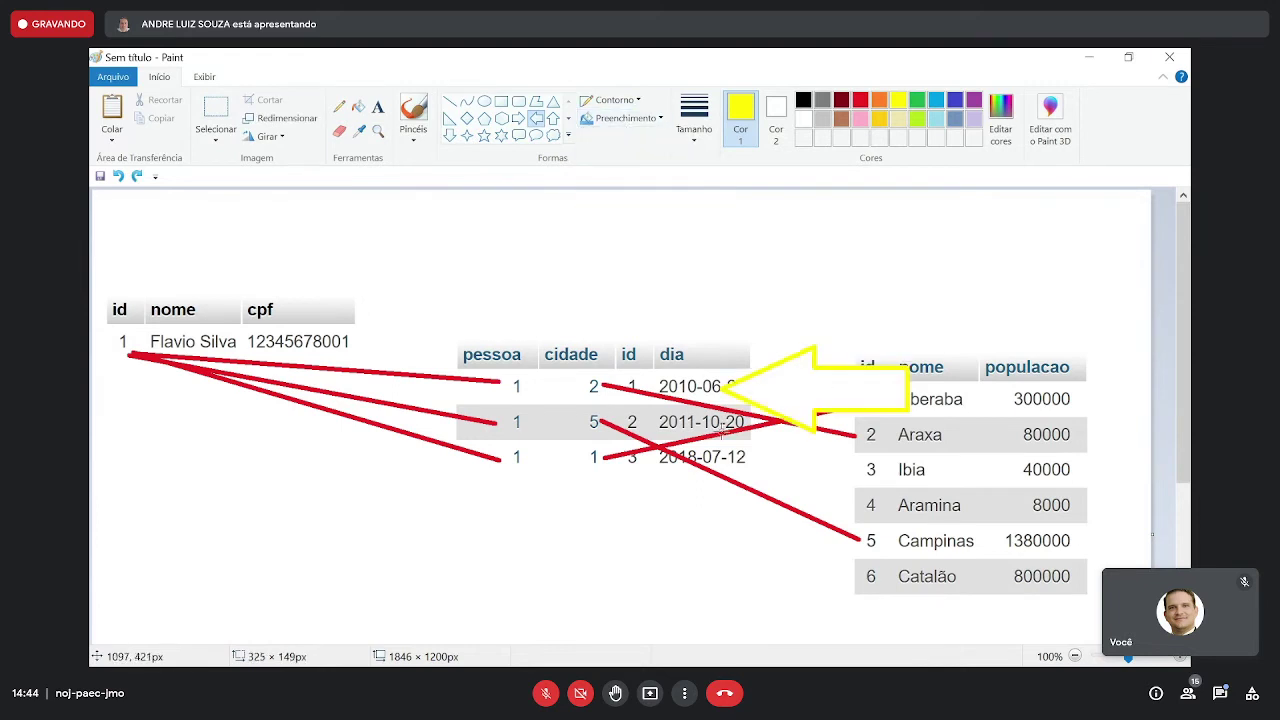
{"action": "key", "text": "ctrl+z"}
{"action": "left_click", "coordinate": [776, 115]}
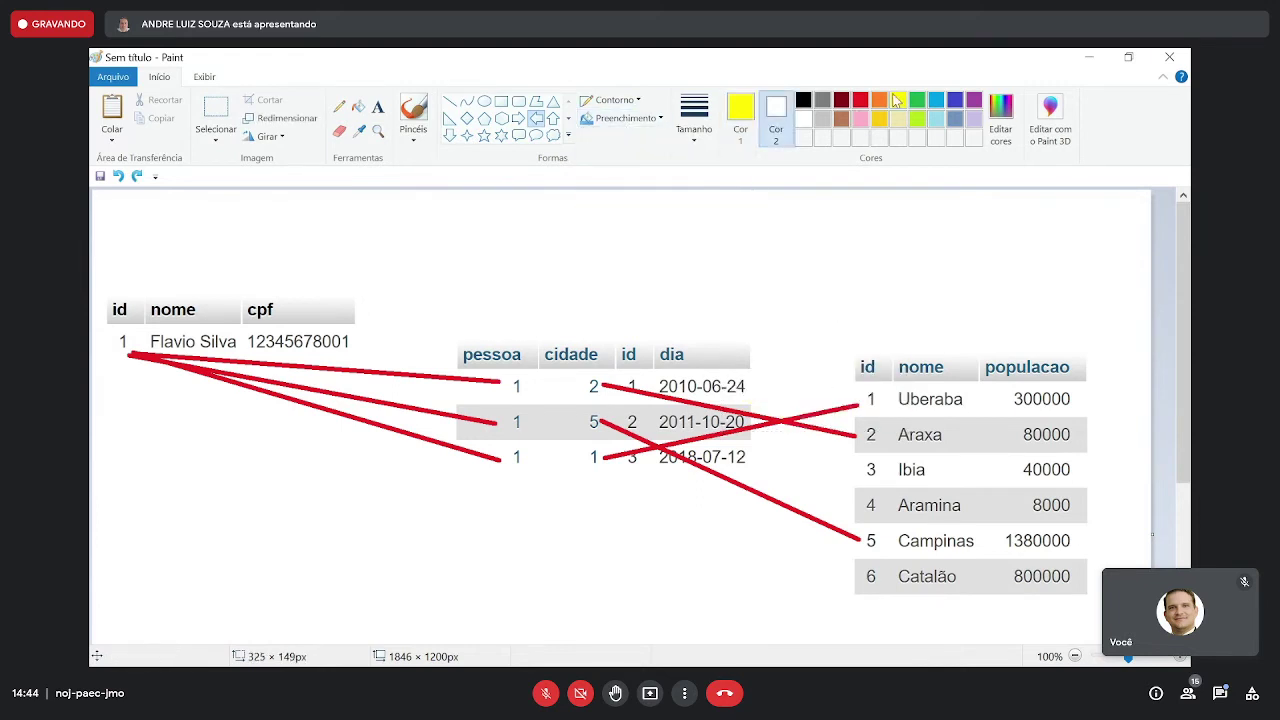
{"action": "left_click", "coordinate": [898, 100]}
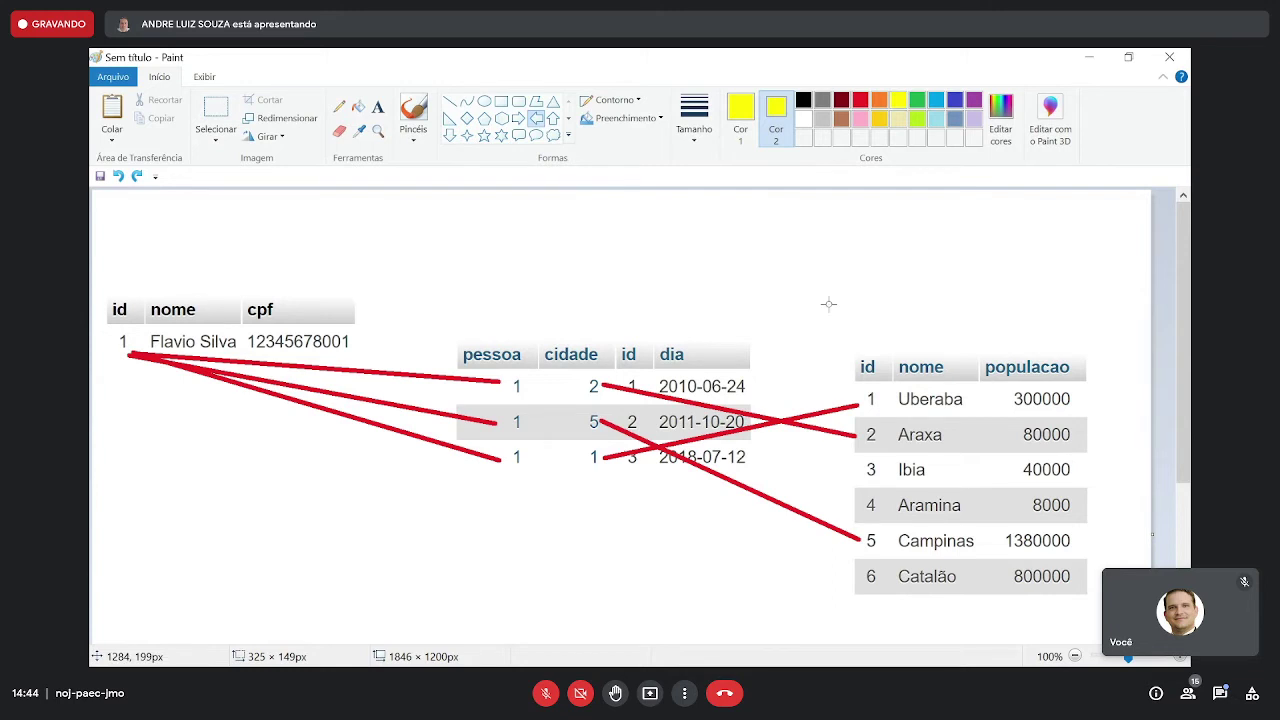
- Try yellow arrows beside several rows, undoing each misplaced attempt
{"action": "mouse_move", "coordinate": [819, 347]}
{"action": "left_mouse_down"}
{"action": "mouse_move", "coordinate": [778, 409]}
{"action": "mouse_move", "coordinate": [752, 422]}
{"action": "left_mouse_up"}
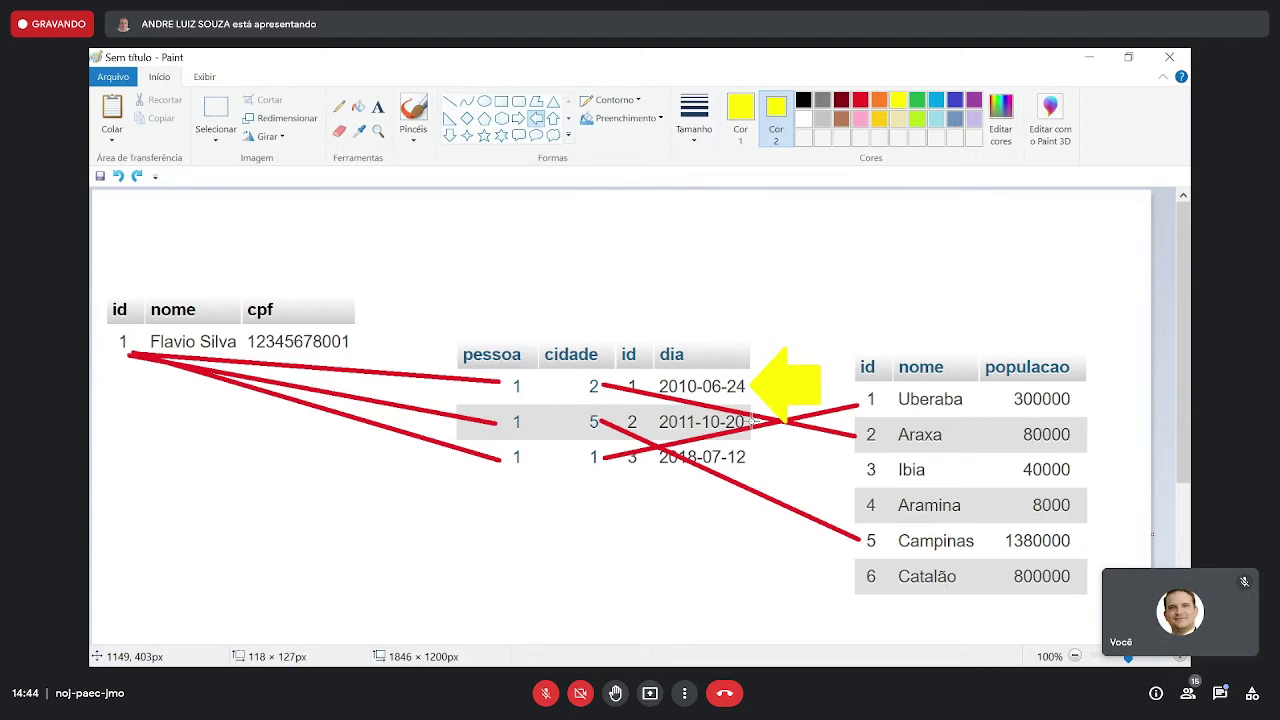
{"action": "left_click_drag", "start_coordinate": [752, 422], "coordinate": [753, 421]}
{"action": "left_click_drag", "start_coordinate": [1136, 416], "coordinate": [970, 460]}
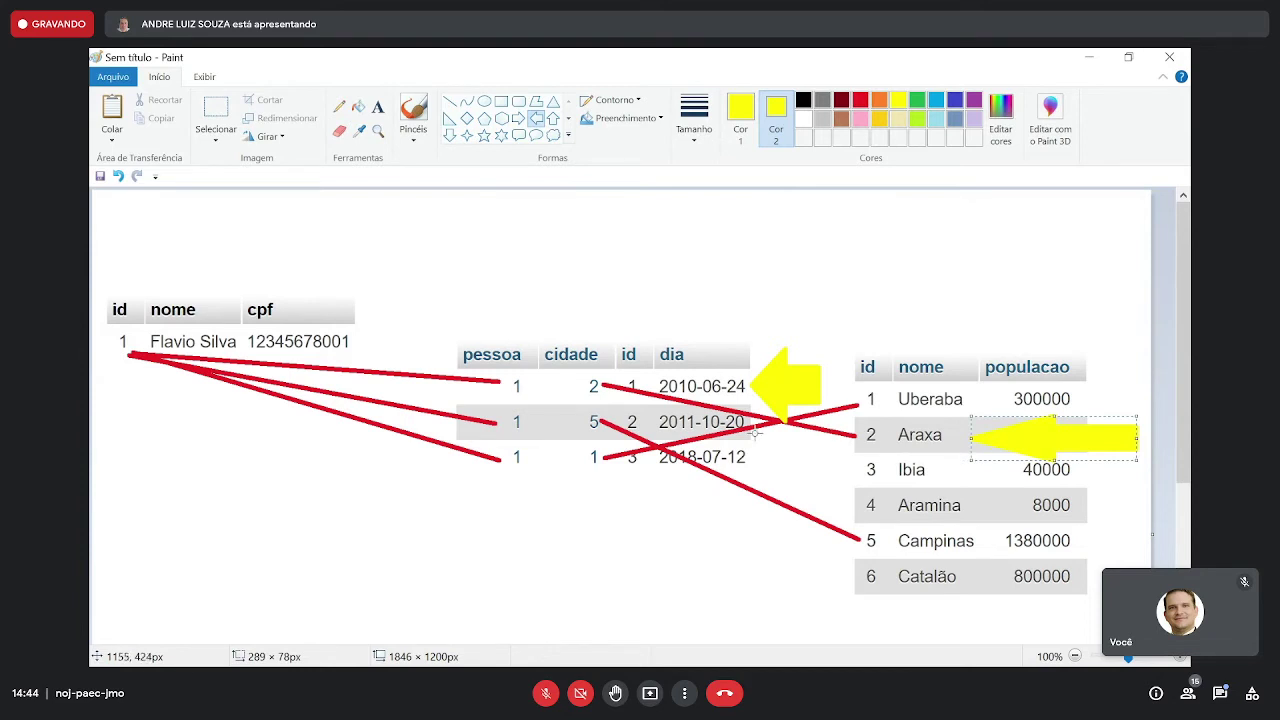
{"action": "key", "text": "ctrl+z"}
{"action": "key", "text": "ctrl+z"}
{"action": "left_click_drag", "start_coordinate": [822, 394], "coordinate": [745, 448]}
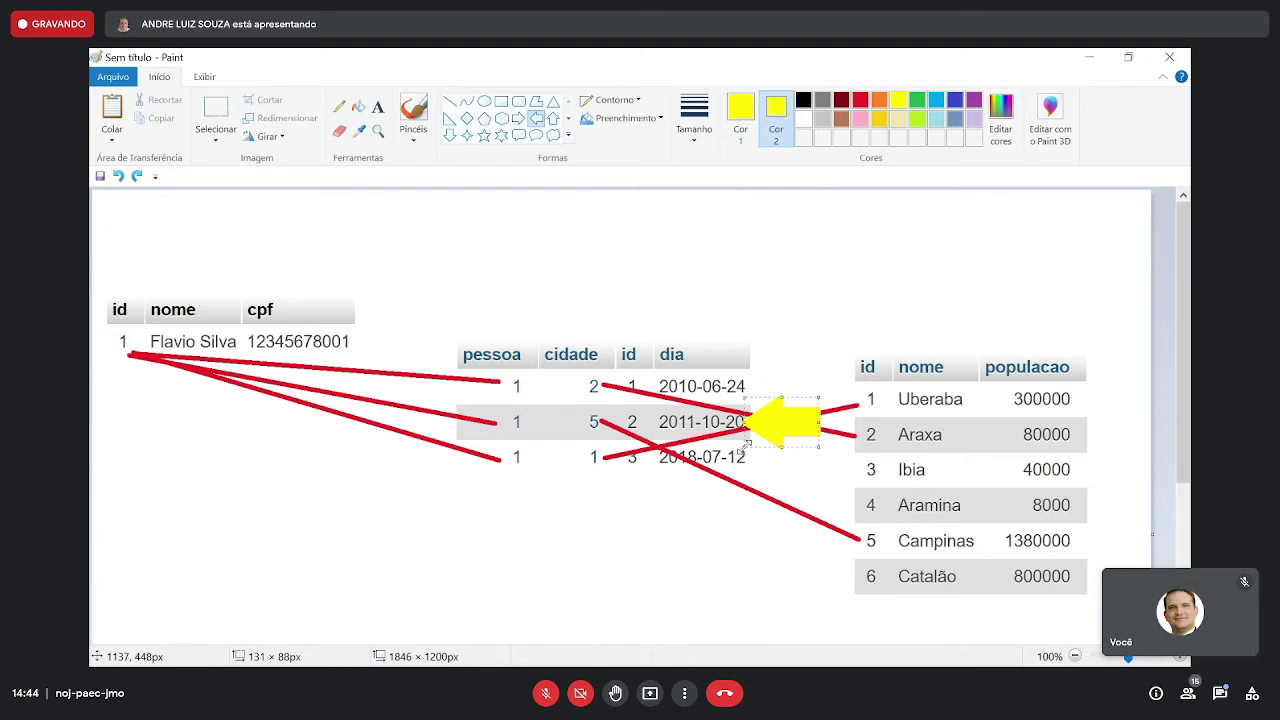
{"action": "key", "text": "ctrl+z"}
{"action": "left_click_drag", "start_coordinate": [698, 408], "coordinate": [598, 437]}
{"action": "left_click_drag", "start_coordinate": [1124, 521], "coordinate": [973, 561]}
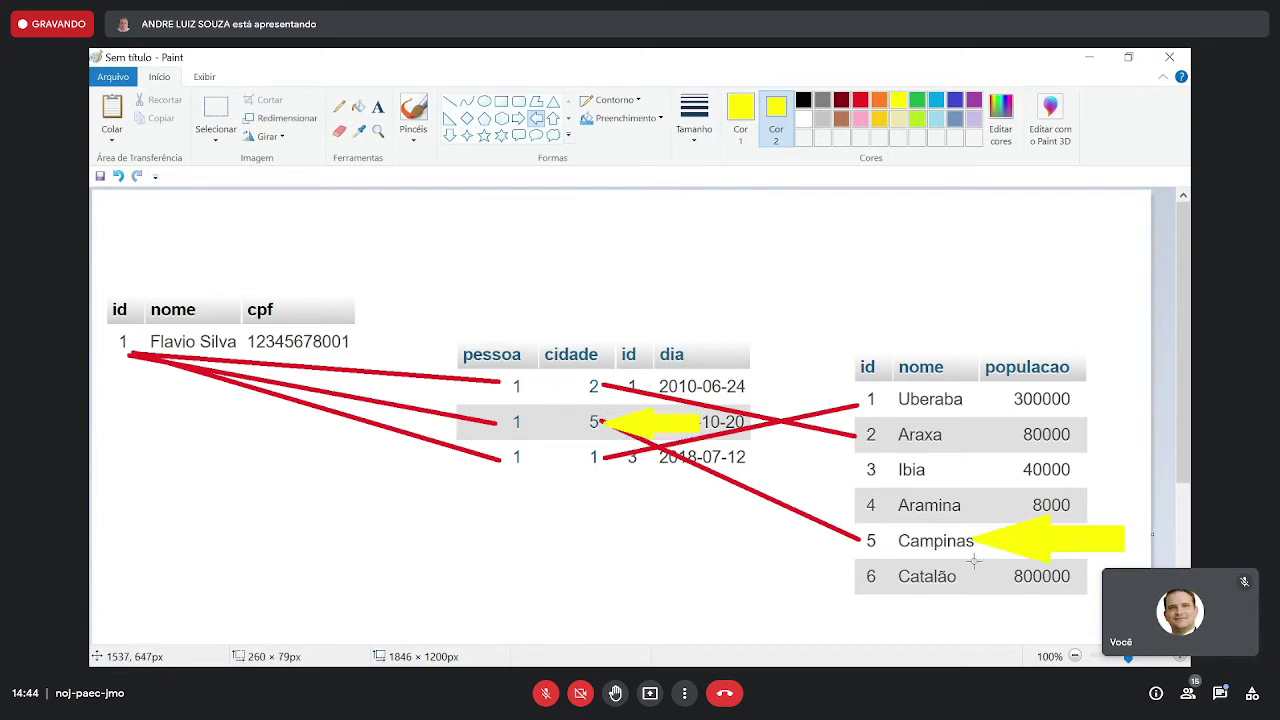
{"action": "key", "text": "ctrl+z"}
{"action": "key", "text": "ctrl+z"}
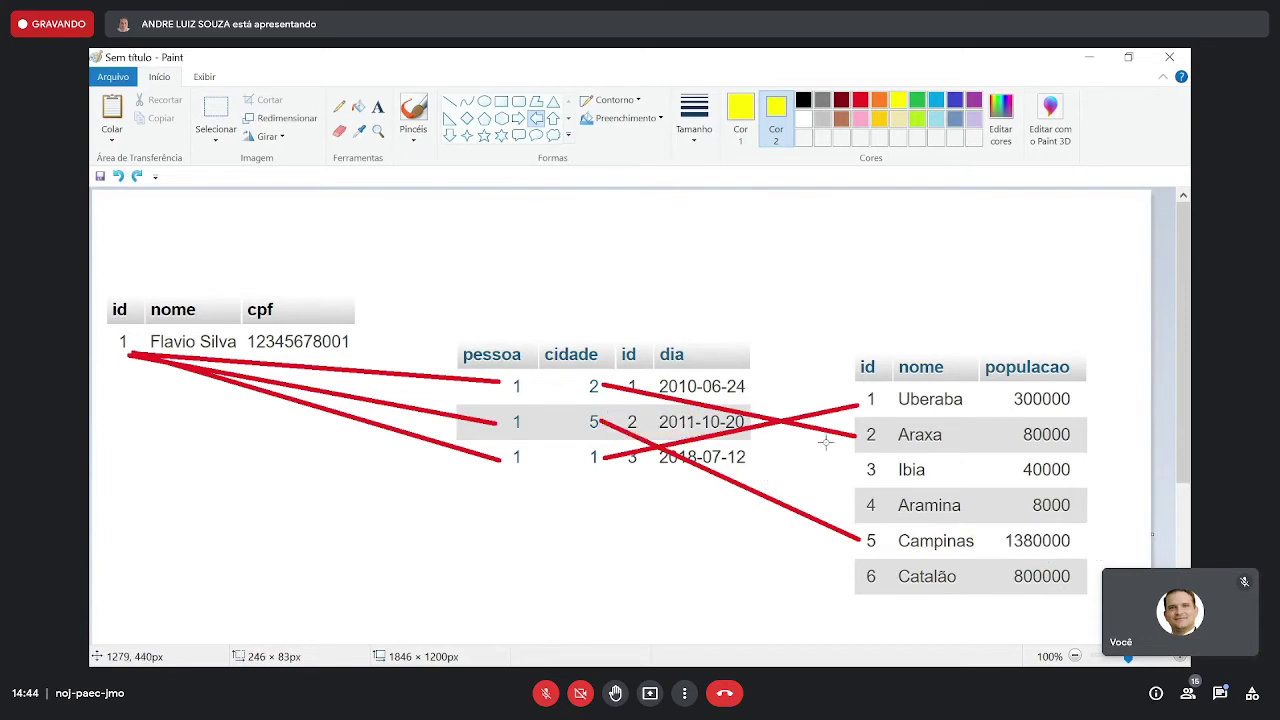
{"action": "left_click_drag", "start_coordinate": [829, 441], "coordinate": [752, 474]}
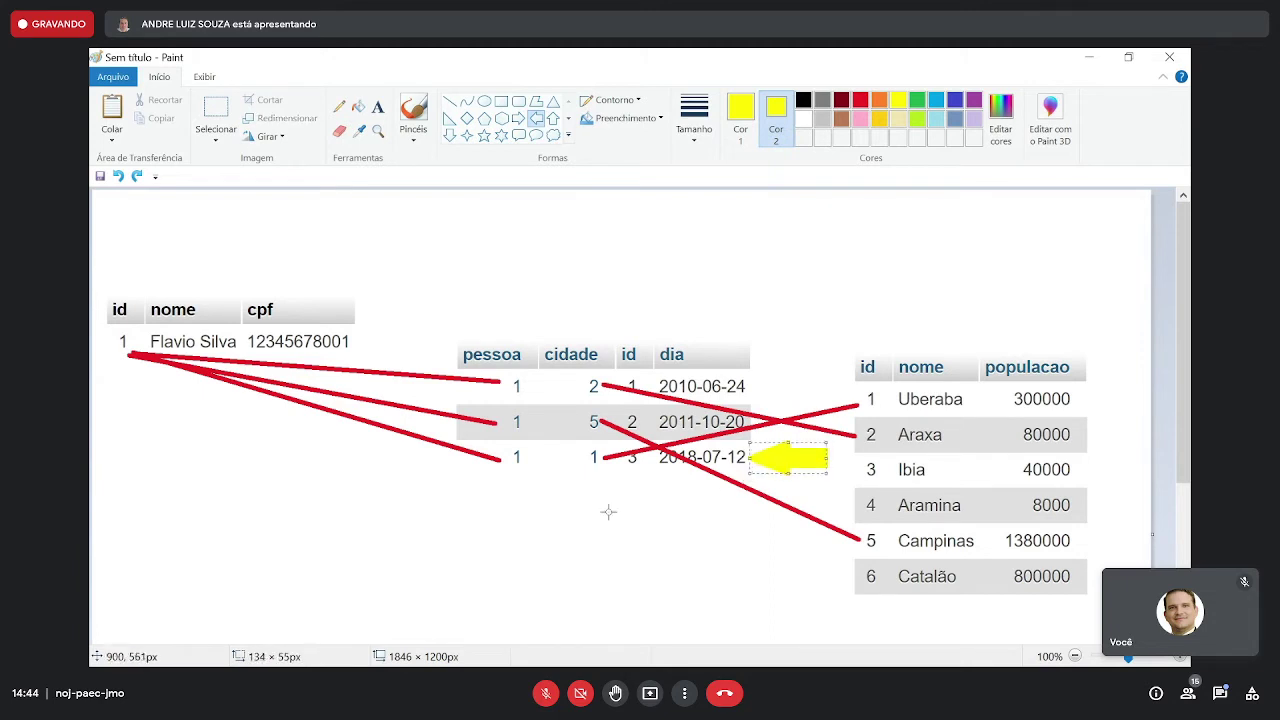
{"action": "key", "text": "ctrl+z"}
{"action": "left_click_drag", "start_coordinate": [677, 435], "coordinate": [604, 474]}
{"action": "key", "text": "ctrl+z"}
- Draw the yellow arrow pointing at the Uberaba row of the cities table
{"action": "left_click_drag", "start_coordinate": [1124, 375], "coordinate": [974, 427]}
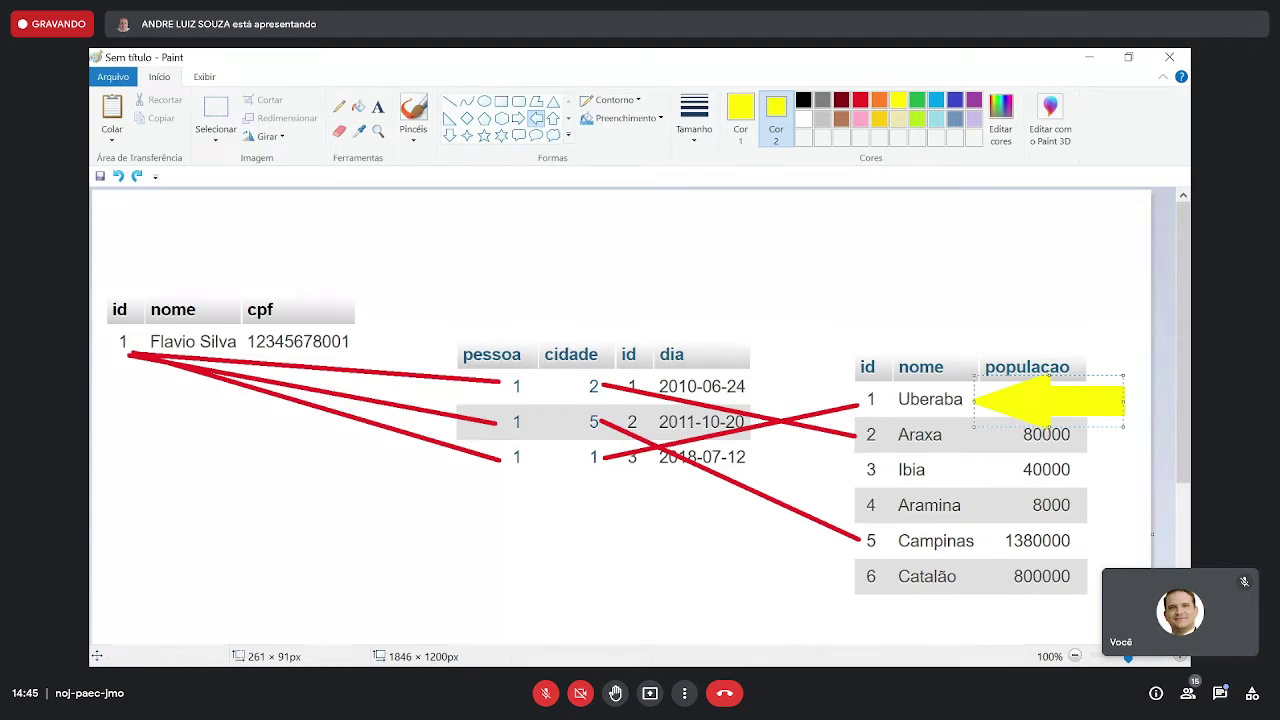
{"action": "key", "text": "alt+Tab"}
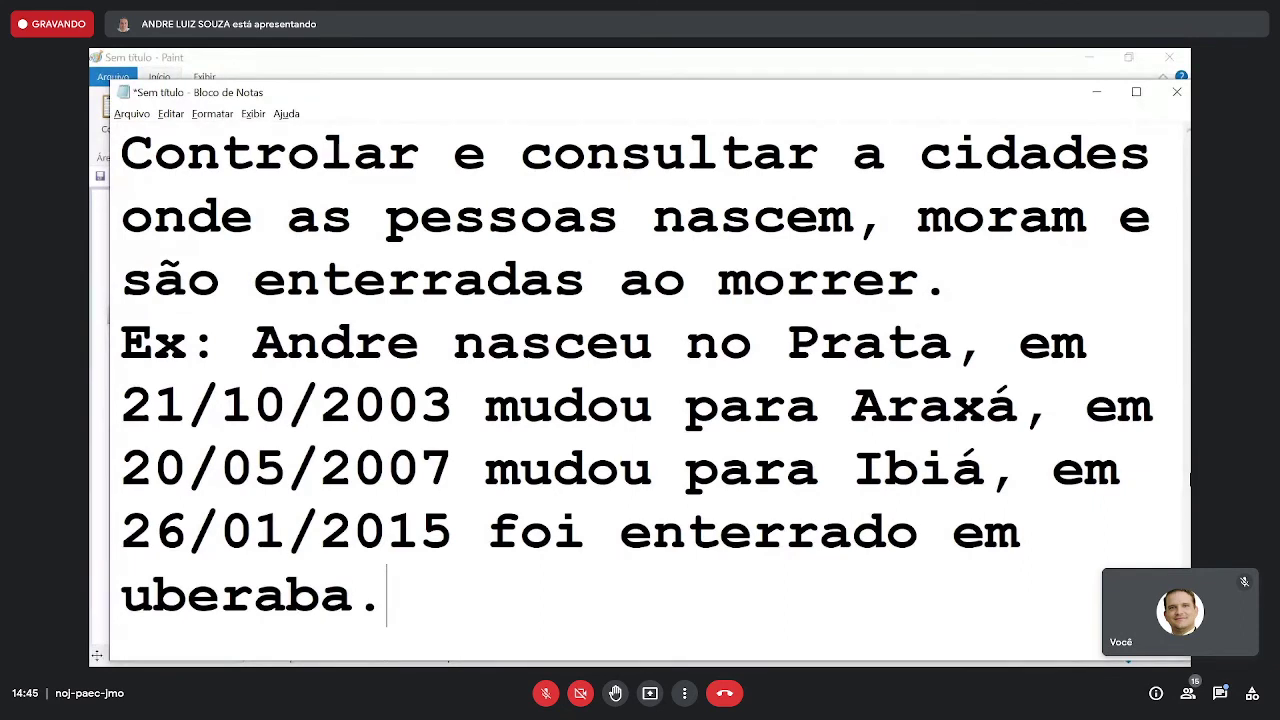
{"action": "key", "text": "alt+Tab"}
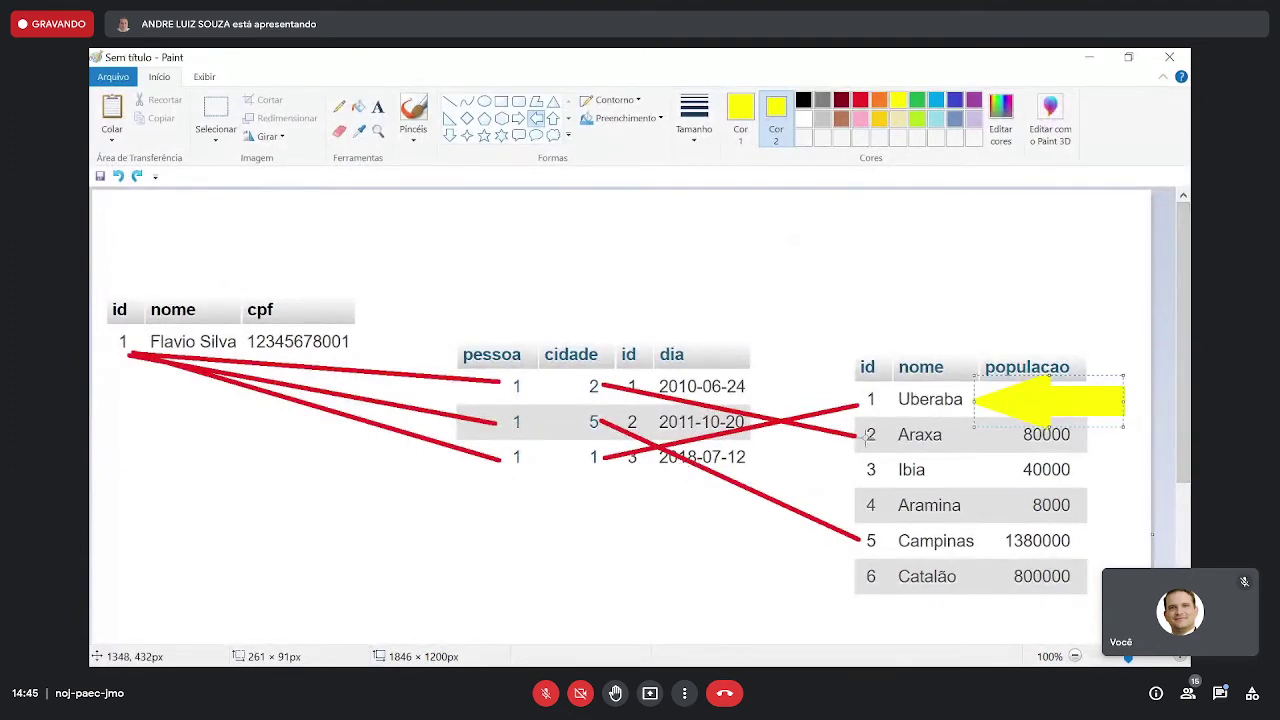
- Undo the red connector lines and the trial yellow arrows
{"action": "key", "text": "Delete"}
{"action": "key", "text": "ctrl+z"}
{"action": "key", "text": "ctrl+z"}
{"action": "key", "text": "ctrl+z"}
{"action": "key", "text": "ctrl+z"}
{"action": "key", "text": "ctrl+z"}
{"action": "key", "text": "ctrl+z"}
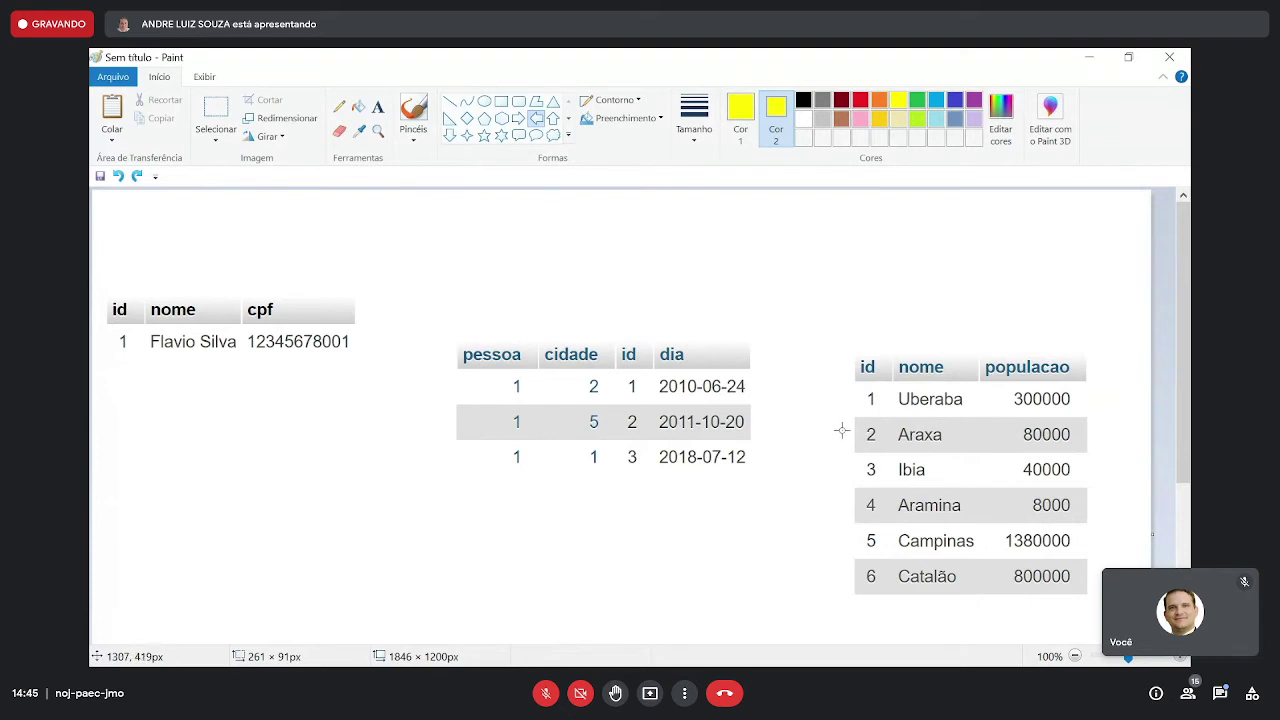
{"action": "mouse_move", "coordinate": [833, 422]}
{"action": "left_mouse_down"}
{"action": "mouse_move", "coordinate": [663, 566]}
{"action": "mouse_move", "coordinate": [826, 506]}
{"action": "mouse_move", "coordinate": [750, 472]}
{"action": "mouse_move", "coordinate": [751, 484]}
{"action": "left_mouse_up"}
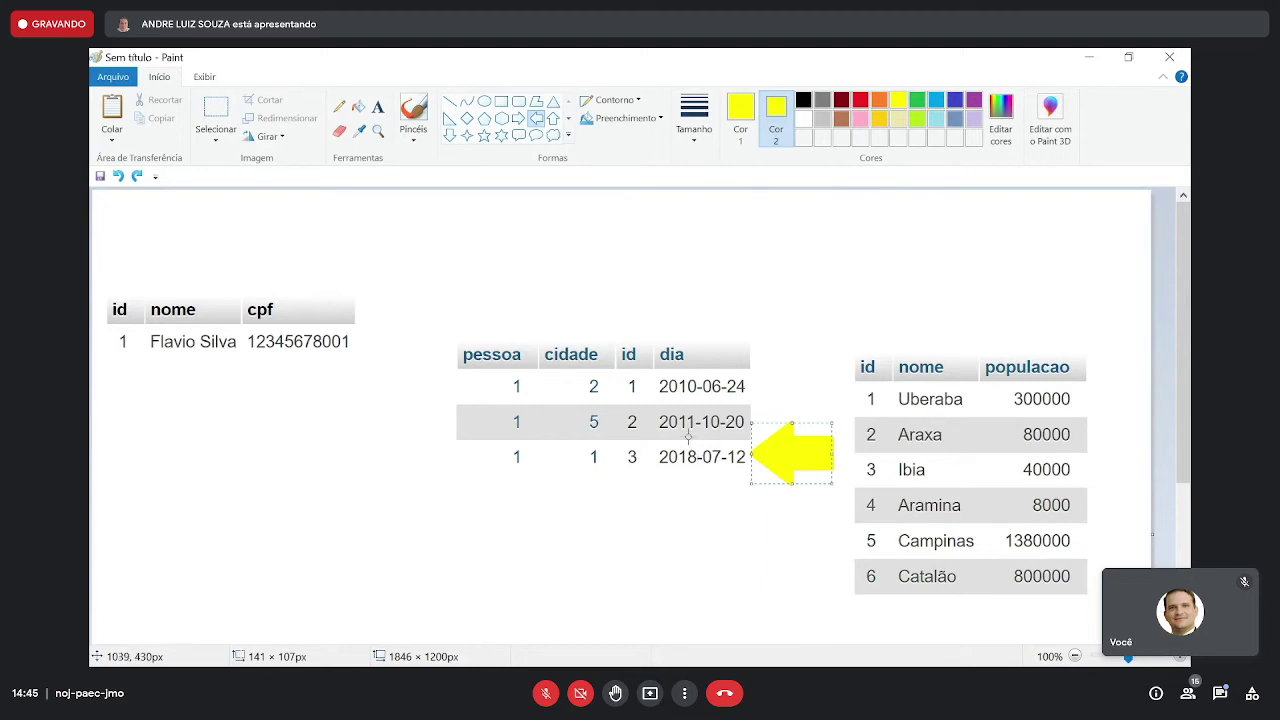
{"action": "left_click_drag", "start_coordinate": [690, 436], "coordinate": [600, 477]}
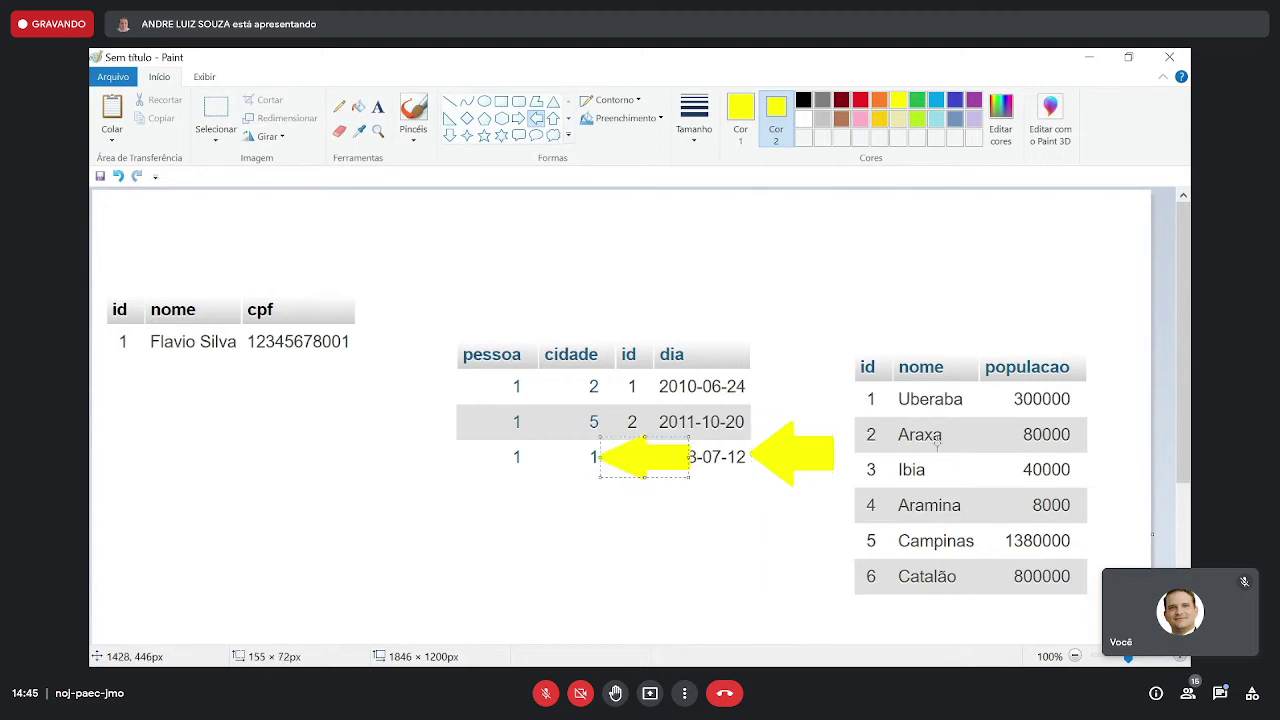
{"action": "left_click_drag", "start_coordinate": [1132, 353], "coordinate": [966, 431]}
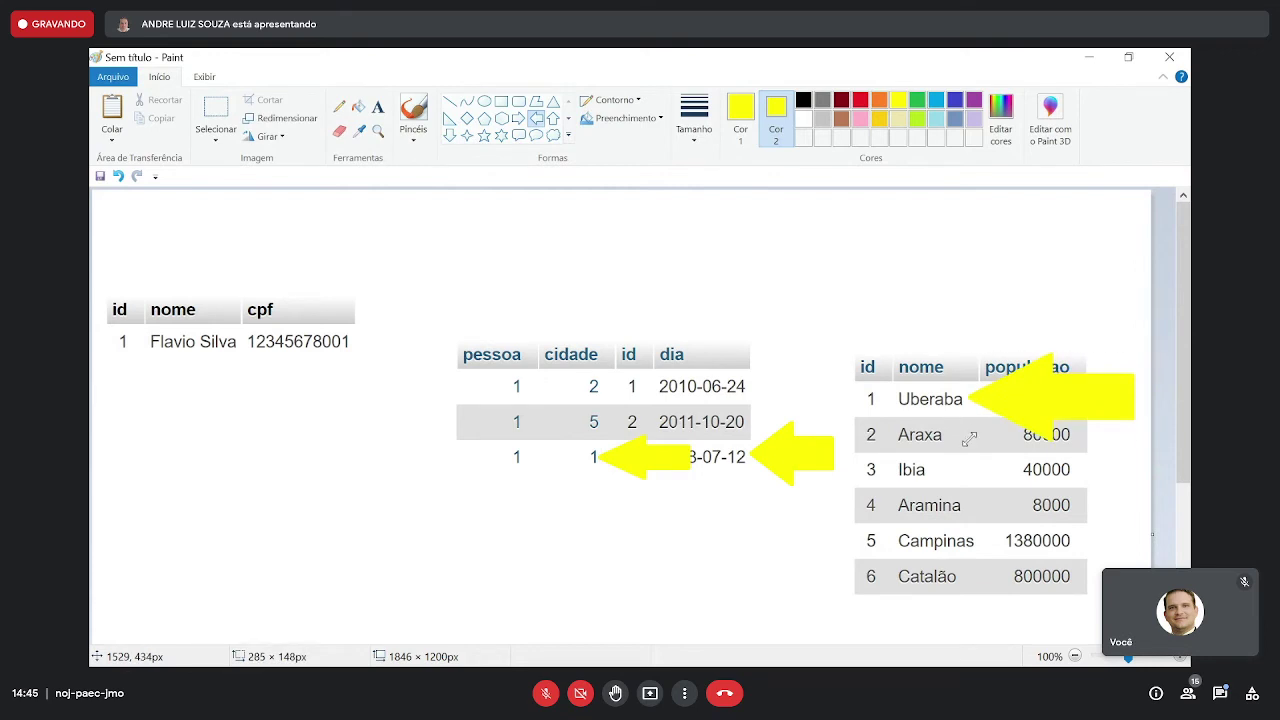
{"action": "key", "text": "ctrl+z"}
{"action": "key", "text": "ctrl+z"}
{"action": "key", "text": "ctrl+z"}
{"action": "key", "text": "ctrl+z"}
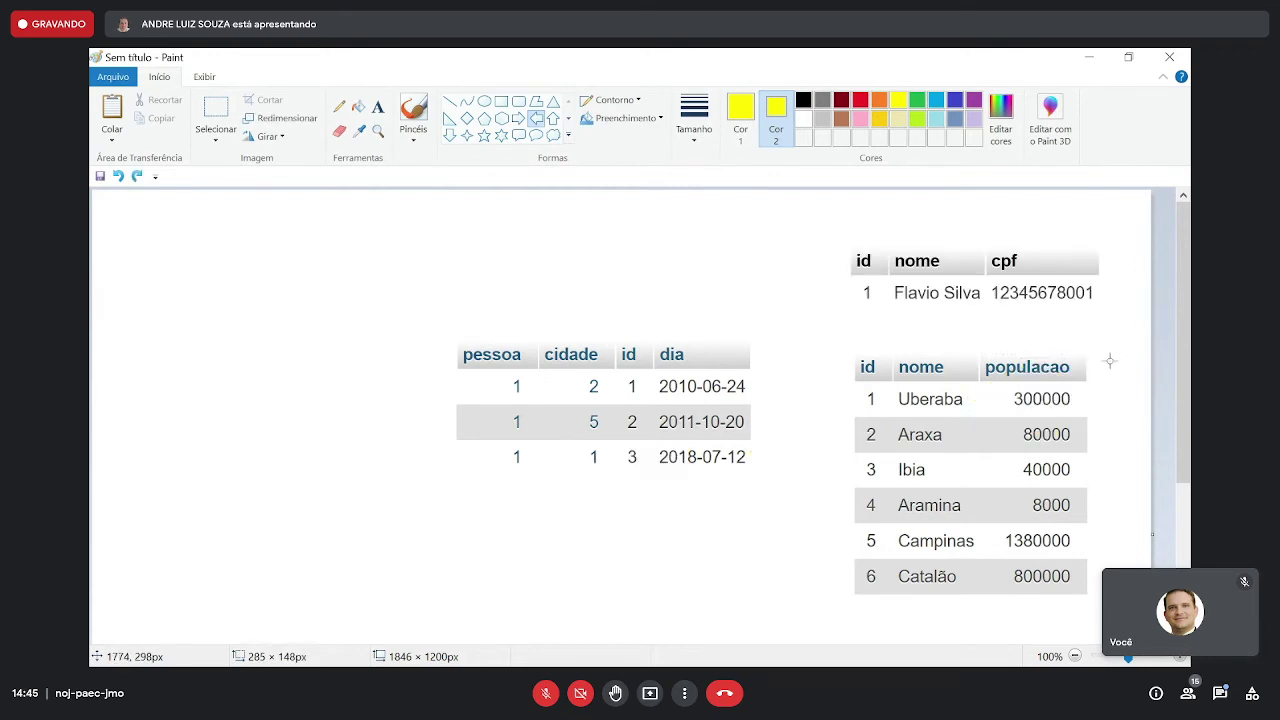
- Restore the id/nome/cpf table and redraw the yellow arrow at the Uberaba row
{"action": "left_click", "coordinate": [137, 175]}
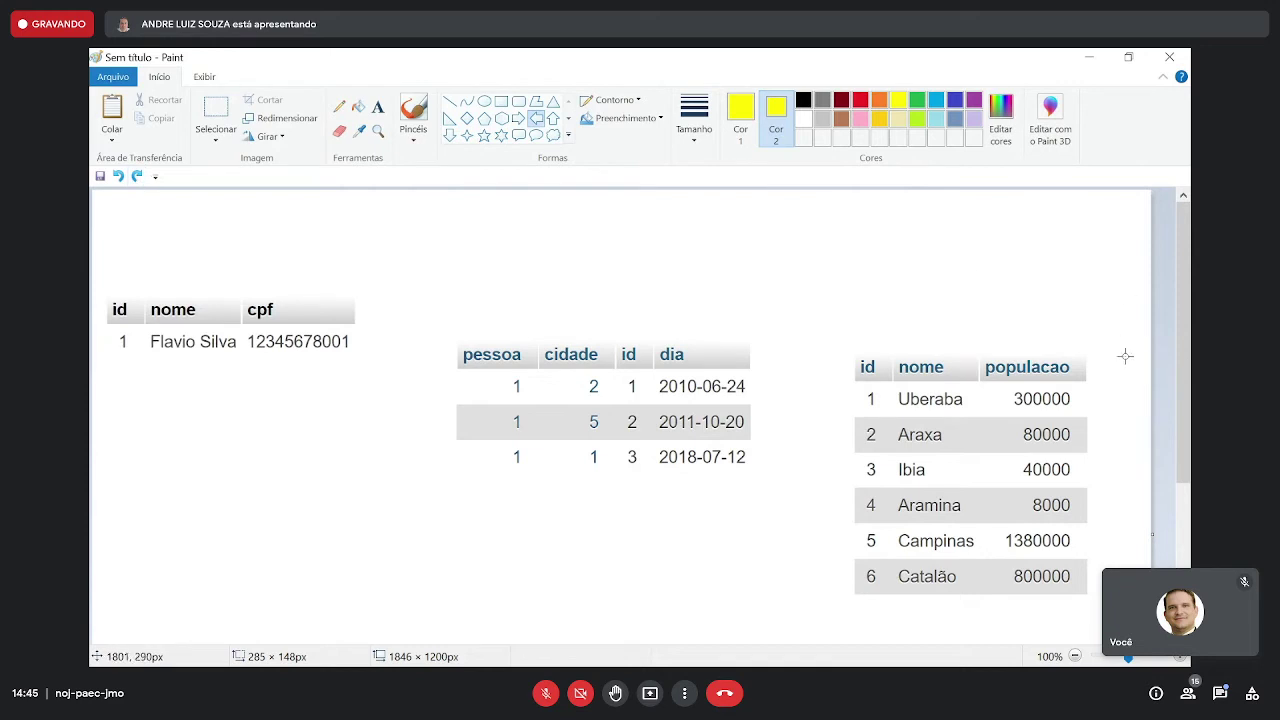
{"action": "left_click_drag", "start_coordinate": [1126, 377], "coordinate": [975, 433]}
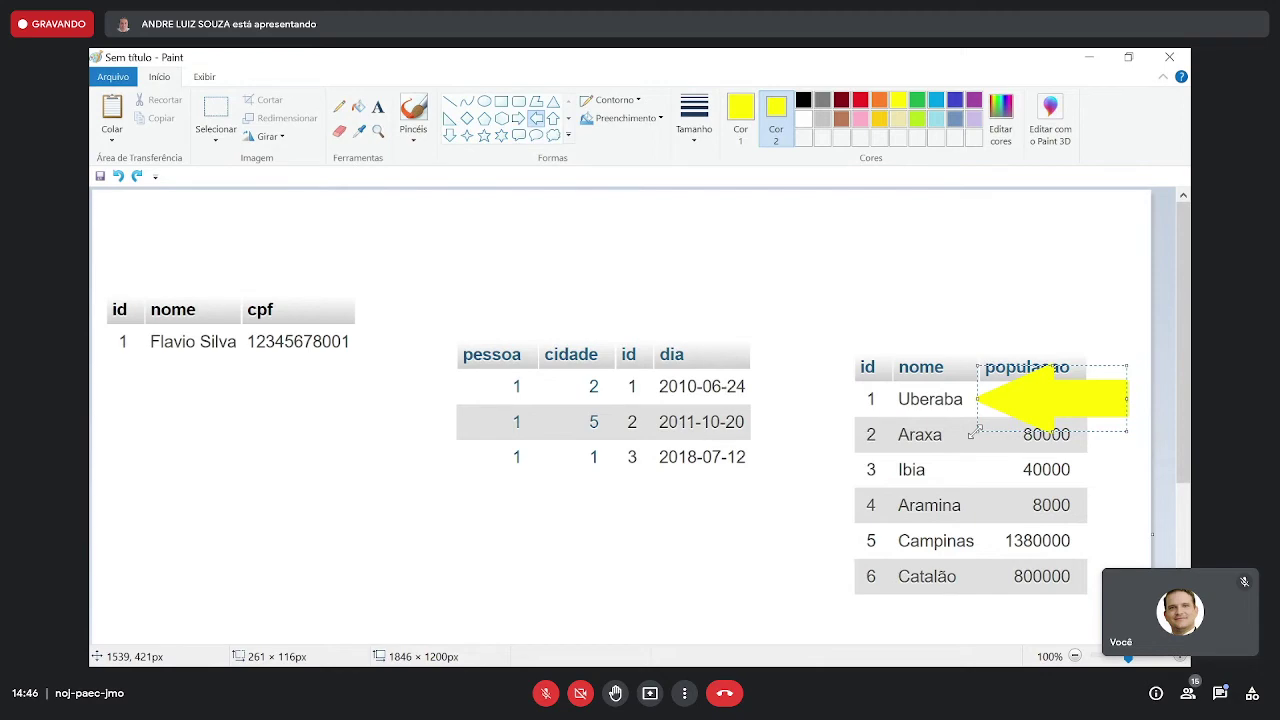
{"action": "key", "text": "alt+Tab"}
- Go from the Notepad requirements to the MySQL Workbench EER diagram
{"action": "key", "text": "alt+Tab"}
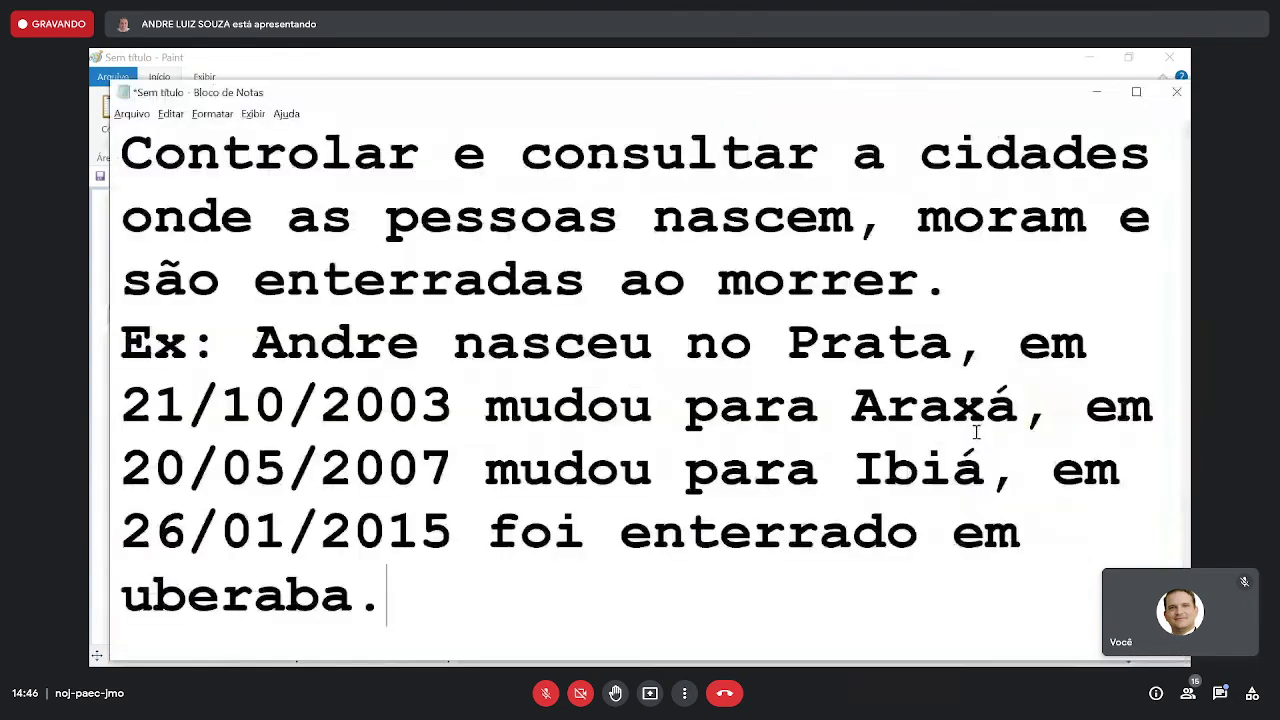
{"action": "key", "text": "alt+Tab"}
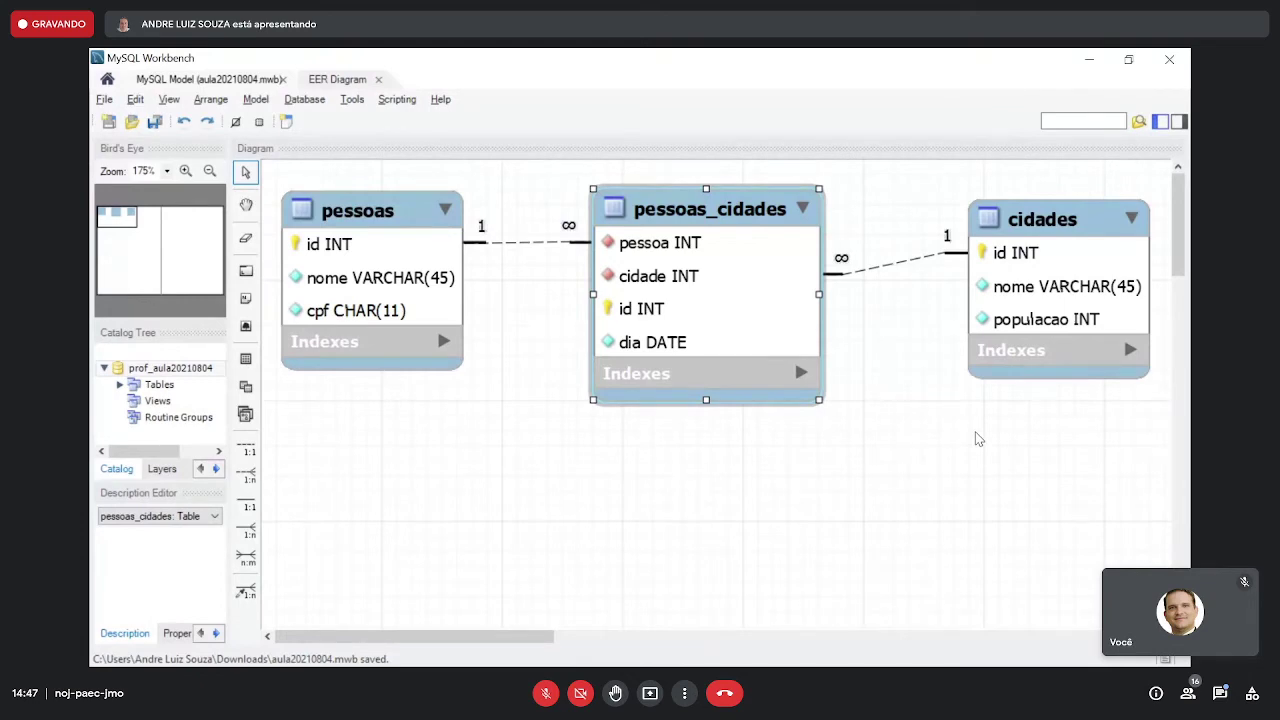
- Open the pessoas table in Workbench and add a column named vivo
{"action": "left_click", "coordinate": [390, 216]}
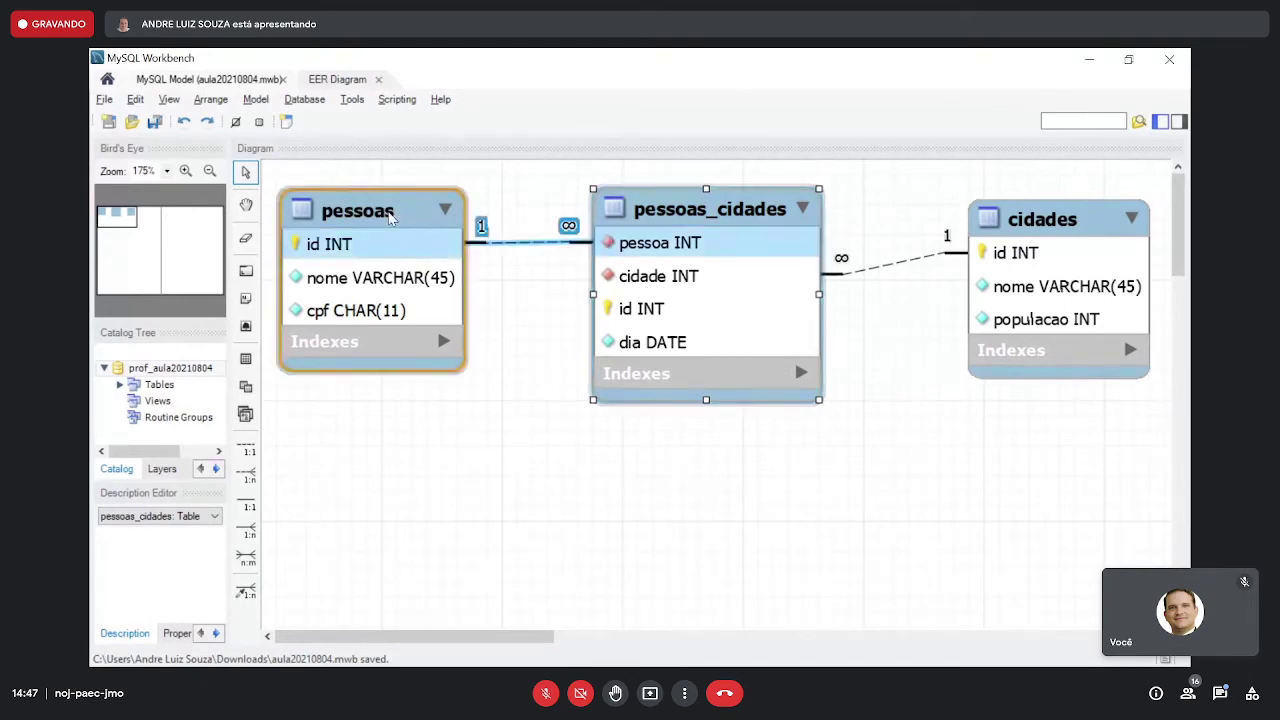
{"action": "double_click", "coordinate": [390, 216]}
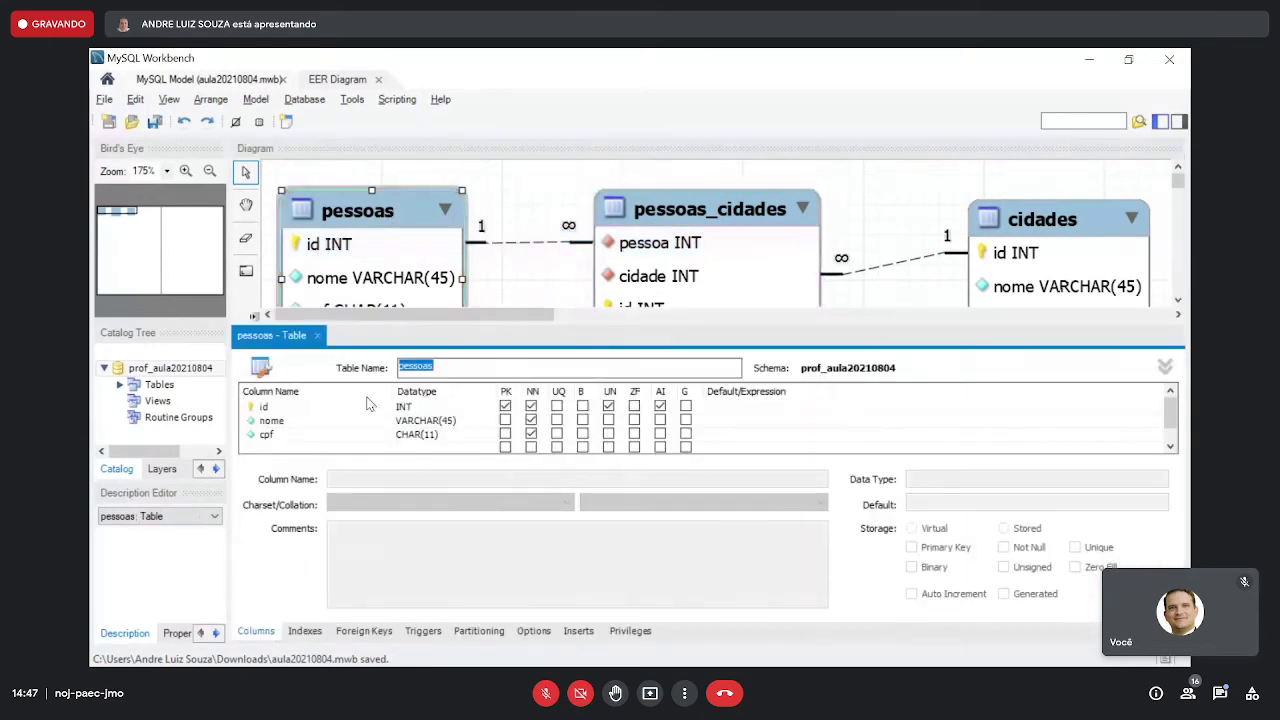
{"action": "left_click", "coordinate": [281, 448]}
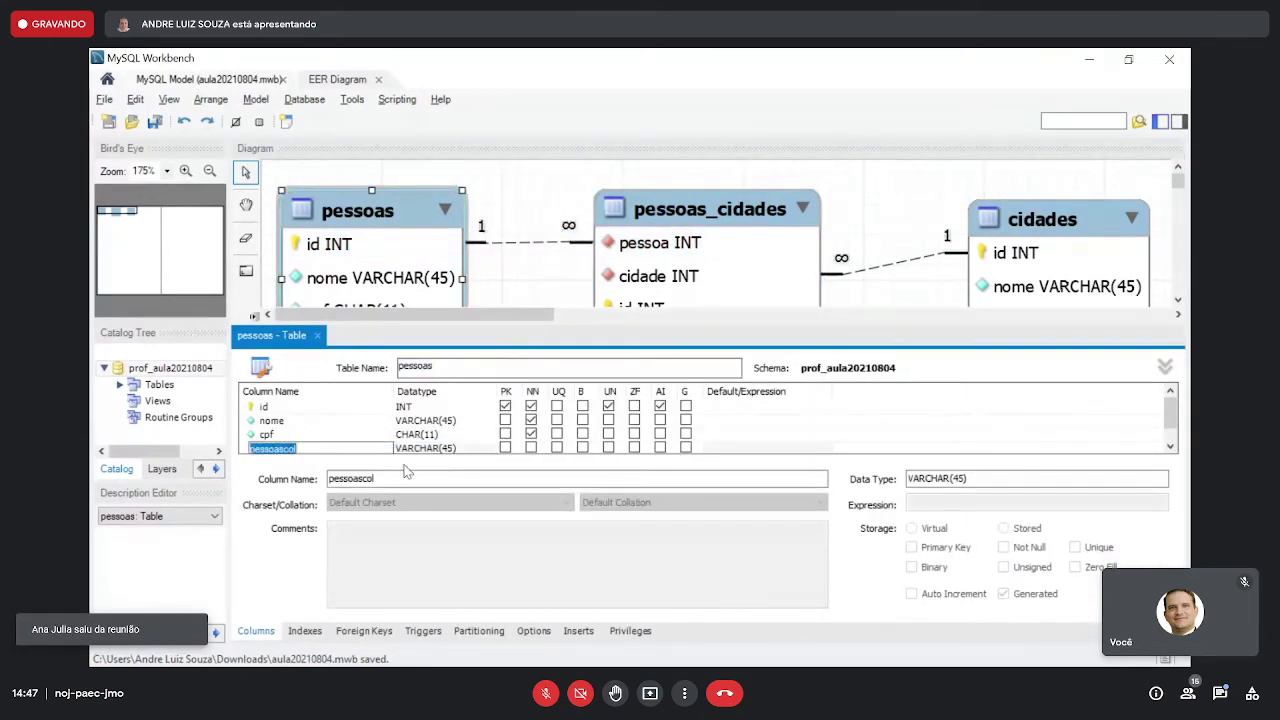
{"action": "type", "text": "vivo"}
{"action": "key", "text": "Tab"}
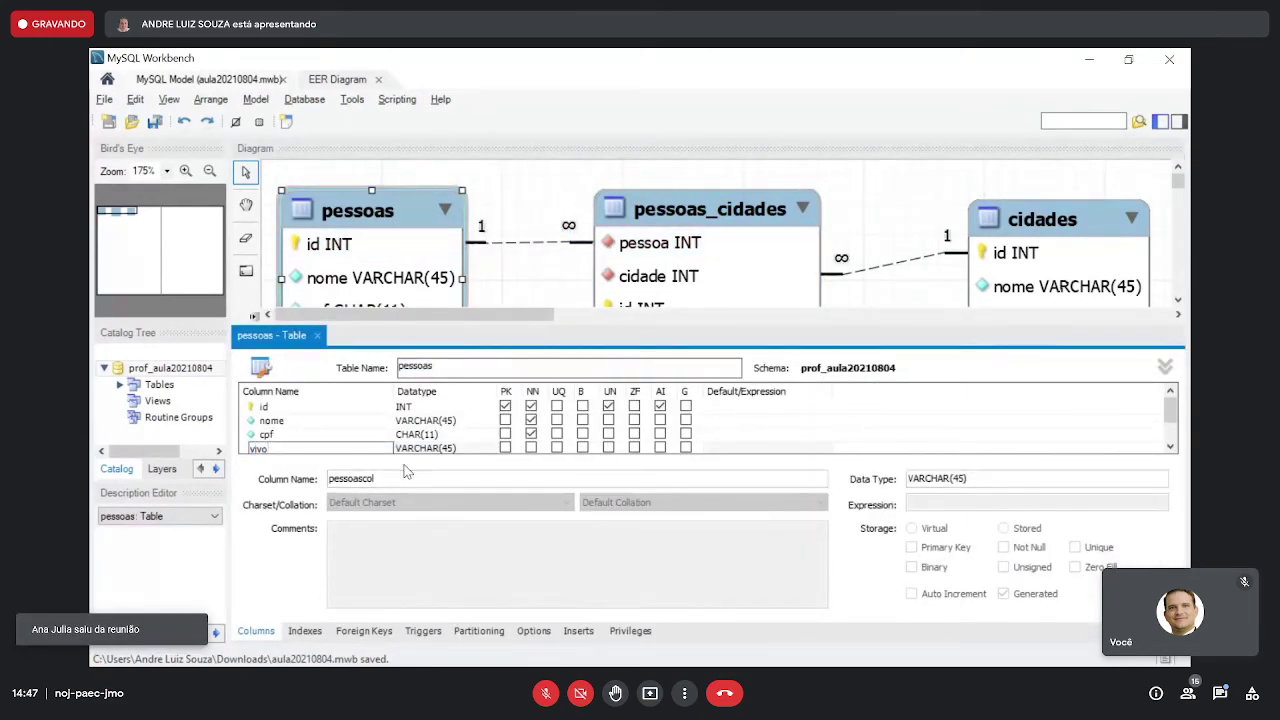
- Make vivo CHAR(1) NOT NULL and close the table editor
{"action": "key", "text": "Home"}
{"action": "key", "text": "Delete"}
{"action": "key", "text": "Delete"}
{"action": "key", "text": "Delete"}
{"action": "key", "text": "Delete"}
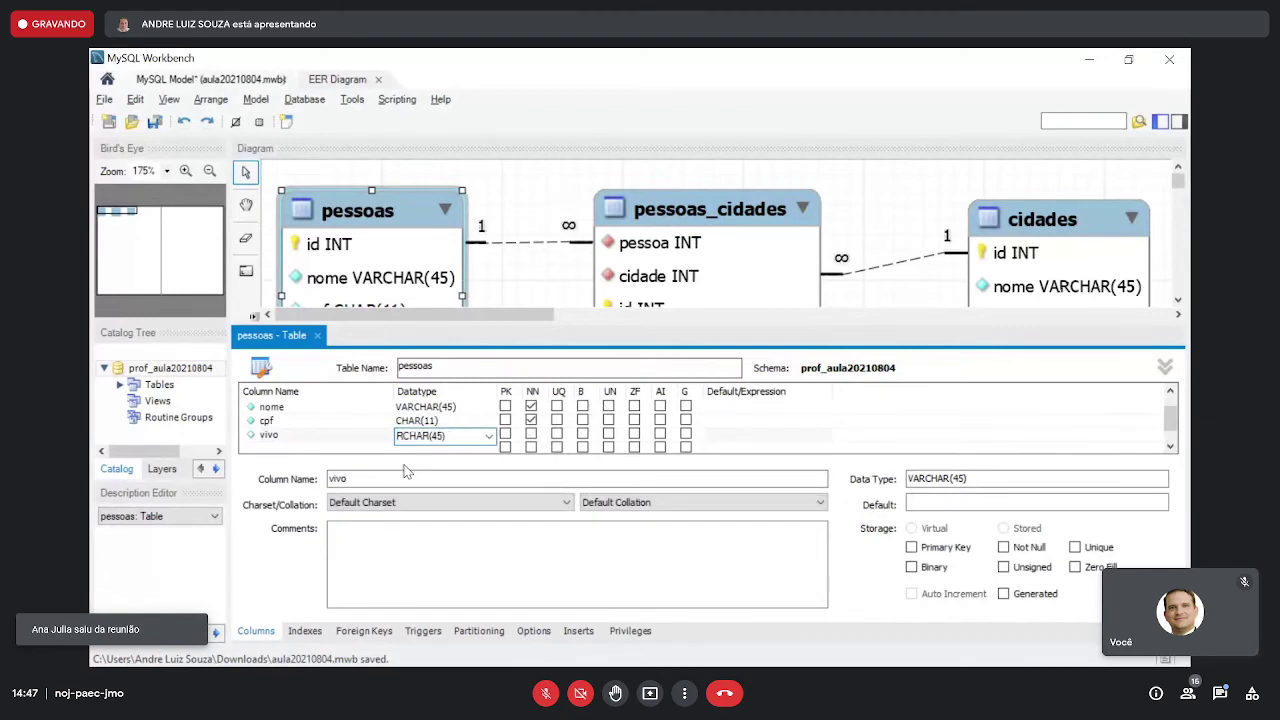
{"action": "key", "text": "Right"}
{"action": "key", "text": "Left"}
{"action": "type", "text": "c"}
{"action": "key", "text": "Right"}
{"action": "key", "text": "Right"}
{"action": "key", "text": "Right"}
{"action": "key", "text": "Right"}
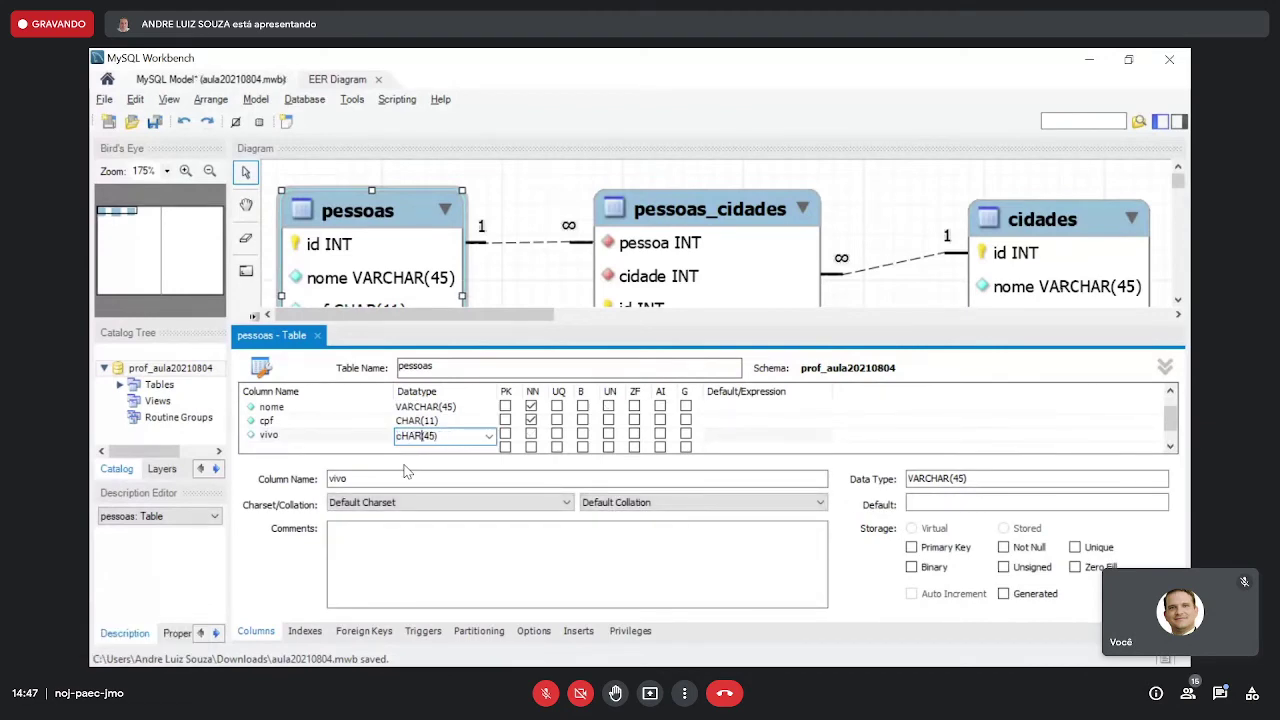
{"action": "type", "text": "1"}
{"action": "key", "text": "Delete"}
{"action": "key", "text": "Delete"}
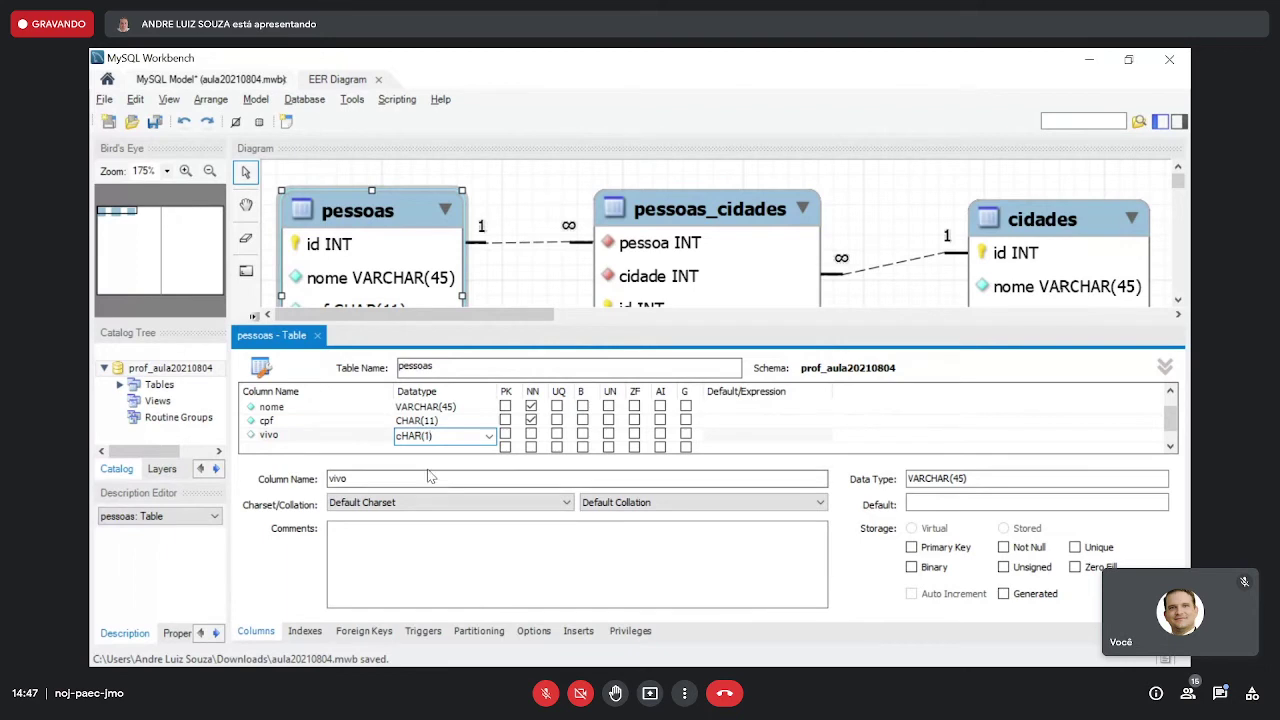
{"action": "left_click", "coordinate": [532, 436]}
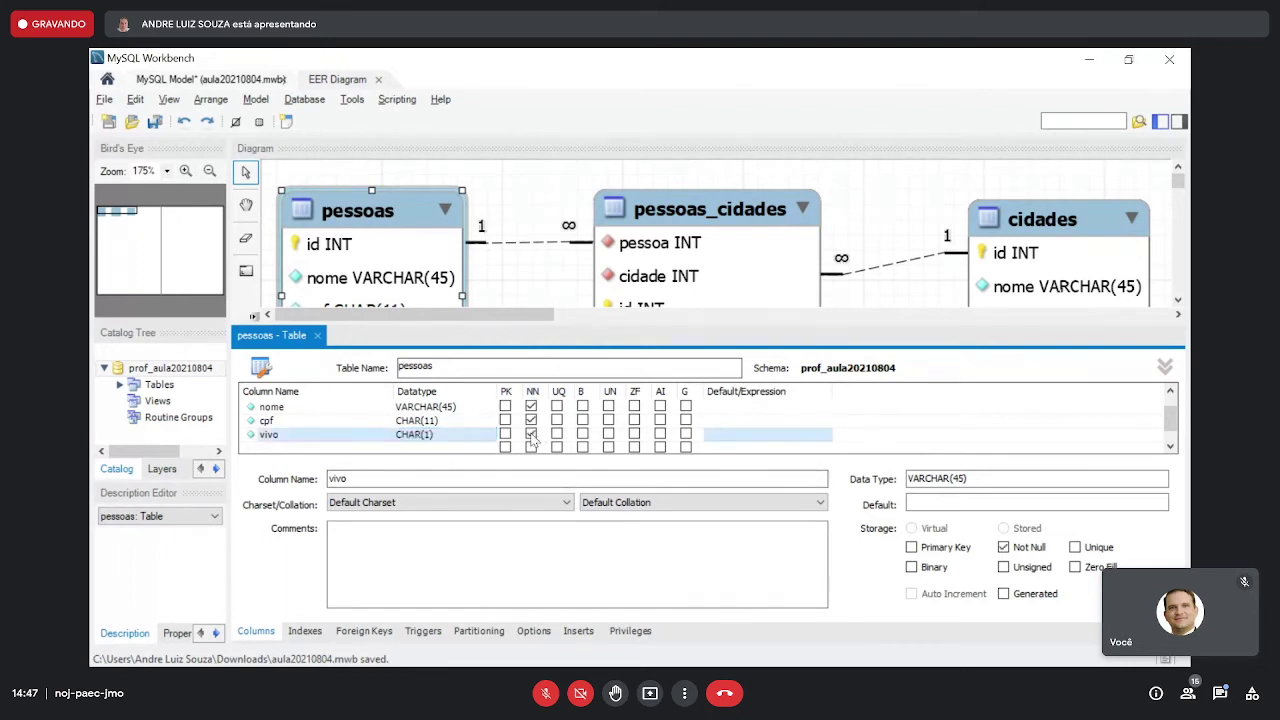
{"action": "scroll", "coordinate": [633, 440], "scroll_direction": "up", "scroll_amount": 1}
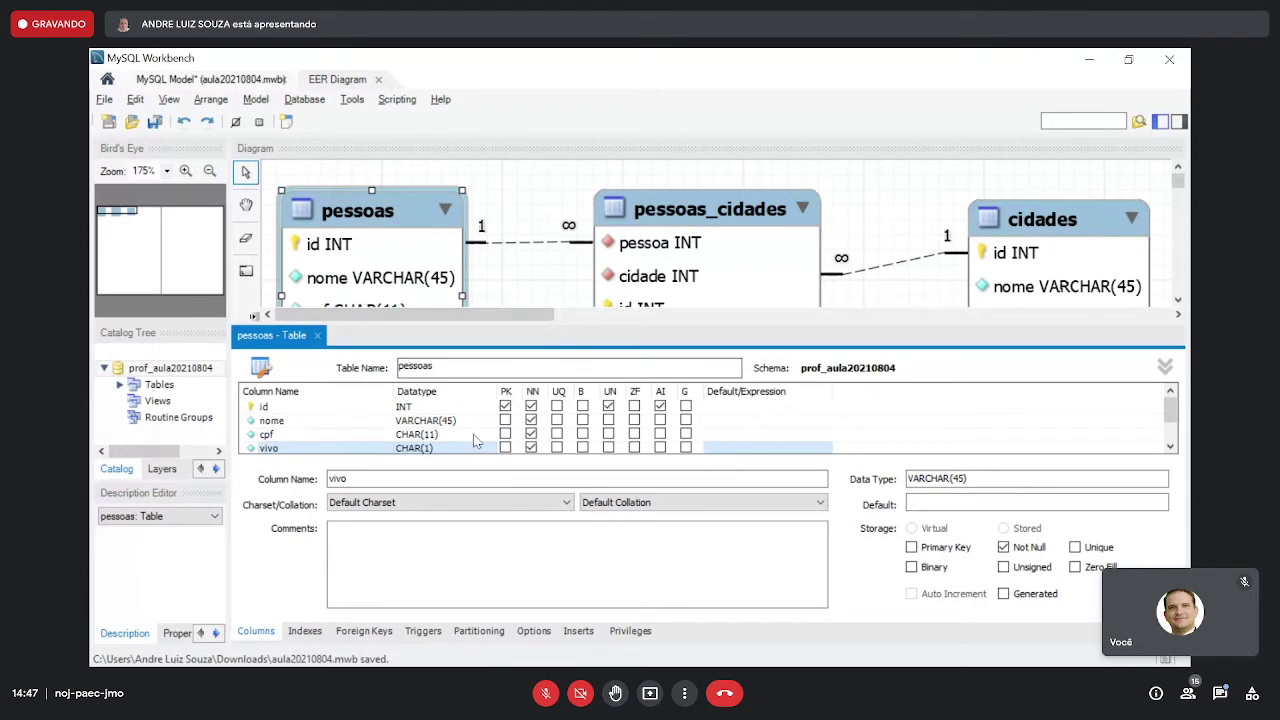
{"action": "left_click", "coordinate": [317, 336]}
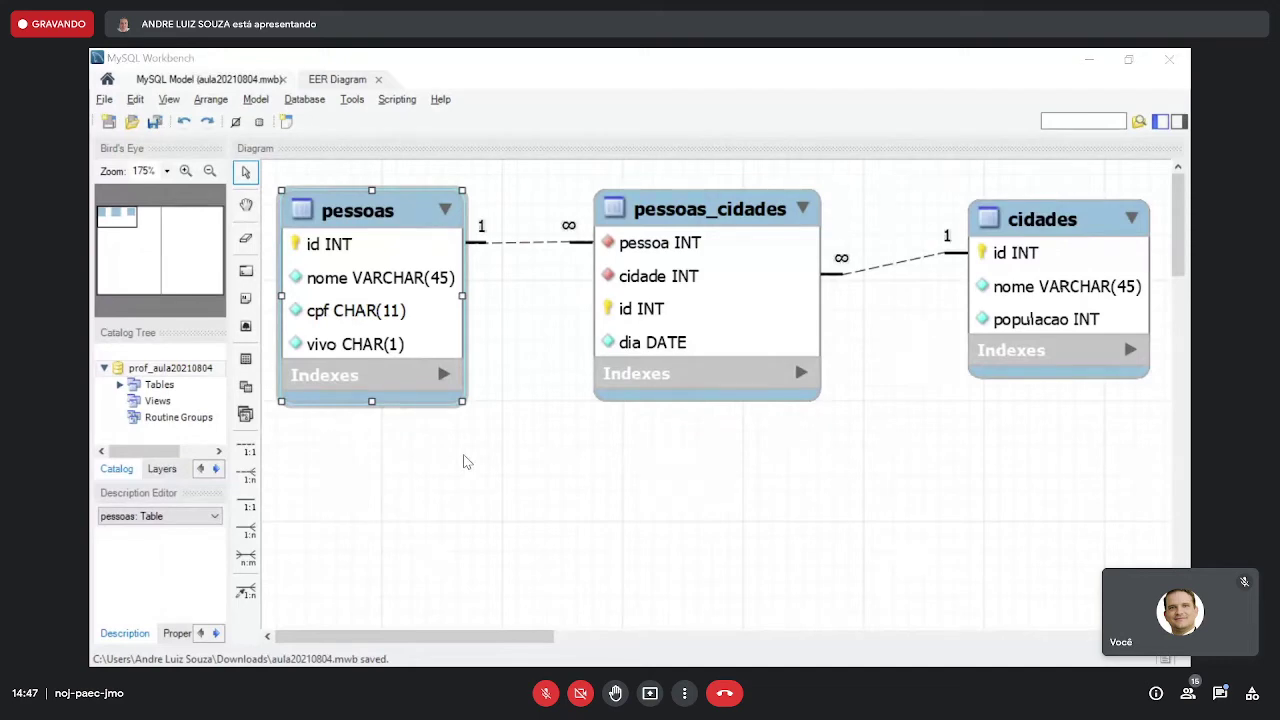
{"action": "key", "text": "alt+Tab"}
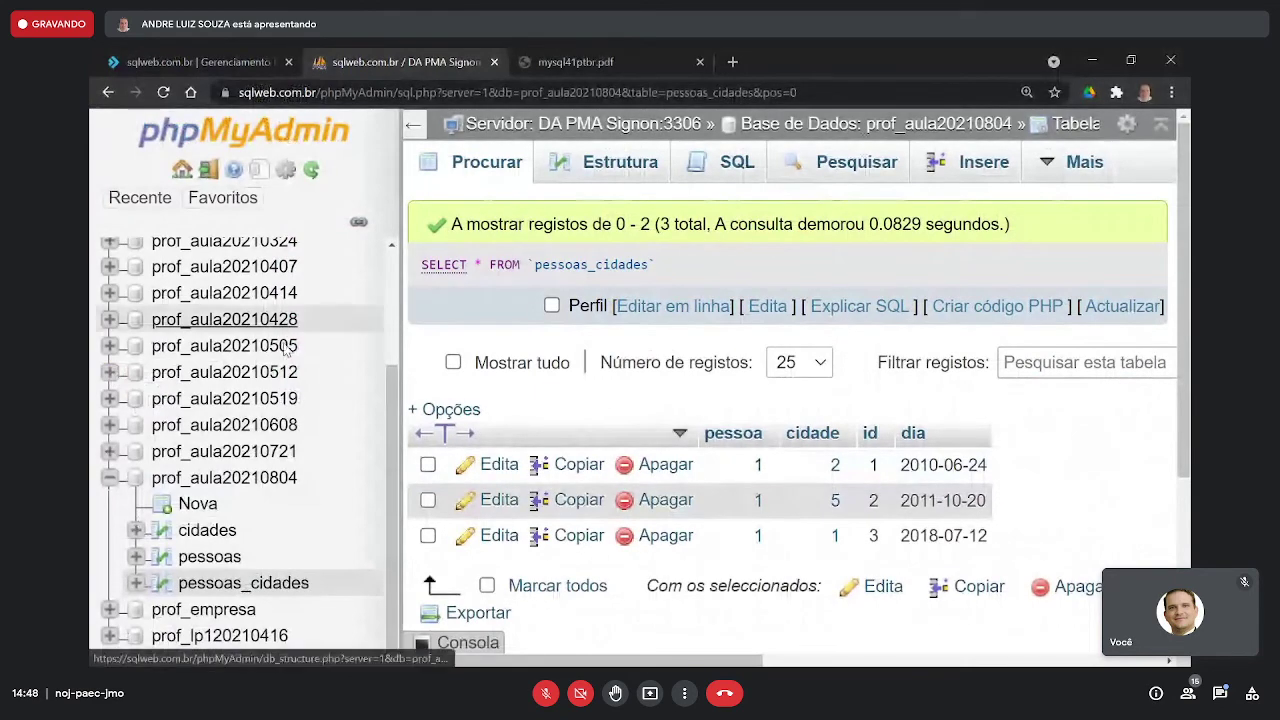
- Show the Estrutura (structure) view of the pessoas table
{"action": "left_click", "coordinate": [215, 562]}
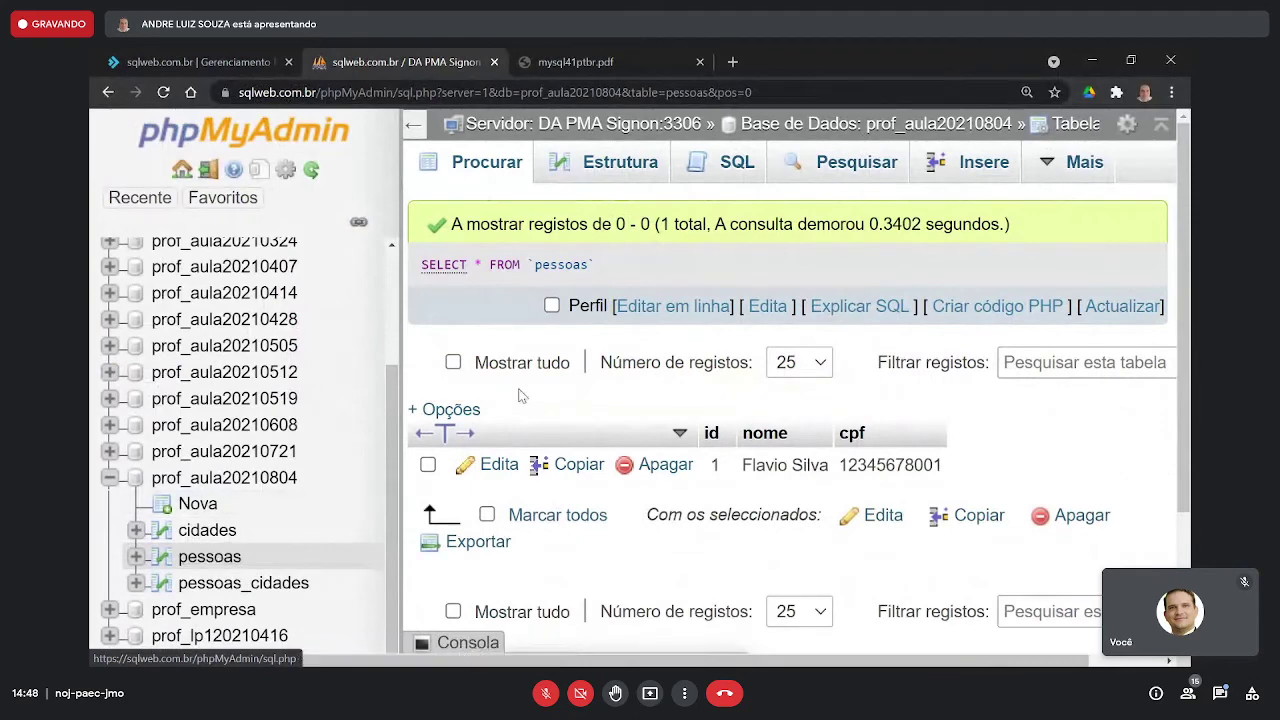
{"action": "left_click", "coordinate": [620, 170]}
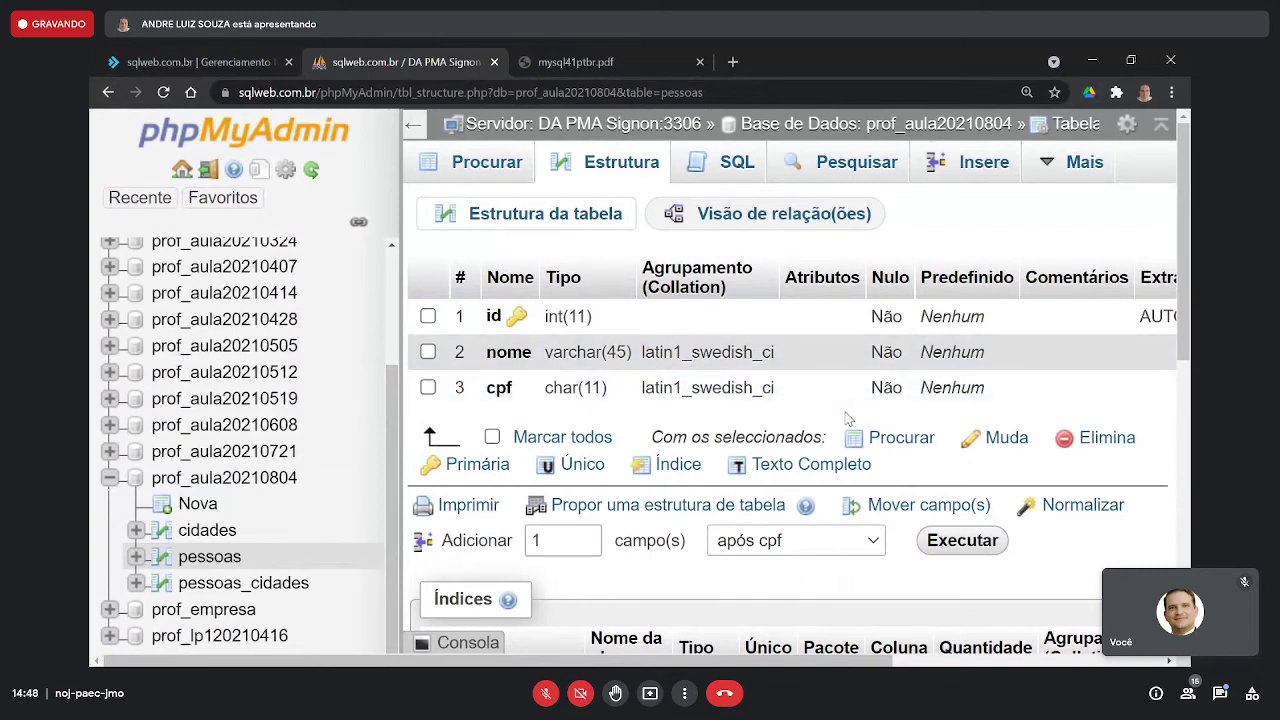
{"action": "scroll", "coordinate": [848, 418], "scroll_direction": "down", "scroll_amount": 1}
{"action": "scroll", "coordinate": [848, 418], "scroll_direction": "up", "scroll_amount": 1}
{"action": "scroll", "coordinate": [848, 418], "scroll_direction": "down", "scroll_amount": 8}
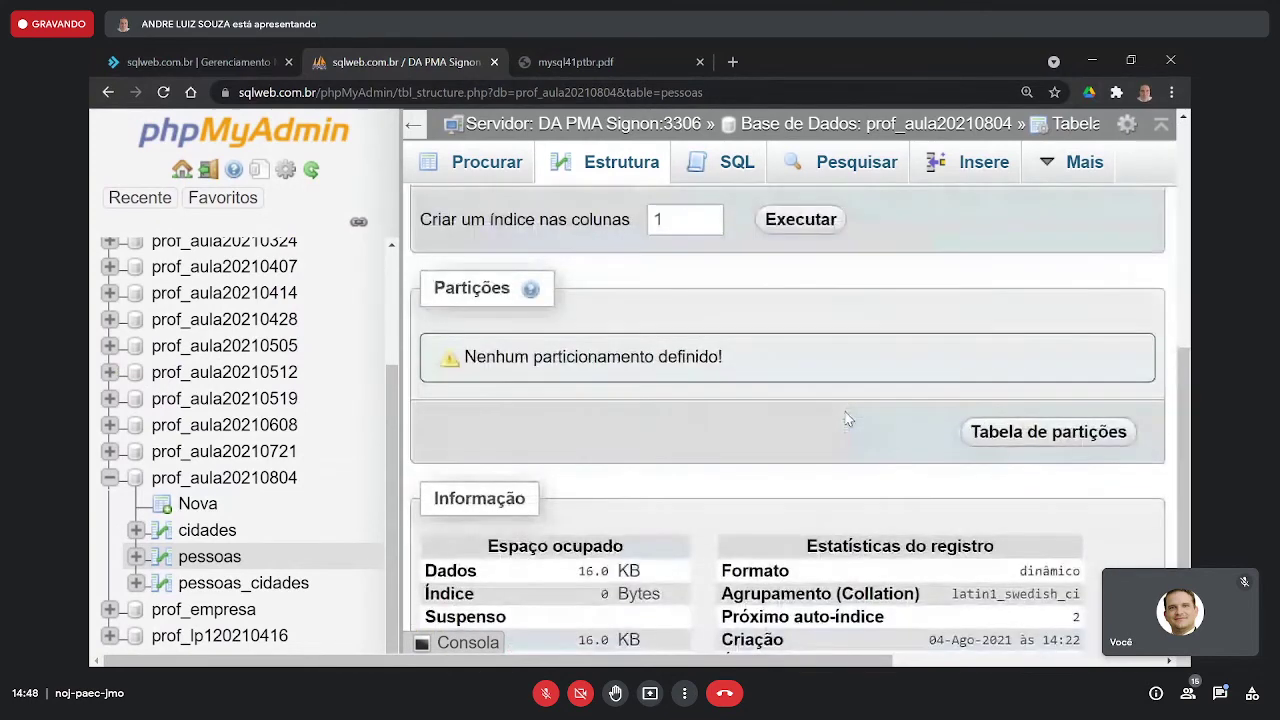
{"action": "scroll", "coordinate": [846, 418], "scroll_direction": "up", "scroll_amount": 3}
{"action": "scroll", "coordinate": [846, 418], "scroll_direction": "up", "scroll_amount": 3}
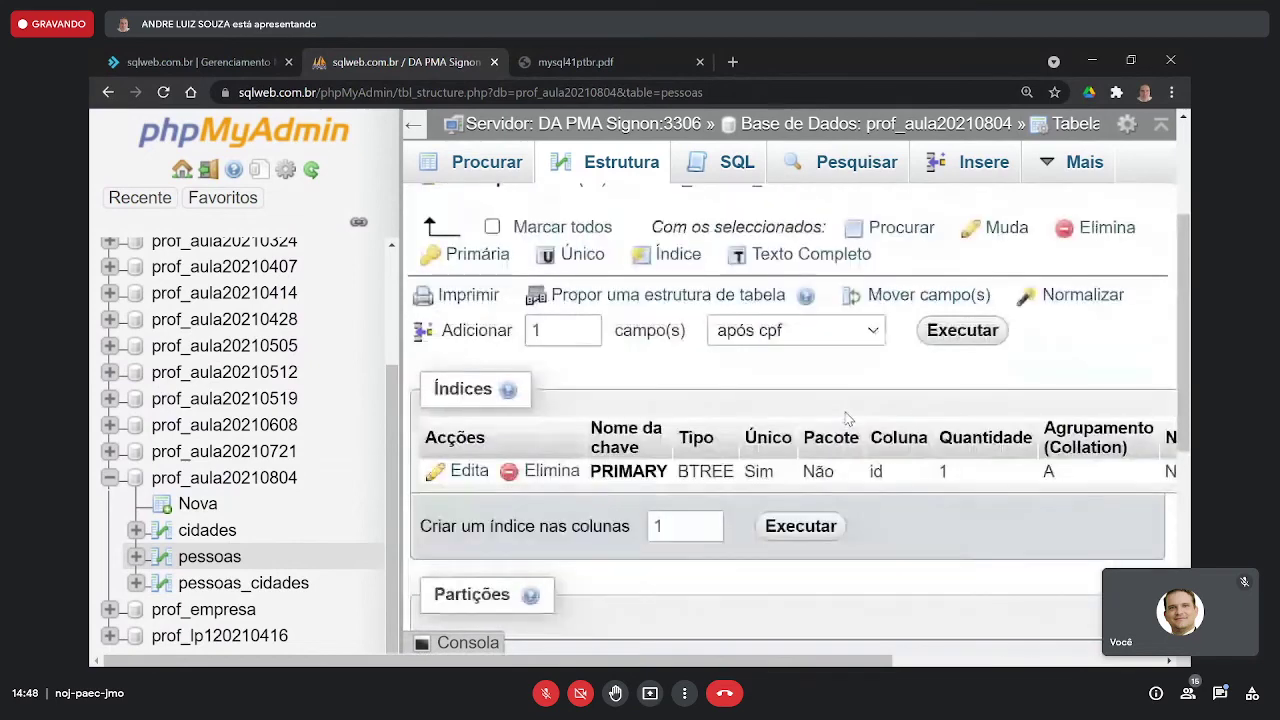
{"action": "scroll", "coordinate": [840, 423], "scroll_direction": "up", "scroll_amount": 1}
{"action": "scroll", "coordinate": [840, 423], "scroll_direction": "up", "scroll_amount": 2}
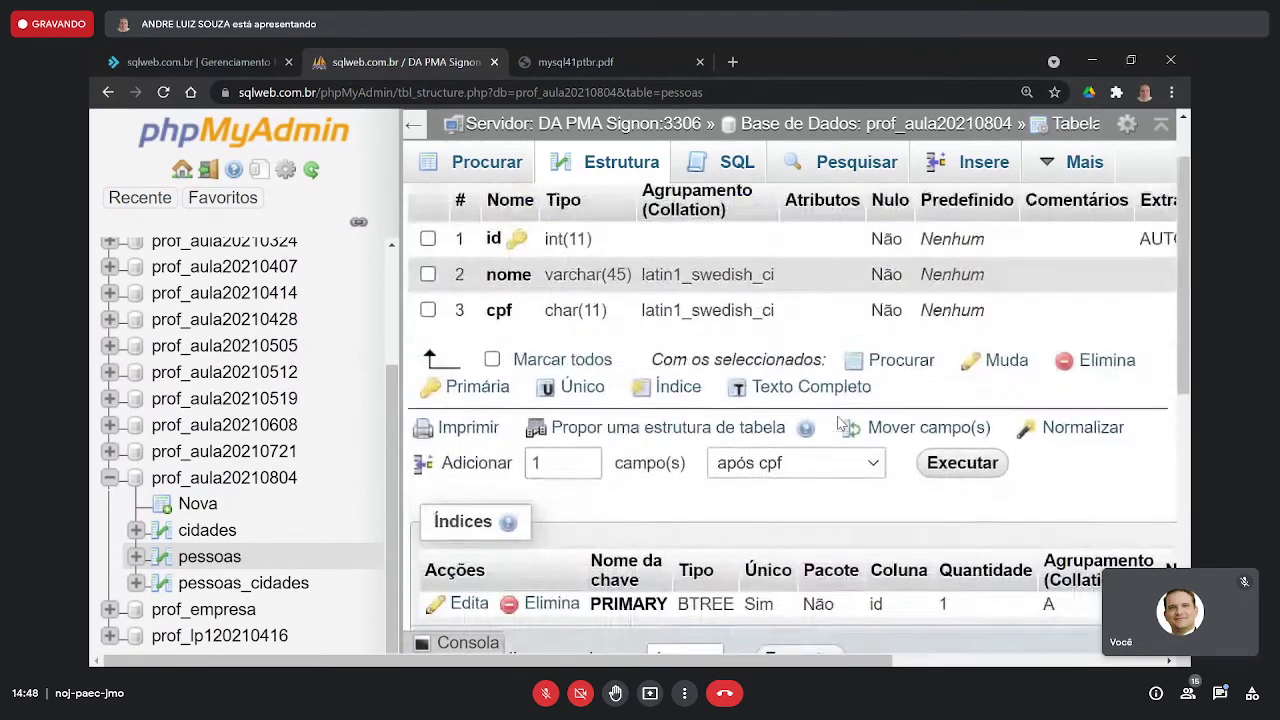
{"action": "scroll", "coordinate": [786, 428], "scroll_direction": "up", "scroll_amount": 1}
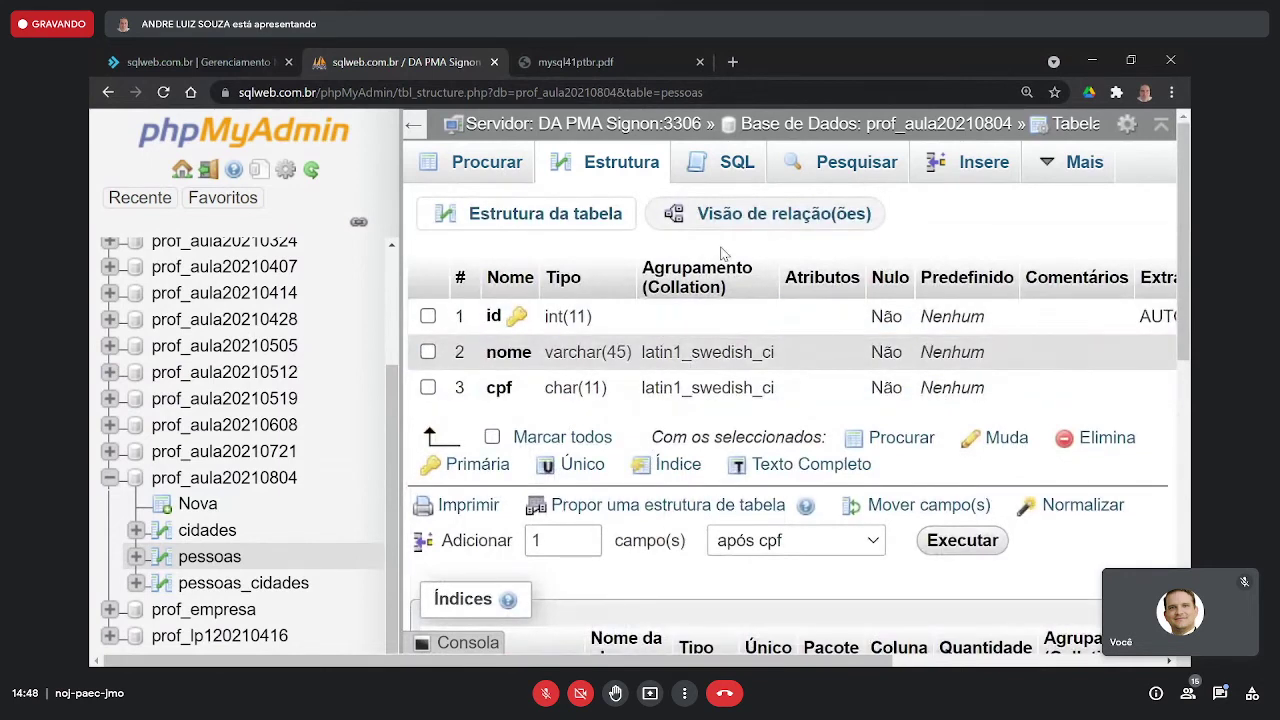
- Keep Adicionar at 1 column after cpf and submit with Executar
{"action": "left_click", "coordinate": [988, 452]}
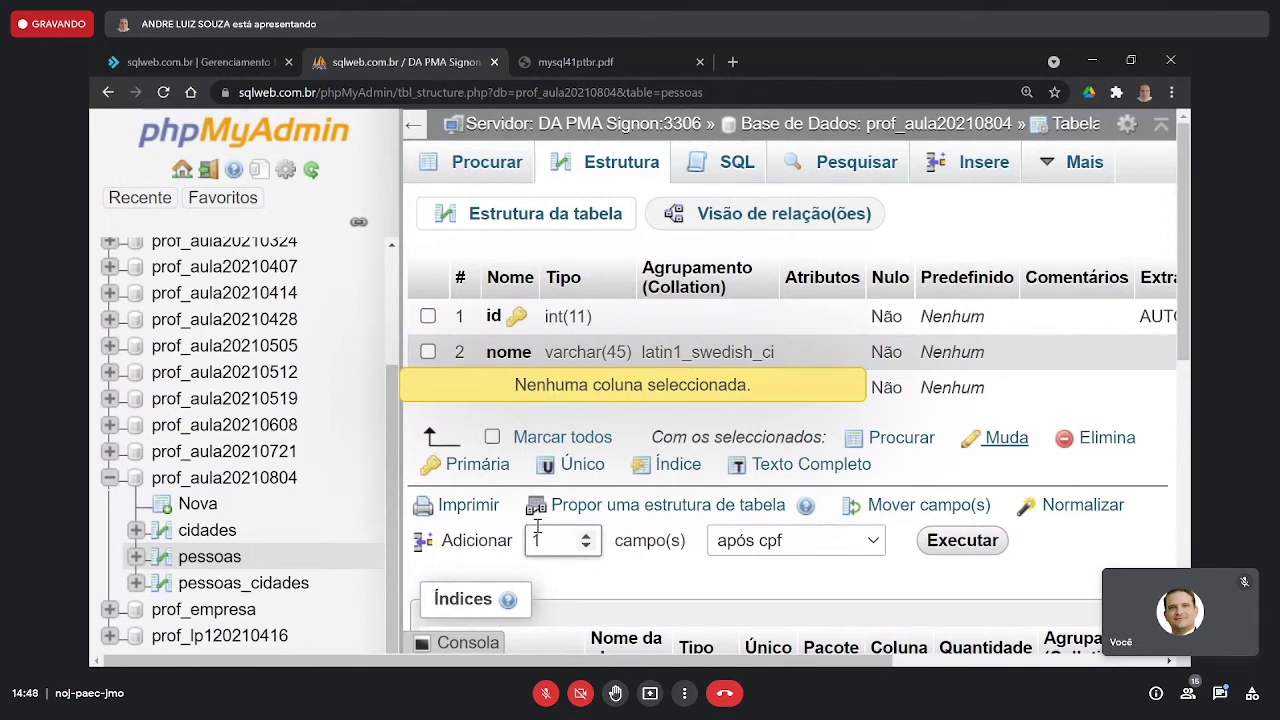
{"action": "scroll", "coordinate": [543, 528], "scroll_direction": "down", "scroll_amount": 1}
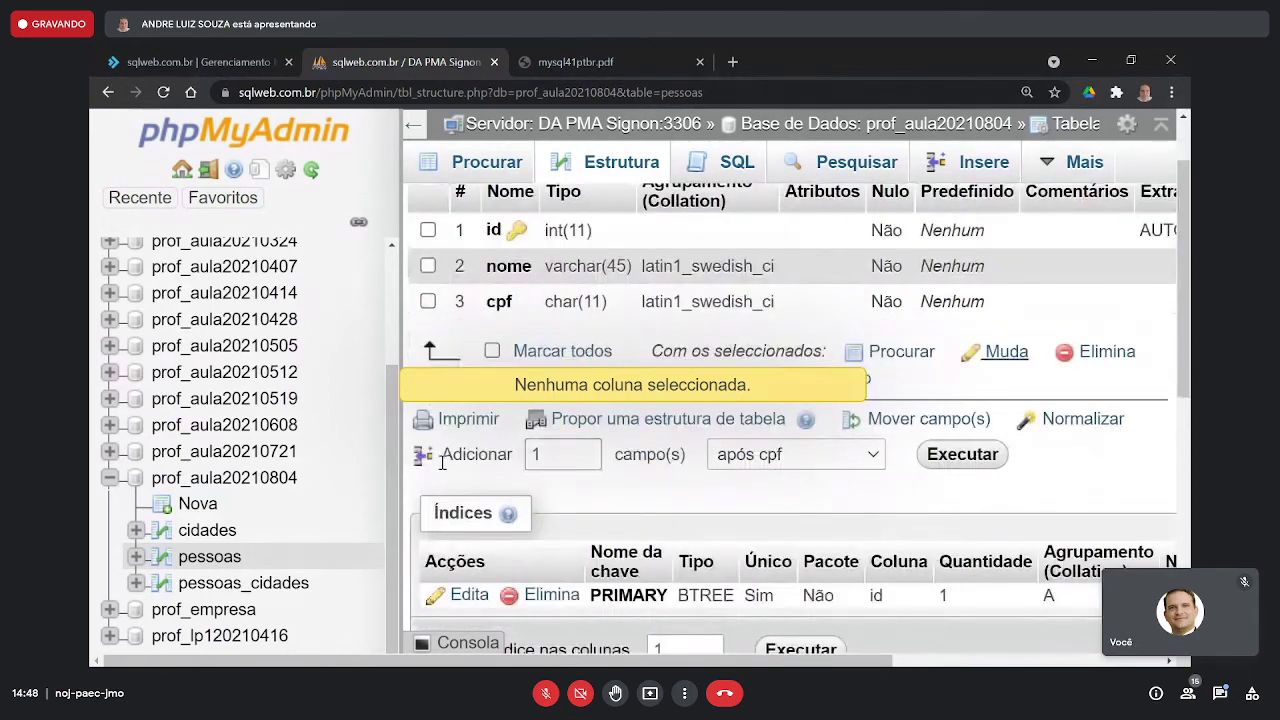
{"action": "left_click_drag", "start_coordinate": [445, 460], "coordinate": [565, 456]}
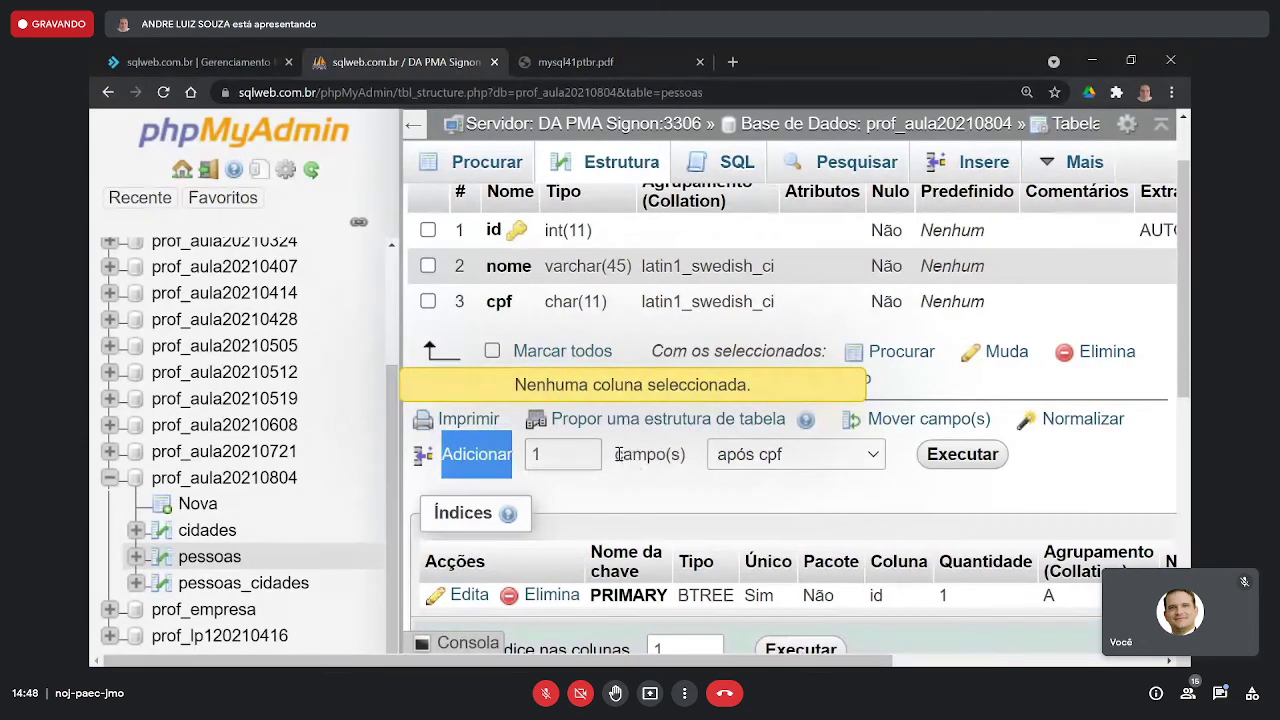
{"action": "left_click_drag", "start_coordinate": [616, 456], "coordinate": [675, 453]}
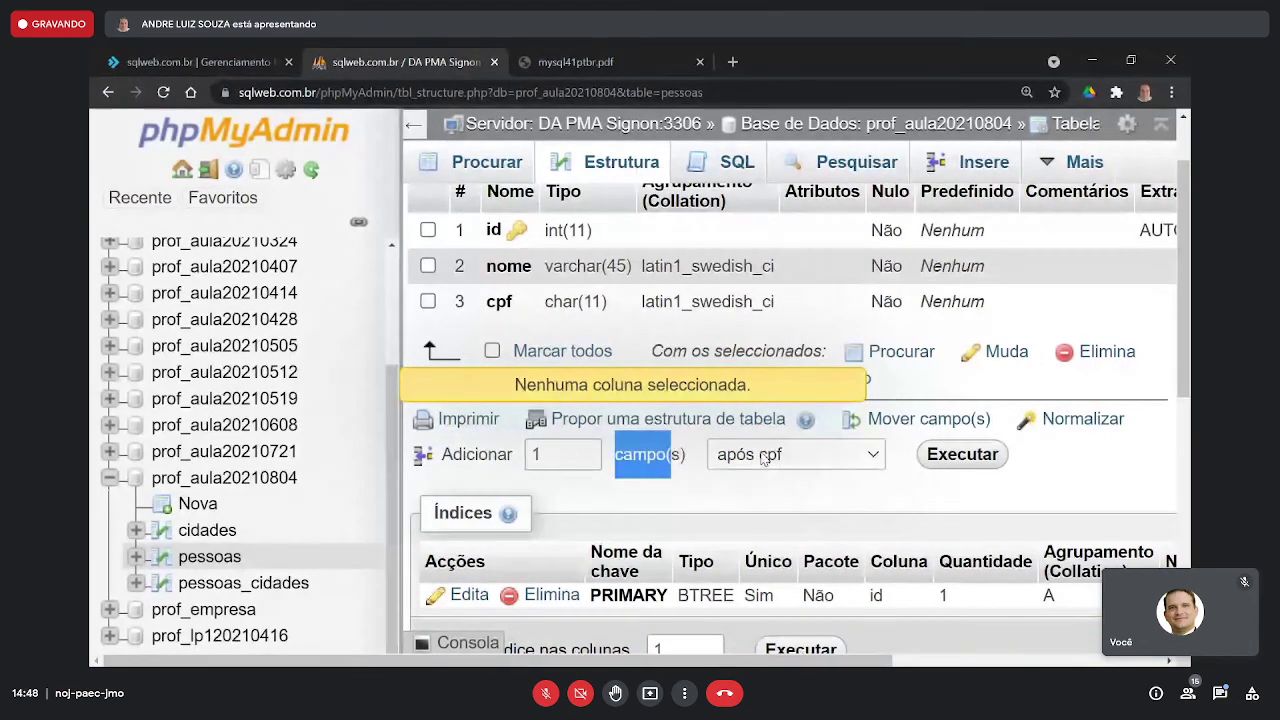
{"action": "left_click", "coordinate": [586, 450]}
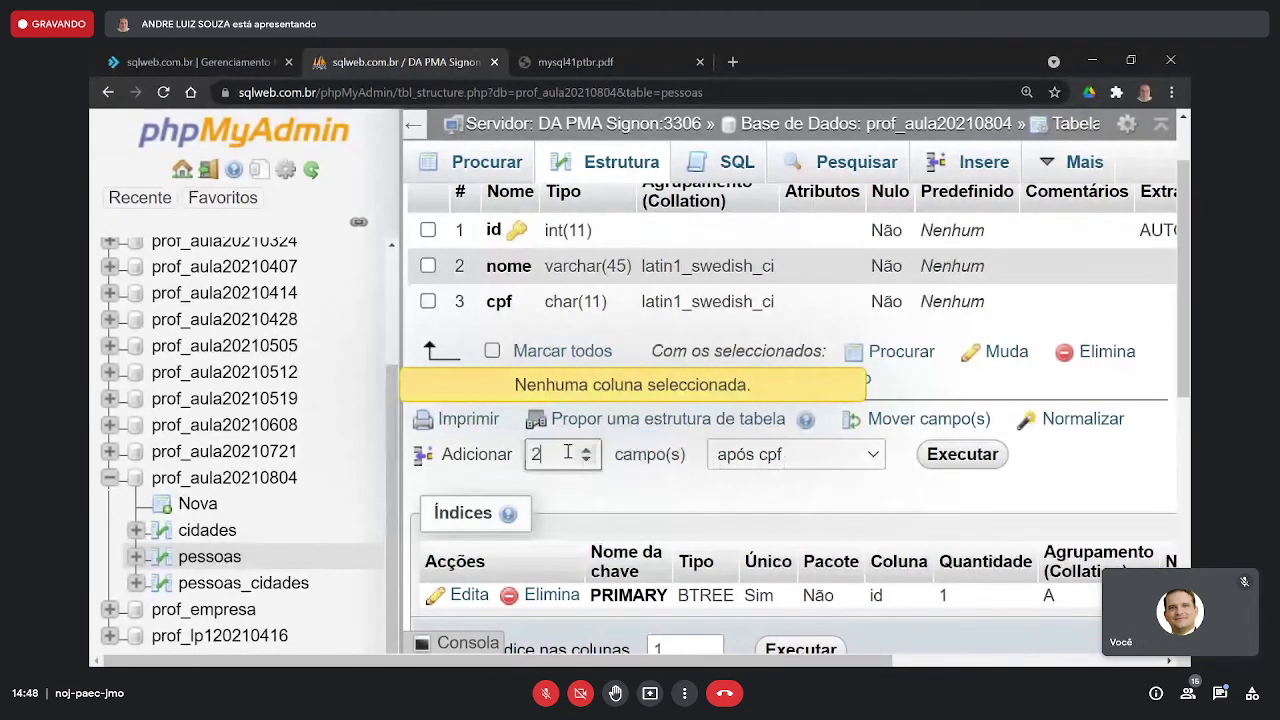
{"action": "left_click", "coordinate": [586, 460]}
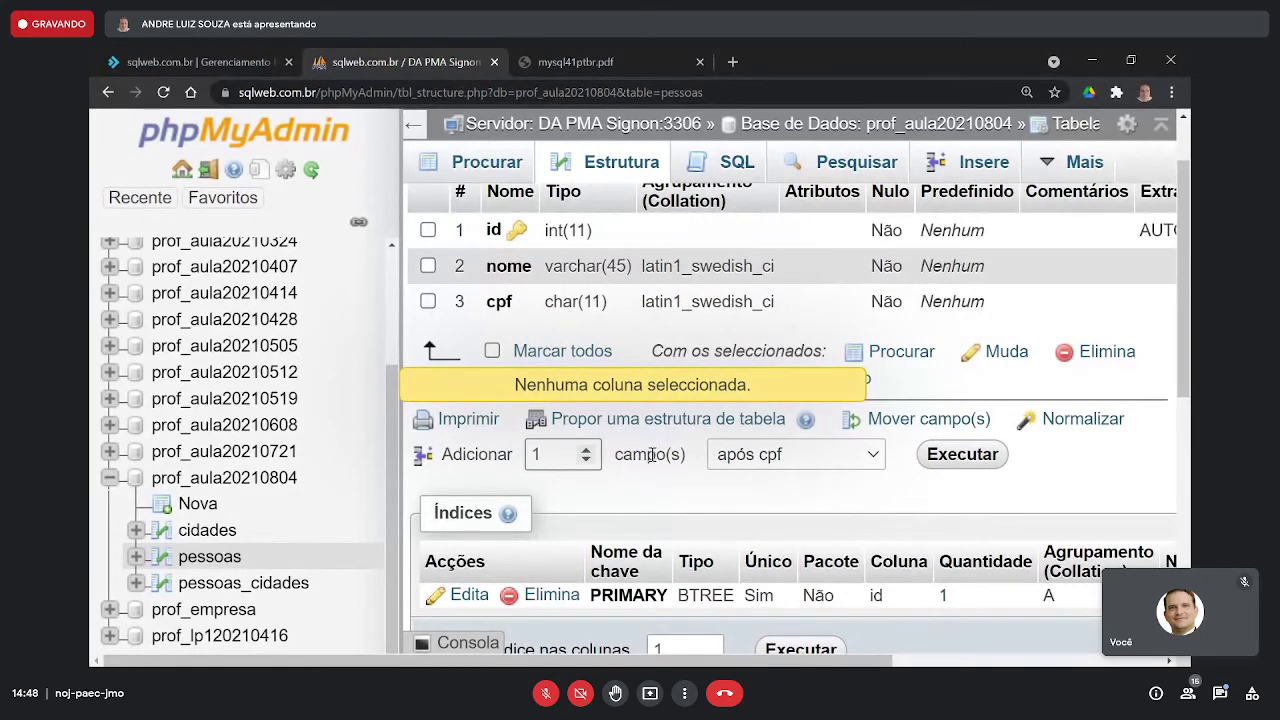
{"action": "left_click", "coordinate": [962, 455]}
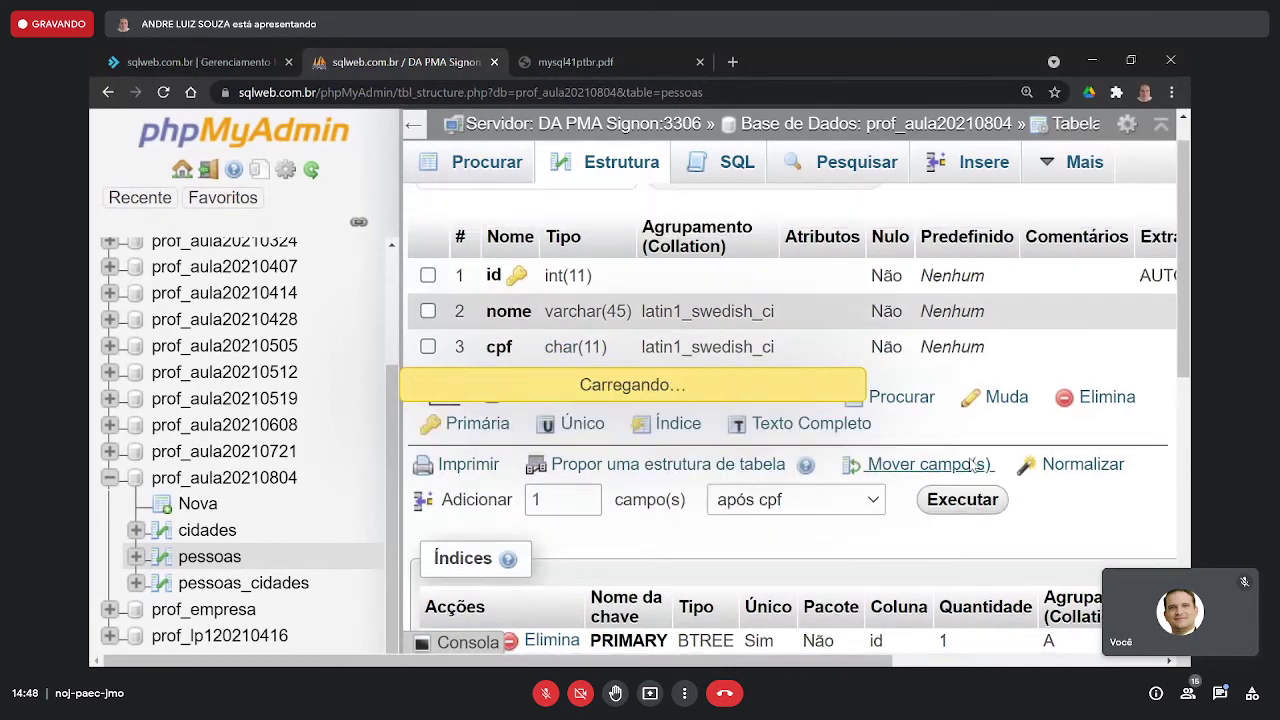
- Name the new column vivo with type CHAR and length 1
{"action": "left_click", "coordinate": [506, 276]}
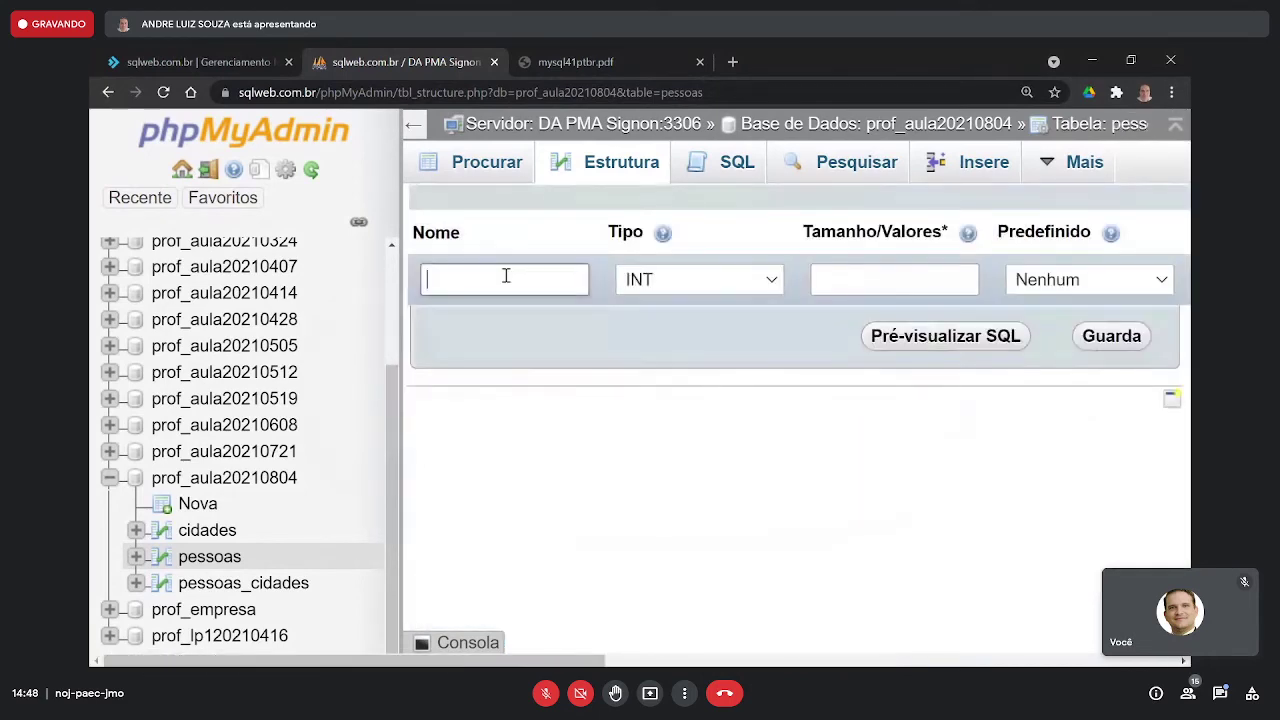
{"action": "type", "text": "vivo"}
{"action": "left_click", "coordinate": [740, 281]}
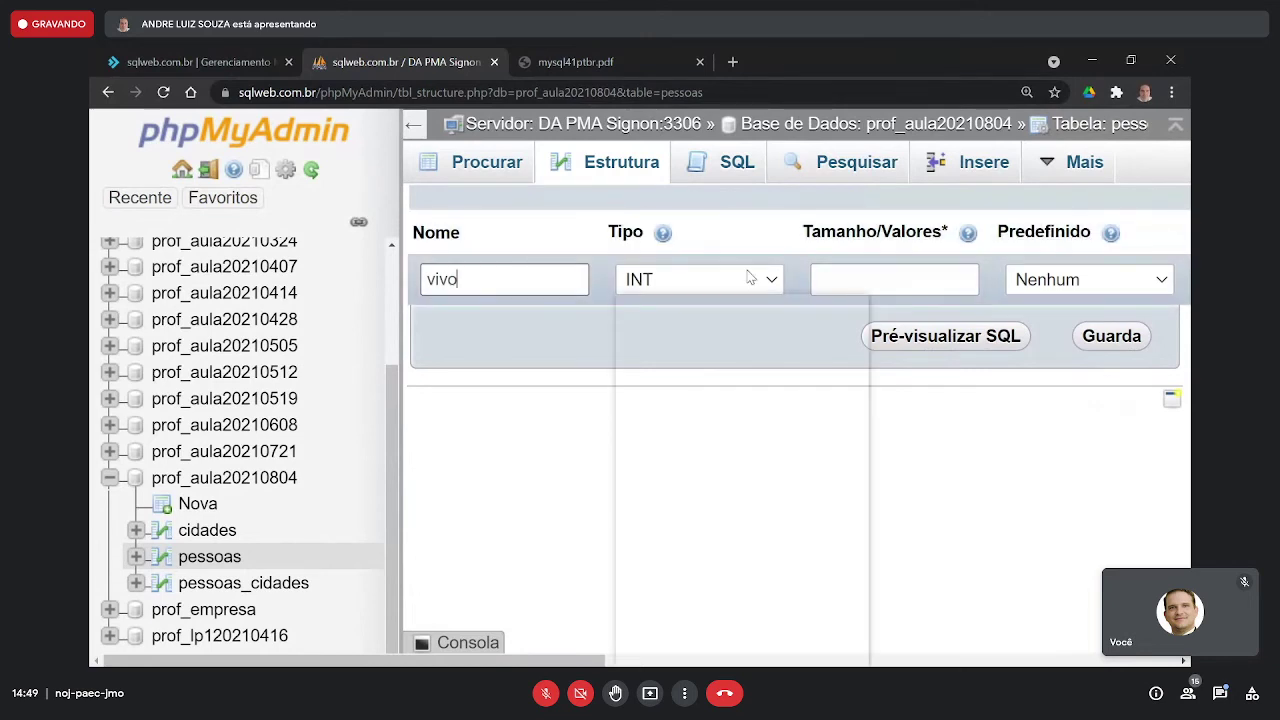
{"action": "scroll", "coordinate": [690, 360], "scroll_direction": "down", "scroll_amount": 5}
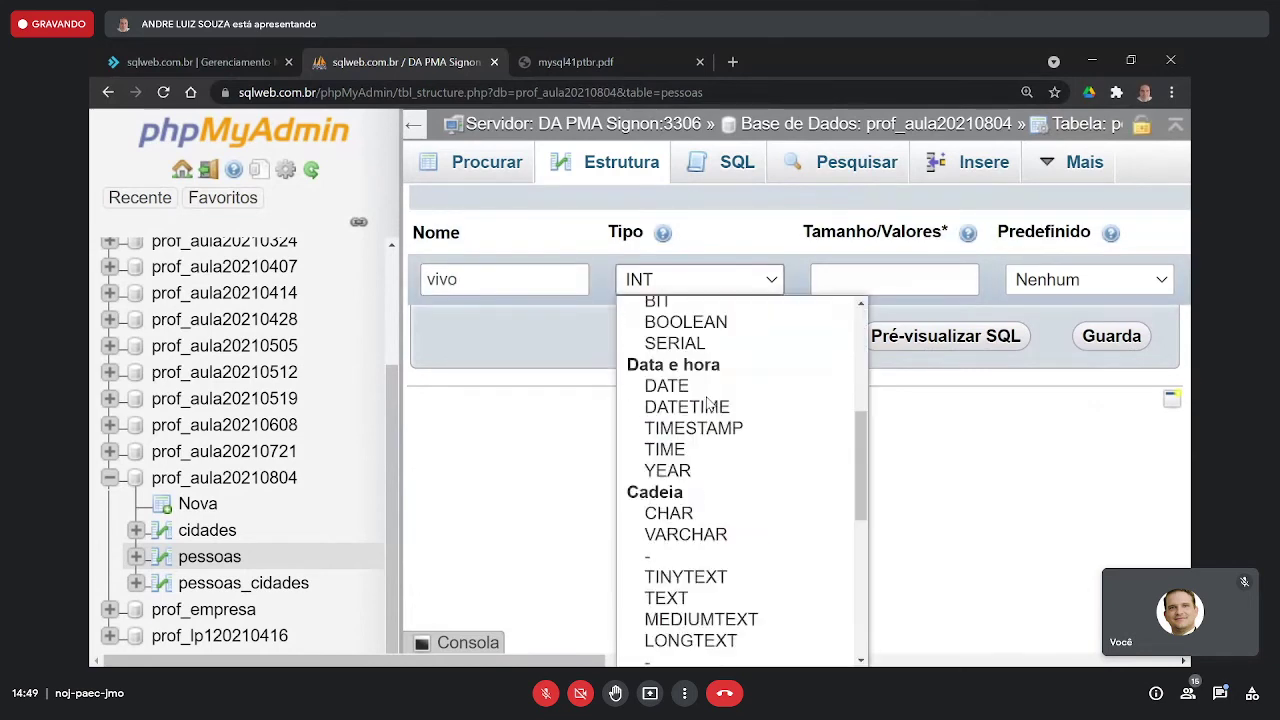
{"action": "left_click", "coordinate": [689, 345]}
{"action": "left_click", "coordinate": [846, 288]}
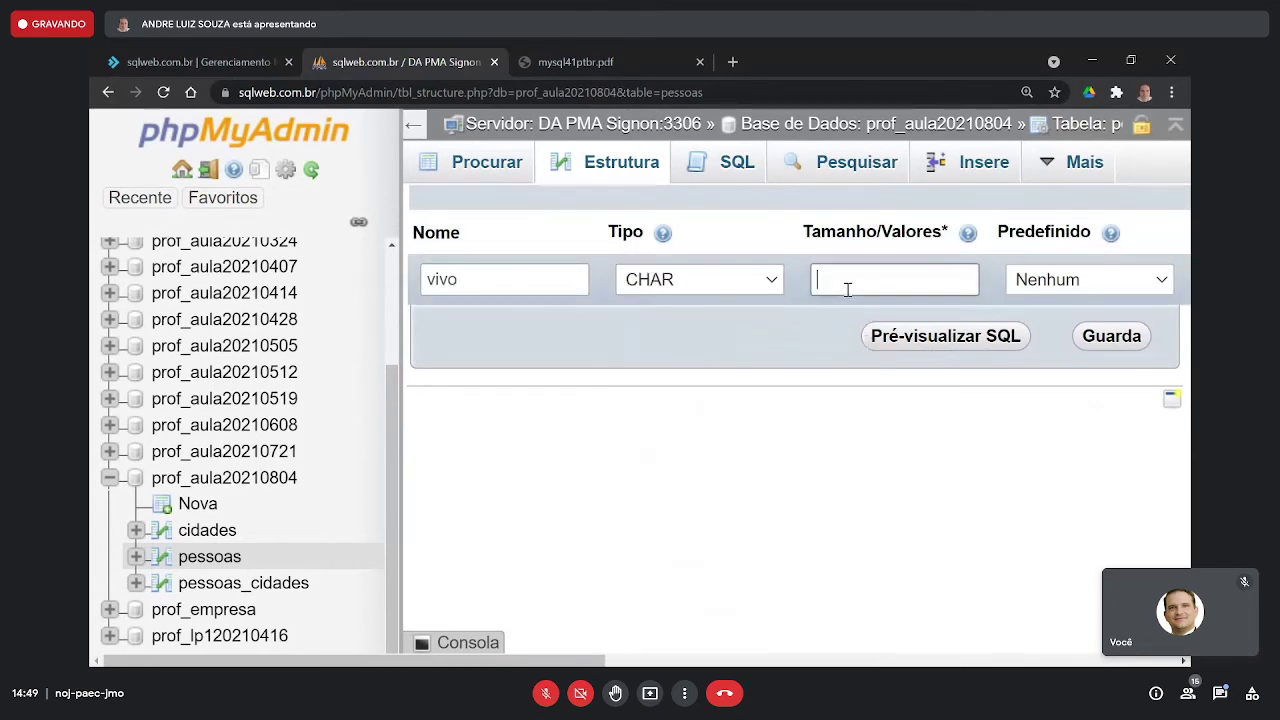
{"action": "type", "text": "1"}
- Leave no default, untick Nulo for vivo and save the column
{"action": "left_click", "coordinate": [1048, 285]}
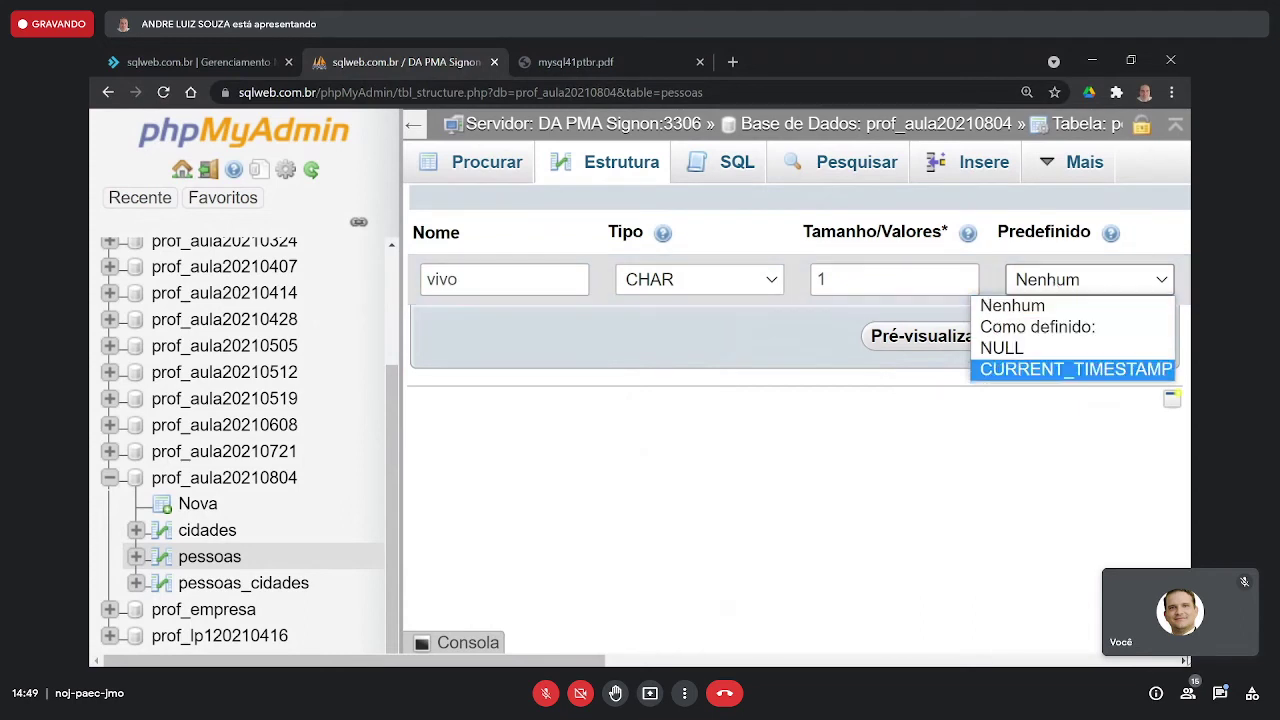
{"action": "left_click", "coordinate": [1184, 660]}
{"action": "left_click_drag", "start_coordinate": [1184, 660], "coordinate": [1184, 660]}
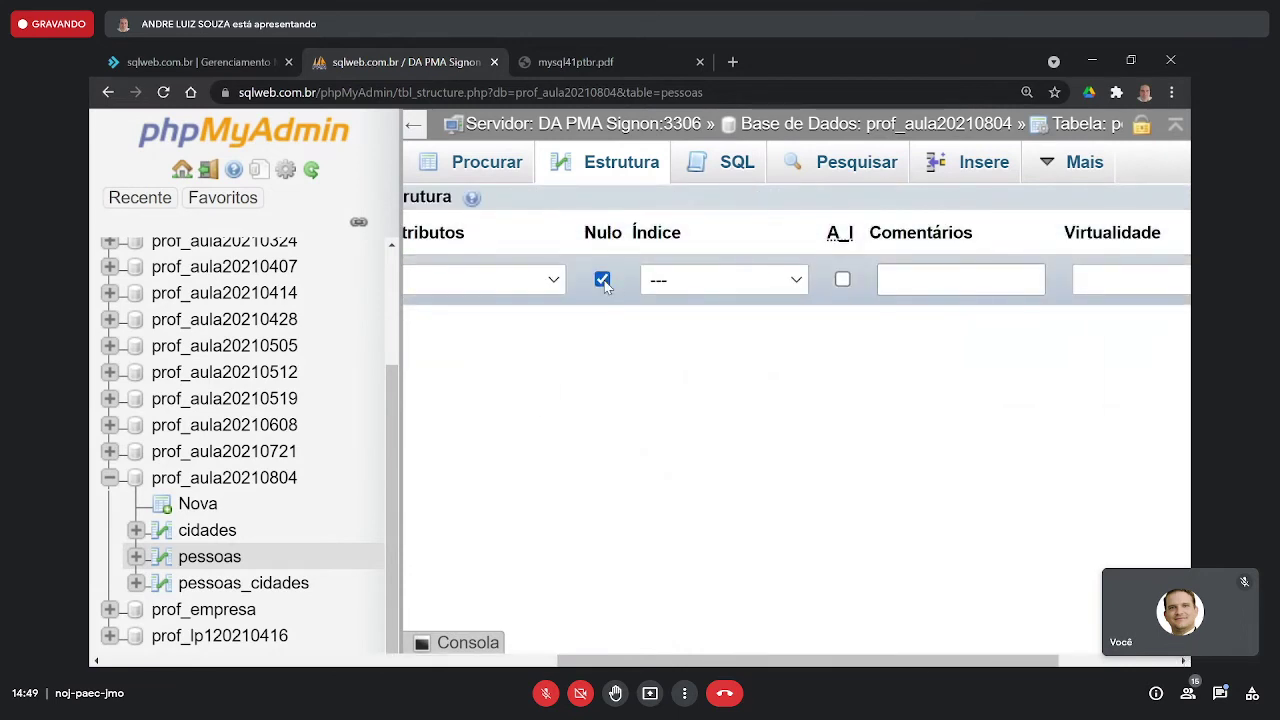
{"action": "left_click", "coordinate": [604, 280]}
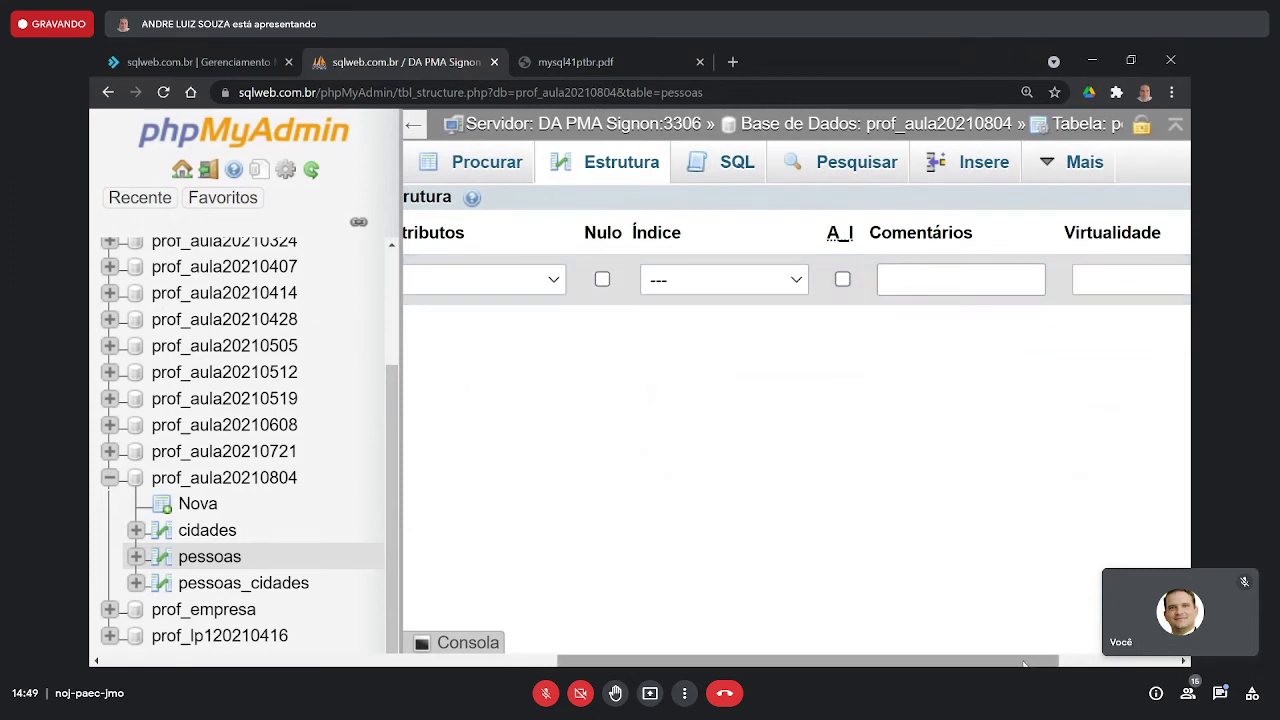
{"action": "left_click_drag", "start_coordinate": [1022, 665], "coordinate": [748, 665]}
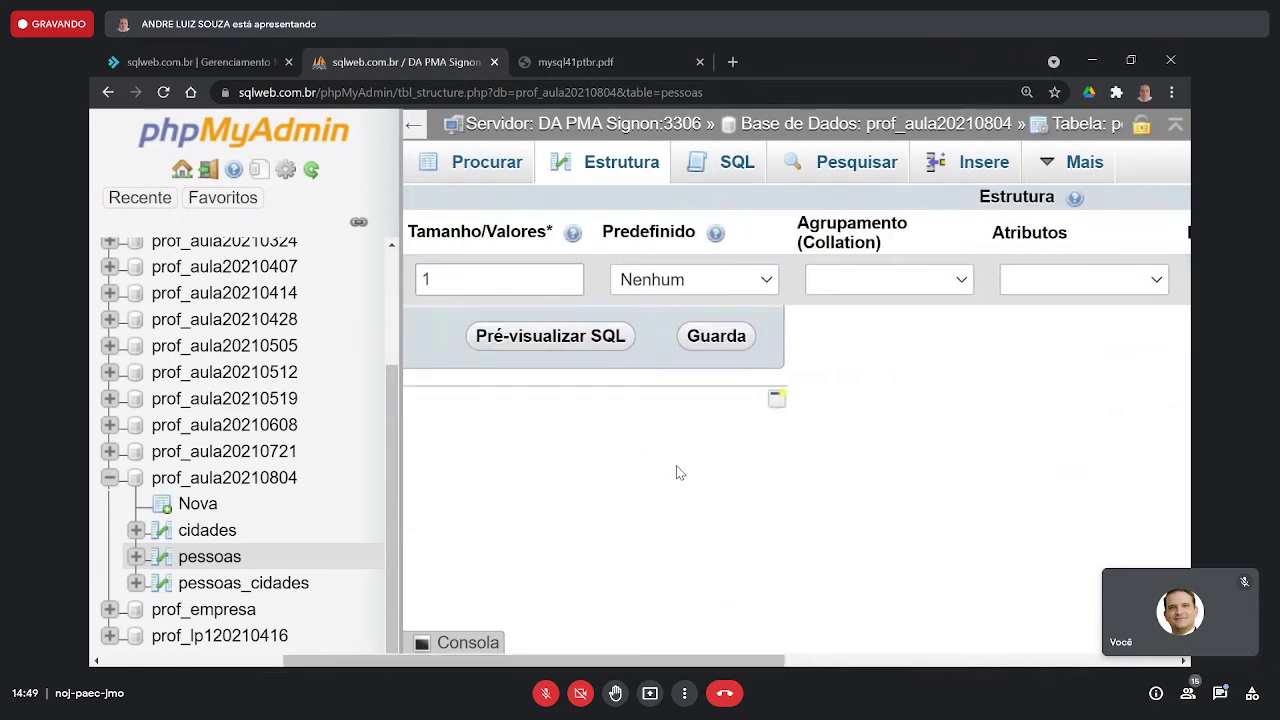
{"action": "left_click_drag", "start_coordinate": [336, 662], "coordinate": [155, 665]}
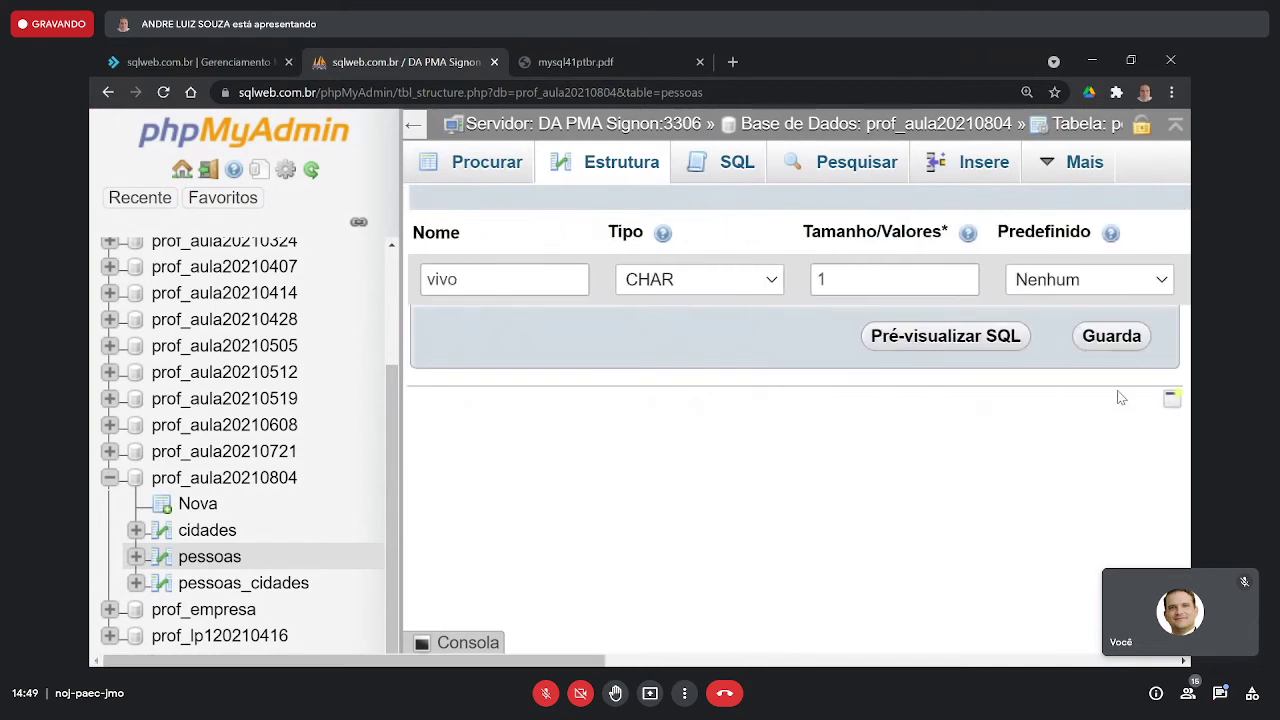
{"action": "left_click", "coordinate": [1110, 338]}
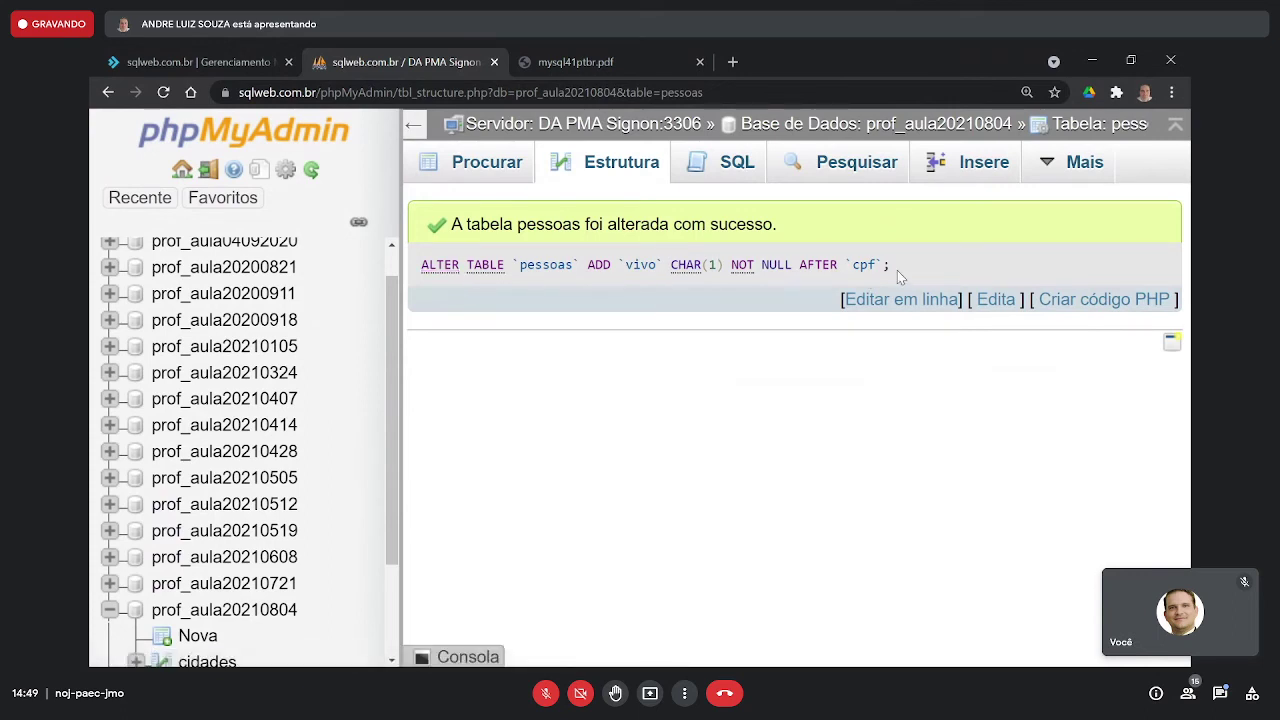
{"action": "left_click_drag", "start_coordinate": [889, 268], "coordinate": [427, 268]}
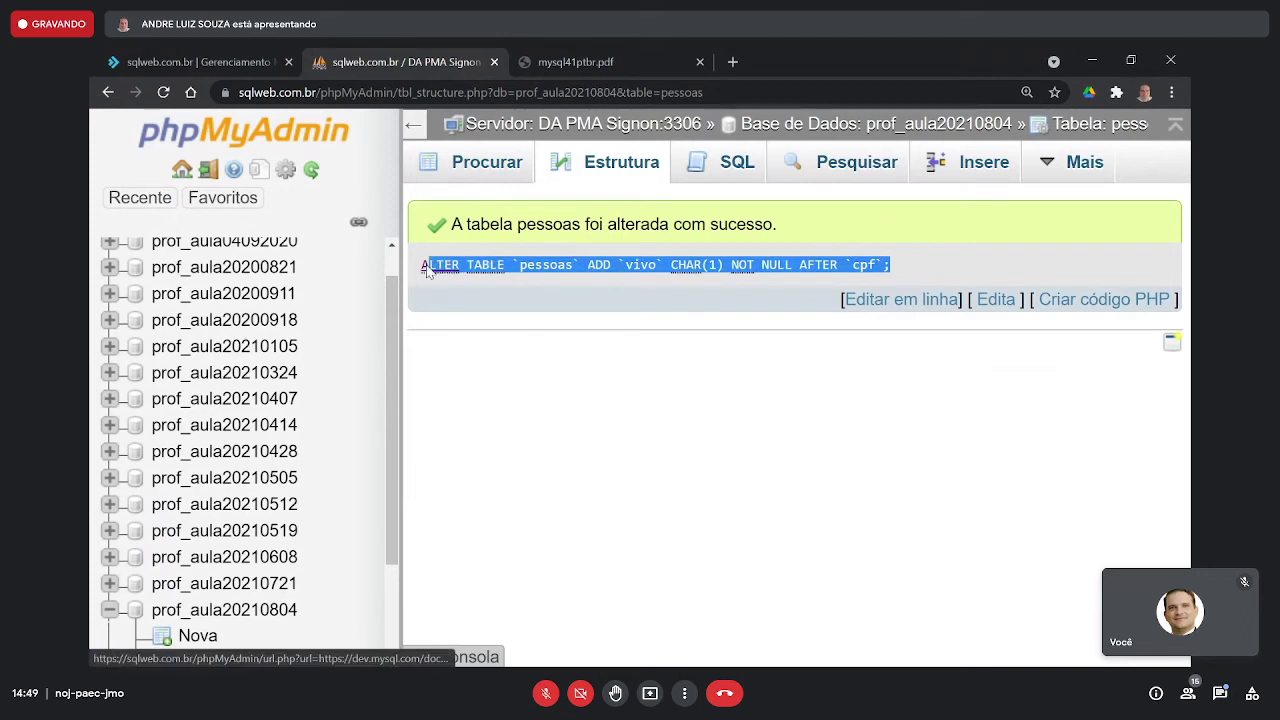
{"action": "left_click", "coordinate": [565, 299]}
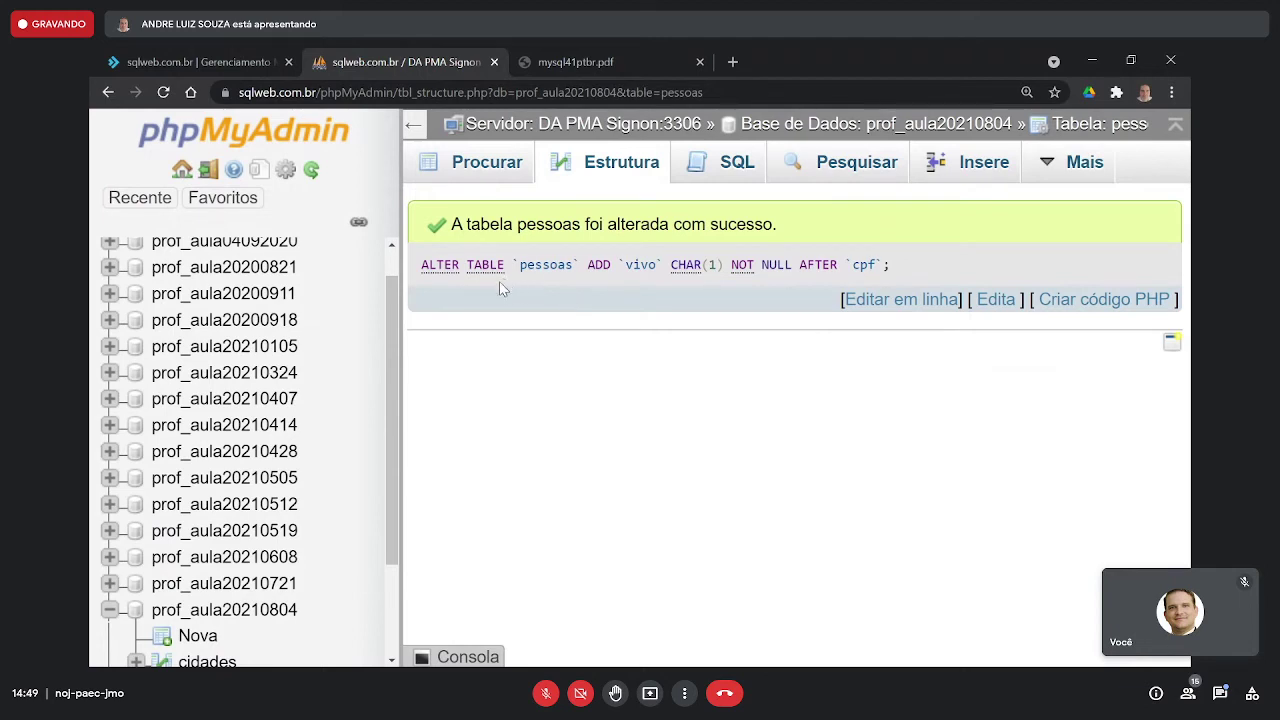
{"action": "left_click_drag", "start_coordinate": [466, 270], "coordinate": [612, 268]}
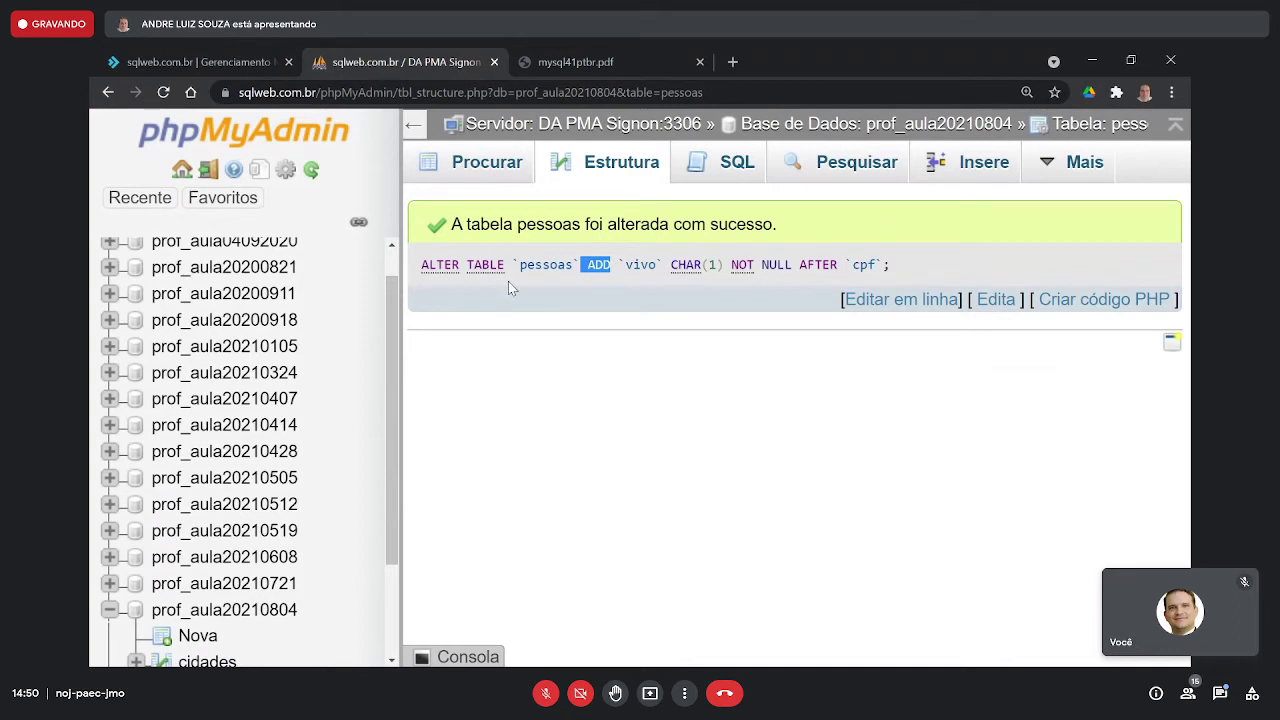
{"action": "left_click_drag", "start_coordinate": [512, 268], "coordinate": [423, 270]}
{"action": "left_click_drag", "start_coordinate": [580, 268], "coordinate": [615, 265]}
{"action": "left_click_drag", "start_coordinate": [626, 266], "coordinate": [890, 265]}
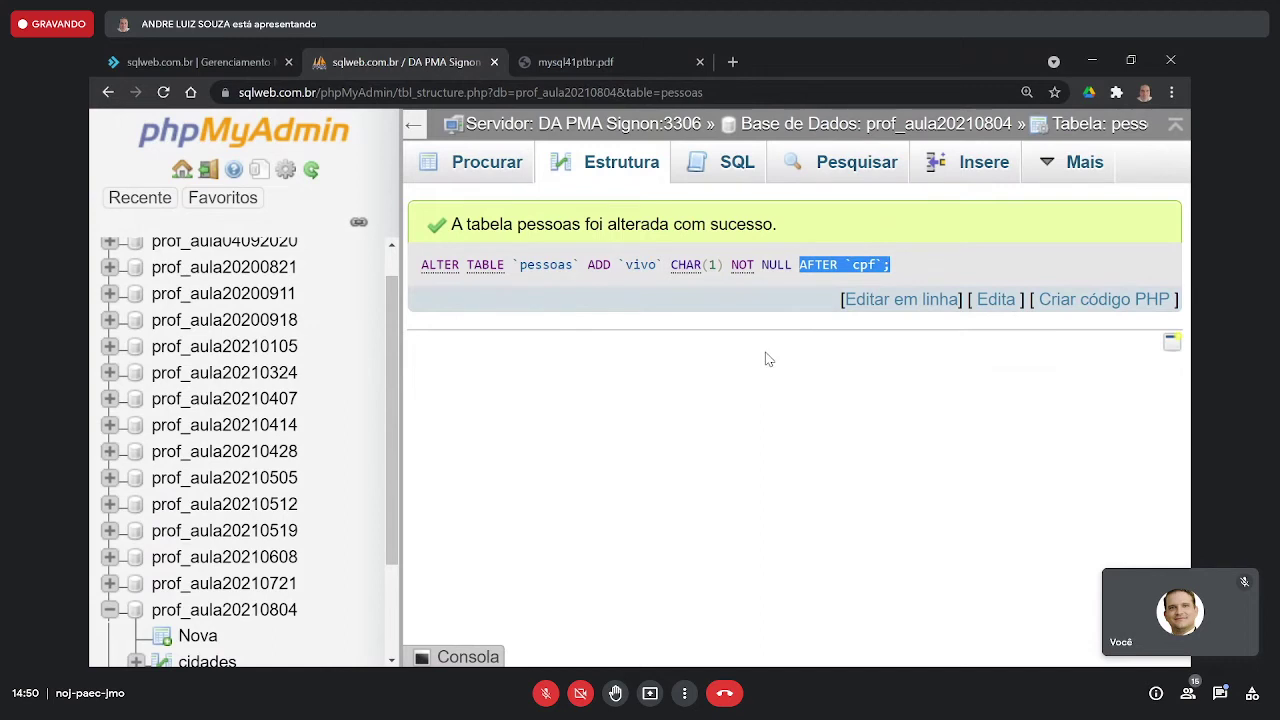
{"action": "left_click_drag", "start_coordinate": [544, 224], "coordinate": [764, 230]}
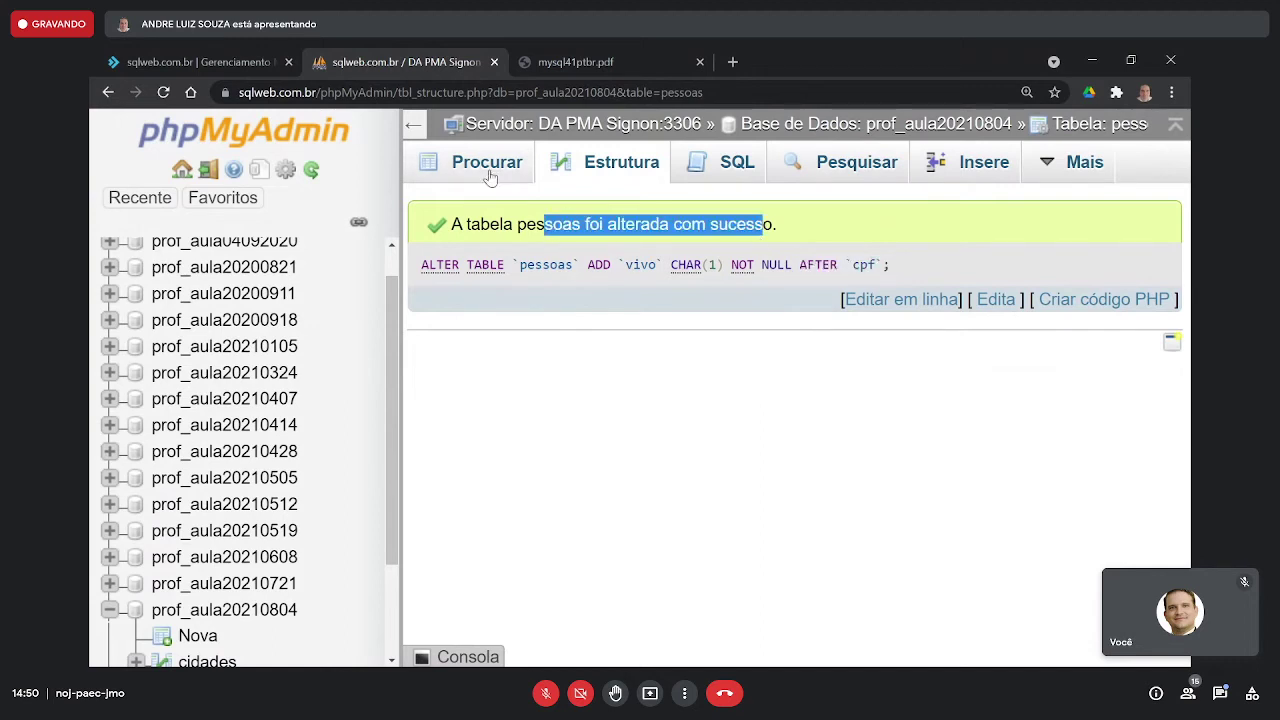
- Edit the pessoas row with id 1 and set its vivo value to 'S'
{"action": "left_click", "coordinate": [490, 176]}
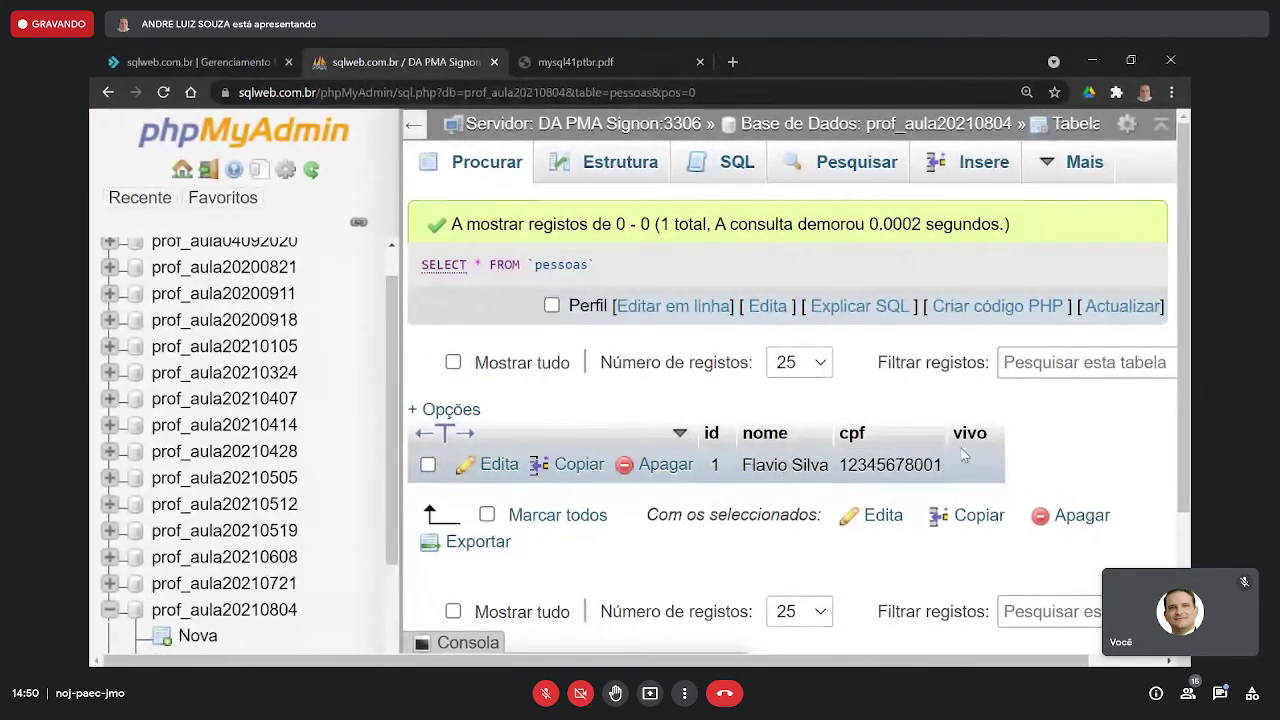
{"action": "left_click", "coordinate": [898, 518]}
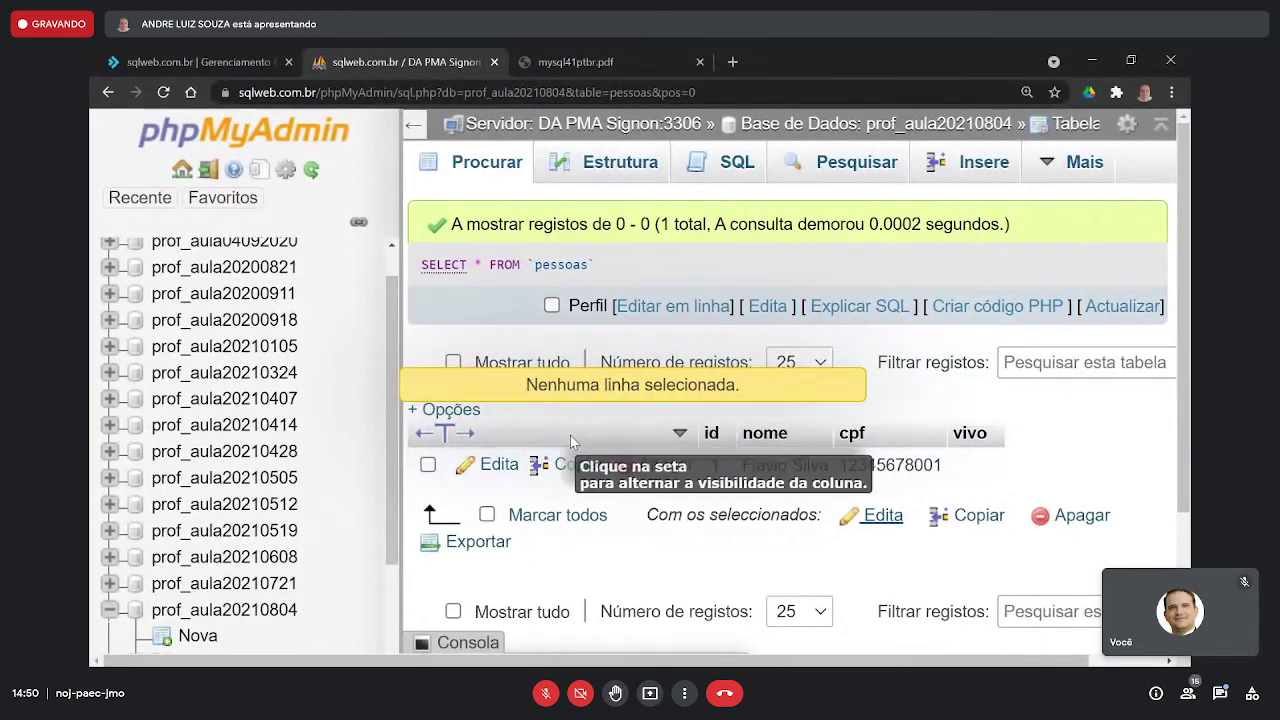
{"action": "left_click", "coordinate": [503, 466]}
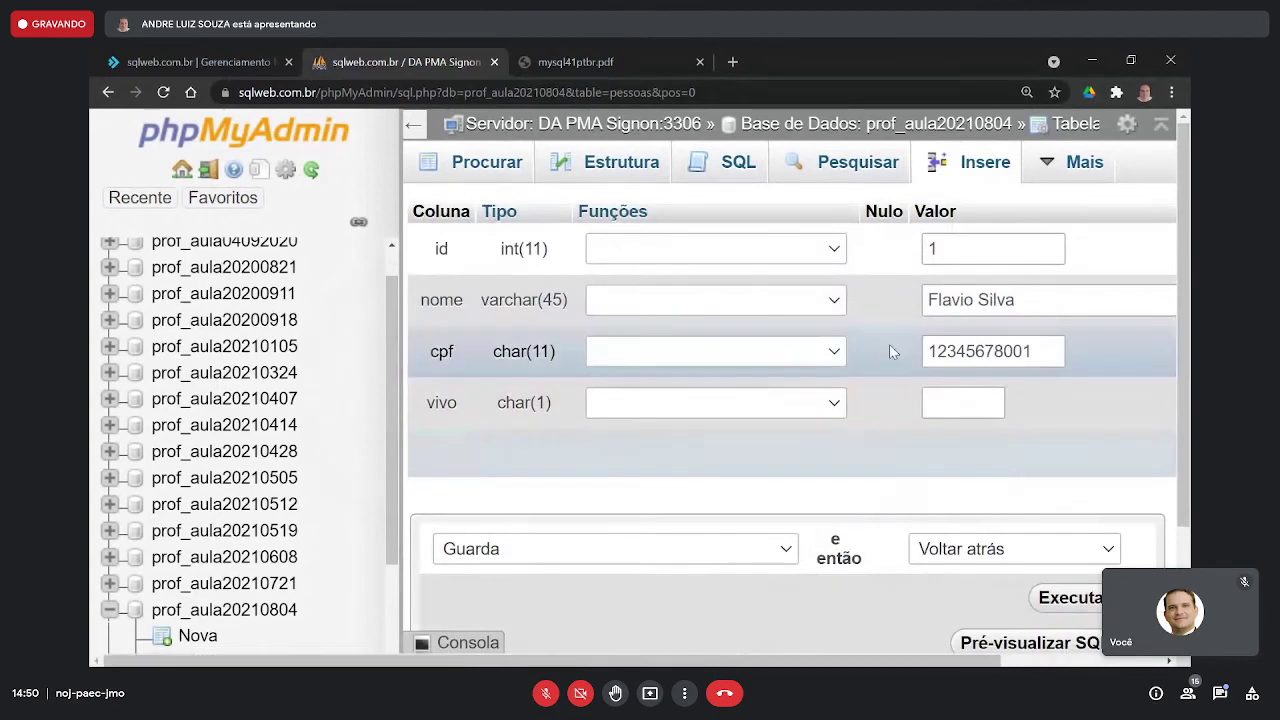
{"action": "left_click", "coordinate": [949, 398]}
{"action": "type", "text": "S"}
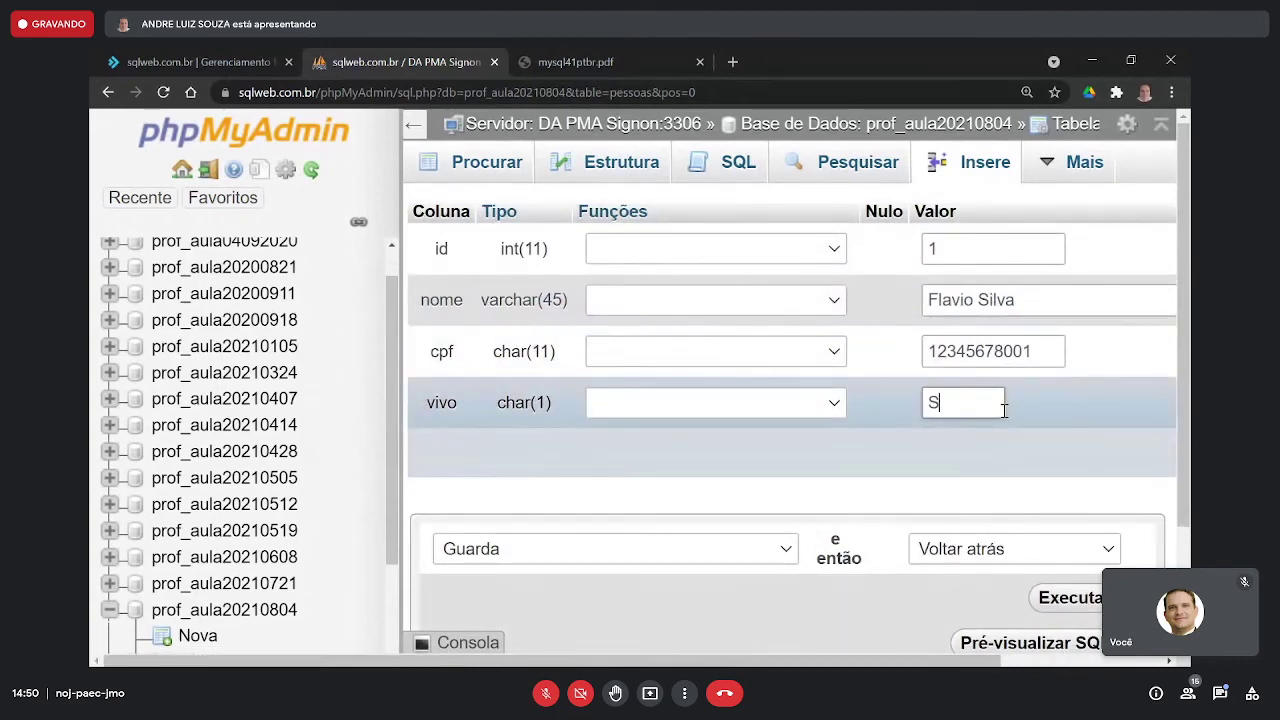
{"action": "left_click", "coordinate": [1062, 598]}
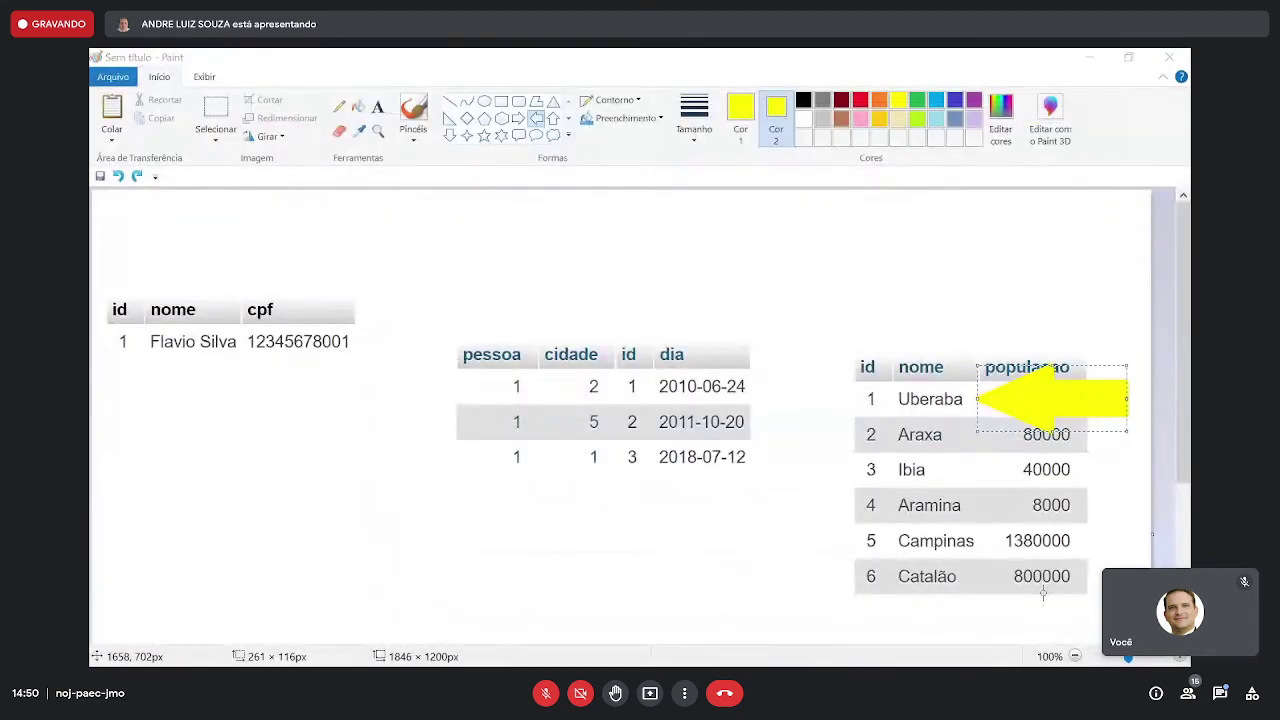
- Return to phpMyAdmin and start a screen snip of the updated table
{"action": "key", "text": "alt+Tab"}
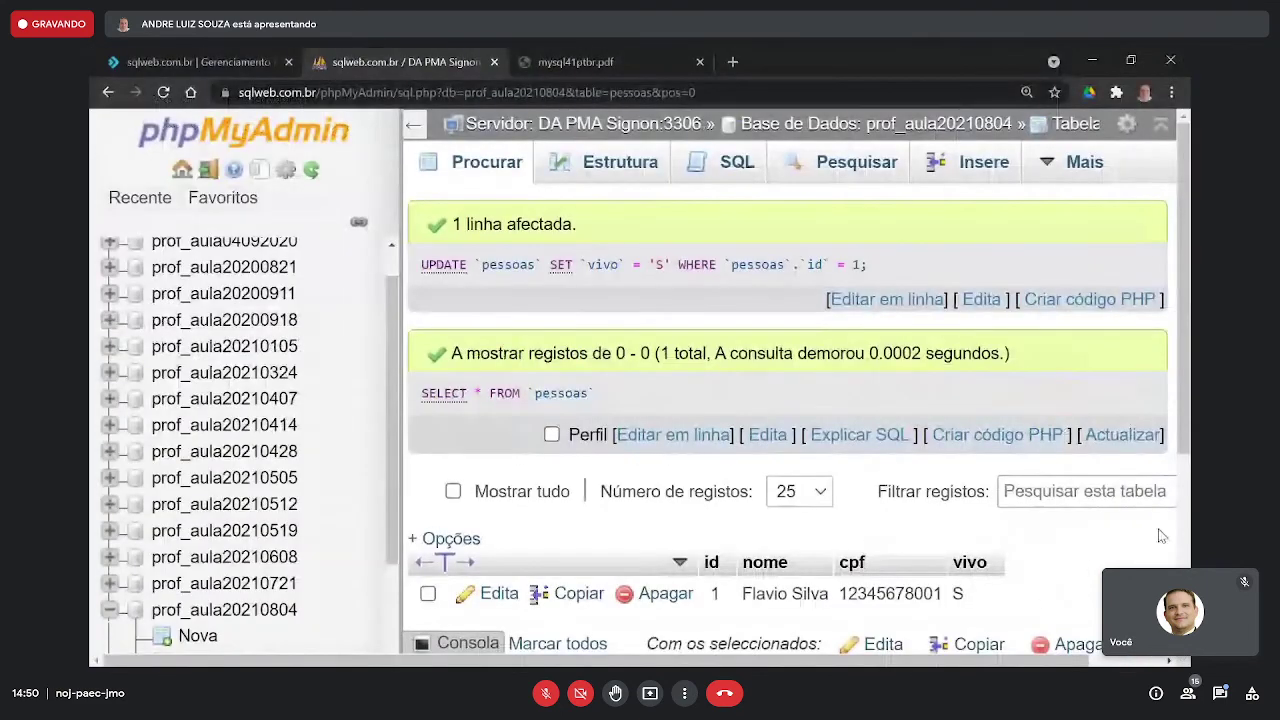
{"action": "scroll", "coordinate": [1145, 535], "scroll_direction": "down", "scroll_amount": 1}
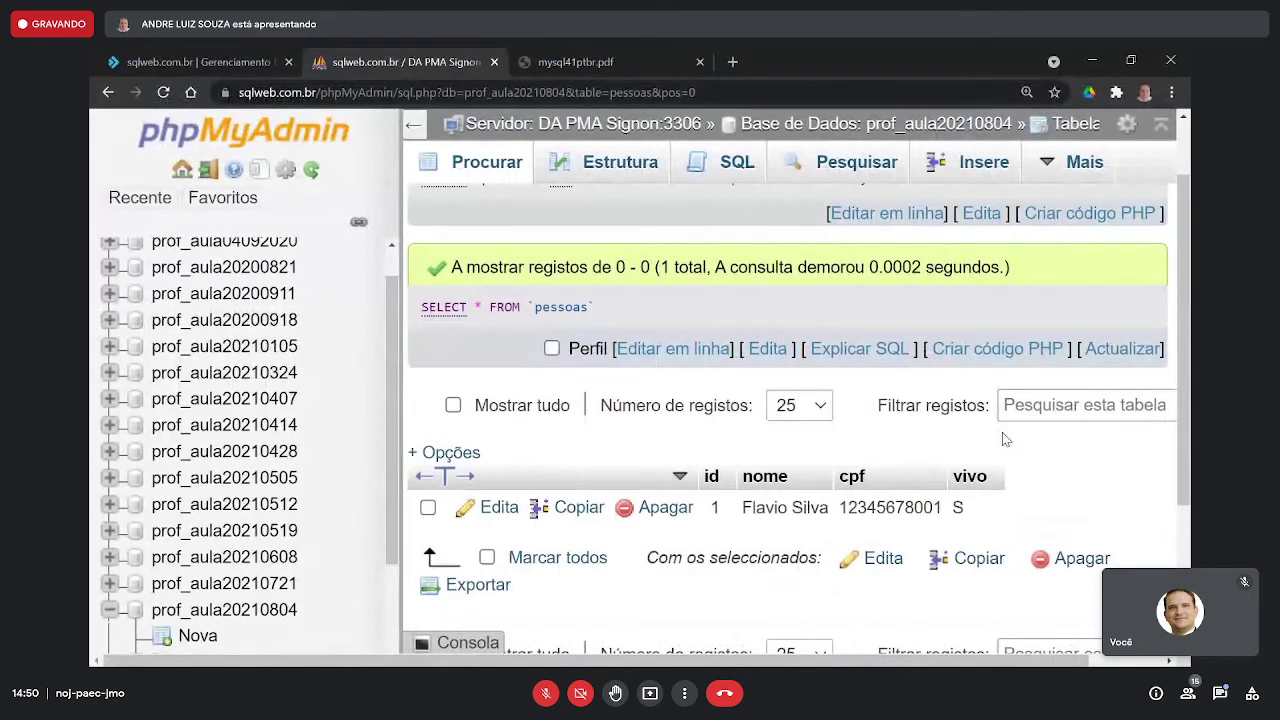
{"action": "key", "text": "super+shift+s"}
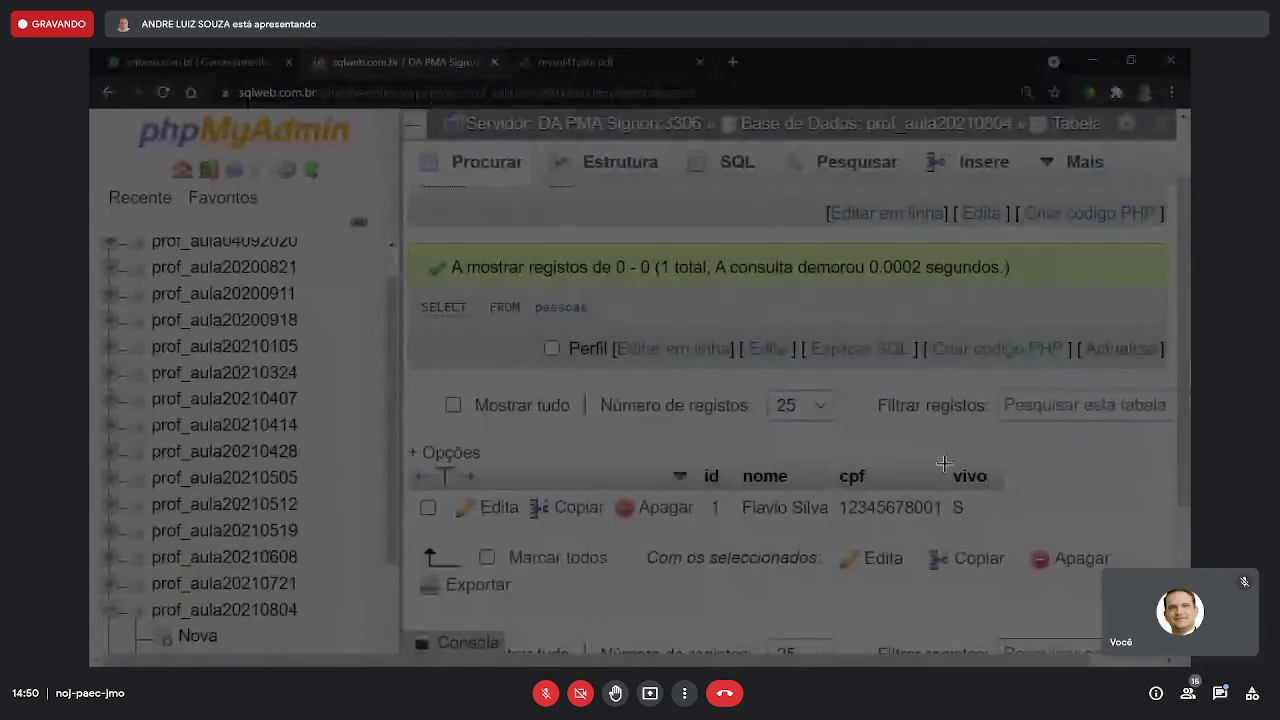
- Capture the vivo column with its 'S' value and paste it beside cpf in the Paint diagram
{"action": "mouse_move", "coordinate": [944, 462]}
{"action": "left_mouse_down"}
{"action": "mouse_move", "coordinate": [988, 514]}
{"action": "mouse_move", "coordinate": [1010, 518]}
{"action": "left_mouse_up"}
{"action": "key", "text": "alt+Tab"}
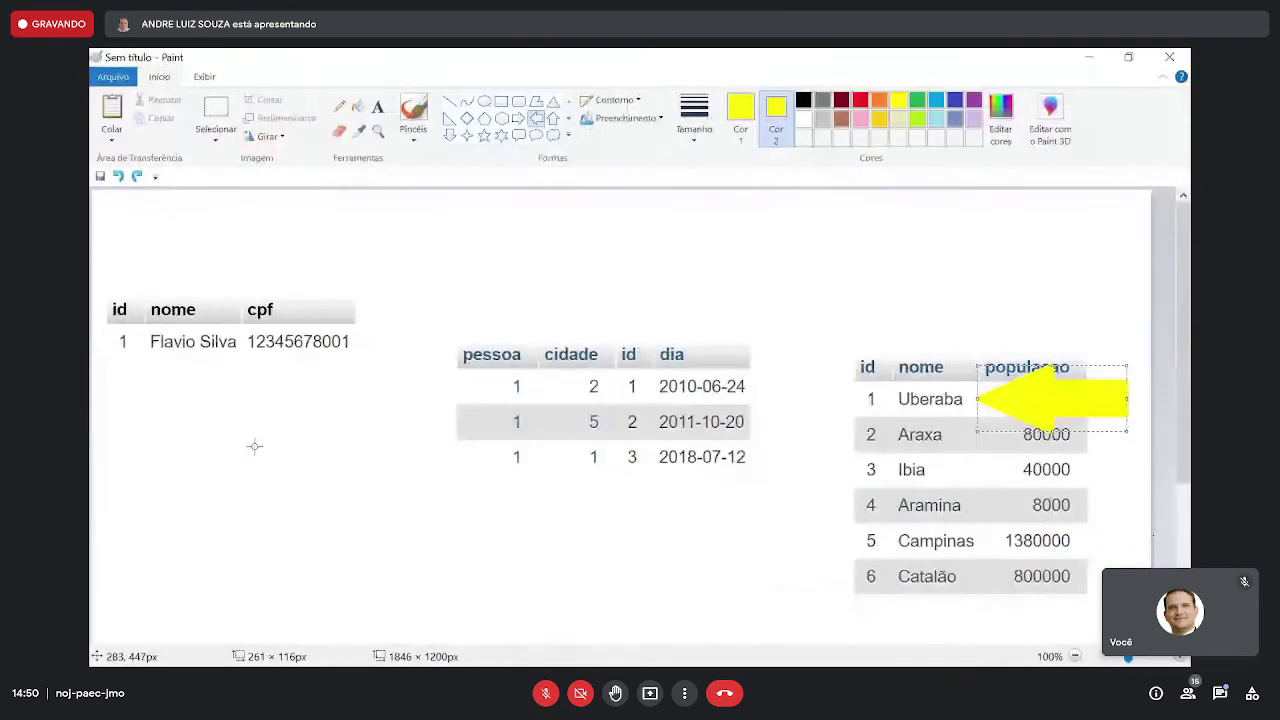
{"action": "key", "text": "ctrl+v"}
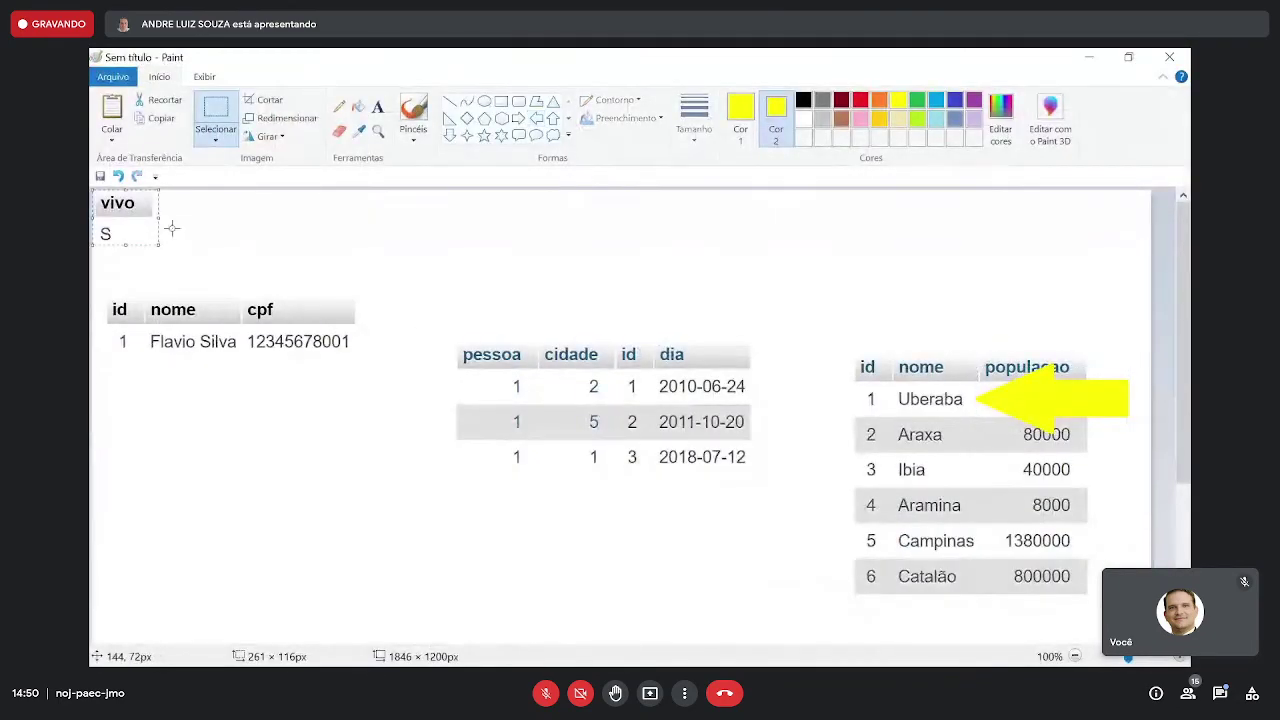
{"action": "left_click_drag", "start_coordinate": [131, 218], "coordinate": [386, 326]}
{"action": "left_click", "coordinate": [481, 230]}
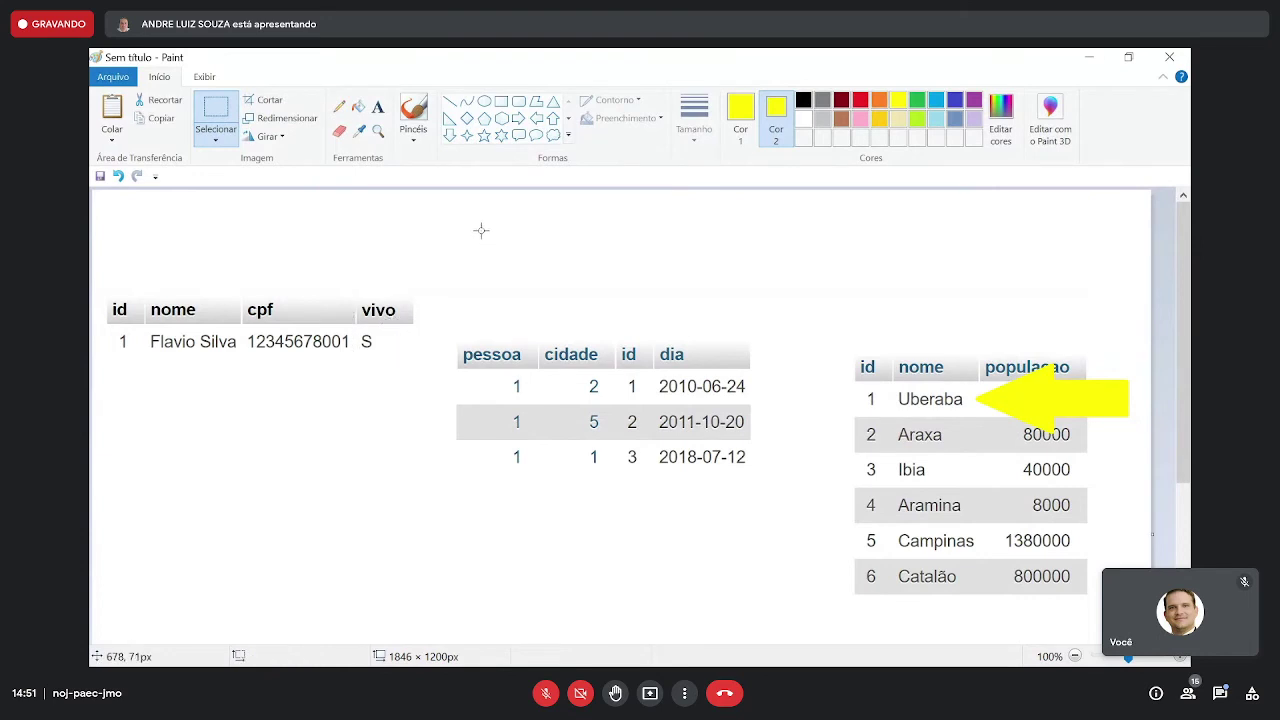
- Try nudging the whole pessoas table image upward, then undo that move
{"action": "left_click_drag", "start_coordinate": [430, 265], "coordinate": [100, 369]}
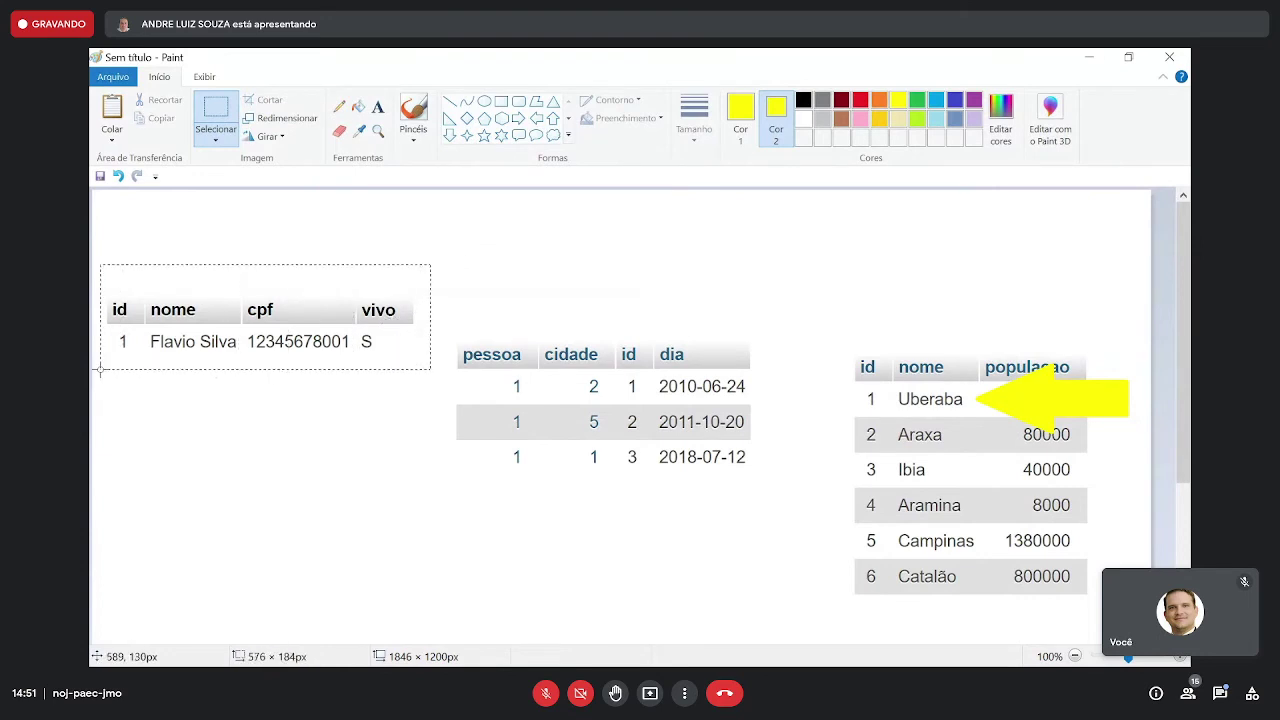
{"action": "left_click_drag", "start_coordinate": [251, 330], "coordinate": [252, 309]}
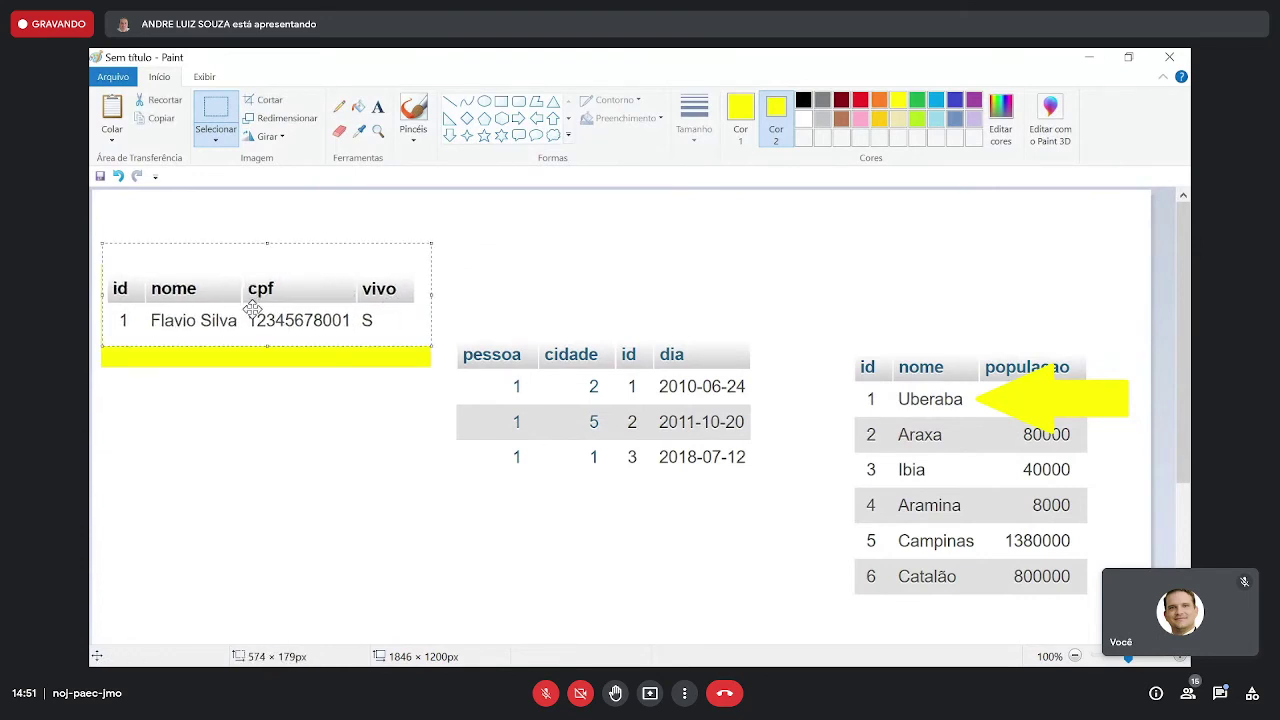
{"action": "key", "text": "ctrl+z"}
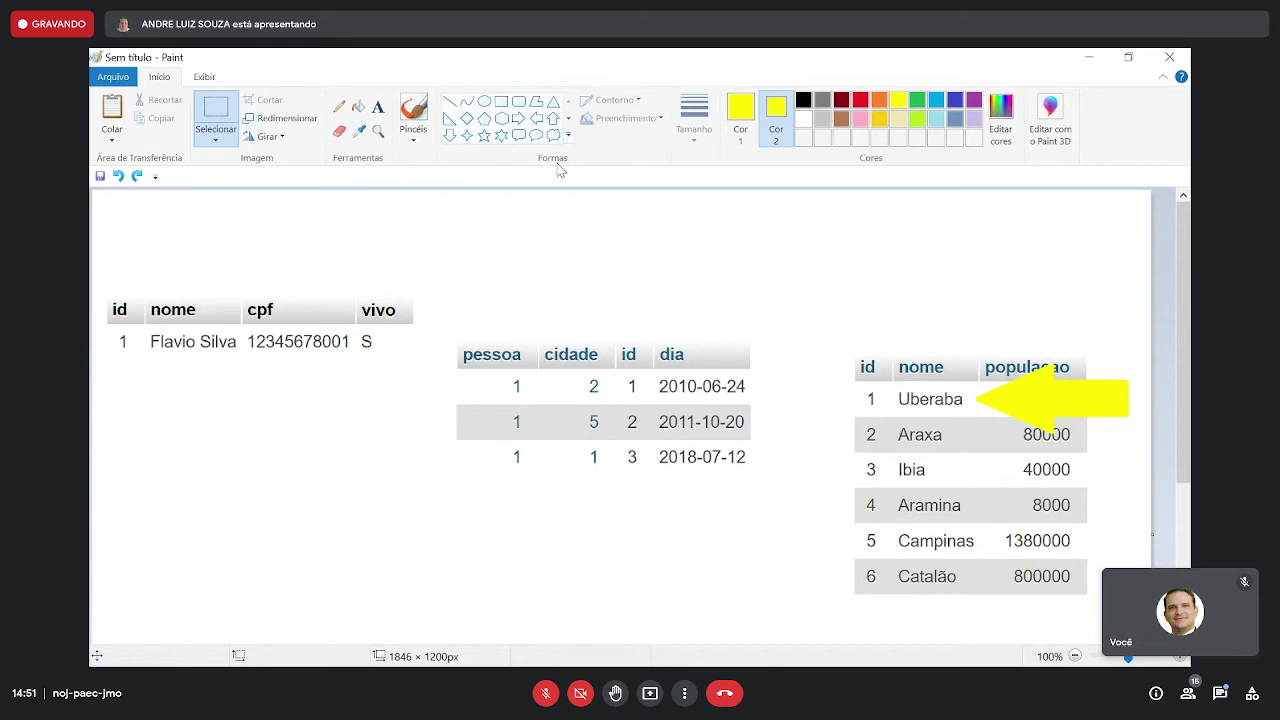
{"action": "left_click", "coordinate": [553, 118]}
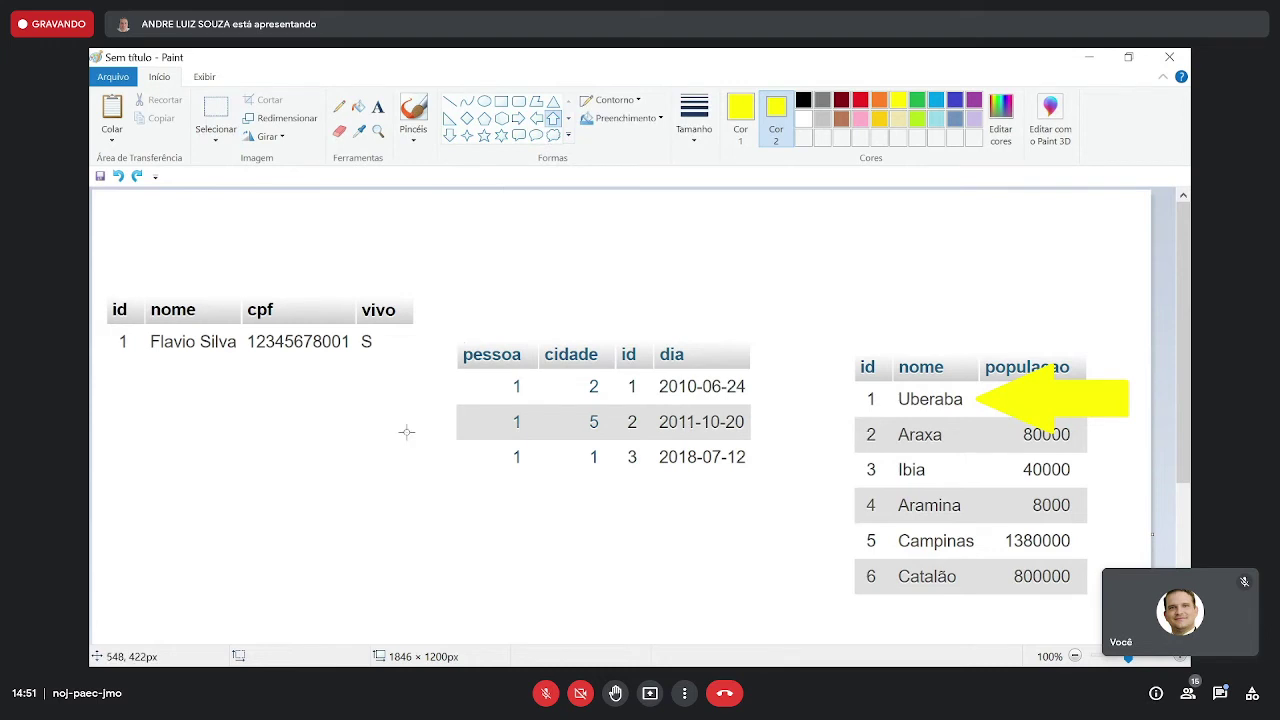
{"action": "left_click_drag", "start_coordinate": [410, 435], "coordinate": [336, 350]}
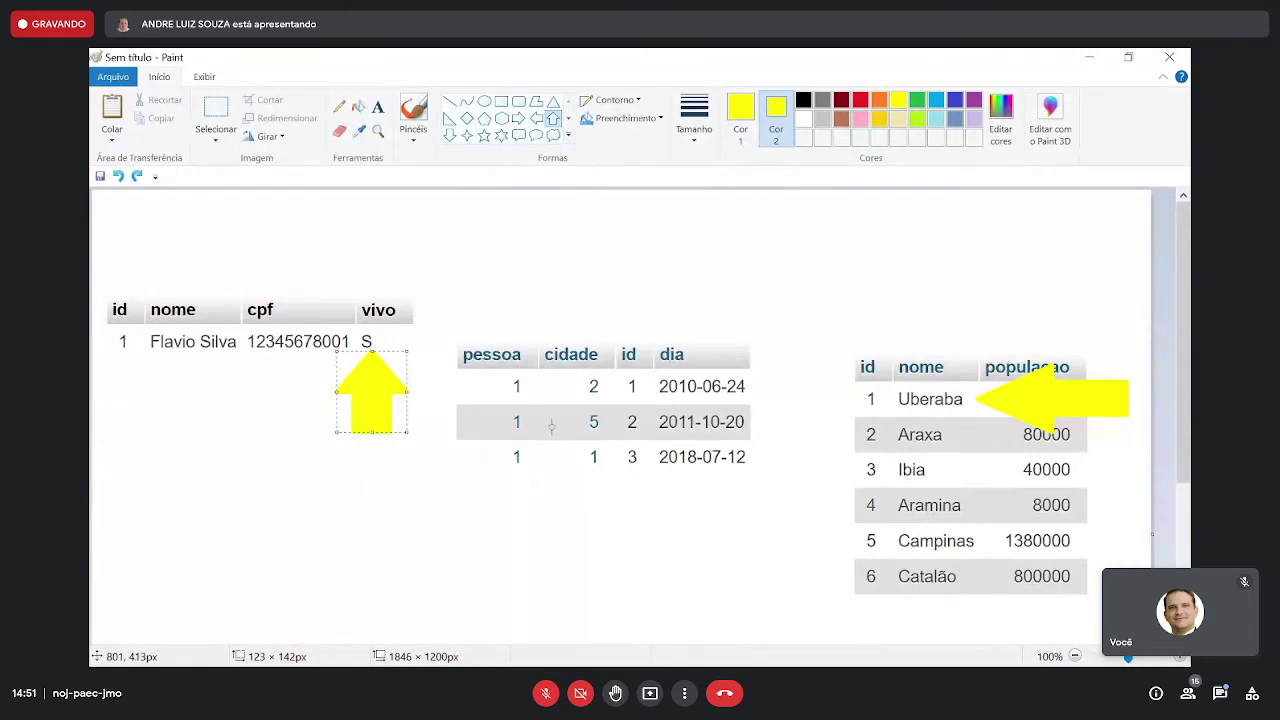
{"action": "left_click_drag", "start_coordinate": [553, 428], "coordinate": [630, 391]}
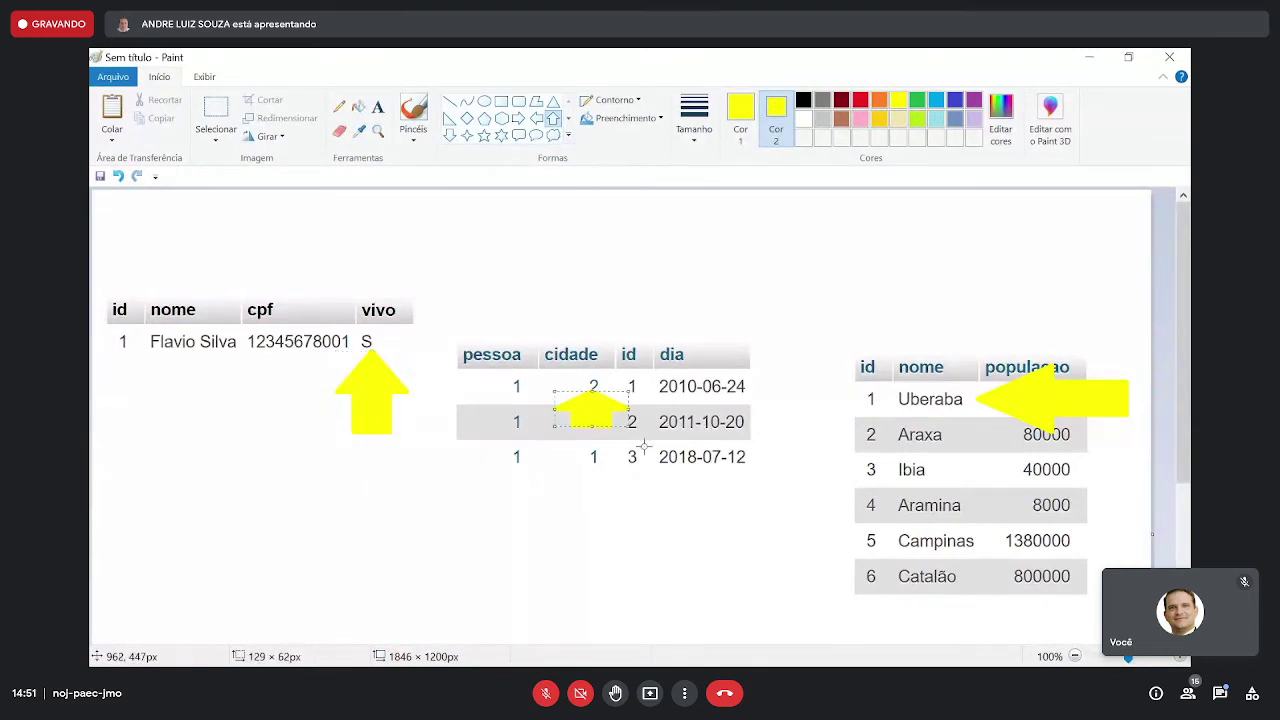
{"action": "key", "text": "ctrl+z"}
{"action": "left_click_drag", "start_coordinate": [570, 512], "coordinate": [618, 402]}
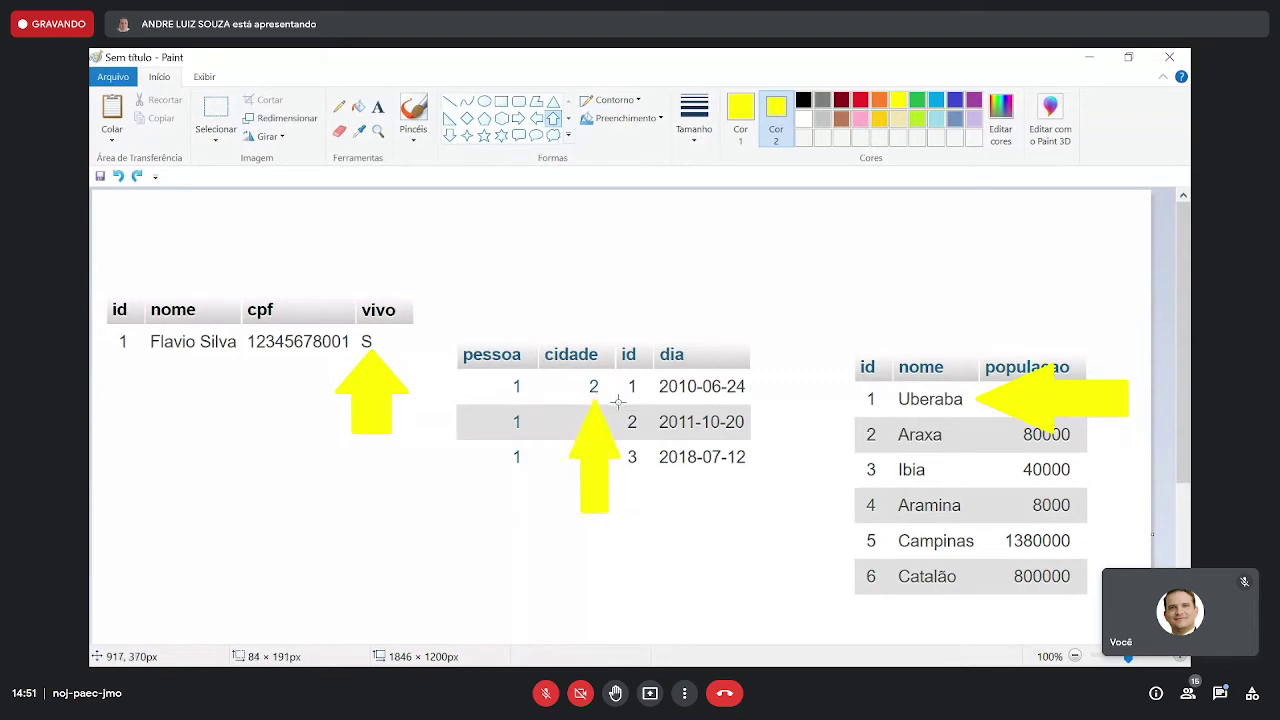
{"action": "key", "text": "ctrl+z"}
{"action": "left_click_drag", "start_coordinate": [553, 530], "coordinate": [633, 432]}
{"action": "left_click_drag", "start_coordinate": [663, 531], "coordinate": [762, 442]}
{"action": "key", "text": "ctrl+z"}
{"action": "key", "text": "ctrl+z"}
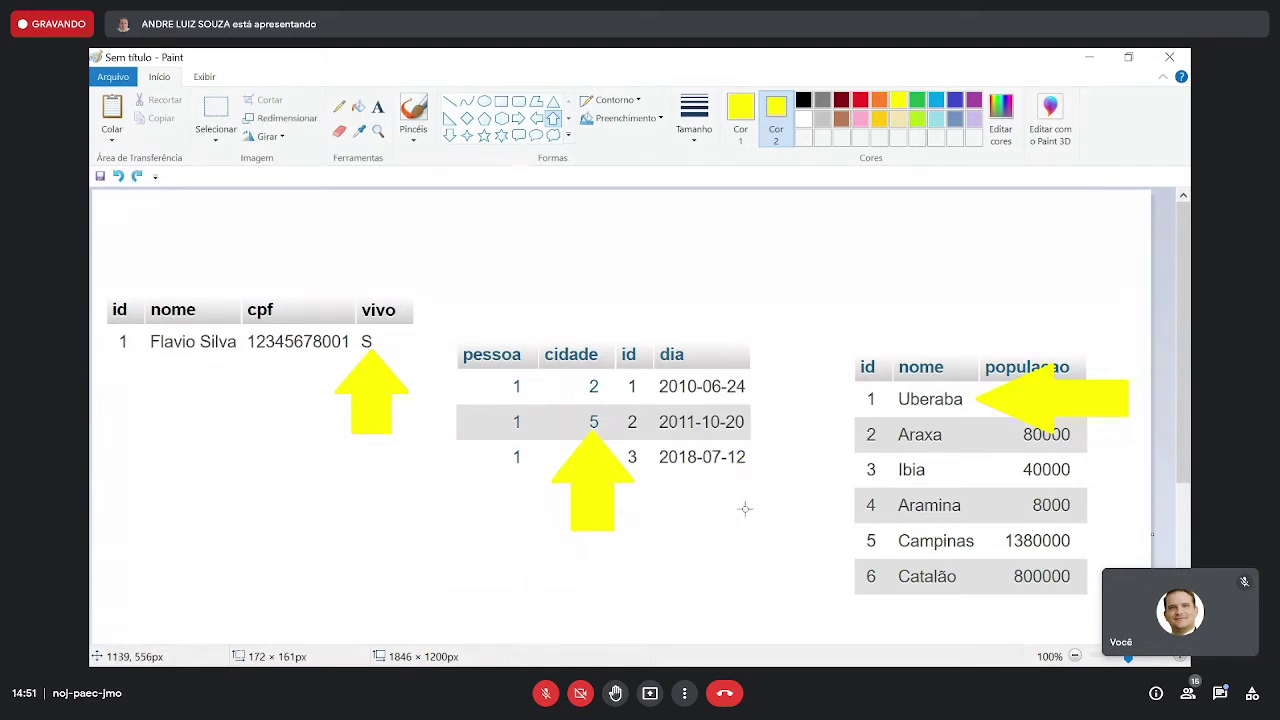
{"action": "left_click_drag", "start_coordinate": [572, 560], "coordinate": [623, 470]}
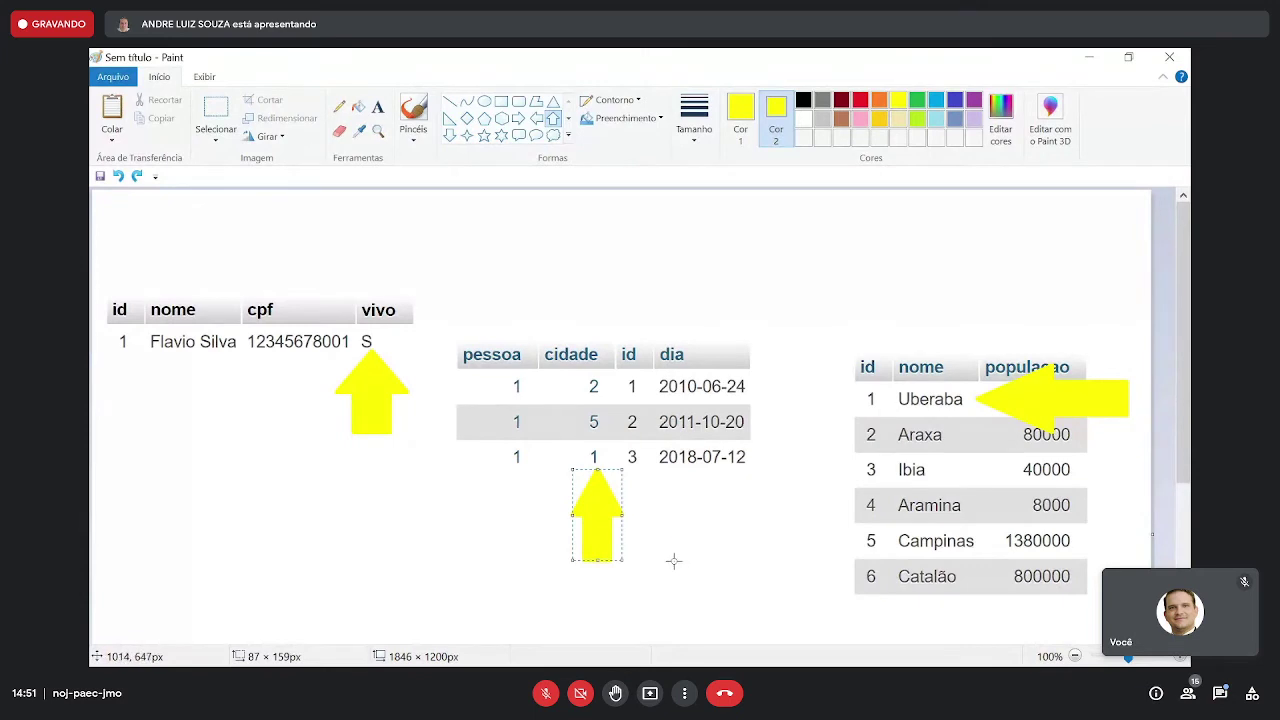
{"action": "left_click_drag", "start_coordinate": [674, 561], "coordinate": [733, 466]}
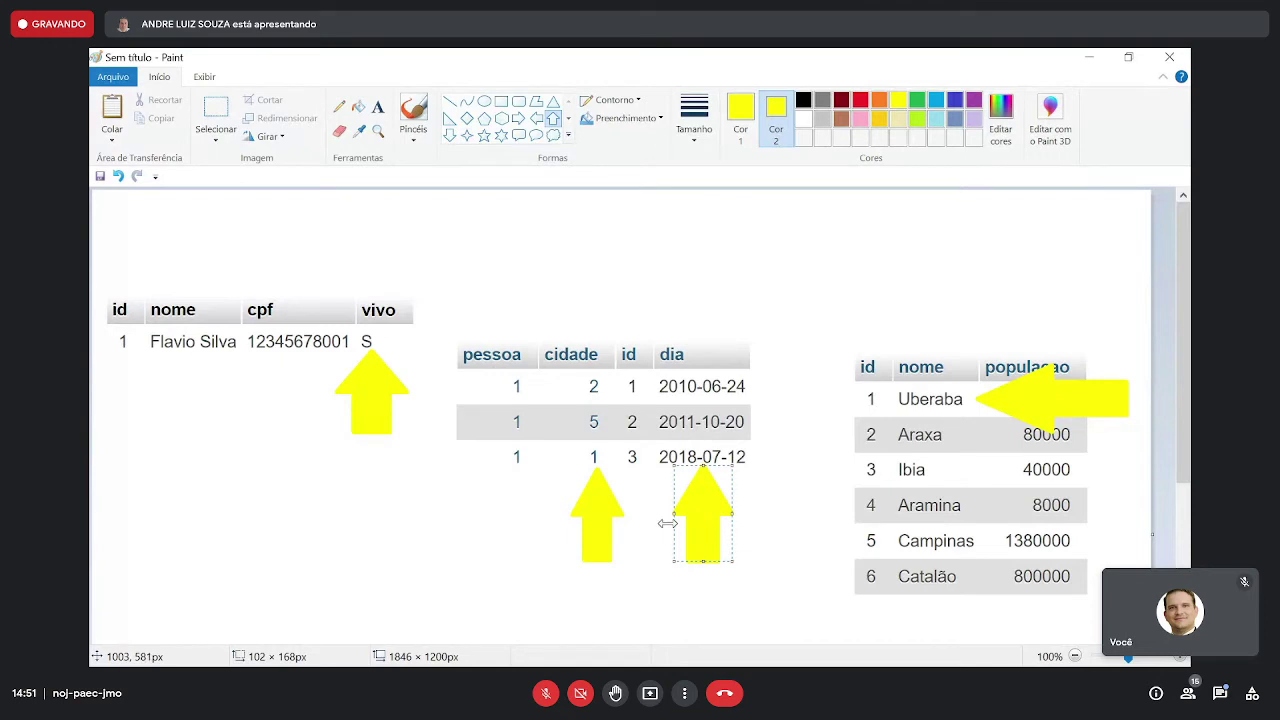
{"action": "key", "text": "ctrl+z"}
{"action": "key", "text": "ctrl+z"}
{"action": "key", "text": "ctrl+z"}
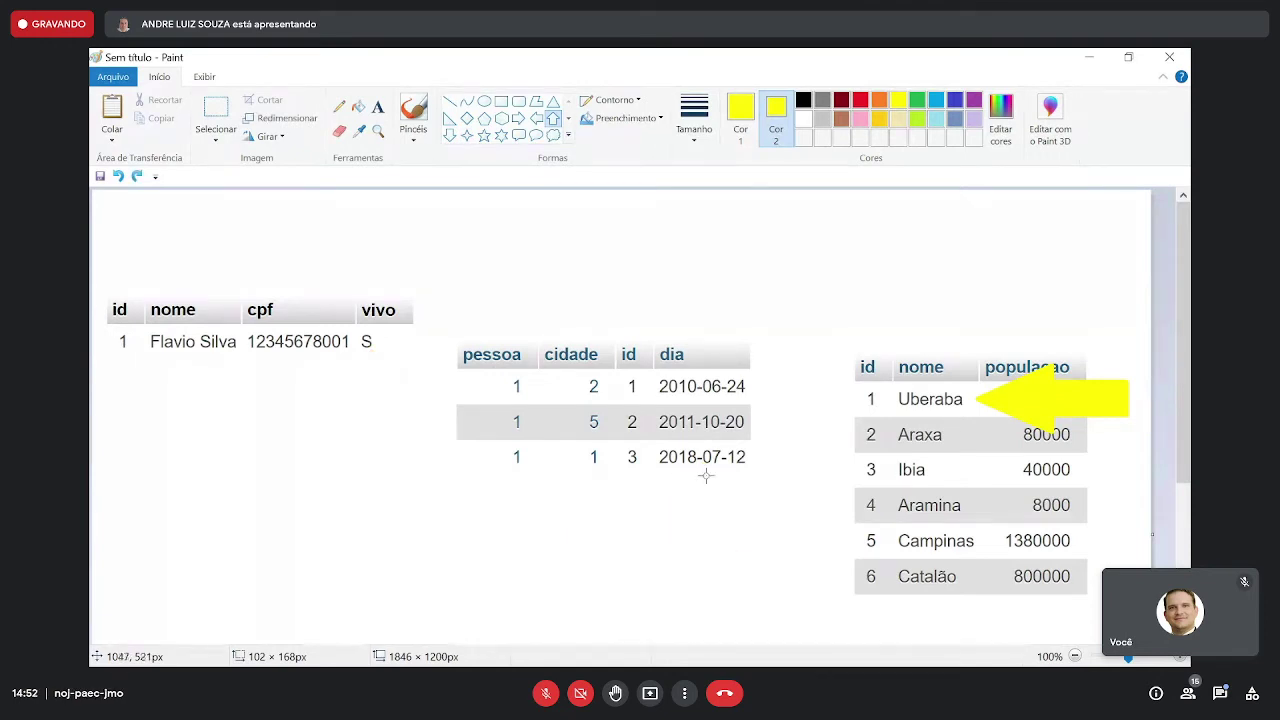
{"action": "key", "text": "ctrl+z"}
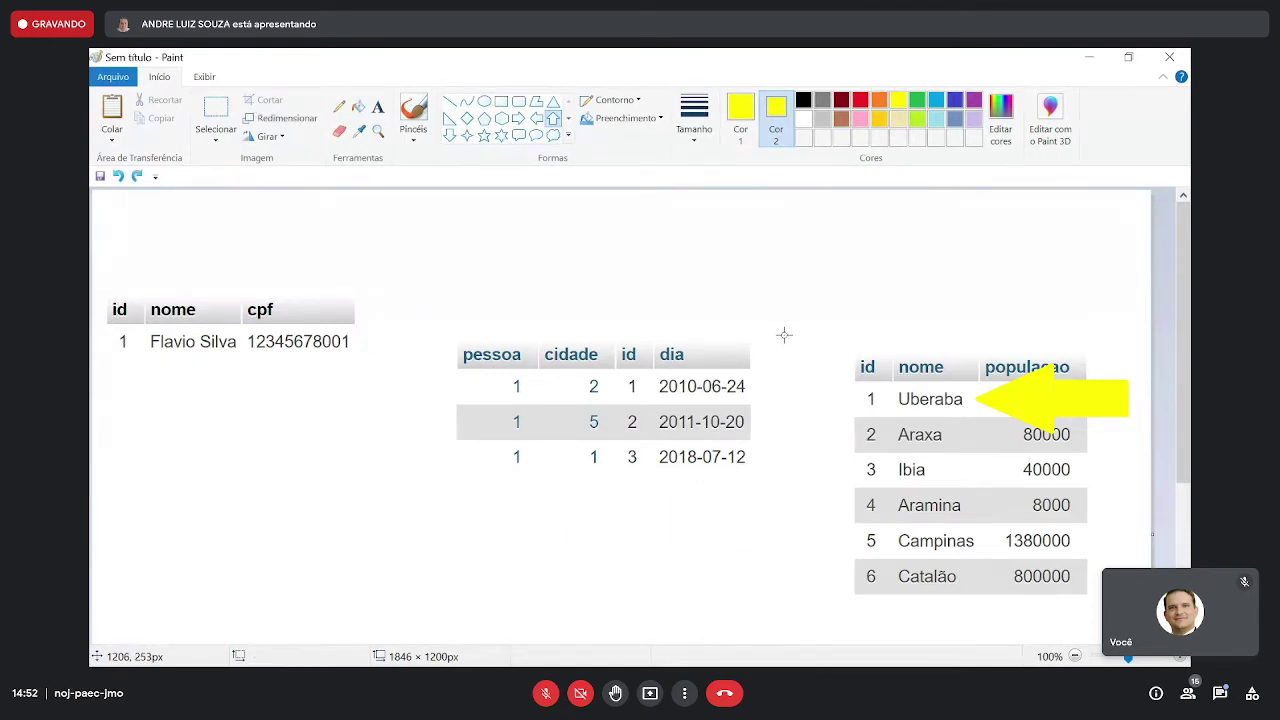
{"action": "left_click", "coordinate": [137, 176]}
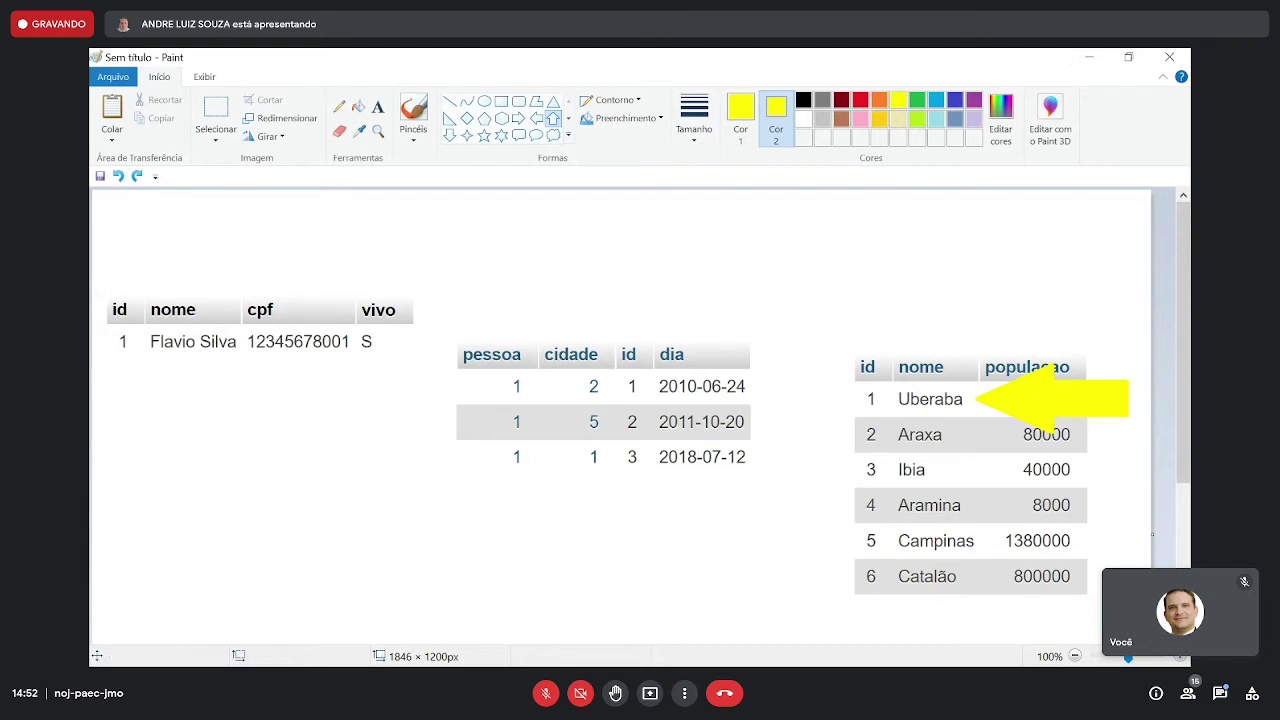
- Cycle through MySQL Workbench and Paint back to the phpMyAdmin pessoas results showing vivo 'S'
{"action": "key", "text": "alt+Tab"}
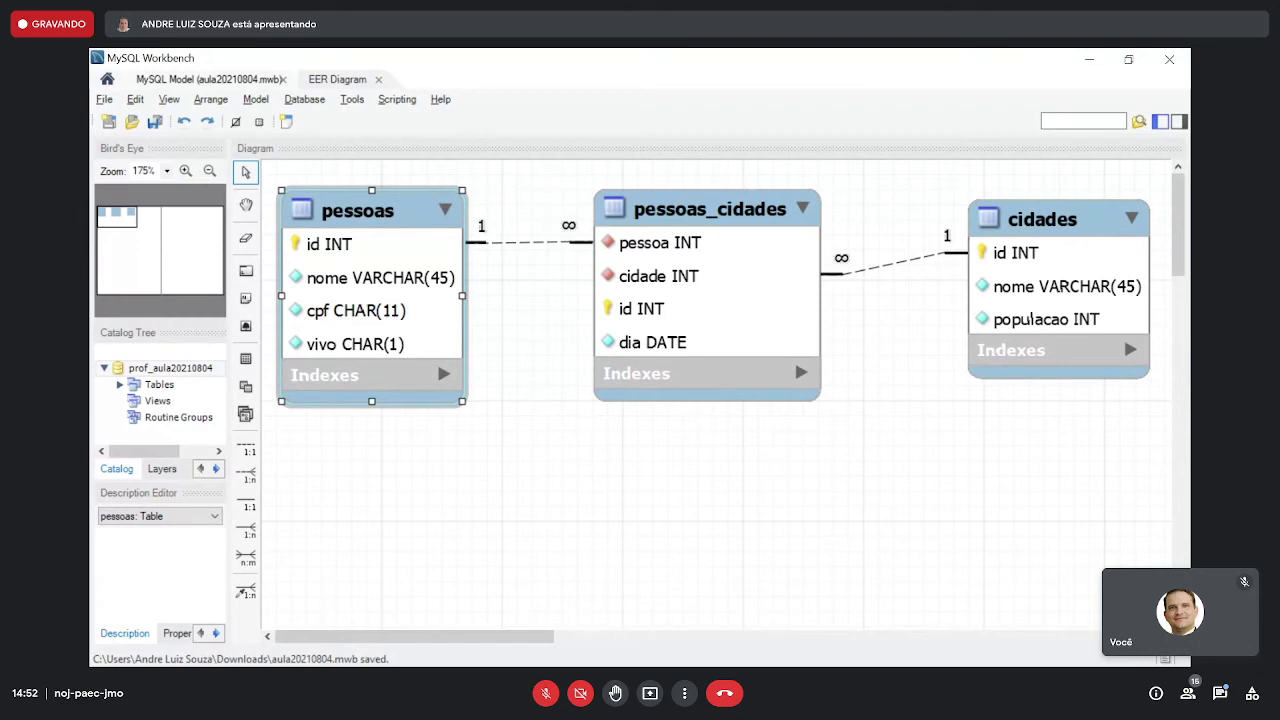
{"action": "key", "text": "alt+Tab"}
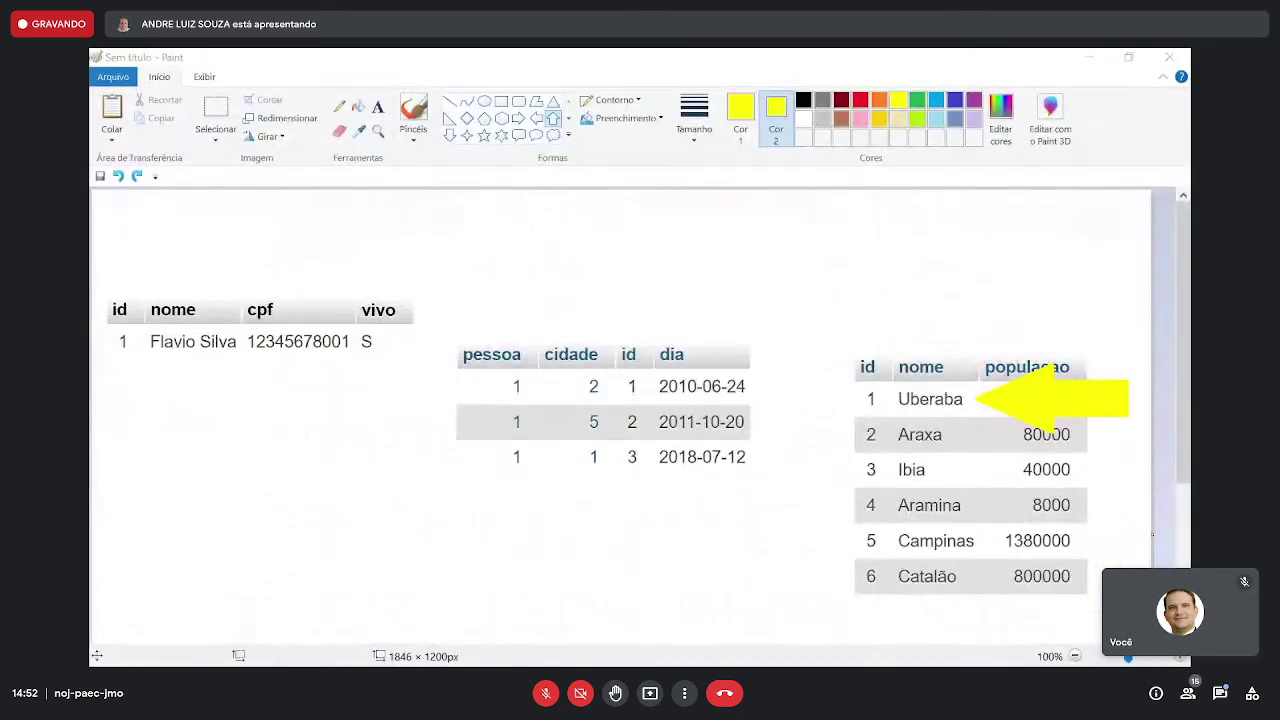
{"action": "key", "text": "alt+Tab"}
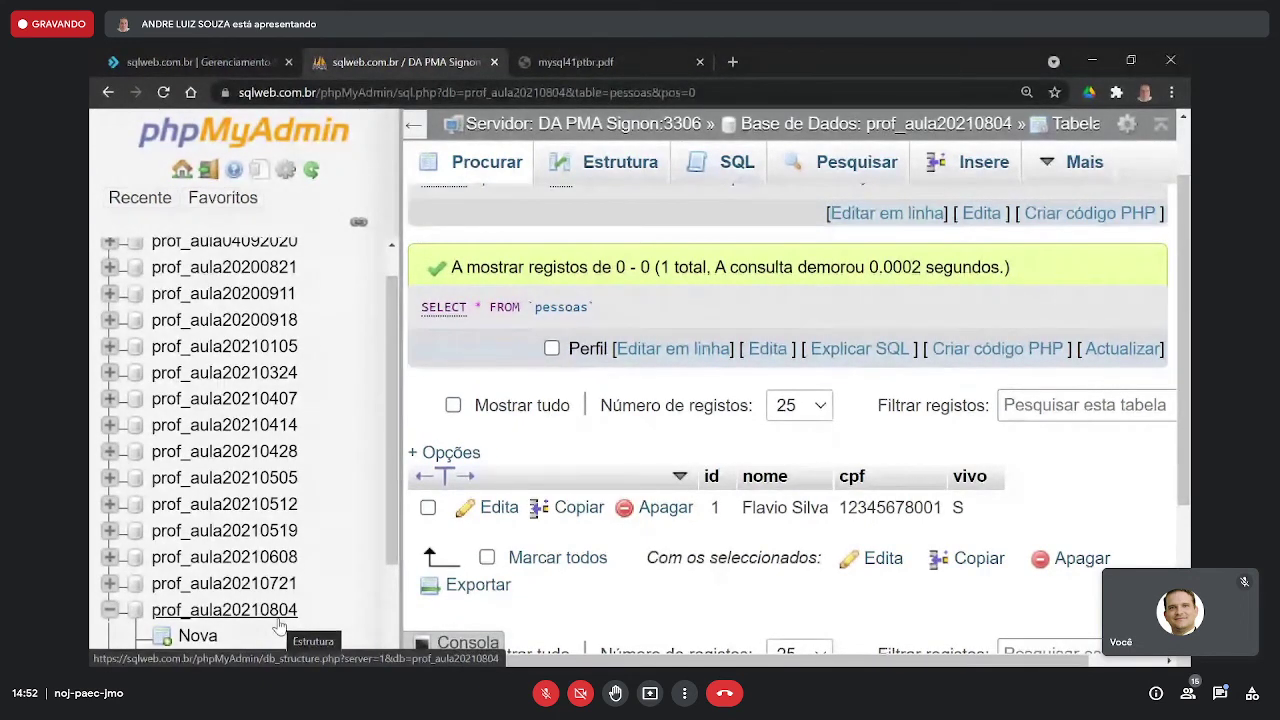
- Browse cidades and pessoas, then open pessoas_cidades with its rows linking person 1 to cities 2, 5, 1
{"action": "scroll", "coordinate": [423, 506], "scroll_direction": "down", "scroll_amount": 3}
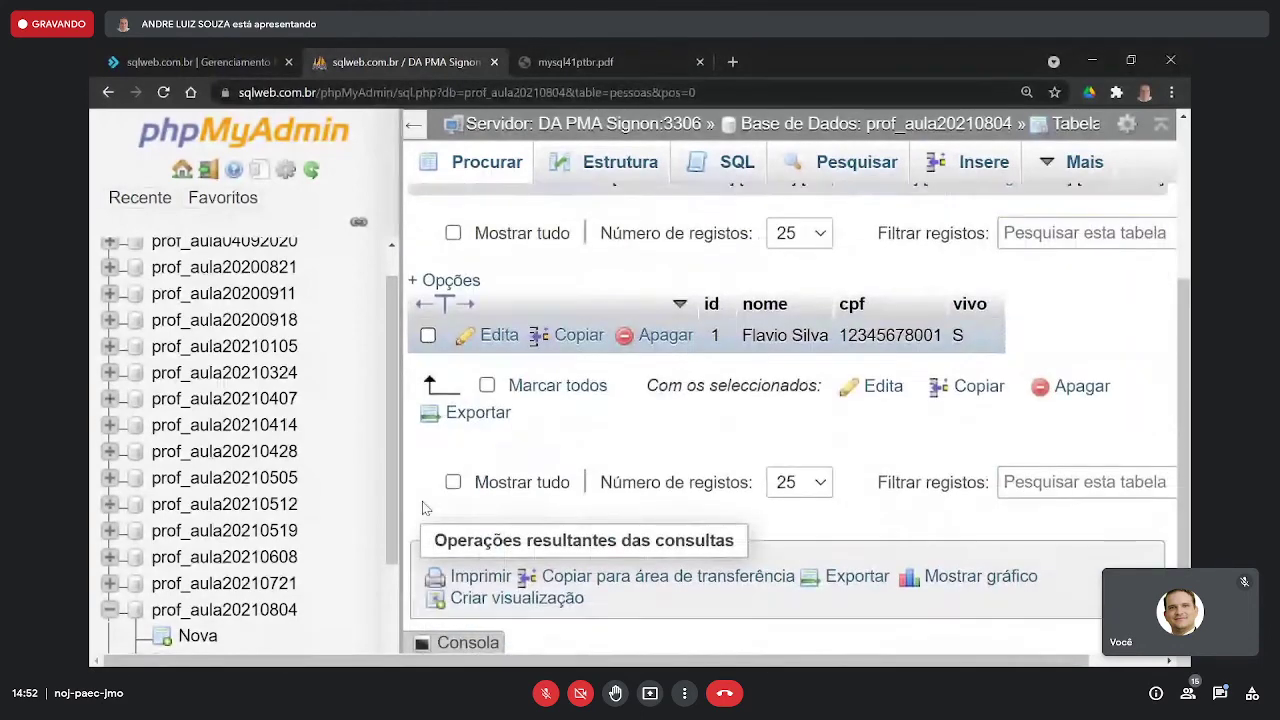
{"action": "scroll", "coordinate": [310, 548], "scroll_direction": "down", "scroll_amount": 1}
{"action": "scroll", "coordinate": [308, 541], "scroll_direction": "down", "scroll_amount": 1}
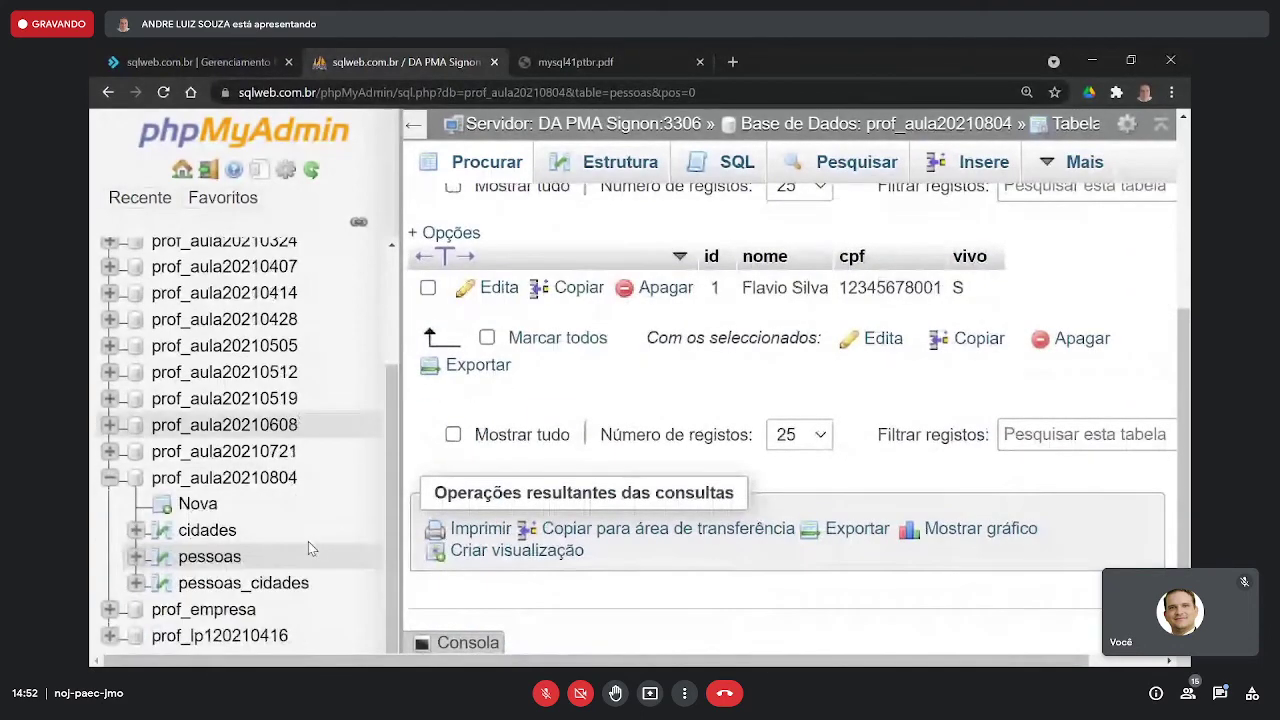
{"action": "left_click", "coordinate": [207, 531]}
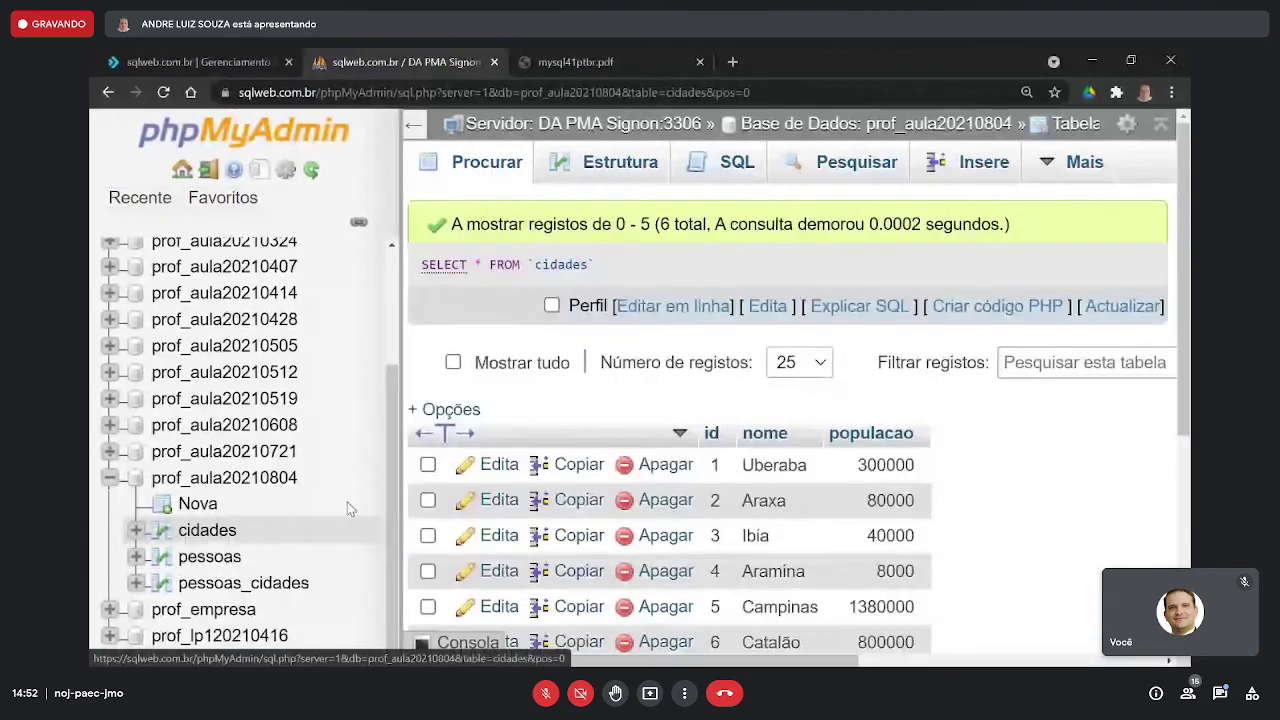
{"action": "scroll", "coordinate": [871, 460], "scroll_direction": "down", "scroll_amount": 2}
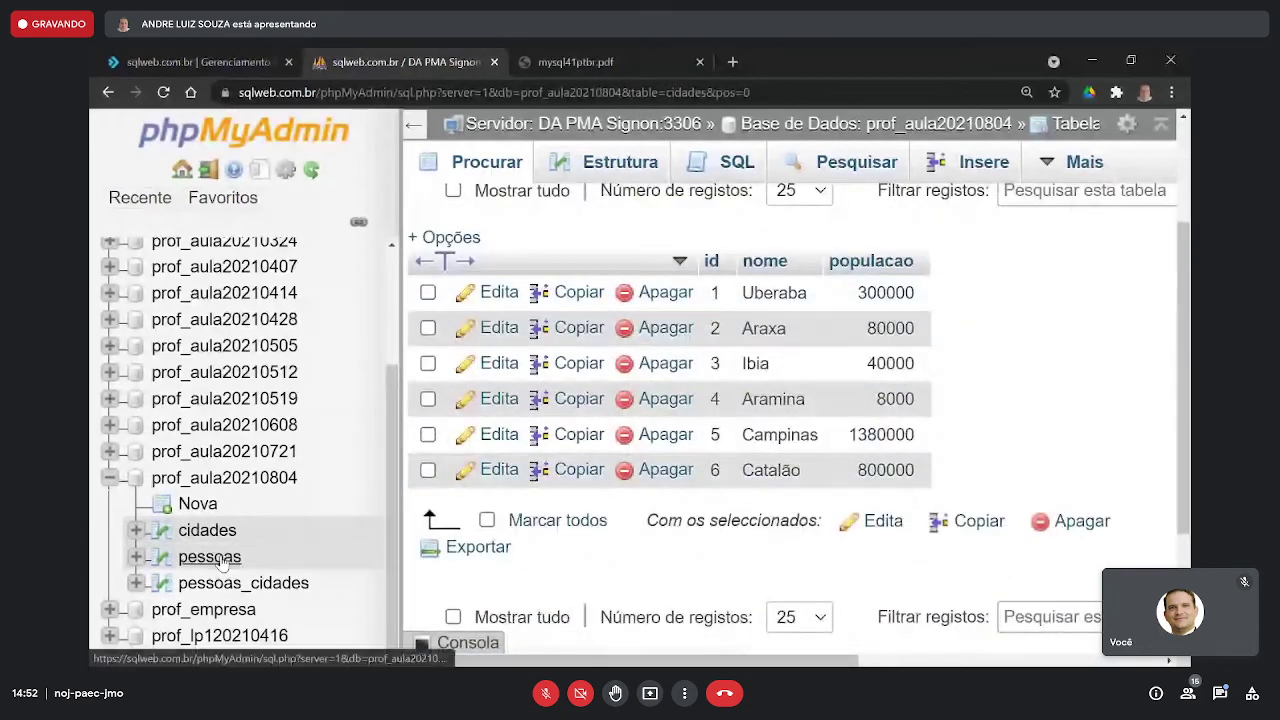
{"action": "left_click", "coordinate": [242, 556]}
{"action": "scroll", "coordinate": [805, 417], "scroll_direction": "down", "scroll_amount": 3}
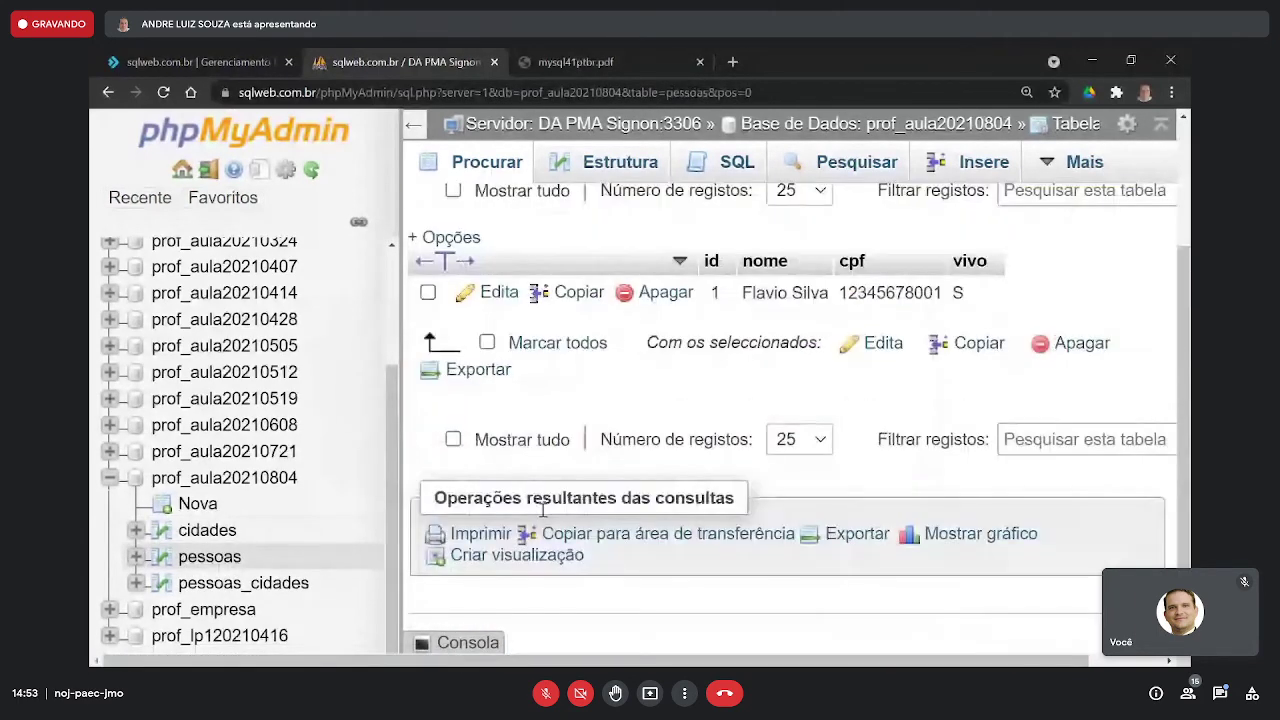
{"action": "left_click", "coordinate": [271, 583]}
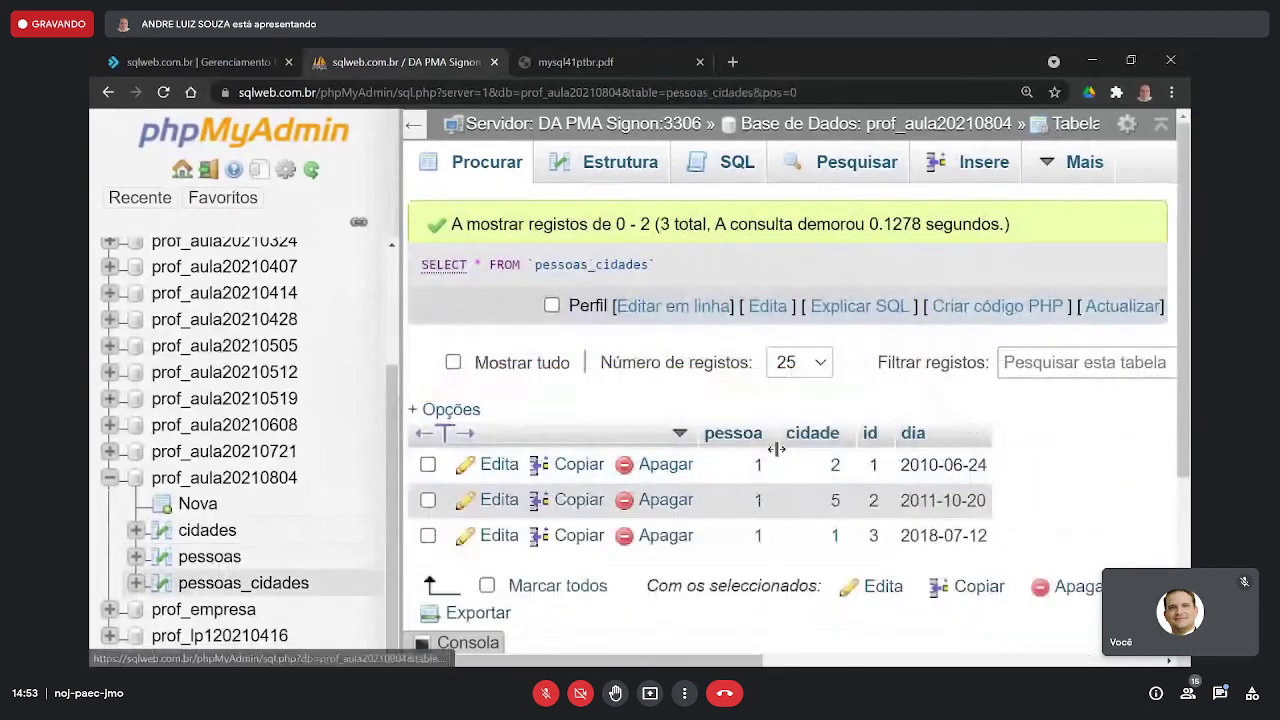
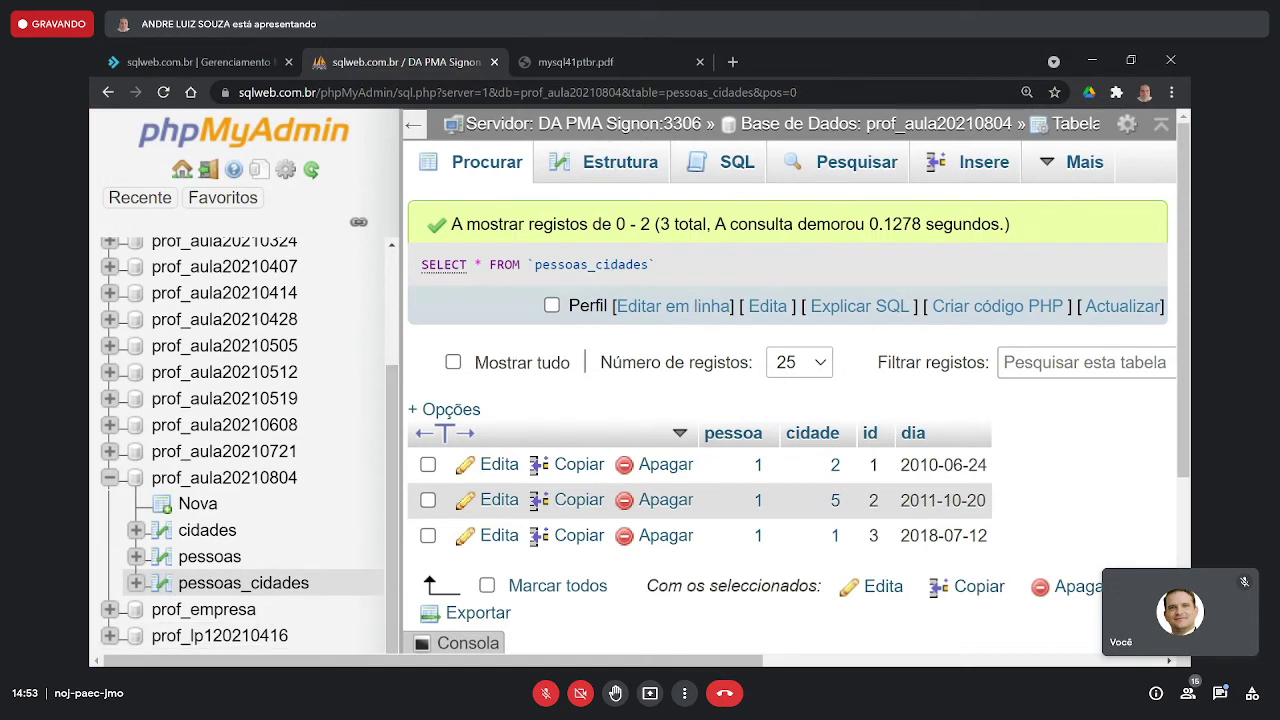
- Switch from the phpMyAdmin pessoas_cidades results to the MySQL Workbench EER diagram
{"action": "key", "text": "alt+Tab"}
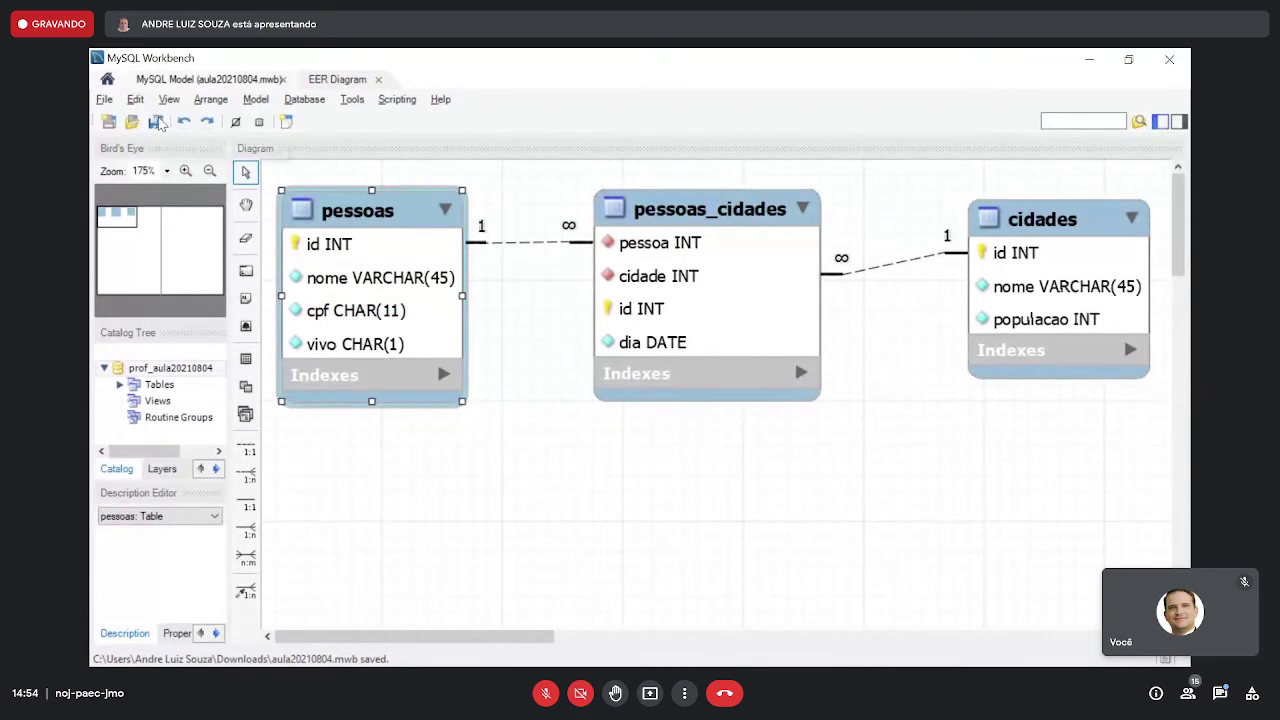
- Save the model as aula20210804_opcao2.mwb instead of overwriting aula20210804.mwb
{"action": "left_click", "coordinate": [104, 99]}
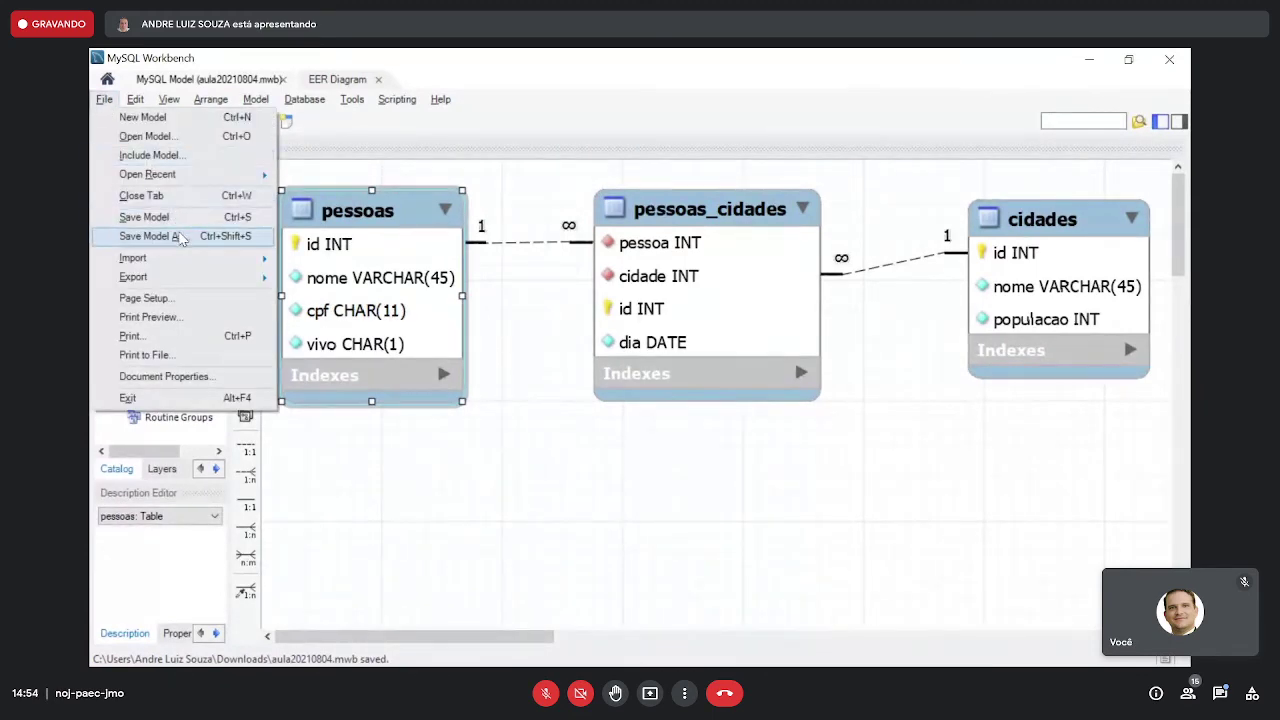
{"action": "left_click", "coordinate": [160, 236]}
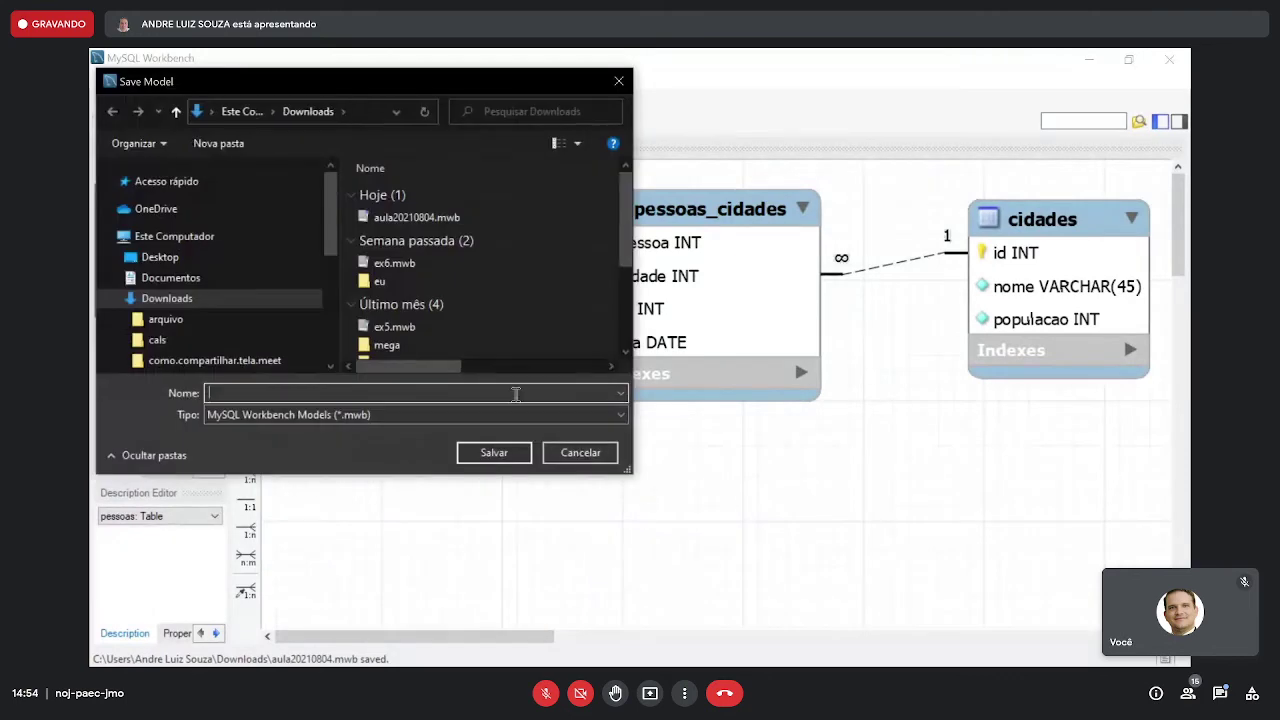
{"action": "double_click", "coordinate": [430, 217]}
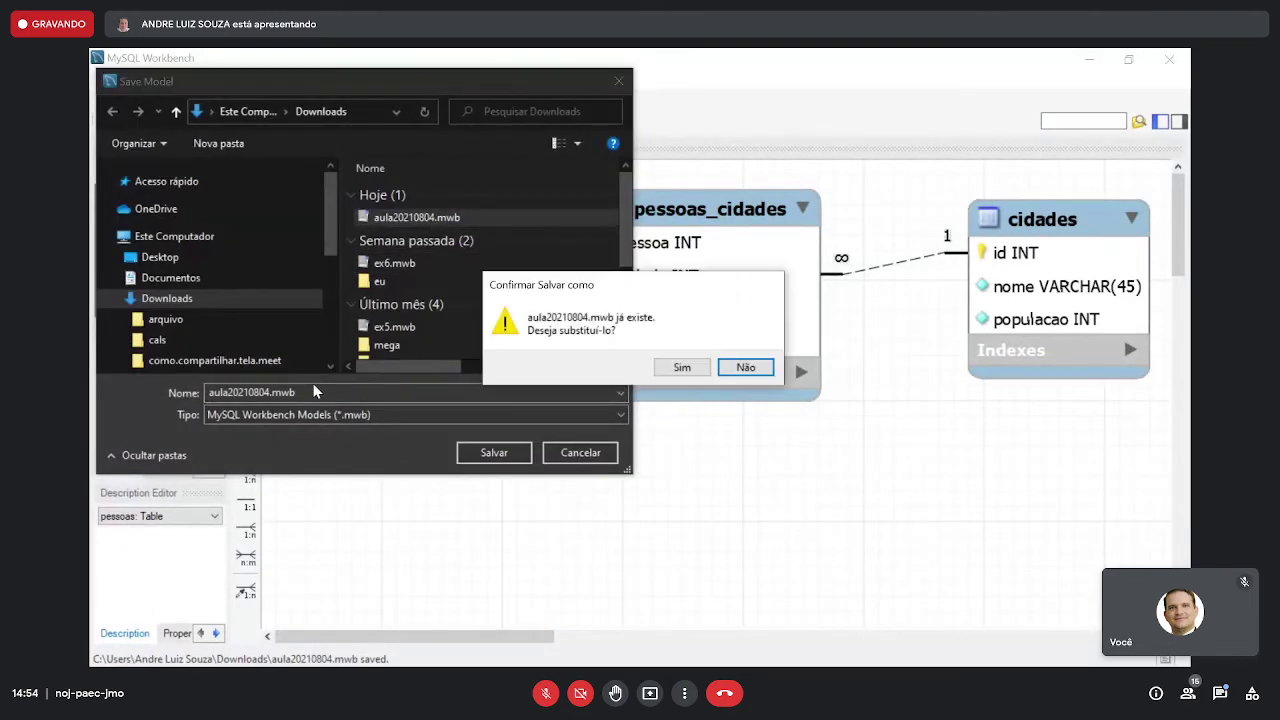
{"action": "left_click", "coordinate": [745, 367]}
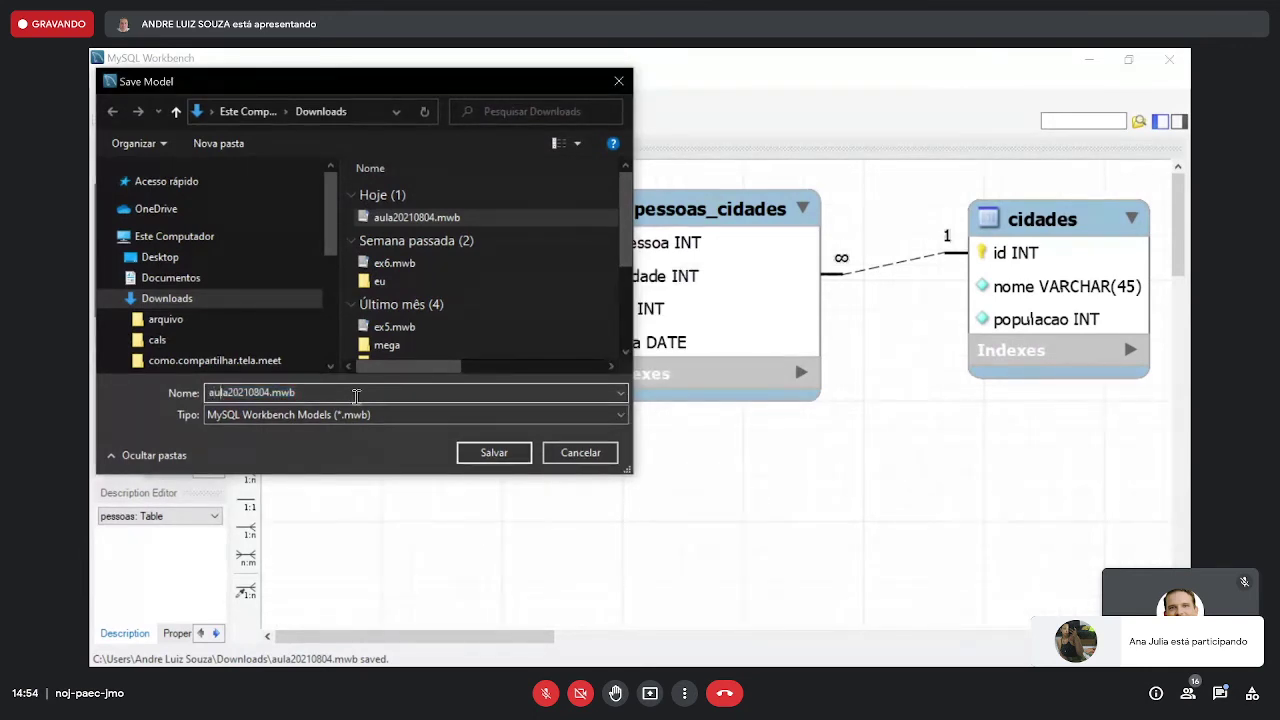
{"action": "key", "text": "Right"}
{"action": "key", "text": "Right"}
{"action": "key", "text": "Right"}
{"action": "key", "text": "Right"}
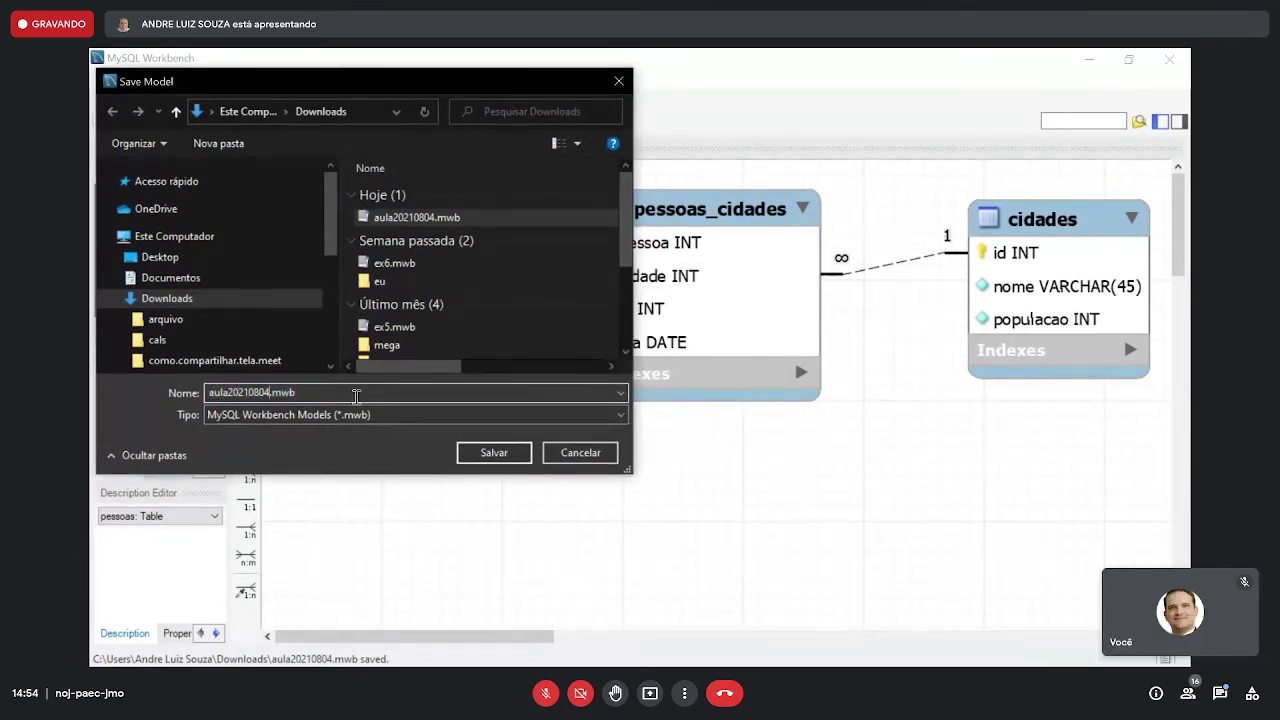
{"action": "type", "text": "_opcao2"}
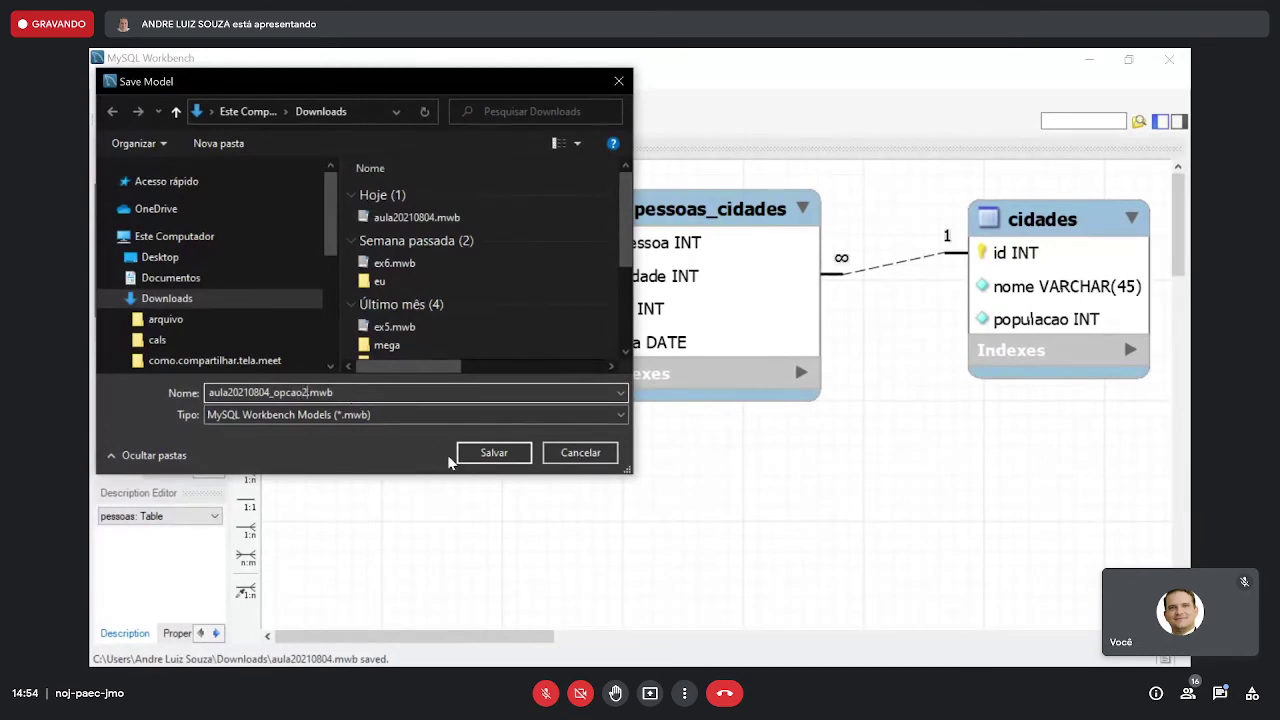
{"action": "left_click", "coordinate": [488, 457]}
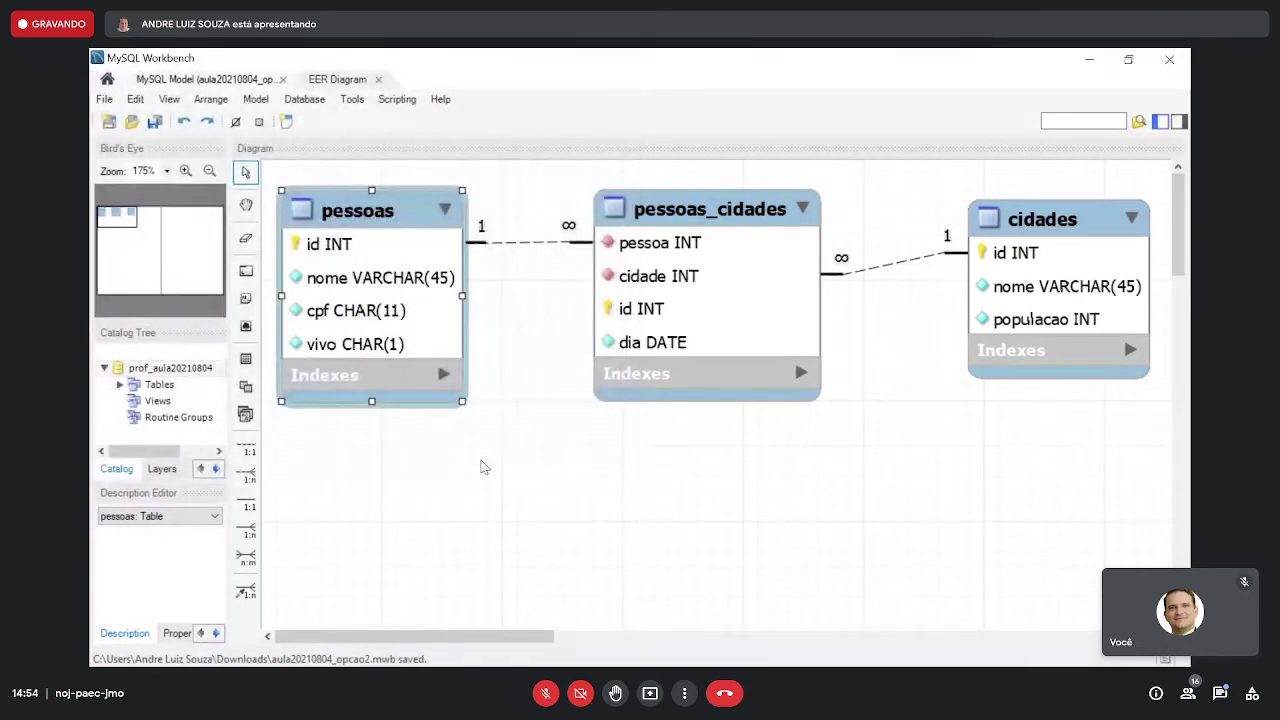
- Delete the vivo column from the pessoas table
{"action": "double_click", "coordinate": [540, 241]}
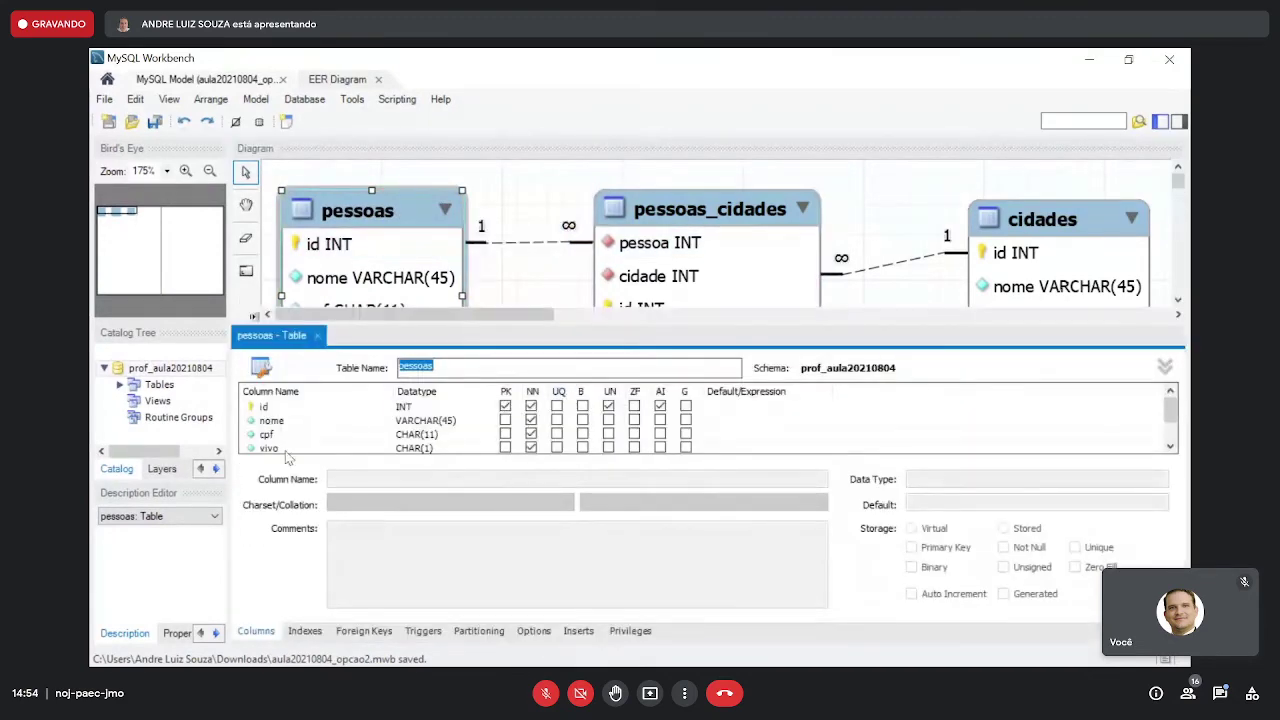
{"action": "left_click", "coordinate": [290, 449]}
{"action": "right_click", "coordinate": [336, 456]}
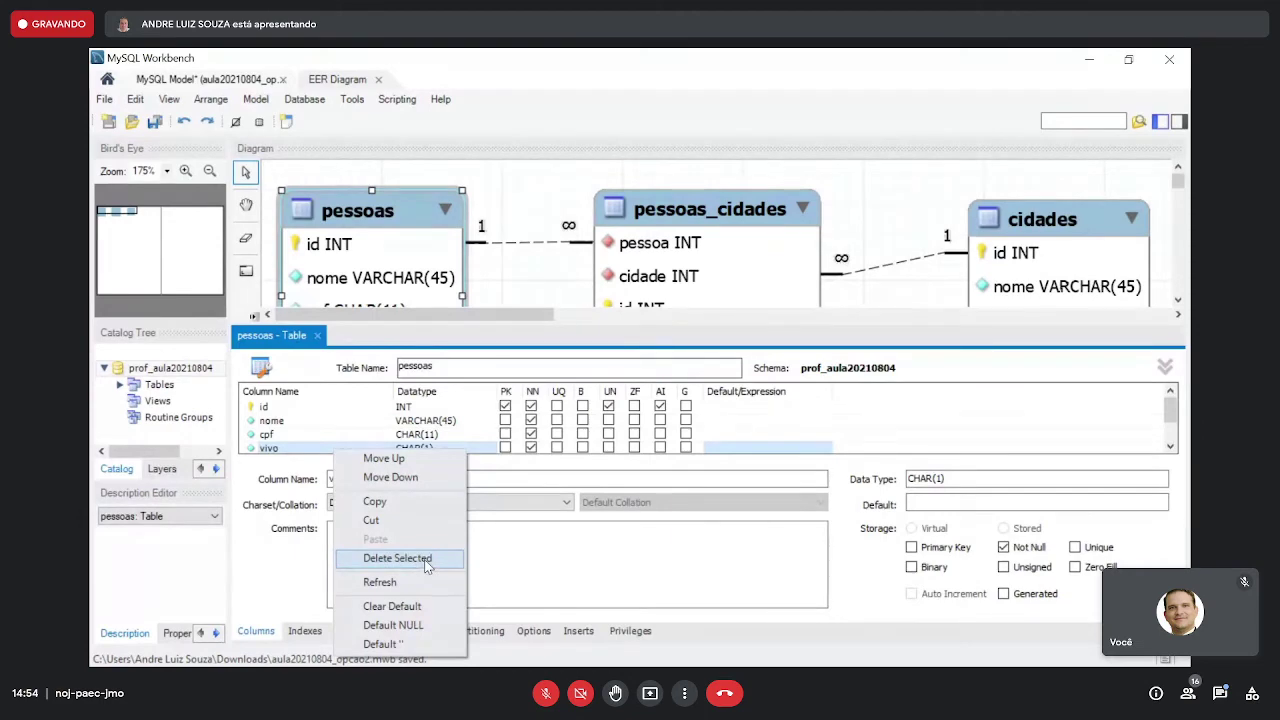
{"action": "left_click", "coordinate": [397, 558]}
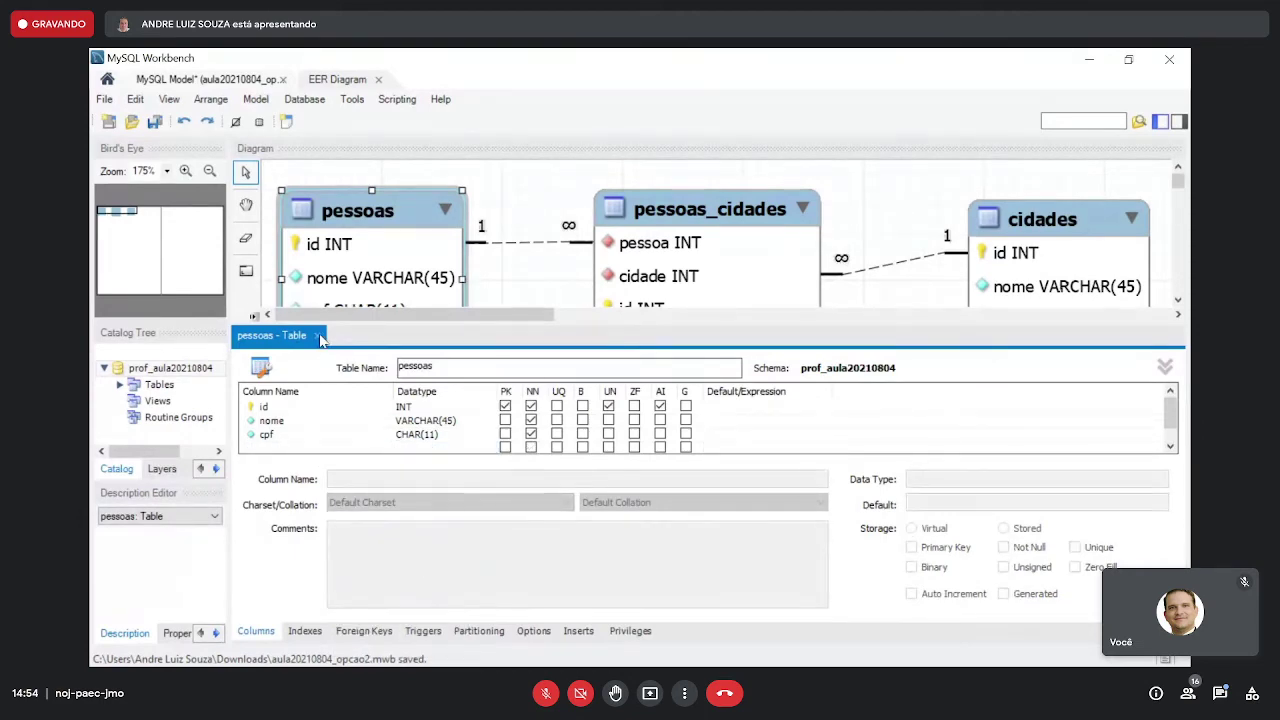
{"action": "left_click", "coordinate": [318, 336]}
- Lower pessoas, pessoas_cidades and cidades on the canvas, then open pessoas_cidades's definition
{"action": "left_click", "coordinate": [489, 416]}
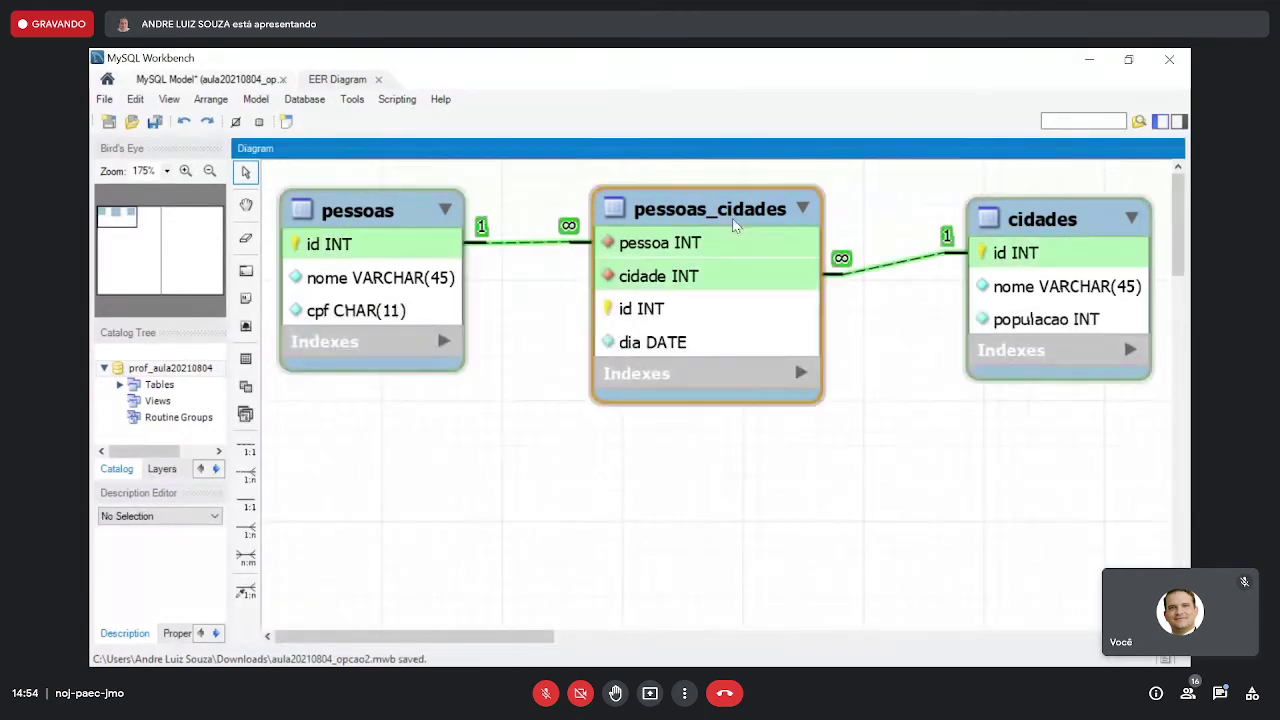
{"action": "left_click_drag", "start_coordinate": [732, 225], "coordinate": [752, 233]}
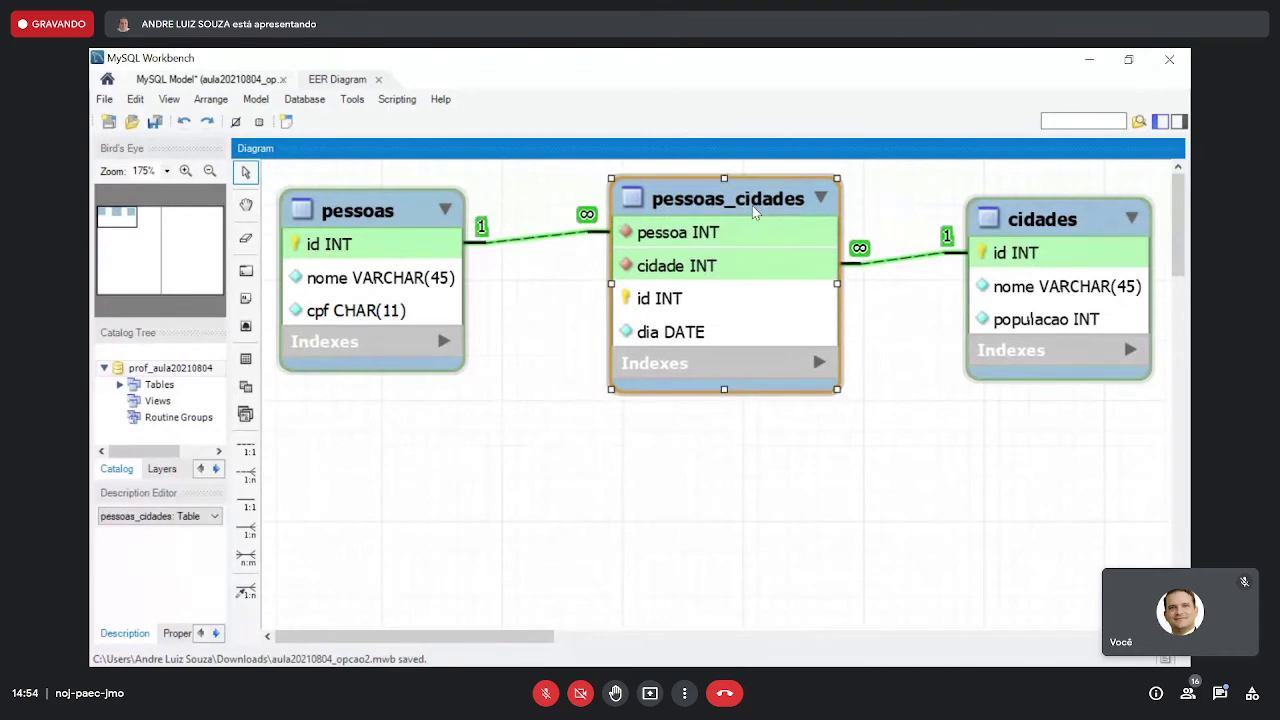
{"action": "left_click", "coordinate": [997, 230]}
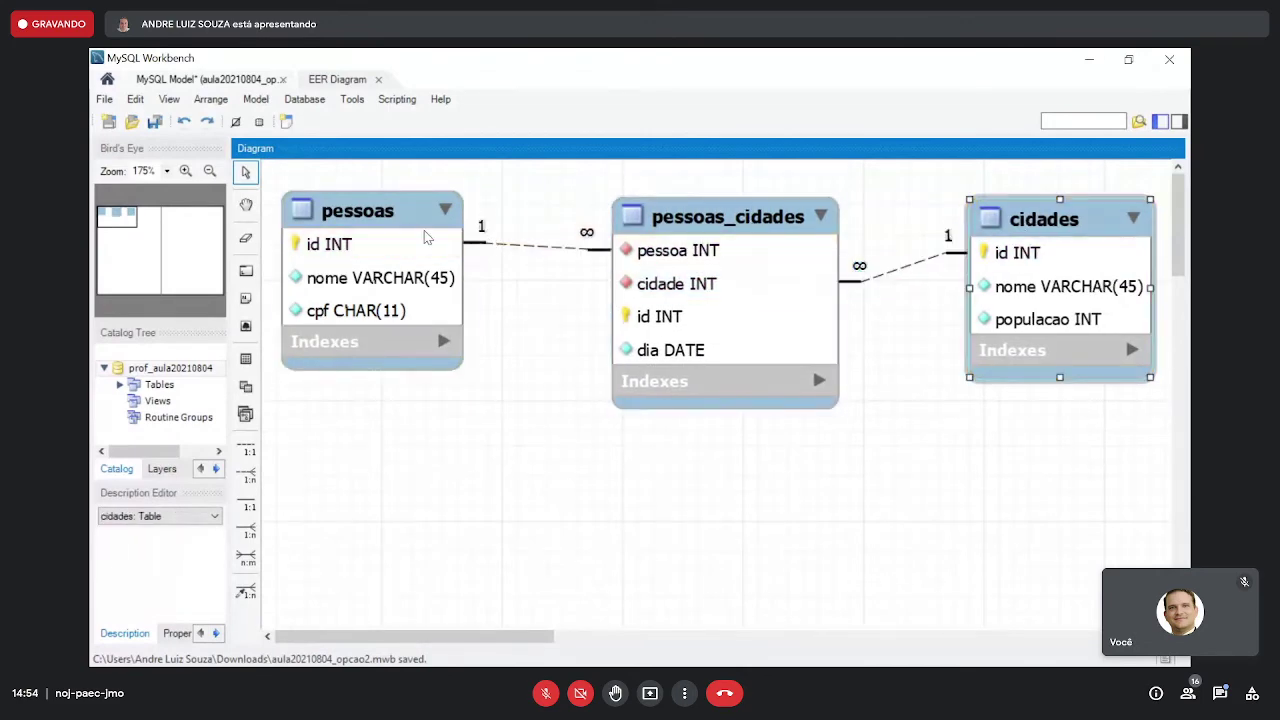
{"action": "left_click_drag", "start_coordinate": [410, 232], "coordinate": [410, 313]}
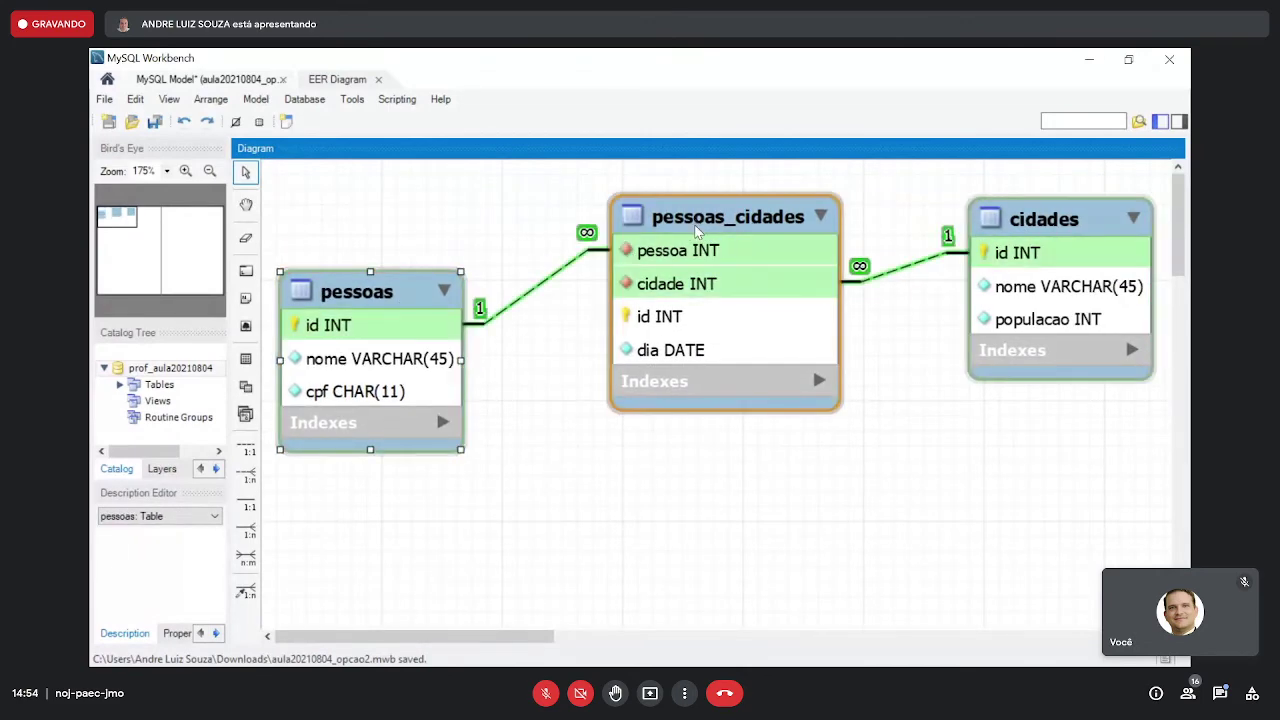
{"action": "left_click_drag", "start_coordinate": [697, 230], "coordinate": [695, 281]}
{"action": "left_click_drag", "start_coordinate": [1067, 232], "coordinate": [1062, 308]}
{"action": "left_click_drag", "start_coordinate": [730, 268], "coordinate": [738, 298]}
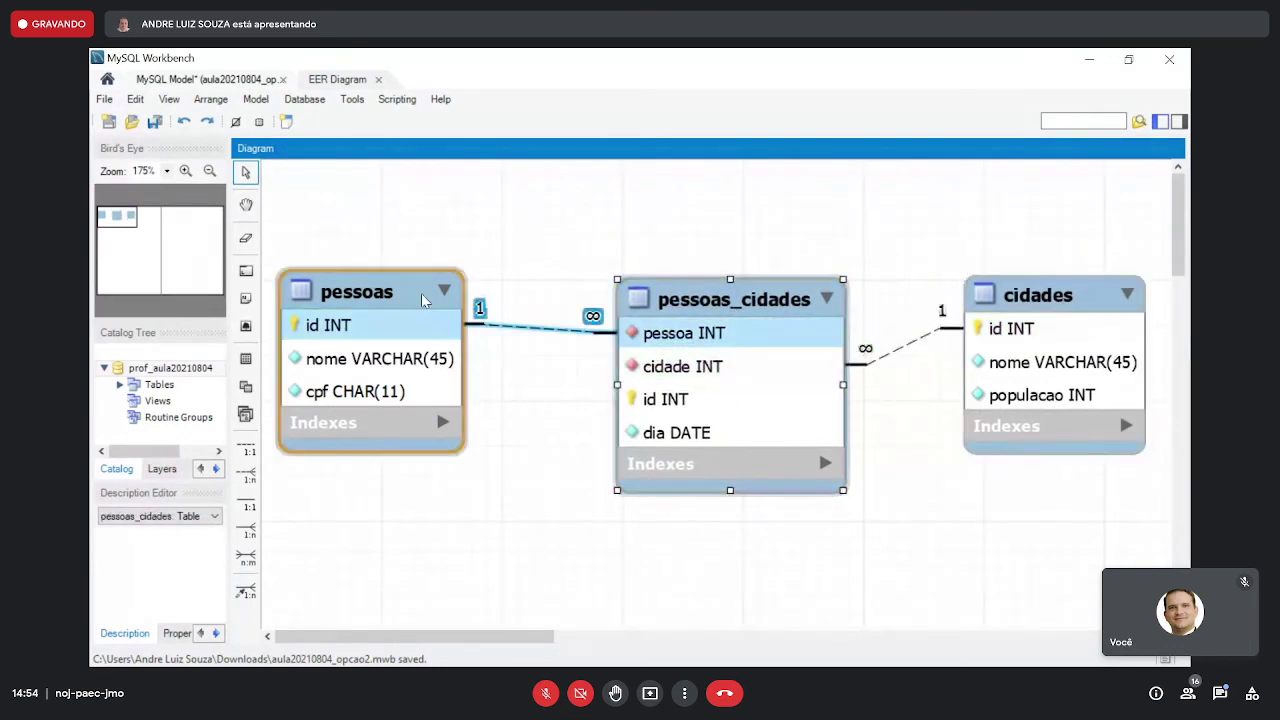
{"action": "left_click_drag", "start_coordinate": [422, 300], "coordinate": [420, 346]}
{"action": "left_click_drag", "start_coordinate": [731, 312], "coordinate": [721, 361]}
{"action": "left_click_drag", "start_coordinate": [1050, 300], "coordinate": [1048, 347]}
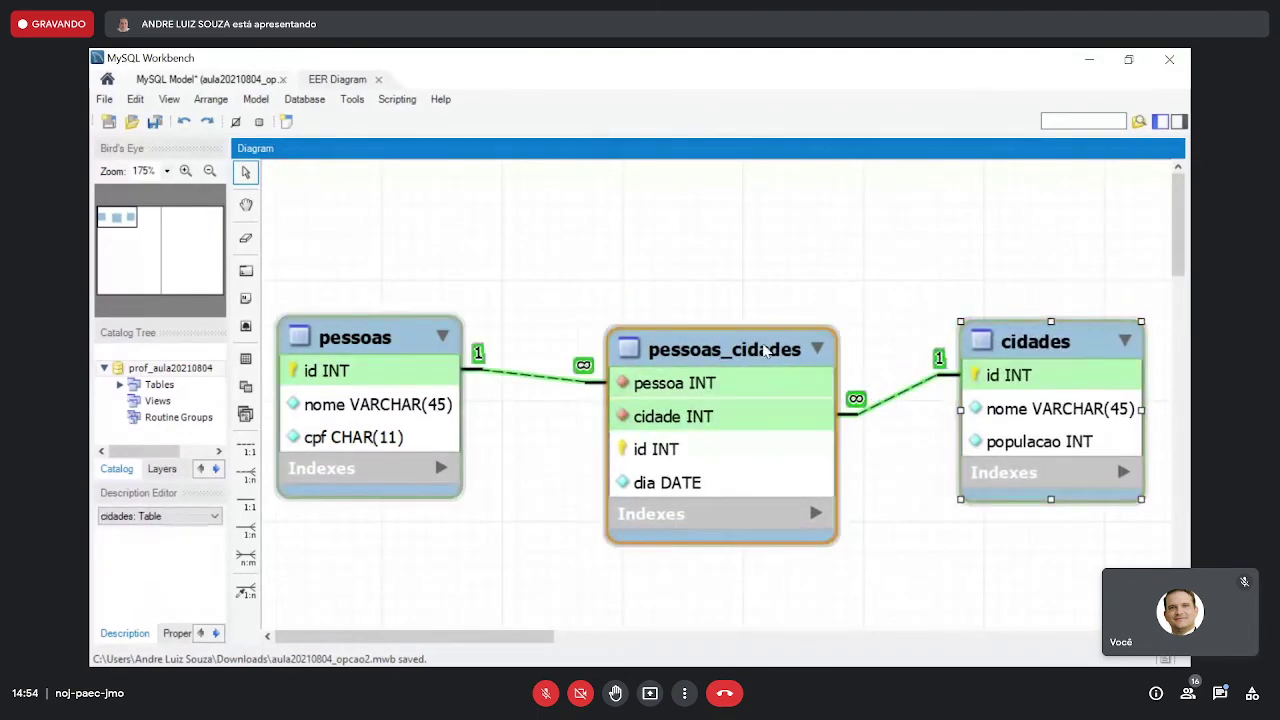
{"action": "left_click", "coordinate": [740, 350]}
{"action": "double_click", "coordinate": [740, 350]}
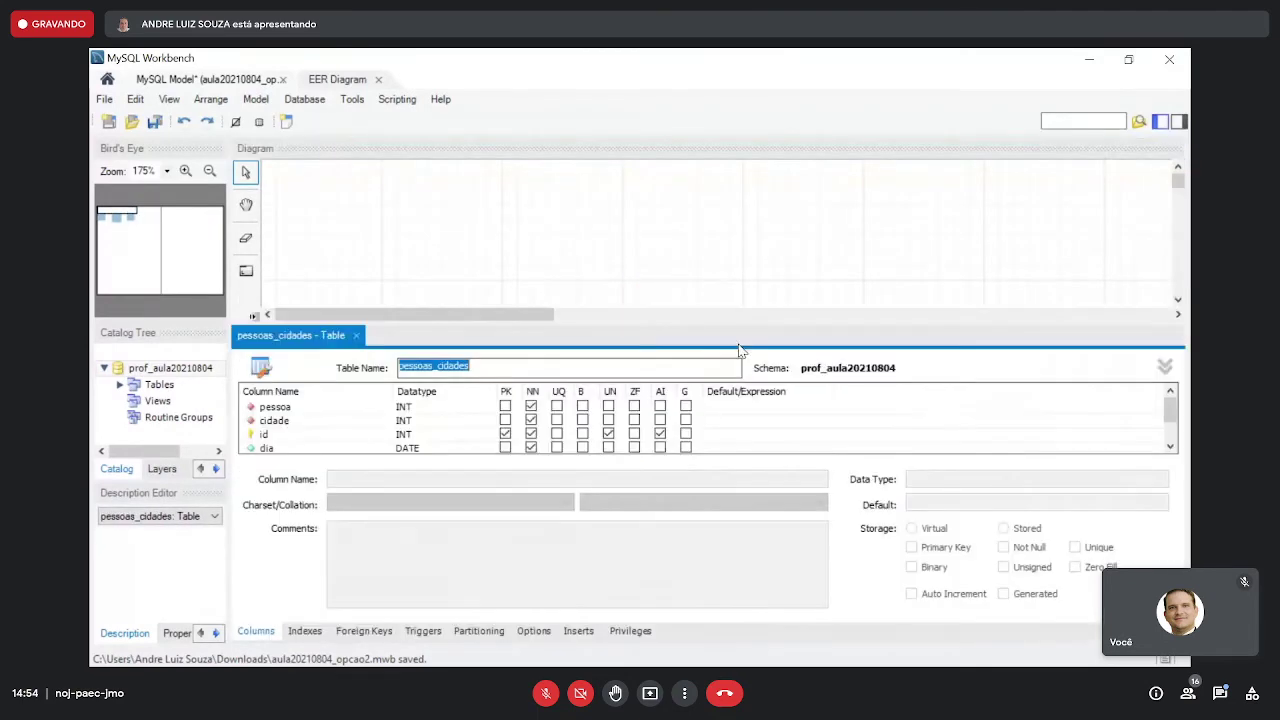
- Rename the pessoas_cidades table to pessoas_moram_cidades
{"action": "left_click", "coordinate": [460, 366]}
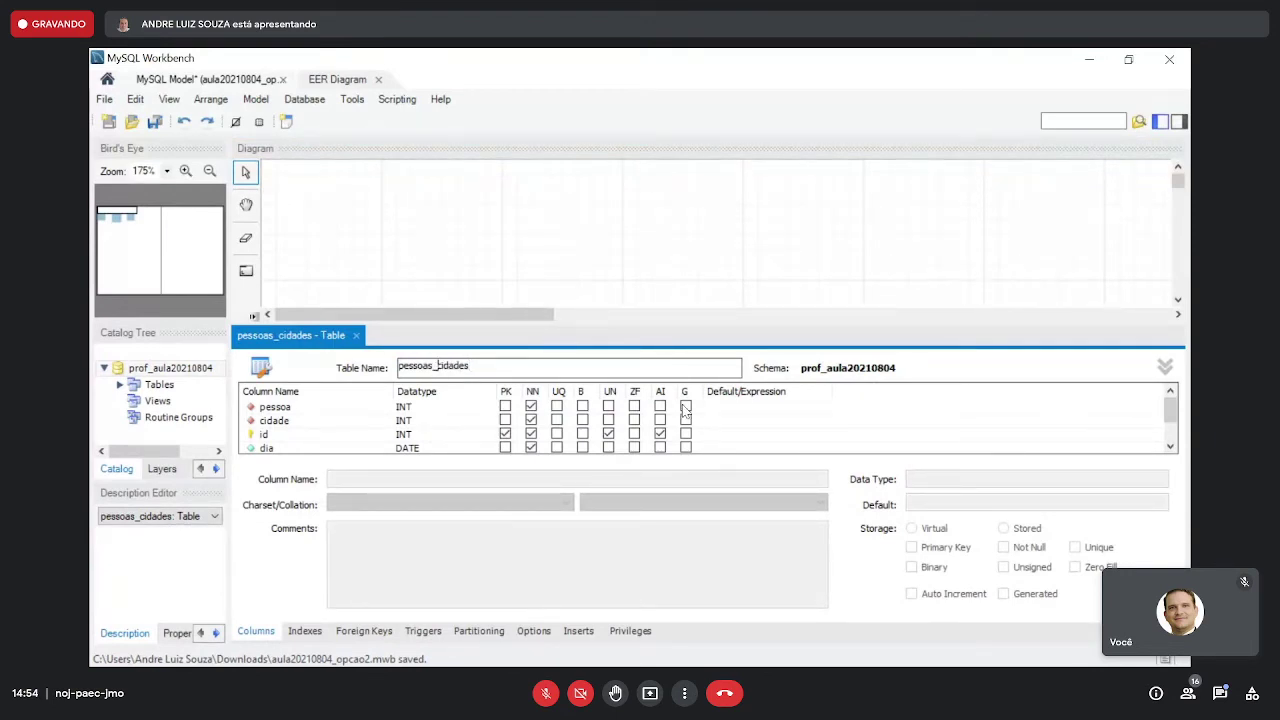
{"action": "type", "text": "moram_"}
{"action": "left_click", "coordinate": [356, 338]}
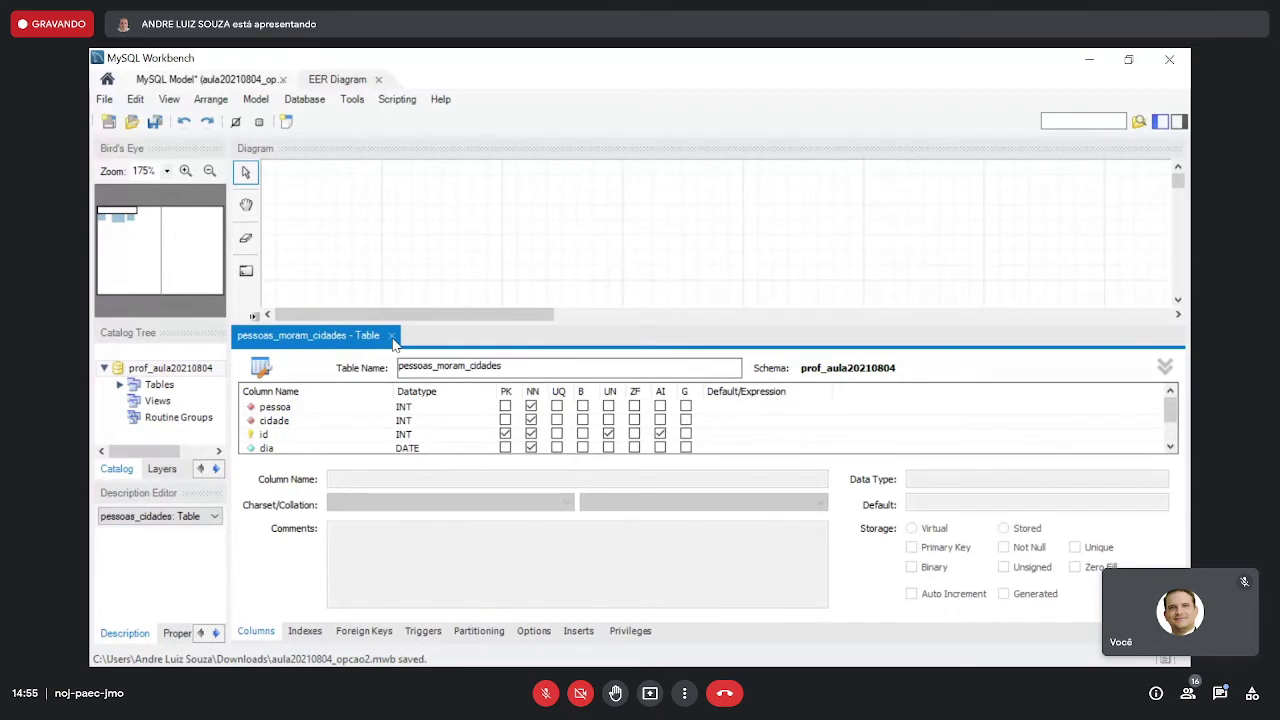
{"action": "left_click", "coordinate": [391, 336]}
- Move pessoas_moram_cidades, cidades and pessoas slightly higher on the diagram
{"action": "left_click_drag", "start_coordinate": [735, 348], "coordinate": [700, 339]}
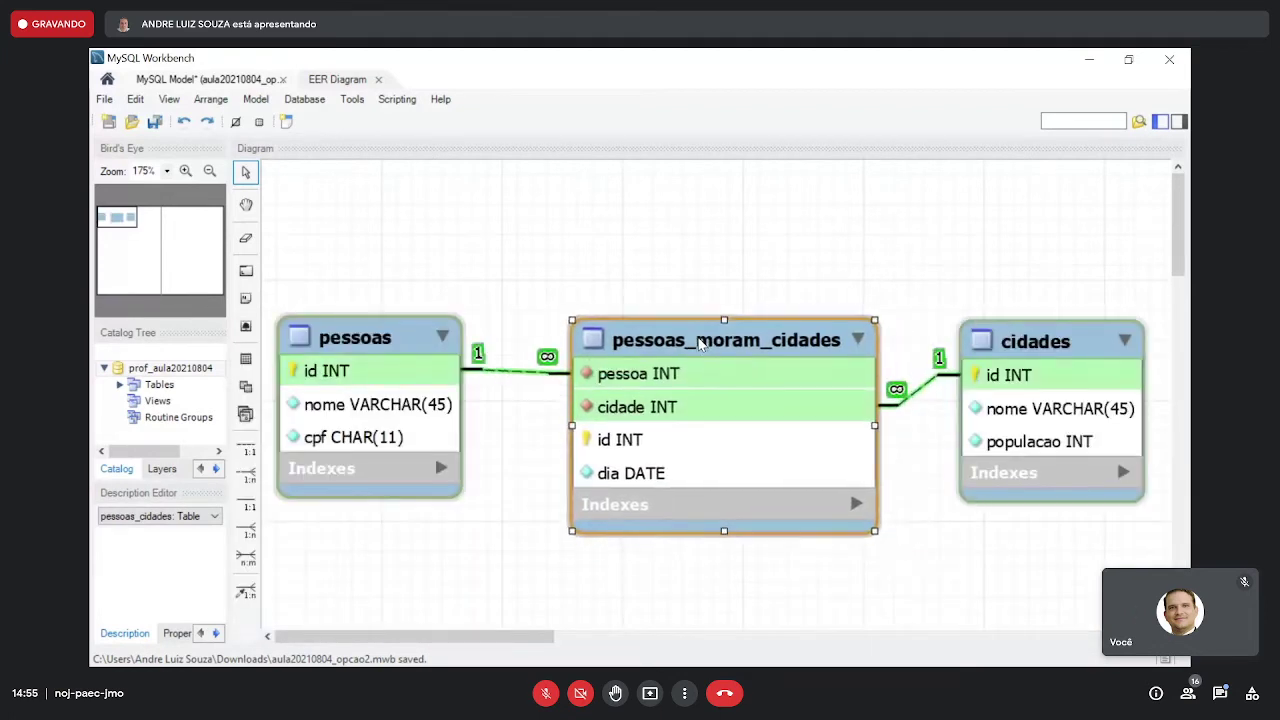
{"action": "left_click", "coordinate": [430, 340]}
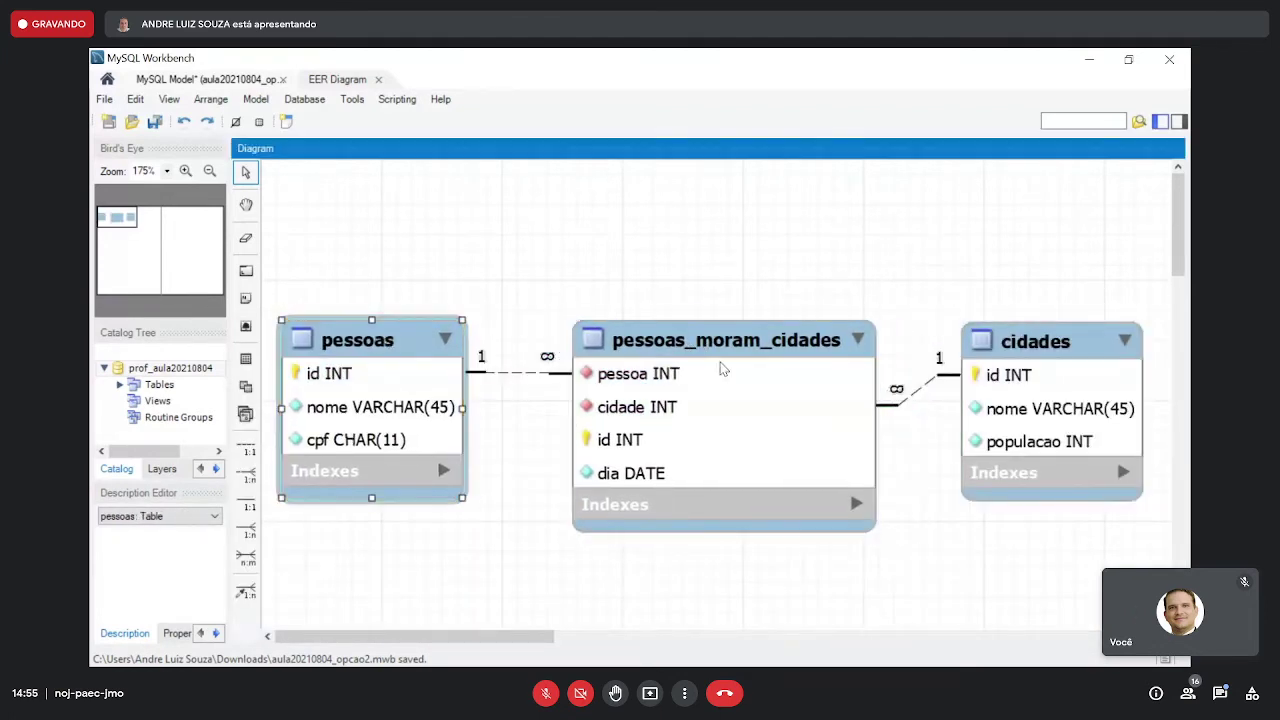
{"action": "left_click_drag", "start_coordinate": [1037, 357], "coordinate": [1046, 293]}
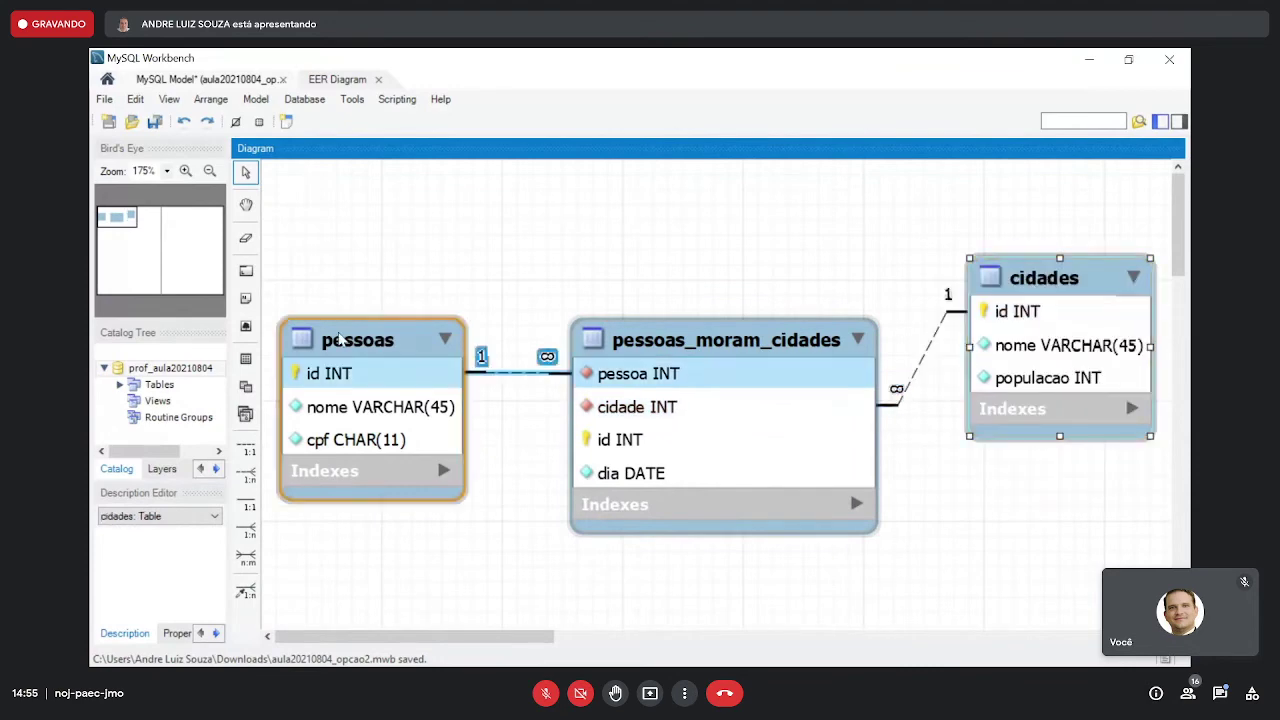
{"action": "left_click_drag", "start_coordinate": [336, 339], "coordinate": [340, 295]}
{"action": "left_click", "coordinate": [246, 557]}
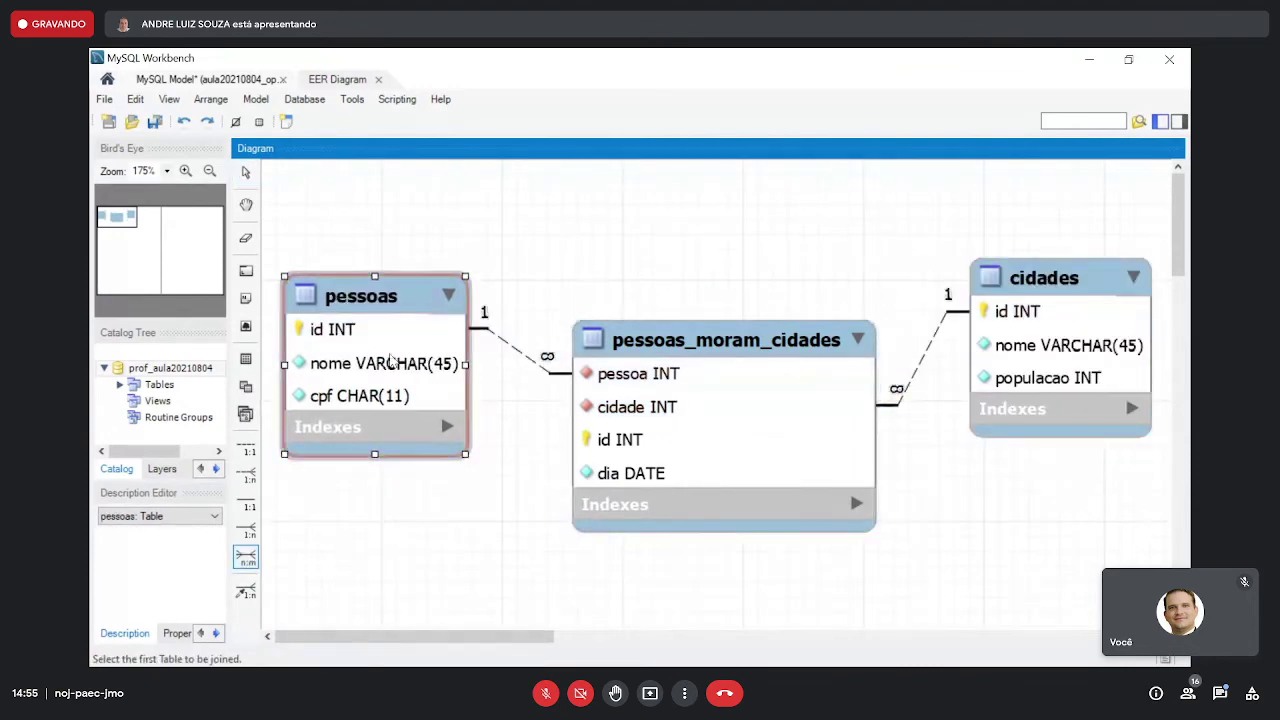
- Create a new n:m junction table between pessoas and cidades, placed above the others
{"action": "left_click", "coordinate": [370, 330]}
{"action": "left_click", "coordinate": [1050, 300]}
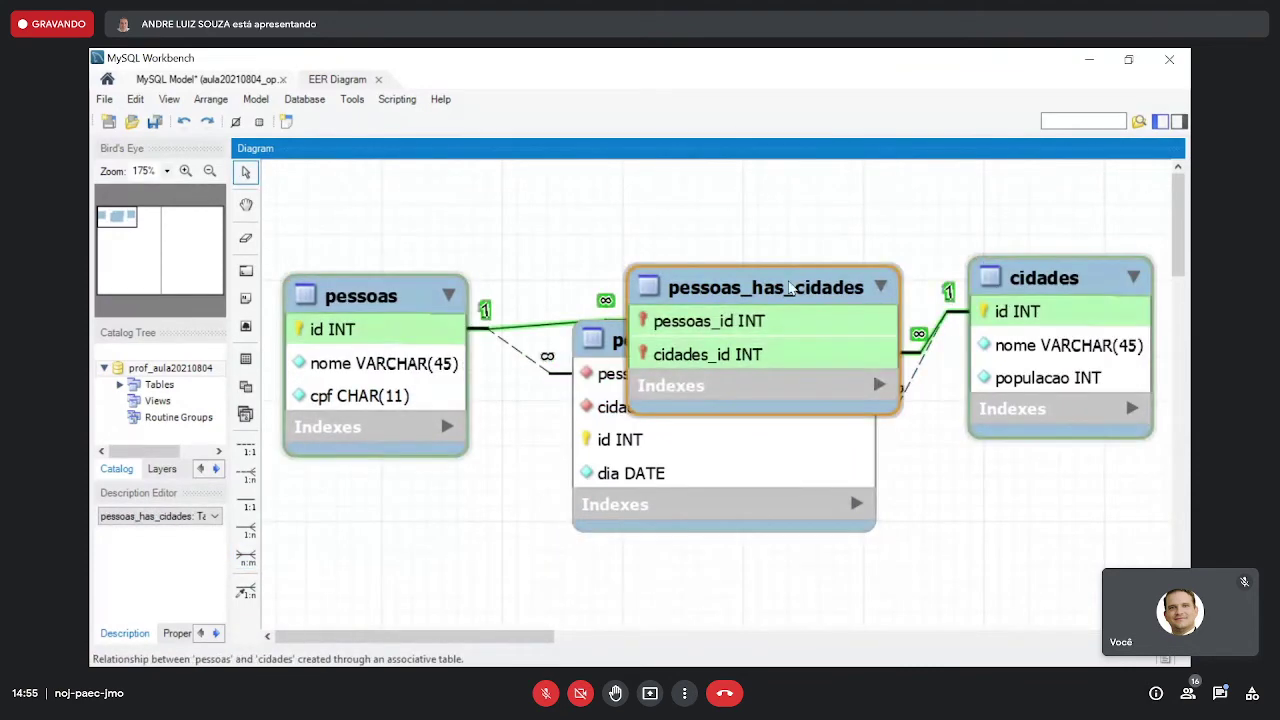
{"action": "left_click_drag", "start_coordinate": [795, 284], "coordinate": [757, 193]}
{"action": "left_click_drag", "start_coordinate": [760, 340], "coordinate": [768, 376]}
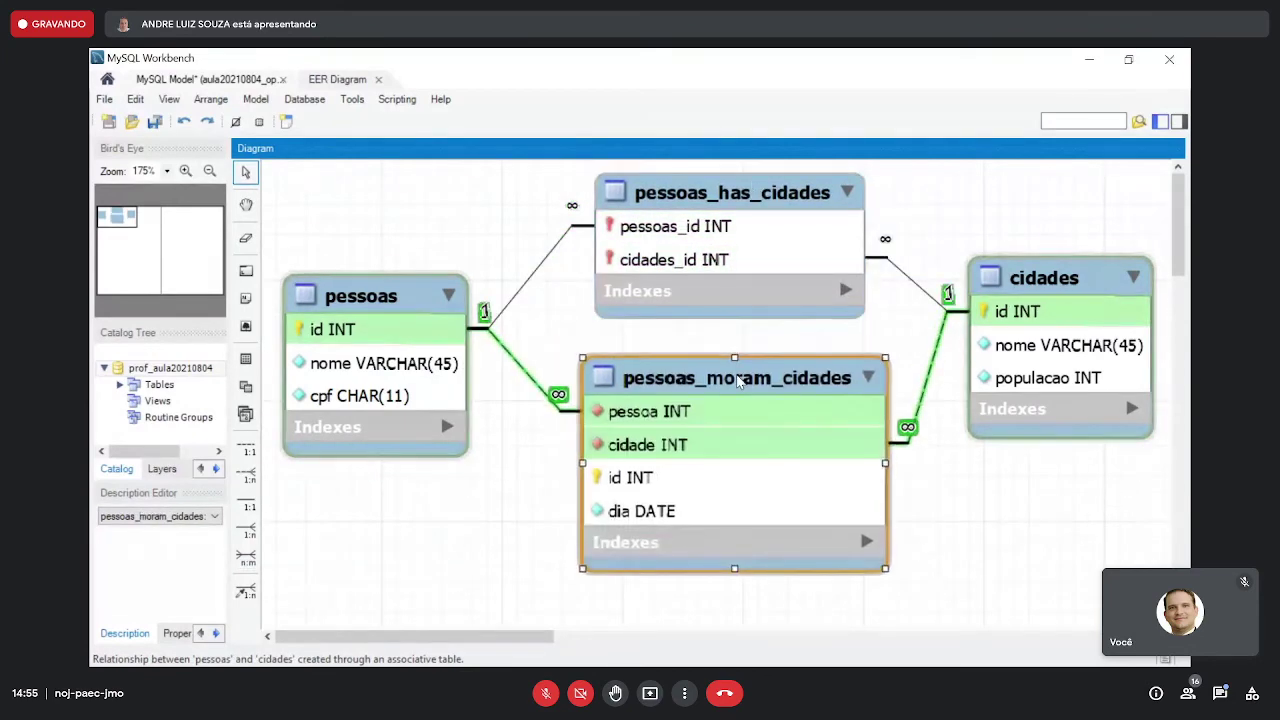
- Rename the new pessoas_has_cidades table to pessoas_nascem_cidades
{"action": "double_click", "coordinate": [740, 210]}
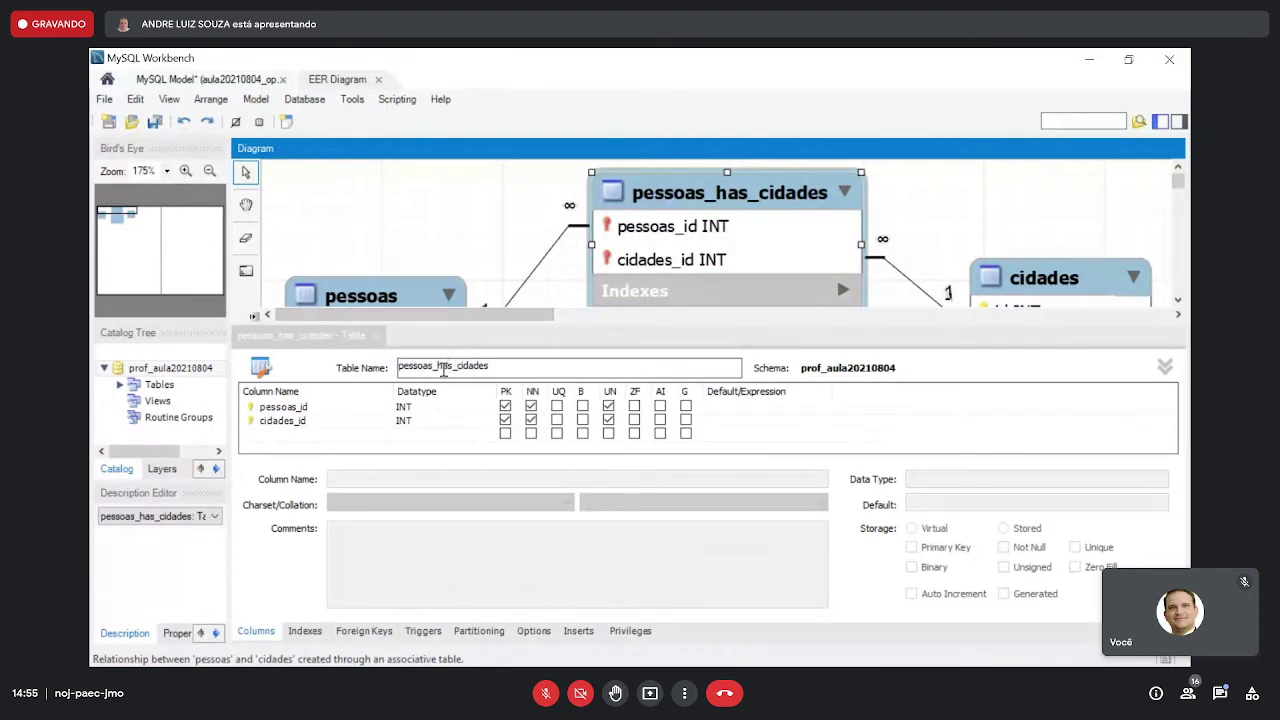
{"action": "left_click", "coordinate": [438, 366]}
{"action": "type", "text": "nascem"}
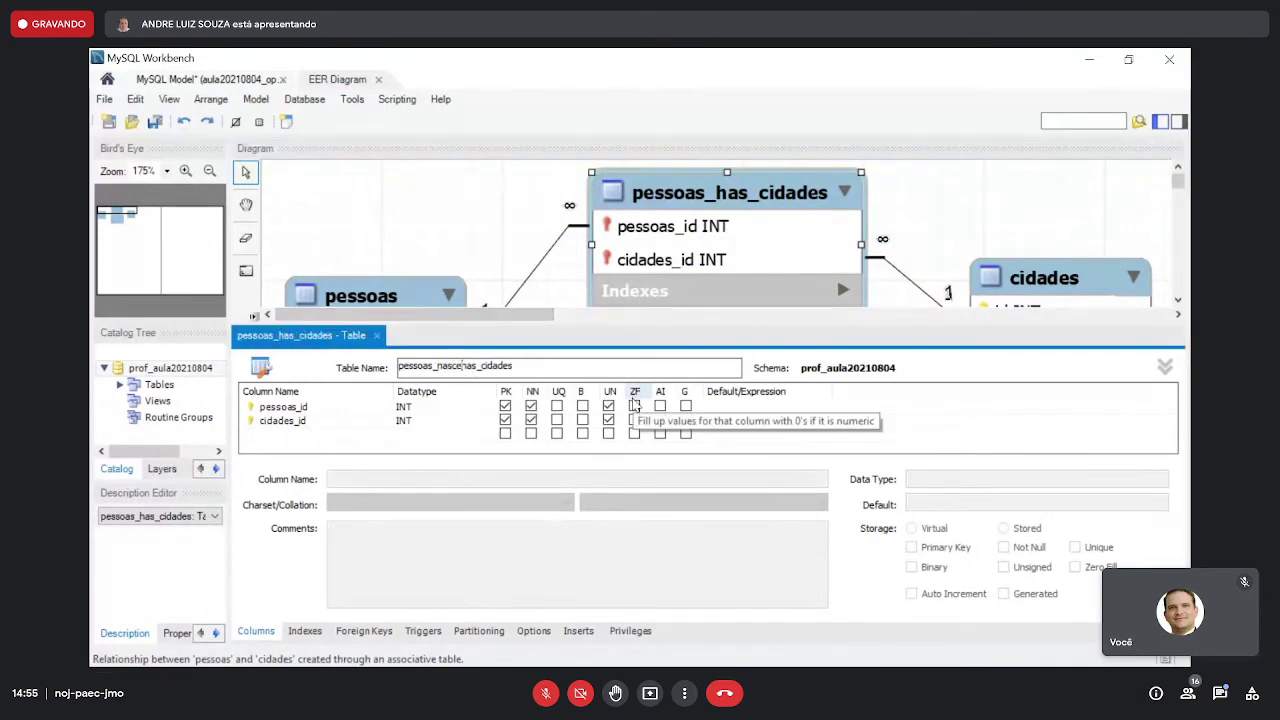
{"action": "key", "text": "Delete"}
{"action": "key", "text": "Delete"}
{"action": "key", "text": "Delete"}
{"action": "left_click", "coordinate": [330, 408]}
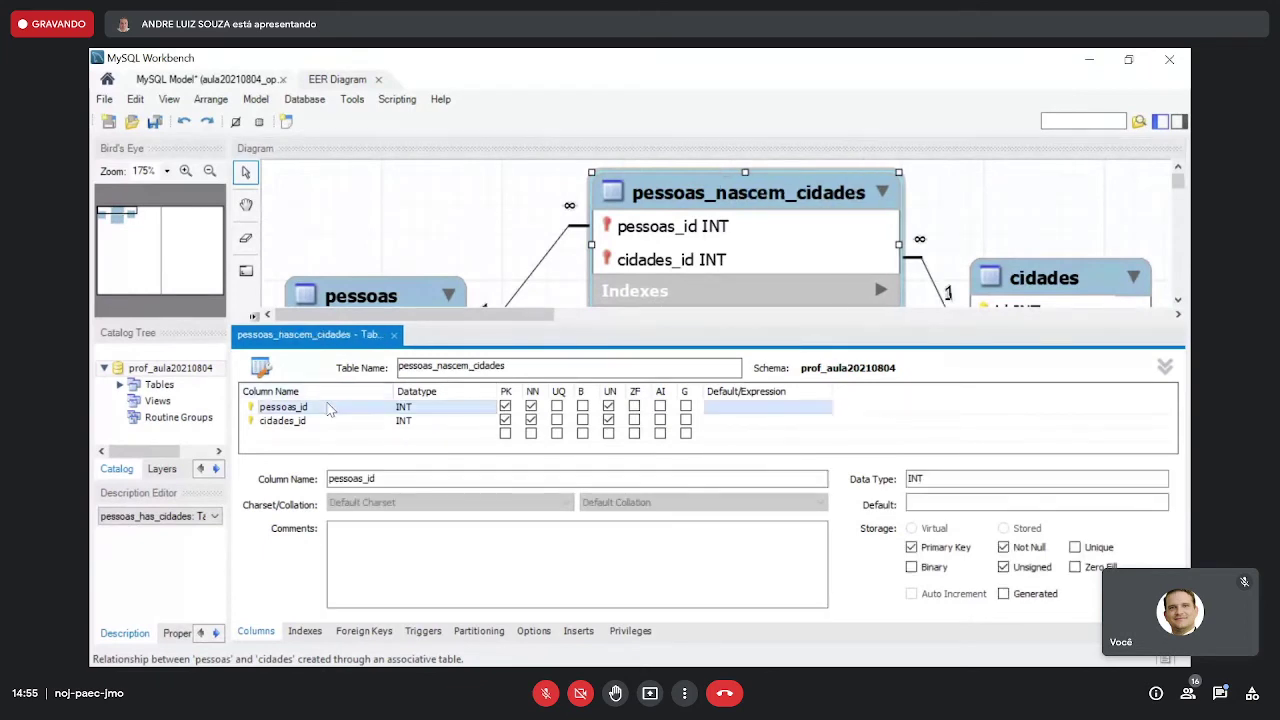
- Rename its columns to pessoa and cidade and remove both from the primary key
{"action": "left_click", "coordinate": [330, 408]}
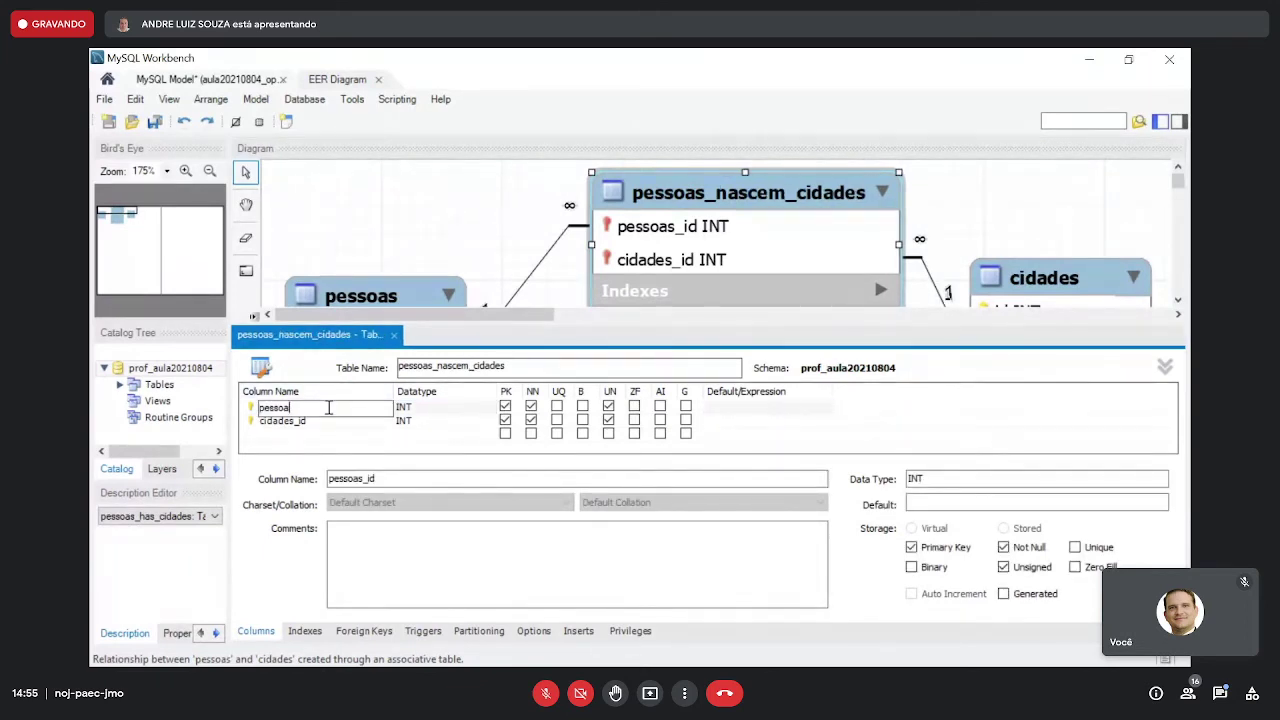
{"action": "double_click", "coordinate": [337, 421]}
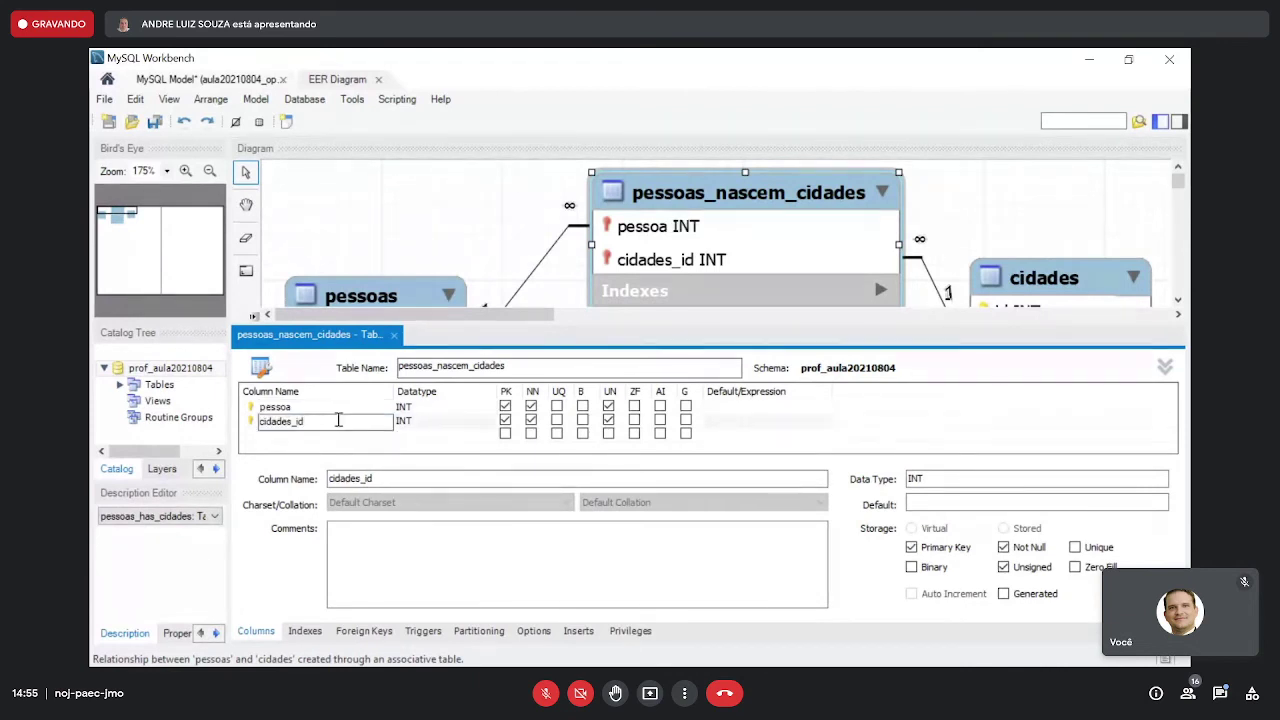
{"action": "key", "text": "BackSpace"}
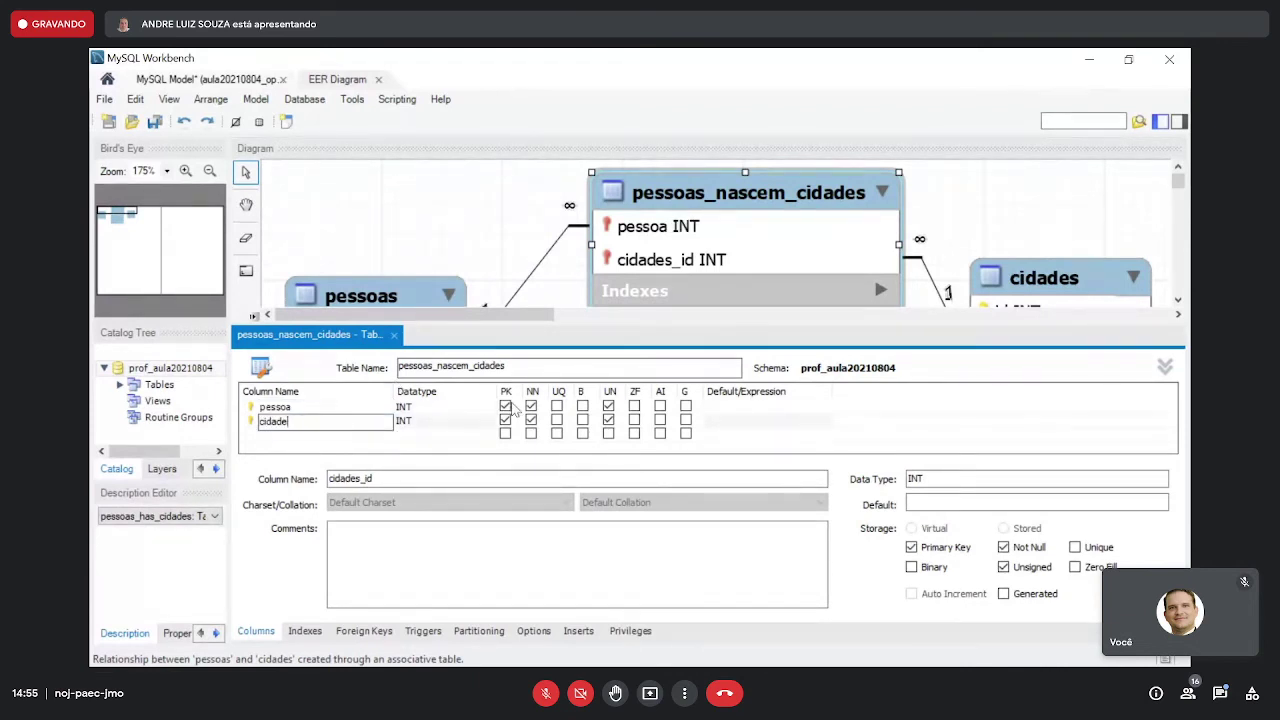
{"action": "left_click", "coordinate": [505, 406]}
{"action": "left_click", "coordinate": [505, 420]}
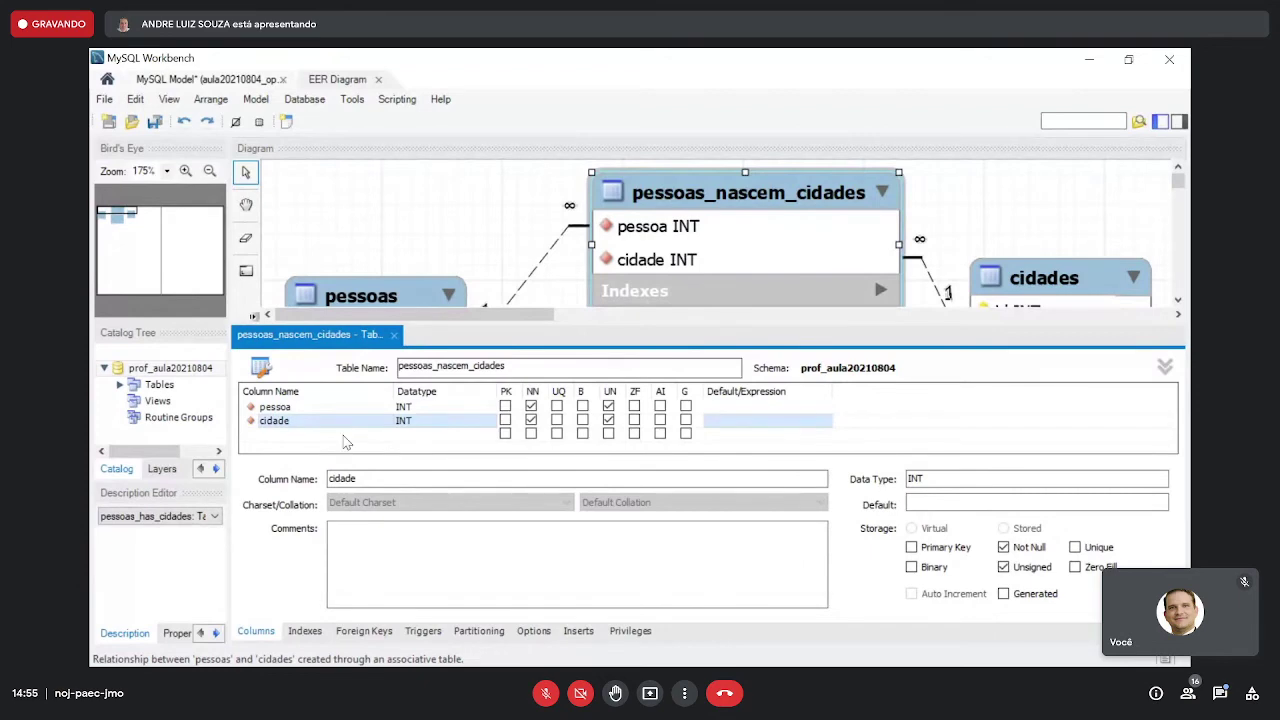
- Add an id column of type INT, unsigned, as the primary key
{"action": "left_click", "coordinate": [352, 436]}
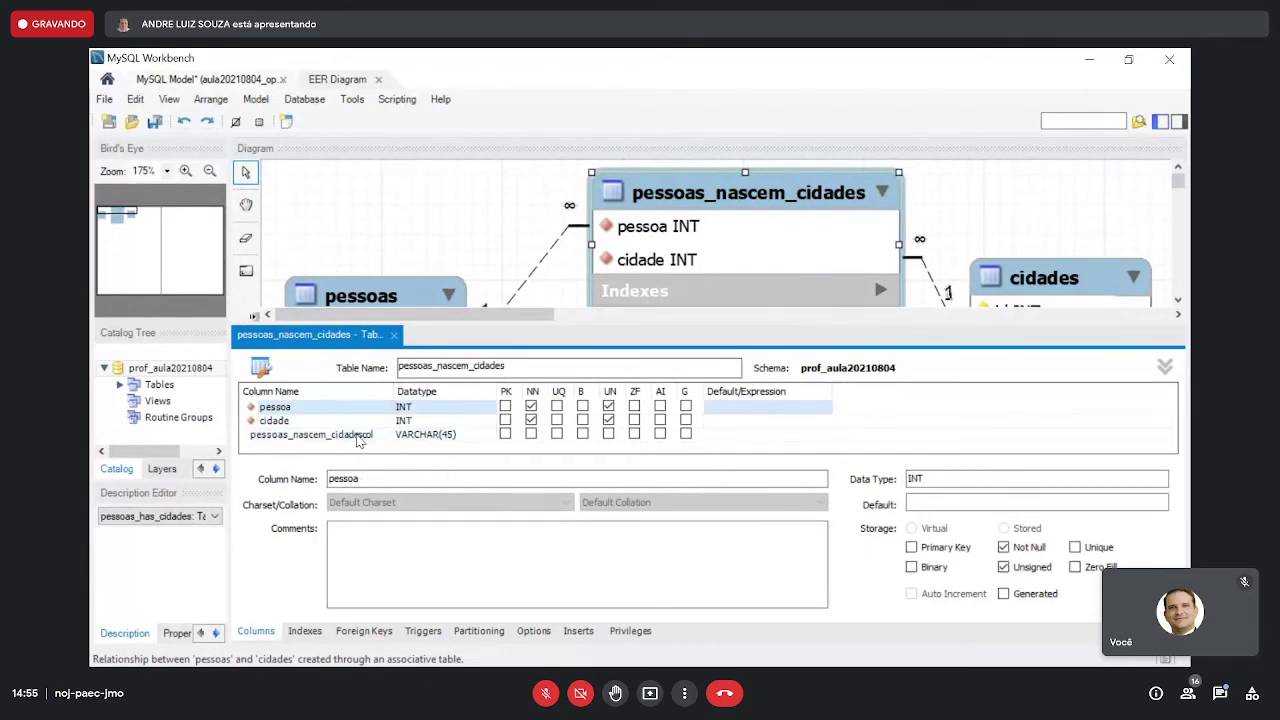
{"action": "left_click", "coordinate": [358, 436]}
{"action": "left_click", "coordinate": [368, 436]}
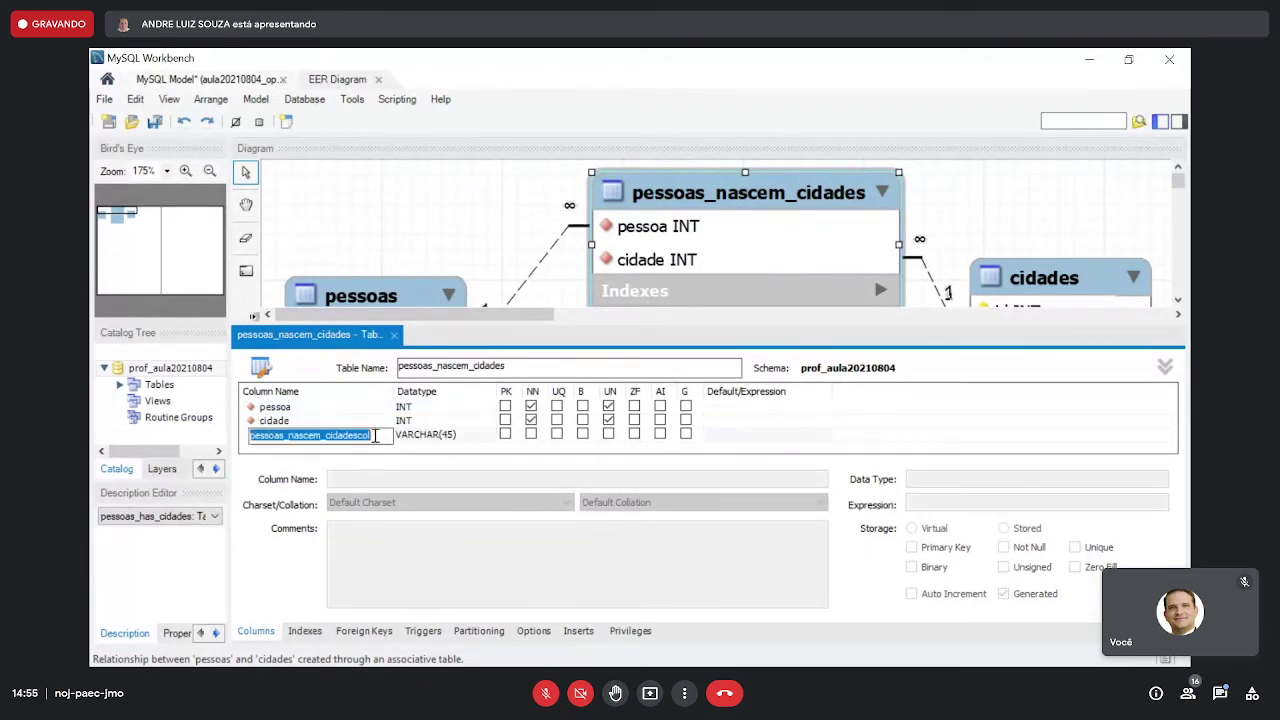
{"action": "type", "text": "id"}
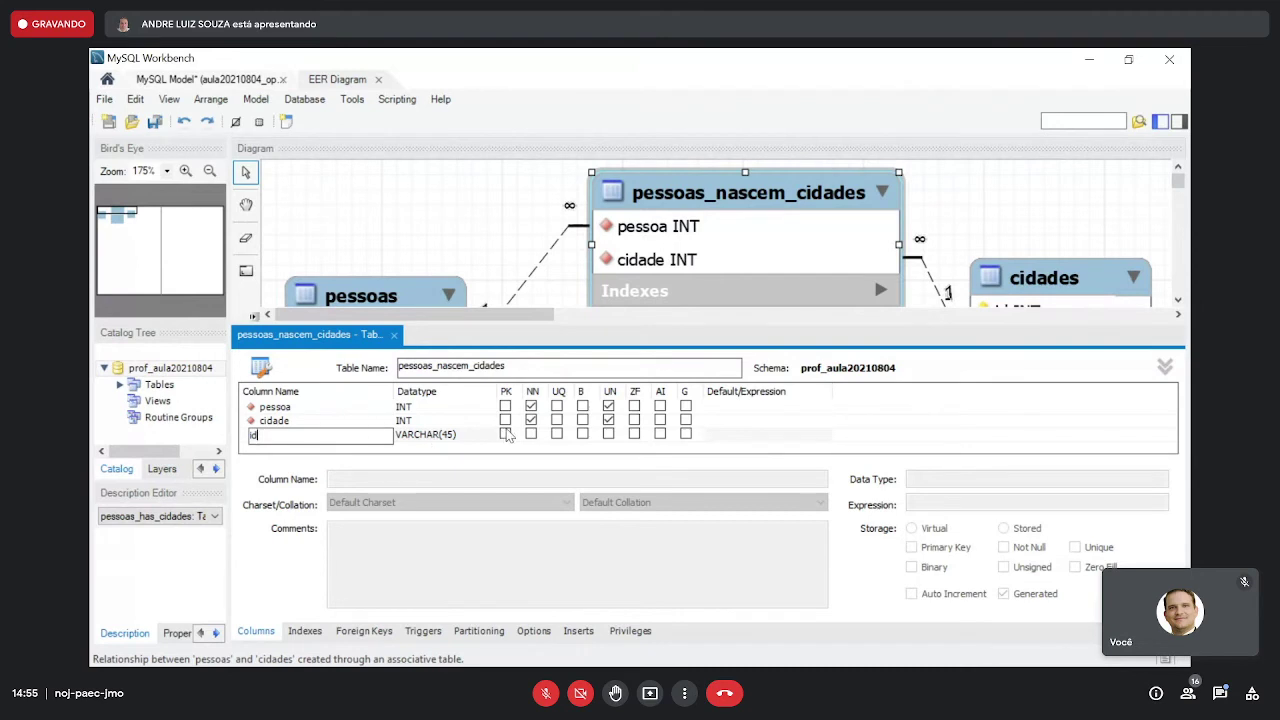
{"action": "left_click", "coordinate": [506, 433]}
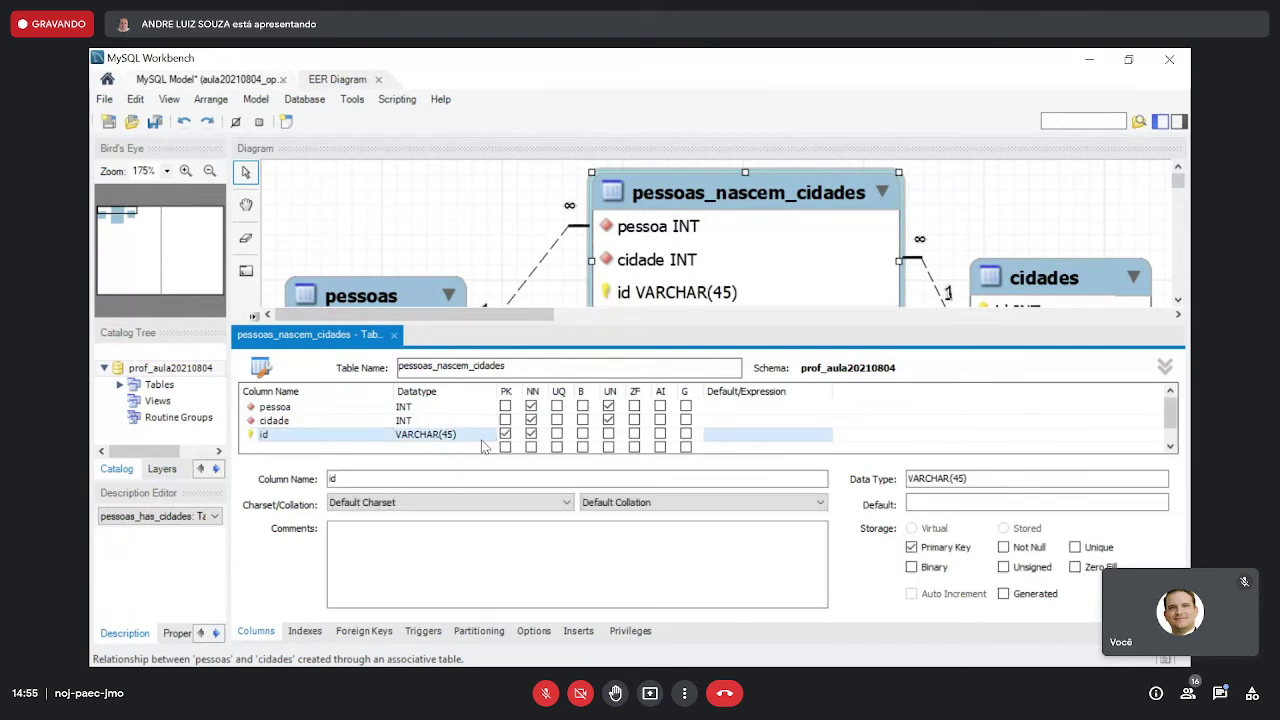
{"action": "left_click", "coordinate": [483, 444]}
{"action": "key", "text": "BackSpace"}
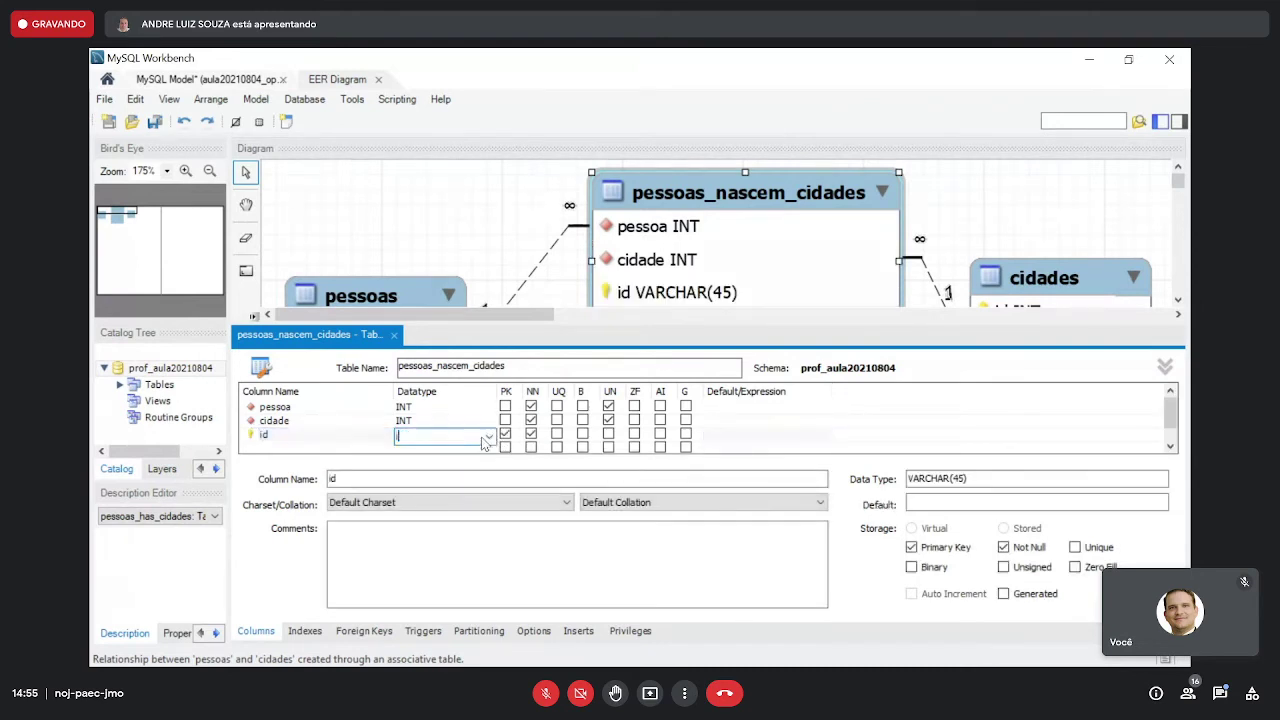
{"action": "left_click", "coordinate": [609, 434]}
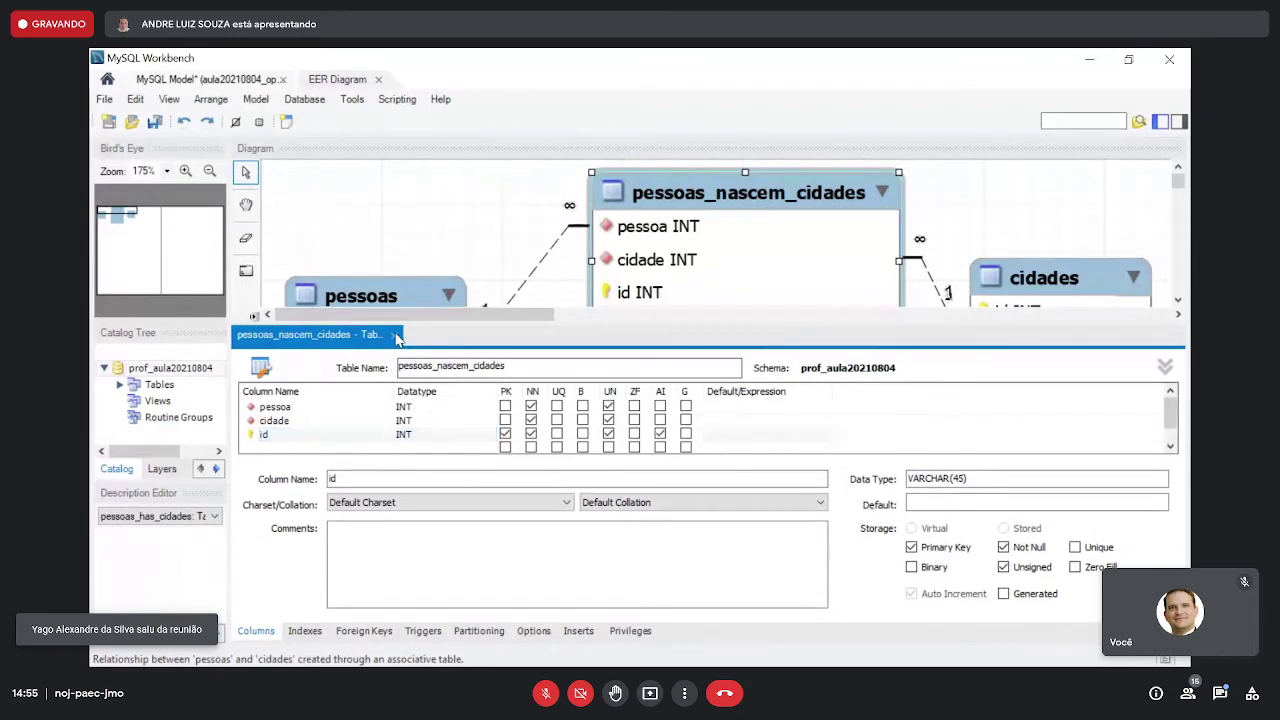
- Set the diagram zoom to 150% and rearrange pessoas_moram_cidades and cidades
{"action": "left_click", "coordinate": [394, 335]}
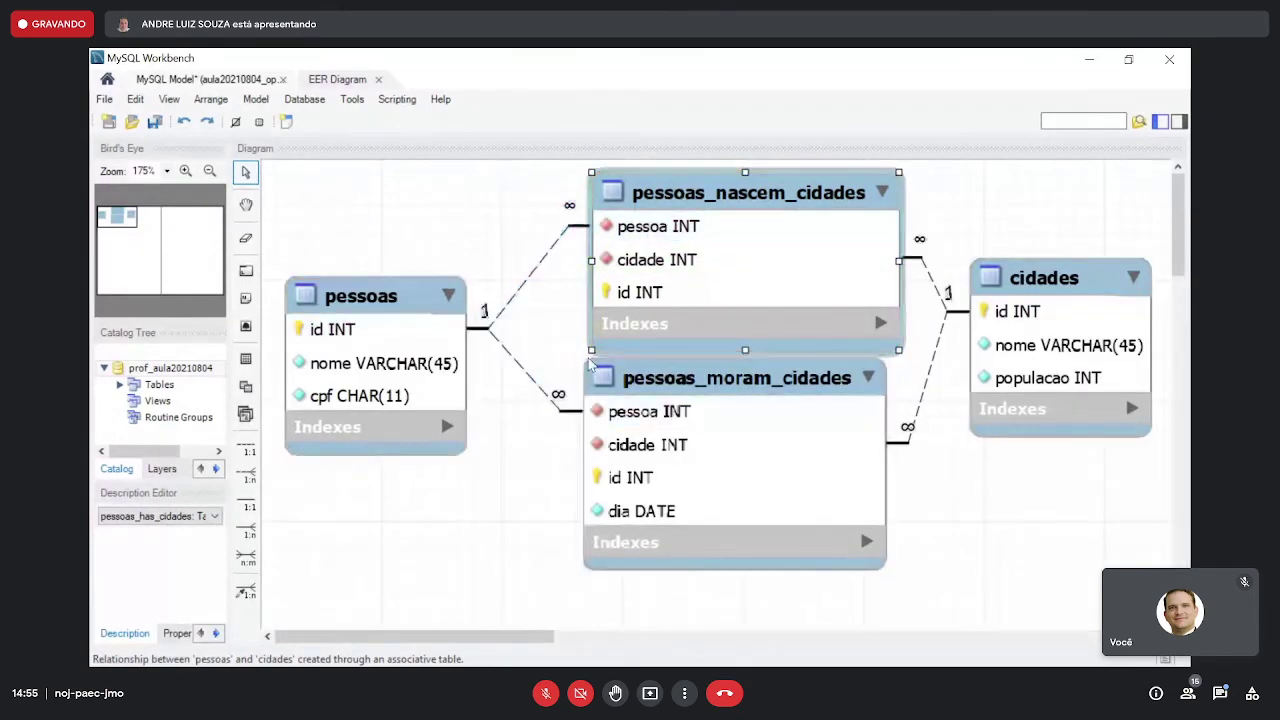
{"action": "left_click_drag", "start_coordinate": [663, 378], "coordinate": [679, 399]}
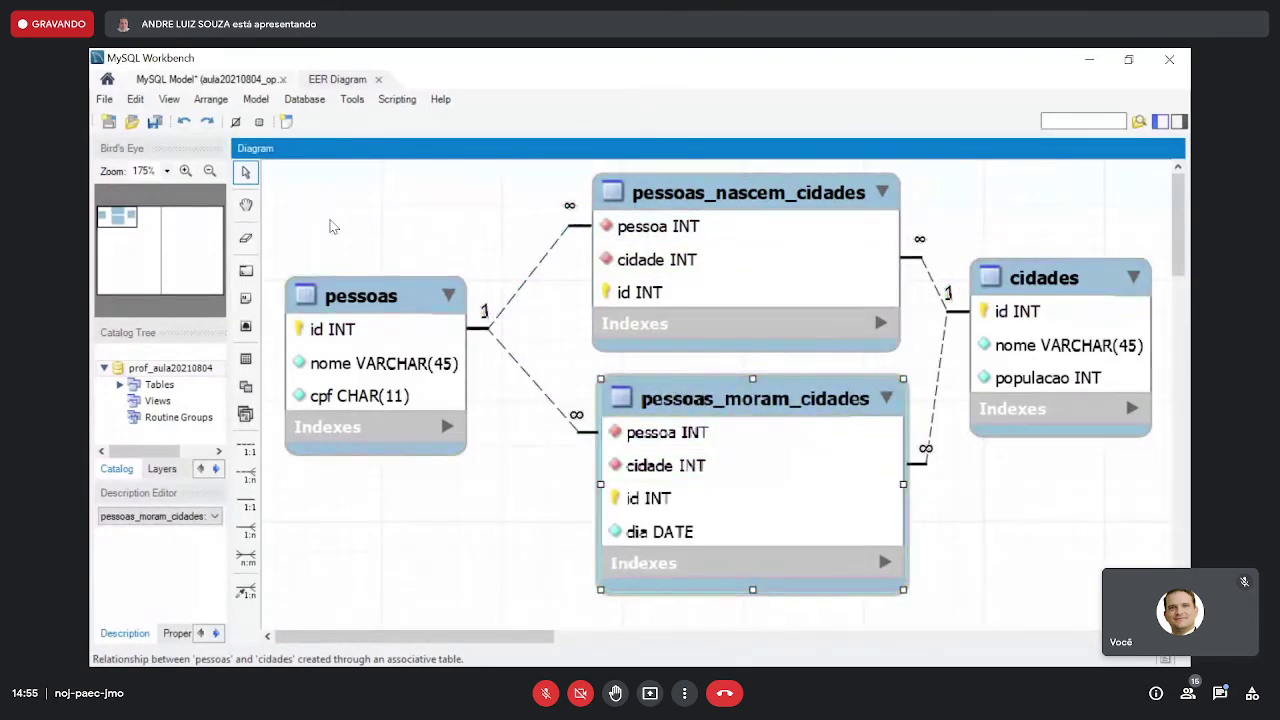
{"action": "left_click", "coordinate": [209, 171]}
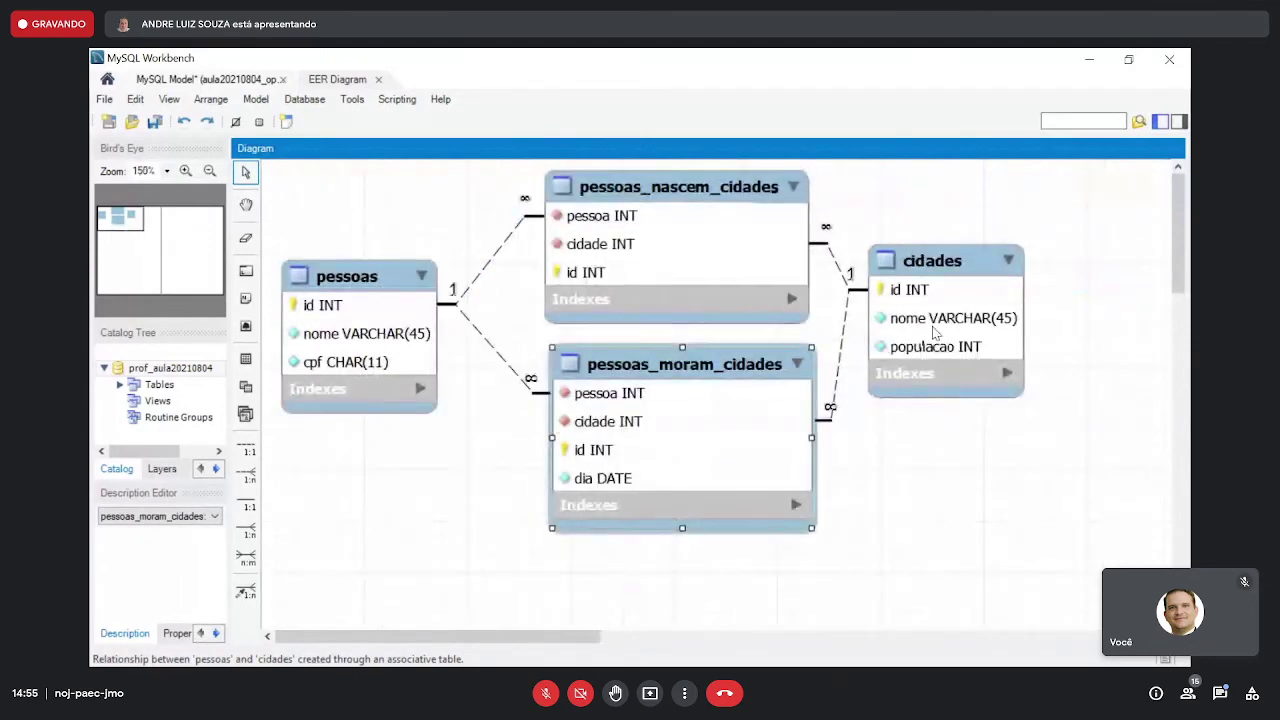
{"action": "left_click_drag", "start_coordinate": [940, 275], "coordinate": [1019, 286]}
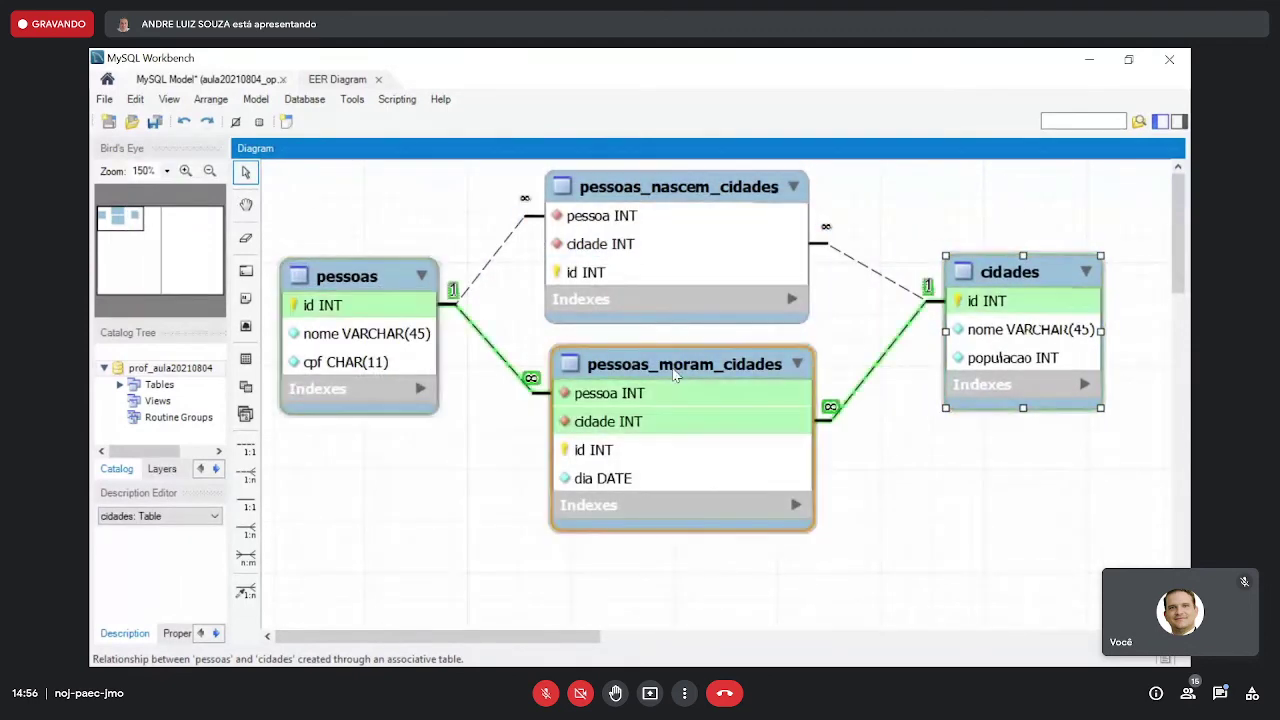
{"action": "left_click_drag", "start_coordinate": [672, 367], "coordinate": [671, 357]}
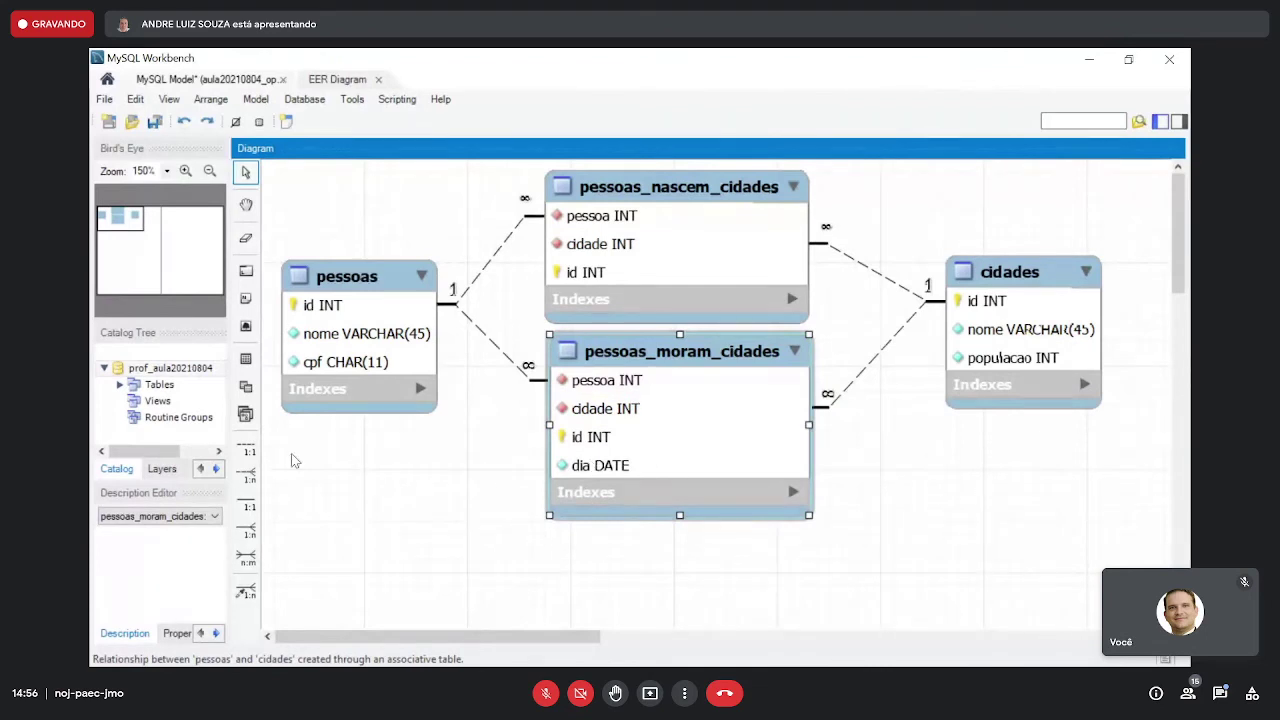
- Create a third n:m junction table between pessoas and cidades below pessoas_moram_cidades
{"action": "left_click", "coordinate": [246, 557]}
{"action": "left_click", "coordinate": [355, 330]}
{"action": "left_click", "coordinate": [1020, 300]}
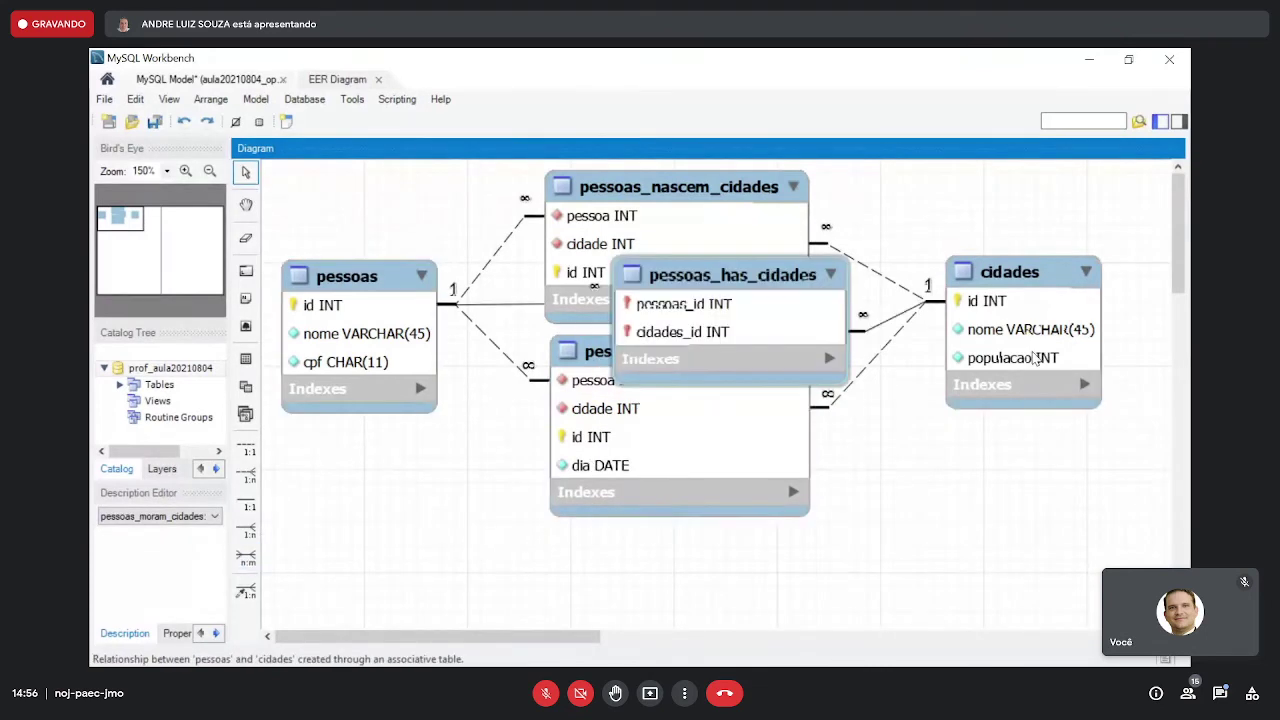
{"action": "left_click_drag", "start_coordinate": [776, 285], "coordinate": [722, 556]}
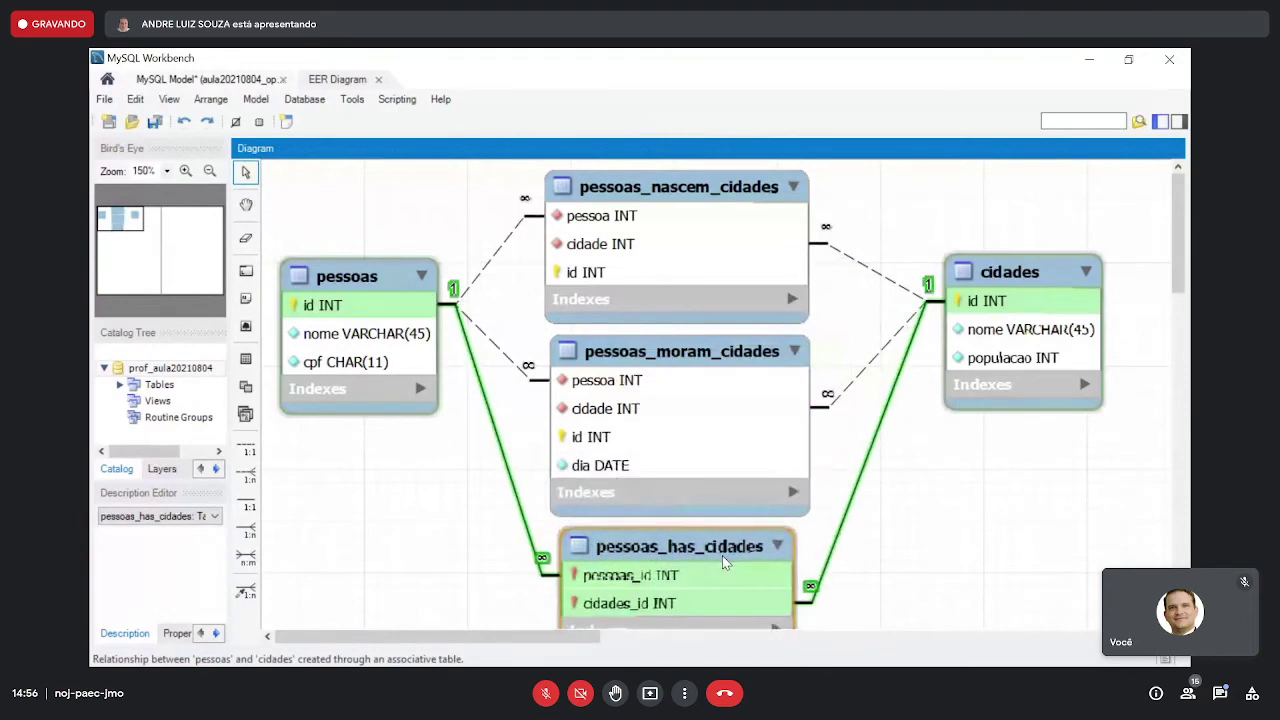
{"action": "left_click", "coordinate": [740, 546]}
{"action": "double_click", "coordinate": [740, 546]}
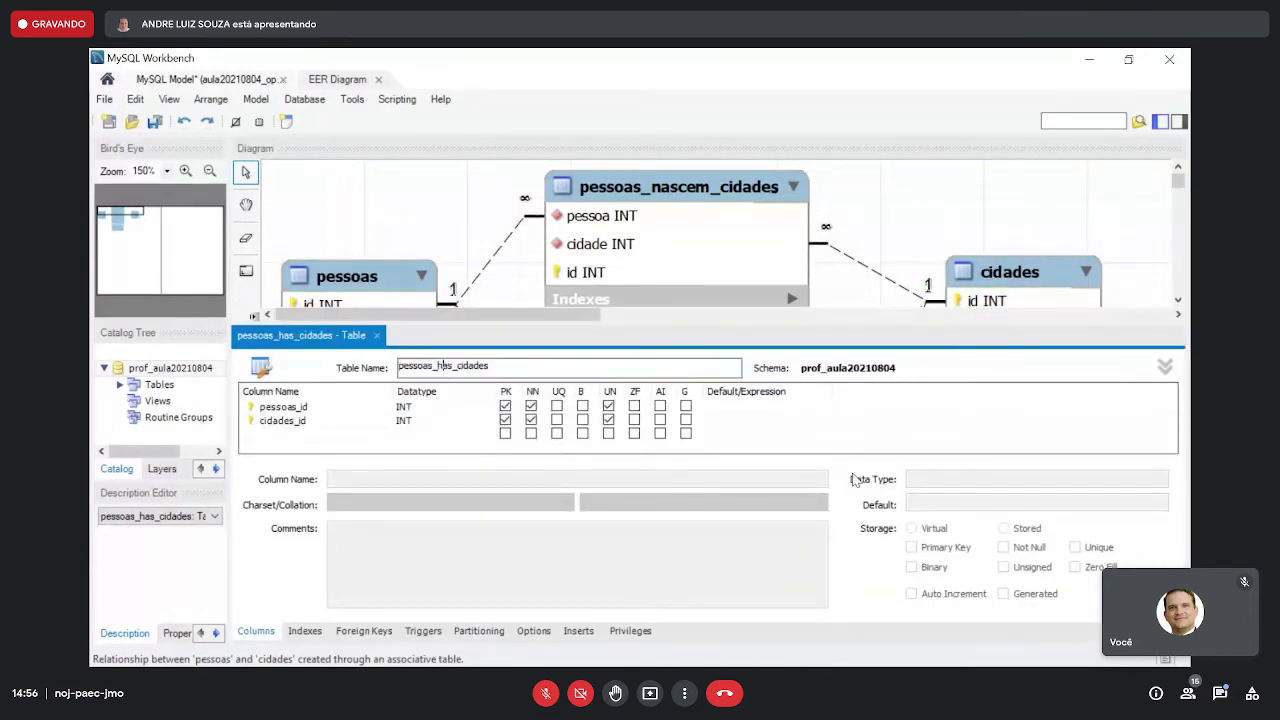
- Name it pessoas_enterradas_cidades with non-key columns pessoa and cidade, adding a new column
{"action": "type", "text": "enterradas"}
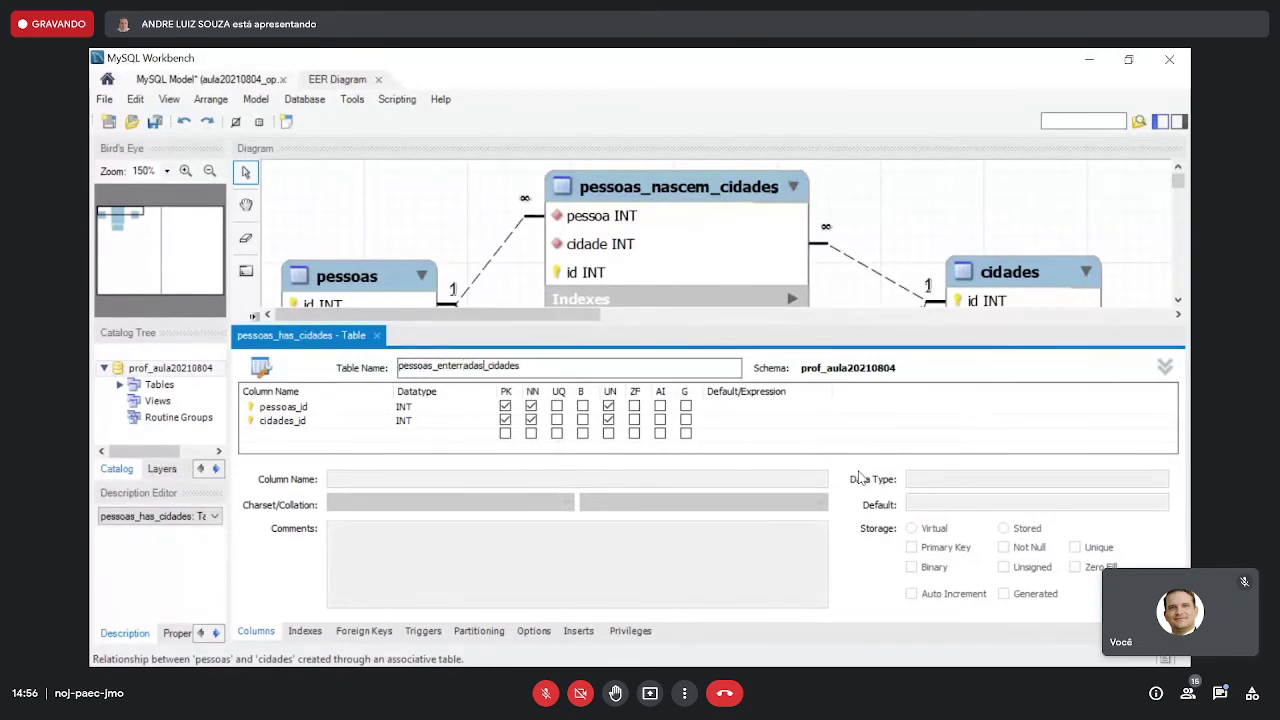
{"action": "left_click", "coordinate": [505, 406]}
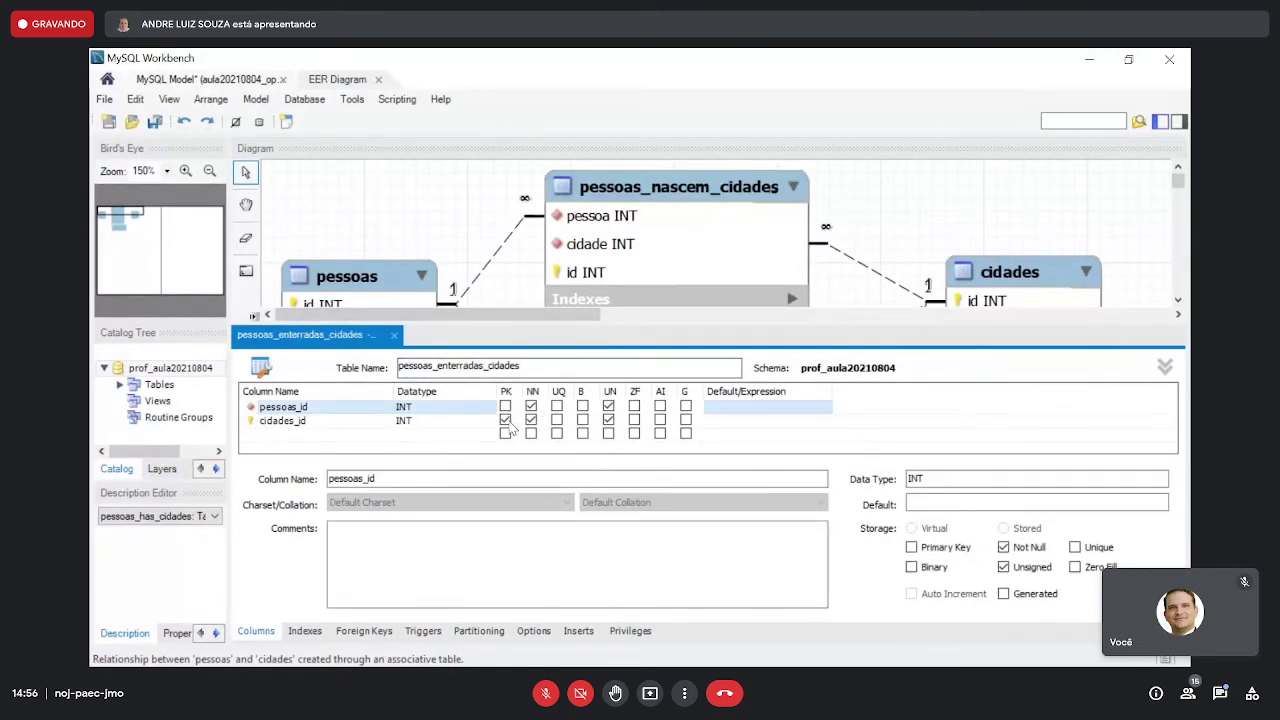
{"action": "left_click", "coordinate": [505, 420]}
{"action": "left_click", "coordinate": [343, 437]}
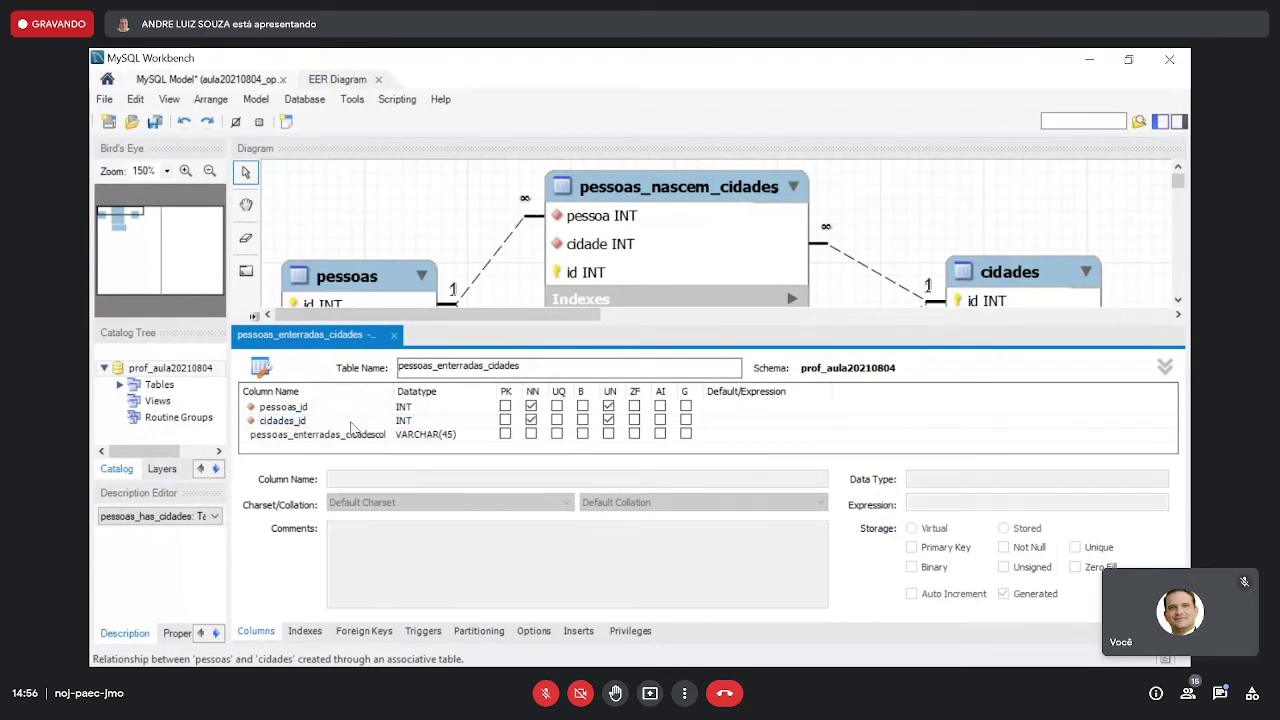
{"action": "left_click", "coordinate": [336, 407]}
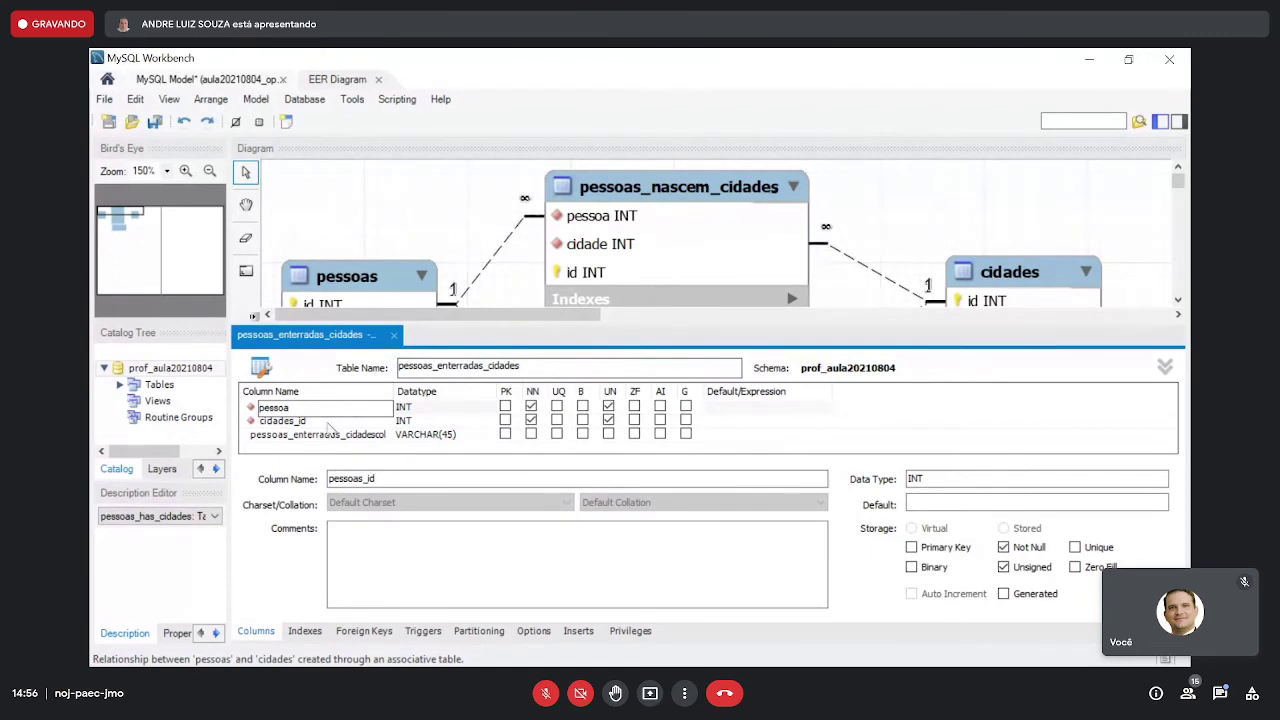
{"action": "double_click", "coordinate": [328, 423]}
{"action": "key", "text": "BackSpace"}
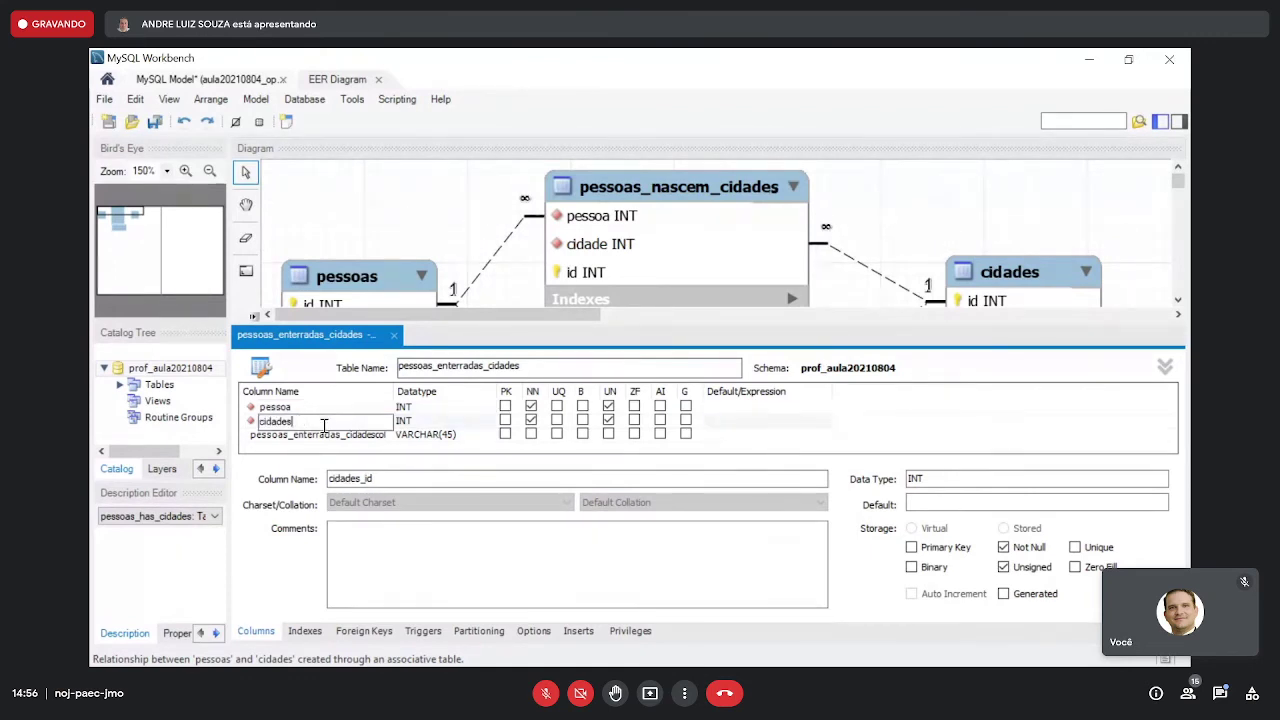
- Make the new column id INT, unsigned, auto-increment primary key
{"action": "double_click", "coordinate": [329, 437]}
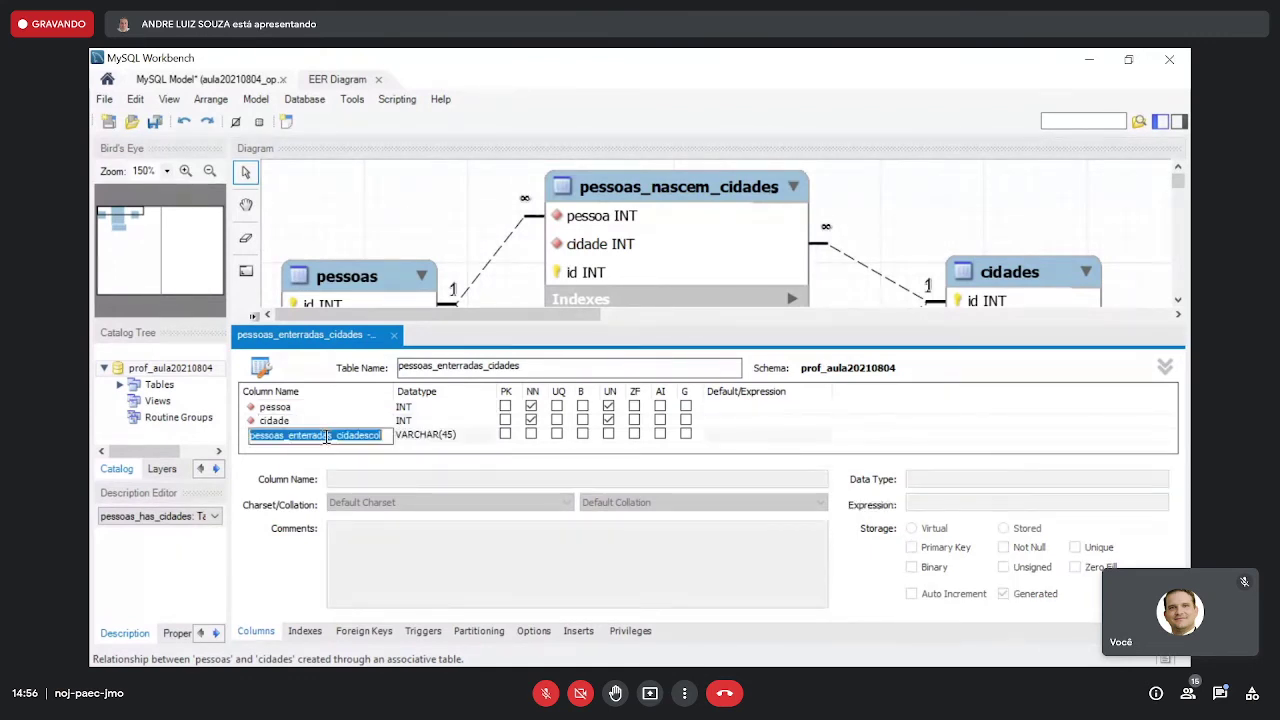
{"action": "key", "text": "BackSpace"}
{"action": "key", "text": "Tab"}
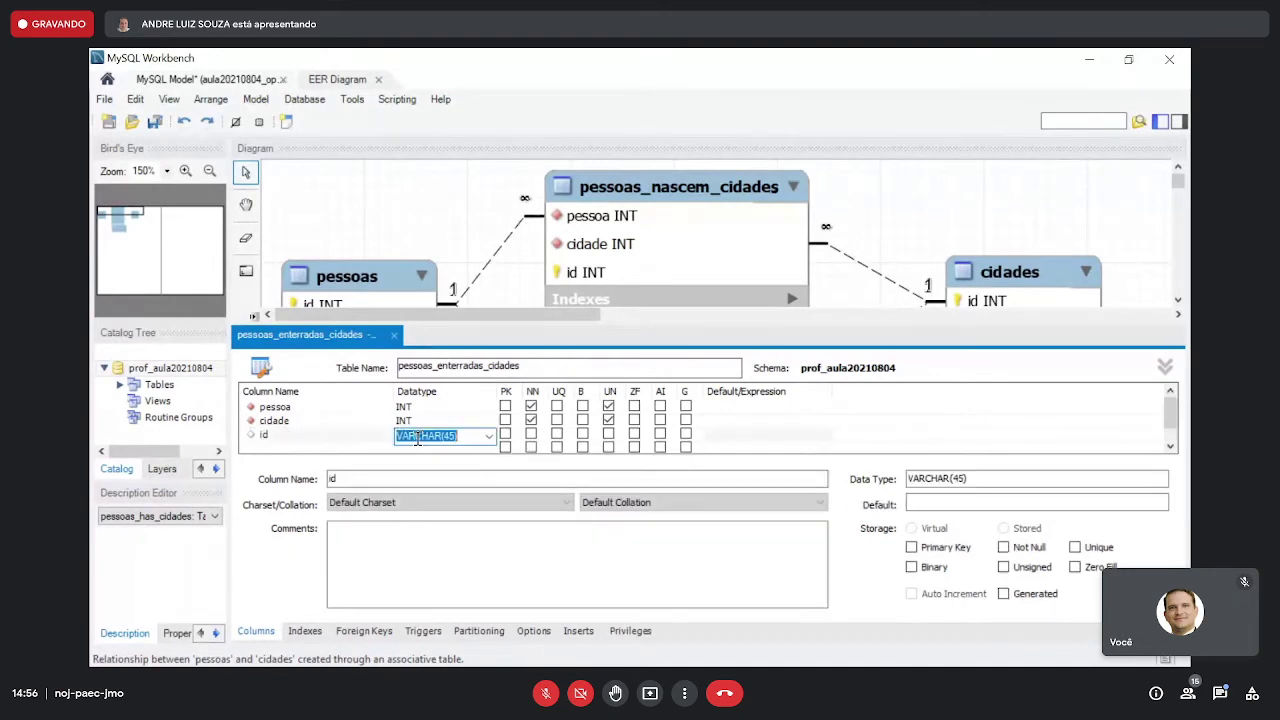
{"action": "type", "text": "int"}
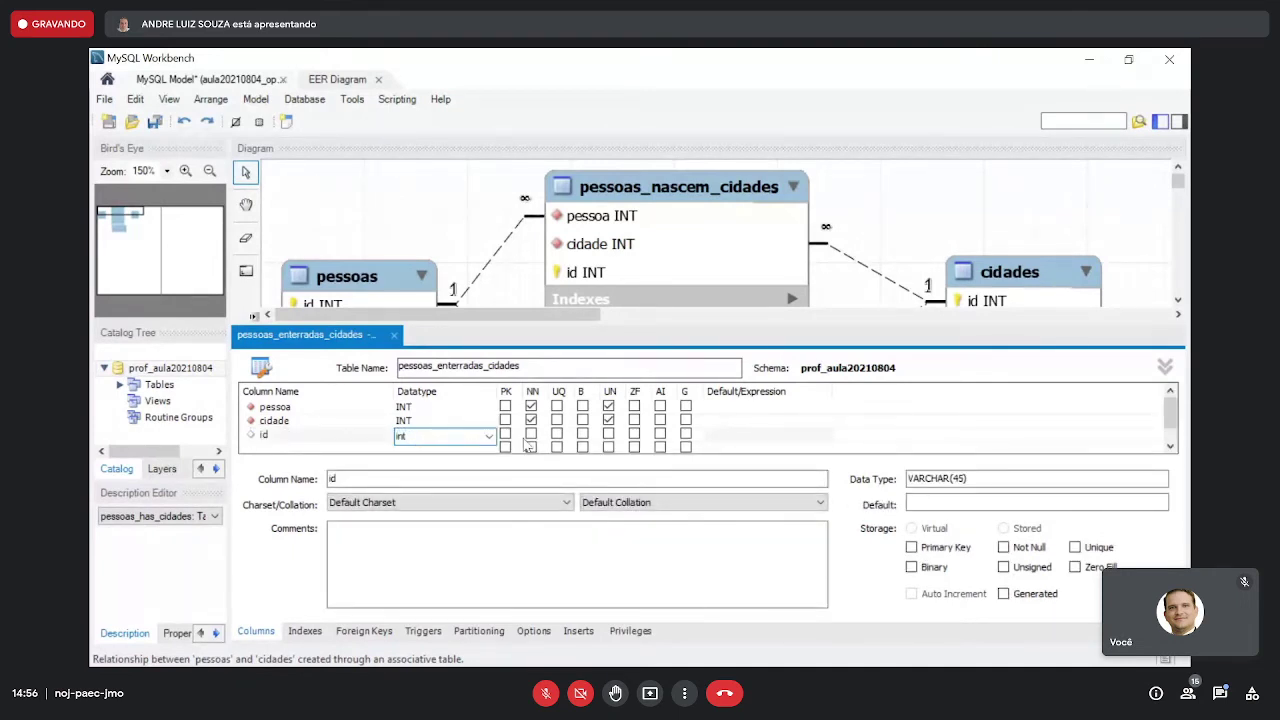
{"action": "left_click", "coordinate": [505, 434]}
{"action": "left_click", "coordinate": [608, 434]}
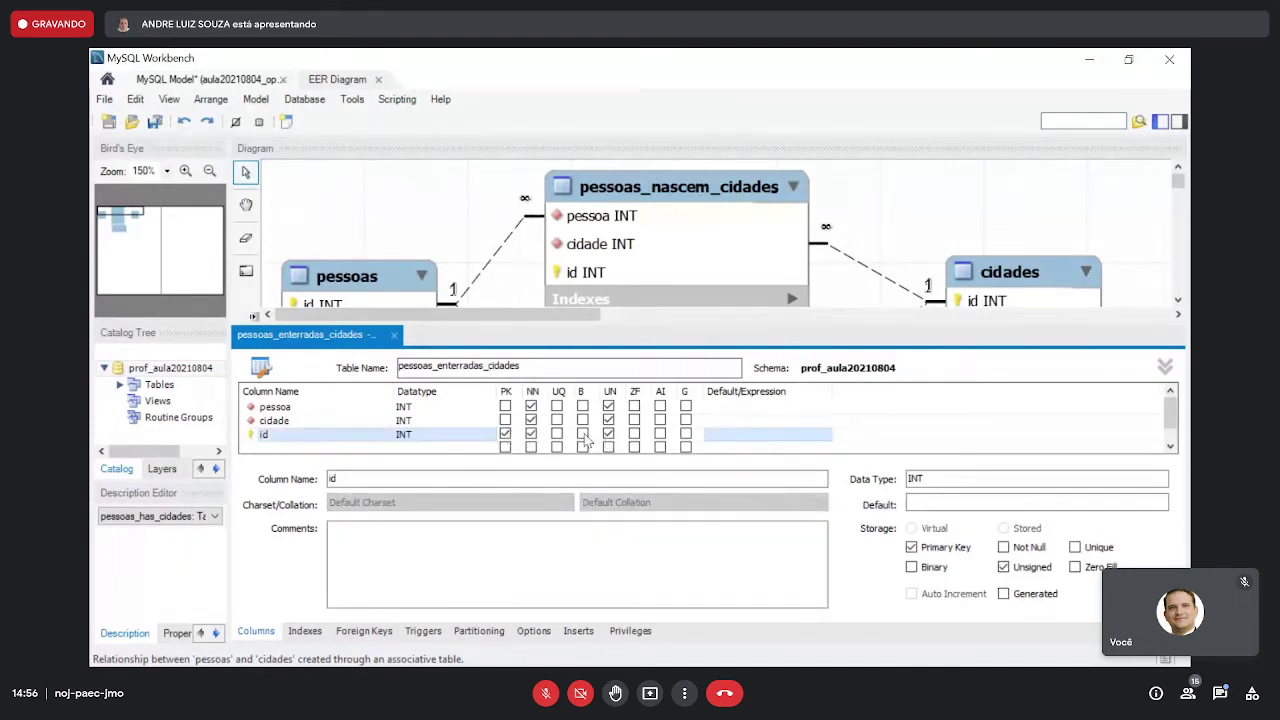
{"action": "left_click", "coordinate": [660, 434]}
{"action": "left_click", "coordinate": [394, 335]}
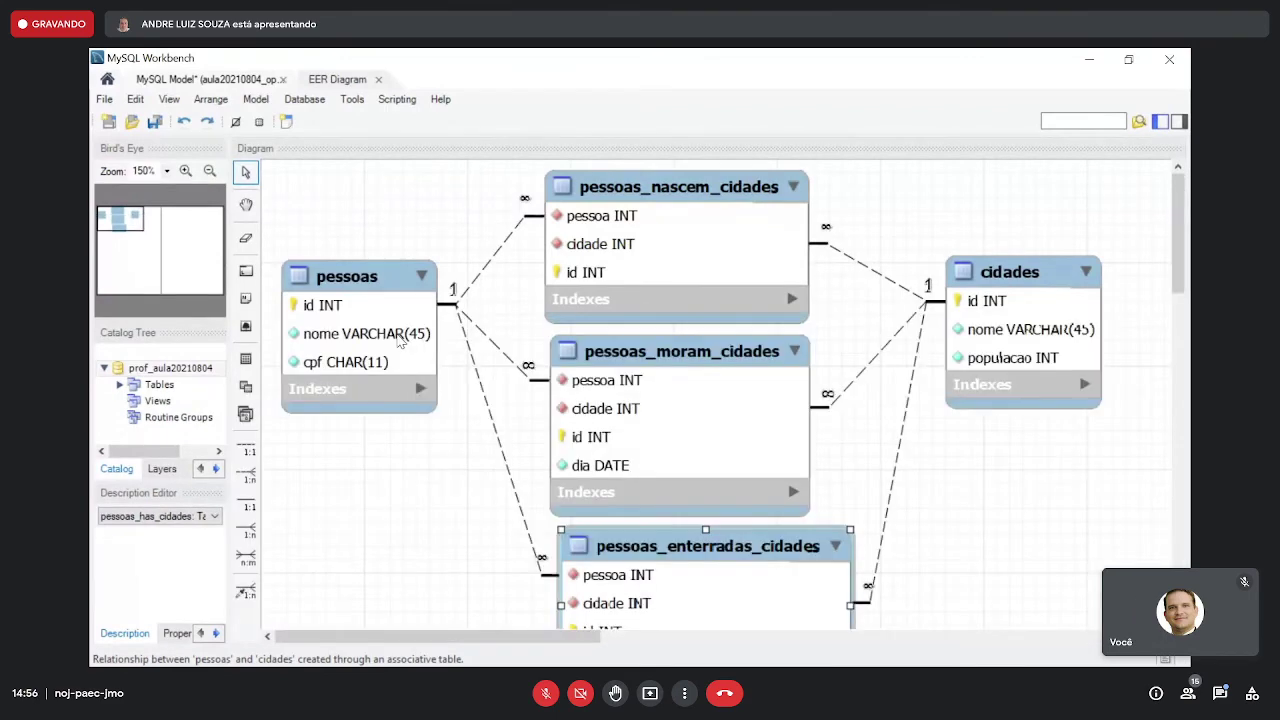
- Save the model and shift cidades and the nascem, moram, enterradas tables rightward into line
{"action": "left_click", "coordinate": [156, 123]}
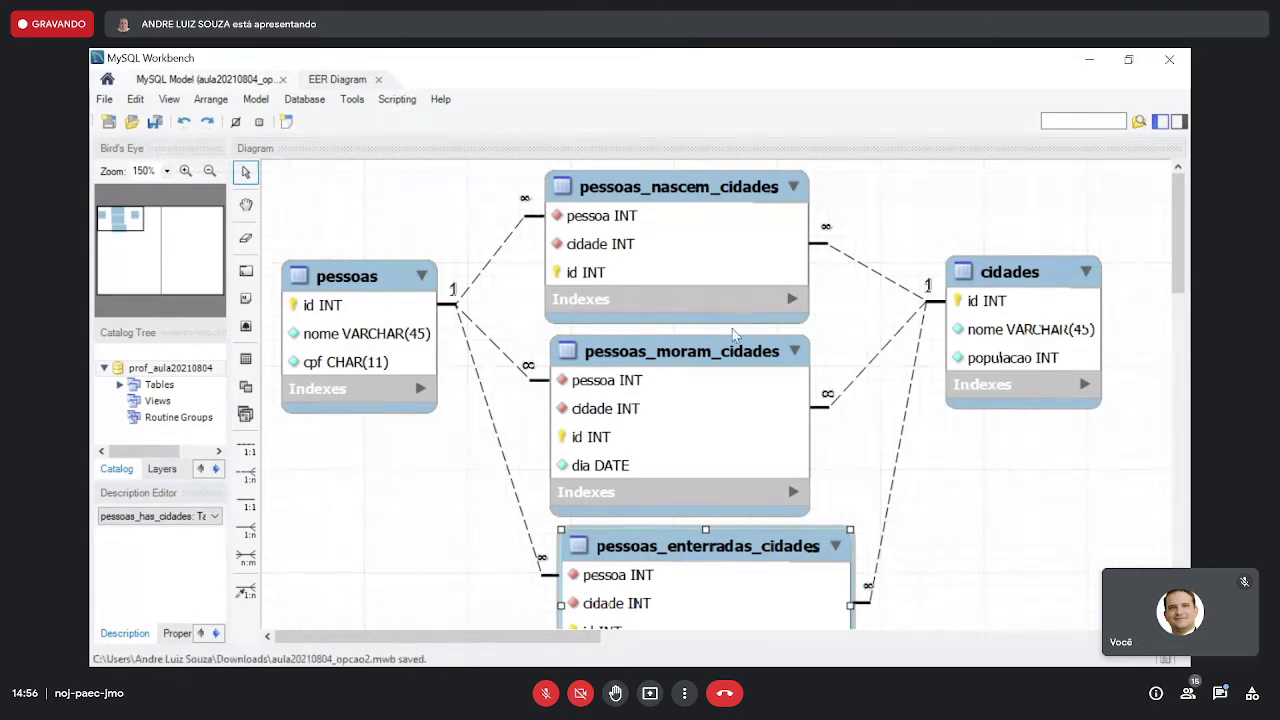
{"action": "left_click", "coordinate": [209, 171]}
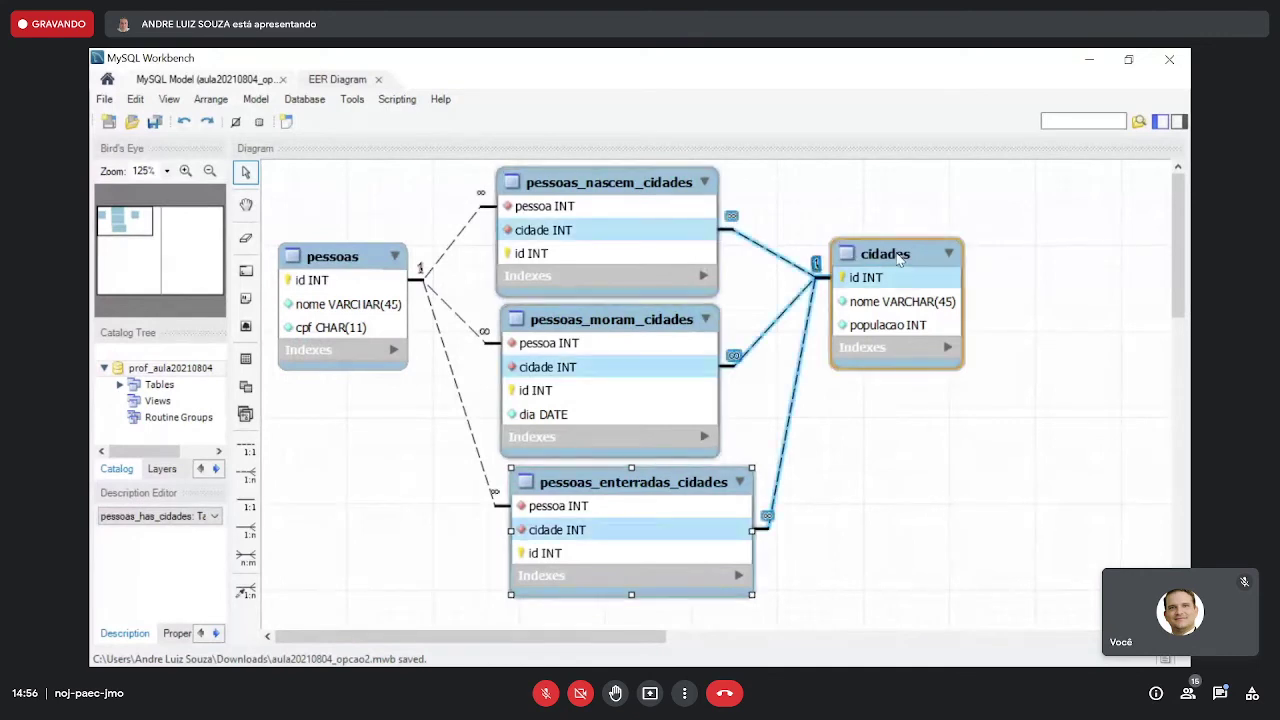
{"action": "left_click_drag", "start_coordinate": [898, 258], "coordinate": [1010, 270]}
{"action": "left_click_drag", "start_coordinate": [640, 187], "coordinate": [704, 185]}
{"action": "left_click_drag", "start_coordinate": [658, 321], "coordinate": [716, 321]}
{"action": "left_click_drag", "start_coordinate": [667, 474], "coordinate": [707, 482]}
{"action": "left_click_drag", "start_coordinate": [704, 188], "coordinate": [698, 184]}
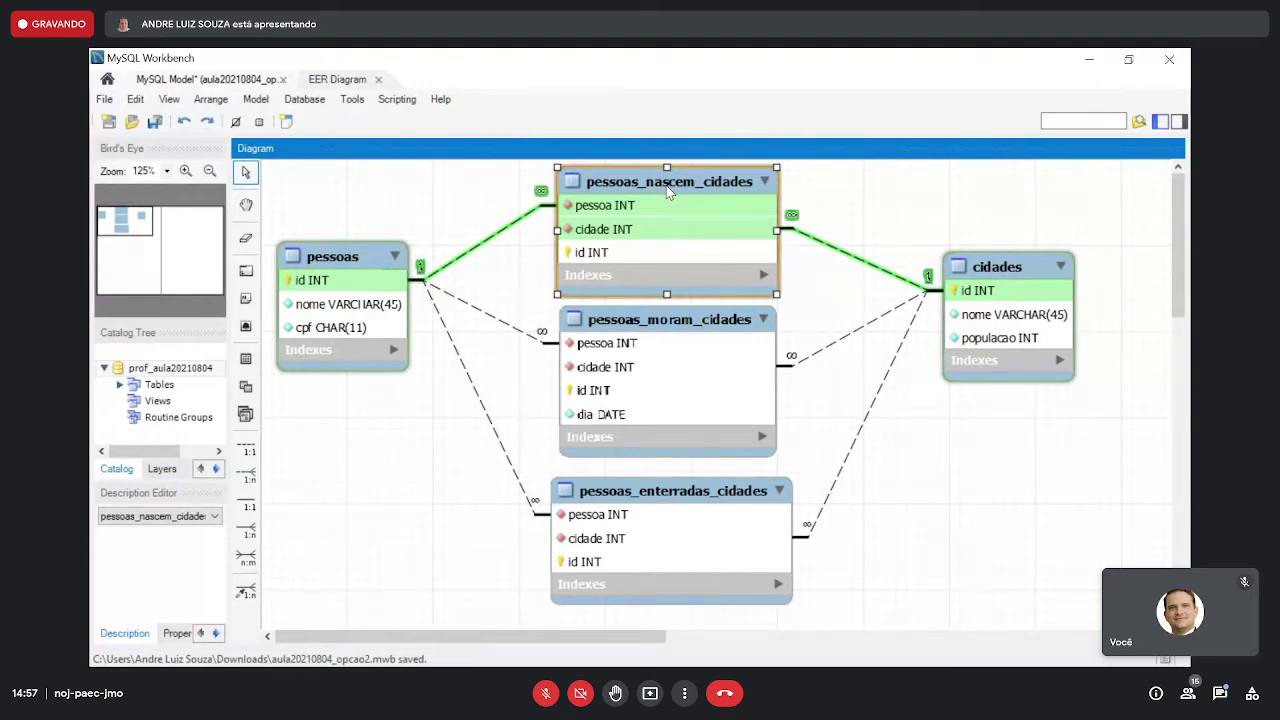
- Add a NOT NULL dia DATE column to pessoas_nascem_cidades
{"action": "double_click", "coordinate": [668, 192]}
{"action": "double_click", "coordinate": [295, 448]}
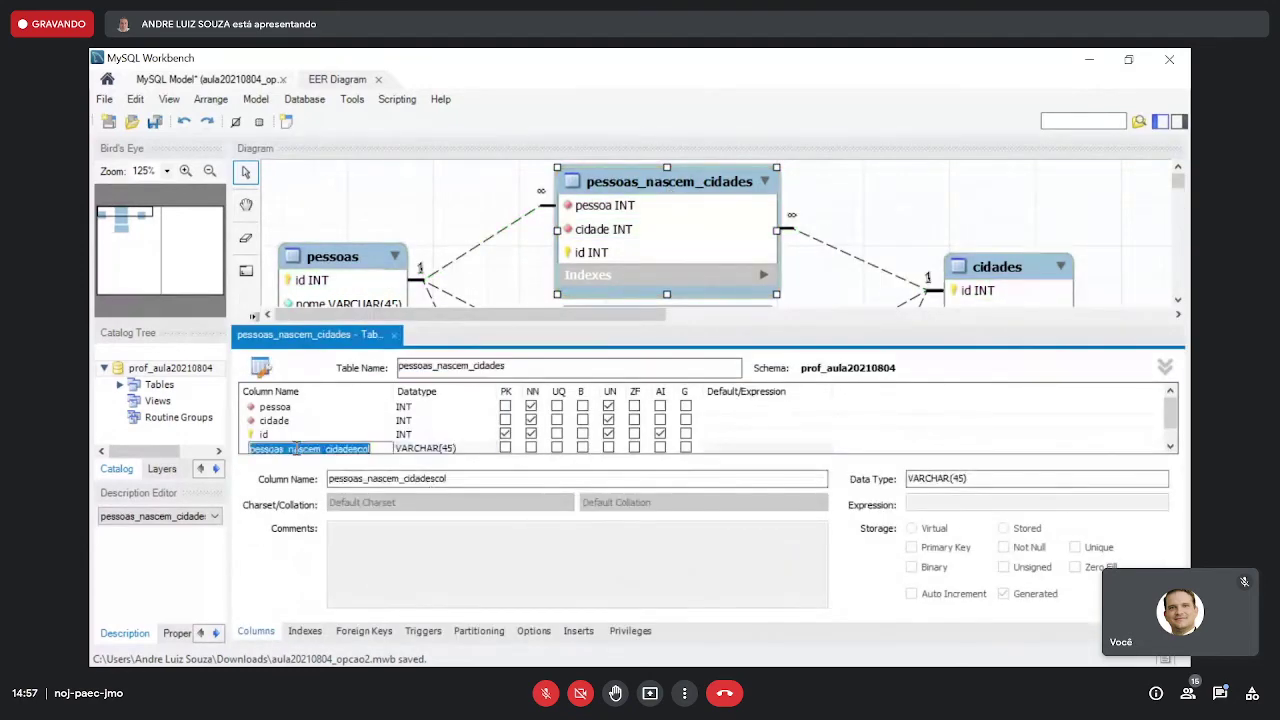
{"action": "type", "text": "dia"}
{"action": "key", "text": "Tab"}
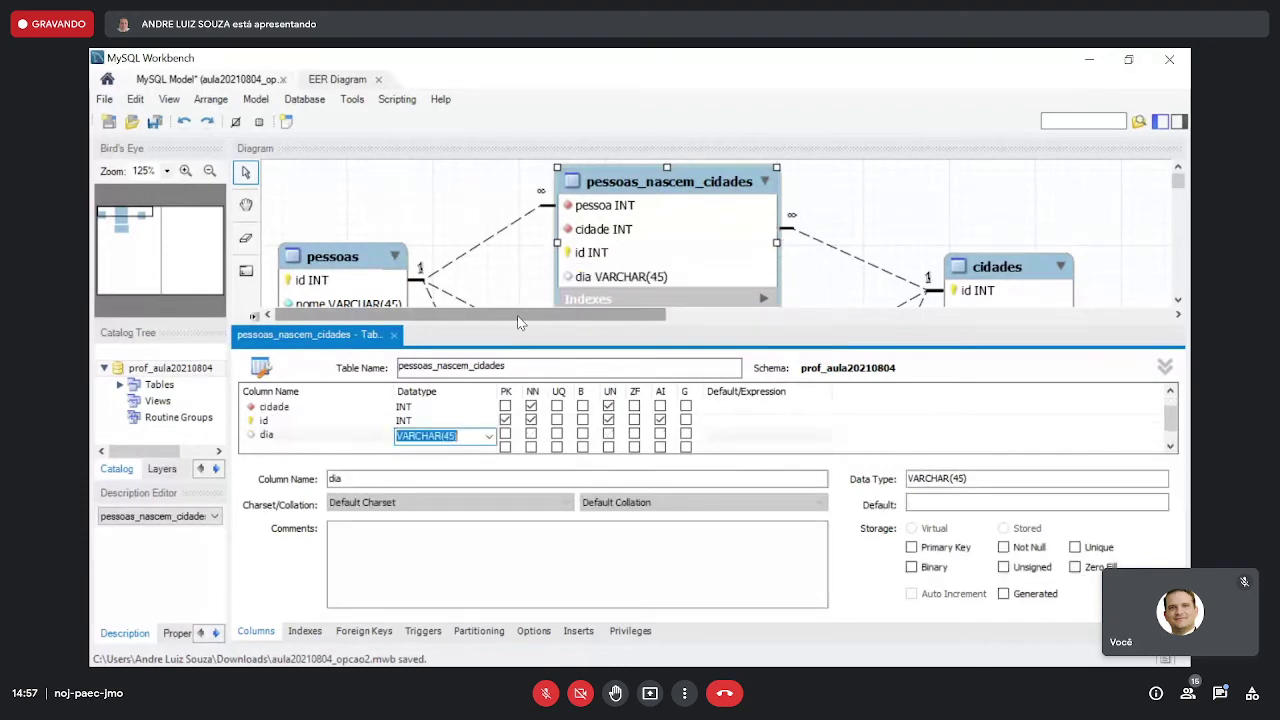
{"action": "type", "text": "date"}
{"action": "left_click", "coordinate": [337, 415]}
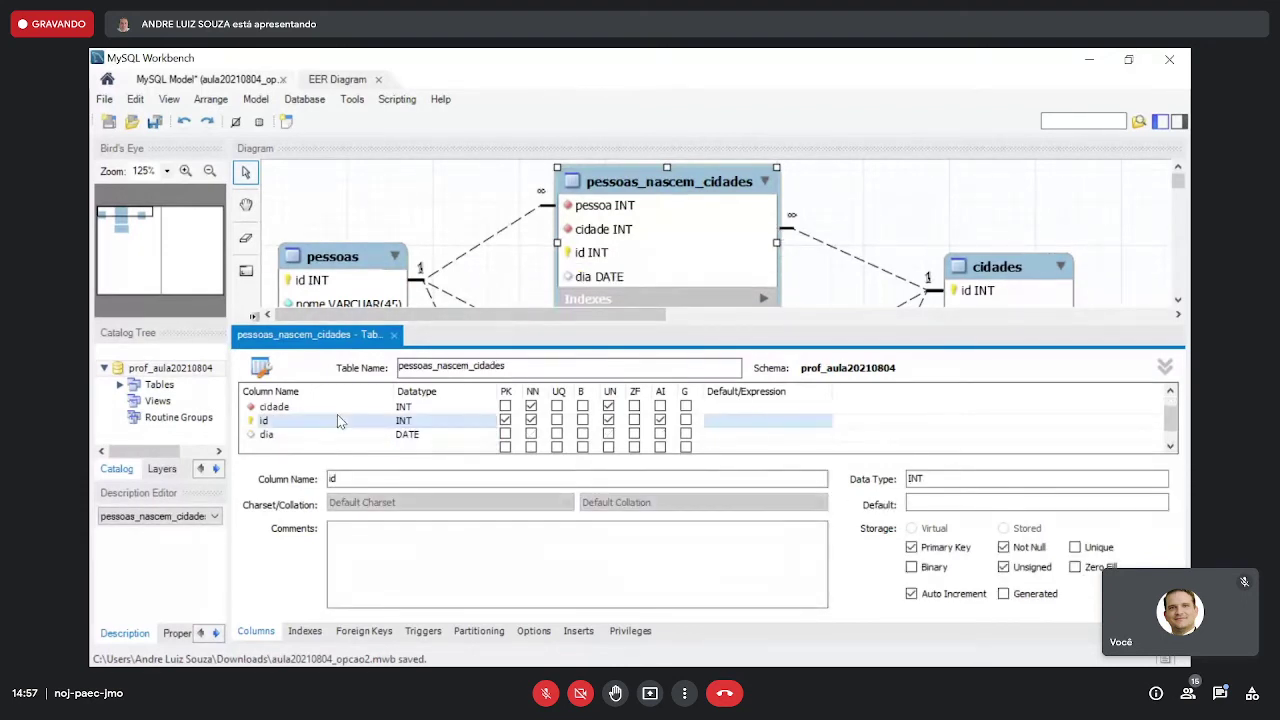
{"action": "left_click", "coordinate": [531, 434]}
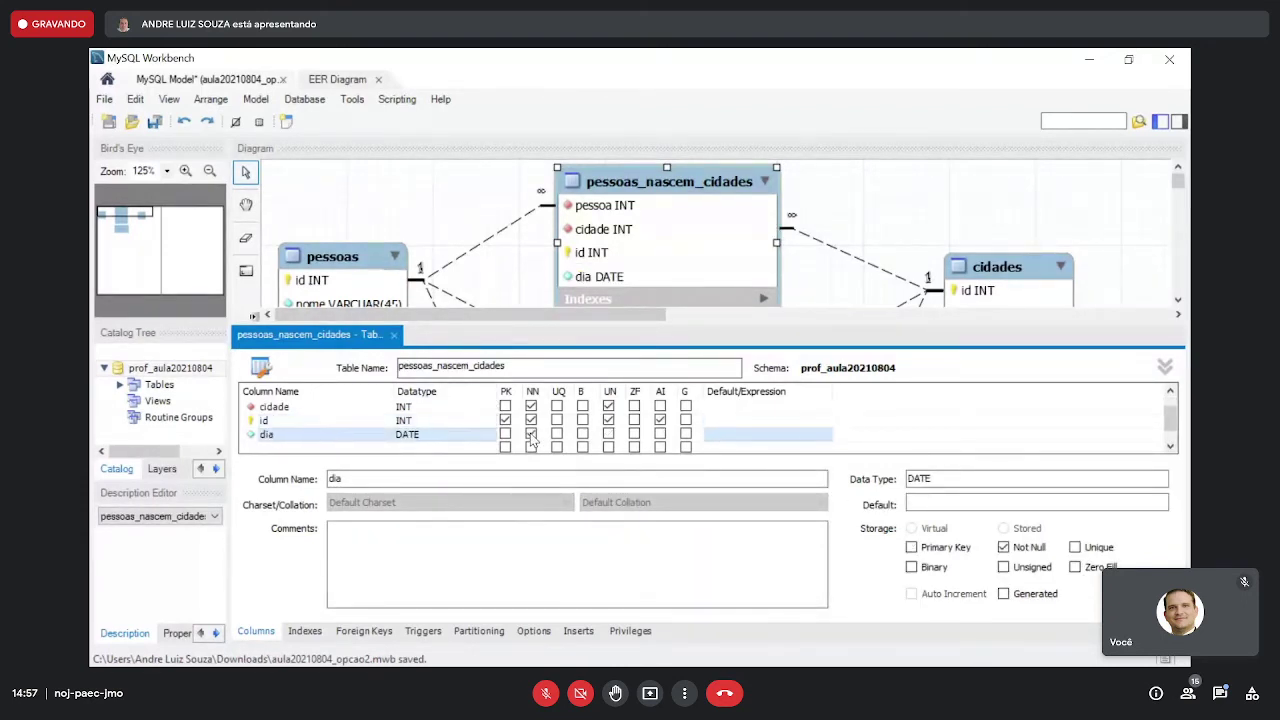
{"action": "left_click", "coordinate": [394, 335]}
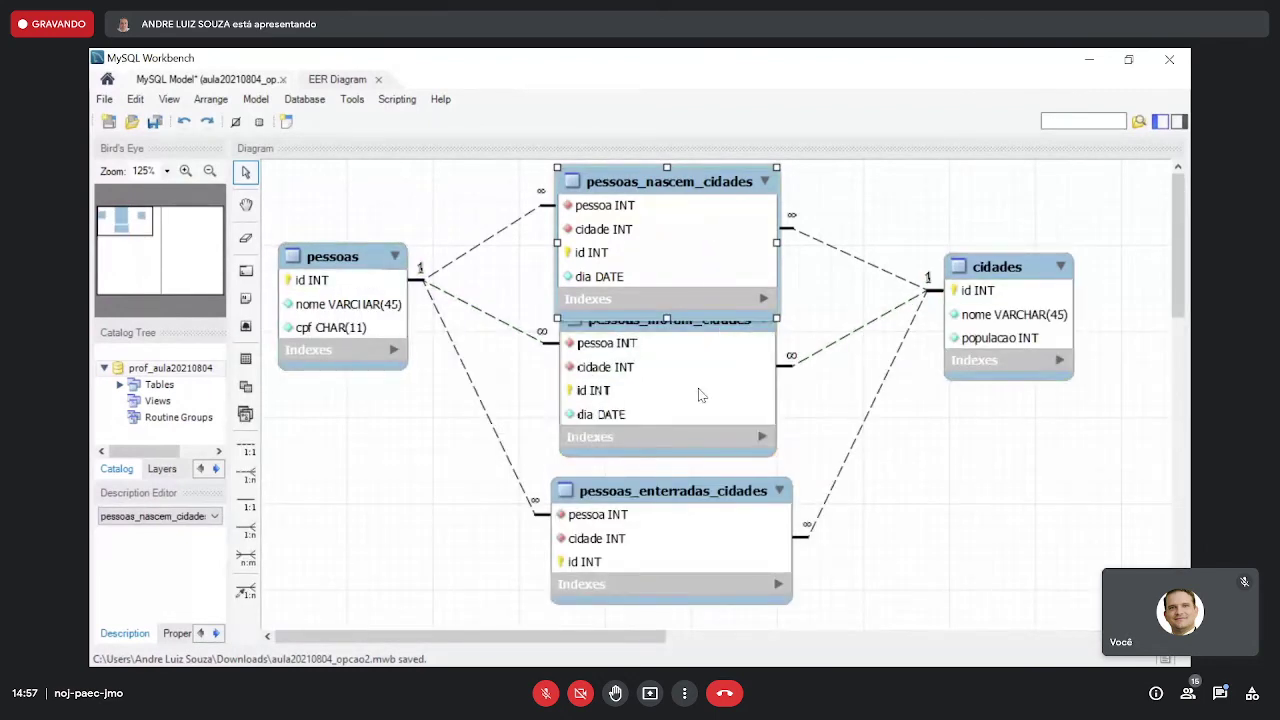
- Nudge pessoas_moram_cidades and pessoas_enterradas_cidades slightly lower
{"action": "left_click", "coordinate": [703, 324]}
{"action": "left_click_drag", "start_coordinate": [703, 324], "coordinate": [708, 336]}
{"action": "left_click_drag", "start_coordinate": [733, 496], "coordinate": [735, 515]}
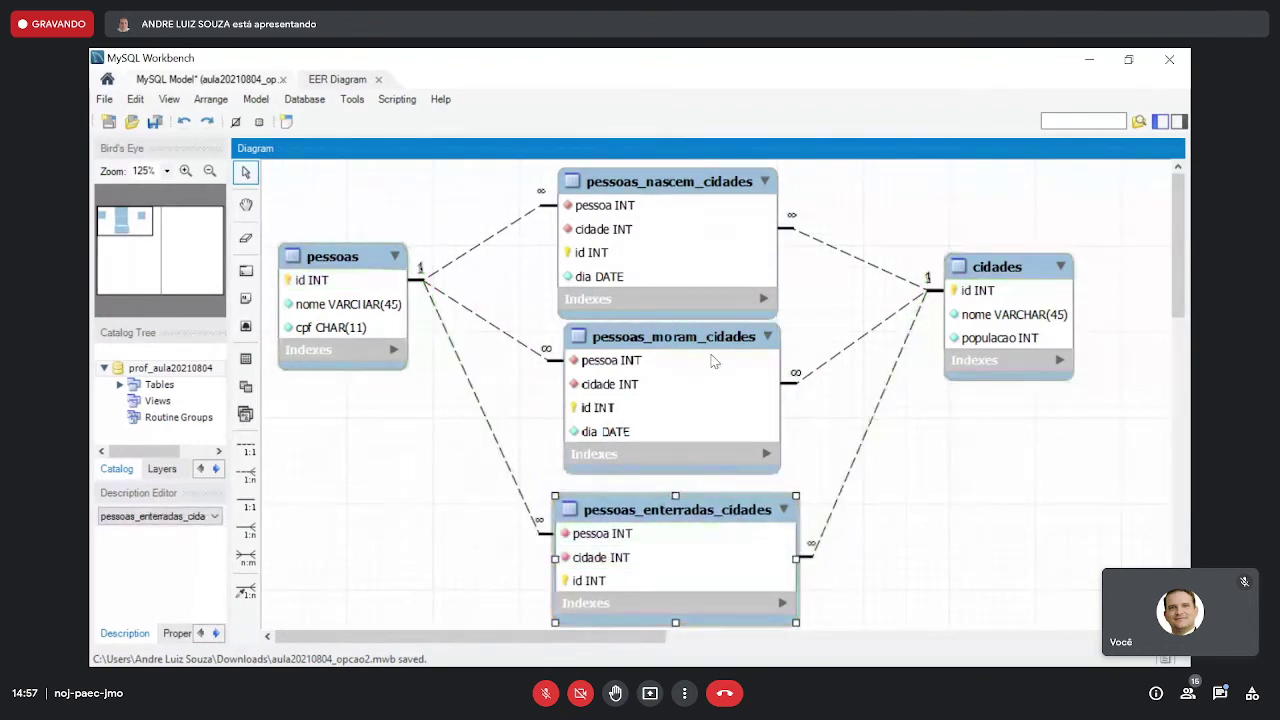
{"action": "left_click_drag", "start_coordinate": [713, 362], "coordinate": [709, 371]}
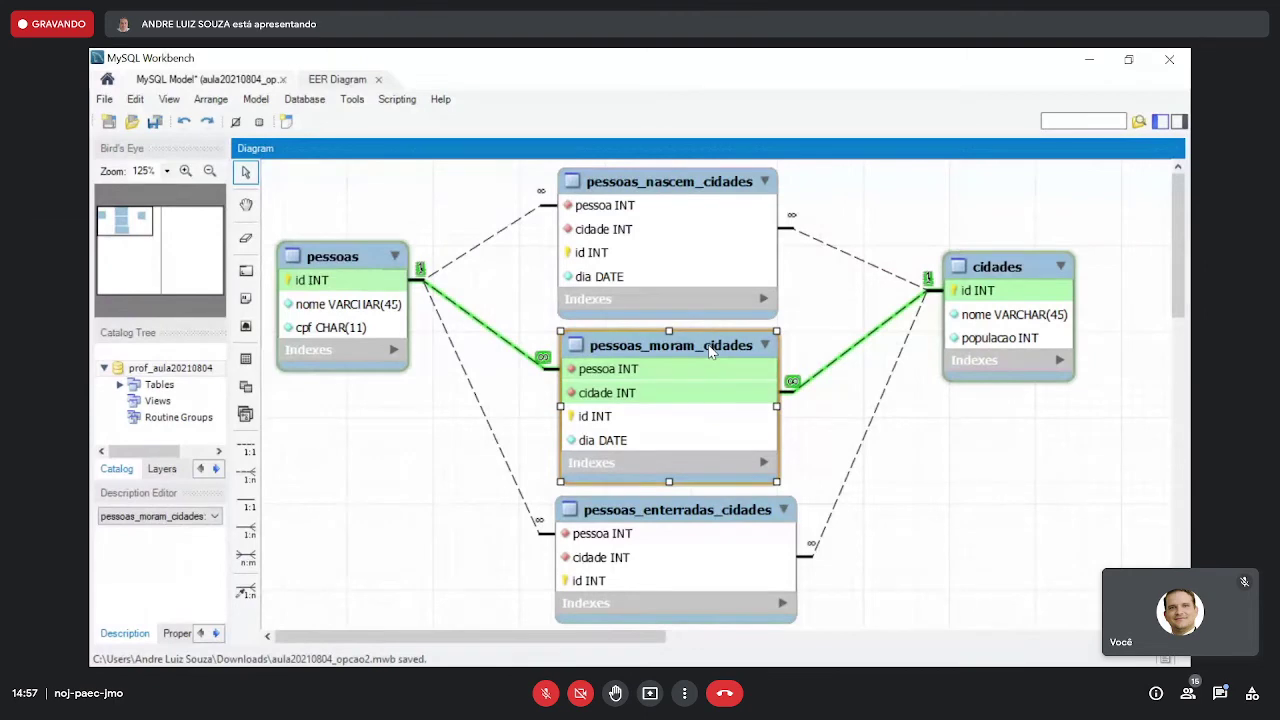
- Add a NOT NULL dia DATE column to pessoas_enterradas_cidades
{"action": "double_click", "coordinate": [715, 514]}
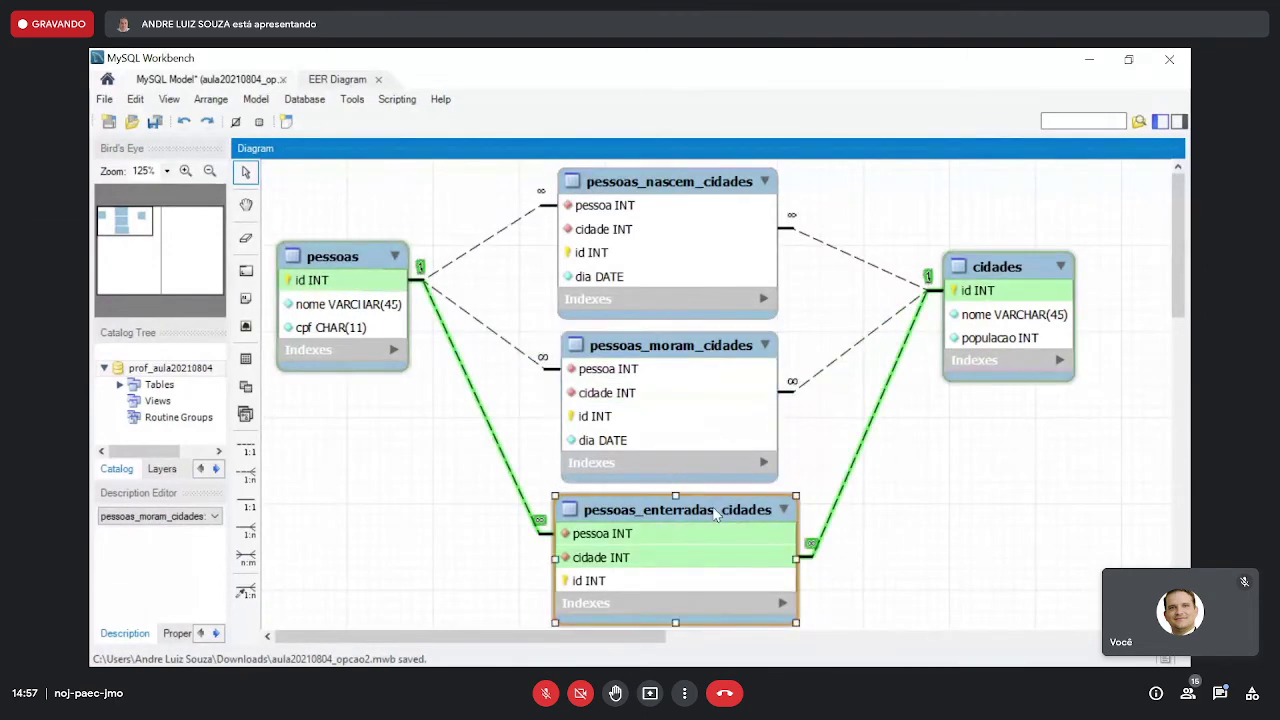
{"action": "double_click", "coordinate": [357, 448]}
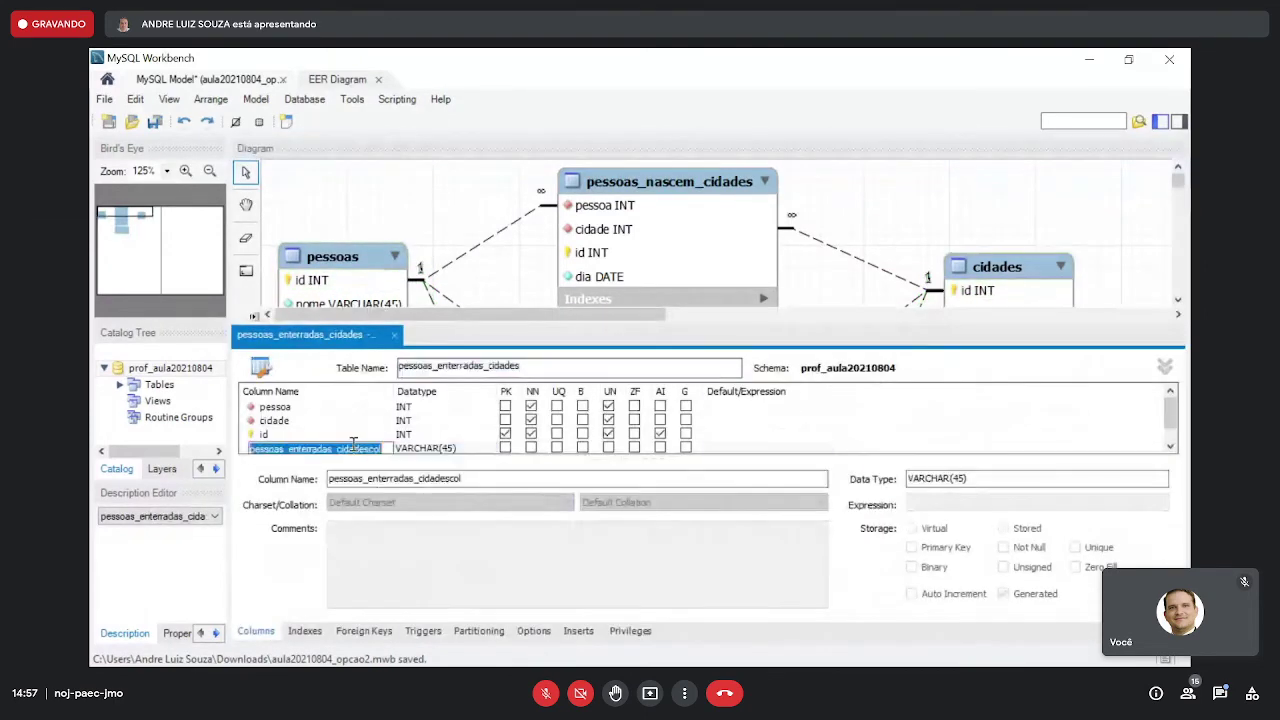
{"action": "type", "text": "dia"}
{"action": "key", "text": "Tab"}
{"action": "type", "text": "date"}
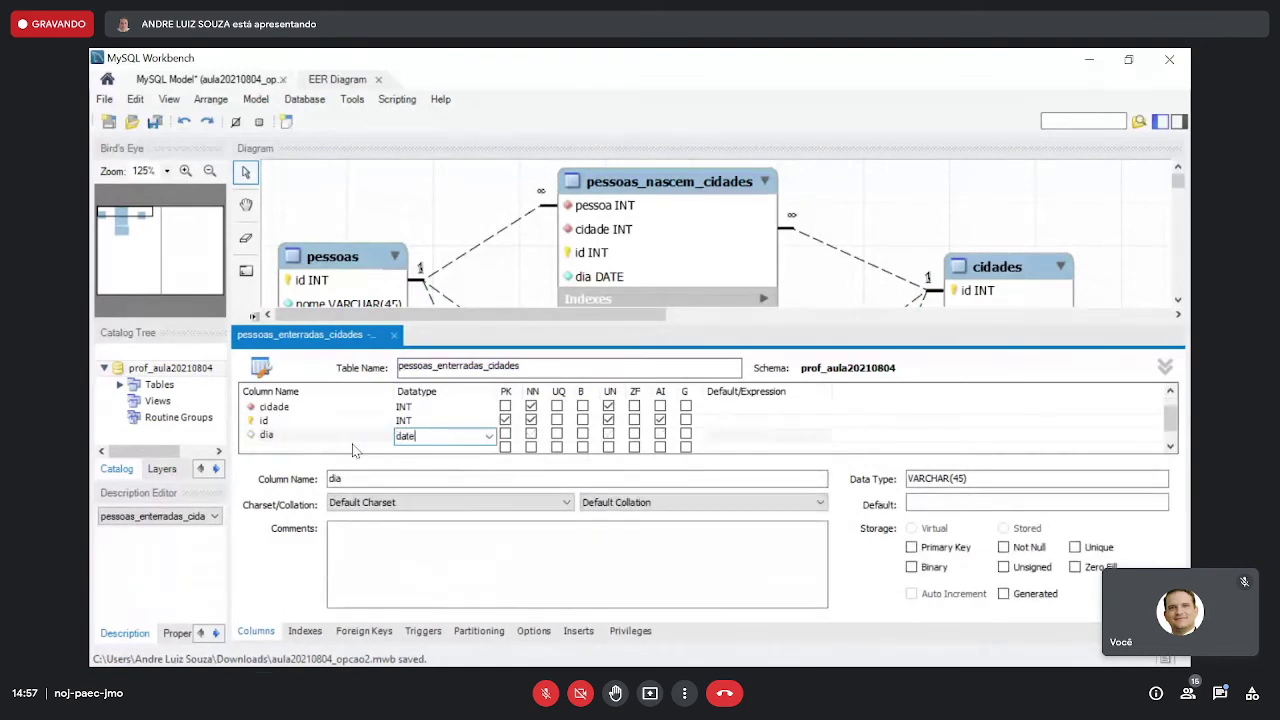
{"action": "left_click", "coordinate": [531, 434]}
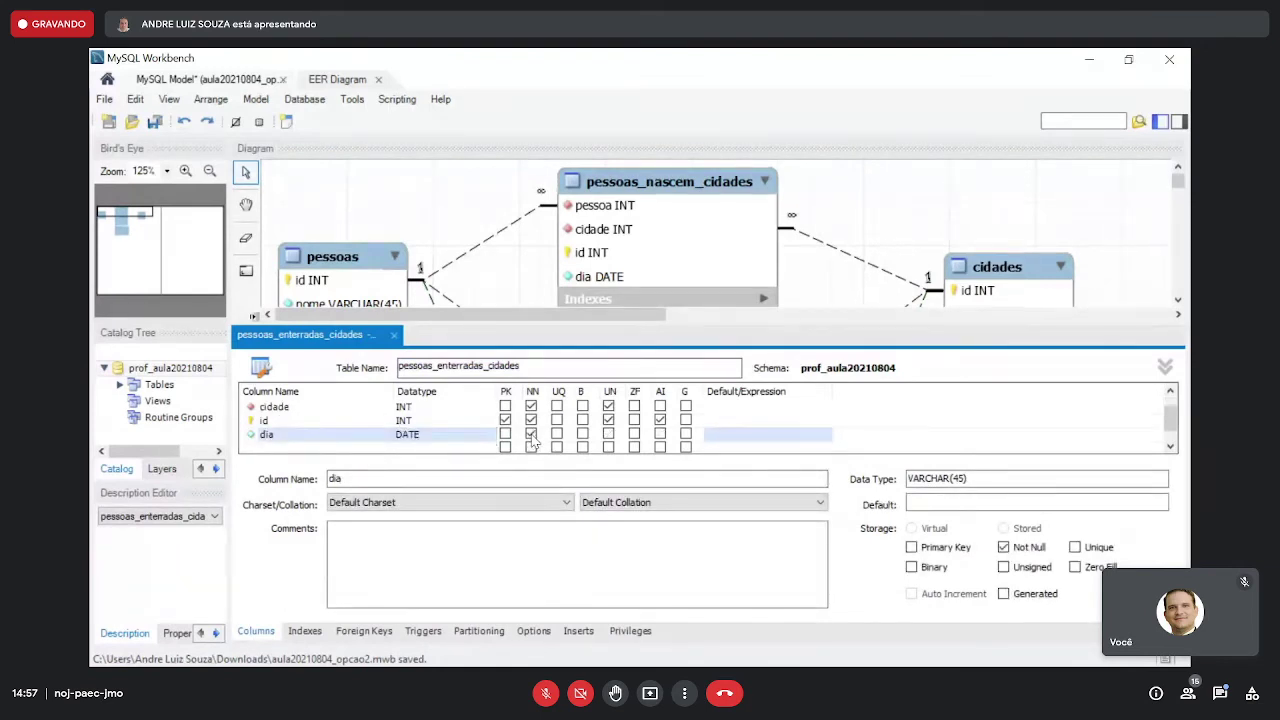
{"action": "left_click", "coordinate": [360, 408]}
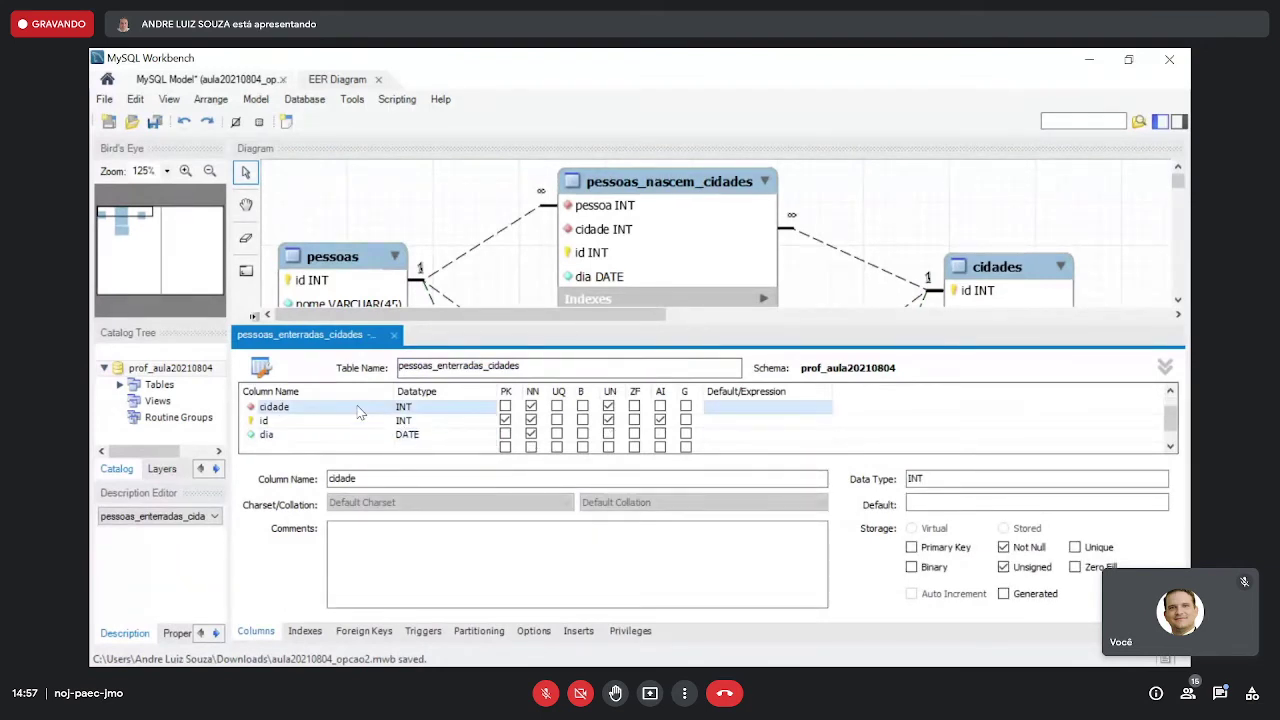
{"action": "left_click", "coordinate": [396, 335]}
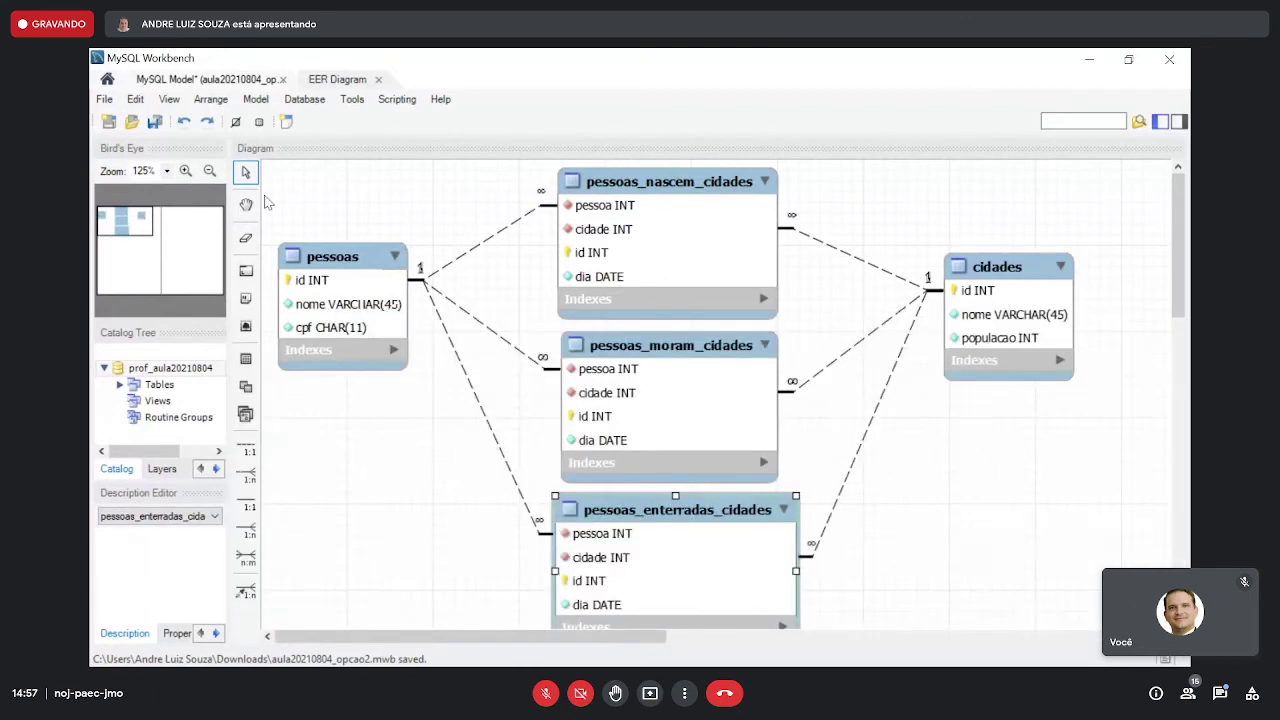
- Save the model and nudge pessoas_moram_cidades and pessoas_enterradas_cidades into alignment
{"action": "left_click", "coordinate": [157, 121]}
{"action": "left_click", "coordinate": [713, 192]}
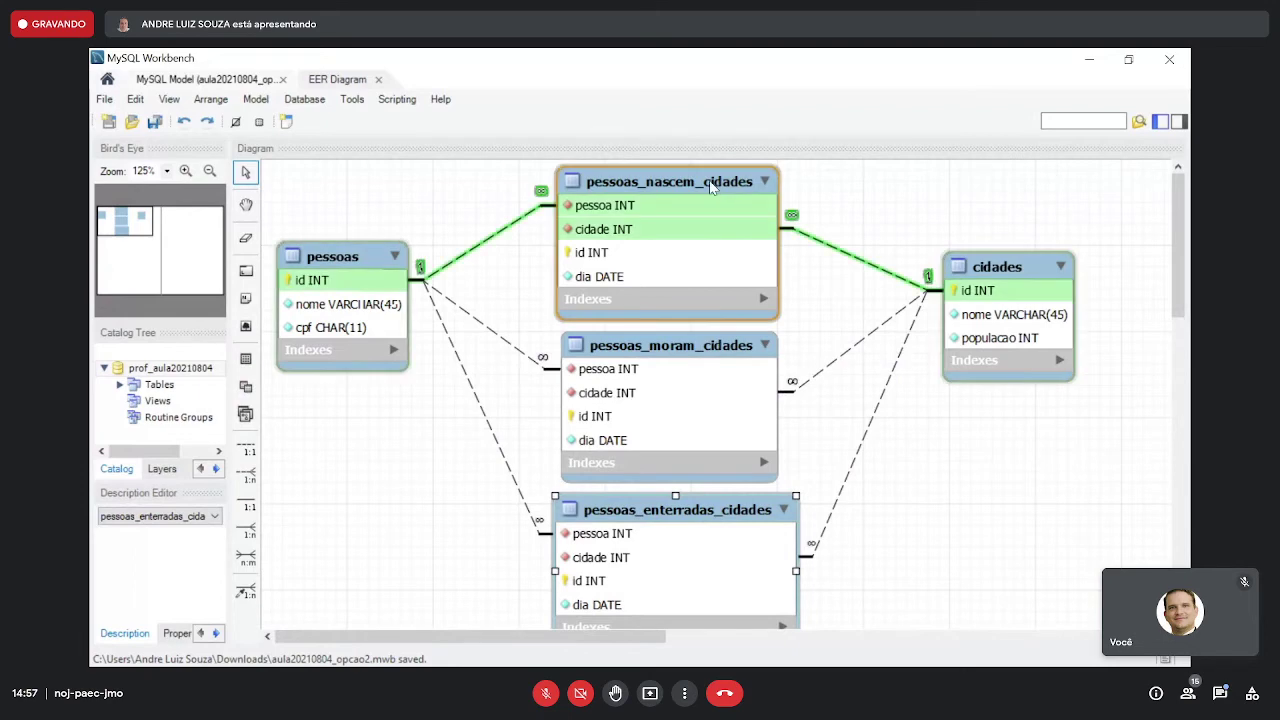
{"action": "left_click_drag", "start_coordinate": [675, 349], "coordinate": [677, 345]}
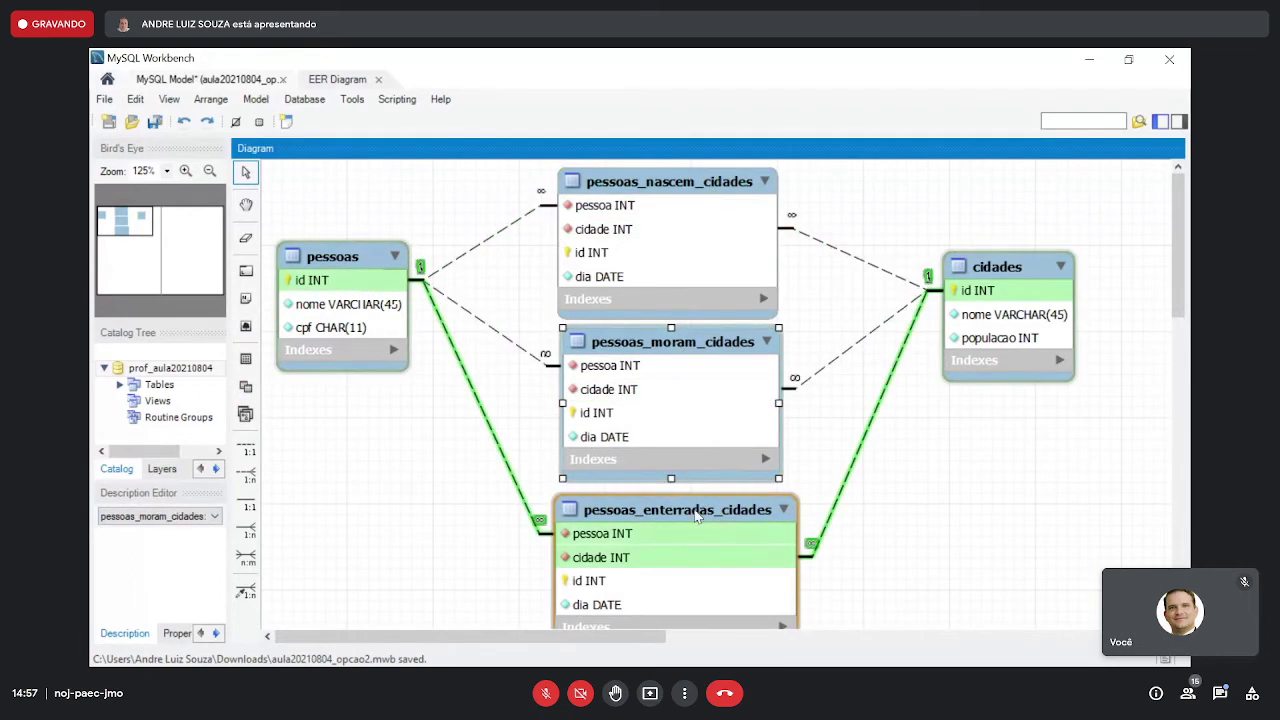
{"action": "left_click_drag", "start_coordinate": [700, 505], "coordinate": [697, 497]}
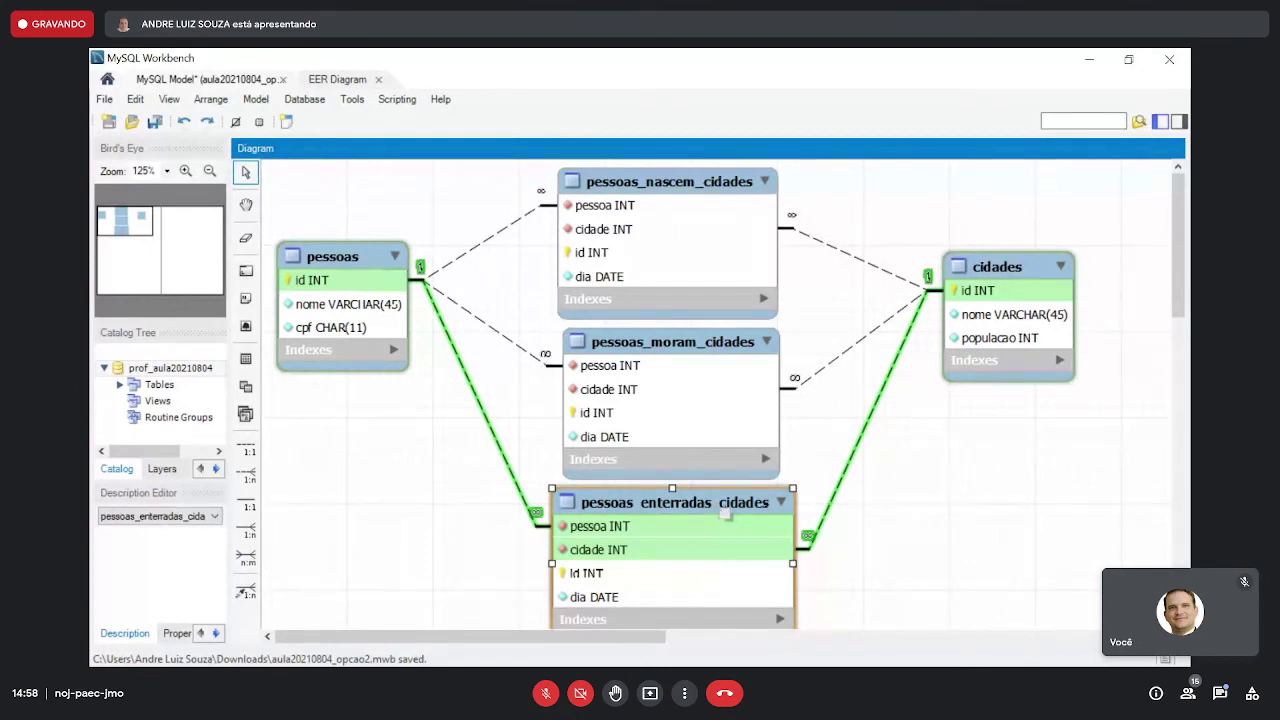
- Save the model again, minimize MySQL Workbench and close the phpMyAdmin tab
{"action": "left_click", "coordinate": [779, 255]}
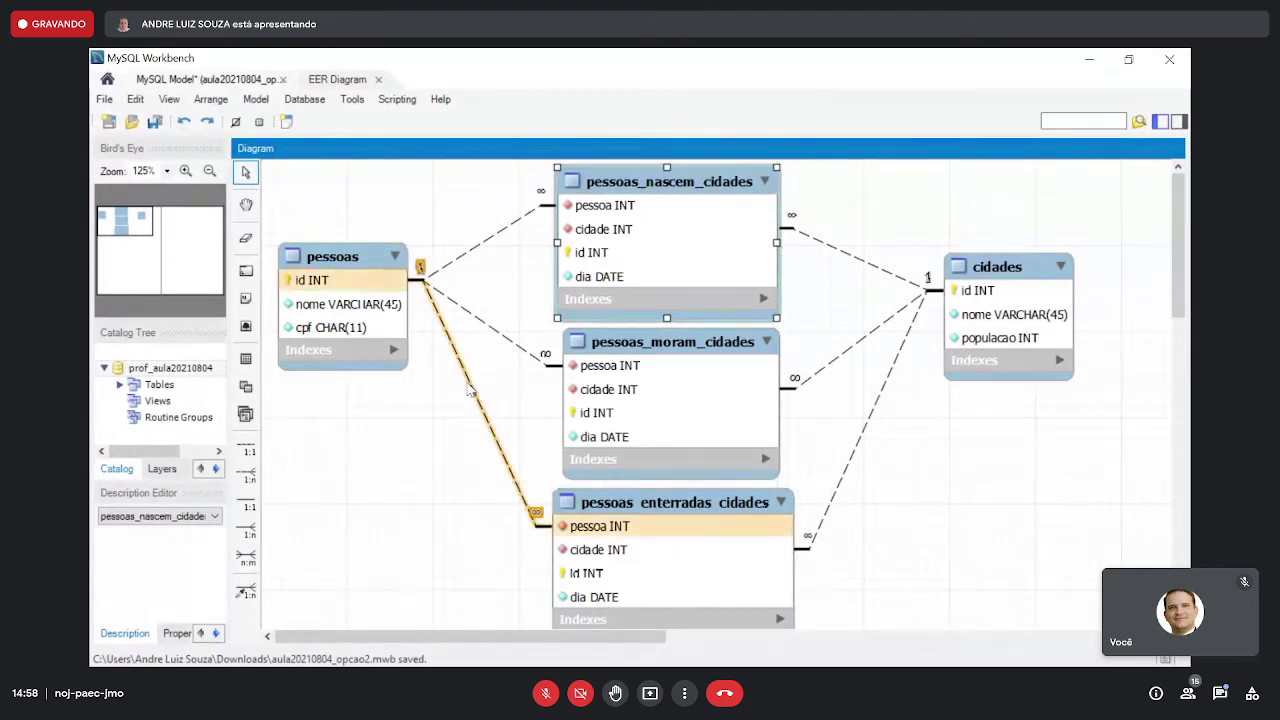
{"action": "left_click", "coordinate": [420, 437]}
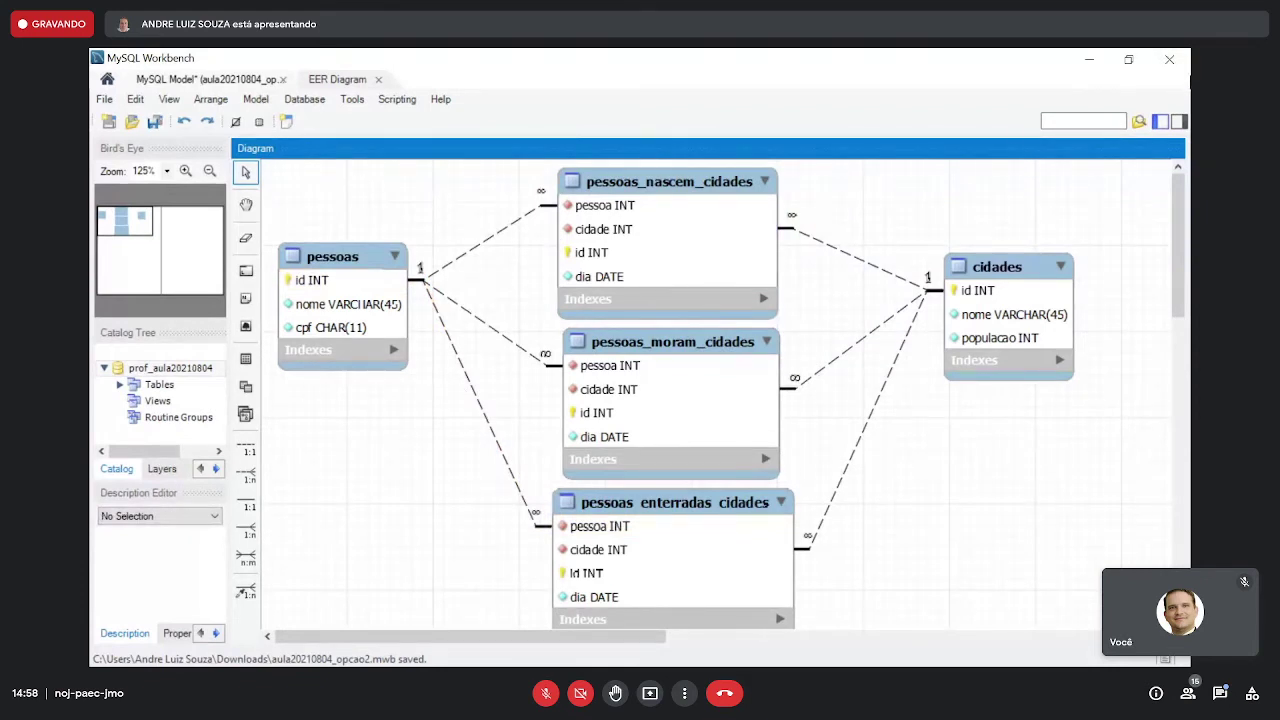
{"action": "left_click", "coordinate": [157, 122]}
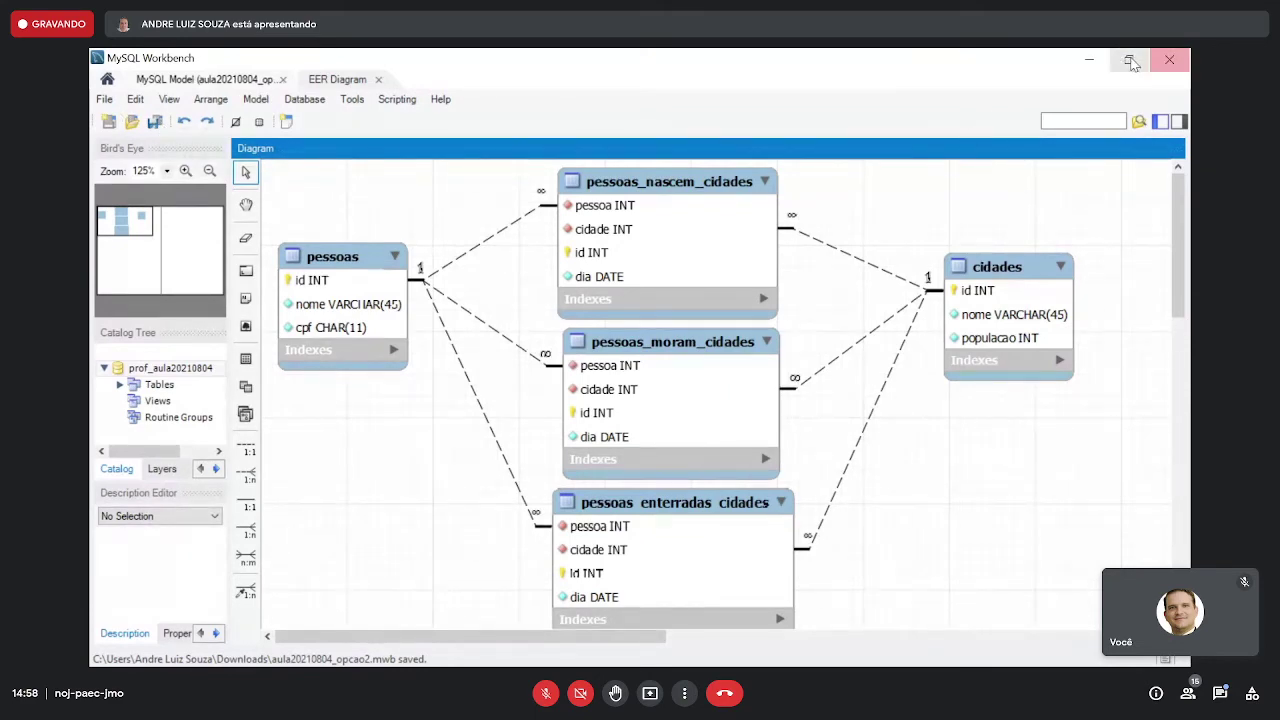
{"action": "left_click", "coordinate": [1102, 59]}
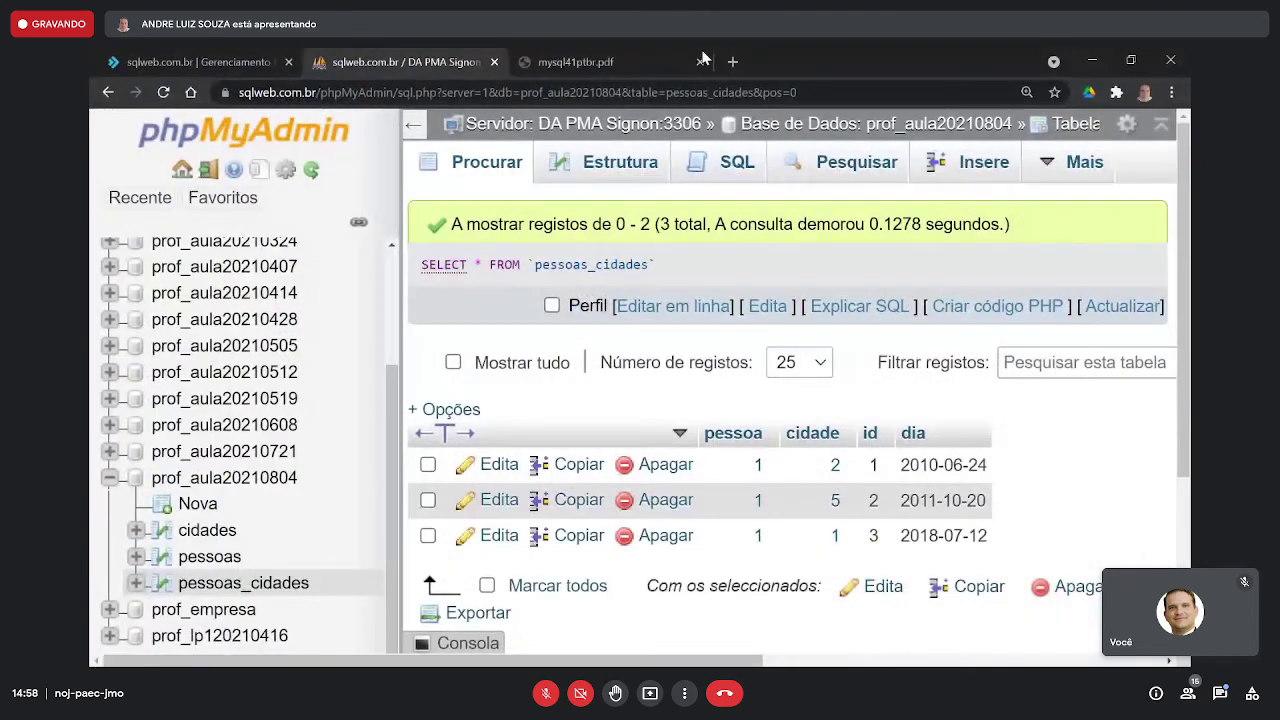
{"action": "left_click", "coordinate": [494, 62]}
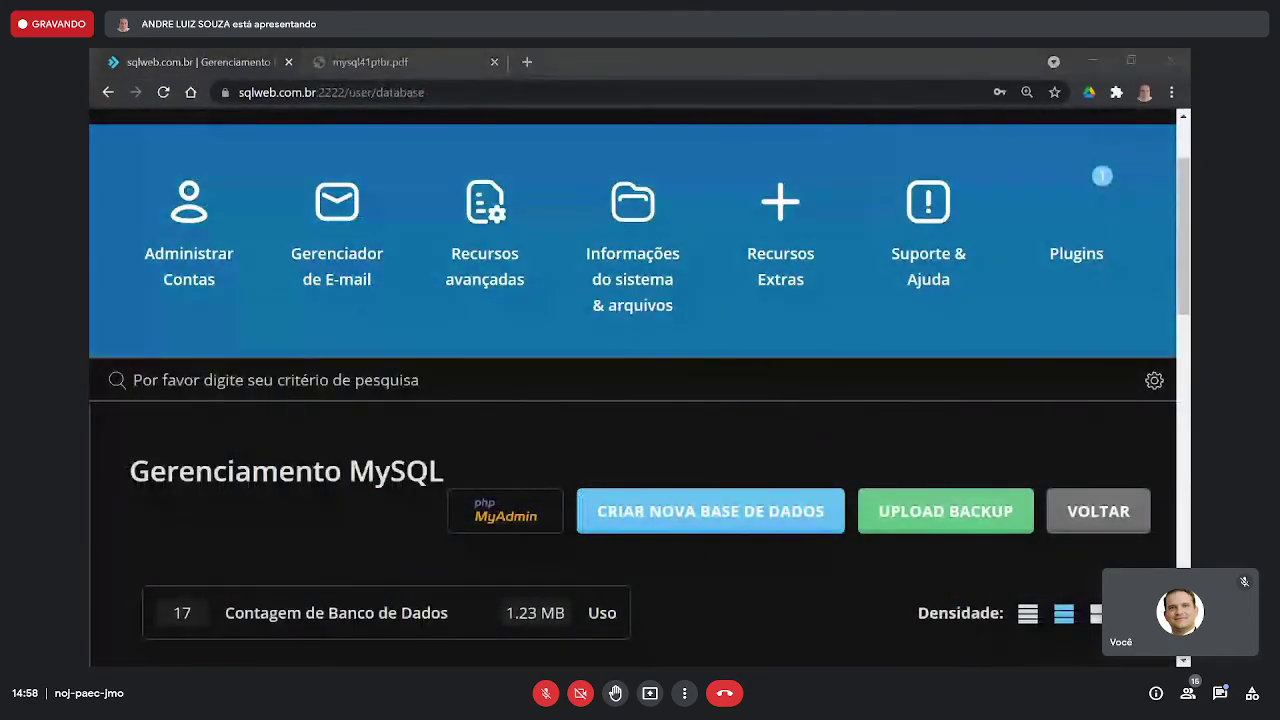
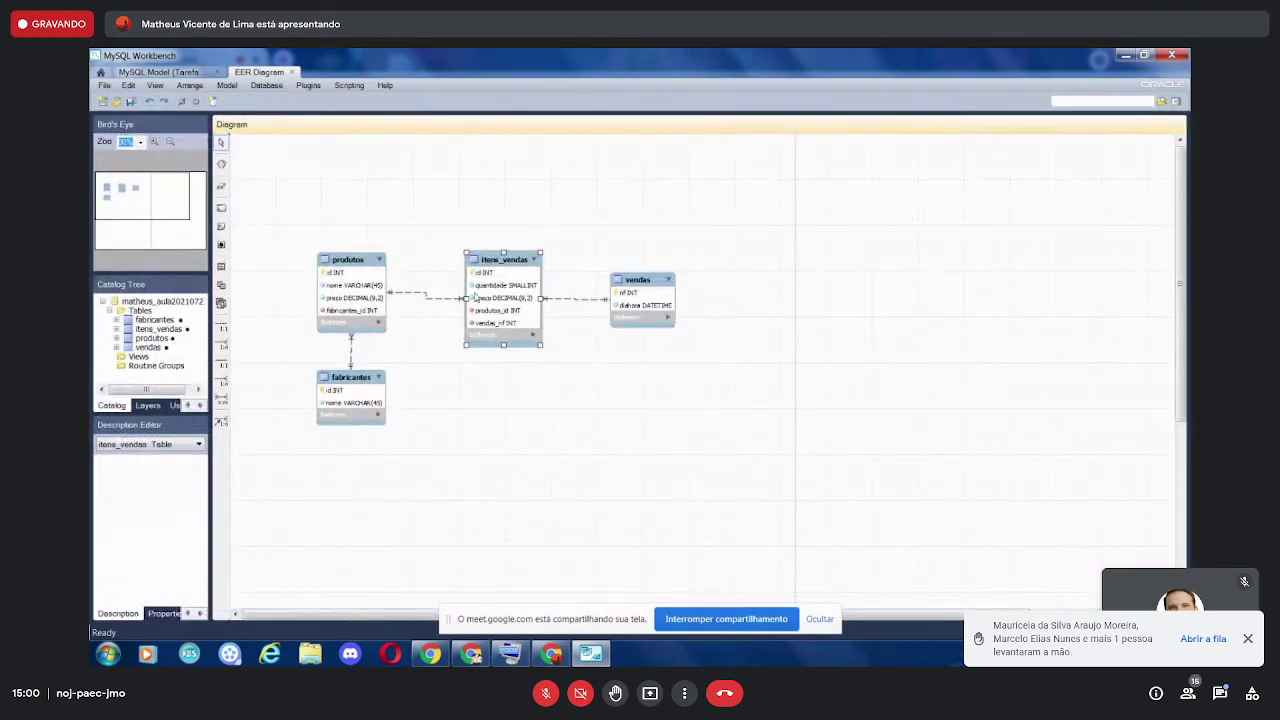
- Open the class database in phpMyAdmin, glance at its SQL page, and return to its four-table structure
{"action": "mouse_move", "coordinate": [471, 654]}
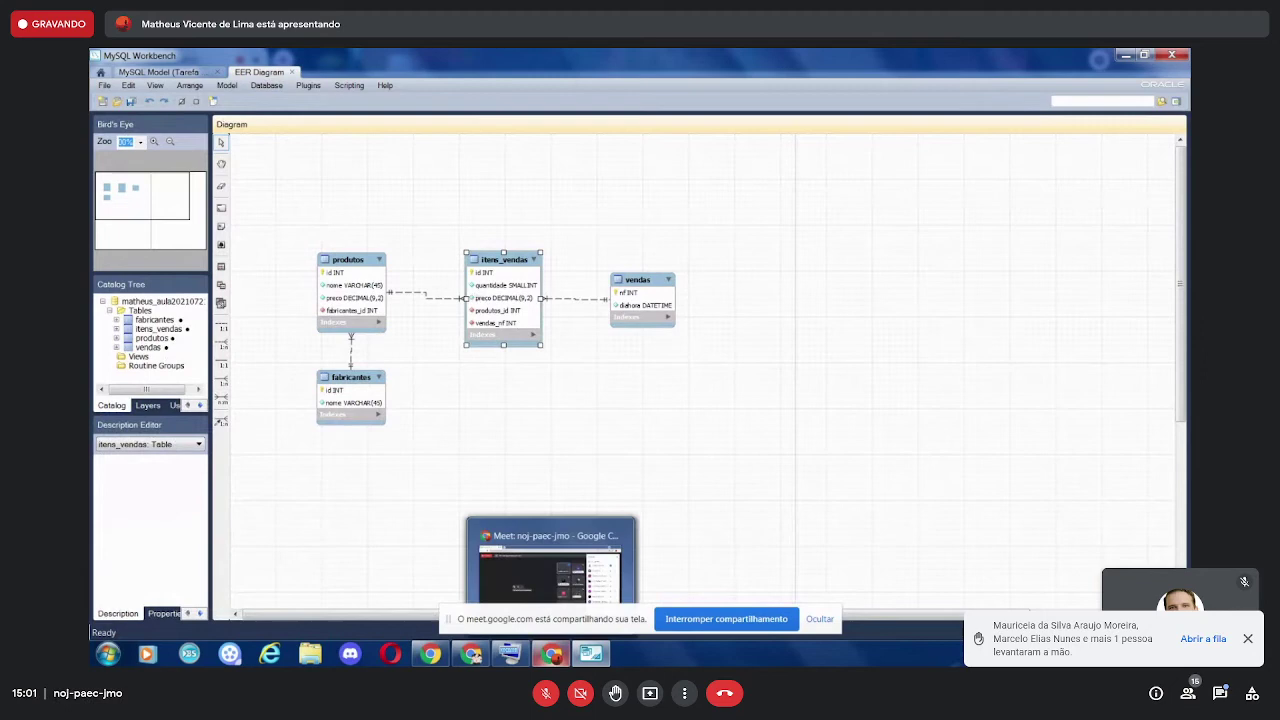
{"action": "left_click", "coordinate": [471, 654]}
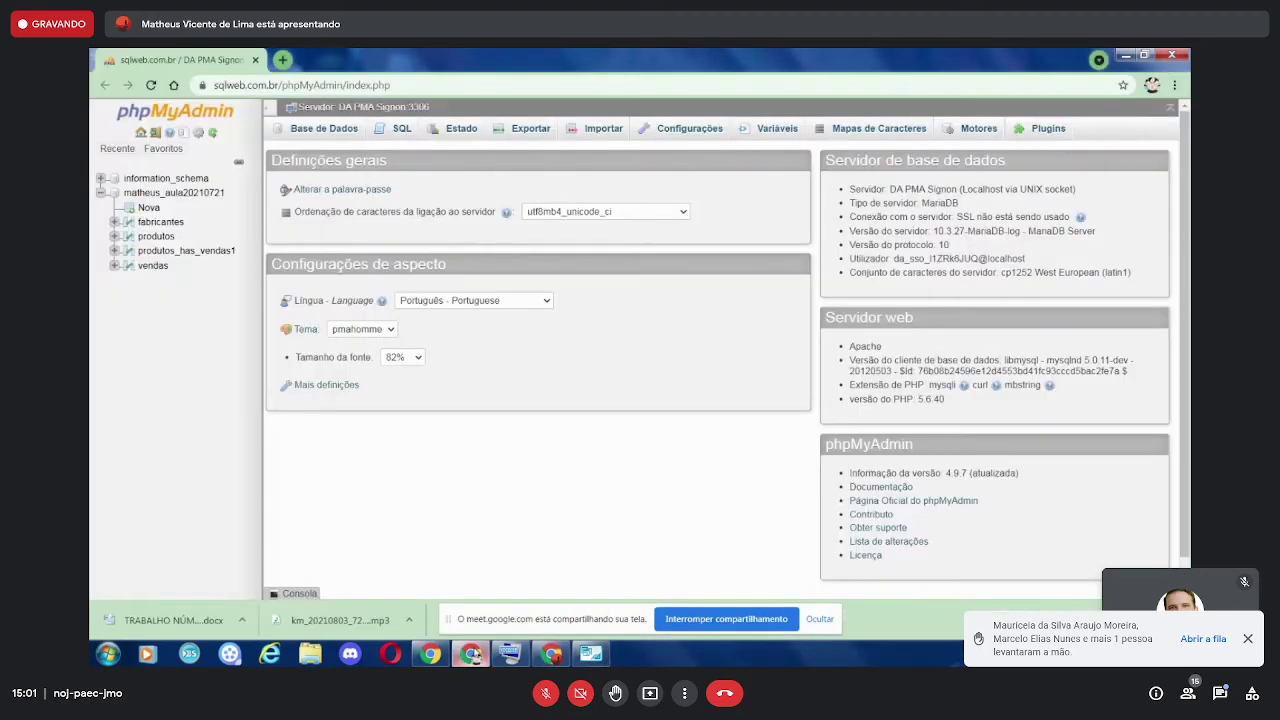
{"action": "left_click", "coordinate": [168, 192]}
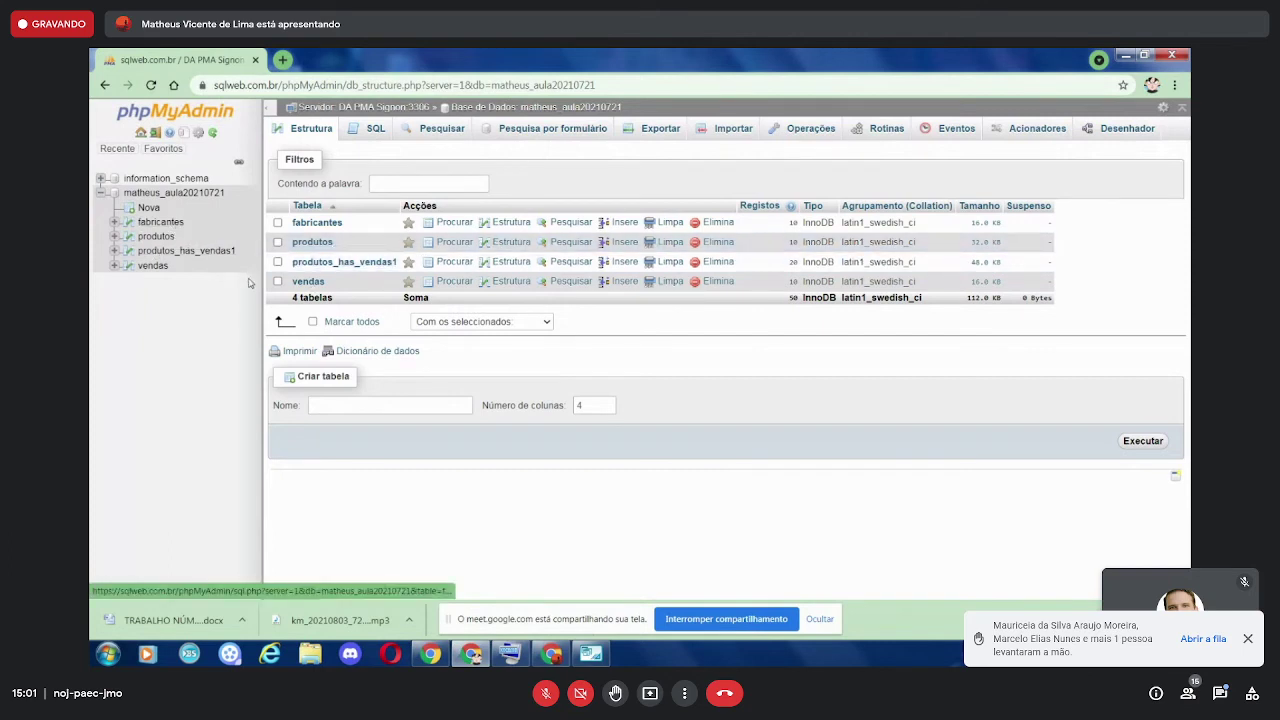
{"action": "left_click", "coordinate": [379, 138]}
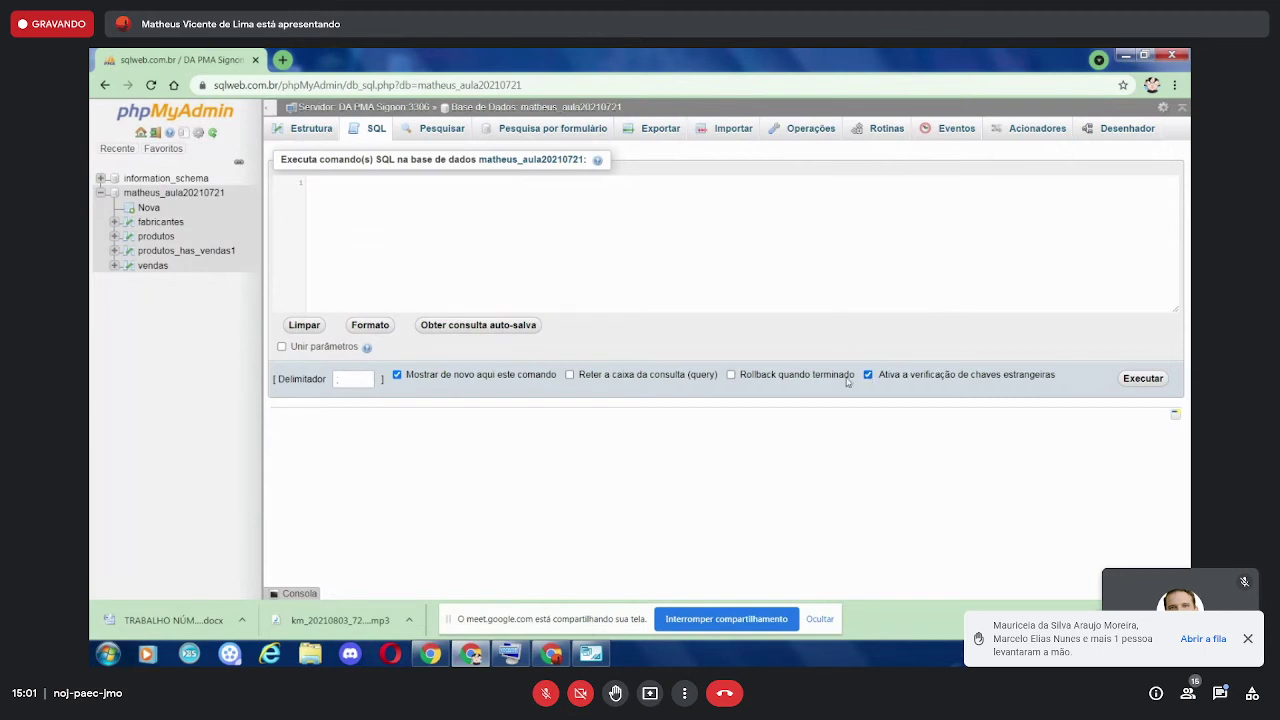
{"action": "left_click", "coordinate": [320, 135]}
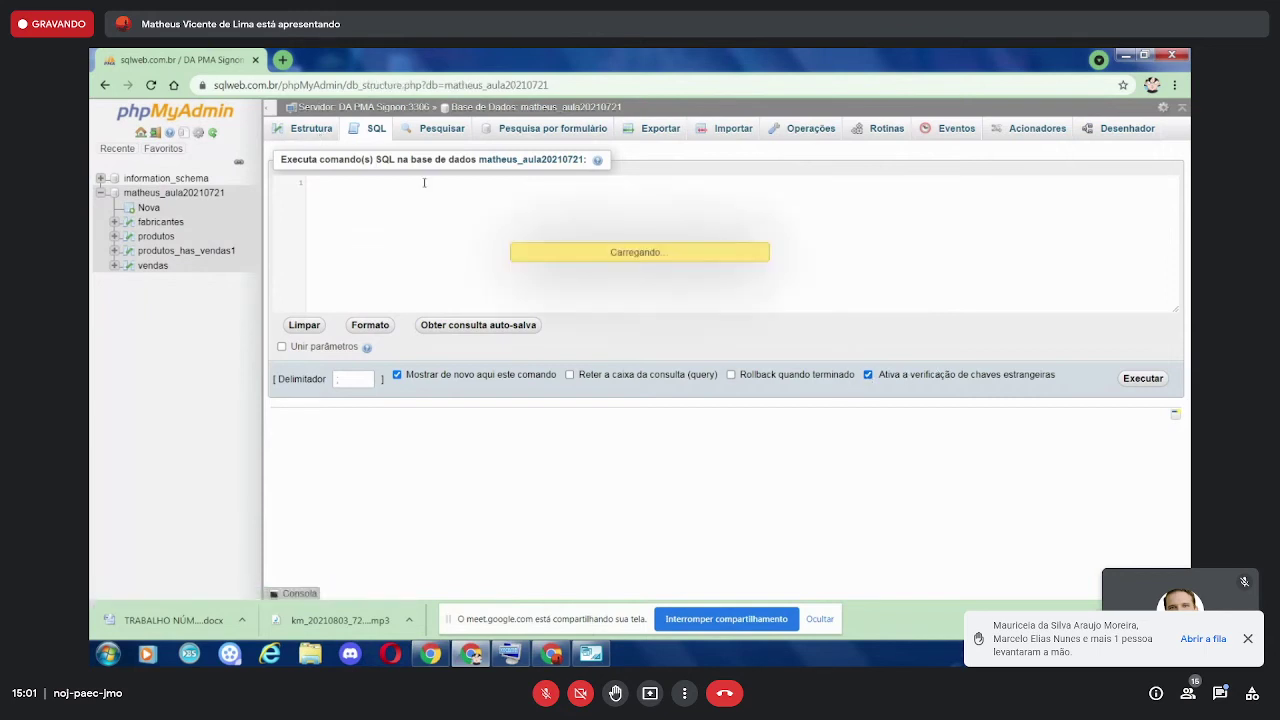
- Briefly bring the EER diagram up, then hide it again
{"action": "mouse_move", "coordinate": [590, 653]}
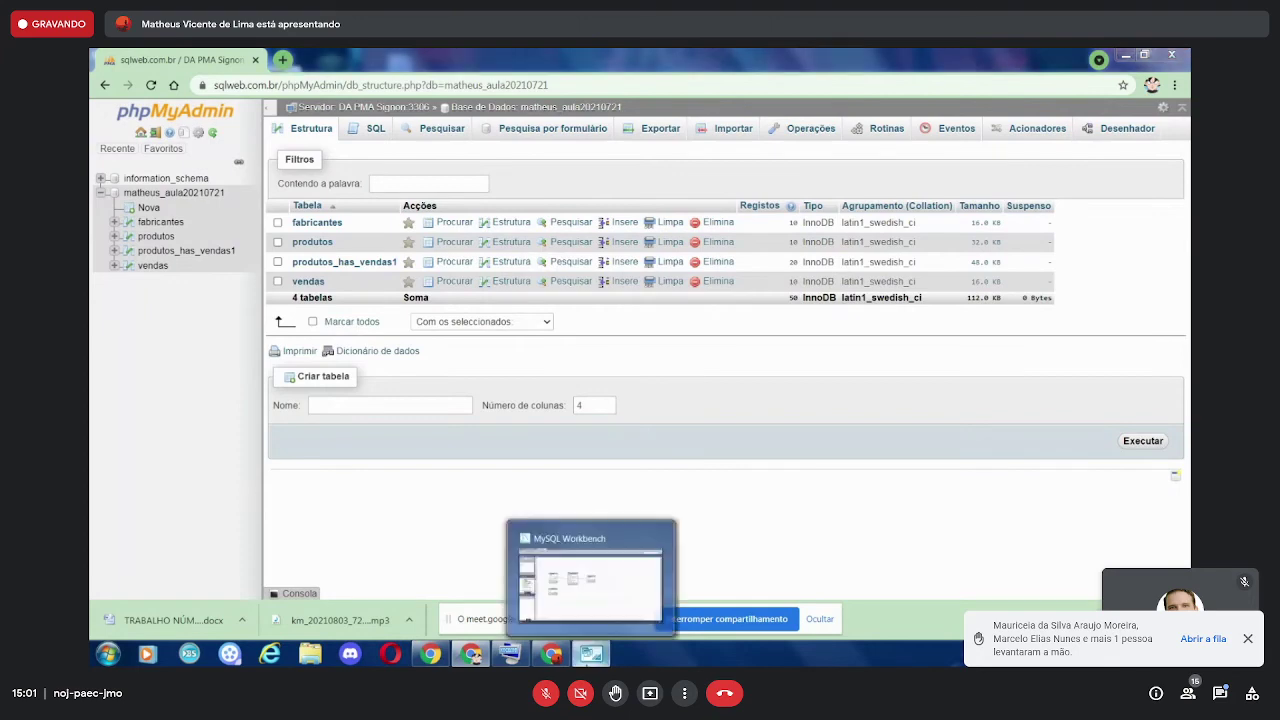
{"action": "left_click", "coordinate": [590, 578]}
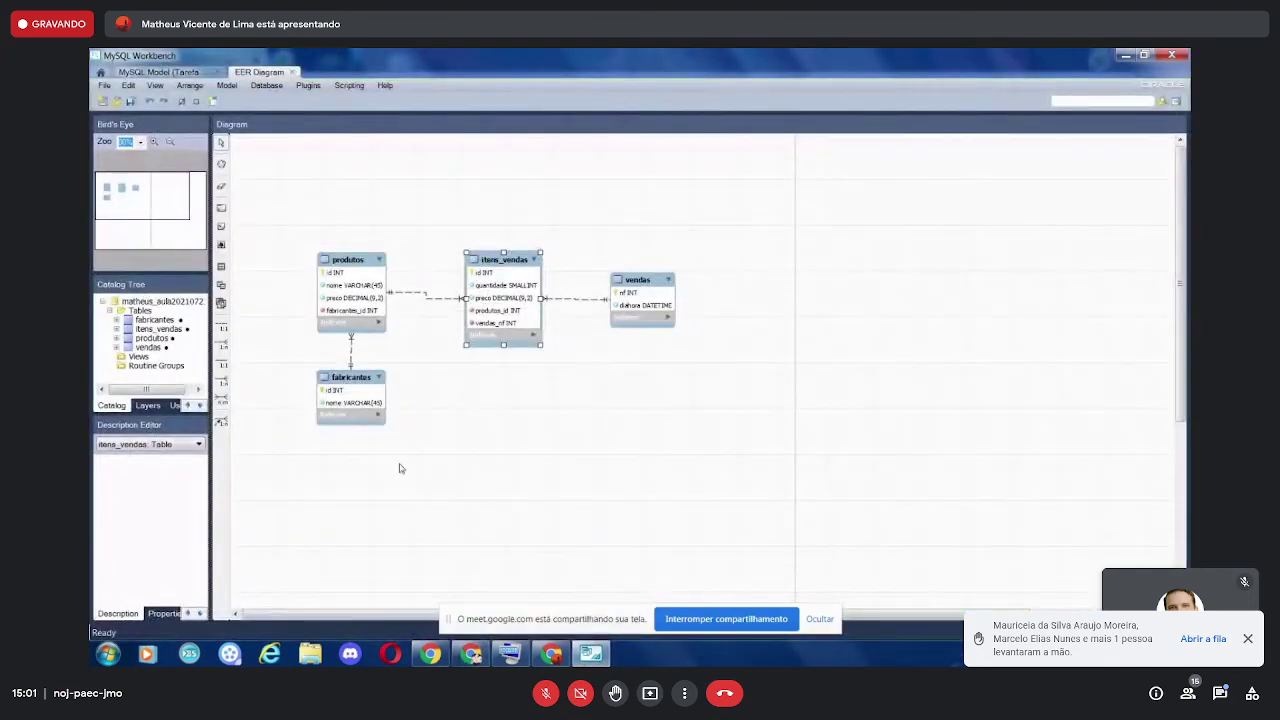
{"action": "left_click", "coordinate": [590, 653]}
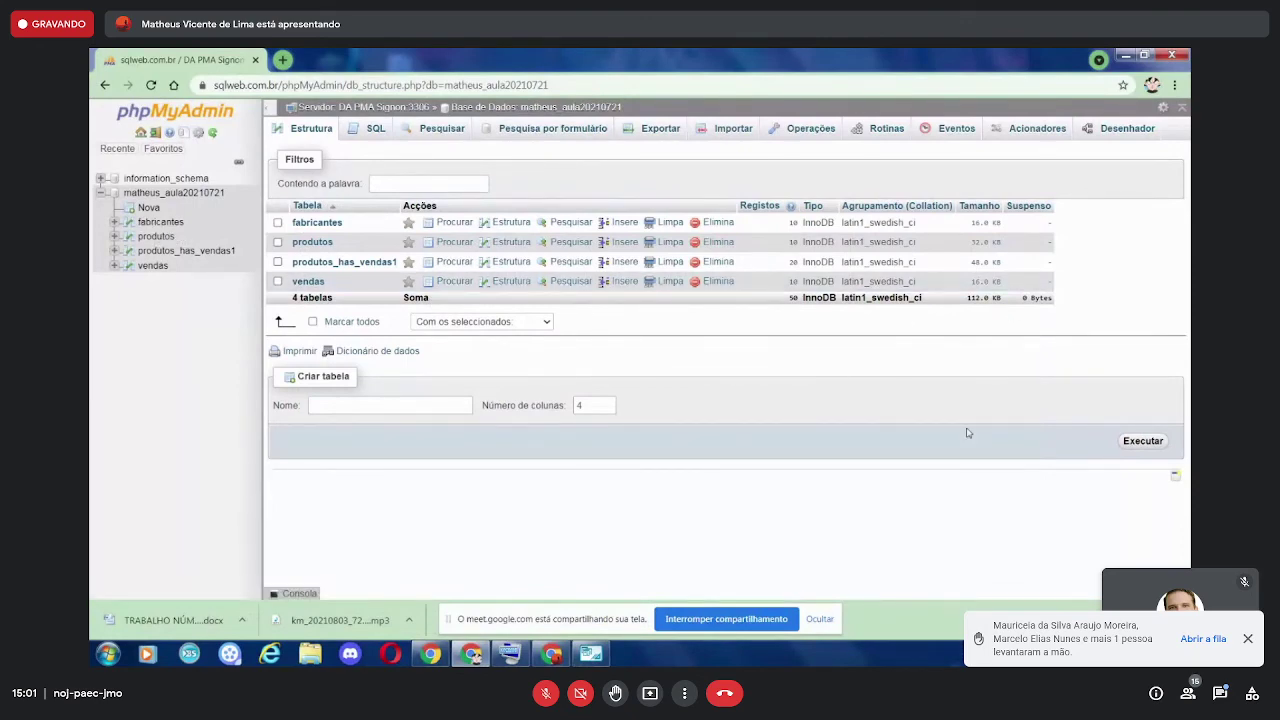
- Stop presenting in Meet, dismiss the sharing notice and unmute the microphone
{"action": "left_click", "coordinate": [531, 545]}
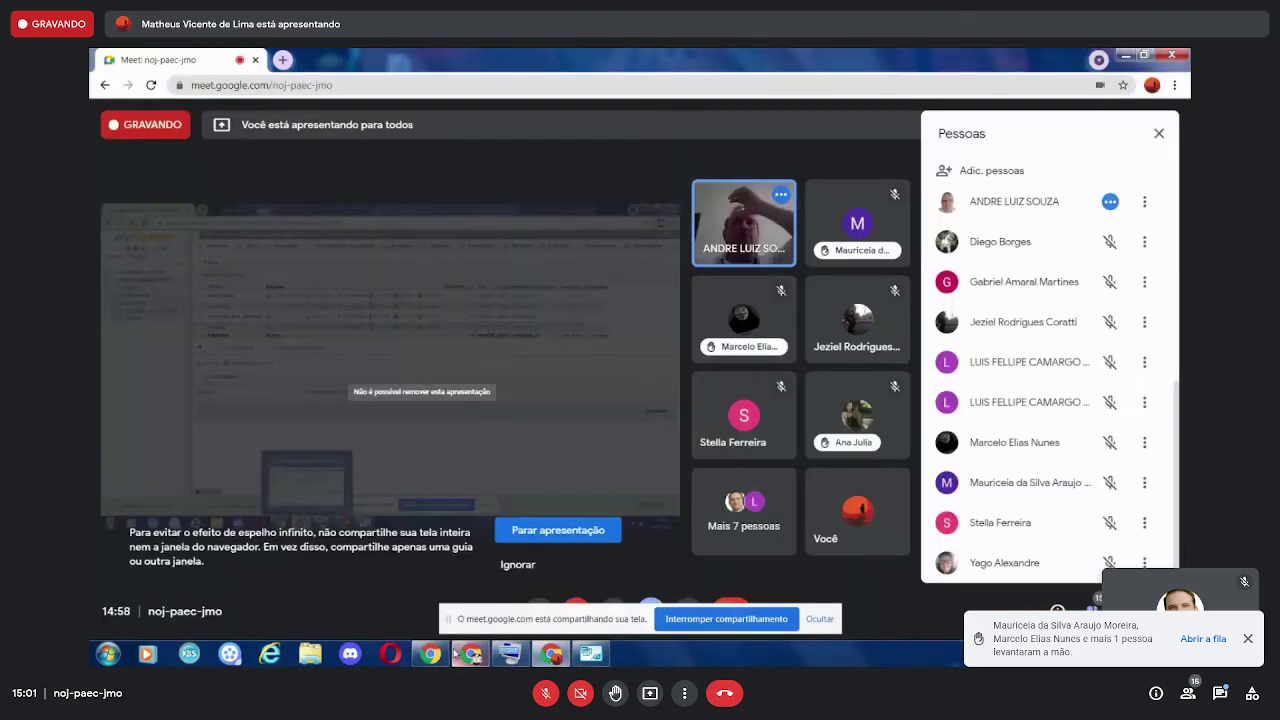
{"action": "left_click", "coordinate": [531, 545]}
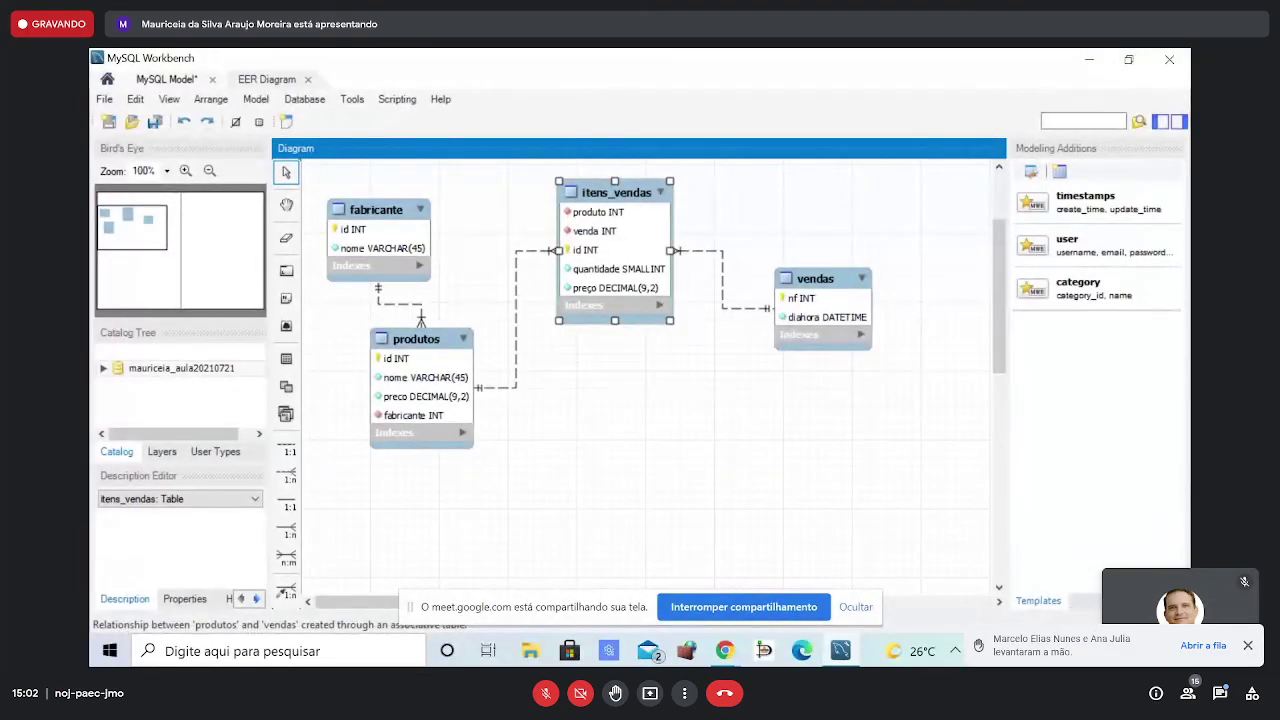
{"action": "left_click", "coordinate": [841, 651]}
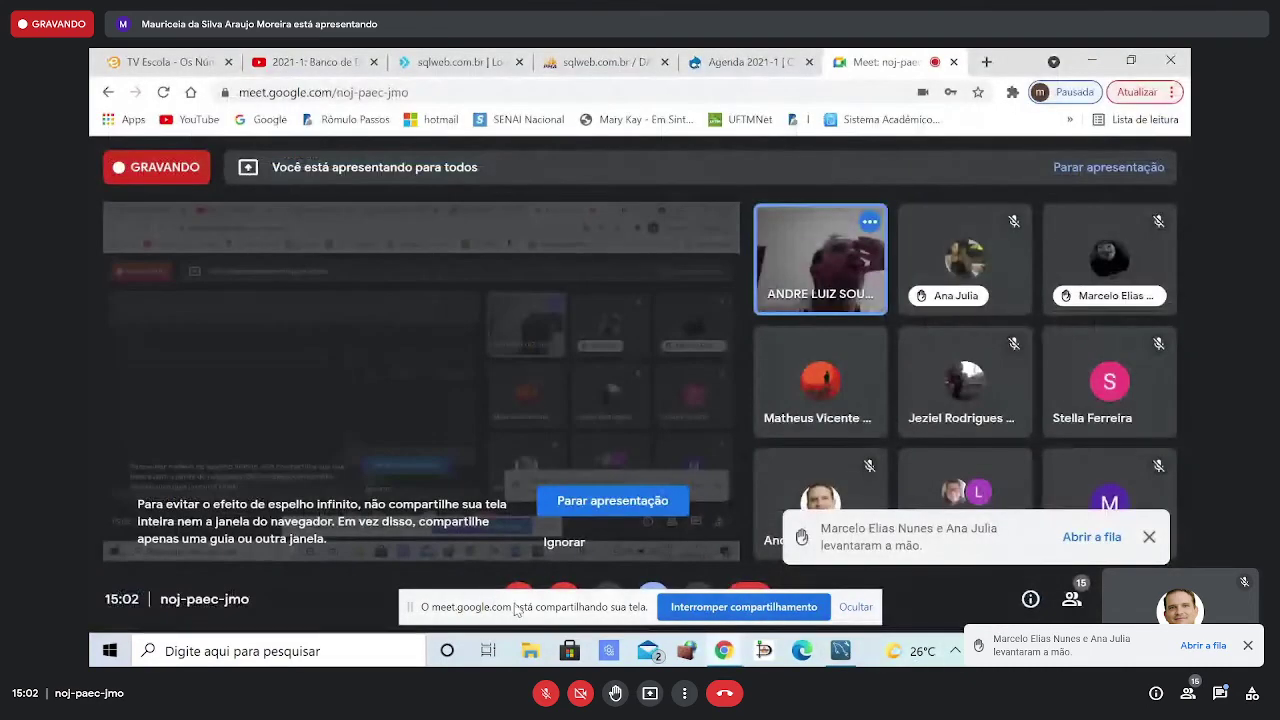
{"action": "left_click", "coordinate": [856, 607]}
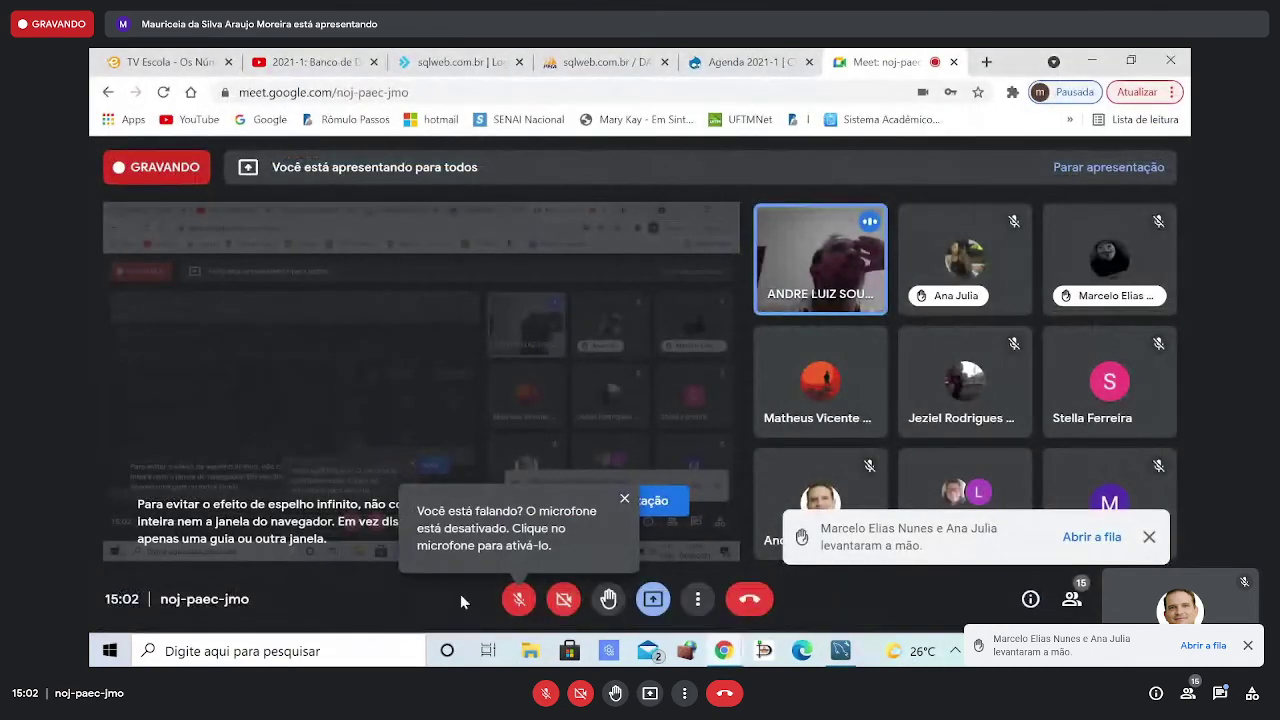
{"action": "left_click", "coordinate": [520, 599]}
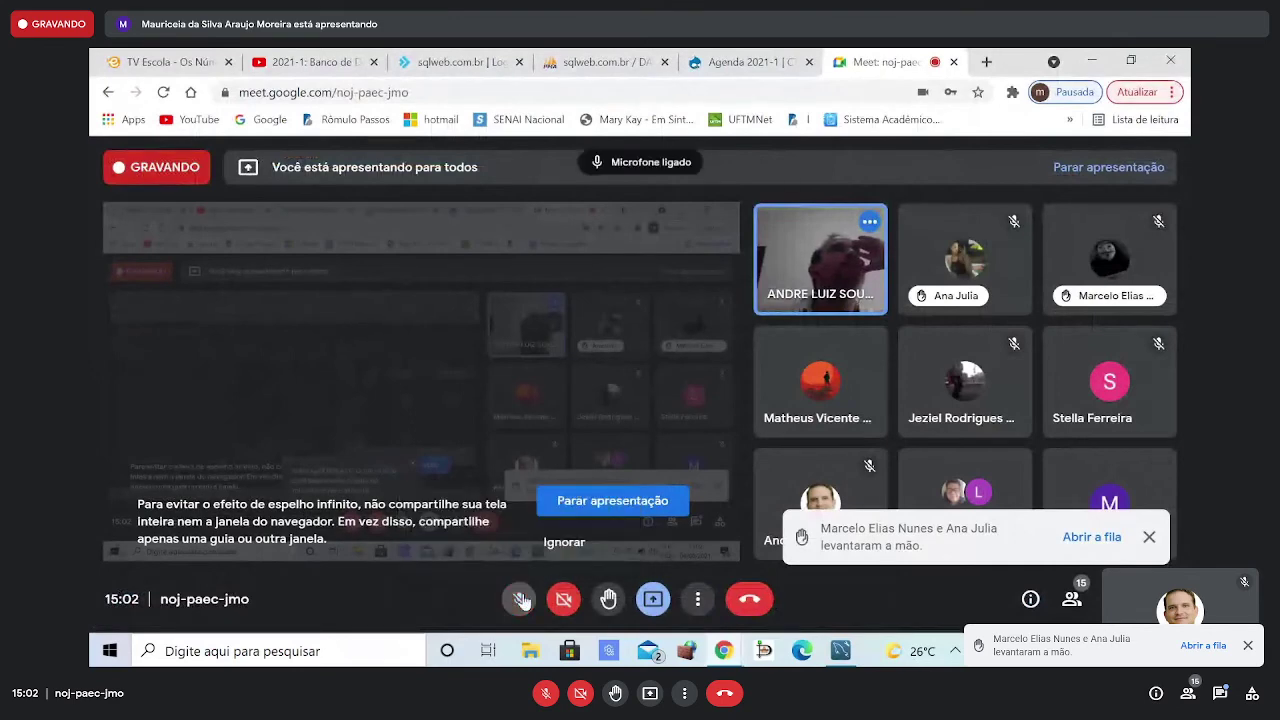
- Glance at the EER diagram, then return to phpMyAdmin's 10 fabricante rows
{"action": "left_click", "coordinate": [843, 651]}
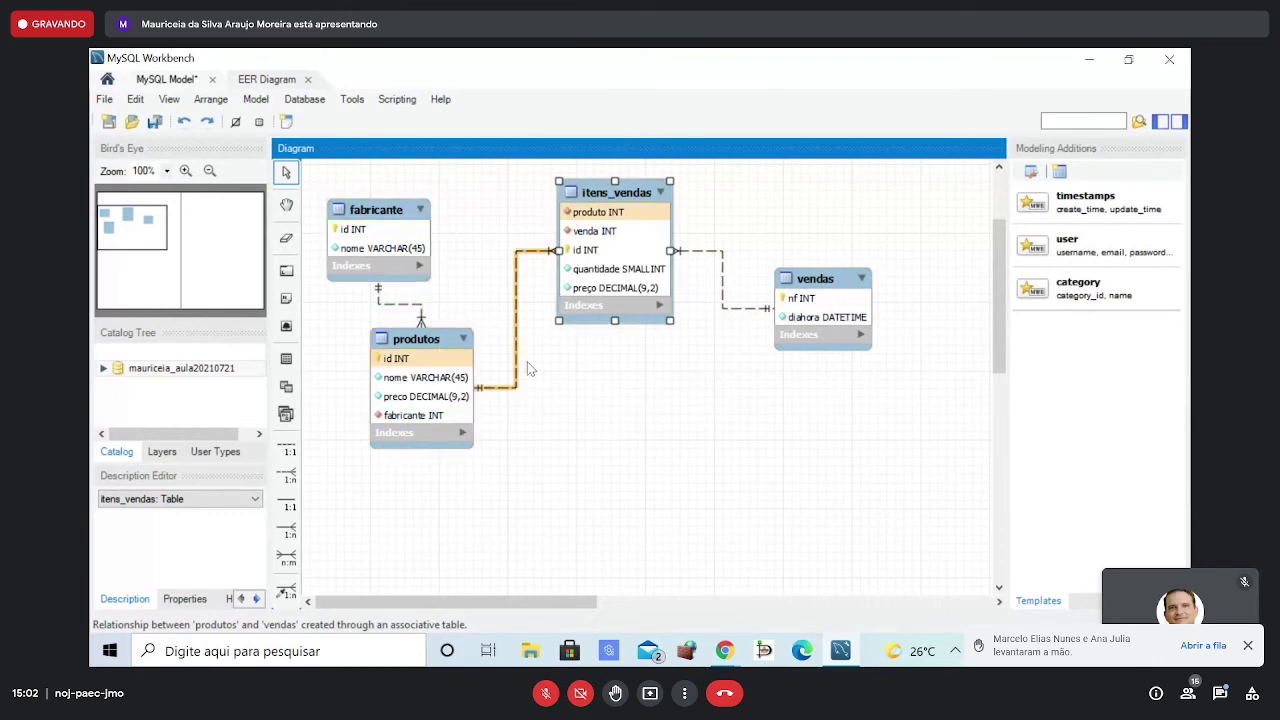
{"action": "left_click", "coordinate": [848, 654]}
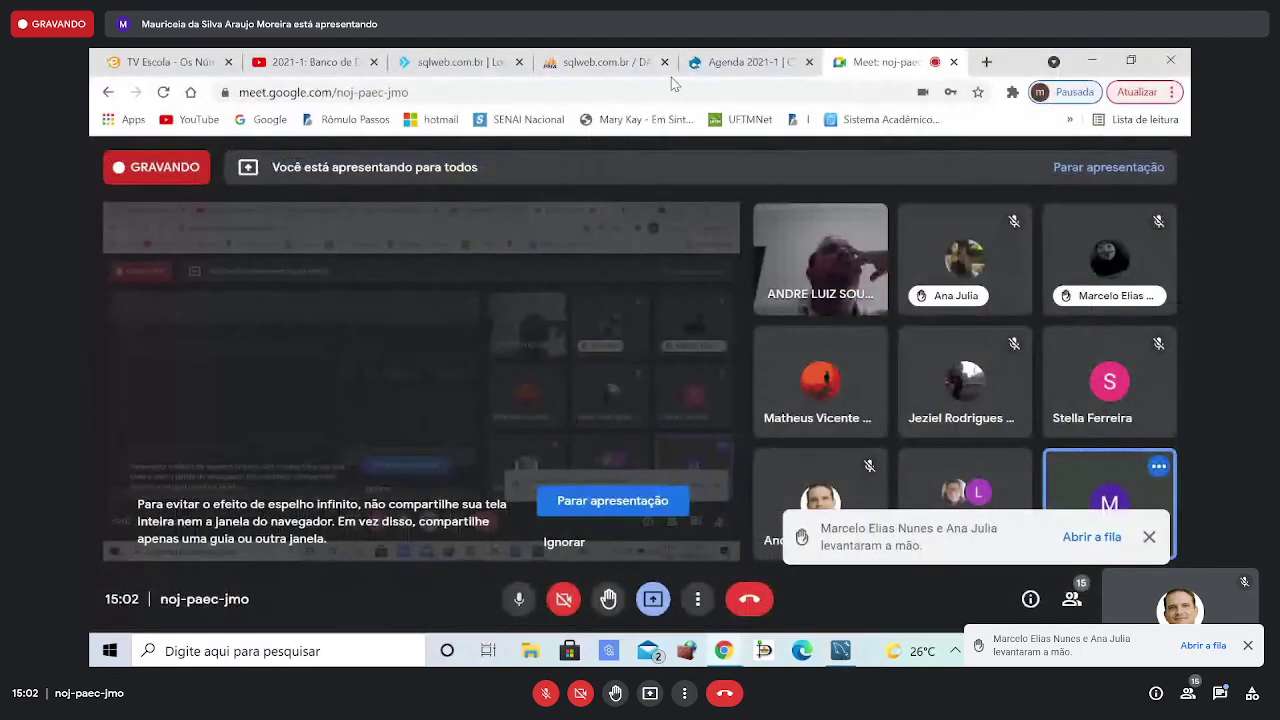
{"action": "left_click", "coordinate": [612, 63]}
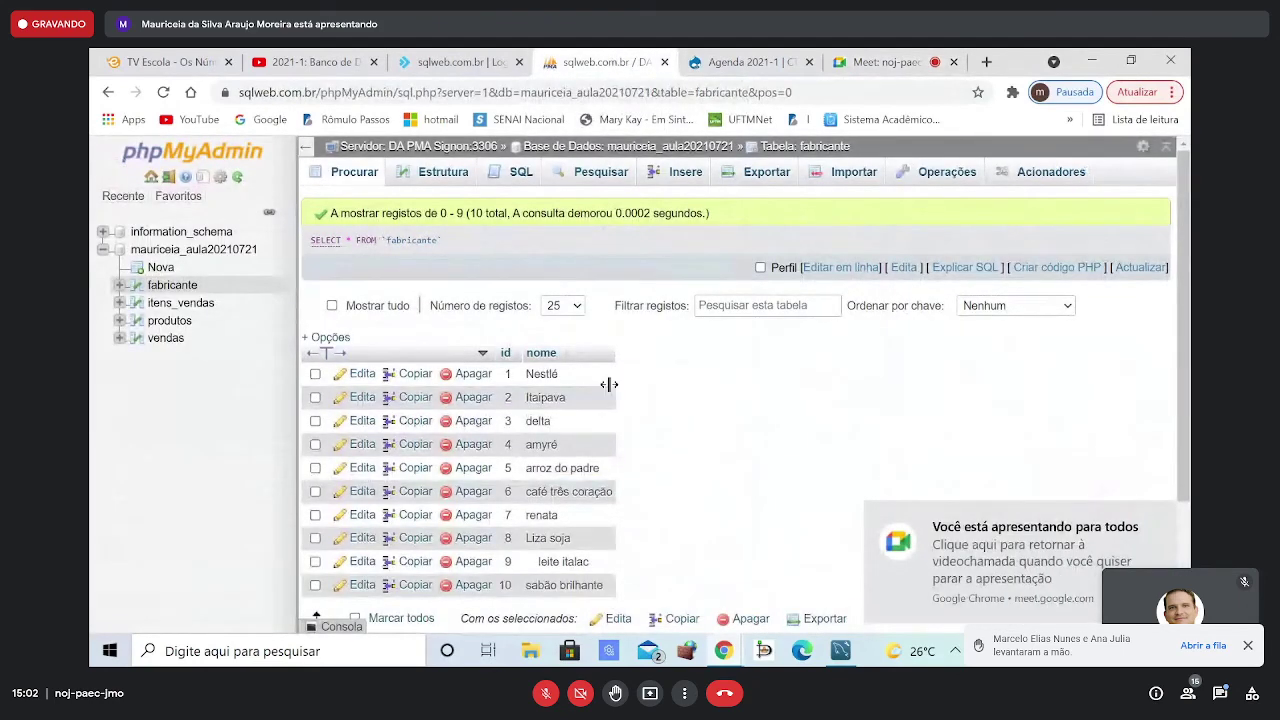
- Browse the fabricante, itens_vendas and produtos rows, then switch to the YouTube Aula 7 video
{"action": "scroll", "coordinate": [610, 411], "scroll_direction": "down", "scroll_amount": 3}
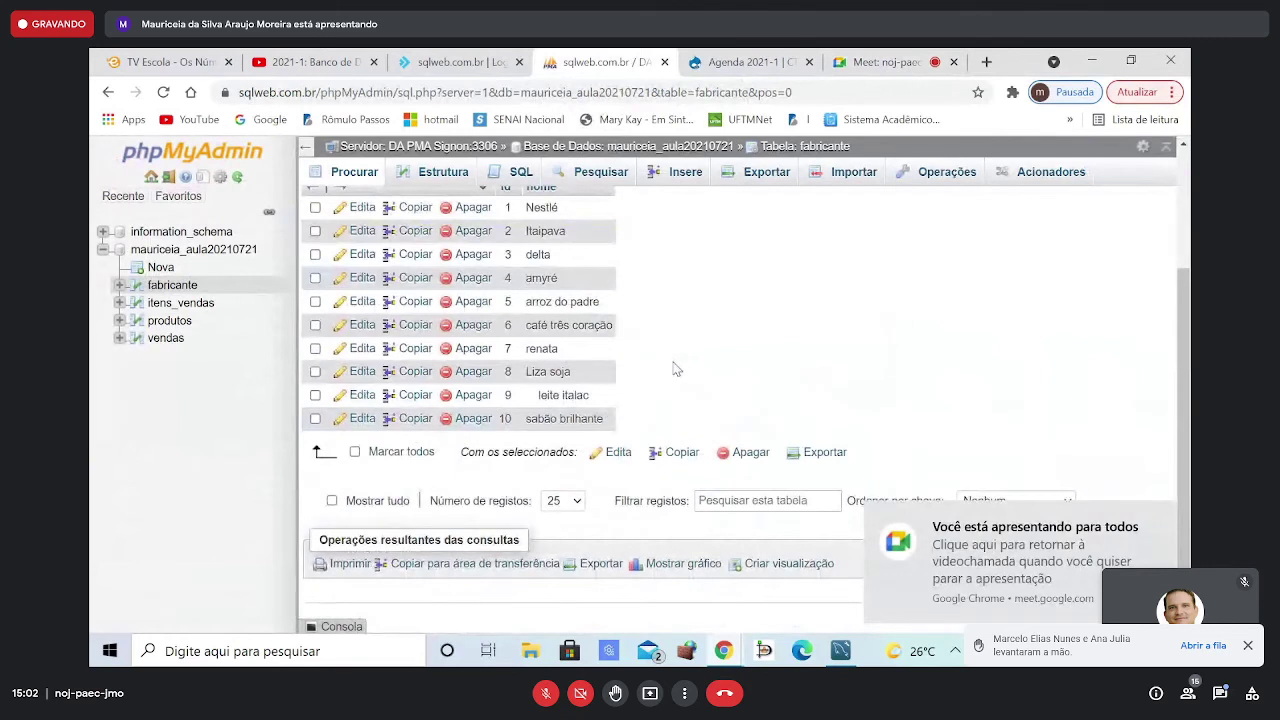
{"action": "scroll", "coordinate": [670, 372], "scroll_direction": "up", "scroll_amount": 3}
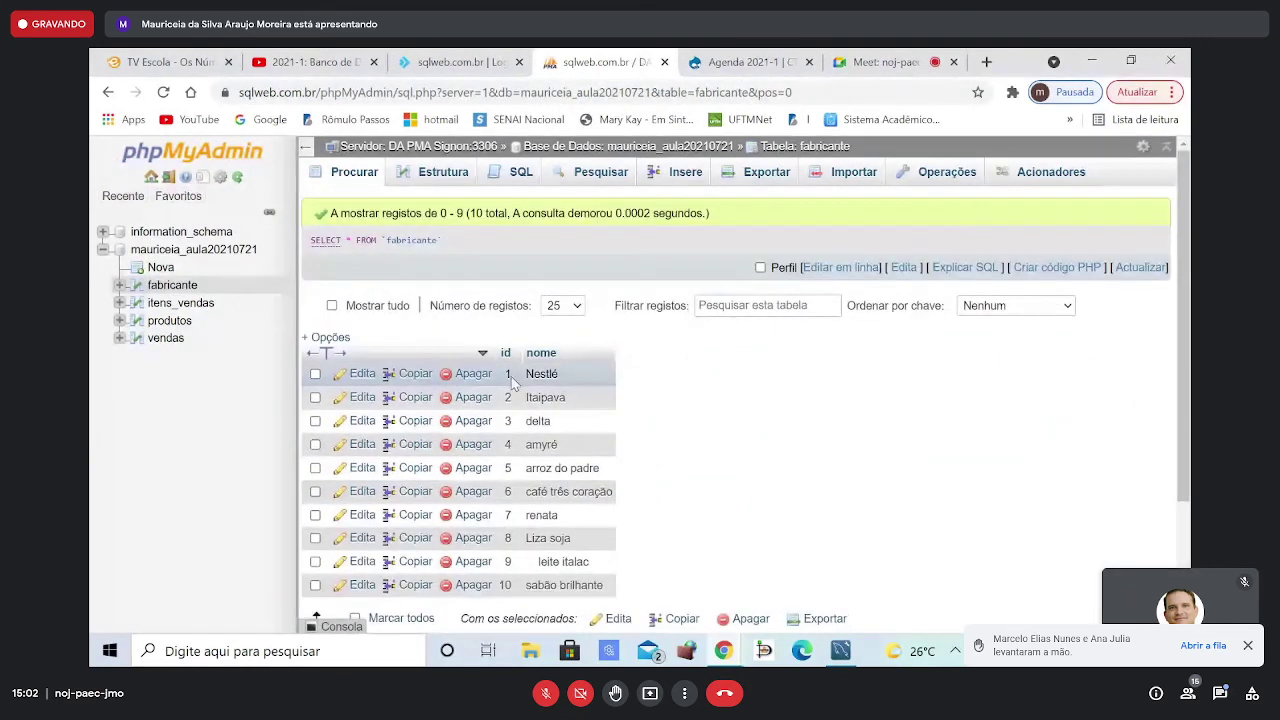
{"action": "left_click", "coordinate": [198, 312]}
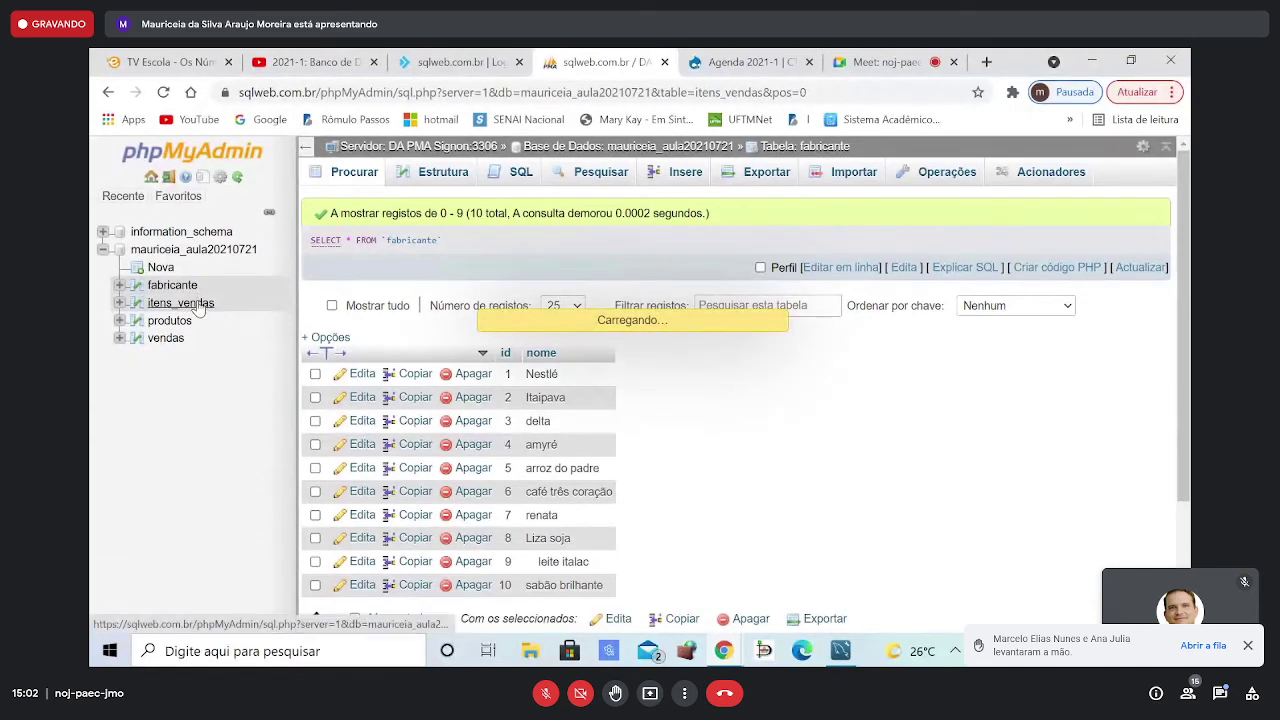
{"action": "left_click", "coordinate": [170, 322]}
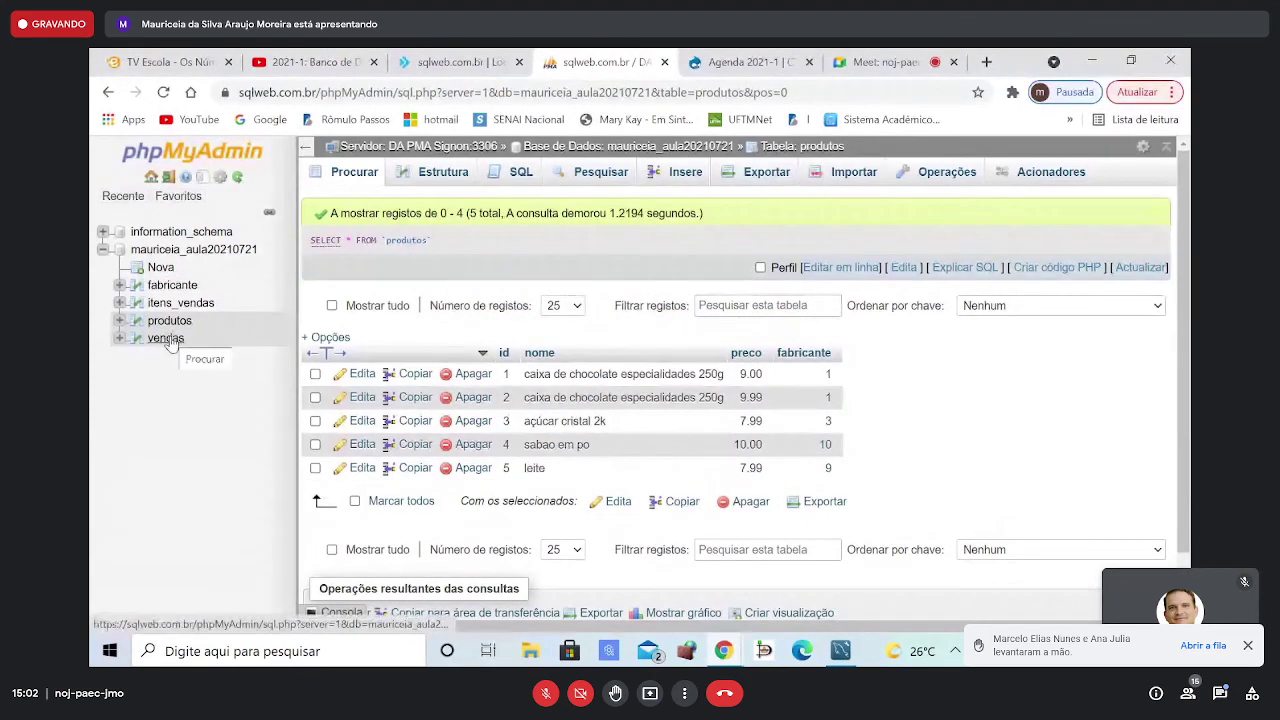
{"action": "left_click", "coordinate": [183, 309]}
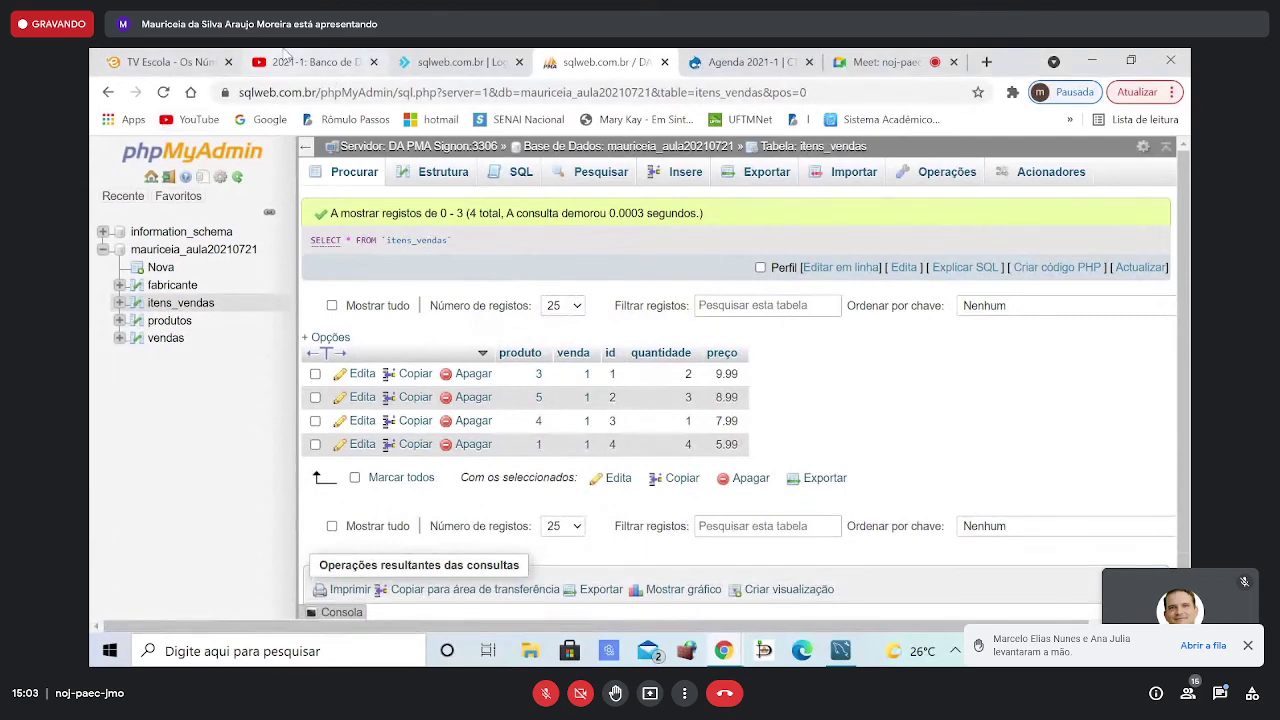
{"action": "left_click", "coordinate": [305, 62]}
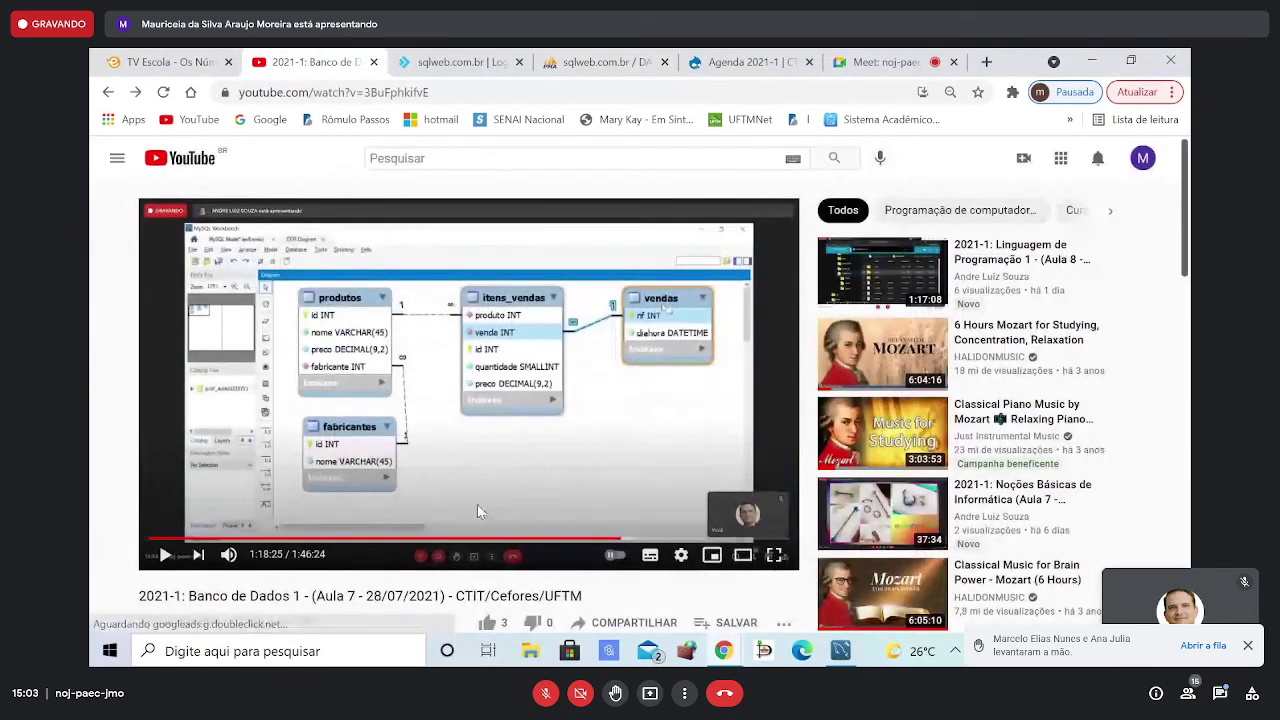
- Stop the current screen presentation in the Meet call
{"action": "left_click", "coordinate": [880, 62]}
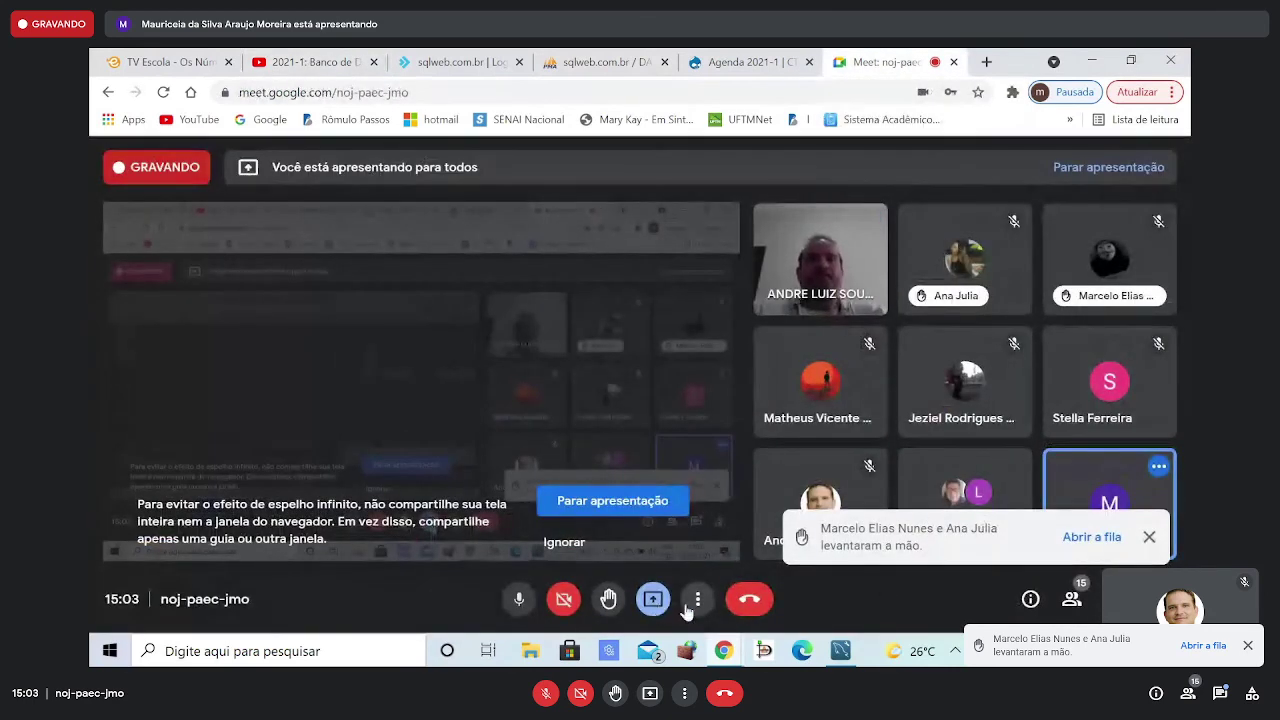
{"action": "left_click", "coordinate": [664, 601]}
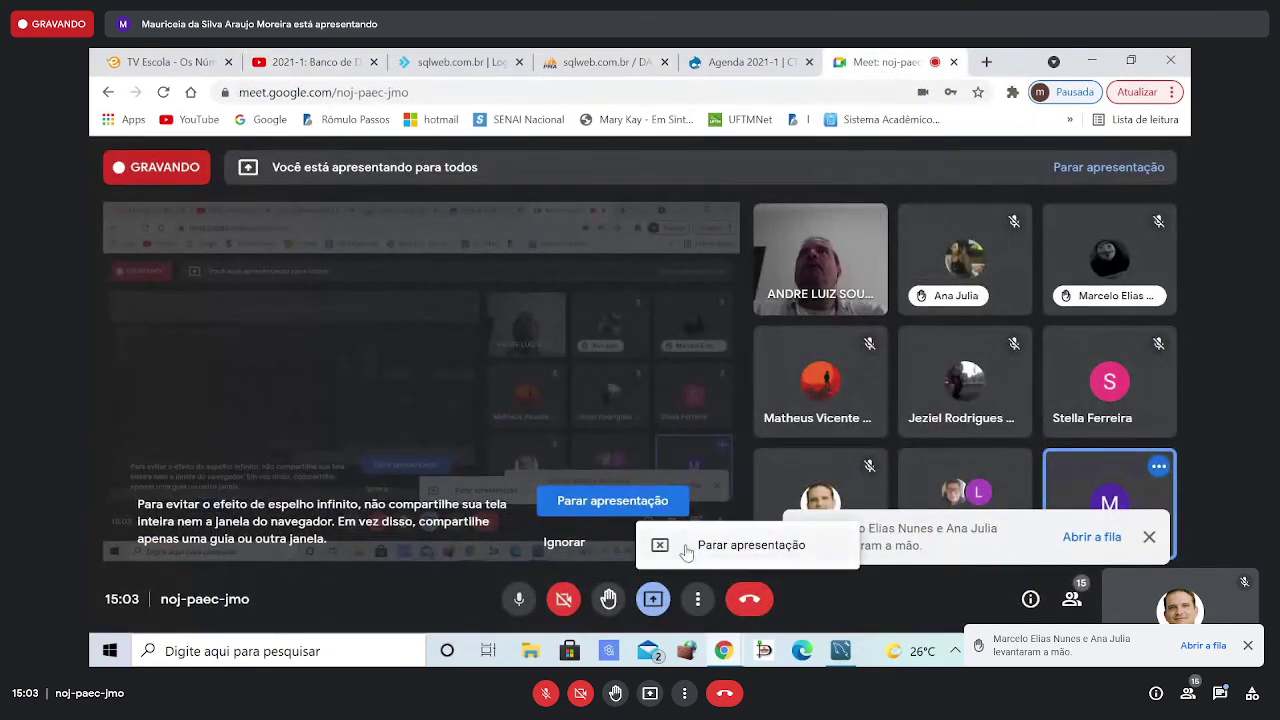
{"action": "left_click", "coordinate": [712, 545]}
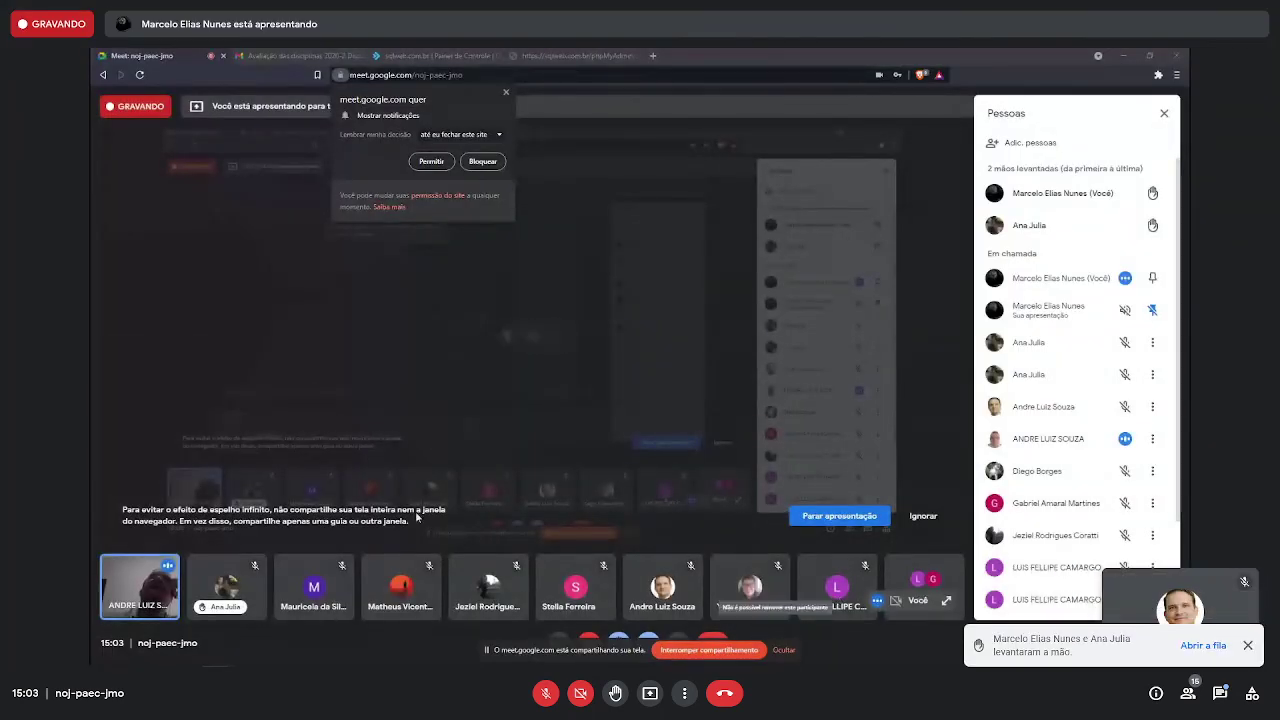
- Dismiss the notification request, show then minimize Workbench, and go to the DirectAdmin panel
{"action": "left_click", "coordinate": [505, 92]}
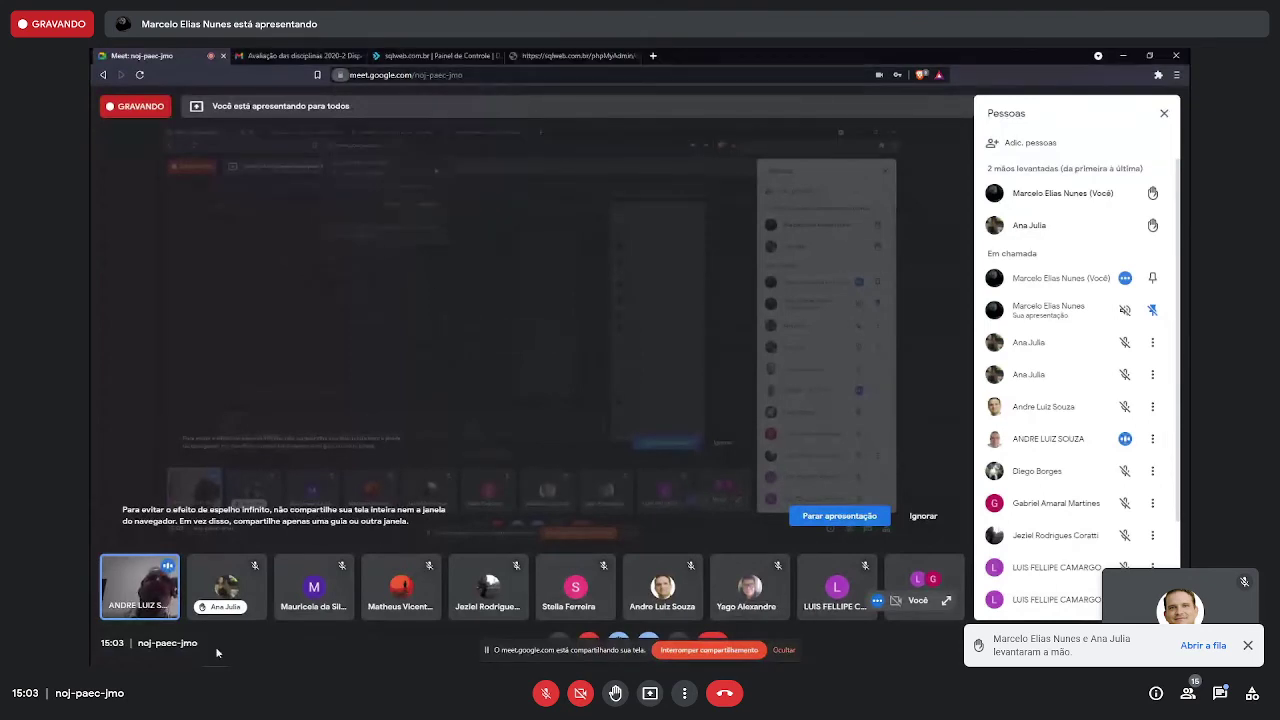
{"action": "left_click", "coordinate": [242, 656]}
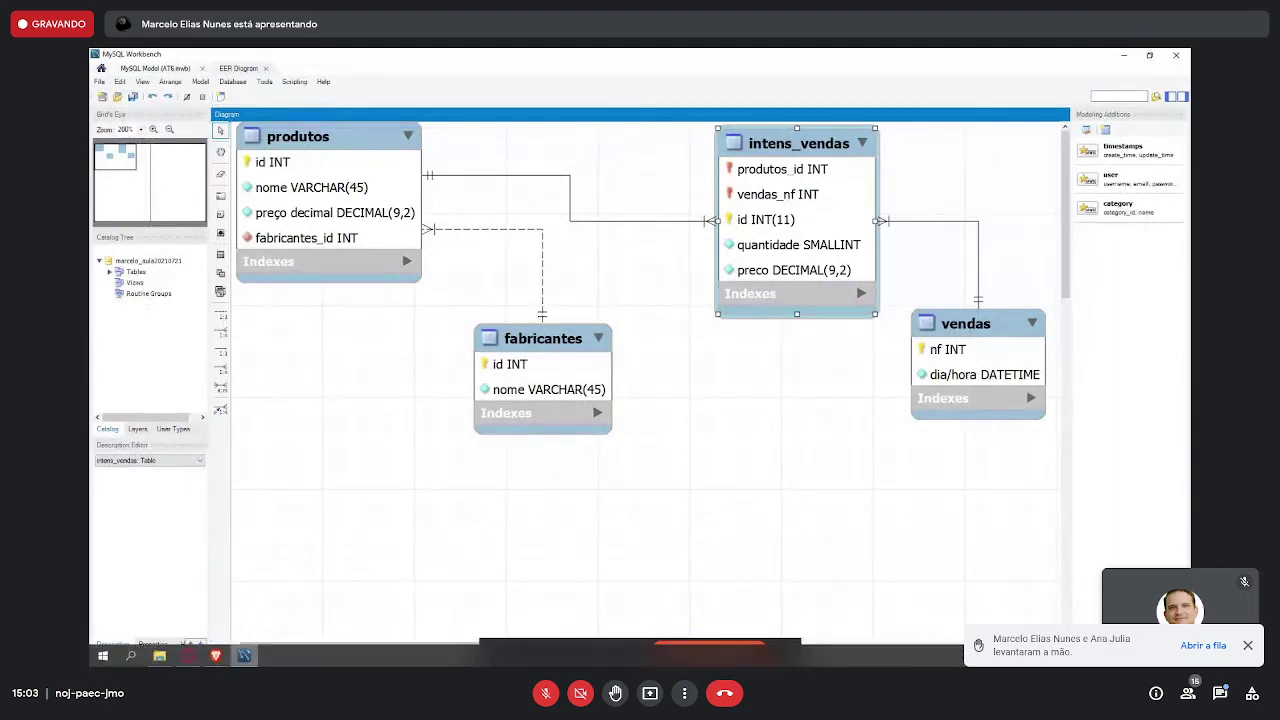
{"action": "left_click", "coordinate": [243, 656]}
{"action": "left_click", "coordinate": [380, 55]}
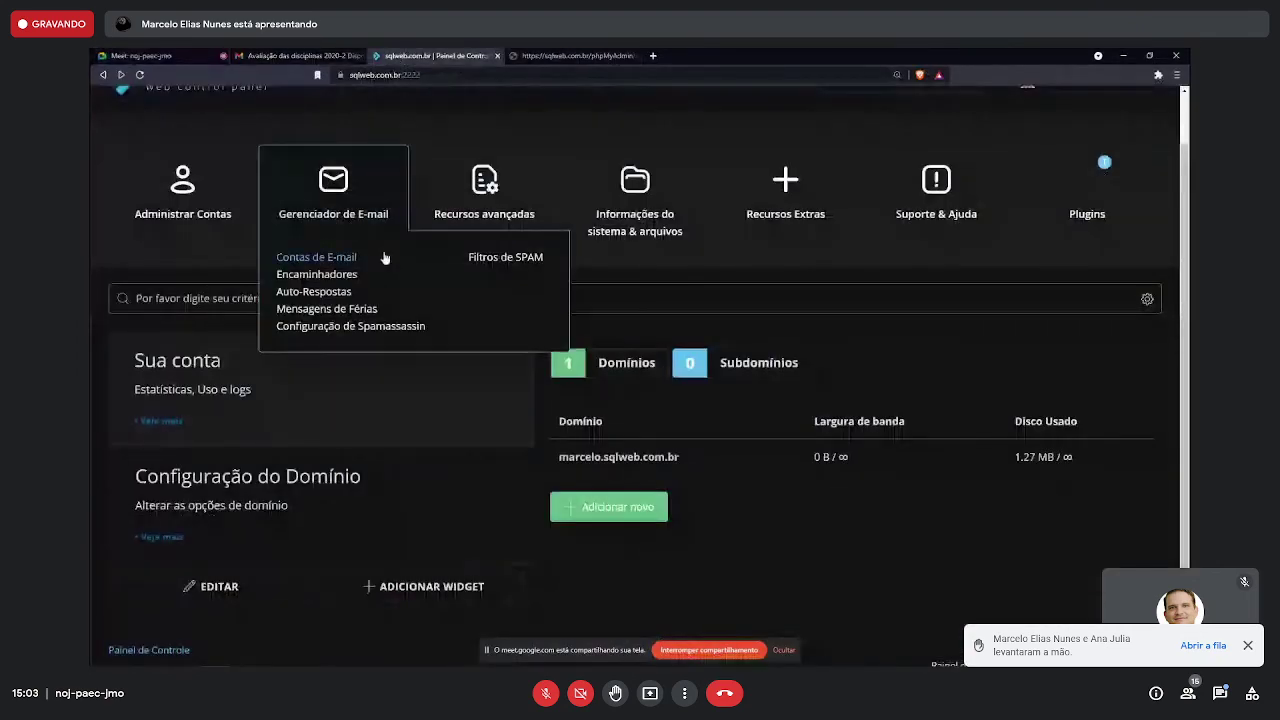
- Launch phpMyAdmin for the hosted account from DirectAdmin's Recursos Extras menu
{"action": "scroll", "coordinate": [860, 244], "scroll_direction": "up", "scroll_amount": 1}
{"action": "mouse_move", "coordinate": [183, 257]}
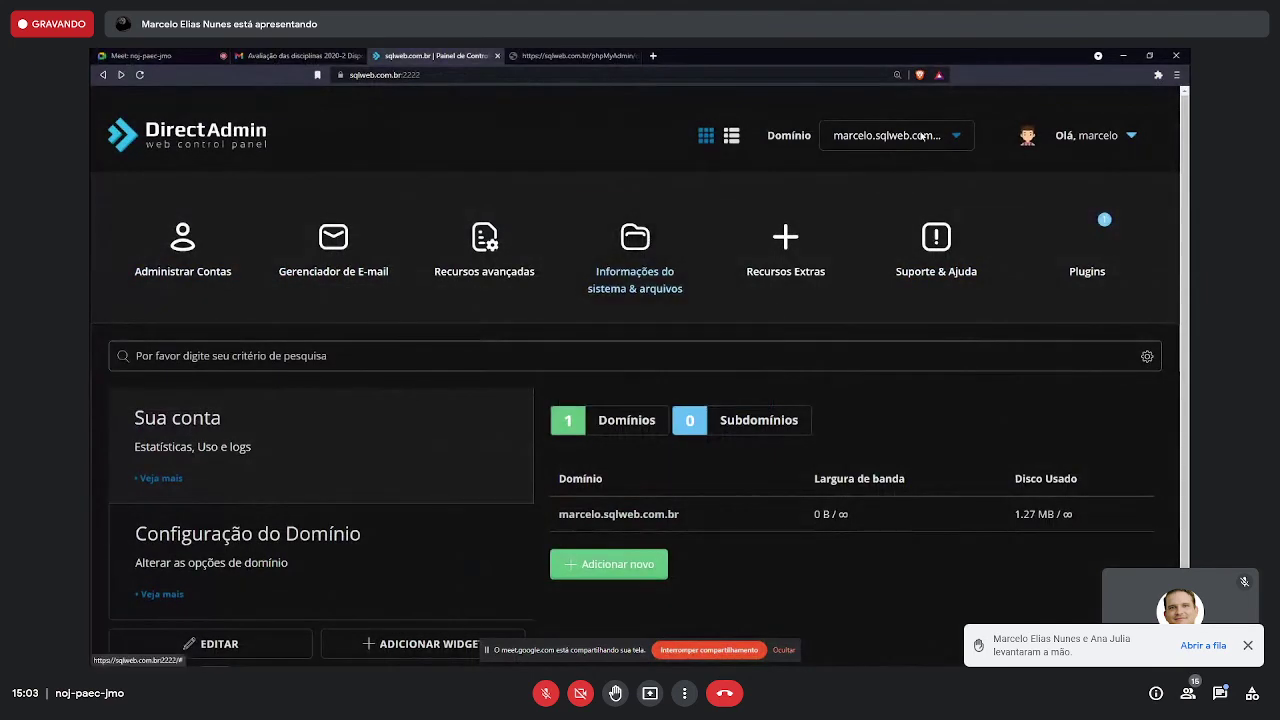
{"action": "mouse_move", "coordinate": [785, 250]}
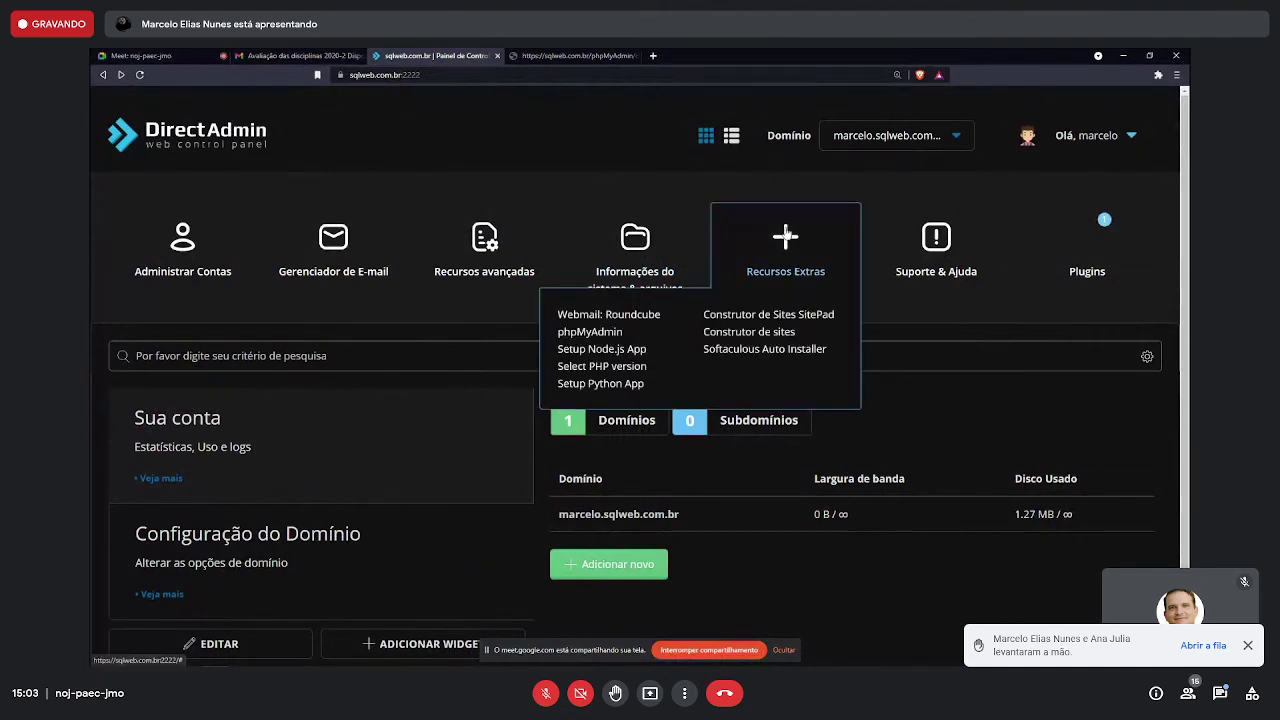
{"action": "left_click", "coordinate": [620, 334]}
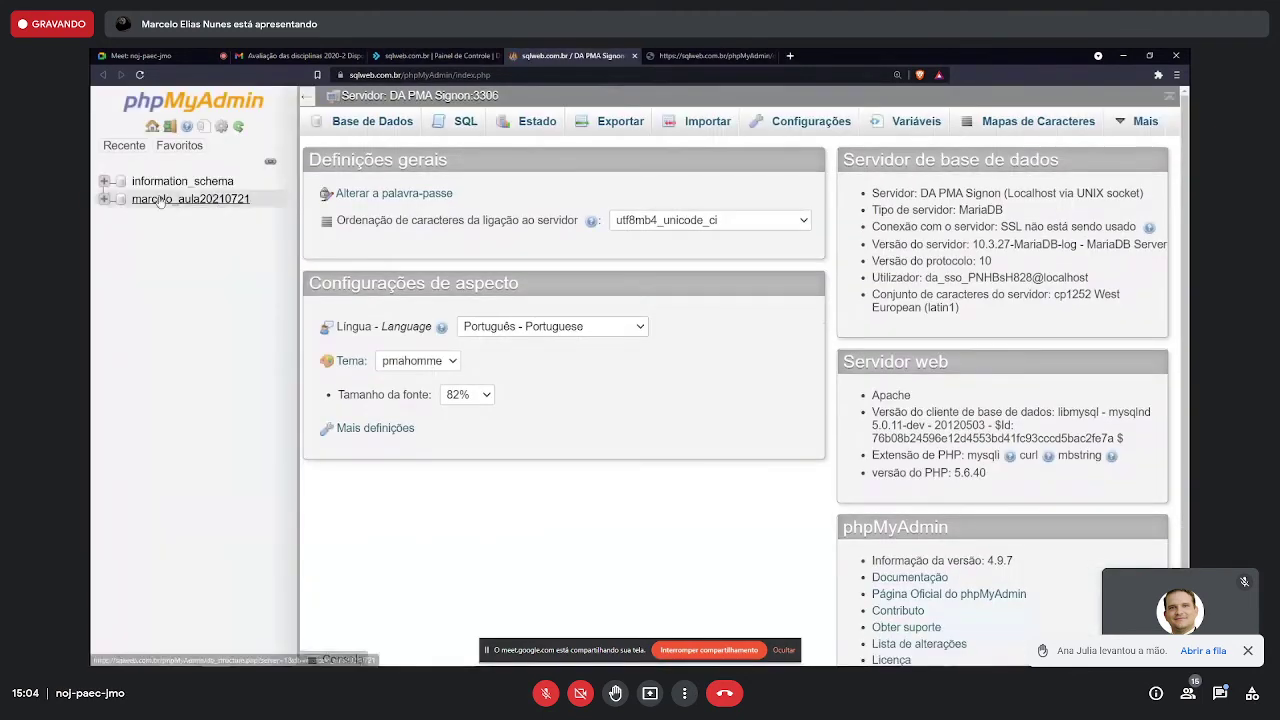
- Open the aula20210721 class database's four tables, then go back to the Meet call
{"action": "left_click", "coordinate": [160, 199]}
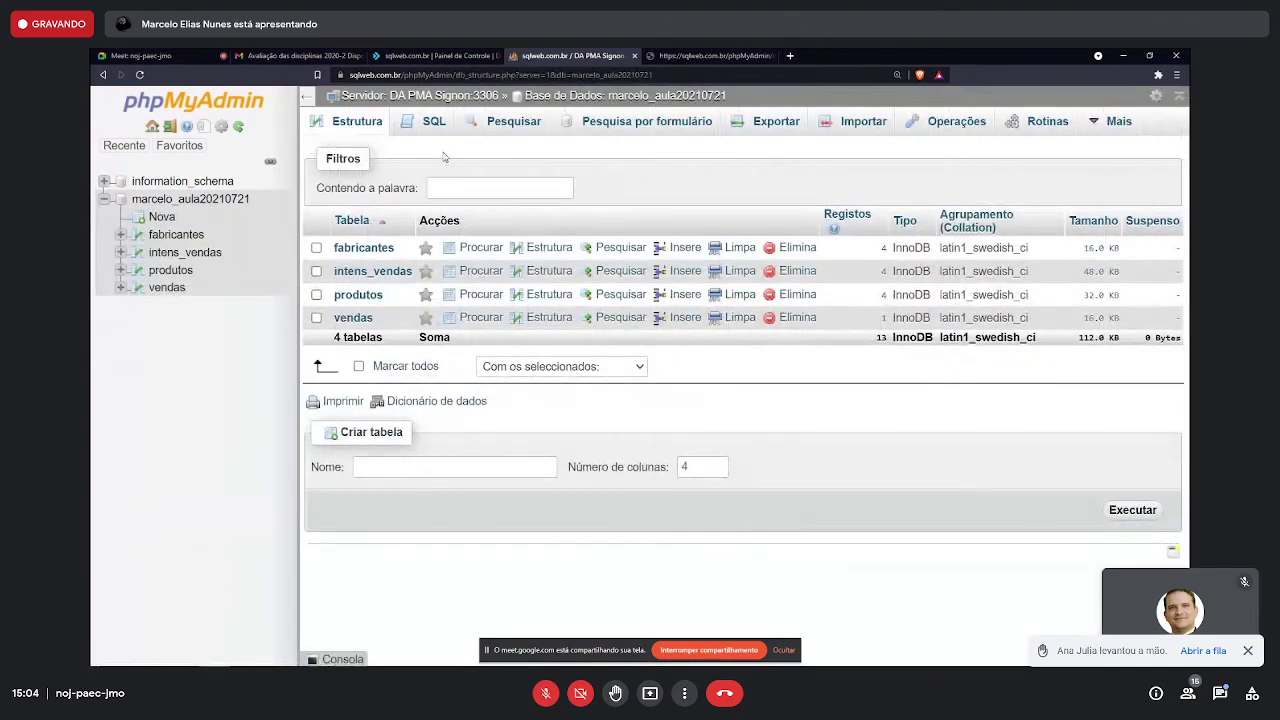
{"action": "left_click", "coordinate": [390, 55]}
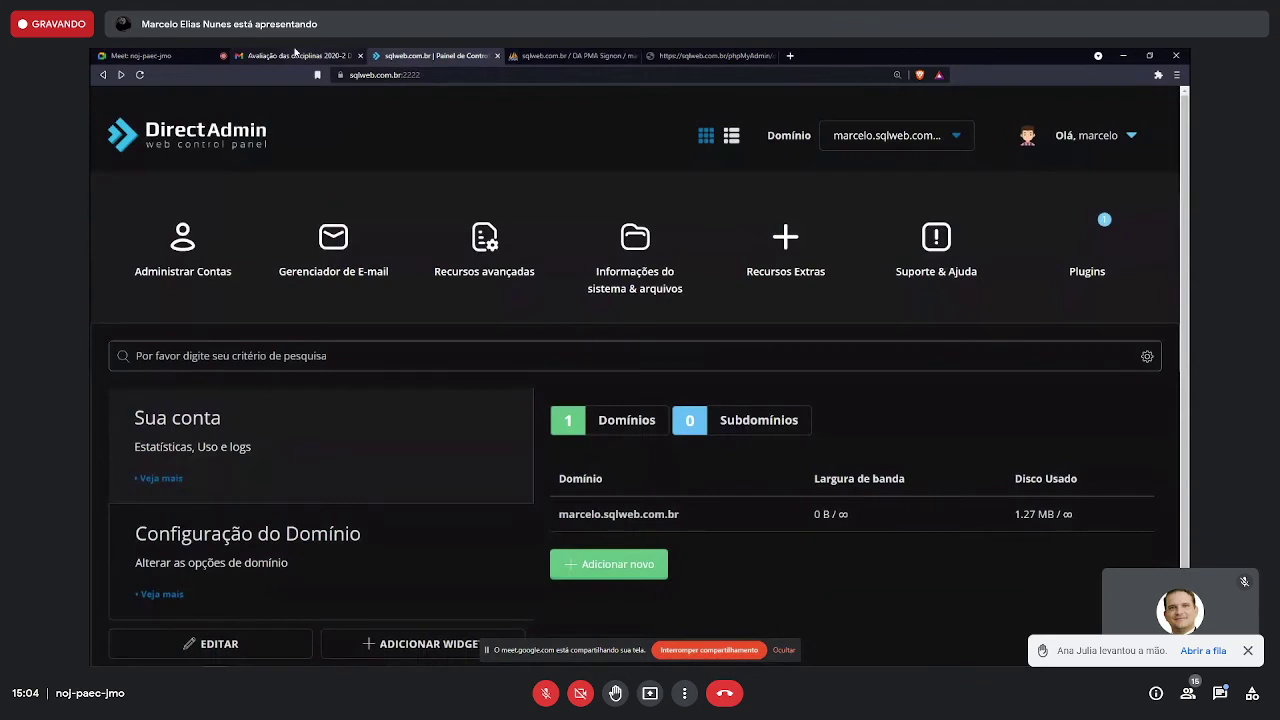
{"action": "left_click", "coordinate": [295, 55]}
{"action": "left_click", "coordinate": [140, 55]}
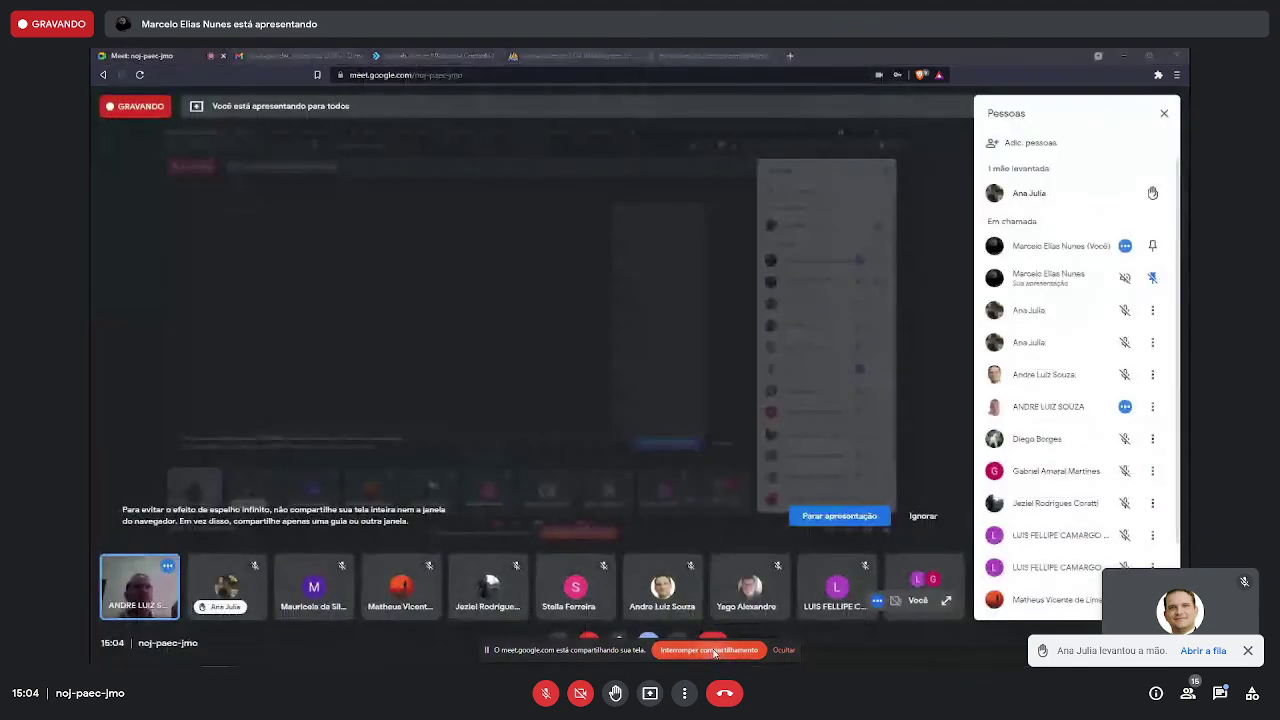
- Stop sharing the screen so the other participant's presentation takes over
{"action": "left_click", "coordinate": [712, 650]}
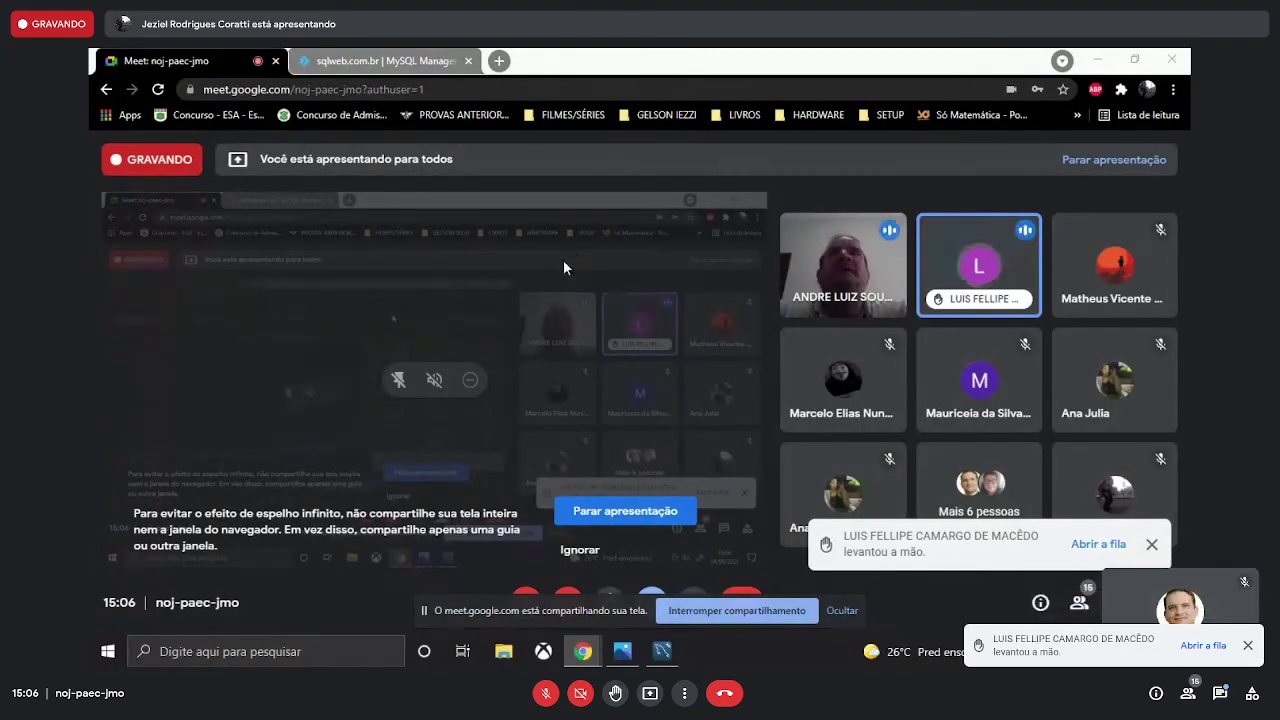
- Check the SQL error screenshot, then go to DirectAdmin's MySQL Management page
{"action": "left_click", "coordinate": [622, 651]}
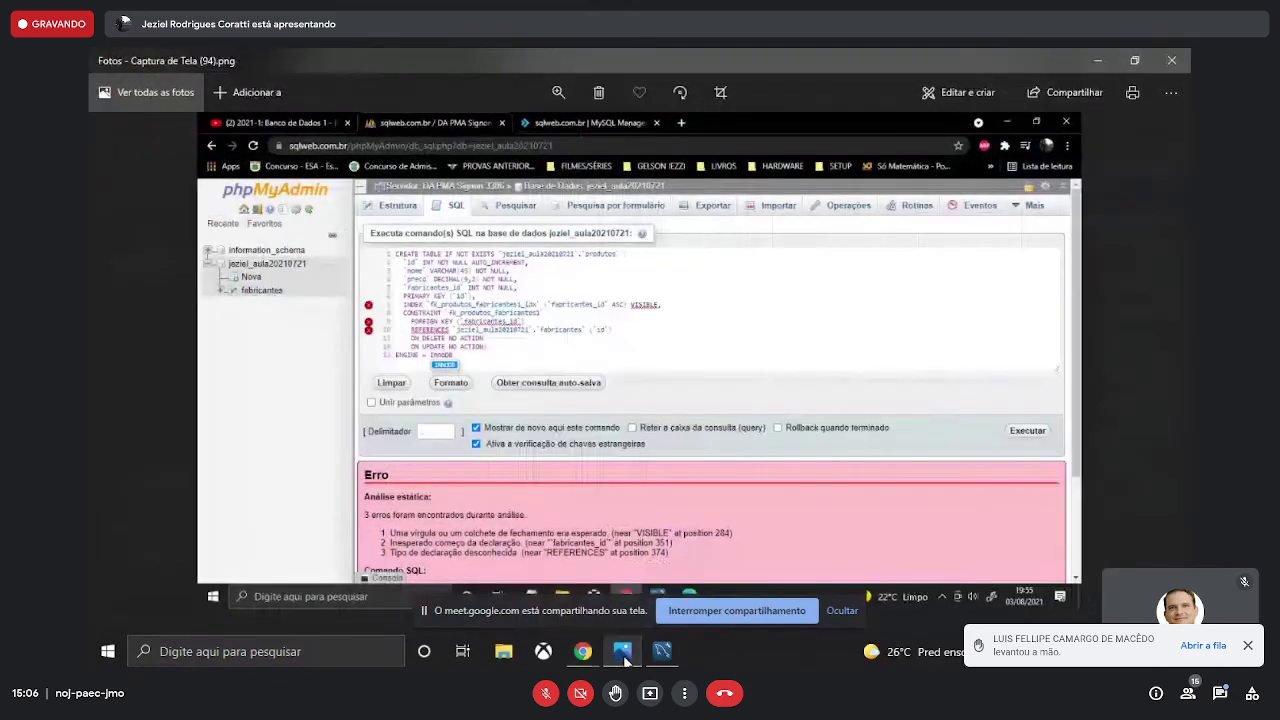
{"action": "left_click", "coordinate": [1096, 58]}
{"action": "left_click", "coordinate": [419, 58]}
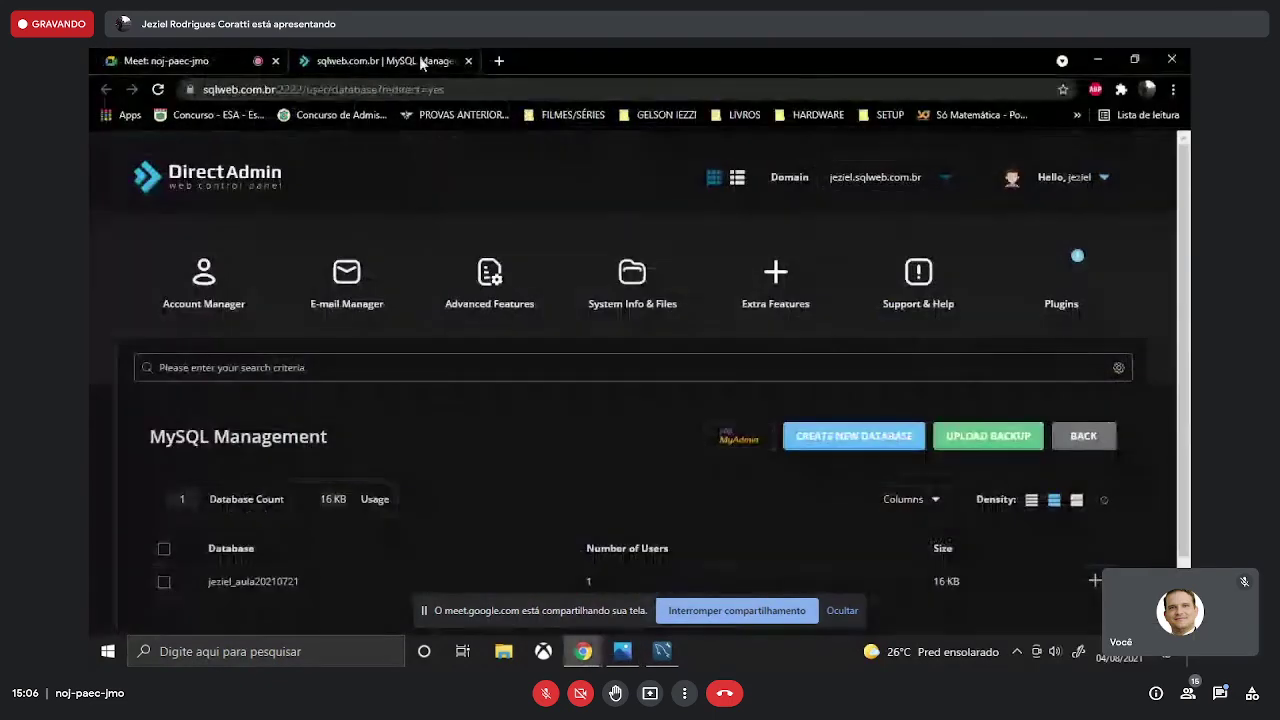
{"action": "scroll", "coordinate": [400, 450], "scroll_direction": "down", "scroll_amount": 1}
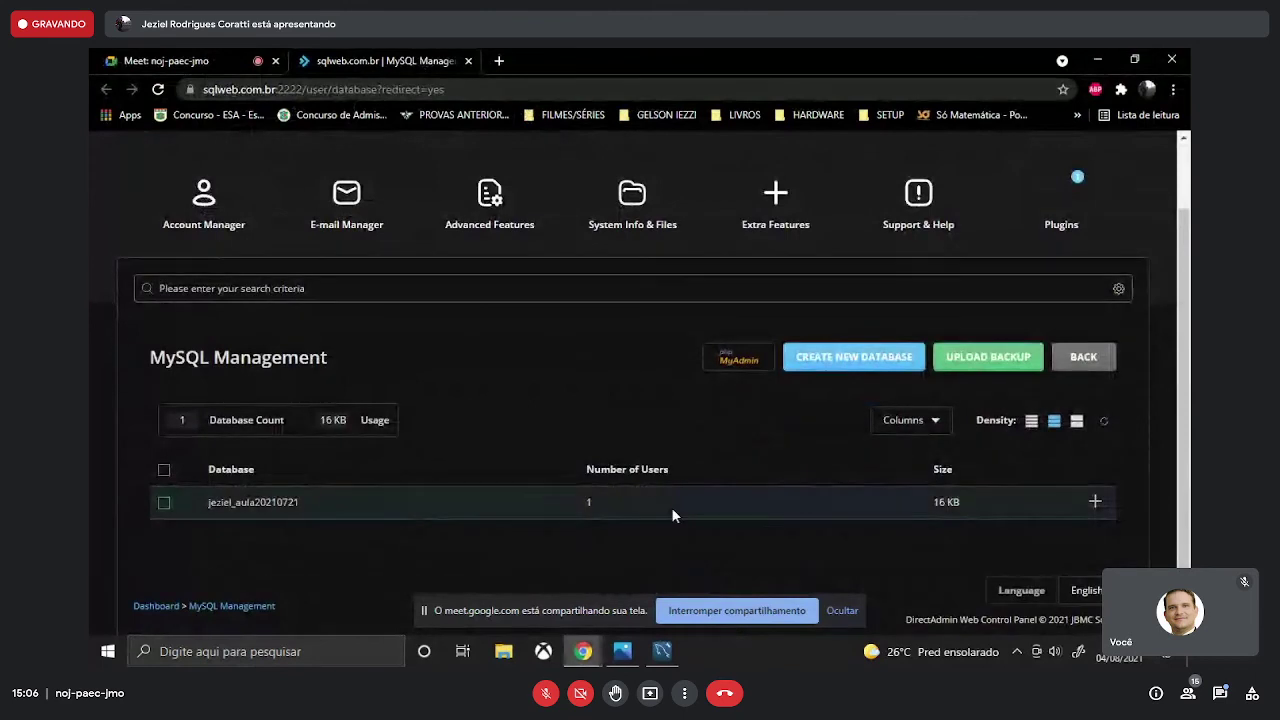
- Unmute the microphone in Meet and return to the MySQL Management page
{"action": "left_click", "coordinate": [165, 58]}
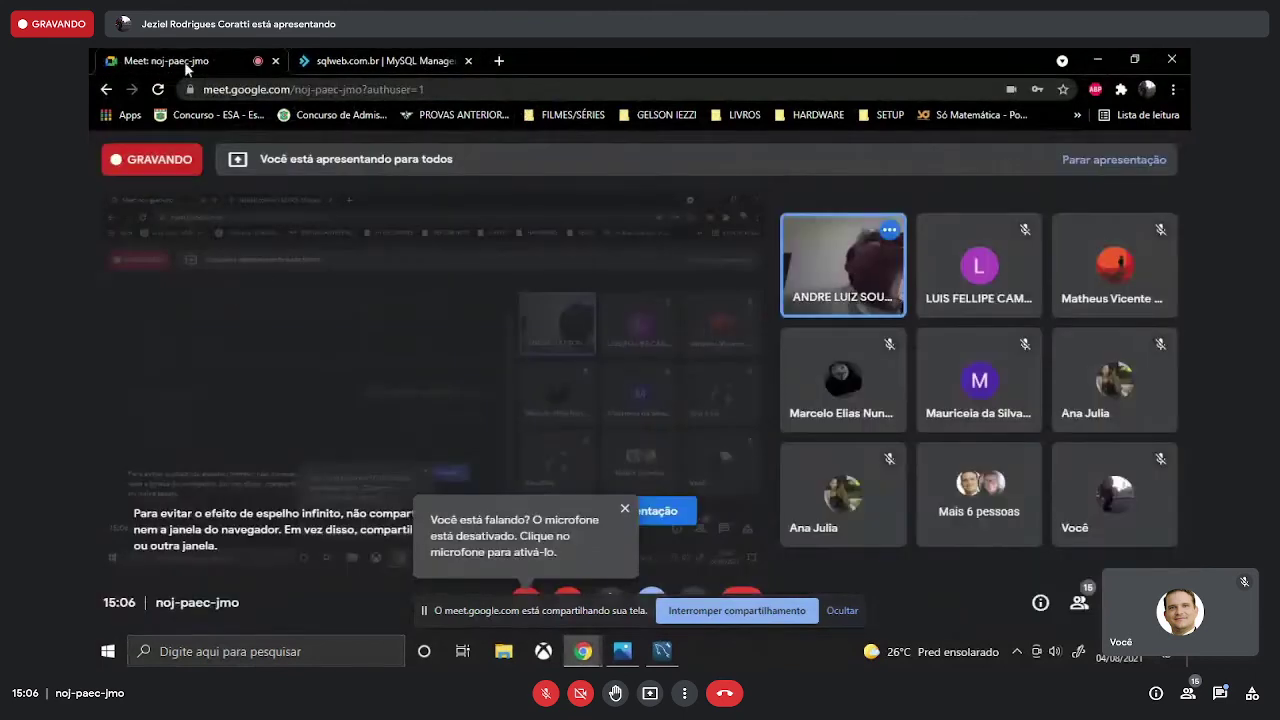
{"action": "left_click", "coordinate": [528, 598]}
{"action": "left_click", "coordinate": [386, 57]}
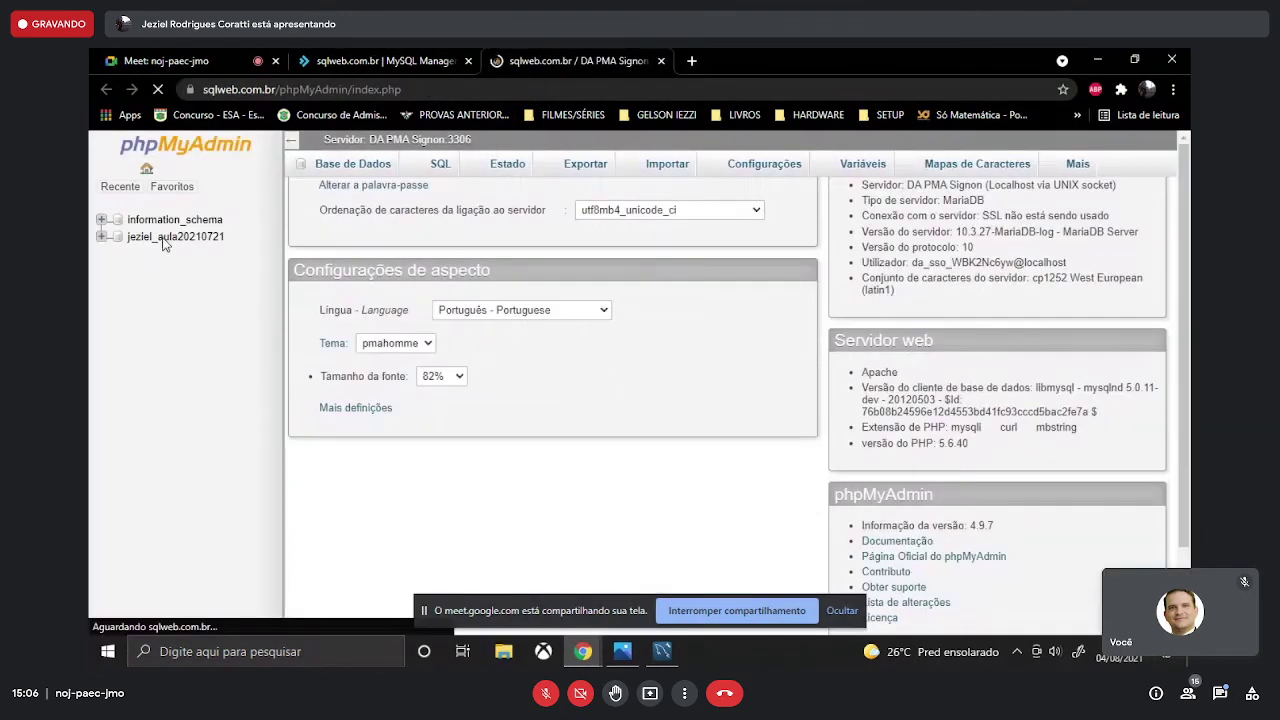
- Open an empty SQL page for the second aula20210721 database, recheck the error screenshot, then show Workbench
{"action": "left_click", "coordinate": [157, 240]}
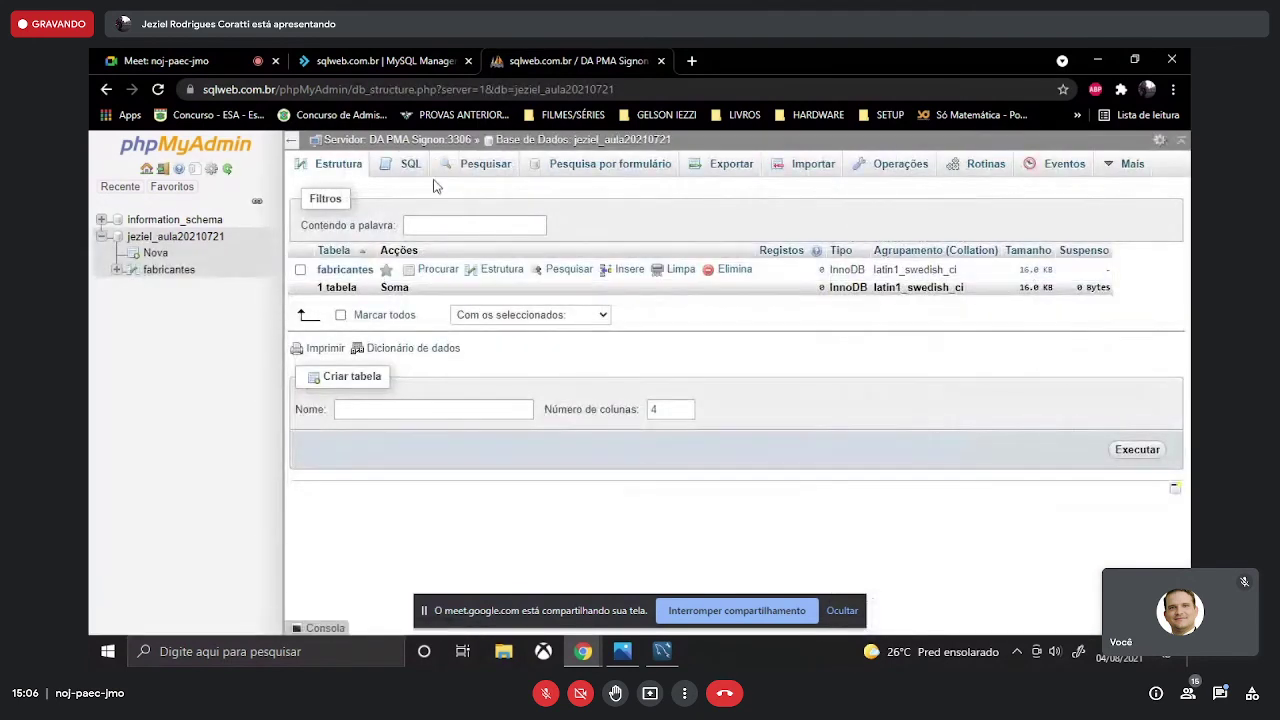
{"action": "left_click", "coordinate": [410, 165]}
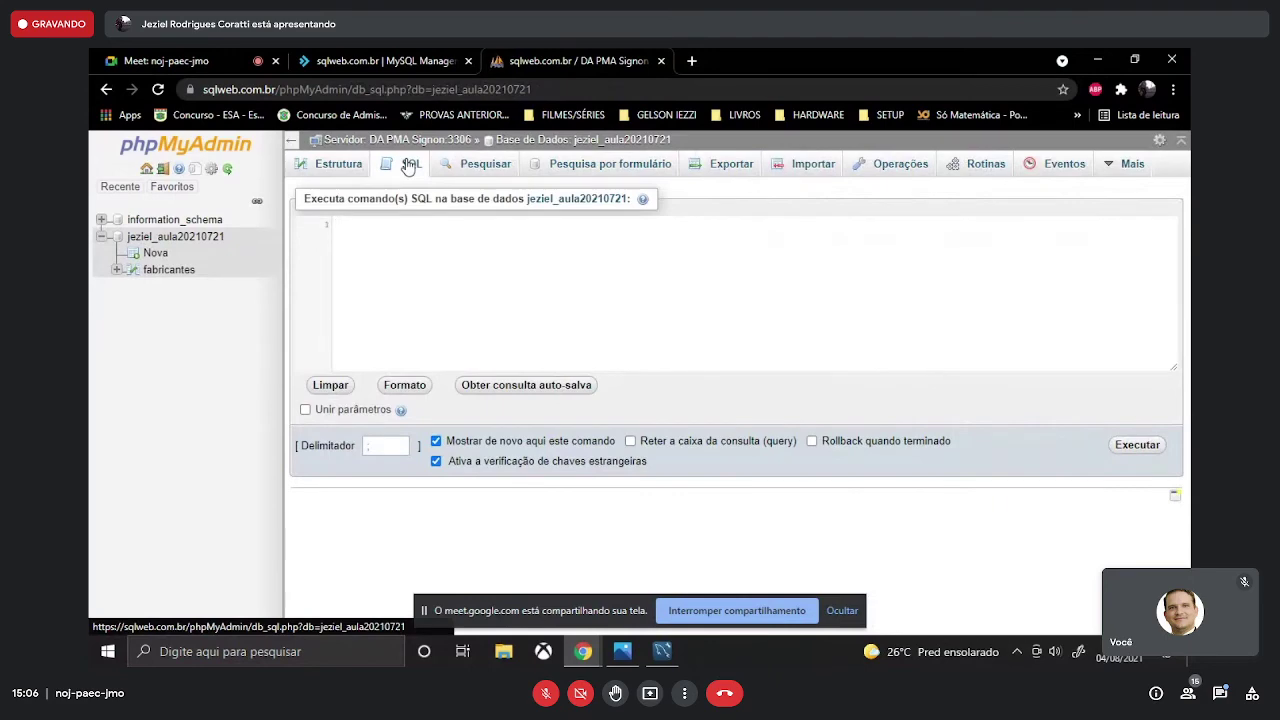
{"action": "left_click", "coordinate": [622, 651]}
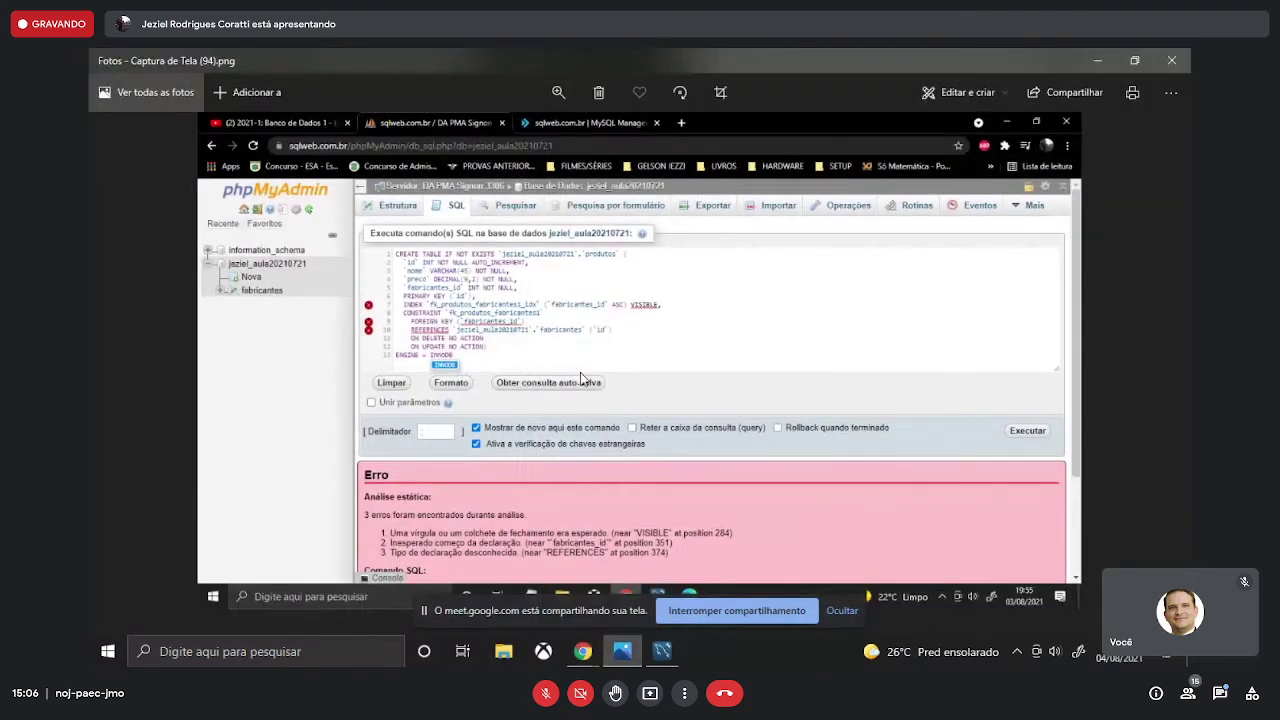
{"action": "left_click", "coordinate": [1104, 58]}
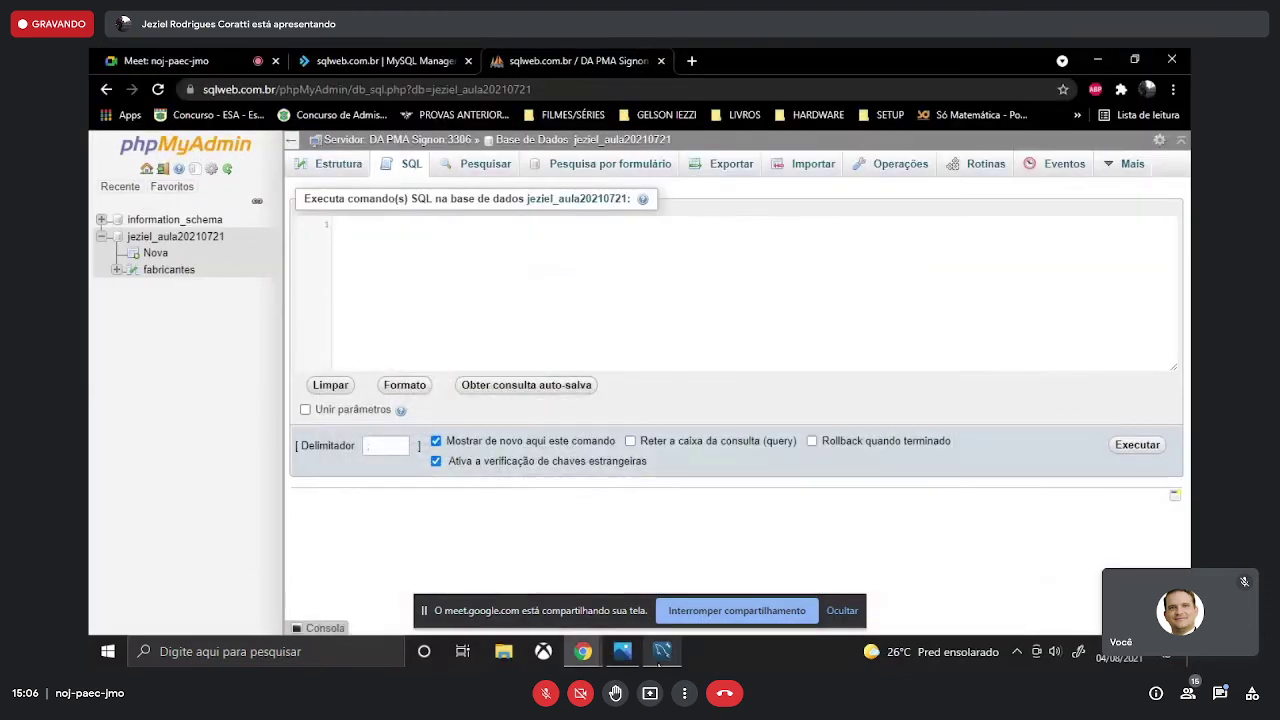
{"action": "left_click", "coordinate": [662, 651]}
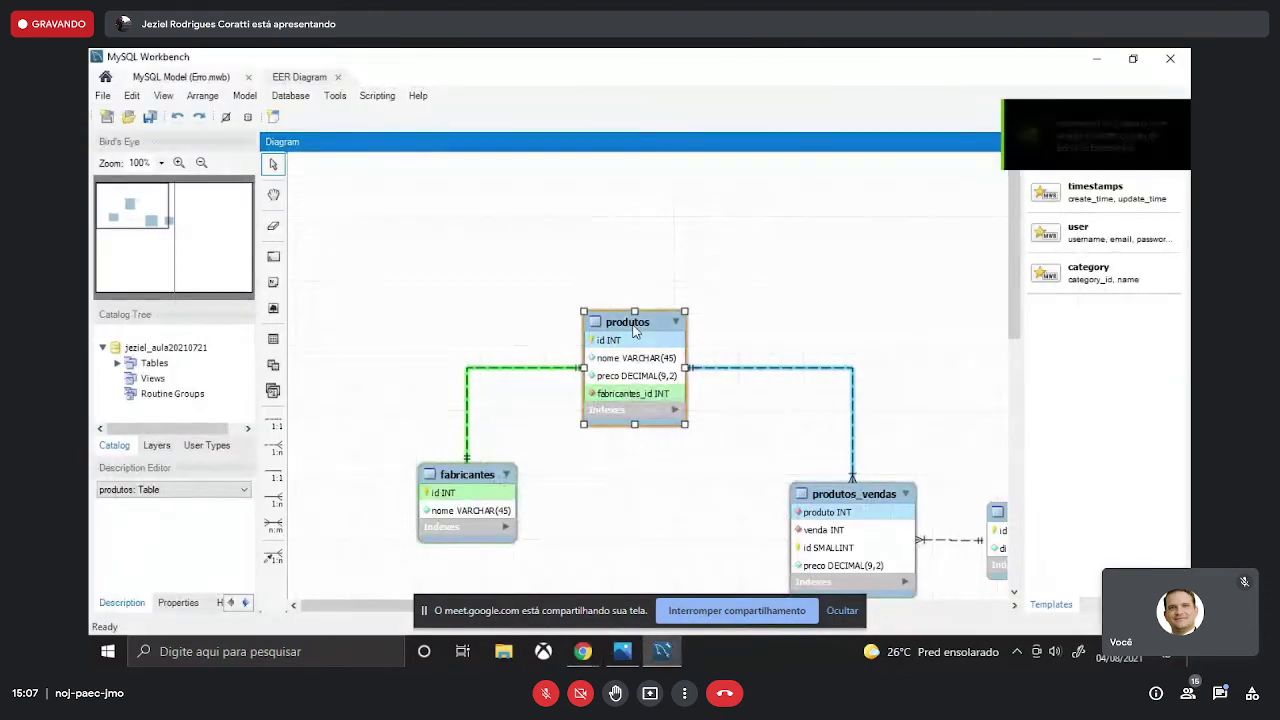
- Copy the produtos table's CREATE TABLE SQL to the clipboard and return to phpMyAdmin's SQL page
{"action": "scroll", "coordinate": [633, 330], "scroll_direction": "down", "scroll_amount": 1}
{"action": "right_click", "coordinate": [635, 287]}
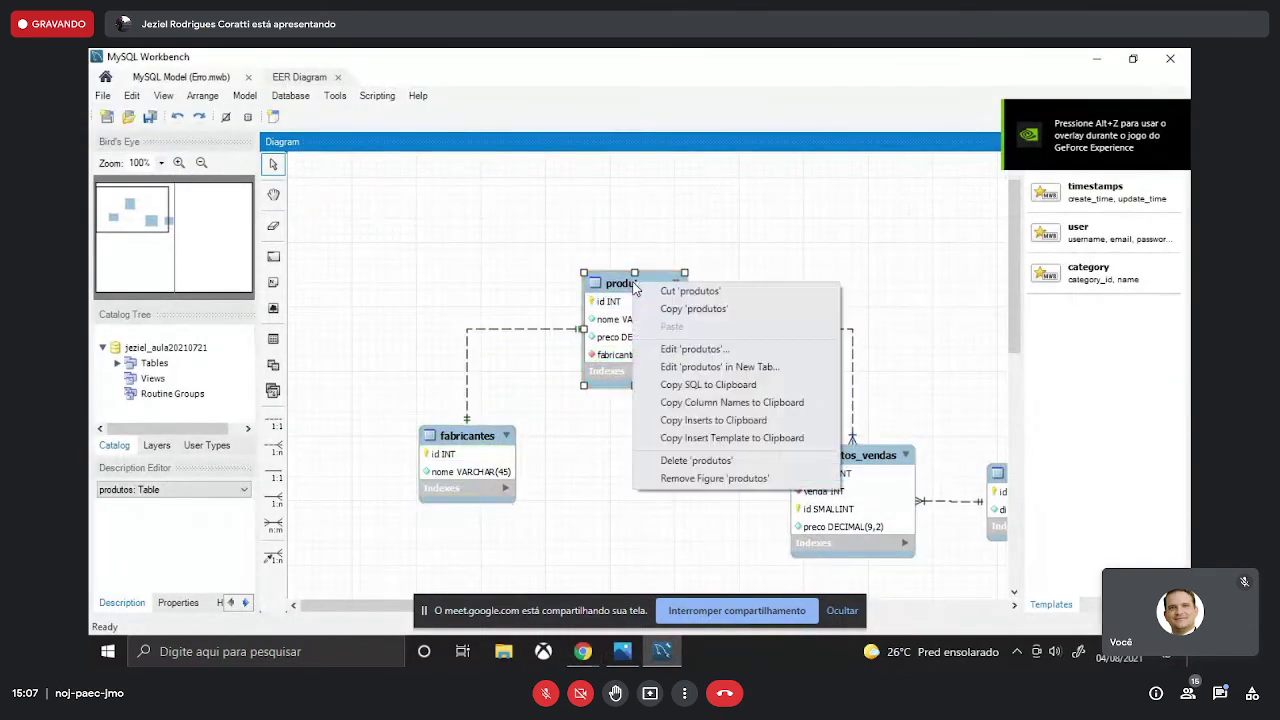
{"action": "left_click", "coordinate": [703, 390]}
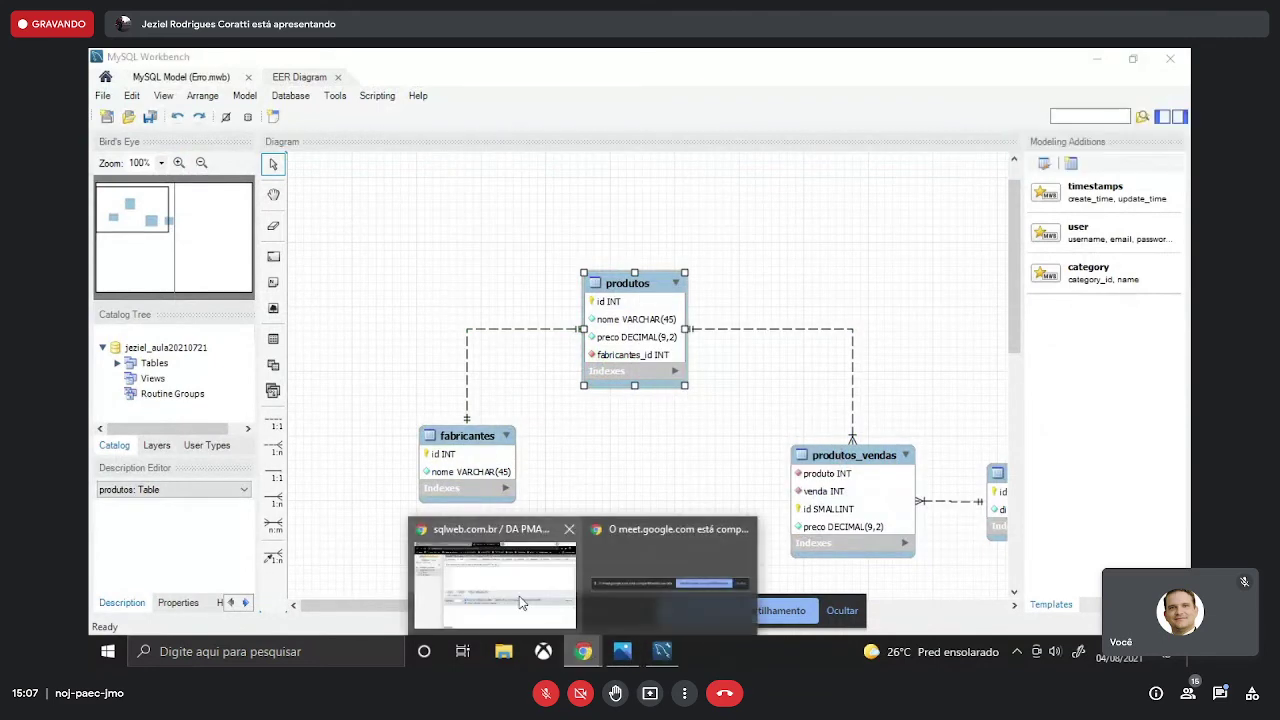
{"action": "left_click", "coordinate": [508, 598]}
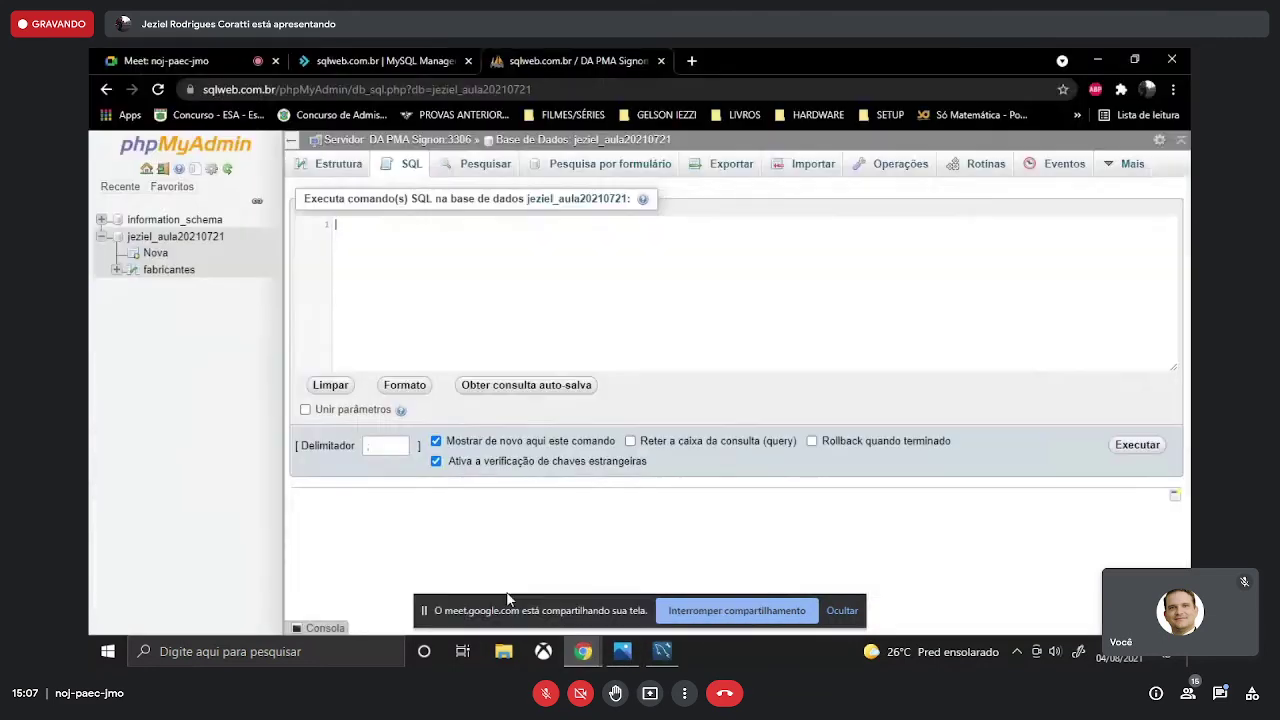
- Paste the copied produtos CREATE TABLE statement into phpMyAdmin's empty SQL query box
{"action": "right_click", "coordinate": [370, 238]}
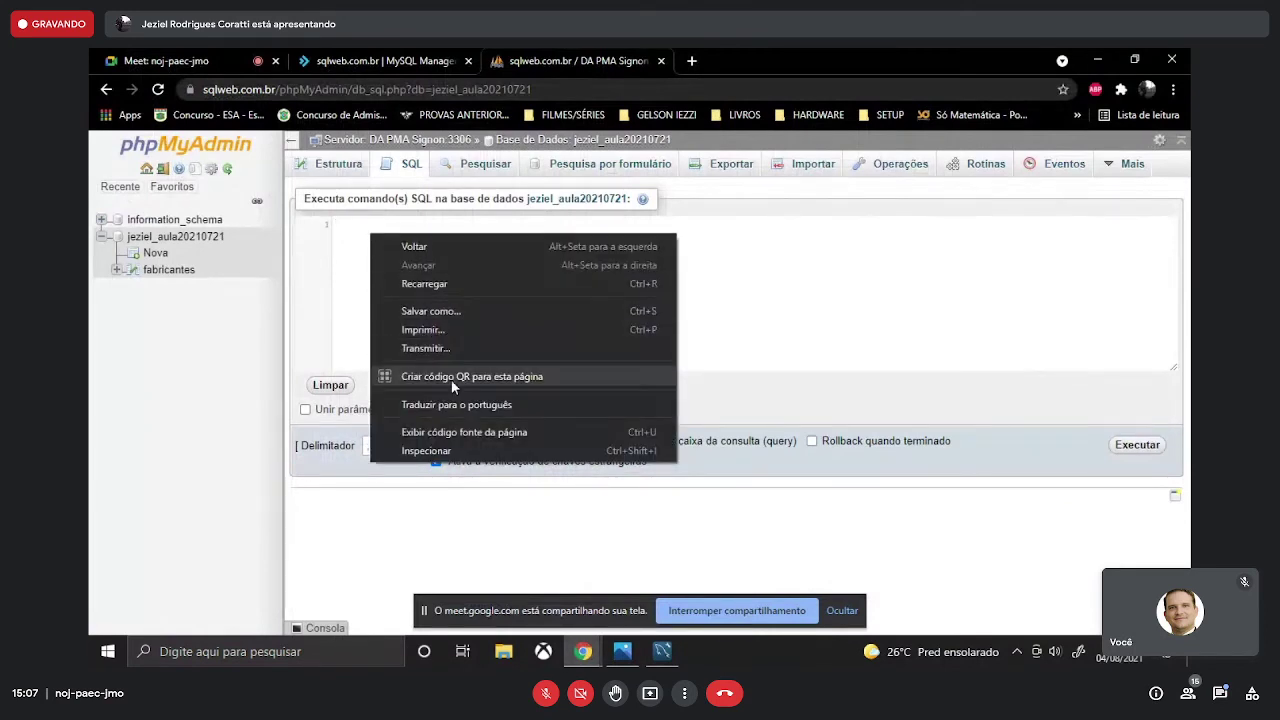
{"action": "left_click", "coordinate": [363, 255]}
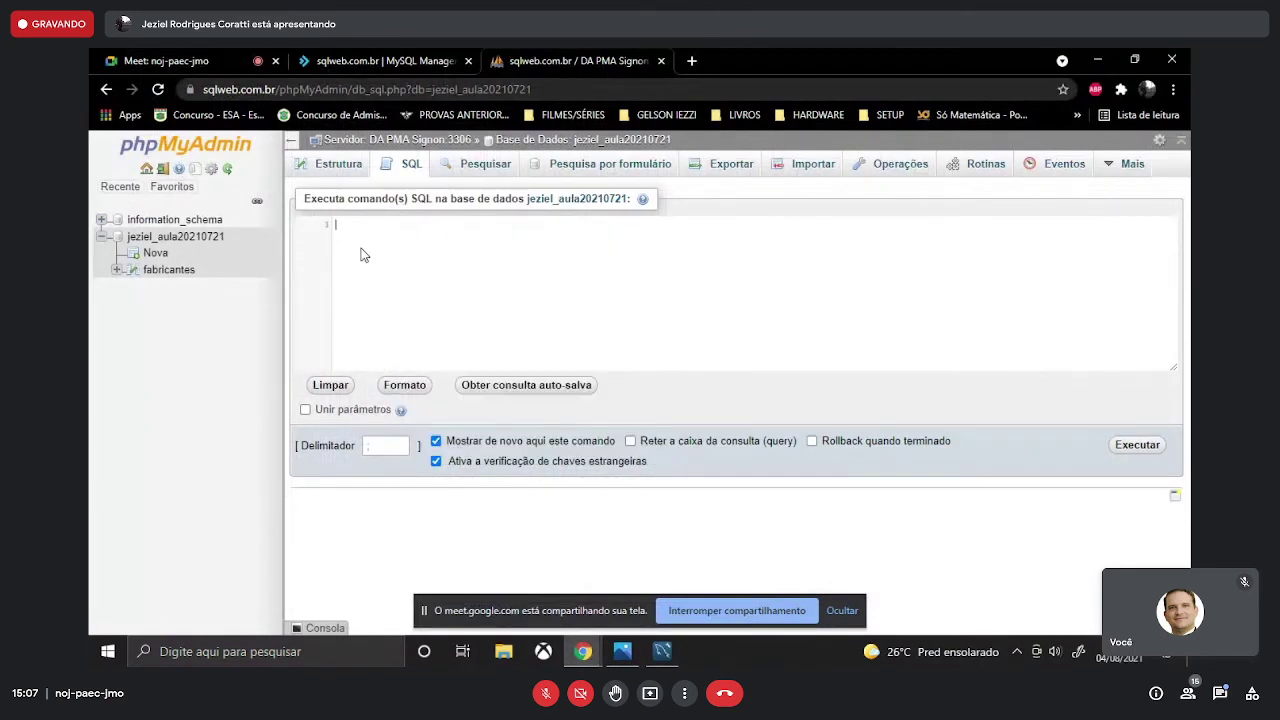
{"action": "key", "text": "ctrl+v"}
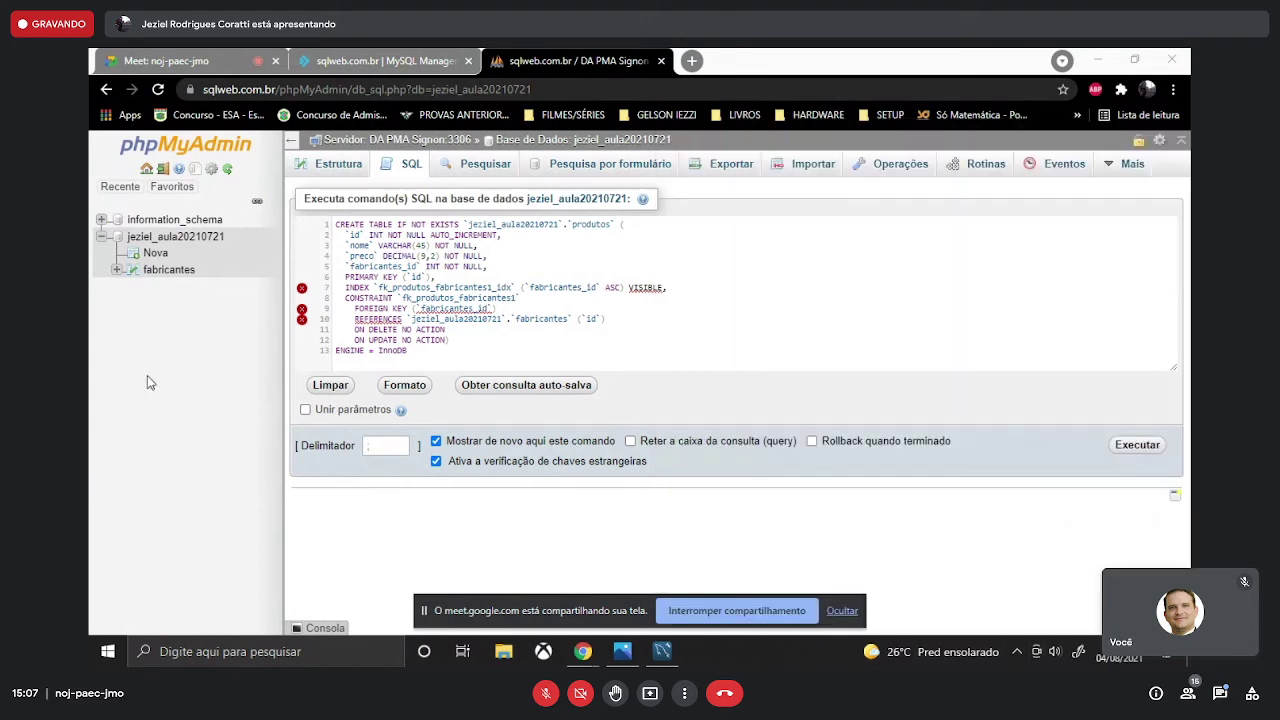
- Check the VISIBLE error flagged on line 7, then return to the Workbench diagram
{"action": "mouse_move", "coordinate": [301, 290]}
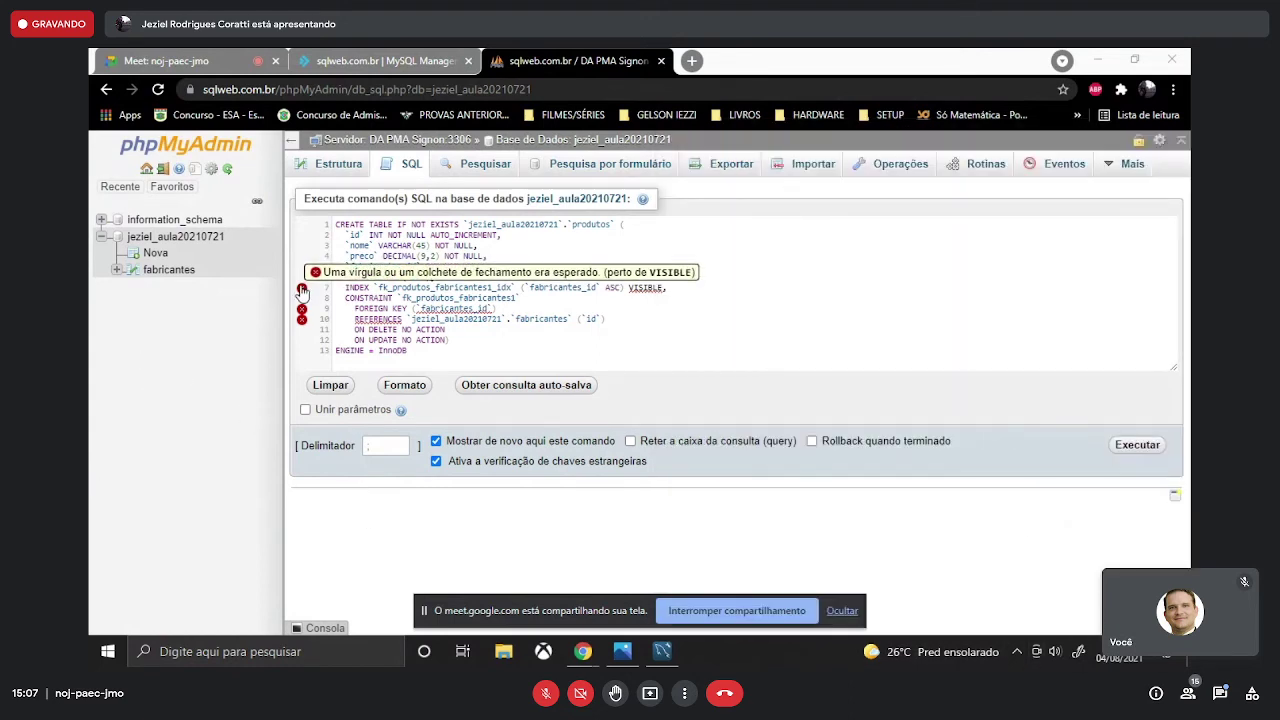
{"action": "left_click", "coordinate": [737, 55]}
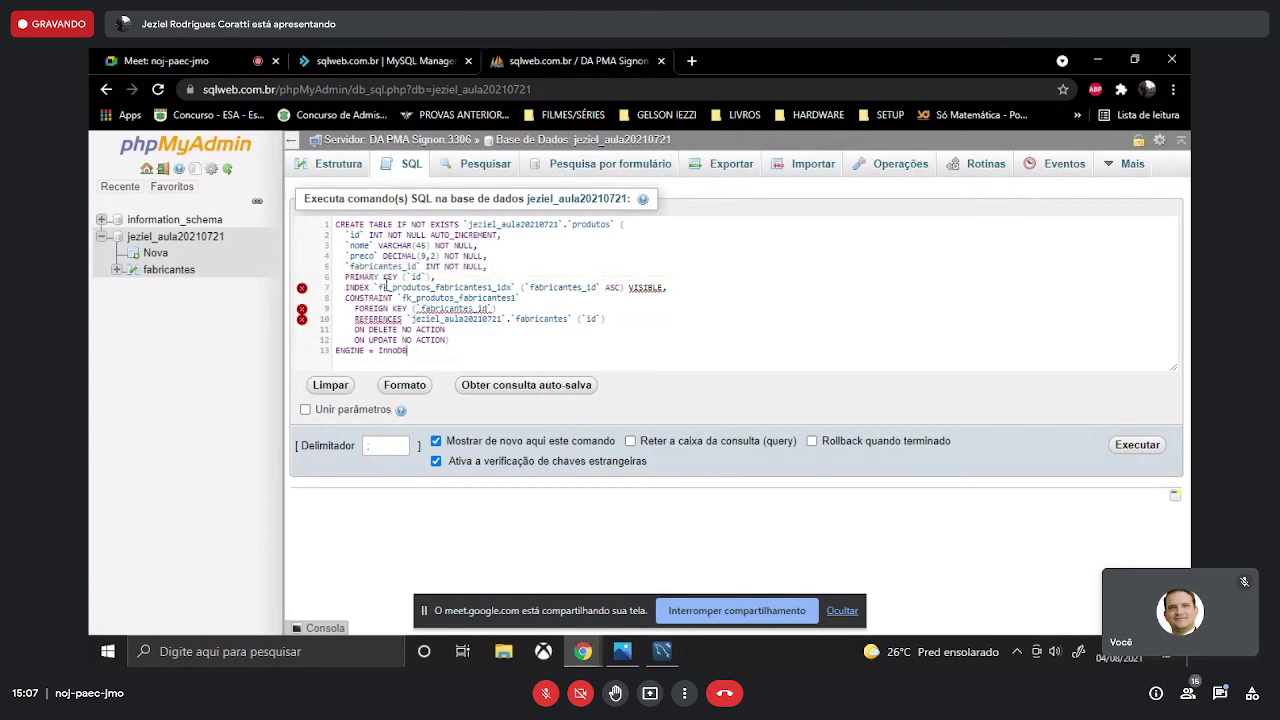
{"action": "mouse_move", "coordinate": [662, 643]}
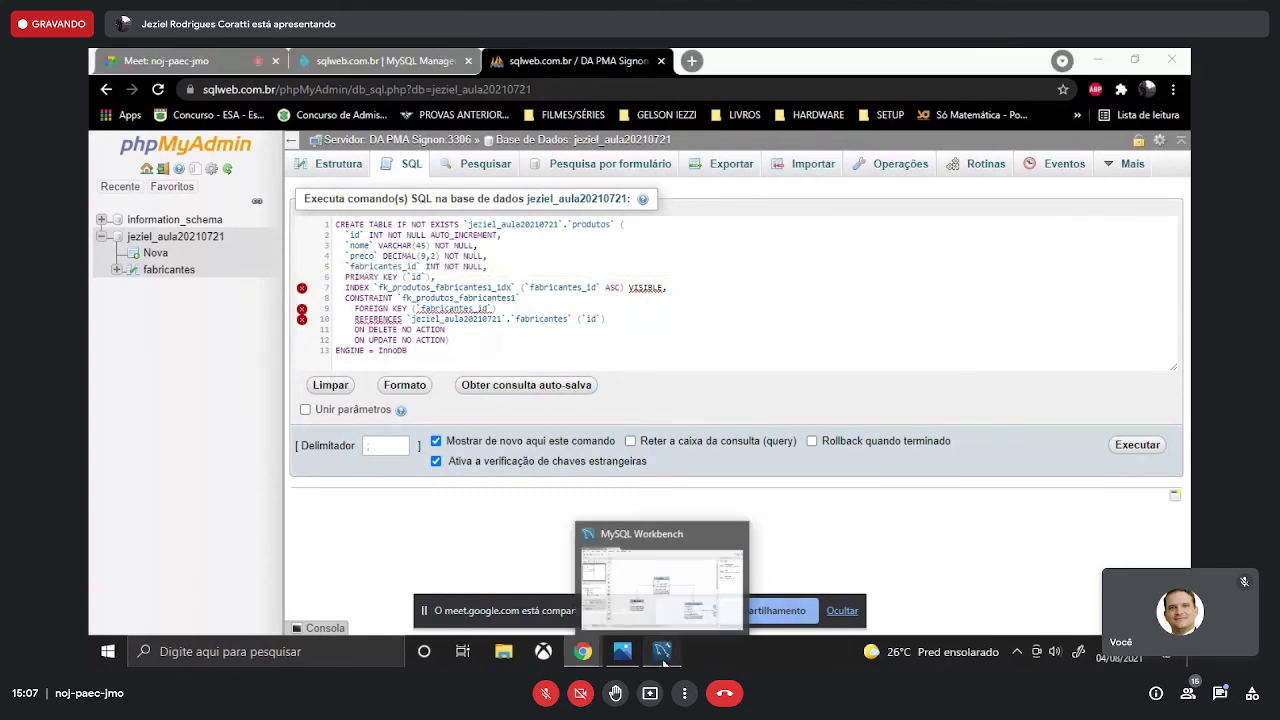
{"action": "left_click", "coordinate": [612, 590]}
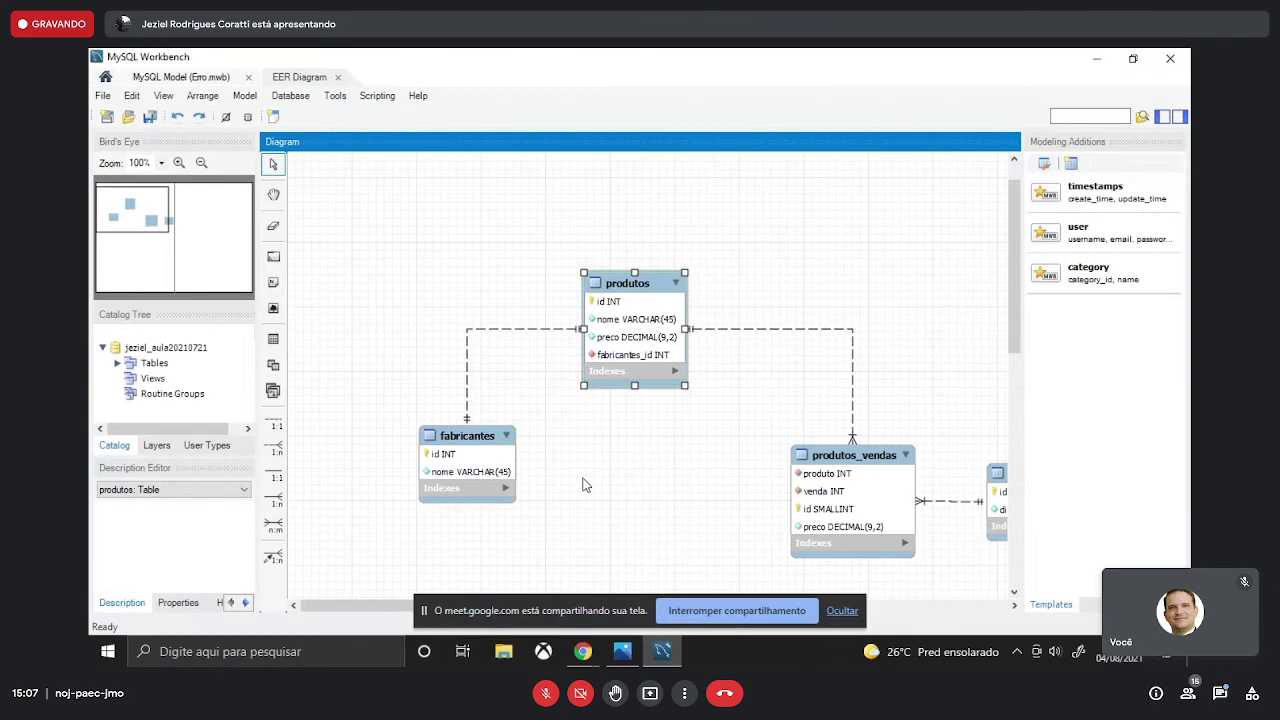
- Open the produtos table editor in Workbench and hide the Meet sharing bar
{"action": "double_click", "coordinate": [640, 288]}
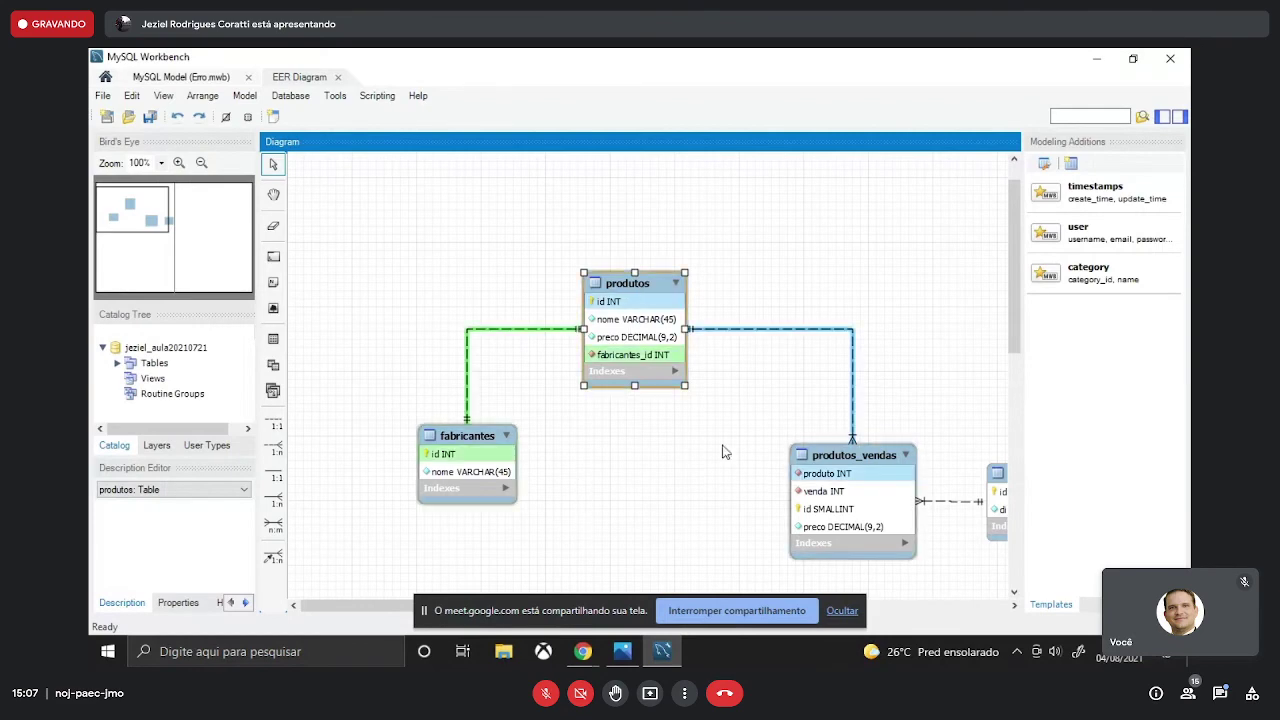
{"action": "left_click", "coordinate": [842, 610]}
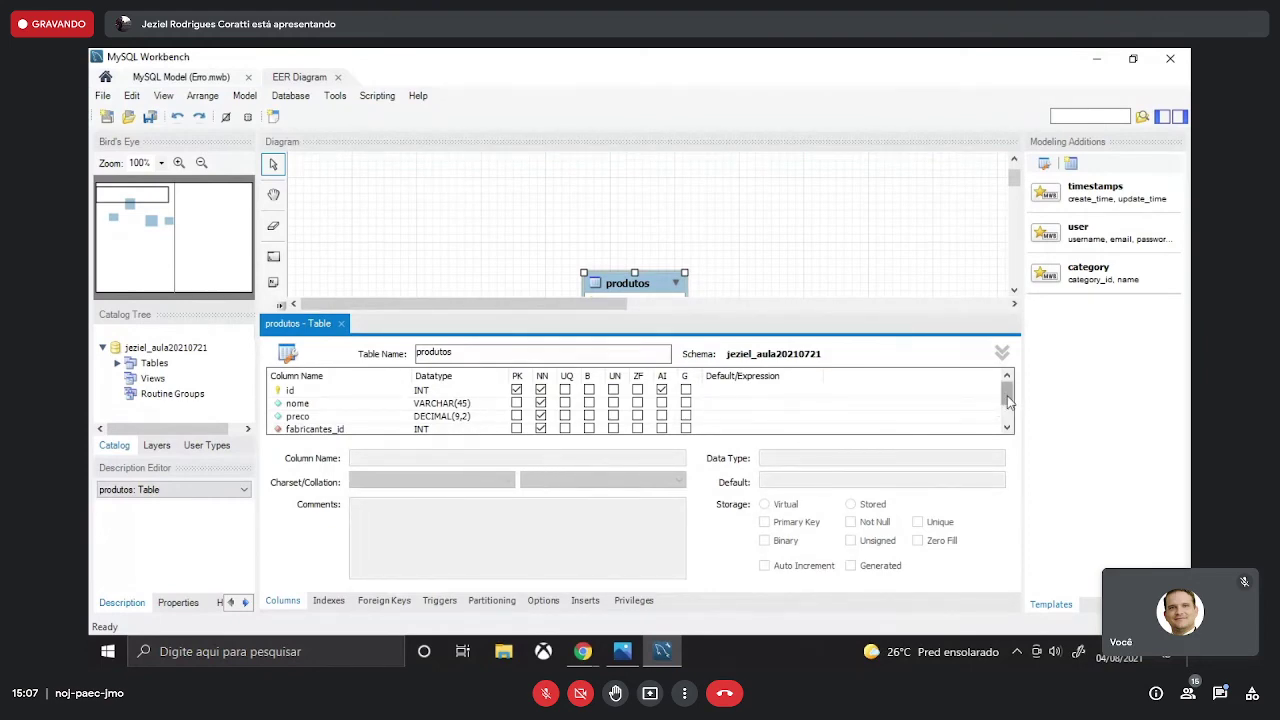
{"action": "scroll", "coordinate": [1010, 400], "scroll_direction": "down", "scroll_amount": 1}
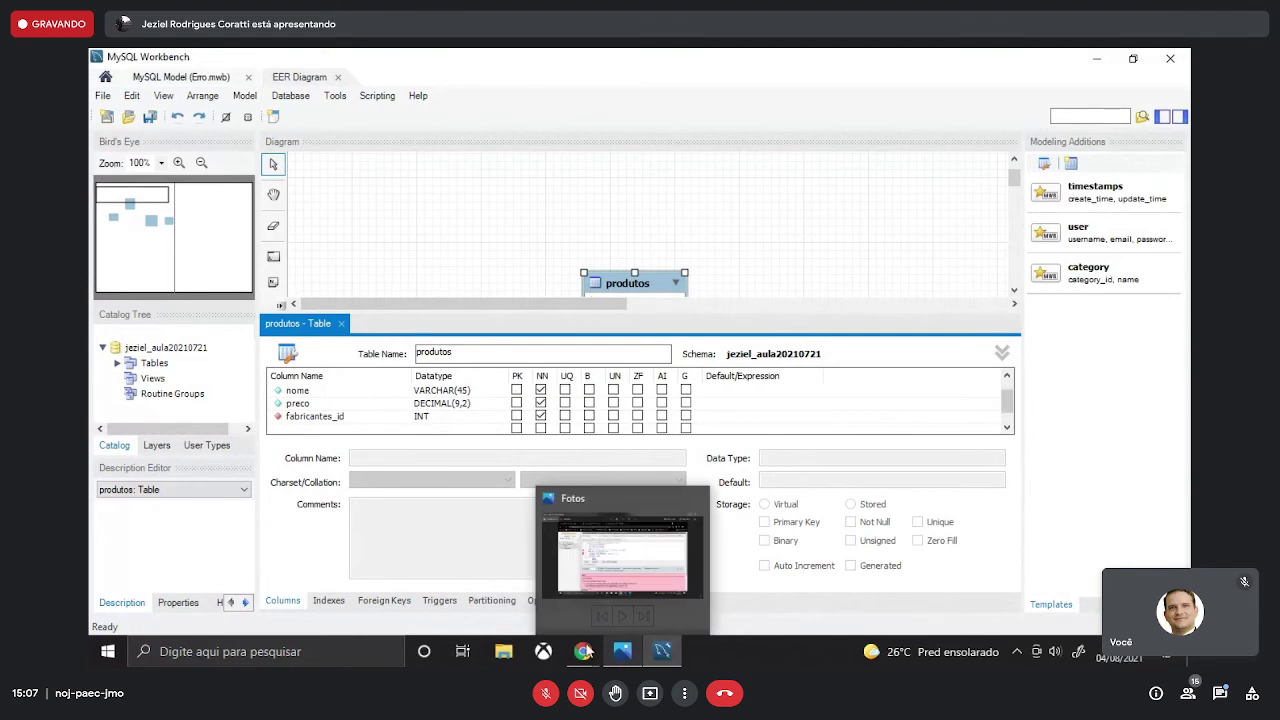
- Compare the produtos columns id, nome, preco and fabricantes_id against the phpMyAdmin statement
{"action": "mouse_move", "coordinate": [583, 651]}
{"action": "left_click", "coordinate": [543, 611]}
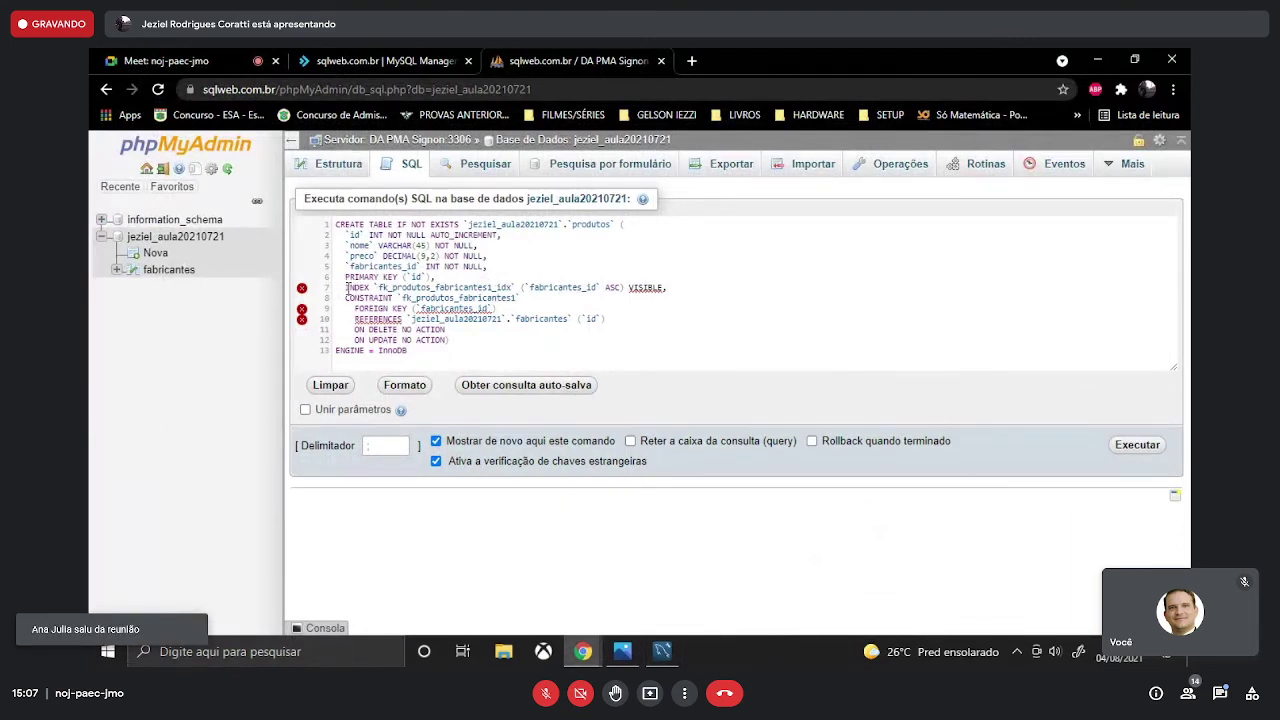
{"action": "left_click", "coordinate": [664, 652]}
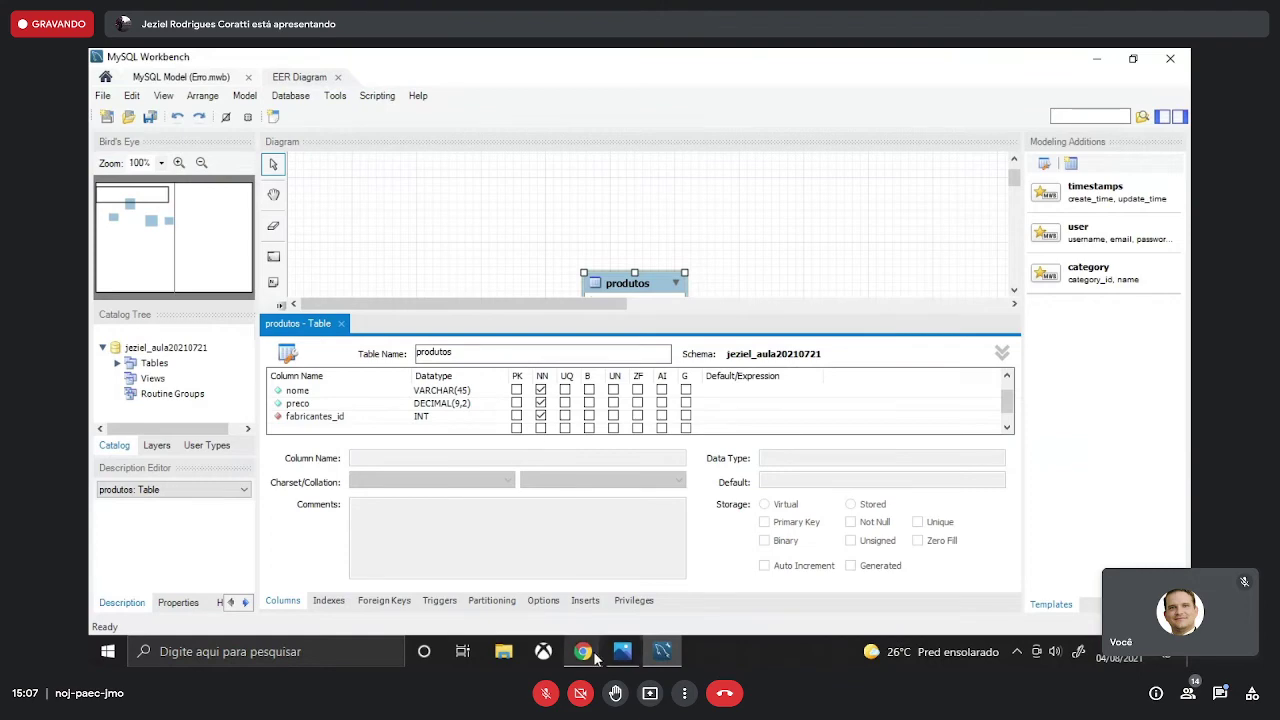
{"action": "mouse_move", "coordinate": [588, 656]}
{"action": "left_click", "coordinate": [530, 608]}
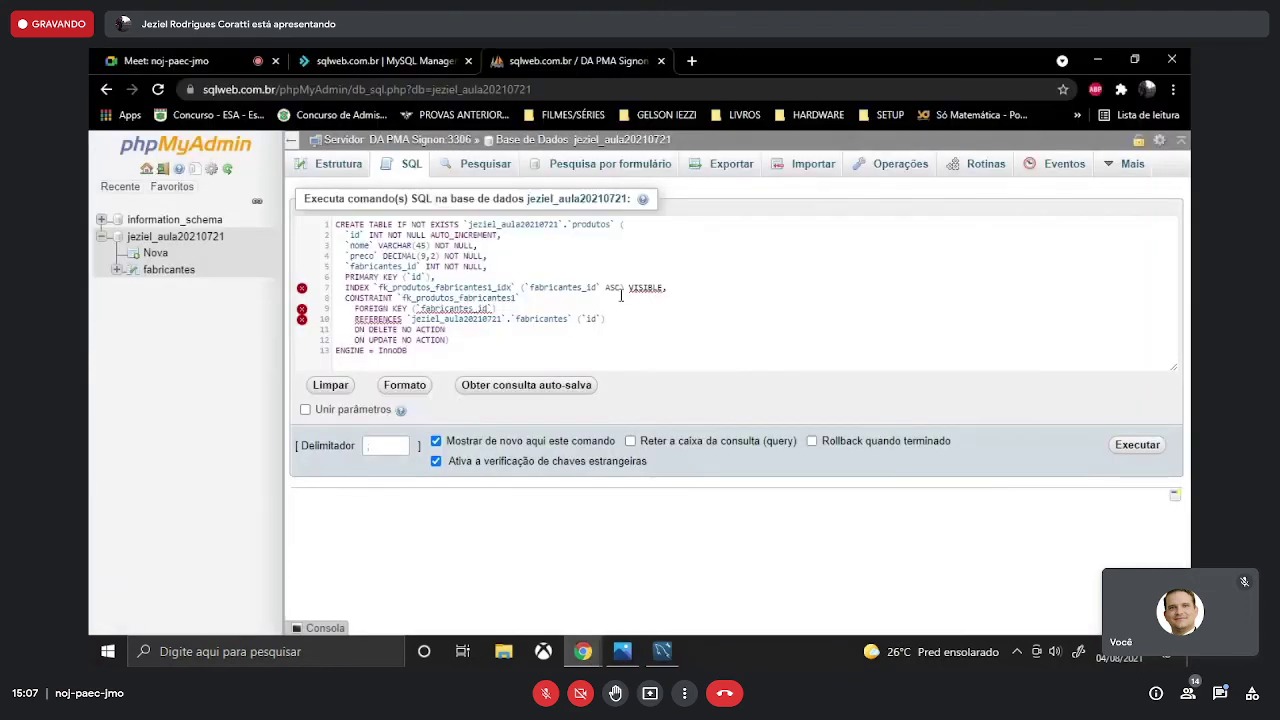
{"action": "left_click", "coordinate": [655, 636]}
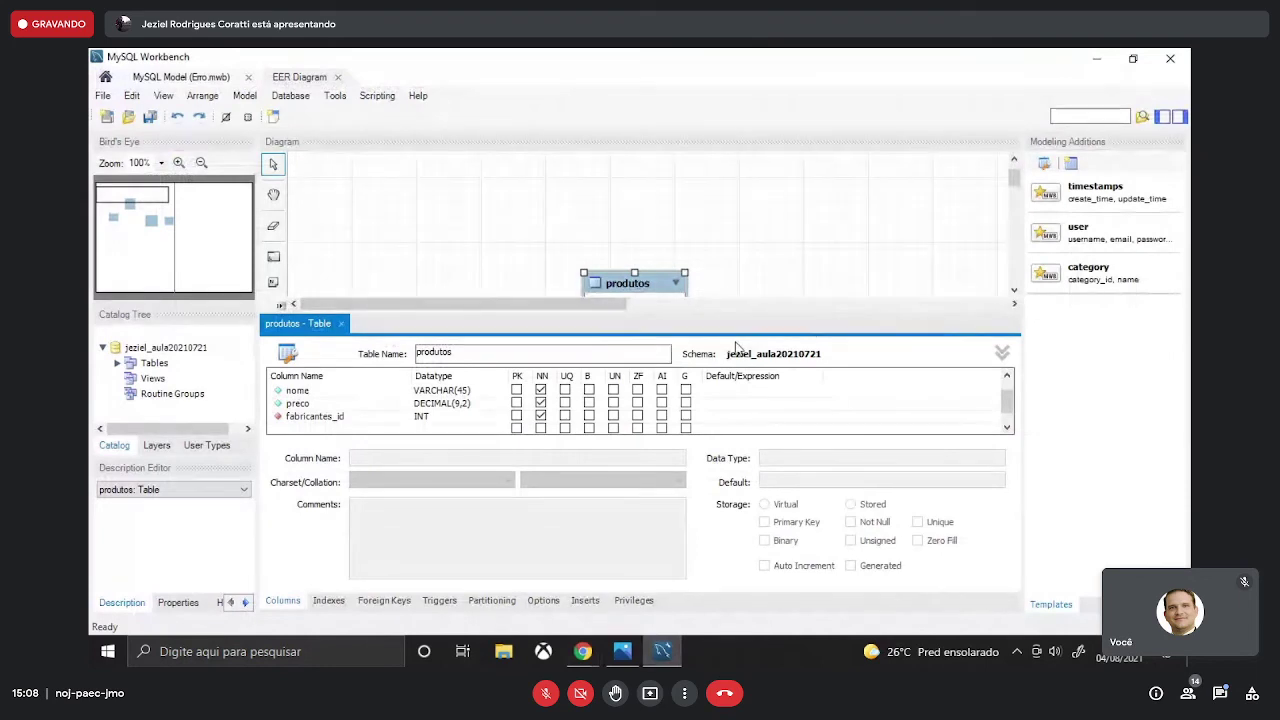
{"action": "scroll", "coordinate": [783, 229], "scroll_direction": "down", "scroll_amount": 3}
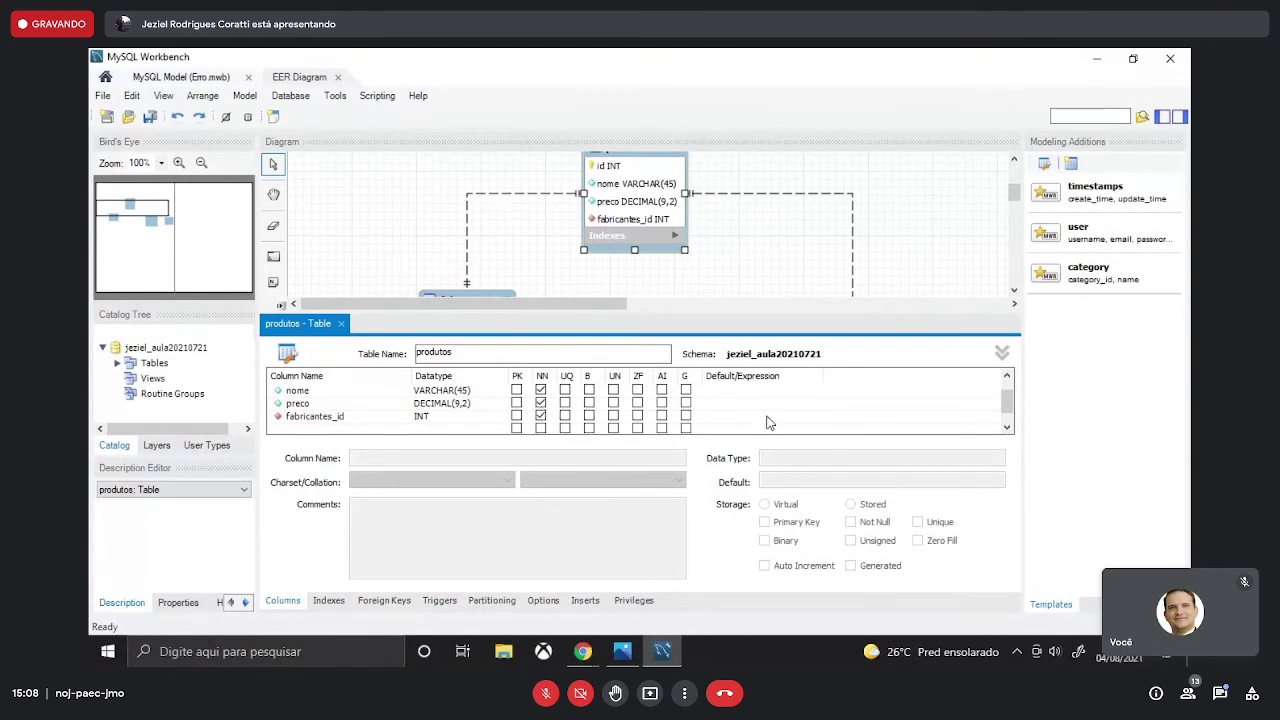
{"action": "scroll", "coordinate": [767, 422], "scroll_direction": "down", "scroll_amount": 1}
{"action": "scroll", "coordinate": [767, 422], "scroll_direction": "up", "scroll_amount": 2}
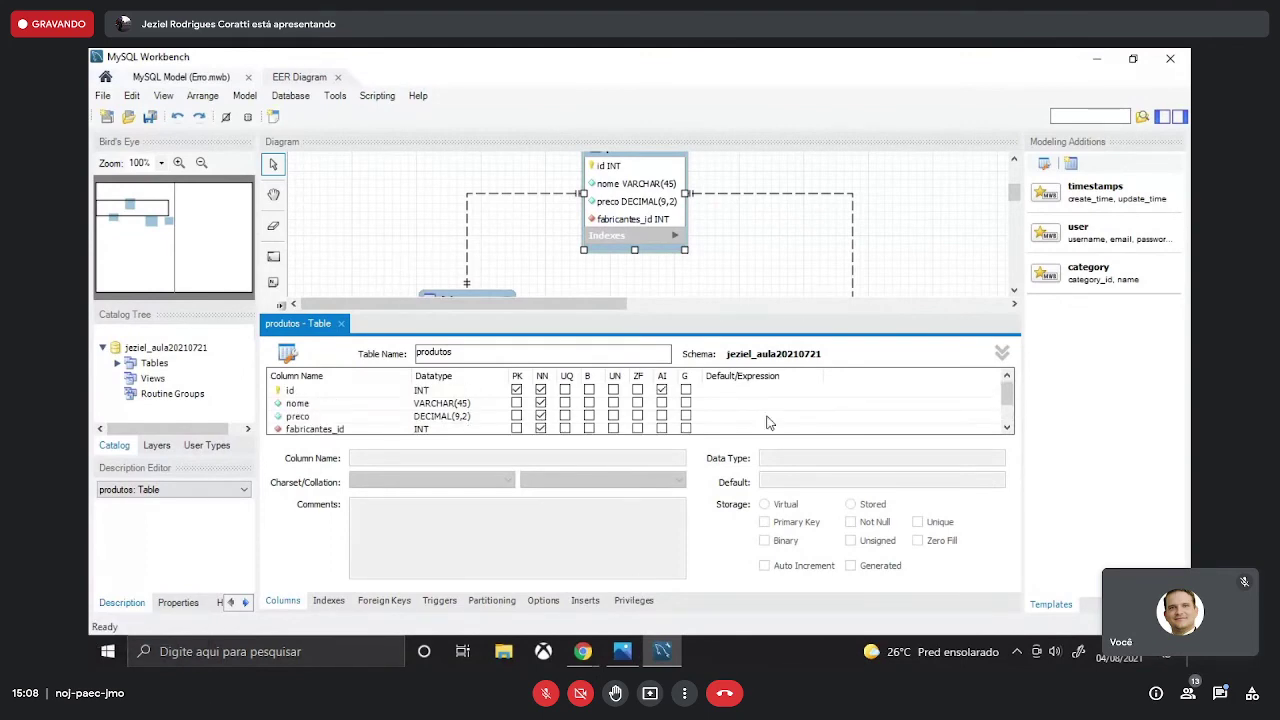
{"action": "scroll", "coordinate": [767, 422], "scroll_direction": "down", "scroll_amount": 2}
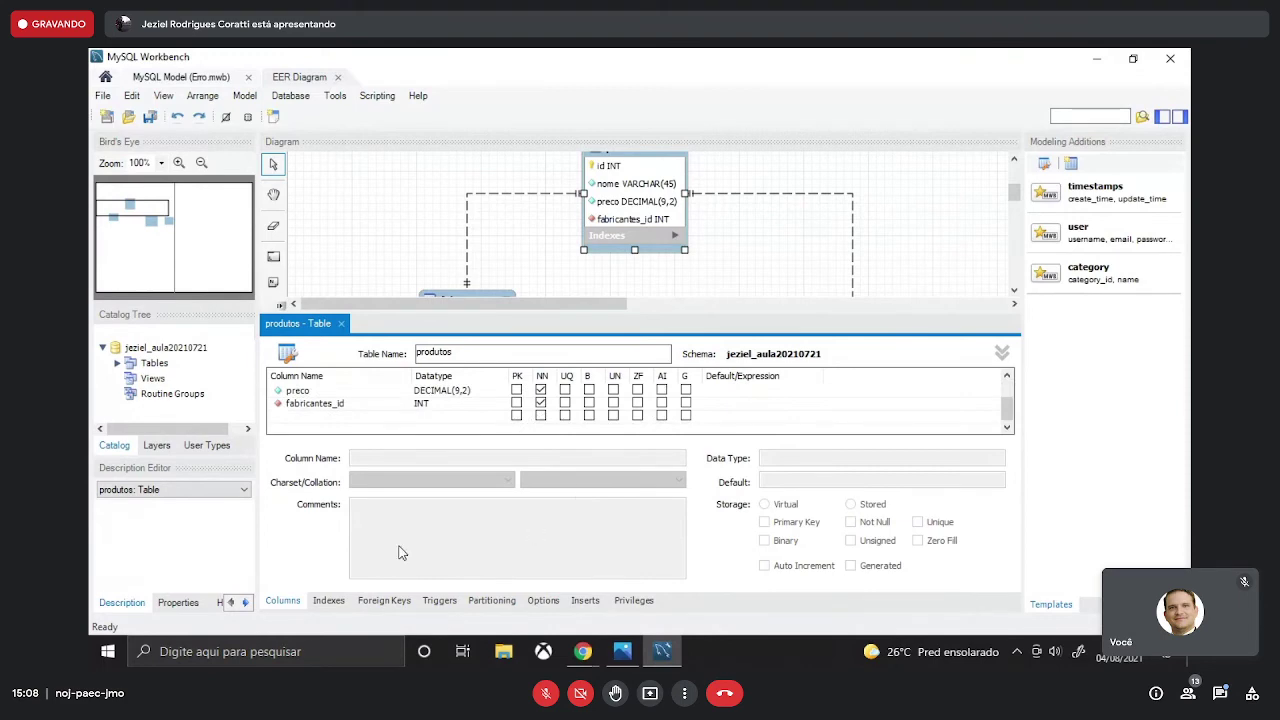
- Uncheck Visible on the fk_produtos_fabricantes index, then close the produtos table editor
{"action": "left_click", "coordinate": [330, 601]}
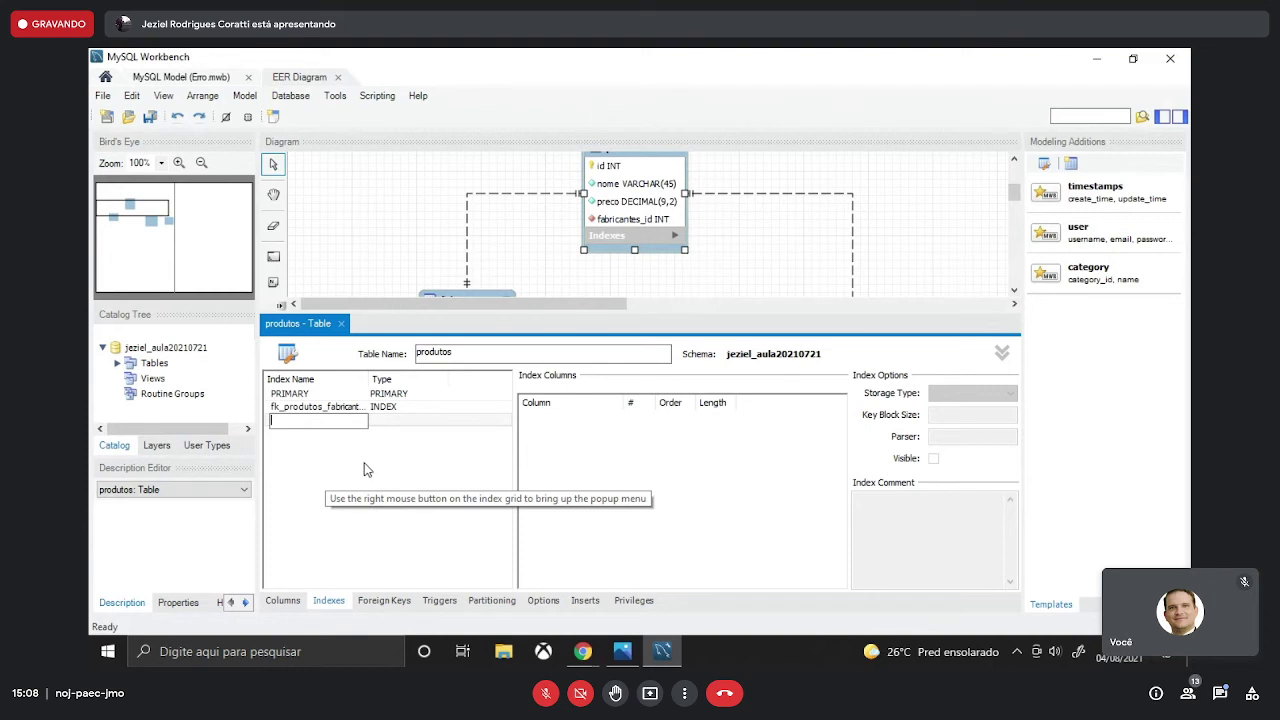
{"action": "left_click", "coordinate": [343, 408]}
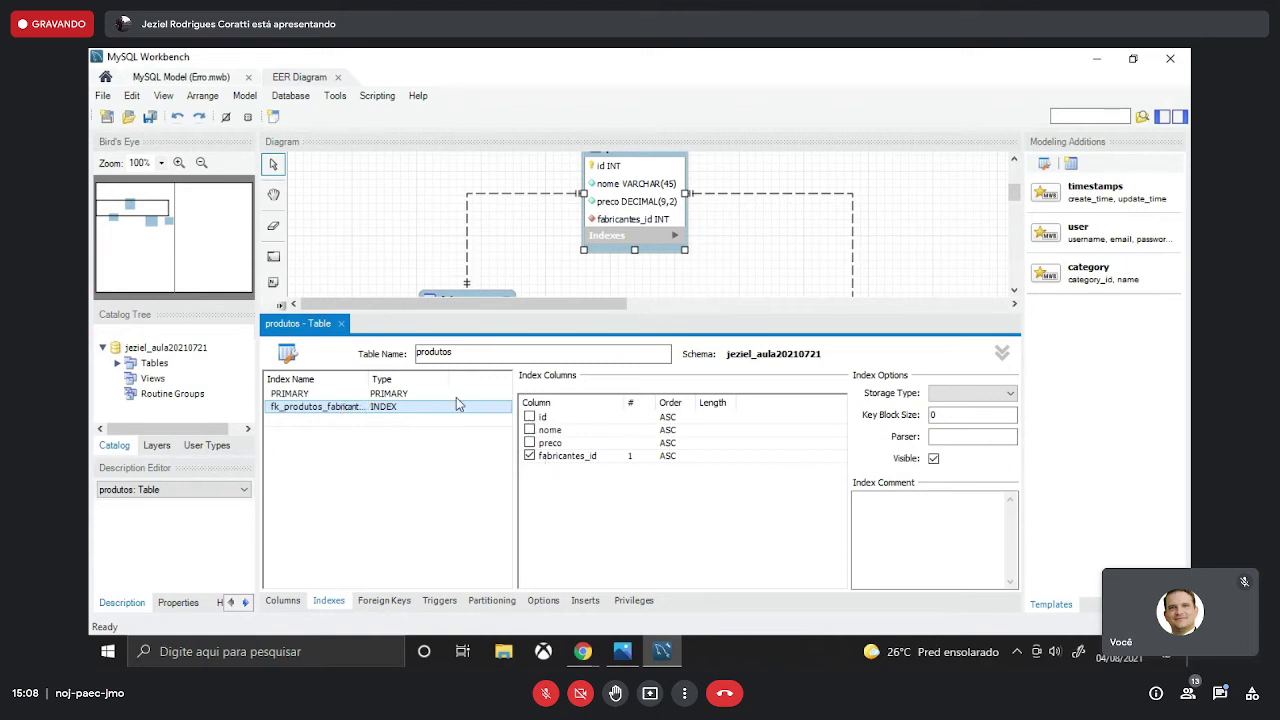
{"action": "left_click", "coordinate": [933, 459]}
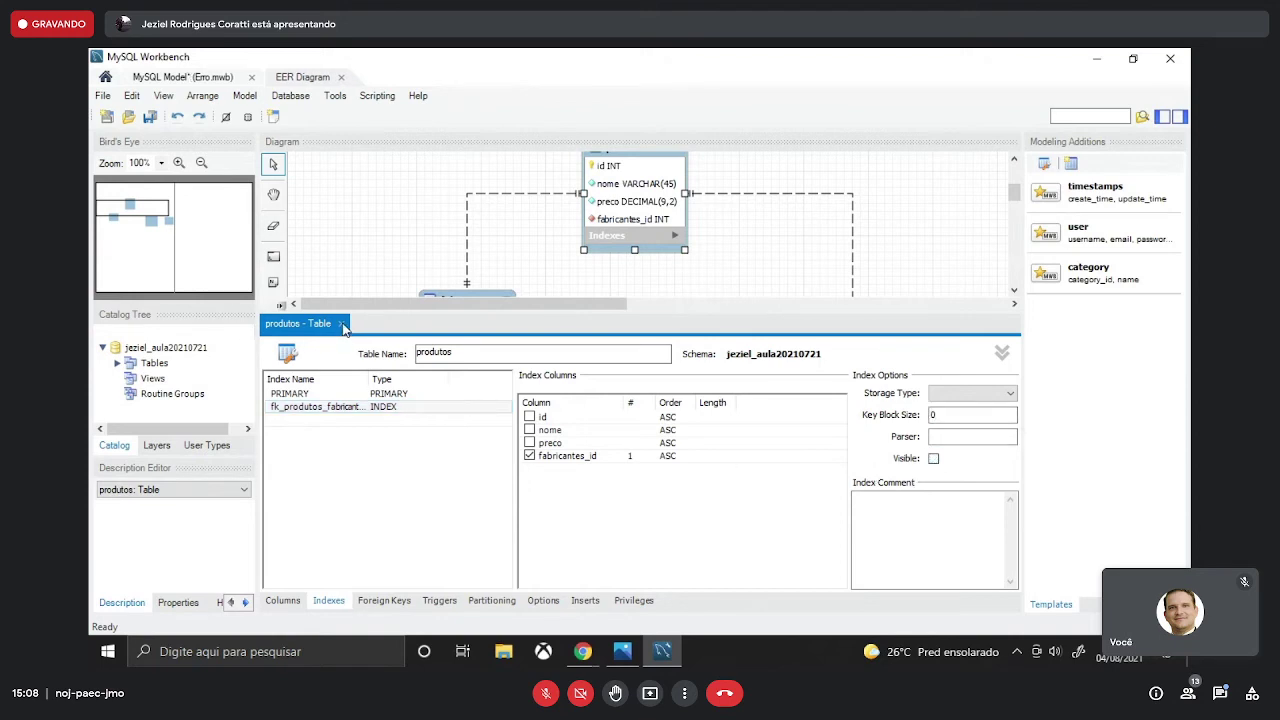
{"action": "left_click", "coordinate": [341, 324]}
{"action": "scroll", "coordinate": [643, 226], "scroll_direction": "up", "scroll_amount": 2}
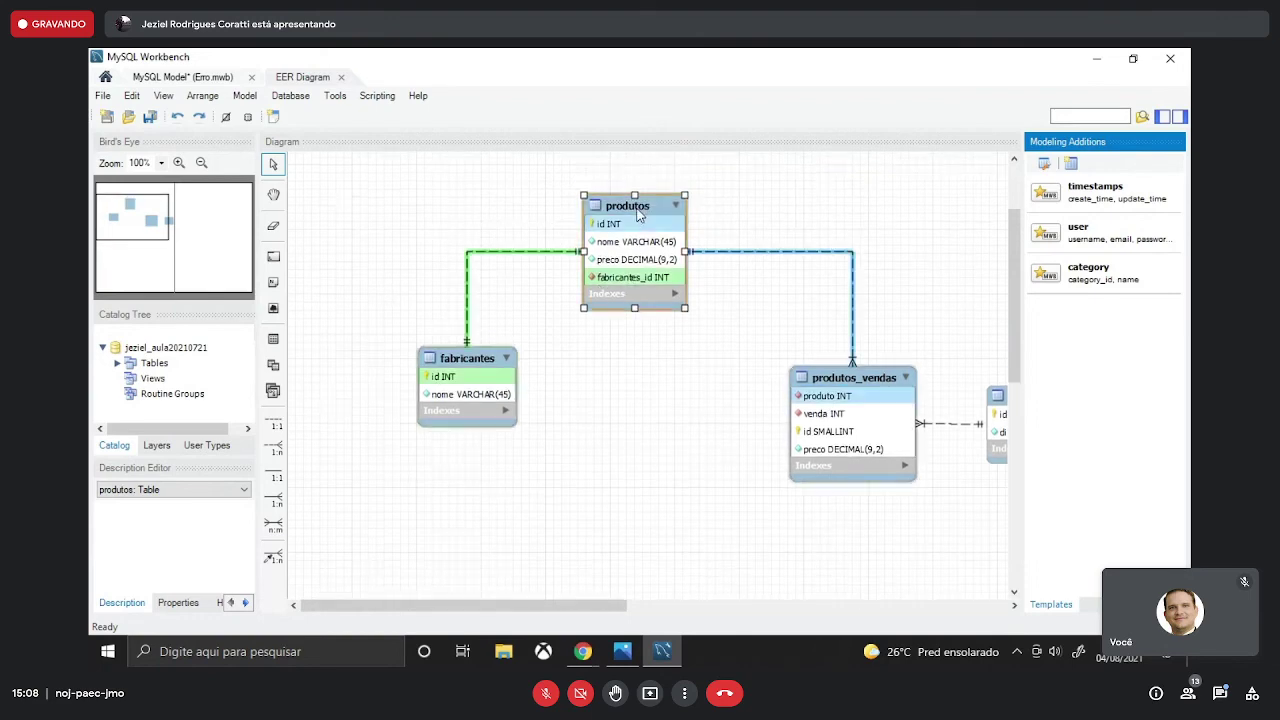
- Copy the produtos table's SQL and paste it over phpMyAdmin's existing query text
{"action": "right_click", "coordinate": [638, 210]}
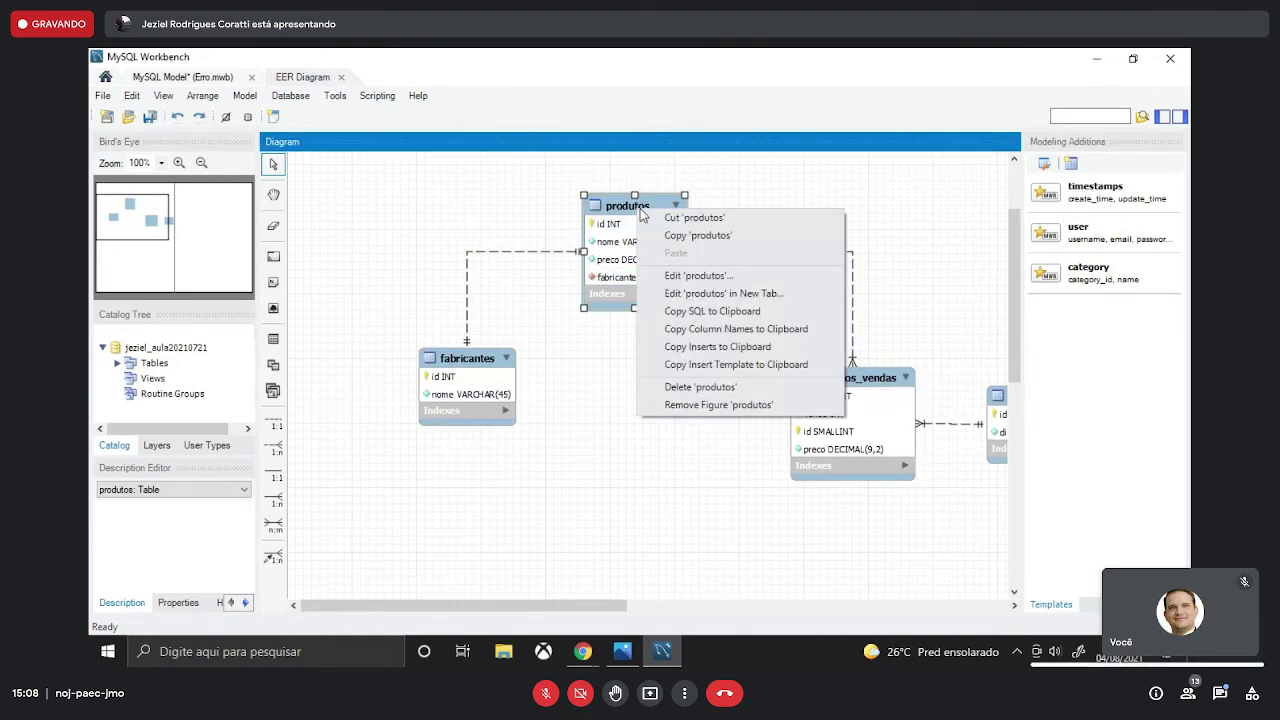
{"action": "left_click", "coordinate": [714, 312]}
{"action": "left_click", "coordinate": [583, 655]}
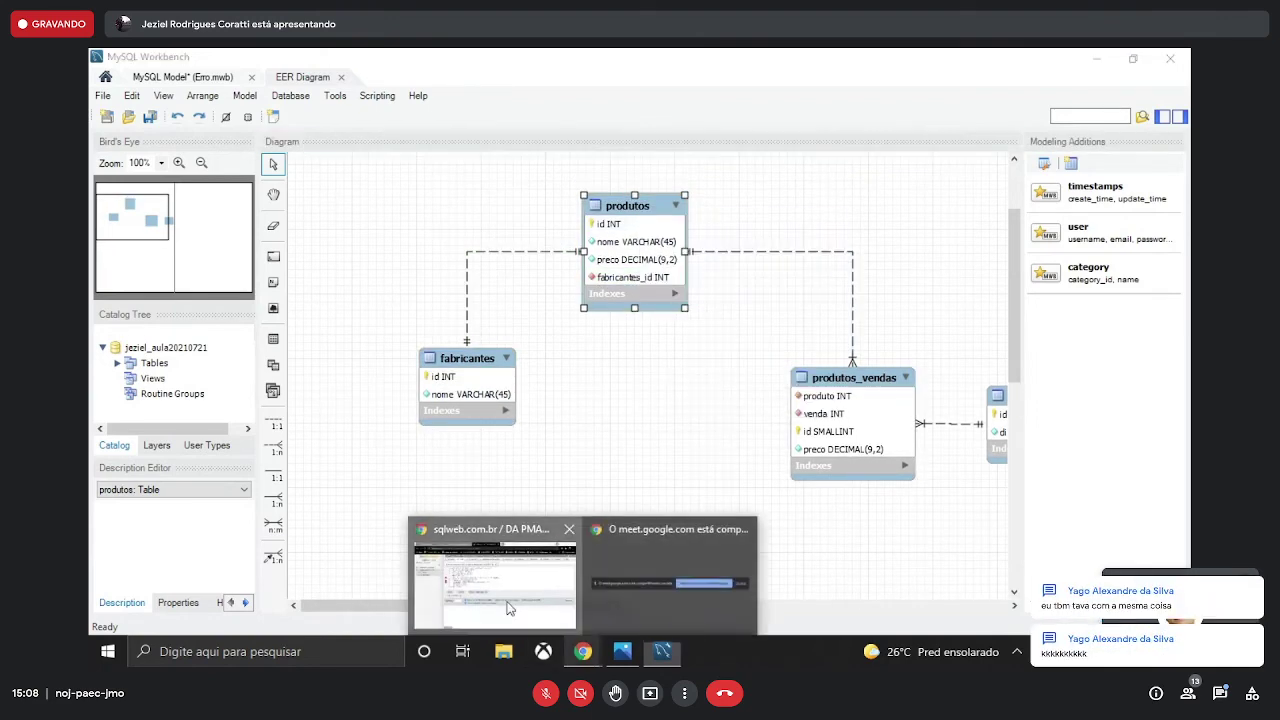
{"action": "left_click", "coordinate": [507, 608]}
{"action": "key", "text": "ctrl+a"}
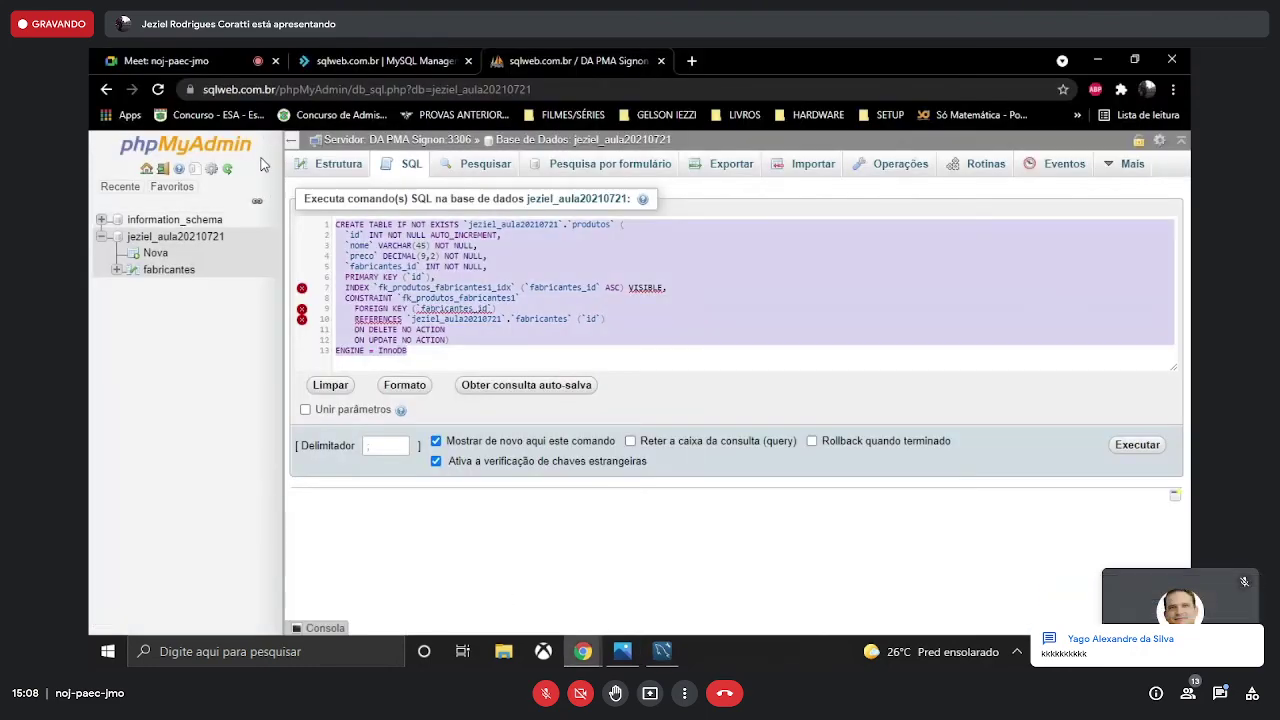
{"action": "type", "text": "CREATE TABLE IF NOT EXISTS `jeziel_aula20210721`.`produtos` (   `id` INT NOT NULL AUTO_INCREMENT,   `nome` VARCHAR(45) NOT NULL,   `preco` DECIMAL(9,2) NOT NULL,   `fabricantes_id` INT NOT NULL,   PRIMARY KEY (`id`),   INDEX `fk_produtos_fabricantes1_idx` (`fabricantes_id` ASC) INVISIBLE,   CONSTRAINT `fk_produtos_fabricantes1`     FOREIGN KEY (`fabricantes_id`)     REFERENCES `jeziel_aula20210721`.`fabricantes` (`id`)     ON DELETE NO ACTION     ON UPDATE NO ACTION) ENGINE = InnoDB"}
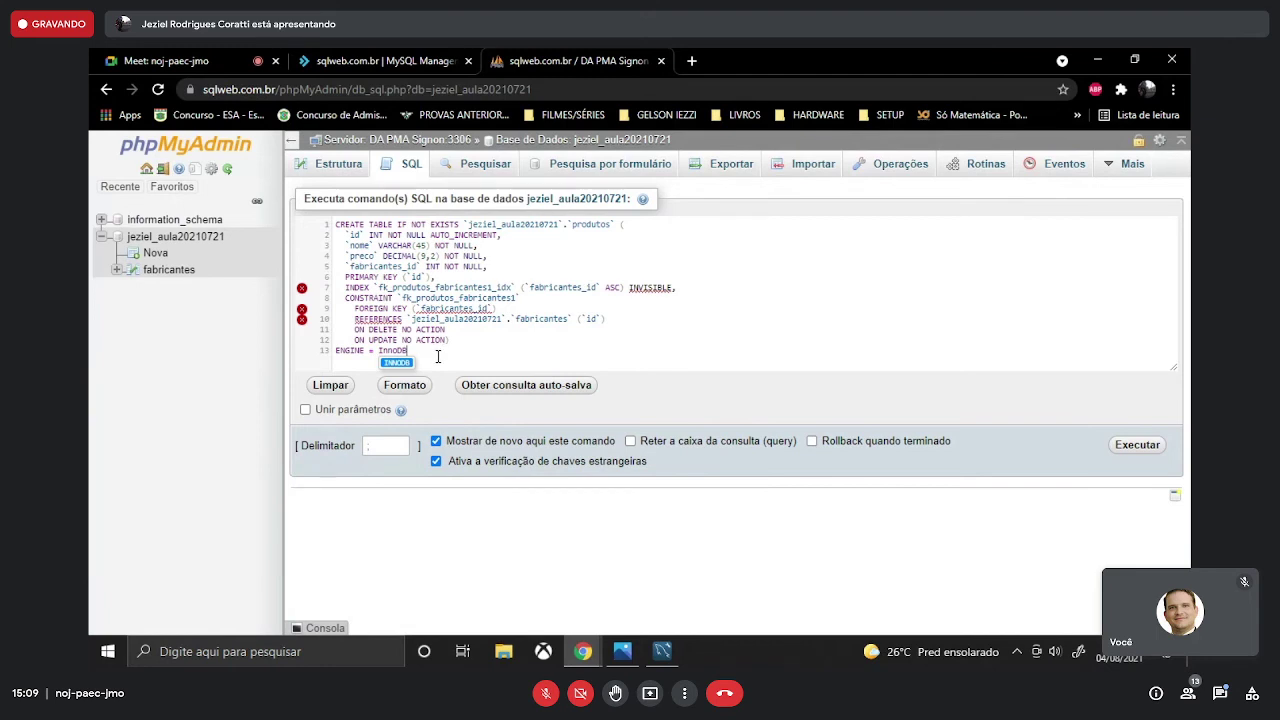
- Delete INVISIBLE from line 7's index definition, then reselect produtos in the Workbench diagram
{"action": "left_click", "coordinate": [676, 287]}
{"action": "type", "text": ","}
{"action": "left_click", "coordinate": [611, 357]}
{"action": "mouse_move", "coordinate": [673, 287]}
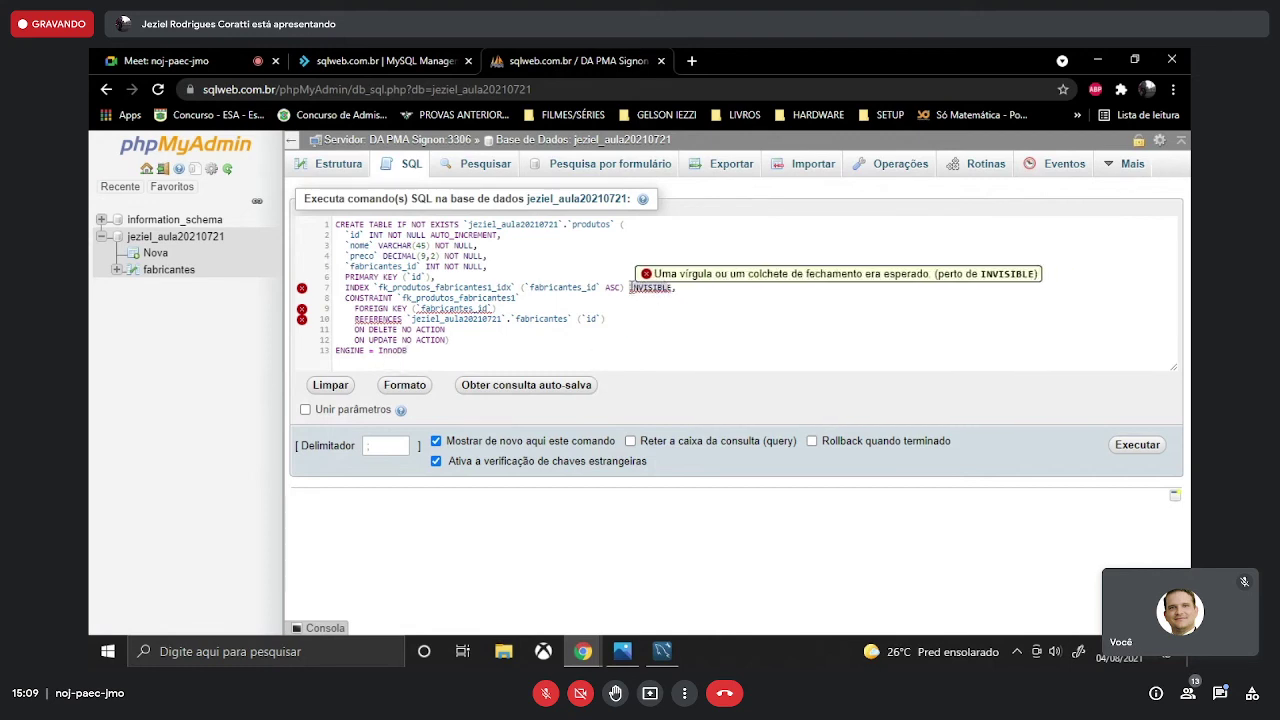
{"action": "double_click", "coordinate": [671, 287]}
{"action": "key", "text": "BackSpace"}
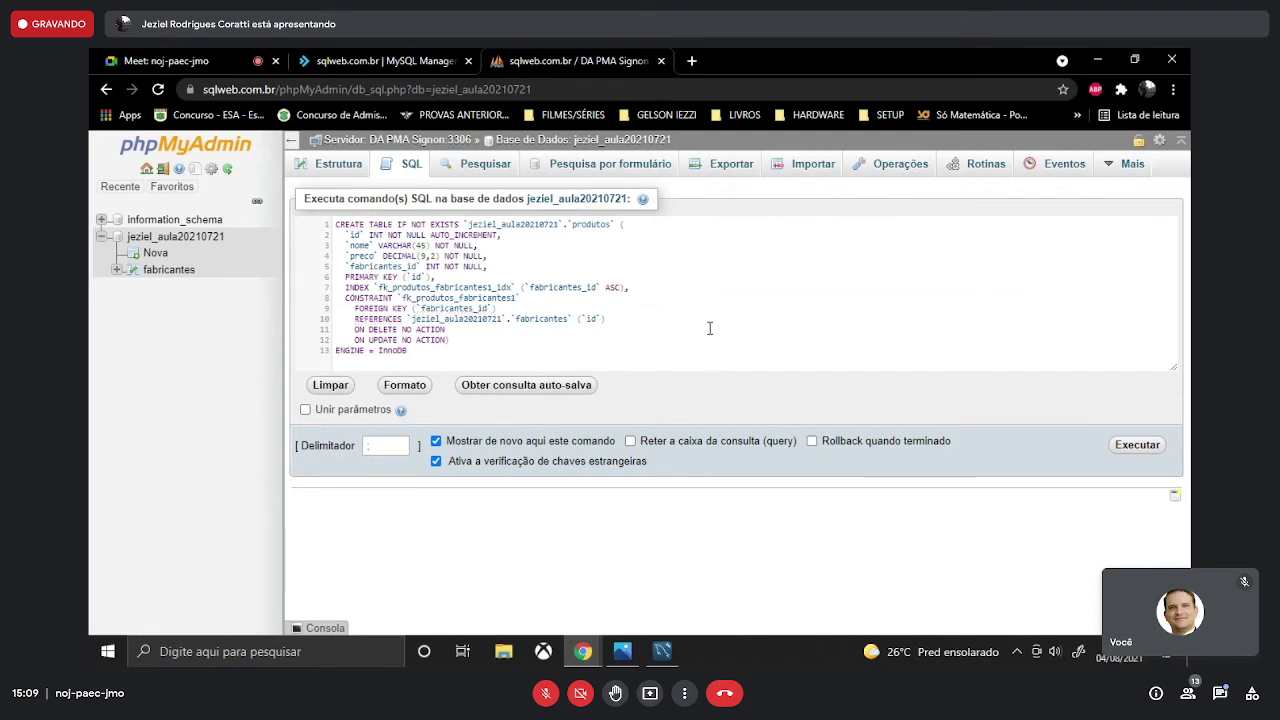
{"action": "left_click", "coordinate": [673, 658]}
{"action": "left_click", "coordinate": [634, 205]}
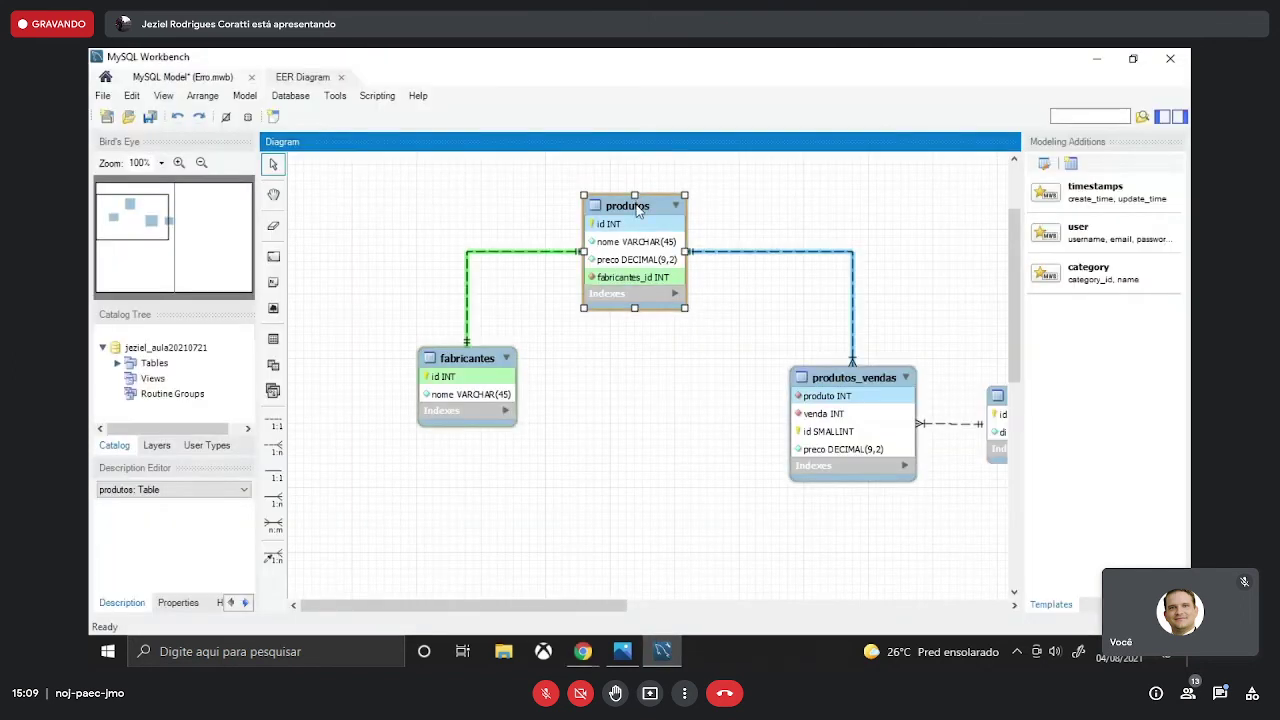
{"action": "double_click", "coordinate": [638, 207]}
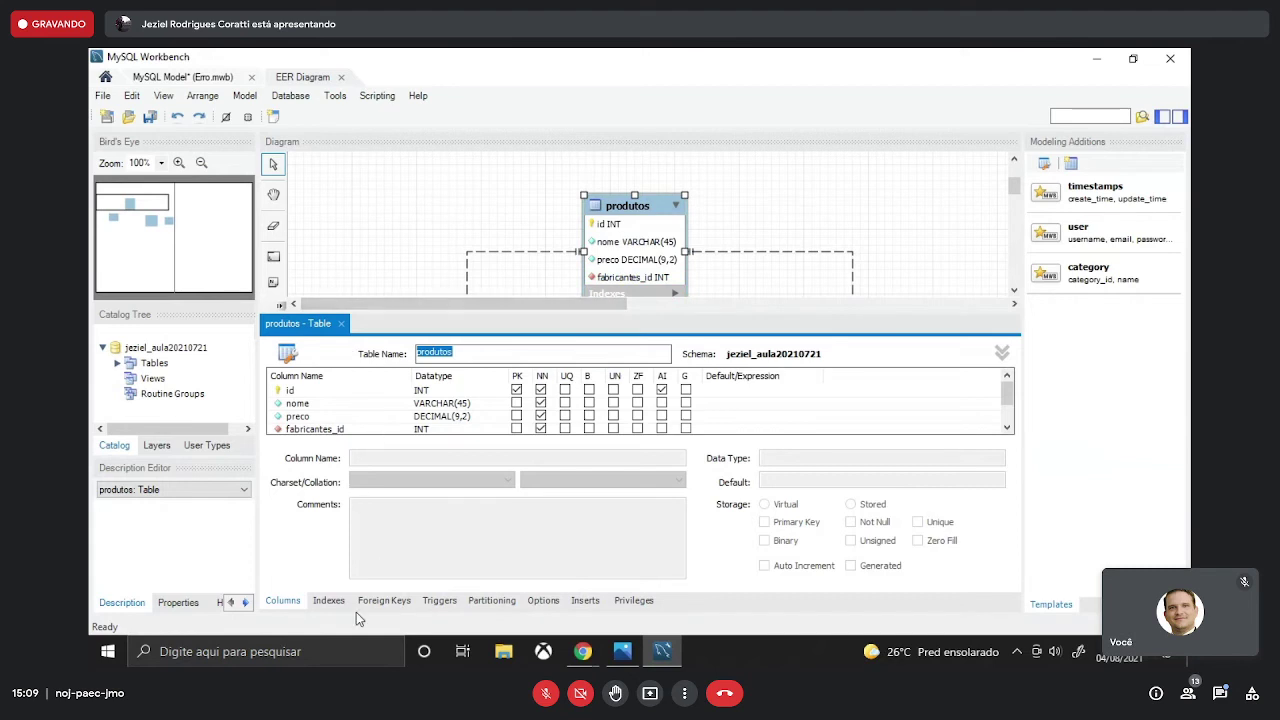
{"action": "left_click", "coordinate": [331, 601]}
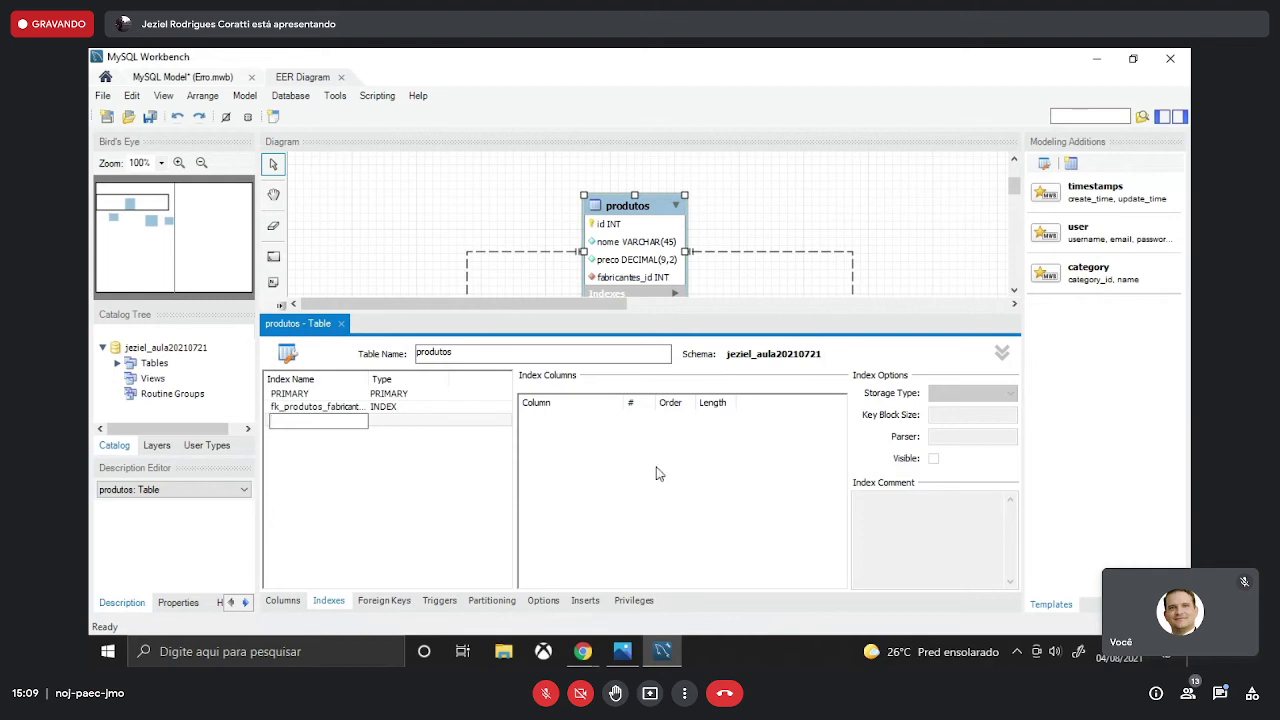
{"action": "left_click", "coordinate": [335, 600]}
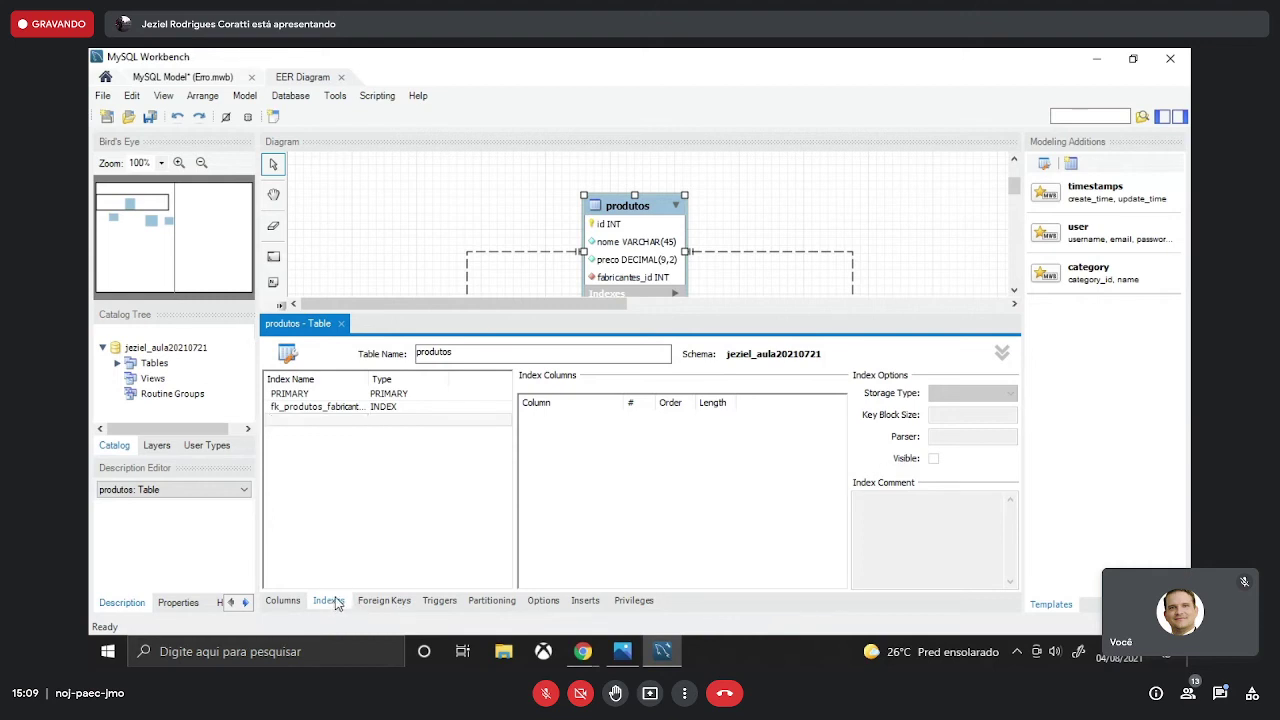
{"action": "left_click", "coordinate": [330, 407]}
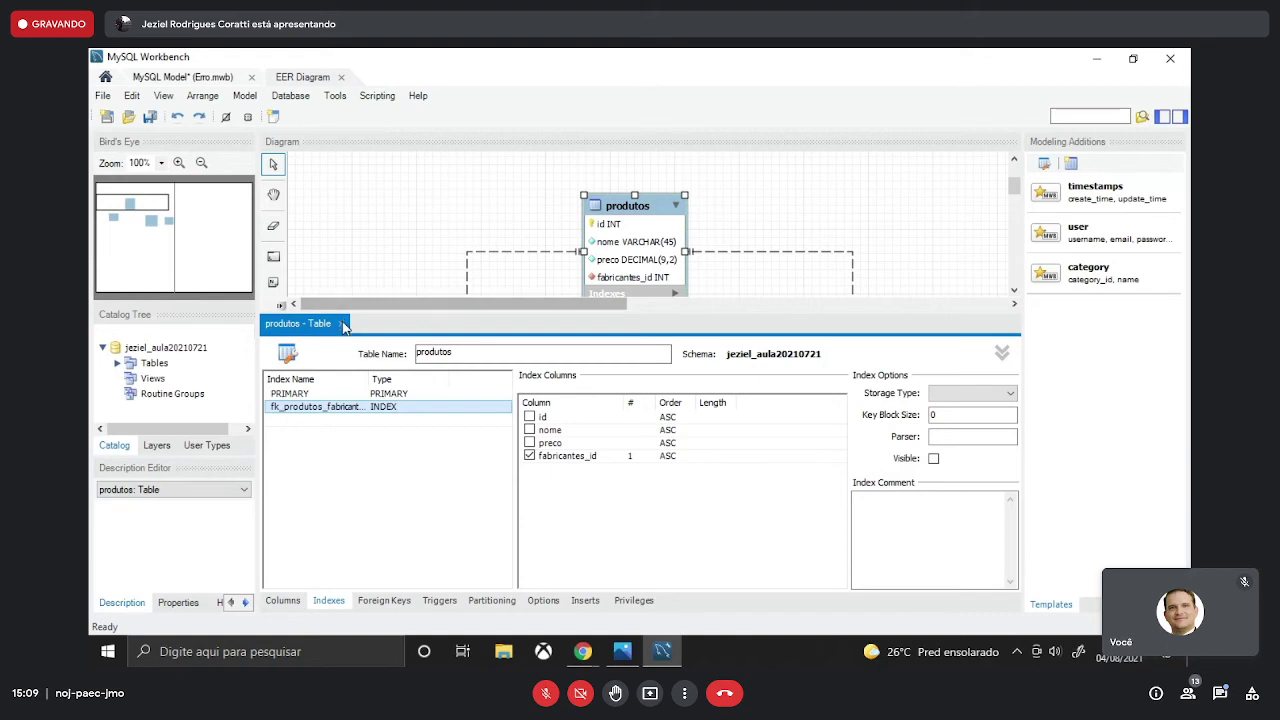
{"action": "left_click", "coordinate": [341, 323]}
{"action": "left_click", "coordinate": [136, 96]}
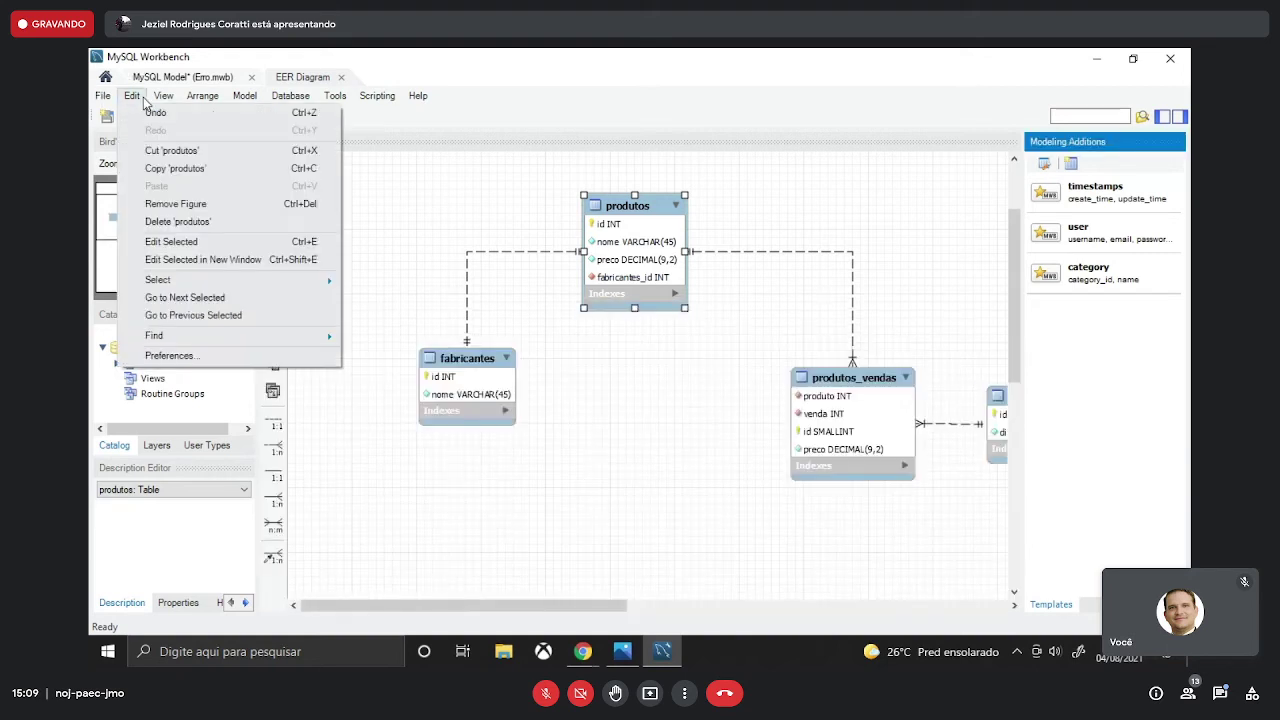
- Open Workbench Preferences and browse the Modeling pages: defaults, MySQL, diagram and appearance
{"action": "left_click", "coordinate": [172, 355]}
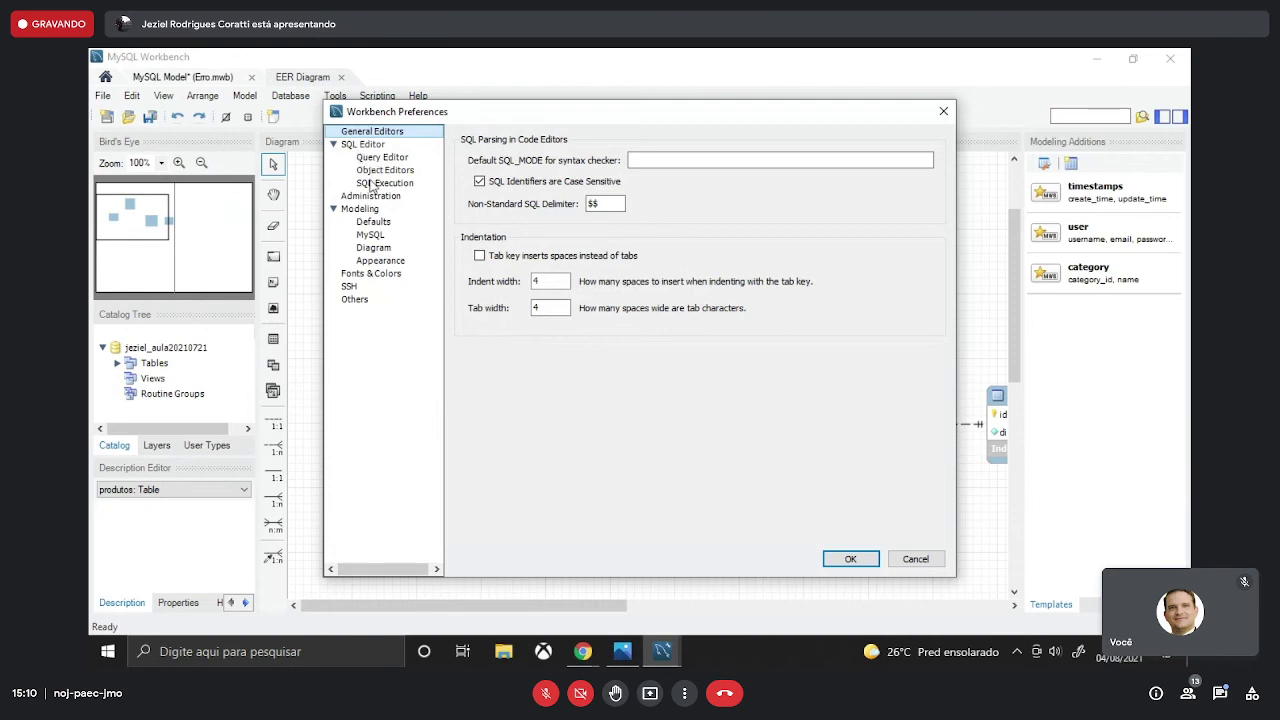
{"action": "left_click", "coordinate": [362, 209]}
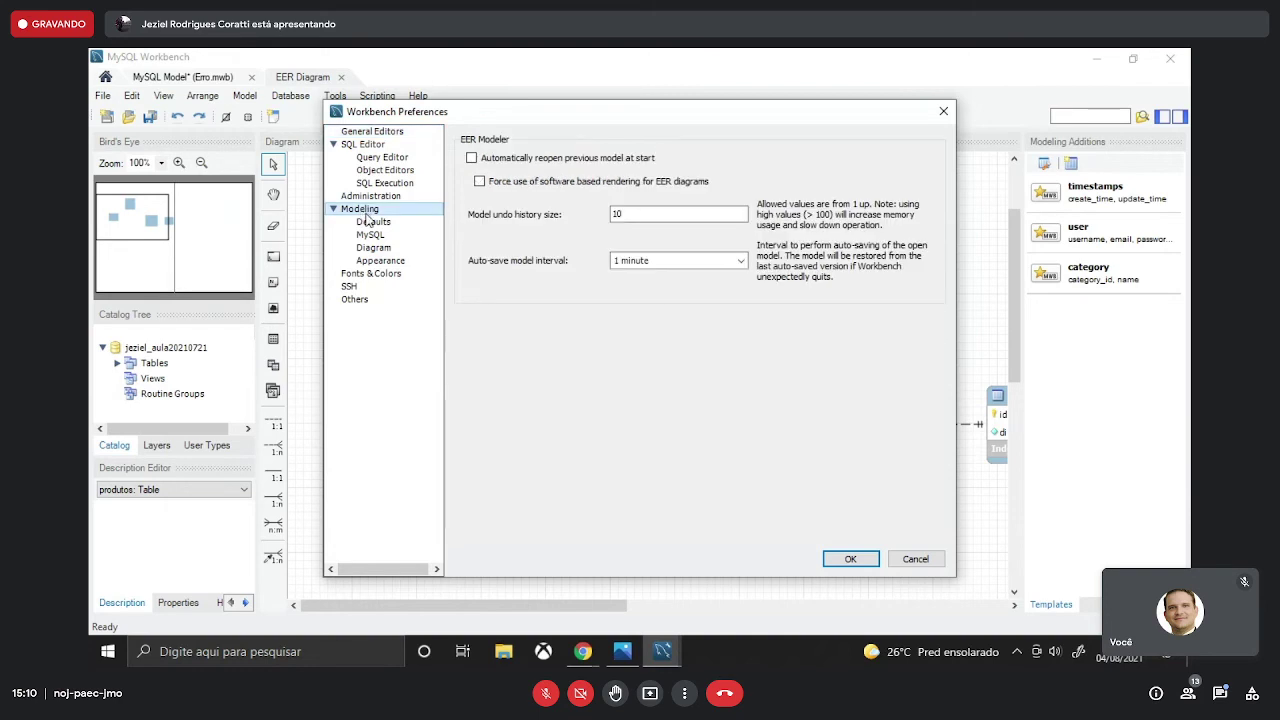
{"action": "left_click", "coordinate": [373, 223]}
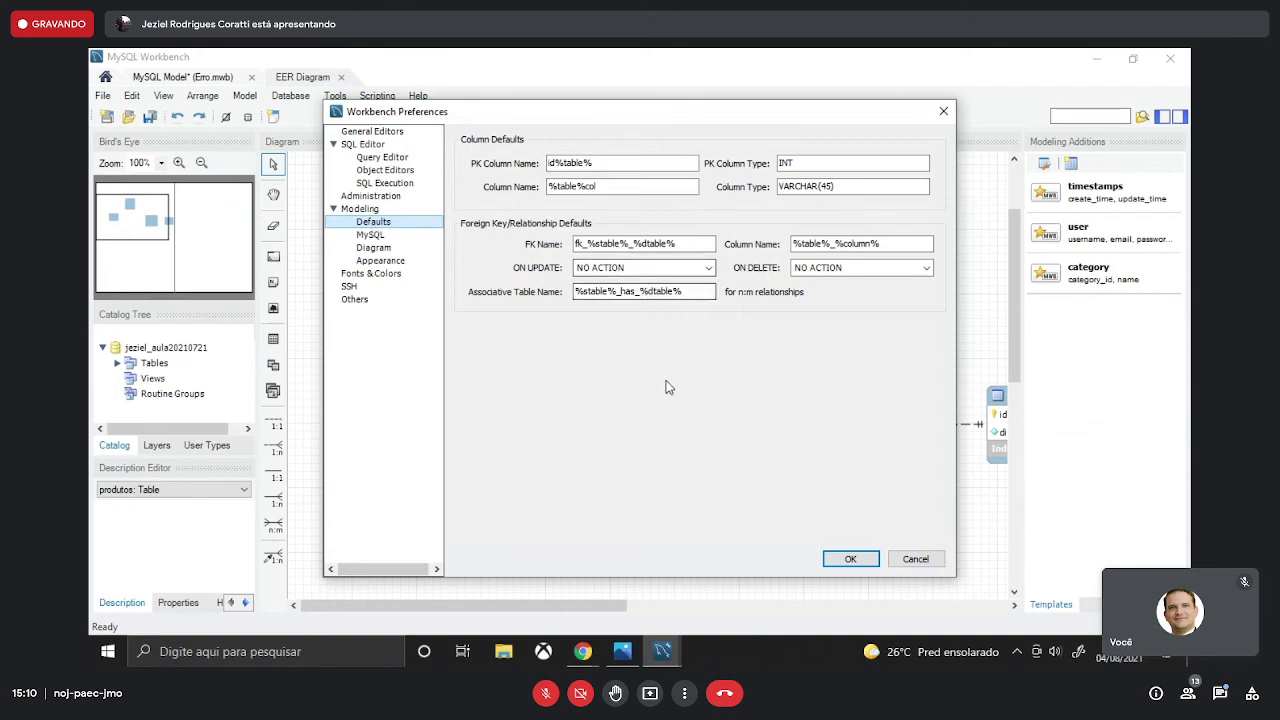
{"action": "left_click", "coordinate": [371, 234]}
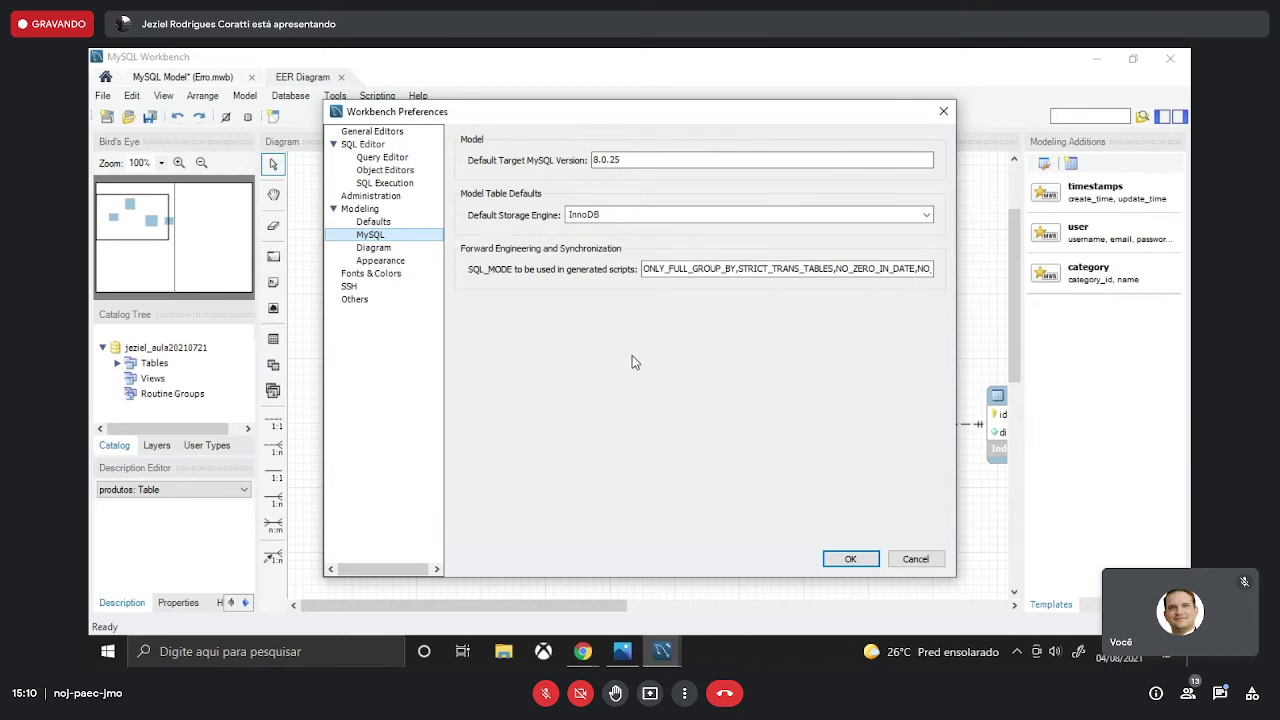
{"action": "left_click", "coordinate": [390, 249]}
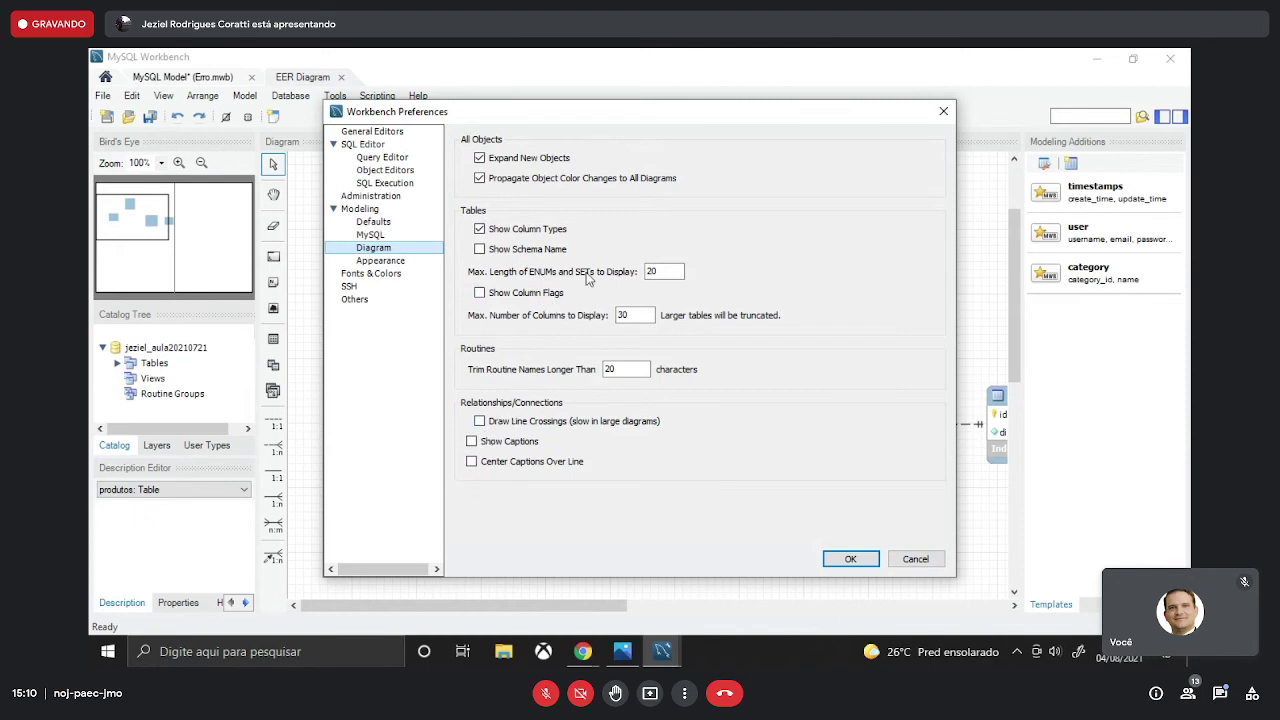
{"action": "left_click", "coordinate": [383, 261]}
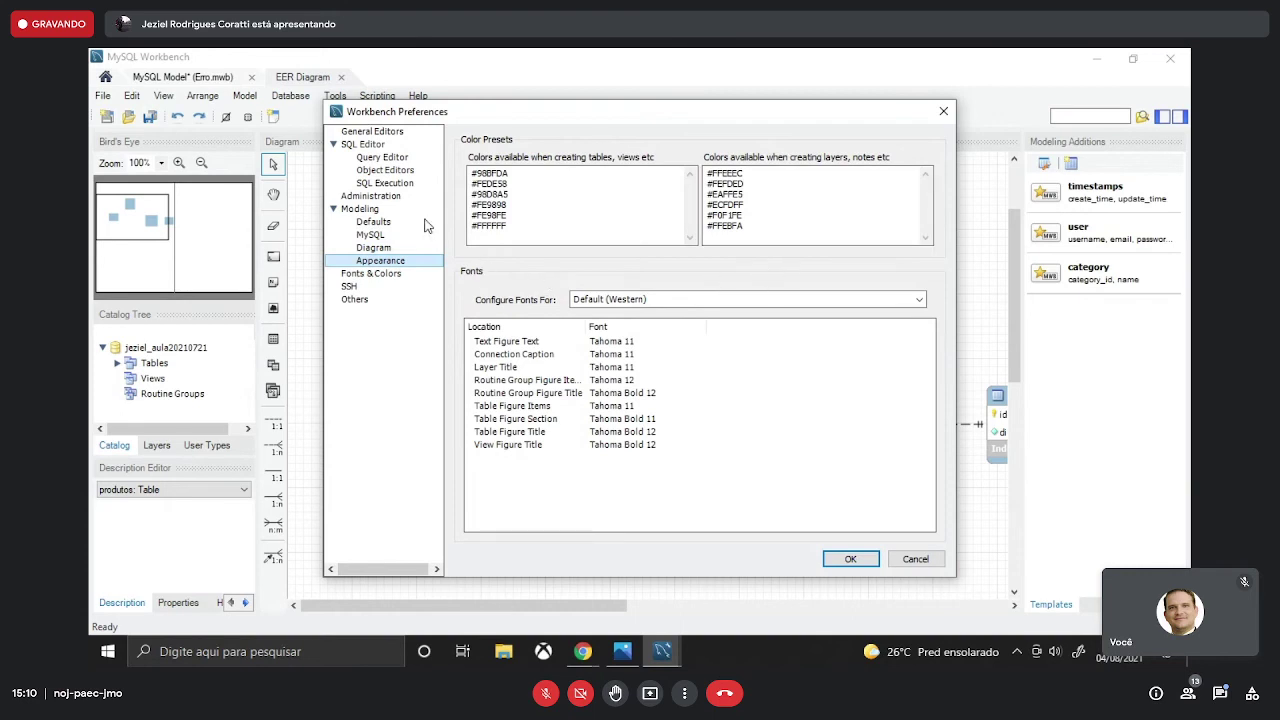
- Browse the SQL Editor pages, Query Editor and Object Editors, ending at SQL Execution
{"action": "left_click", "coordinate": [365, 144]}
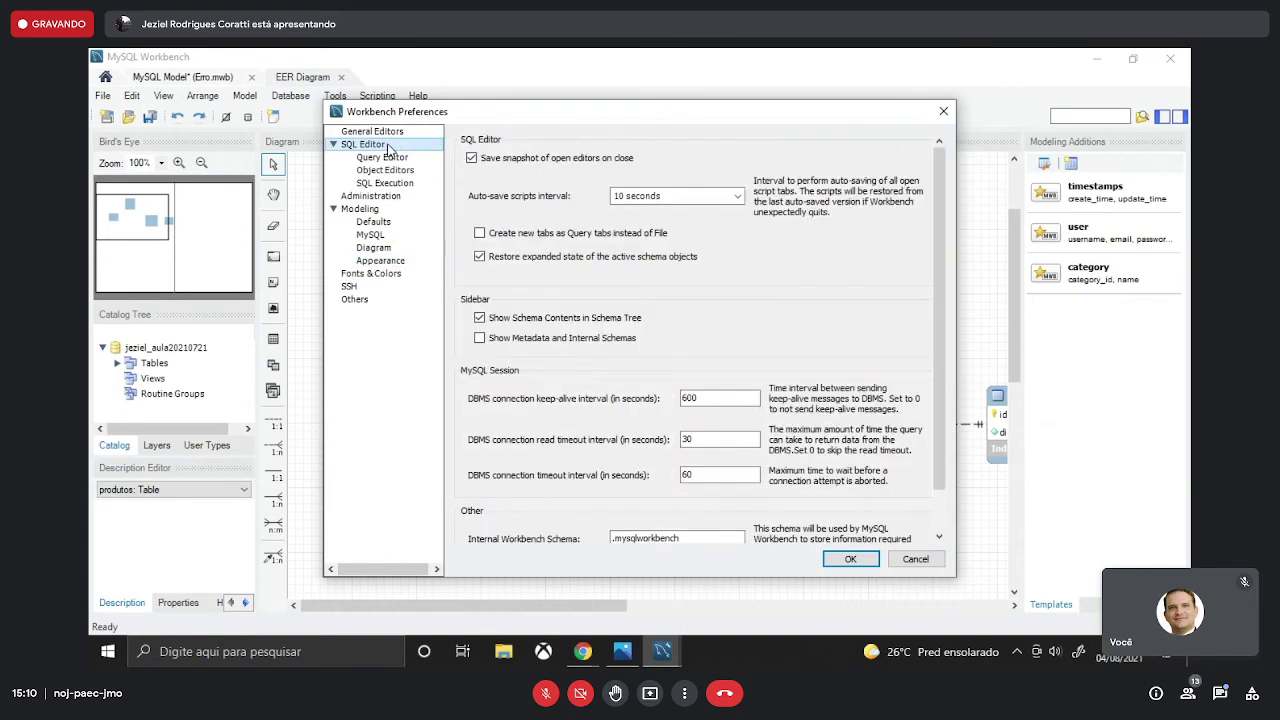
{"action": "scroll", "coordinate": [761, 295], "scroll_direction": "down", "scroll_amount": 1}
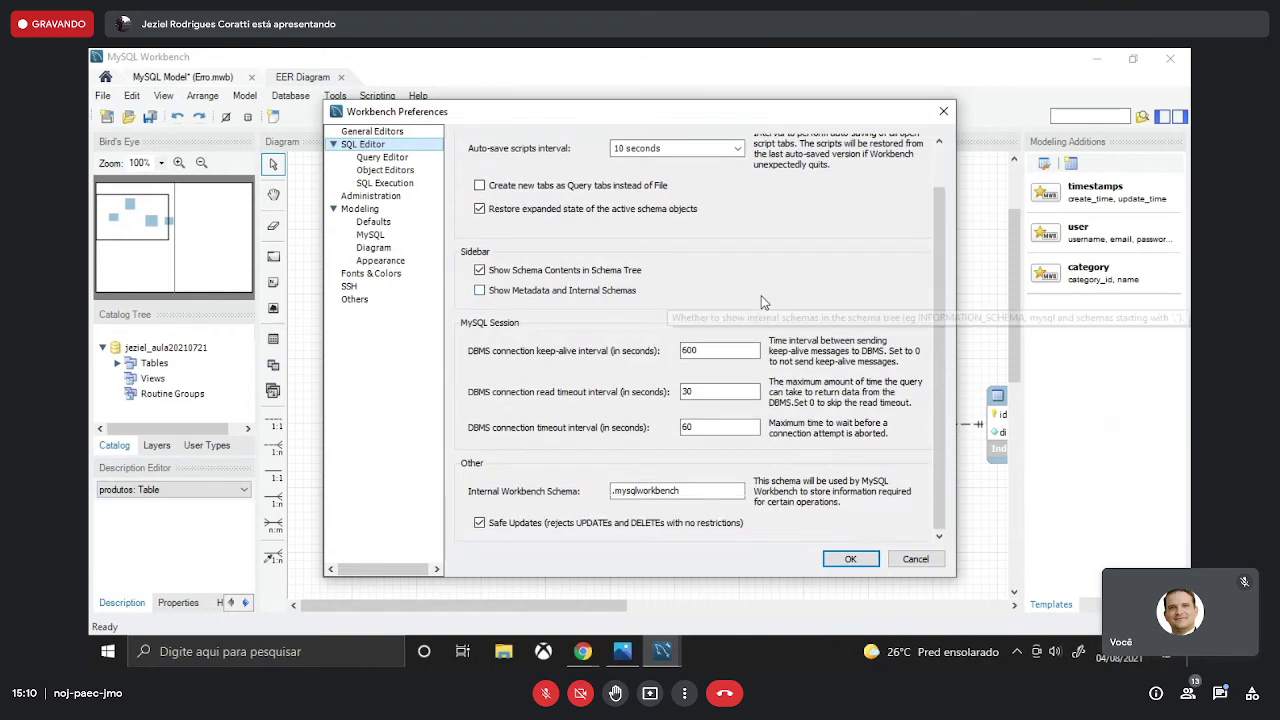
{"action": "scroll", "coordinate": [761, 302], "scroll_direction": "up", "scroll_amount": 1}
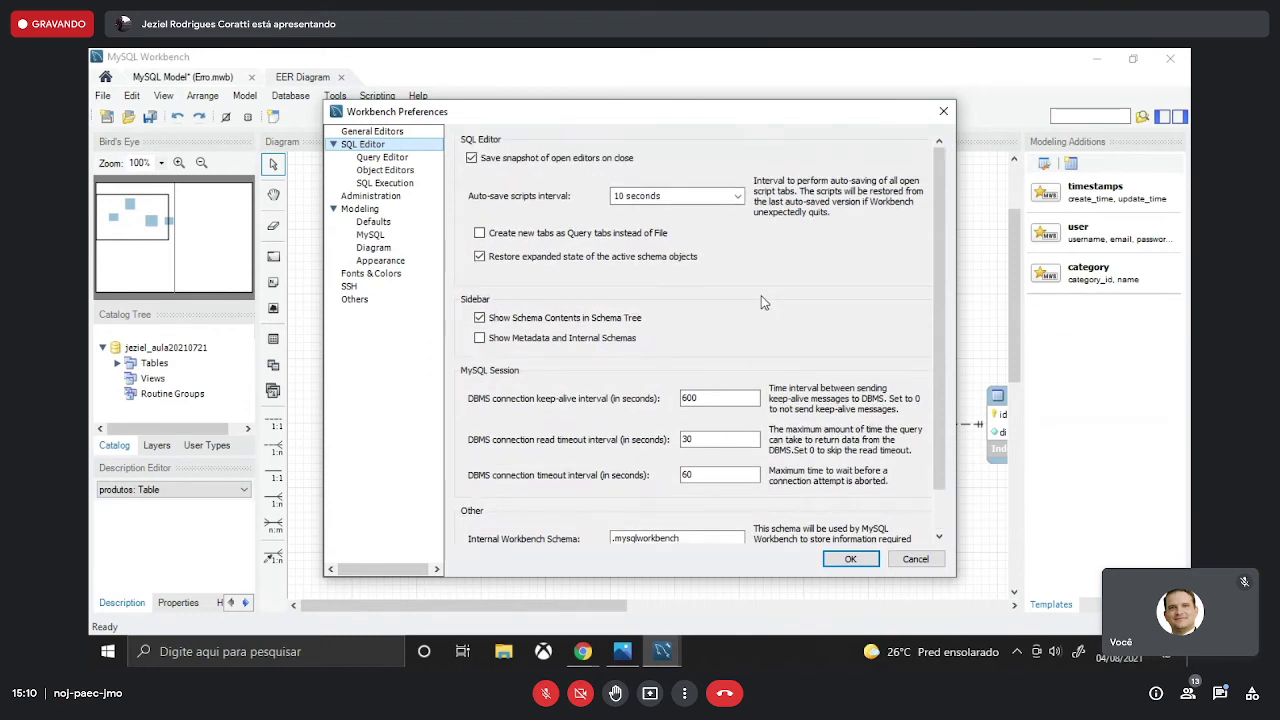
{"action": "left_click", "coordinate": [393, 160]}
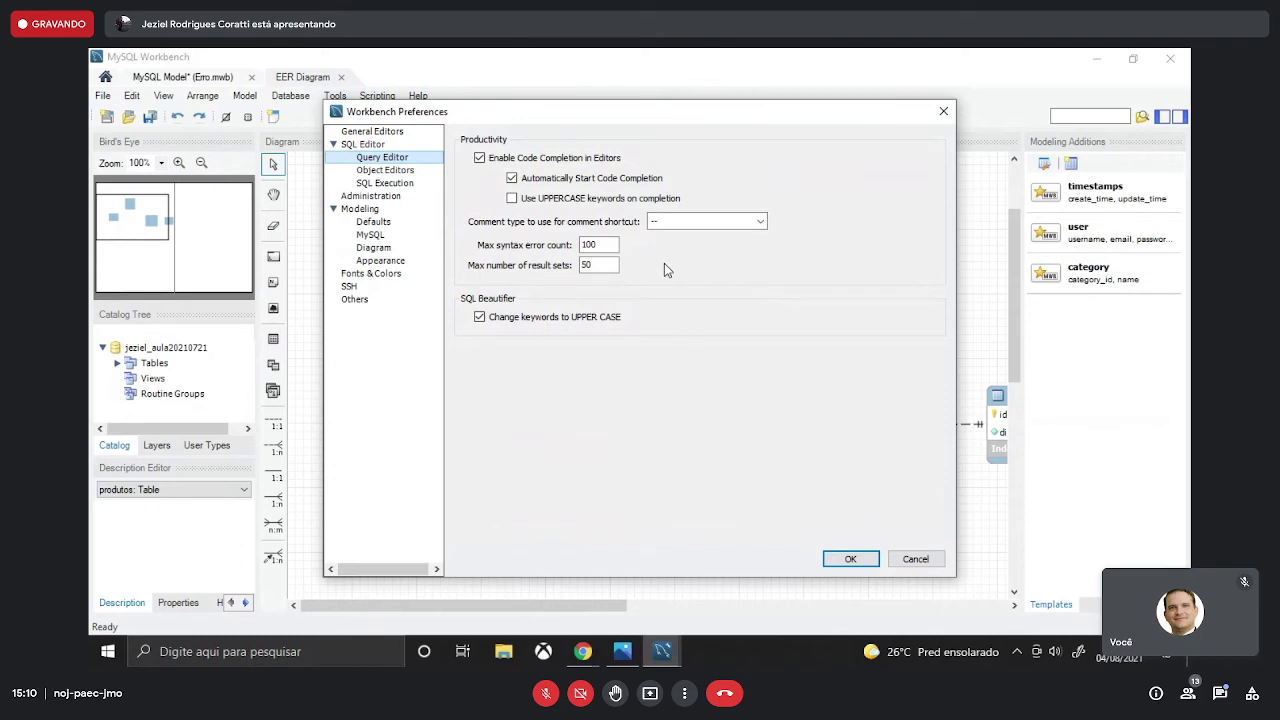
{"action": "left_click", "coordinate": [380, 172]}
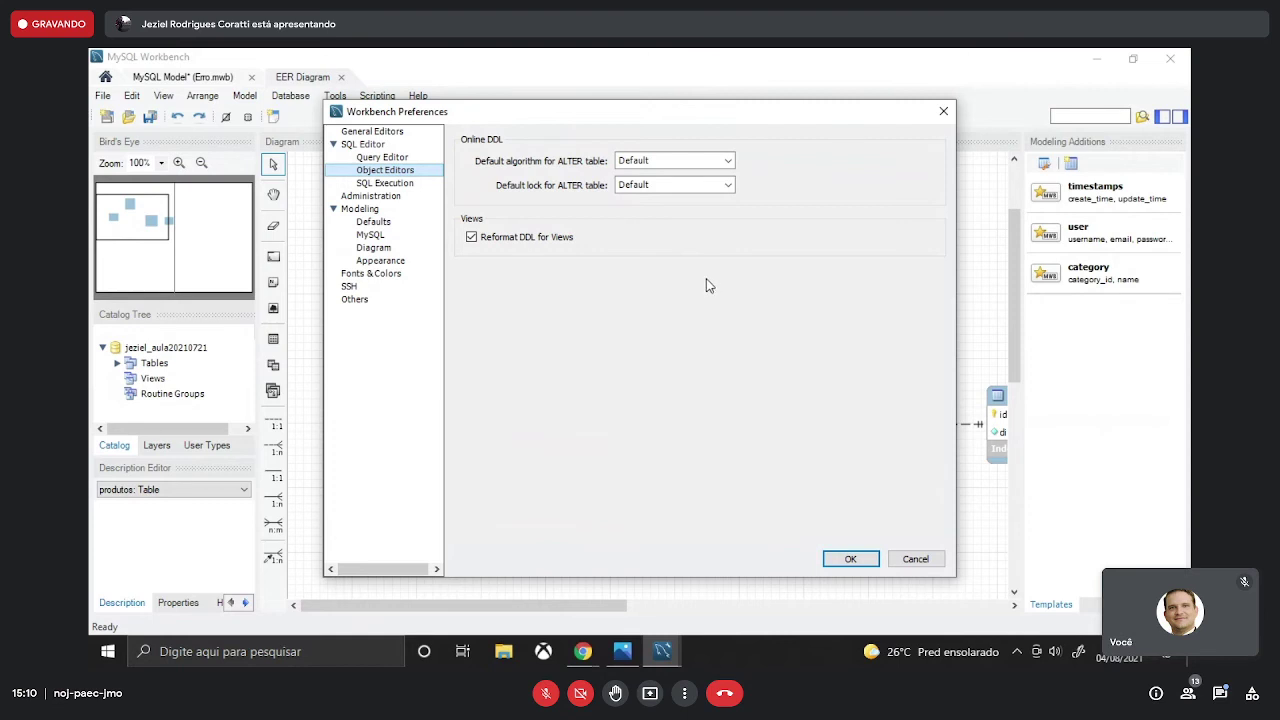
{"action": "left_click", "coordinate": [380, 183]}
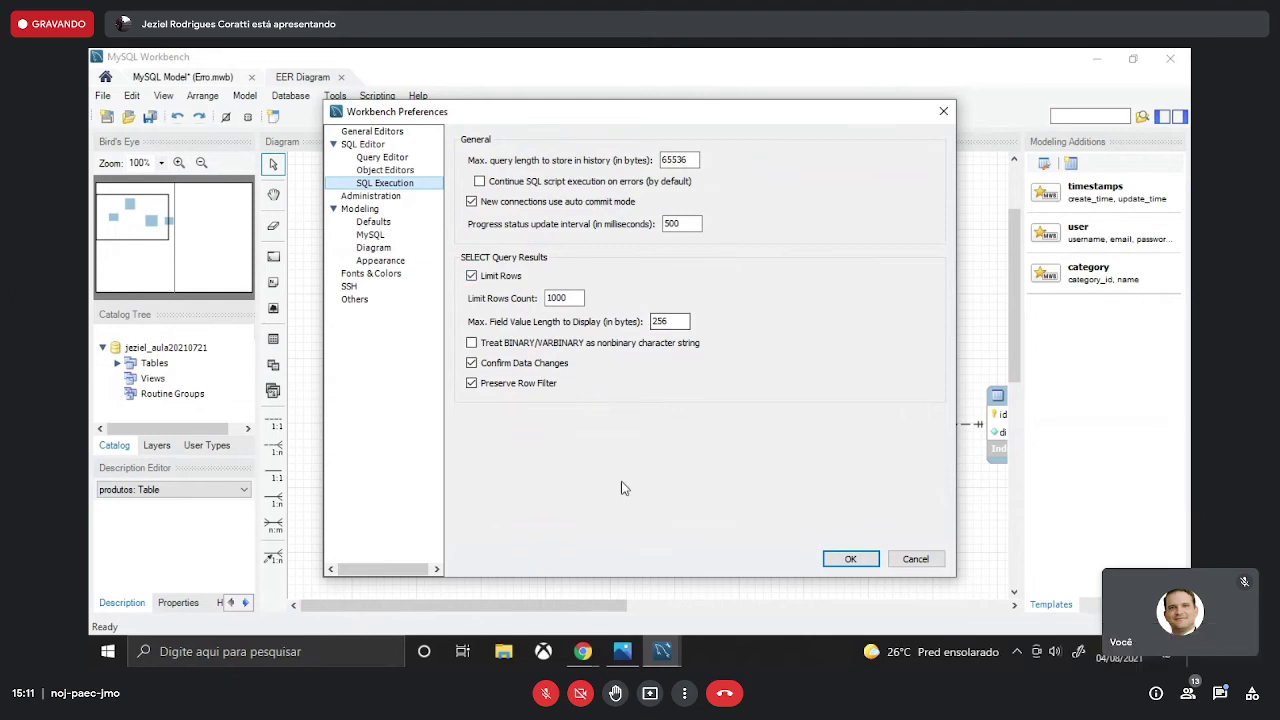
- Revisit the phpMyAdmin SQL page, then open the screenshot of its 3 static-analysis errors
{"action": "mouse_move", "coordinate": [567, 658]}
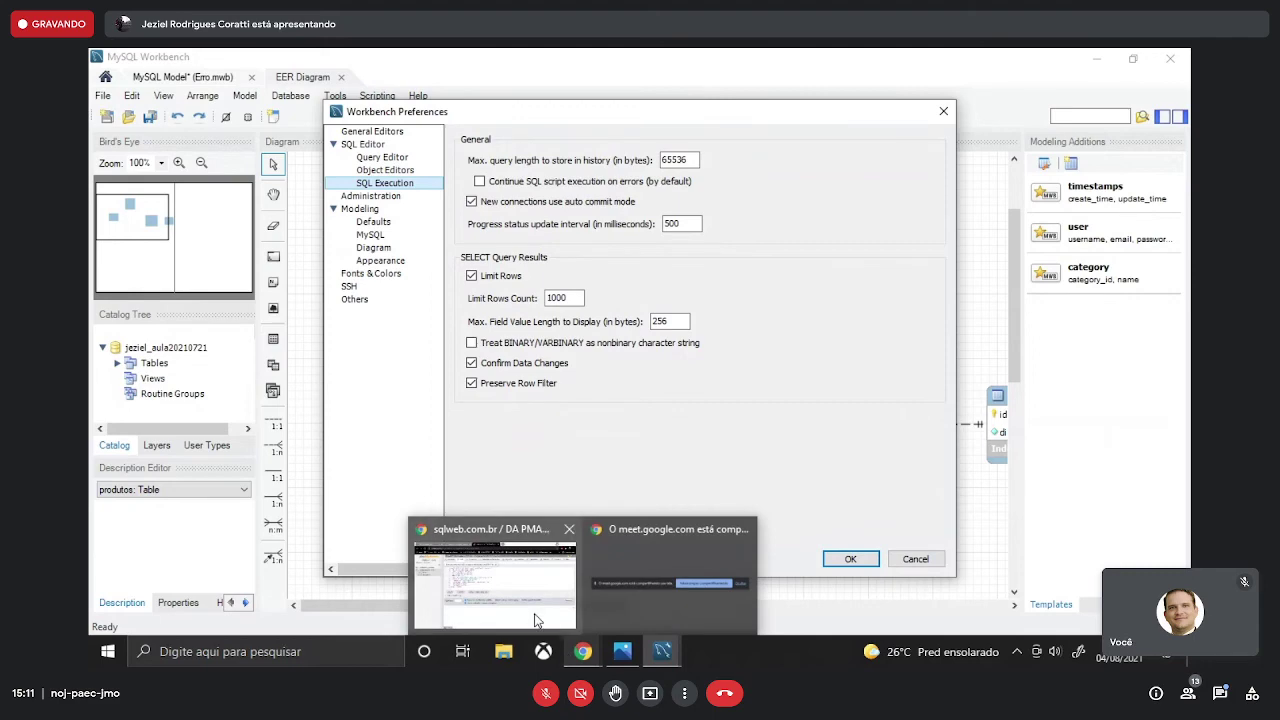
{"action": "left_click", "coordinate": [536, 616]}
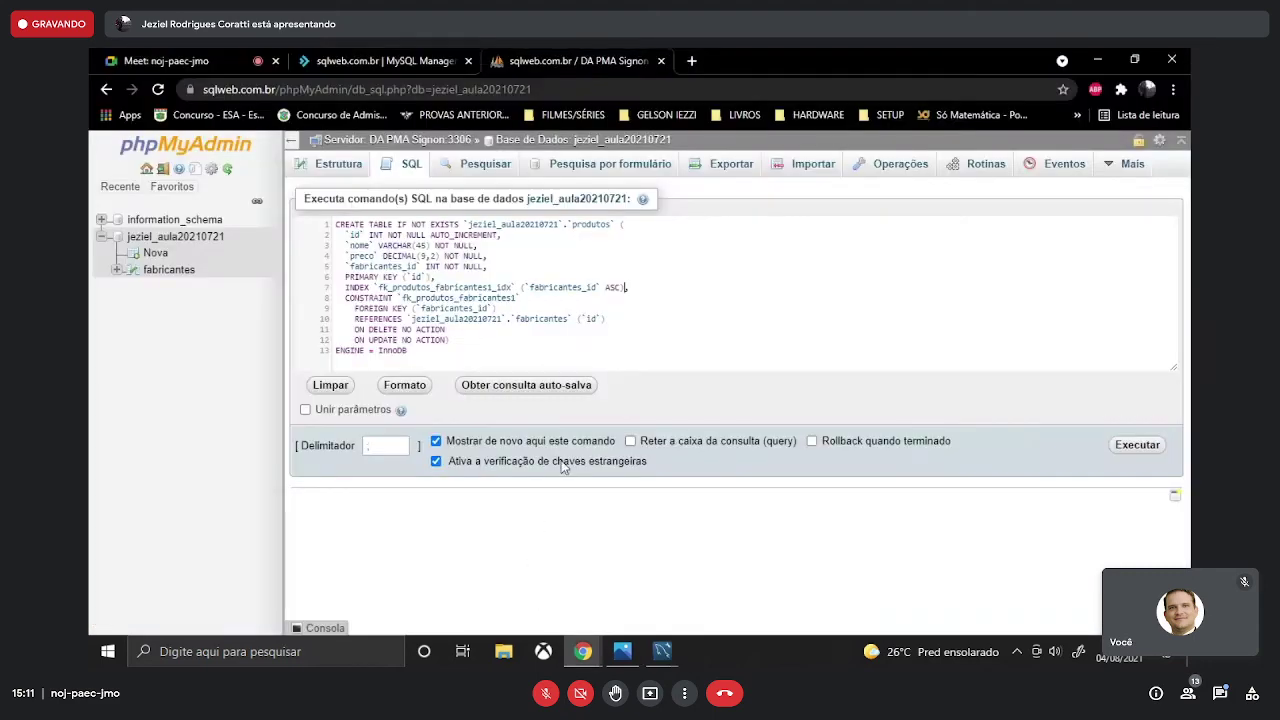
{"action": "left_click", "coordinate": [214, 57]}
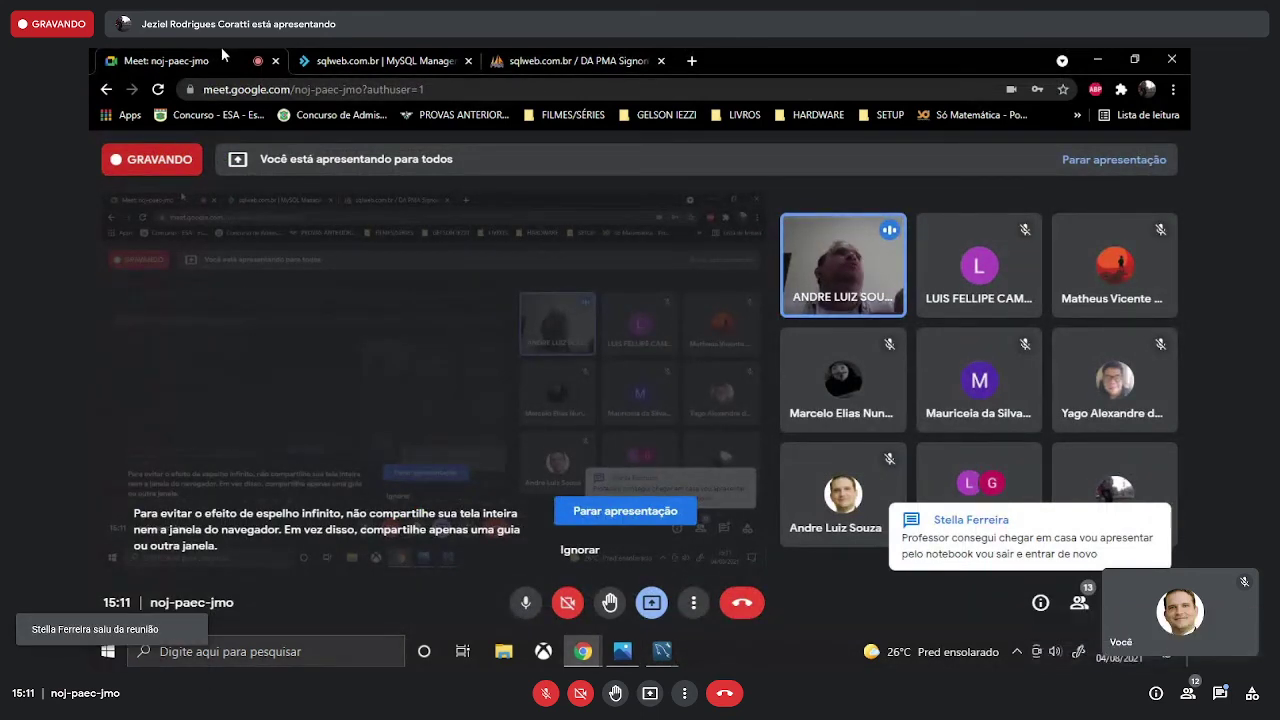
{"action": "left_click", "coordinate": [560, 61]}
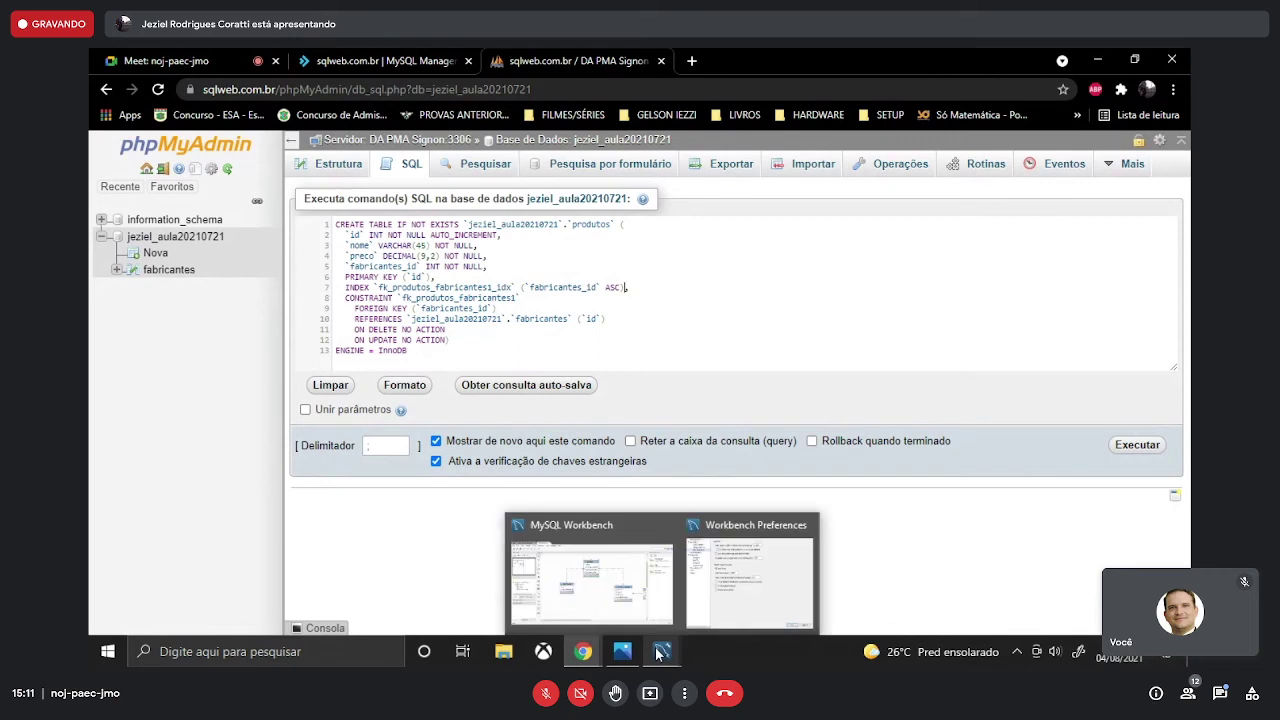
{"action": "left_click", "coordinate": [626, 652]}
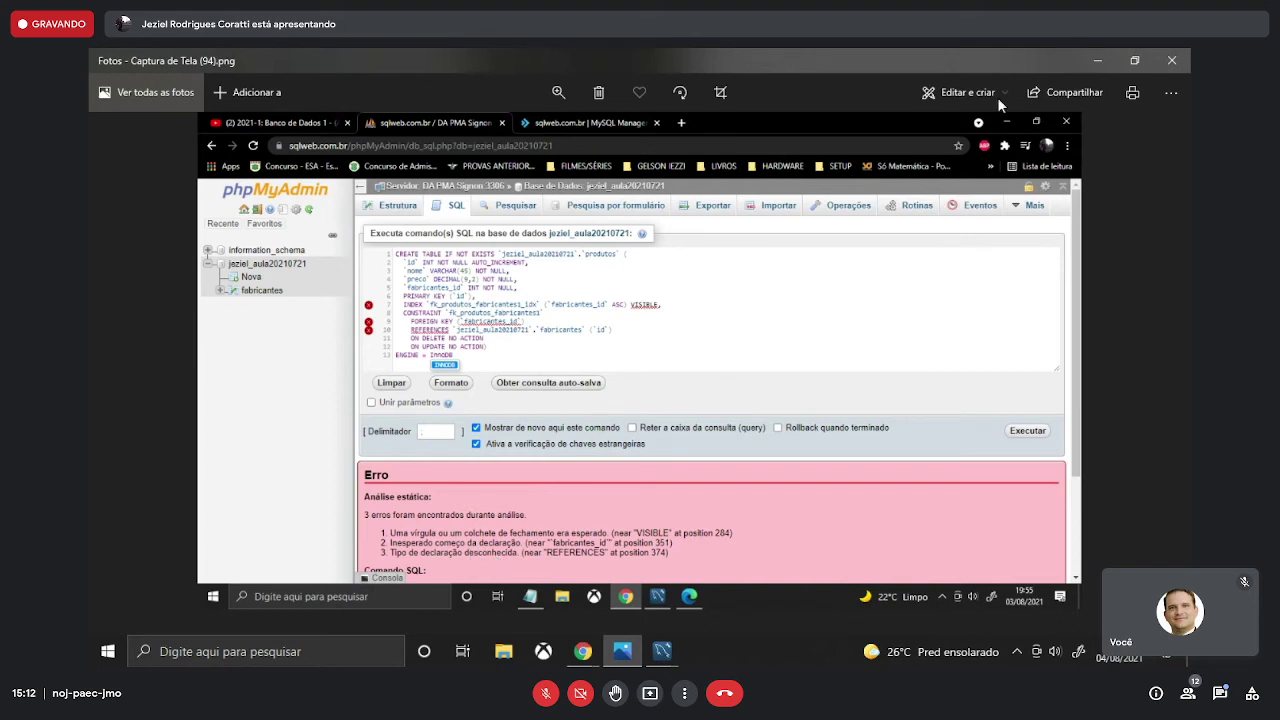
- Put away the error screenshot and return to Workbench Preferences at SQL Execution
{"action": "left_click", "coordinate": [1099, 50]}
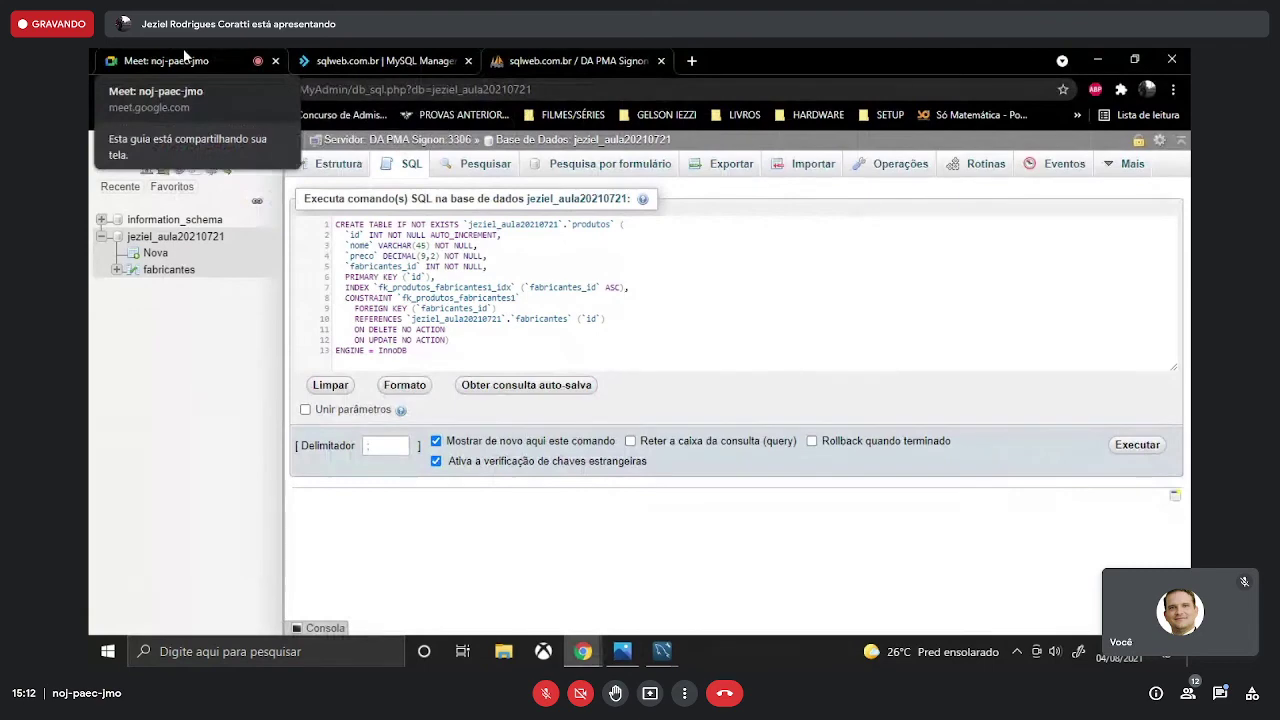
{"action": "left_click", "coordinate": [326, 58]}
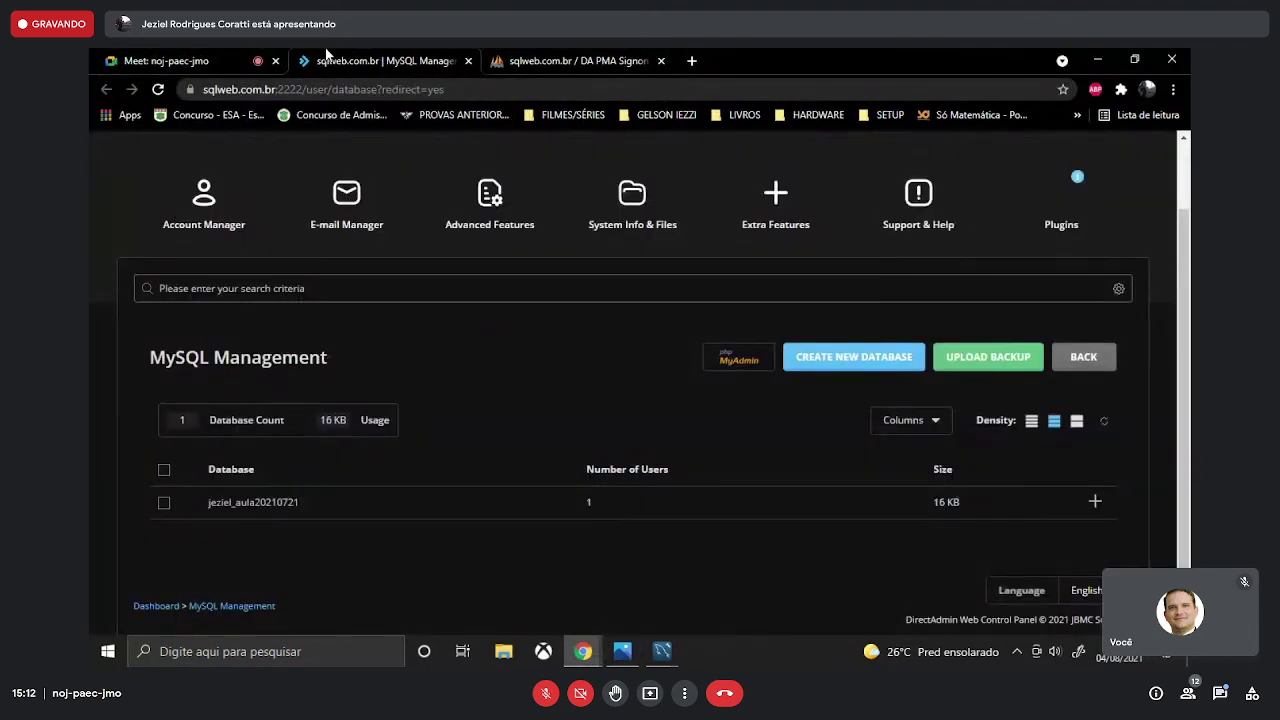
{"action": "left_click", "coordinate": [217, 48]}
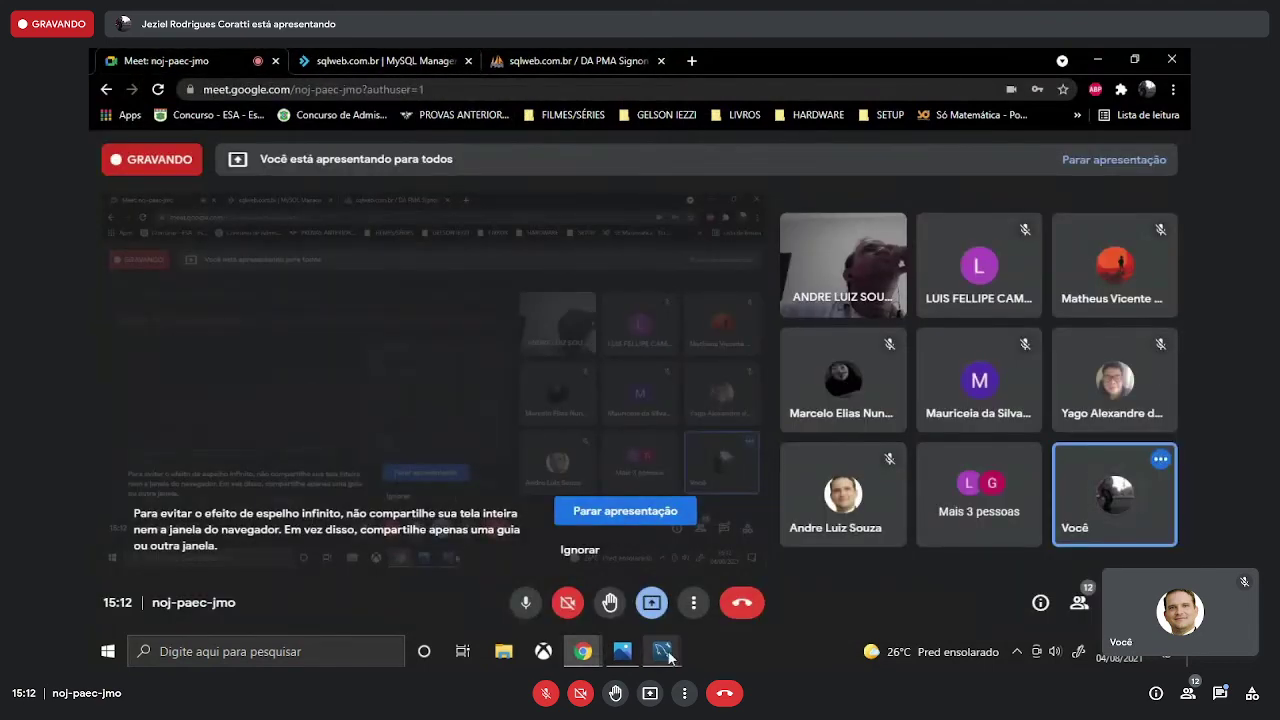
{"action": "mouse_move", "coordinate": [668, 655]}
{"action": "left_click", "coordinate": [608, 580]}
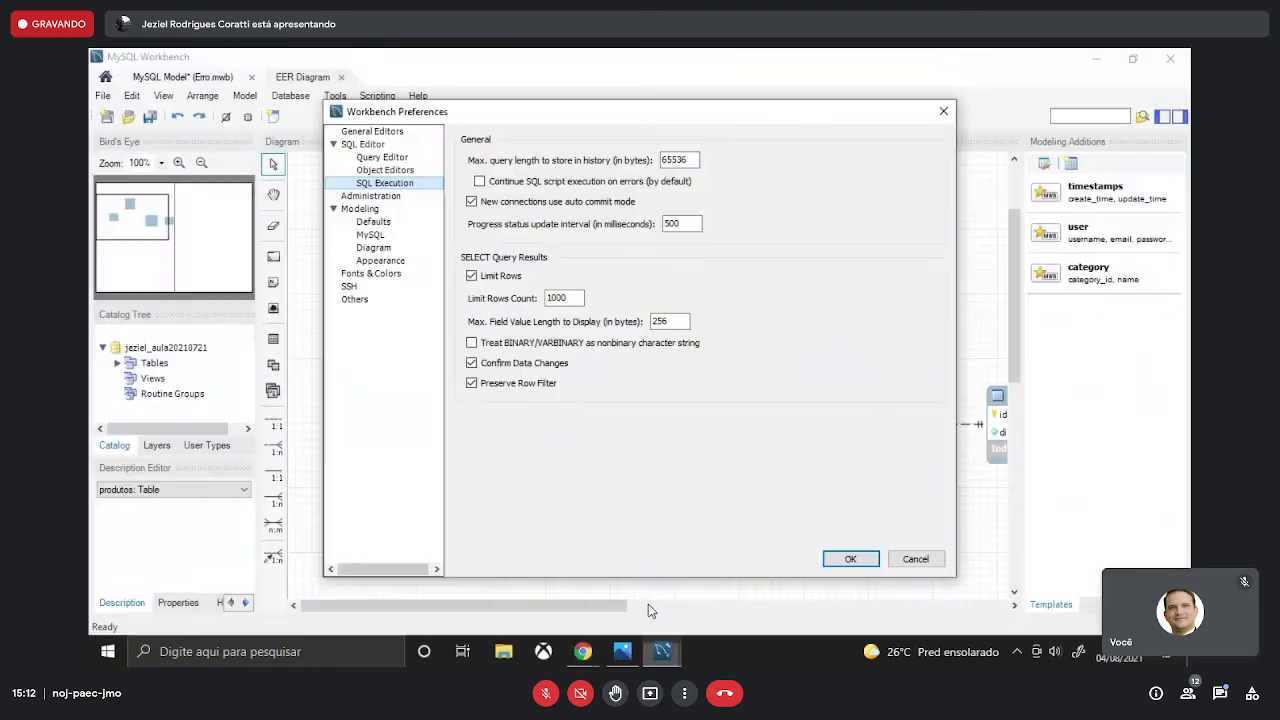
- Close Preferences, then select all four tables and shift them left into full view
{"action": "left_click", "coordinate": [943, 111]}
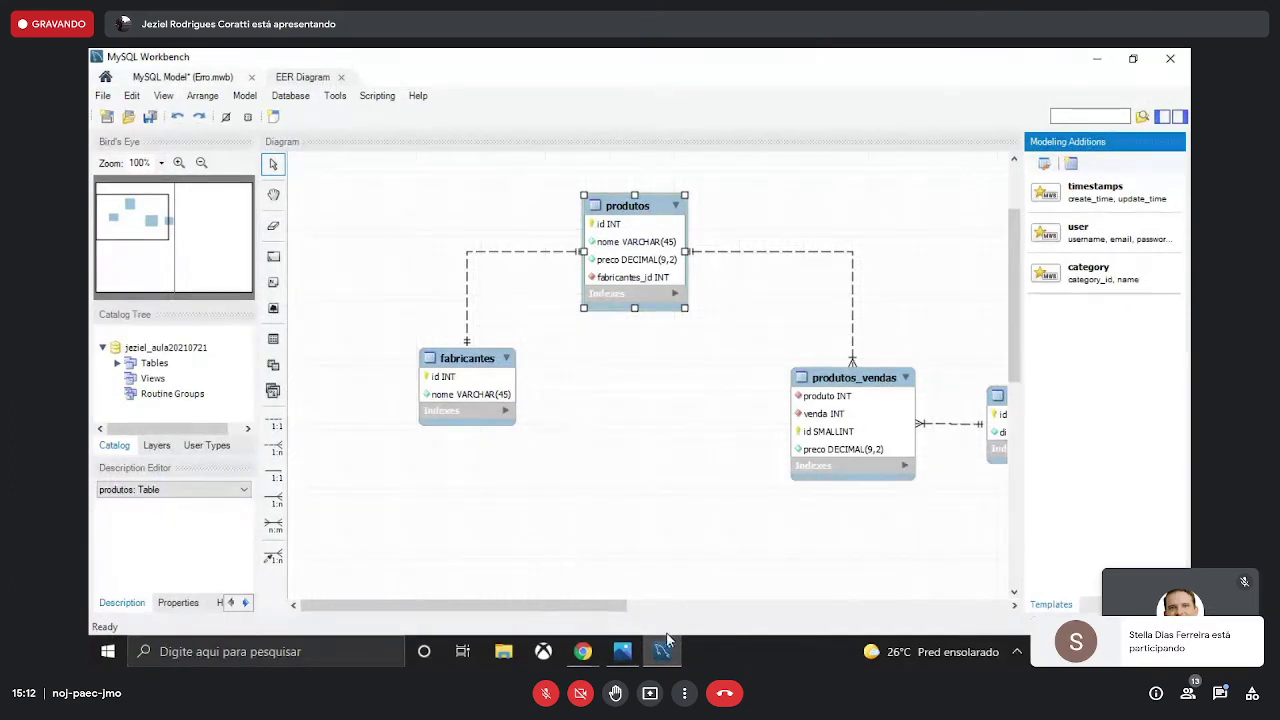
{"action": "left_click_drag", "start_coordinate": [609, 607], "coordinate": [656, 606]}
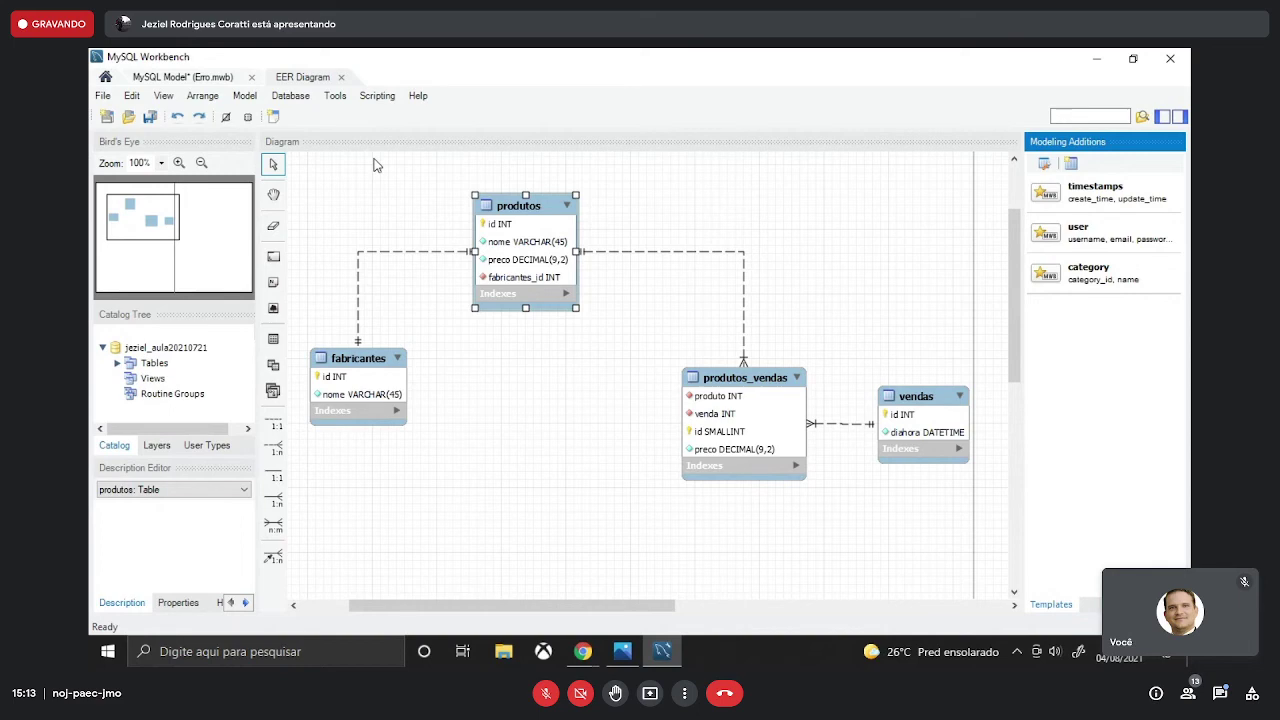
{"action": "left_click_drag", "start_coordinate": [307, 163], "coordinate": [955, 533]}
{"action": "left_click_drag", "start_coordinate": [718, 420], "coordinate": [674, 418]}
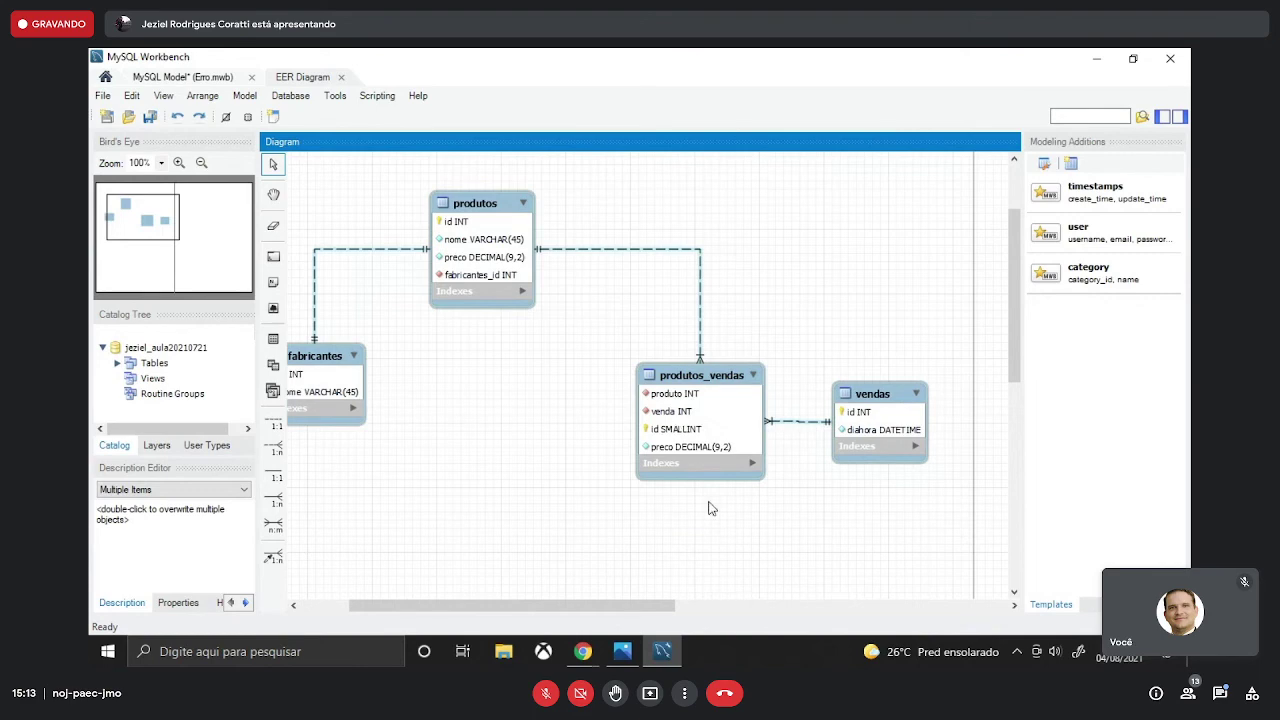
{"action": "left_click_drag", "start_coordinate": [662, 607], "coordinate": [610, 606]}
{"action": "left_click", "coordinate": [615, 517]}
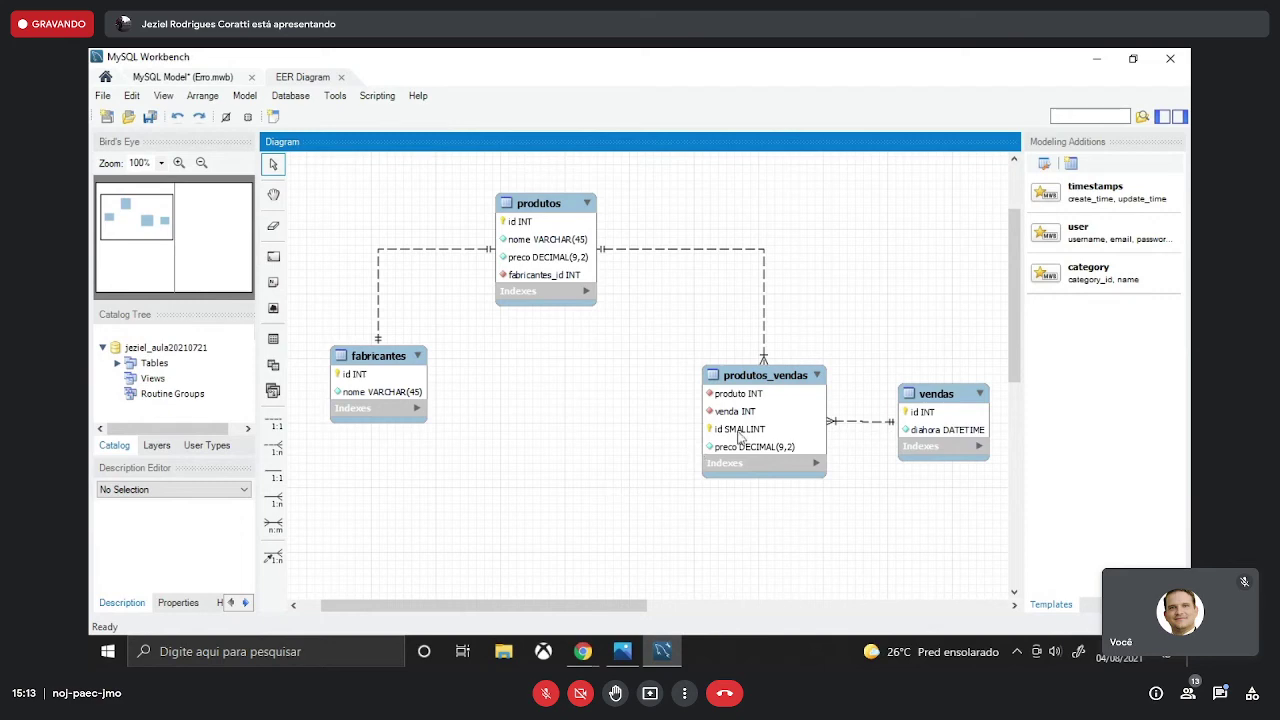
- Drag produtos_vendas and vendas up into a row beside produtos
{"action": "left_click_drag", "start_coordinate": [741, 437], "coordinate": [724, 258]}
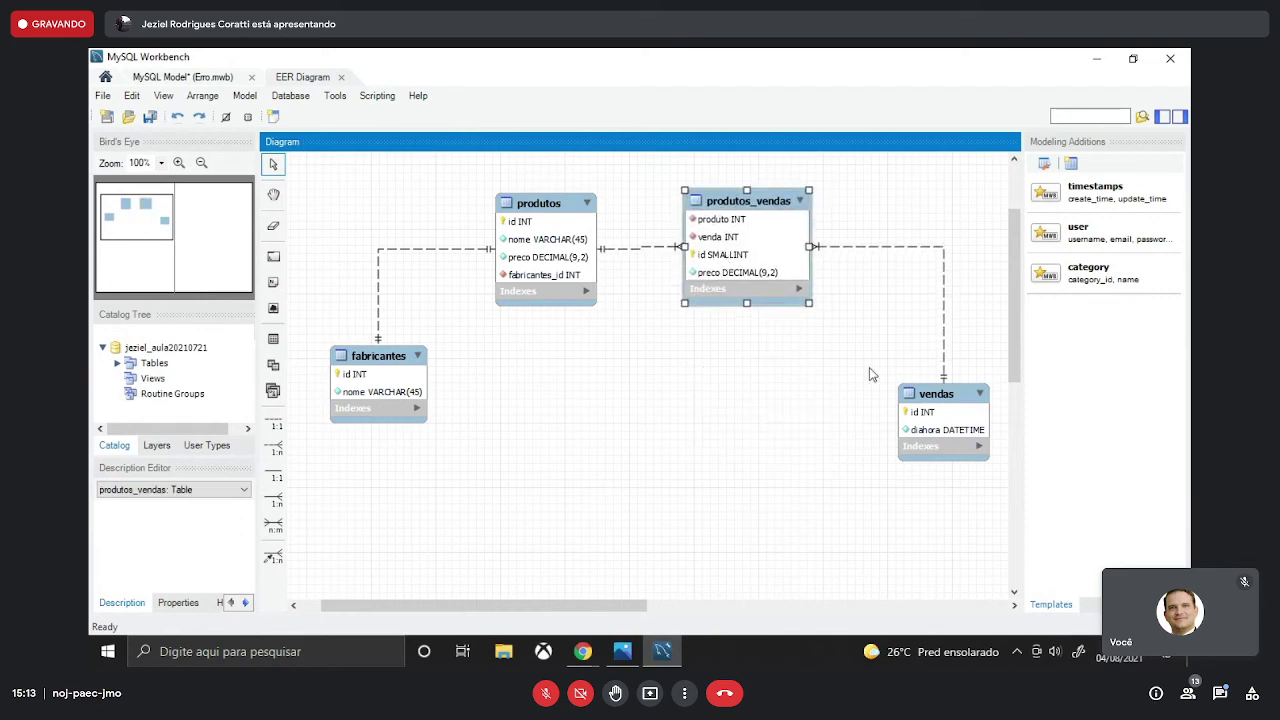
{"action": "left_click_drag", "start_coordinate": [936, 418], "coordinate": [936, 241]}
{"action": "left_click", "coordinate": [782, 276]}
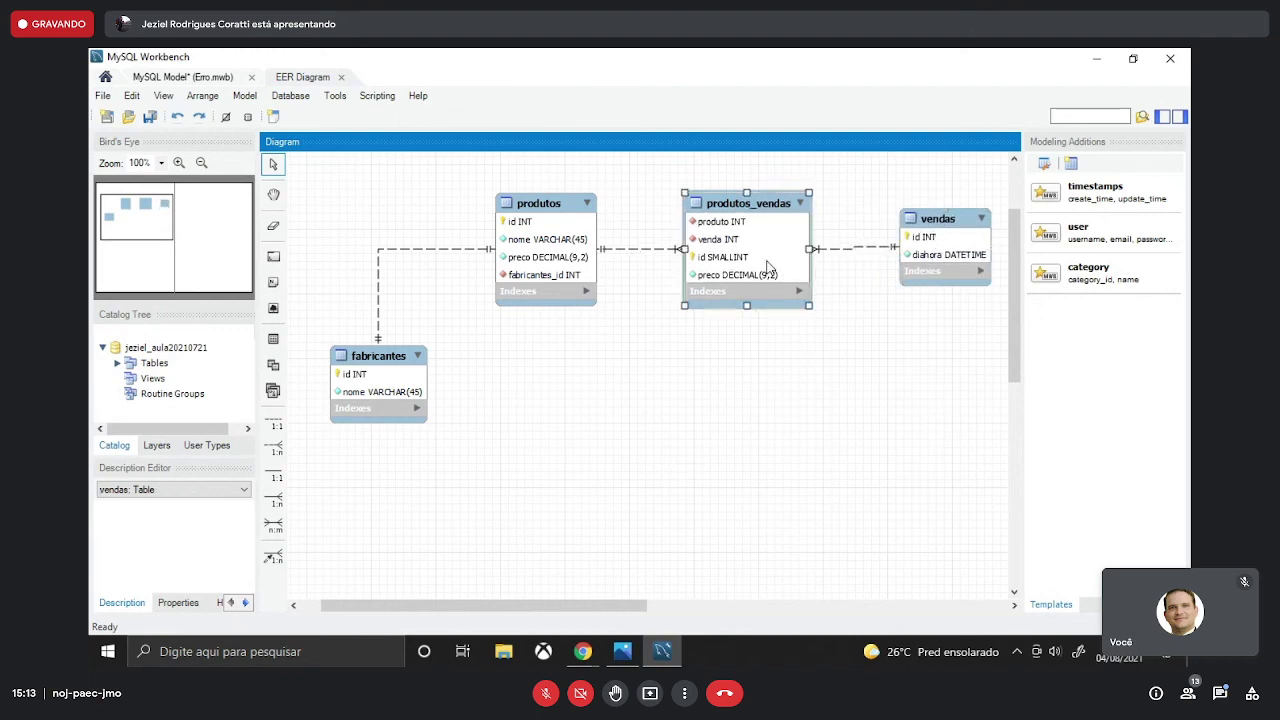
{"action": "mouse_move", "coordinate": [927, 253]}
{"action": "left_mouse_down"}
{"action": "mouse_move", "coordinate": [945, 255]}
{"action": "mouse_move", "coordinate": [932, 255]}
{"action": "left_mouse_up"}
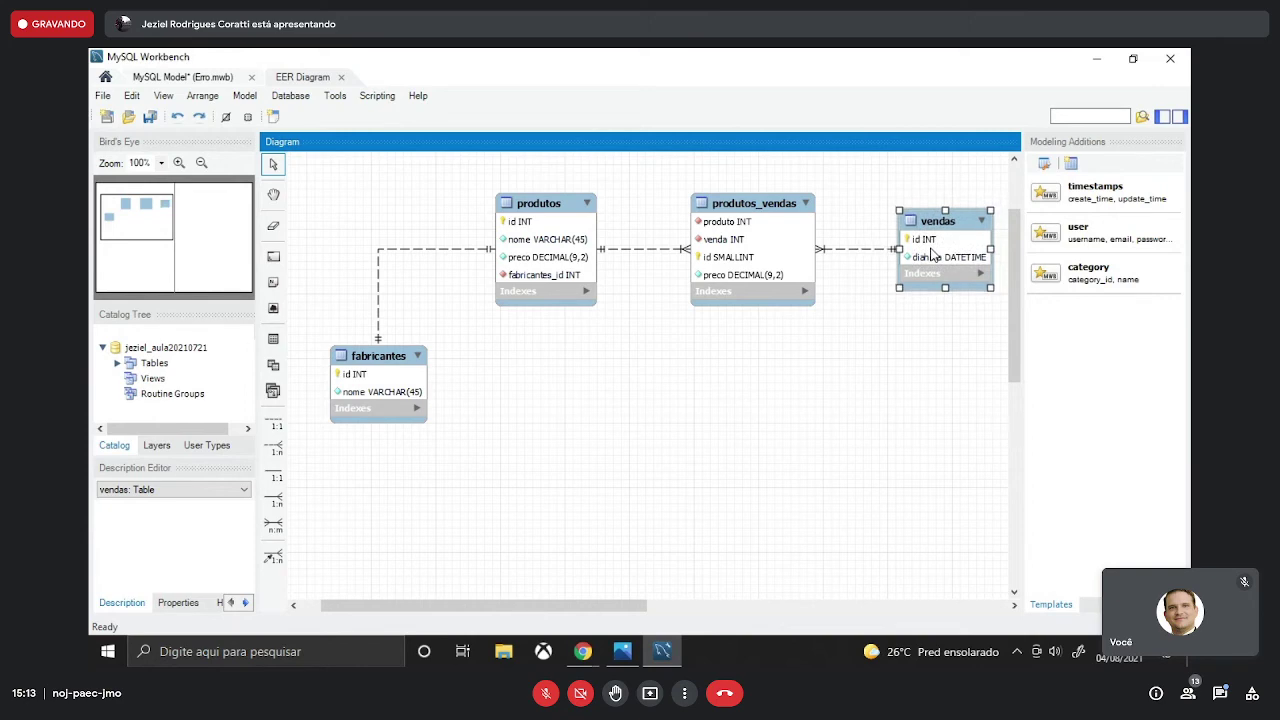
{"action": "left_click", "coordinate": [646, 428]}
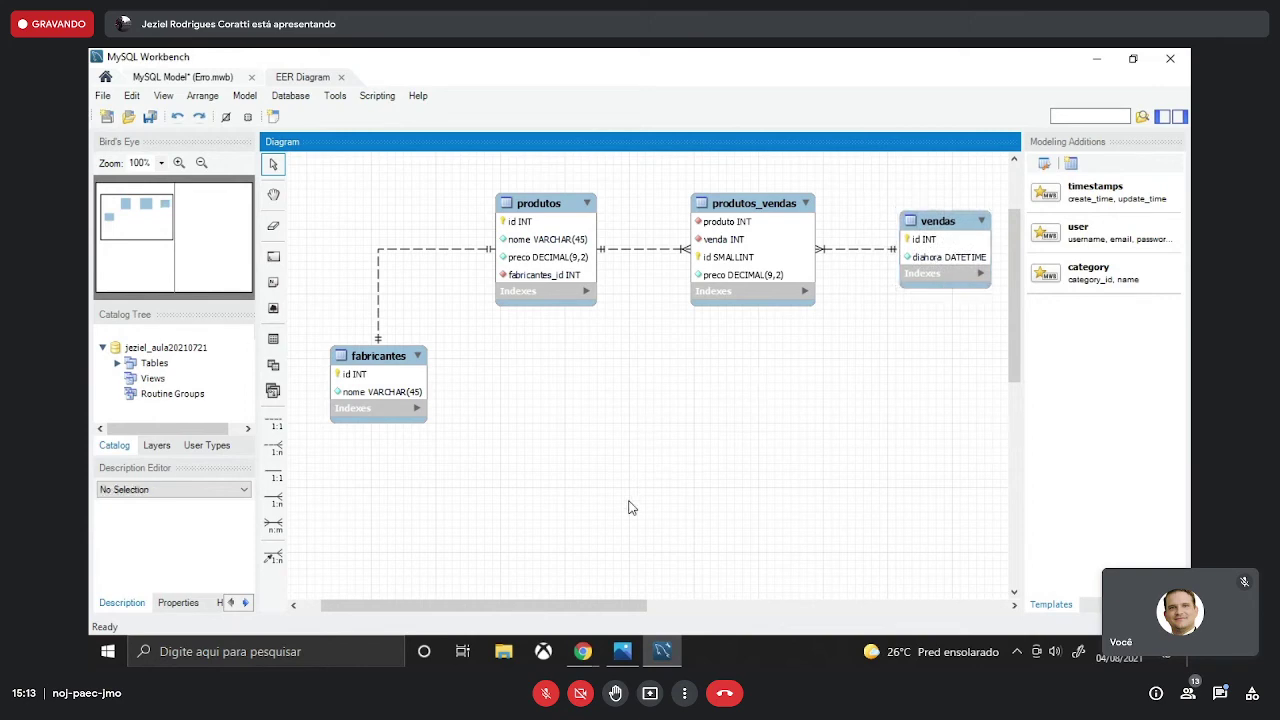
{"action": "left_click_drag", "start_coordinate": [818, 411], "coordinate": [630, 417]}
- Bring the Google Meet call window back to the front
{"action": "mouse_move", "coordinate": [596, 662]}
{"action": "left_click", "coordinate": [534, 603]}
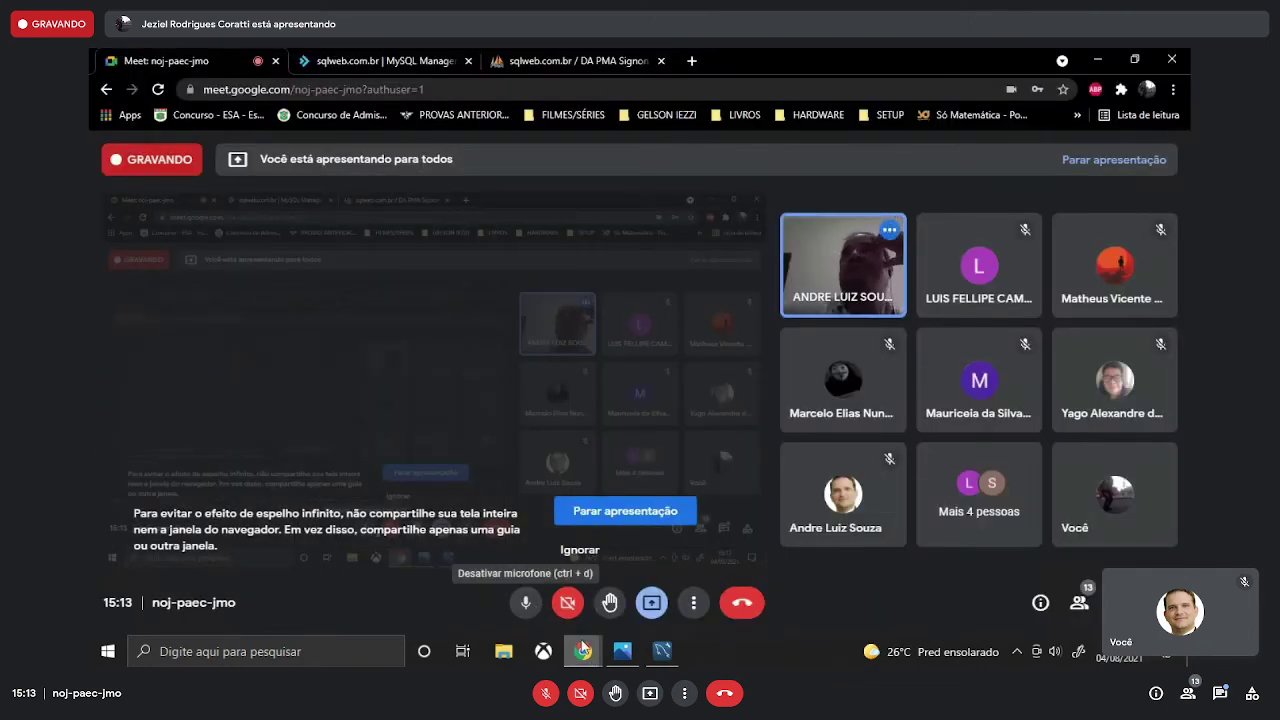
{"action": "mouse_move", "coordinate": [583, 650]}
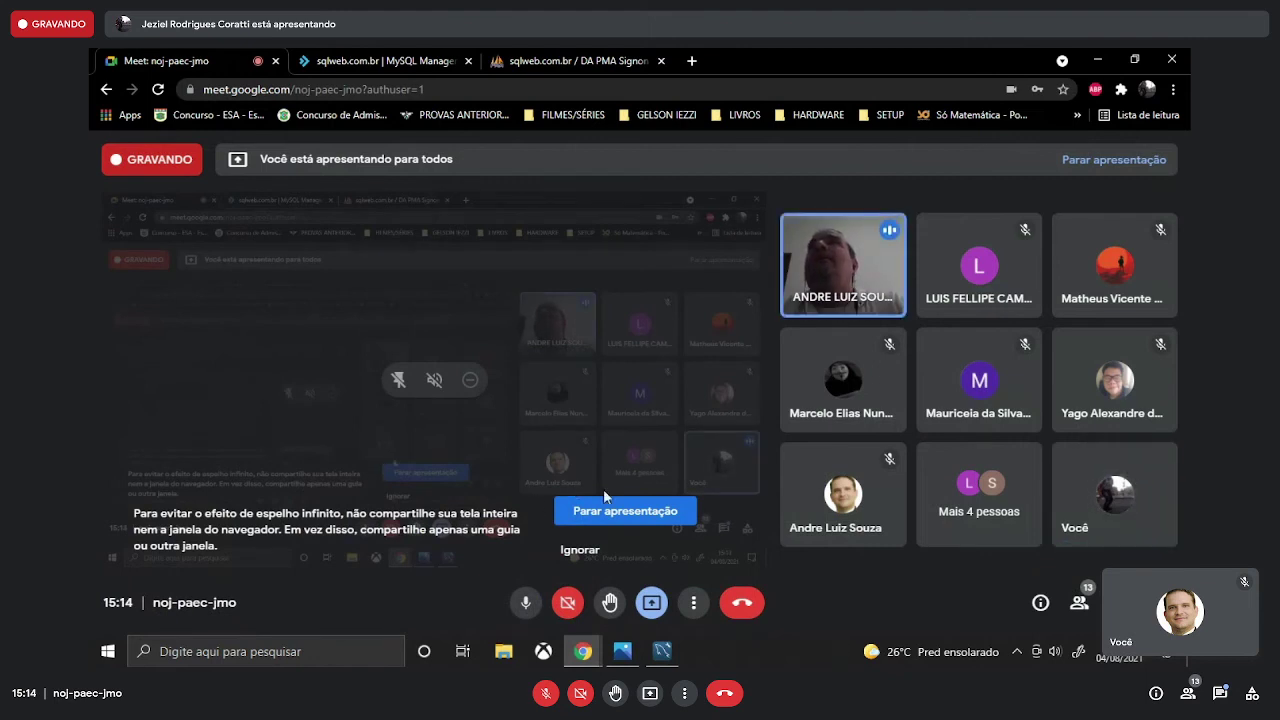
- Stop the screen presentation with 'Parar apresentação' in Google Meet
{"action": "left_click", "coordinate": [644, 511]}
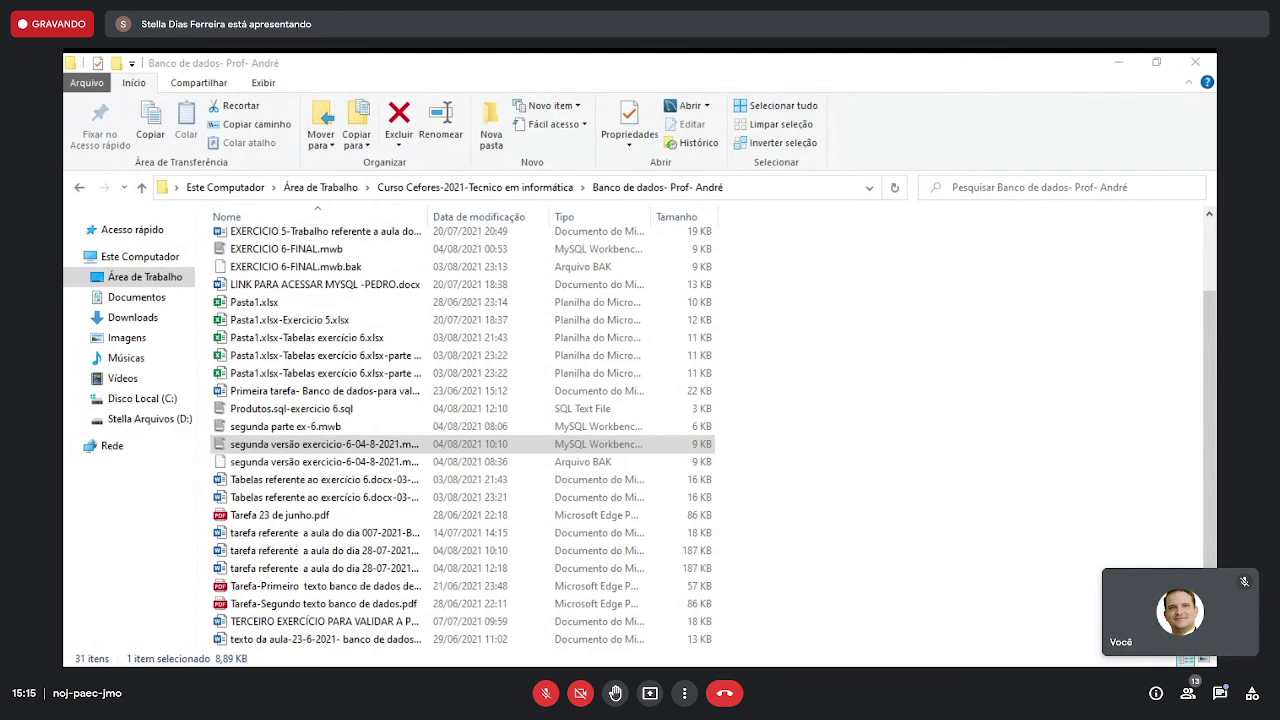
- Open the 'segunda versão exercício-6' .mwb model from the Banco de dados folder
{"action": "left_click", "coordinate": [268, 446]}
{"action": "double_click", "coordinate": [268, 446]}
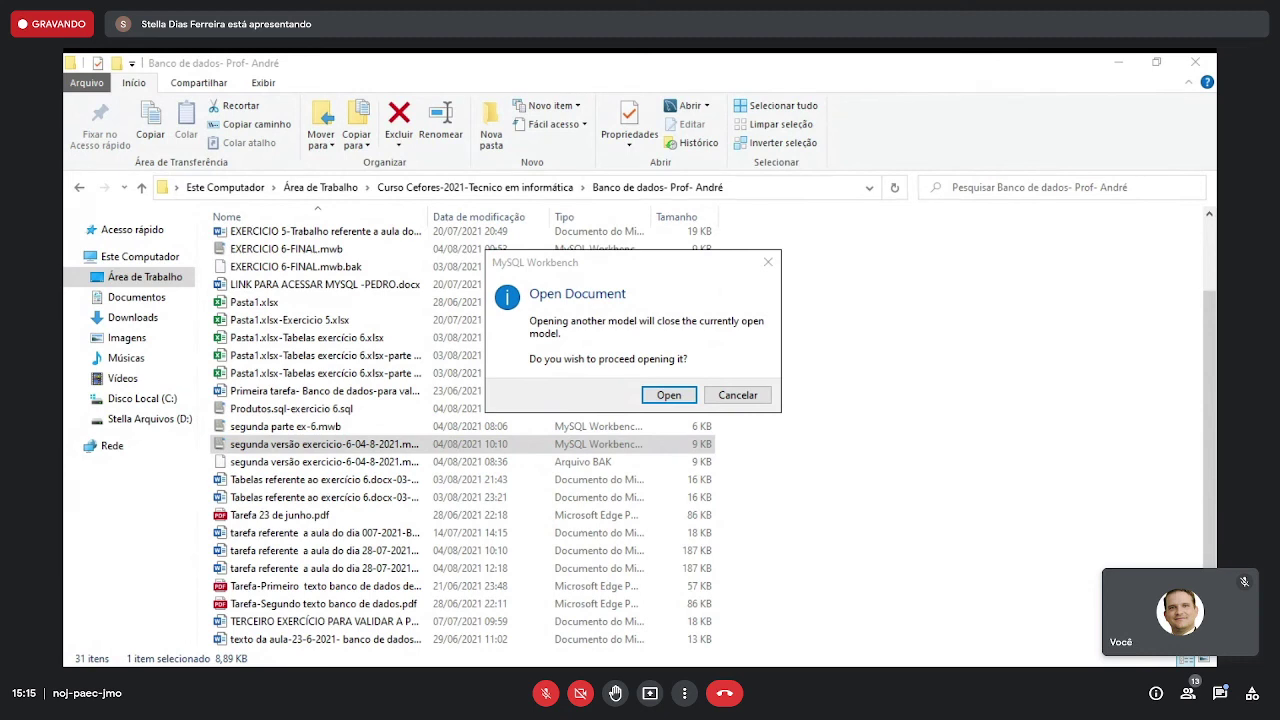
- Dismiss the Workbench prompt about closing the current model
{"action": "key", "text": "Return"}
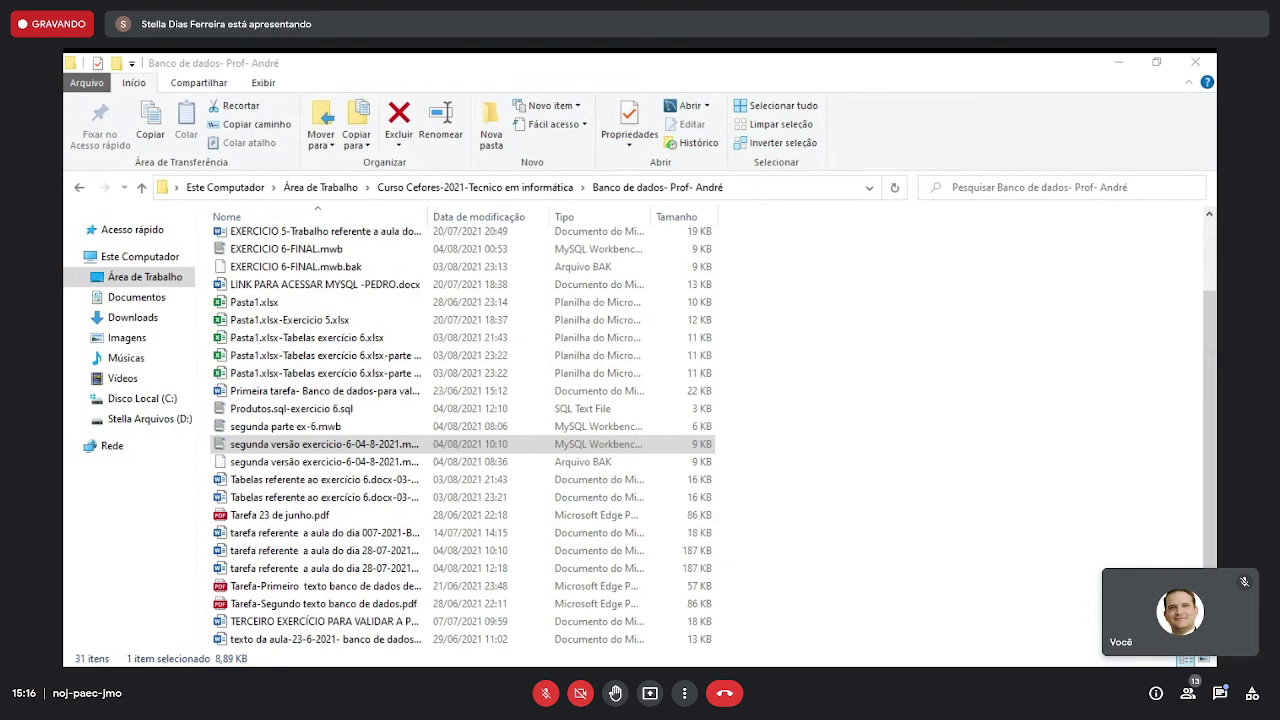
- Bring the exercise files folder window to the front
{"action": "left_click", "coordinate": [157, 628]}
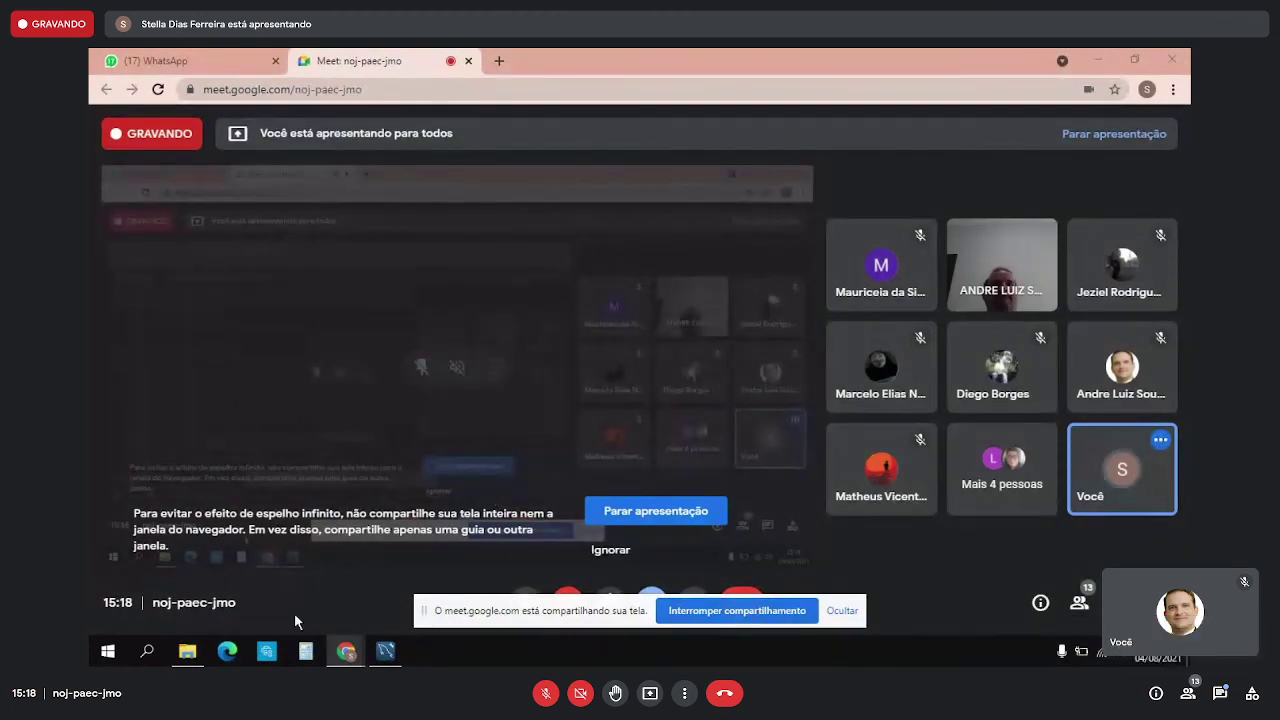
- Bring MySQL Workbench forward and create a new blank model
{"action": "left_click", "coordinate": [346, 653]}
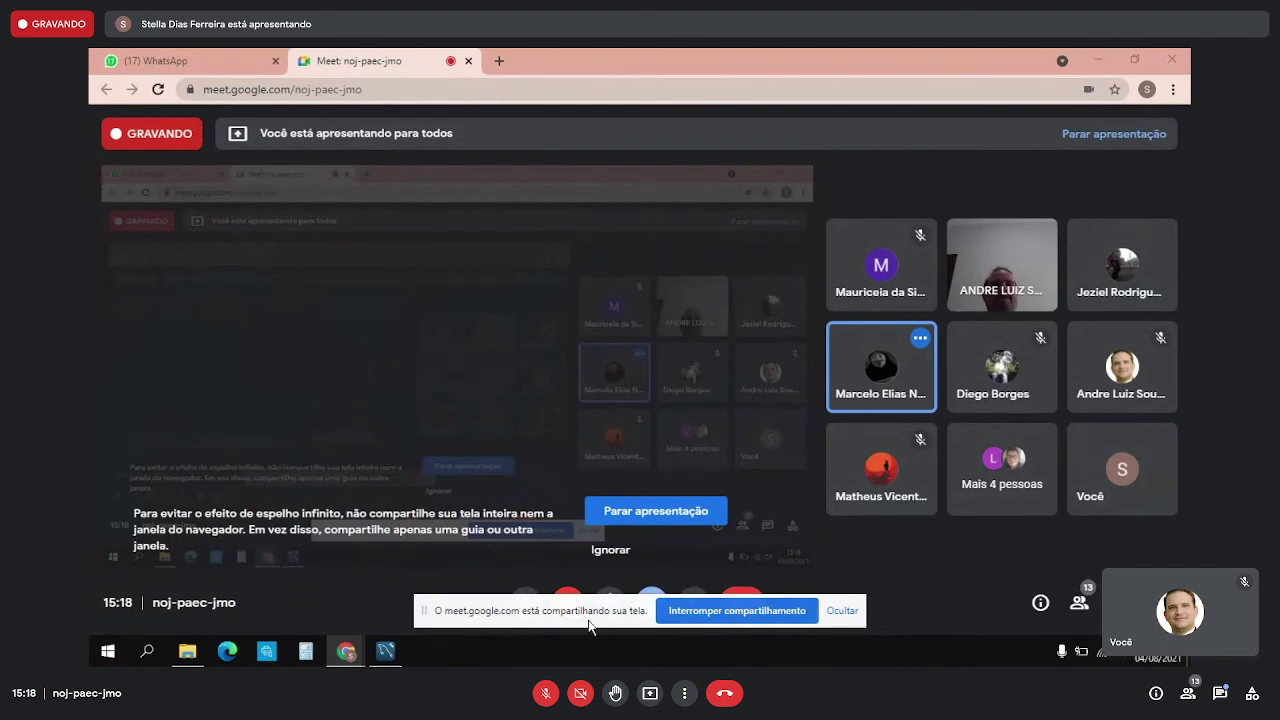
{"action": "mouse_move", "coordinate": [197, 658]}
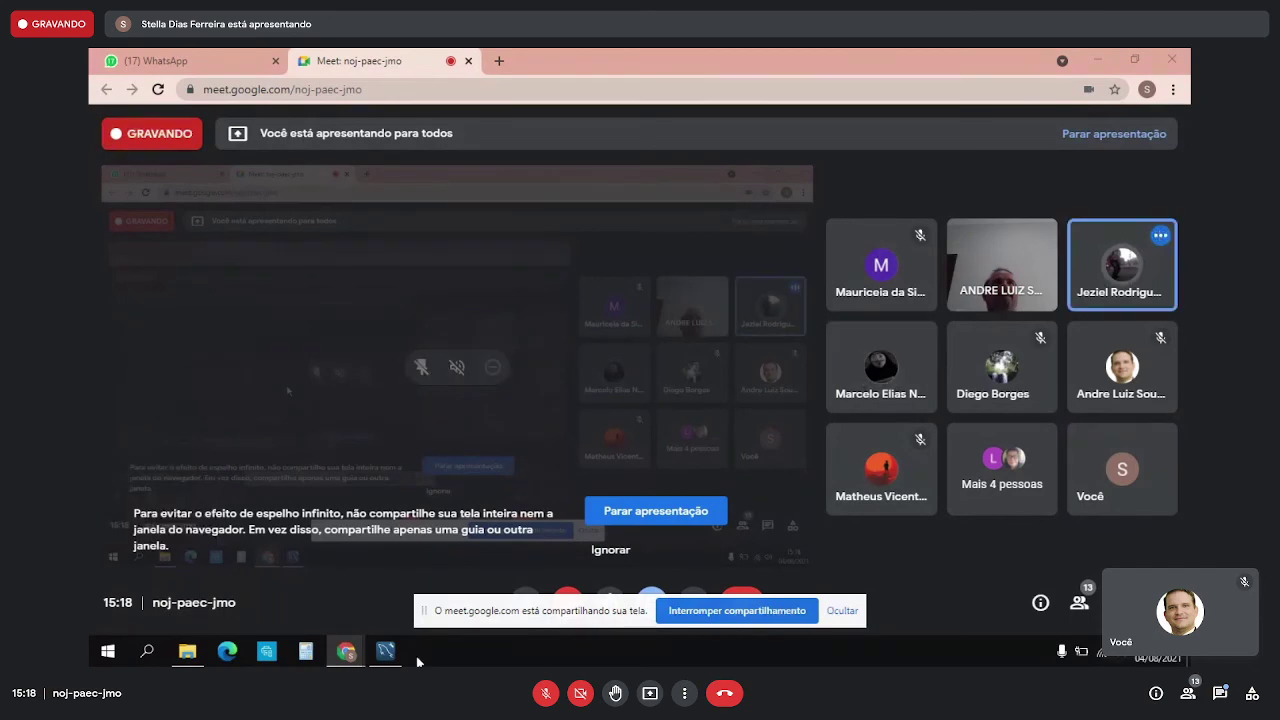
{"action": "left_click", "coordinate": [385, 651]}
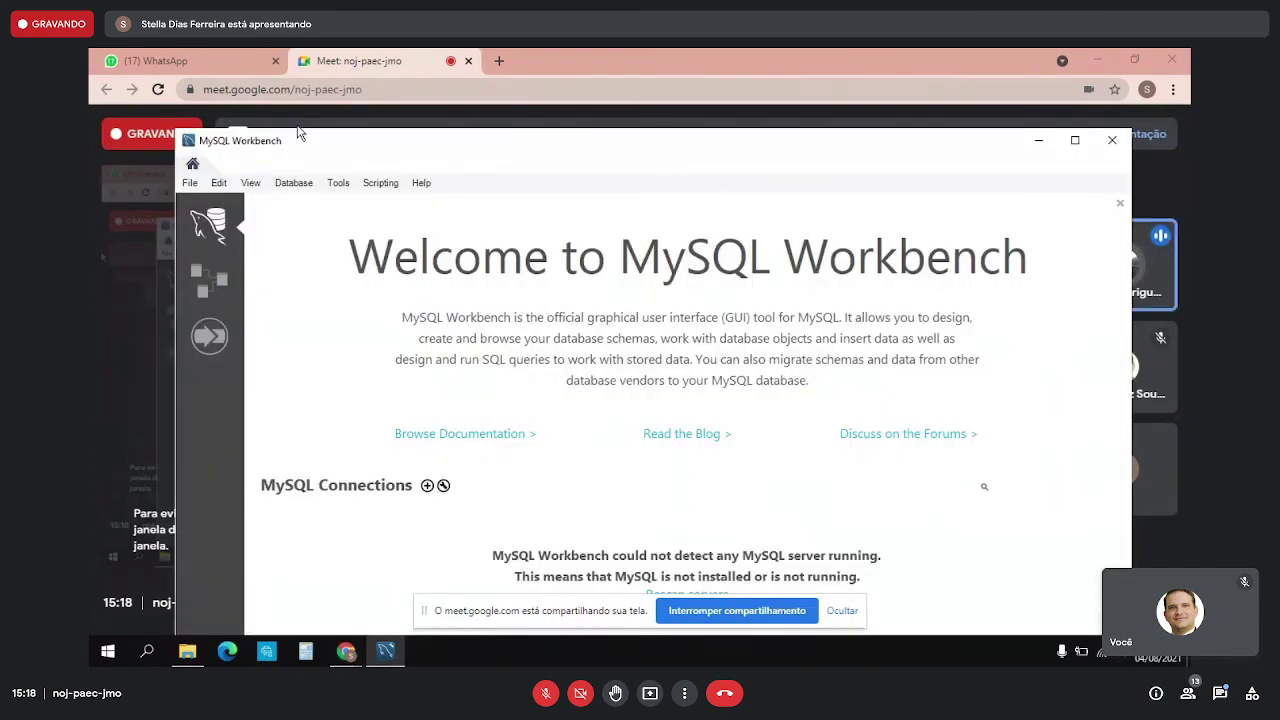
{"action": "left_click", "coordinate": [190, 183]}
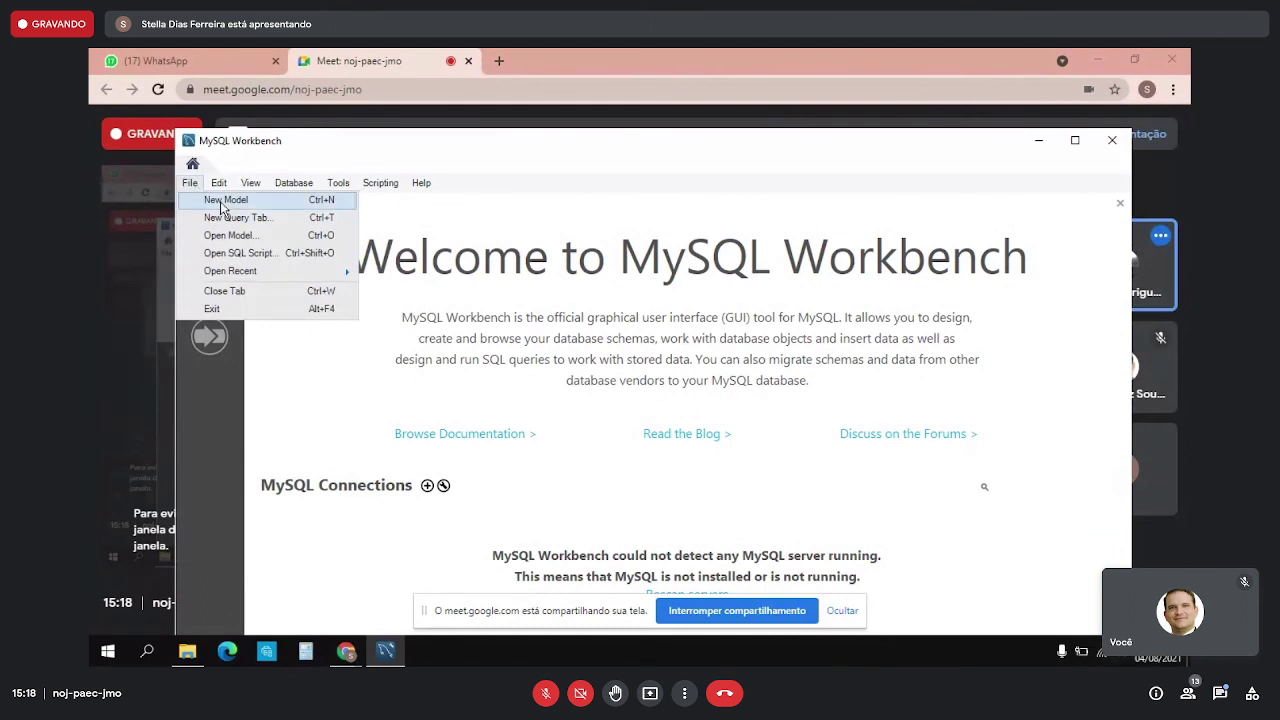
{"action": "left_click", "coordinate": [220, 202]}
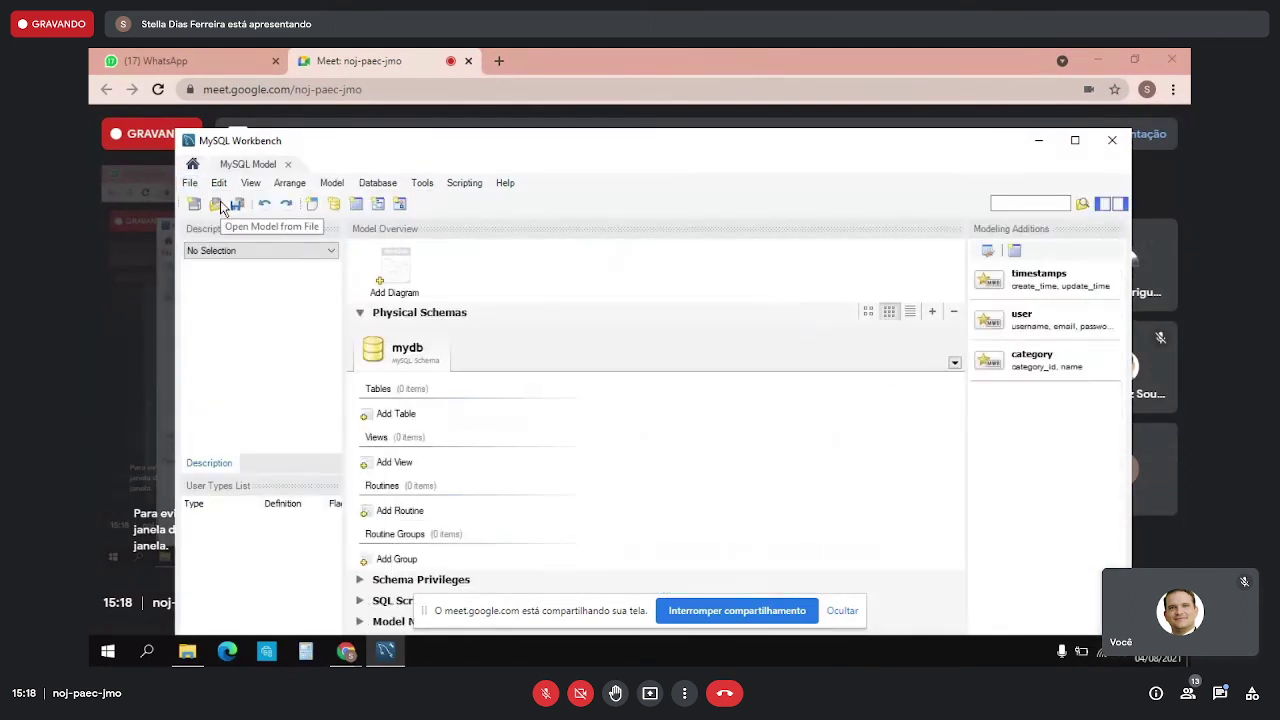
- Open the segunda versão exercicio-6-04-8-2021.mwb model, confirming the current model's closure
{"action": "left_click", "coordinate": [189, 183]}
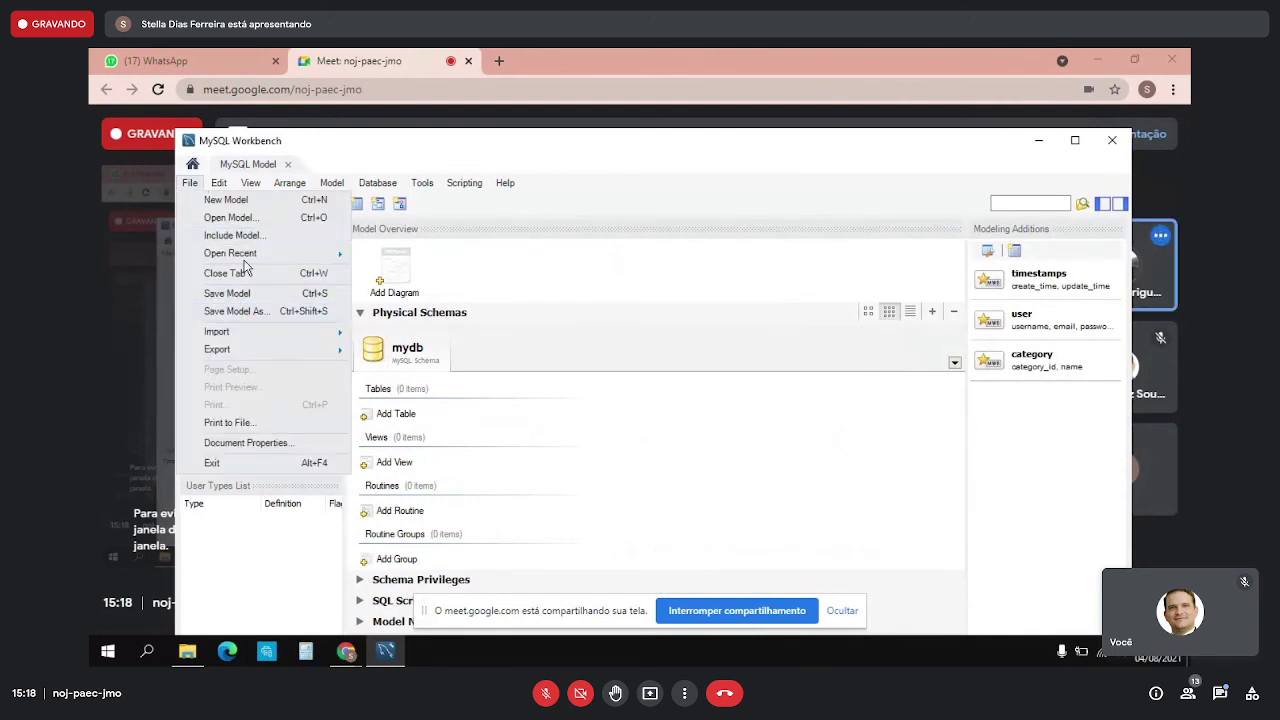
{"action": "left_click", "coordinate": [247, 216]}
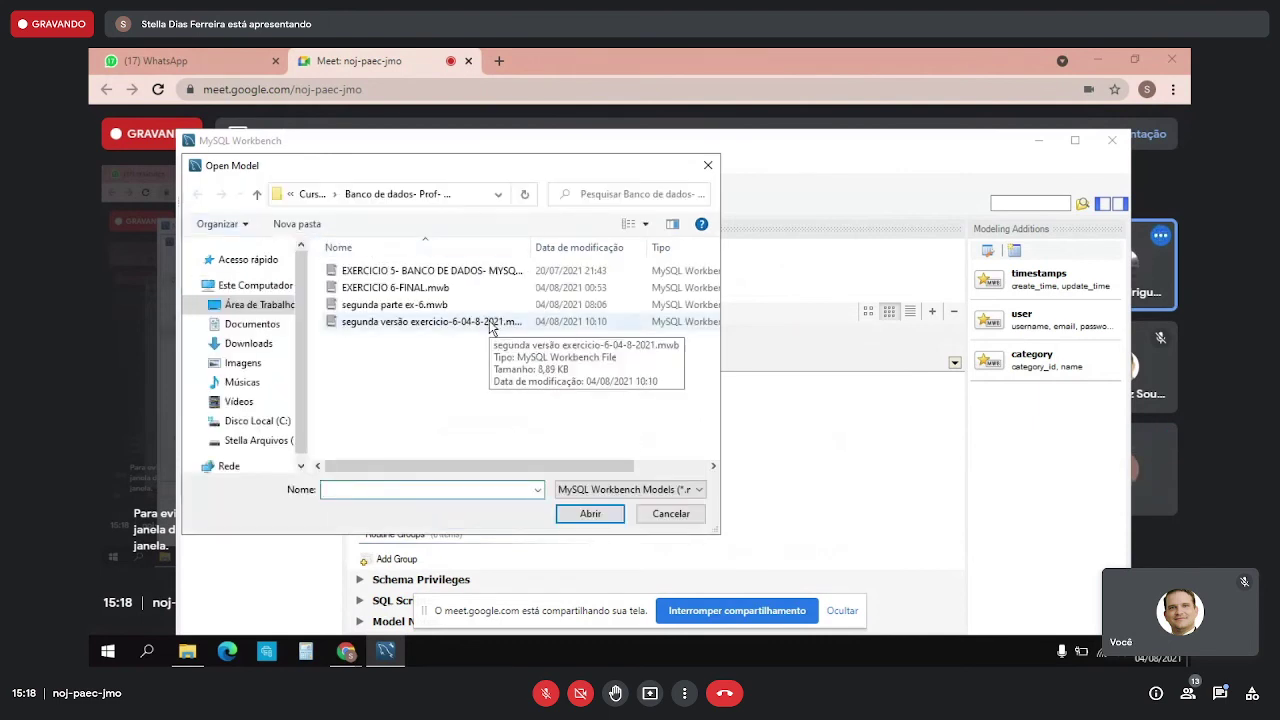
{"action": "left_click", "coordinate": [490, 326]}
{"action": "left_click", "coordinate": [600, 514]}
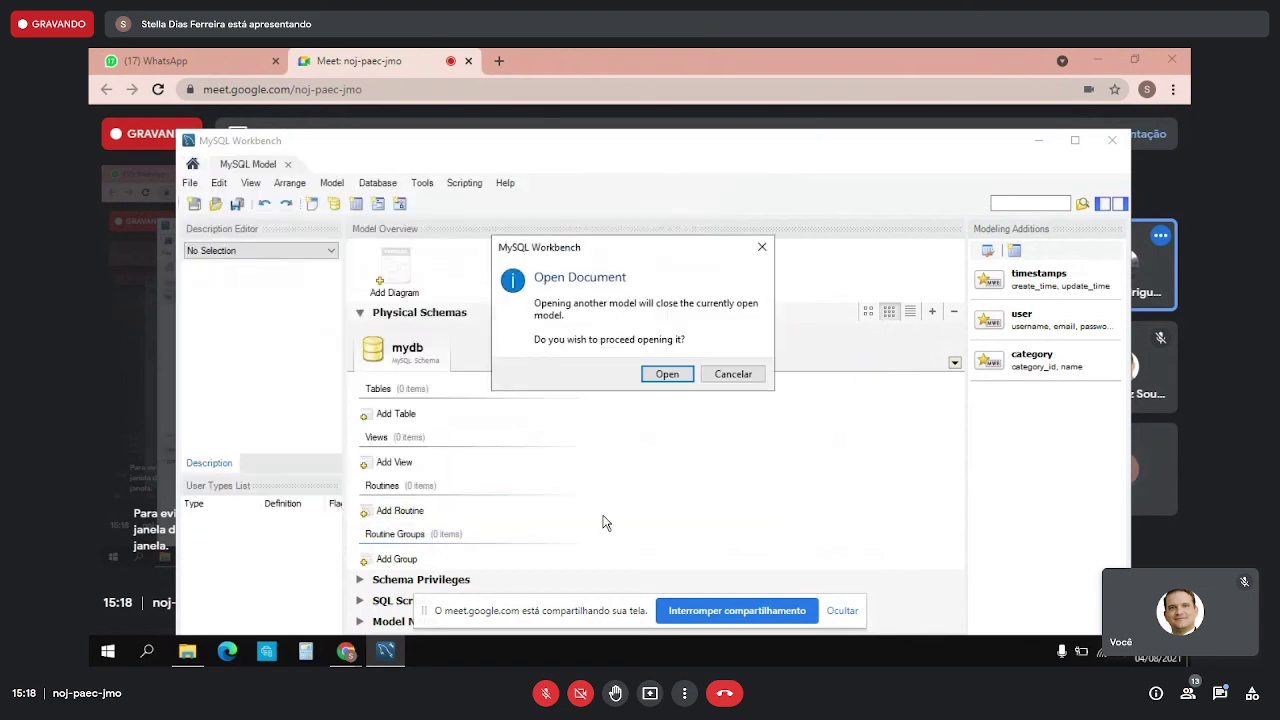
{"action": "left_click", "coordinate": [664, 373]}
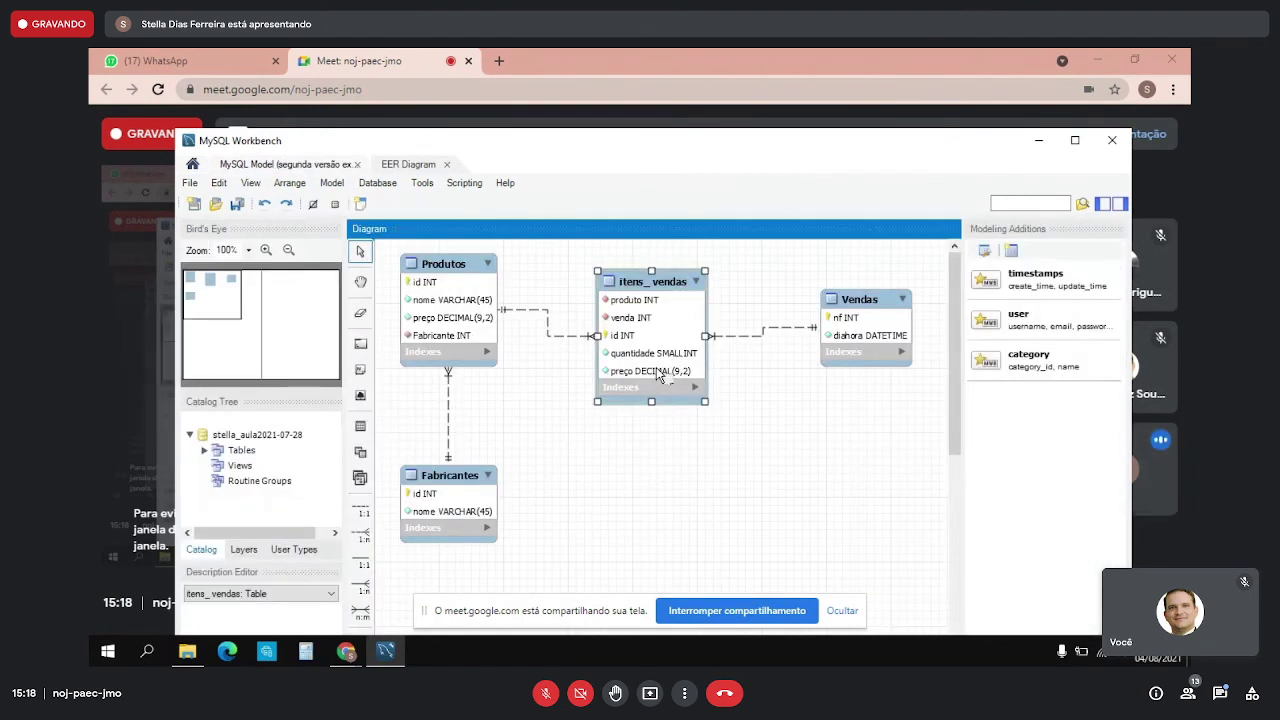
- Switch between the Meet call, Workbench diagram and exercise folder, ending on the Meet call
{"action": "mouse_move", "coordinate": [354, 651]}
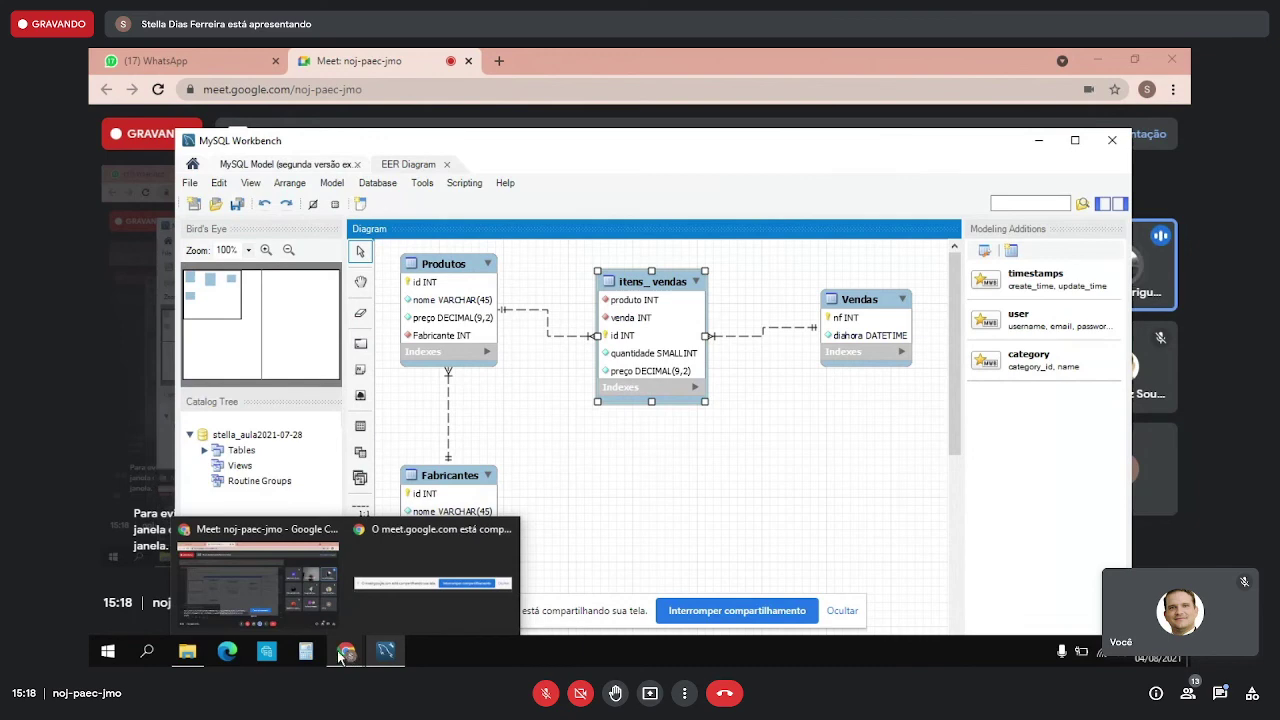
{"action": "left_click", "coordinate": [246, 587]}
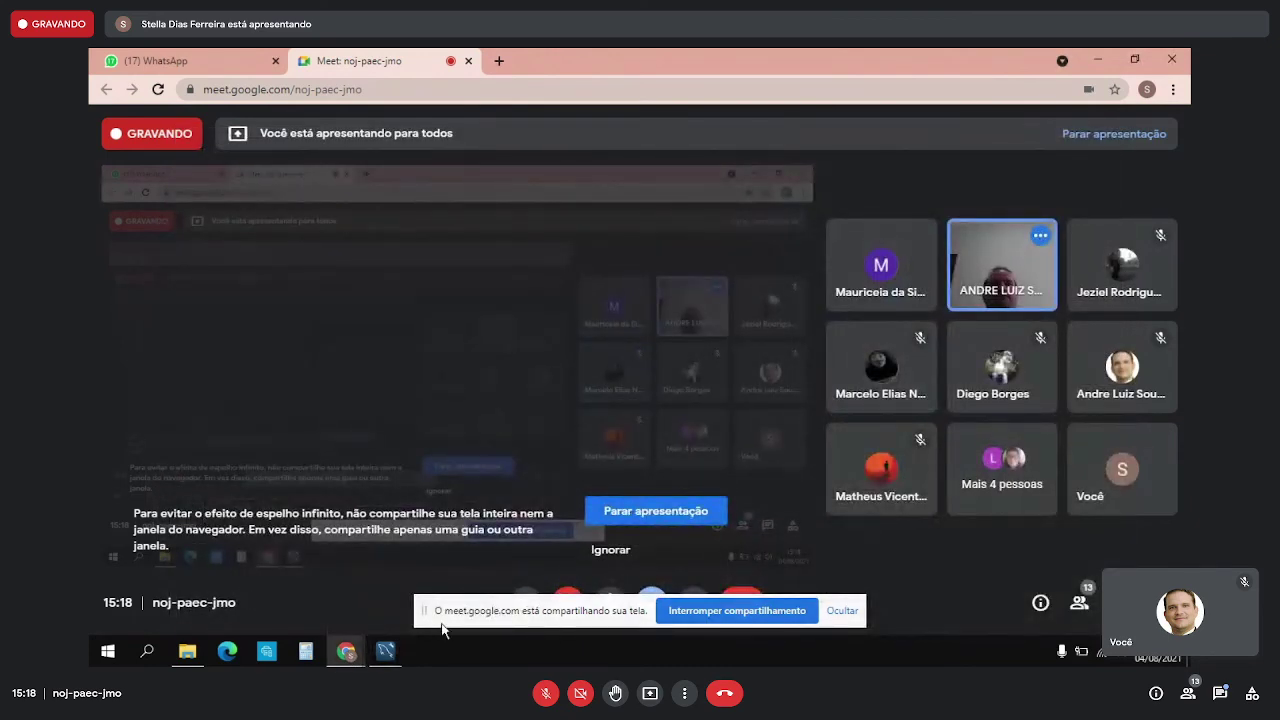
{"action": "mouse_move", "coordinate": [392, 656]}
{"action": "left_click", "coordinate": [395, 612]}
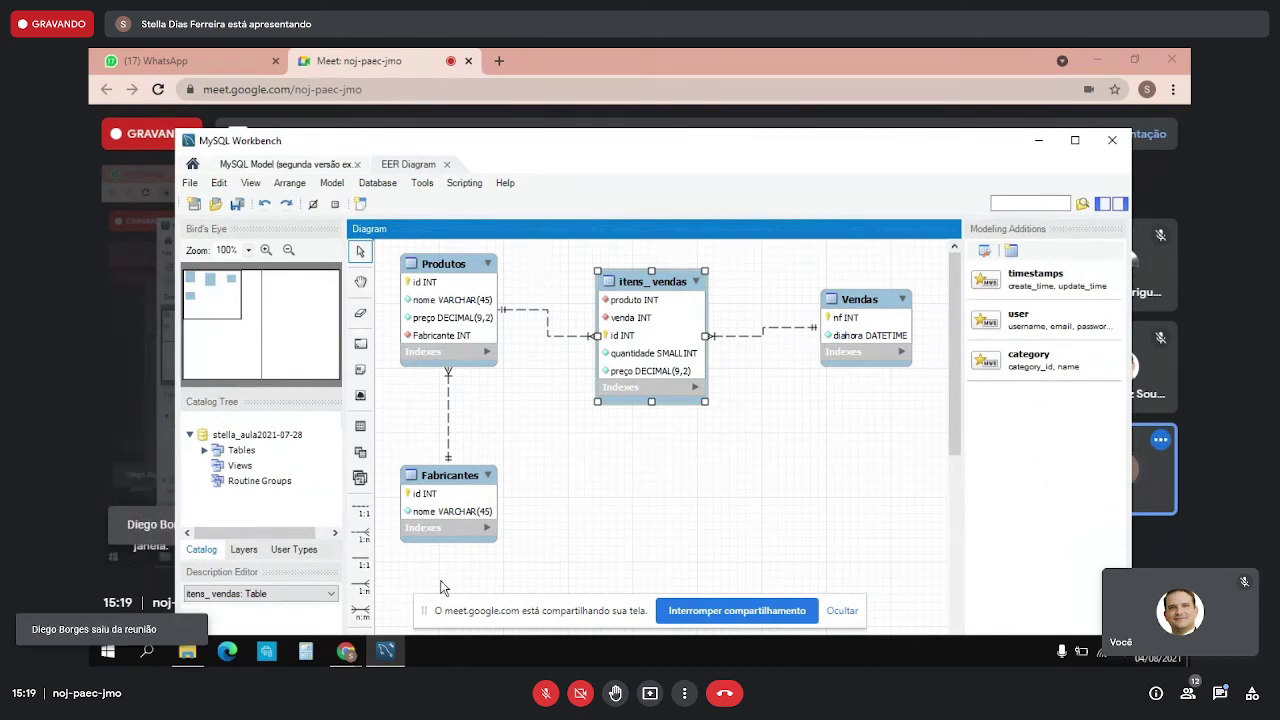
{"action": "mouse_move", "coordinate": [346, 653]}
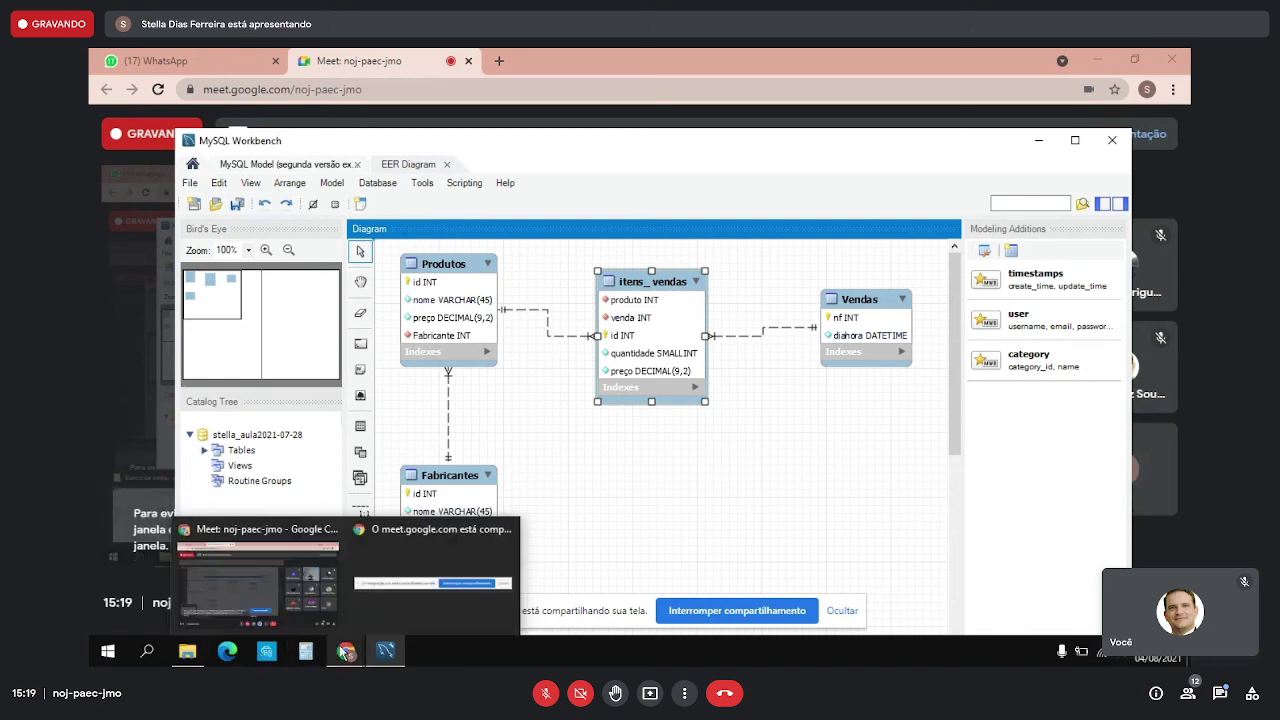
{"action": "mouse_move", "coordinate": [190, 653]}
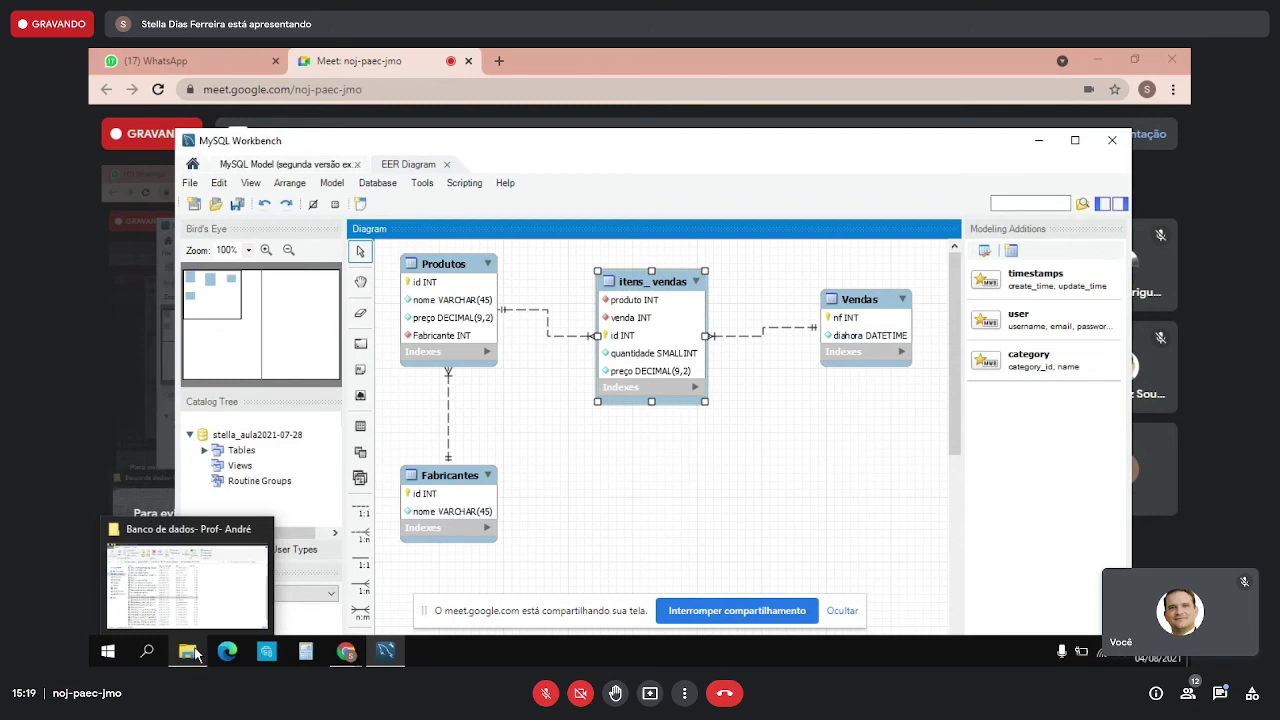
{"action": "left_click", "coordinate": [1099, 64]}
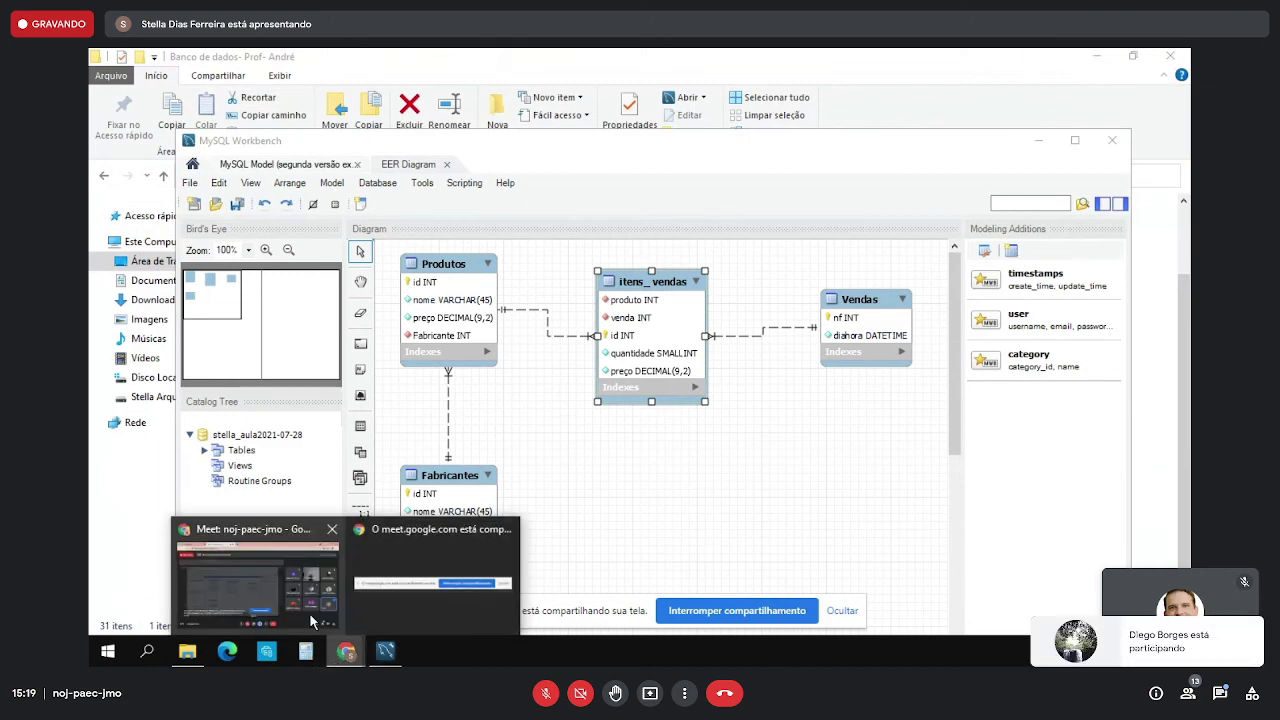
{"action": "left_click", "coordinate": [237, 594]}
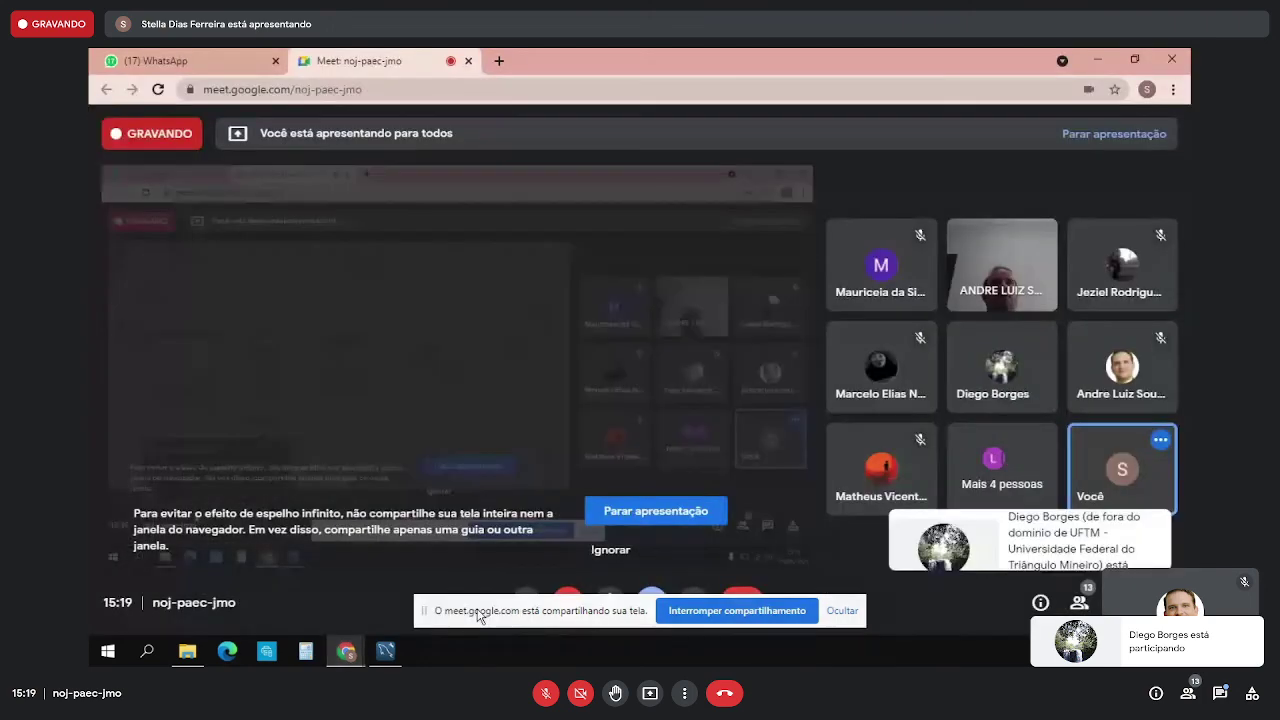
- Stop presenting the screen to the Google Meet call
{"action": "left_click", "coordinate": [655, 512]}
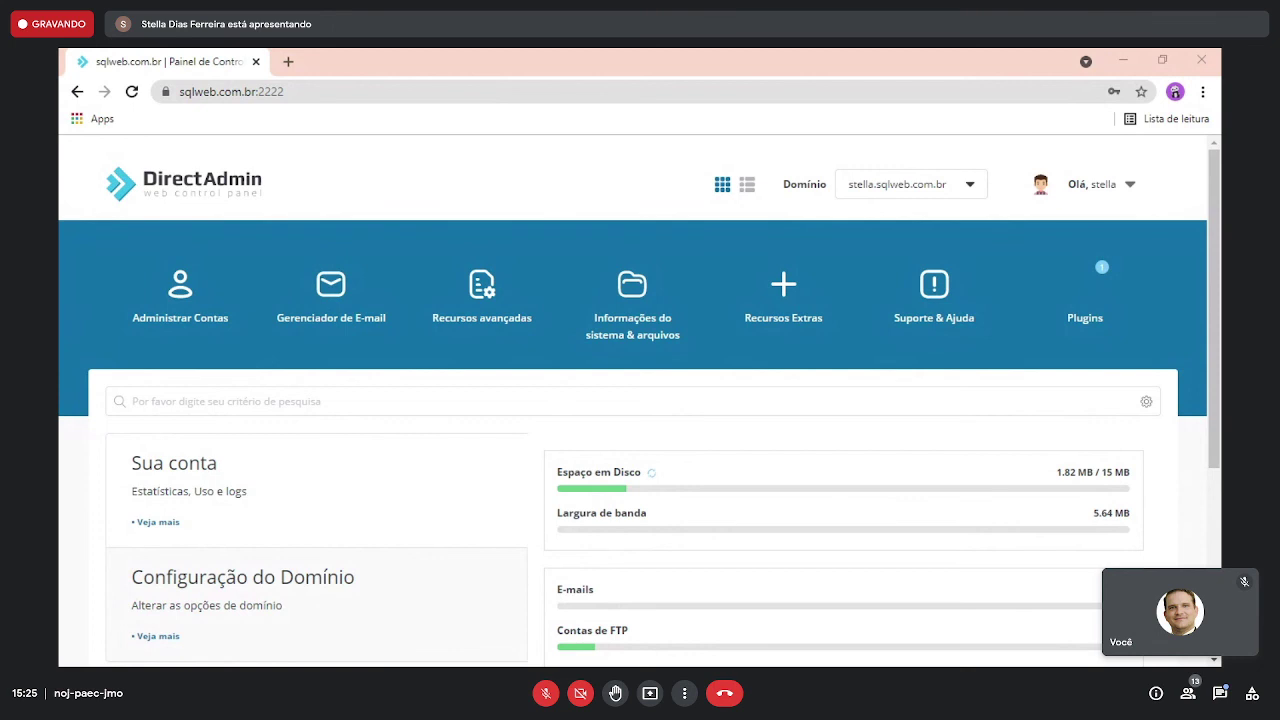
- Switch to the DirectAdmin control panel and reveal the Recursos Extras dropdown
{"action": "key", "text": "alt+Tab"}
{"action": "key", "text": "alt+Tab"}
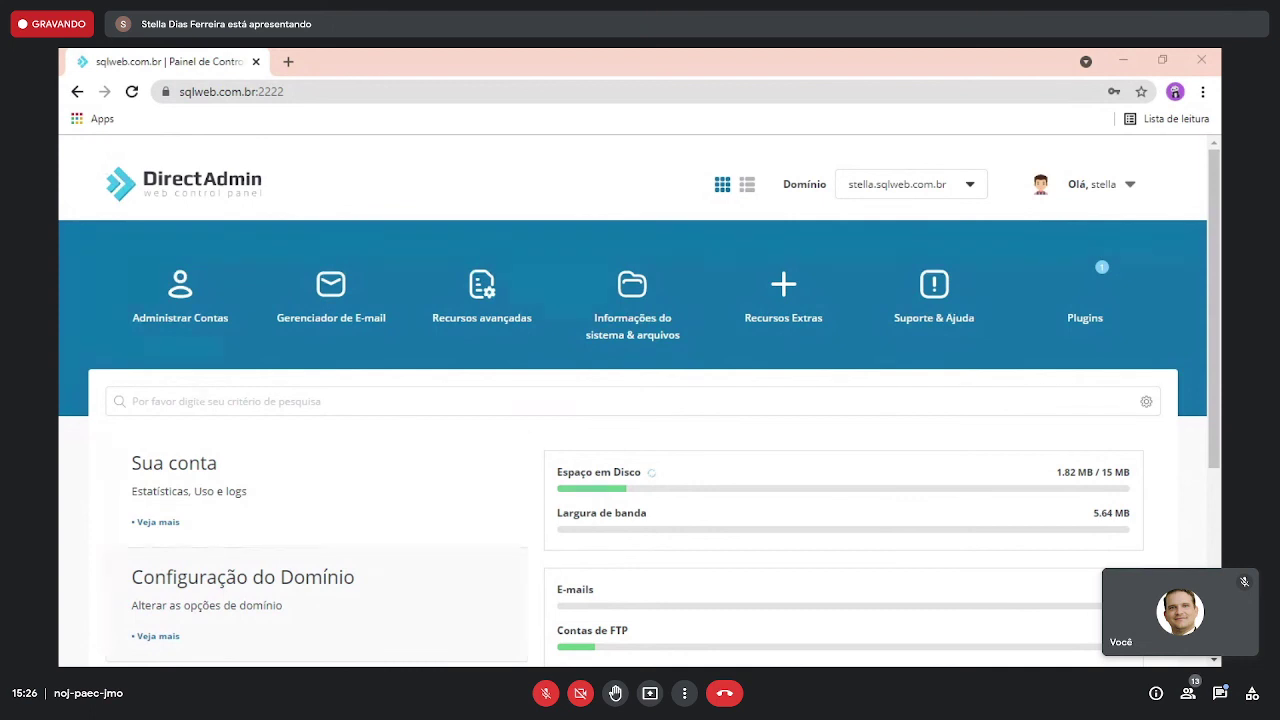
{"action": "mouse_move", "coordinate": [813, 328]}
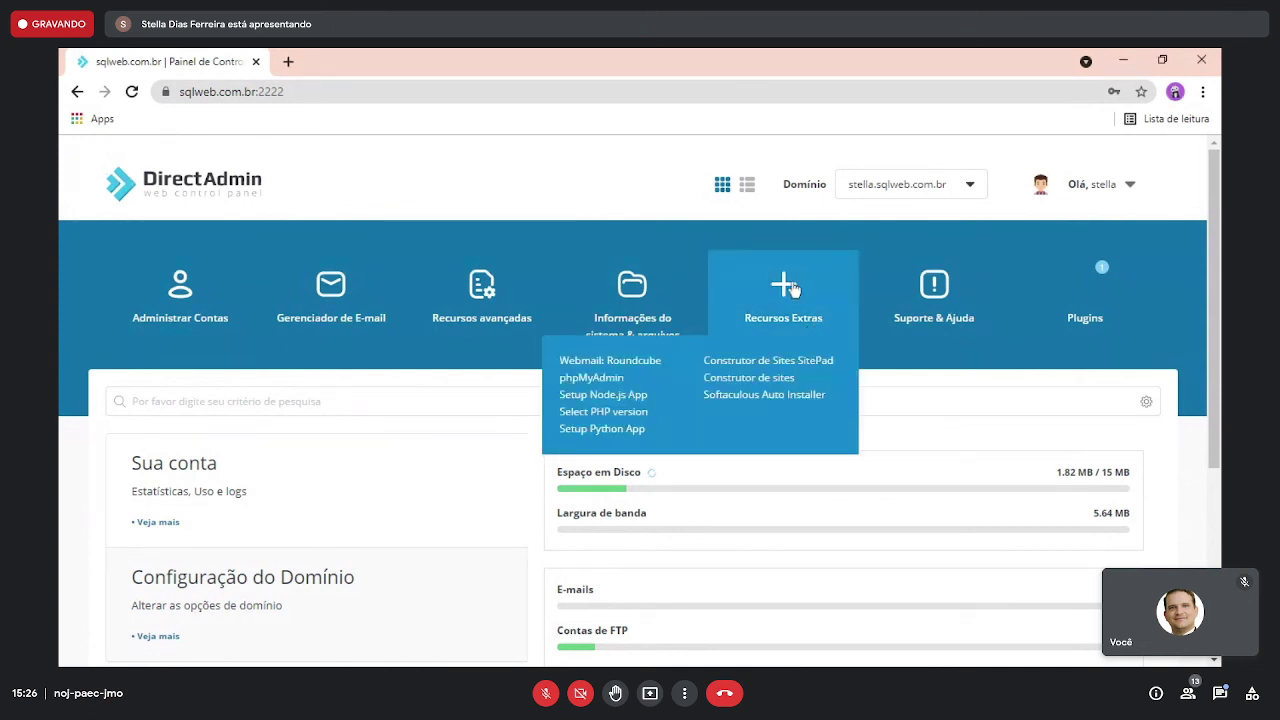
- Launch phpMyAdmin and select the aula2021-07-28 class database
{"action": "left_click", "coordinate": [617, 377]}
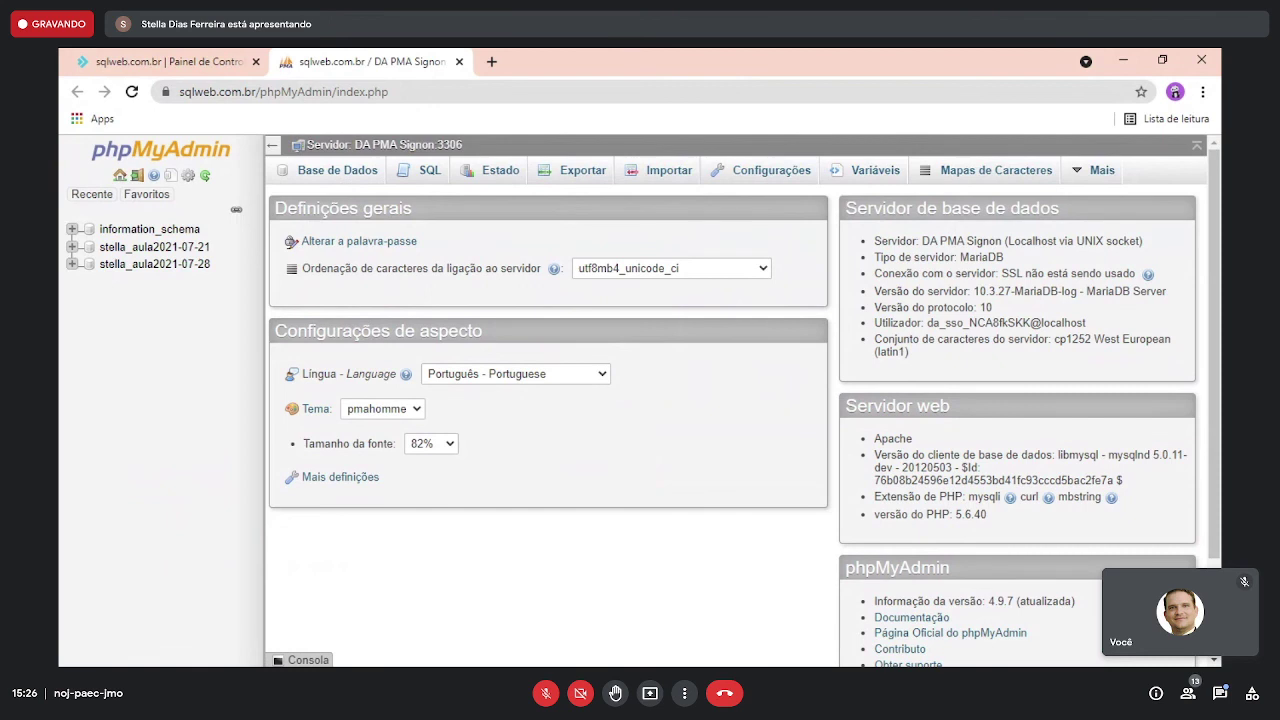
{"action": "left_click", "coordinate": [172, 268]}
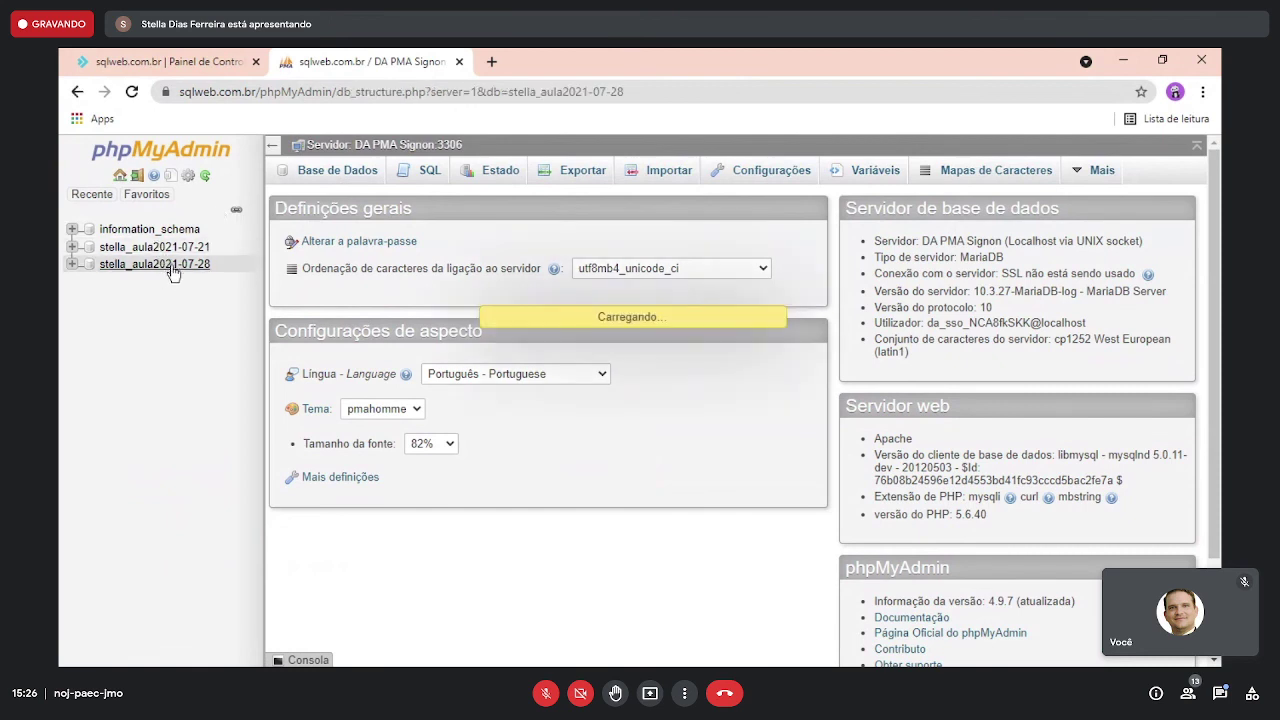